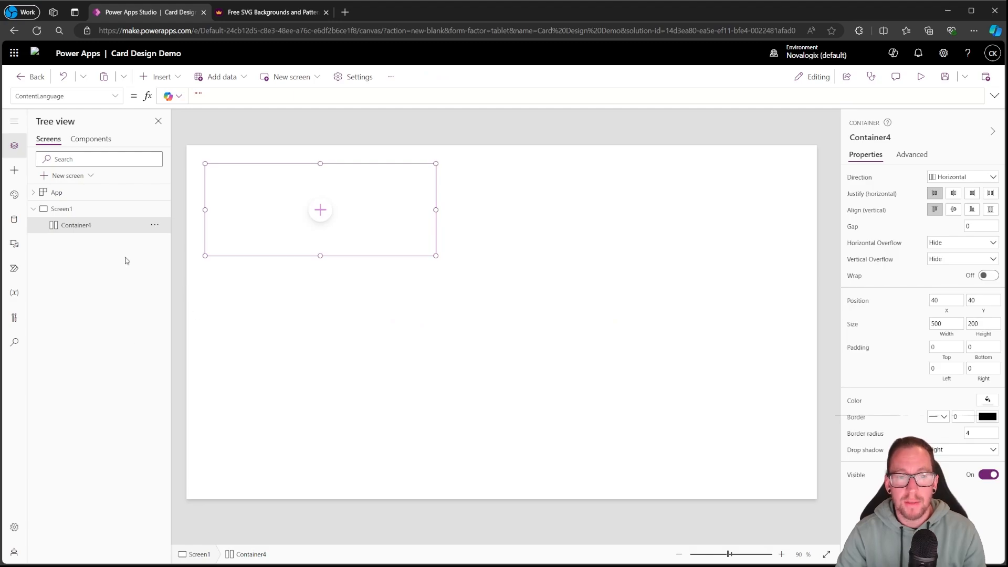
# Set the horizontal container's position to X 0 and Y 0
pyautogui.doubleClick(954, 300)
pyautogui.write('0')
pyautogui.press('Tab')
pyautogui.write('0')
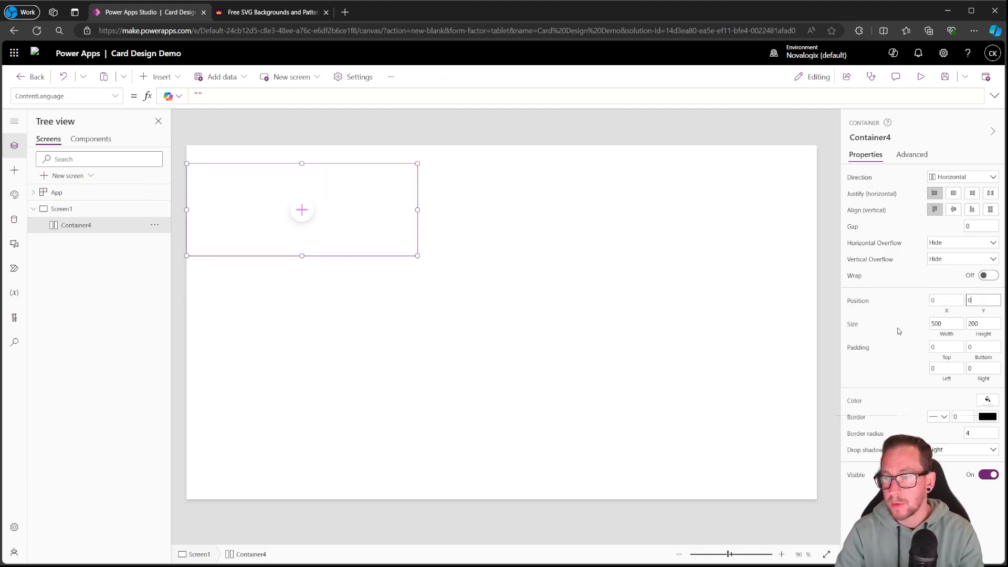
pyautogui.click(951, 335)
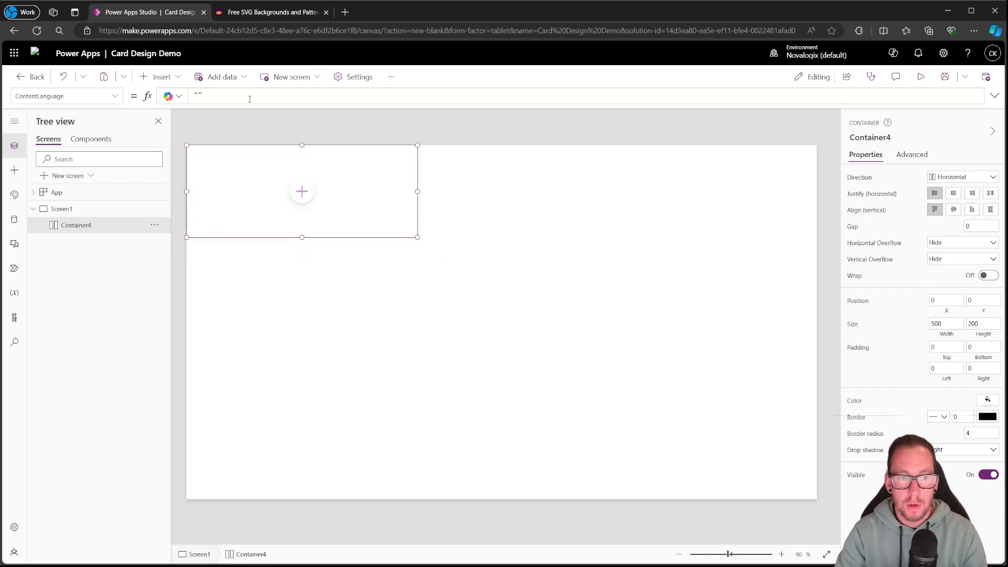
# Set the horizontal container's width to the formula App.Width and its height to App.Height
pyautogui.click(949, 334)
pyautogui.click(231, 97)
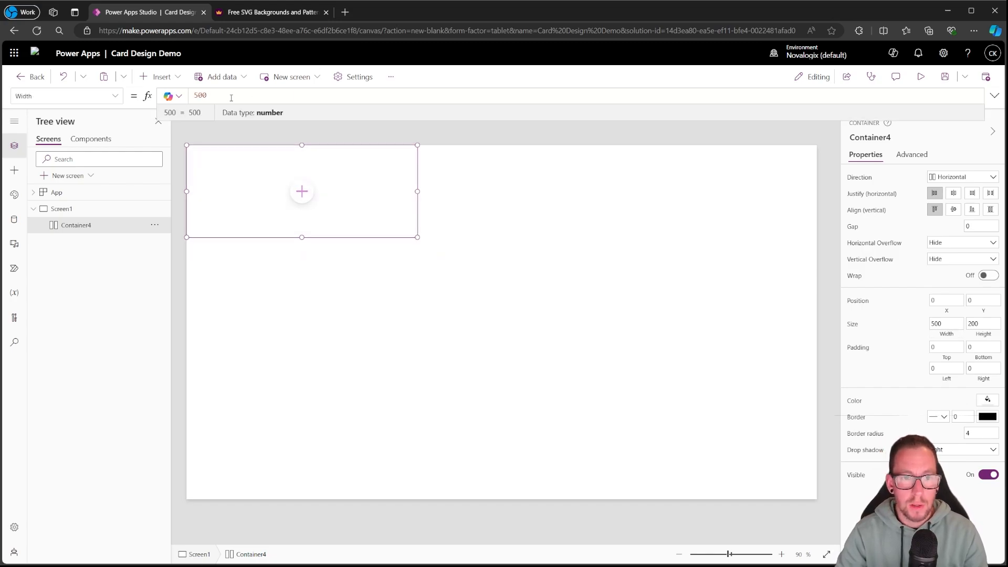
pyautogui.hotkey('ctrl', 'a')
pyautogui.write('App.Width')
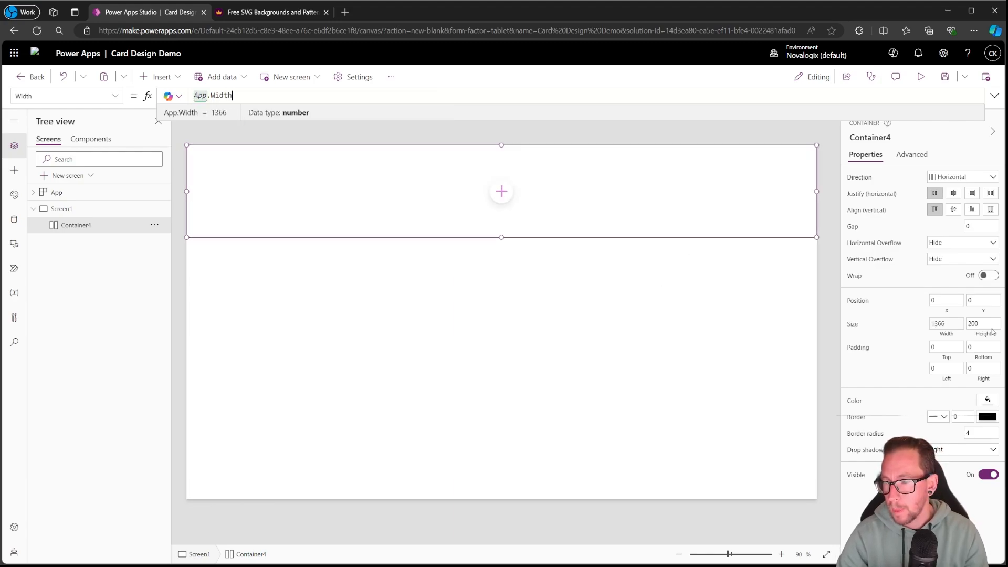
pyautogui.click(969, 342)
pyautogui.hotkey('ctrl', 'a')
pyautogui.write('App.')
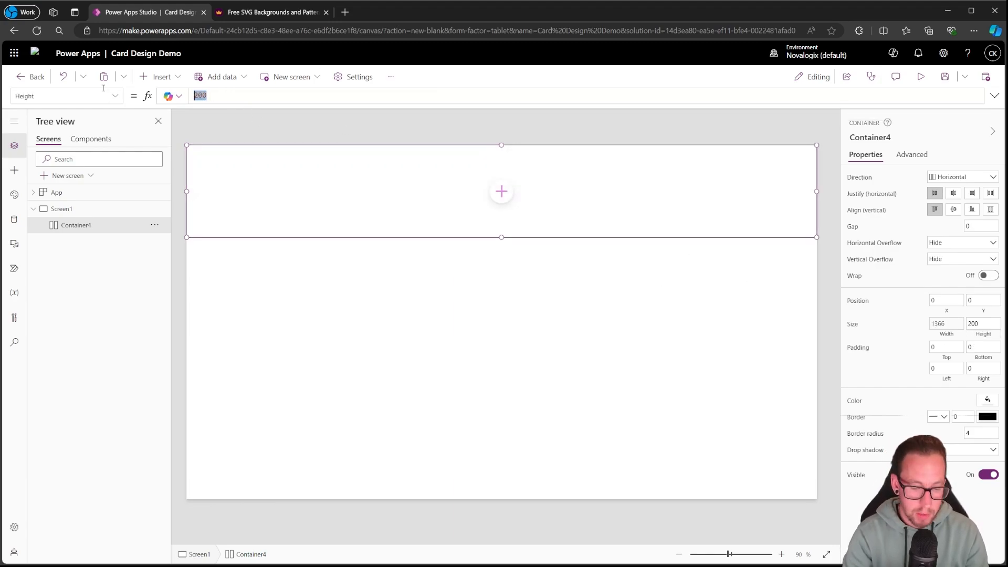
pyautogui.write('Height')
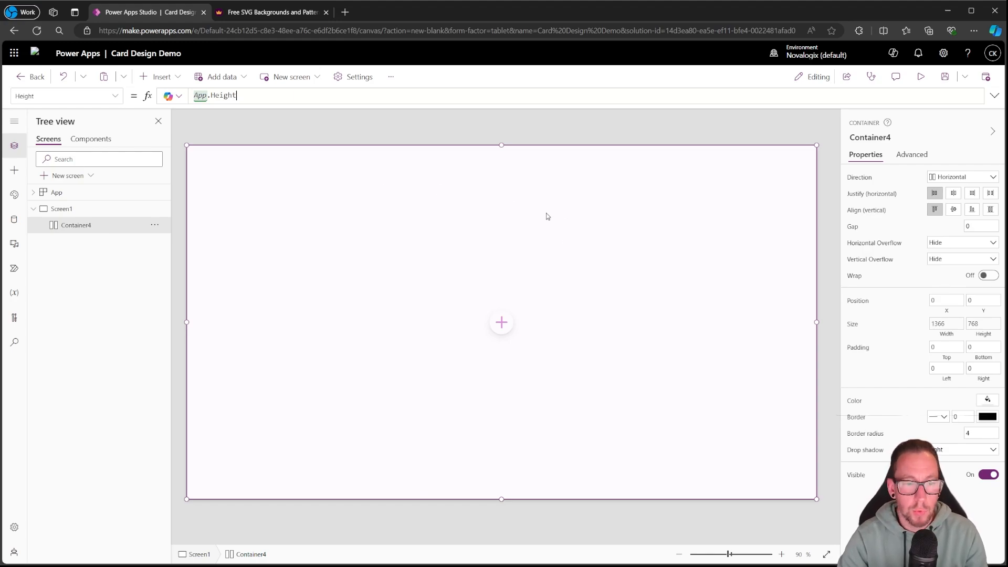
# Insert two vertical containers and place both directly inside the horizontal container Container4, side by side
pyautogui.click(172, 79)
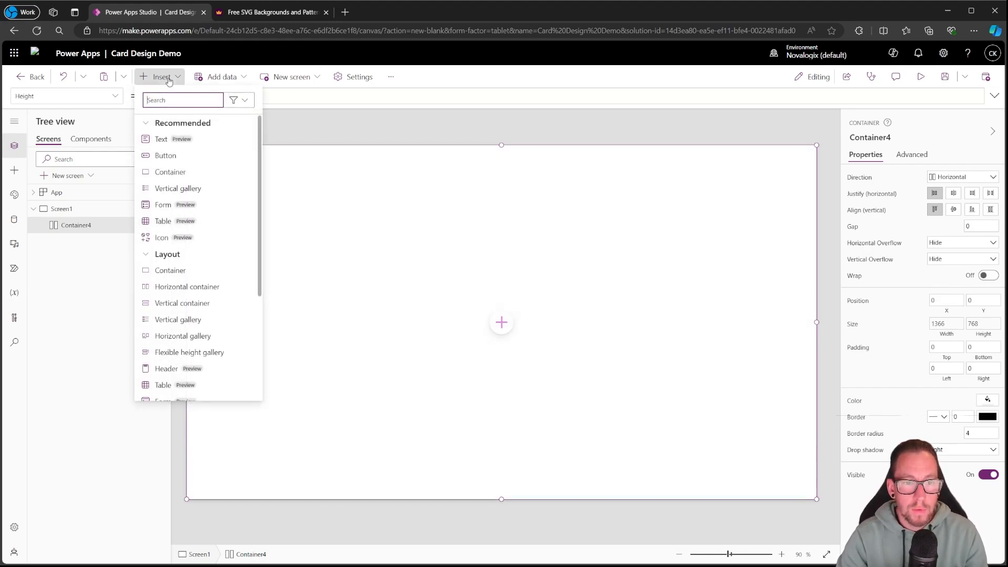
pyautogui.click(182, 303)
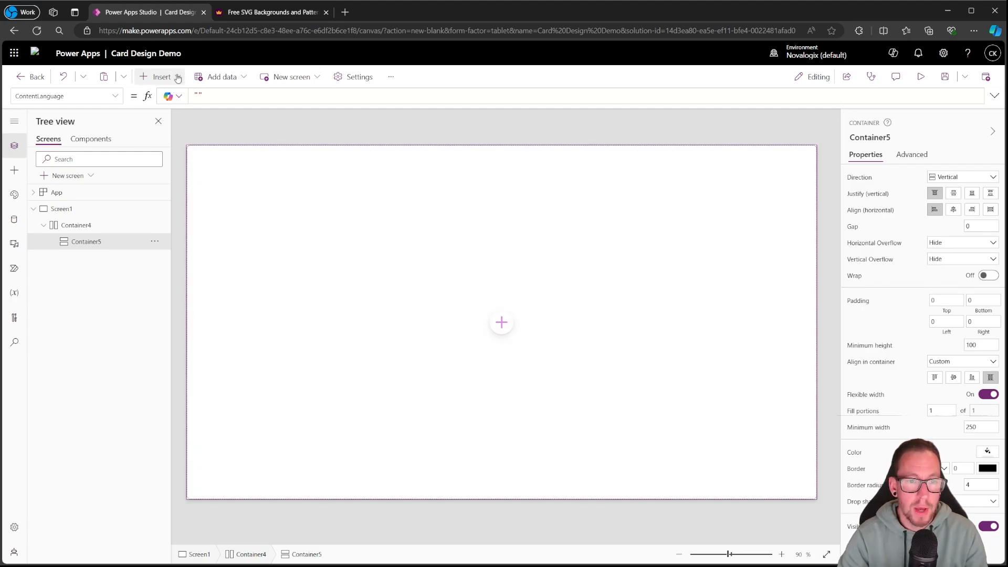
pyautogui.click(159, 77)
pyautogui.click(184, 303)
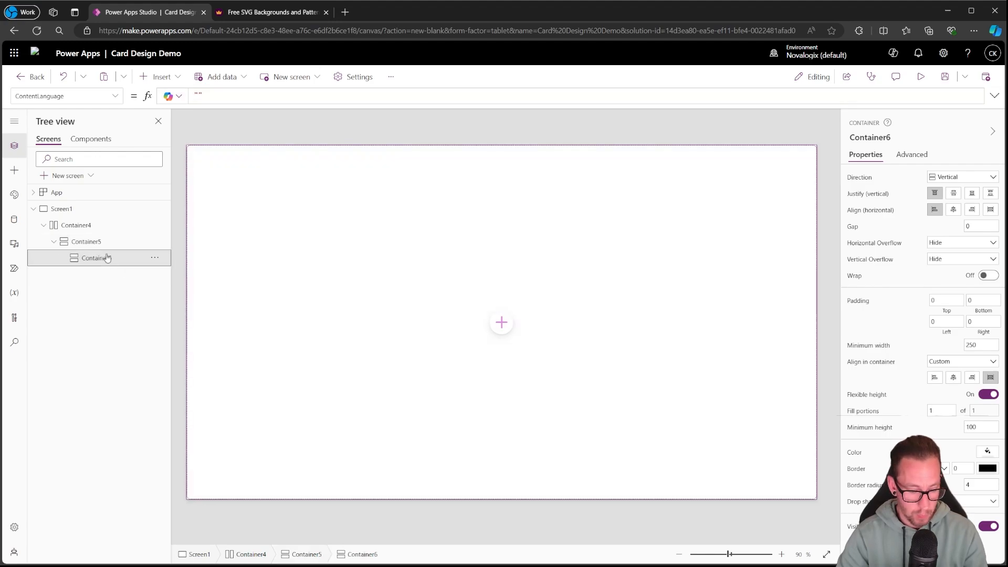
pyautogui.moveTo(104, 256); pyautogui.dragTo(89, 232)
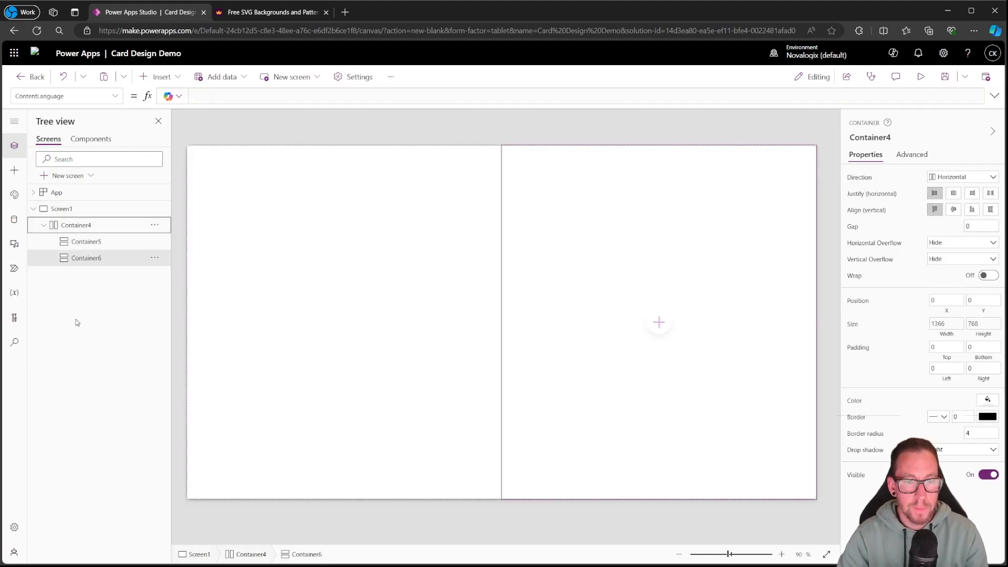
# Turn off flexible width for the first vertical container, Container5, and set its width to 300
pyautogui.click(438, 236)
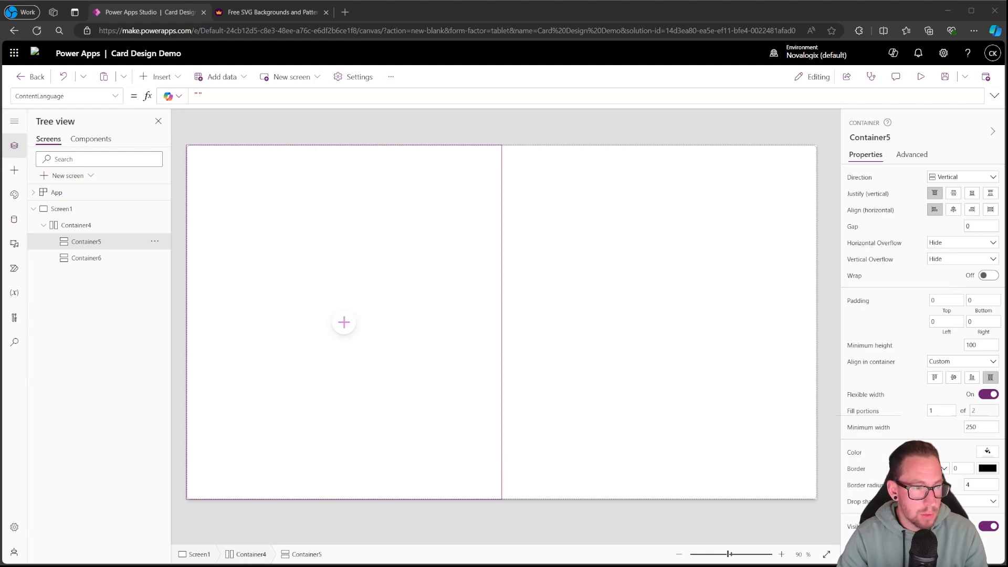
pyautogui.click(990, 393)
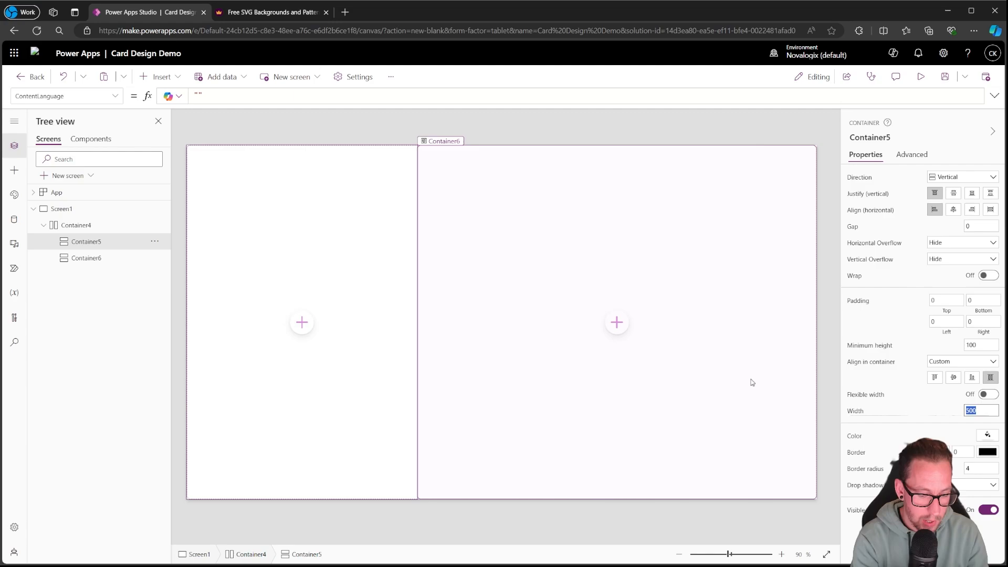
pyautogui.click(827, 333)
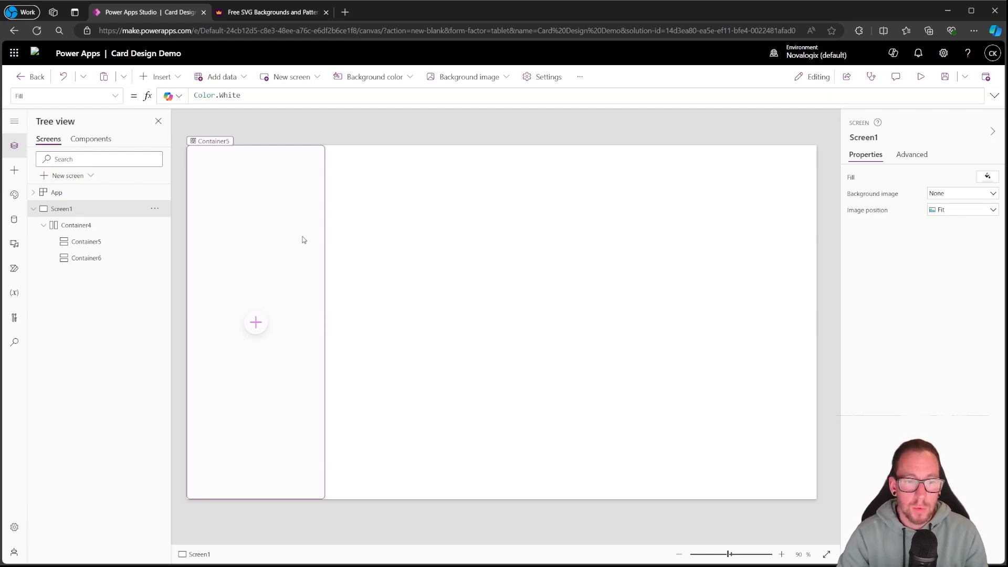
# Set the outer container Container4's top, bottom, left and right padding to 60
pyautogui.click(84, 225)
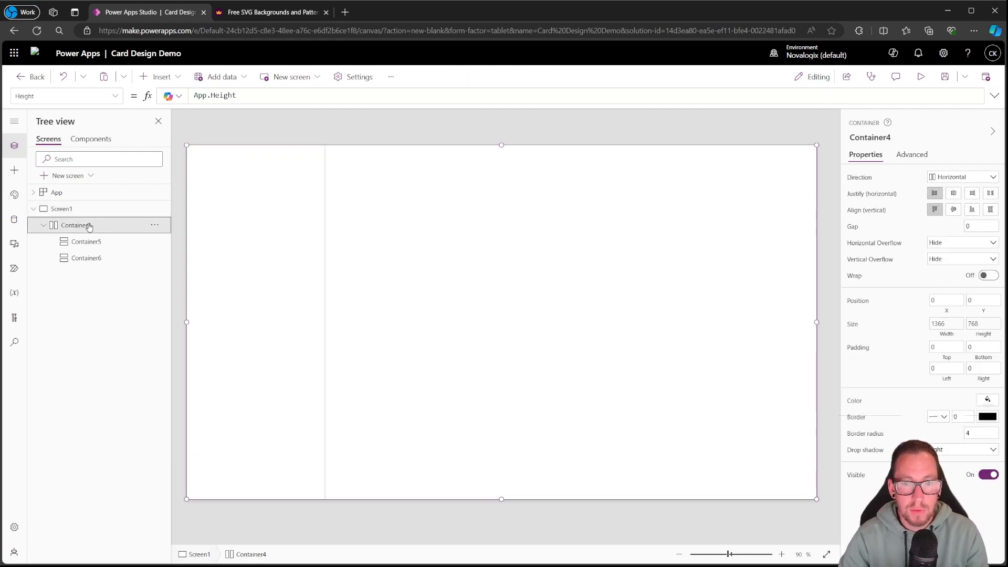
pyautogui.click(937, 347)
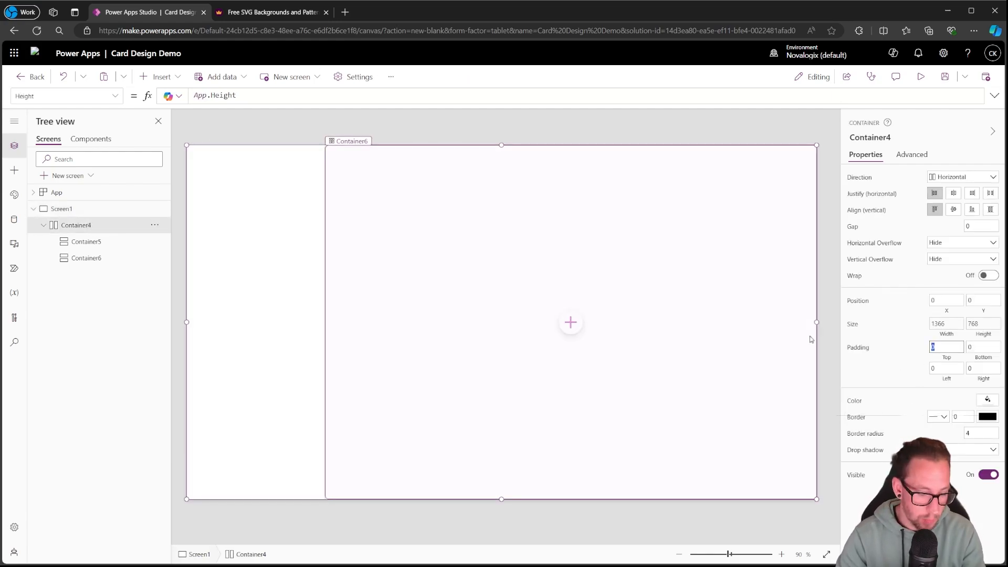
pyautogui.write('60')
pyautogui.press('Tab')
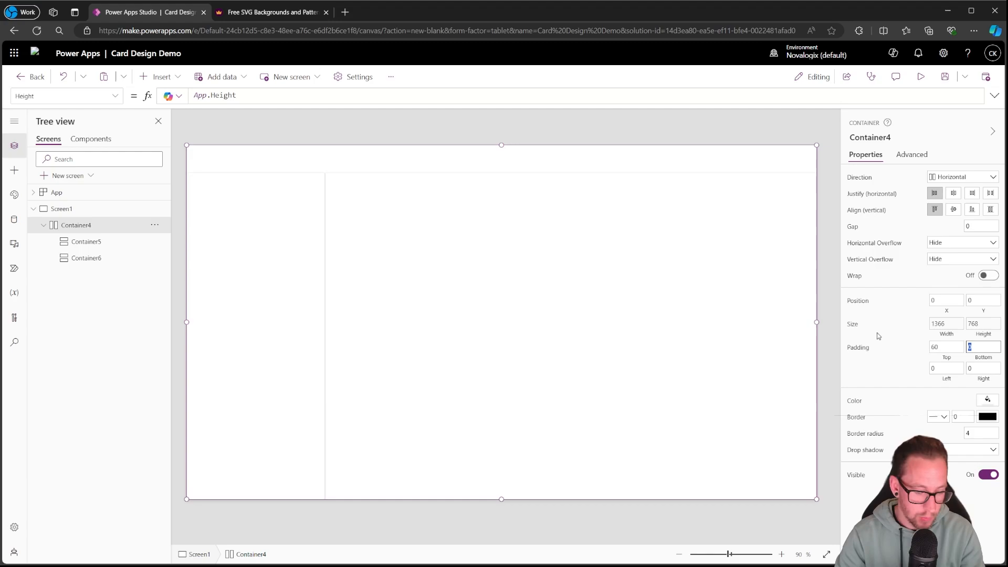
pyautogui.write('60')
pyautogui.press('Tab')
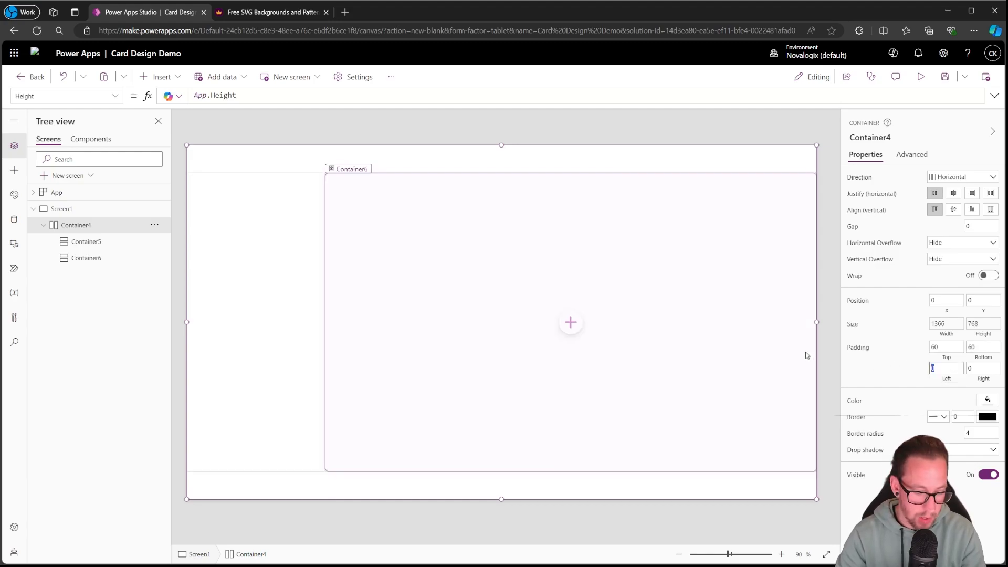
pyautogui.write('60')
pyautogui.press('Tab')
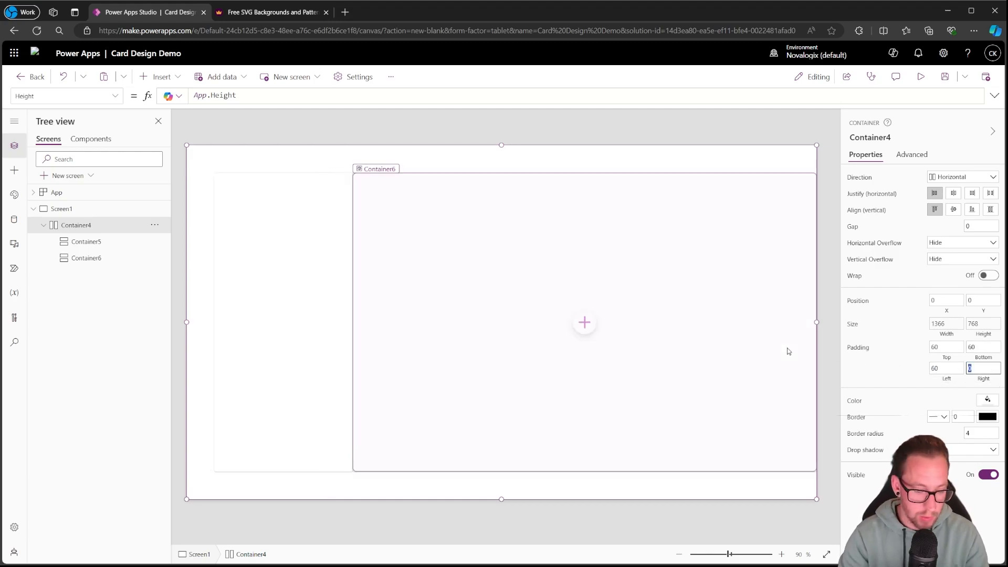
pyautogui.click(839, 238)
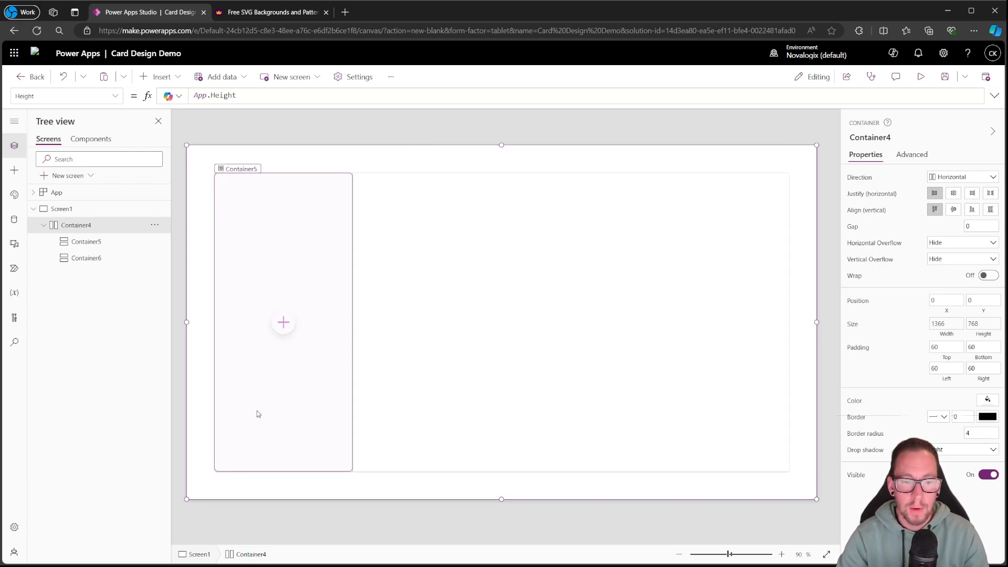
# Set the drop shadow of both inner containers, Container5 and Container6, to None
pyautogui.click(245, 282)
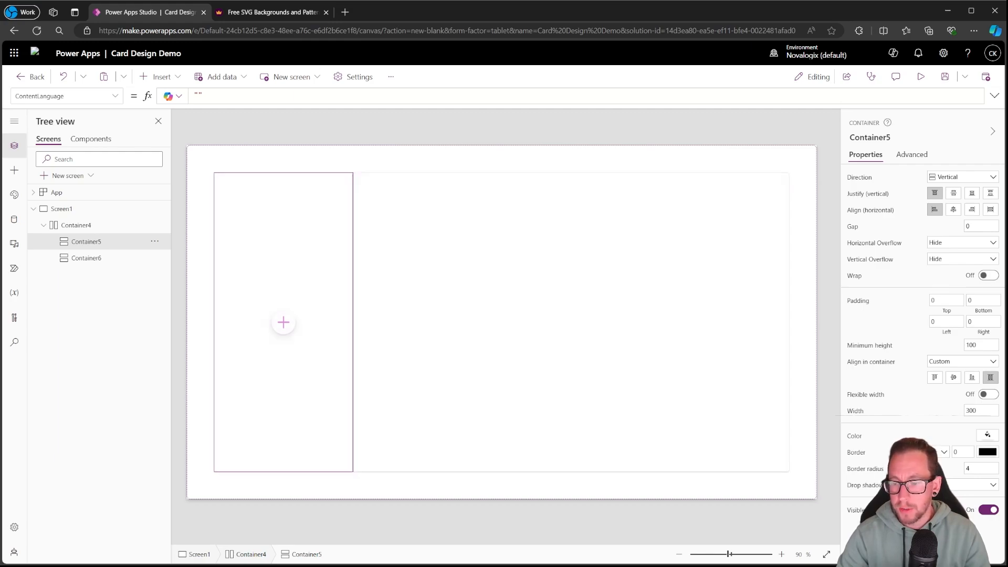
pyautogui.click(947, 485)
pyautogui.click(943, 400)
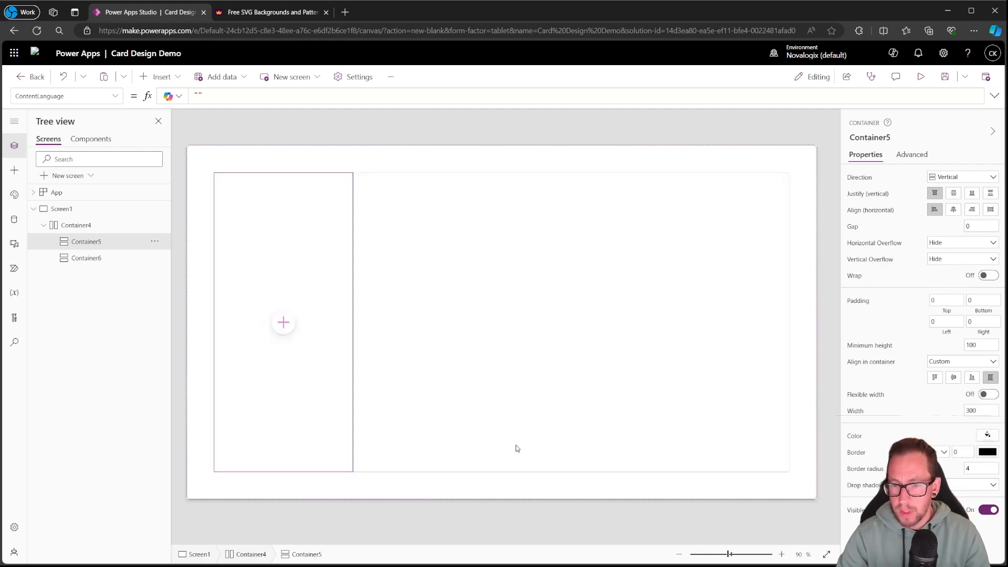
pyautogui.click(514, 401)
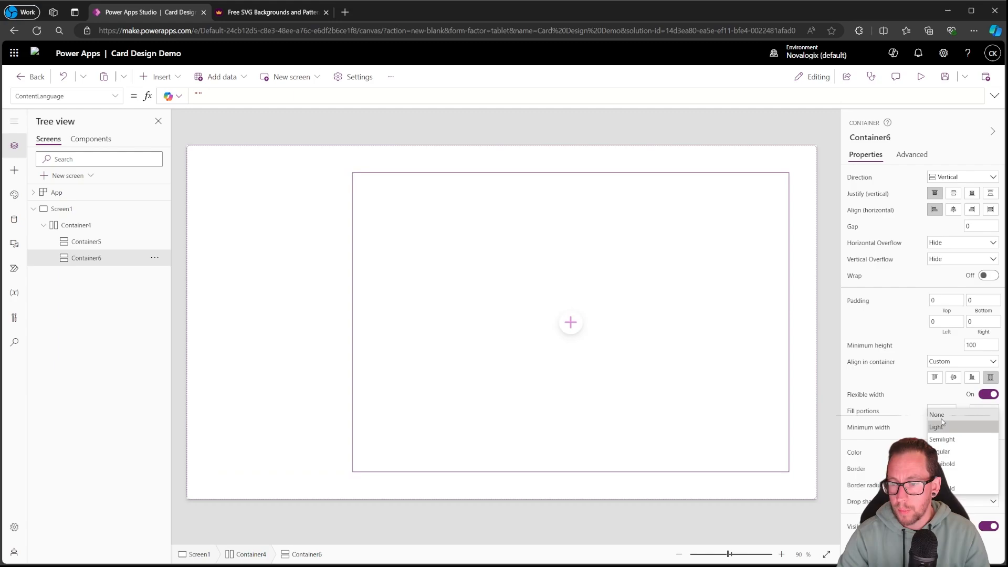
pyautogui.click(725, 135)
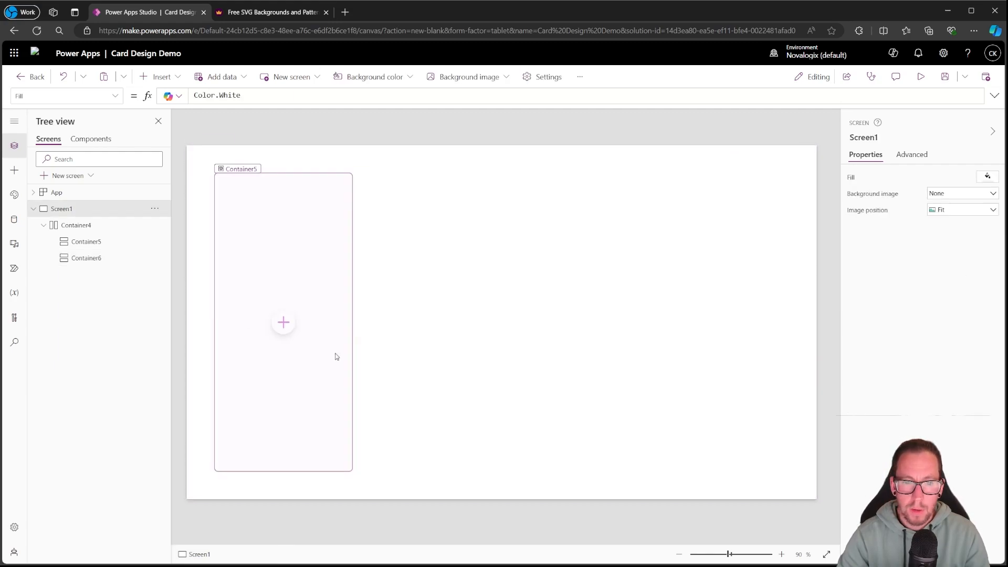
pyautogui.click(209, 159)
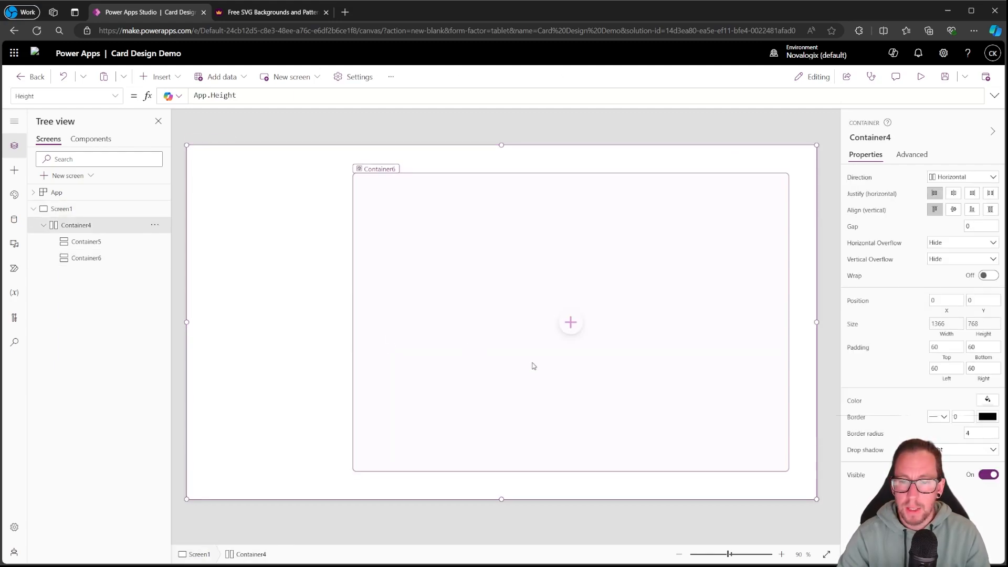
pyautogui.click(313, 245)
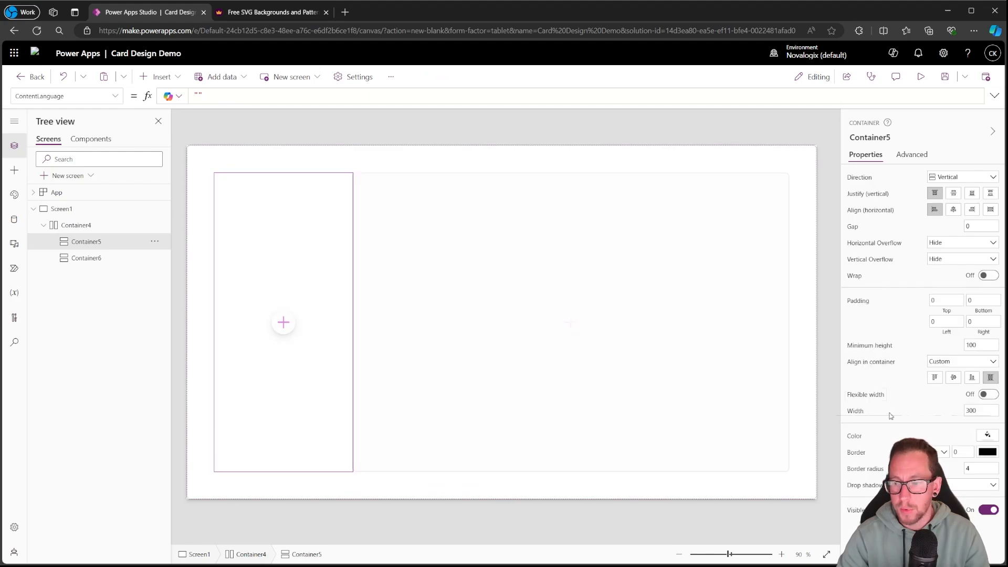
pyautogui.click(632, 364)
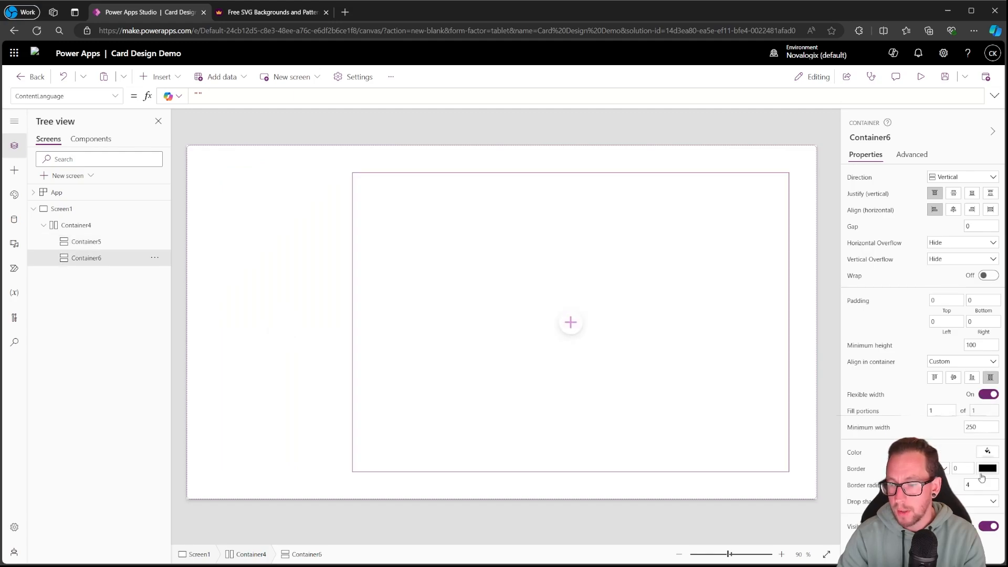
pyautogui.click(806, 317)
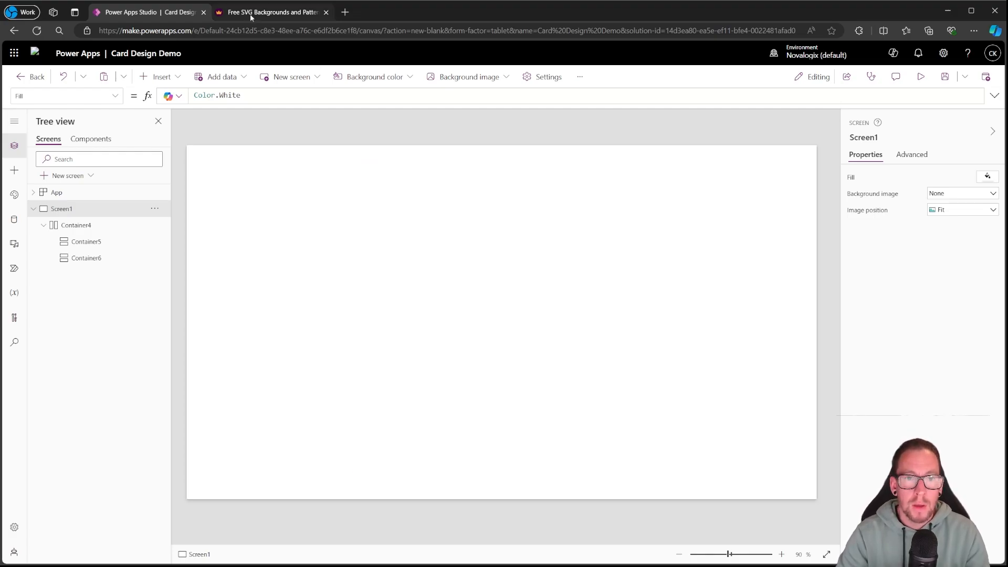
# Switch to the SVG Backgrounds website, browse its free backgrounds and preview the Rose Petals design
pyautogui.click(266, 12)
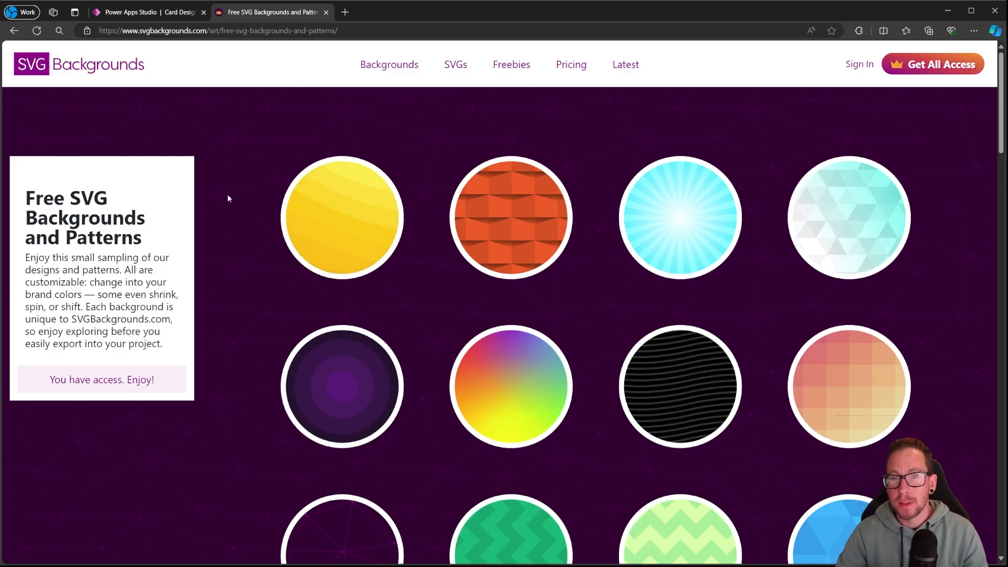
pyautogui.scroll(-6, 235, 218)
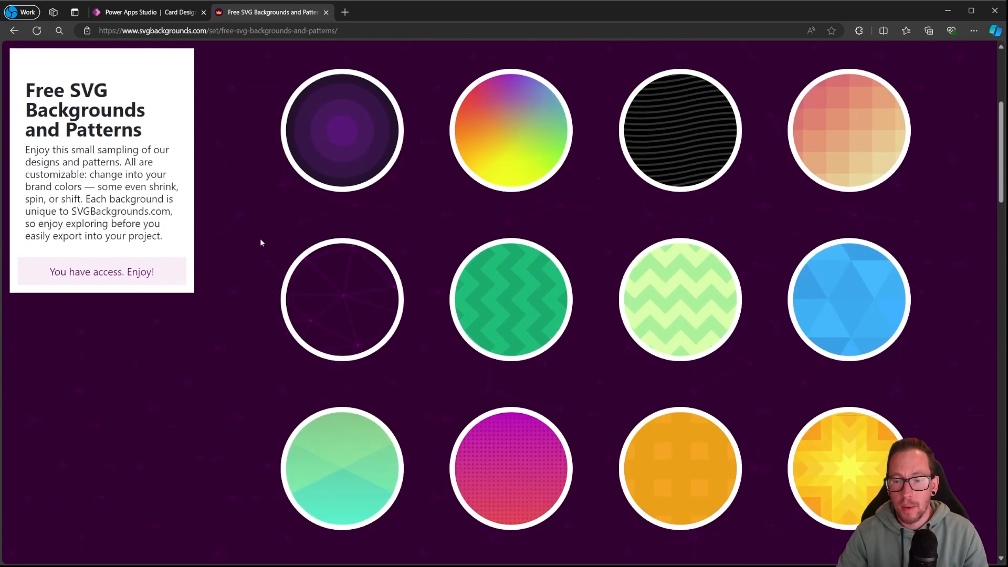
pyautogui.scroll(-1, 248, 276)
pyautogui.scroll(-3, 248, 282)
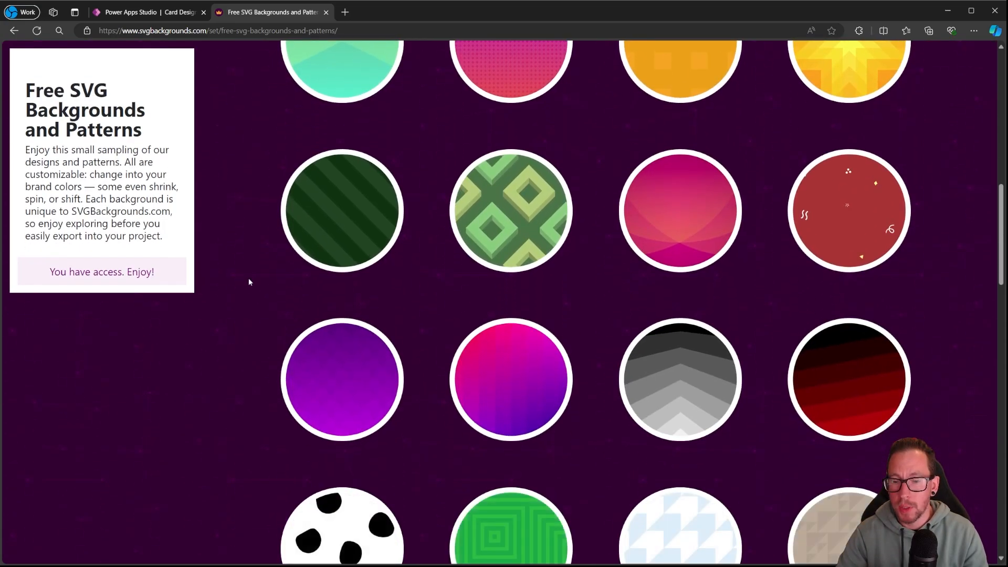
pyautogui.scroll(6, 606, 368)
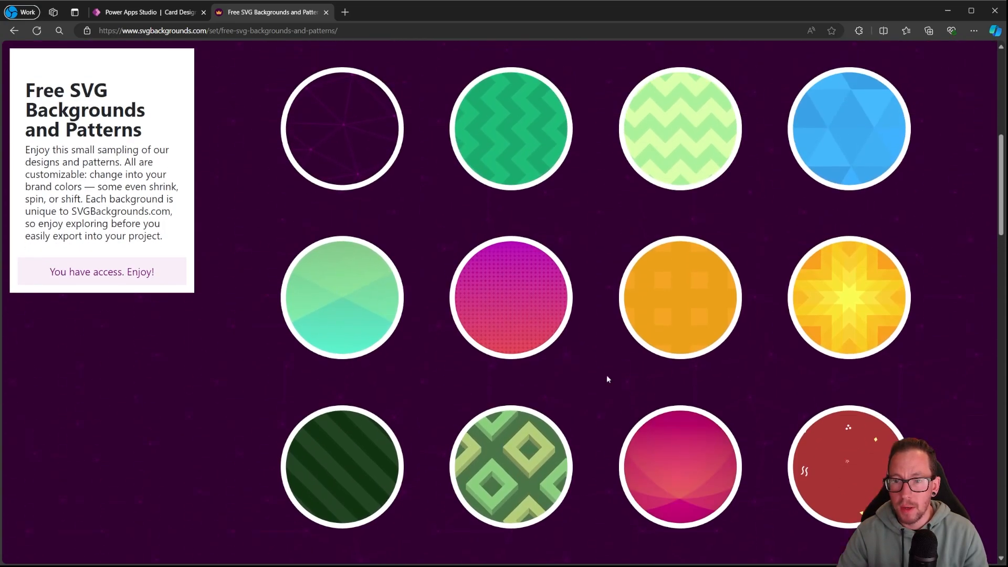
pyautogui.scroll(-5, 606, 326)
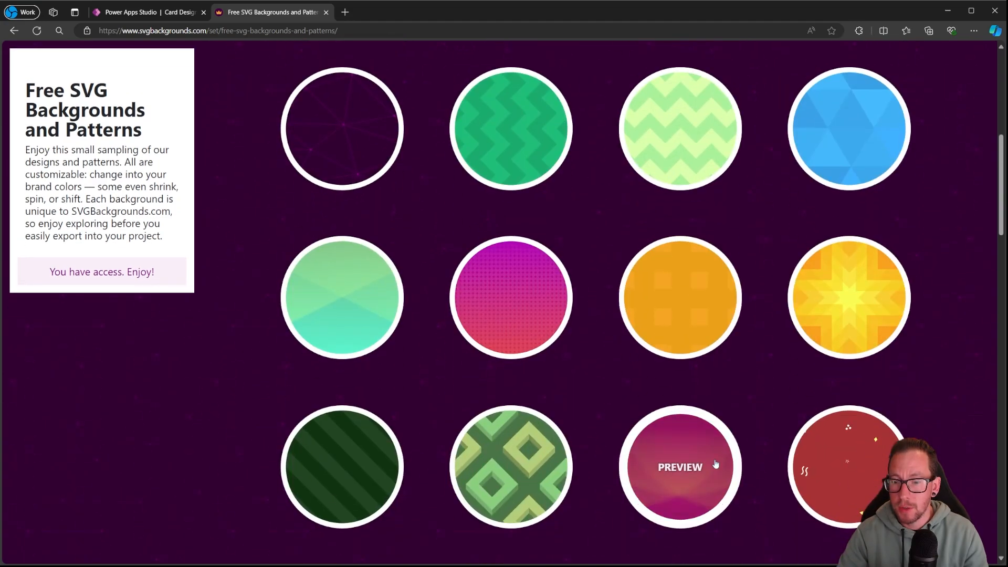
pyautogui.click(679, 467)
pyautogui.scroll(-2, 632, 371)
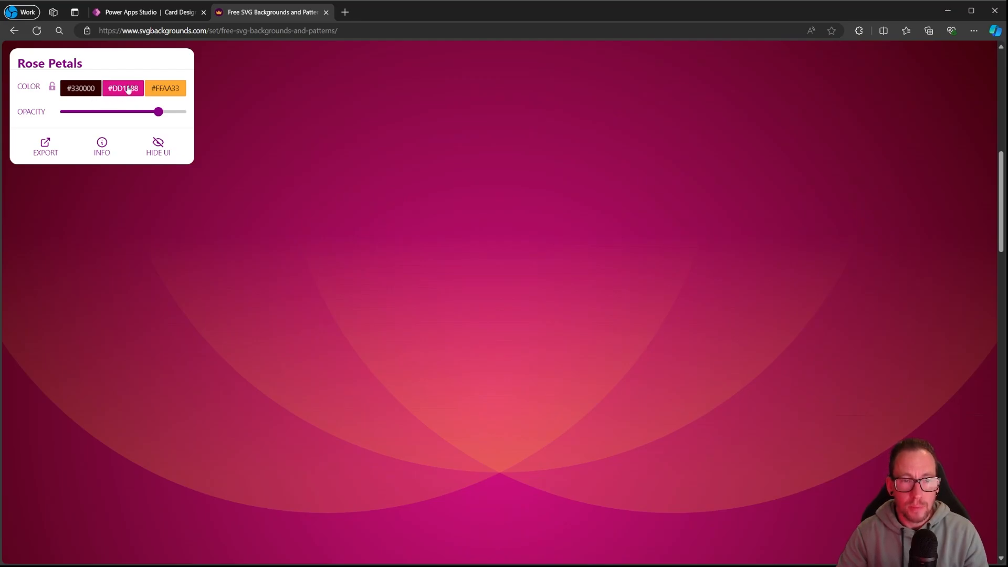
# Browse the free SVG backgrounds and preview the Quantum Gradient design
pyautogui.scroll(3, 641, 341)
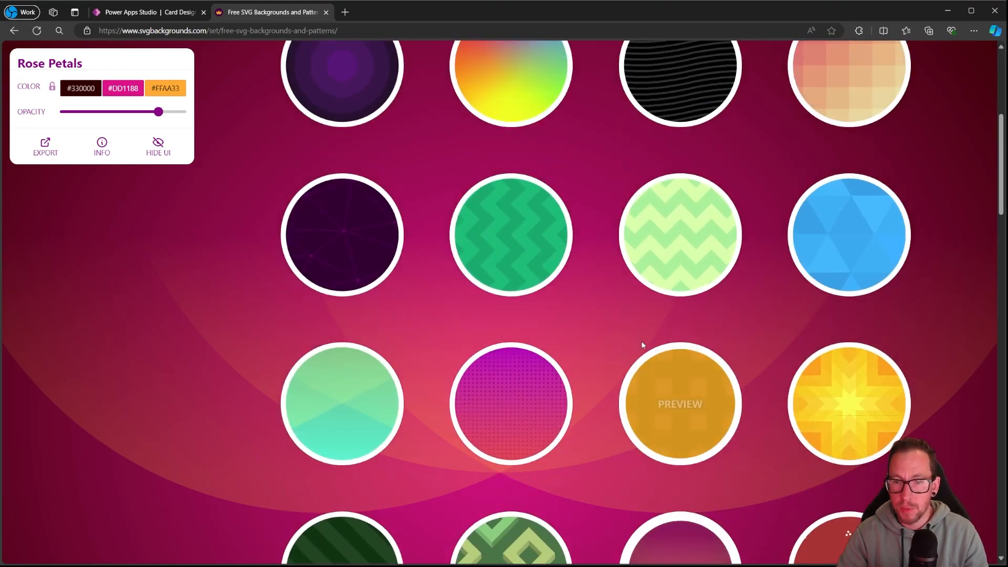
pyautogui.scroll(-8, 641, 341)
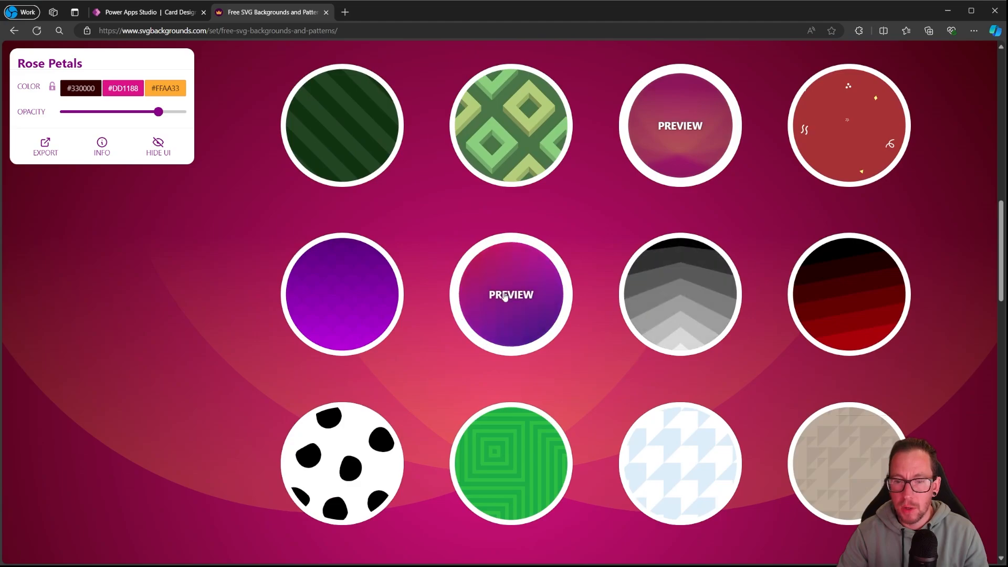
pyautogui.click(505, 296)
pyautogui.scroll(-3, 581, 385)
pyautogui.scroll(7, 693, 341)
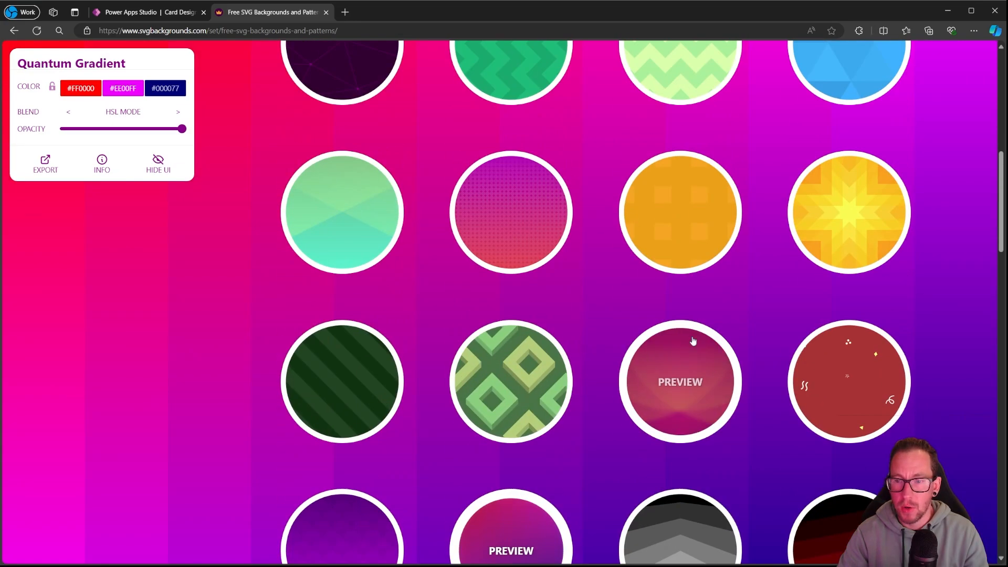
# Select the Rose Petals background again and download it as an SVG, then switch back to Power Apps Studio
pyautogui.click(693, 342)
pyautogui.scroll(3, 533, 270)
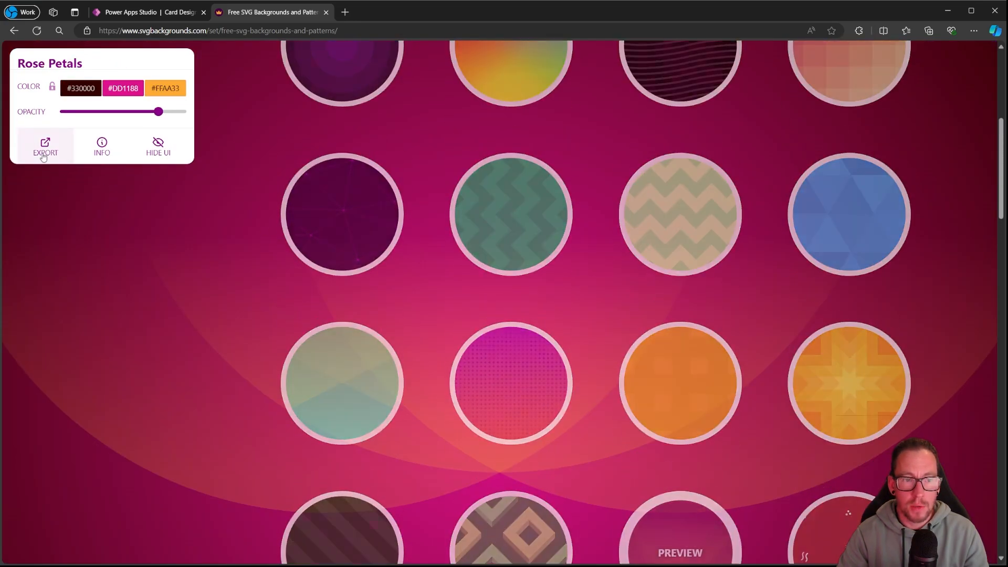
pyautogui.click(43, 154)
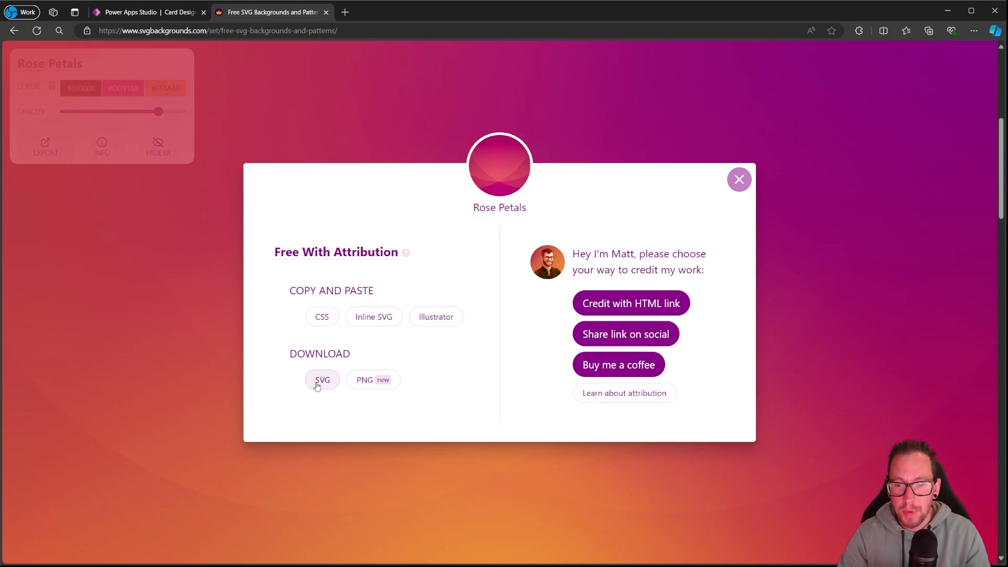
pyautogui.click(317, 386)
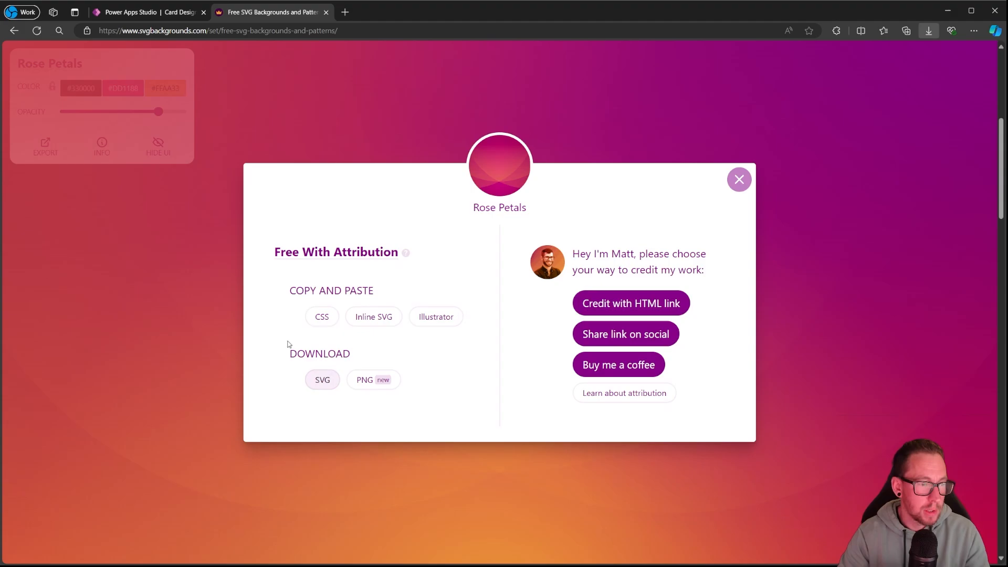
pyautogui.click(787, 78)
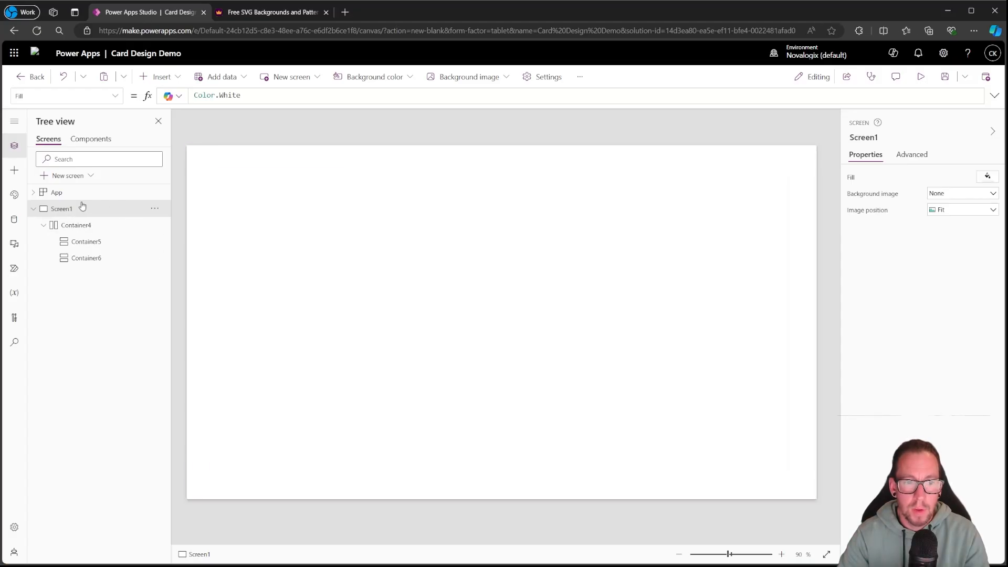
# Paste the Rose Petals SVG code into Screen1's BackgroundImage formula and enlarge the formula editor to show all of it
pyautogui.click(62, 214)
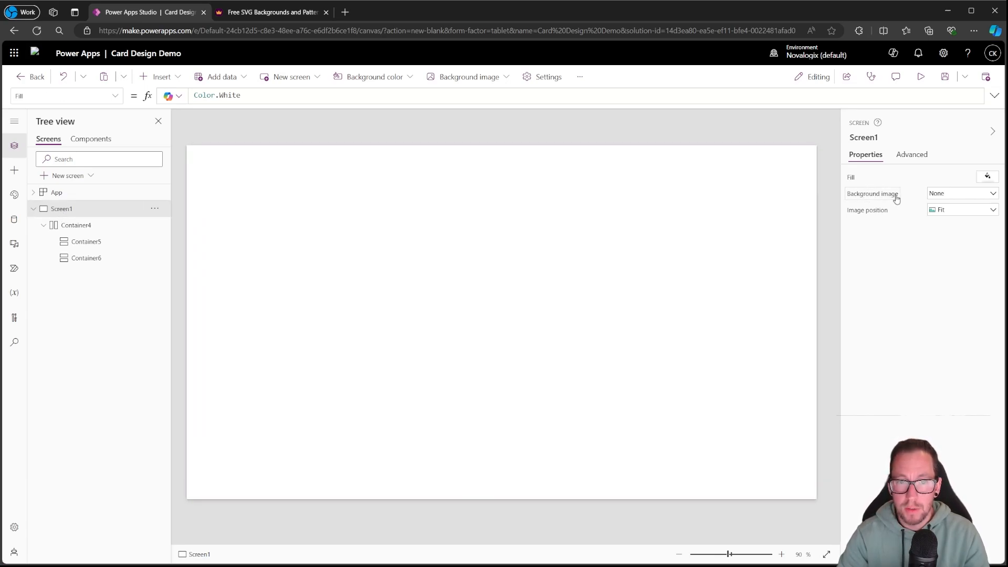
pyautogui.click(873, 196)
pyautogui.hotkey('ctrl', 'v')
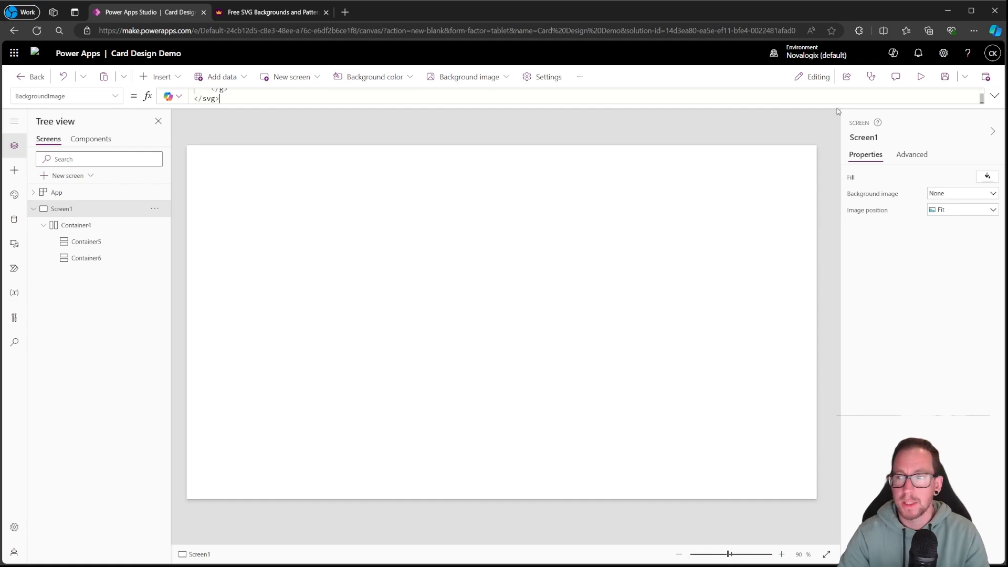
pyautogui.click(995, 95)
pyautogui.moveTo(361, 175); pyautogui.dragTo(341, 488)
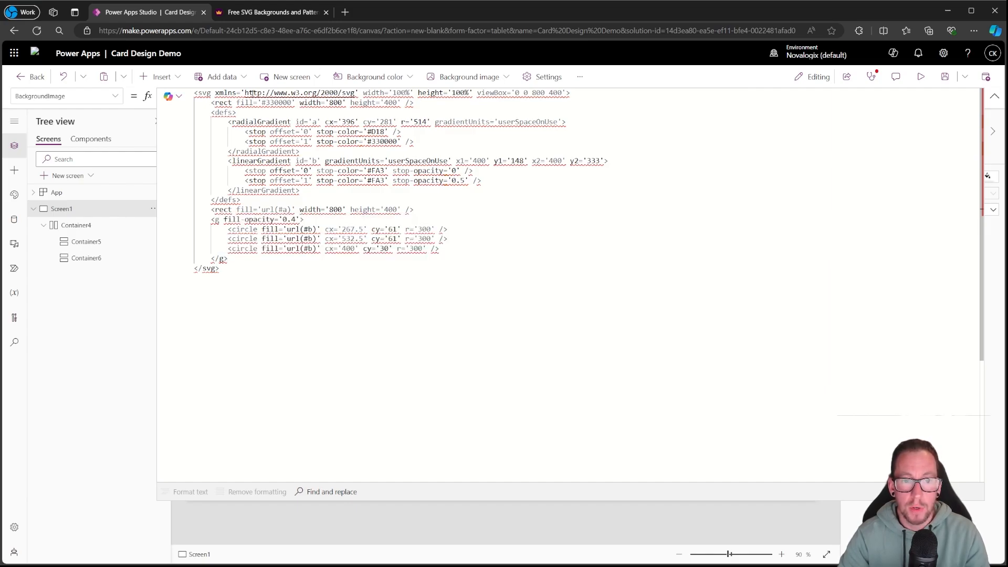
# Try a find and replace of double quotes with single quotes in the SVG code
pyautogui.click(245, 93)
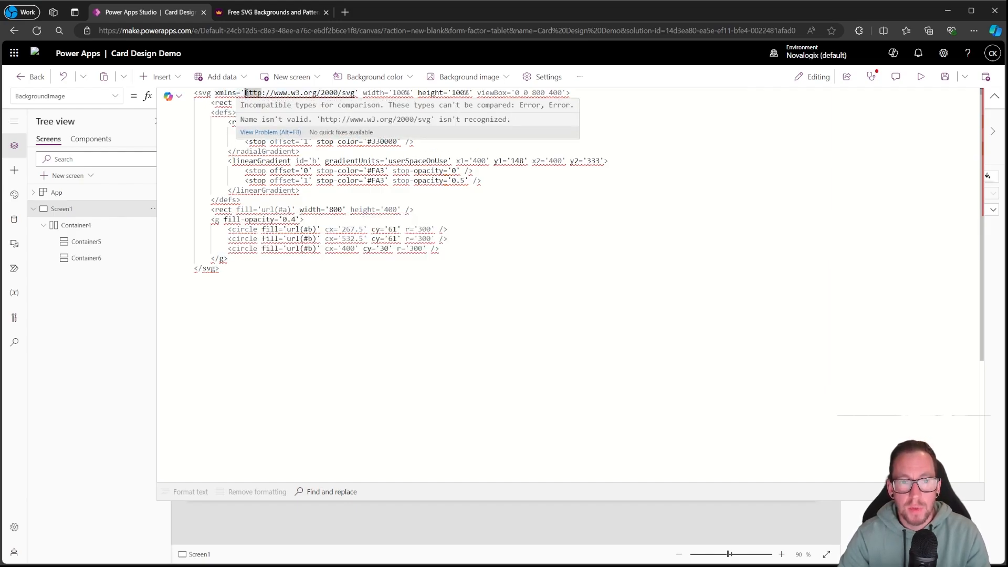
pyautogui.moveTo(246, 92); pyautogui.dragTo(240, 93)
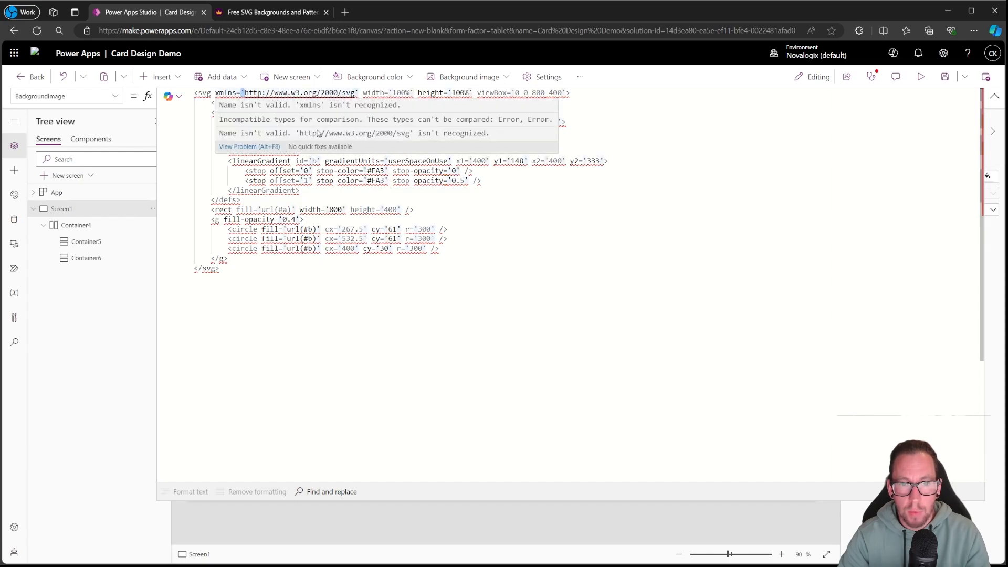
pyautogui.click(305, 186)
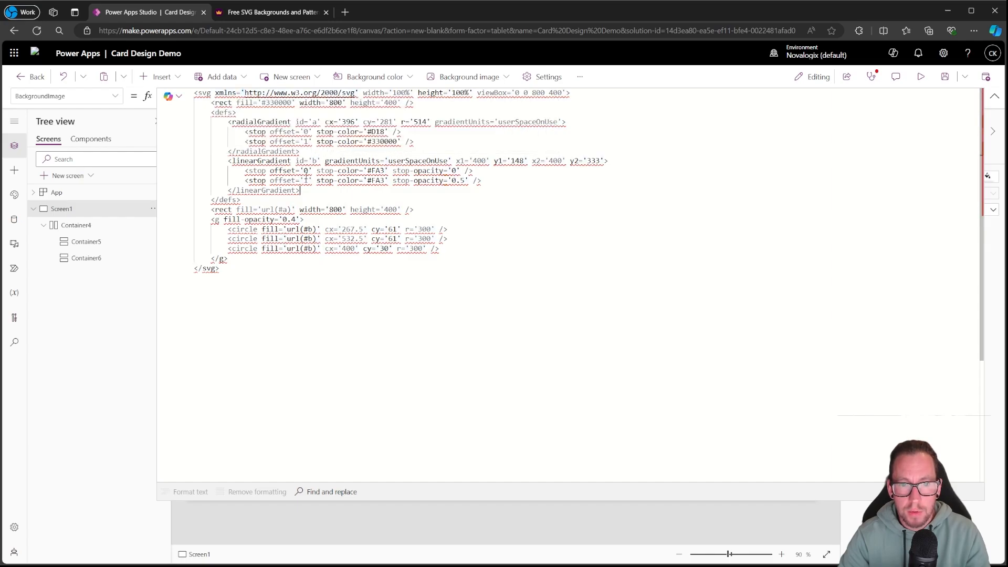
pyautogui.click(319, 171)
pyautogui.hotkey('ctrl', 'f')
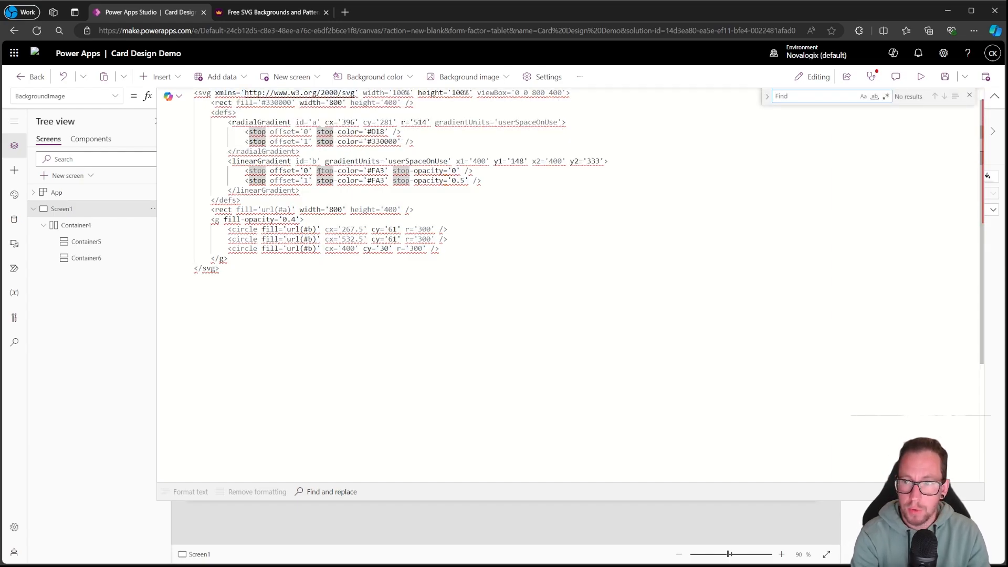
pyautogui.write('"')
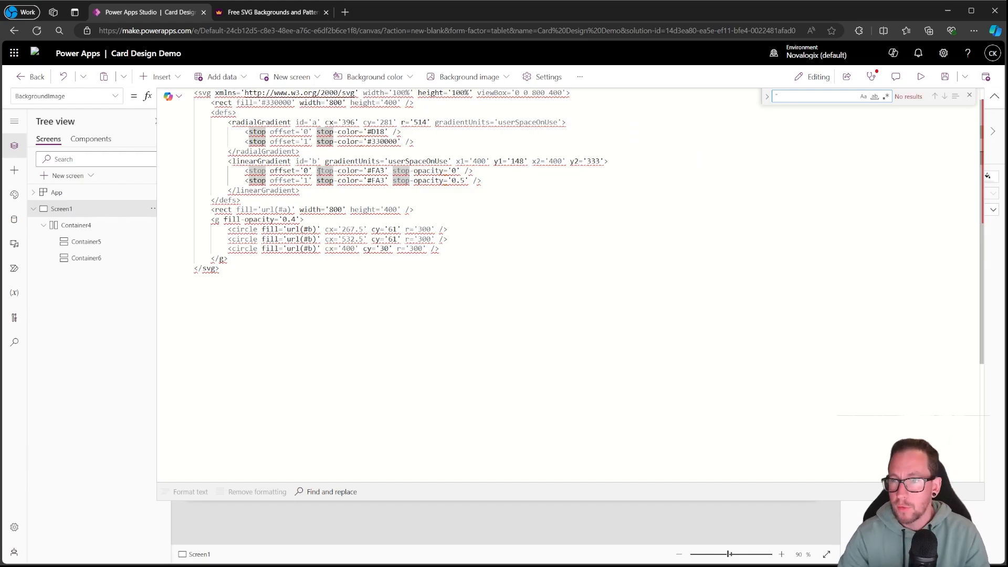
pyautogui.click(768, 100)
pyautogui.write("'")
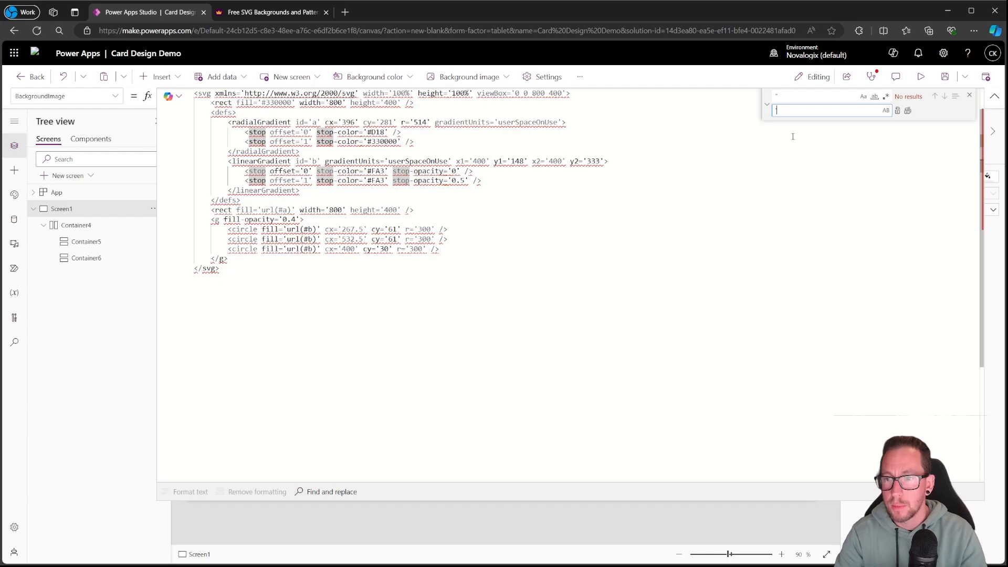
pyautogui.press('Escape')
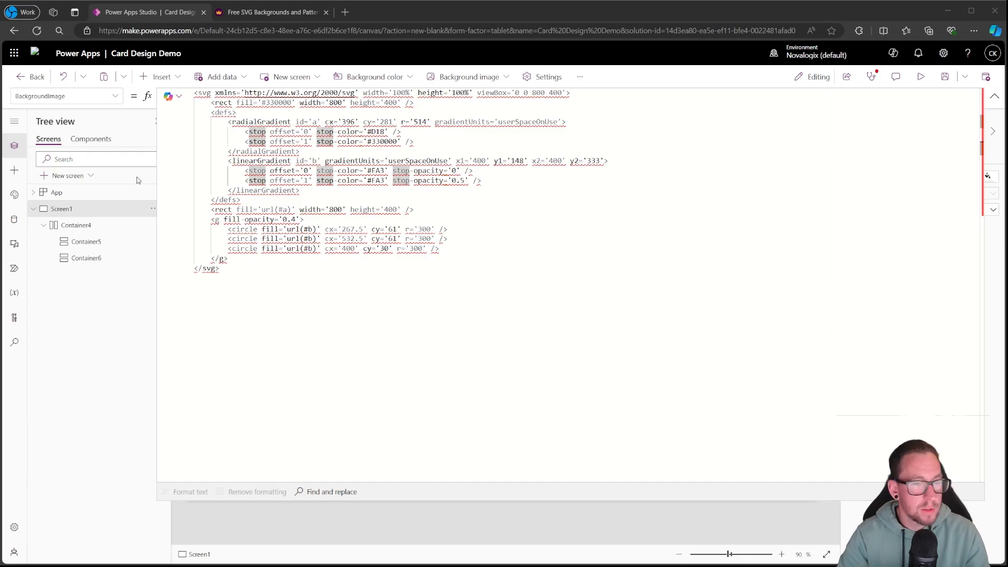
# Insert the prefix "data:image/svg+xml;utf8, " in quotes before the opening svg tag of the BackgroundImage formula
pyautogui.click(559, 146)
pyautogui.write('"data:image/svg+xml;utf8, "')
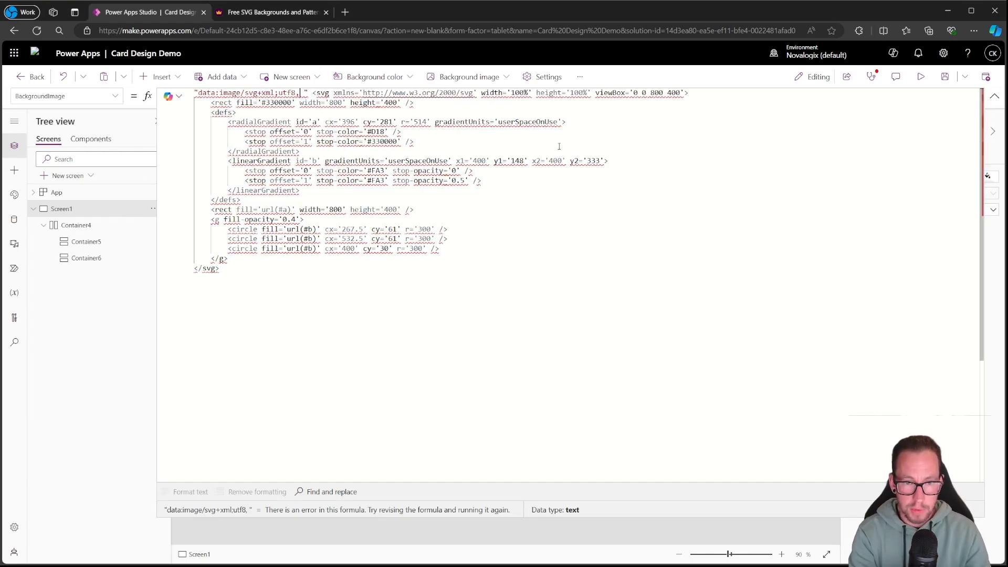
pyautogui.press('Left')
pyautogui.press('Left')
pyautogui.press('Left')
pyautogui.press('Left')
pyautogui.press('Left')
pyautogui.press('Left')
pyautogui.press('Left')
pyautogui.press('Left')
pyautogui.press('Left')
pyautogui.press('Left')
pyautogui.press('Left')
pyautogui.press('Left')
pyautogui.press('Left')
pyautogui.press('Left')
pyautogui.press('Left')
pyautogui.press('Left')
pyautogui.press('Left')
pyautogui.press('Left')
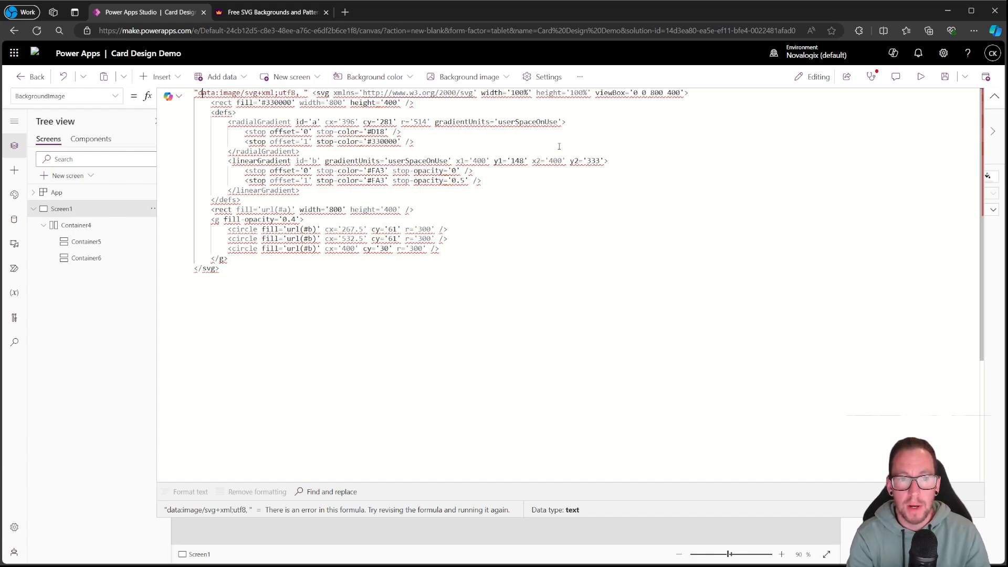
pyautogui.press('Right')
pyautogui.press('Right')
pyautogui.press('Right')
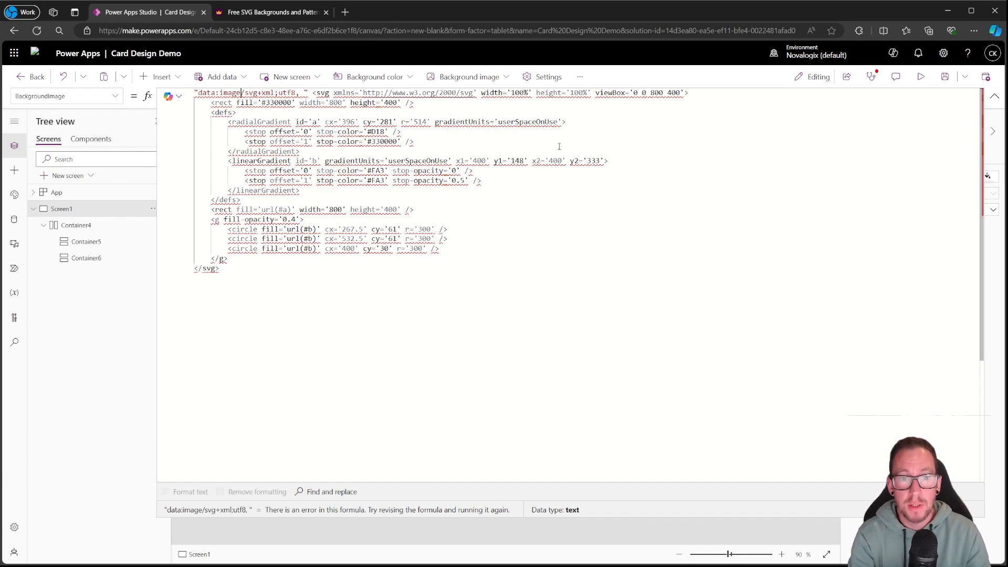
pyautogui.press('Right')
pyautogui.press('Right')
pyautogui.press('Right')
pyautogui.press('Right')
pyautogui.press('Right')
pyautogui.press('Right')
pyautogui.press('Right')
pyautogui.press('Right')
pyautogui.press('Right')
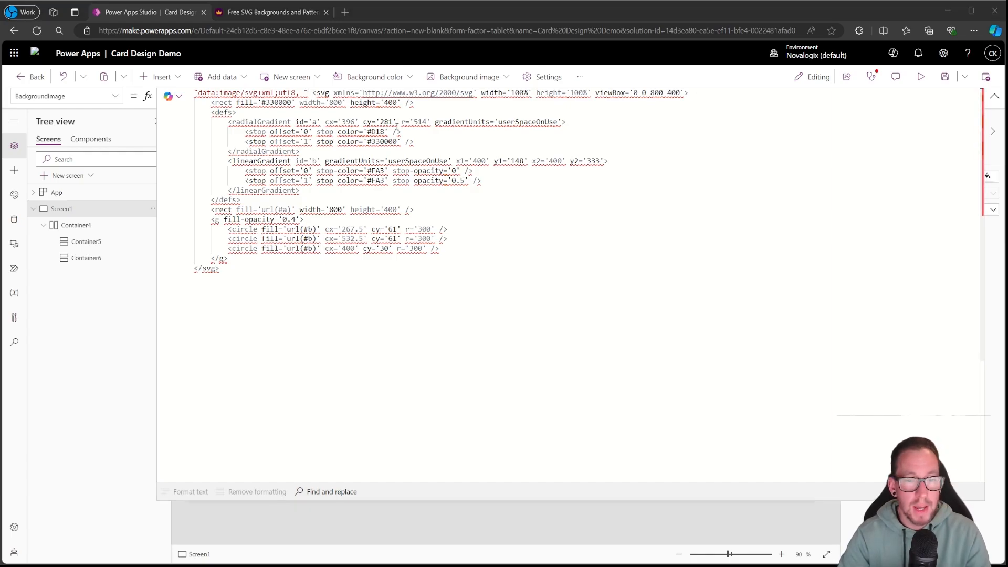
# Append the SVG markup to the prefix with & and wrap it as a double-quoted string in EncodeUrl(), then collapse the formula editor
pyautogui.click(314, 93)
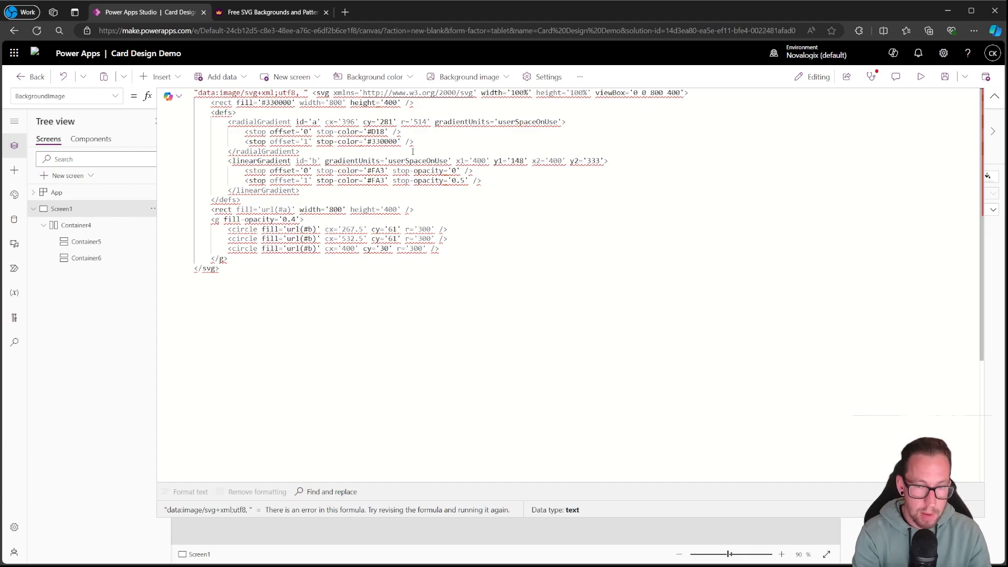
pyautogui.write('& EncodeUrl(')
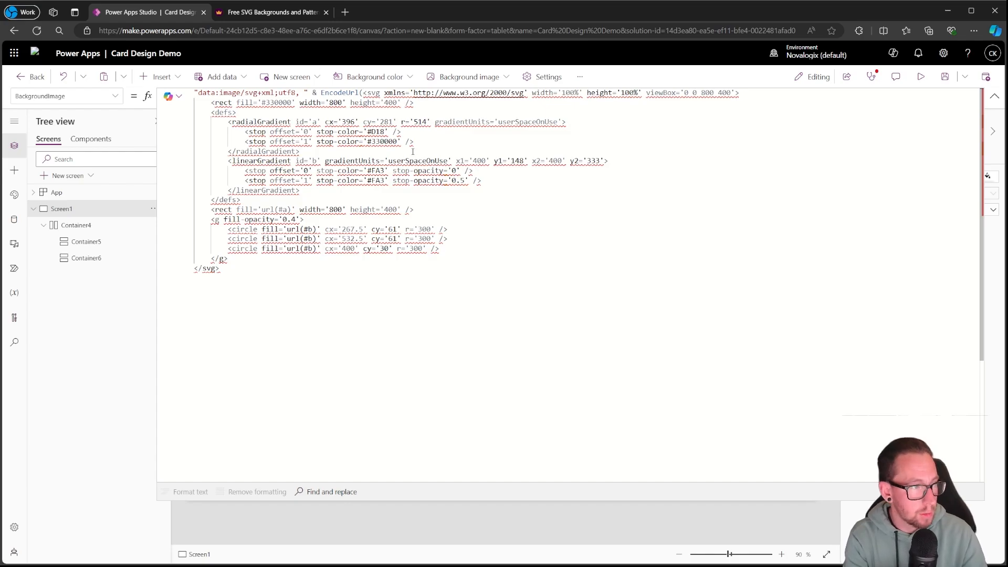
pyautogui.write('"')
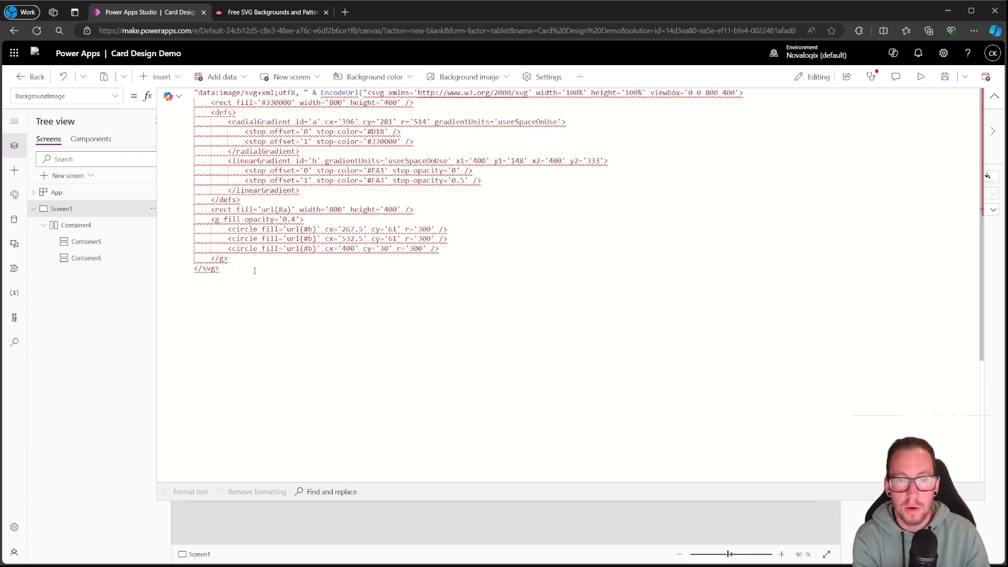
pyautogui.write('")')
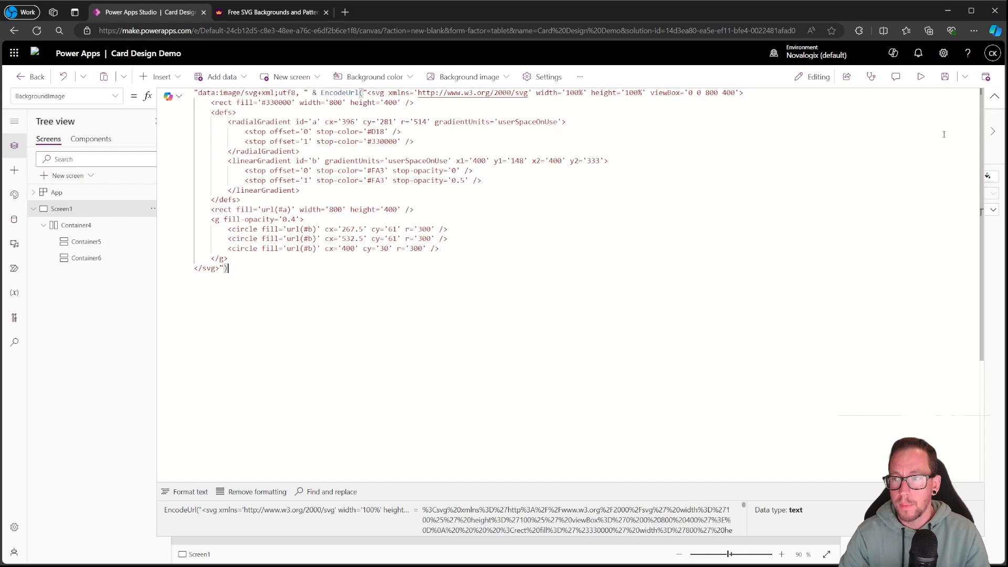
pyautogui.click(994, 95)
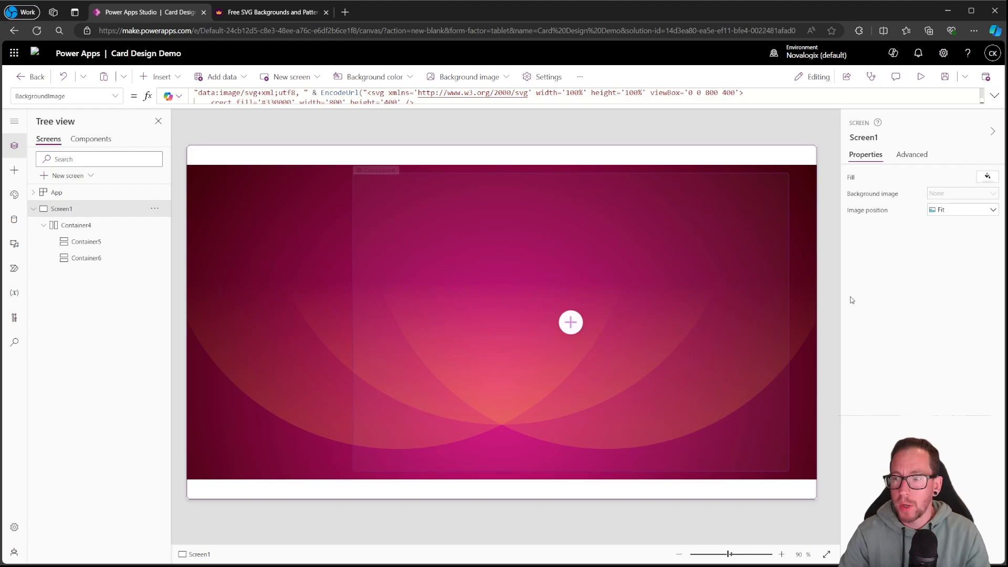
# Set Screen1's background image position to Fill
pyautogui.click(959, 210)
pyautogui.click(949, 242)
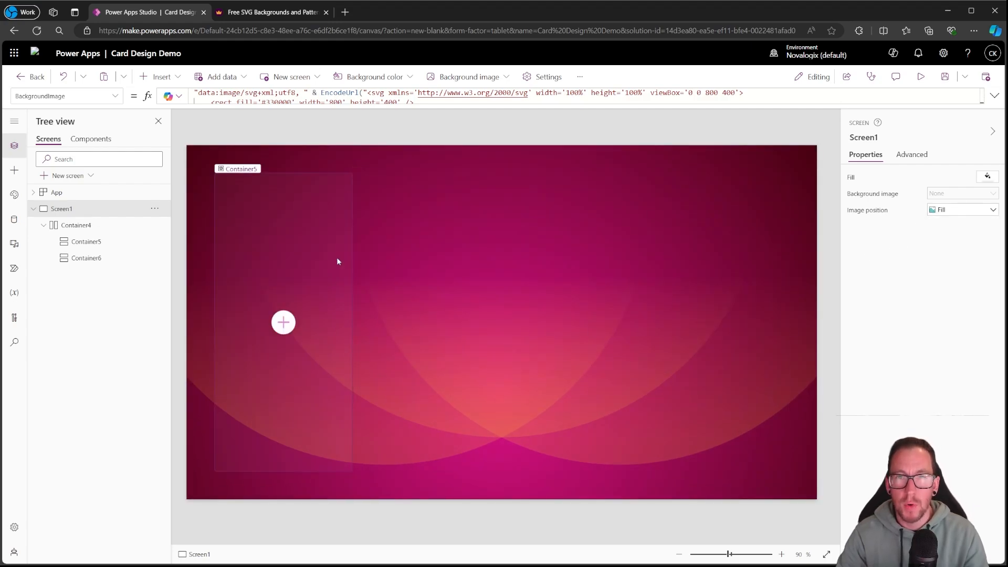
pyautogui.click(371, 98)
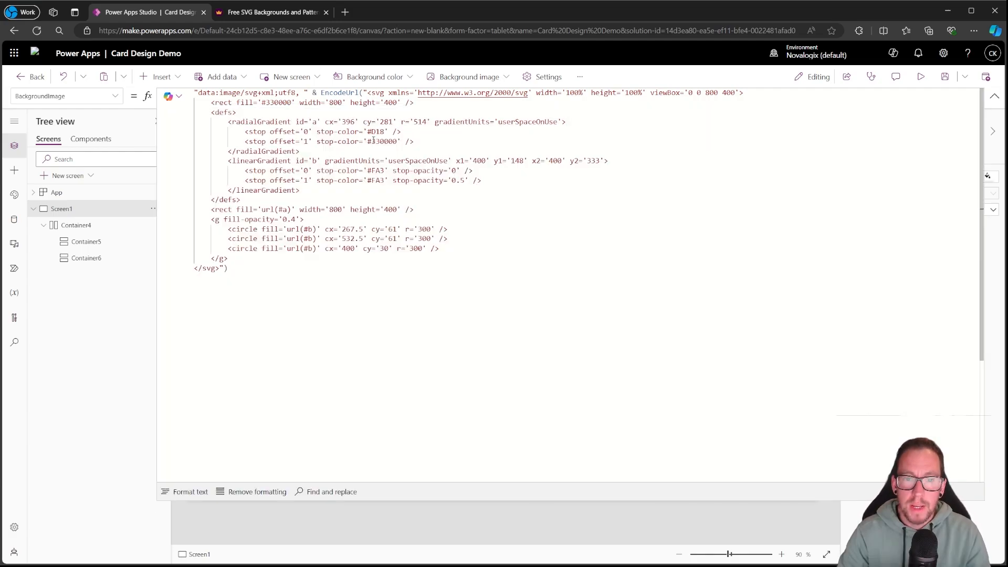
pyautogui.click(994, 97)
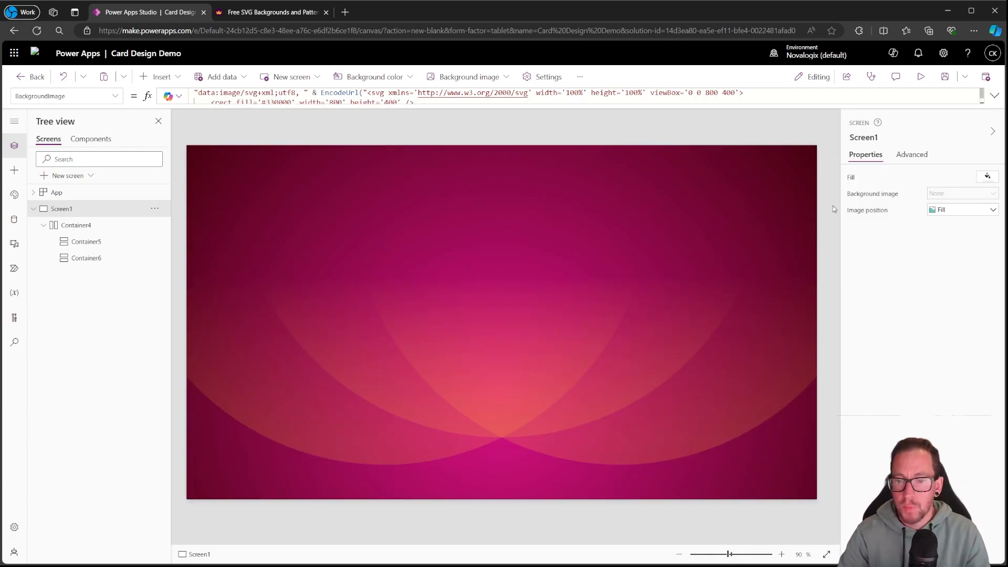
# Remove the radial gradient's #330000 stop colour from the BackgroundImage SVG and split the string there with a pair of double quotes
pyautogui.click(995, 96)
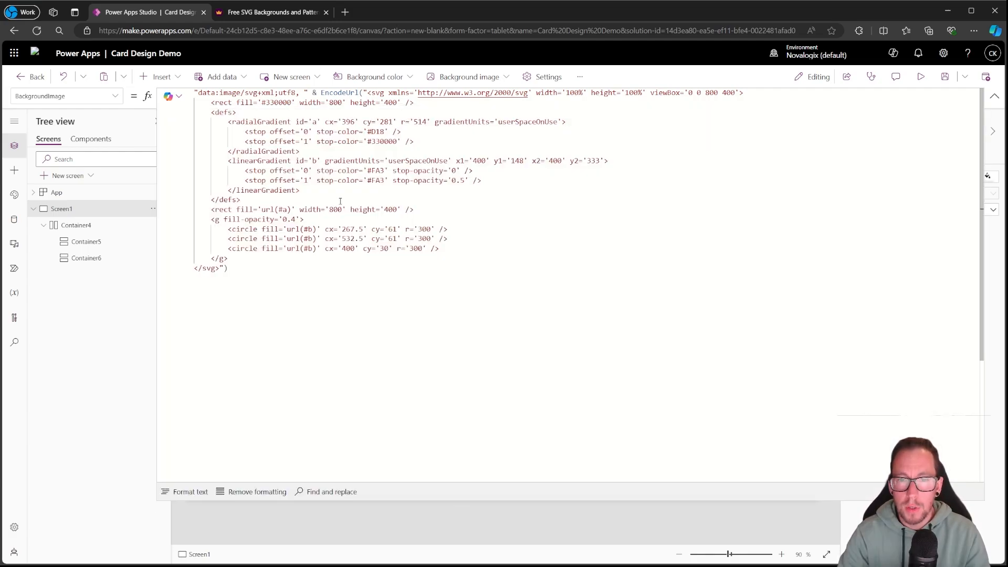
pyautogui.moveTo(368, 141); pyautogui.dragTo(397, 142)
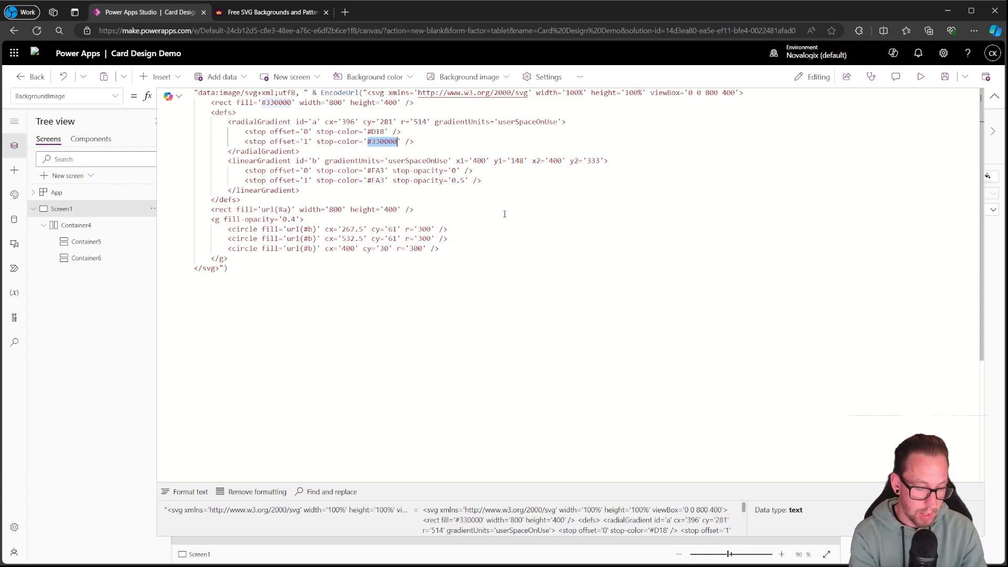
pyautogui.press('BackSpace')
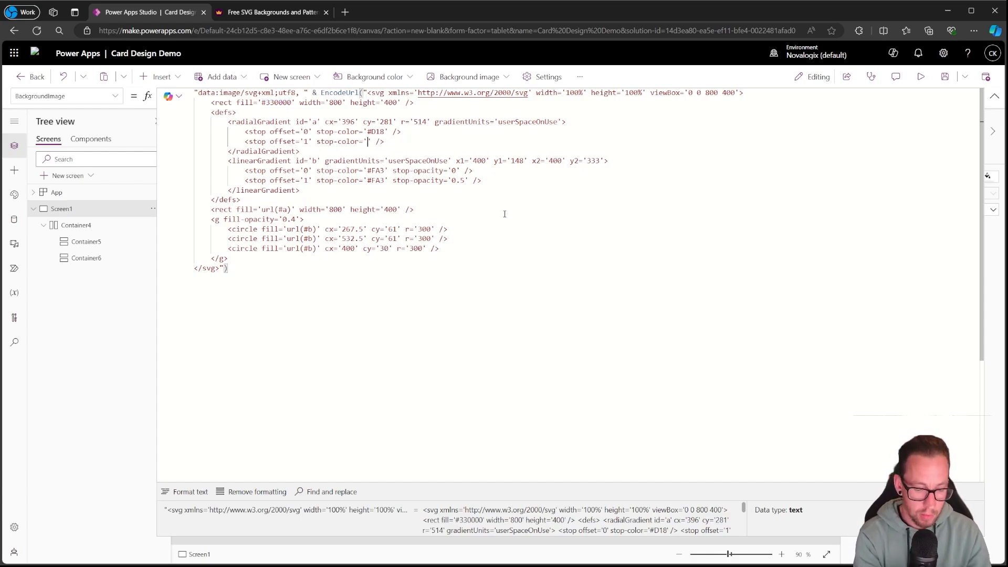
pyautogui.write('" ')
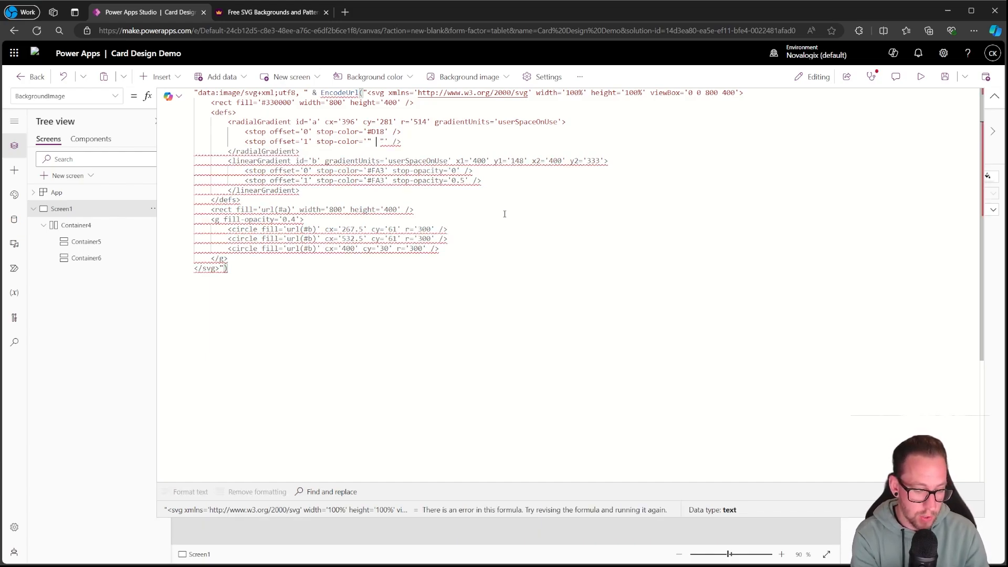
# Concatenate App.Theme.Colors.Primary with & on both sides into the split string as the radial gradient's second stop colour
pyautogui.write(' & App.')
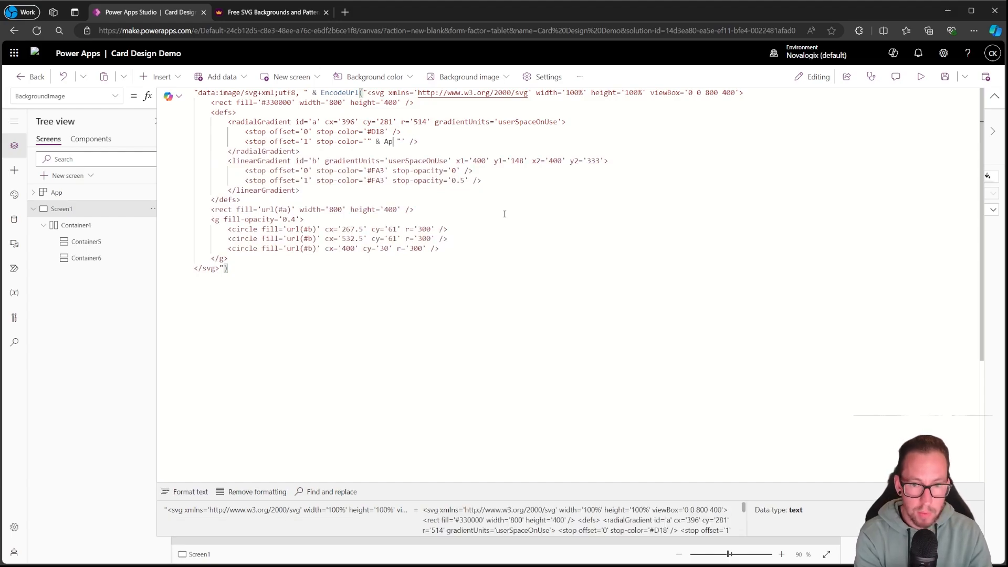
pyautogui.write('Theme.')
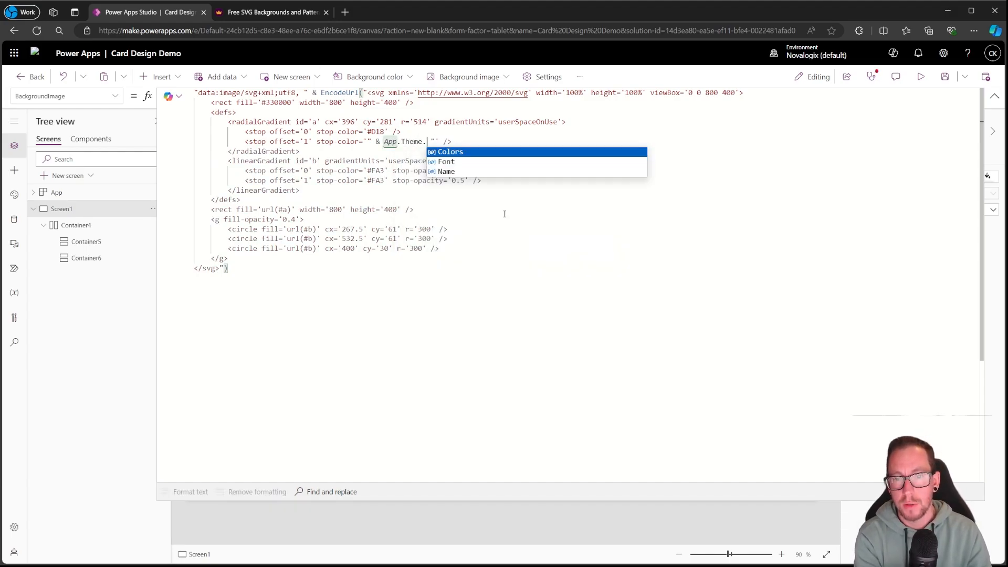
pyautogui.write('Colors.')
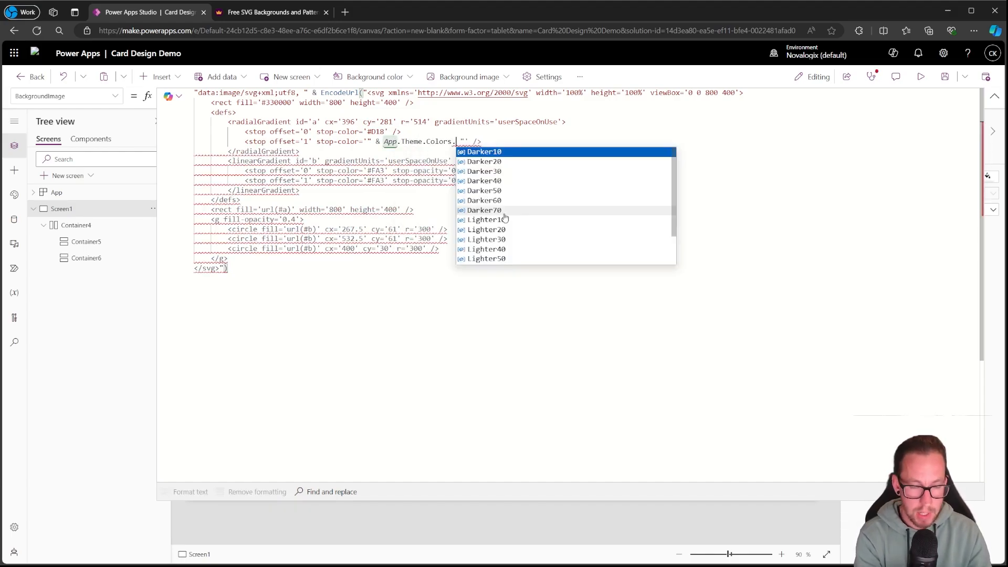
pyautogui.press('BackSpace')
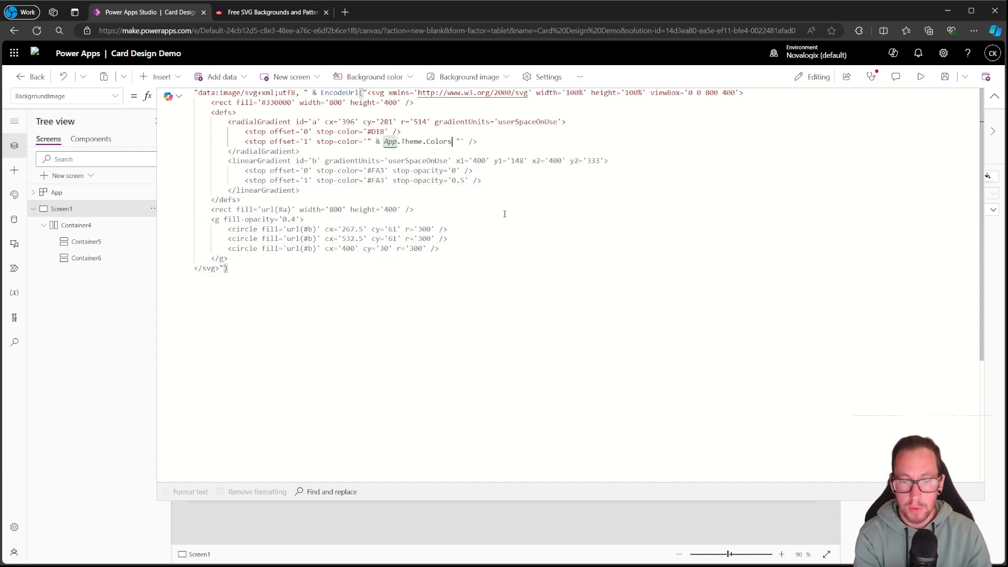
pyautogui.write('.')
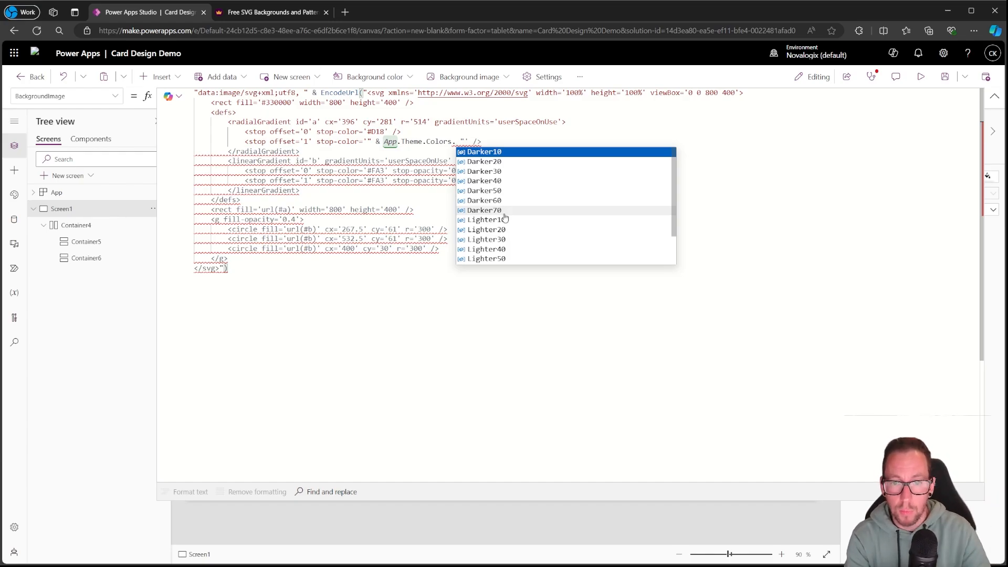
pyautogui.write('&')
pyautogui.press('Left')
pyautogui.press('Left')
pyautogui.press('Left')
pyautogui.write('prima')
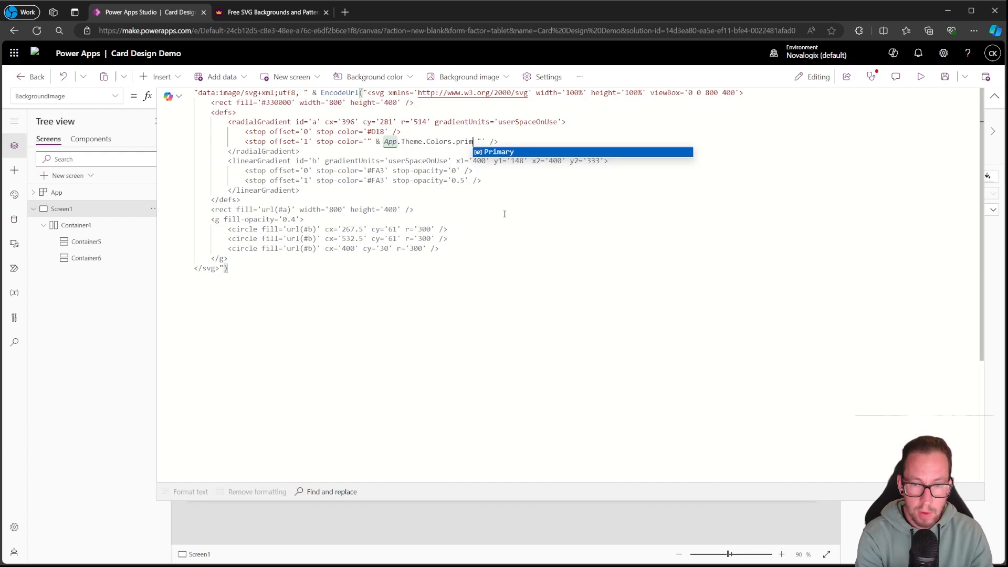
pyautogui.press('BackSpace')
pyautogui.press('BackSpace')
pyautogui.press('BackSpace')
pyautogui.press('BackSpace')
pyautogui.press('BackSpace')
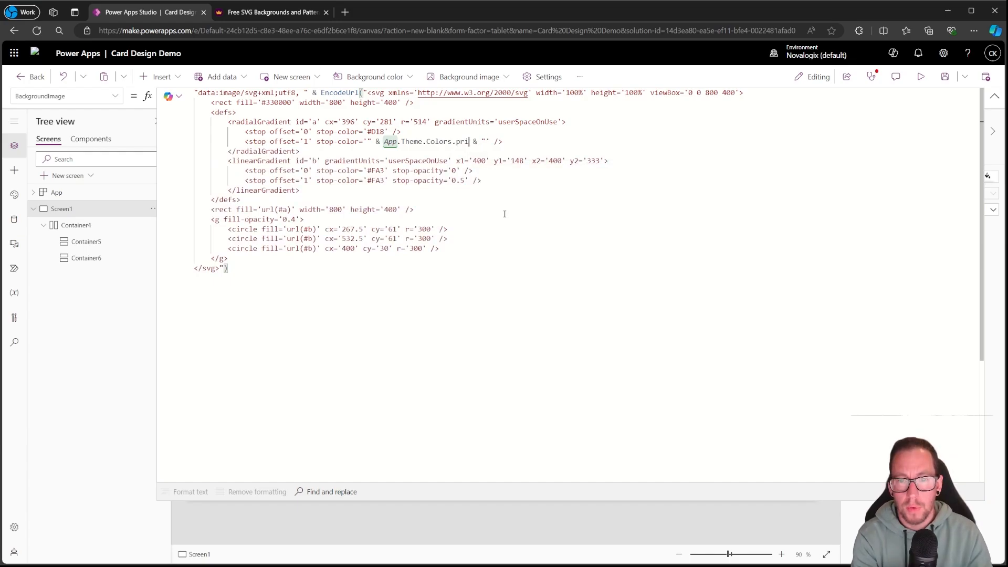
pyautogui.write('P')
pyautogui.press('Tab')
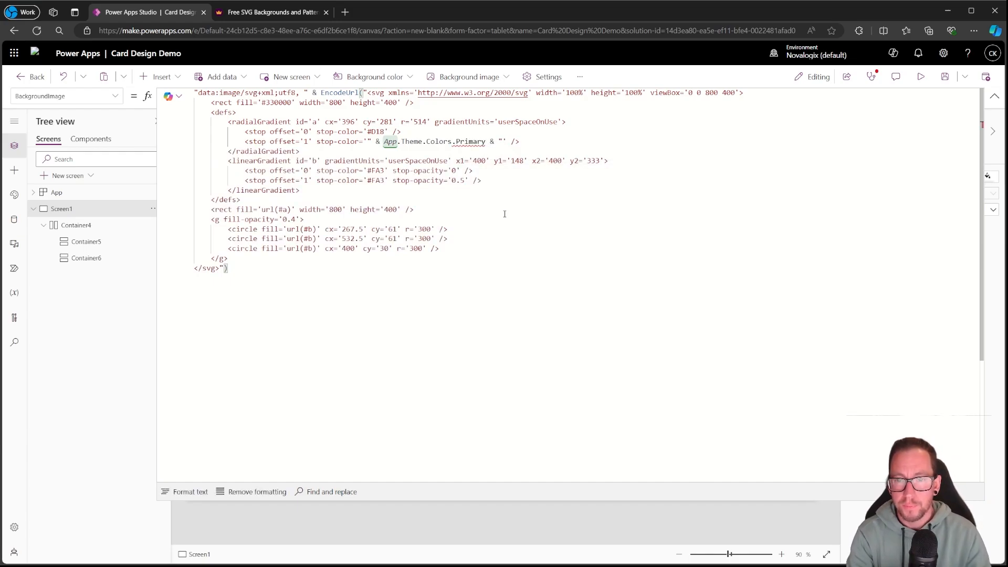
pyautogui.click(495, 141)
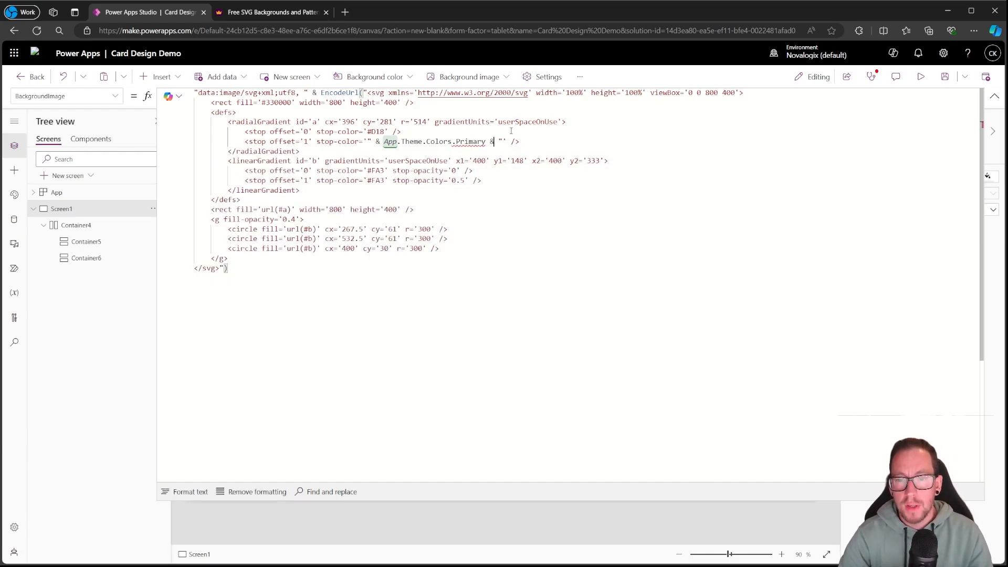
# Check the error on the theme colour reference, copy App.Theme.Colors.Primary and collapse the formula editor
pyautogui.moveTo(478, 146)
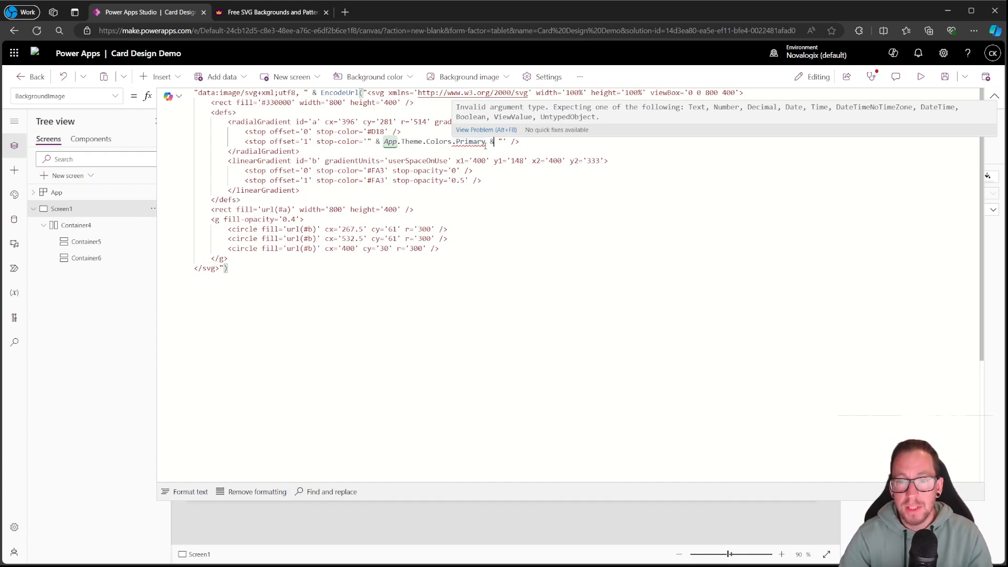
pyautogui.moveTo(486, 142); pyautogui.dragTo(384, 142)
pyautogui.hotkey('ctrl', 'c')
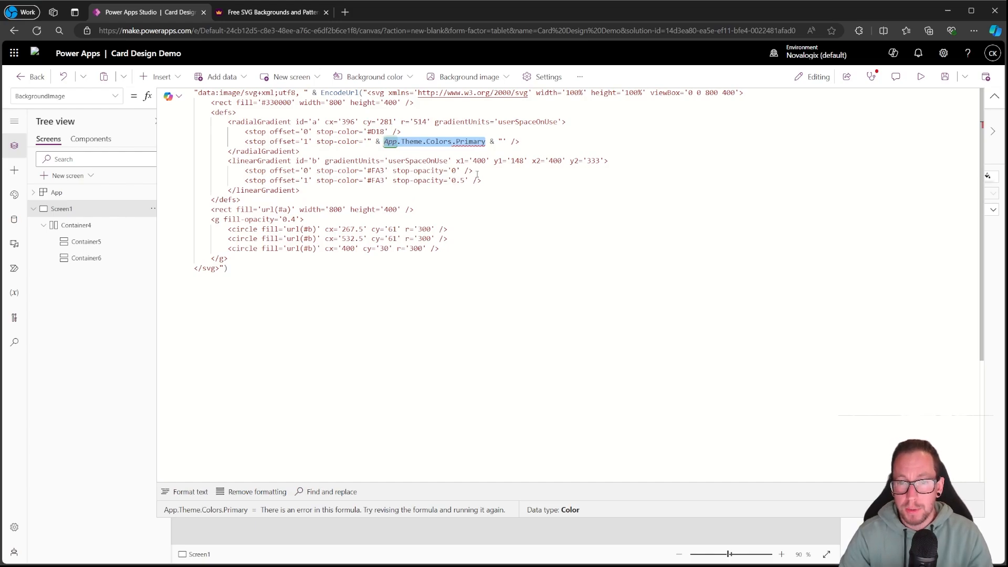
pyautogui.click(993, 100)
# Insert a Text control into Container5 and stretch it across the container's width
pyautogui.click(288, 243)
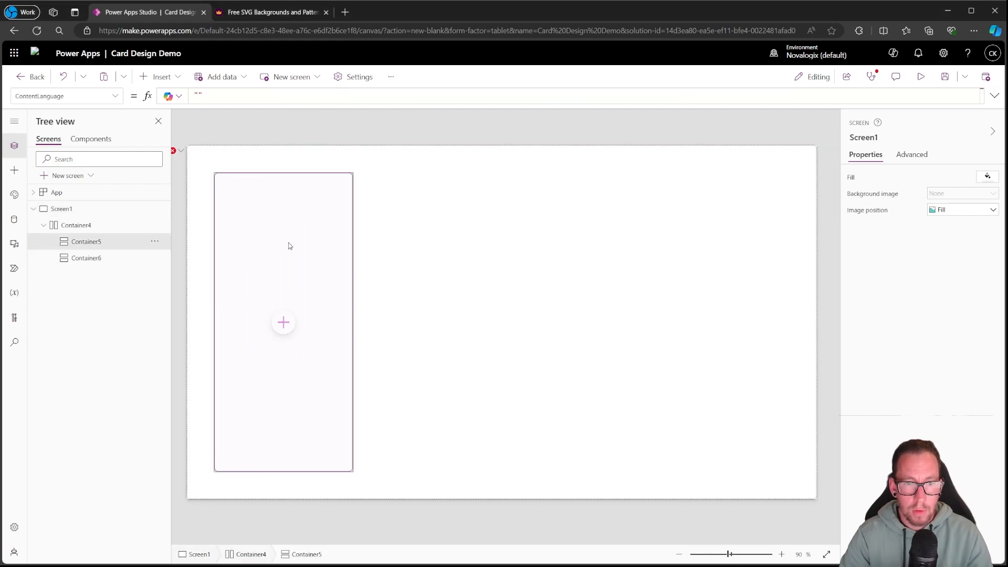
pyautogui.click(157, 77)
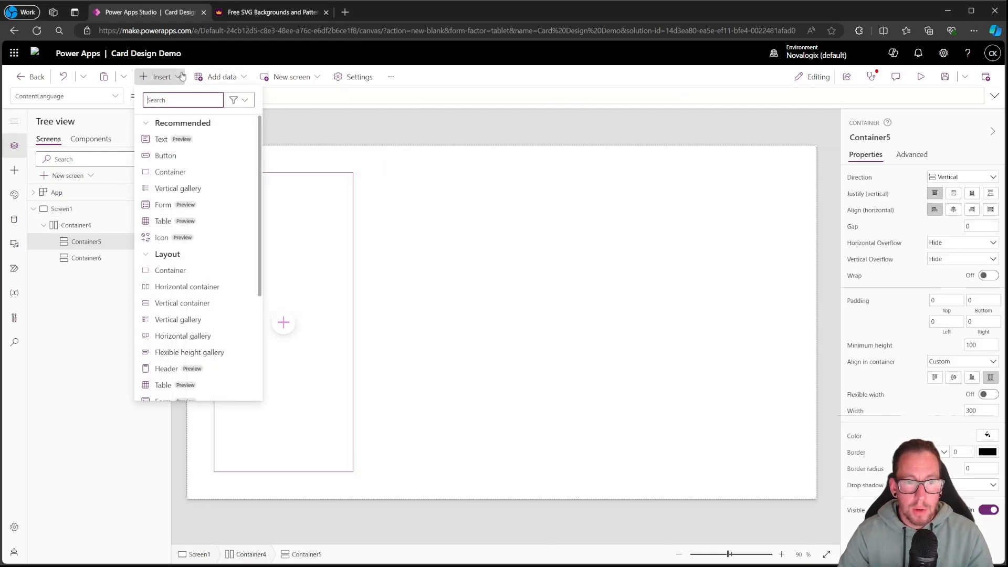
pyautogui.click(167, 140)
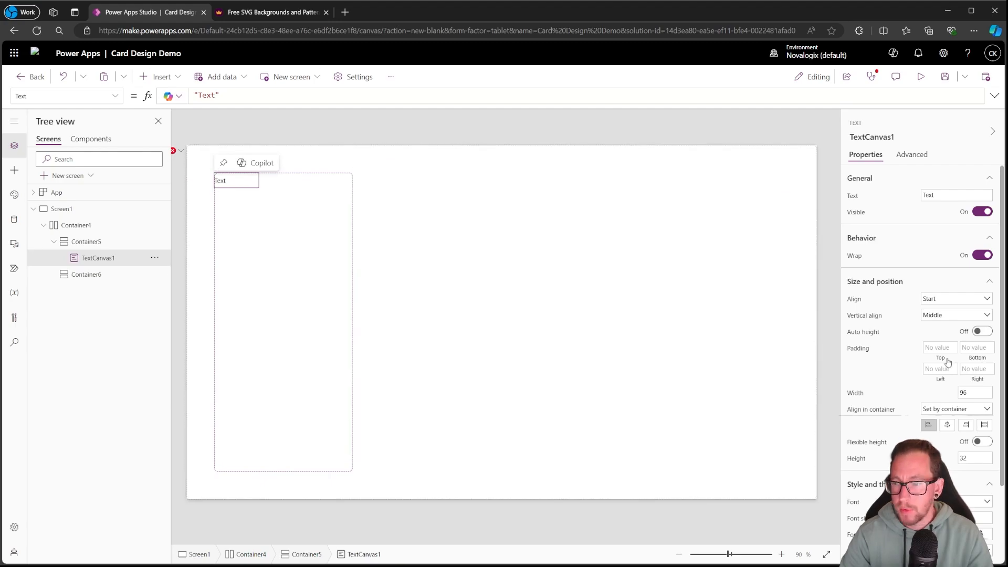
pyautogui.click(984, 426)
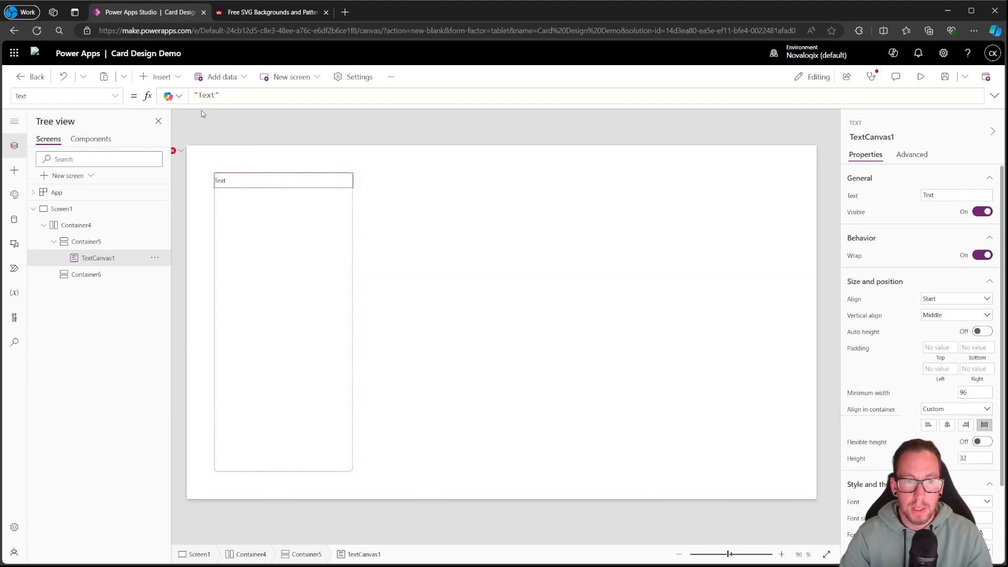
# Replace the Text control's Text formula with the copied App.Theme.Colors.Primary and wrap it in Text()
pyautogui.moveTo(223, 96); pyautogui.dragTo(114, 97)
pyautogui.hotkey('ctrl', 'v')
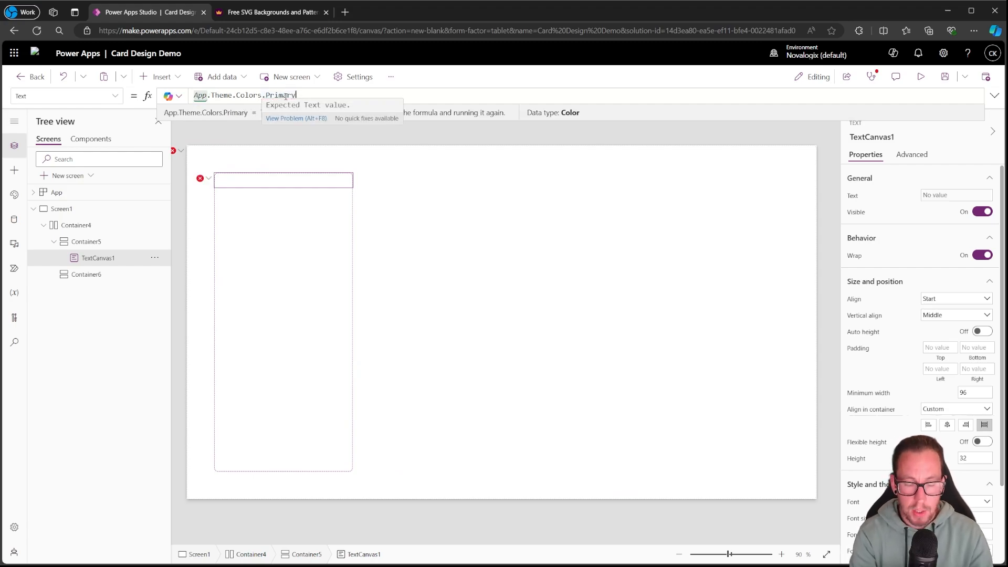
pyautogui.press('Left')
pyautogui.press('Left')
pyautogui.press('Left')
pyautogui.press('Left')
pyautogui.press('Left')
pyautogui.press('Left')
pyautogui.press('Left')
pyautogui.press('Left')
pyautogui.press('Left')
pyautogui.press('Left')
pyautogui.press('Left')
pyautogui.press('Left')
pyautogui.press('Left')
pyautogui.press('Left')
pyautogui.press('Left')
pyautogui.press('Left')
pyautogui.press('Left')
pyautogui.press('Left')
pyautogui.press('Left')
pyautogui.press('Left')
pyautogui.press('Left')
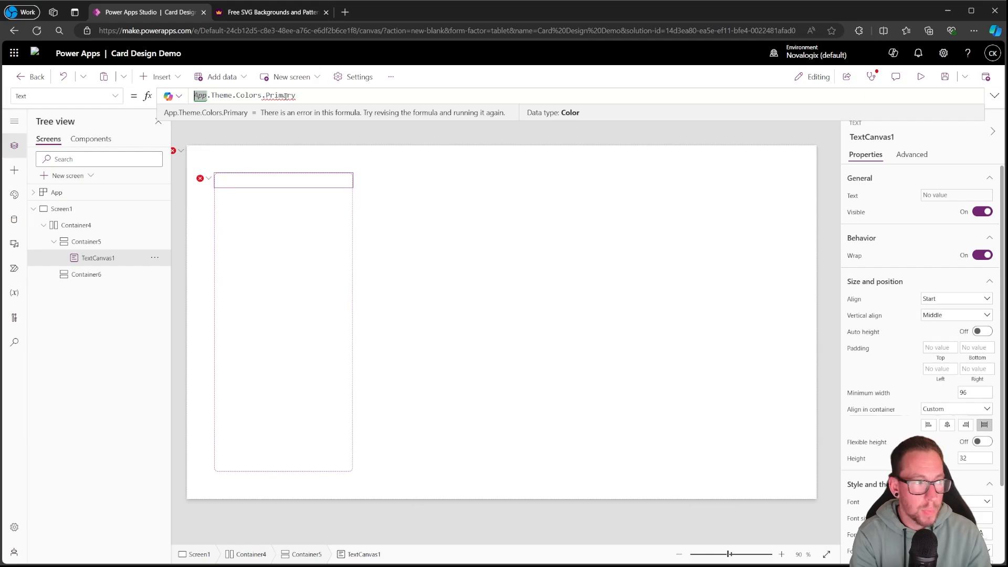
pyautogui.write('Text(')
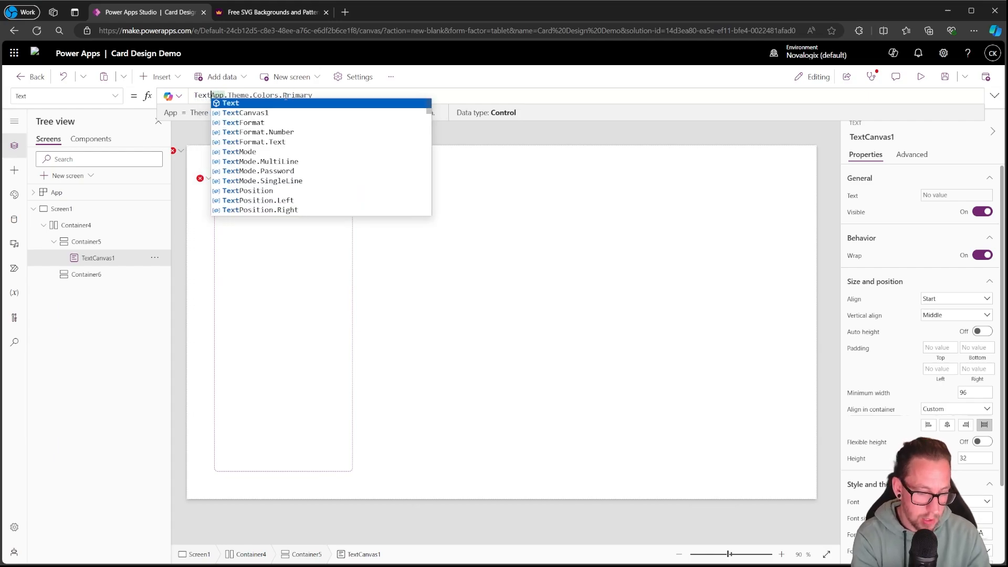
pyautogui.press('End')
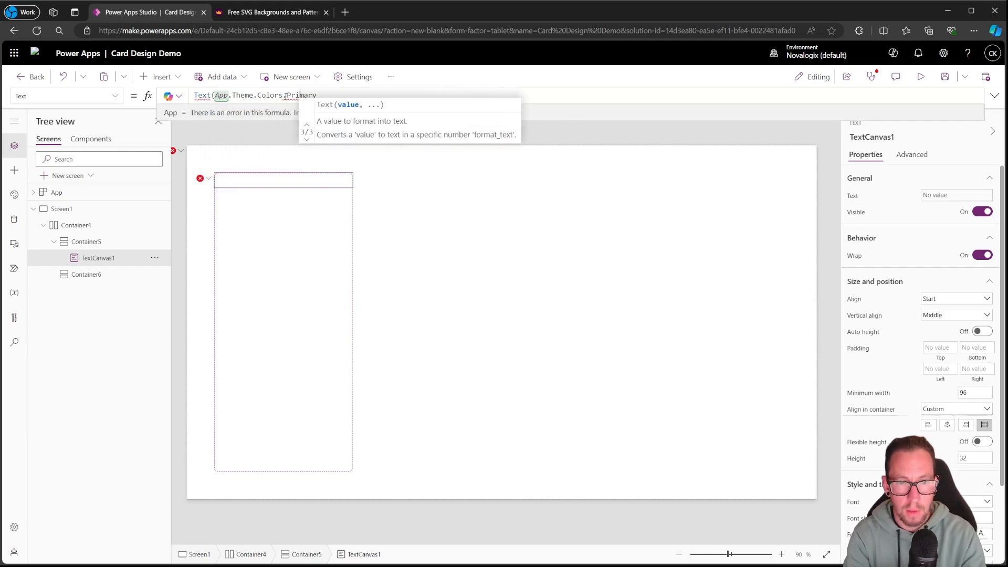
pyautogui.write(')')
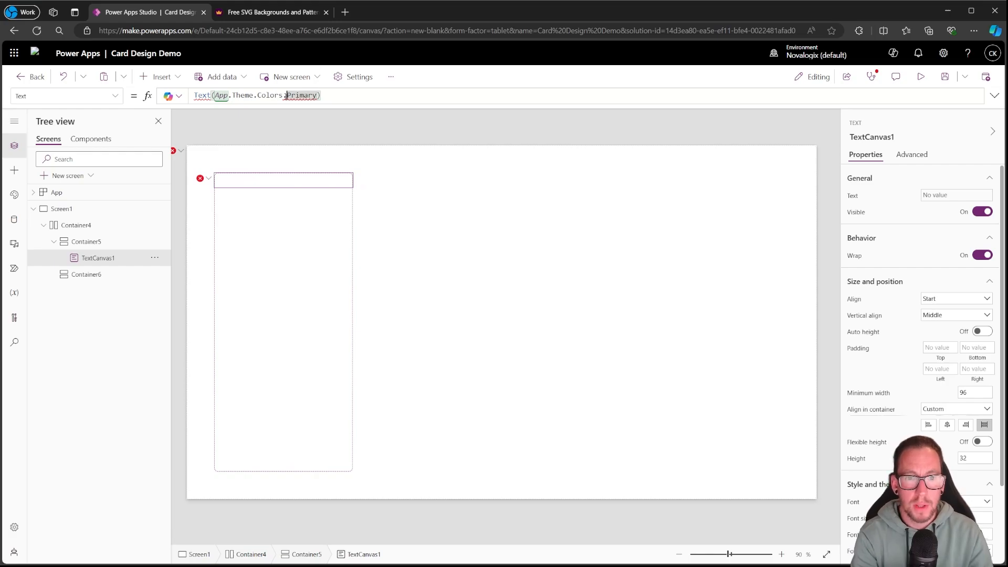
# Nest a JSON() function around App.Theme.Colors.Primary inside the Text() call
pyautogui.write('JSON')
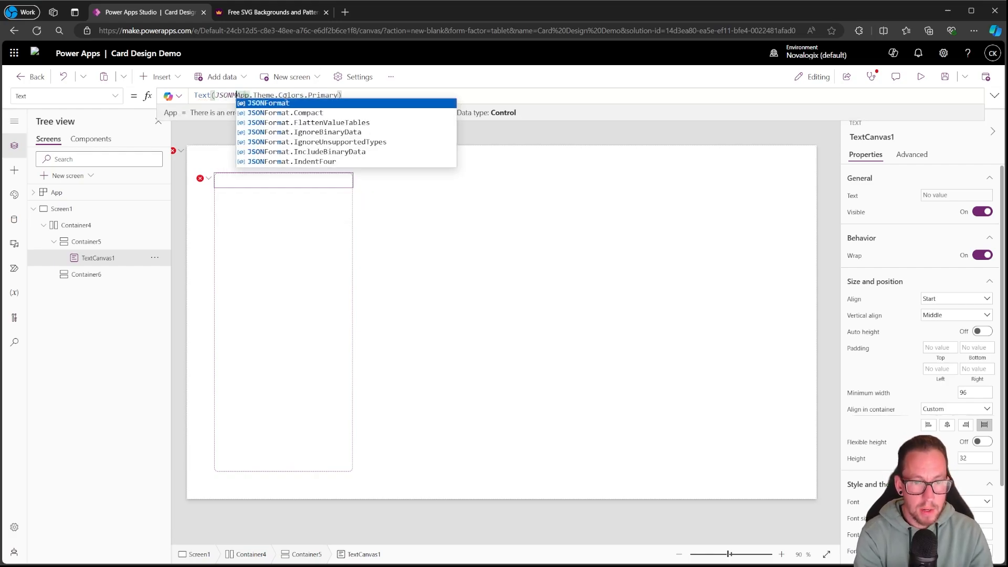
pyautogui.write('(')
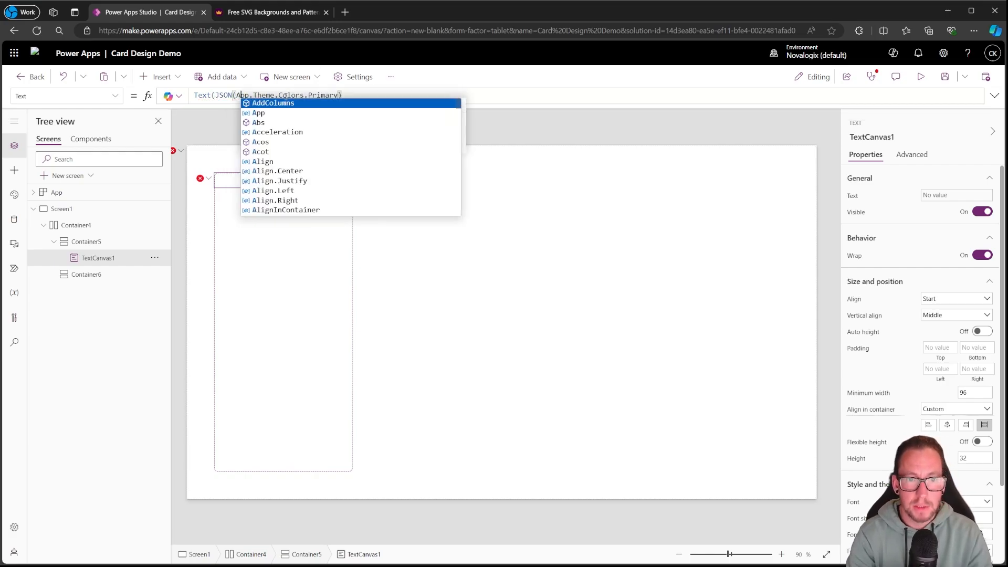
pyautogui.press('End')
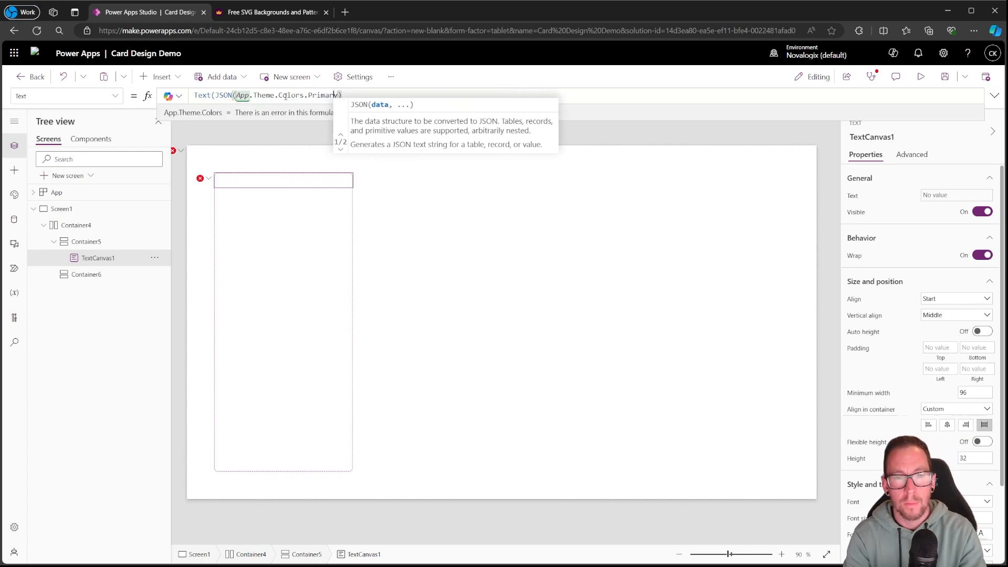
pyautogui.write(')')
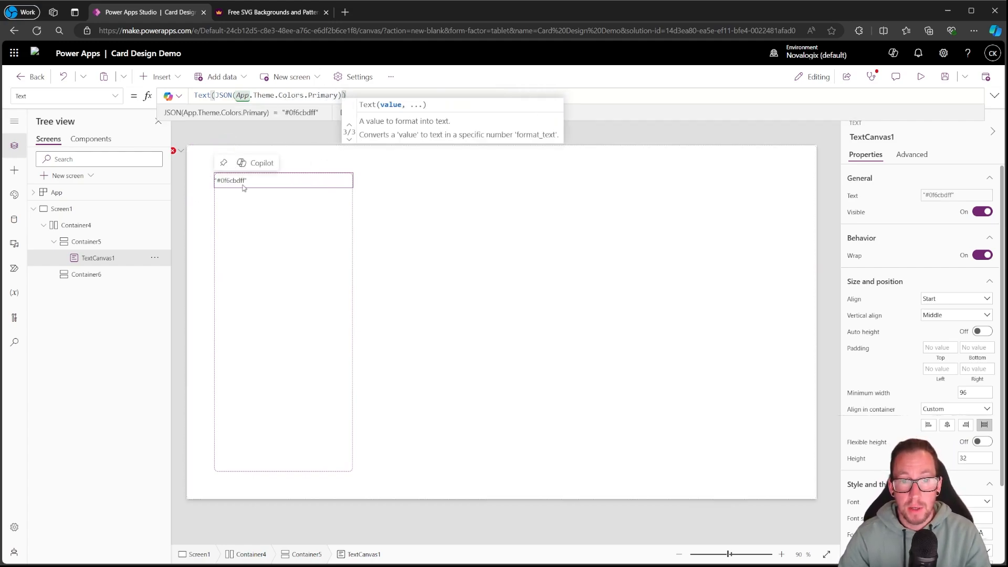
pyautogui.click(215, 184)
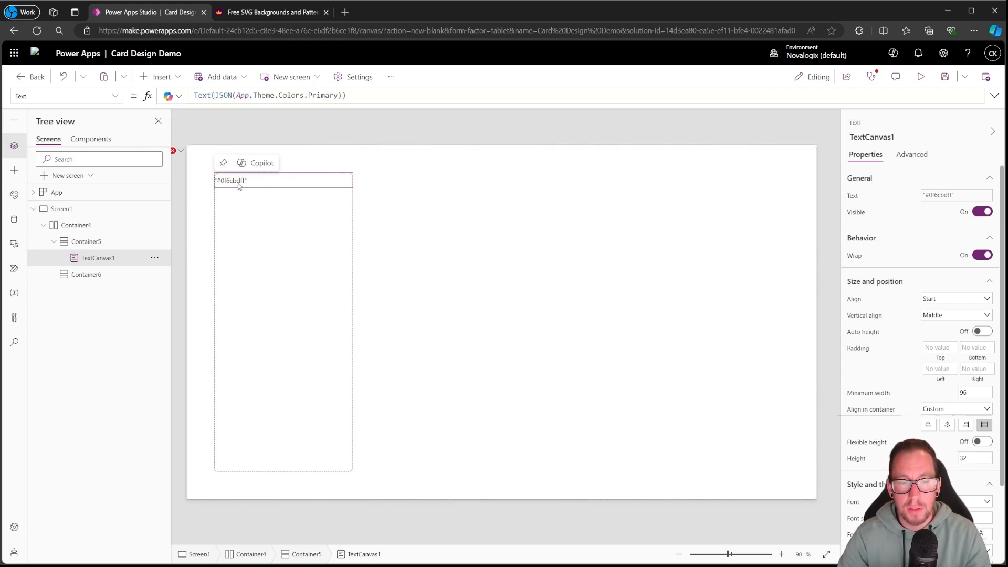
# Examine what the Text and JSON parts of TextCanvas1's Text formula evaluate to
pyautogui.click(219, 95)
pyautogui.press('Left')
pyautogui.press('Left')
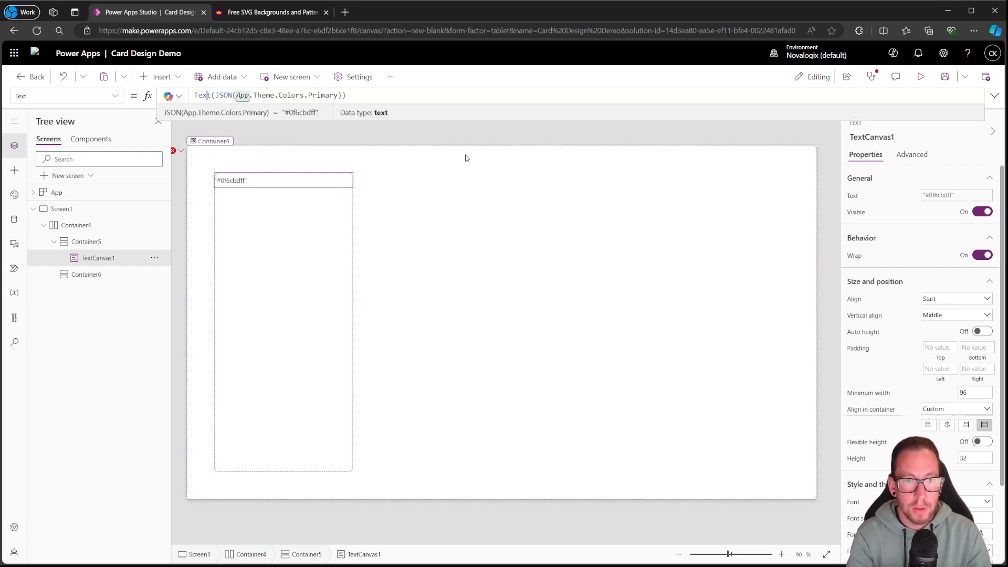
pyautogui.press('Right')
pyautogui.press('Right')
pyautogui.press('Right')
pyautogui.press('Right')
pyautogui.press('Right')
pyautogui.press('Right')
pyautogui.press('Right')
pyautogui.press('Right')
pyautogui.press('Right')
pyautogui.press('Right')
pyautogui.press('Right')
pyautogui.press('Right')
pyautogui.press('Right')
pyautogui.press('Right')
pyautogui.press('Right')
pyautogui.press('Right')
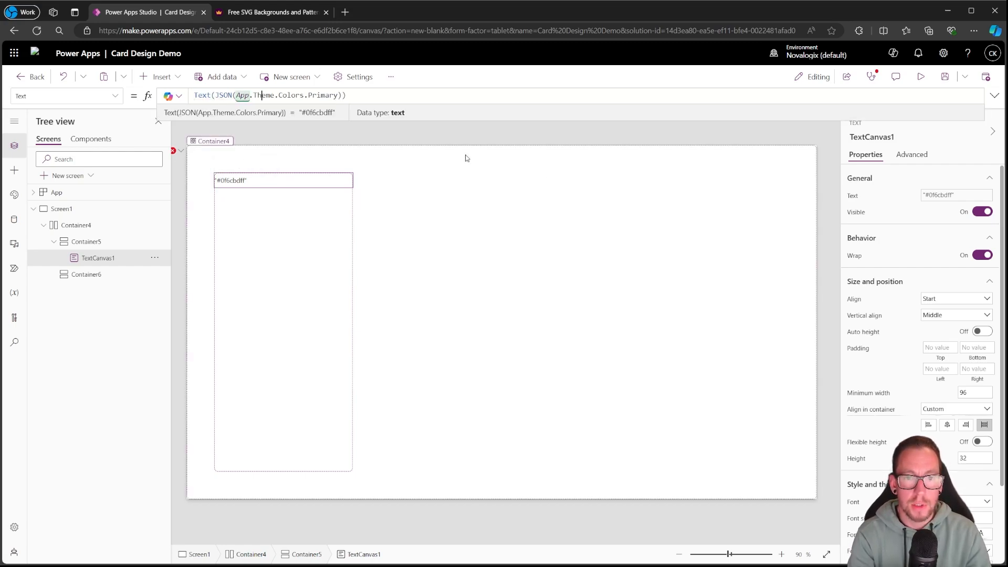
pyautogui.press('End')
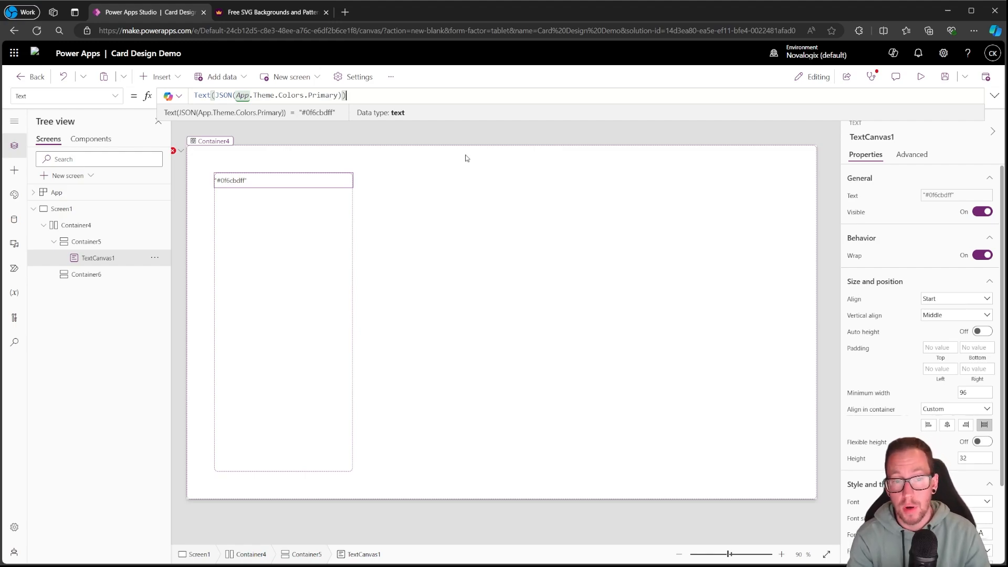
# Wrap TextCanvas1's Text(JSON(App.Theme.Colors.Primary)) formula in a Mid() function with start position 2
pyautogui.press('Left')
pyautogui.press('Left')
pyautogui.press('Left')
pyautogui.press('Left')
pyautogui.press('Left')
pyautogui.press('Left')
pyautogui.press('Left')
pyautogui.press('Left')
pyautogui.press('Left')
pyautogui.press('Left')
pyautogui.press('Left')
pyautogui.press('Left')
pyautogui.press('Left')
pyautogui.press('Left')
pyautogui.press('Left')
pyautogui.press('Left')
pyautogui.press('Left')
pyautogui.press('Left')
pyautogui.press('Left')
pyautogui.press('Left')
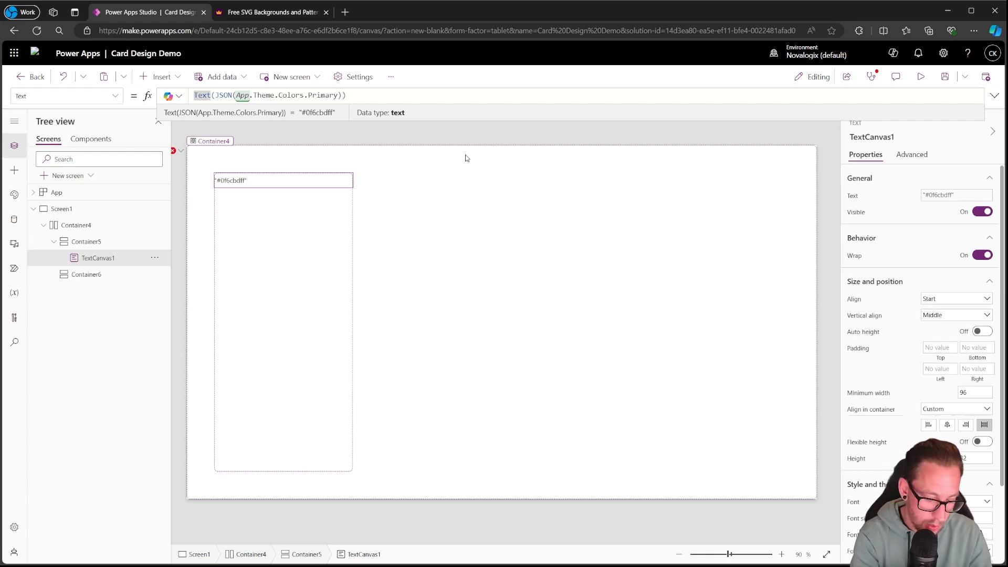
pyautogui.write('Mid(')
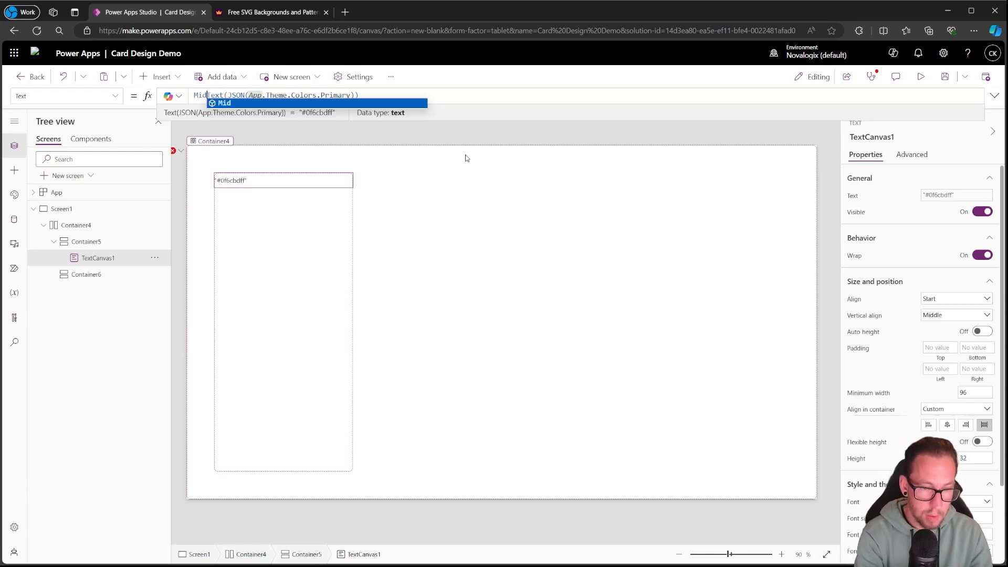
pyautogui.press('Right')
pyautogui.press('Right')
pyautogui.press('Right')
pyautogui.press('Right')
pyautogui.press('Right')
pyautogui.press('Right')
pyautogui.press('Right')
pyautogui.press('Right')
pyautogui.press('Right')
pyautogui.press('Right')
pyautogui.press('Right')
pyautogui.press('Right')
pyautogui.press('Right')
pyautogui.press('Right')
pyautogui.press('Right')
pyautogui.press('Right')
pyautogui.press('Right')
pyautogui.press('Right')
pyautogui.press('Right')
pyautogui.press('Right')
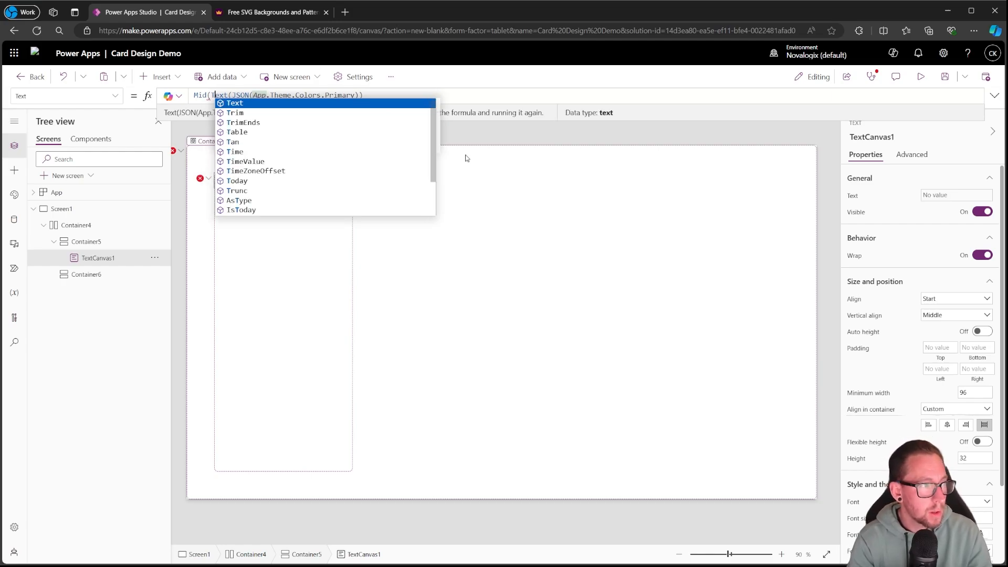
pyautogui.press('Right')
pyautogui.press('Right')
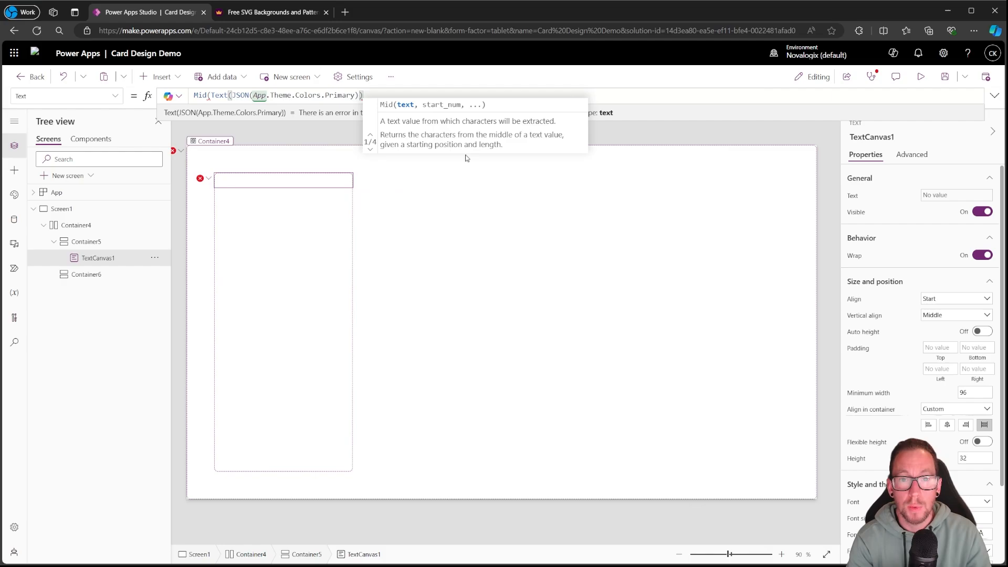
pyautogui.write(', 2')
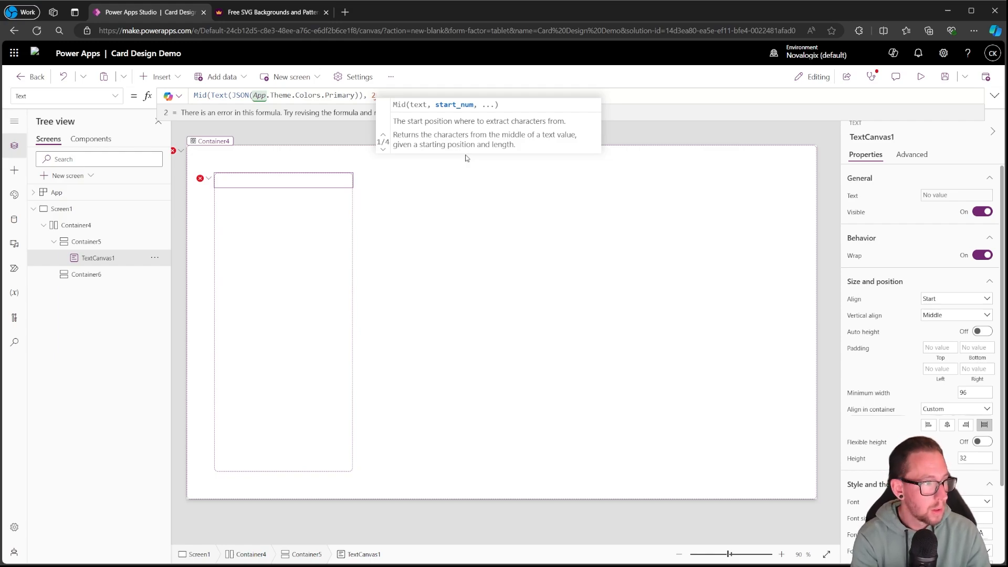
pyautogui.write(',')
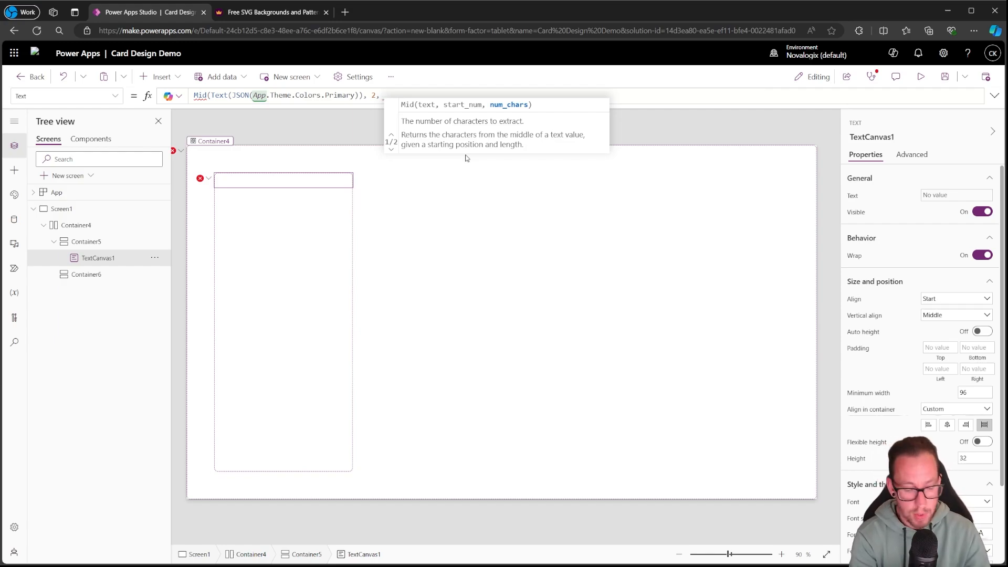
# Complete Mid() with the character count Len(Text(JSON(App.Theme.Colors.Primary)))-2, reusing the existing Text expression
pyautogui.write('Len(')
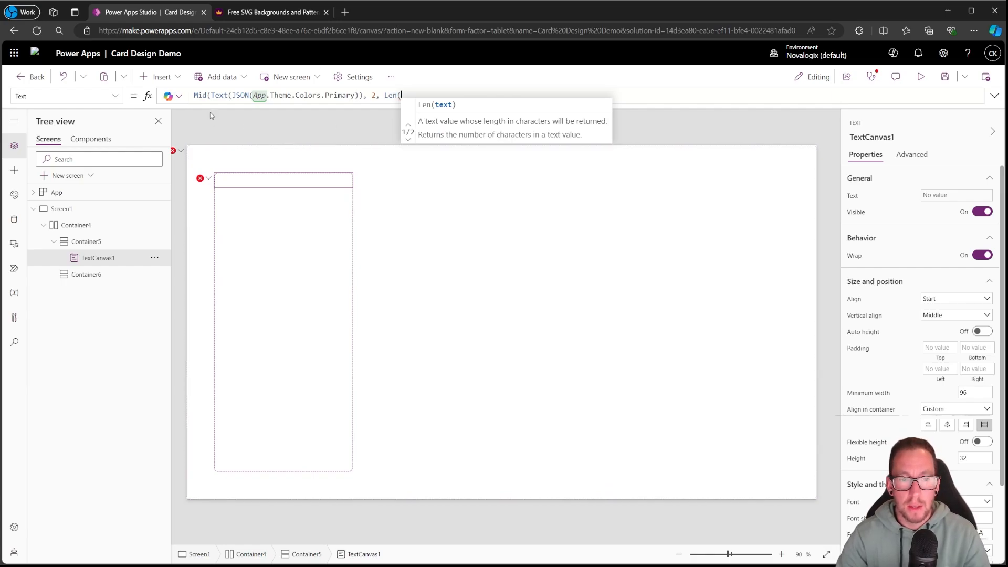
pyautogui.moveTo(209, 96); pyautogui.dragTo(364, 96)
pyautogui.hotkey('ctrl', 'c')
pyautogui.press('End')
pyautogui.hotkey('ctrl', 'v')
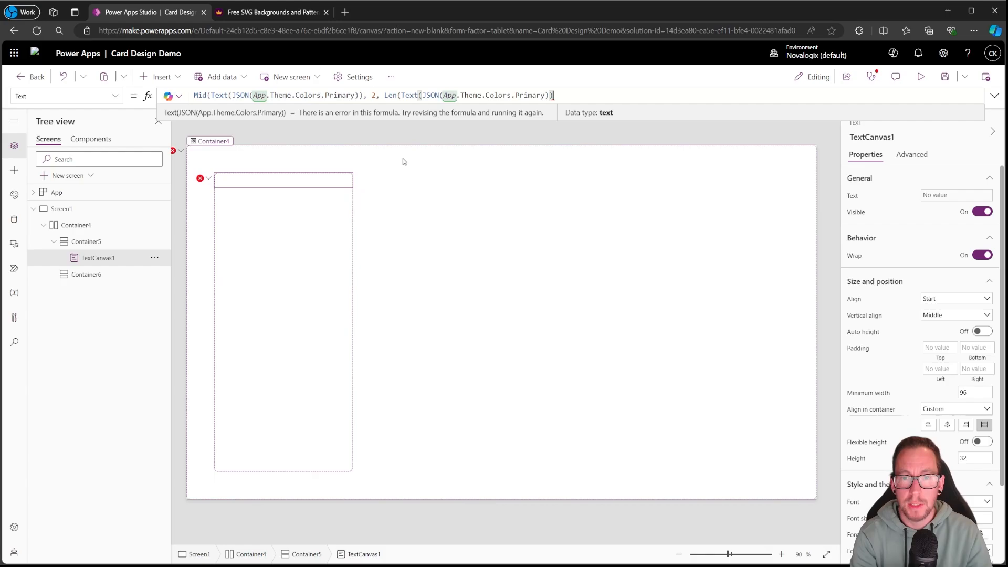
pyautogui.write('-2)')
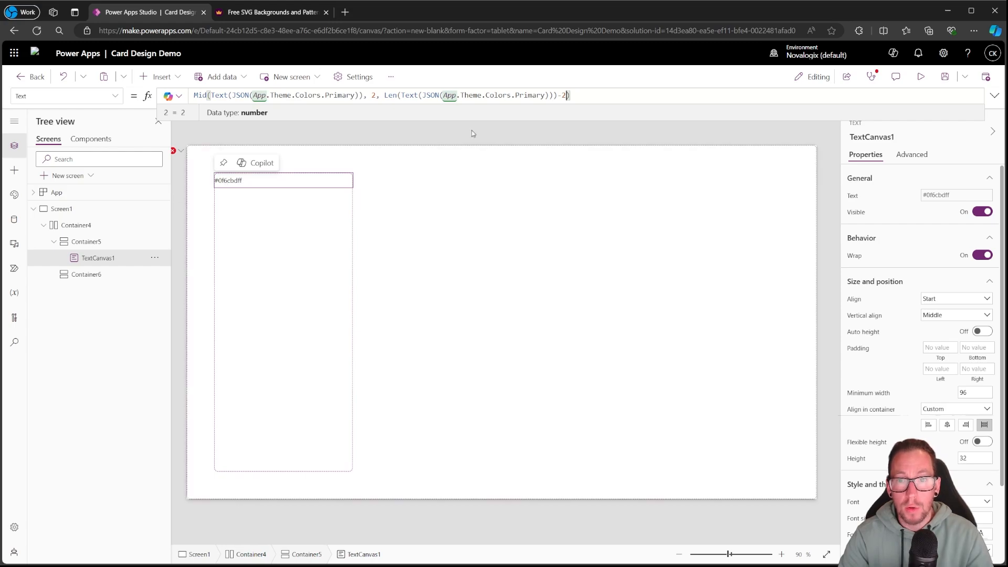
# Copy the full Mid() formula and use it to replace App.Theme.Colors.Primary in the second stop-color of Screen1's BackgroundImage formula
pyautogui.click(581, 97)
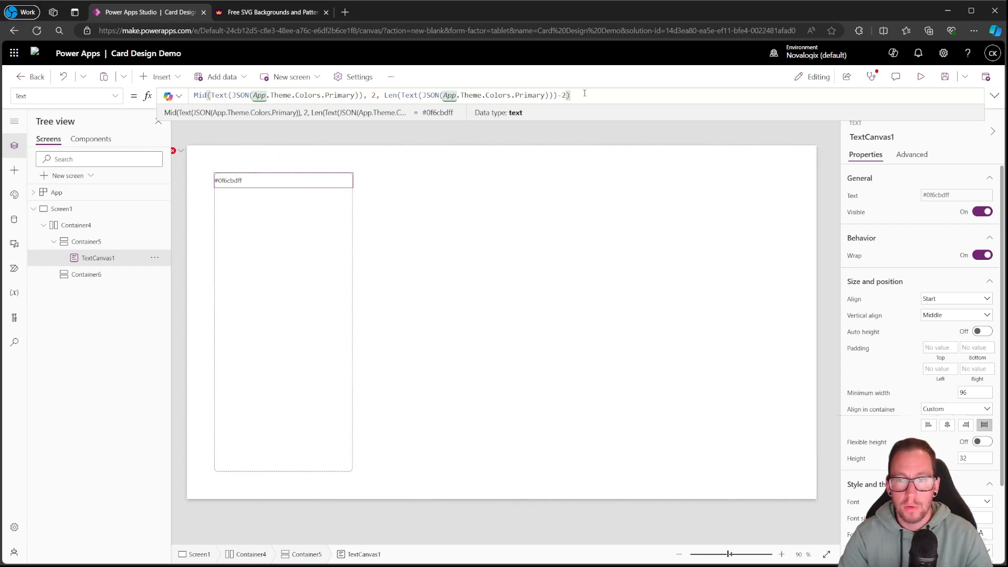
pyautogui.moveTo(583, 94); pyautogui.dragTo(192, 94)
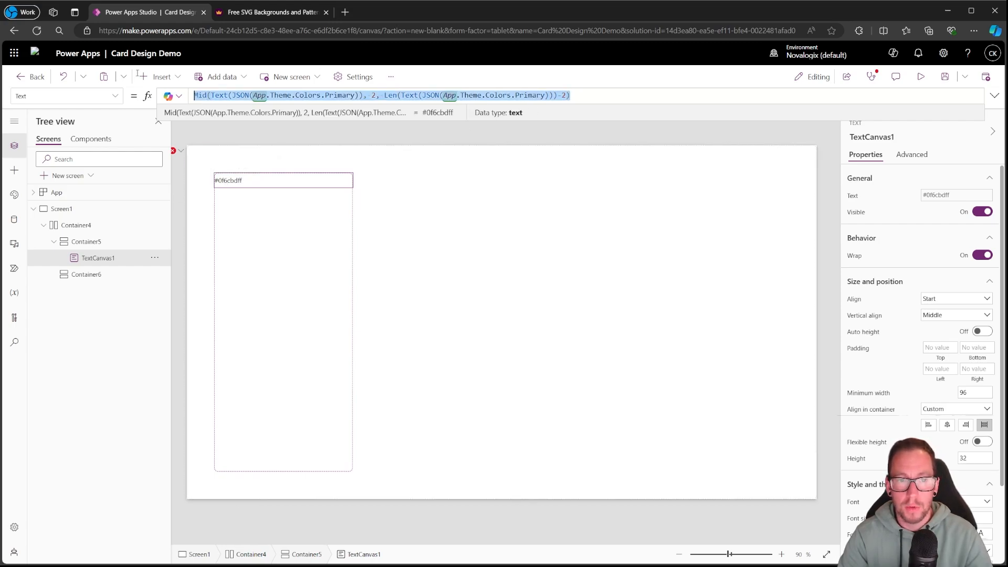
pyautogui.click(71, 209)
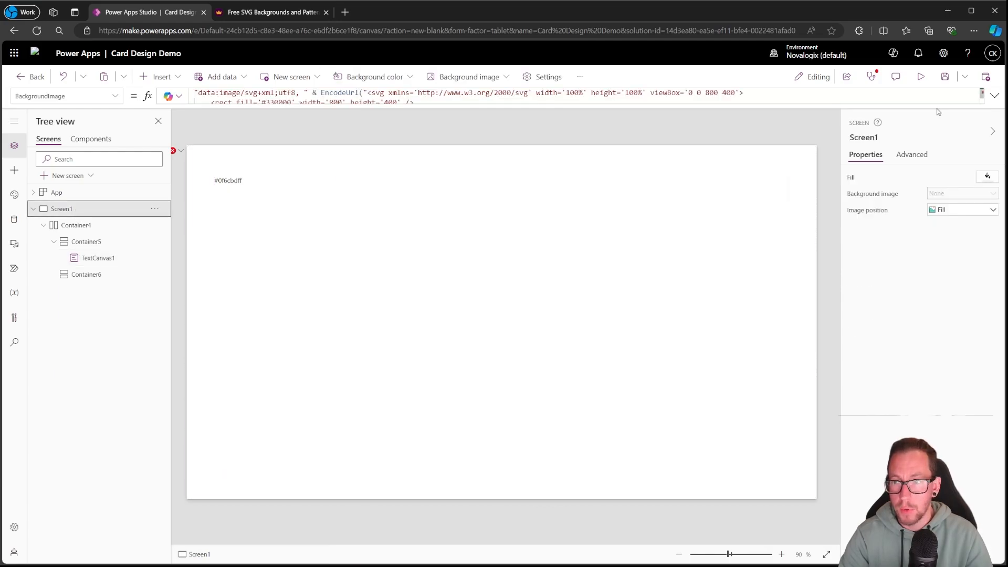
pyautogui.click(995, 95)
pyautogui.moveTo(384, 142); pyautogui.dragTo(486, 142)
pyautogui.hotkey('ctrl', 'v')
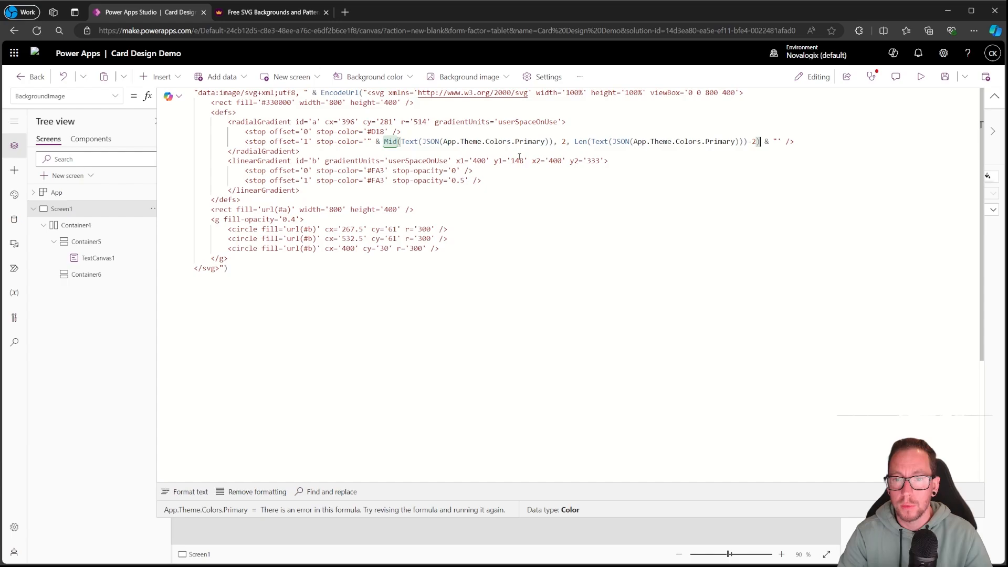
pyautogui.click(995, 96)
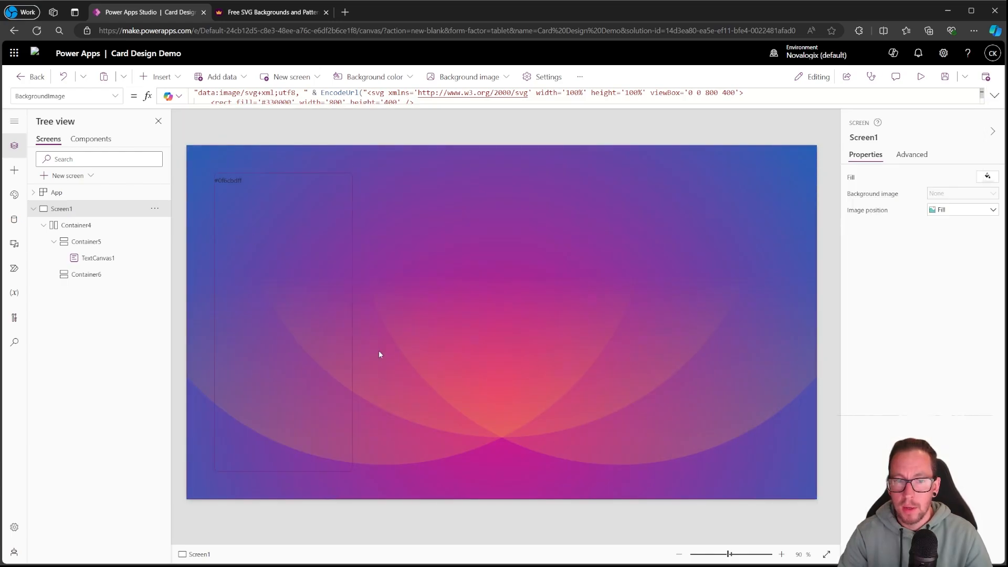
# Try the Teams, SharePoint, Steel, Orange and Red themes on the screen background, then reapply the Power Apps theme
pyautogui.click(13, 197)
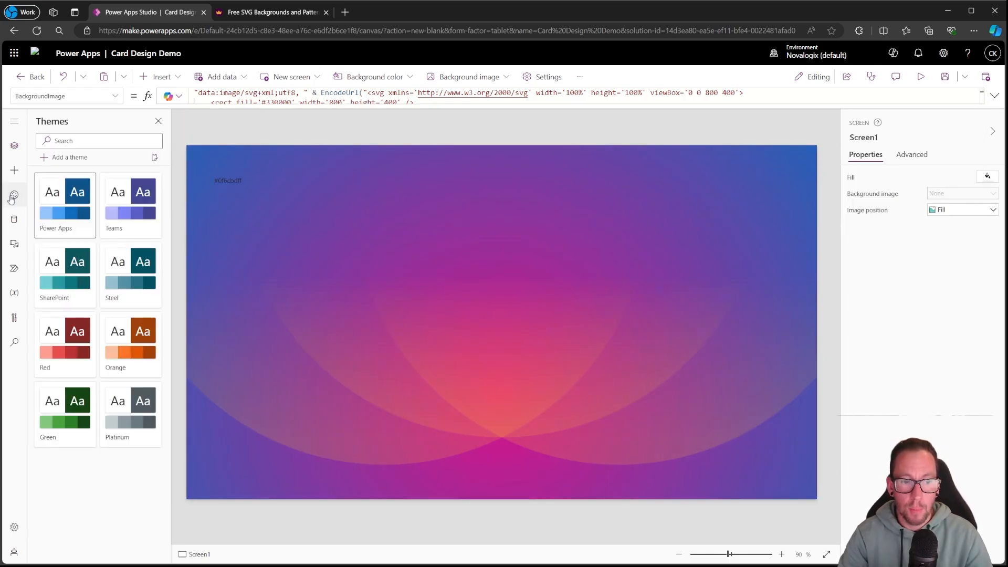
pyautogui.click(117, 204)
pyautogui.click(84, 279)
pyautogui.click(138, 273)
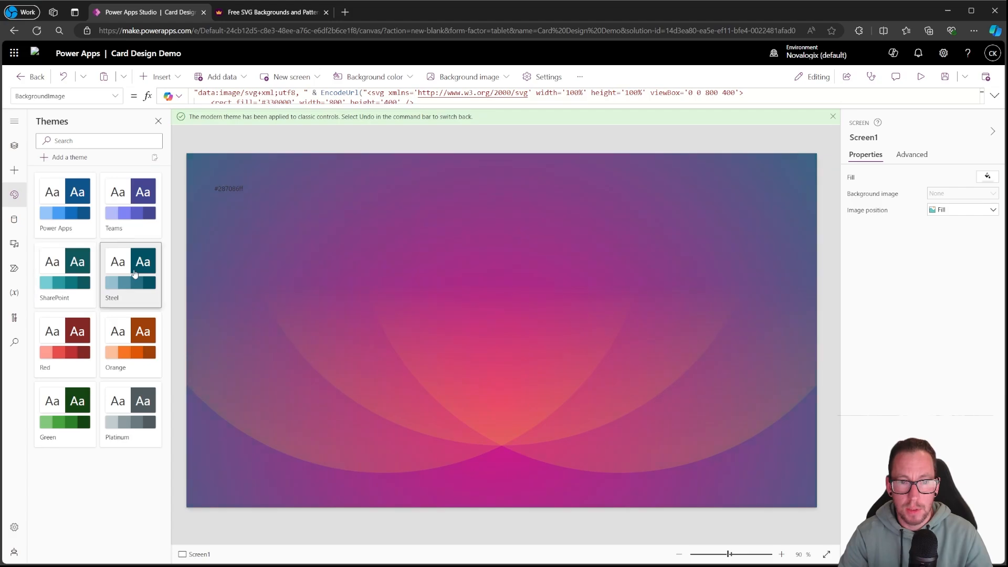
pyautogui.click(832, 116)
pyautogui.click(137, 322)
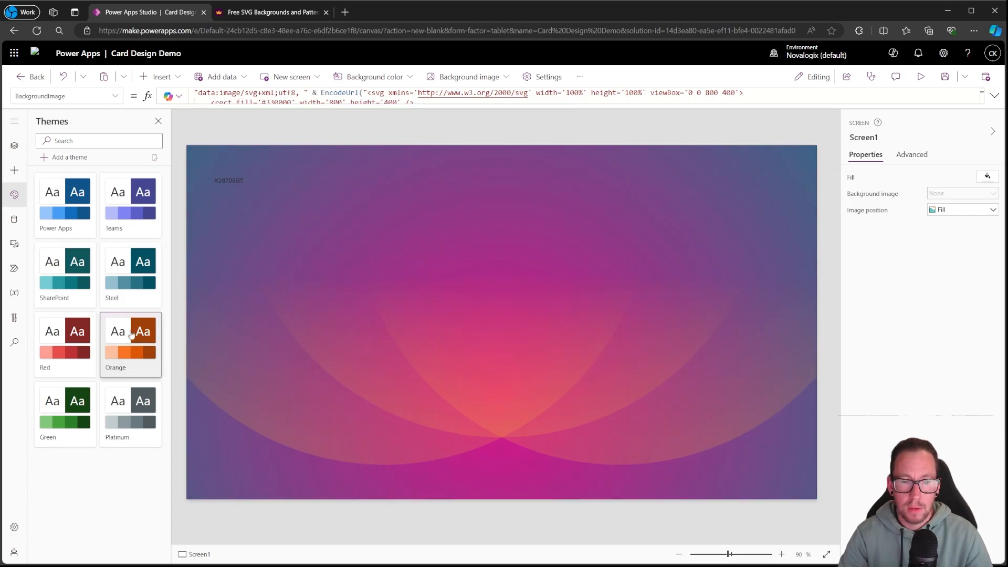
pyautogui.click(73, 346)
pyautogui.click(64, 260)
pyautogui.click(65, 205)
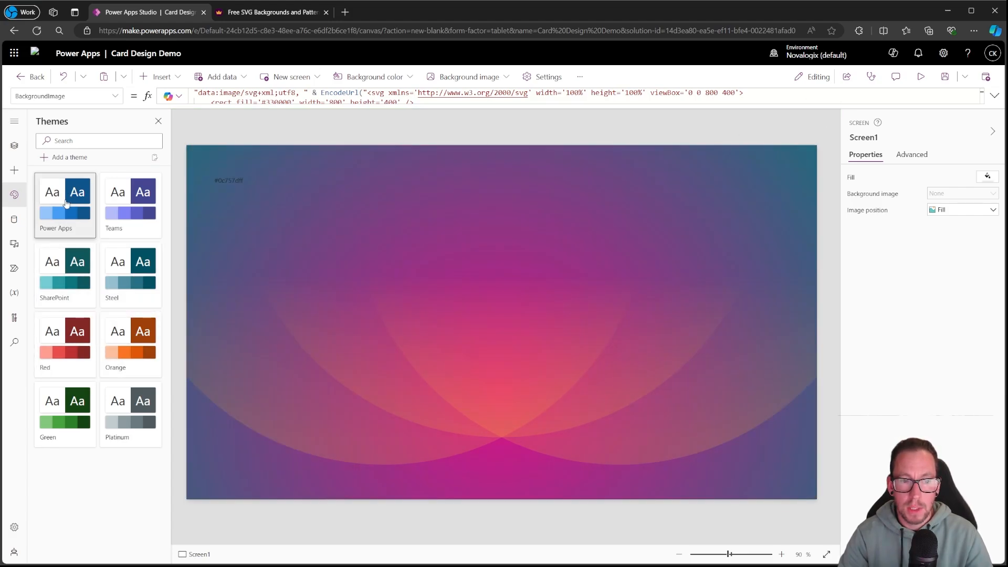
pyautogui.click(22, 149)
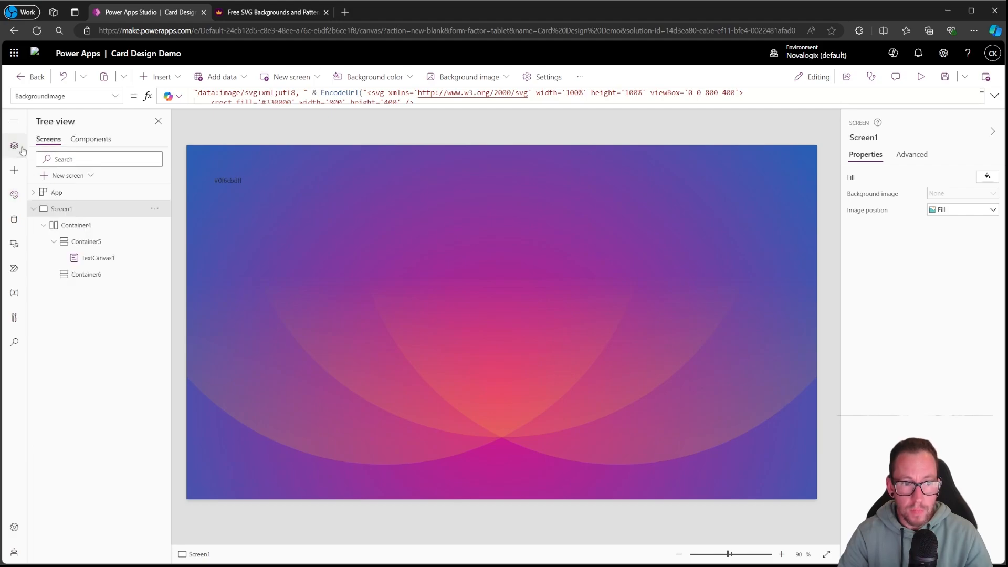
pyautogui.click(22, 150)
# Examine the repeated Text(JSON(App.Theme.Colors.Primary)) expression in the expanded BackgroundImage formula
pyautogui.click(994, 95)
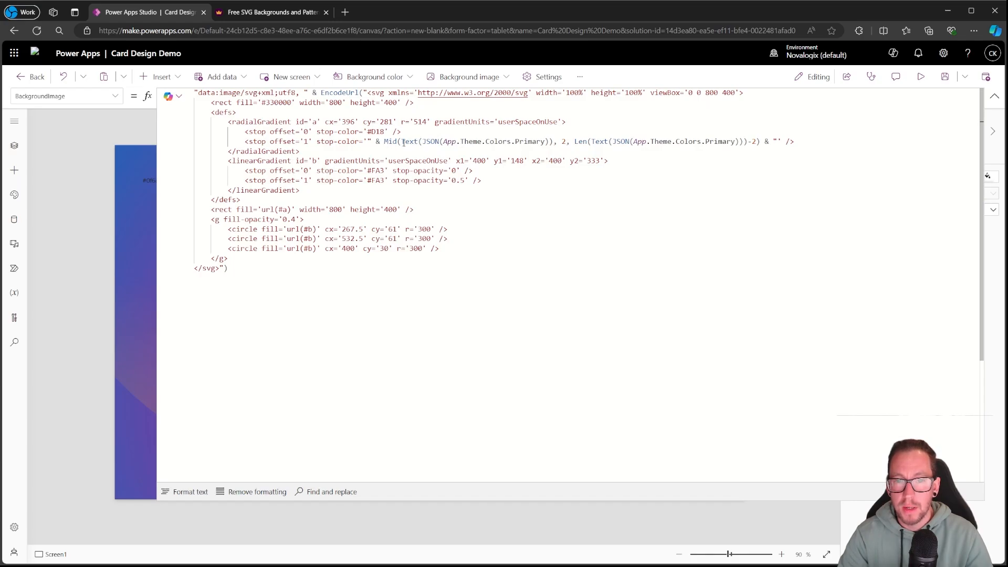
pyautogui.moveTo(402, 141); pyautogui.dragTo(549, 142)
pyautogui.hotkey('shift', 'Right')
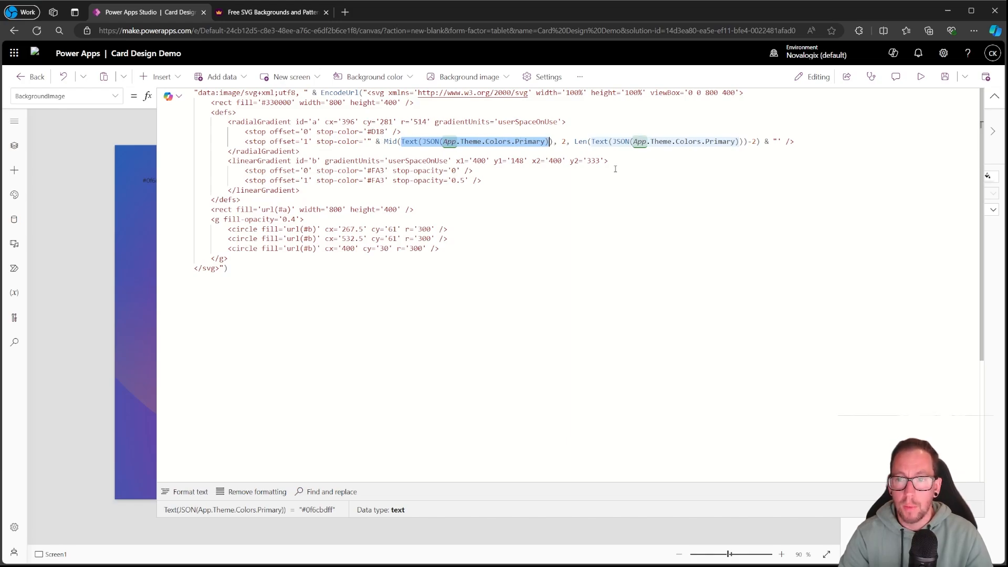
pyautogui.click(690, 141)
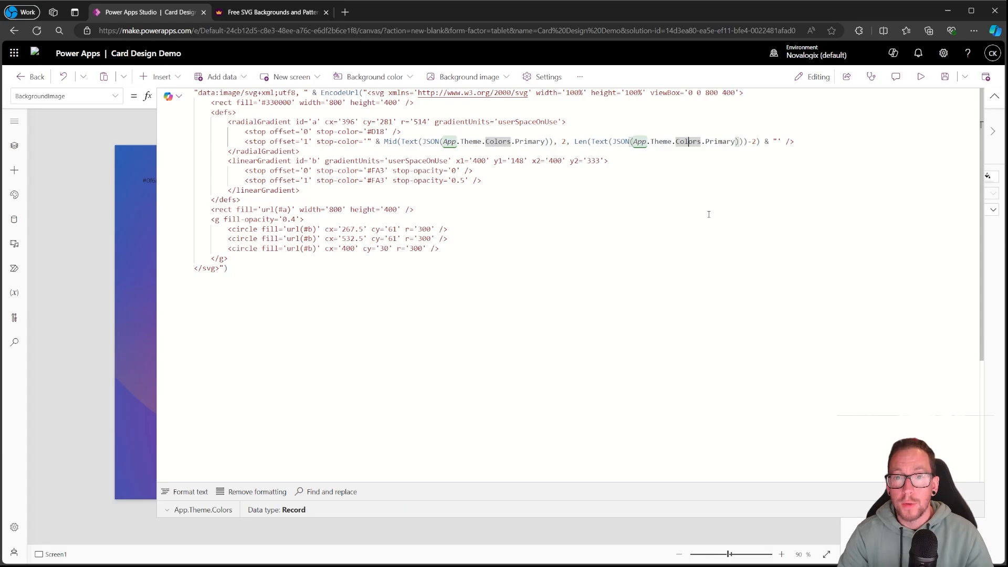
pyautogui.click(995, 96)
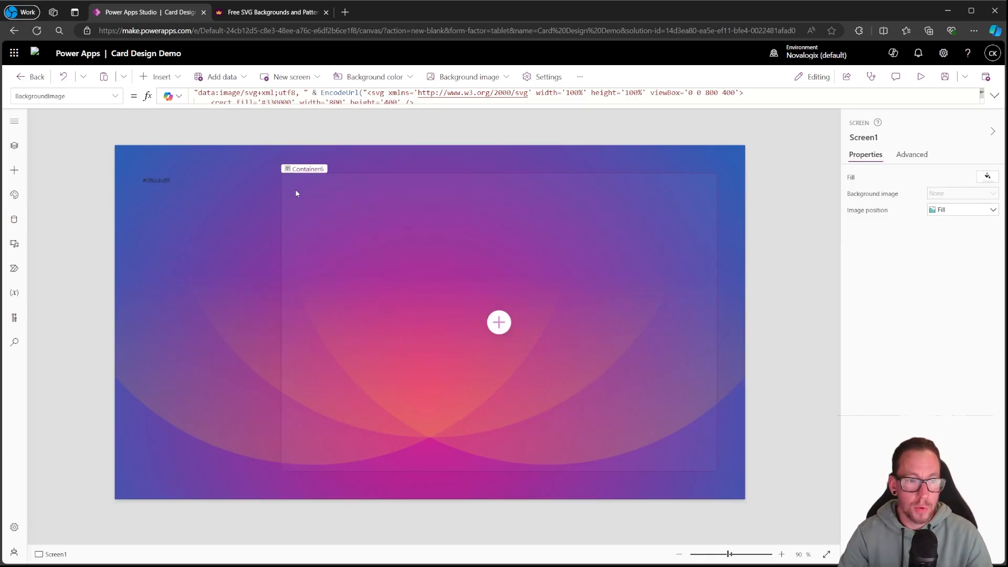
# Turn on the experimental User-defined functions feature in the app settings and close the settings
pyautogui.click(548, 79)
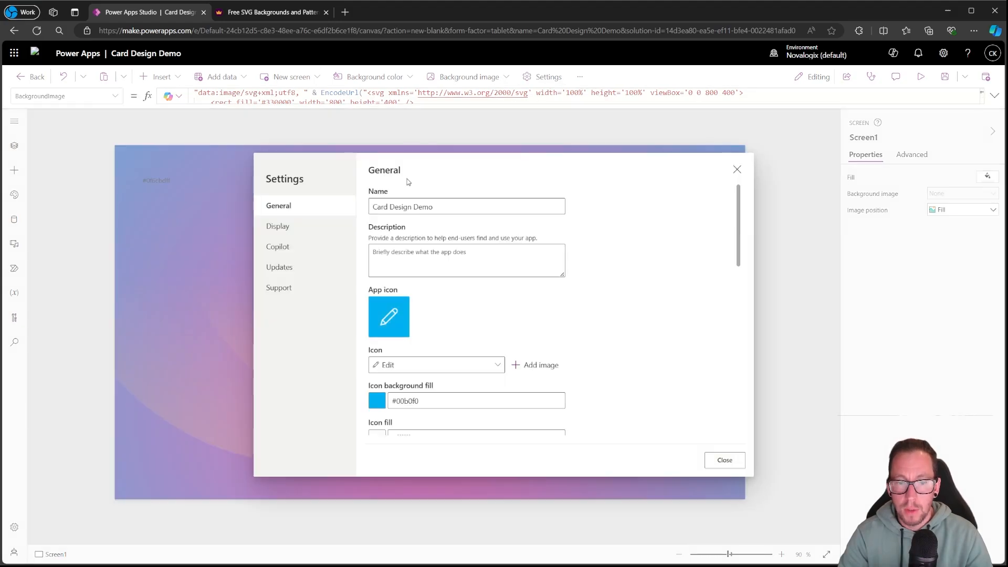
pyautogui.click(289, 273)
pyautogui.click(441, 212)
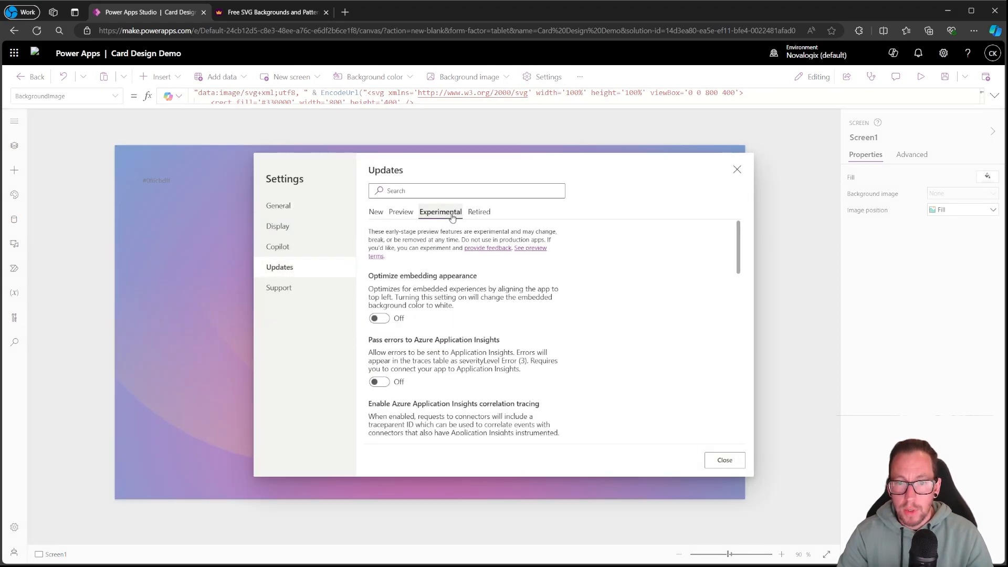
pyautogui.scroll(-10, 508, 376)
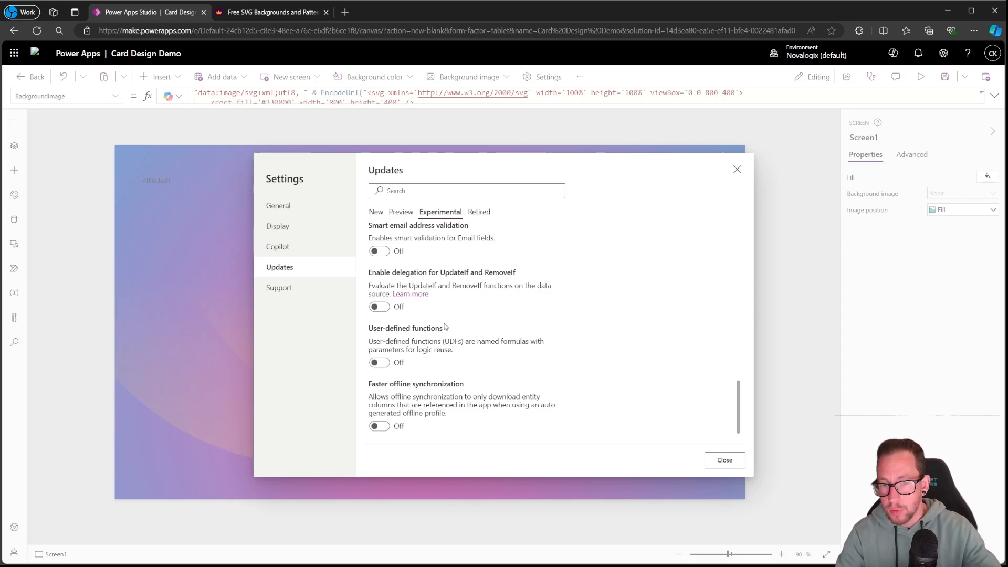
pyautogui.click(383, 363)
pyautogui.click(518, 348)
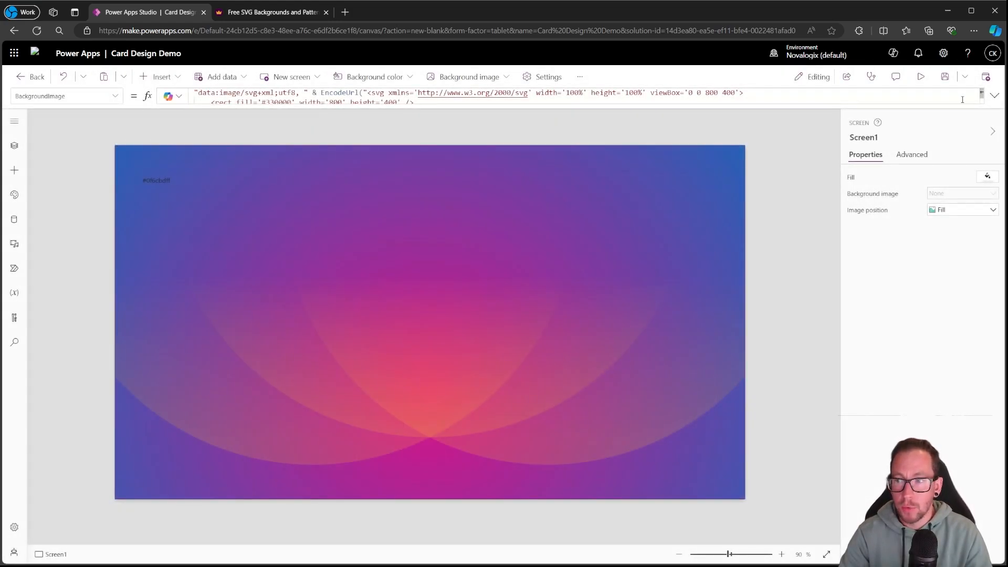
# Review the whole Mid() expression that supplies the second stop-color in Screen1's BackgroundImage formula
pyautogui.click(994, 96)
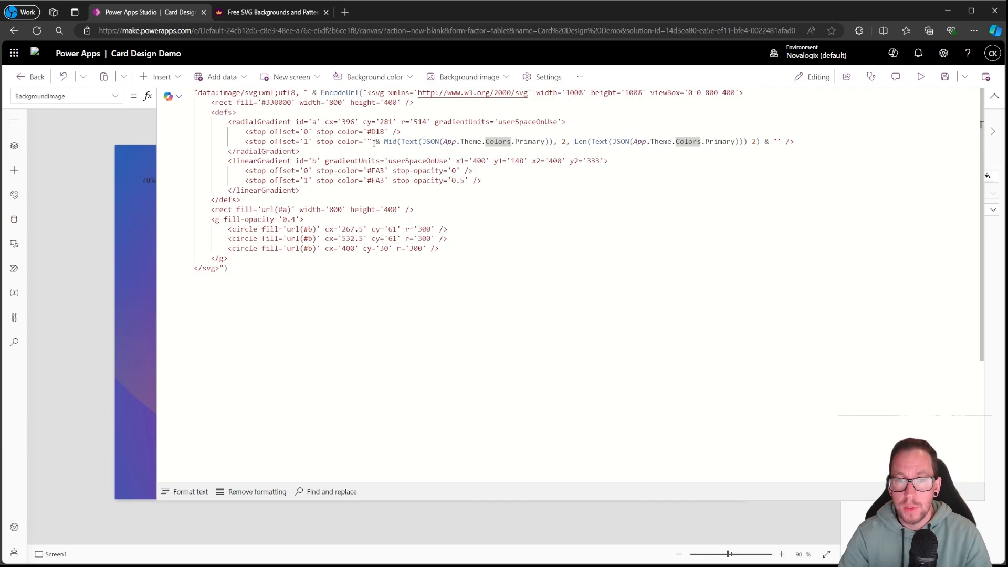
pyautogui.moveTo(384, 142); pyautogui.dragTo(760, 142)
pyautogui.click(994, 96)
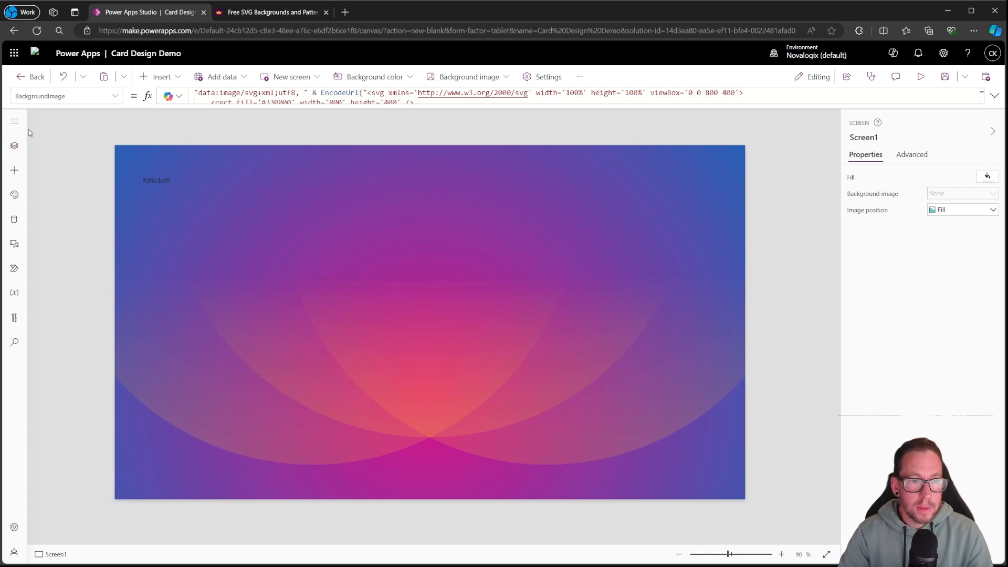
# Open the App object's Formulas property in the expanded formula editor
pyautogui.click(14, 146)
pyautogui.click(100, 193)
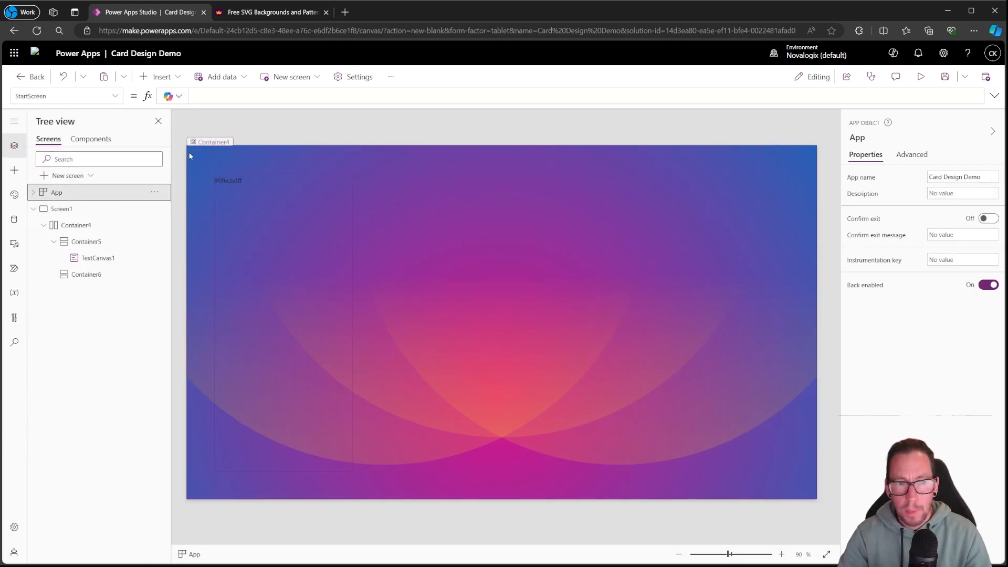
pyautogui.click(115, 96)
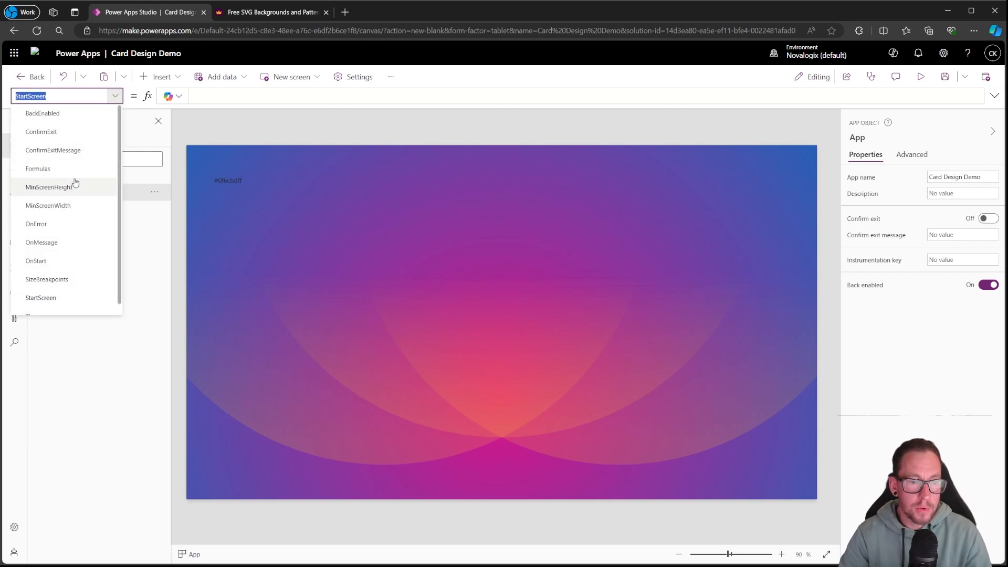
pyautogui.click(55, 168)
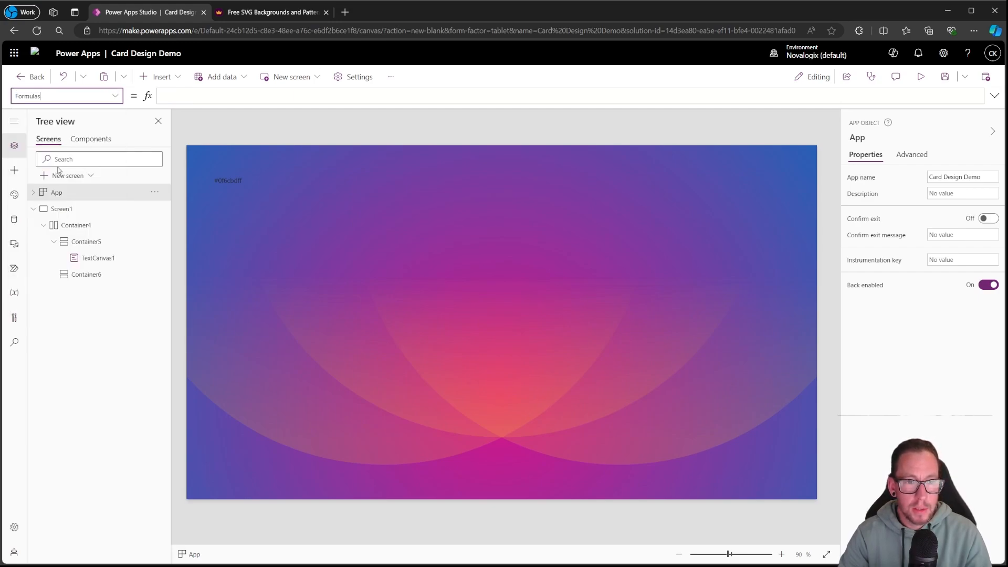
pyautogui.click(994, 95)
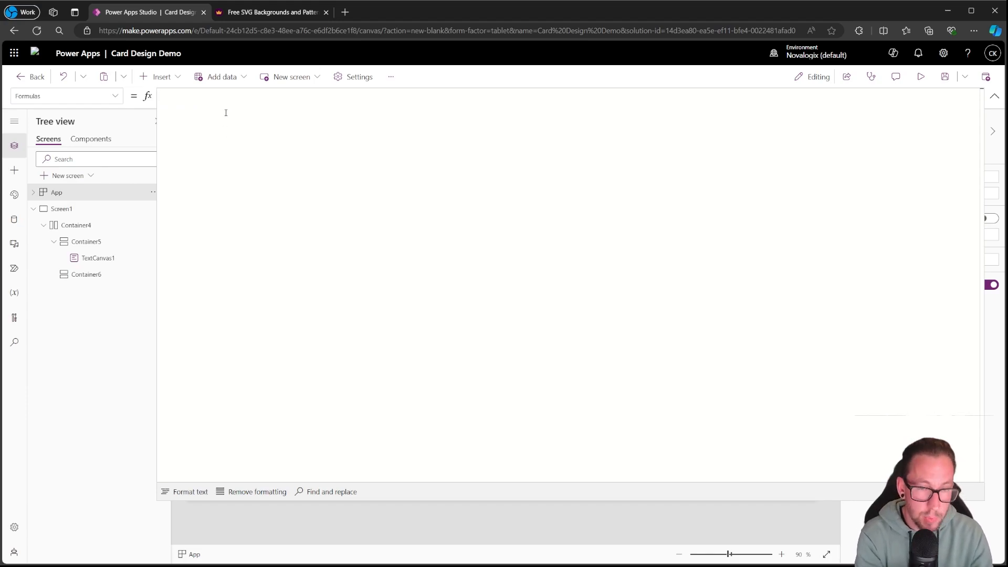
# Start a user-defined function named GetHexColor with one parameter named InputColor
pyautogui.write('Get')
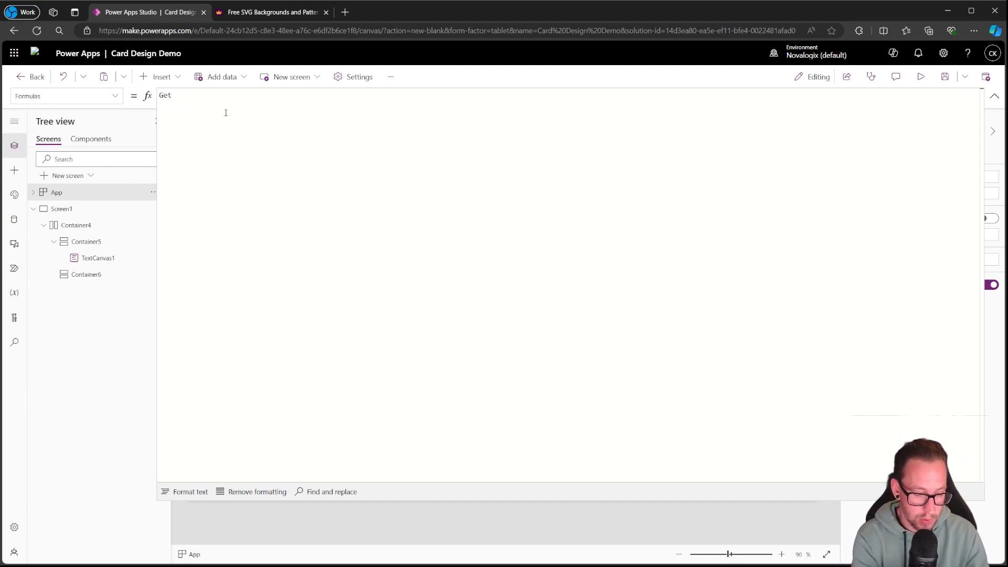
pyautogui.write('HexCol')
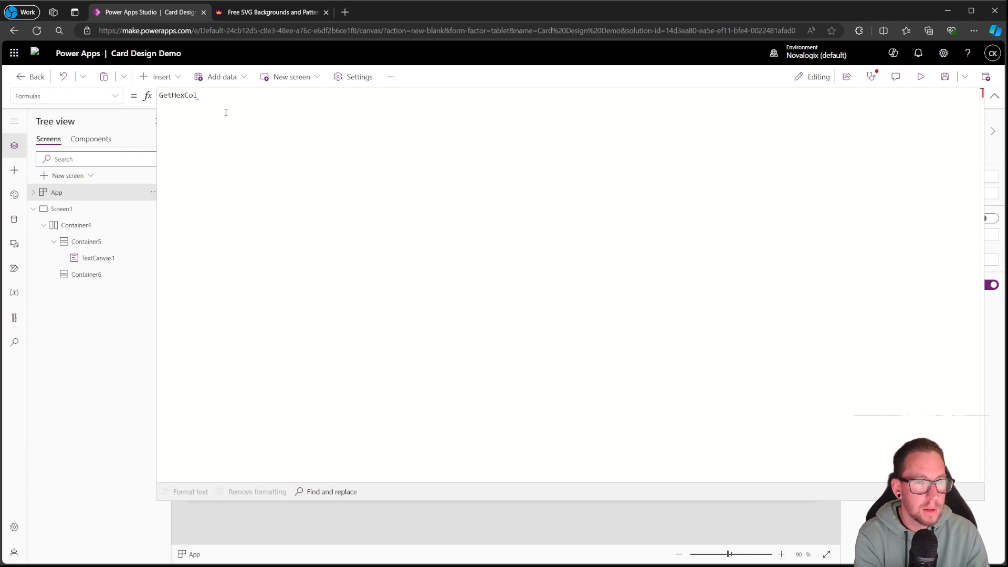
pyautogui.write('or')
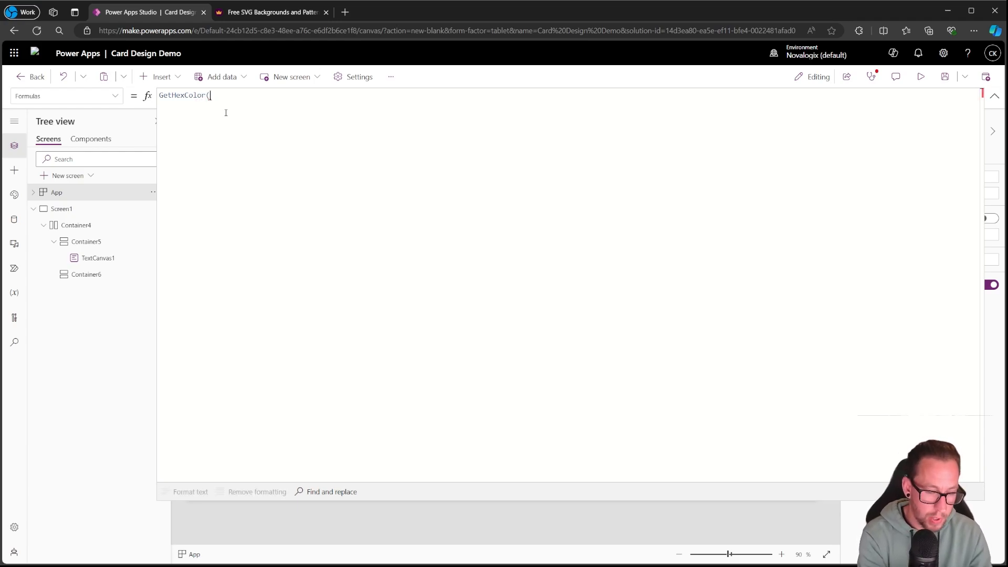
pyautogui.write('(')
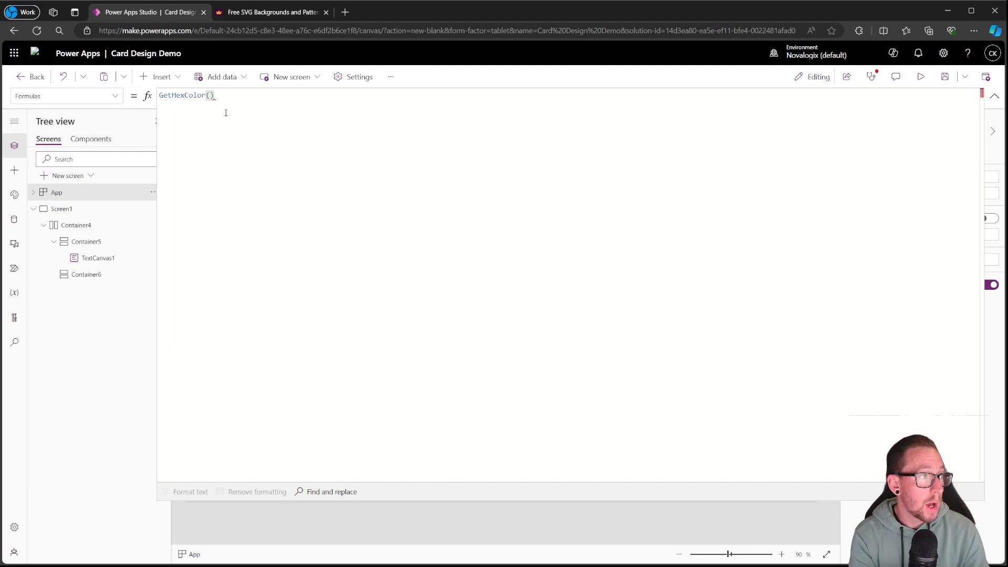
pyautogui.write('InputColor')
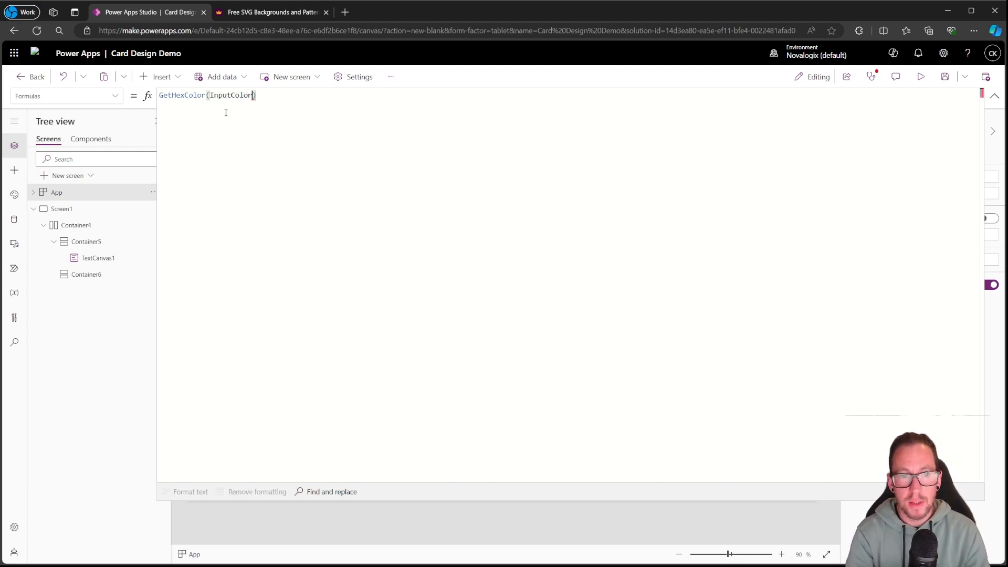
pyautogui.hotkey('shift', 'Left')
pyautogui.hotkey('shift', 'Left')
pyautogui.hotkey('shift', 'Left')
pyautogui.hotkey('shift', 'Left')
pyautogui.hotkey('shift', 'Left')
pyautogui.hotkey('shift', 'Left')
pyautogui.hotkey('shift', 'Left')
pyautogui.hotkey('shift', 'Left')
pyautogui.hotkey('shift', 'Left')
pyautogui.hotkey('shift', 'Left')
pyautogui.press('Right')
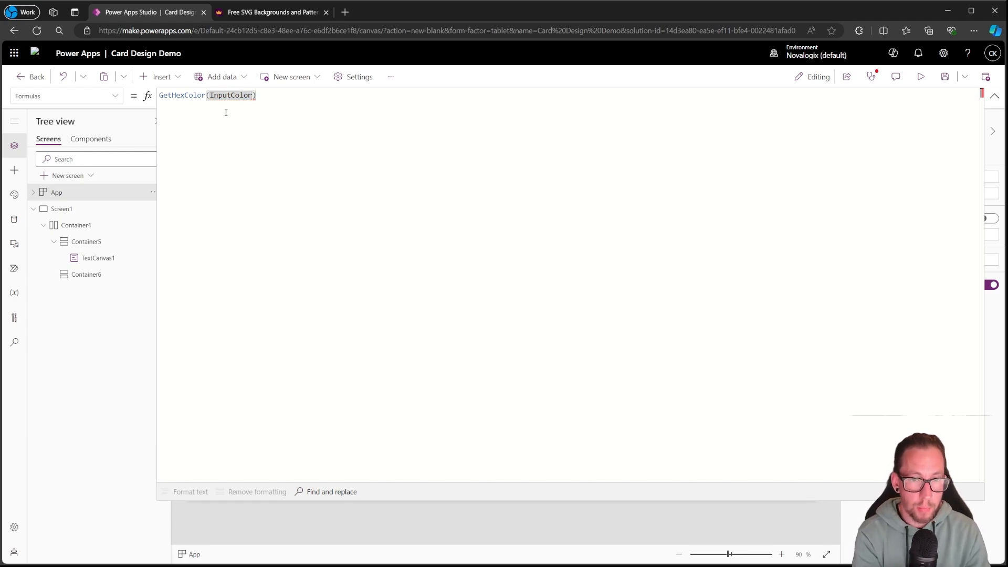
# Declare the InputColor parameter of GetHexColor as data type Color
pyautogui.write(':')
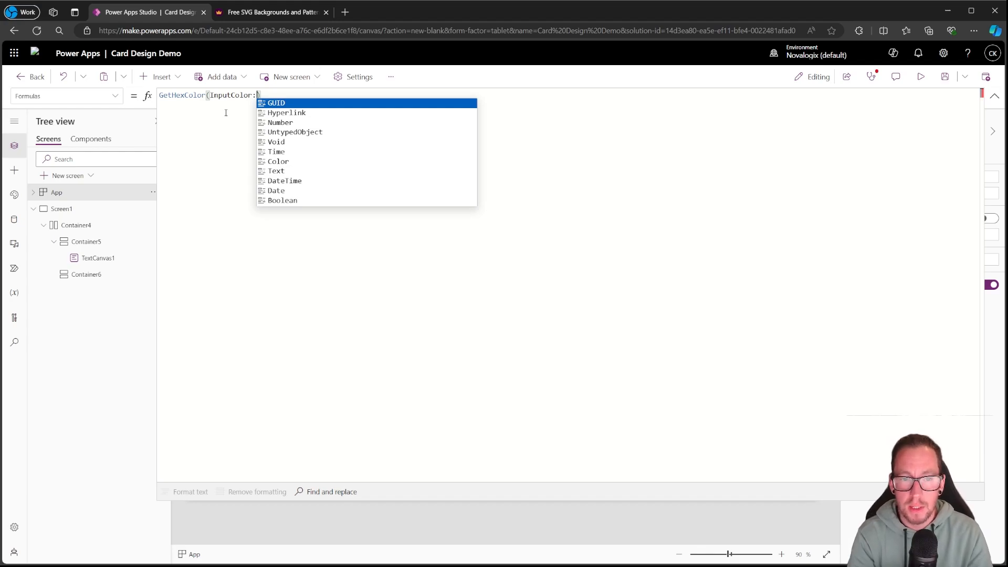
pyautogui.press('Down')
pyautogui.press('Down')
pyautogui.press('Down')
pyautogui.press('Down')
pyautogui.press('Down')
pyautogui.press('Down')
pyautogui.press('Down')
pyautogui.press('Down')
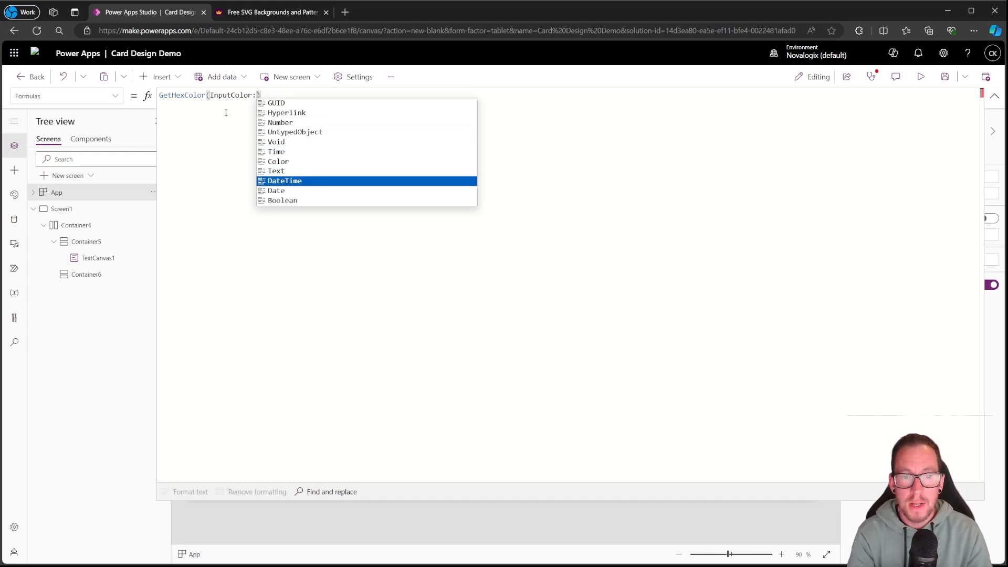
pyautogui.press('Up')
pyautogui.press('Up')
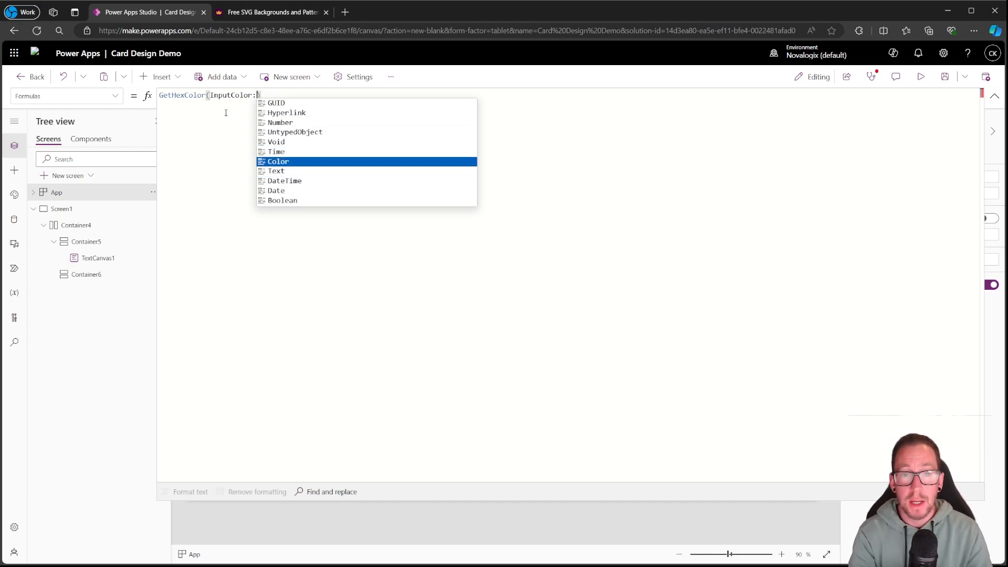
pyautogui.press('Tab')
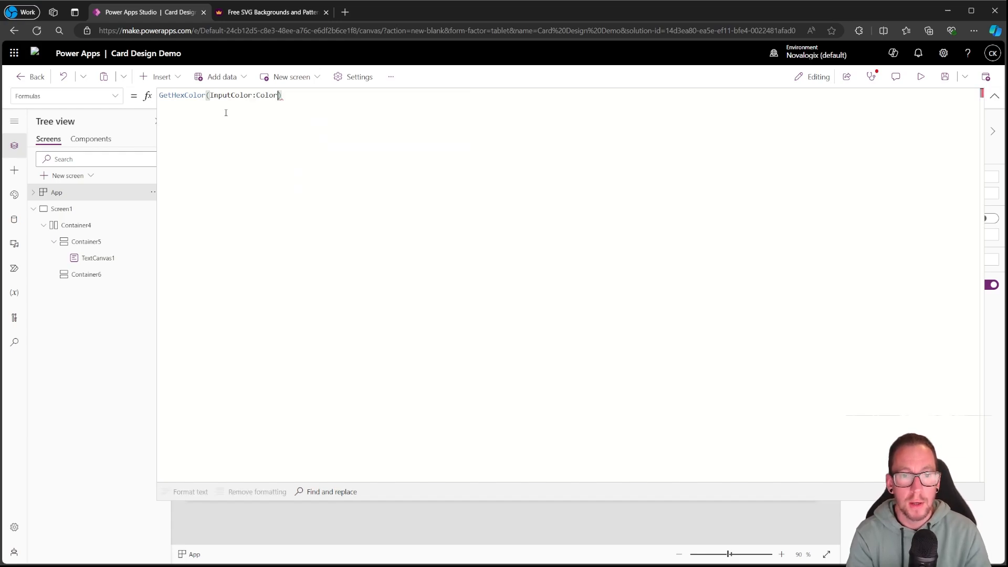
# Set the return type of the GetHexColor function to Text
pyautogui.write(':')
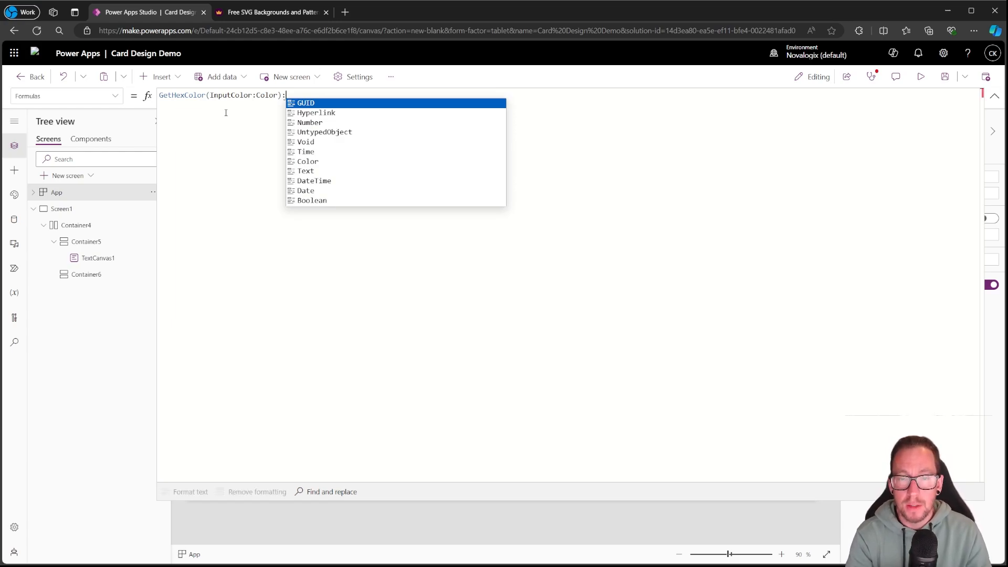
pyautogui.press('Down')
pyautogui.press('Down')
pyautogui.press('Down')
pyautogui.press('Down')
pyautogui.press('Down')
pyautogui.press('Down')
pyautogui.press('Down')
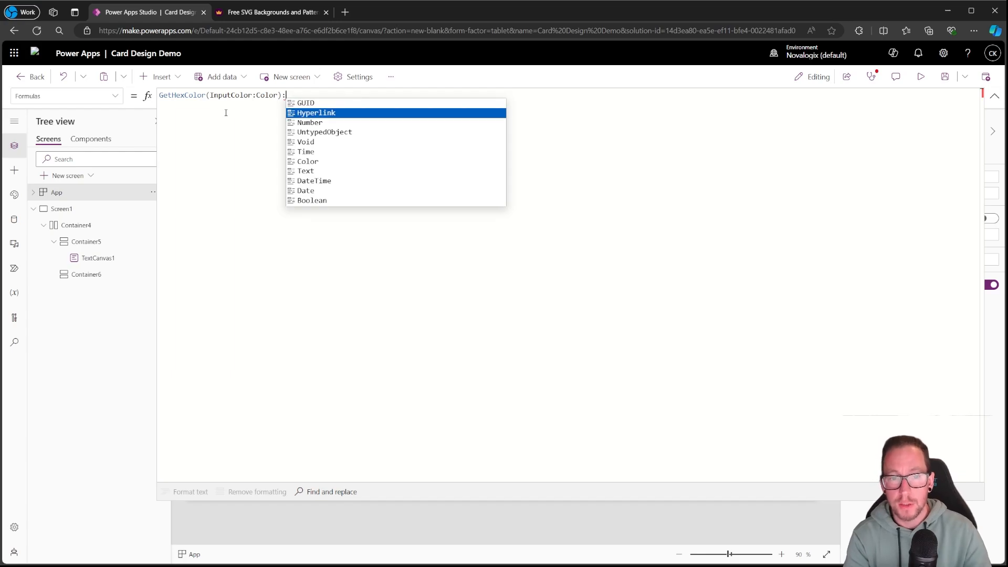
pyautogui.press('Tab')
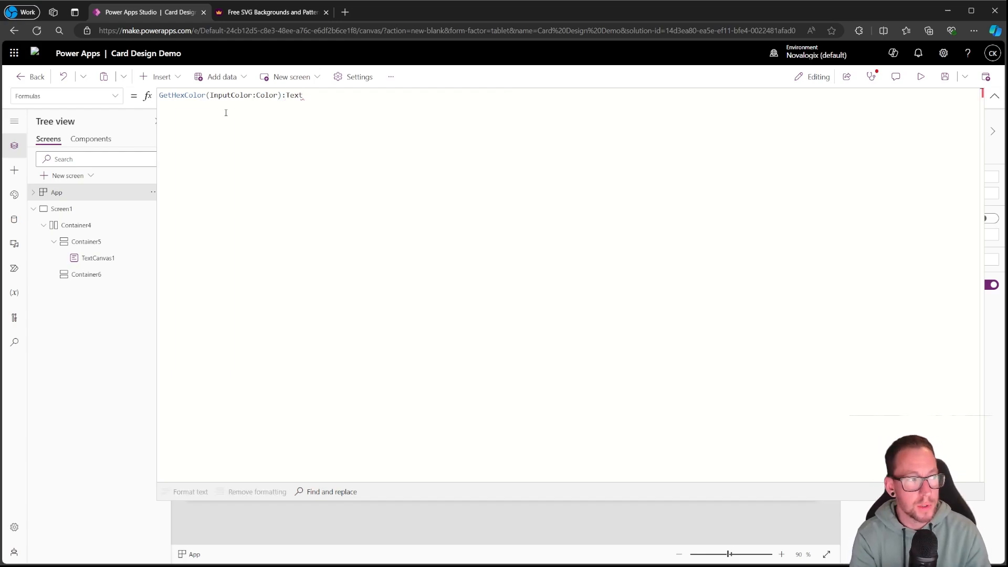
# Define GetHexColor's body as Mid(Text(JSON(InputColor)), 2, Len(Text(JSON(InputColor)))-2); by adapting the copied expression from App.Theme.Colors.Primary to InputColor
pyautogui.write('=')
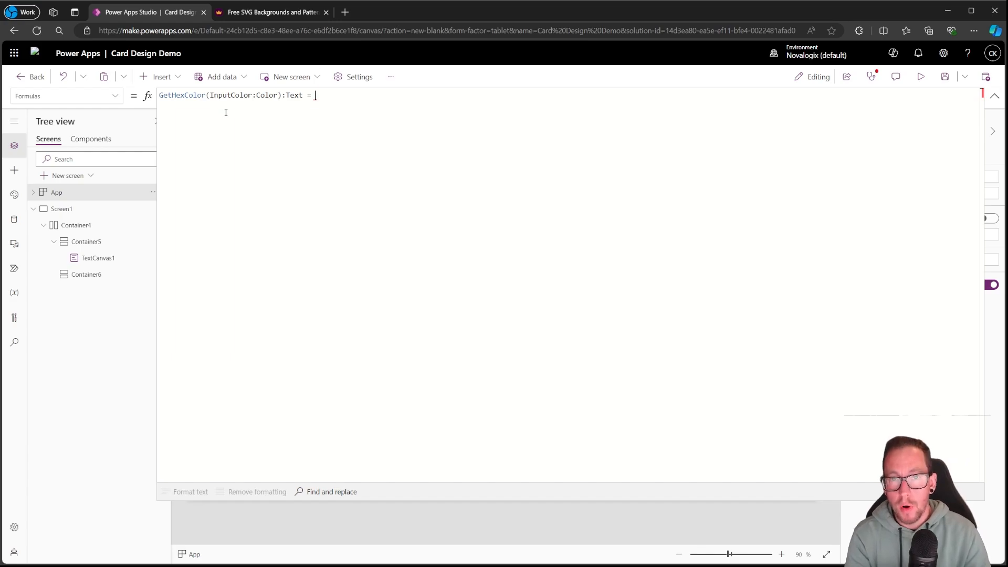
pyautogui.write('Mid(Text(JSON(App.Theme.Colors.Primary)), 2, Len(Text(JSON(App.Theme.Colors.Primary)))-2)')
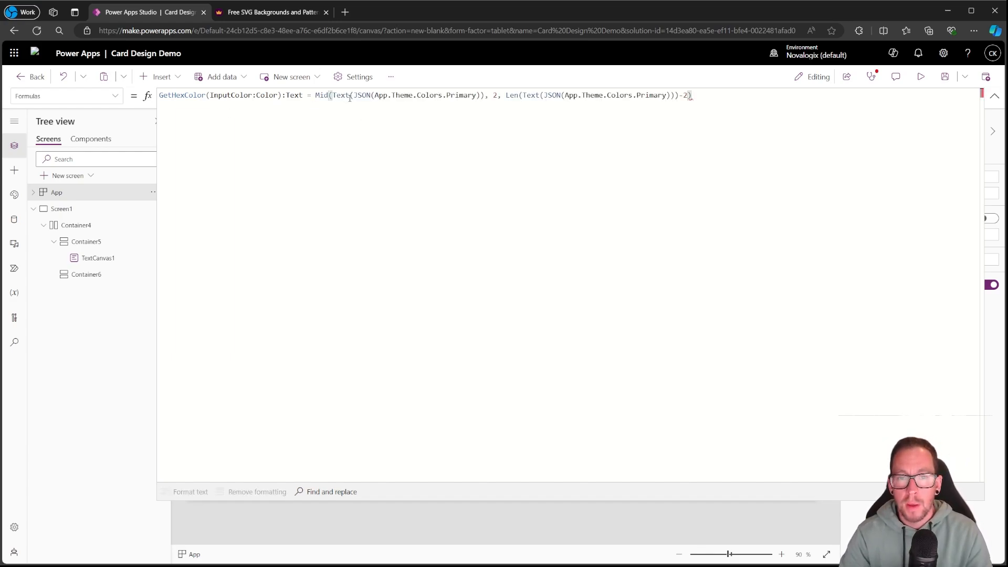
pyautogui.moveTo(375, 95); pyautogui.dragTo(477, 95)
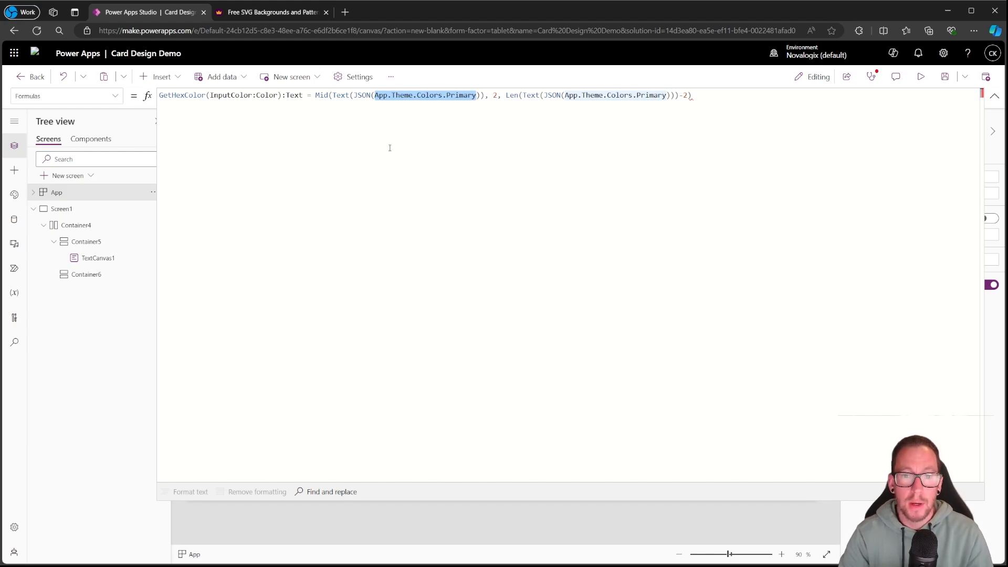
pyautogui.doubleClick(246, 95)
pyautogui.hotkey('ctrl', 'c')
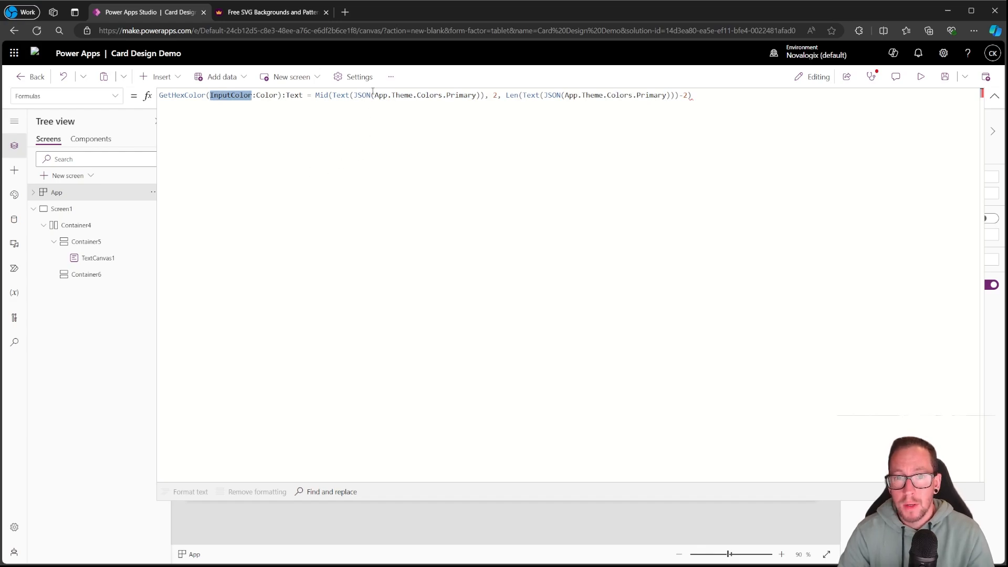
pyautogui.moveTo(374, 95); pyautogui.dragTo(607, 95)
pyautogui.hotkey('ctrl', 'v')
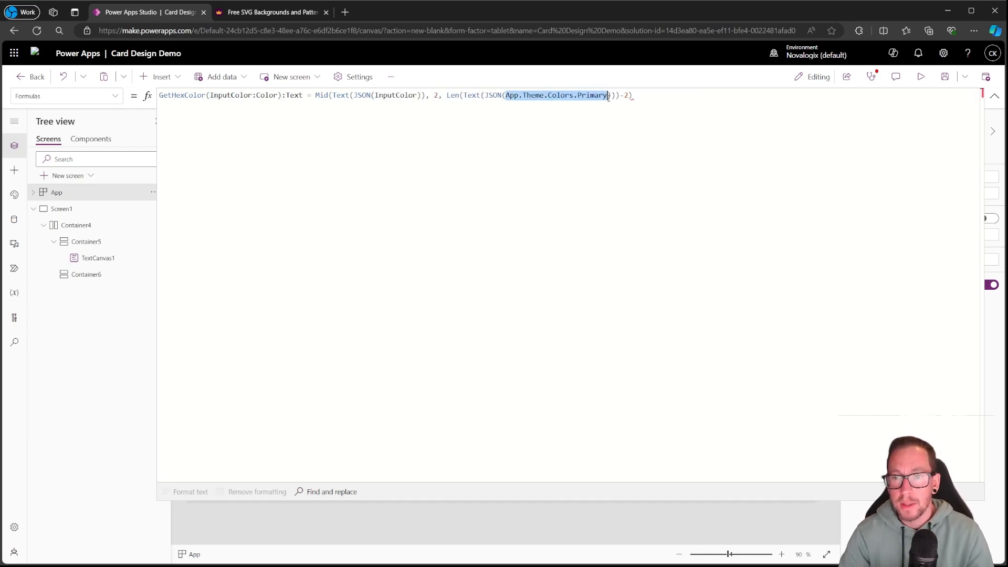
pyautogui.hotkey('ctrl', 'v')
pyautogui.click(609, 97)
pyautogui.write(';')
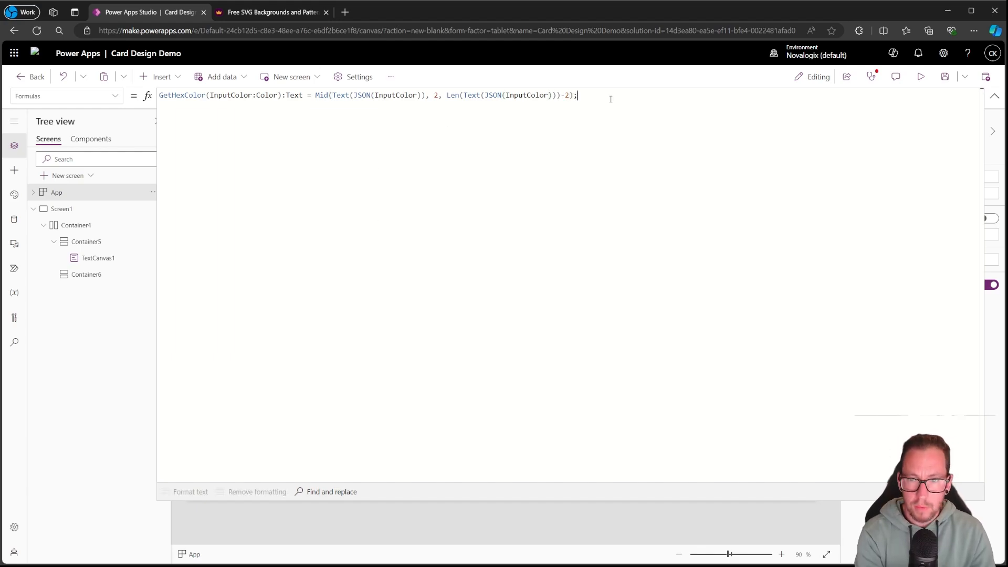
# Review the name, input parameter, body and return type of the GetHexColor definition, and collapse the formula editor
pyautogui.doubleClick(182, 96)
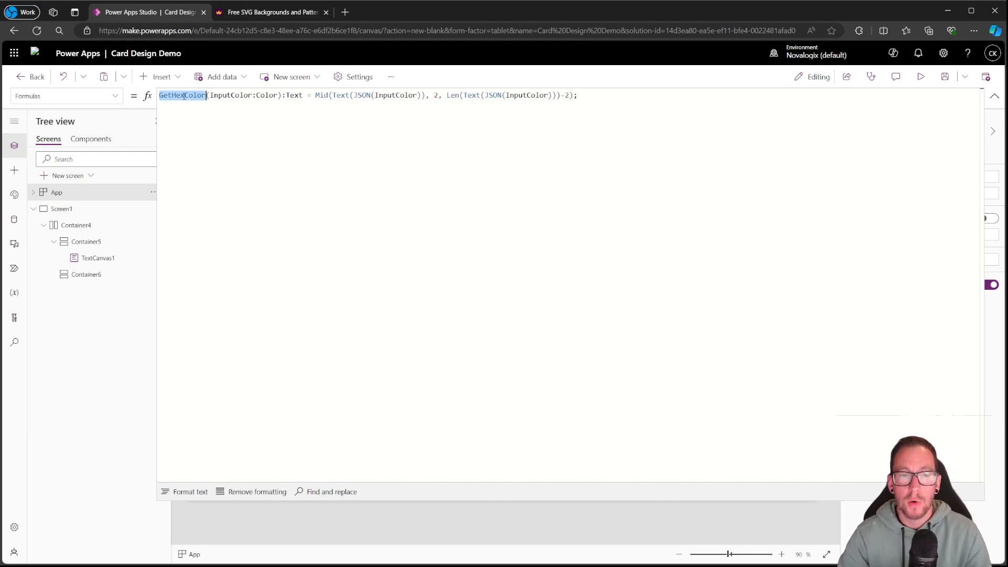
pyautogui.doubleClick(238, 95)
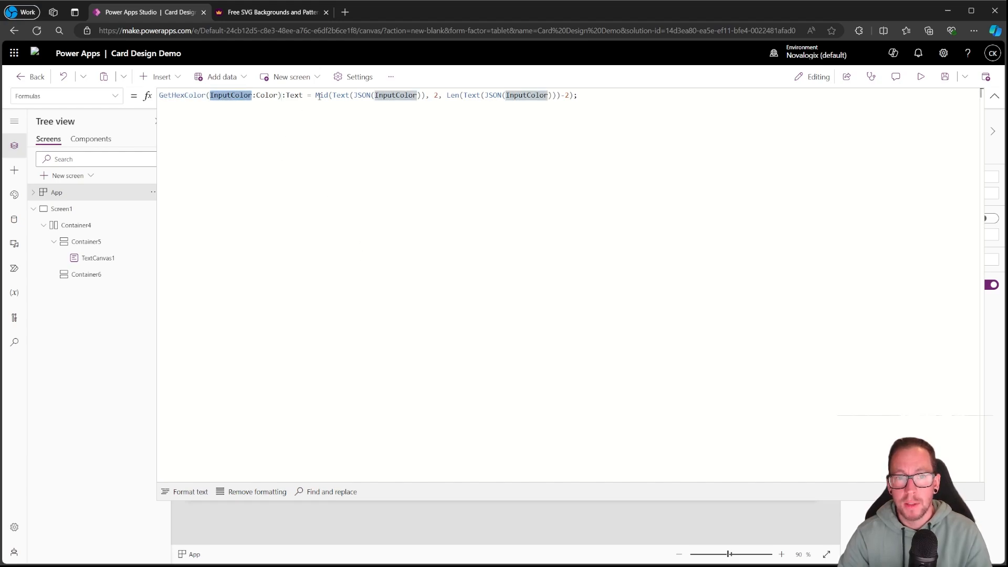
pyautogui.moveTo(315, 96); pyautogui.dragTo(577, 95)
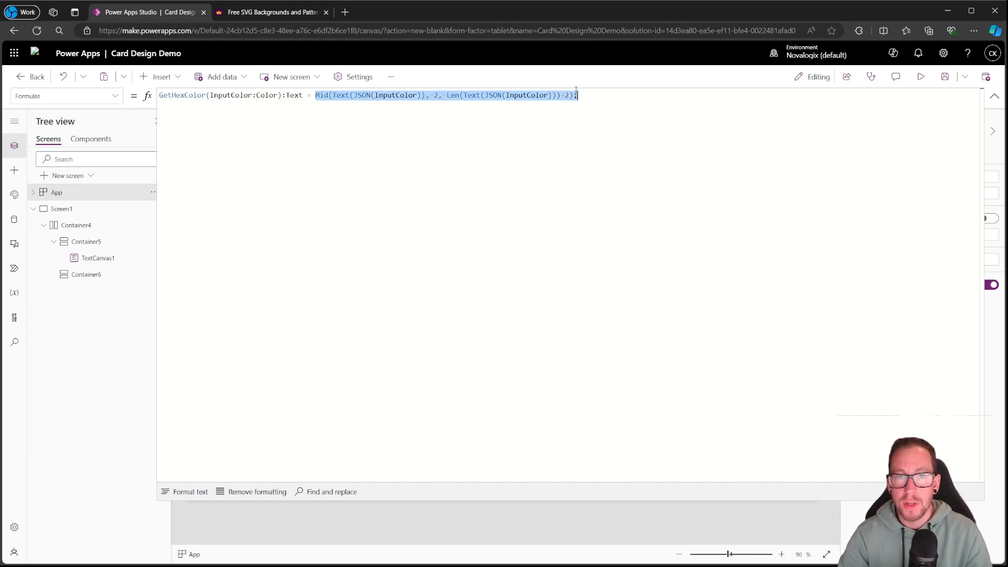
pyautogui.doubleClick(291, 96)
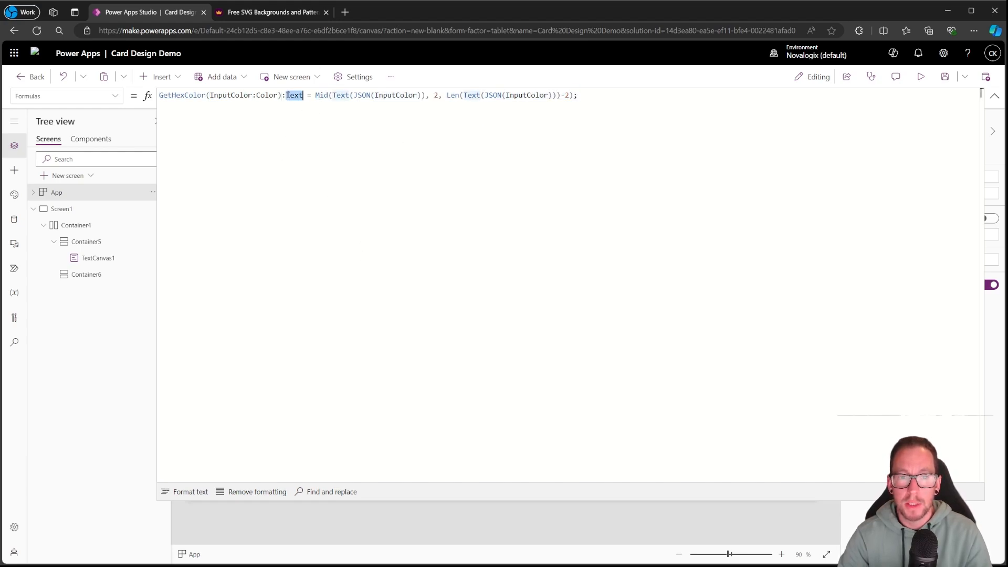
pyautogui.doubleClick(190, 96)
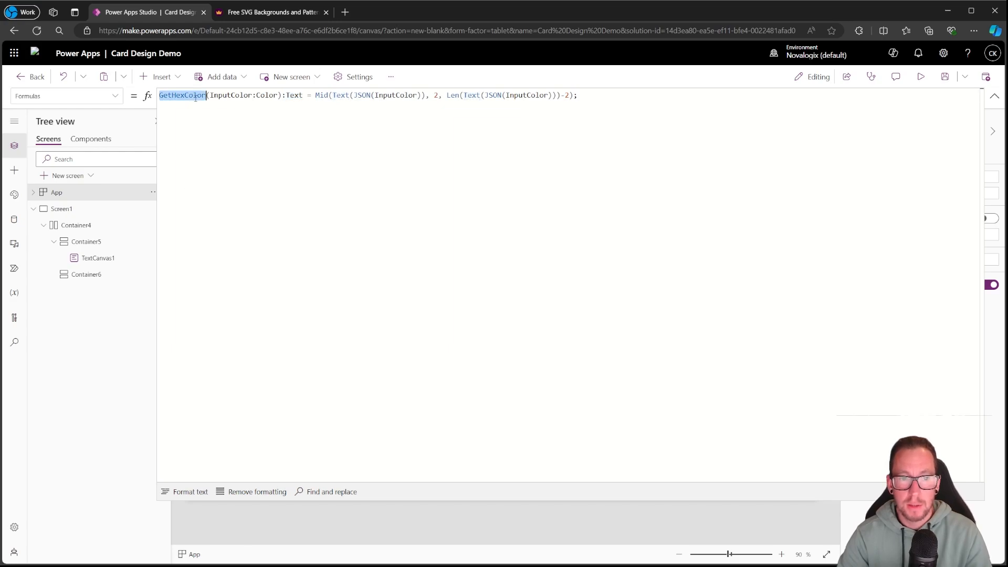
pyautogui.click(994, 96)
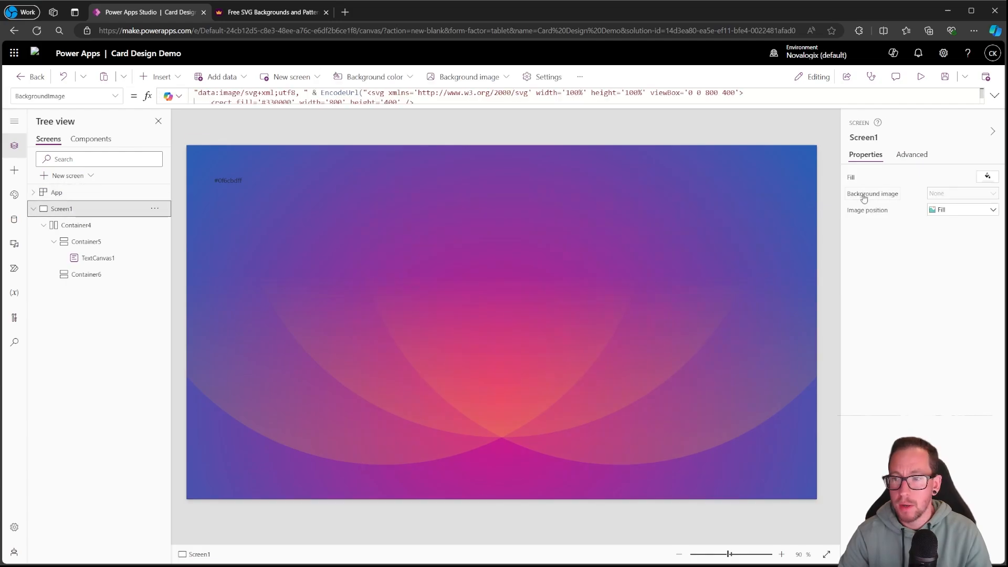
# Replace the Mid expression in the radial gradient's second stop-color of Screen1's BackgroundImage with GetHexColor(App.Theme.Colors.Primary)
pyautogui.click(362, 94)
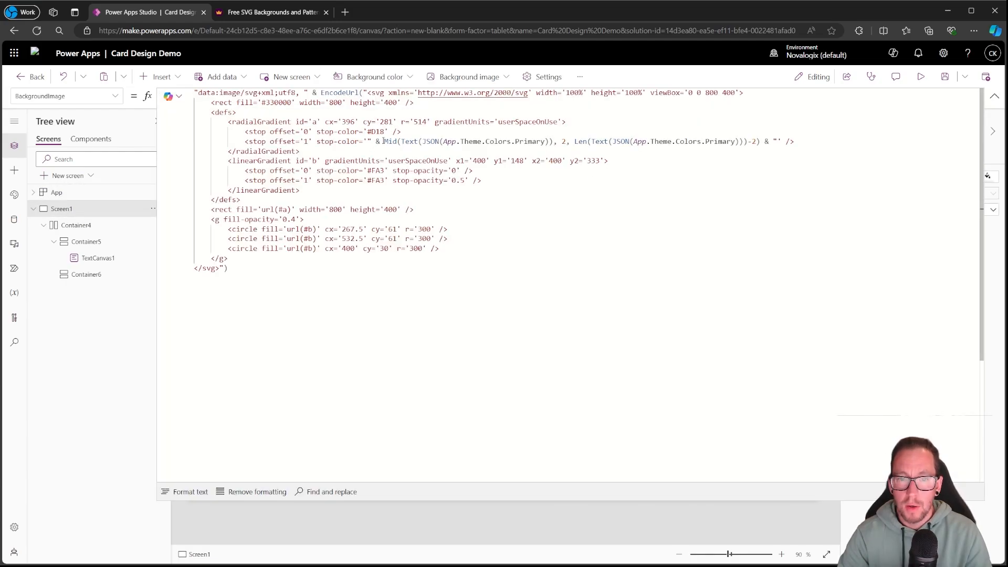
pyautogui.moveTo(383, 142); pyautogui.dragTo(760, 139)
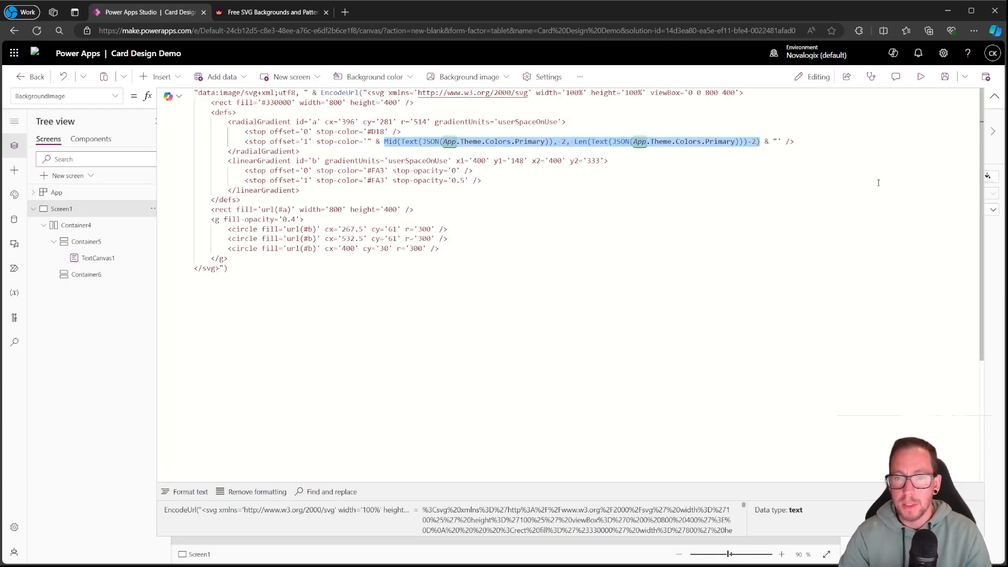
pyautogui.write('GetHexColor(')
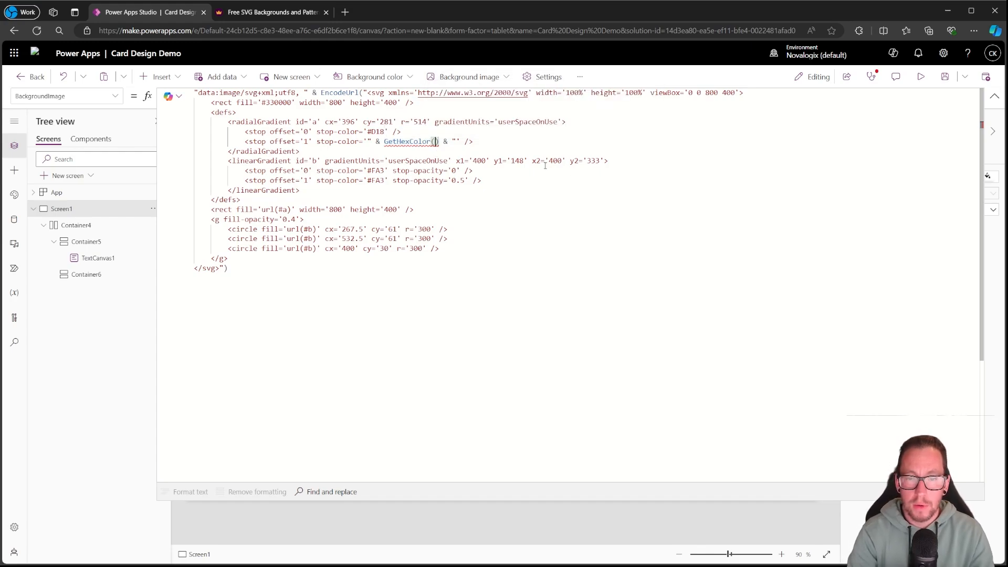
pyautogui.press('Right')
pyautogui.press('BackSpace')
pyautogui.write(')')
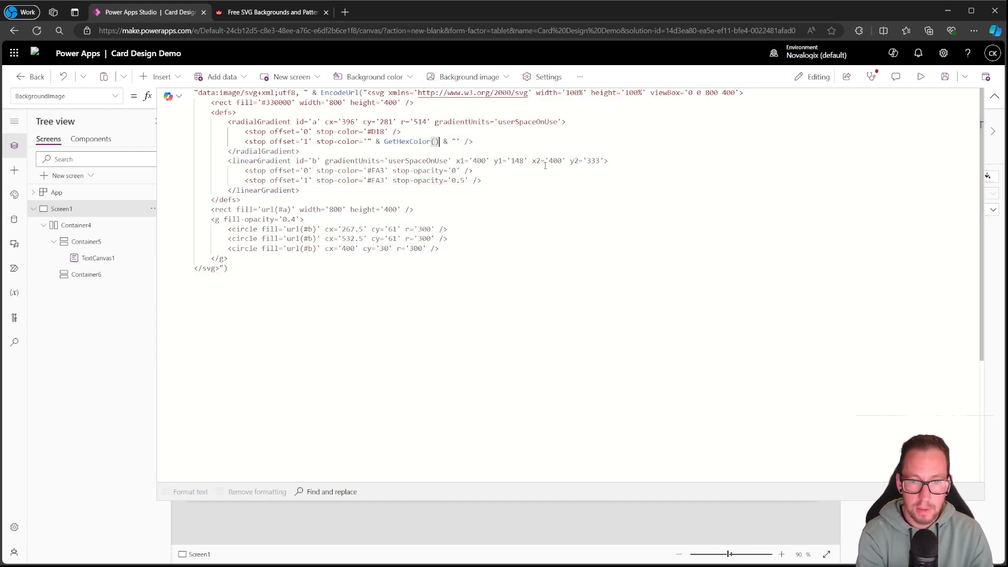
pyautogui.write('App.')
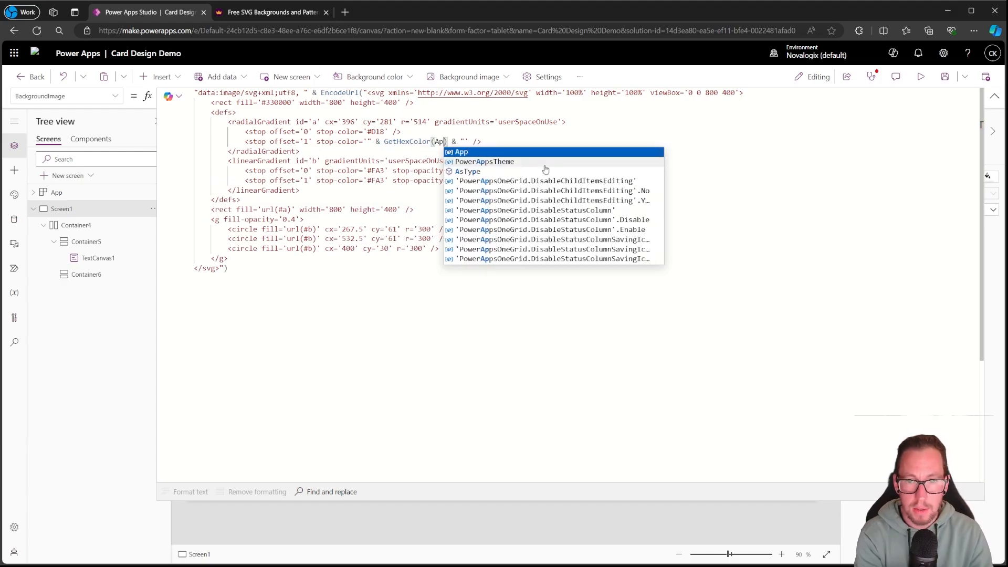
pyautogui.write('Theme.Colors')
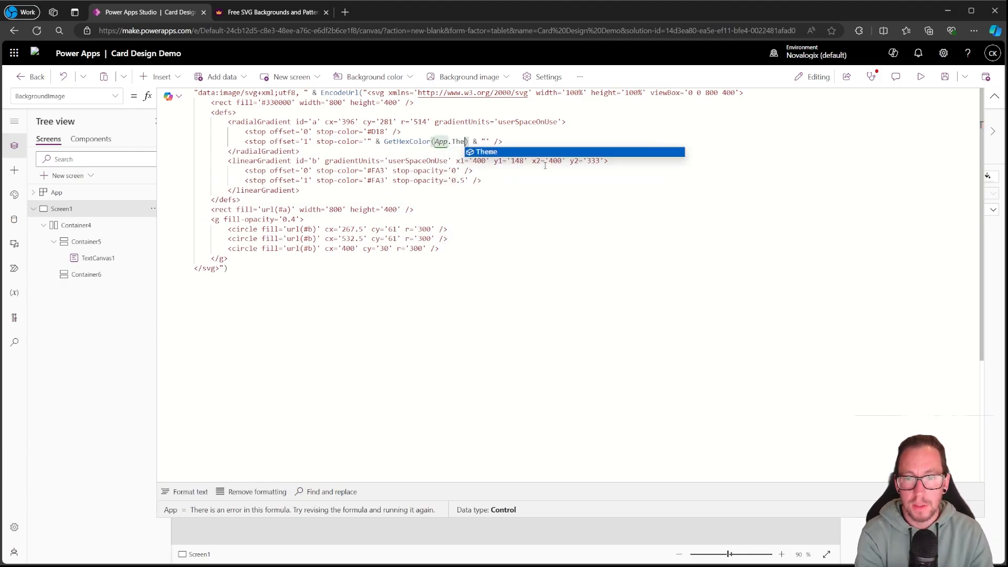
pyautogui.write('.Primary')
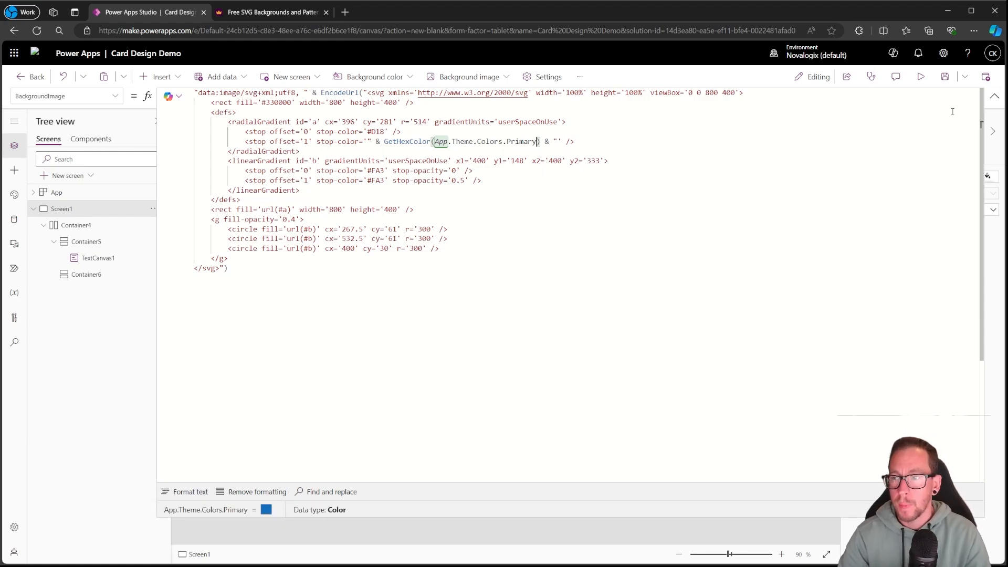
pyautogui.click(994, 97)
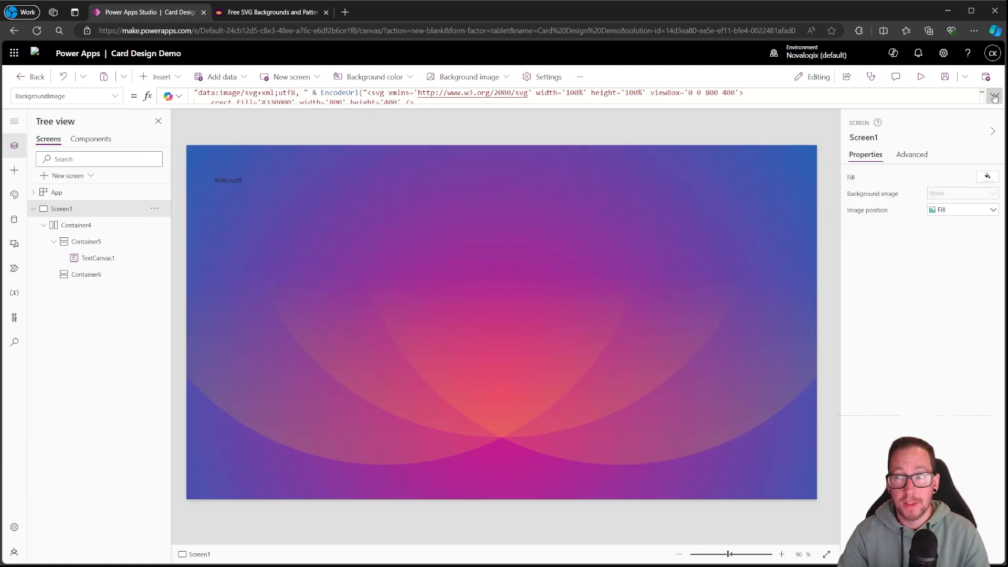
# Replace the #D18 colour of the radial gradient's first stop with a copy of the " & GetHexColor(App.Theme.Colors.Primary) & " expression
pyautogui.click(994, 97)
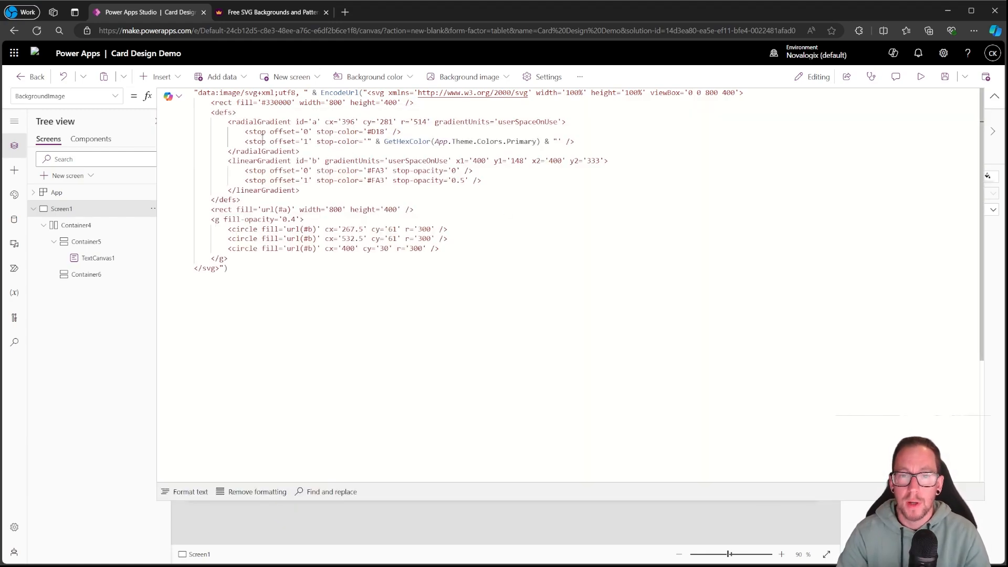
pyautogui.moveTo(385, 141); pyautogui.dragTo(540, 140)
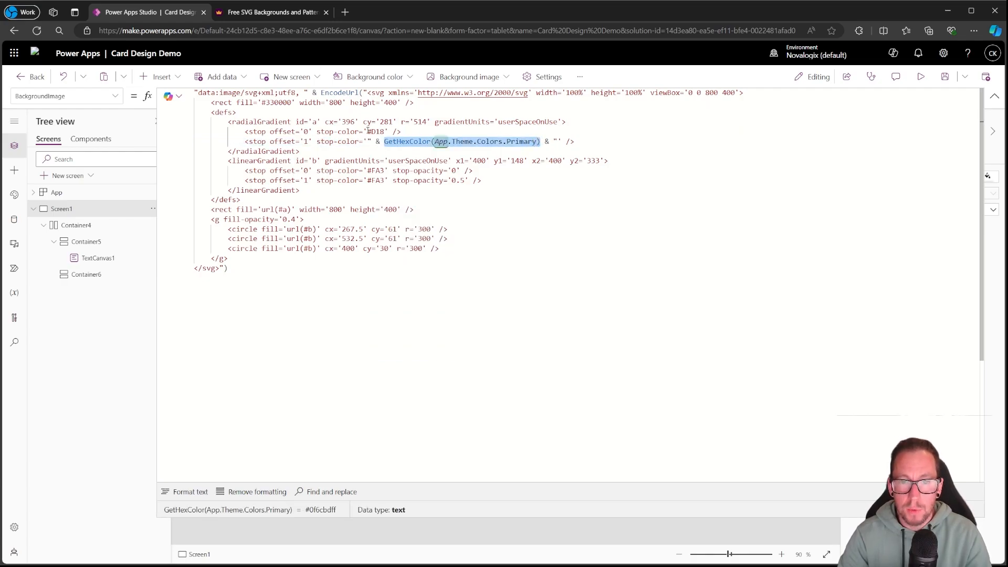
pyautogui.moveTo(369, 142); pyautogui.dragTo(557, 142)
pyautogui.hotkey('ctrl', 'c')
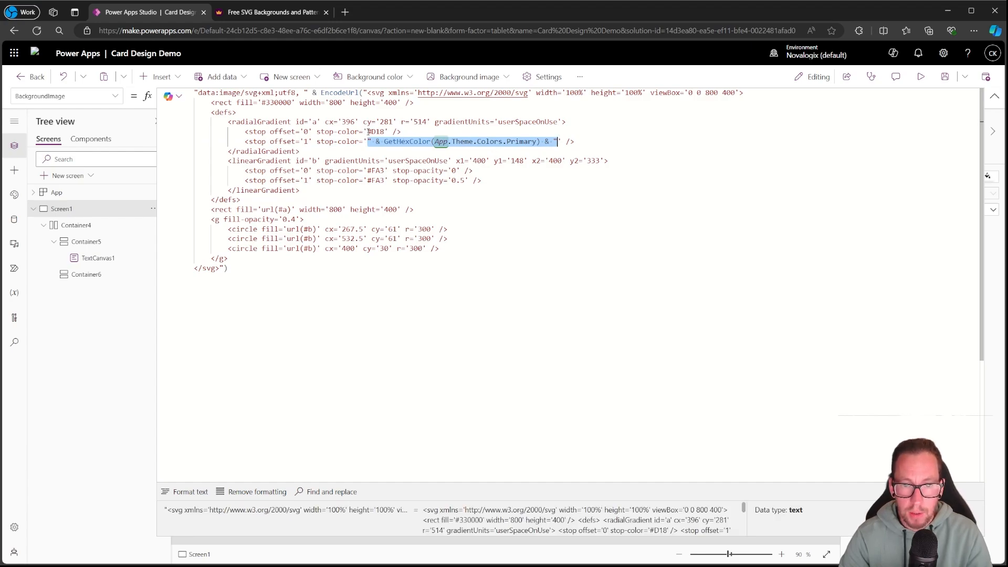
pyautogui.moveTo(368, 132); pyautogui.dragTo(389, 131)
pyautogui.hotkey('ctrl', 'v')
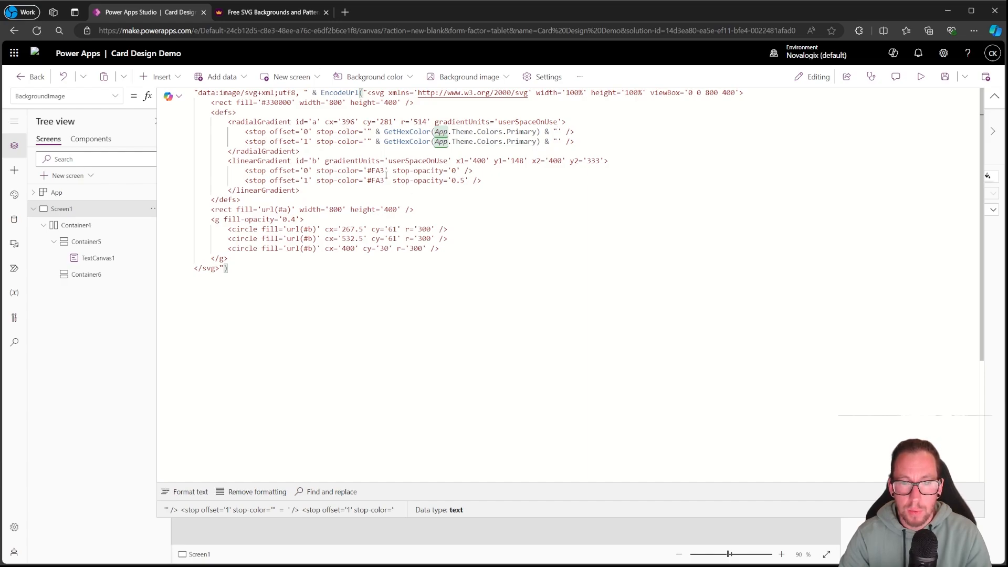
# Replace both #FA3 stop colours of linear gradient b with the copied GetHexColor(App.Theme.Colors.Primary) expression
pyautogui.moveTo(366, 171); pyautogui.dragTo(387, 181)
pyautogui.hotkey('ctrl', 'v')
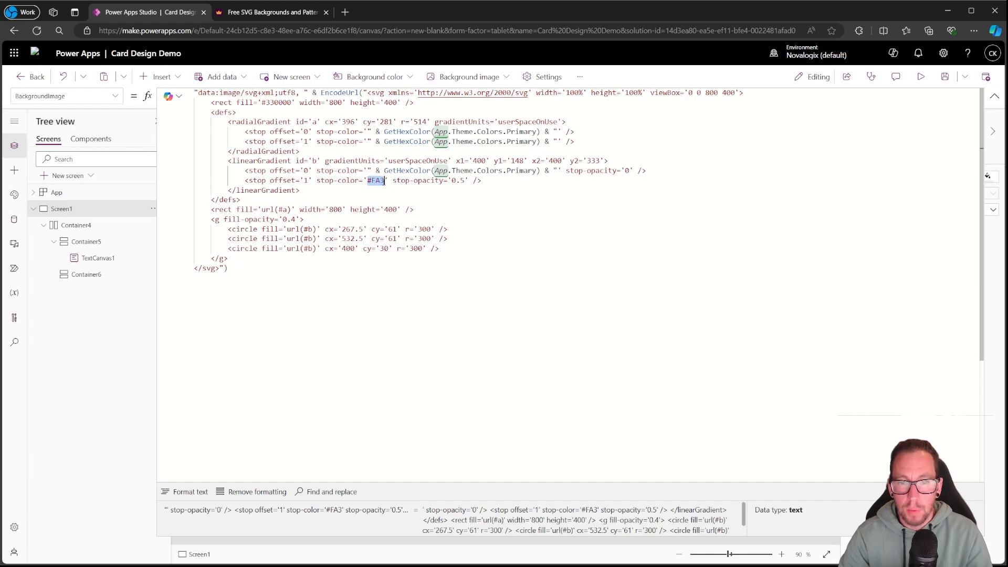
pyautogui.hotkey('ctrl', 'v')
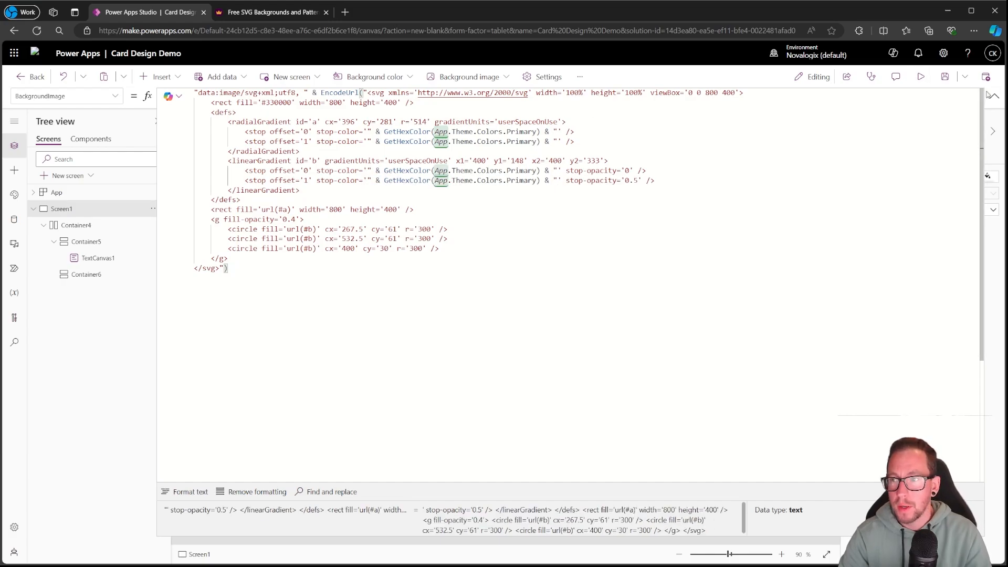
pyautogui.click(992, 96)
# Change the theme colour of the radial gradient's first stop to Lighter50 and view the background
pyautogui.click(992, 96)
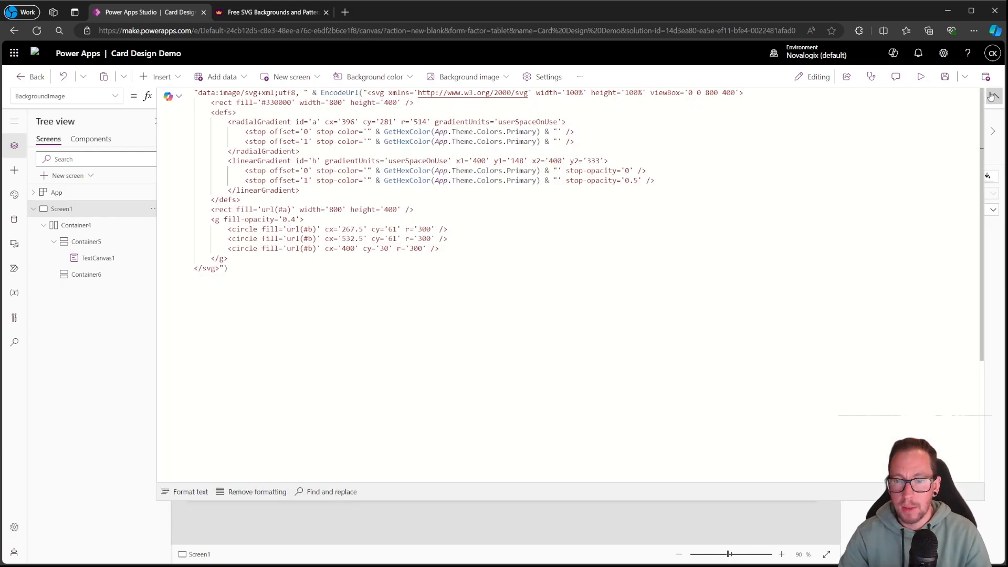
pyautogui.doubleClick(523, 133)
pyautogui.write('Light')
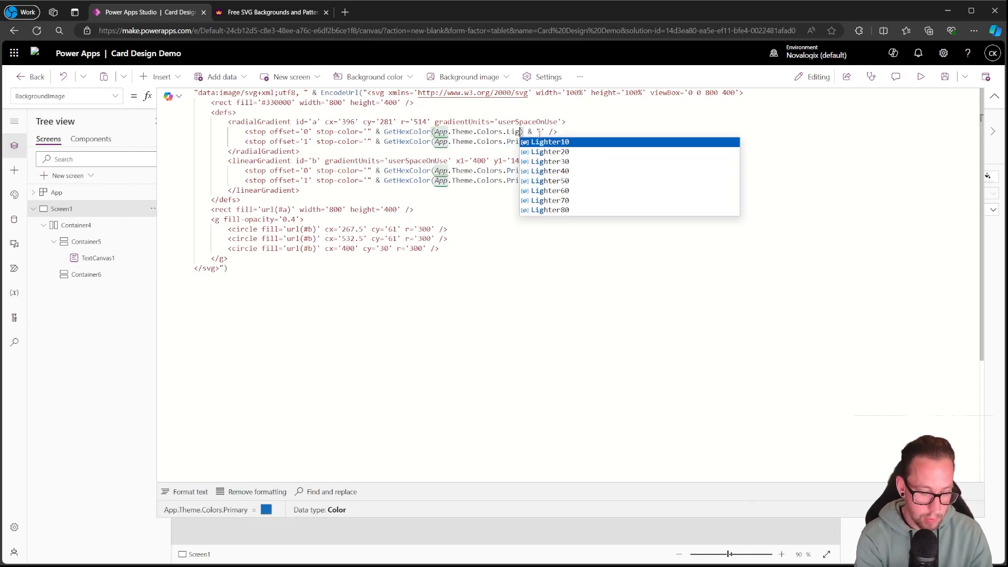
pyautogui.press('Down')
pyautogui.press('Down')
pyautogui.press('Down')
pyautogui.press('Down')
pyautogui.press('Tab')
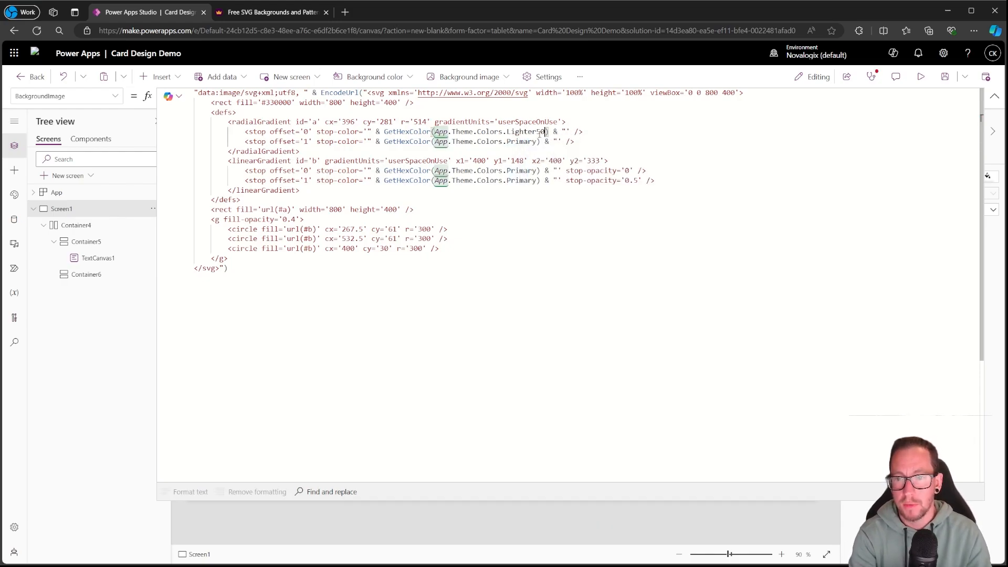
pyautogui.click(994, 97)
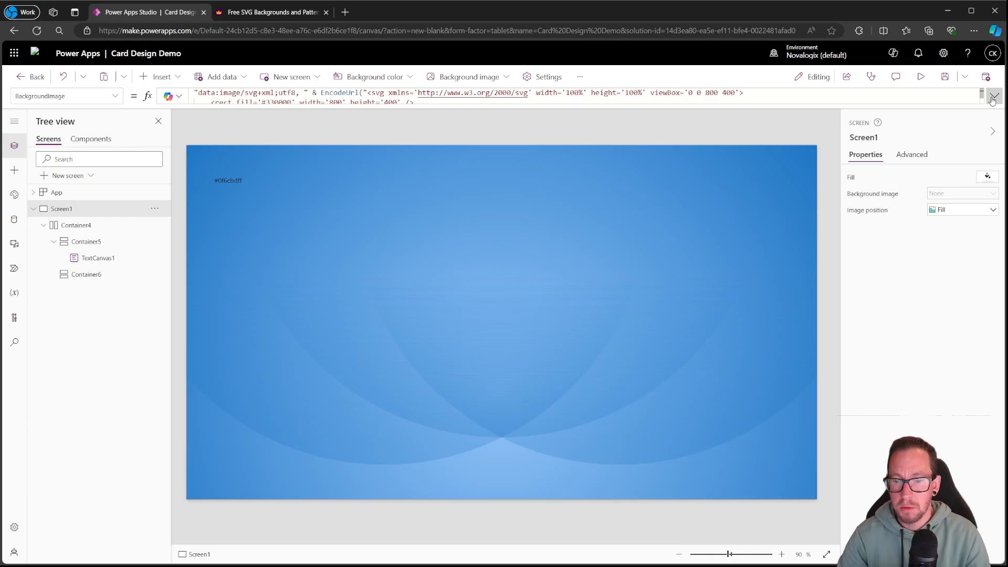
# Change the theme colour of both linear gradient stops to Darker50 and view the background
pyautogui.click(992, 99)
pyautogui.doubleClick(512, 172)
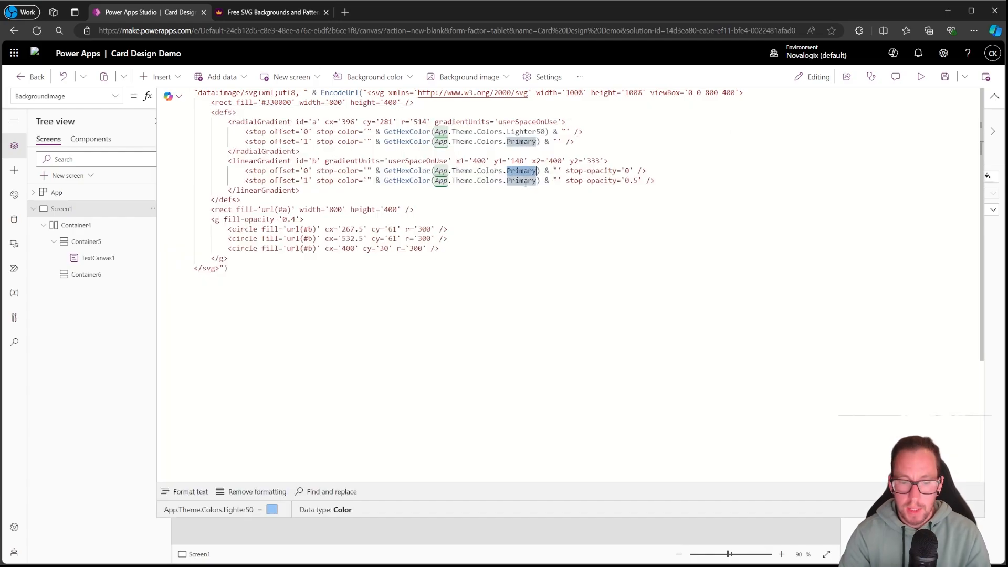
pyautogui.write('Dar')
pyautogui.press('Down')
pyautogui.press('Down')
pyautogui.press('Down')
pyautogui.press('Down')
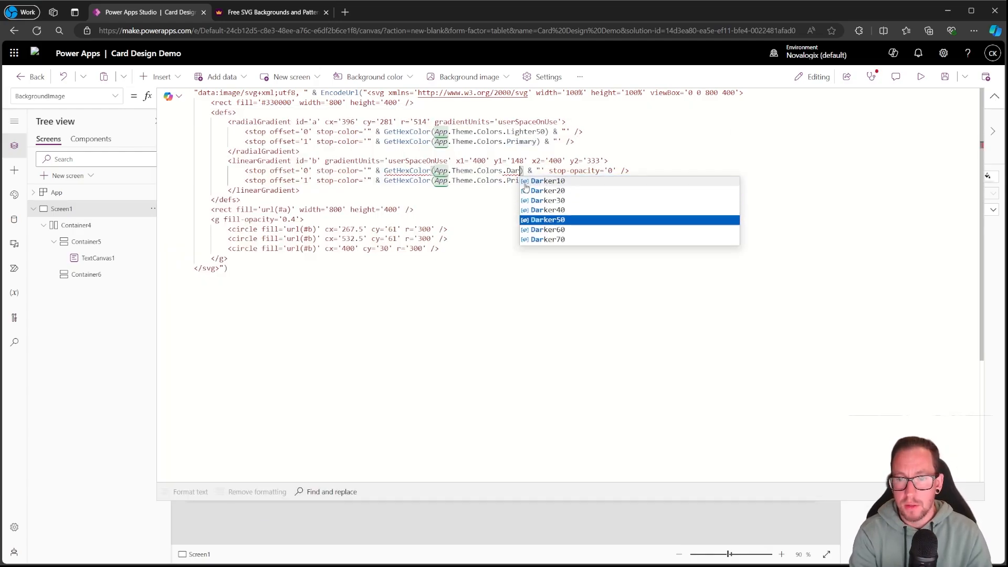
pyautogui.press('Return')
pyautogui.doubleClick(519, 170)
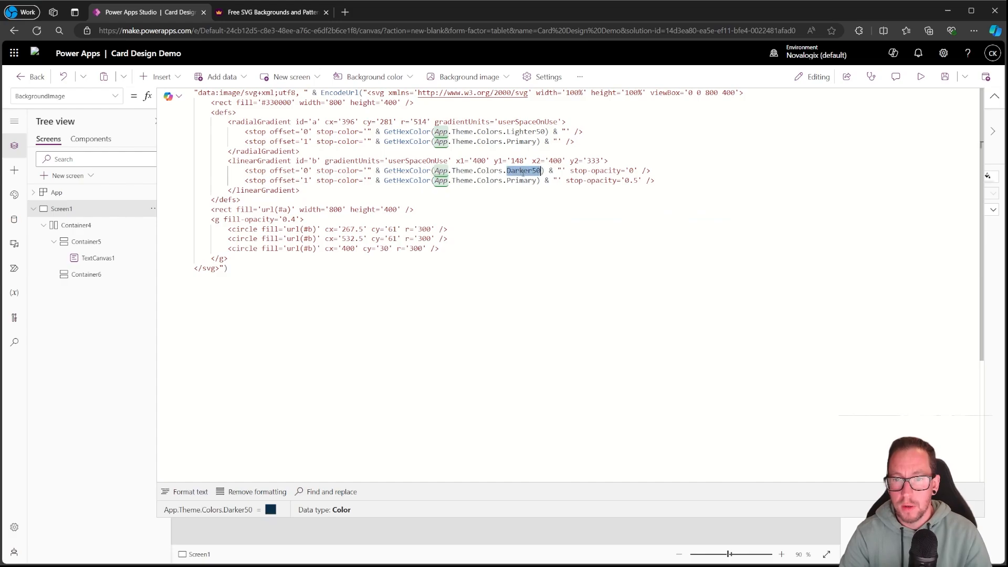
pyautogui.hotkey('ctrl', 'c')
pyautogui.doubleClick(521, 180)
pyautogui.hotkey('ctrl', 'v')
pyautogui.click(995, 95)
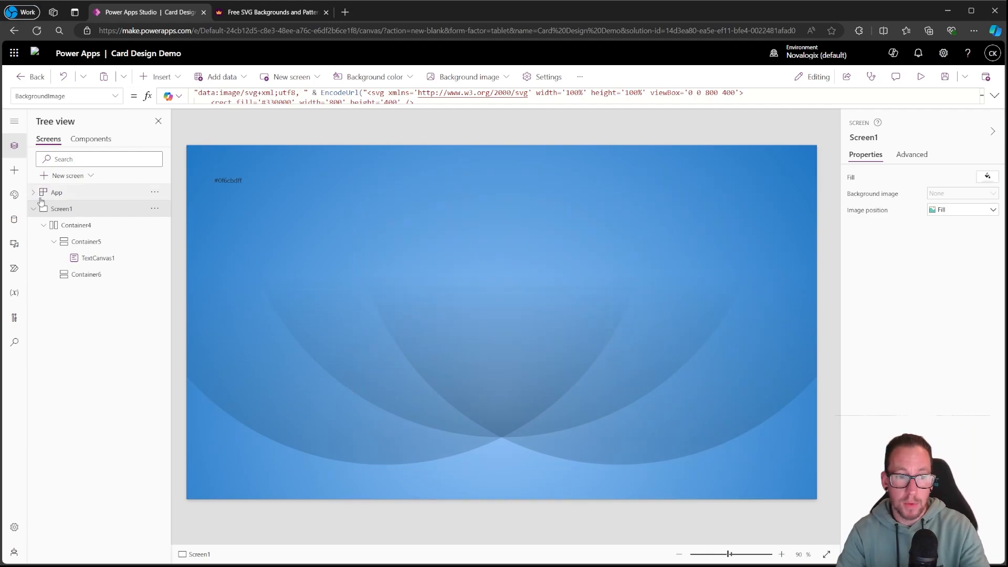
# Try the Teams, Steel and SharePoint themes on the SVG background
pyautogui.click(14, 195)
pyautogui.click(107, 202)
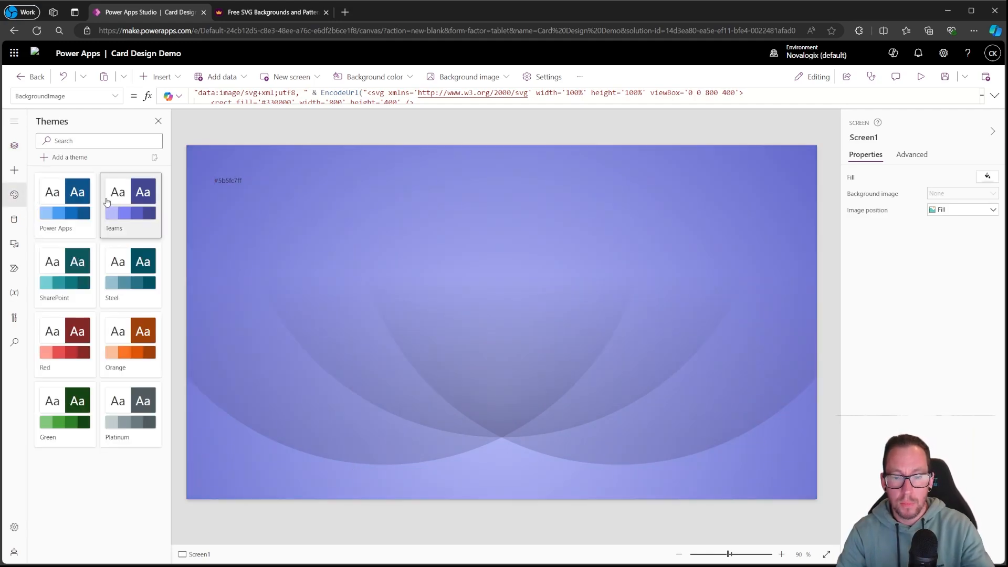
pyautogui.click(120, 271)
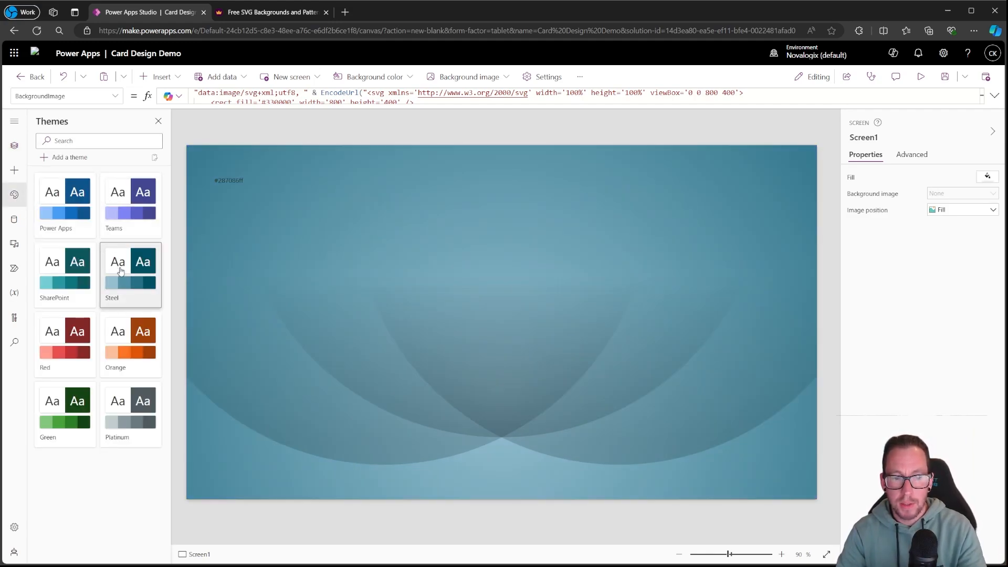
pyautogui.click(66, 271)
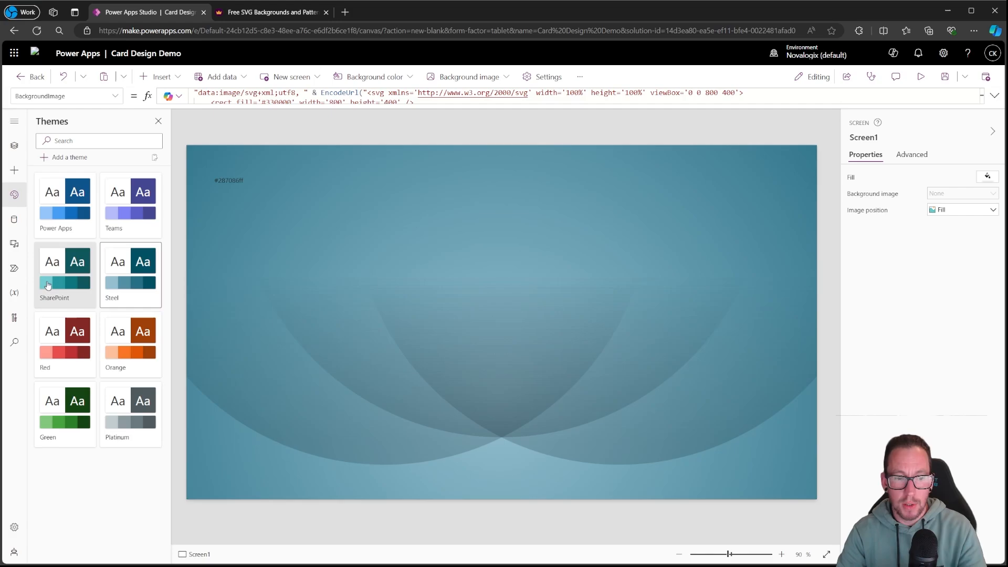
# Create a custom theme named DemoTheme based on the purple hex colour 9f04c2
pyautogui.click(66, 157)
pyautogui.click(576, 211)
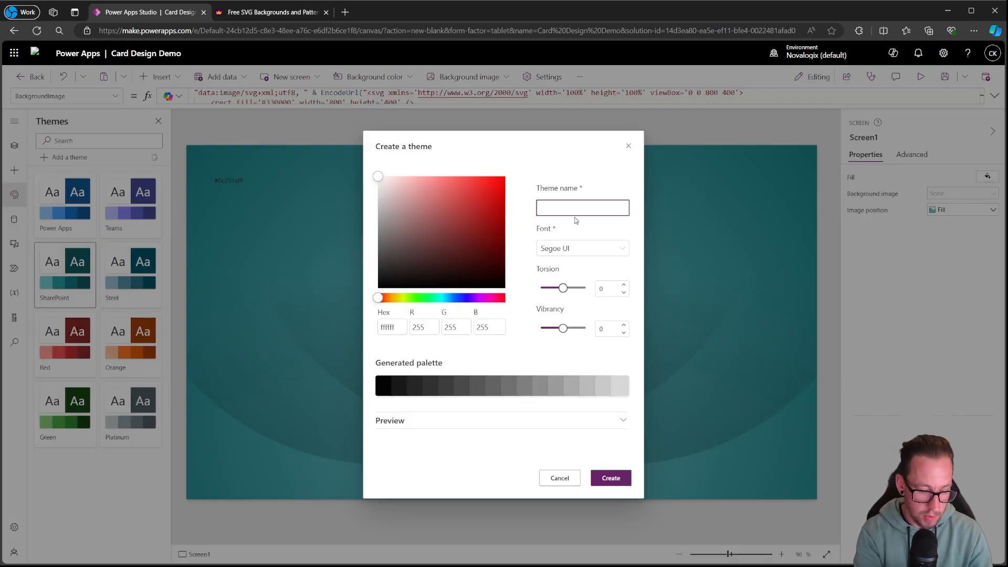
pyautogui.write('DemoTheme')
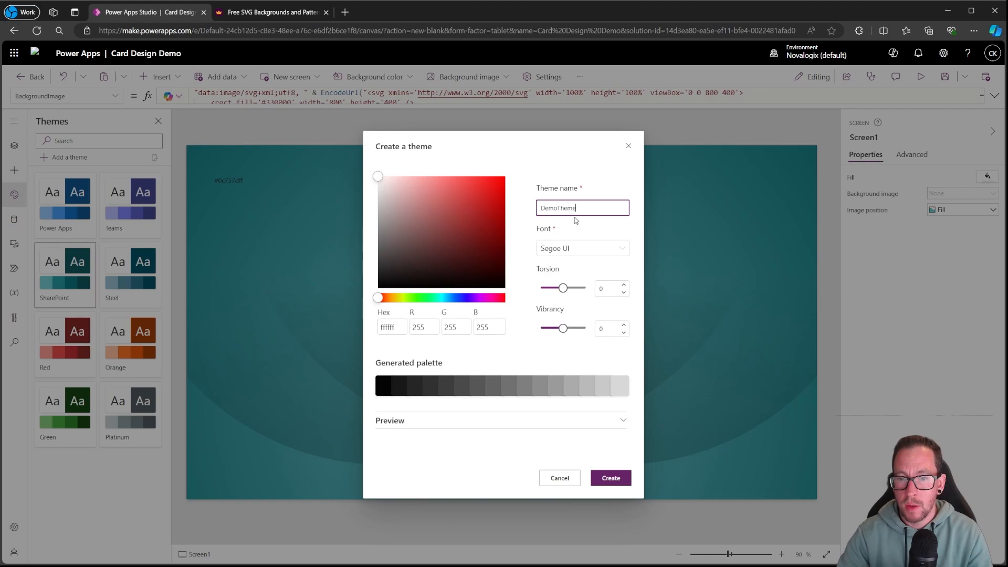
pyautogui.click(478, 298)
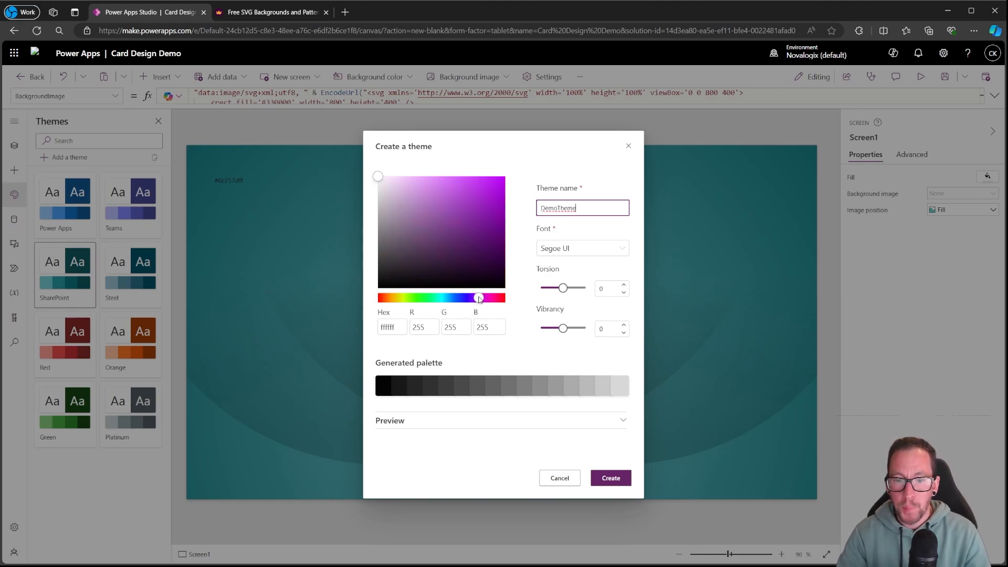
pyautogui.moveTo(498, 234); pyautogui.dragTo(502, 203)
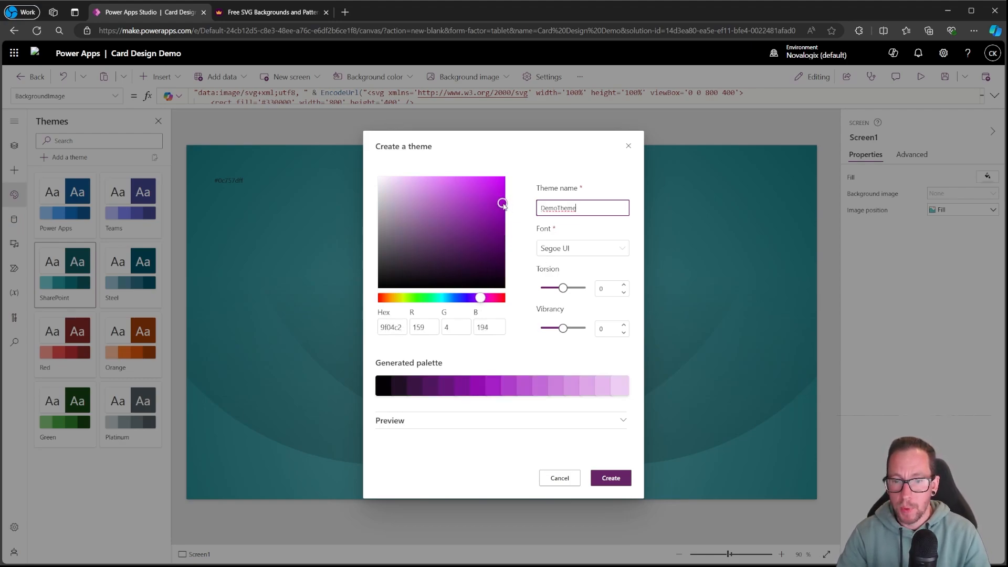
pyautogui.click(610, 478)
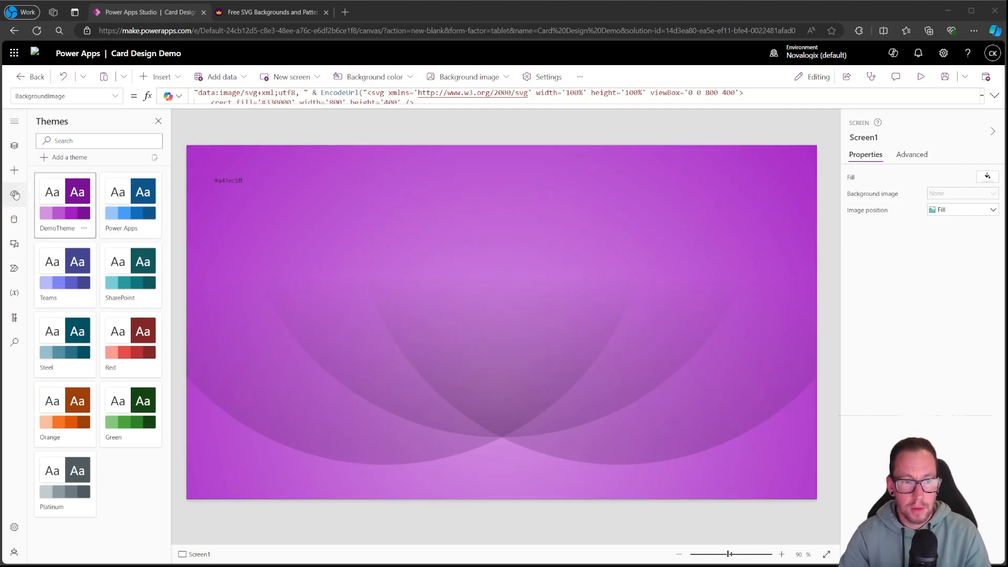
# Replace Screen1's whole BackgroundImage formula with the prepared version using Darker70 and Primary radial stops and Lighter70 linear stops
pyautogui.click(14, 145)
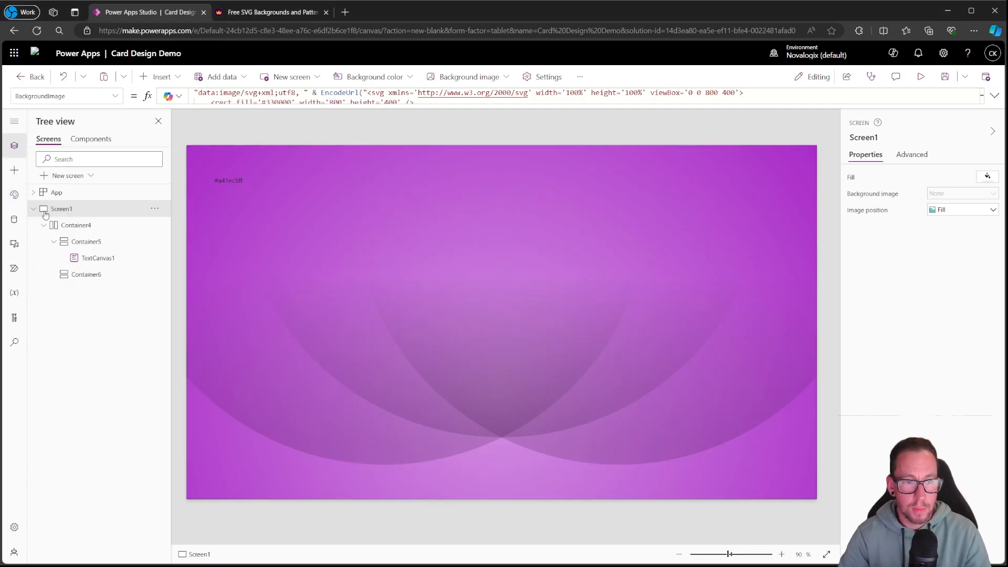
pyautogui.click(871, 194)
pyautogui.click(994, 97)
pyautogui.click(644, 206)
pyautogui.hotkey('ctrl', 'a')
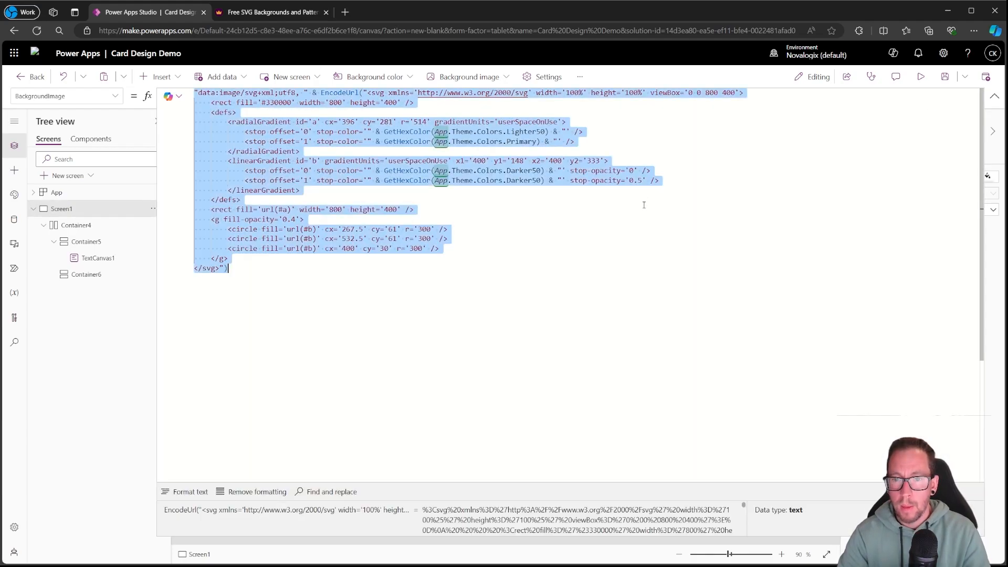
pyautogui.hotkey('ctrl', 'v')
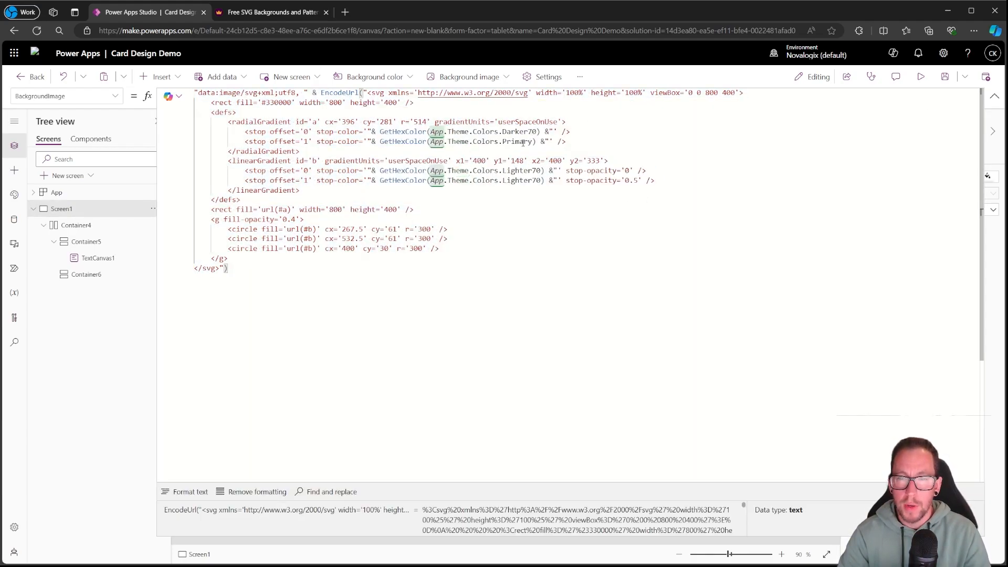
pyautogui.click(994, 96)
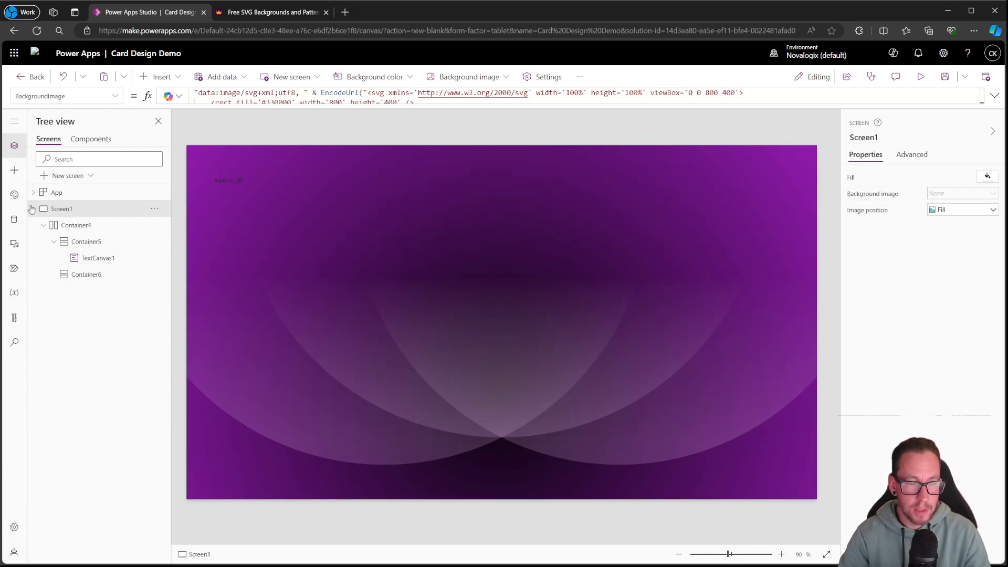
# Edit DemoTheme to use the magenta hex colour d600ab and the Lato font, and save the theme
pyautogui.click(14, 194)
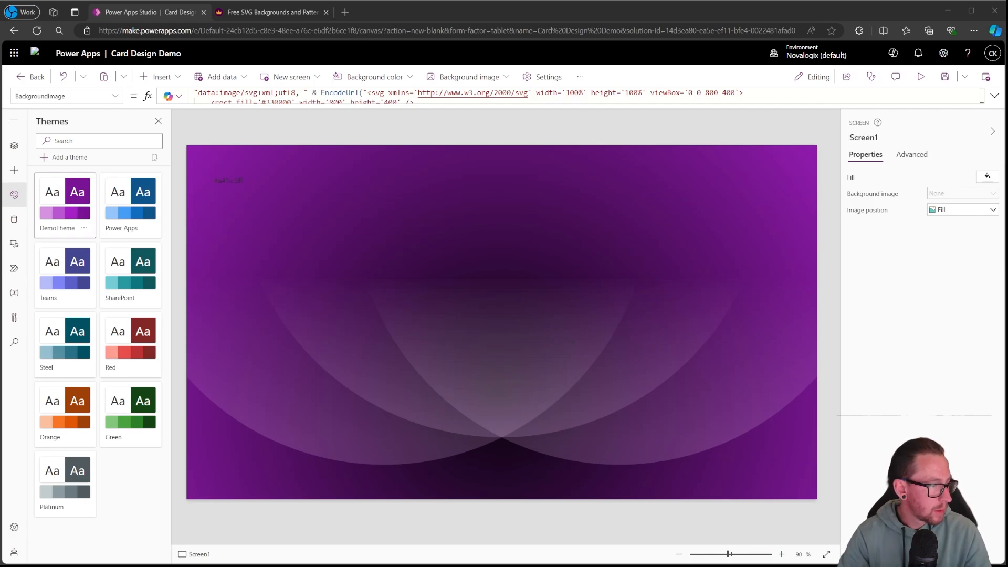
pyautogui.click(84, 228)
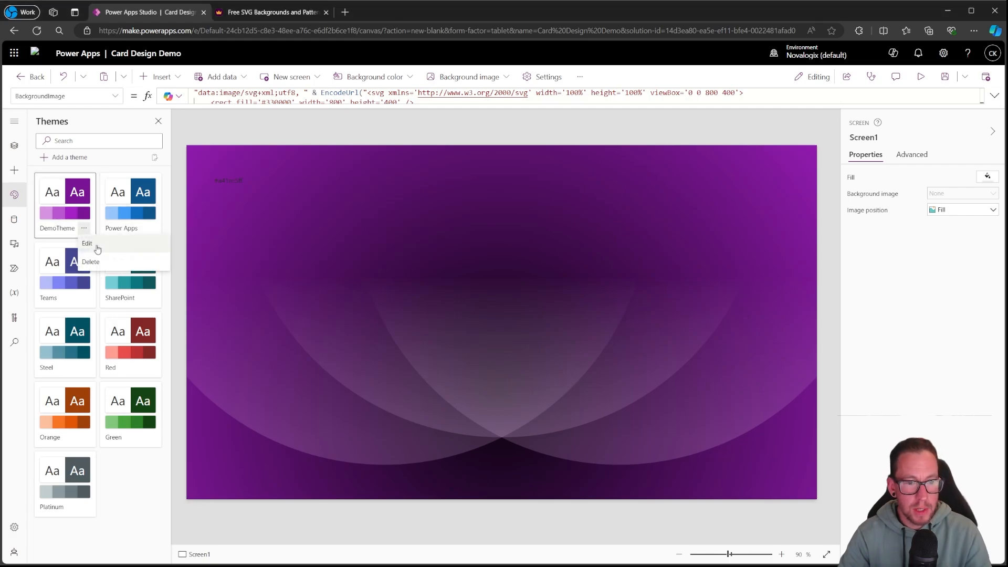
pyautogui.click(97, 249)
pyautogui.doubleClick(391, 326)
pyautogui.hotkey('ctrl', 'v')
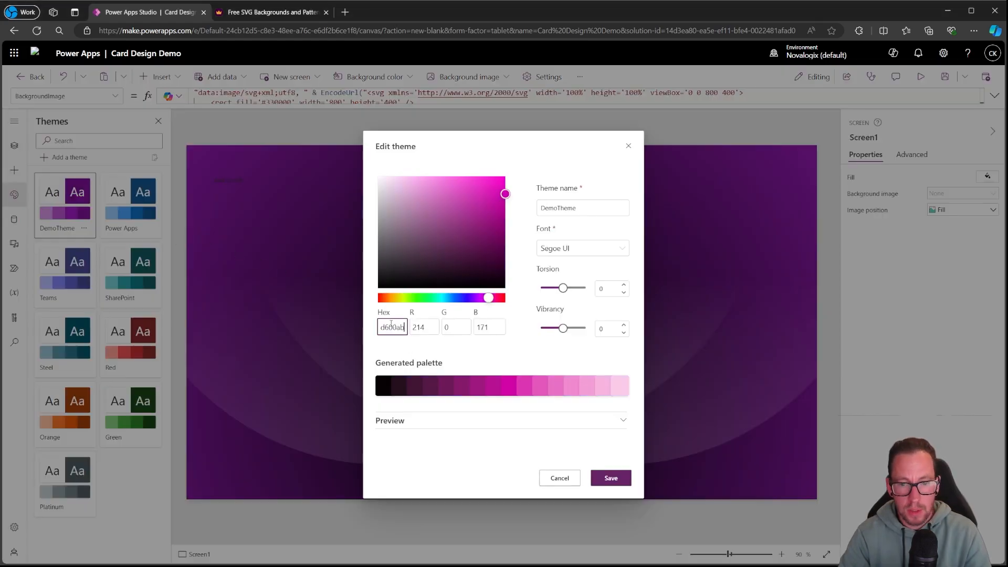
pyautogui.click(602, 247)
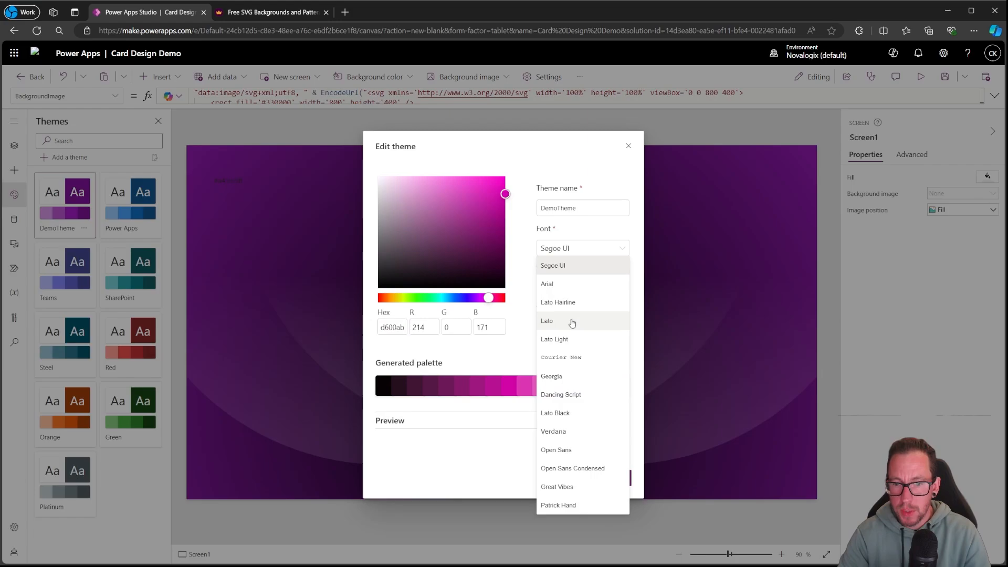
pyautogui.click(572, 322)
pyautogui.click(619, 478)
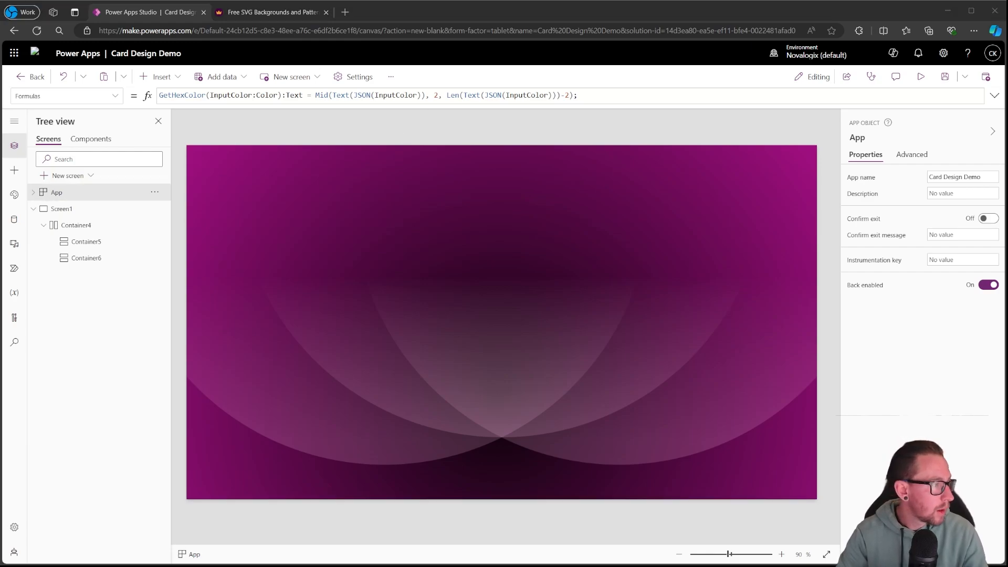
# Paste the prepared ClearCollect formula for the col_WorkClothingItems collection into the App object's OnStart property
pyautogui.click(65, 96)
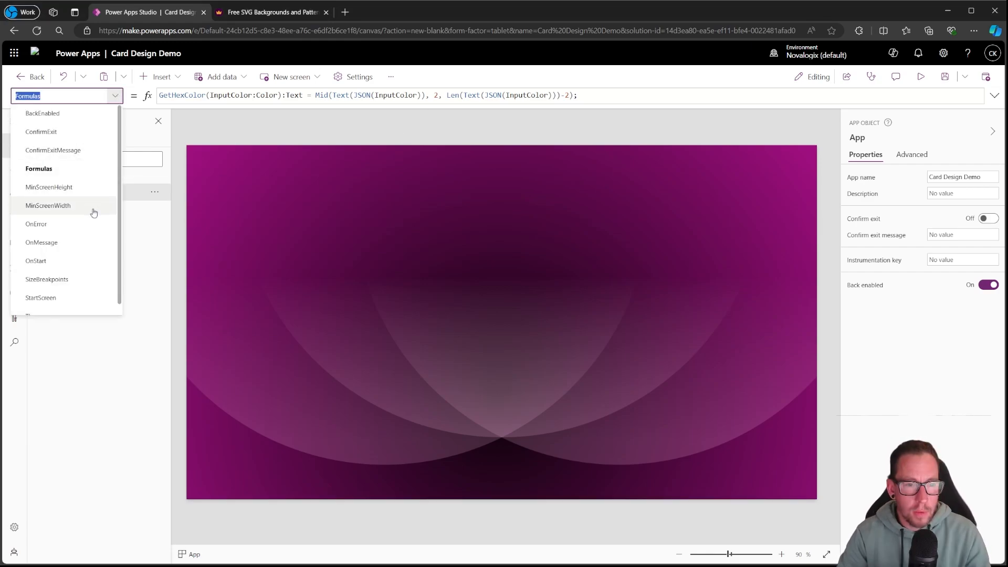
pyautogui.click(74, 260)
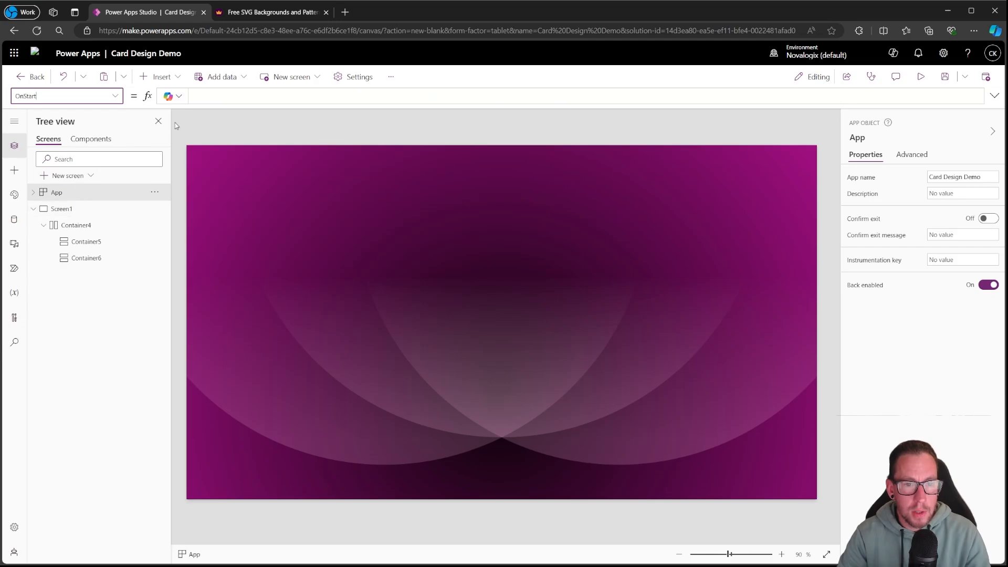
pyautogui.click(994, 96)
pyautogui.click(294, 164)
pyautogui.hotkey('ctrl', 'v')
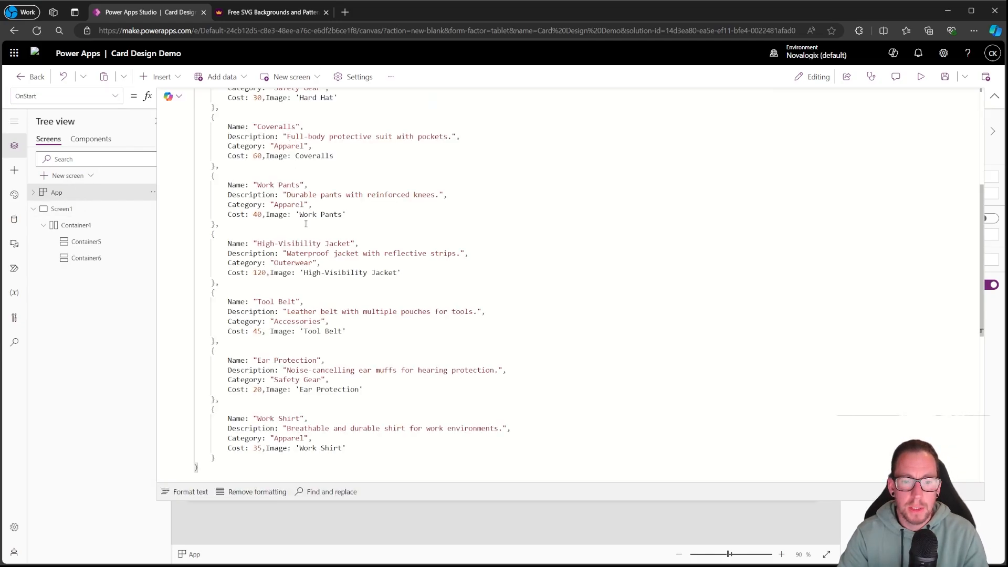
# Examine how the Image values of the col_WorkClothingItems records refer to media files, starting with 'Safety Vest'
pyautogui.scroll(5, 302, 210)
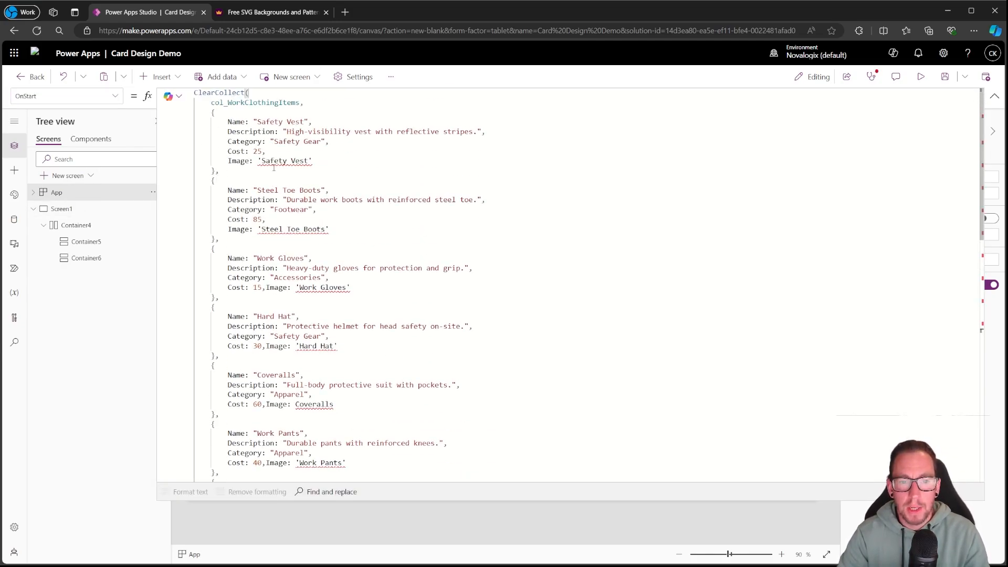
pyautogui.moveTo(314, 161); pyautogui.dragTo(258, 162)
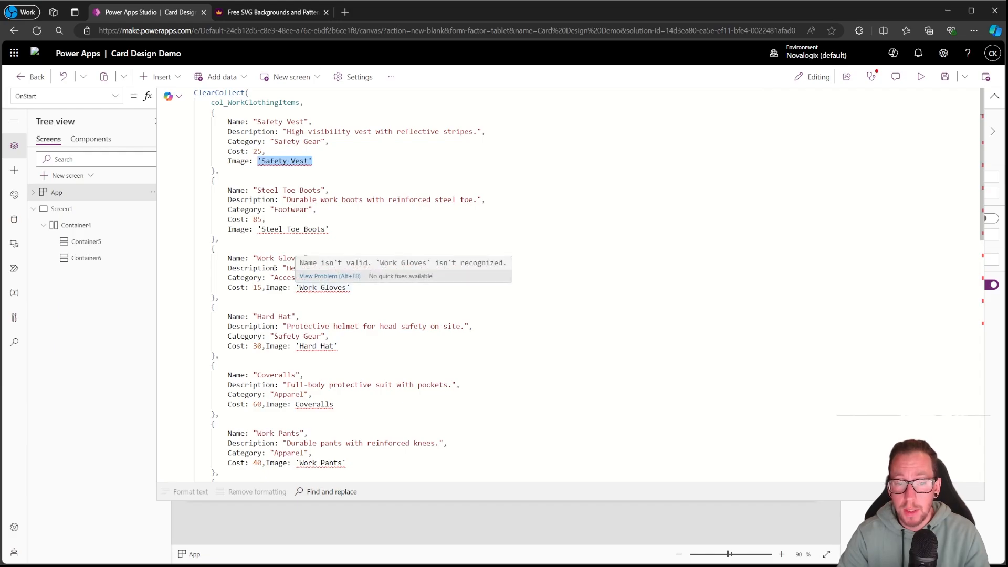
pyautogui.scroll(-6, 268, 198)
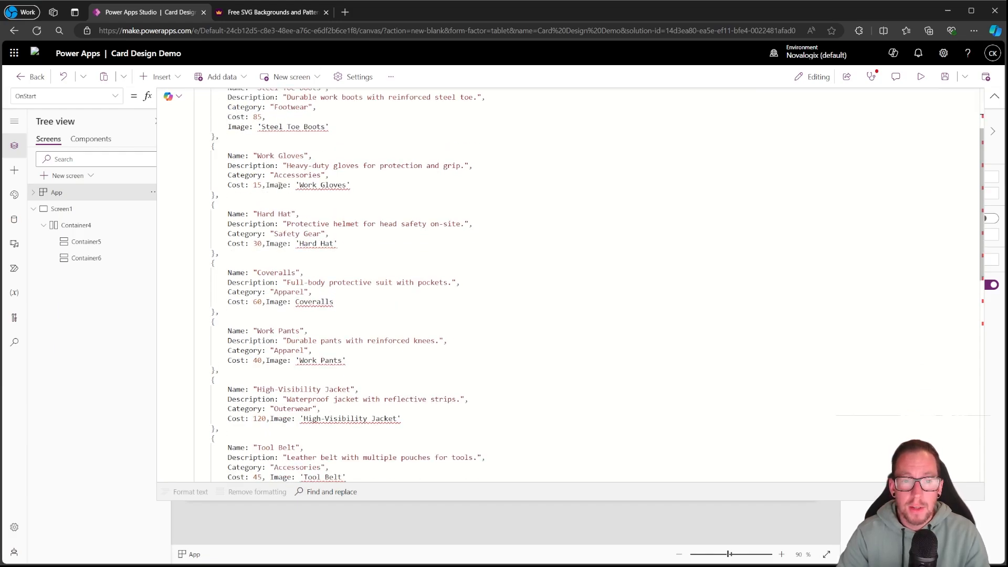
pyautogui.scroll(6, 348, 203)
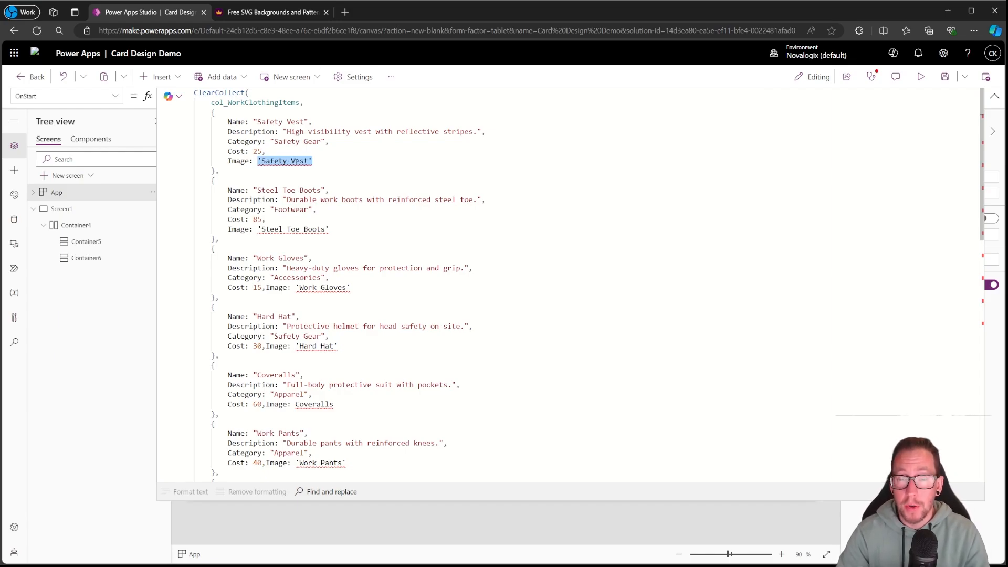
pyautogui.click(258, 161)
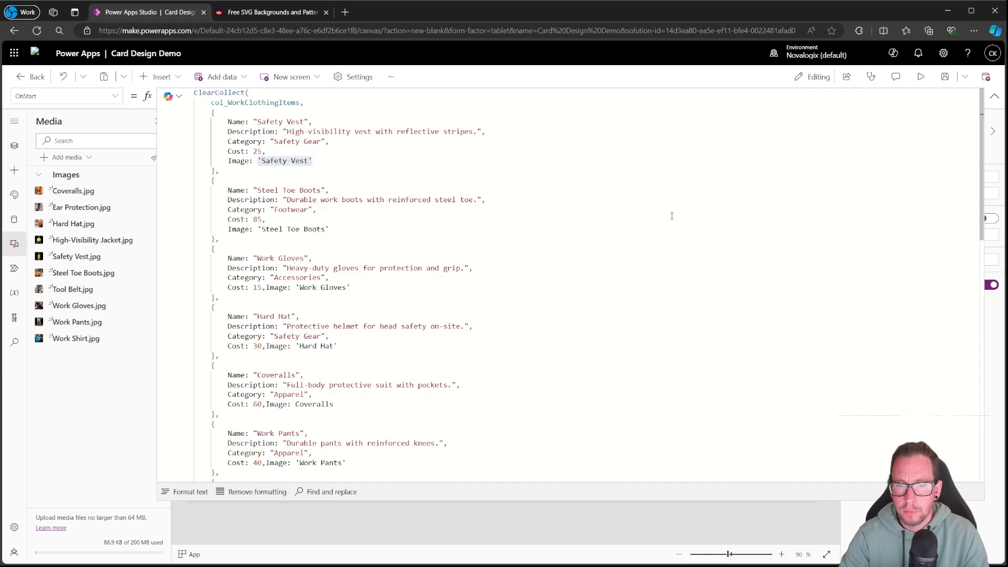
pyautogui.click(324, 161)
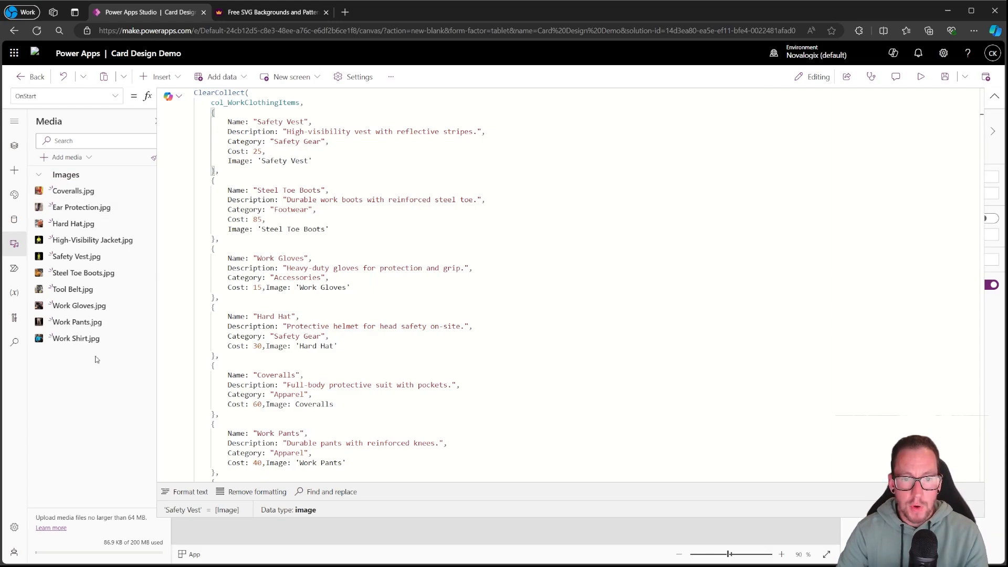
# Collapse the OnStart formula, return to the control tree and select Container5 on Screen1
pyautogui.click(994, 97)
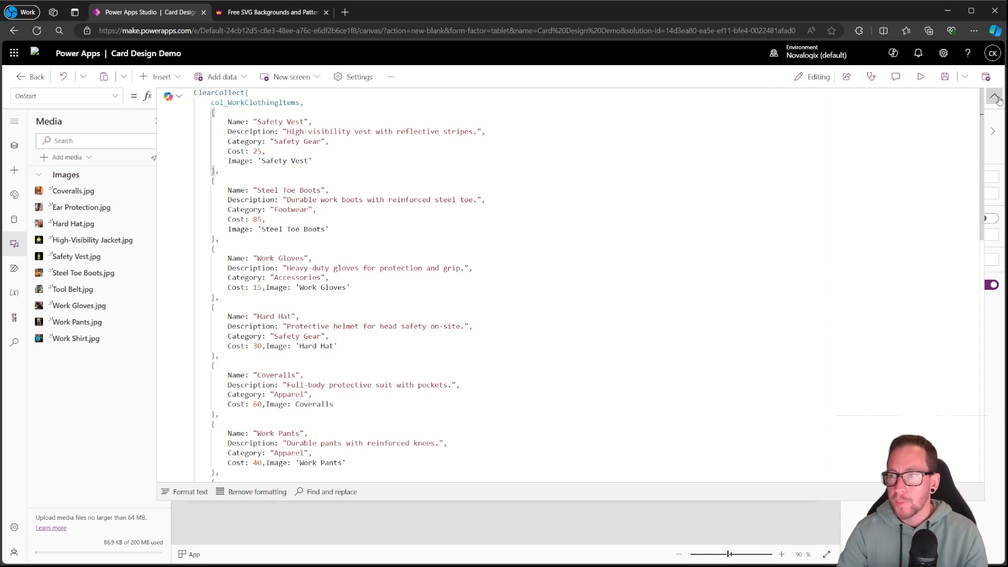
pyautogui.click(14, 146)
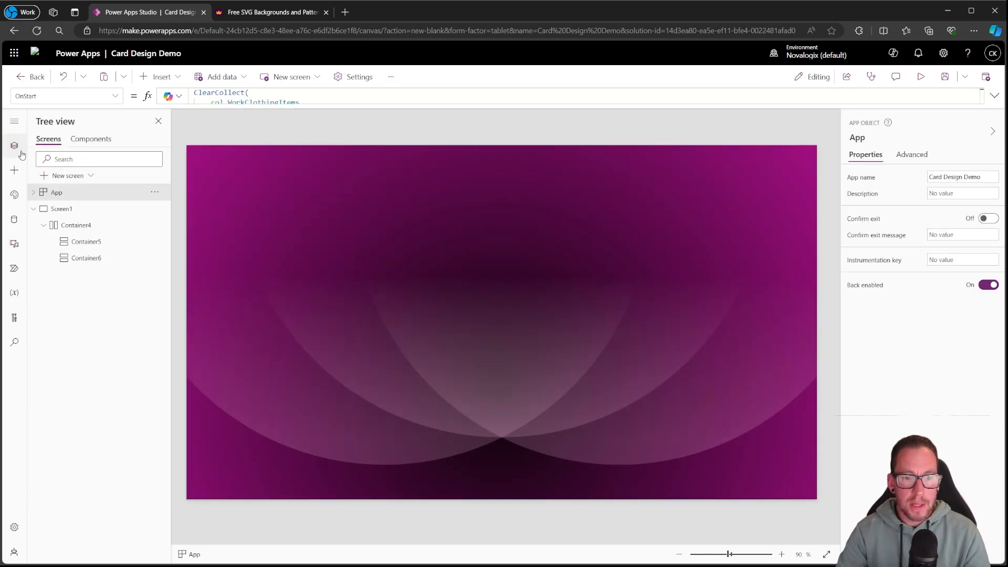
pyautogui.click(320, 251)
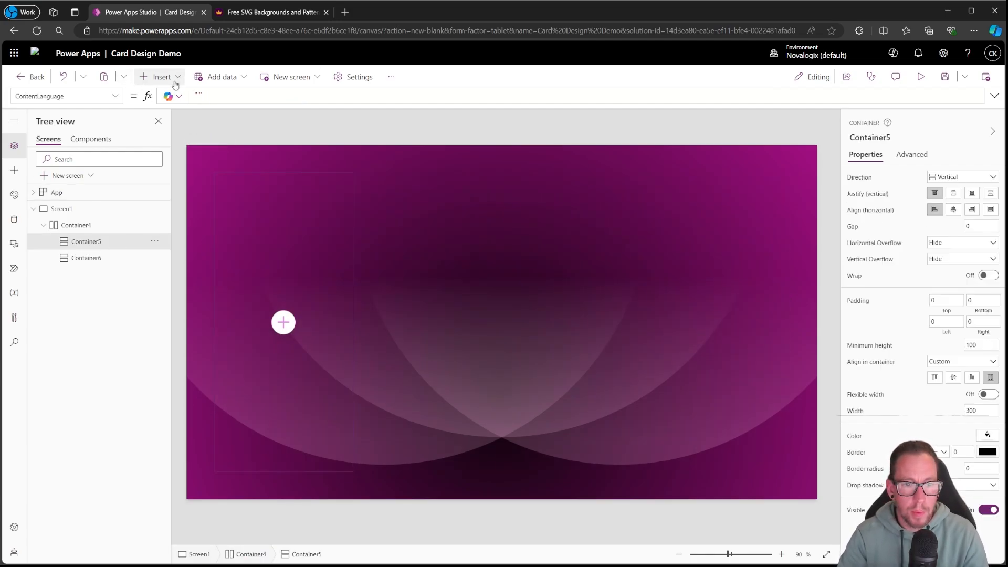
pyautogui.click(157, 76)
pyautogui.click(169, 308)
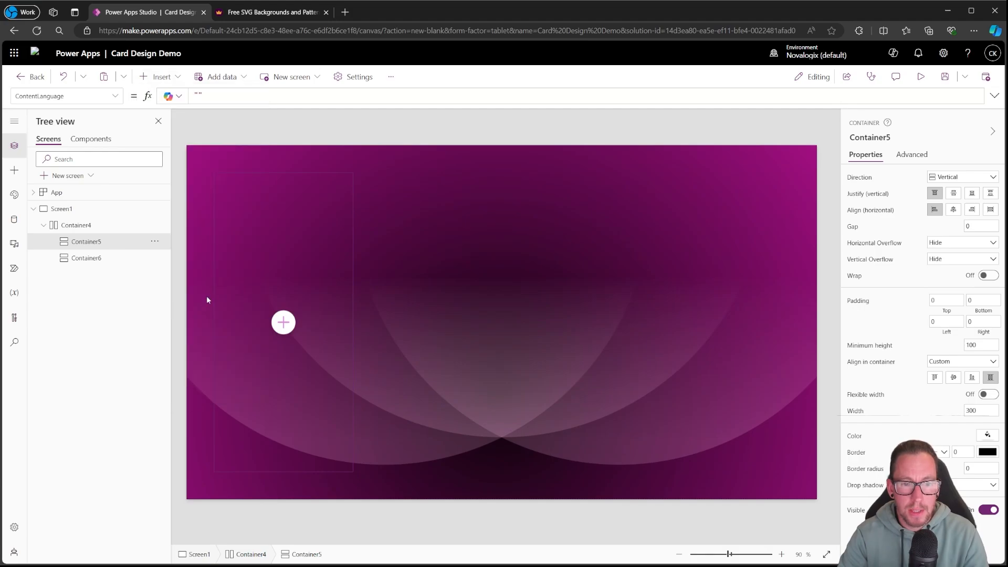
pyautogui.press('Delete')
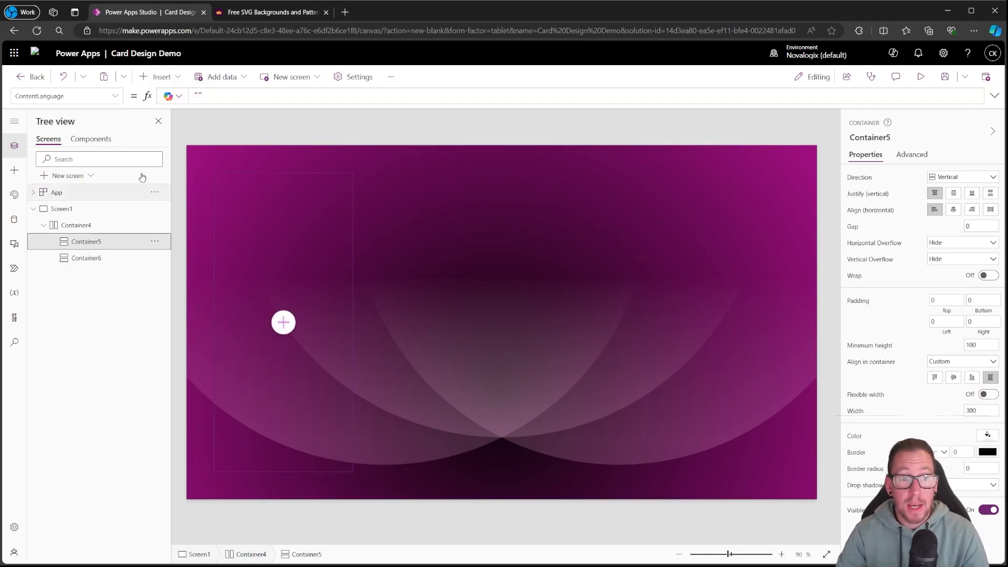
# Insert a text control in Container5 and stretch it horizontally within the container
pyautogui.click(157, 77)
pyautogui.click(181, 135)
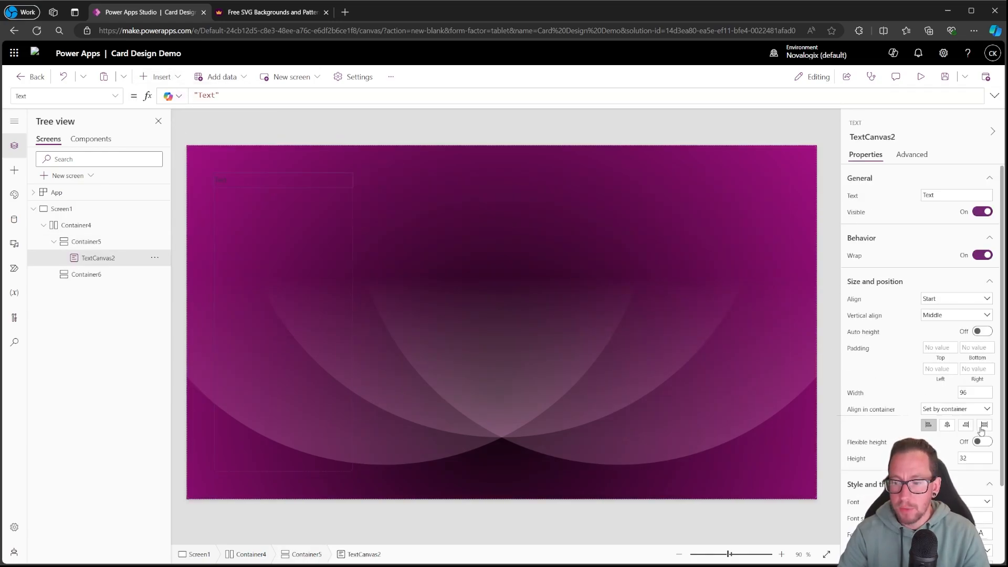
pyautogui.click(983, 425)
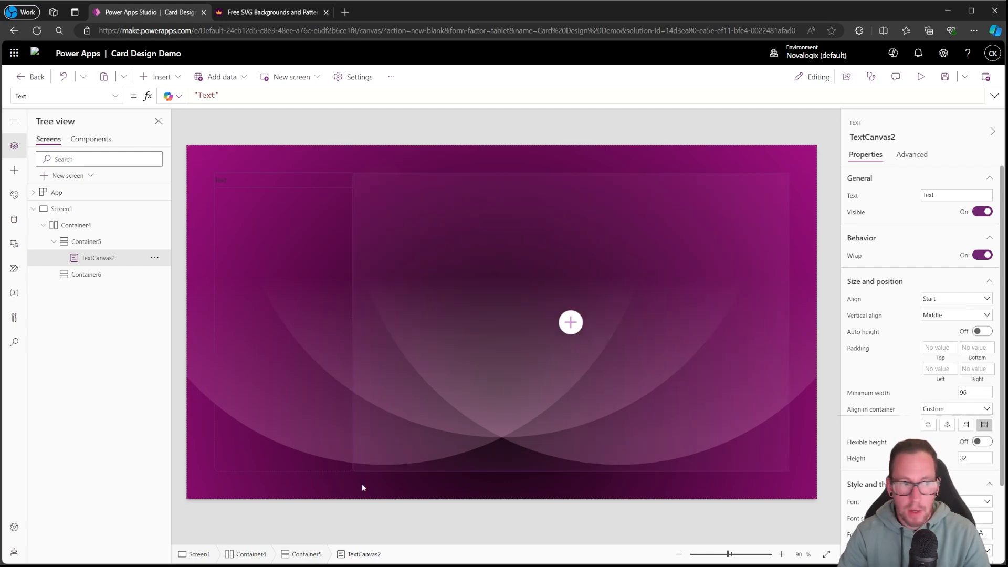
# Enlarge the font of the new text control in Container5 and set its font colour to white
pyautogui.scroll(-2, 965, 422)
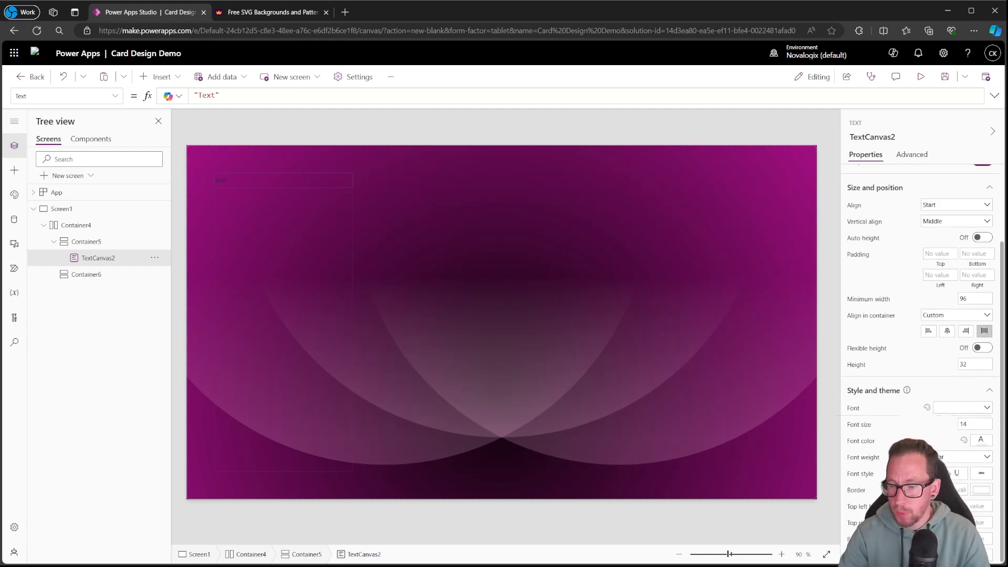
pyautogui.click(829, 331)
pyautogui.click(234, 182)
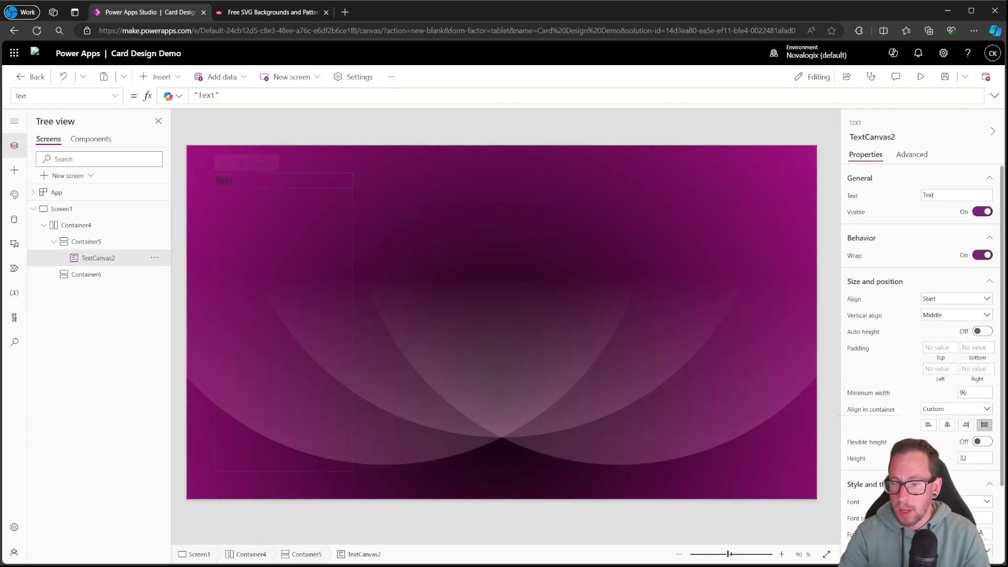
pyautogui.scroll(-2, 924, 404)
pyautogui.click(981, 439)
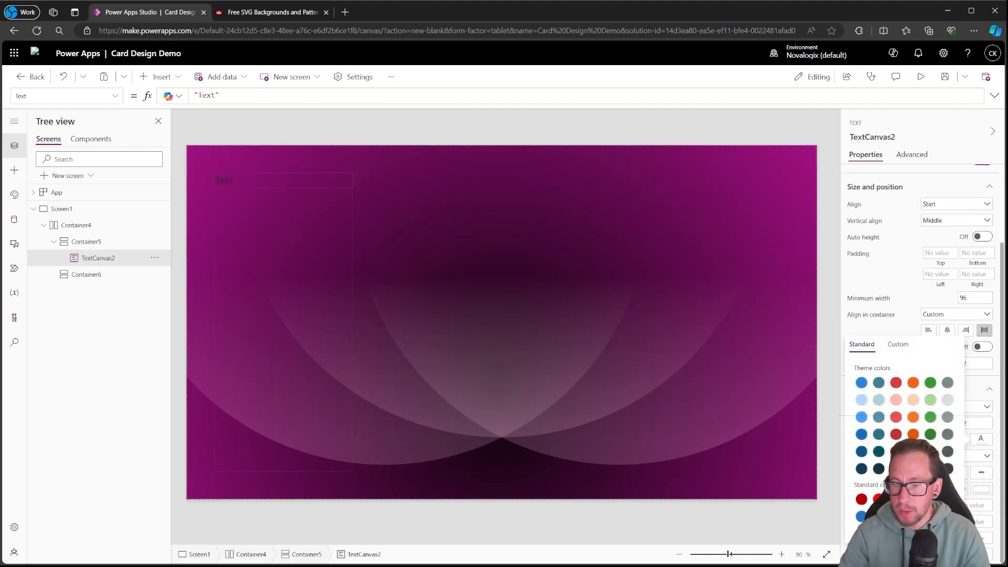
pyautogui.click(303, 150)
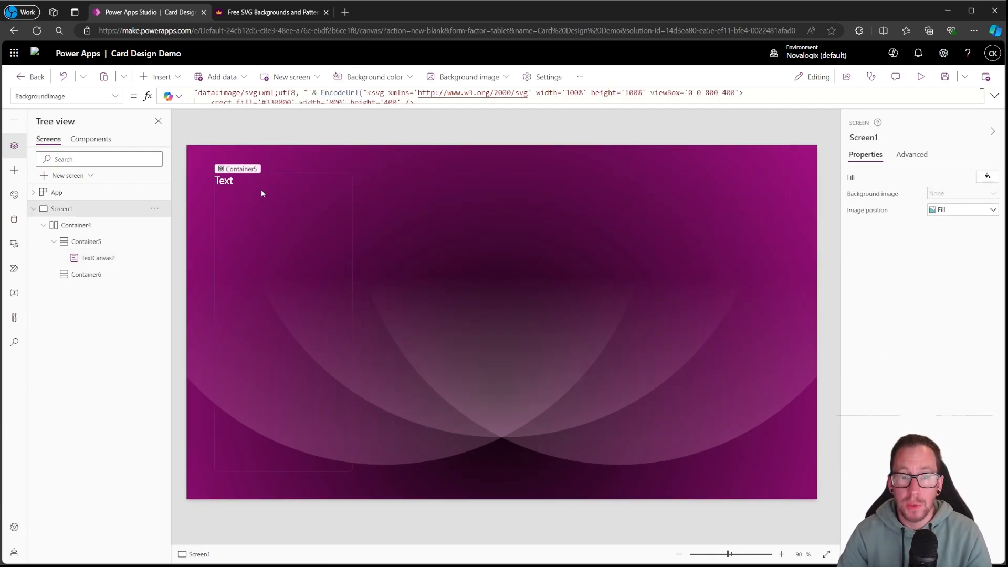
# Insert a vertical gallery below the text in Container5 and dismiss the data source selection
pyautogui.click(235, 210)
pyautogui.click(85, 258)
pyautogui.click(86, 244)
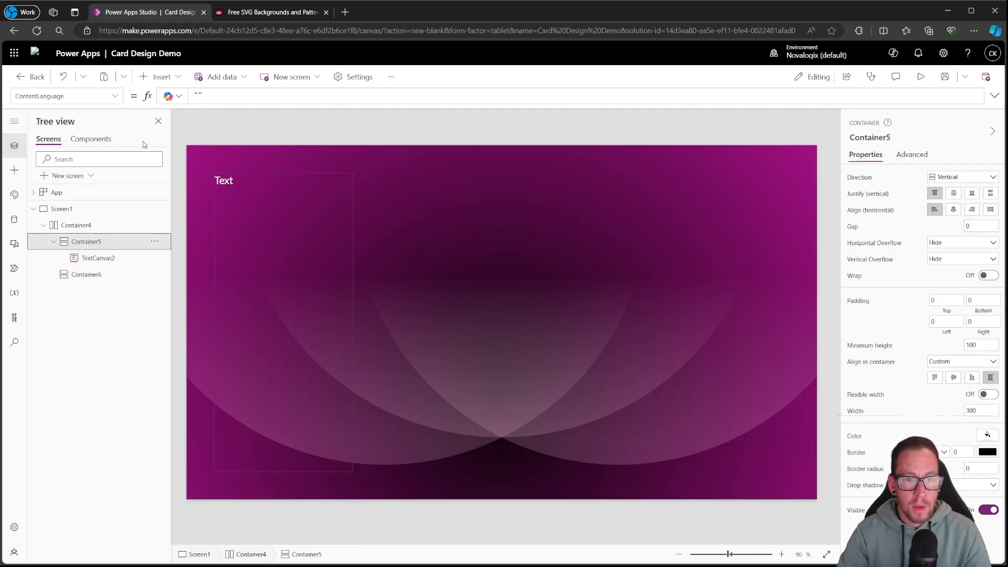
pyautogui.click(177, 79)
pyautogui.scroll(-3, 187, 220)
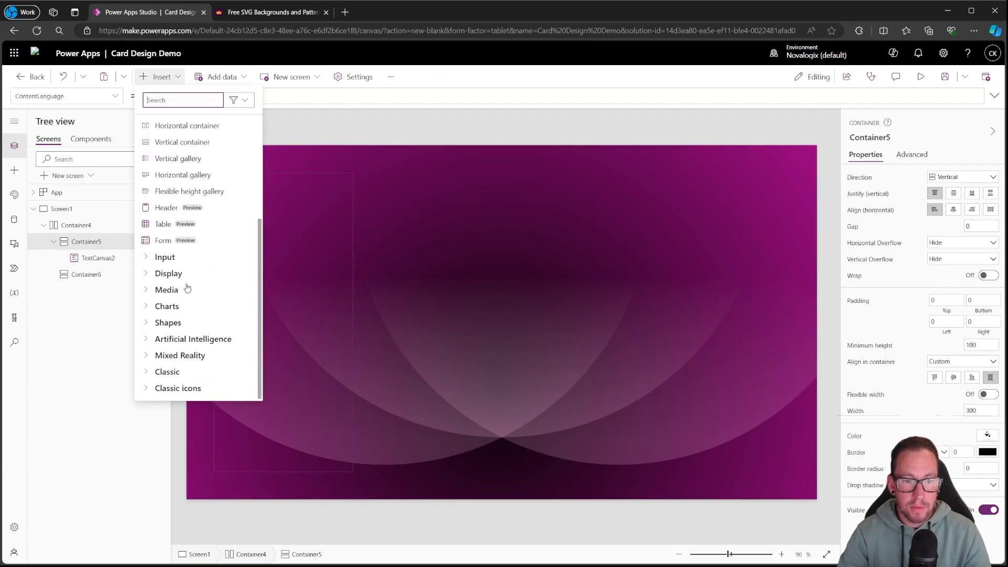
pyautogui.scroll(3, 190, 284)
pyautogui.scroll(-3, 190, 291)
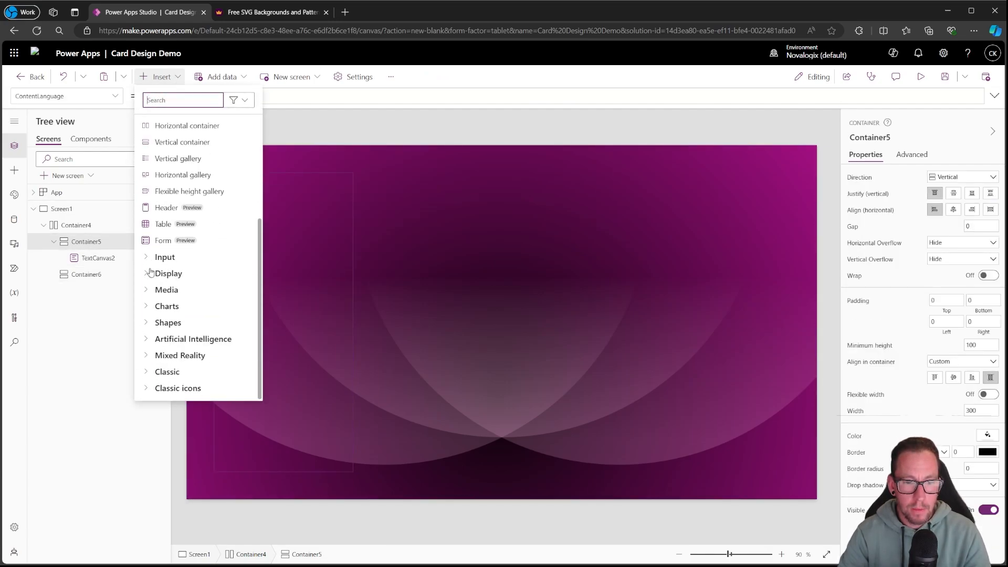
pyautogui.scroll(3, 173, 239)
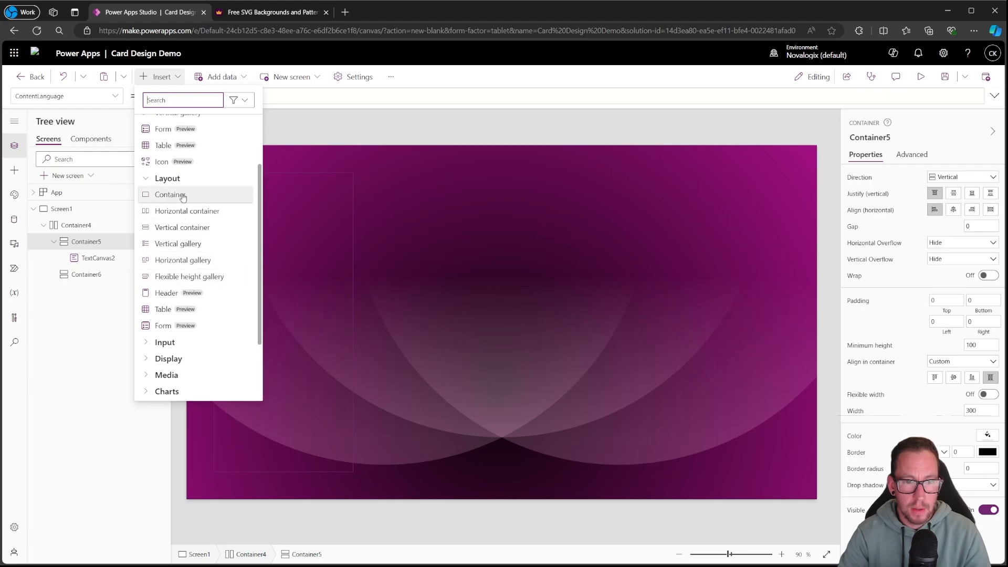
pyautogui.click(181, 243)
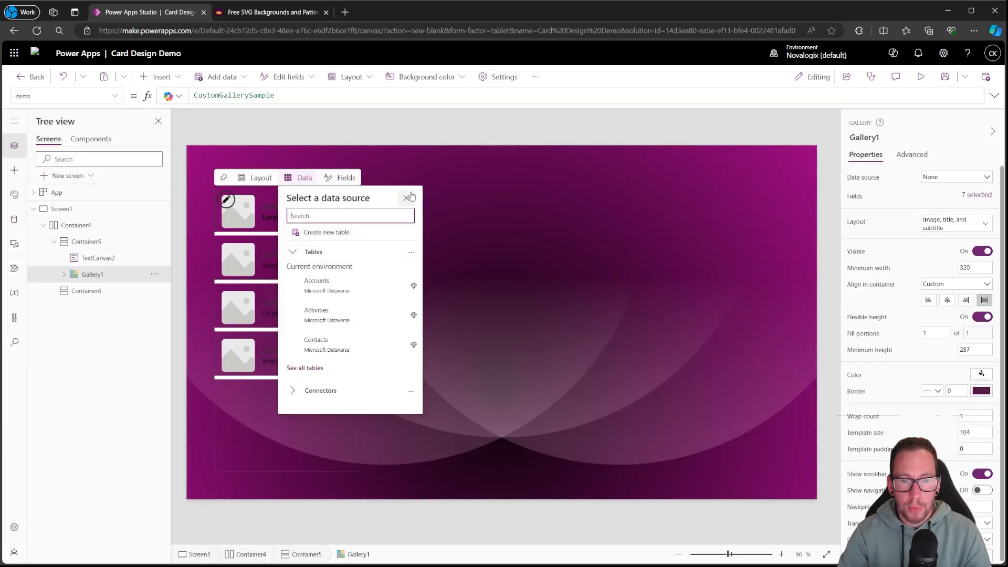
pyautogui.click(410, 196)
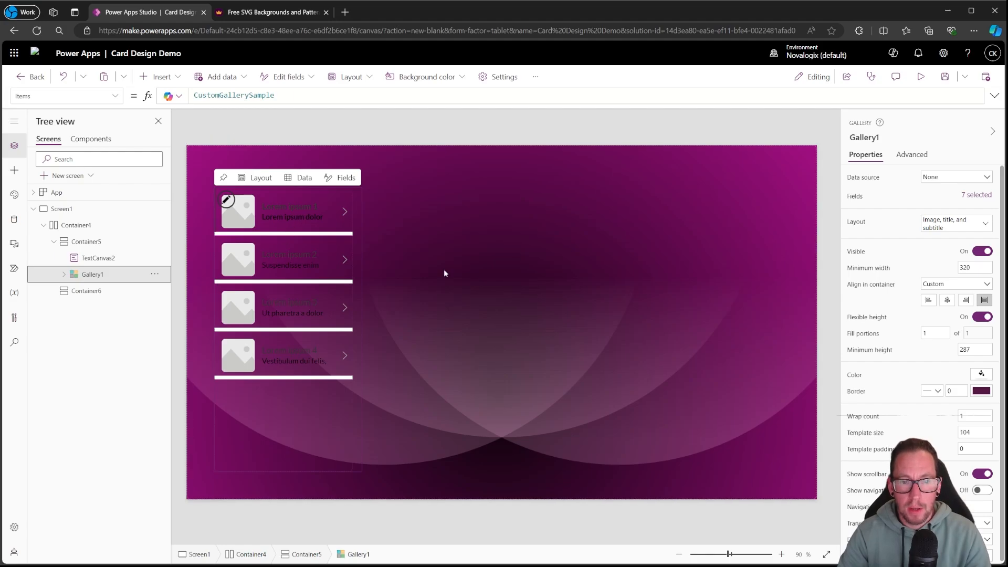
# Change the gallery's layout to Blank and stretch it horizontally within Container5
pyautogui.click(956, 223)
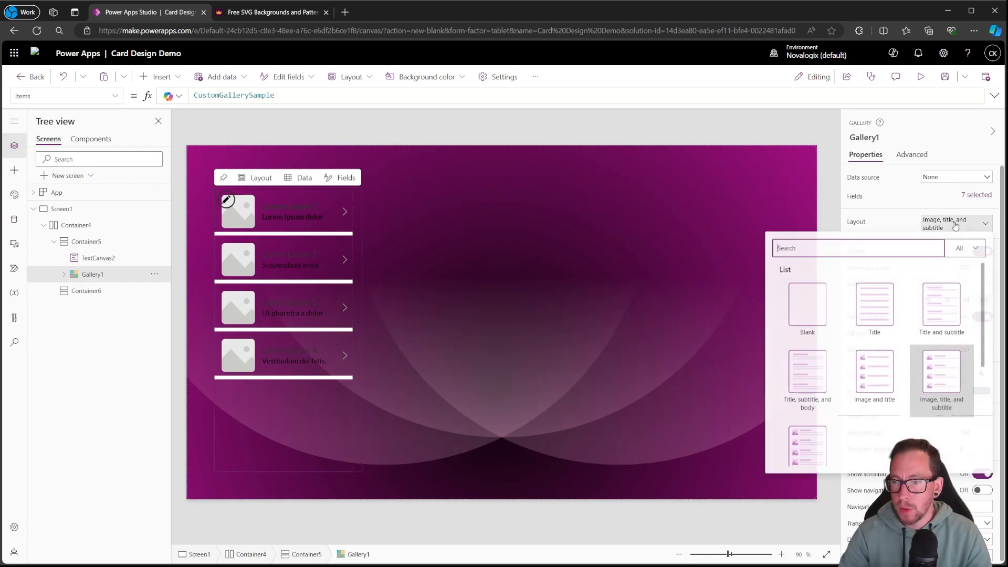
pyautogui.click(828, 308)
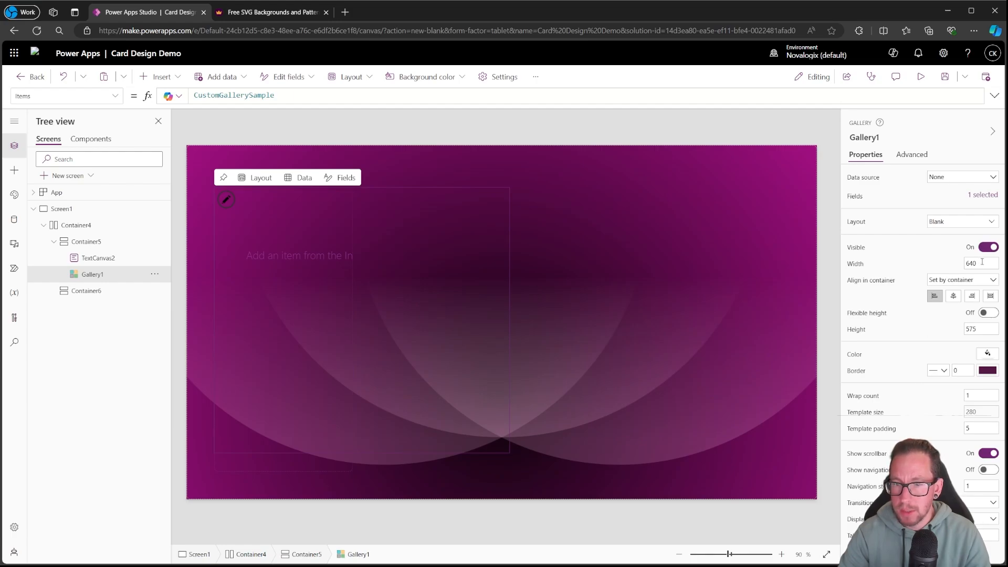
pyautogui.click(95, 258)
pyautogui.click(90, 275)
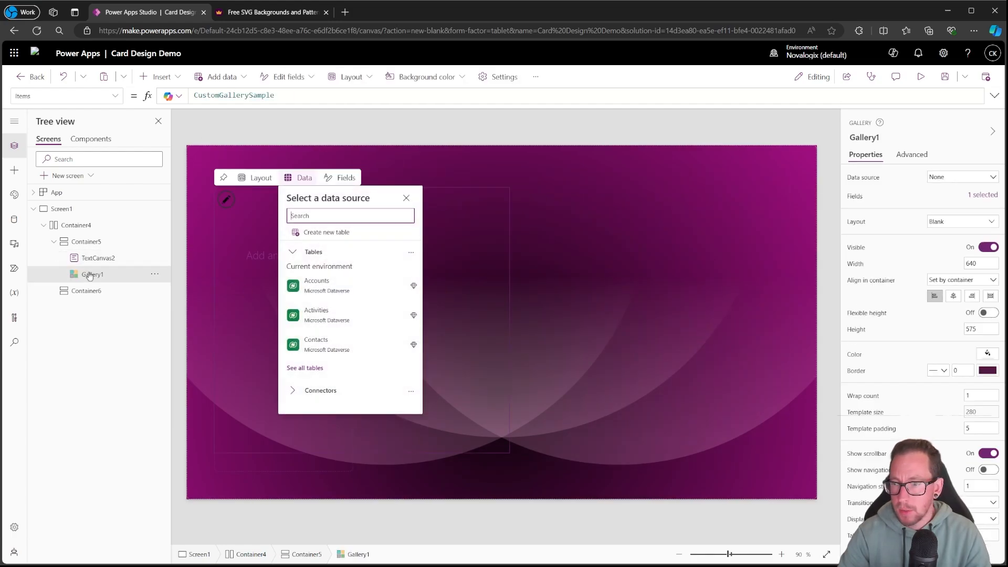
pyautogui.click(990, 297)
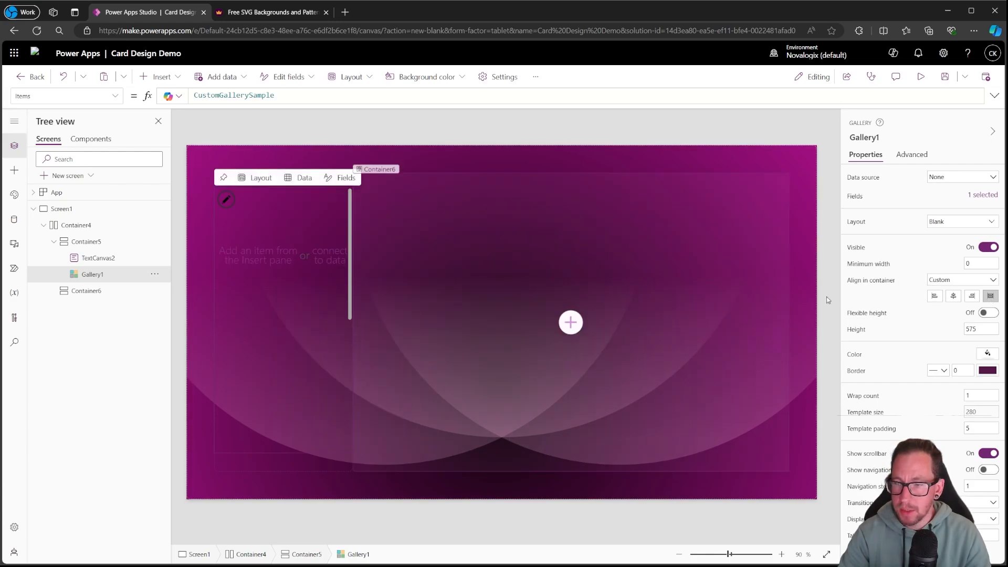
# Try centre alignment on the gallery in Container5, restore the stretch alignment, and set its minimum width to 500
pyautogui.click(954, 296)
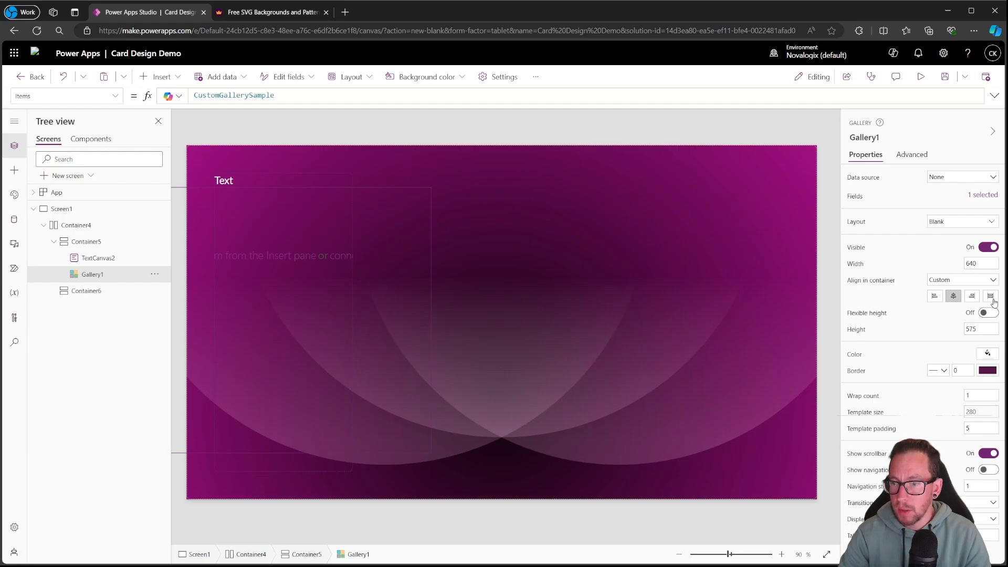
pyautogui.click(991, 298)
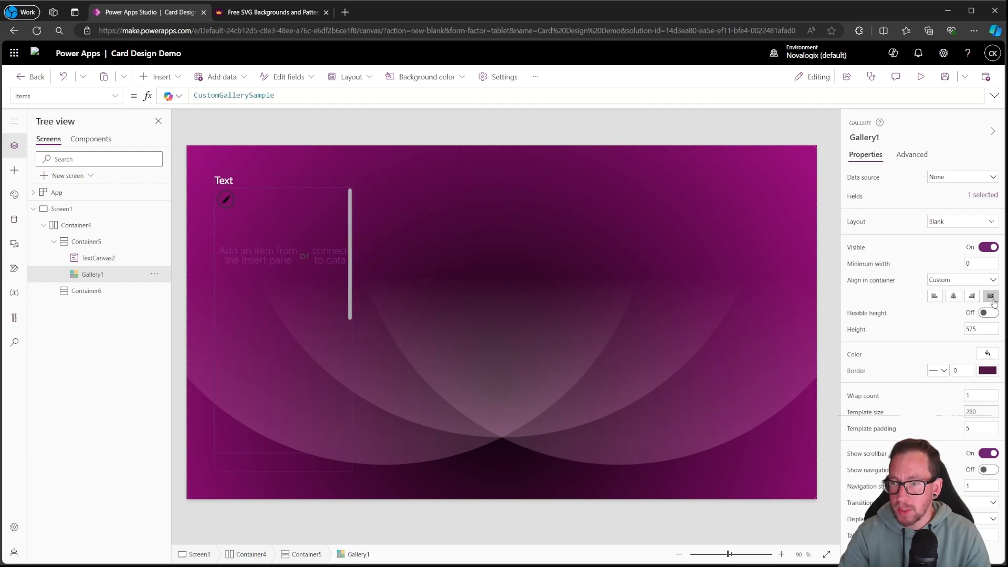
pyautogui.click(976, 262)
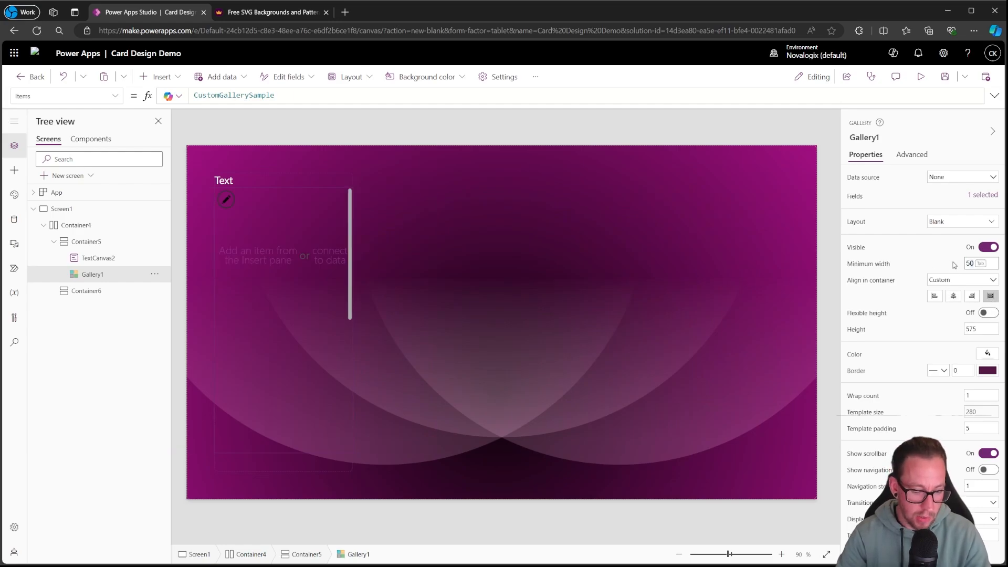
pyautogui.write('50')
pyautogui.click(830, 223)
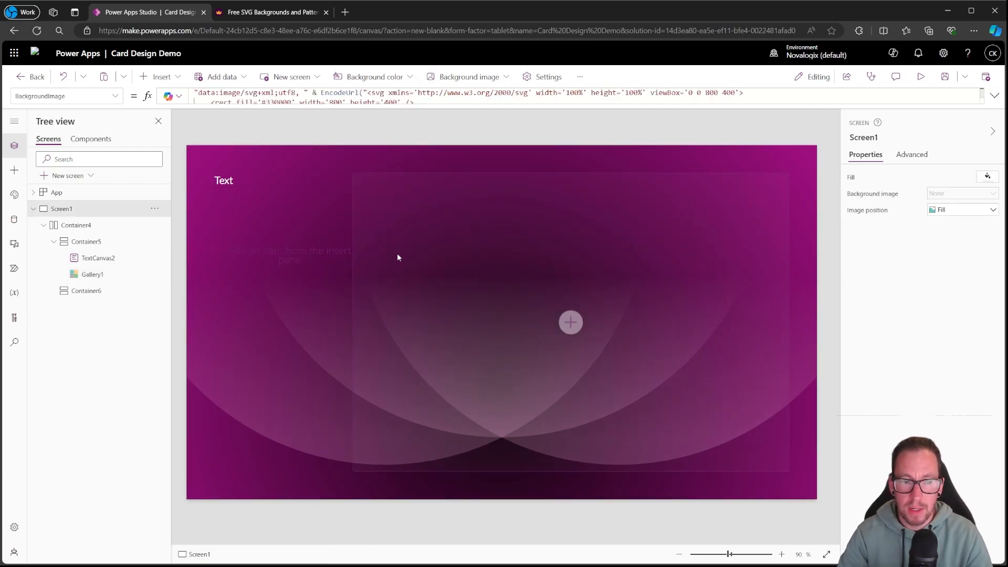
# Reset the gallery's minimum width to 0
pyautogui.click(99, 274)
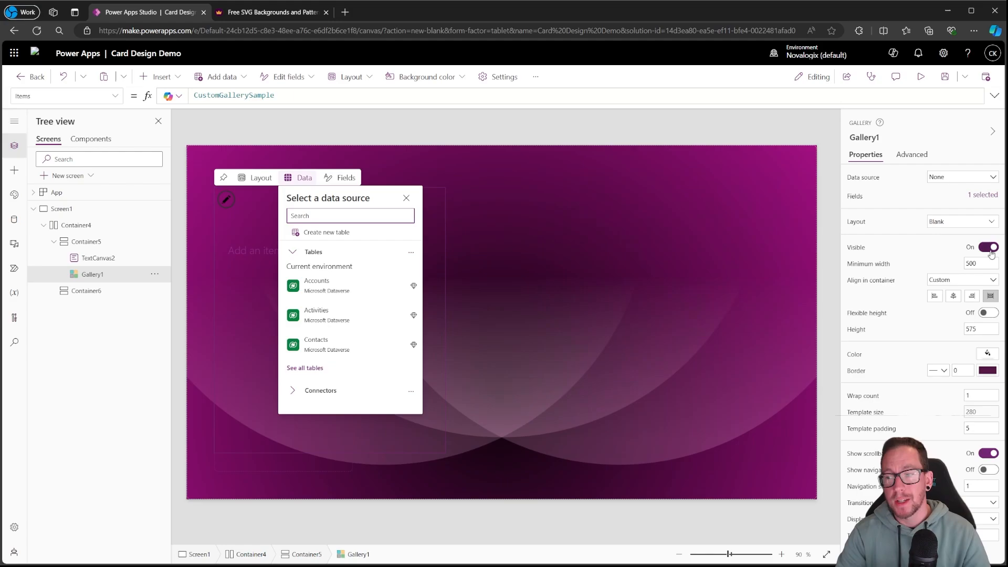
pyautogui.click(975, 263)
pyautogui.write('10')
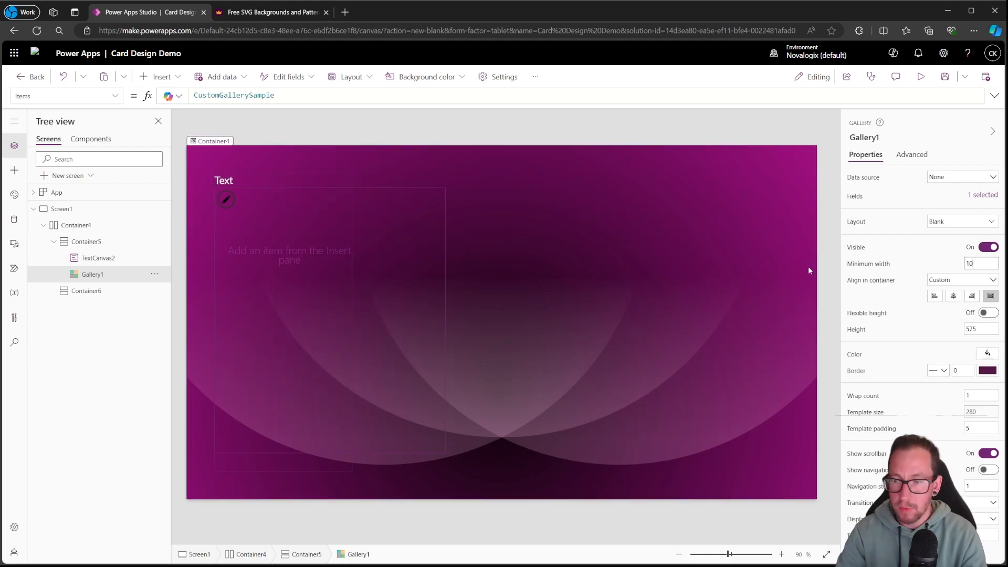
pyautogui.moveTo(977, 264); pyautogui.dragTo(923, 260)
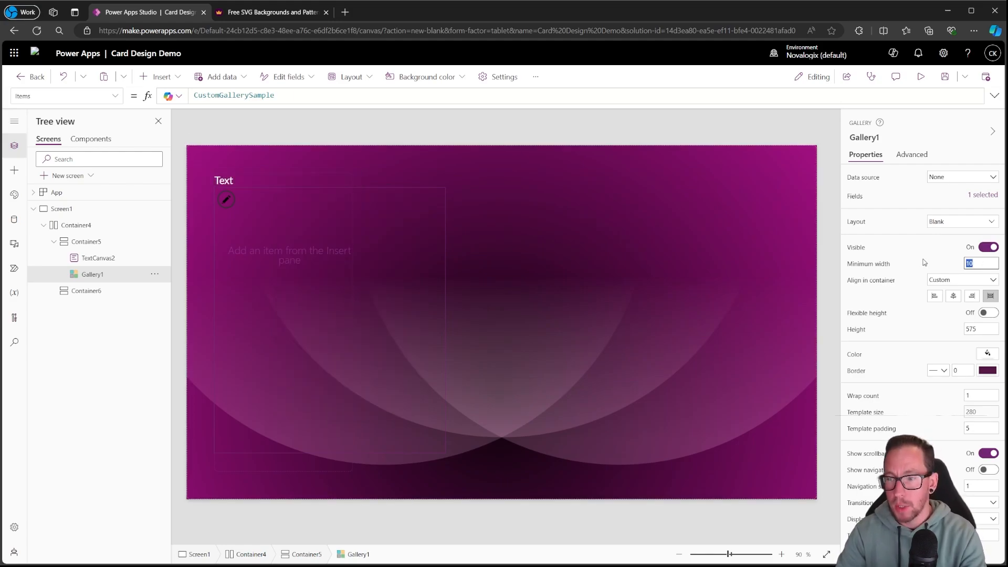
pyautogui.click(825, 144)
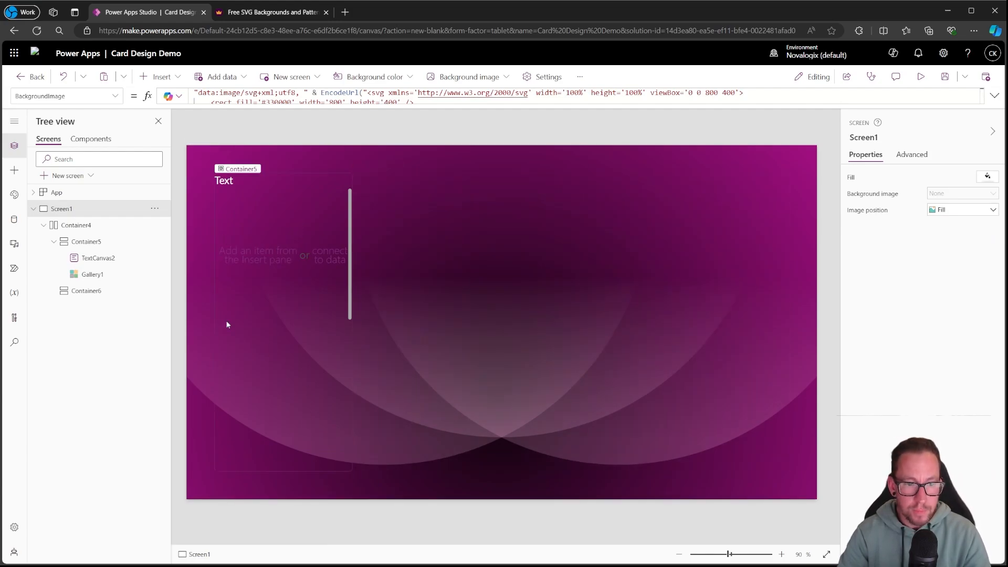
# Set the gallery's Items to the col_WorkClothingItems collection, copying its name from the App's OnStart formula
pyautogui.click(92, 274)
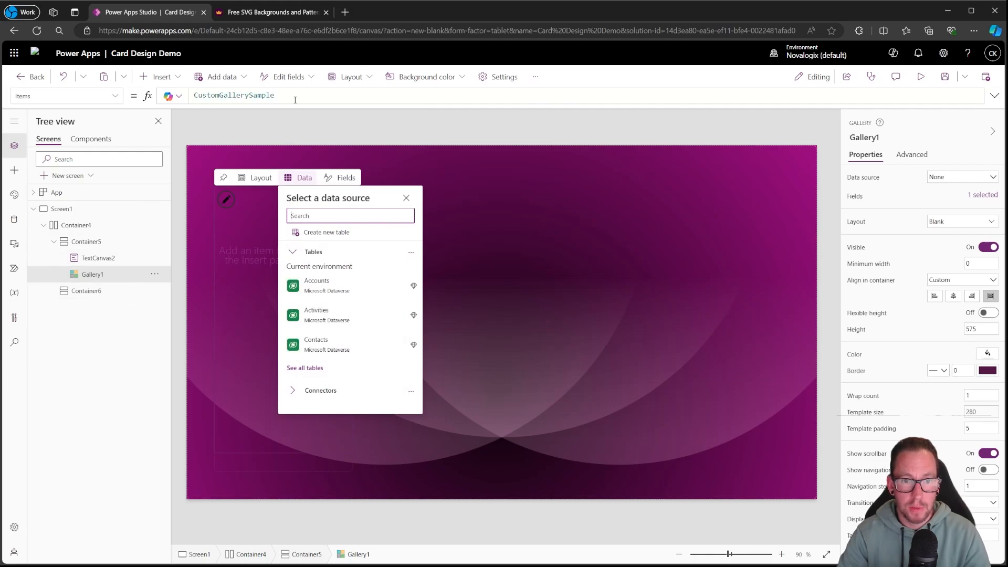
pyautogui.doubleClick(234, 95)
pyautogui.write('col_')
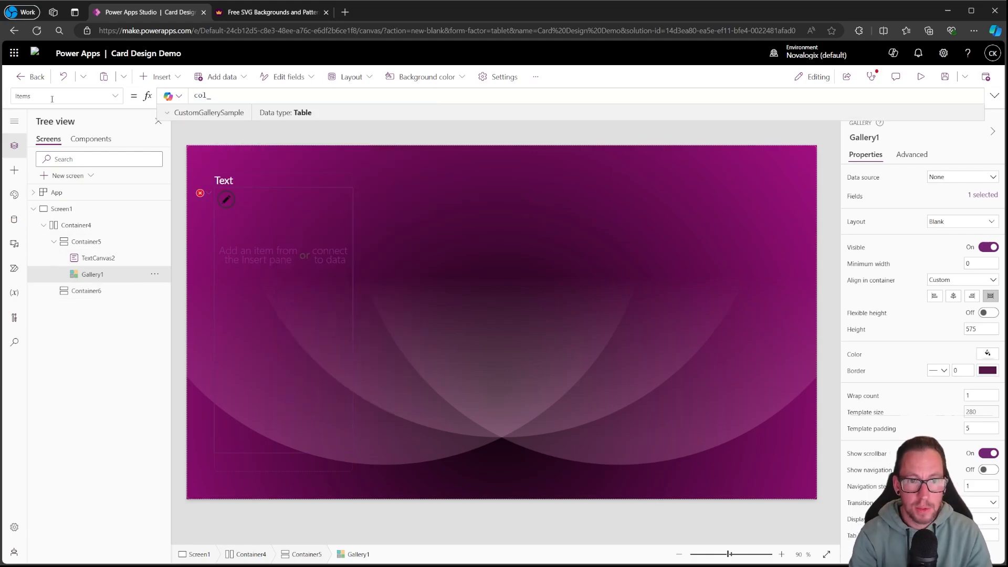
pyautogui.click(54, 192)
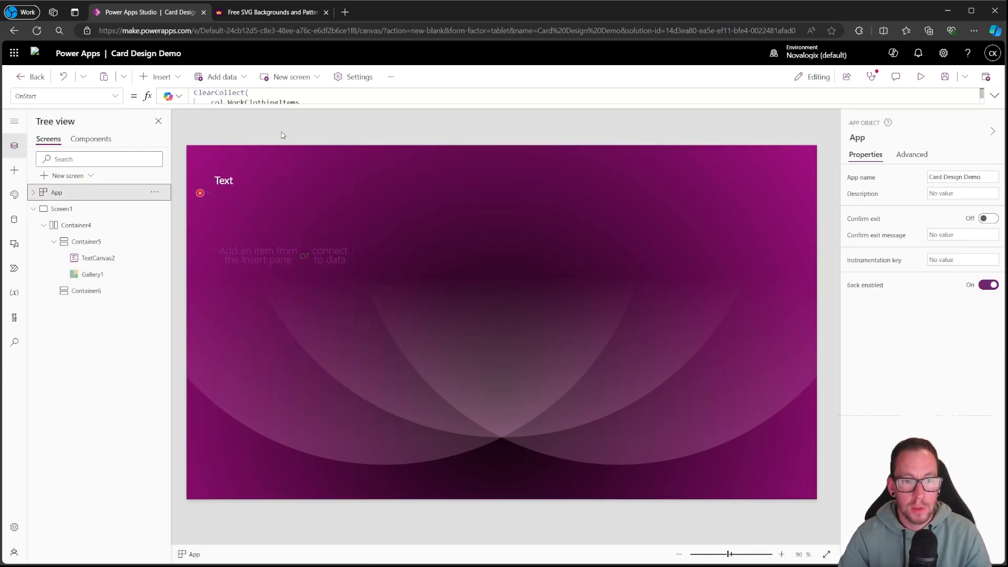
pyautogui.click(994, 96)
pyautogui.doubleClick(274, 103)
pyautogui.hotkey('ctrl', 'c')
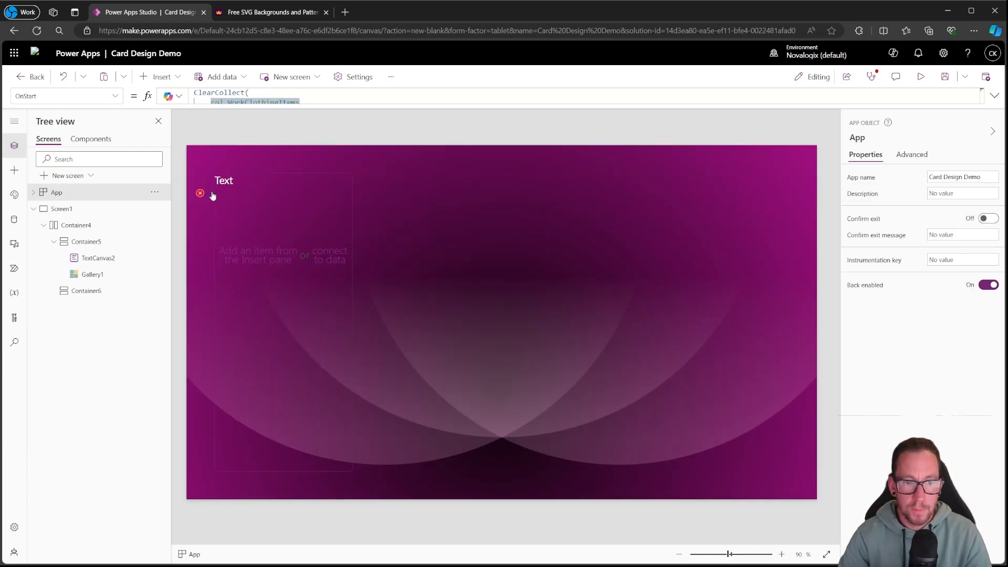
pyautogui.click(210, 194)
pyautogui.click(241, 207)
pyautogui.hotkey('ctrl', 'v')
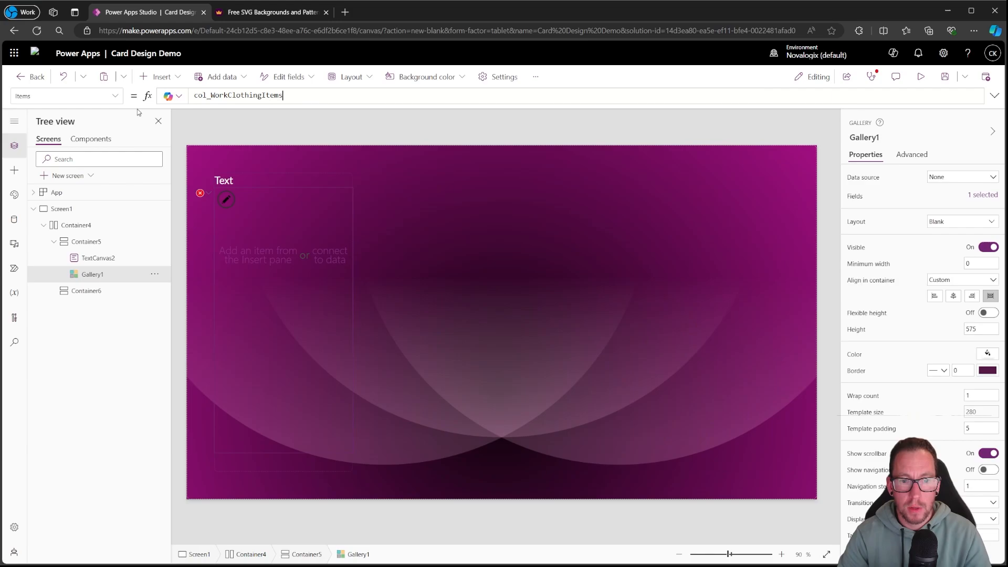
pyautogui.click(347, 225)
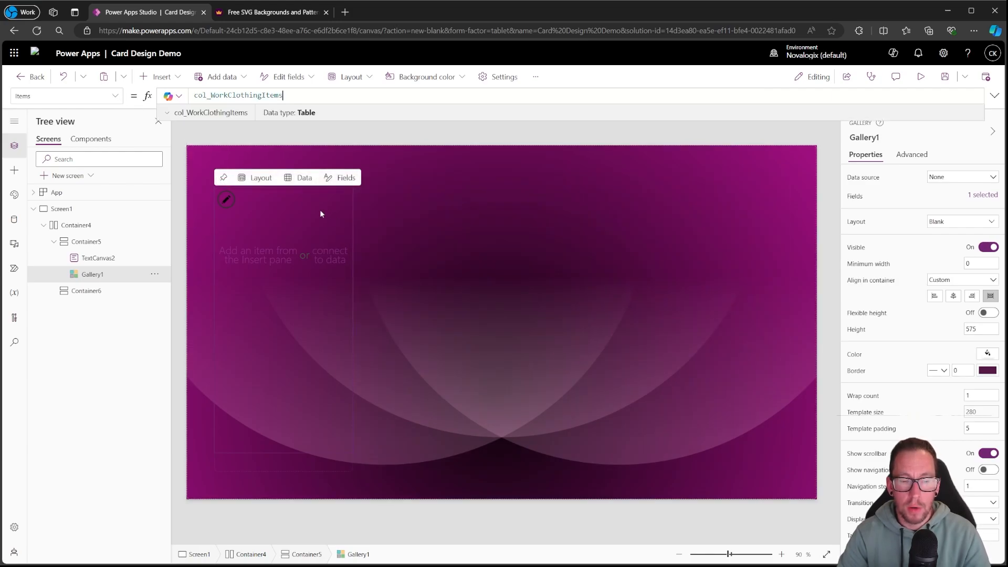
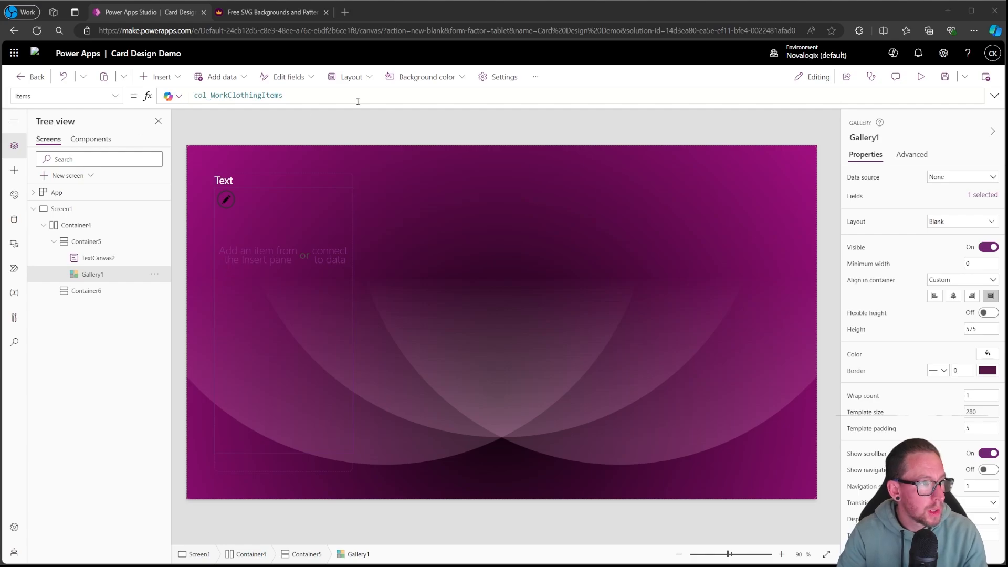
# Extend the gallery's Items formula to Distinct(col_WorkClothingItems, Category)
pyautogui.click(199, 95)
pyautogui.press('Left')
pyautogui.write('D')
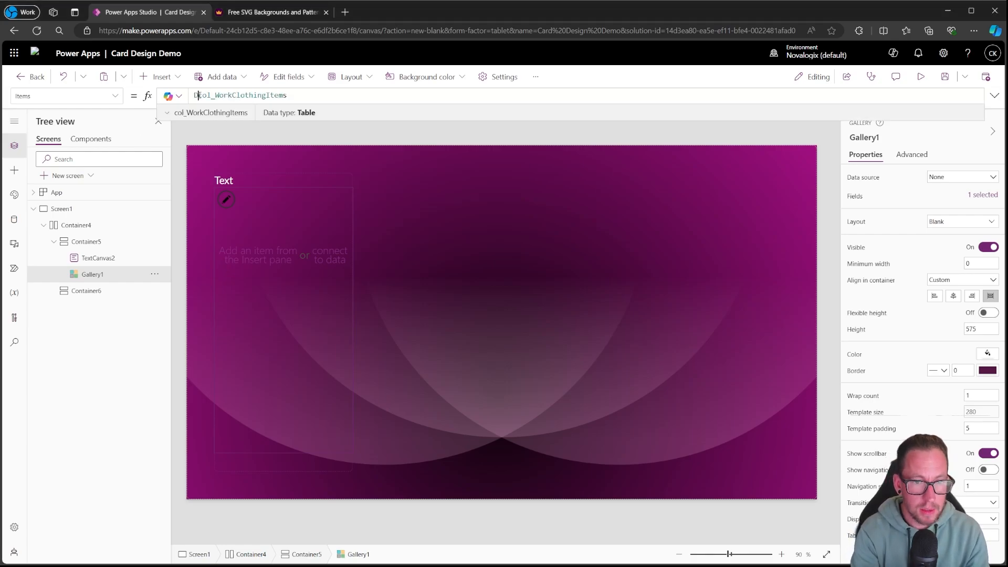
pyautogui.write('istin')
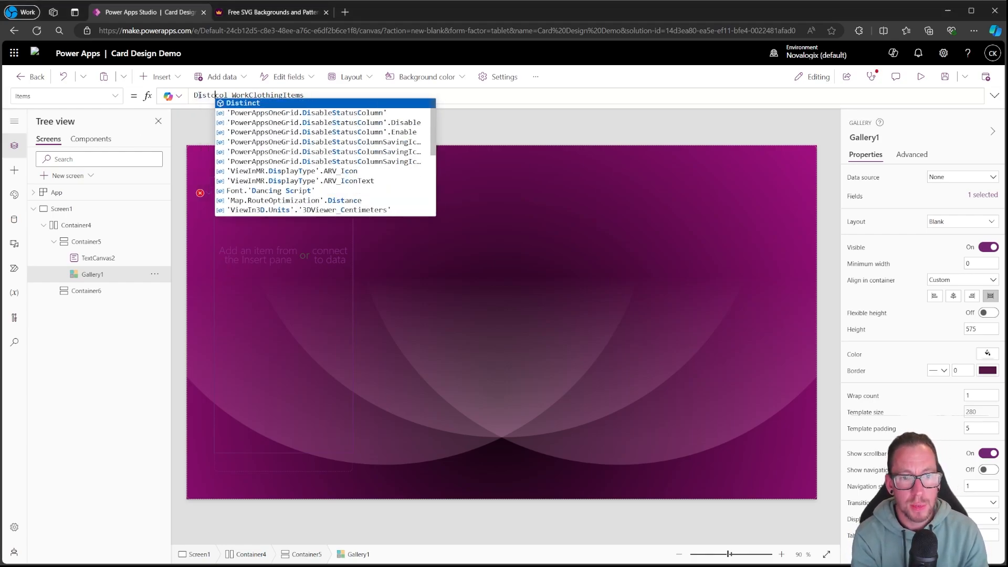
pyautogui.write('ct(')
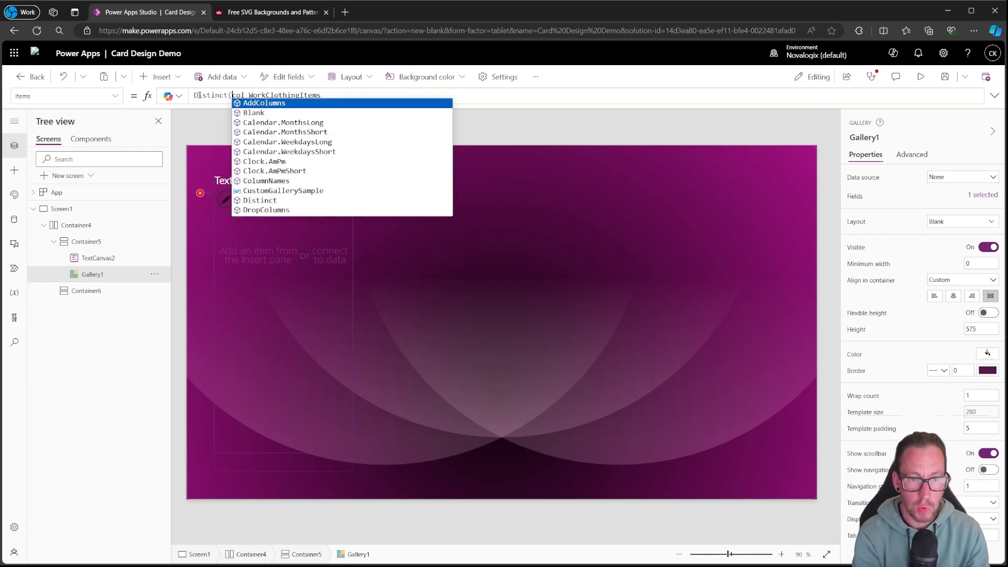
pyautogui.press('End')
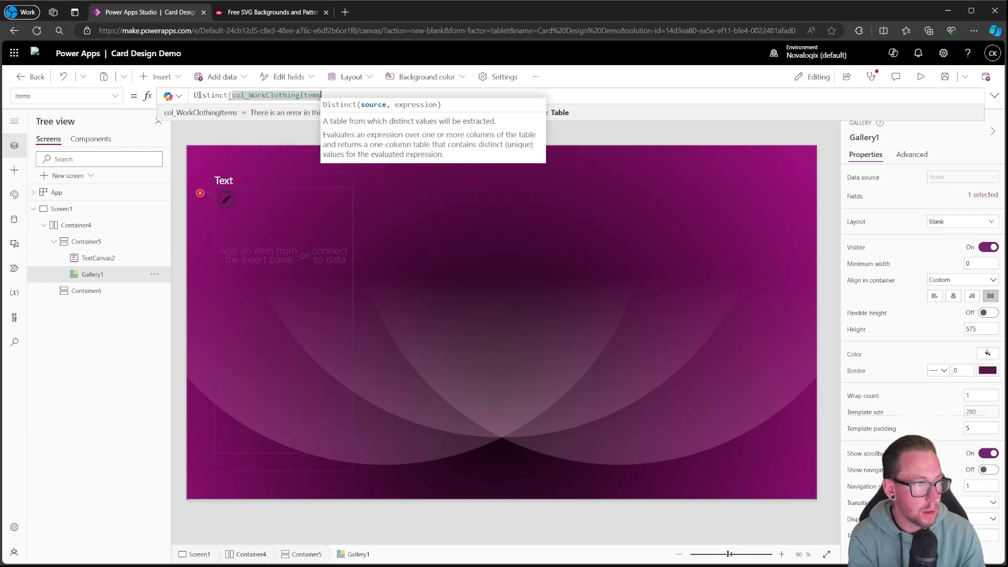
pyautogui.write(', Cat')
pyautogui.press('Tab')
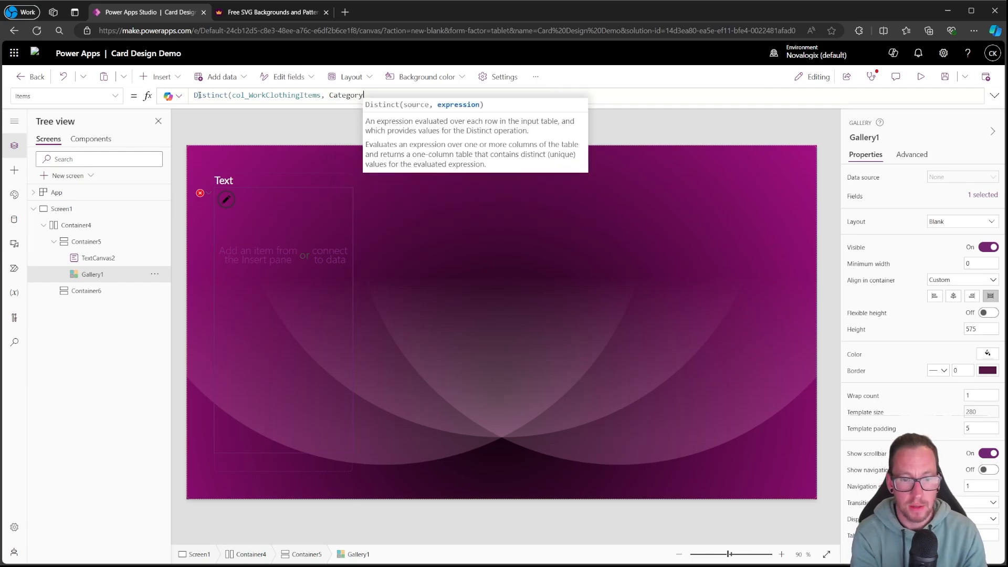
pyautogui.write(')')
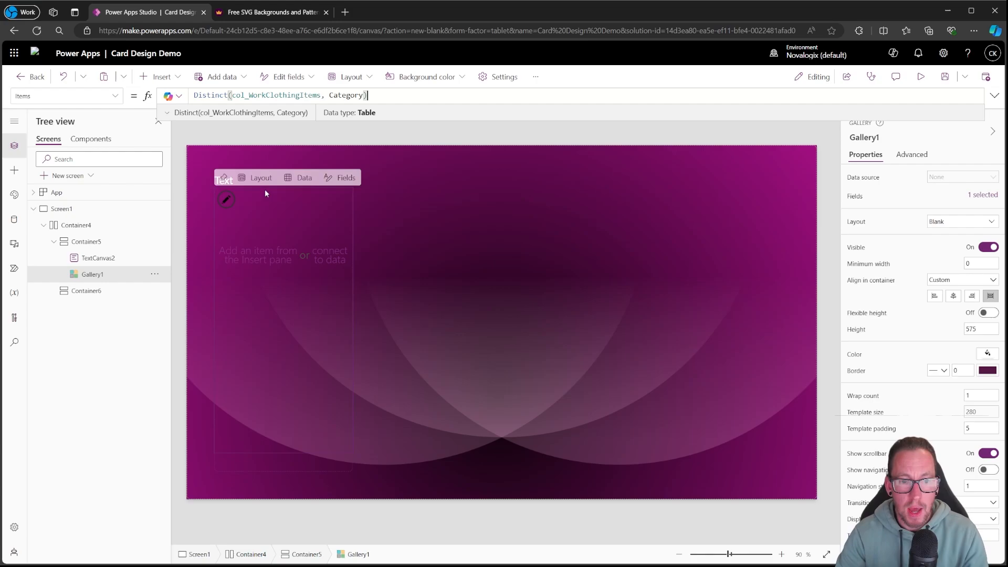
# Insert a text control into the gallery's template and move it to the template's upper-left corner at X 0, Y 0
pyautogui.click(228, 199)
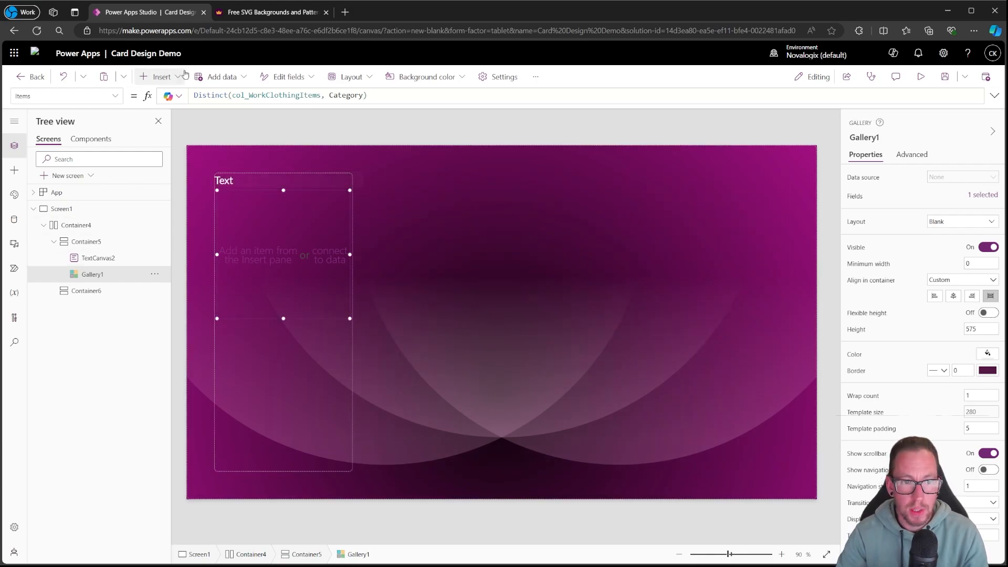
pyautogui.click(158, 76)
pyautogui.click(163, 138)
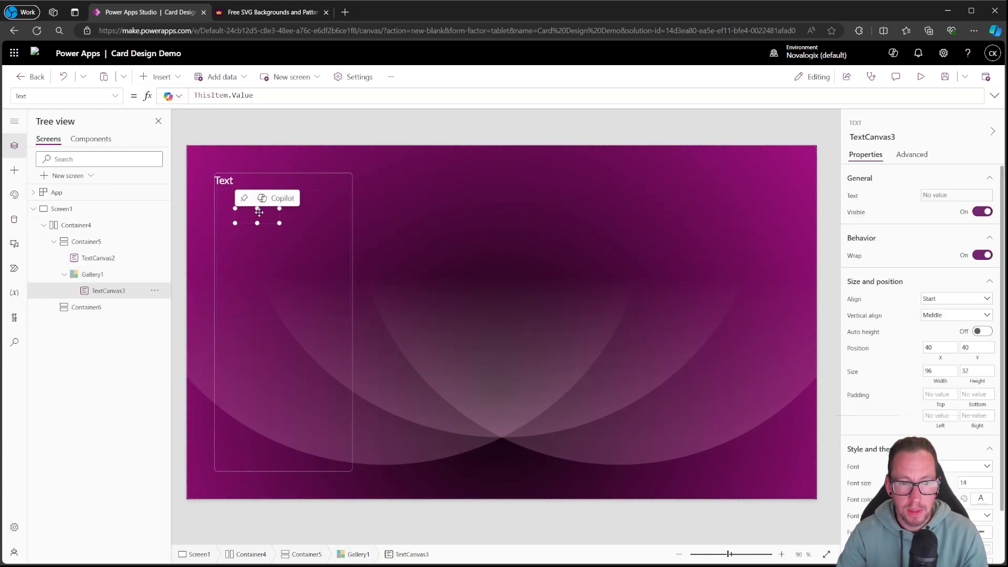
pyautogui.moveTo(257, 213); pyautogui.dragTo(220, 185)
# Set the font colour of the gallery's text control to white and check its ThisItem.Value formula
pyautogui.scroll(-2, 980, 431)
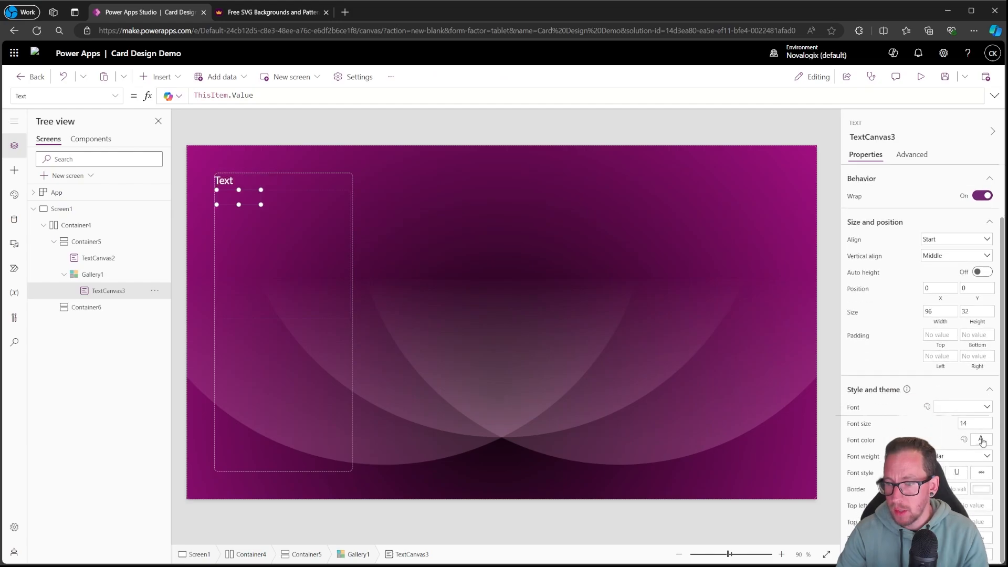
pyautogui.click(981, 440)
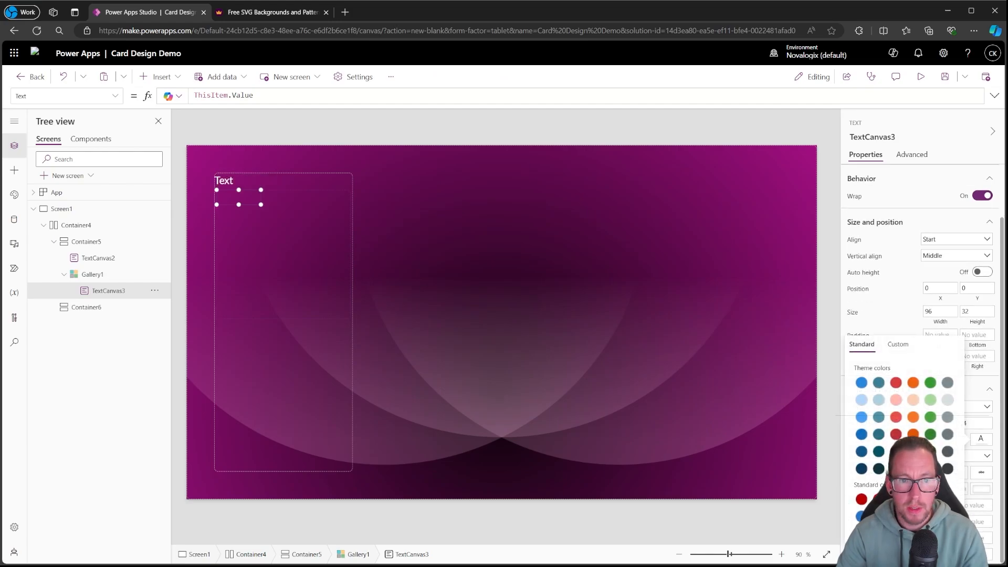
pyautogui.doubleClick(238, 96)
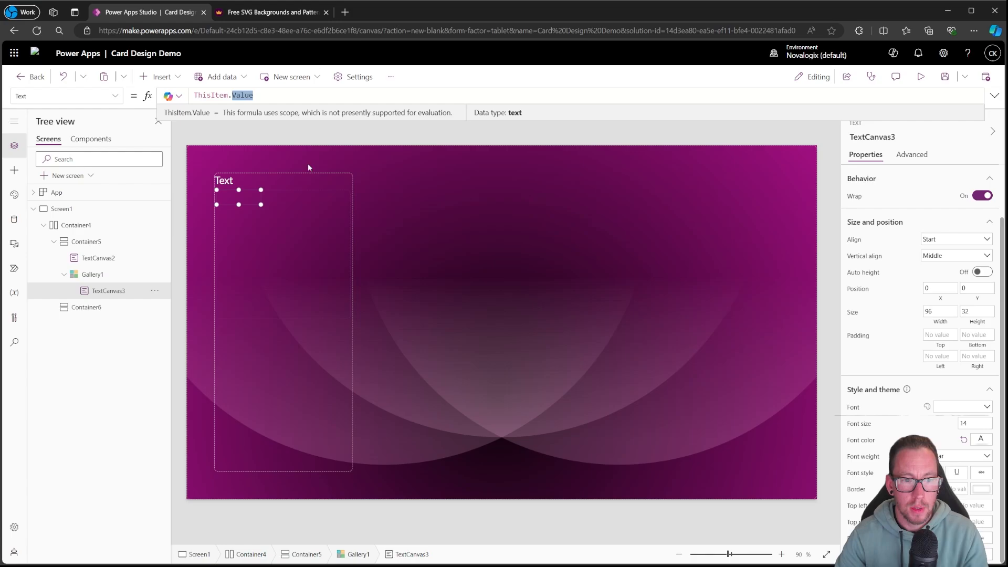
# Run the App's OnStart to load the work clothing collection
pyautogui.click(150, 194)
pyautogui.click(154, 193)
pyautogui.click(197, 243)
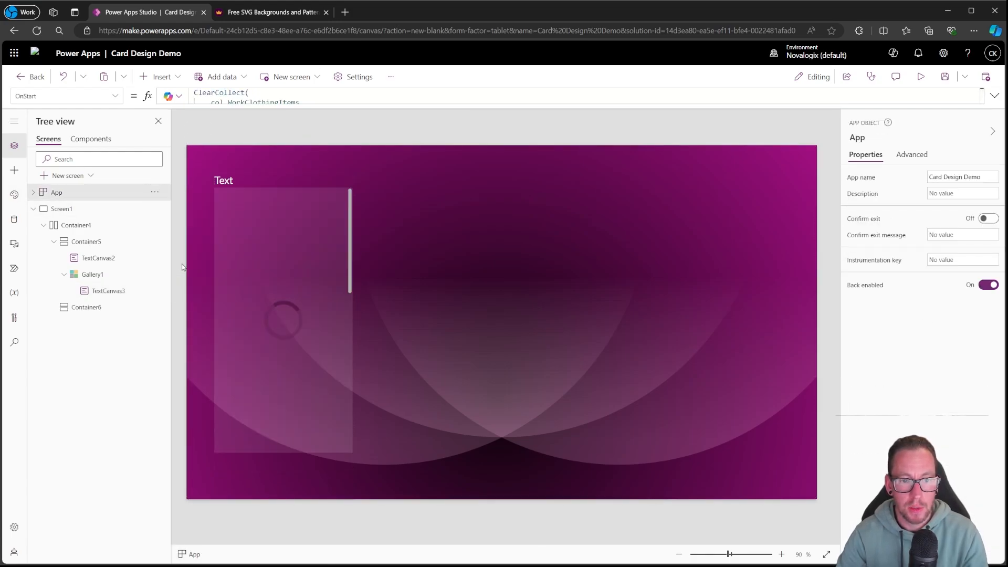
# Replace the category gallery's template size formula with 40
pyautogui.click(229, 230)
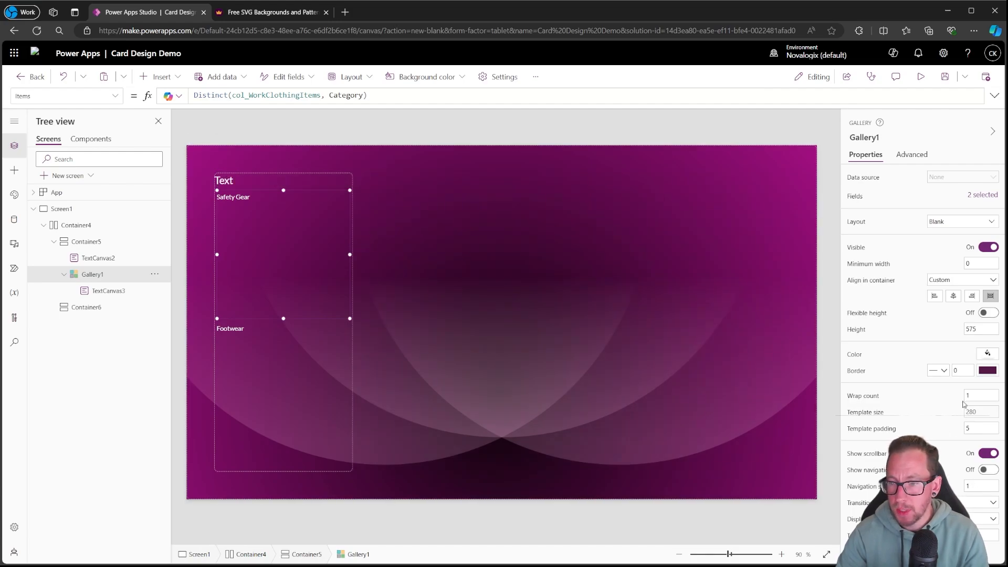
pyautogui.click(981, 412)
pyautogui.moveTo(575, 95); pyautogui.dragTo(100, 73)
pyautogui.write('40')
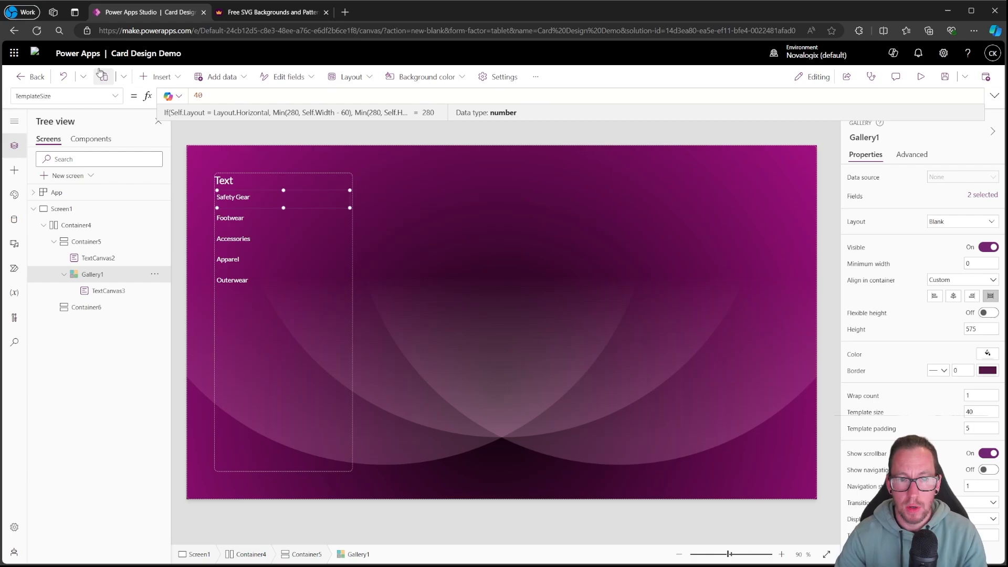
pyautogui.click(817, 190)
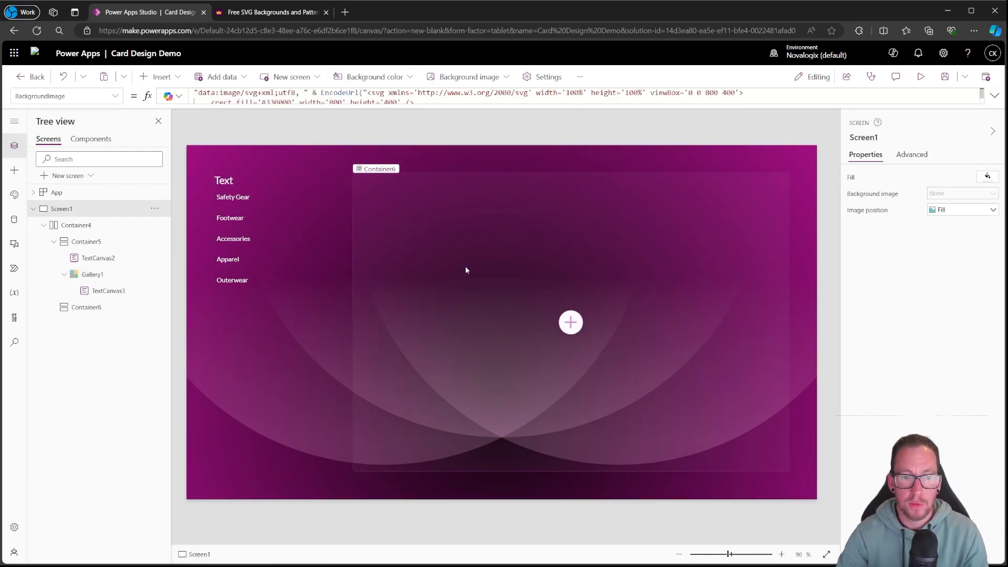
# Insert a horizontal container below the category gallery in Container5
pyautogui.click(238, 199)
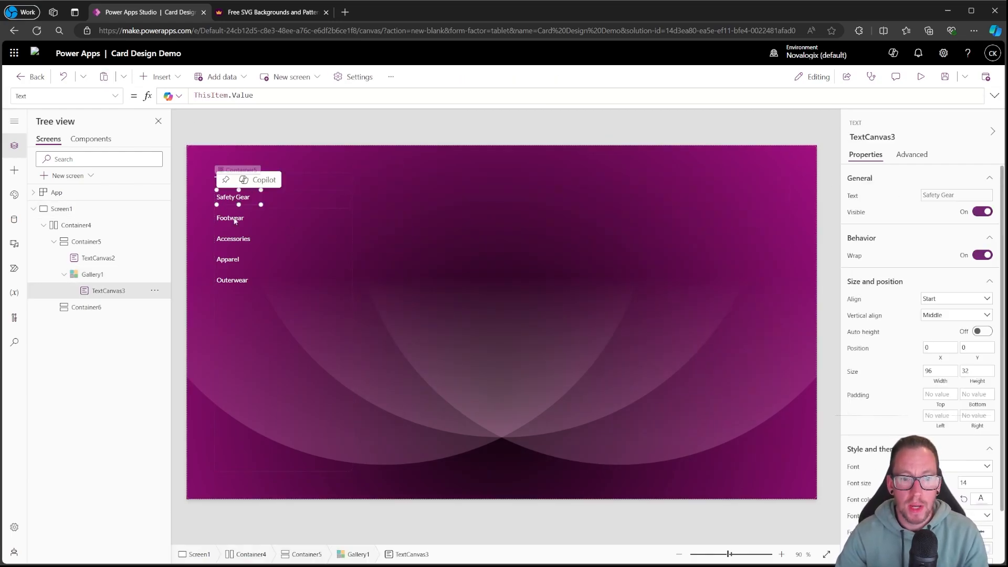
pyautogui.click(237, 242)
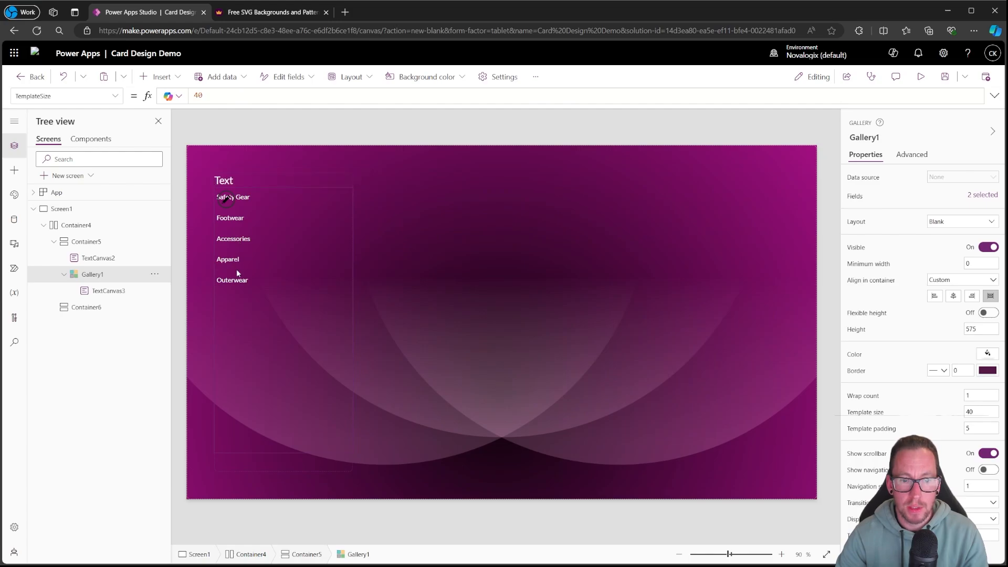
pyautogui.click(226, 199)
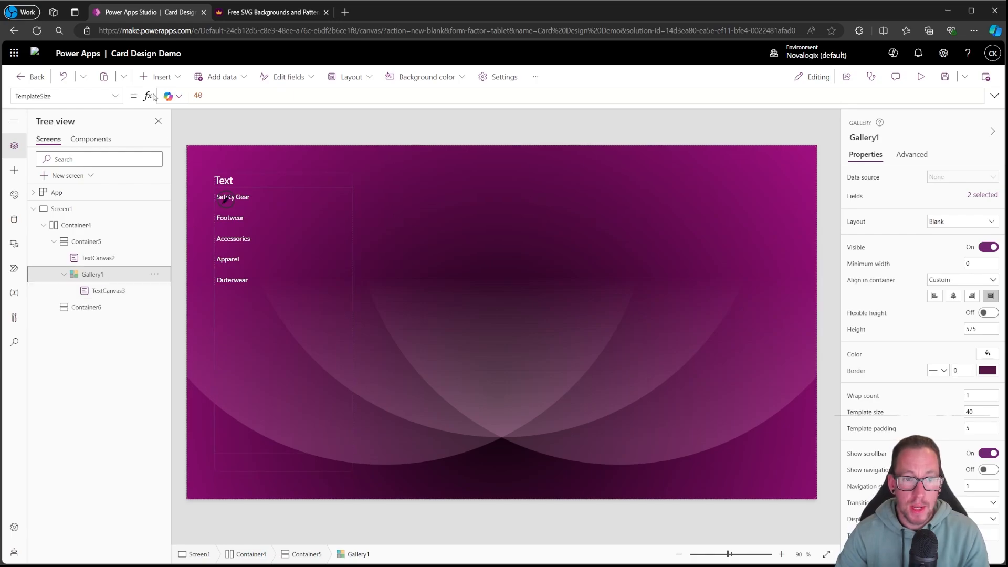
pyautogui.click(178, 79)
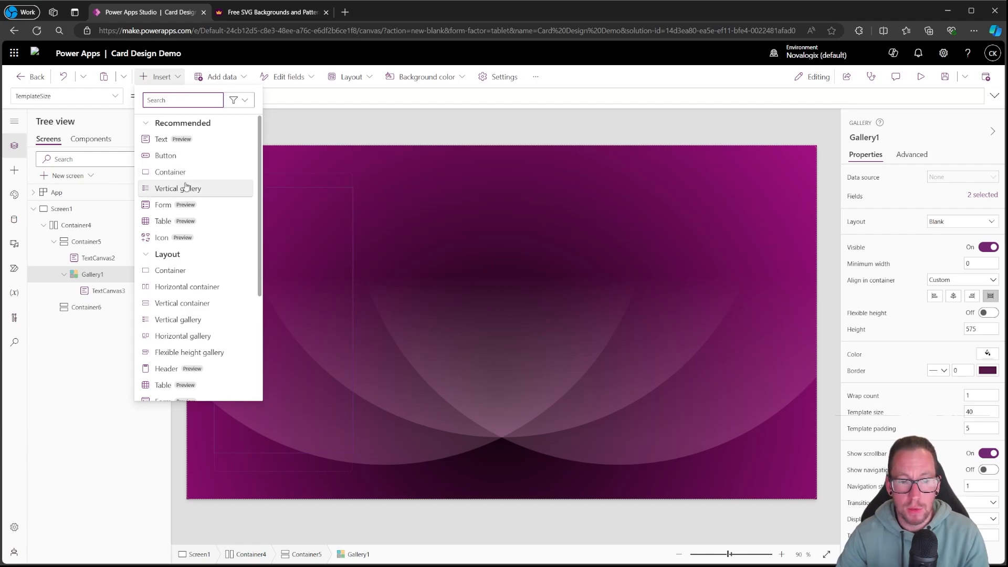
pyautogui.click(166, 288)
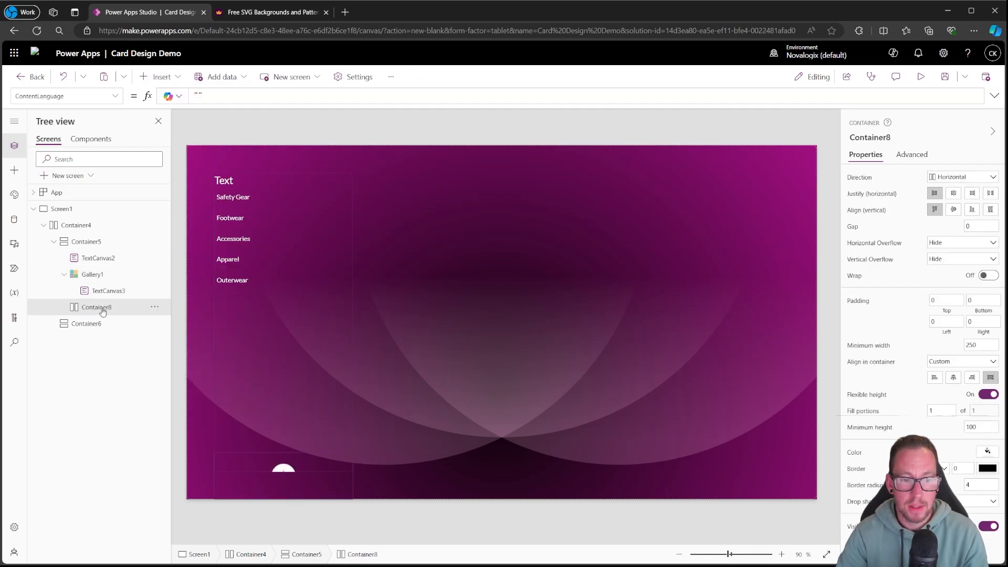
# Move the new horizontal container Container8 out of Container5 and into the category gallery Gallery1
pyautogui.click(102, 311)
pyautogui.press('Delete')
pyautogui.click(92, 274)
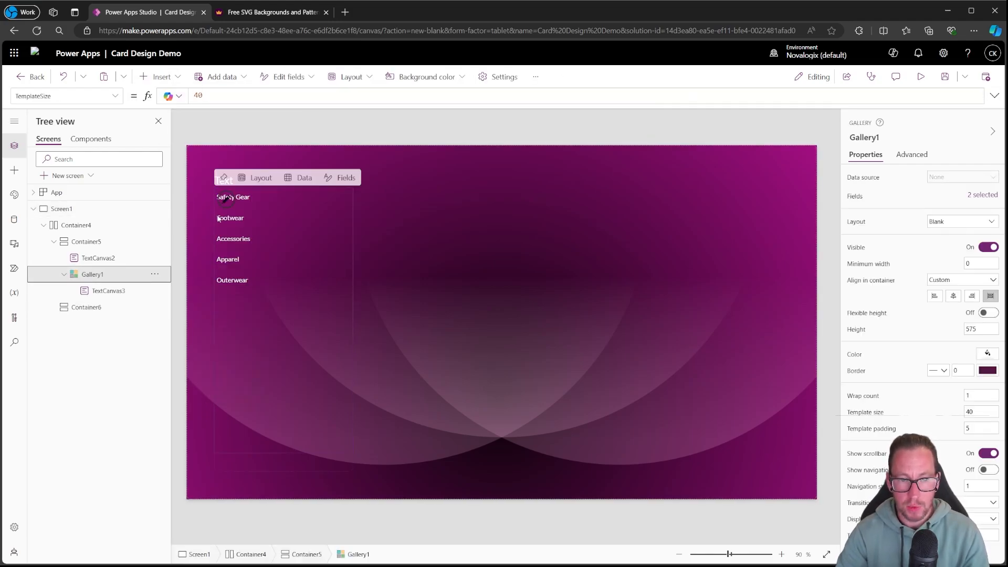
pyautogui.hotkey('ctrl', 'v')
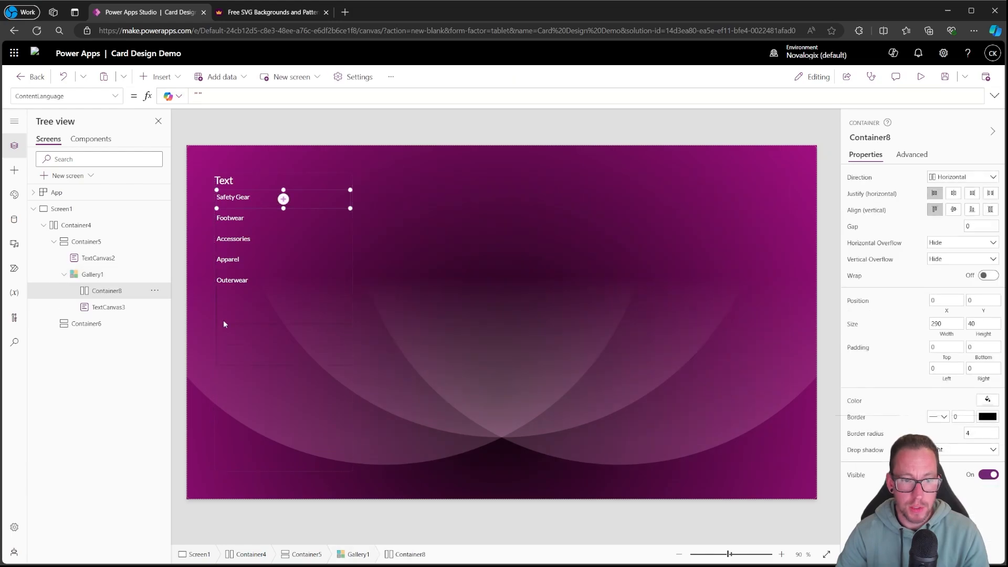
# Move the gallery's text control TextCanvas3 into Container8
pyautogui.click(121, 311)
pyautogui.press('Delete')
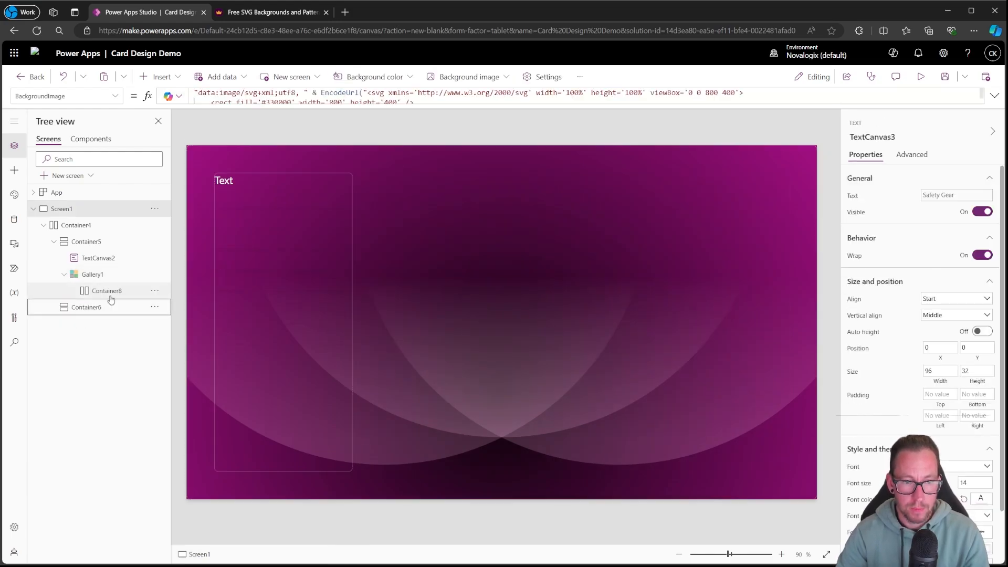
pyautogui.click(107, 290)
pyautogui.hotkey('ctrl', 'z')
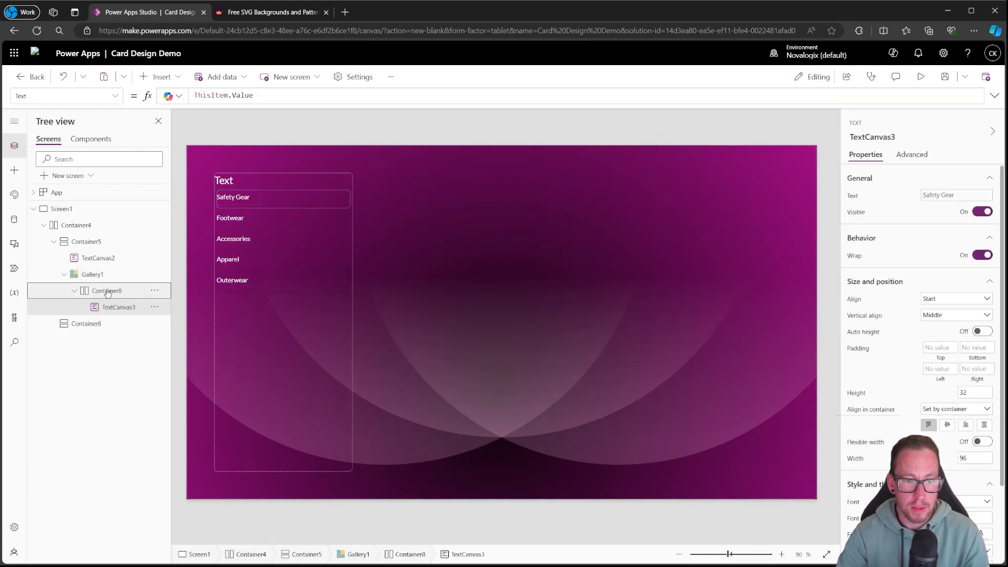
# Set Container8's width to the formula Parent.TemplateWidth
pyautogui.click(86, 290)
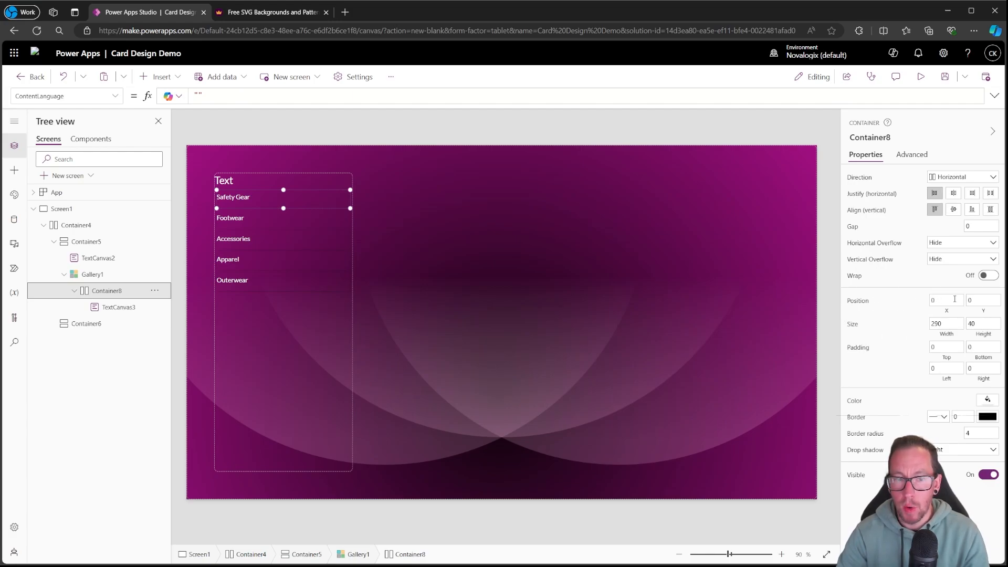
pyautogui.click(954, 334)
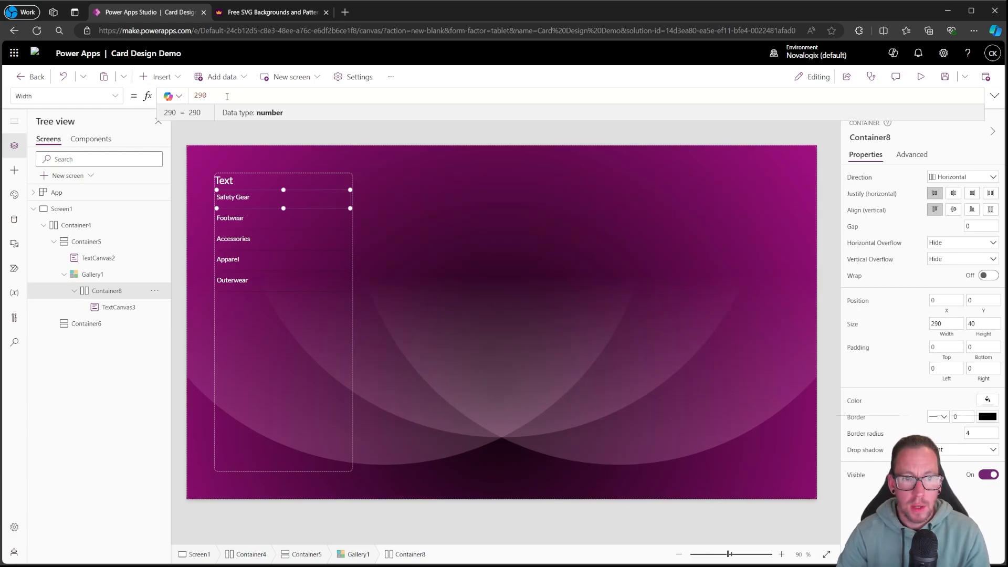
pyautogui.write('App.T')
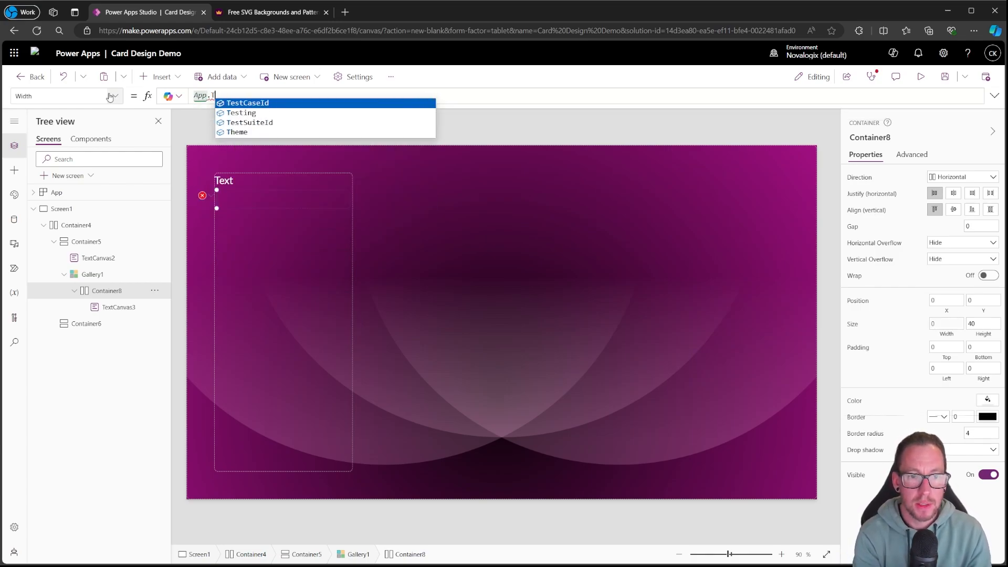
pyautogui.press('BackSpace')
pyautogui.press('BackSpace')
pyautogui.press('BackSpace')
pyautogui.press('BackSpace')
pyautogui.write('Par')
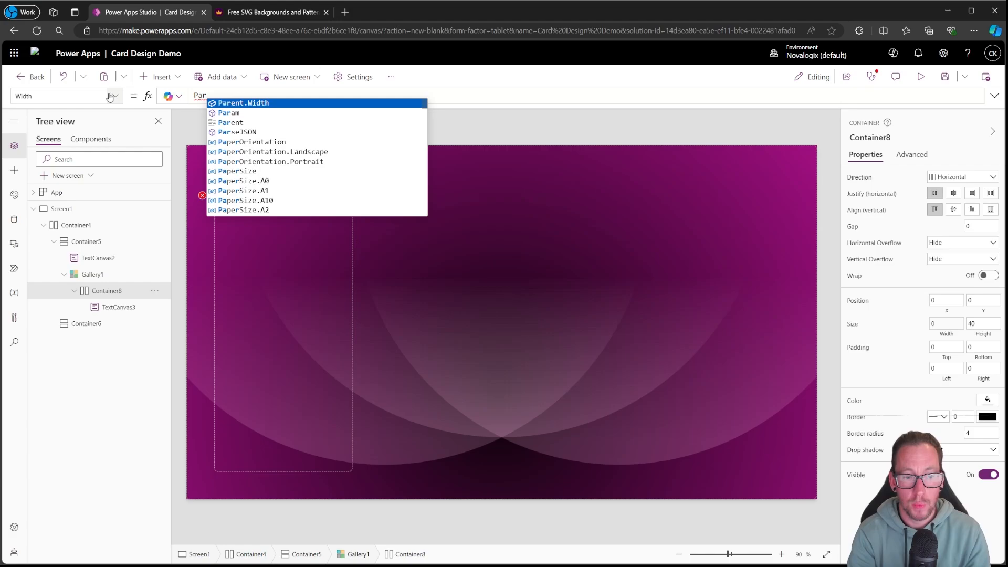
pyautogui.write('ent.TE')
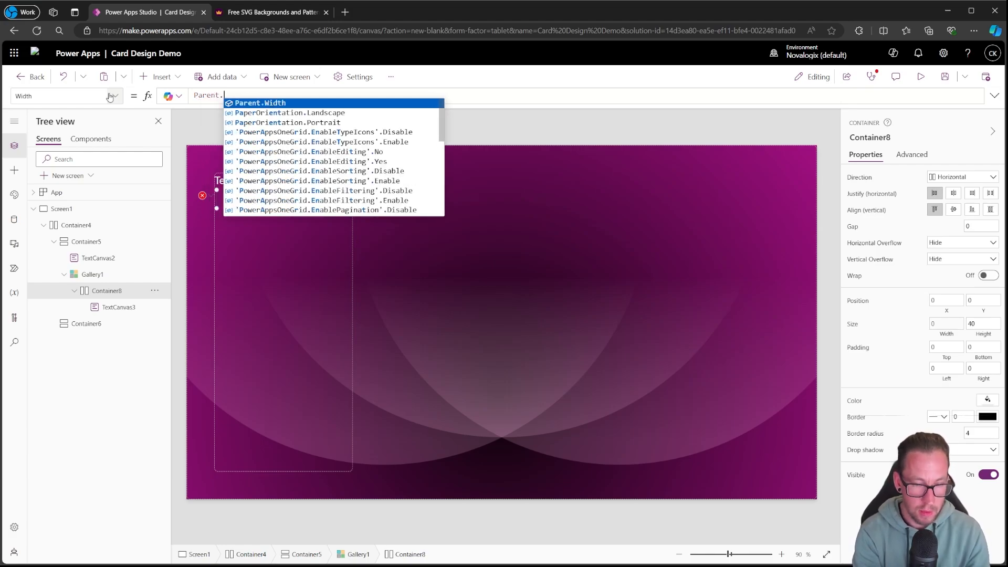
pyautogui.press('Down')
pyautogui.press('Down')
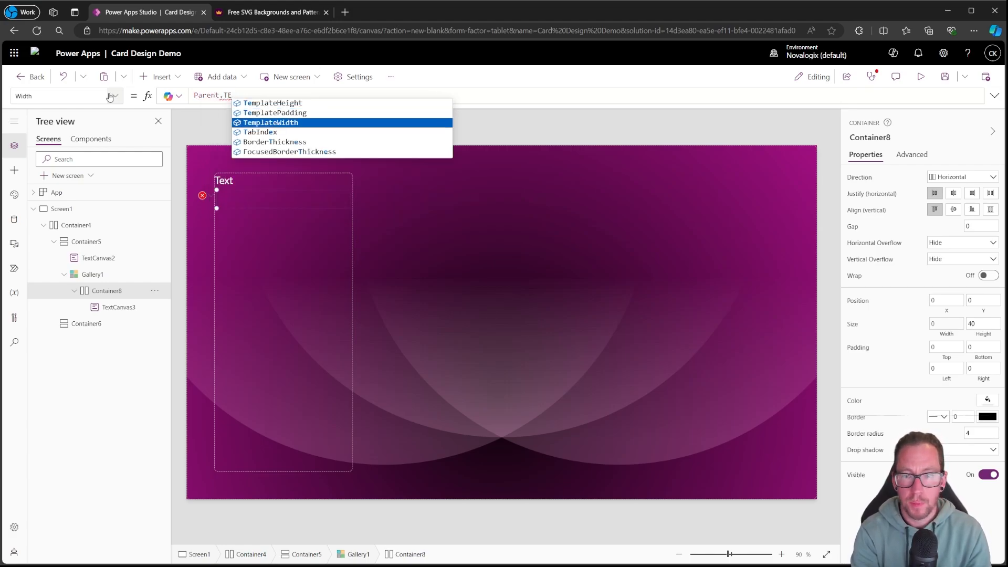
pyautogui.press('Tab')
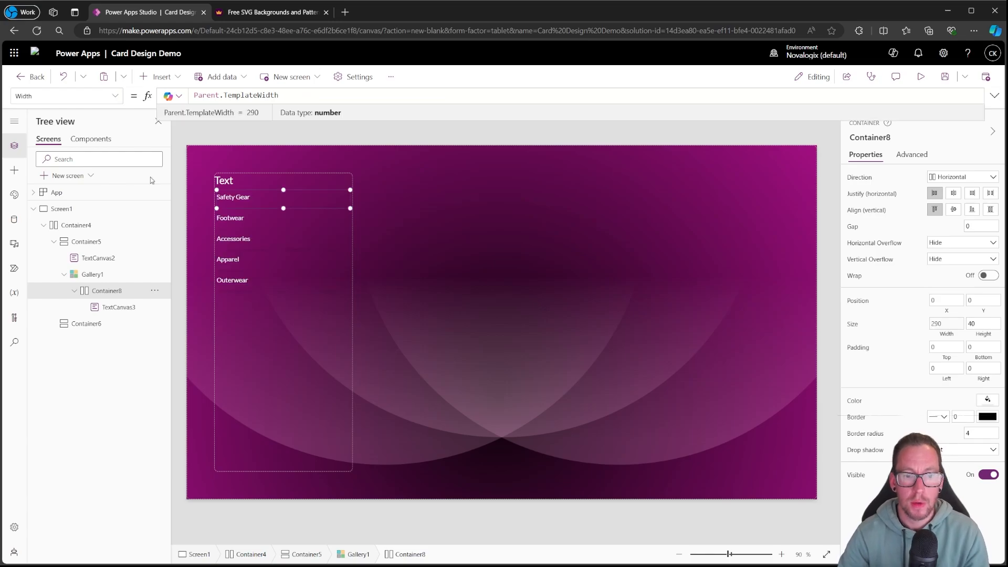
# Set Container8's height to the formula Parent.TemplateHeight
pyautogui.click(982, 324)
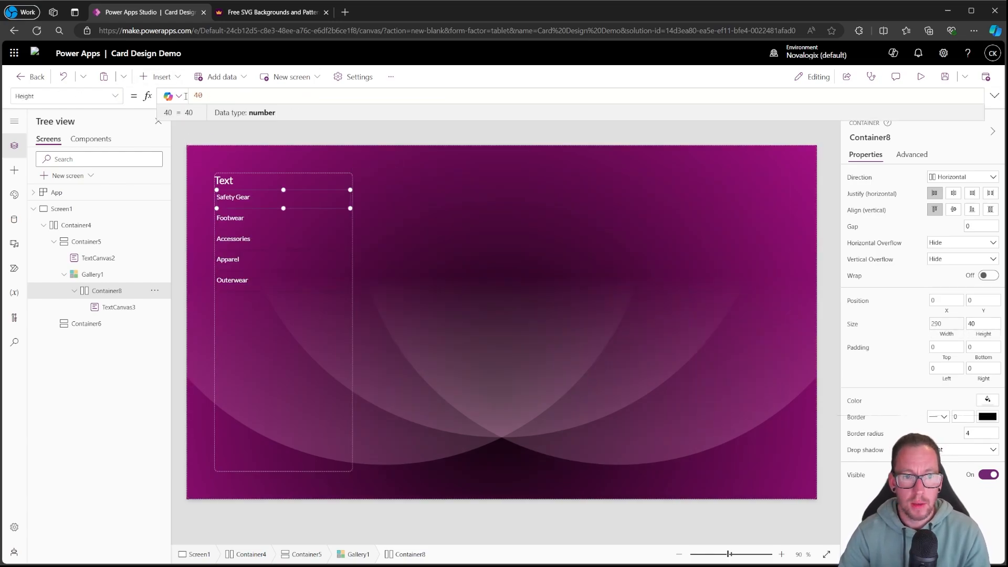
pyautogui.moveTo(203, 96); pyautogui.dragTo(47, 80)
pyautogui.write('Parent.T')
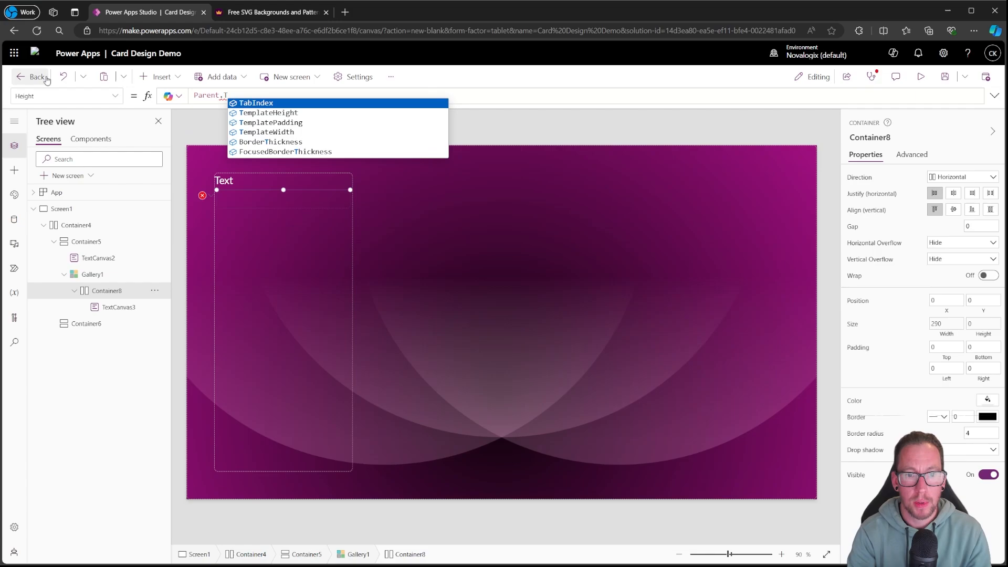
pyautogui.press('Down')
pyautogui.press('Tab')
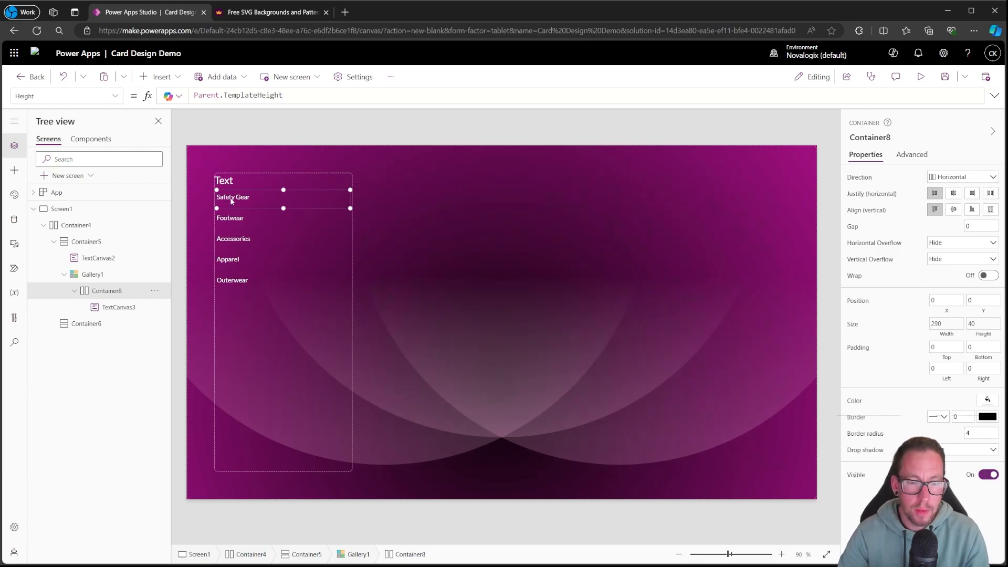
# Set the category gallery's template padding to 0
pyautogui.click(231, 201)
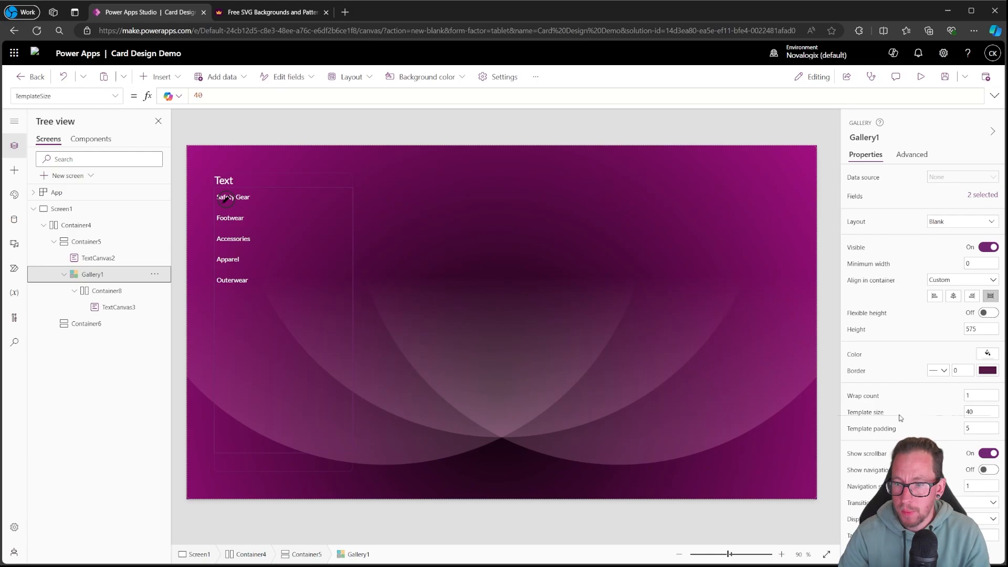
pyautogui.click(969, 428)
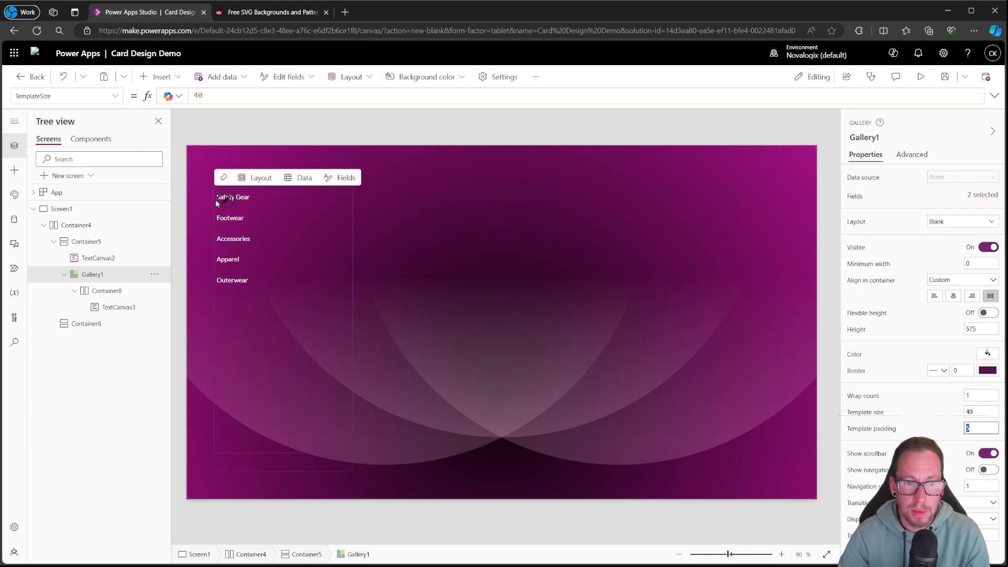
pyautogui.click(273, 137)
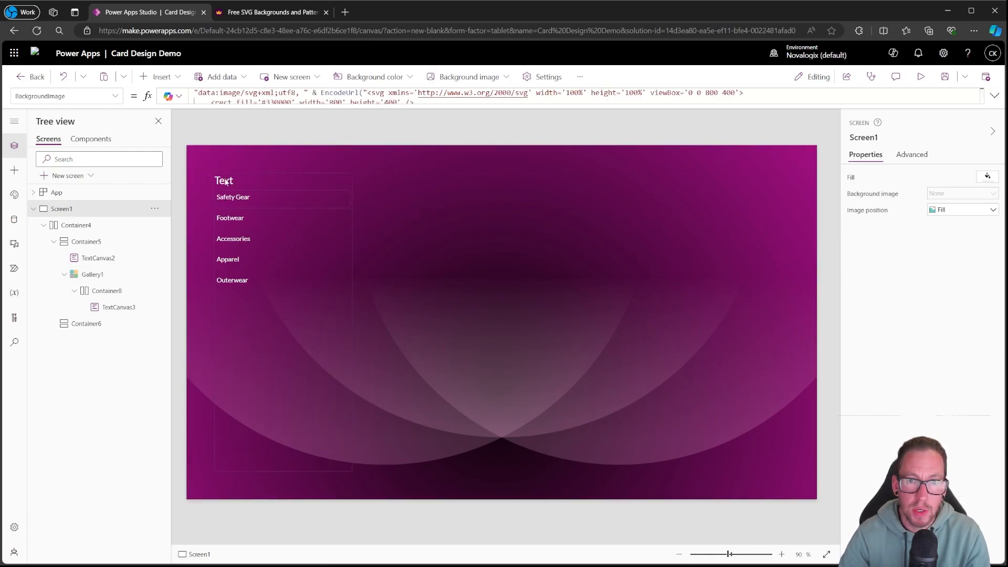
pyautogui.click(93, 274)
pyautogui.click(895, 428)
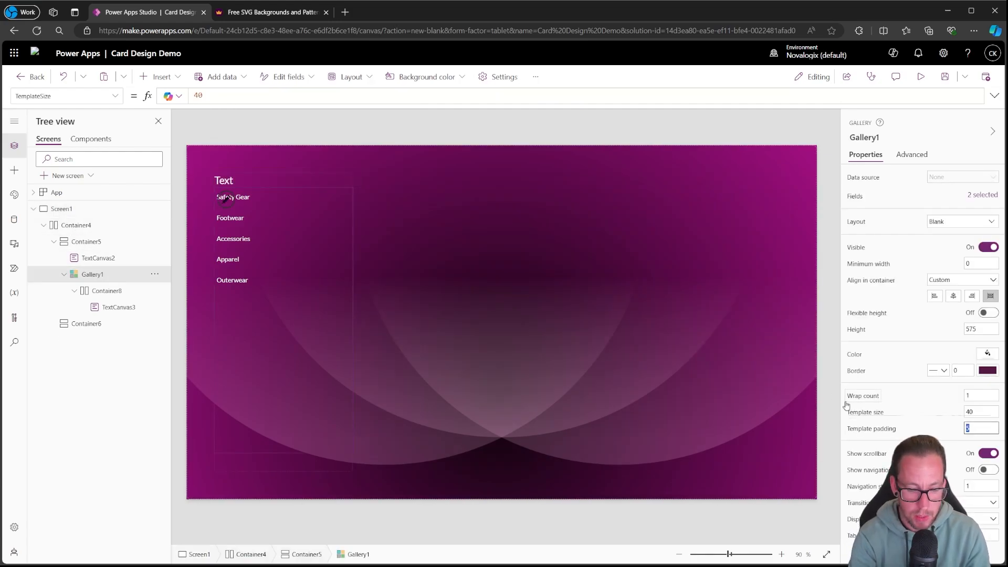
pyautogui.click(832, 370)
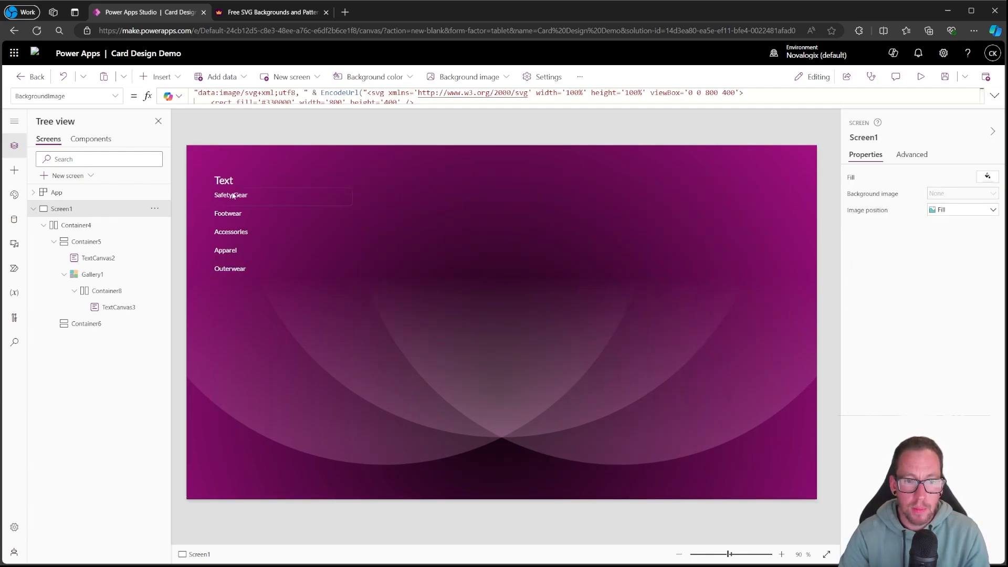
# Remove Container8's drop shadow and set its bottom padding to 5
pyautogui.click(105, 290)
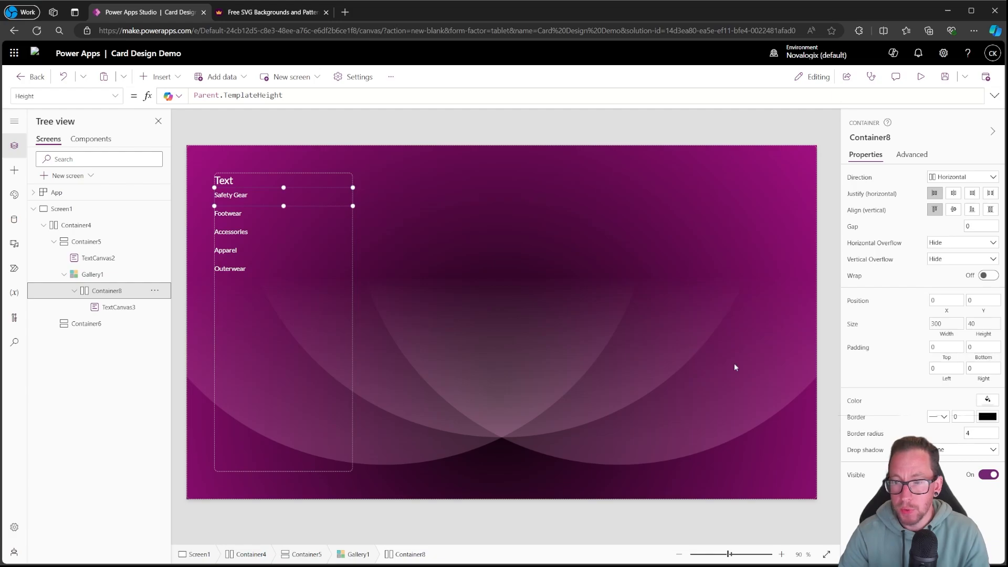
pyautogui.click(975, 347)
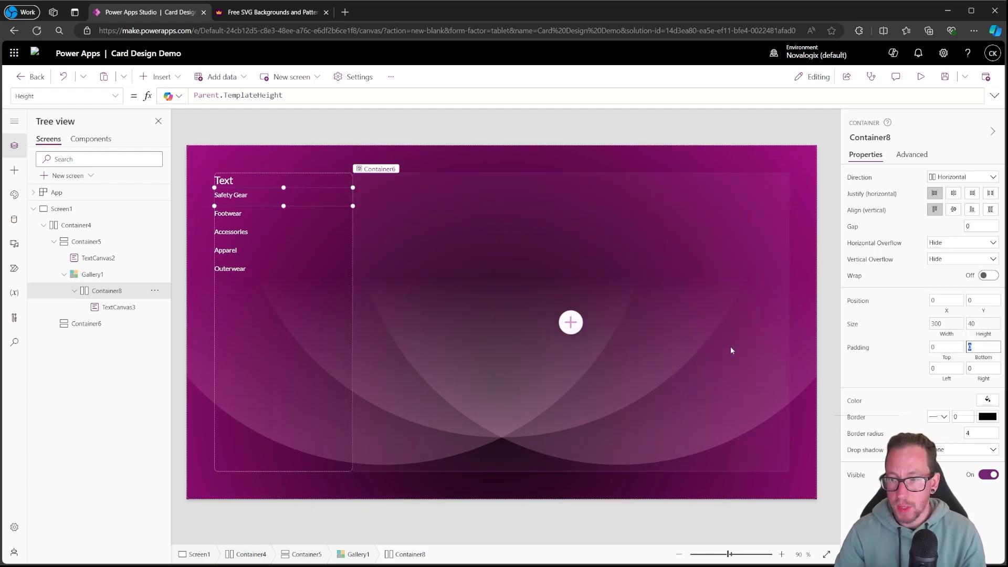
pyautogui.write('5')
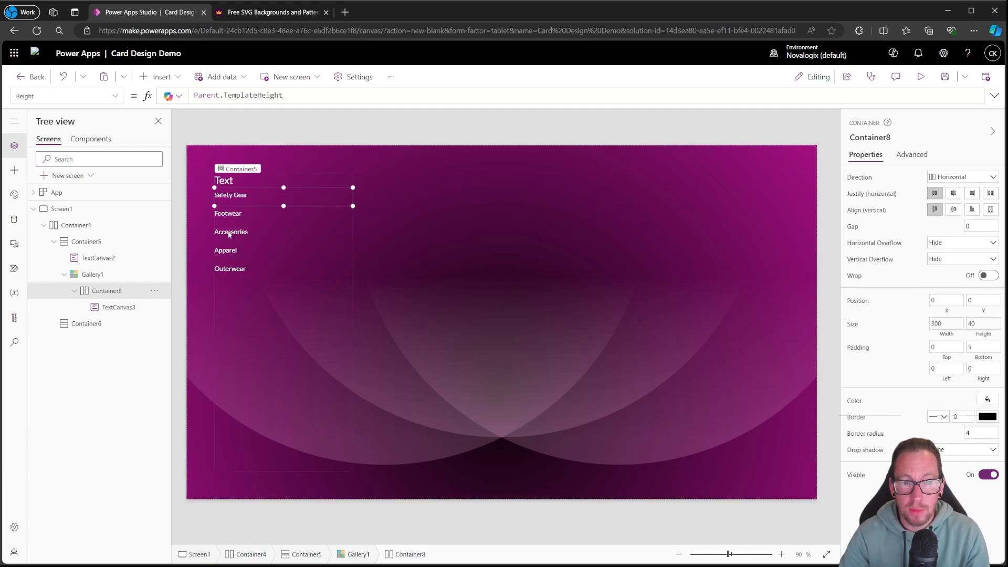
pyautogui.click(241, 131)
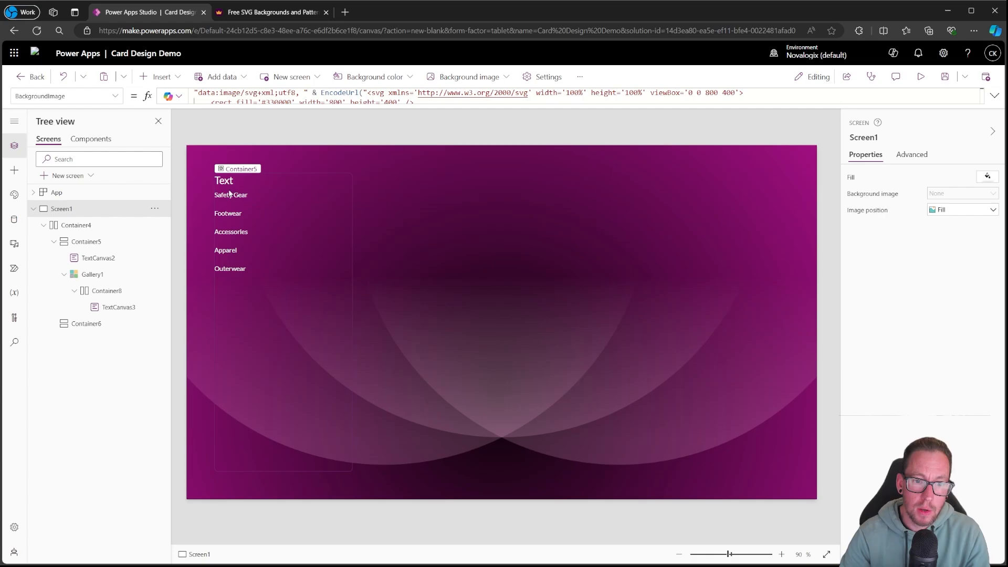
# Set the gap of Container5 to 16 to space the heading from the gallery
pyautogui.click(229, 321)
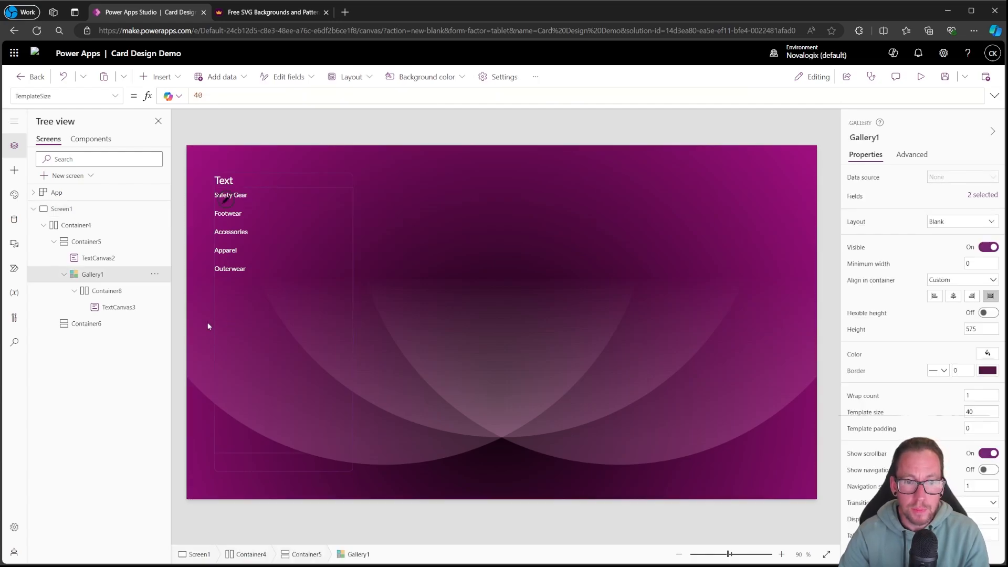
pyautogui.click(90, 241)
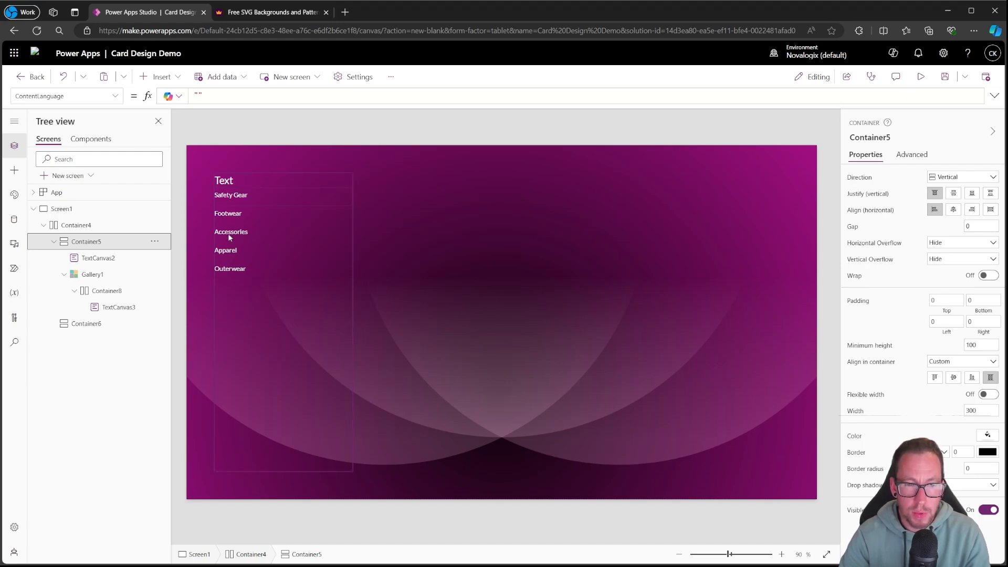
pyautogui.click(993, 231)
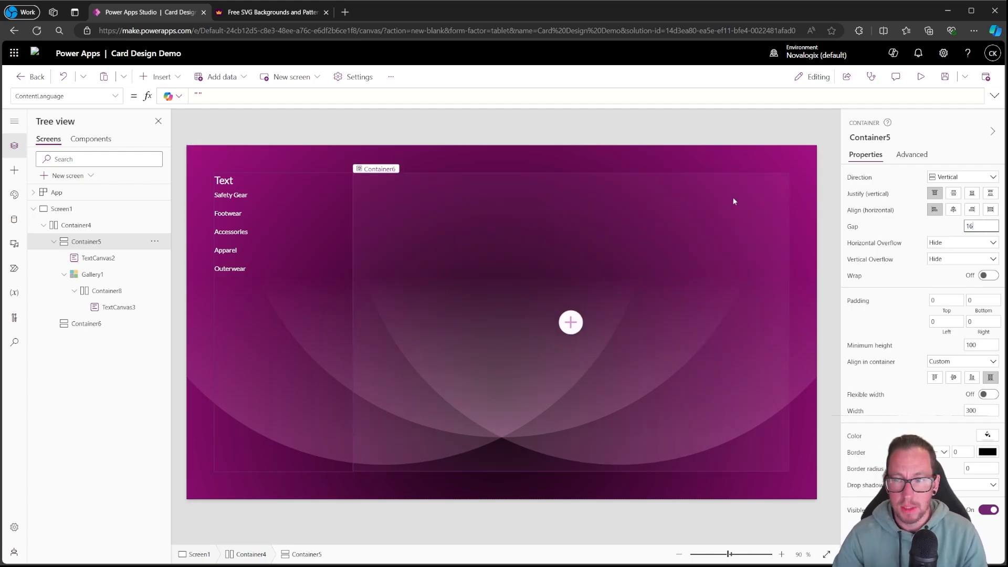
pyautogui.click(827, 200)
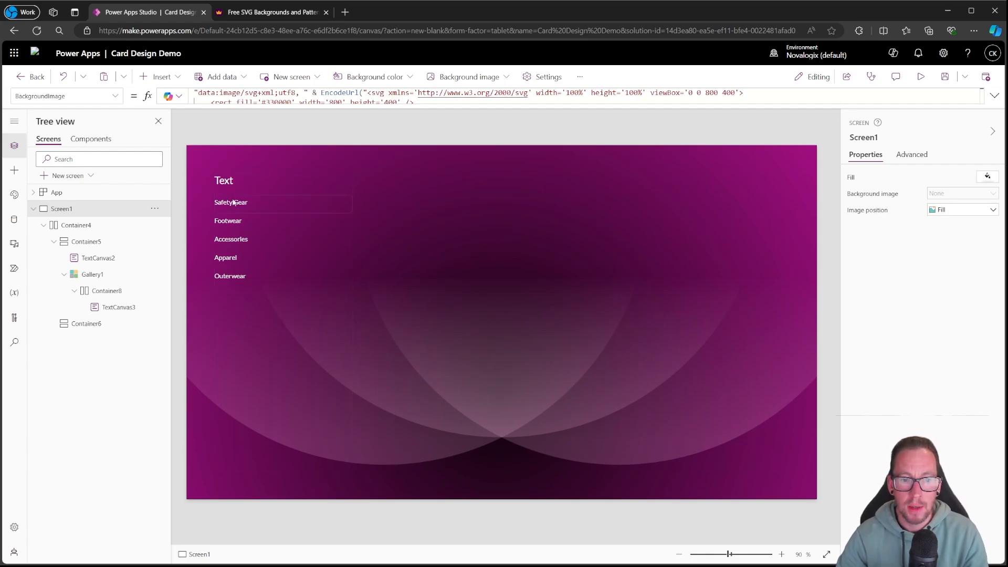
# Change the text of the heading above the gallery, TextCanvas2, to CATEGORIES
pyautogui.click(101, 246)
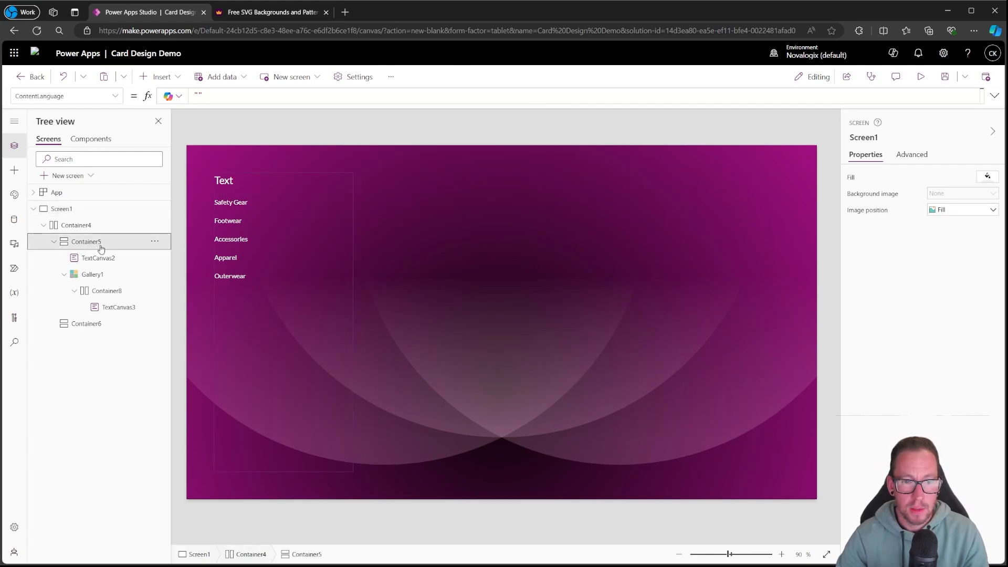
pyautogui.click(95, 261)
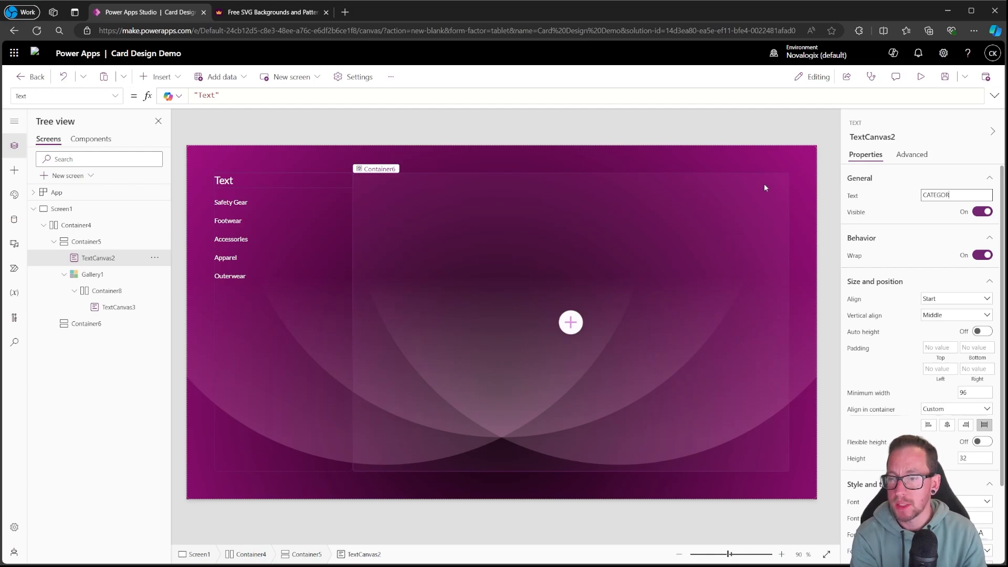
pyautogui.click(768, 159)
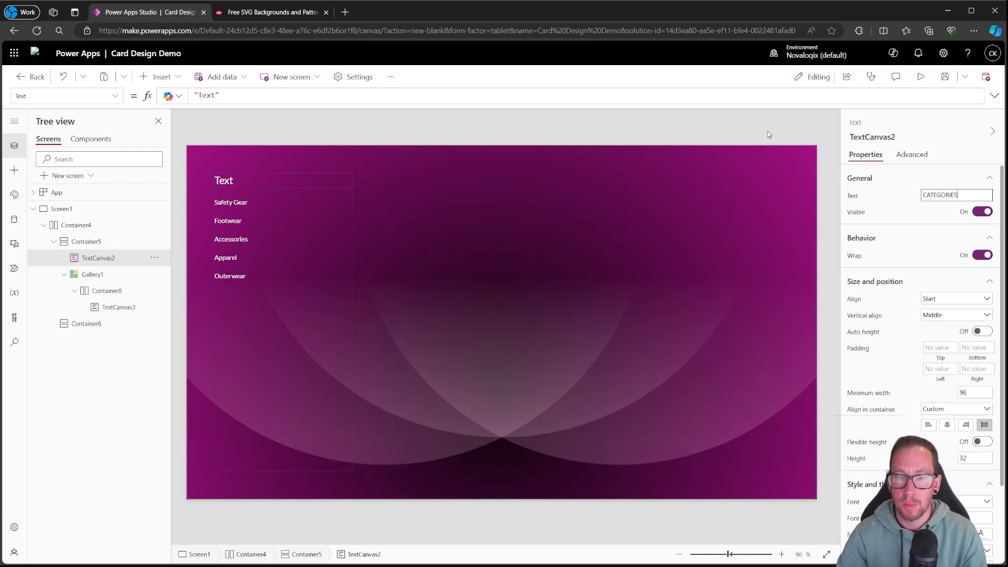
pyautogui.click(254, 182)
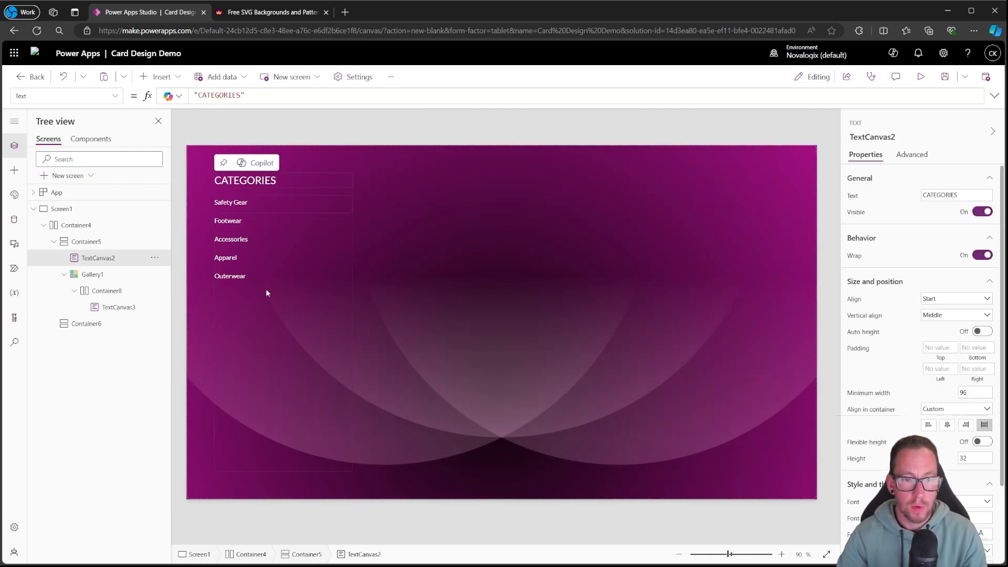
pyautogui.click(257, 210)
pyautogui.click(789, 163)
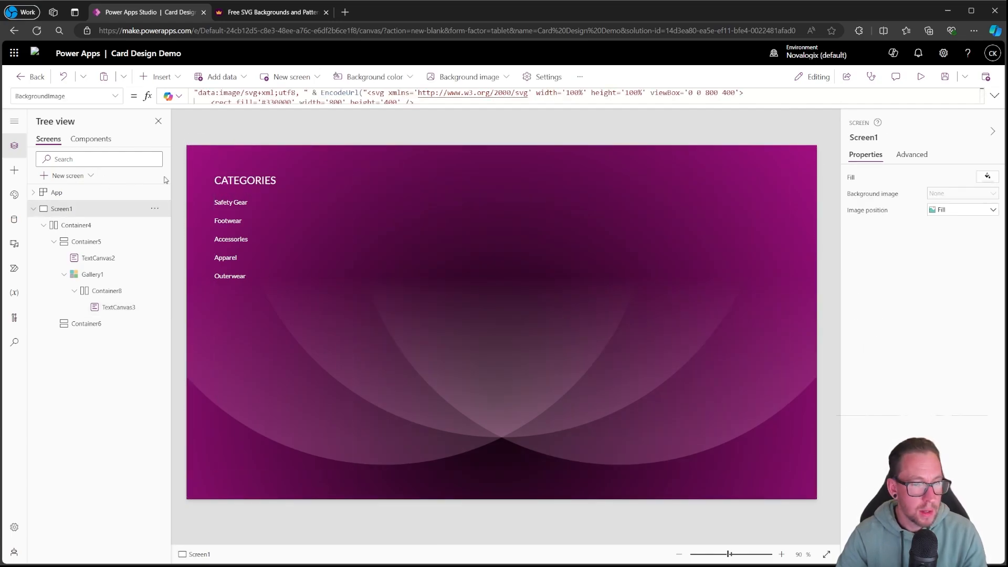
pyautogui.click(248, 214)
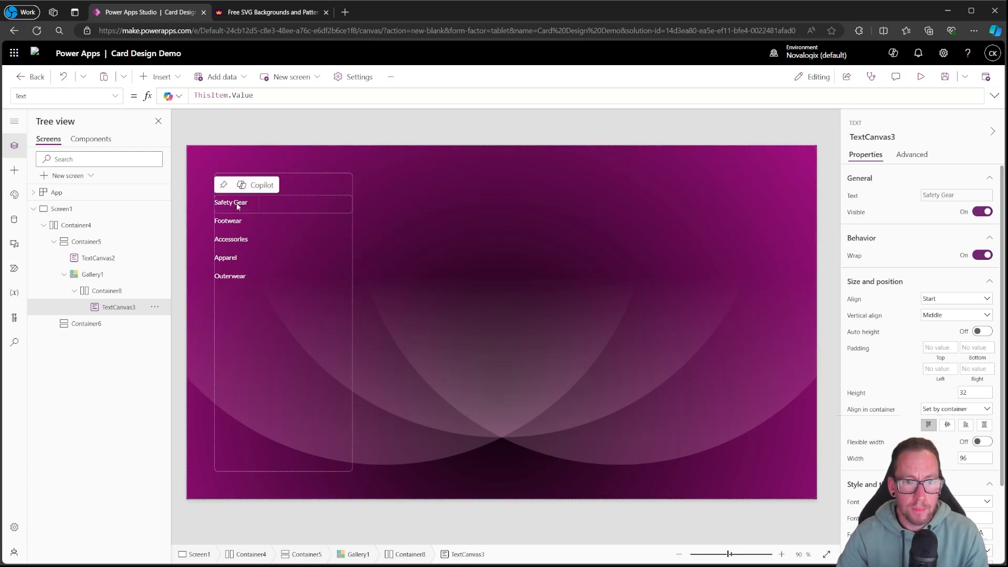
pyautogui.click(74, 292)
pyautogui.click(107, 309)
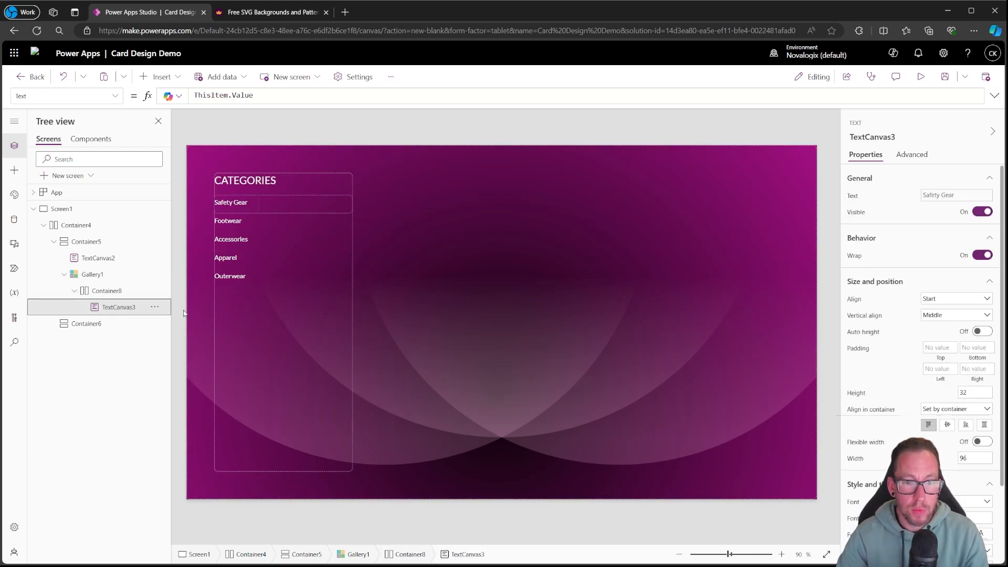
# Set Gallery1's Items formula to Table({Value: "All"}, Distinct(col_WorkClothingItems, Category)) to add an All entry before the categories
pyautogui.click(89, 274)
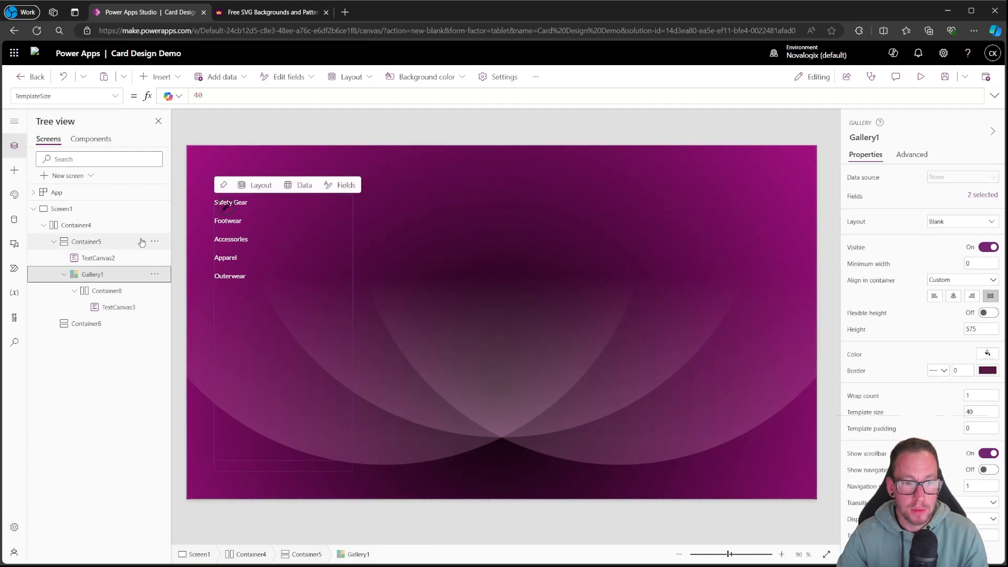
pyautogui.click(116, 96)
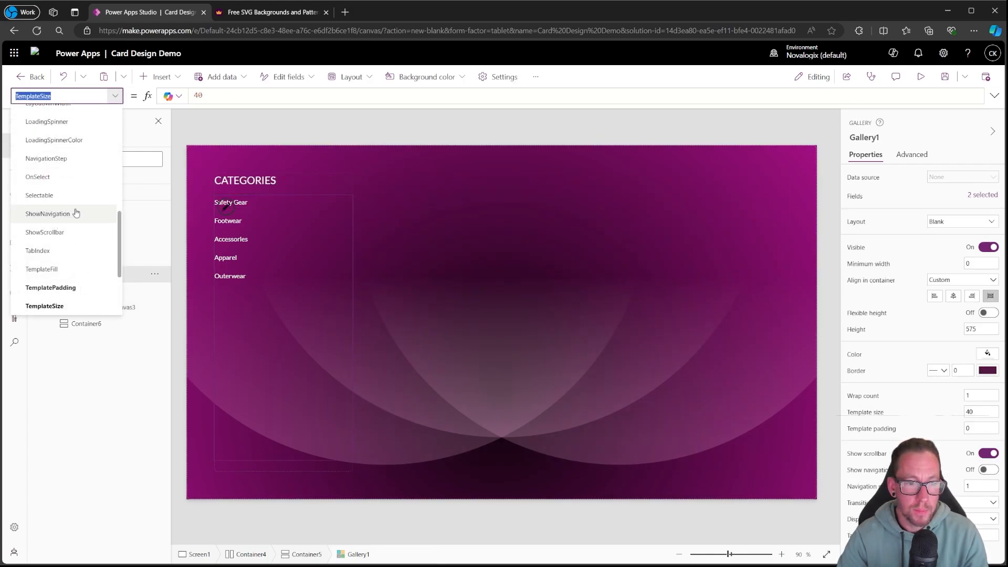
pyautogui.scroll(10, 58, 226)
pyautogui.scroll(-1, 56, 236)
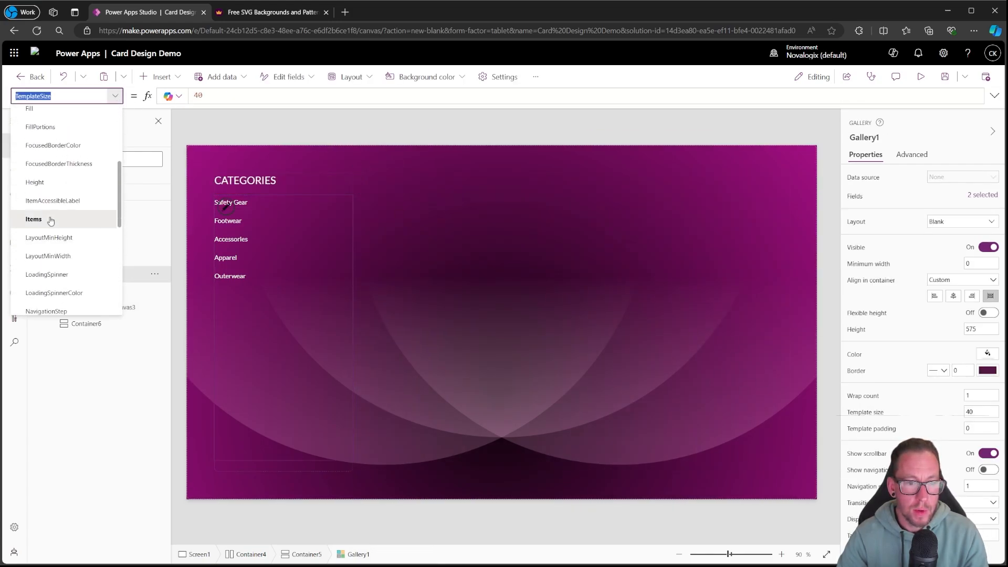
pyautogui.click(50, 219)
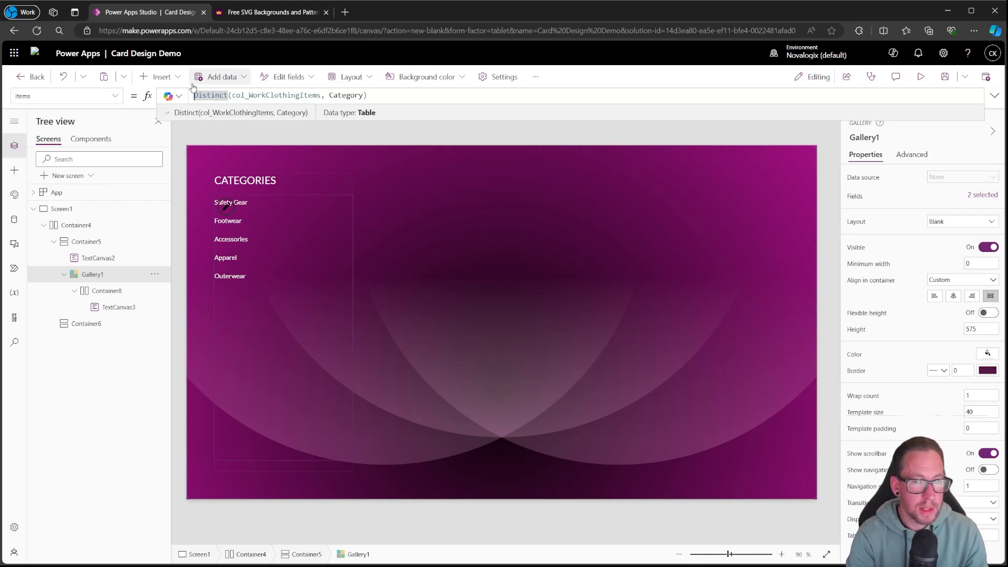
pyautogui.write('Table')
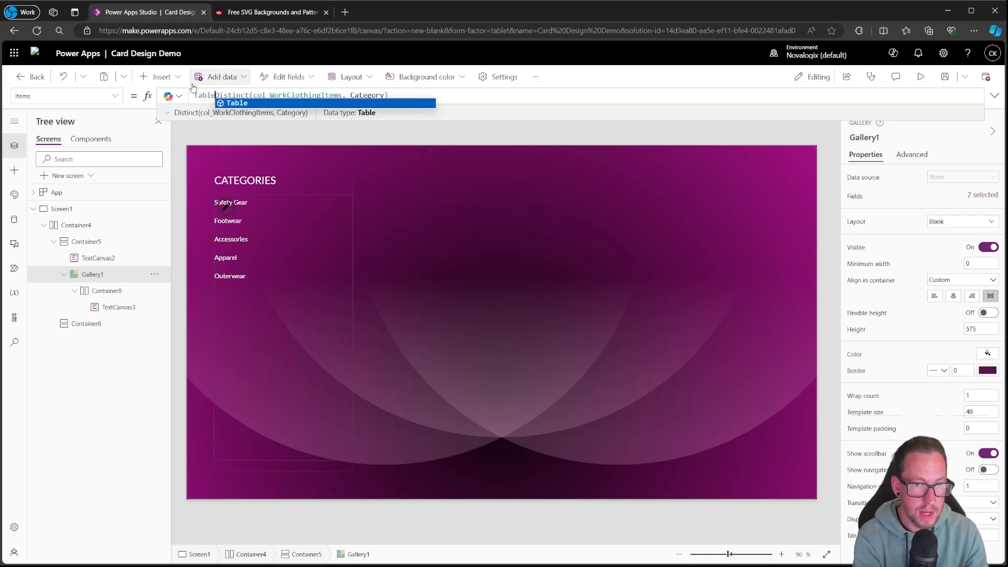
pyautogui.write('({ ')
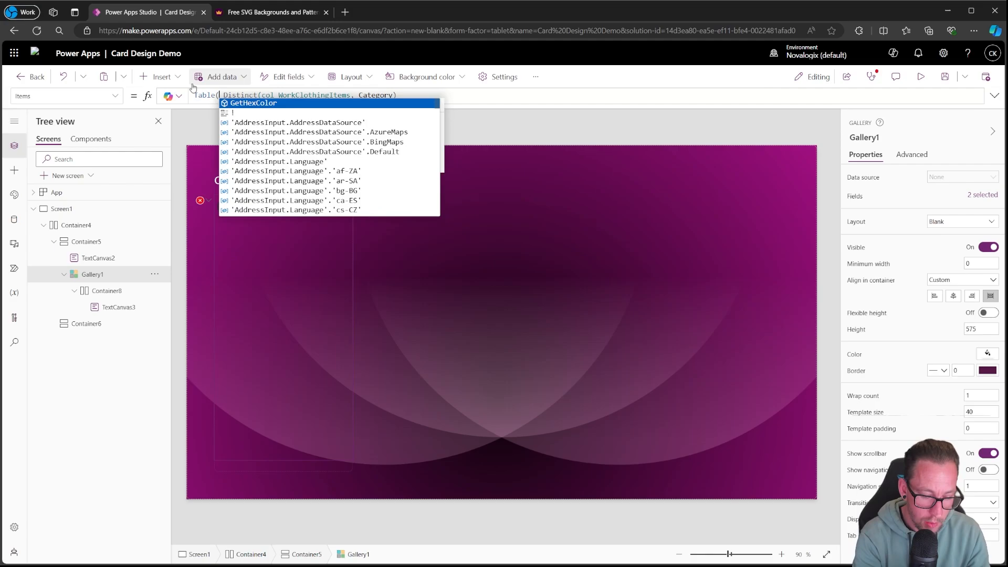
pyautogui.write('Val')
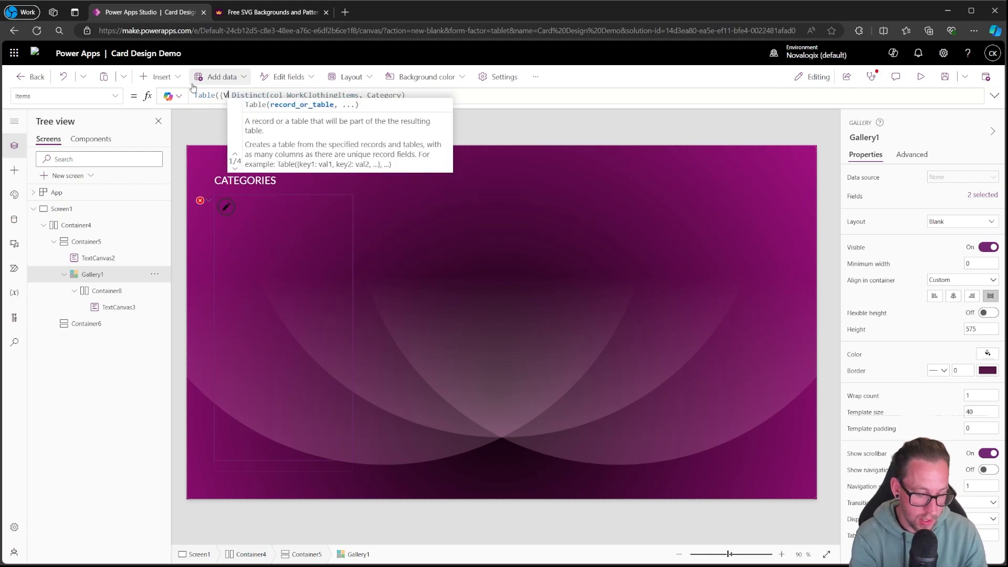
pyautogui.write('ue: "')
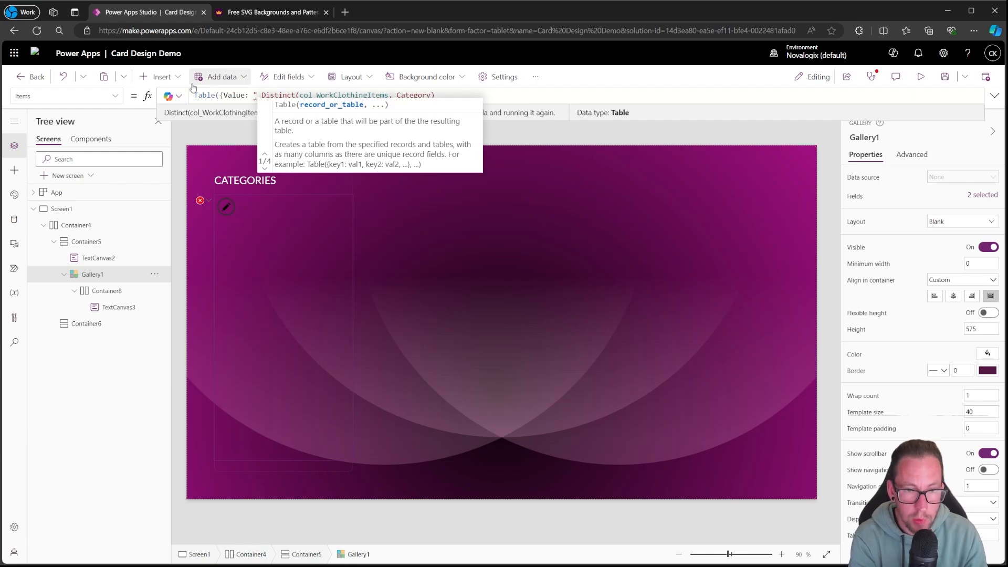
pyautogui.write('All"},')
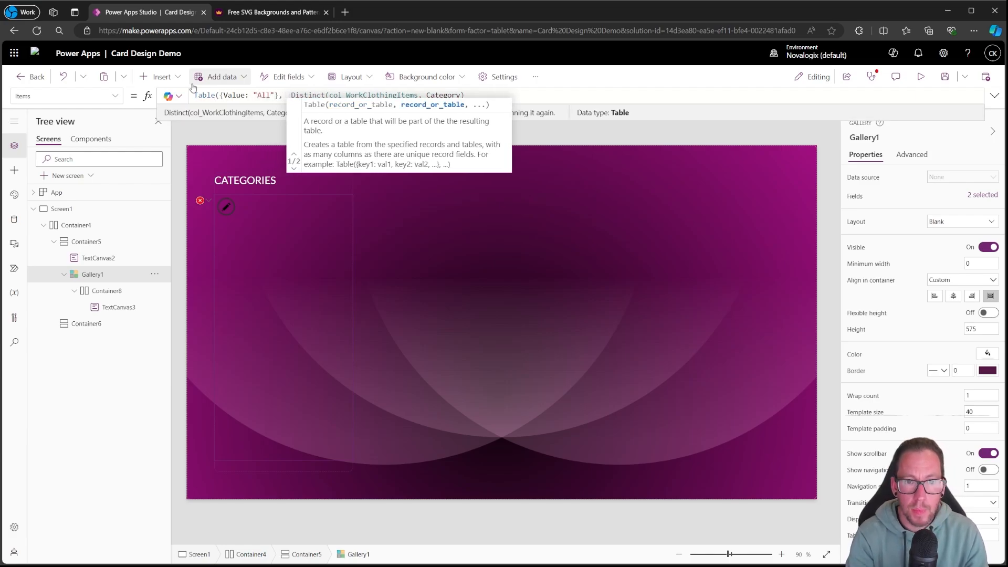
pyautogui.press('Delete')
pyautogui.press('Right')
pyautogui.press('Right')
pyautogui.press('Right')
pyautogui.press('Right')
pyautogui.press('Right')
pyautogui.press('Right')
pyautogui.press('Right')
pyautogui.press('Right')
pyautogui.press('Right')
pyautogui.press('Right')
pyautogui.press('Right')
pyautogui.press('Right')
pyautogui.press('Right')
pyautogui.press('Right')
pyautogui.press('Right')
pyautogui.press('Right')
pyautogui.press('Right')
pyautogui.press('Right')
pyautogui.press('Right')
pyautogui.press('Right')
pyautogui.press('Right')
pyautogui.press('Right')
pyautogui.press('Right')
pyautogui.press('Right')
pyautogui.press('Right')
pyautogui.press('Right')
pyautogui.press('Right')
pyautogui.press('Right')
pyautogui.press('Right')
pyautogui.press('Right')
pyautogui.press('Right')
pyautogui.press('Right')
pyautogui.press('Right')
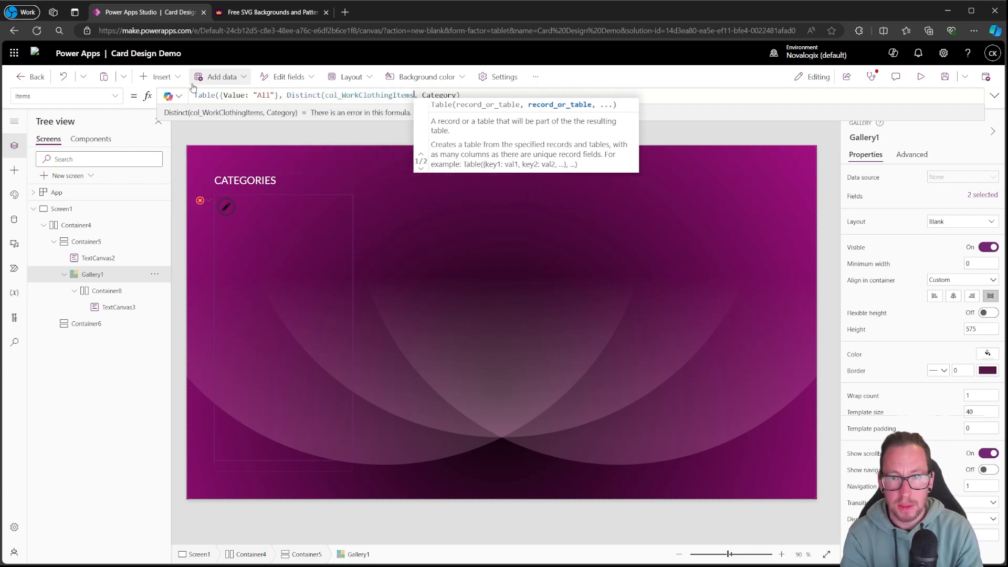
pyautogui.write(')')
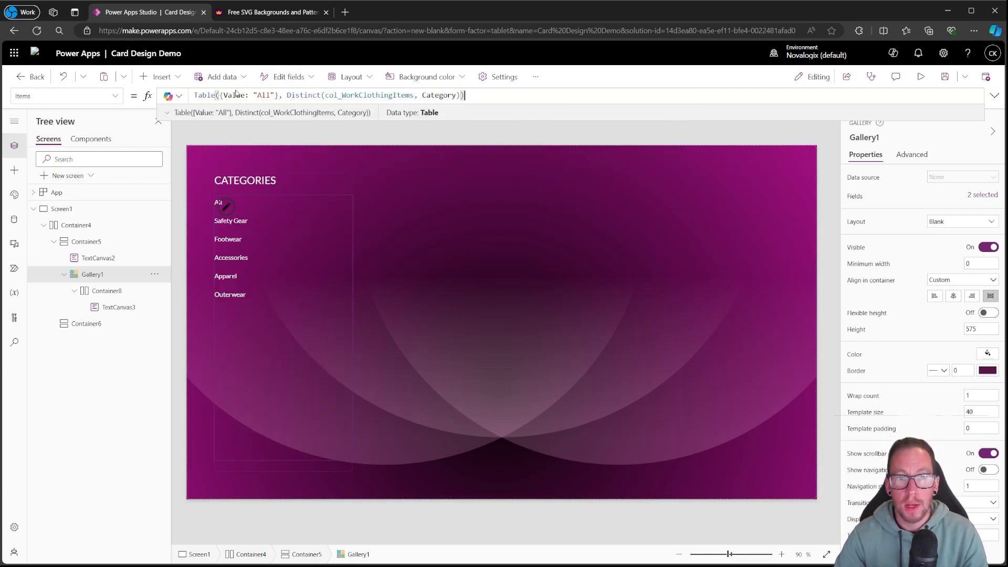
# Examine the All record in the Items formula and preview the table returned by its Distinct part to compare column names
pyautogui.moveTo(279, 96); pyautogui.dragTo(223, 95)
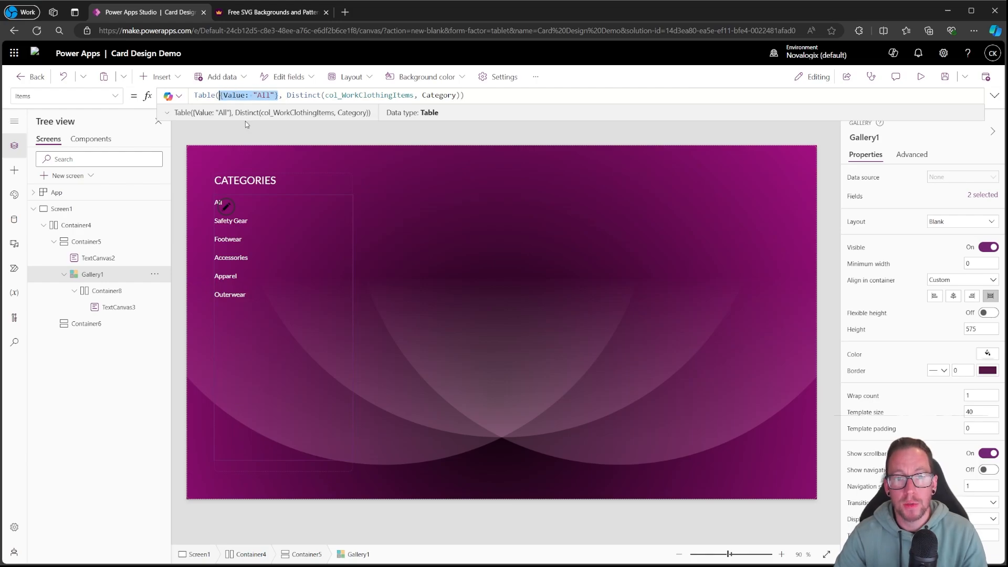
pyautogui.doubleClick(234, 95)
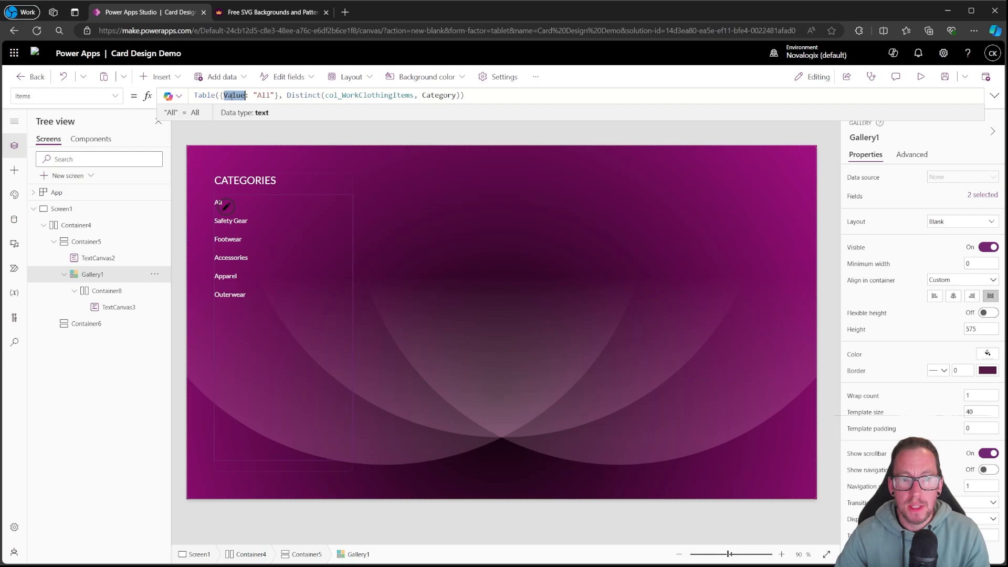
pyautogui.moveTo(219, 95); pyautogui.dragTo(326, 95)
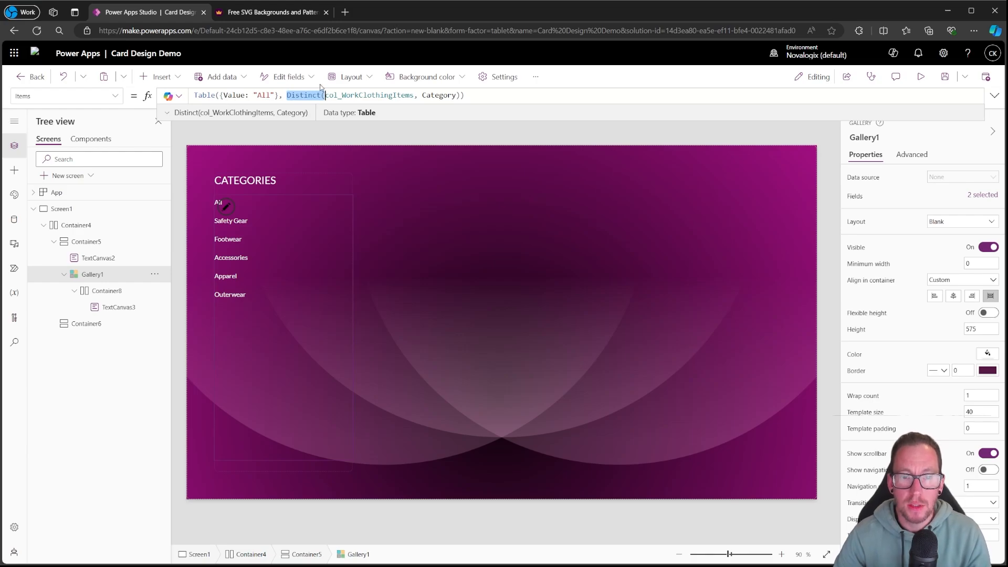
pyautogui.click(170, 114)
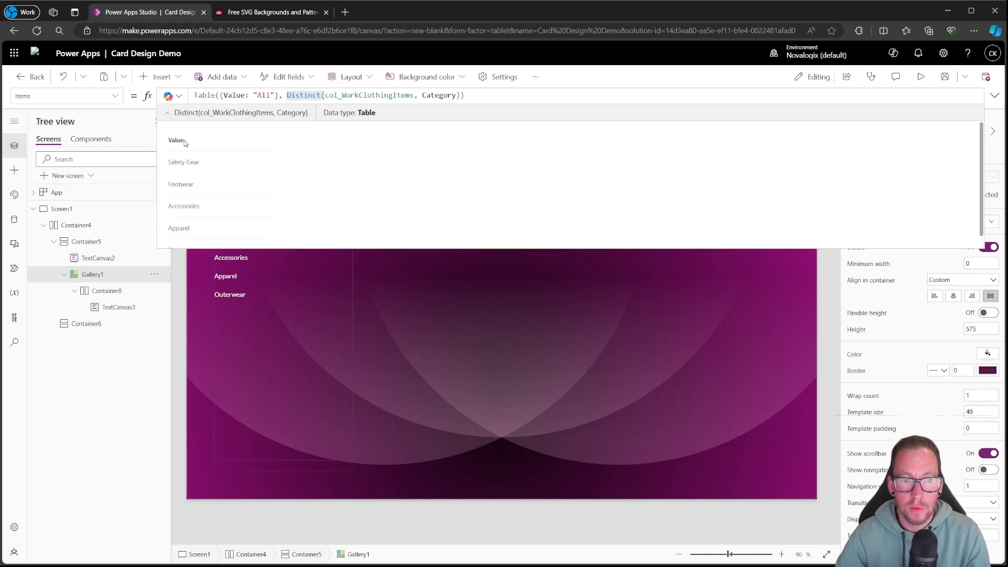
pyautogui.doubleClick(234, 95)
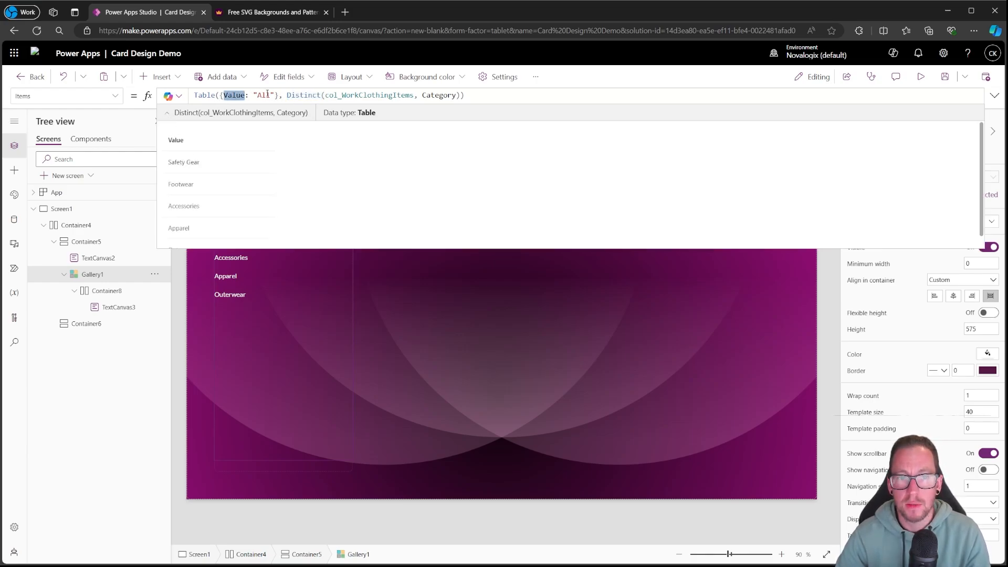
pyautogui.doubleClick(263, 95)
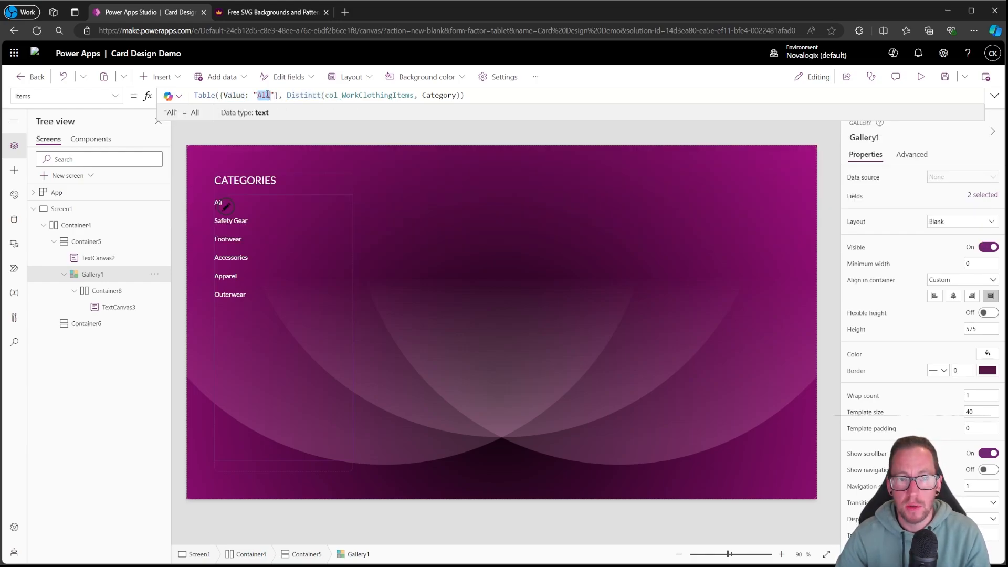
pyautogui.click(230, 95)
# Wrap the Distinct part of Gallery1's Items formula in SortByColumns, sorting the categories by the "Value" column
pyautogui.click(287, 95)
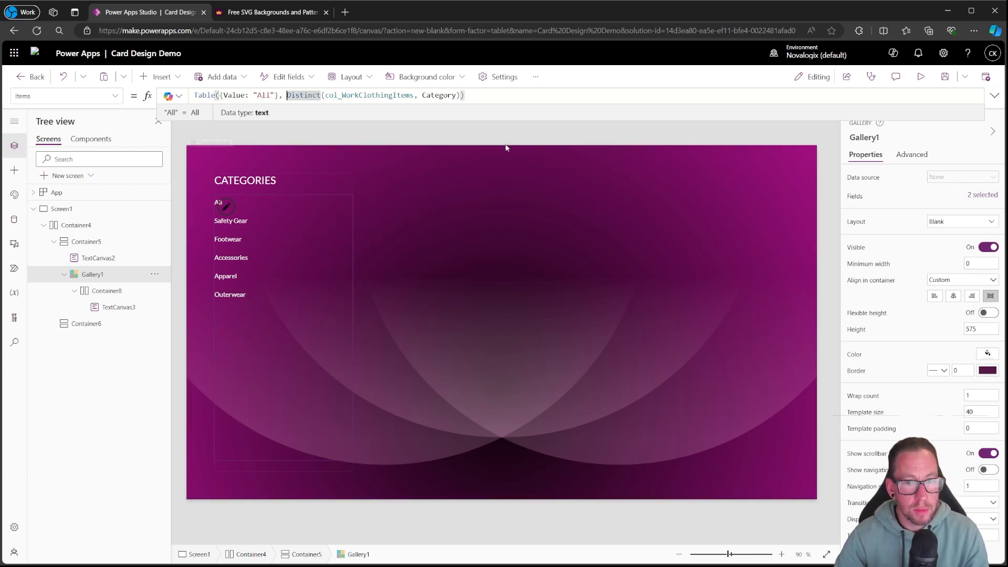
pyautogui.write('Sorty')
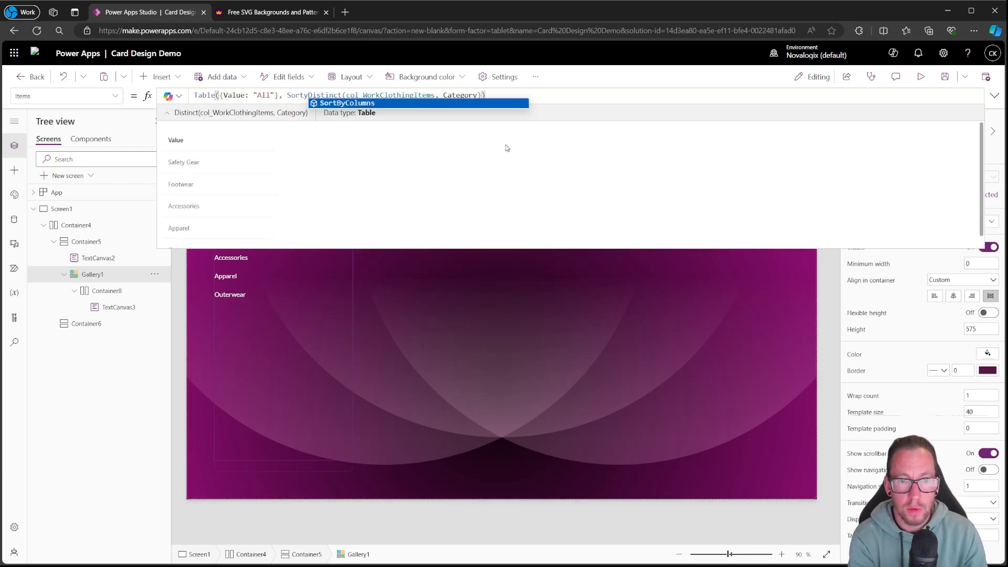
pyautogui.press('Left')
pyautogui.write('ByColumns')
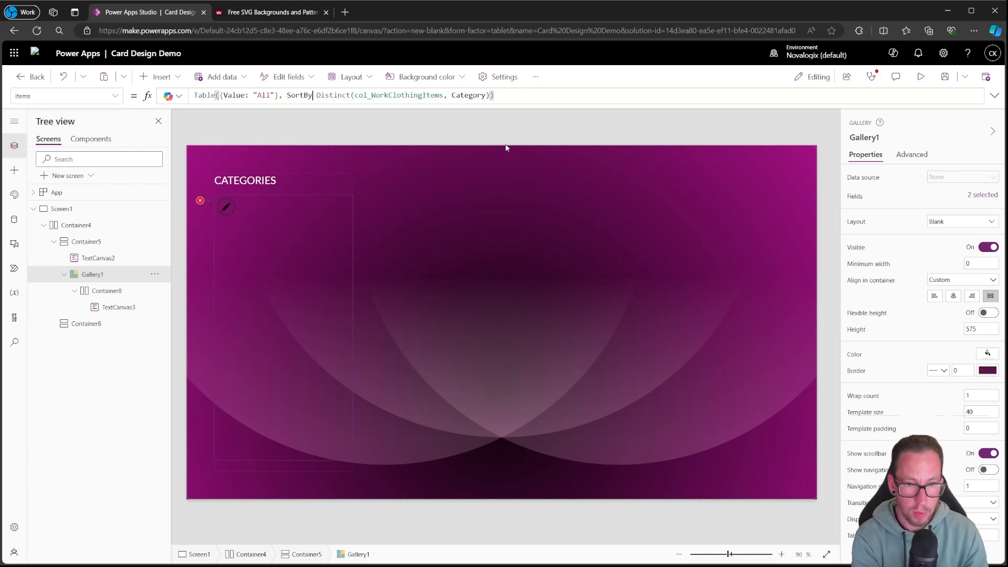
pyautogui.write('(')
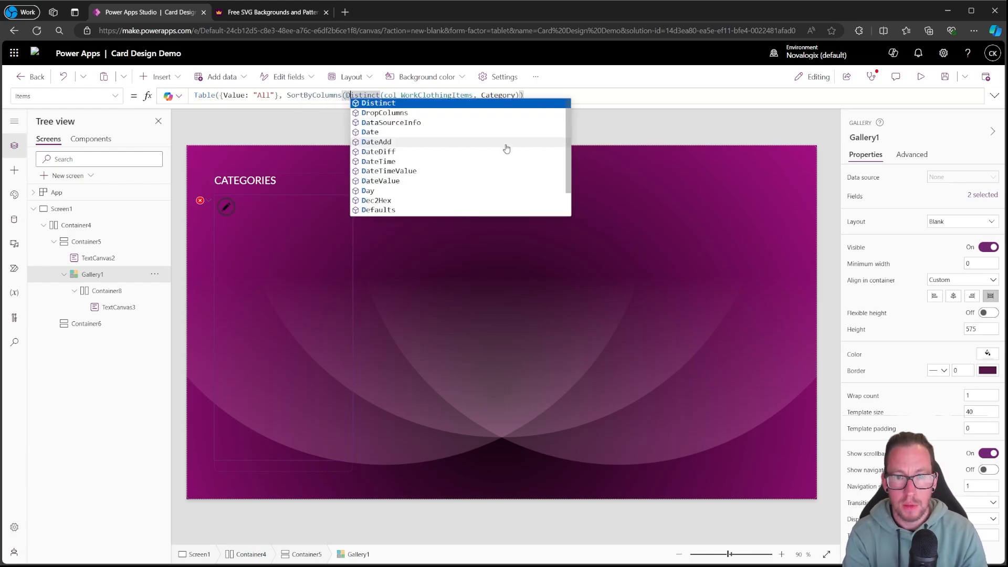
pyautogui.press('Right')
pyautogui.press('Right')
pyautogui.press('Right')
pyautogui.press('Right')
pyautogui.press('Right')
pyautogui.press('Right')
pyautogui.press('Right')
pyautogui.press('Right')
pyautogui.press('Right')
pyautogui.press('Right')
pyautogui.press('Right')
pyautogui.press('Right')
pyautogui.press('Right')
pyautogui.press('Right')
pyautogui.press('Right')
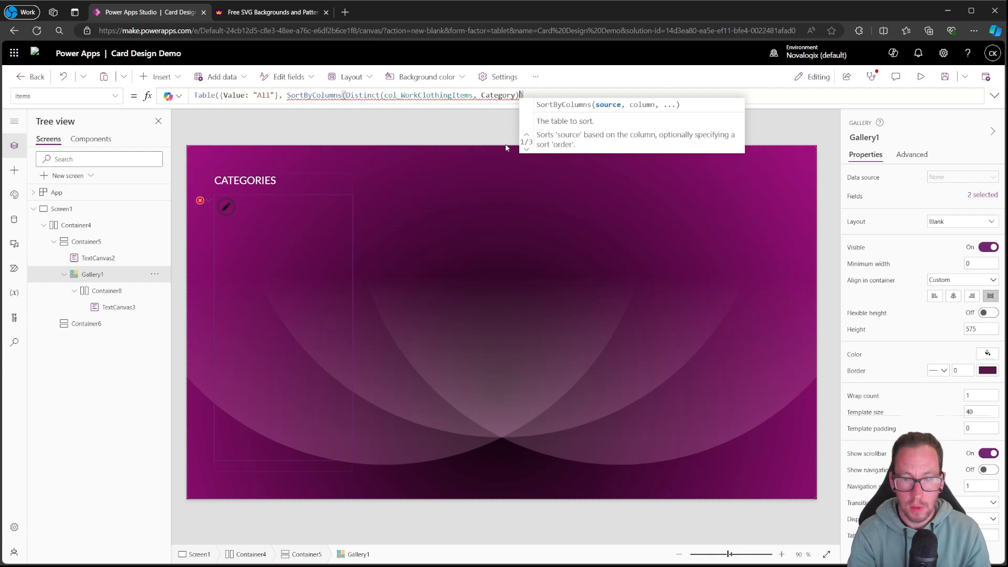
pyautogui.write(', Cat')
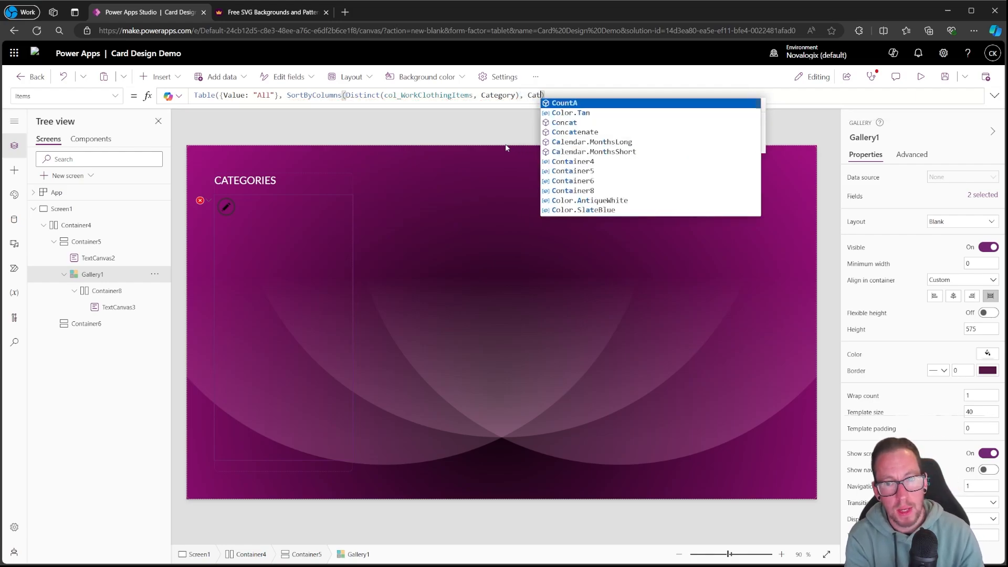
pyautogui.press('BackSpace')
pyautogui.press('BackSpace')
pyautogui.press('BackSpace')
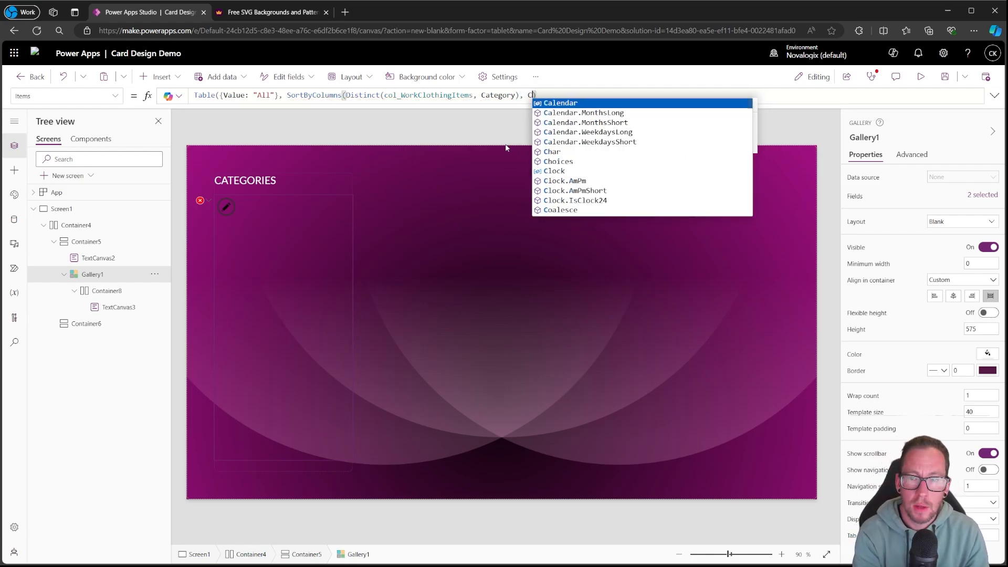
pyautogui.write('"Value"')
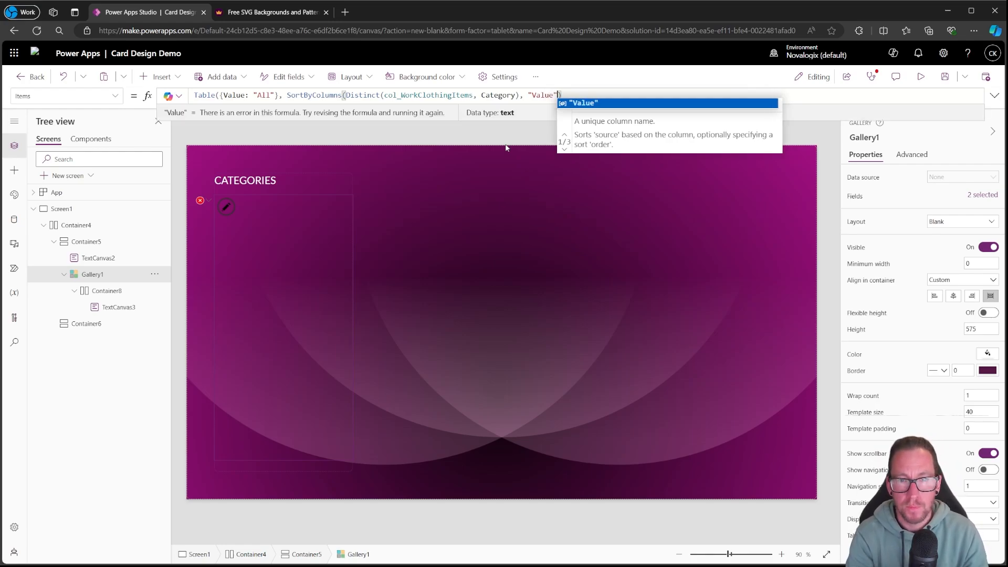
pyautogui.write('))')
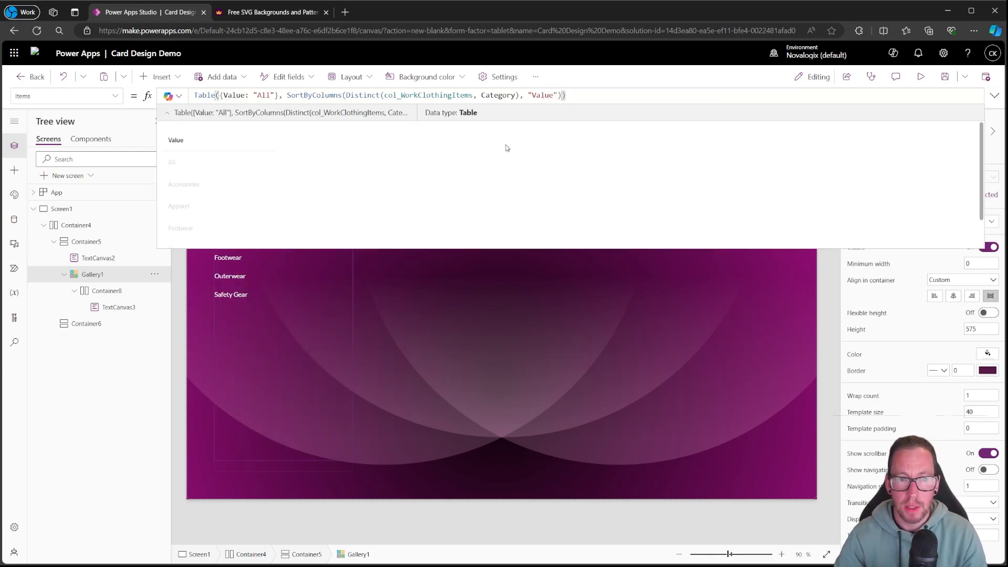
pyautogui.click(994, 96)
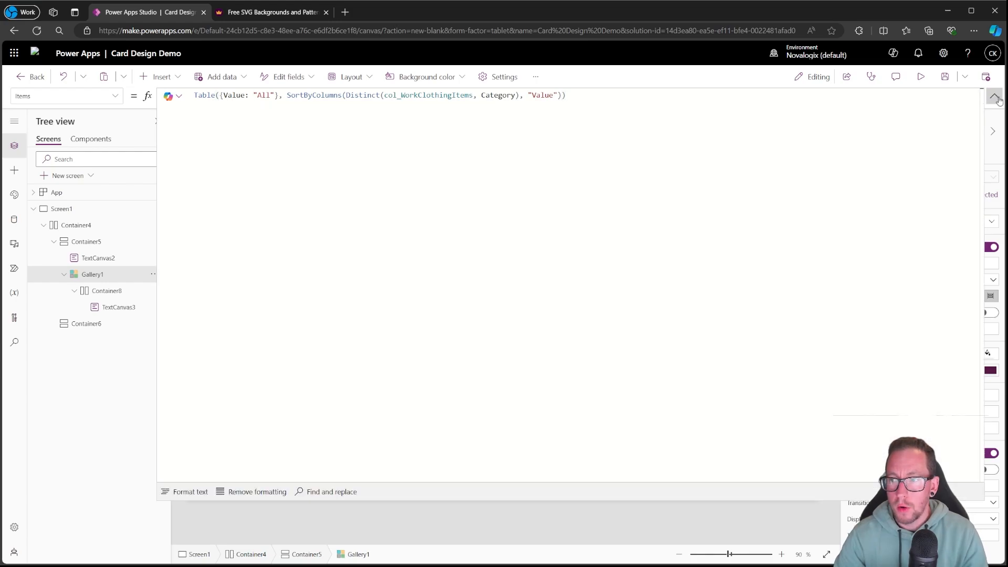
pyautogui.click(997, 97)
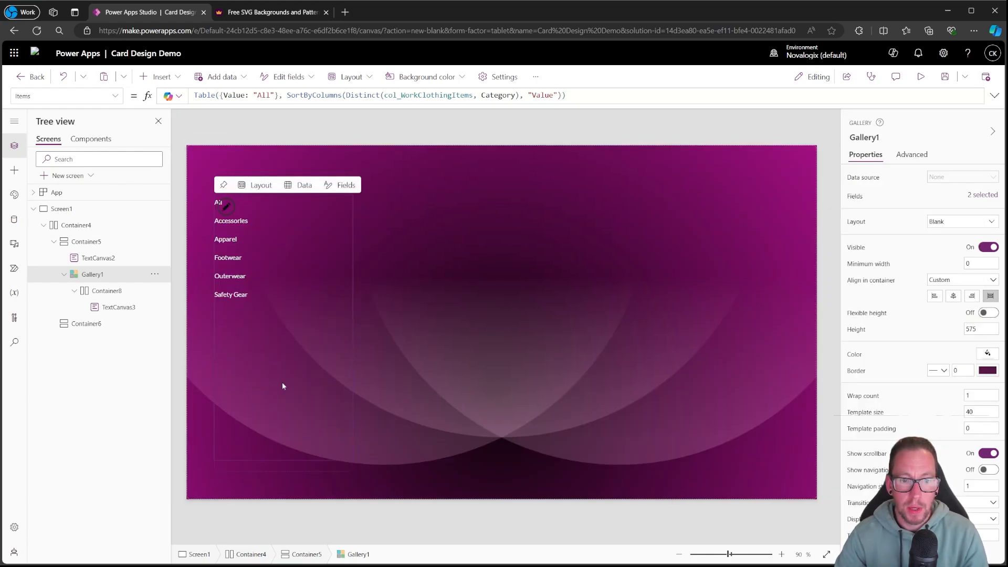
# Change the Work Gloves item's Category to "New" in the App's OnStart formula and run OnStart to refresh the collection
pyautogui.click(57, 192)
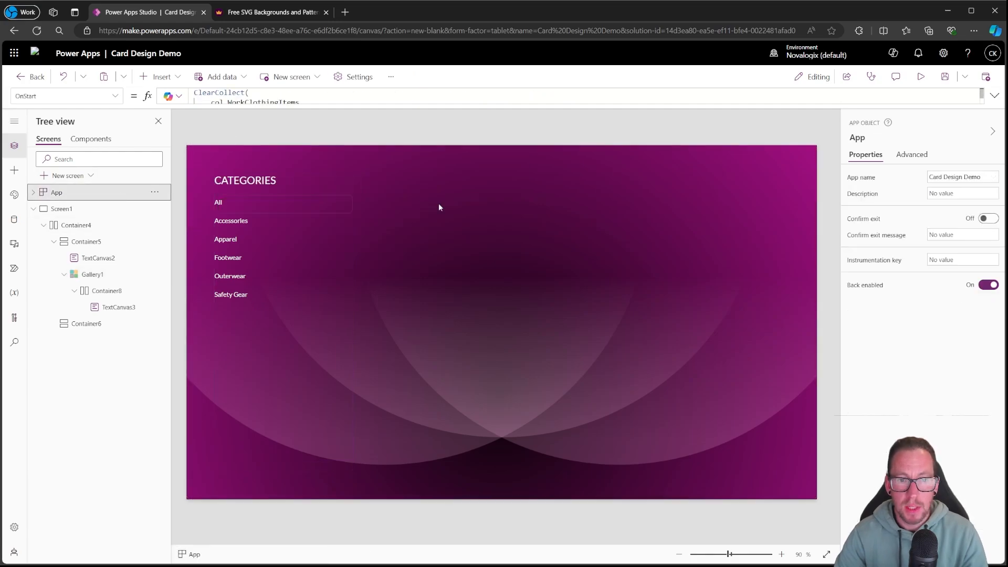
pyautogui.click(995, 96)
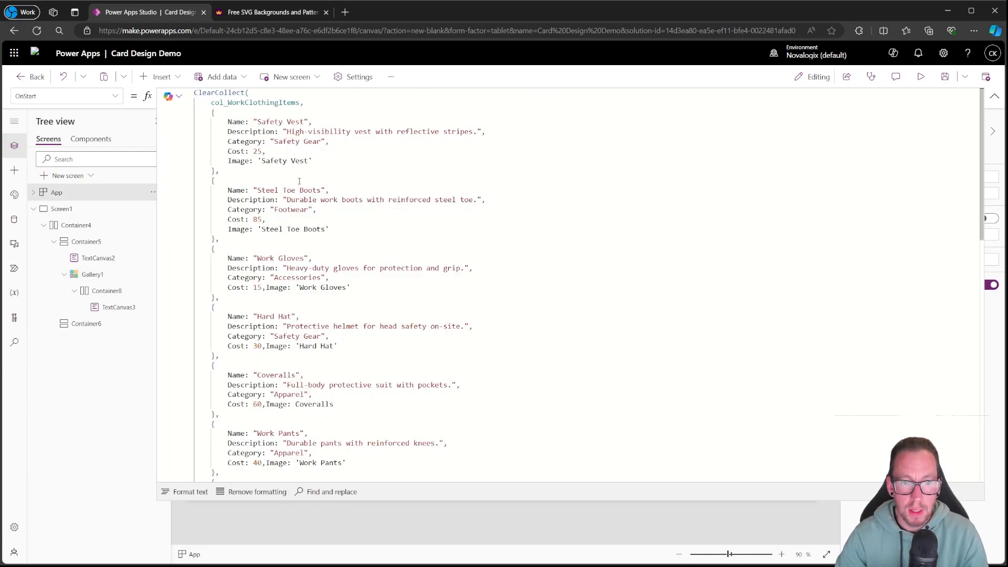
pyautogui.doubleClick(296, 275)
pyautogui.write('NM')
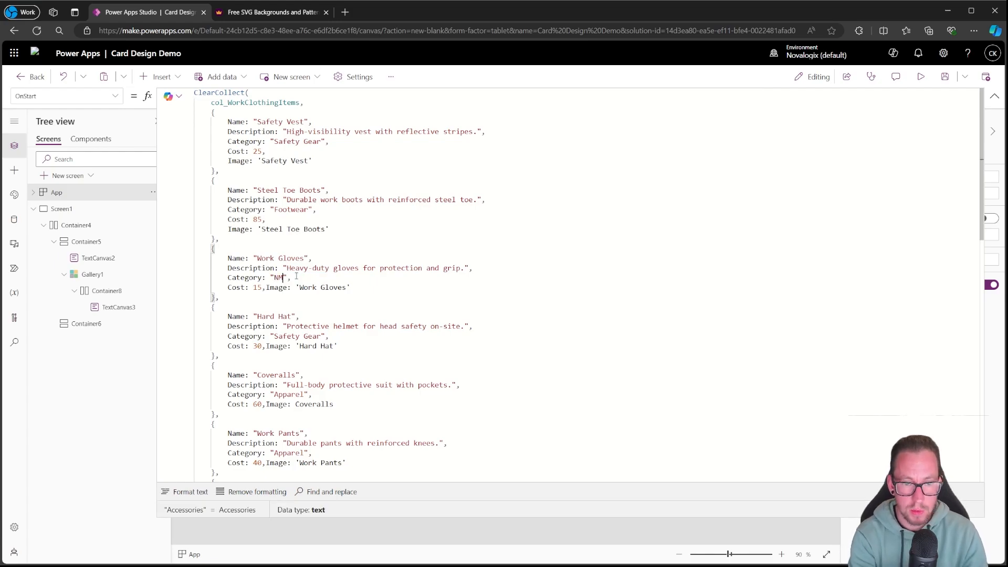
pyautogui.click(994, 96)
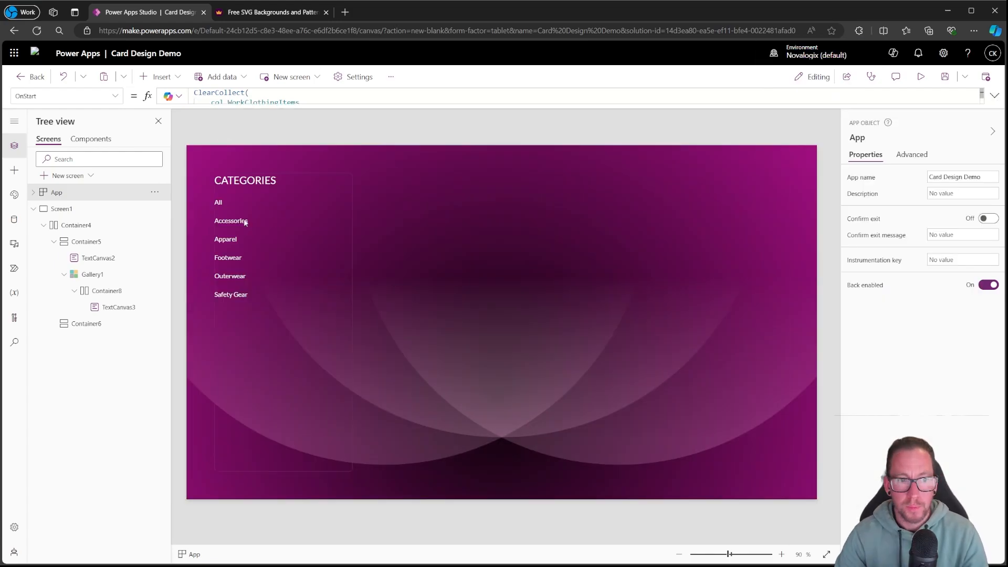
pyautogui.click(154, 193)
pyautogui.click(178, 263)
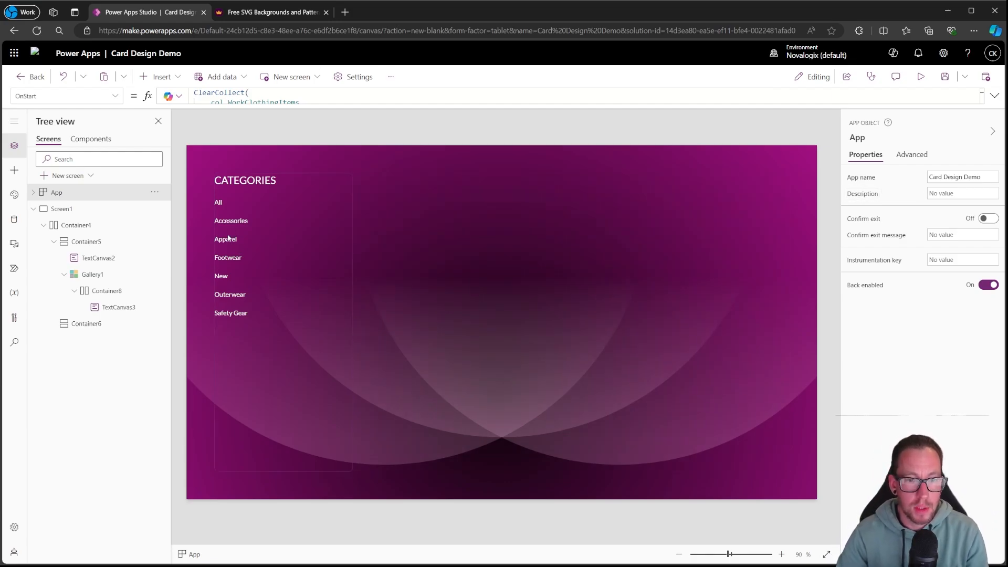
# Undo the Work Gloves item's Category change in the App's OnStart formula and run OnStart to refresh the collection
pyautogui.click(993, 99)
pyautogui.click(514, 216)
pyautogui.hotkey('ctrl', 'z')
pyautogui.hotkey('ctrl', 'z')
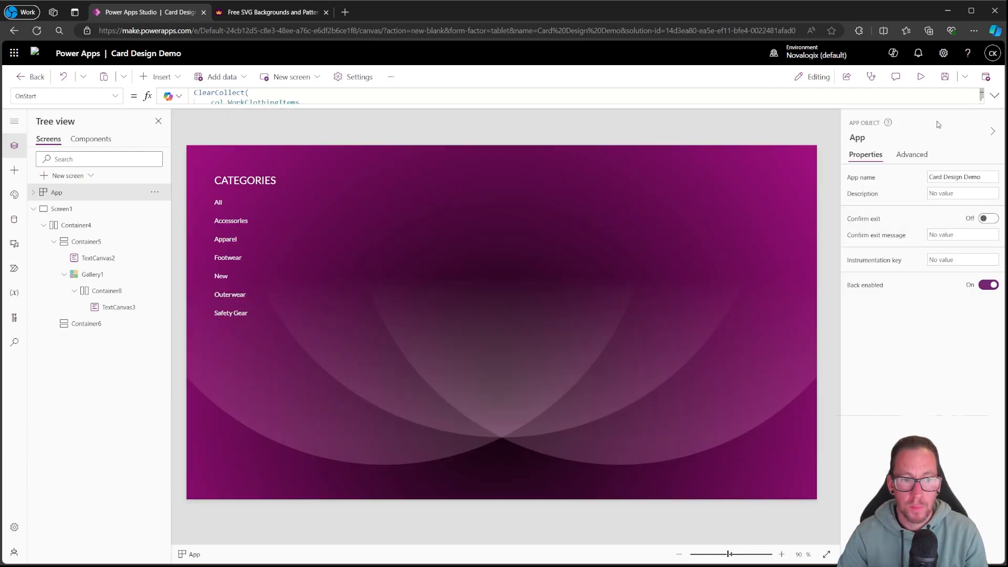
pyautogui.click(994, 96)
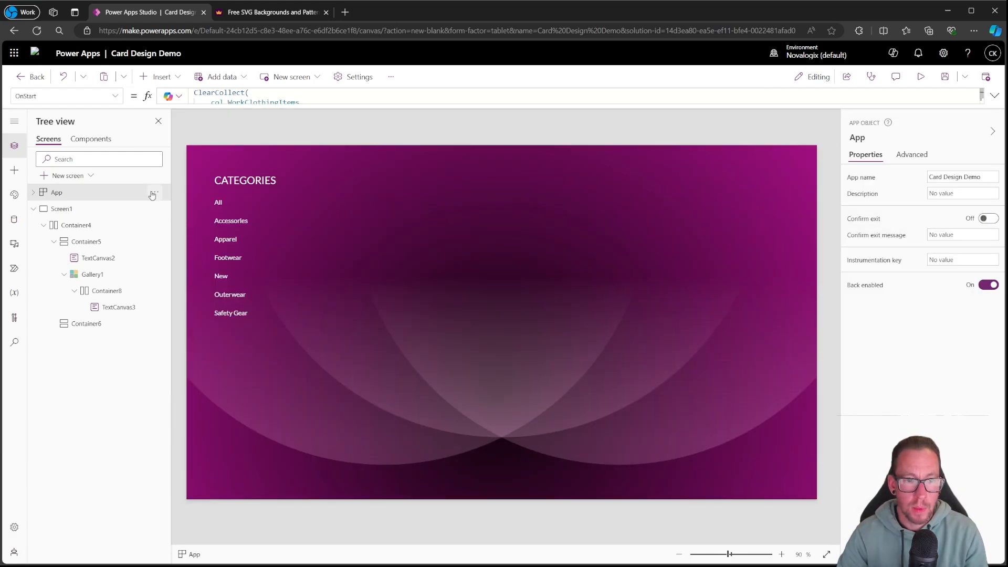
pyautogui.click(155, 192)
pyautogui.click(173, 264)
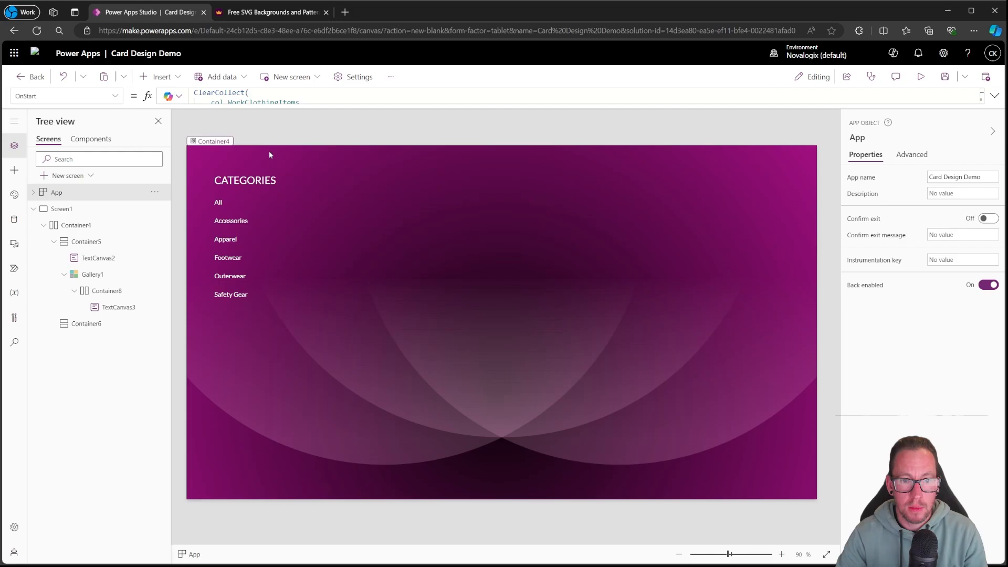
pyautogui.click(248, 211)
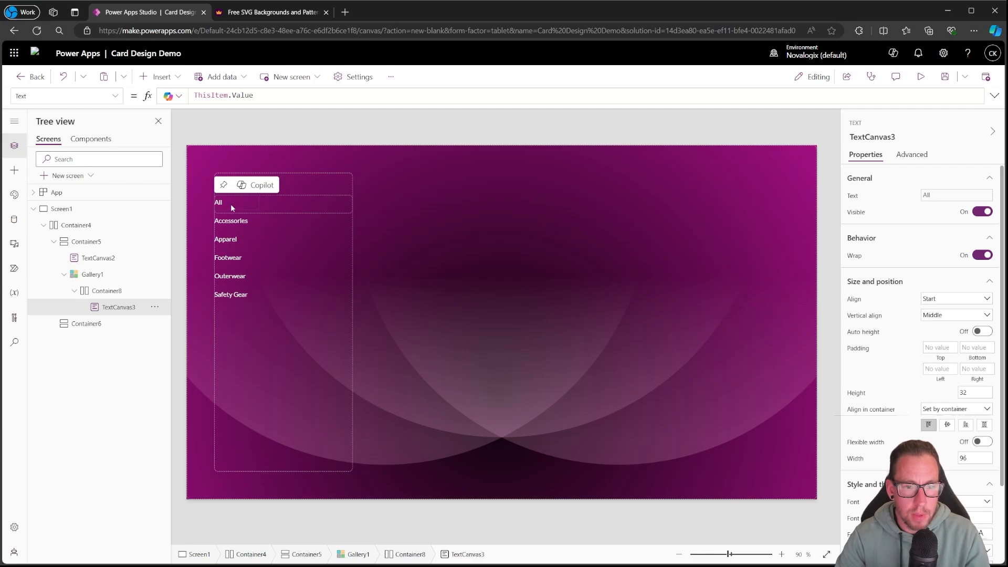
pyautogui.press('alt')
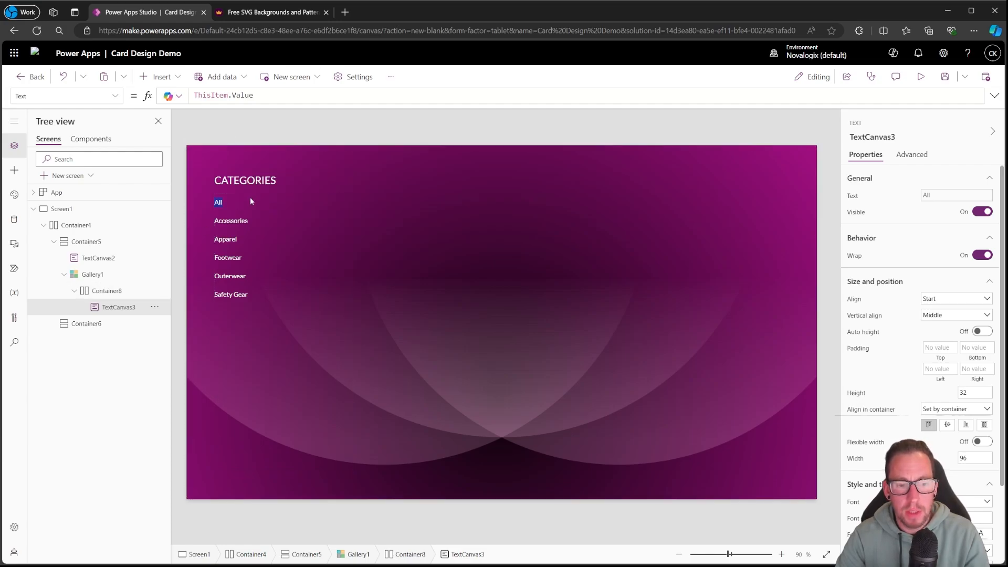
pyautogui.click(203, 206)
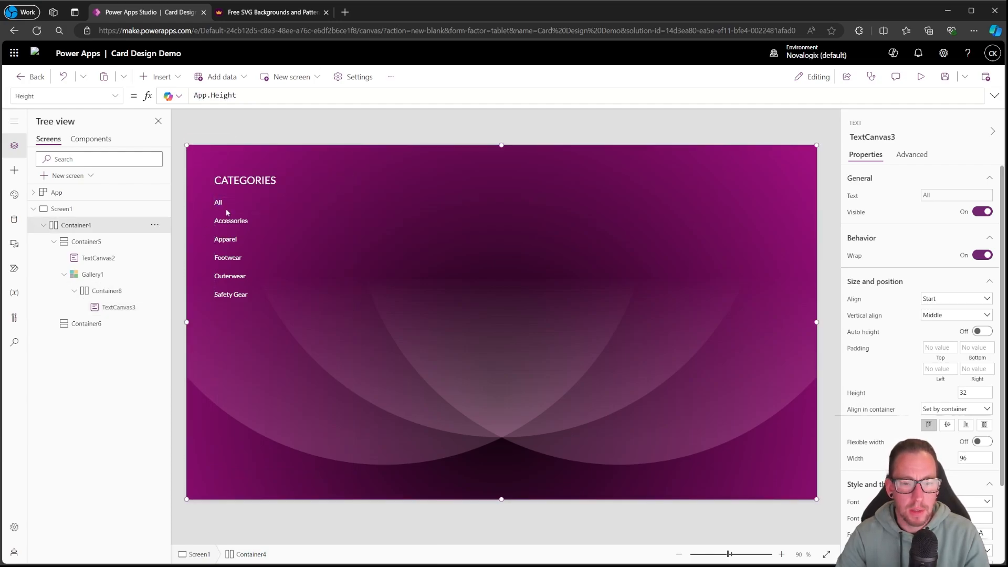
# Insert a button into Container8 inside Gallery1's template
pyautogui.click(110, 292)
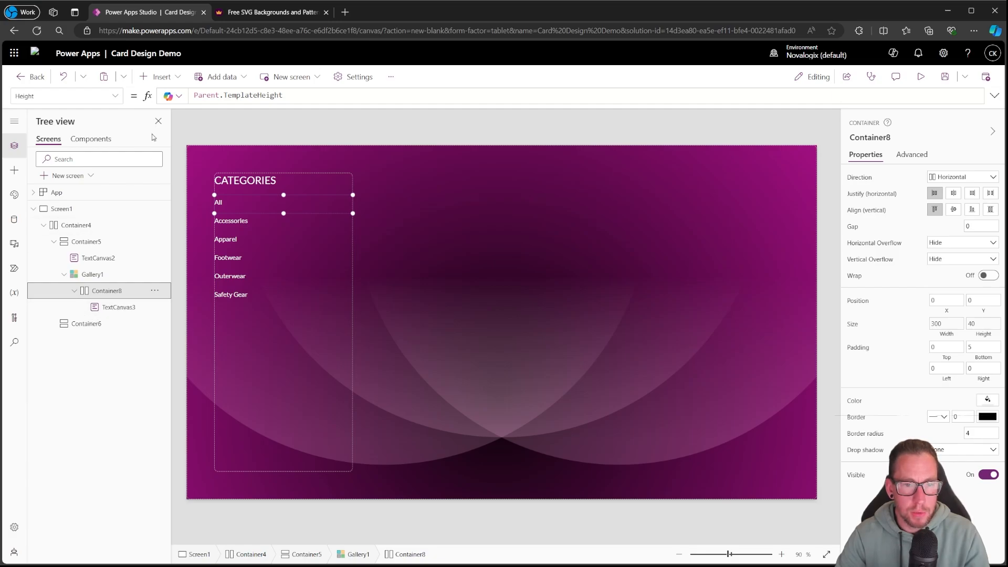
pyautogui.click(157, 77)
pyautogui.scroll(-3, 183, 247)
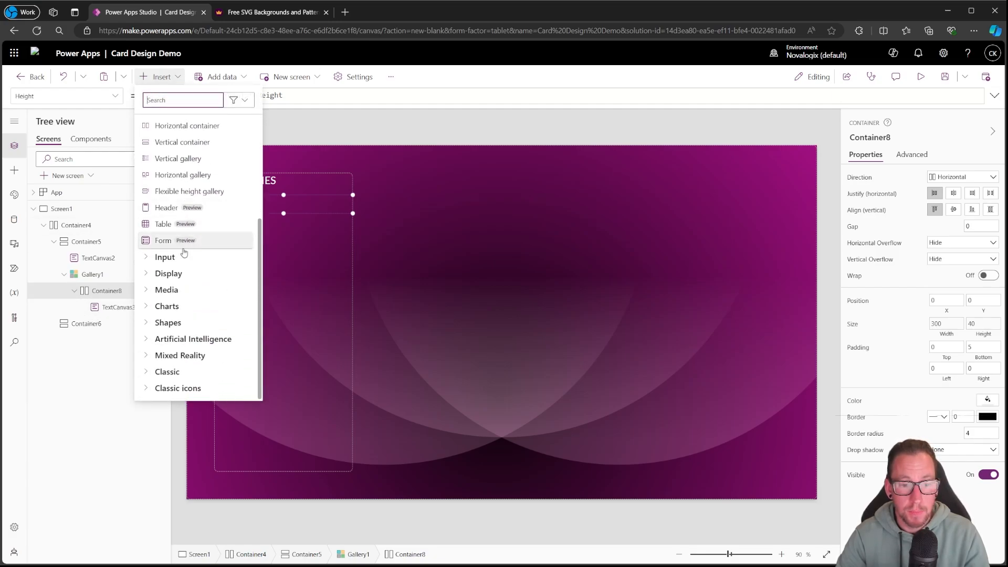
pyautogui.click(147, 257)
pyautogui.click(277, 276)
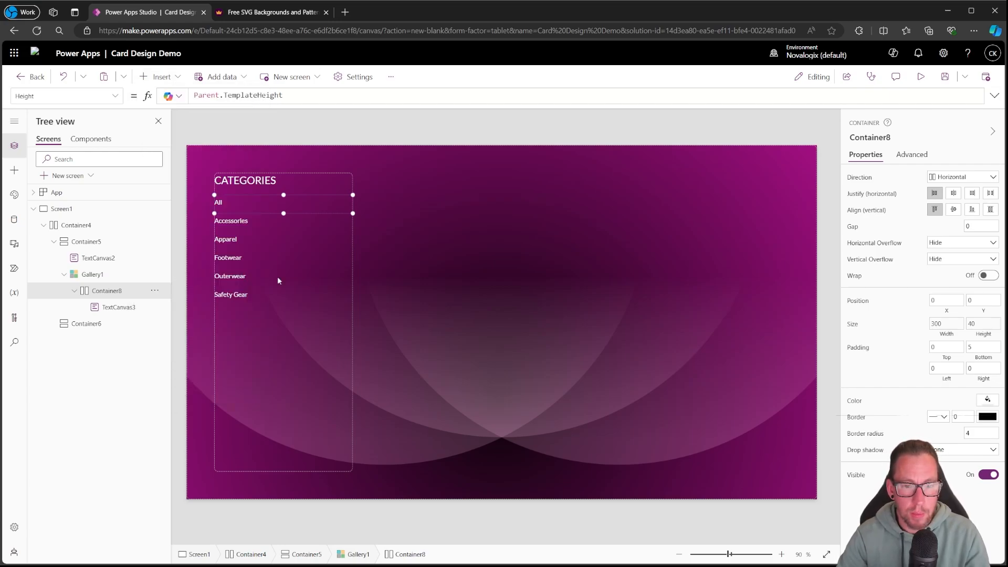
# Move the ThisItem.Value formula from TextCanvas3 to the new button's Text property and delete TextCanvas3
pyautogui.click(117, 308)
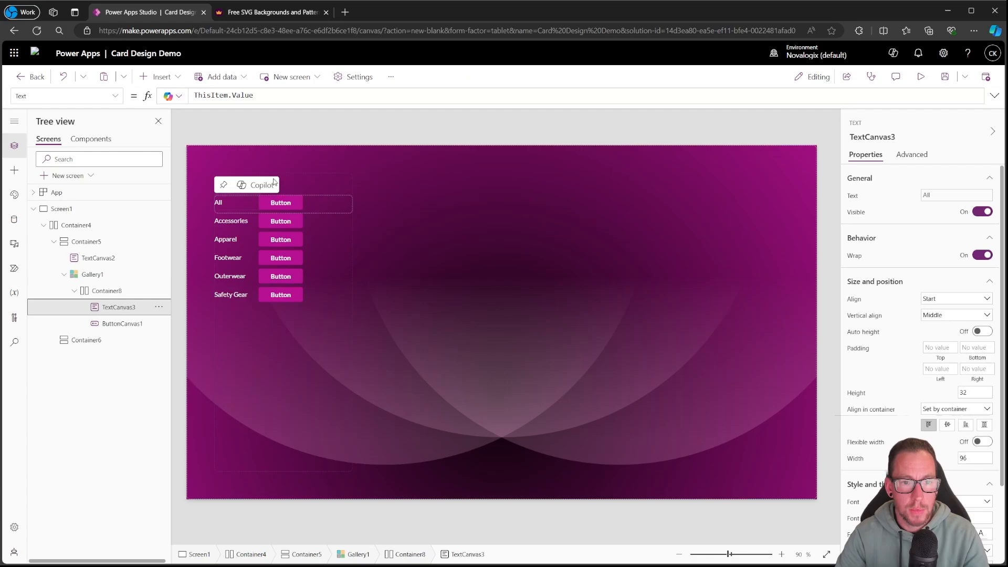
pyautogui.tripleClick(261, 96)
pyautogui.hotkey('ctrl', 'x')
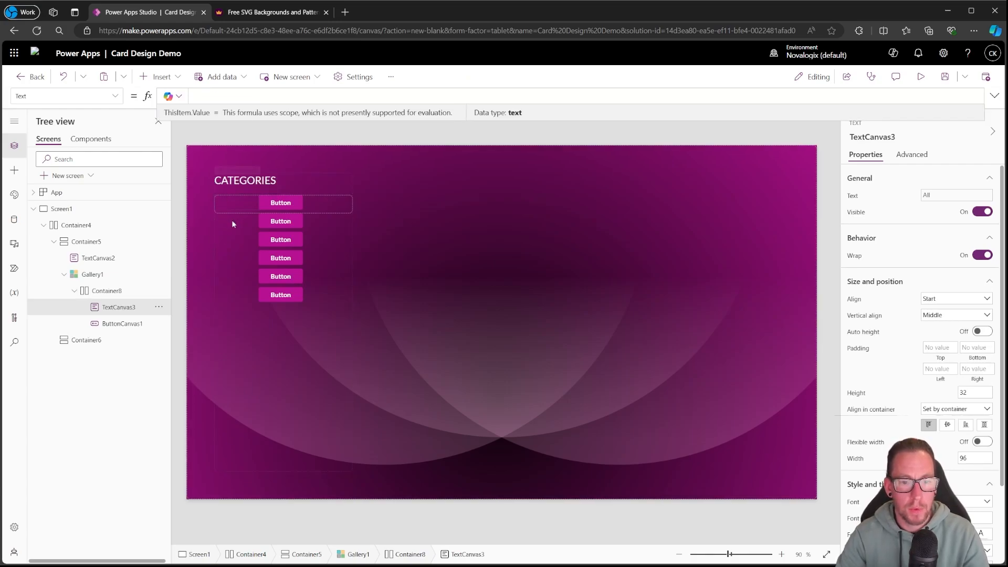
pyautogui.click(275, 204)
pyautogui.click(115, 96)
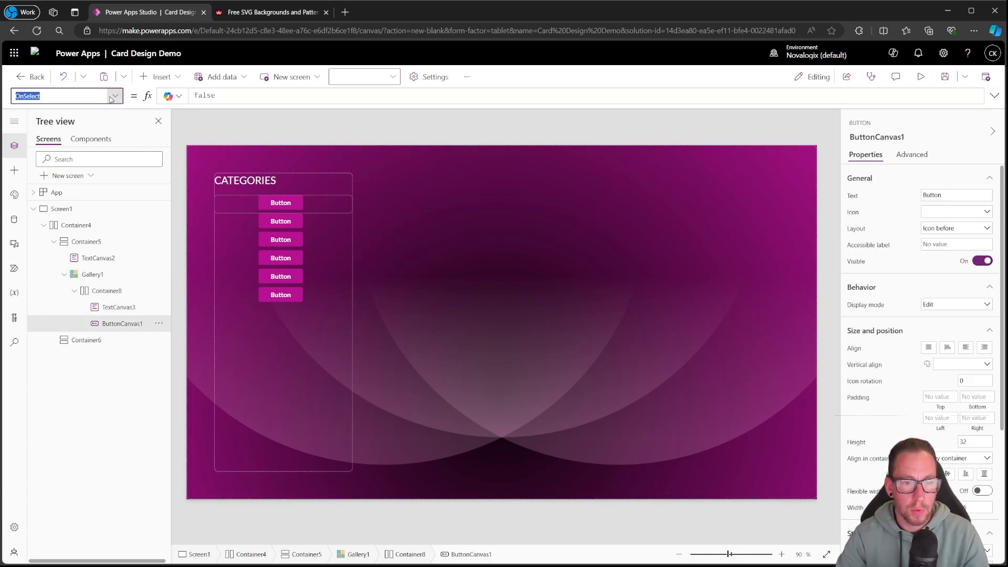
pyautogui.click(845, 197)
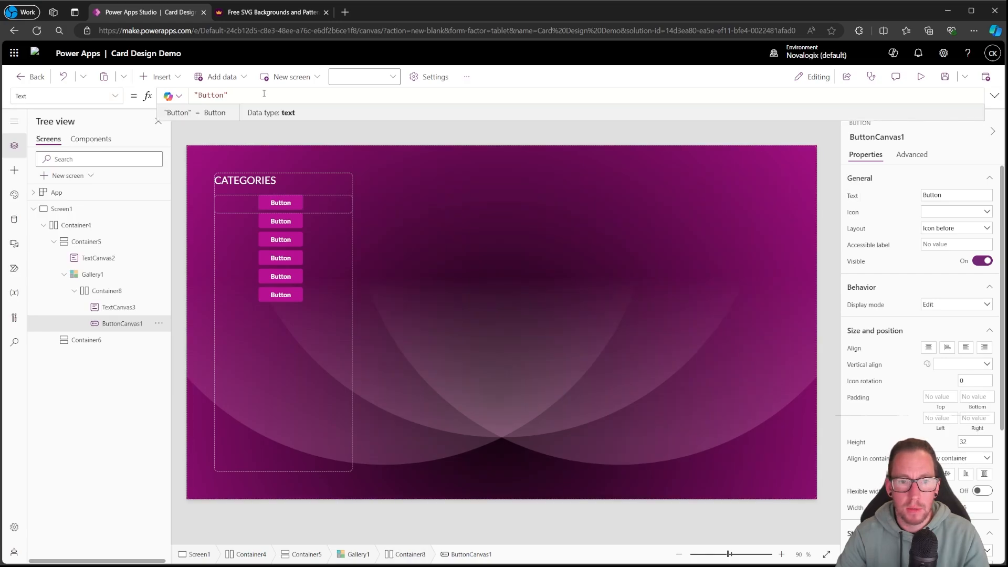
pyautogui.hotkey('ctrl', 'a')
pyautogui.hotkey('ctrl', 'v')
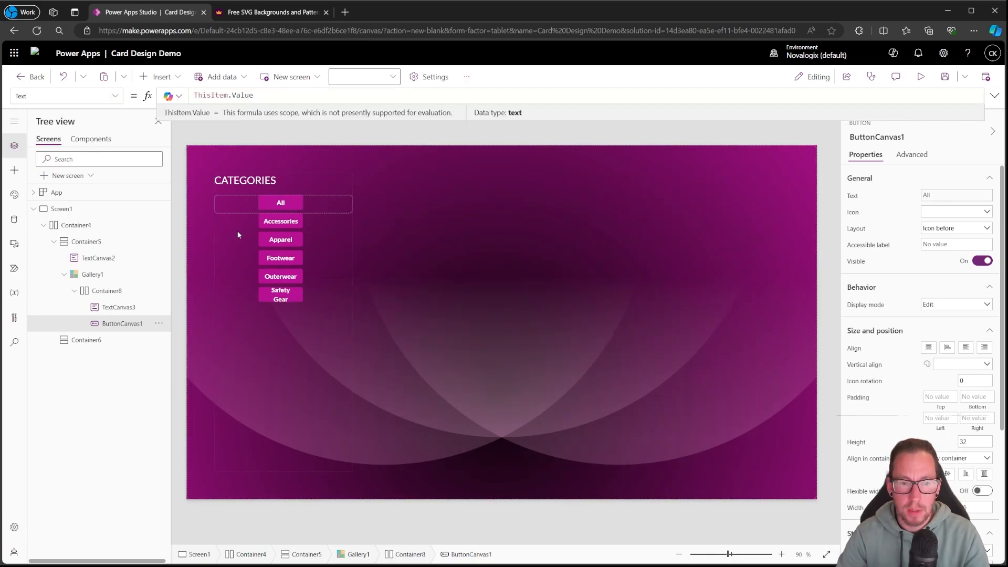
pyautogui.click(111, 311)
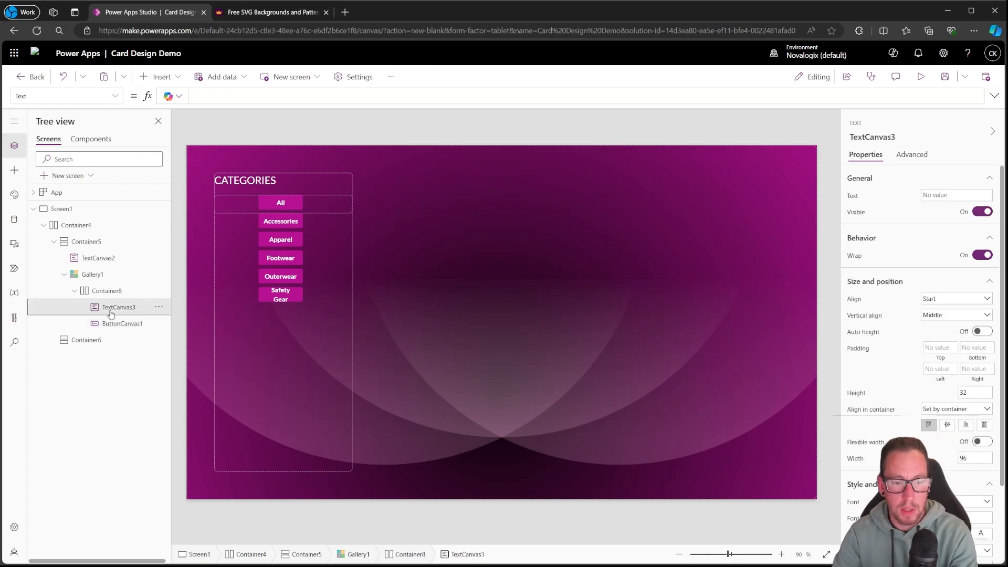
pyautogui.press('Delete')
# Turn on flexible width for ButtonCanvas1 and left-align its text with a left padding of 0
pyautogui.click(129, 308)
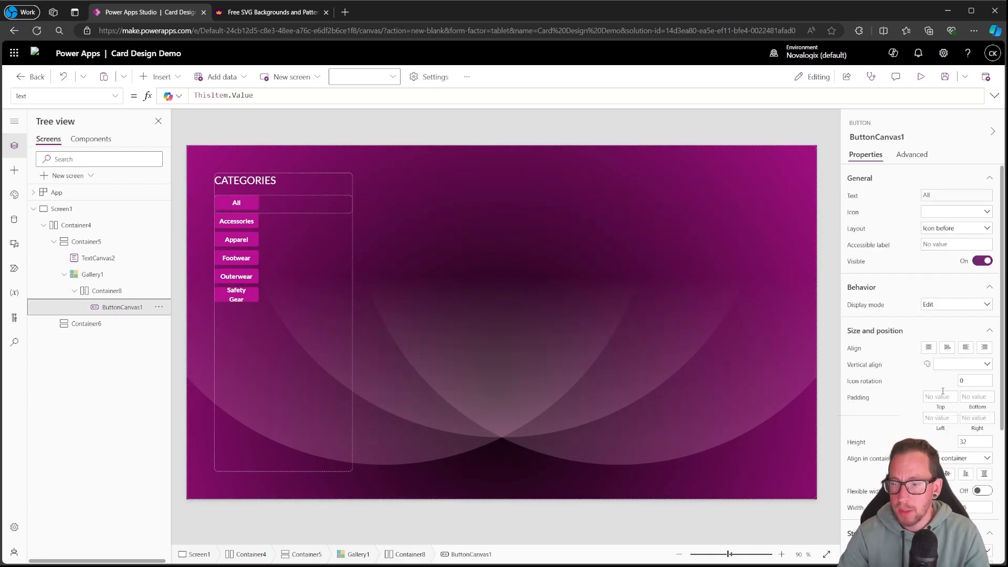
pyautogui.click(989, 491)
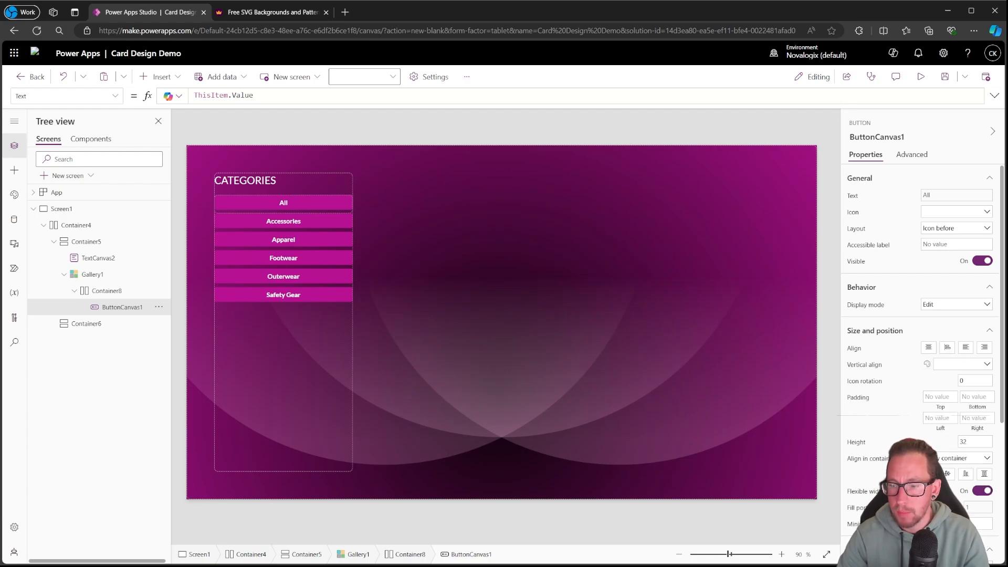
pyautogui.click(965, 348)
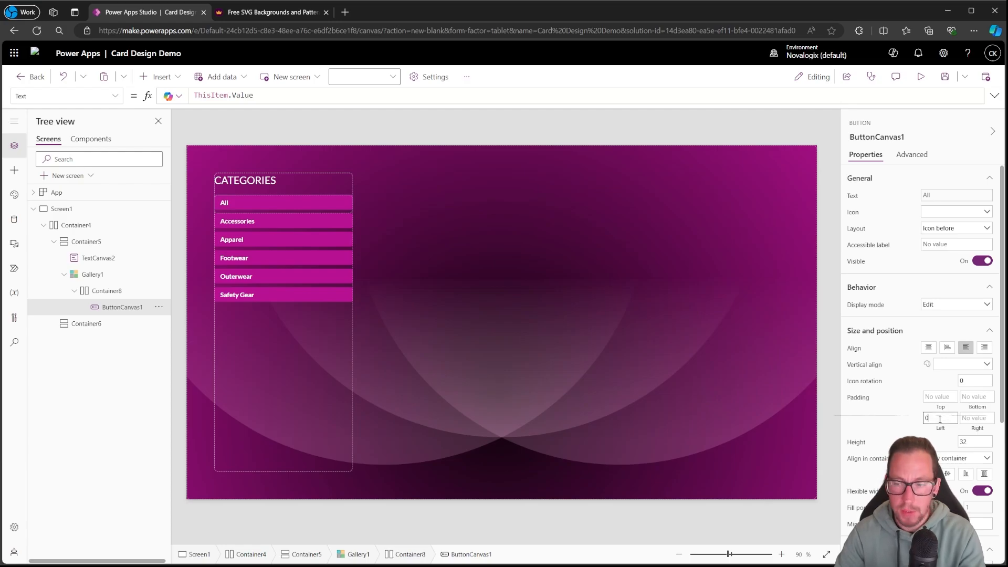
pyautogui.click(822, 278)
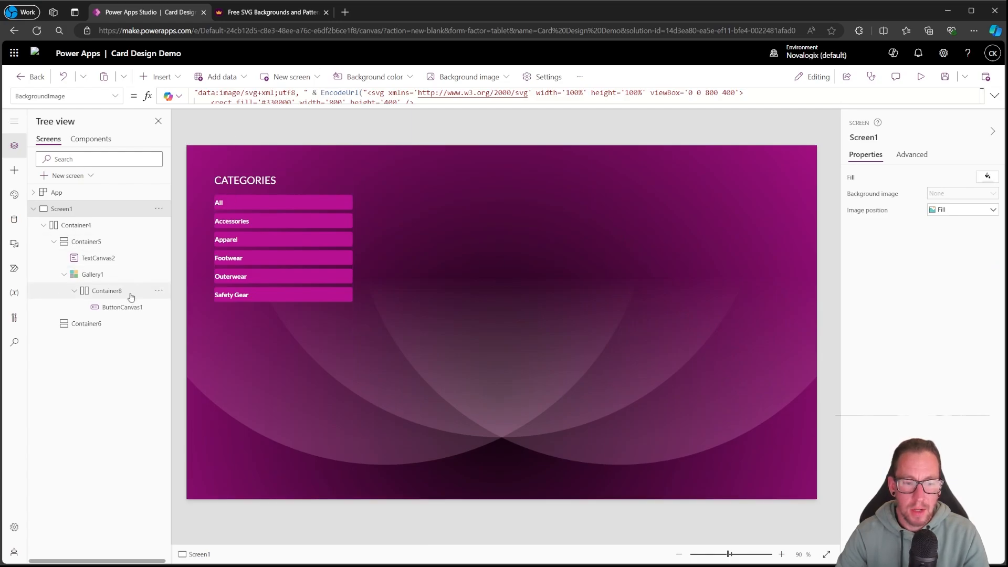
# Set ButtonCanvas1's type to Transparent and its FontColor to Color.White
pyautogui.click(229, 208)
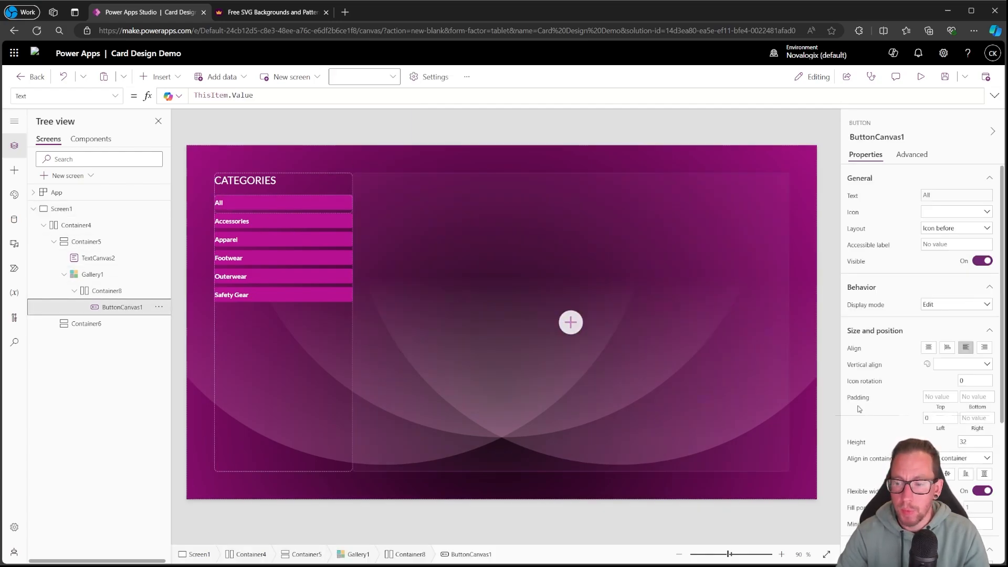
pyautogui.scroll(-4, 946, 425)
pyautogui.click(945, 353)
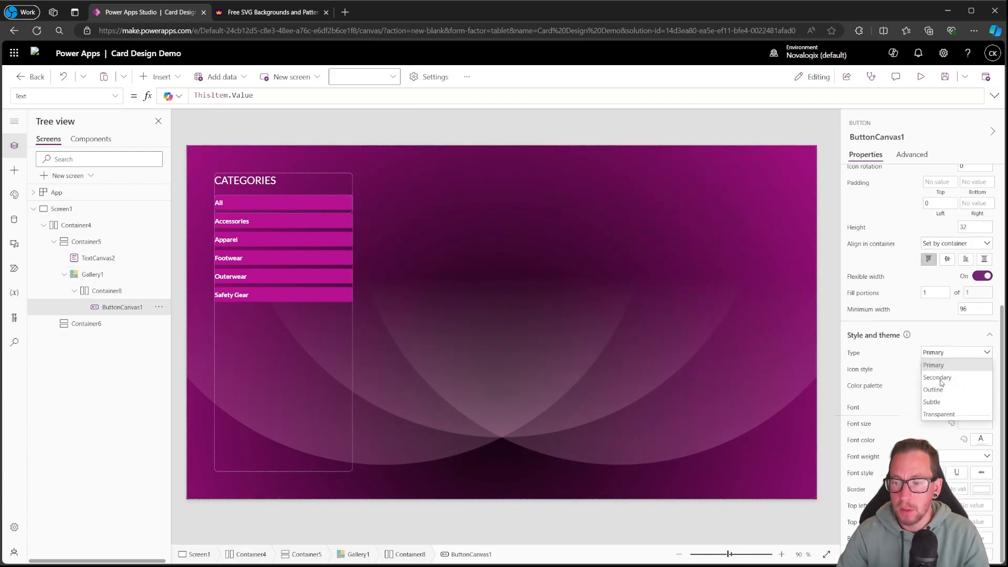
pyautogui.click(924, 416)
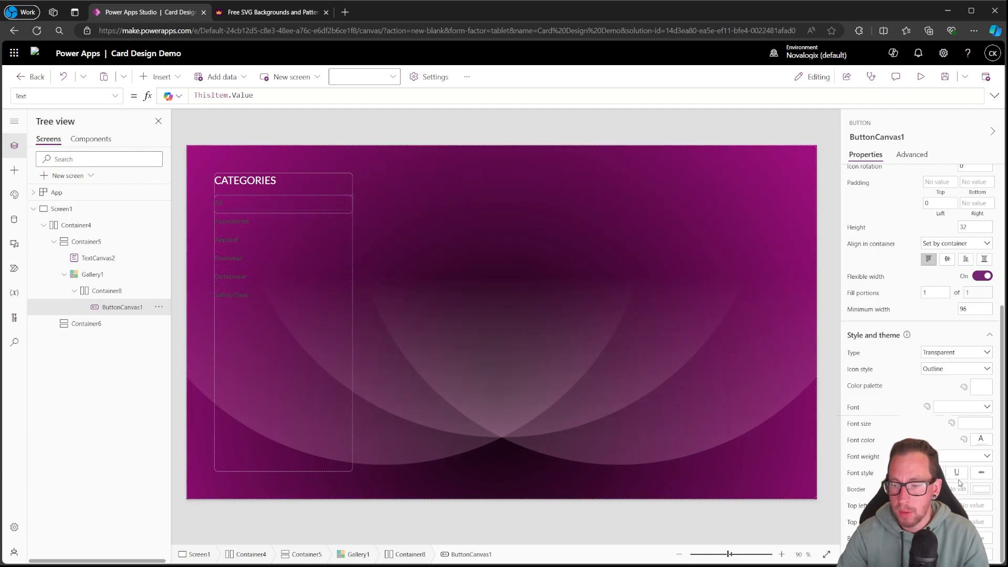
pyautogui.click(869, 444)
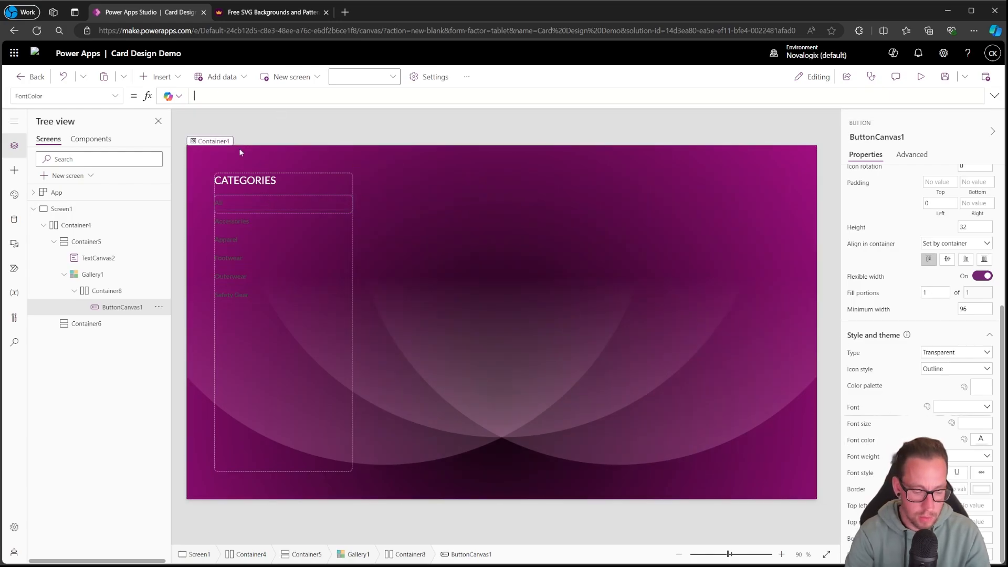
pyautogui.write('Color.White')
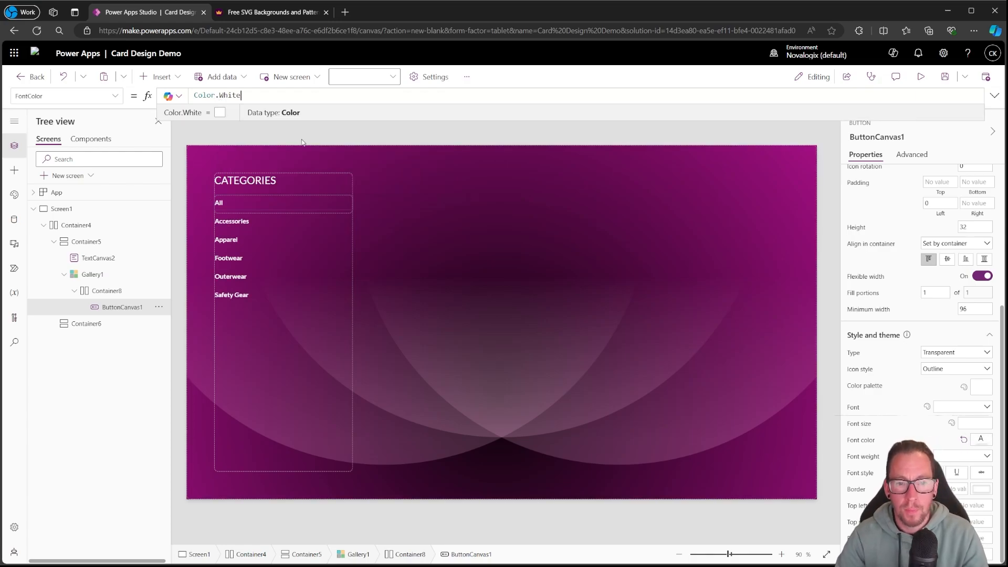
pyautogui.click(240, 152)
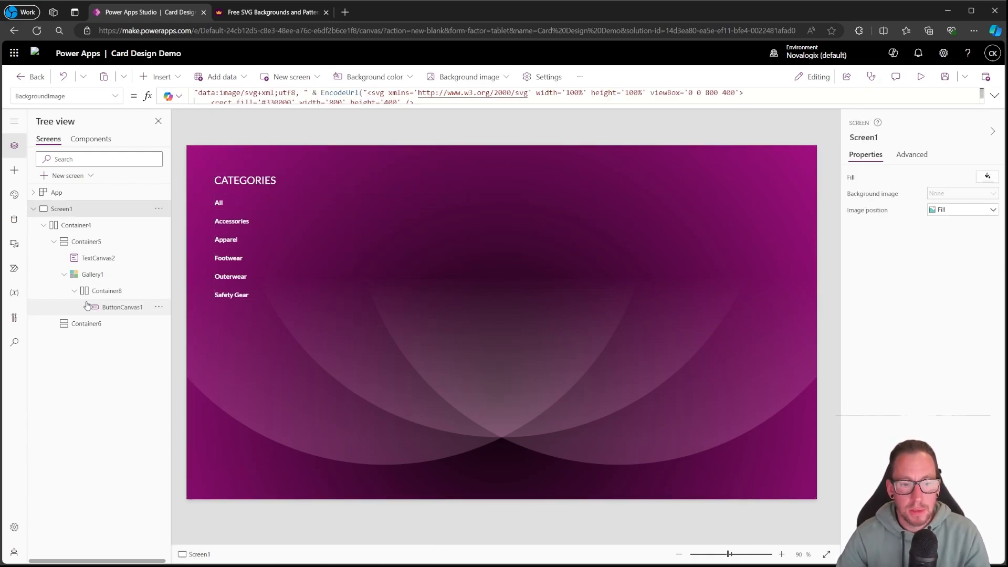
# Set ButtonCanvas1's OnSelect formula to Select(Gallery1)
pyautogui.click(123, 307)
pyautogui.click(114, 95)
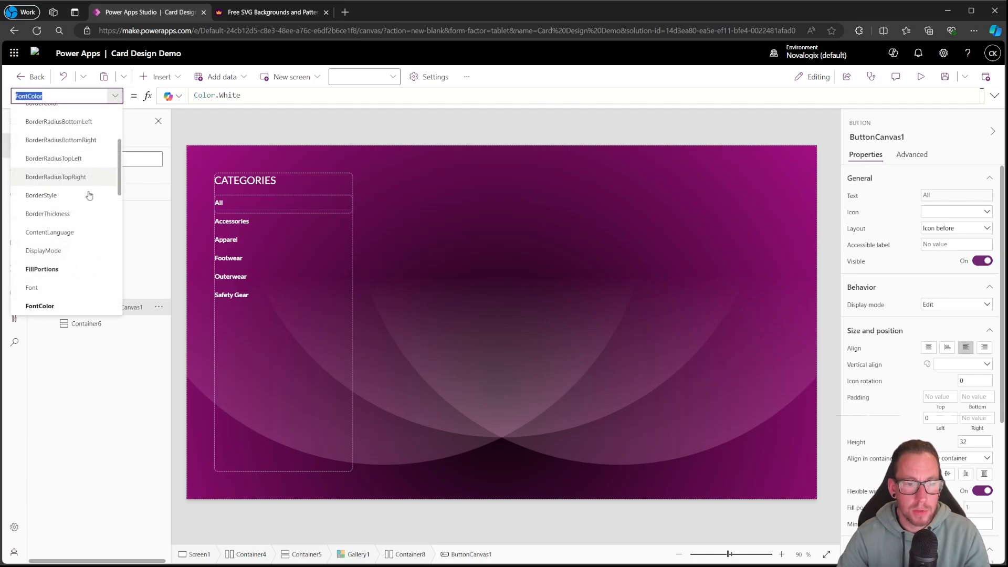
pyautogui.scroll(-5, 68, 224)
pyautogui.scroll(-2, 69, 224)
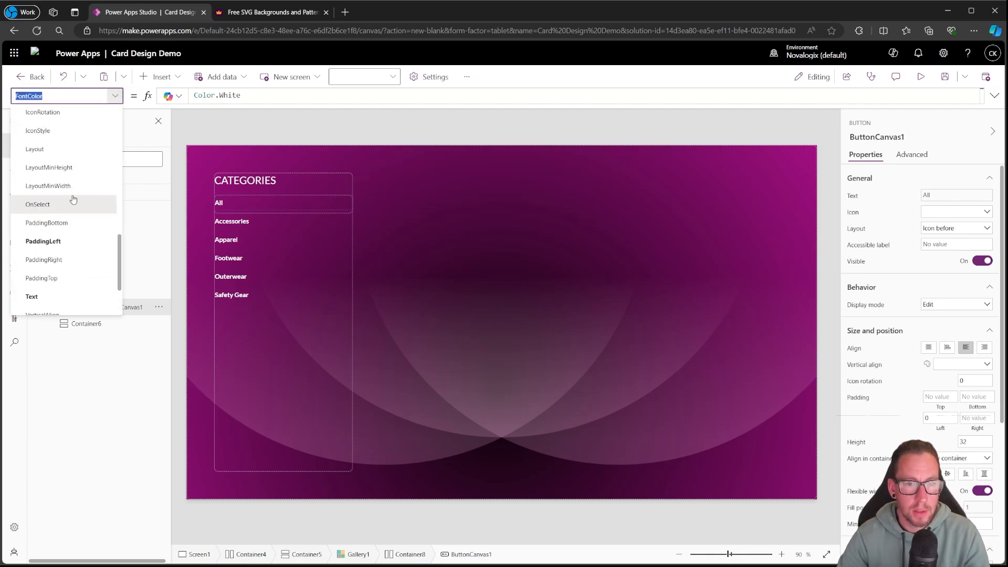
pyautogui.click(73, 200)
pyautogui.write('Select(')
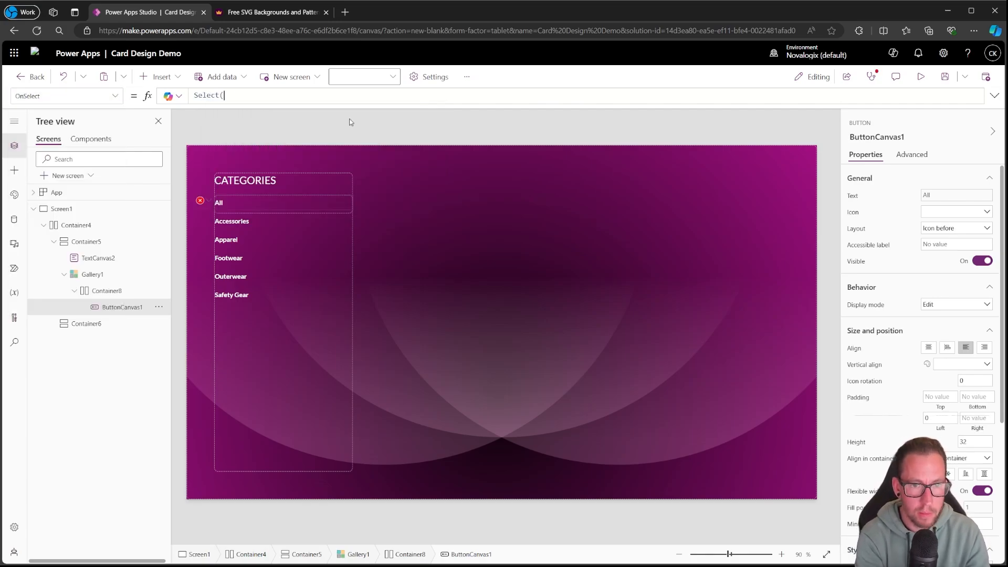
pyautogui.write('Galler')
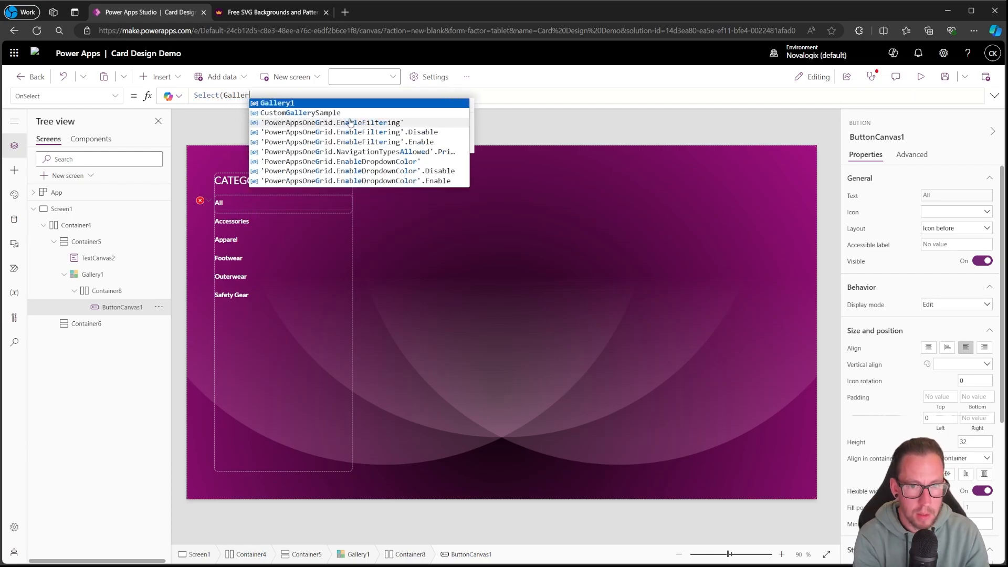
pyautogui.write('y1)')
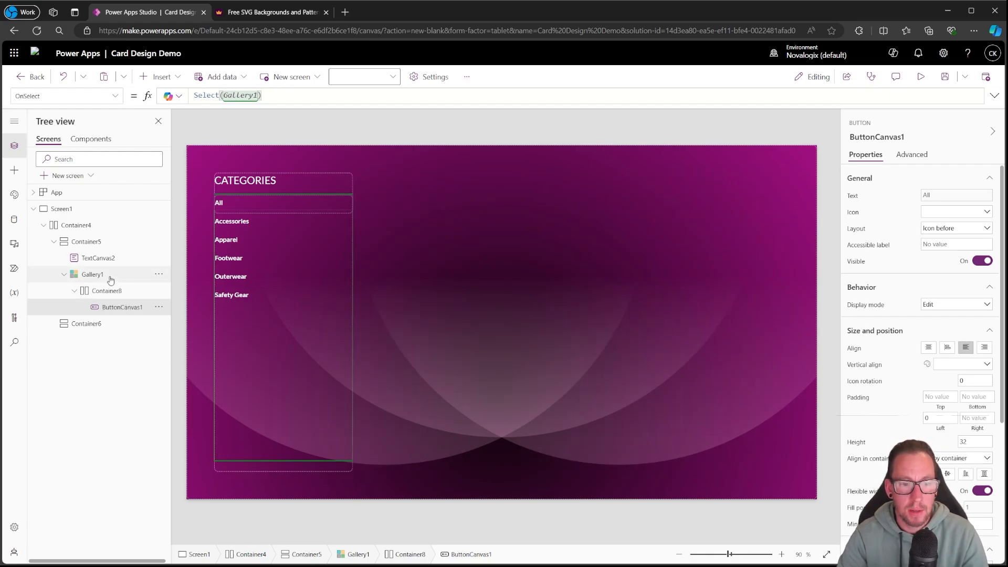
# Start writing a formula in Gallery1's OnSelect property
pyautogui.click(110, 280)
pyautogui.click(220, 98)
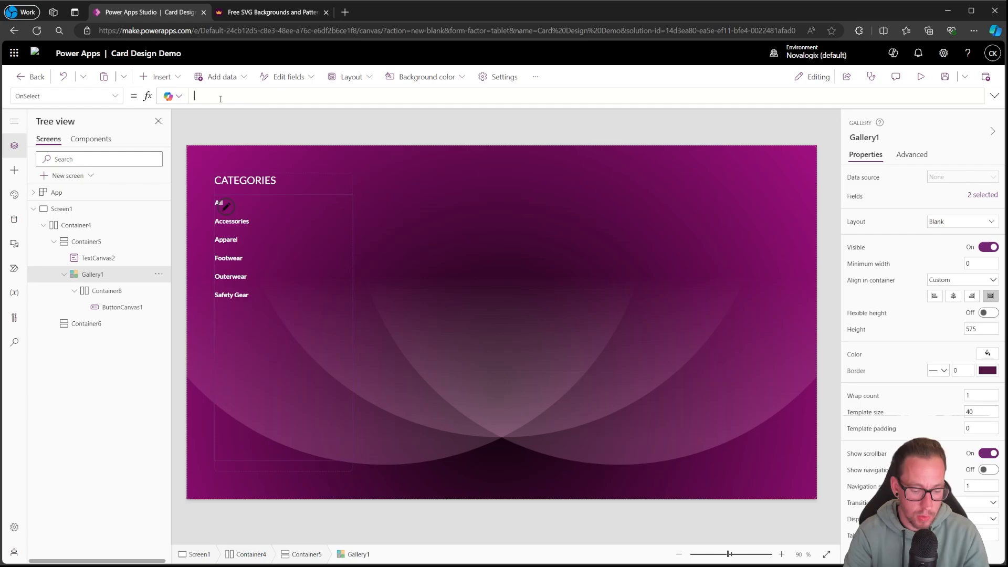
pyautogui.write('U')
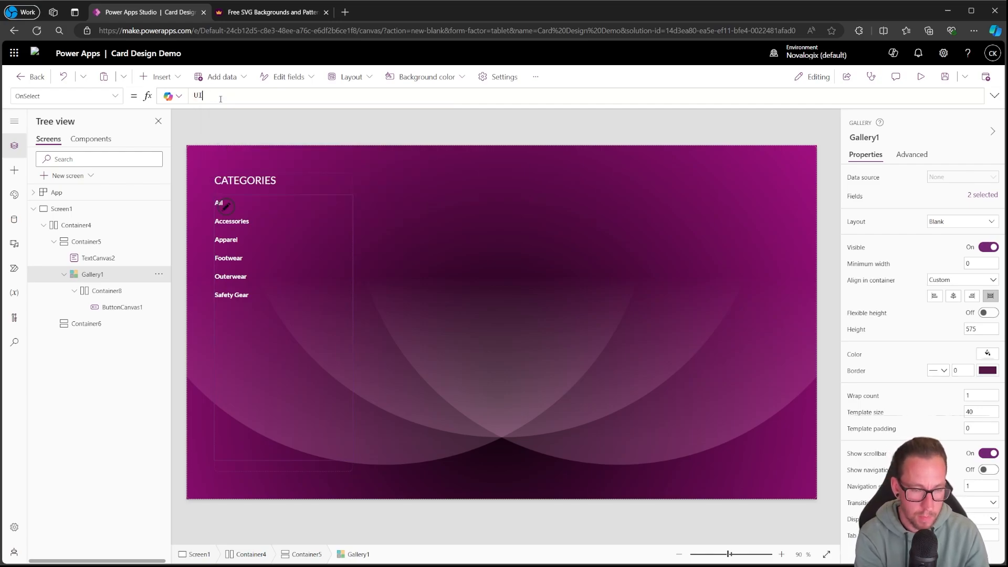
# Set the category gallery's OnSelect formula to UpdateContext({loc_currentCategory: ThisItem.Value}) and select the variable name in it
pyautogui.write('pdatepdateContext(')
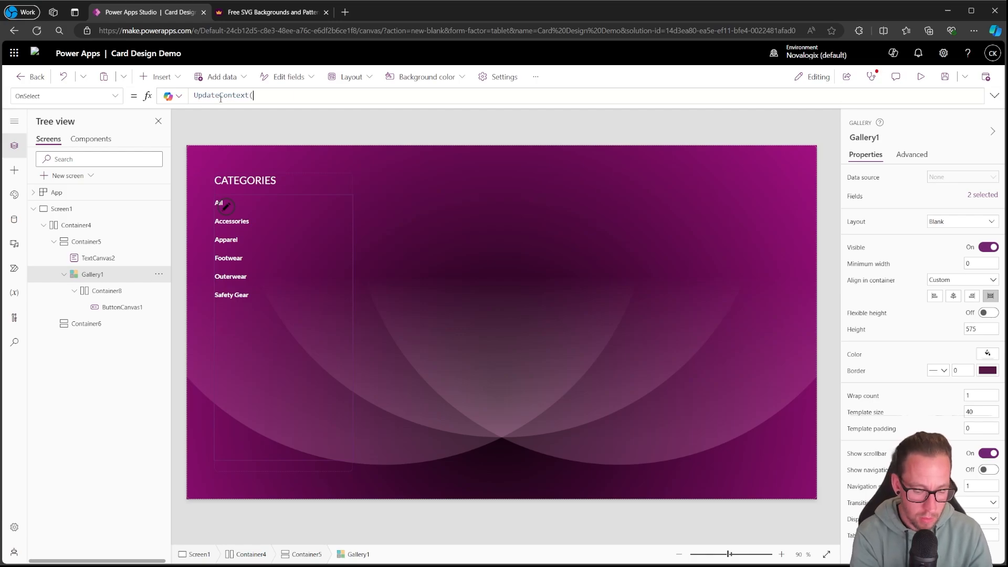
pyautogui.write('{lod')
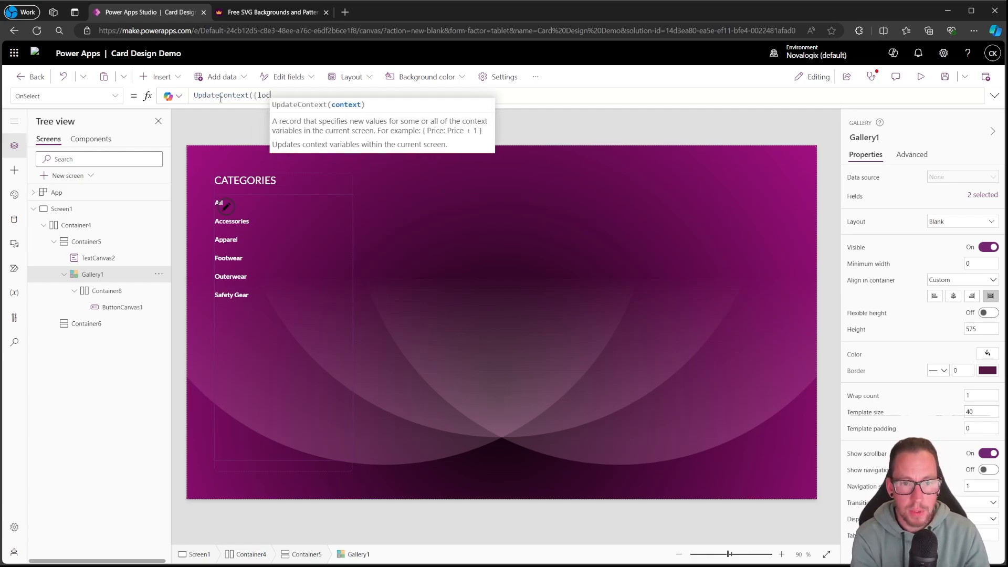
pyautogui.press('BackSpace')
pyautogui.write('c_')
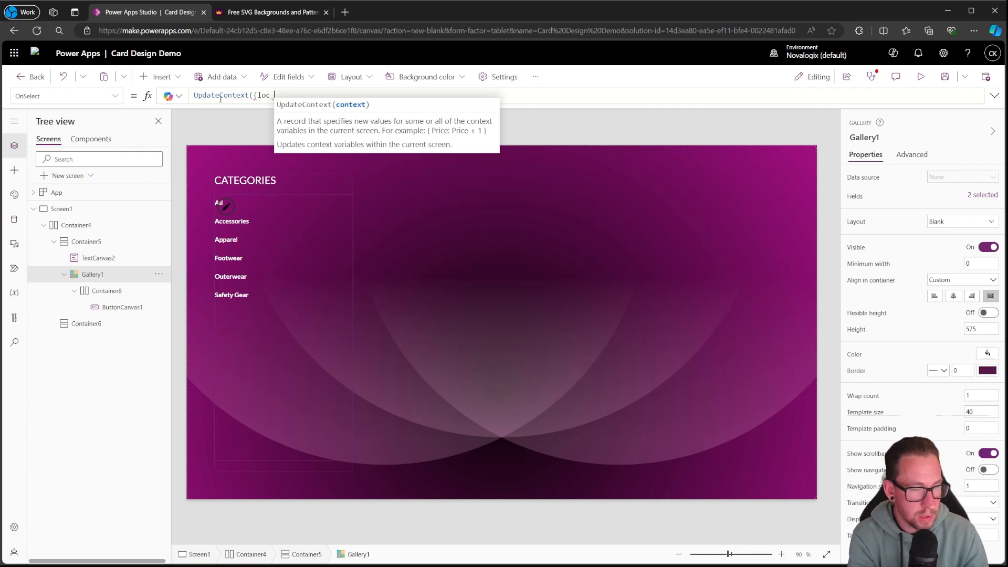
pyautogui.write('Context({loc_currentCategor')
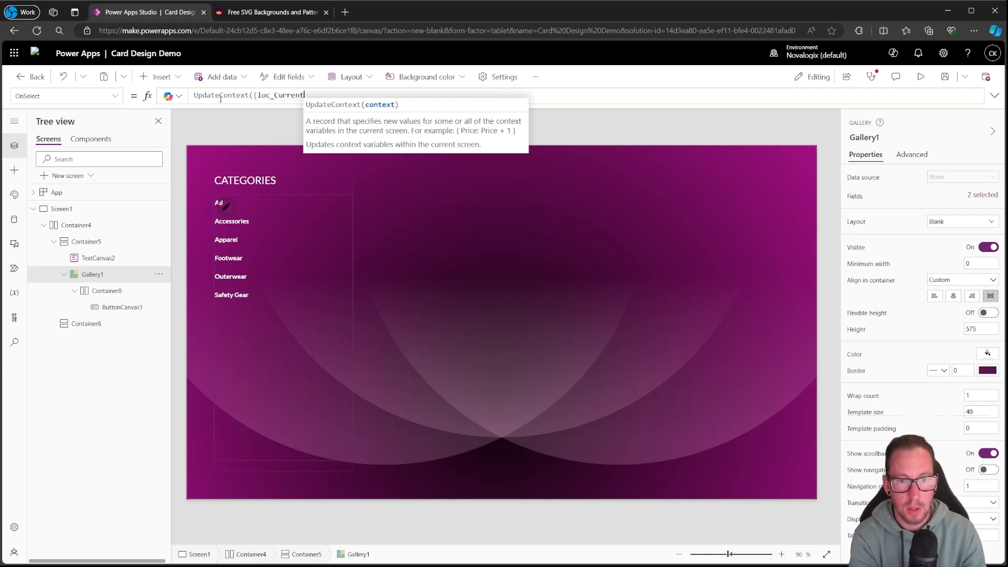
pyautogui.write('y})')
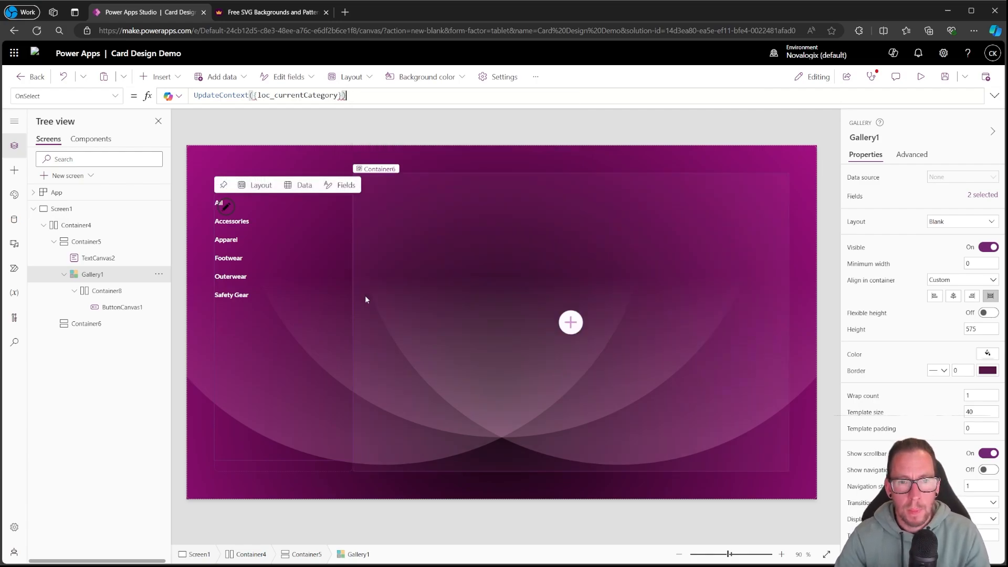
pyautogui.doubleClick(336, 95)
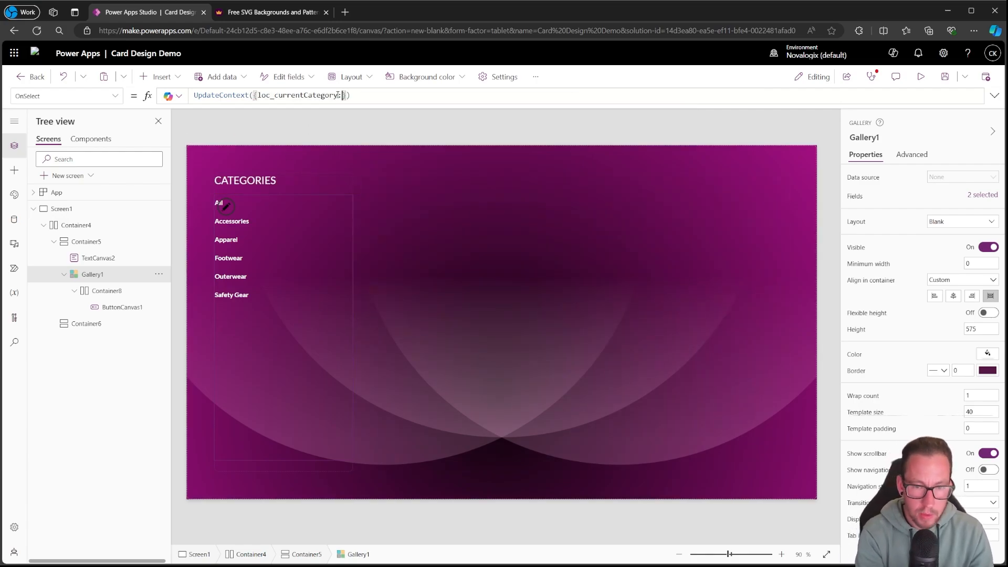
pyautogui.write(': This')
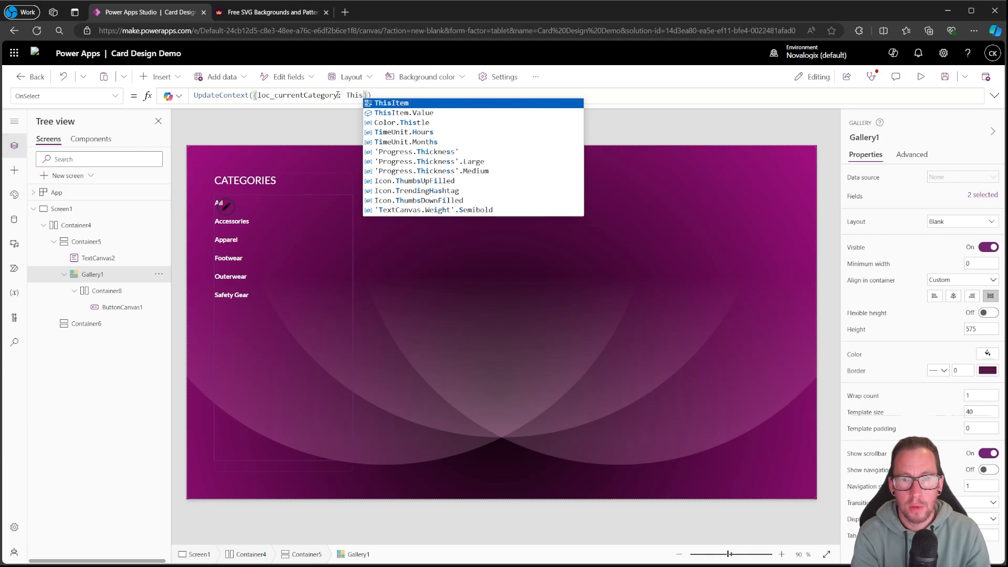
pyautogui.write('Item.Value')
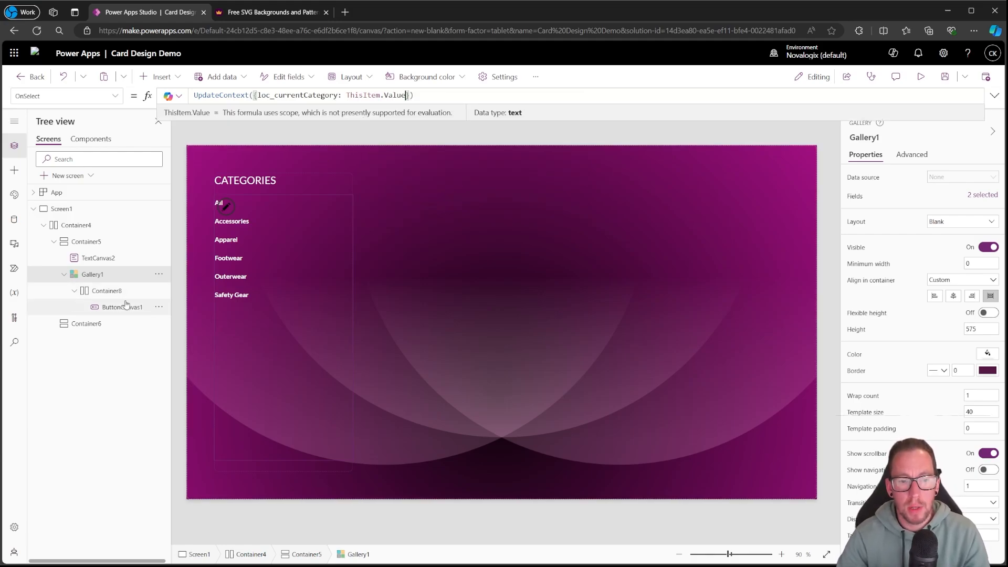
pyautogui.click(296, 95)
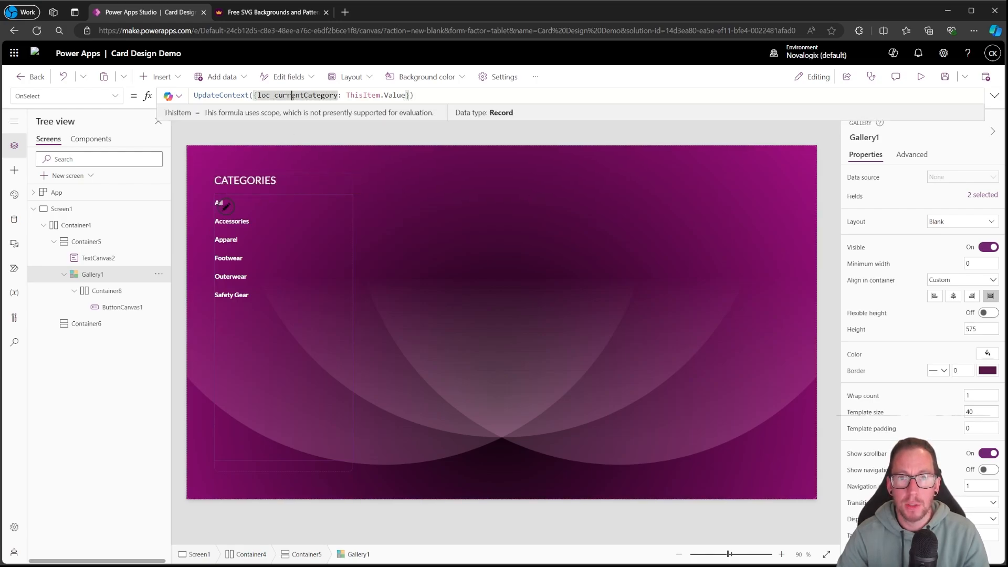
pyautogui.doubleClick(292, 95)
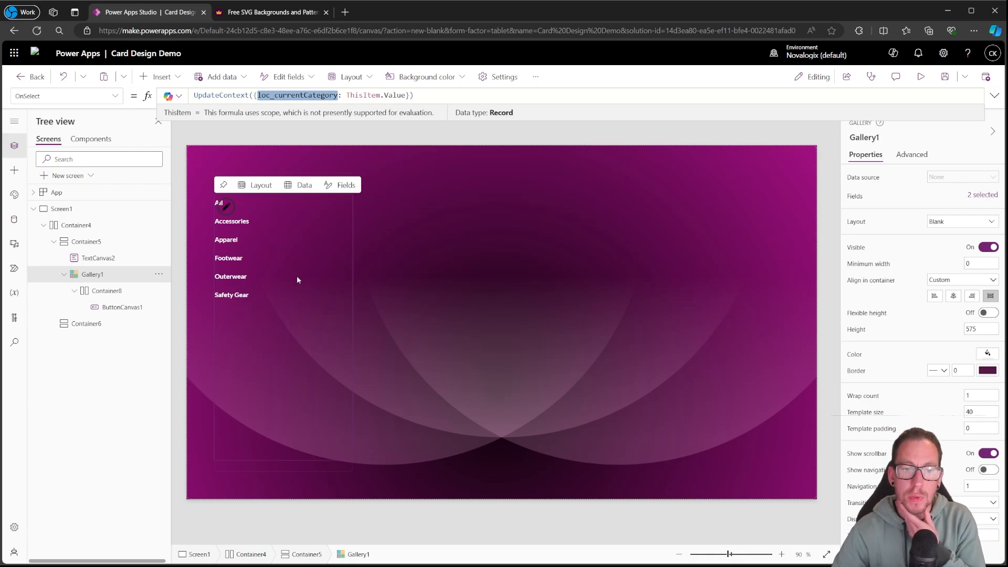
# Insert a text control with white font into the empty Container6 and set its Text property to loc_currentCategory
pyautogui.click(404, 210)
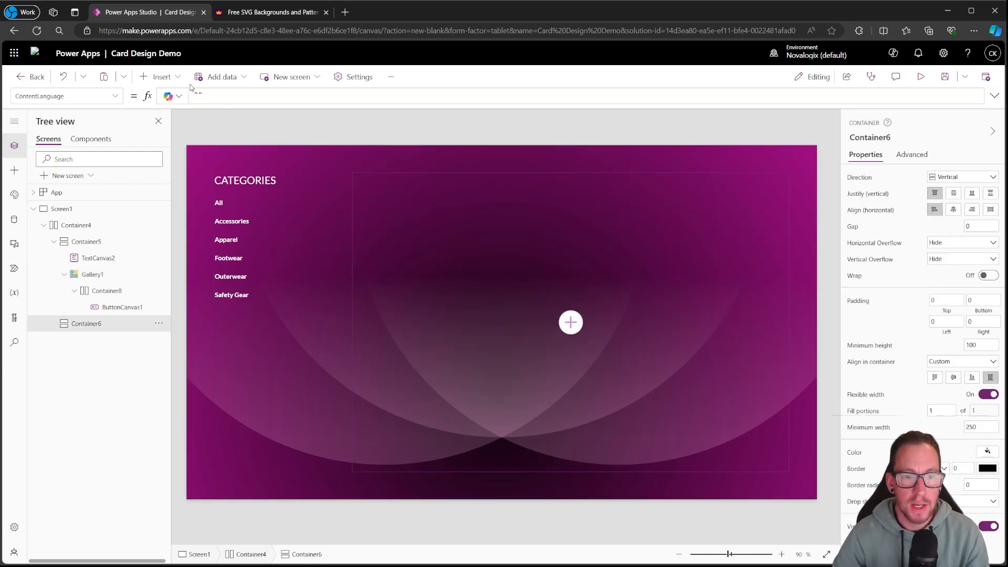
pyautogui.click(160, 77)
pyautogui.click(158, 138)
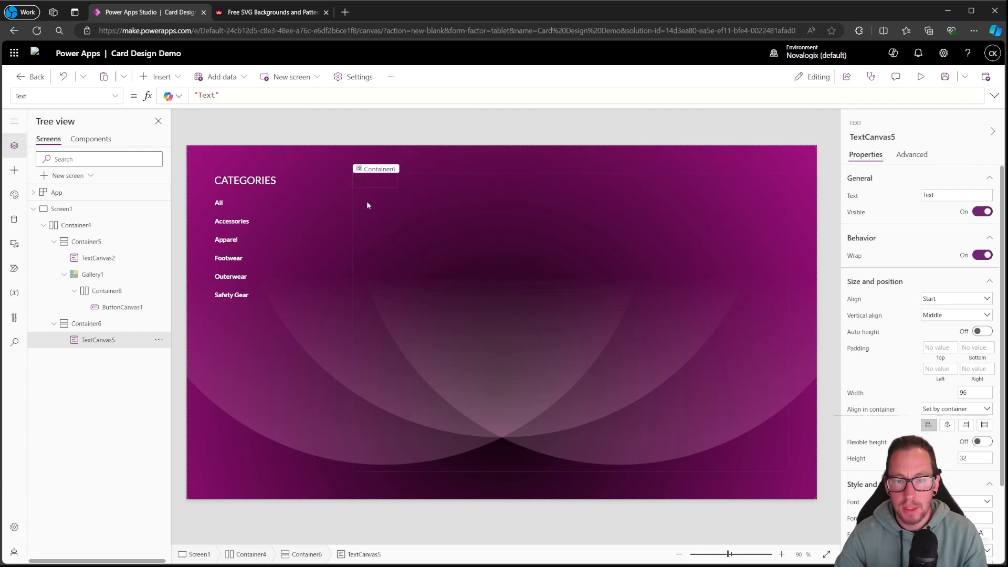
pyautogui.scroll(-2, 961, 457)
pyautogui.click(981, 440)
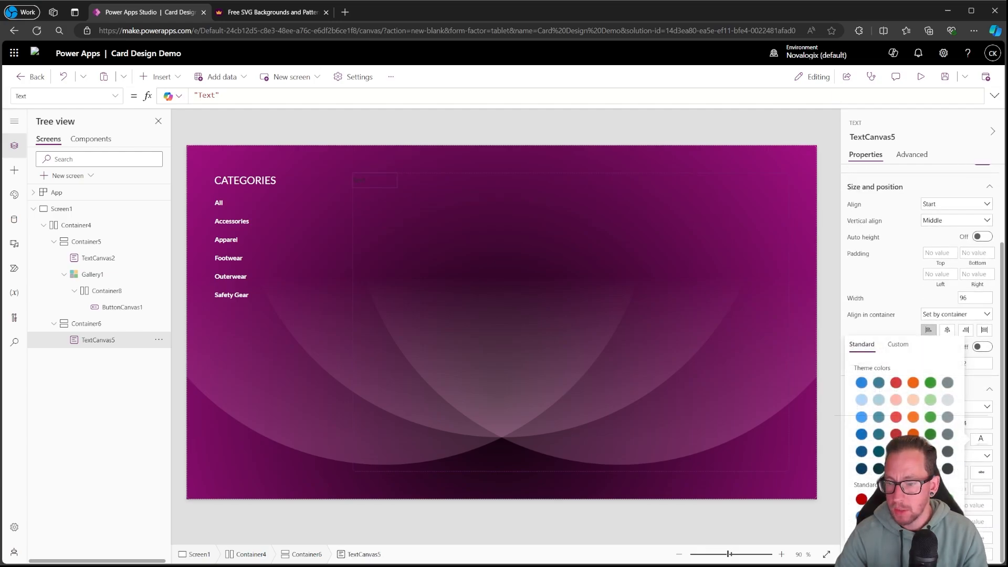
pyautogui.click(930, 516)
pyautogui.click(889, 279)
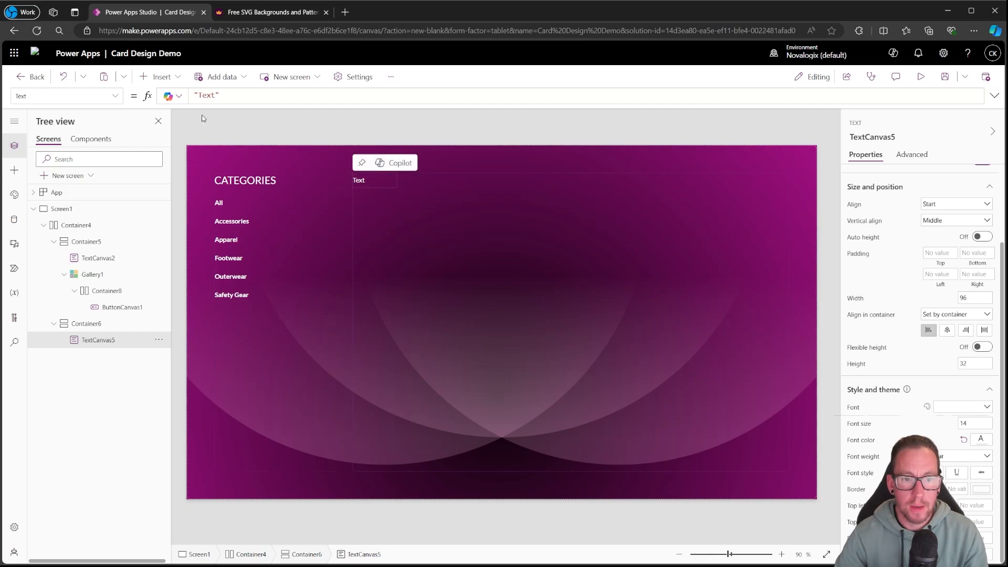
pyautogui.tripleClick(205, 95)
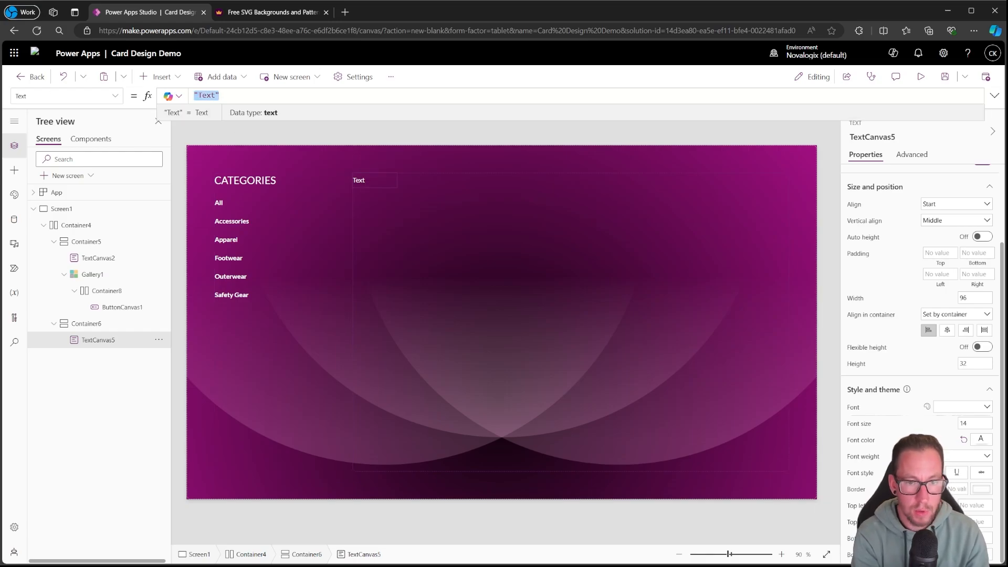
pyautogui.write('loc_currentCategory')
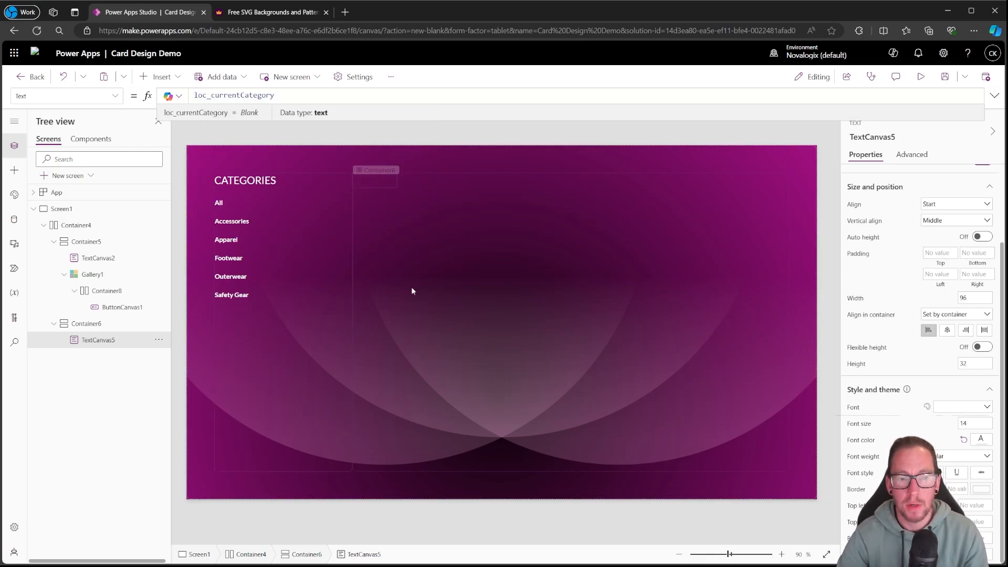
# Test the label by choosing the categories All, Accessories, Apparel, Footwear and Outerwear, and delete the test label
pyautogui.keyDown('alt'); pyautogui.click(220, 208); pyautogui.keyUp('alt')
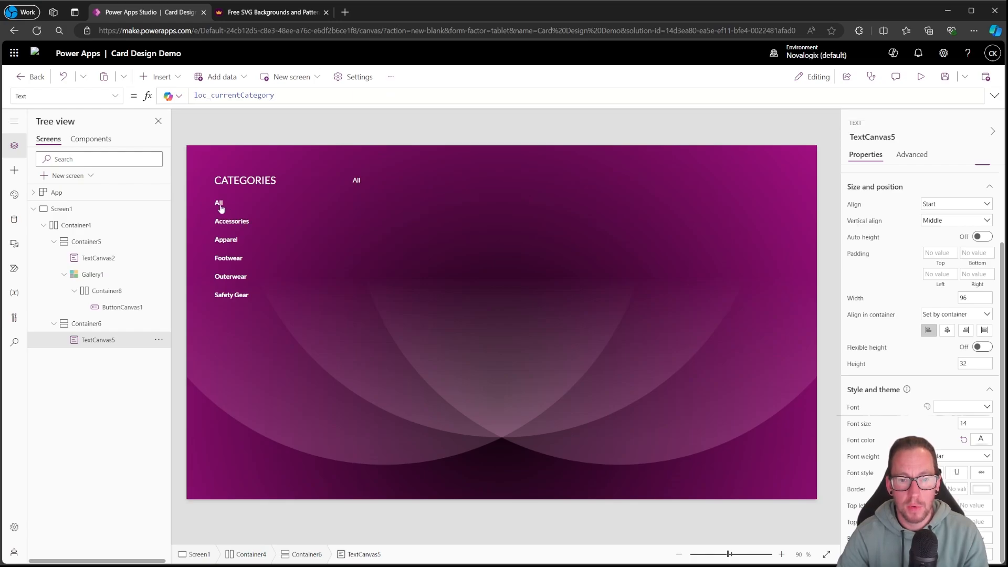
pyautogui.keyDown('alt'); pyautogui.click(224, 222); pyautogui.keyUp('alt')
pyautogui.keyDown('alt'); pyautogui.click(227, 241); pyautogui.keyUp('alt')
pyautogui.keyDown('alt'); pyautogui.click(229, 259); pyautogui.keyUp('alt')
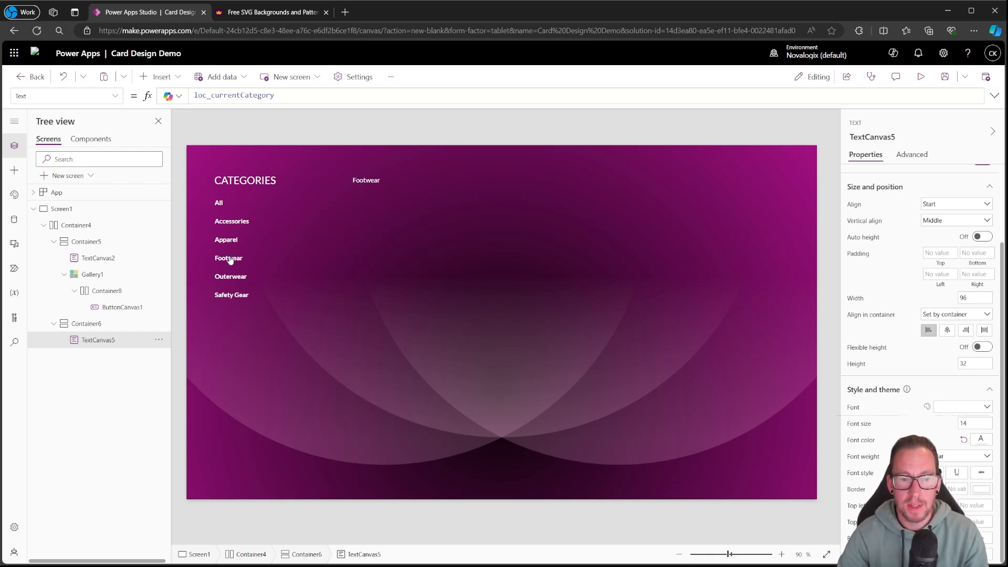
pyautogui.keyDown('alt'); pyautogui.click(231, 278); pyautogui.keyUp('alt')
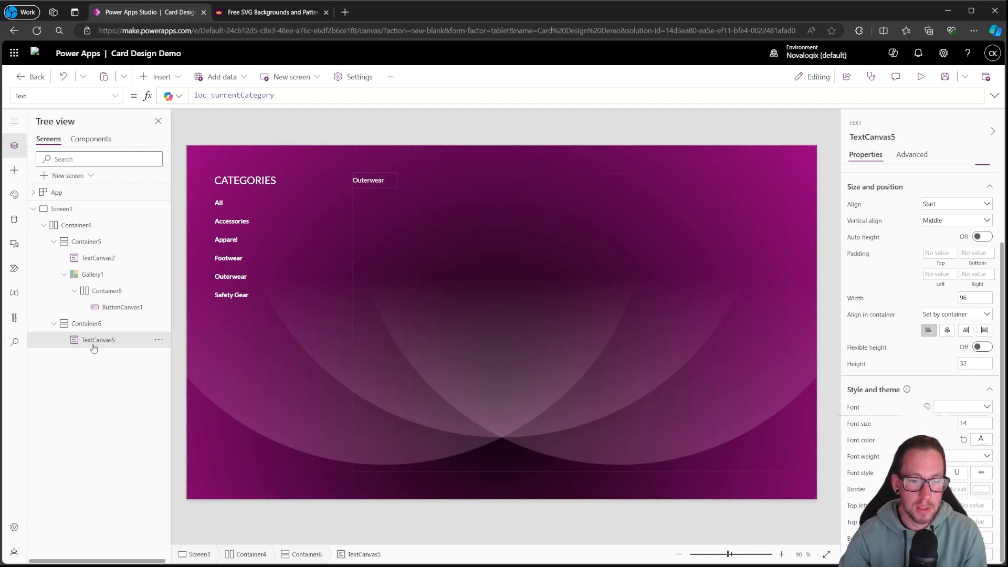
pyautogui.press('Delete')
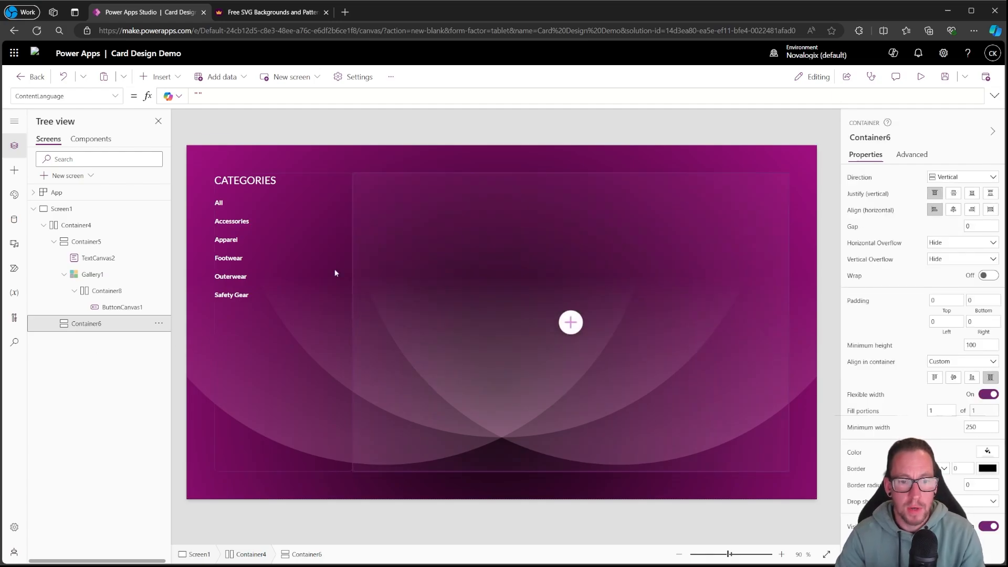
pyautogui.click(219, 204)
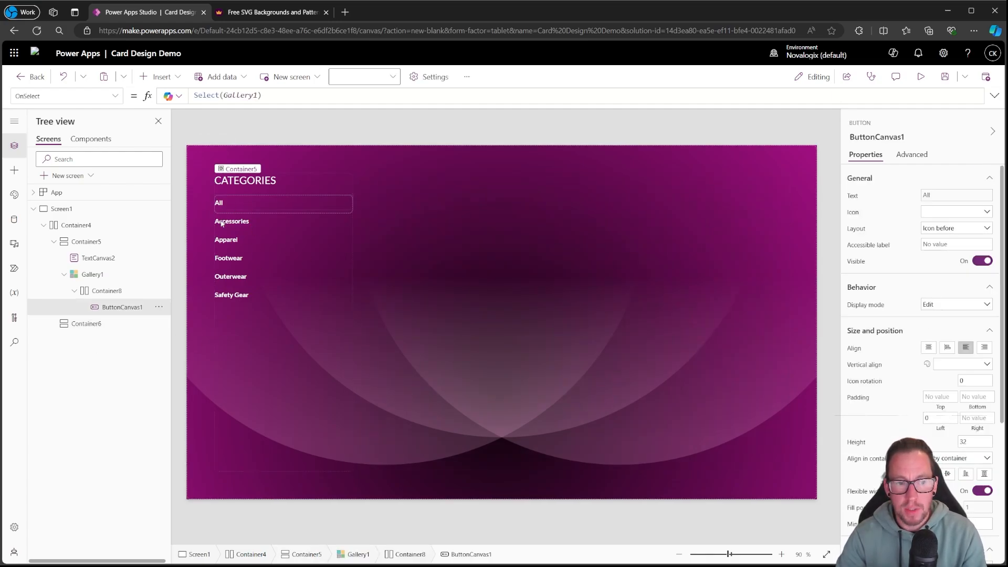
pyautogui.click(135, 193)
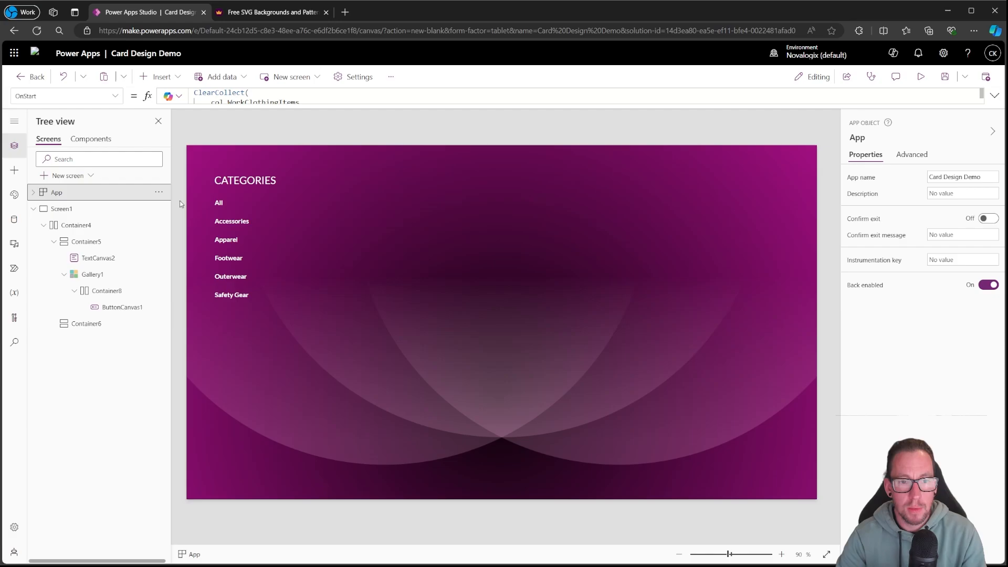
pyautogui.click(994, 95)
pyautogui.press('Left')
pyautogui.press('Left')
pyautogui.press('Return')
pyautogui.press('Return')
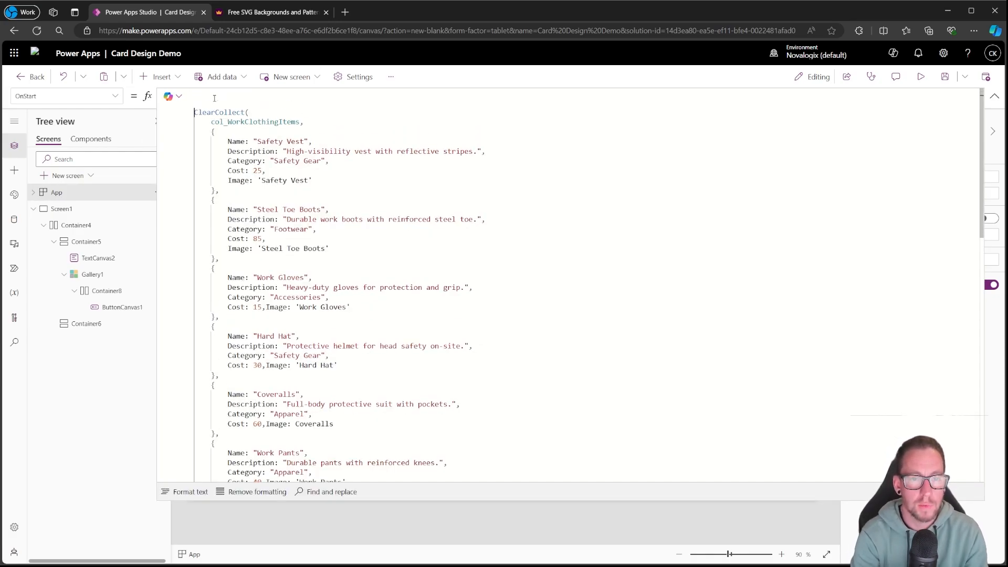
pyautogui.press('Up')
pyautogui.press('Up')
pyautogui.write('Set(Loc')
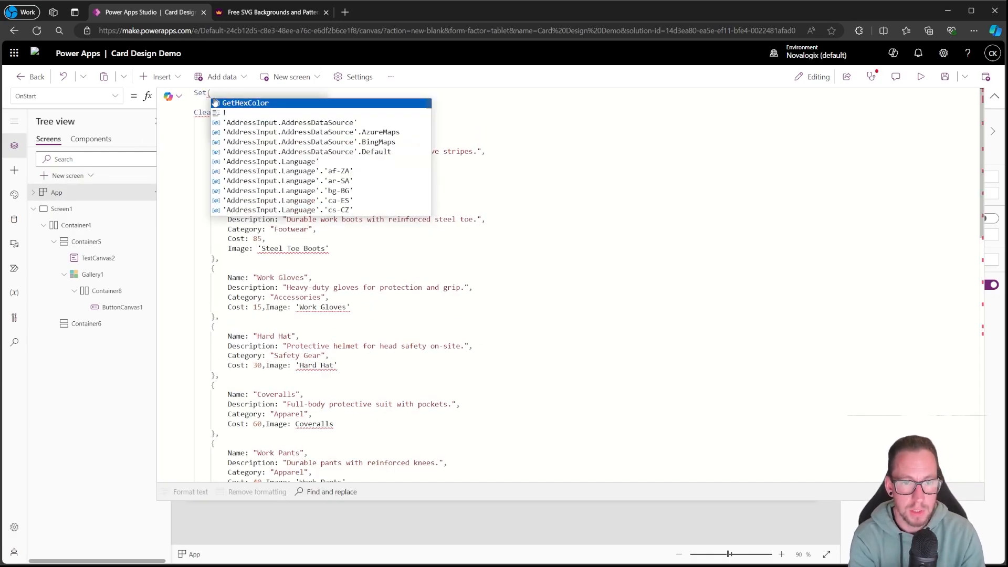
pyautogui.press('BackSpace')
pyautogui.press('BackSpace')
pyautogui.press('BackSpace')
pyautogui.press('BackSpace')
pyautogui.press('BackSpace')
pyautogui.press('BackSpace')
pyautogui.press('BackSpace')
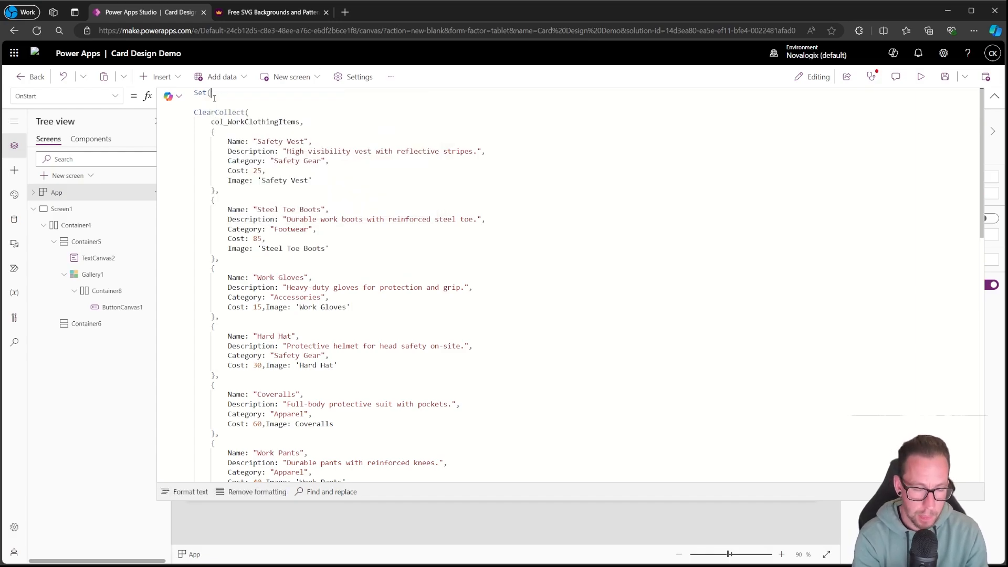
pyautogui.write('Upo')
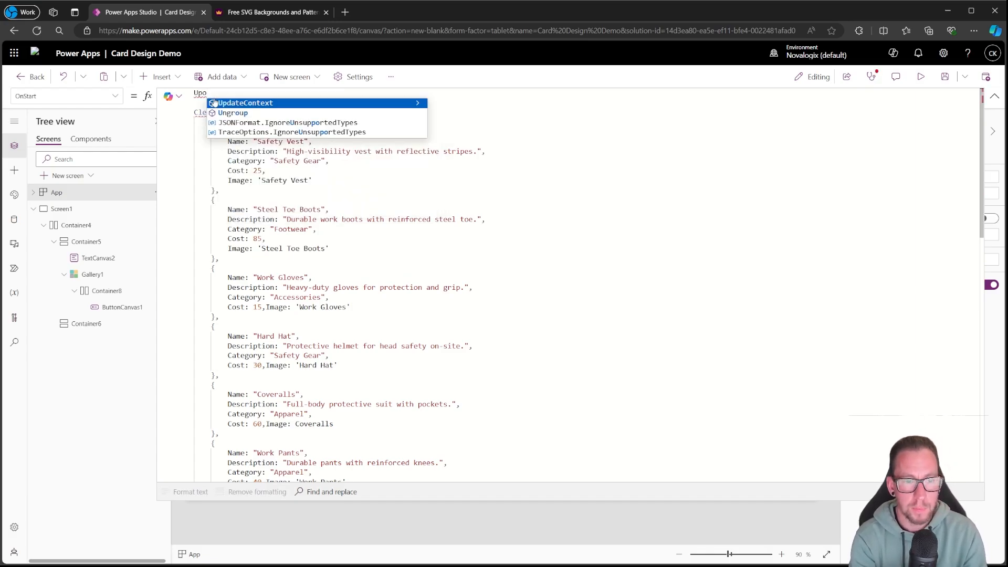
pyautogui.press('BackSpace')
pyautogui.press('BackSpace')
pyautogui.press('BackSpace')
pyautogui.press('Delete')
pyautogui.press('Delete')
pyautogui.press('Delete')
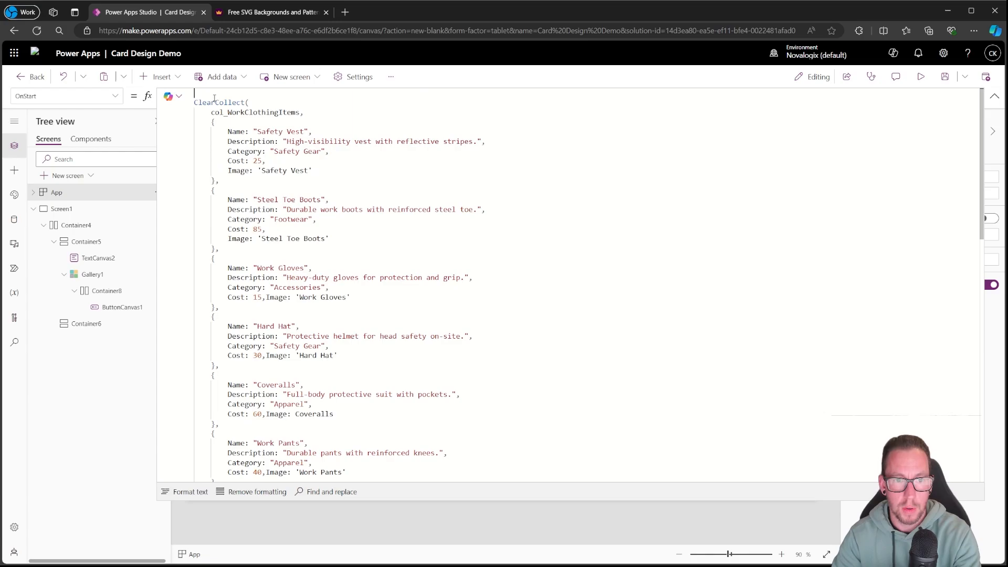
pyautogui.write('C')
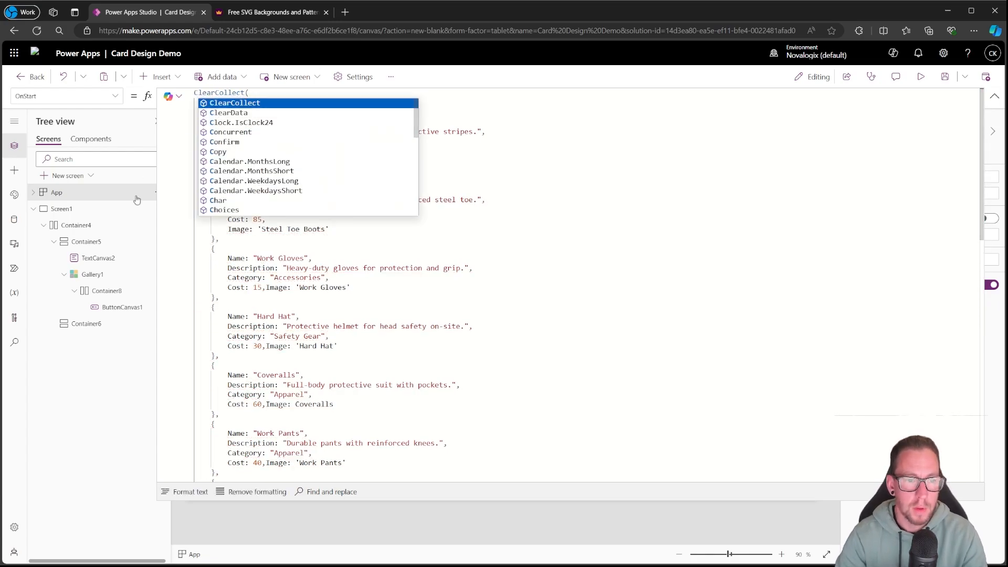
# Set Screen1's OnVisible formula to UpdateContext({loc_currentCategory: "All"})
pyautogui.click(90, 212)
pyautogui.click(79, 96)
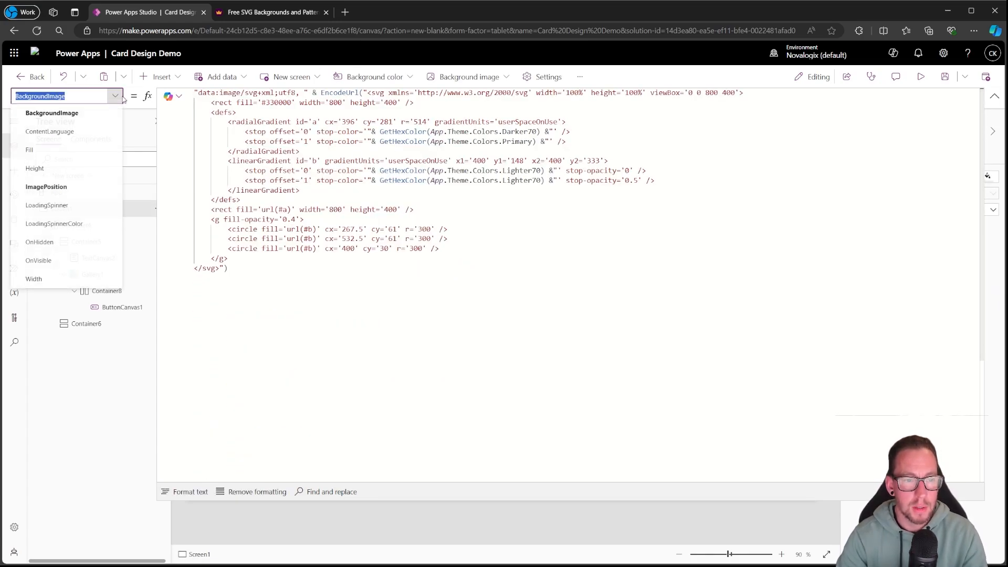
pyautogui.click(56, 259)
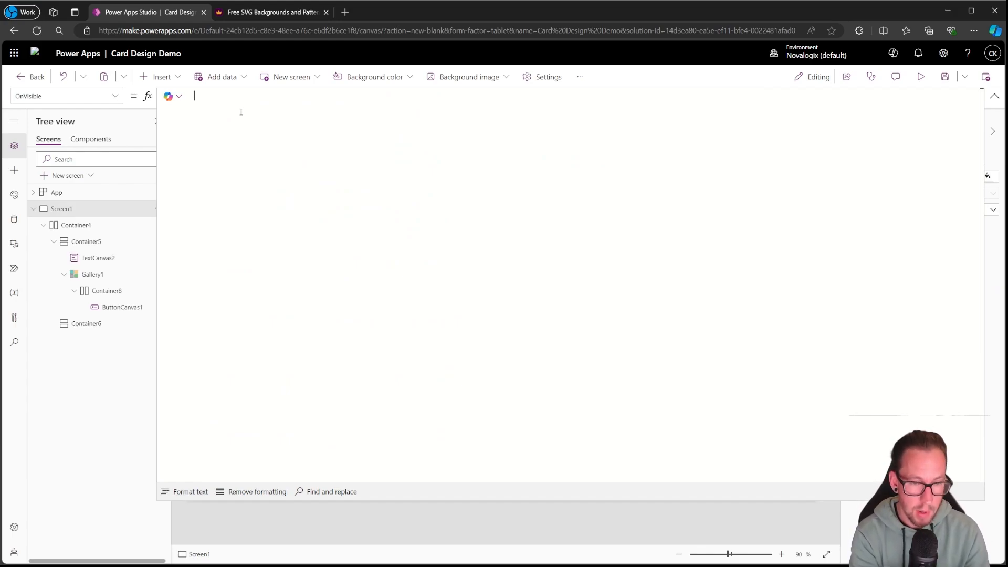
pyautogui.write('UpdateContext({l')
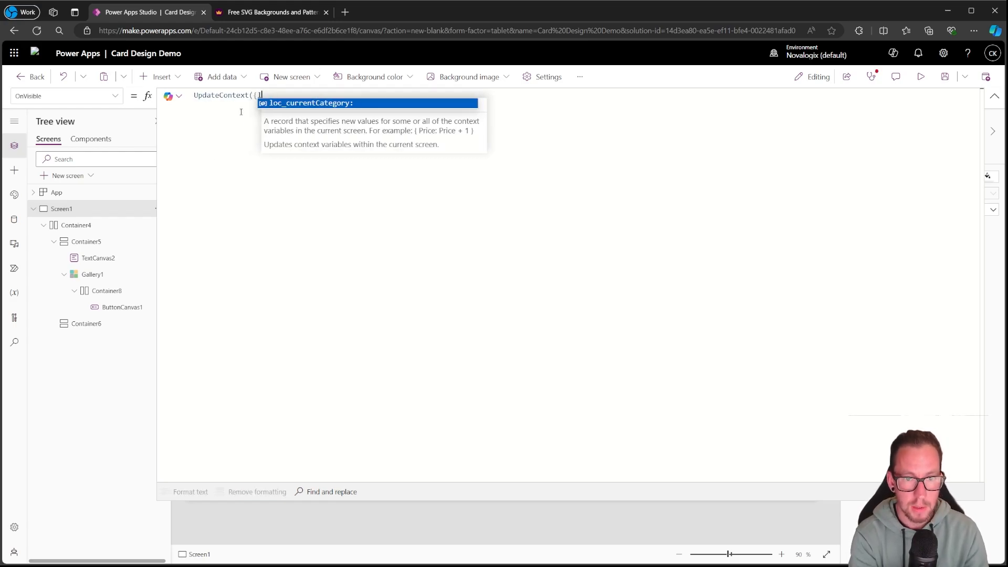
pyautogui.press('Tab')
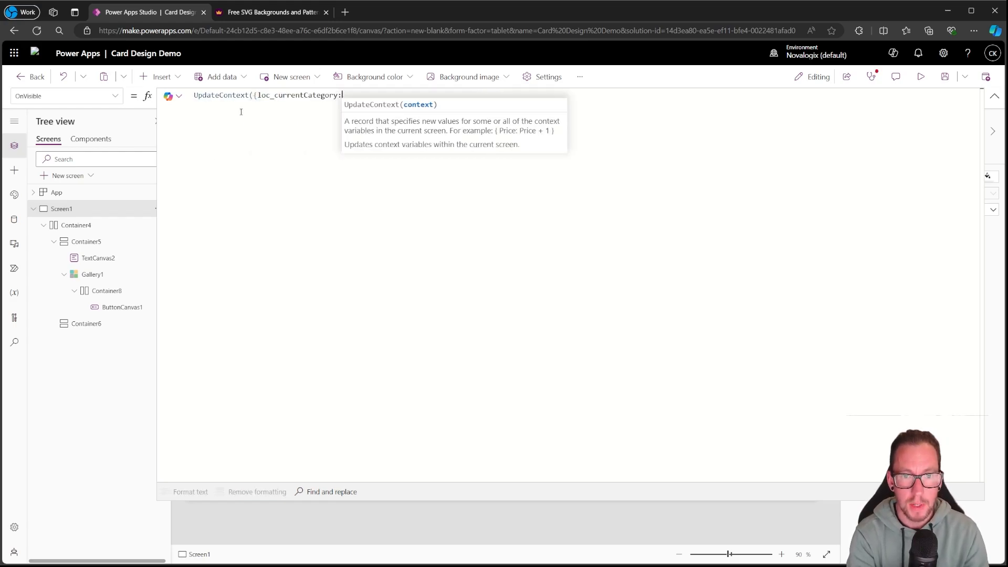
pyautogui.write('"AL')
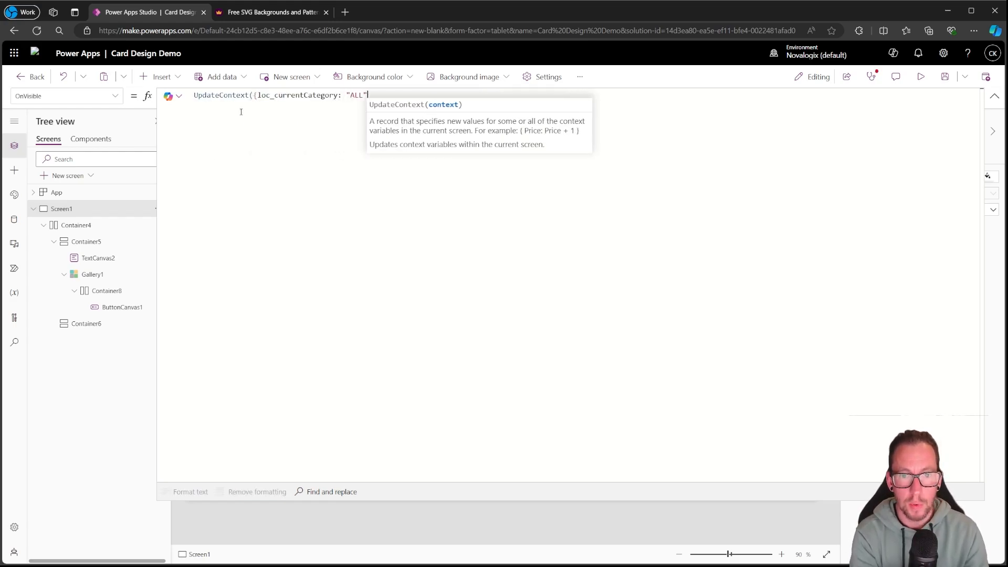
pyautogui.write('l"')
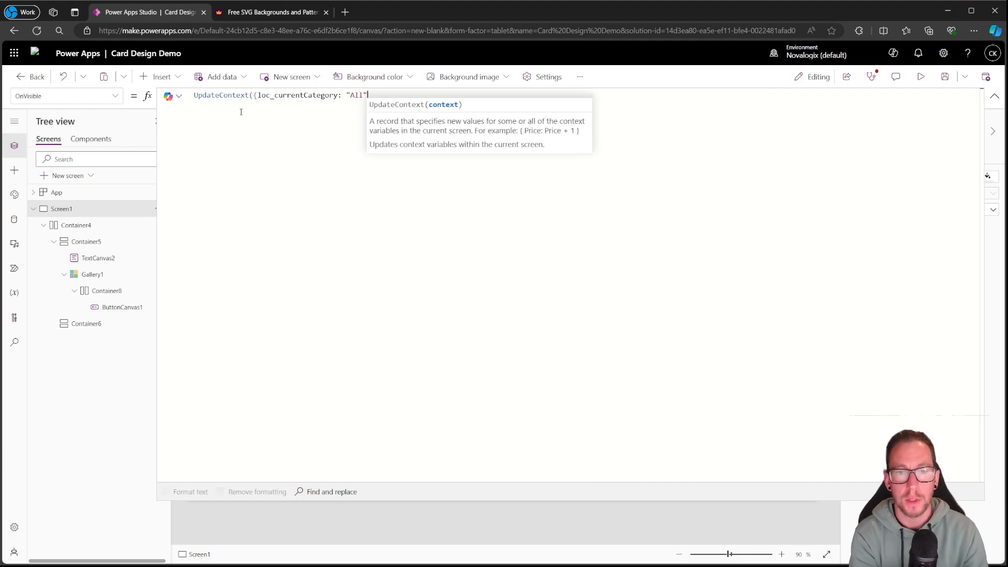
pyautogui.write('})')
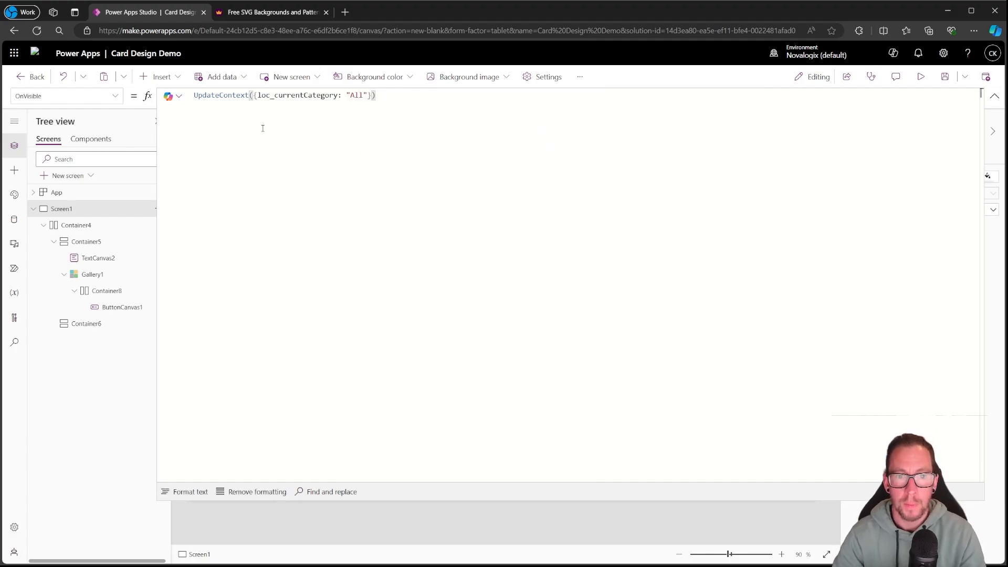
# Collapse the expanded formula editor and insert a horizontal container into the empty Container6
pyautogui.click(994, 96)
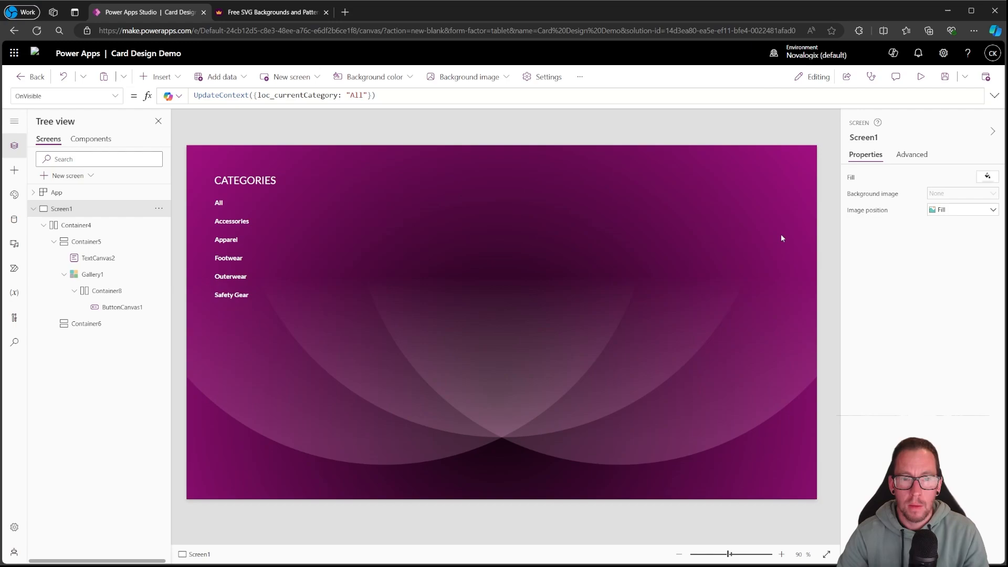
pyautogui.click(76, 193)
pyautogui.click(69, 210)
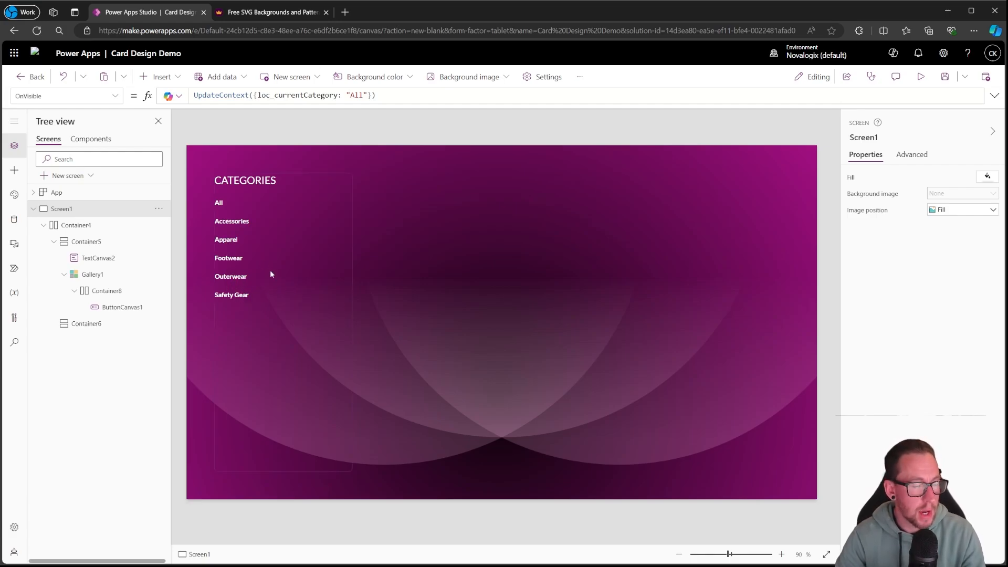
pyautogui.click(424, 205)
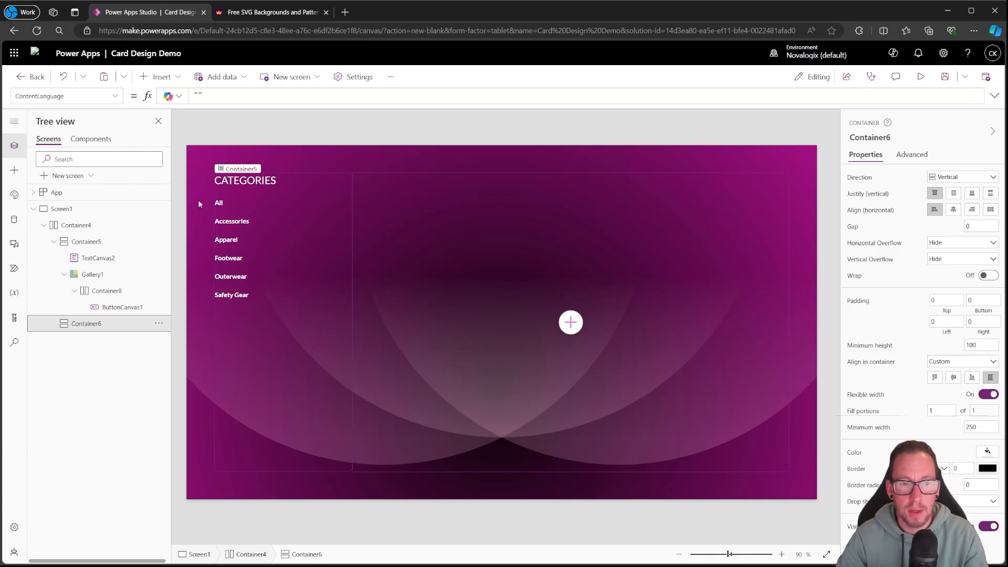
pyautogui.click(180, 78)
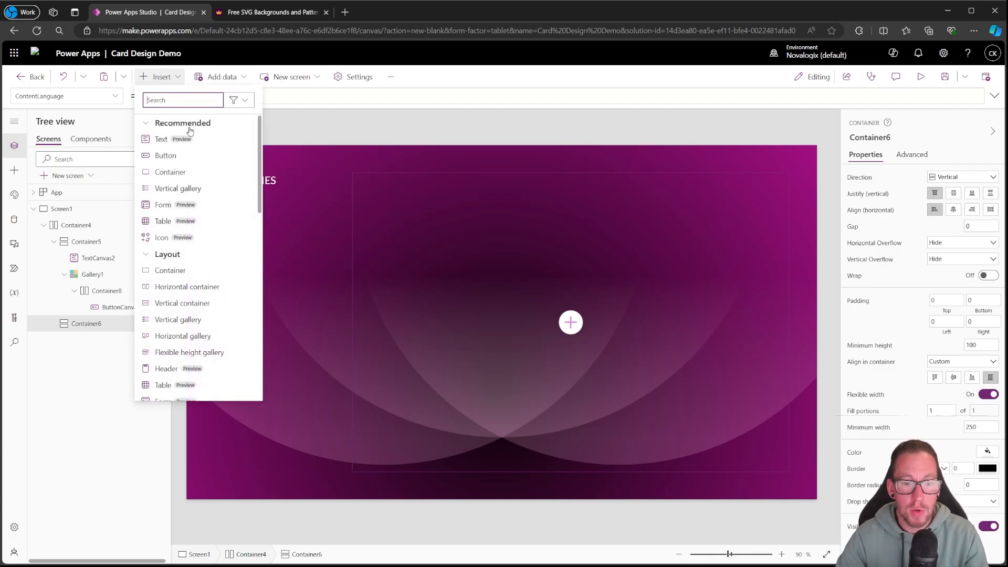
pyautogui.click(186, 292)
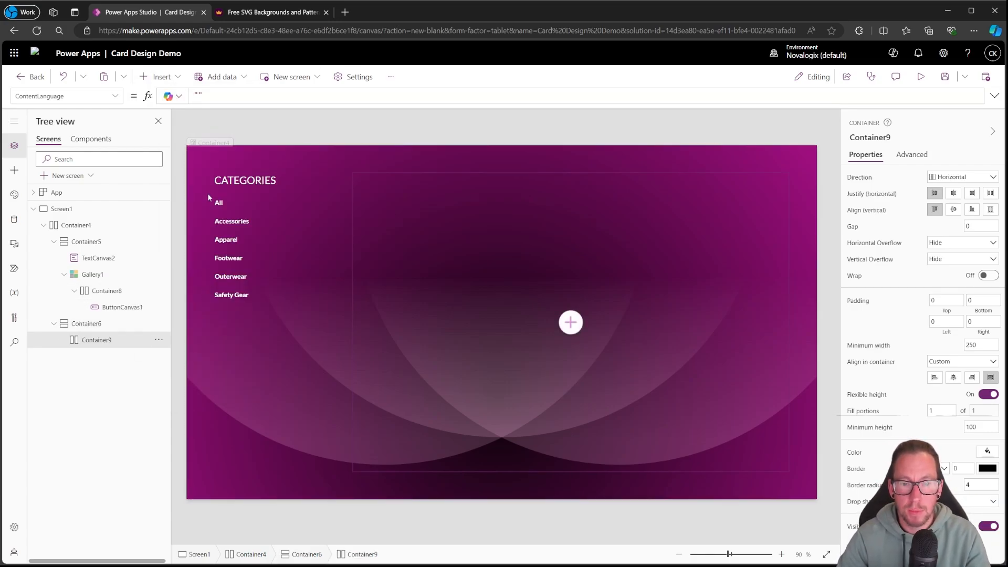
# Turn off flexible height for the new horizontal container and set its height to 60
pyautogui.click(989, 398)
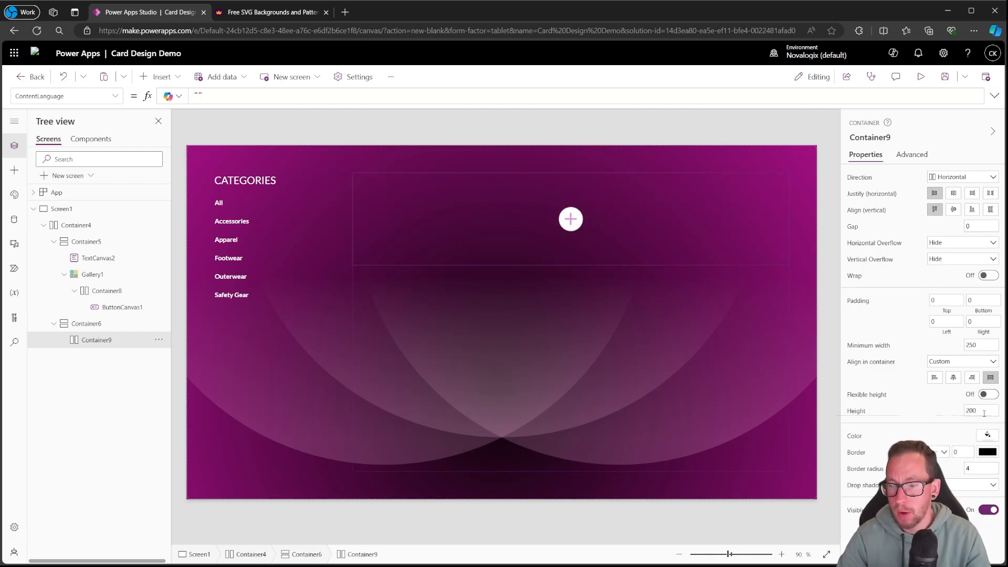
pyautogui.doubleClick(977, 411)
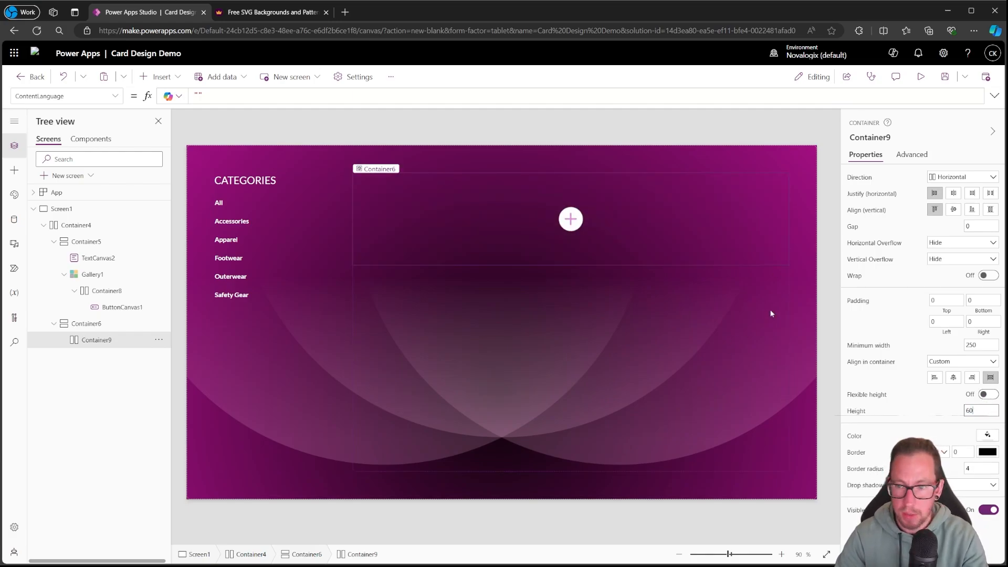
pyautogui.click(463, 236)
pyautogui.click(418, 191)
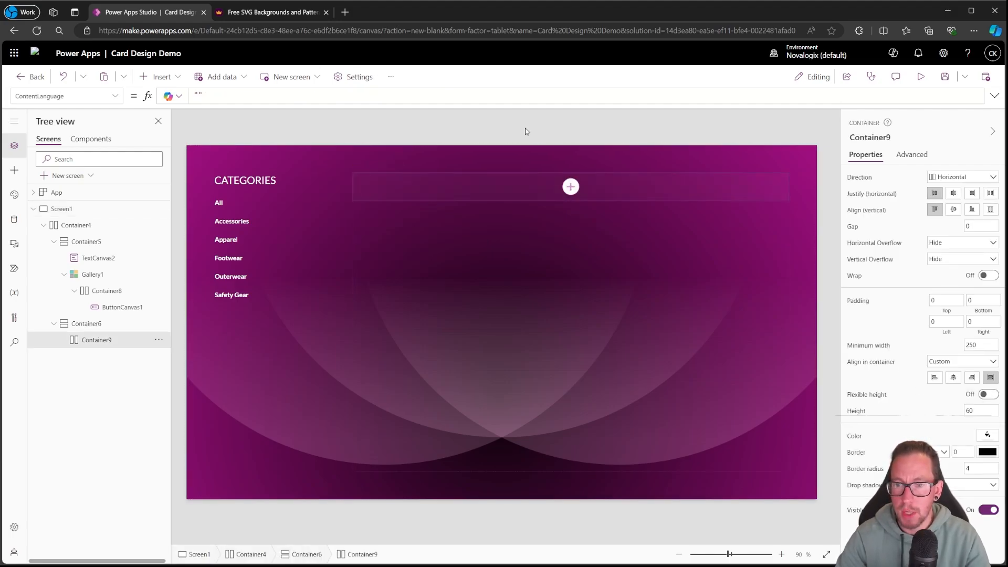
# Insert a text control into Container9 with white font, flexible width and the text "Work Clothing >"
pyautogui.click(389, 184)
pyautogui.click(389, 184)
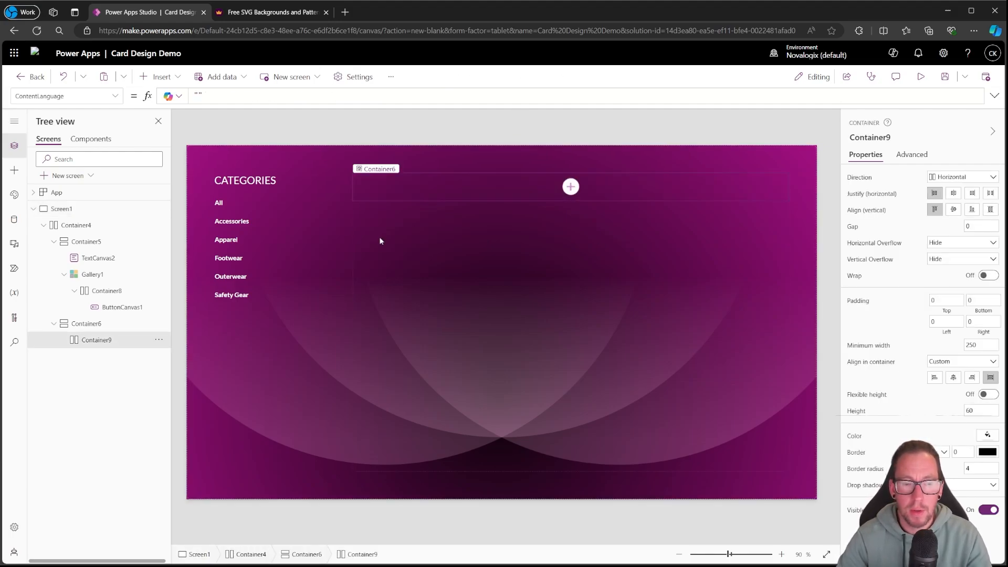
pyautogui.click(178, 76)
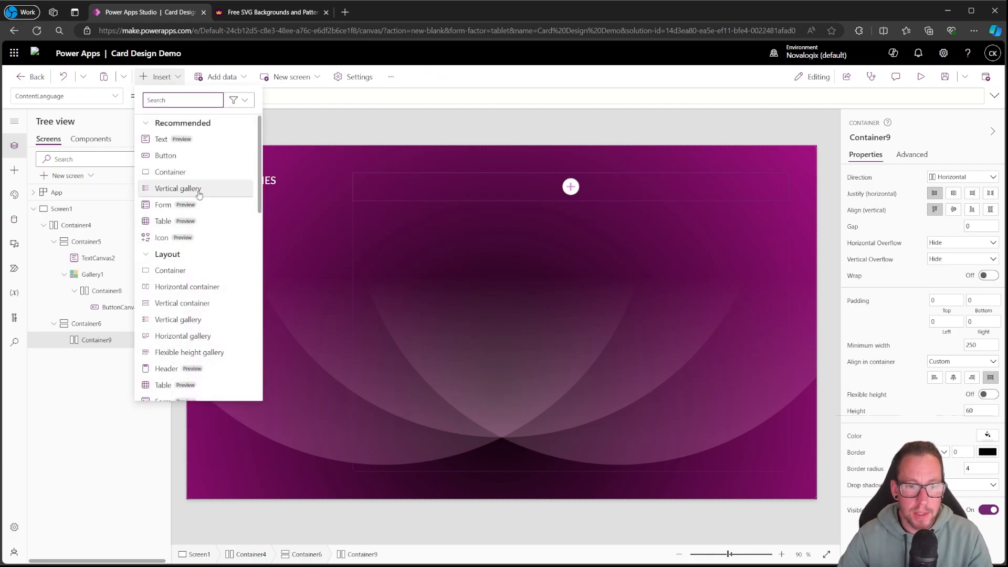
pyautogui.click(171, 139)
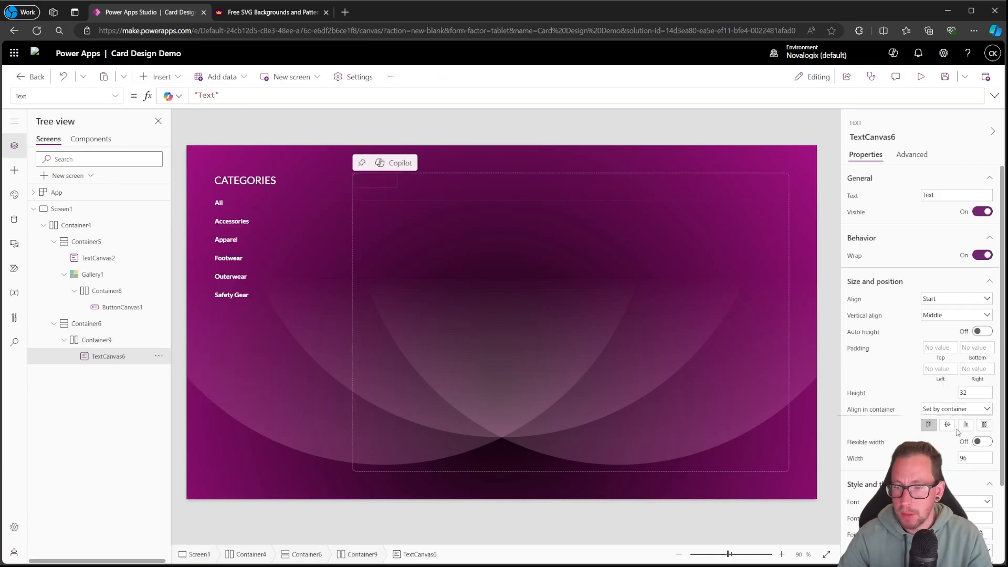
pyautogui.click(827, 345)
pyautogui.click(367, 181)
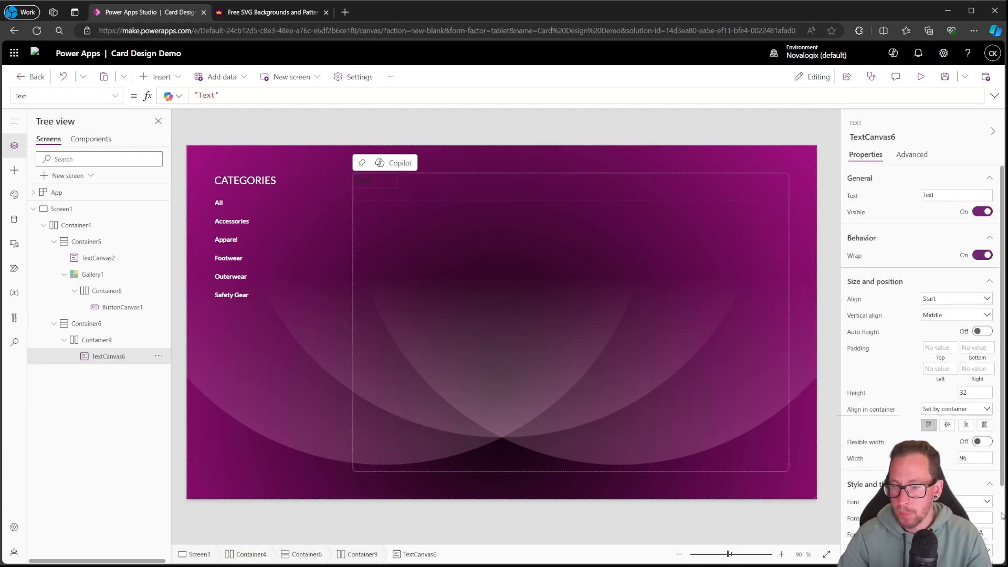
pyautogui.click(987, 534)
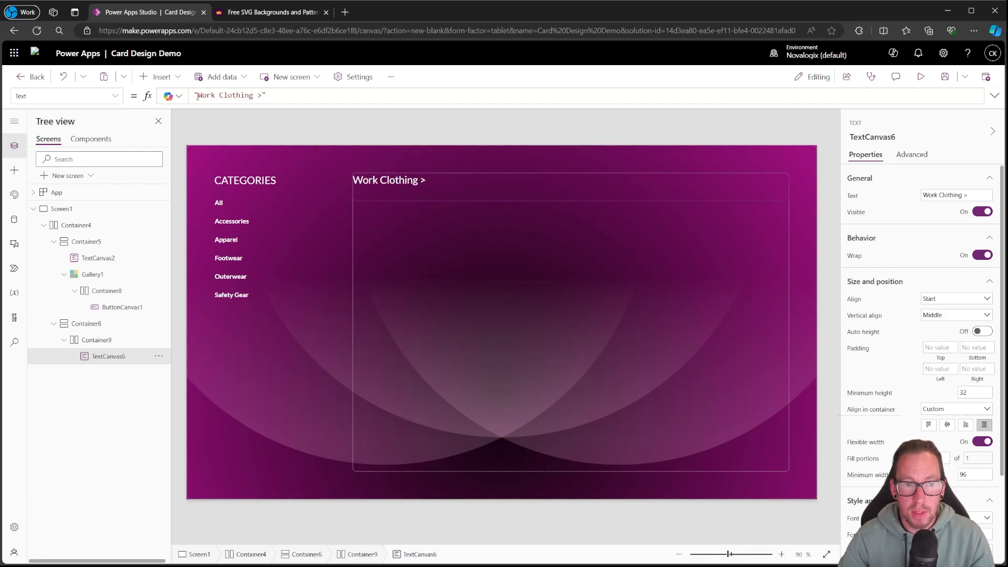
# Change the heading's Text formula to the interpolated string $"Work Clothing > {loc_currentCategory}"
pyautogui.click(262, 97)
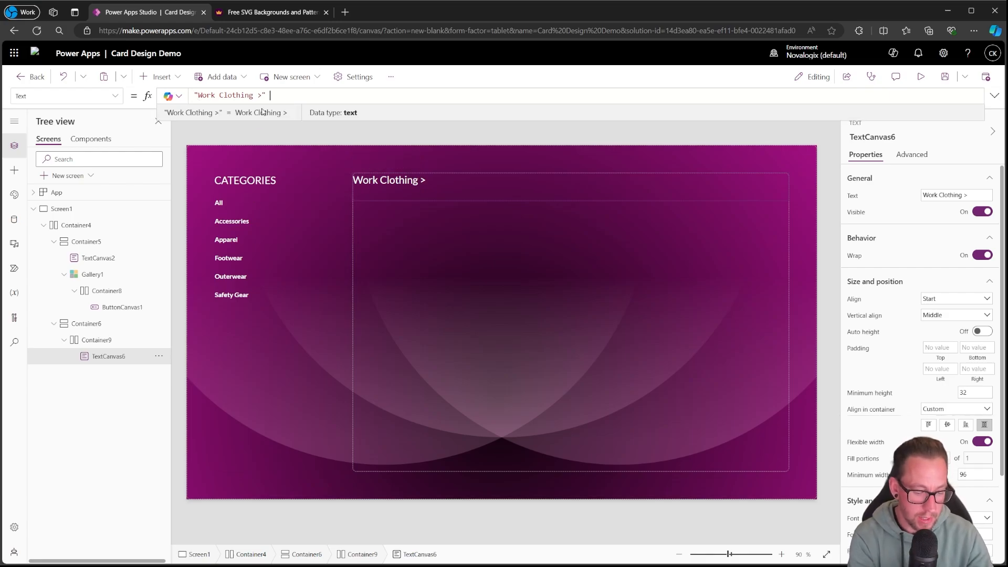
pyautogui.write('&')
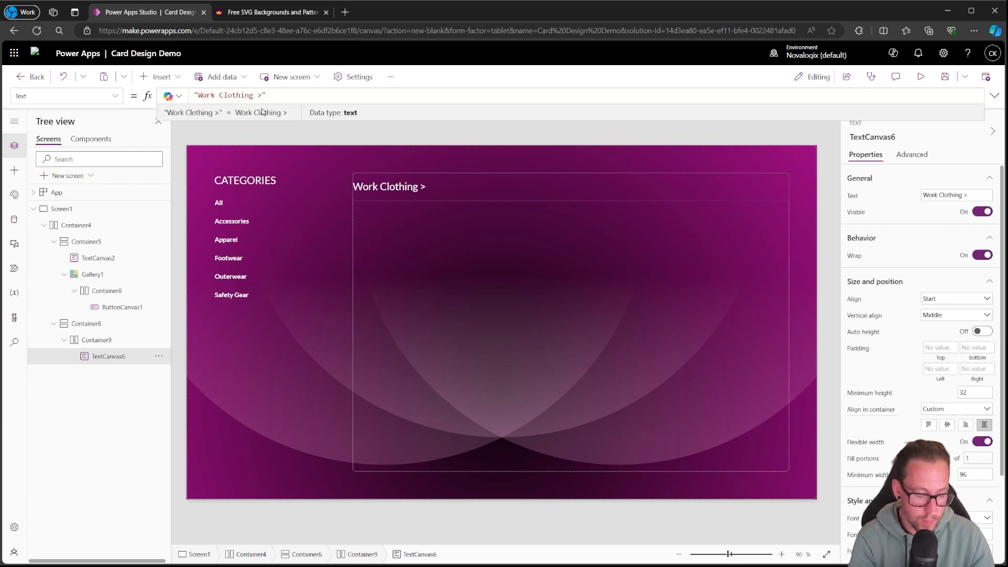
pyautogui.press('Left')
pyautogui.press('Left')
pyautogui.press('Left')
pyautogui.press('Left')
pyautogui.press('Left')
pyautogui.press('Left')
pyautogui.press('Left')
pyautogui.press('Left')
pyautogui.press('Left')
pyautogui.press('Left')
pyautogui.press('Left')
pyautogui.press('Left')
pyautogui.press('Left')
pyautogui.press('Left')
pyautogui.press('Left')
pyautogui.press('Left')
pyautogui.press('Left')
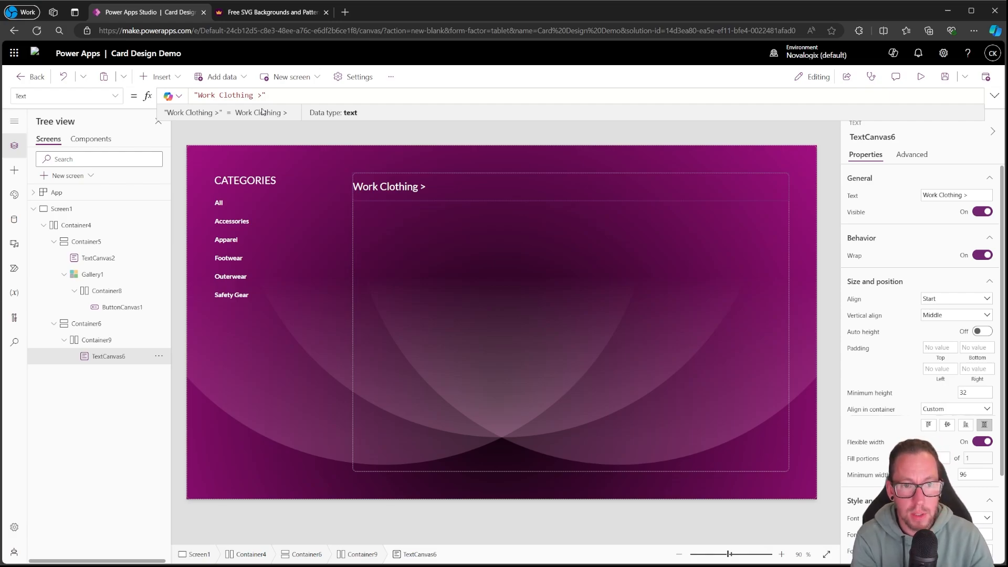
pyautogui.write('$')
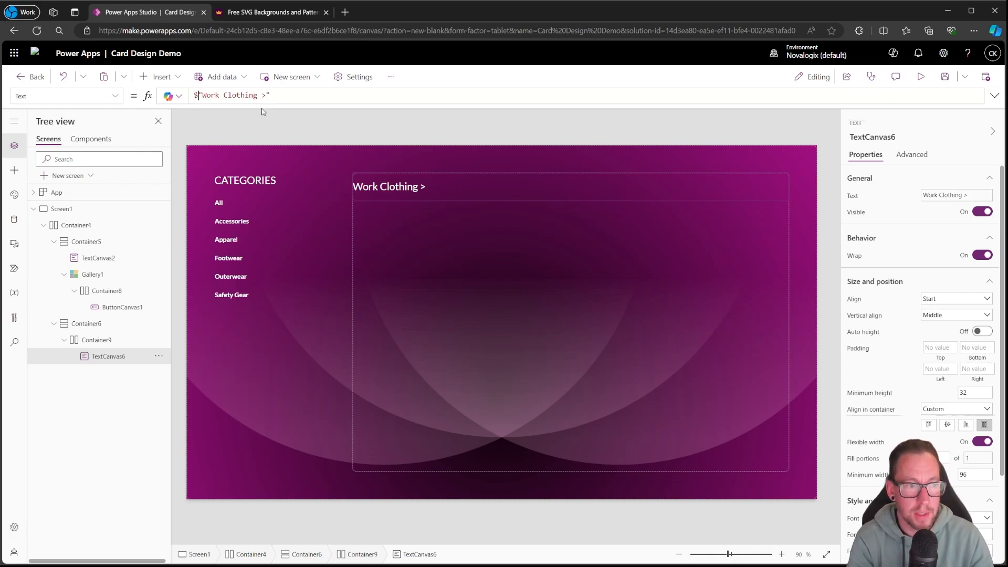
pyautogui.click(269, 95)
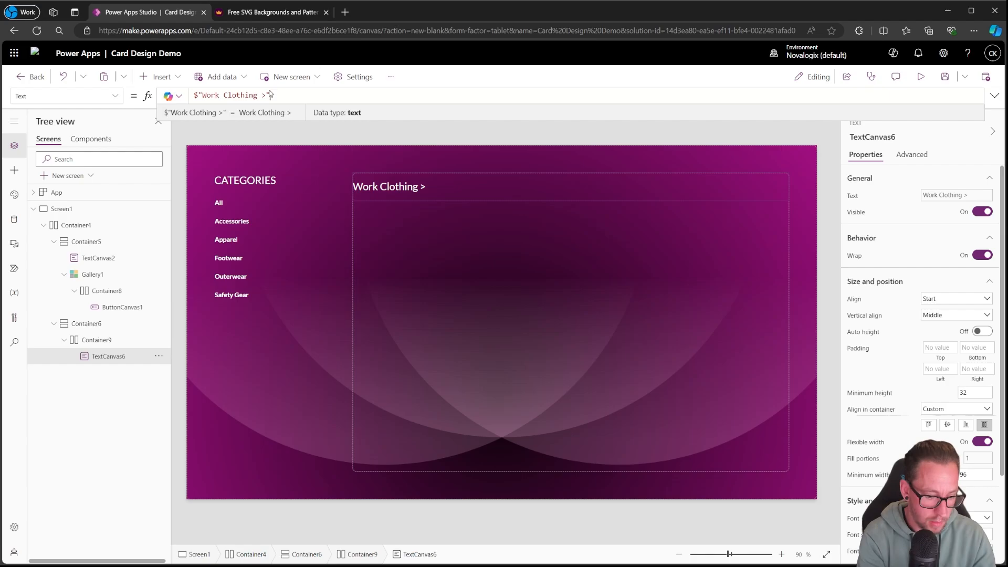
pyautogui.write('{')
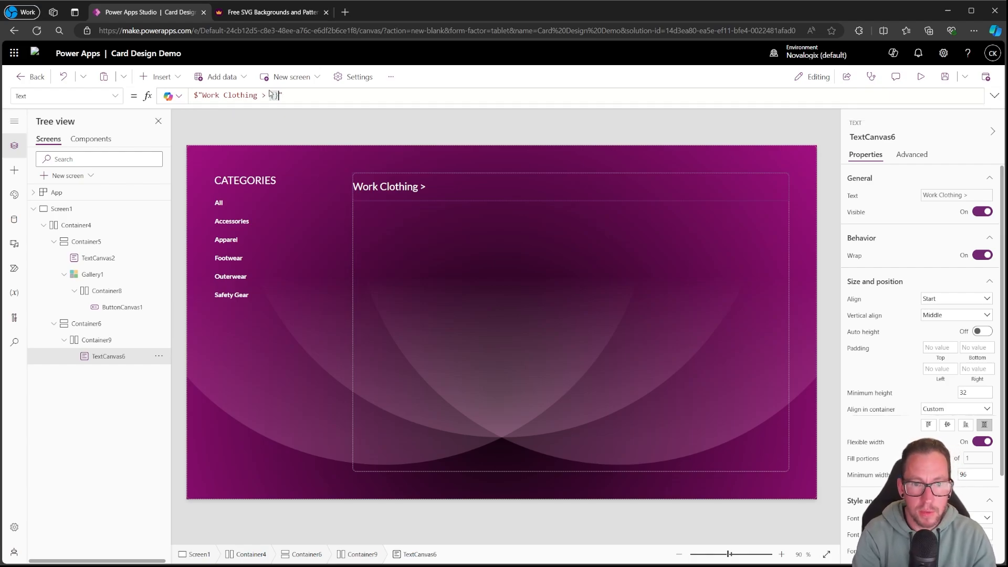
pyautogui.write('loc_currentCategory')
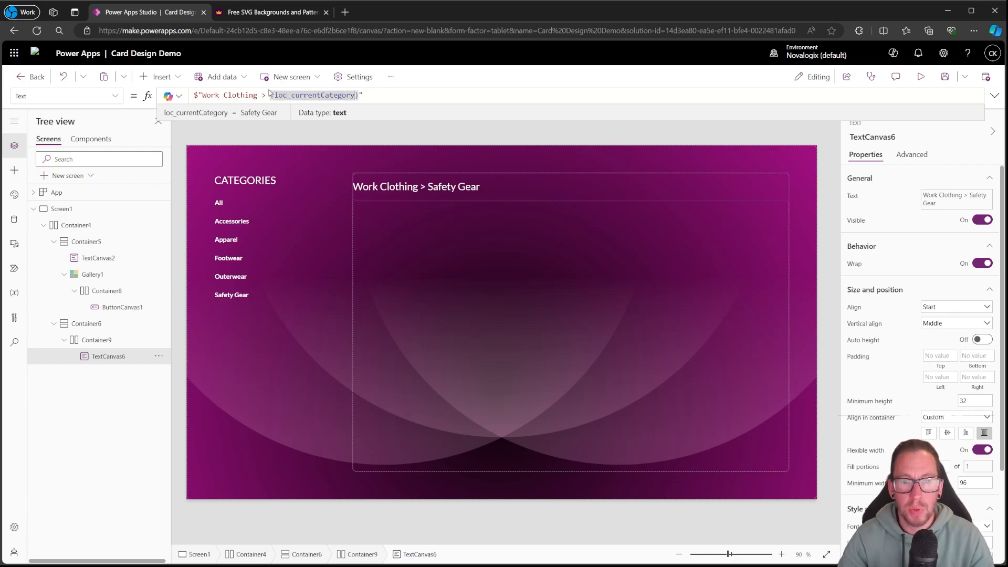
# Wrap the heading's formula in the Upper function so it reads Upper($"Work Clothing > {loc_currentCategory}")
pyautogui.click(376, 97)
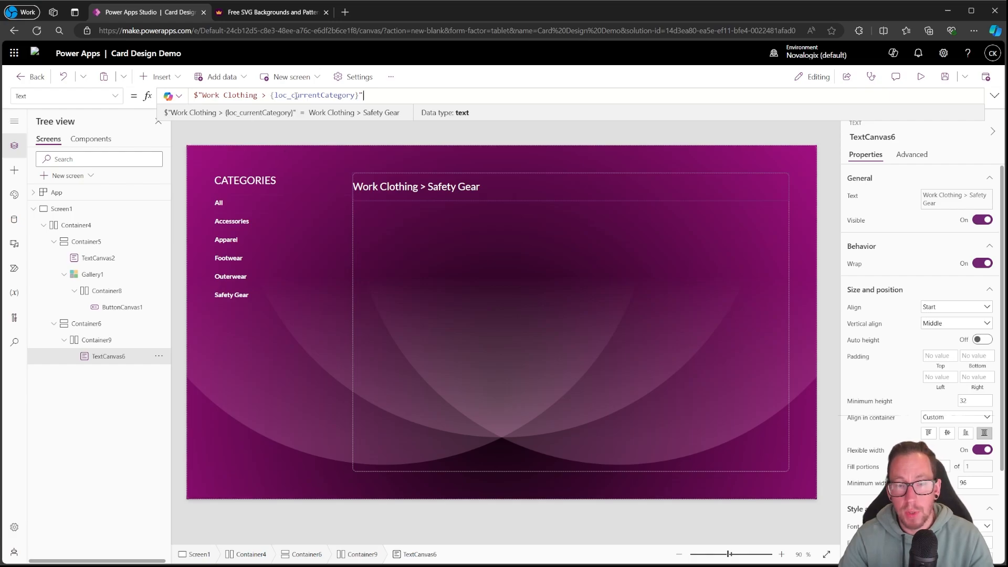
pyautogui.click(209, 95)
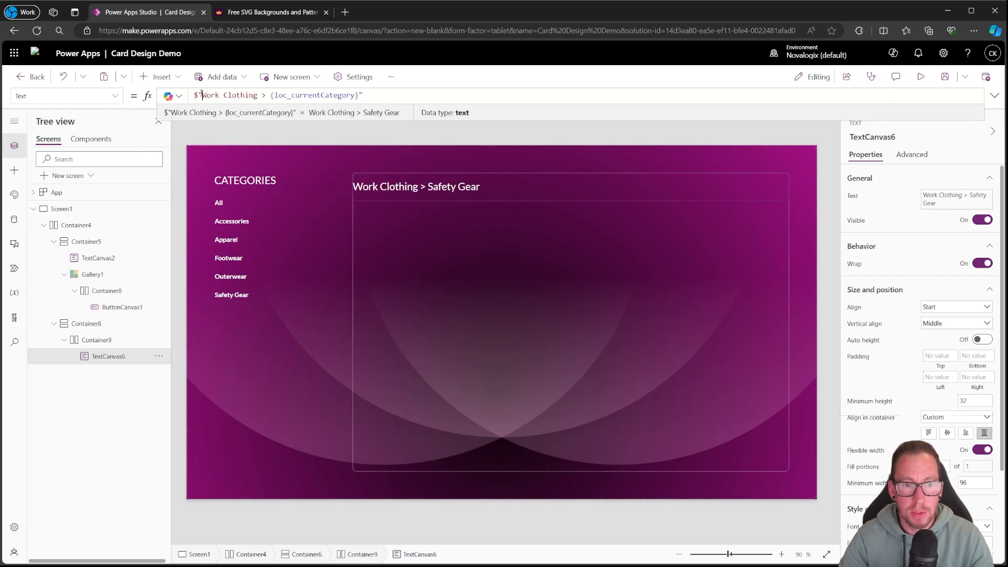
pyautogui.press('Left')
pyautogui.press('Left')
pyautogui.press('Left')
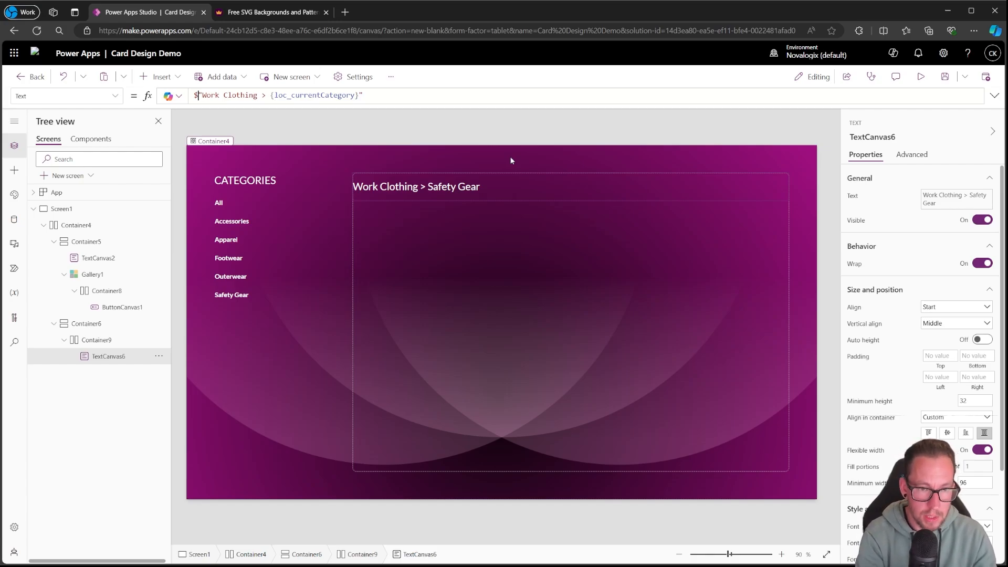
pyautogui.press('Left')
pyautogui.write('Upper(')
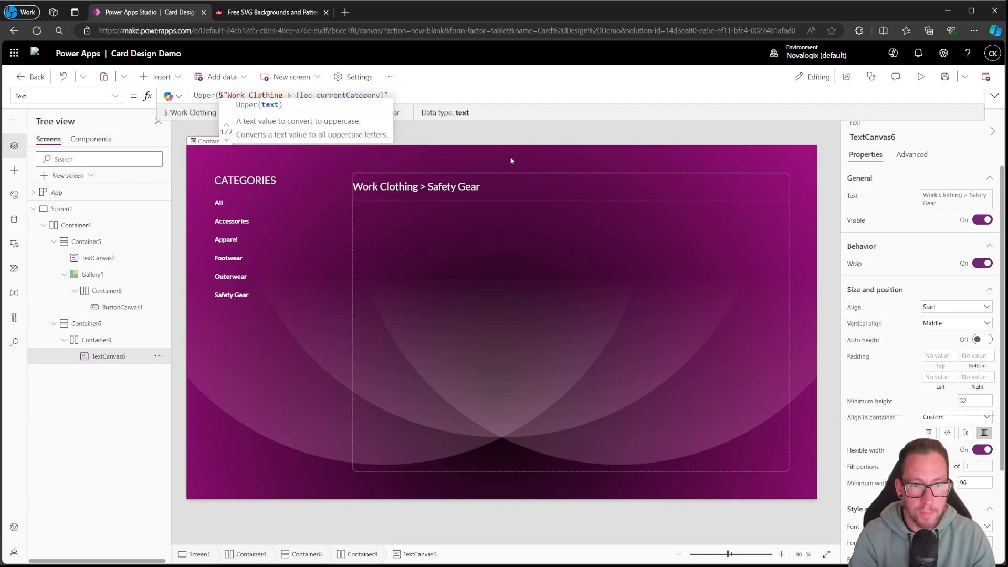
pyautogui.press('Right')
pyautogui.press('Right')
pyautogui.press('Right')
pyautogui.press('Right')
pyautogui.press('Right')
pyautogui.press('Right')
pyautogui.press('Right')
pyautogui.press('Right')
pyautogui.press('Right')
pyautogui.press('Right')
pyautogui.press('Right')
pyautogui.press('Right')
pyautogui.press('Right')
pyautogui.press('Right')
pyautogui.press('Right')
pyautogui.press('Right')
pyautogui.press('Right')
pyautogui.press('Right')
pyautogui.press('Right')
pyautogui.press('Right')
pyautogui.press('Right')
pyautogui.press('Right')
pyautogui.press('Right')
pyautogui.press('Right')
pyautogui.press('Right')
pyautogui.press('Right')
pyautogui.press('Right')
pyautogui.press('Right')
pyautogui.press('Right')
pyautogui.press('Right')
pyautogui.press('Right')
pyautogui.press('Right')
pyautogui.press('Right')
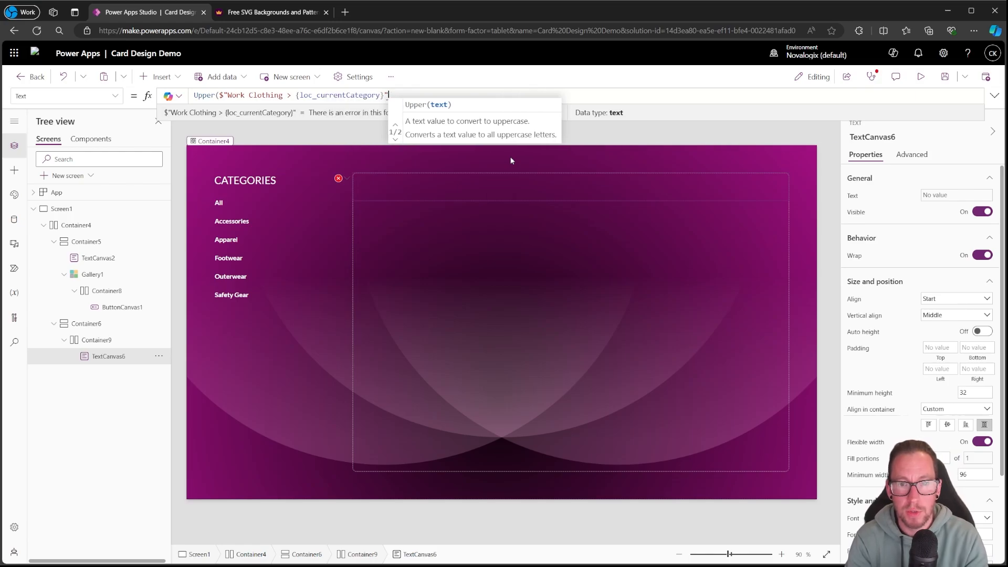
pyautogui.write(')')
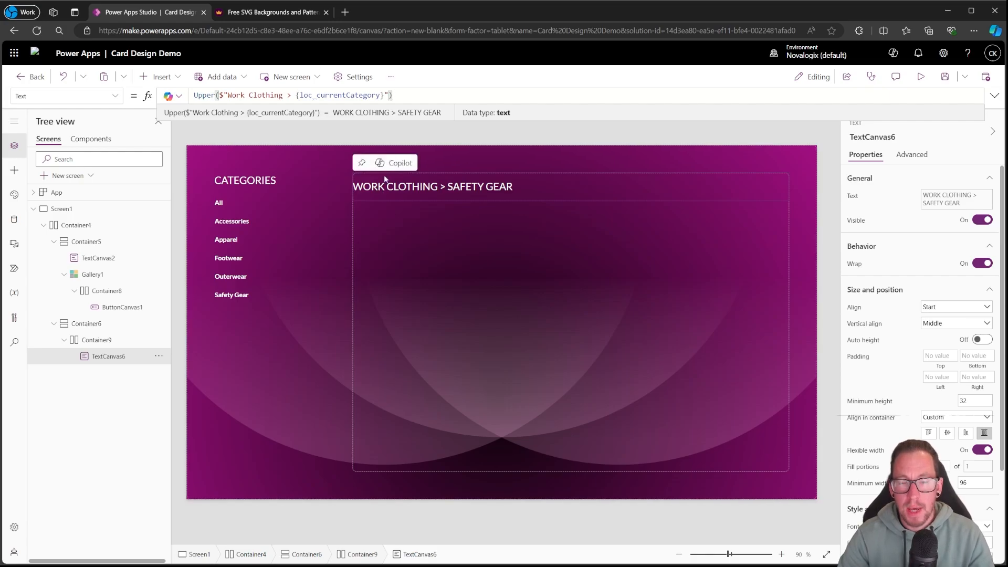
# Set the vertical alignment of the Work Clothing heading to Top and deselect it
pyautogui.click(689, 135)
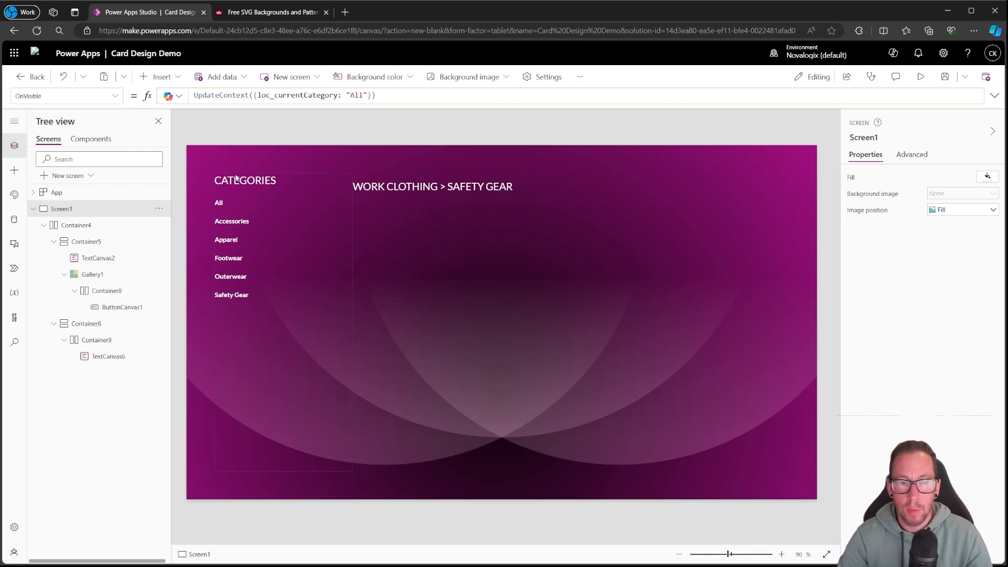
pyautogui.click(523, 188)
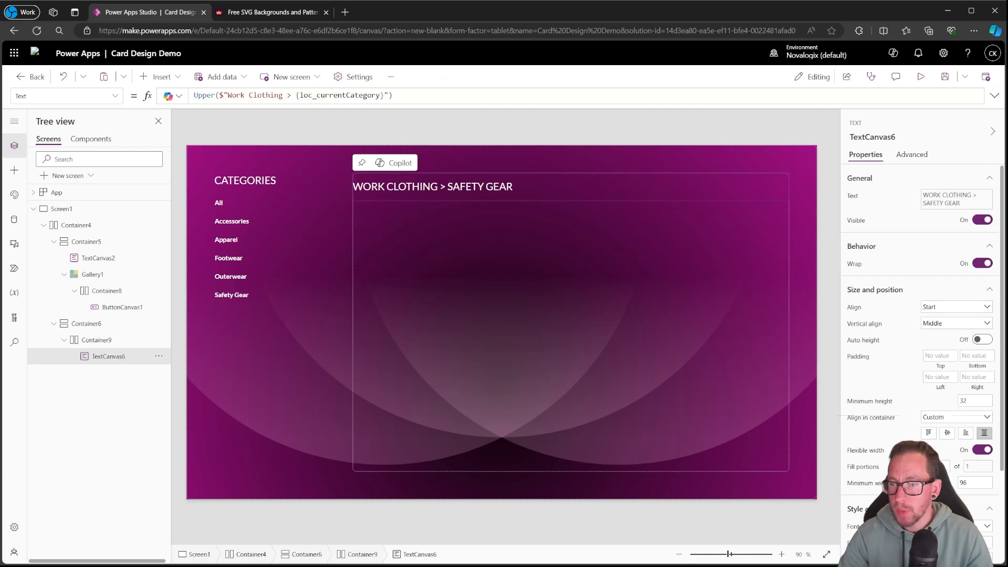
pyautogui.click(951, 324)
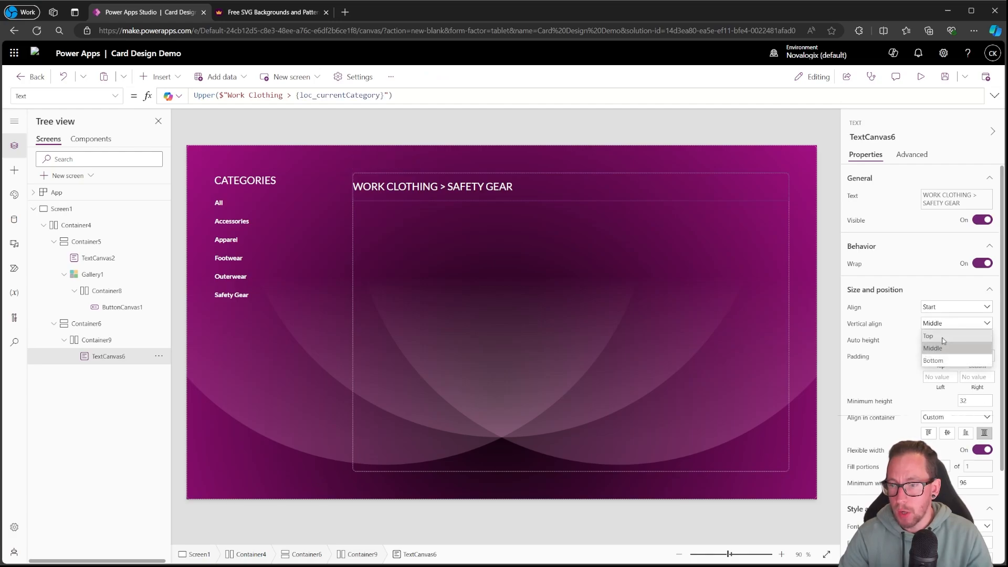
pyautogui.click(940, 337)
pyautogui.click(743, 128)
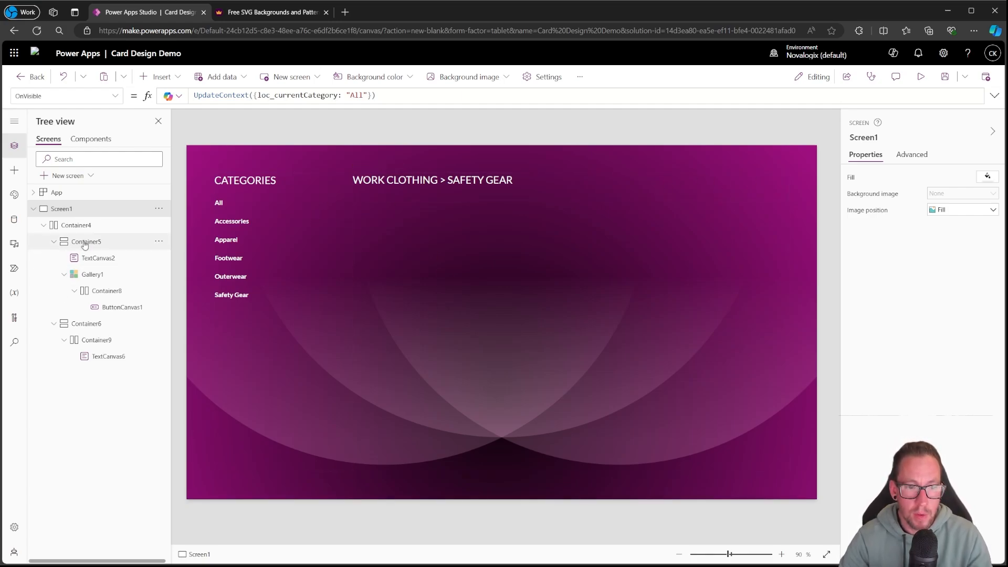
# Change the layout direction of the outer Container4 to Vertical
pyautogui.click(76, 225)
pyautogui.click(972, 178)
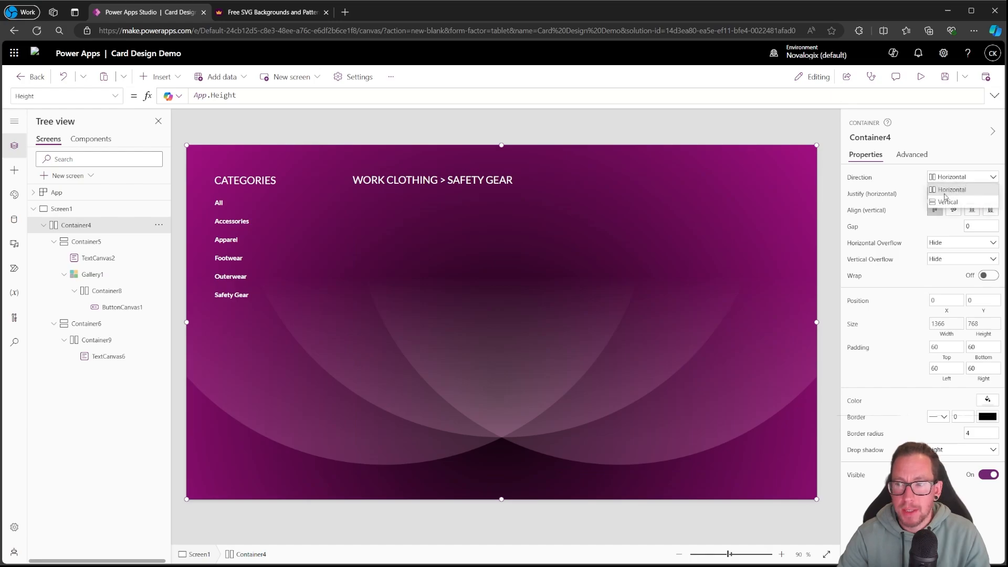
pyautogui.click(950, 203)
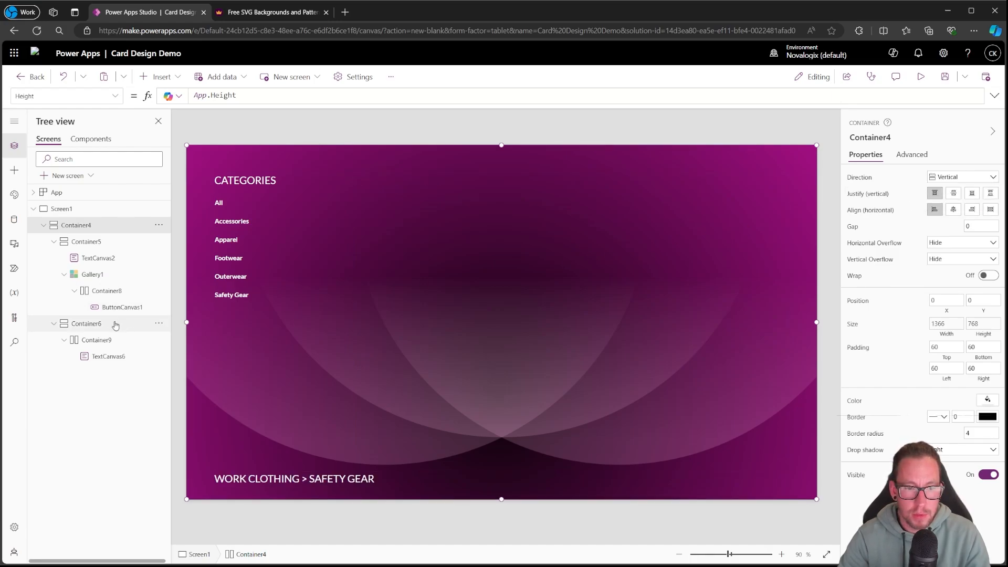
# Reorder Container6 to the top inside Container4, ahead of the categories container
pyautogui.click(139, 323)
pyautogui.click(156, 323)
pyautogui.moveTo(183, 340)
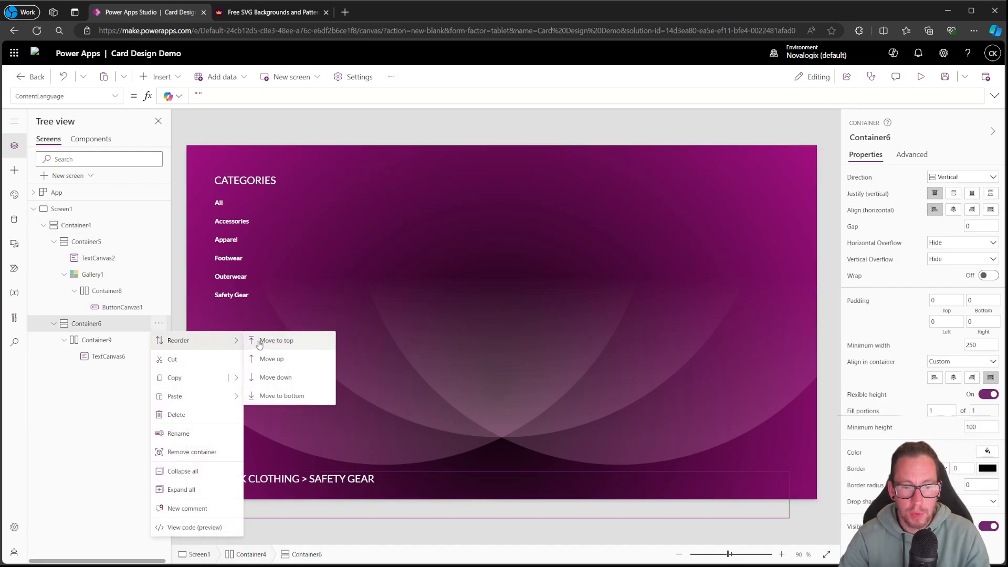
pyautogui.click(257, 340)
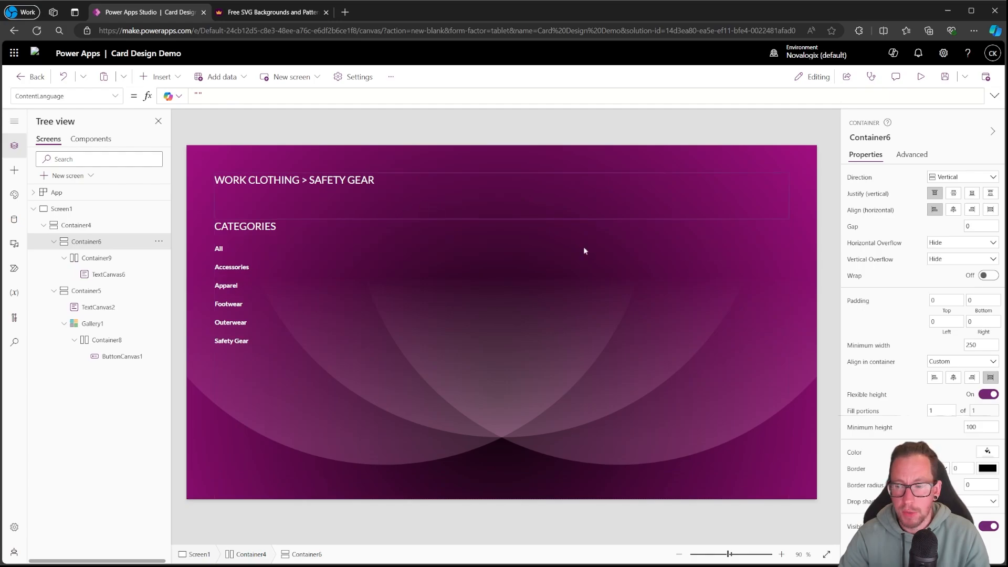
# Turn off flexible height for Container6, the container holding the Work Clothing heading
pyautogui.click(986, 395)
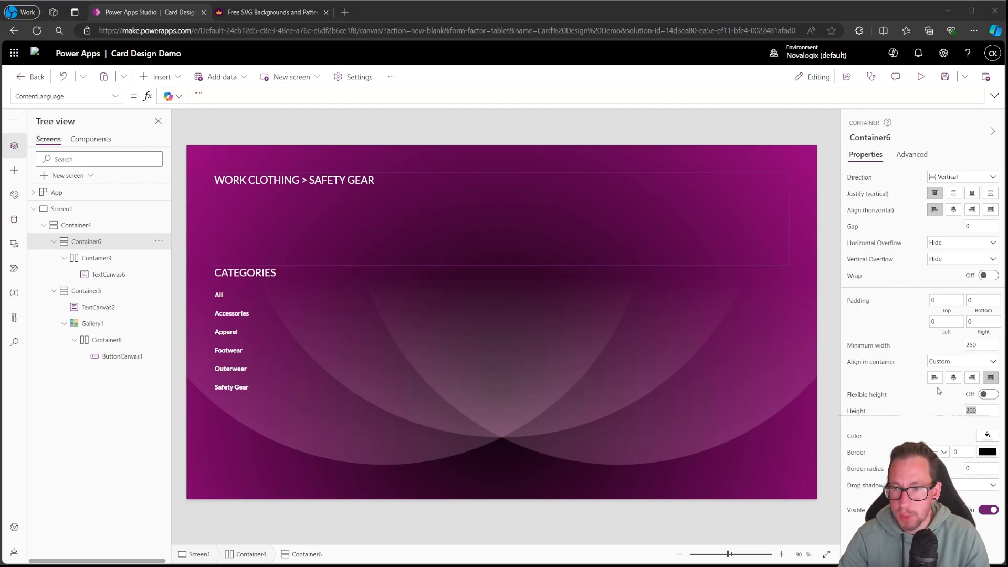
pyautogui.click(822, 253)
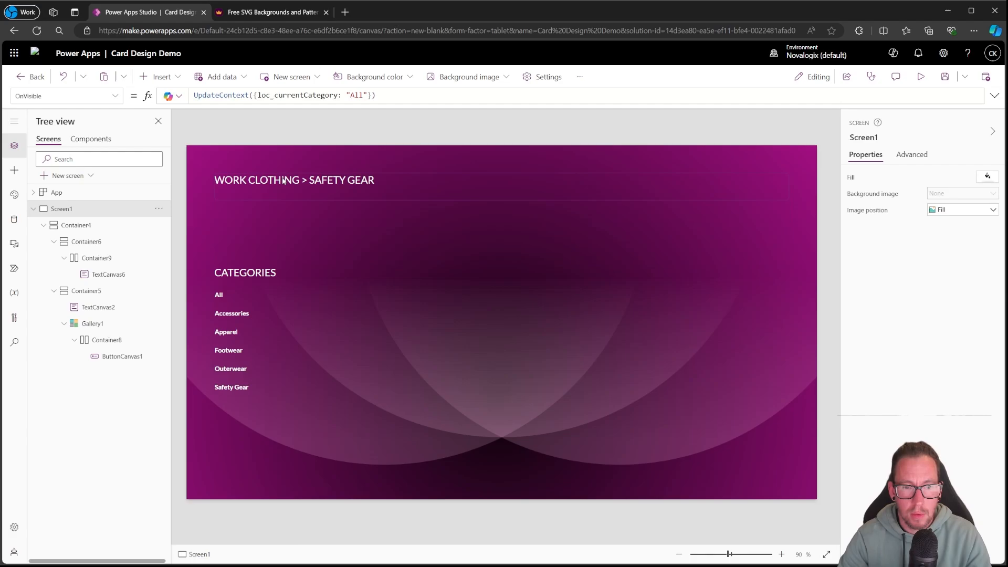
# Insert a horizontal container inside the outer Container4
pyautogui.click(79, 224)
pyautogui.click(54, 242)
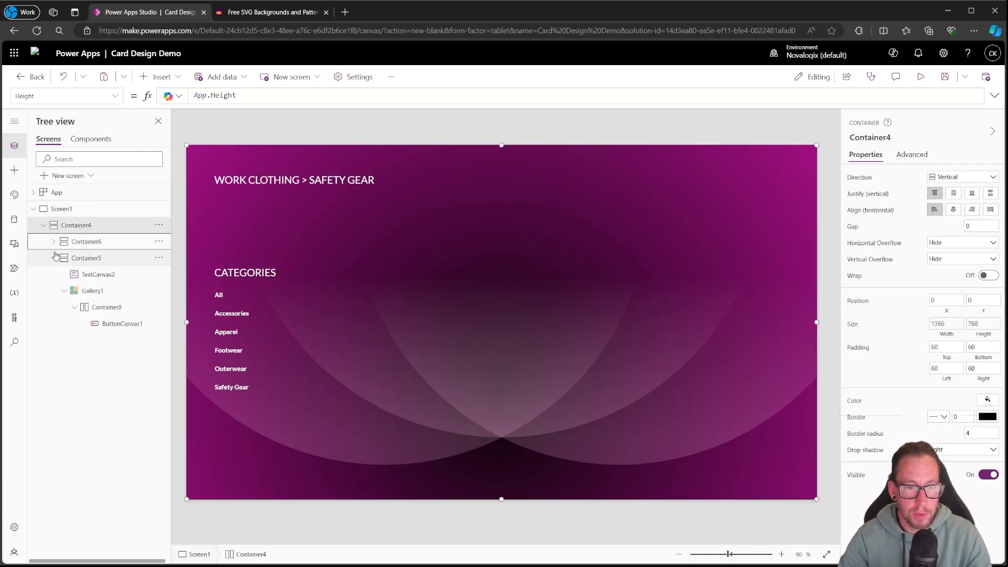
pyautogui.click(54, 258)
pyautogui.click(74, 226)
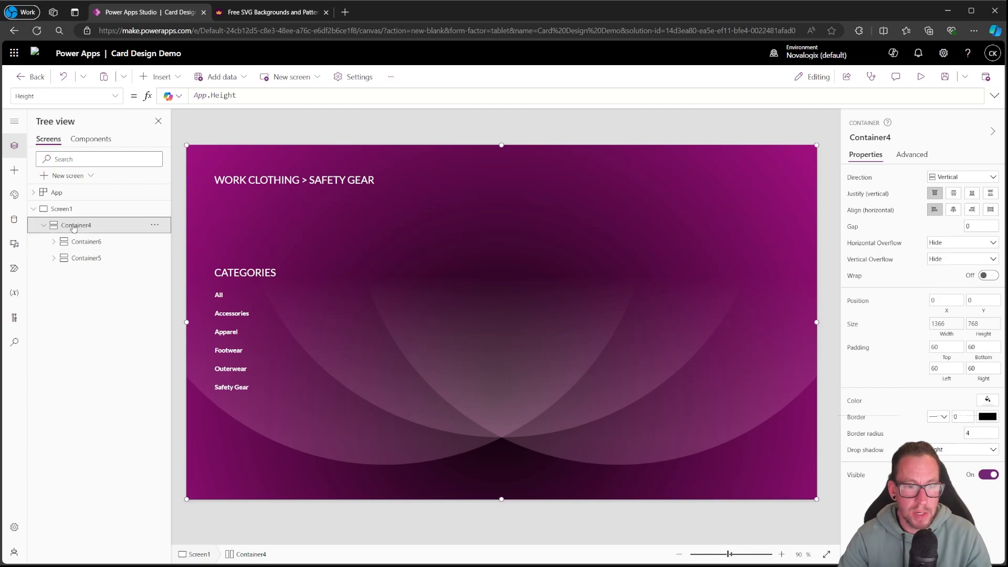
pyautogui.click(171, 78)
pyautogui.click(183, 290)
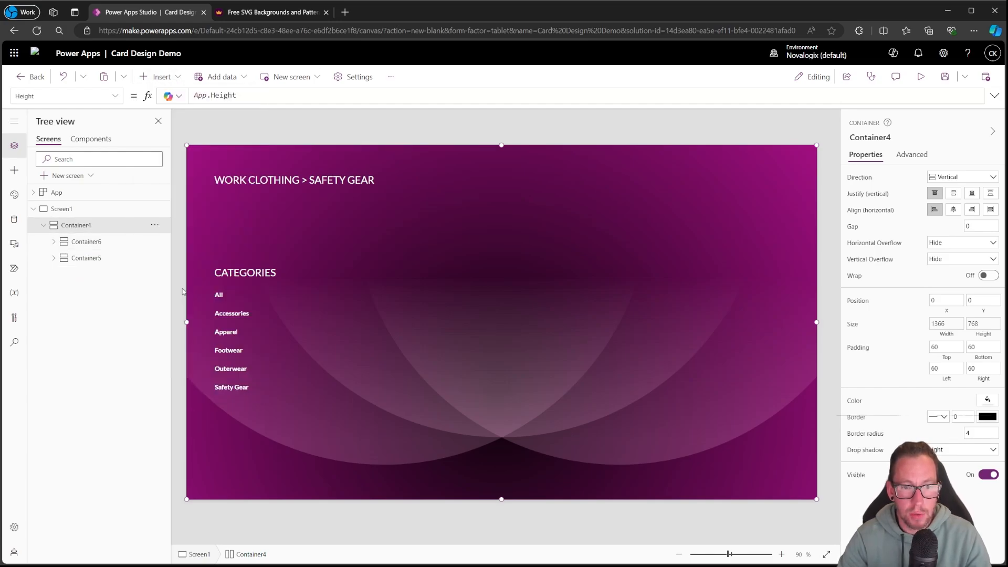
# Move the categories container, Container5, into the new horizontal Container10
pyautogui.click(80, 259)
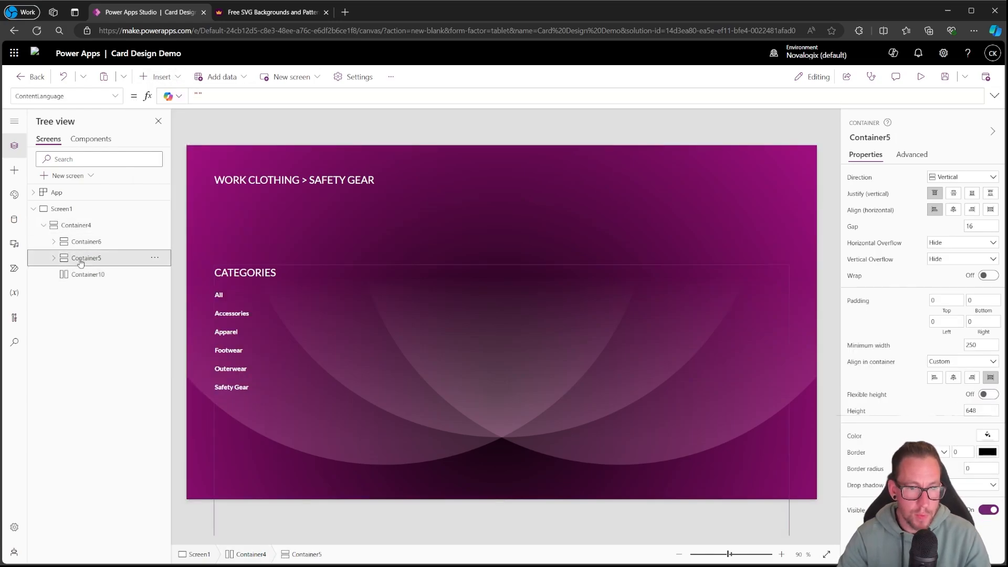
pyautogui.press('Delete')
pyautogui.hotkey('ctrl', 'v')
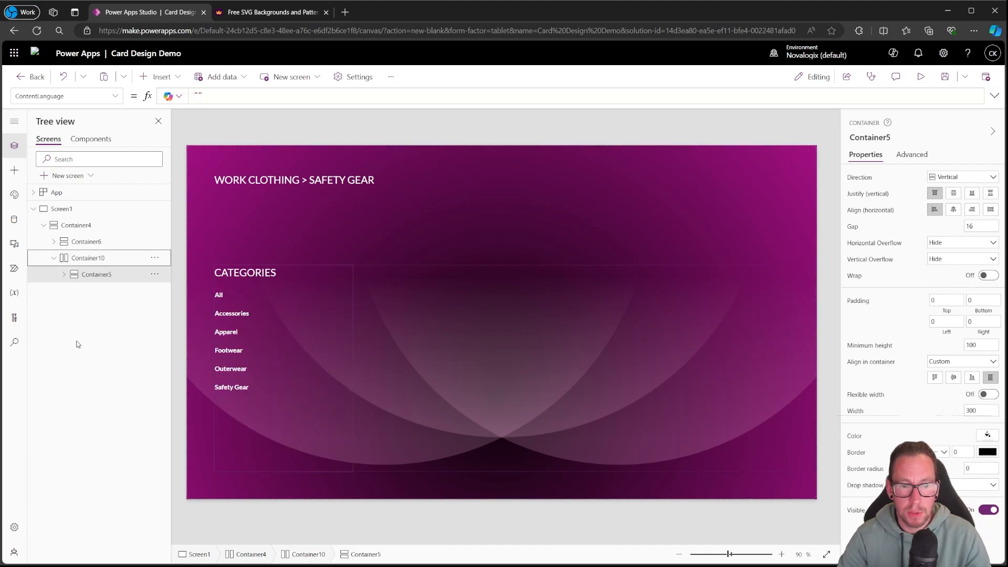
# Set the height of Container6 to 40
pyautogui.click(81, 241)
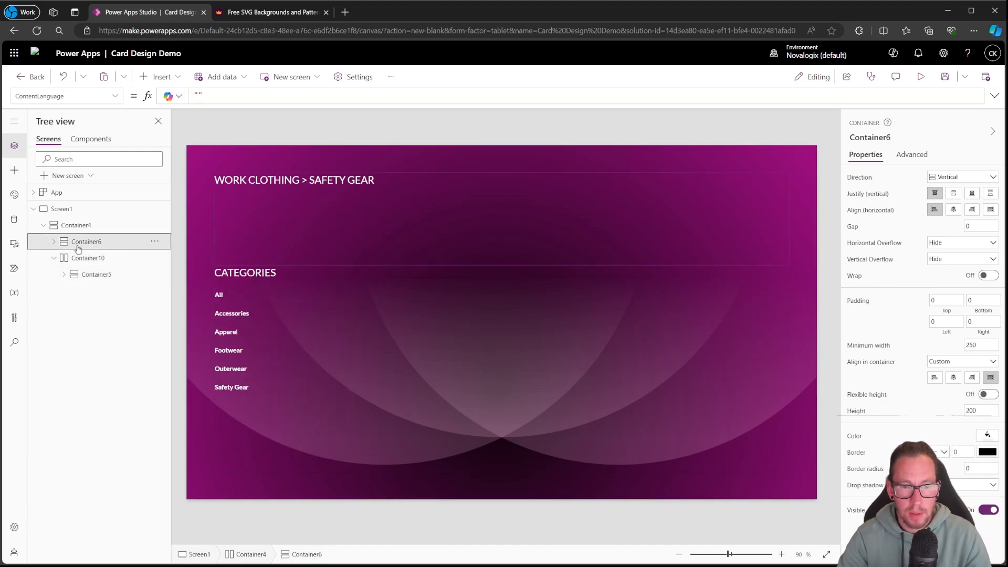
pyautogui.doubleClick(981, 410)
pyautogui.write('40')
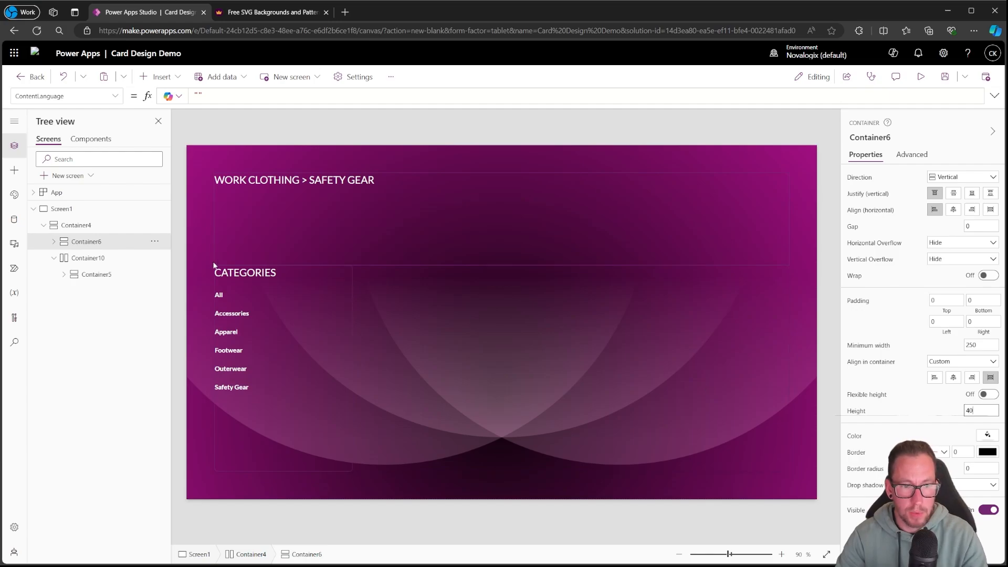
pyautogui.click(663, 137)
pyautogui.click(285, 182)
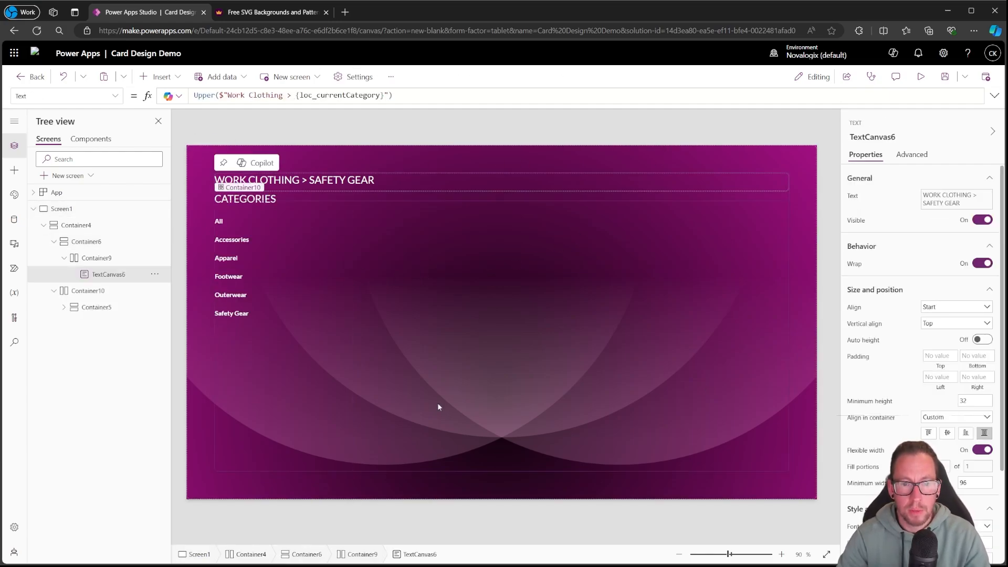
pyautogui.click(376, 256)
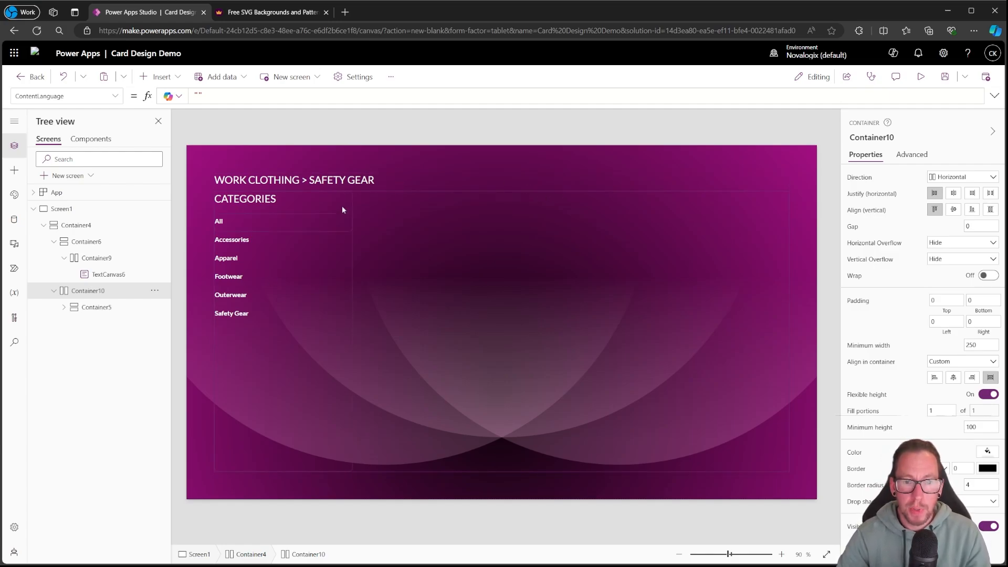
pyautogui.click(408, 188)
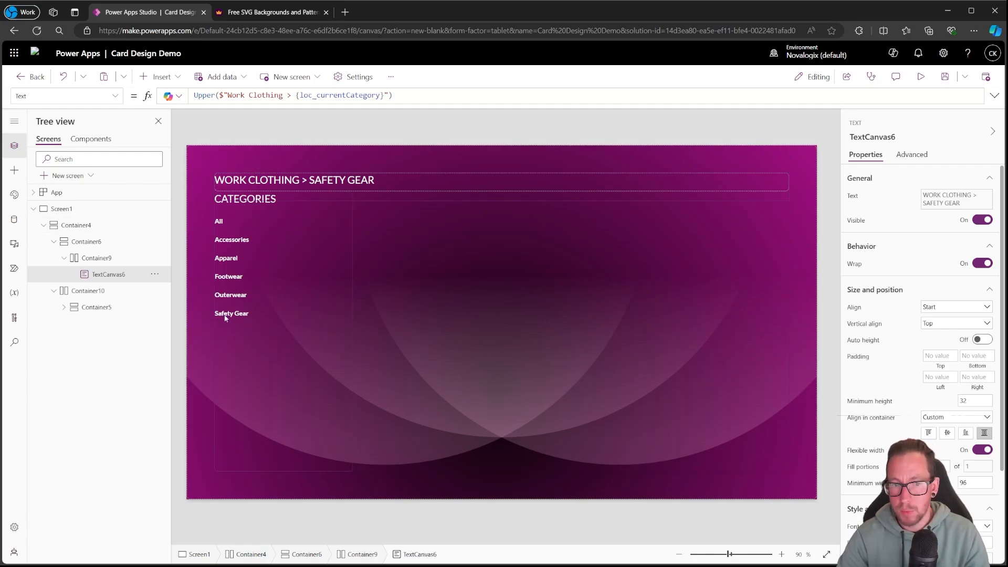
# Set the left padding of the Work Clothing heading text to 300, matching the width of Container5
pyautogui.click(309, 325)
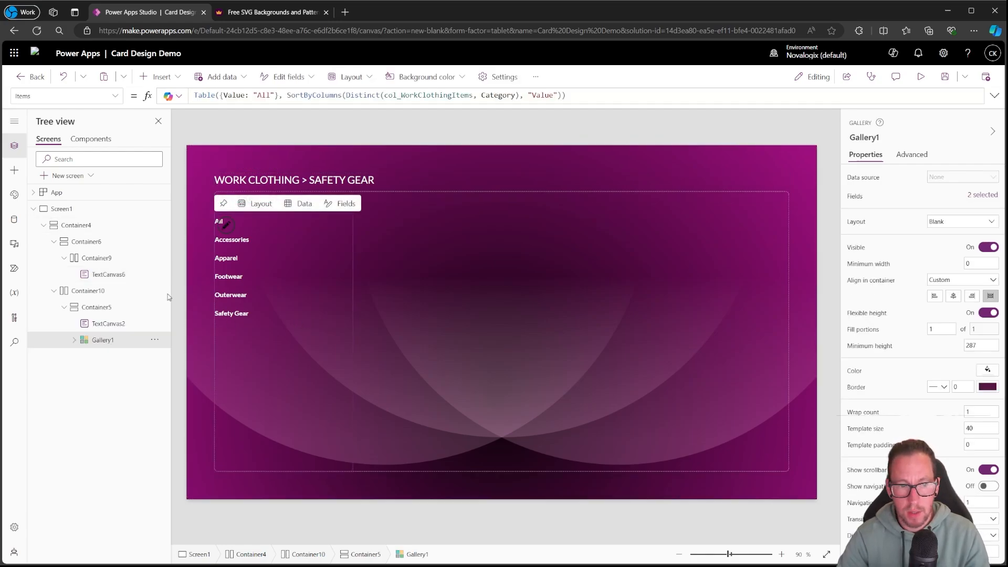
pyautogui.click(96, 308)
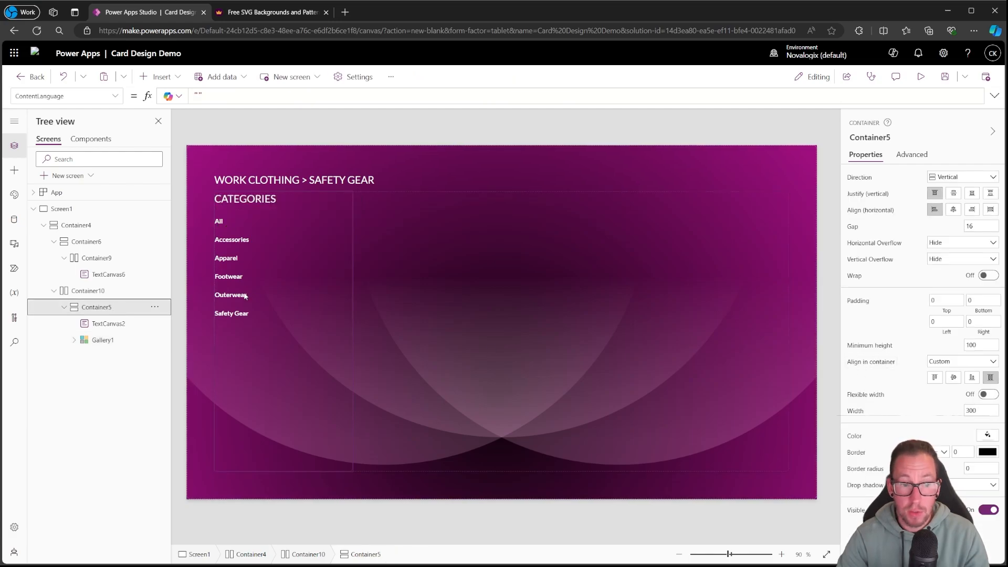
pyautogui.click(234, 181)
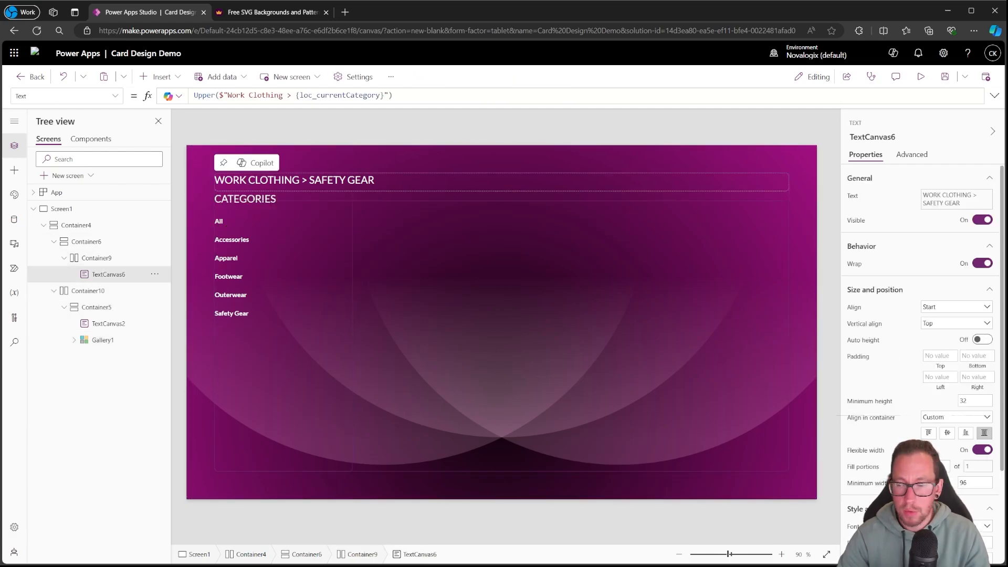
pyautogui.click(951, 376)
pyautogui.write('3')
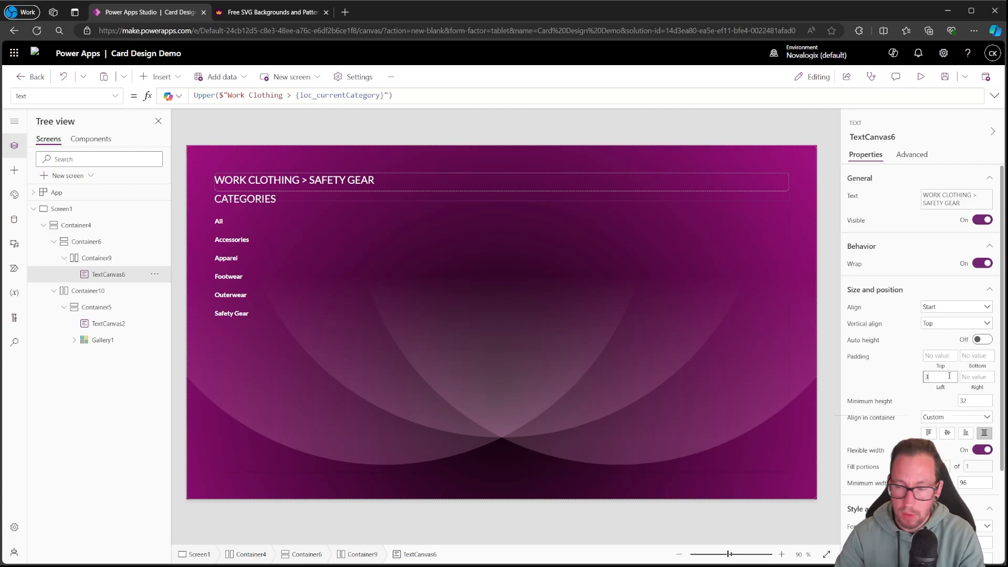
pyautogui.write('00')
pyautogui.click(830, 317)
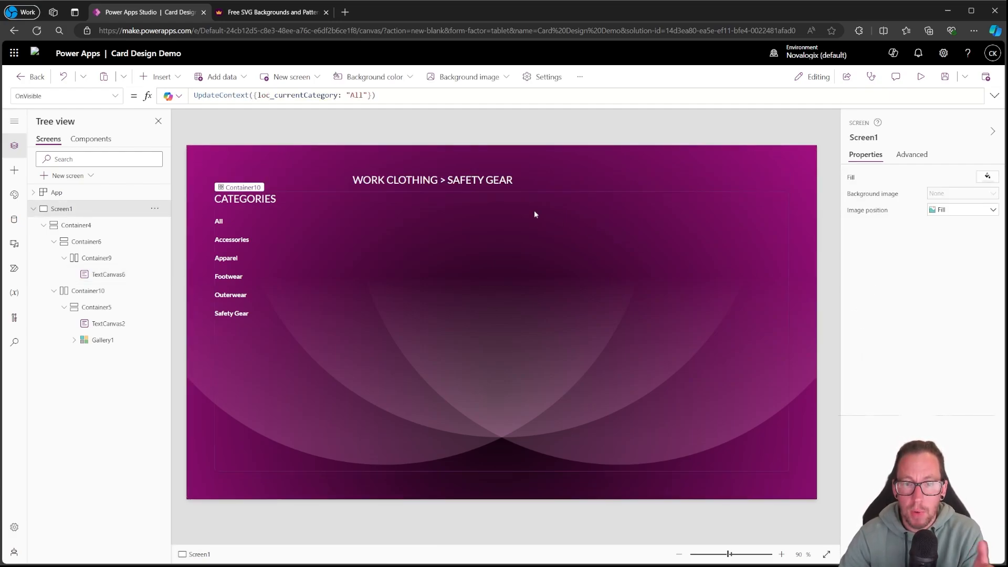
# Clear the left padding of the heading text TextCanvas6
pyautogui.click(410, 181)
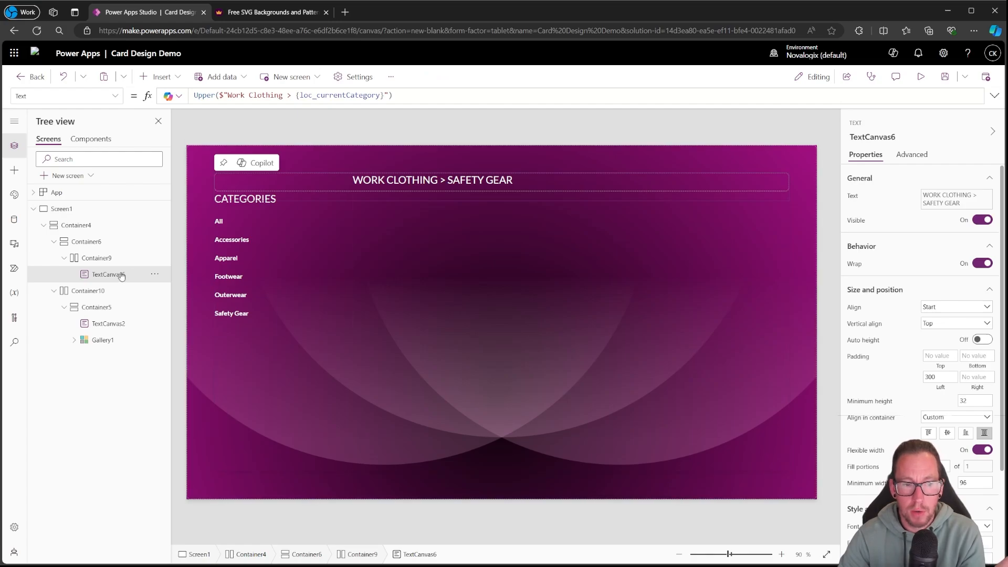
pyautogui.click(102, 258)
pyautogui.click(119, 274)
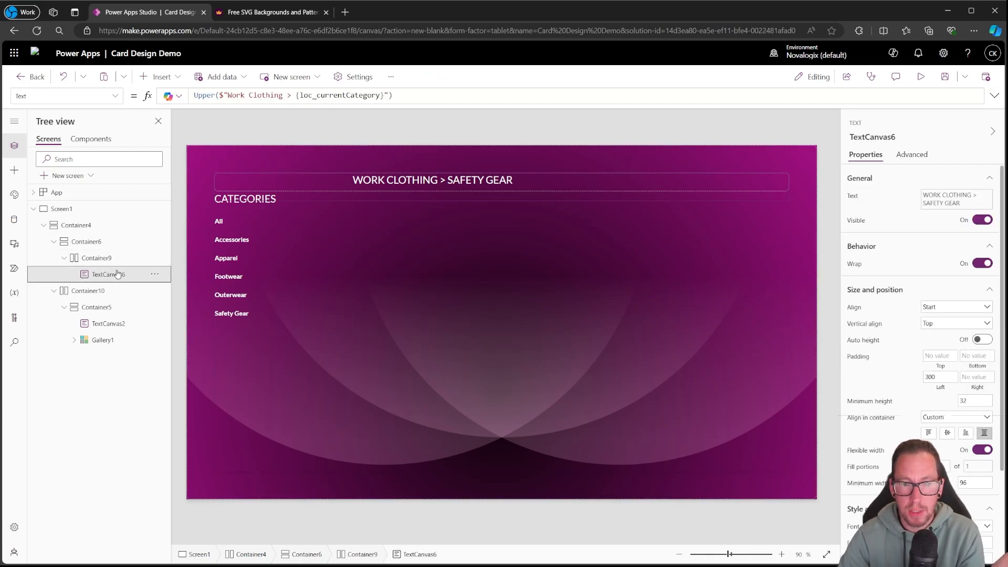
pyautogui.press('BackSpace')
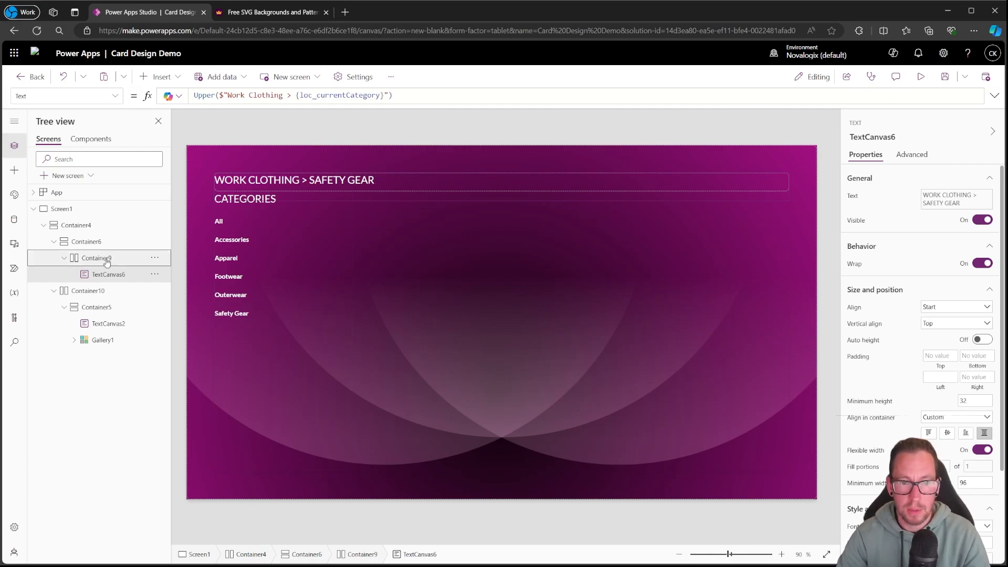
# Set the left padding of Container9, the heading's parent container, to 300
pyautogui.click(95, 258)
pyautogui.click(947, 321)
pyautogui.write('300')
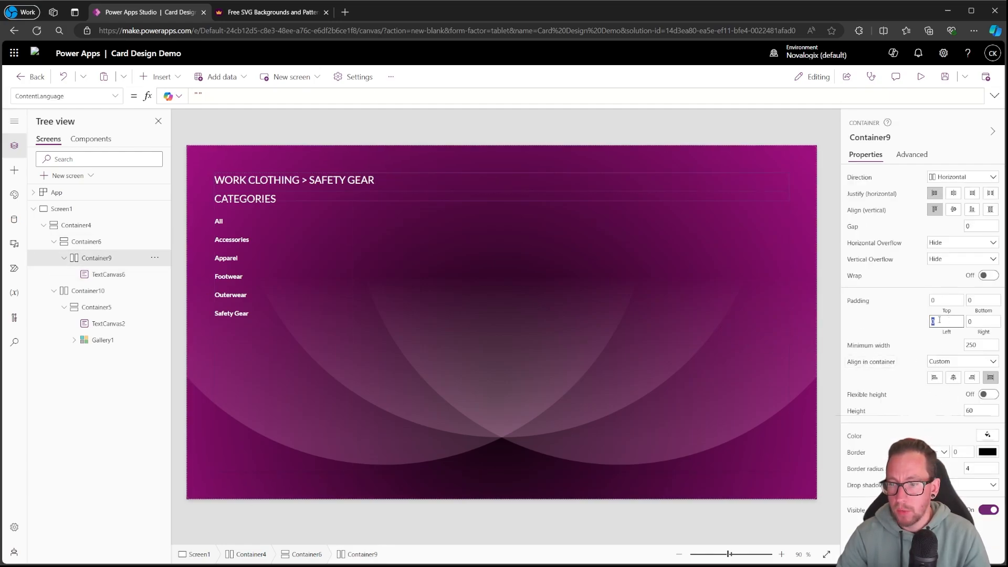
pyautogui.click(930, 334)
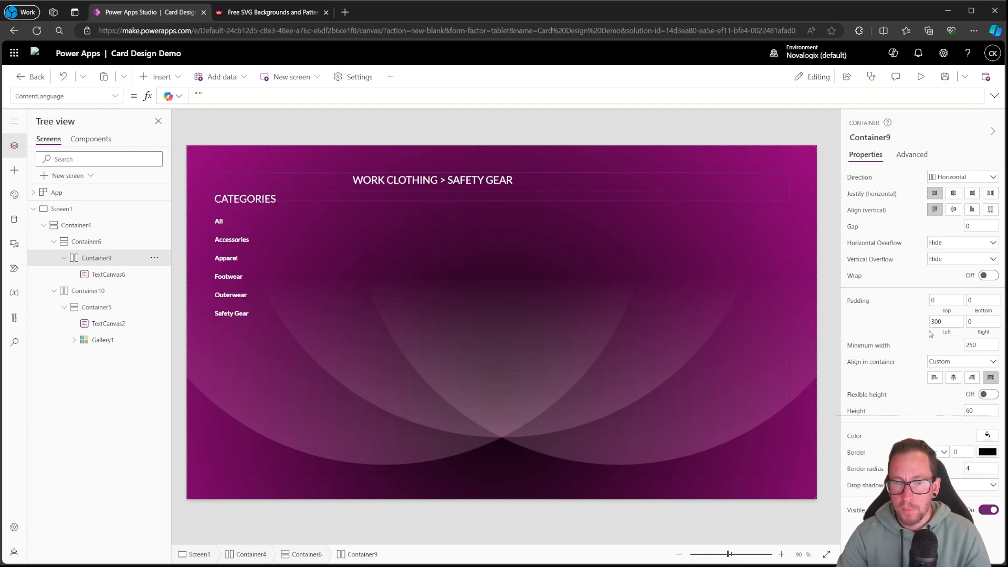
# Set the PaddingLeft formula of Container9 to Container5.Width so the heading offset follows the categories container
pyautogui.click(947, 335)
pyautogui.moveTo(230, 95); pyautogui.dragTo(31, 87)
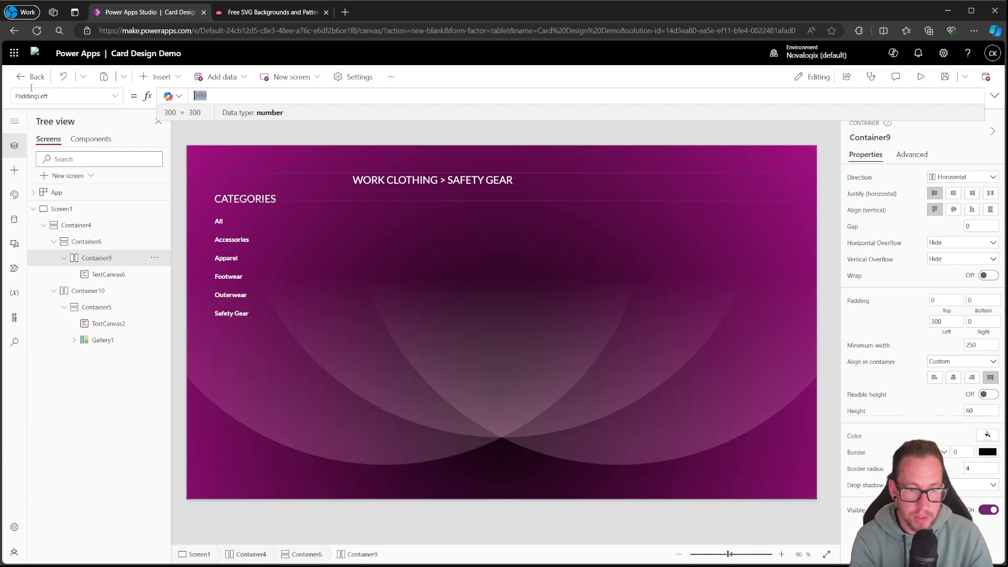
pyautogui.write('Con')
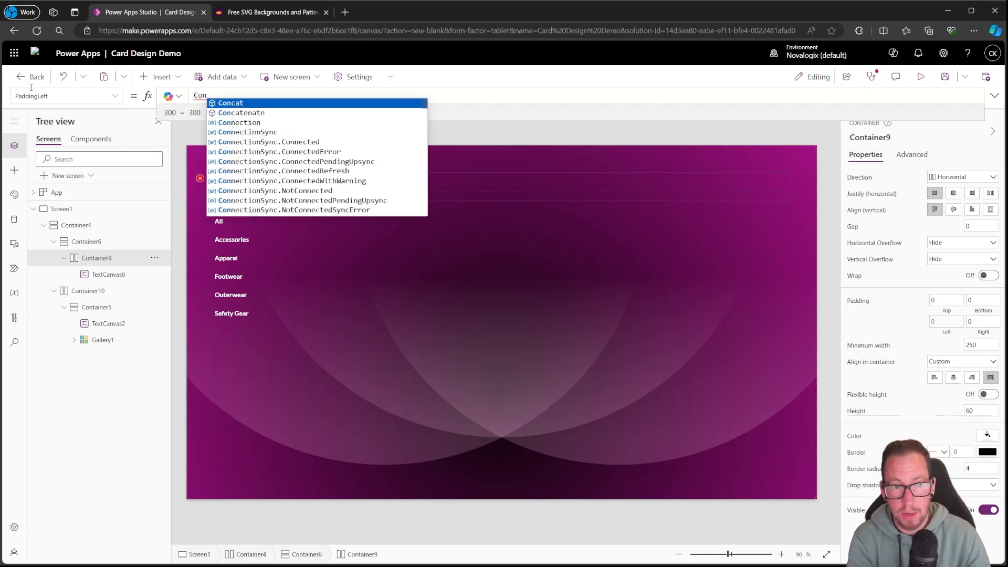
pyautogui.write('ta')
pyautogui.press('Down')
pyautogui.press('Down')
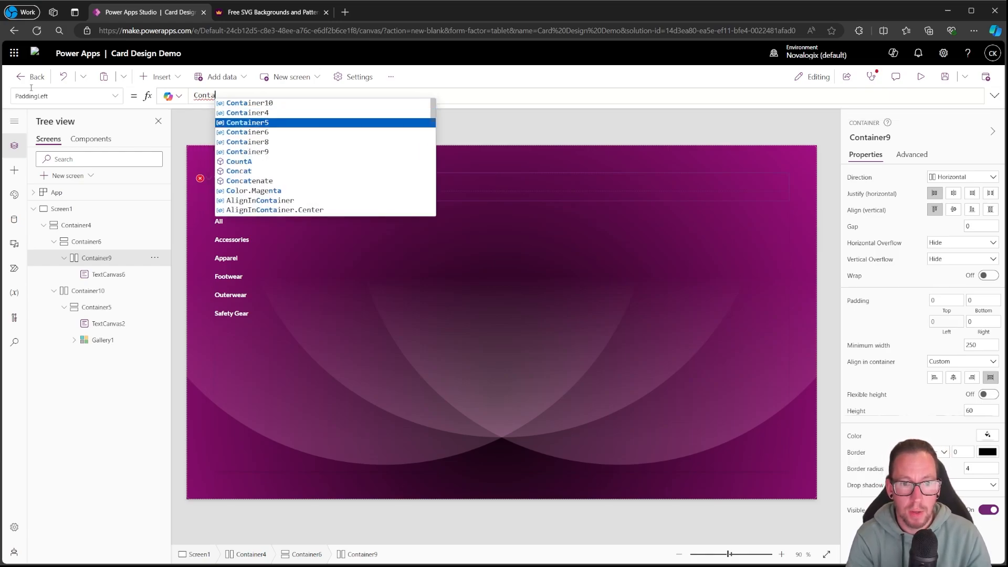
pyautogui.press('Tab')
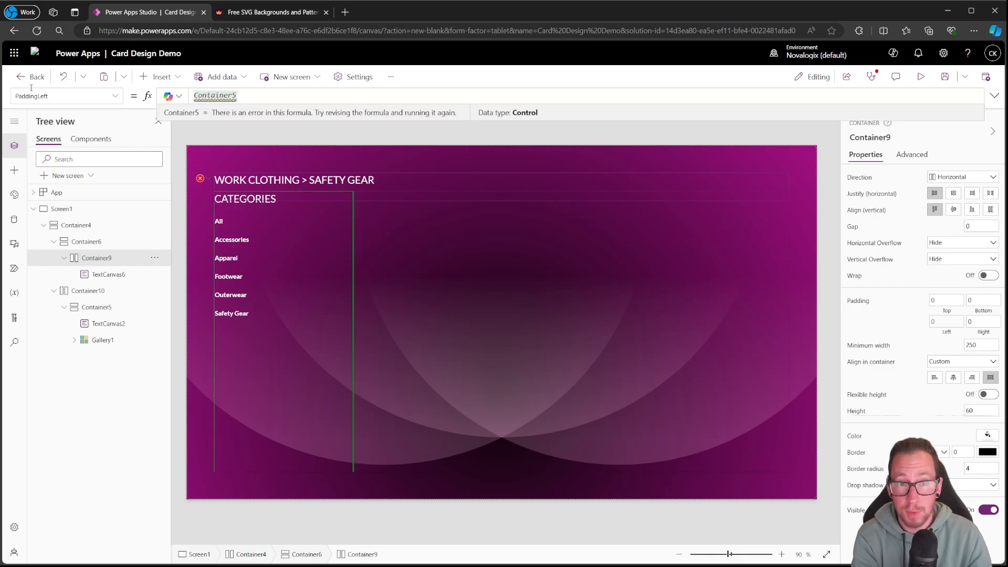
pyautogui.write('.W')
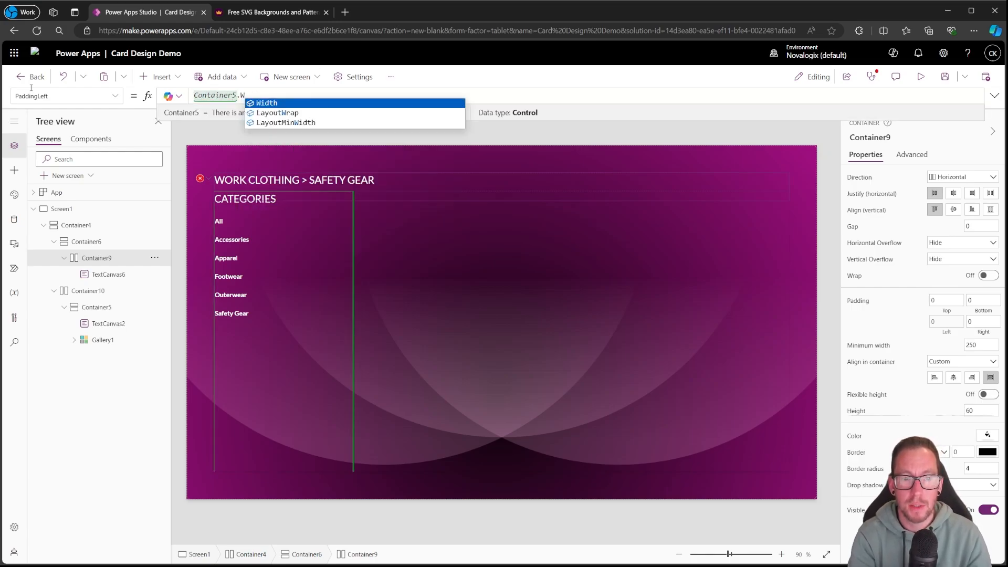
pyautogui.press('Tab')
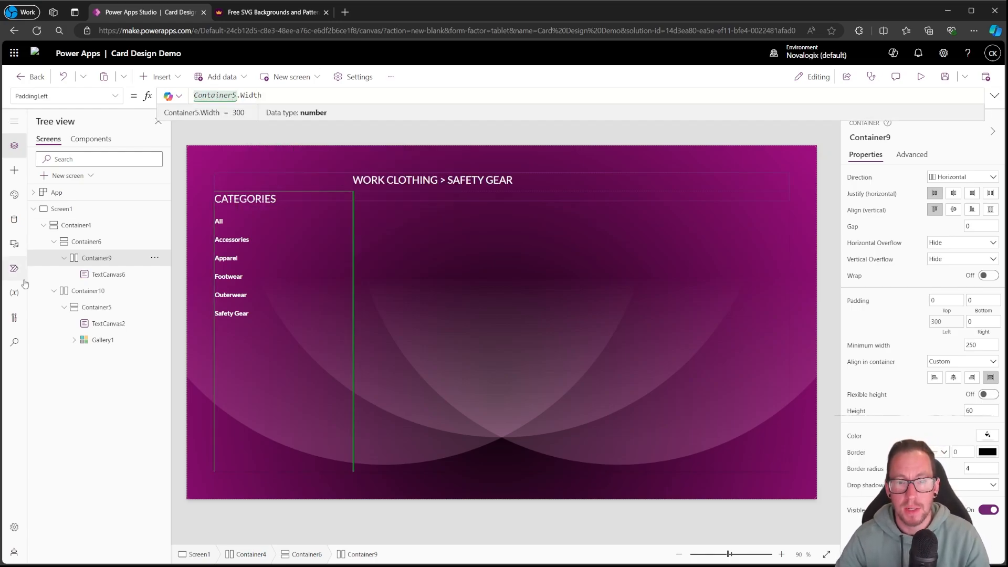
pyautogui.click(302, 153)
# Set the width of the categories container, Container5, to 200
pyautogui.click(298, 256)
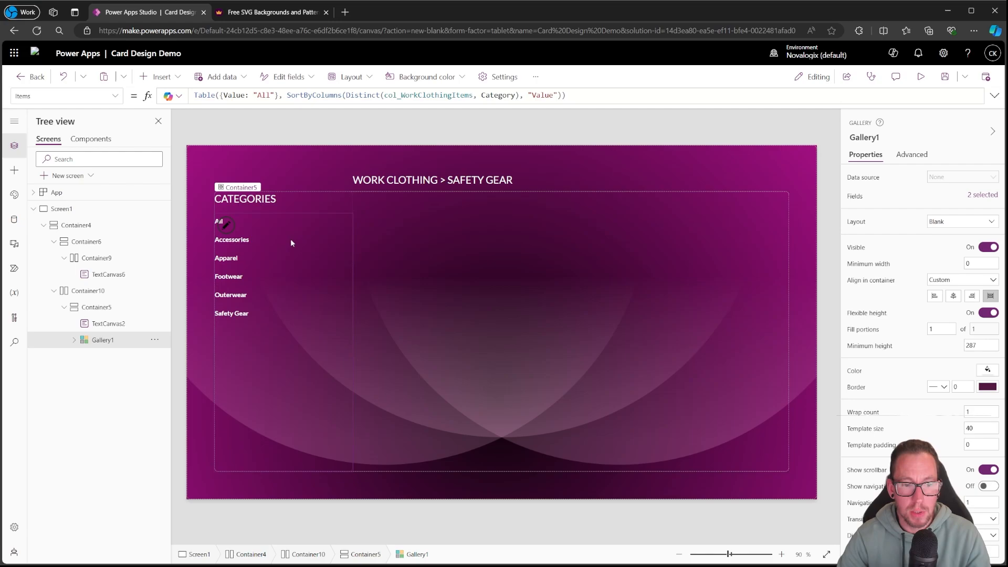
pyautogui.click(97, 306)
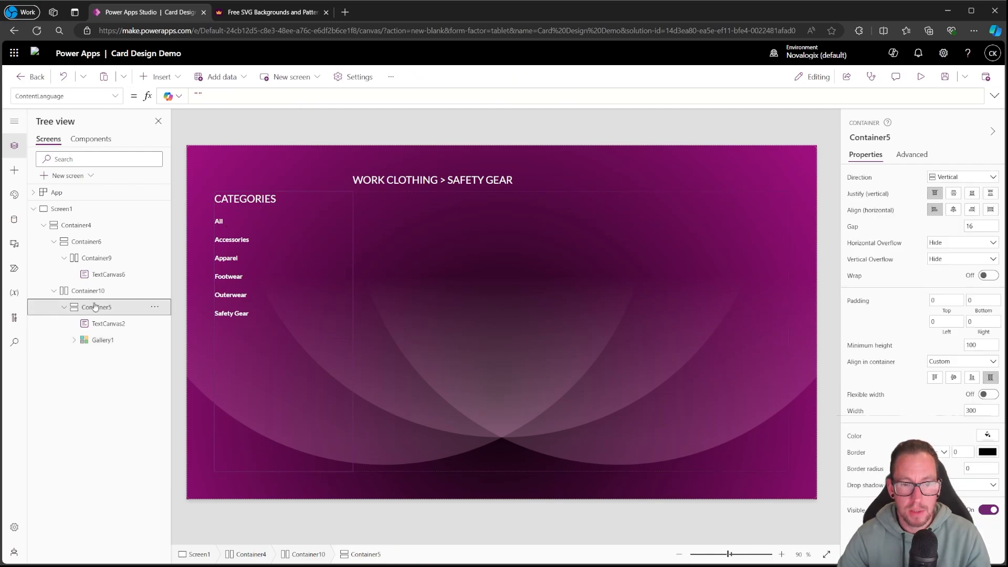
pyautogui.moveTo(991, 411); pyautogui.dragTo(757, 395)
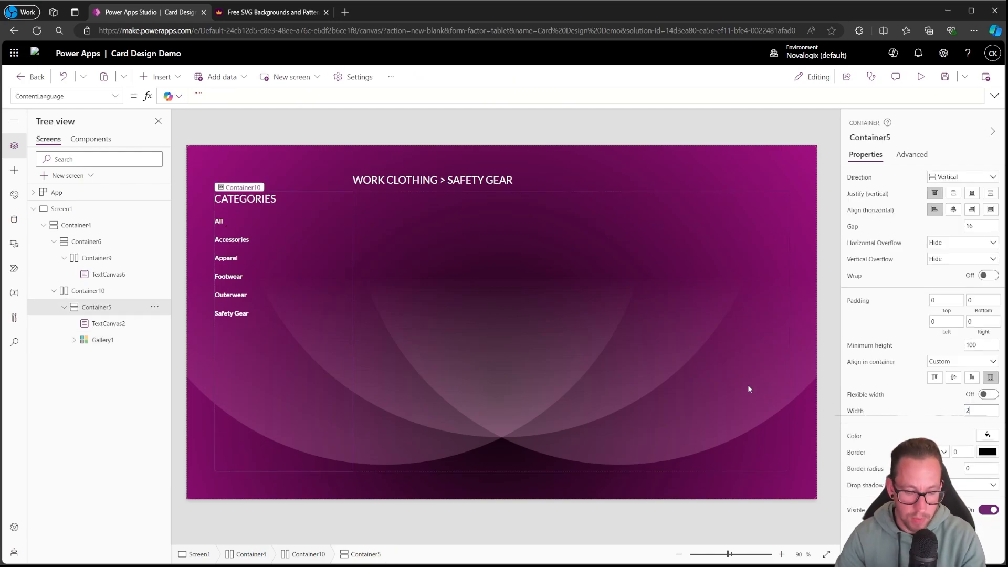
pyautogui.click(328, 187)
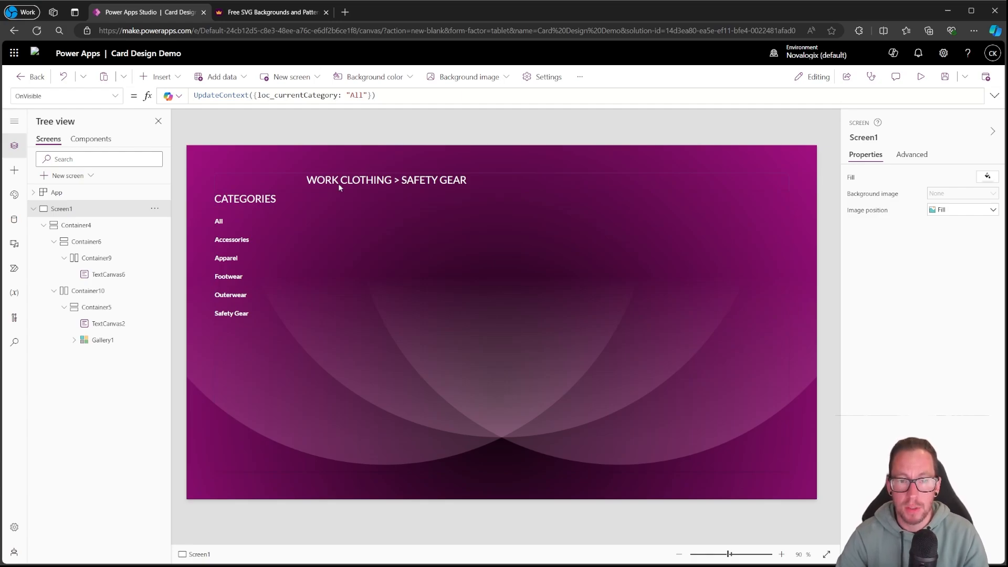
# Insert a vertical gallery into Container10 beside the categories container
pyautogui.click(331, 286)
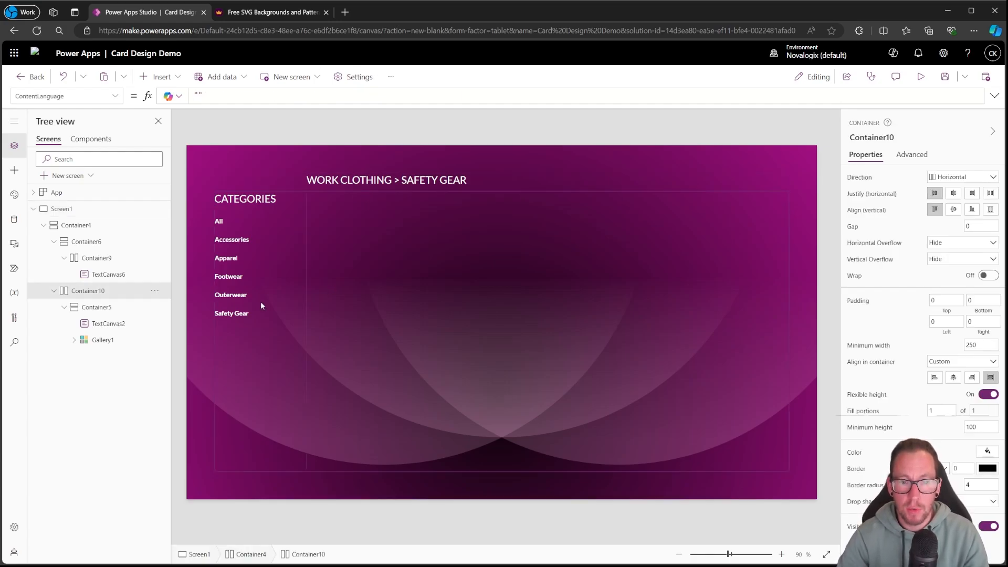
pyautogui.click(90, 308)
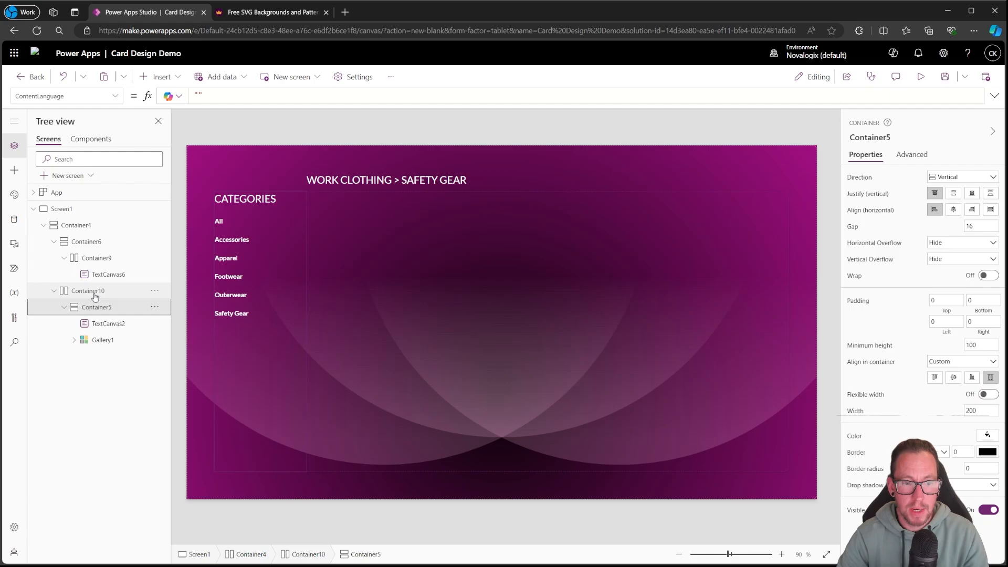
pyautogui.click(88, 291)
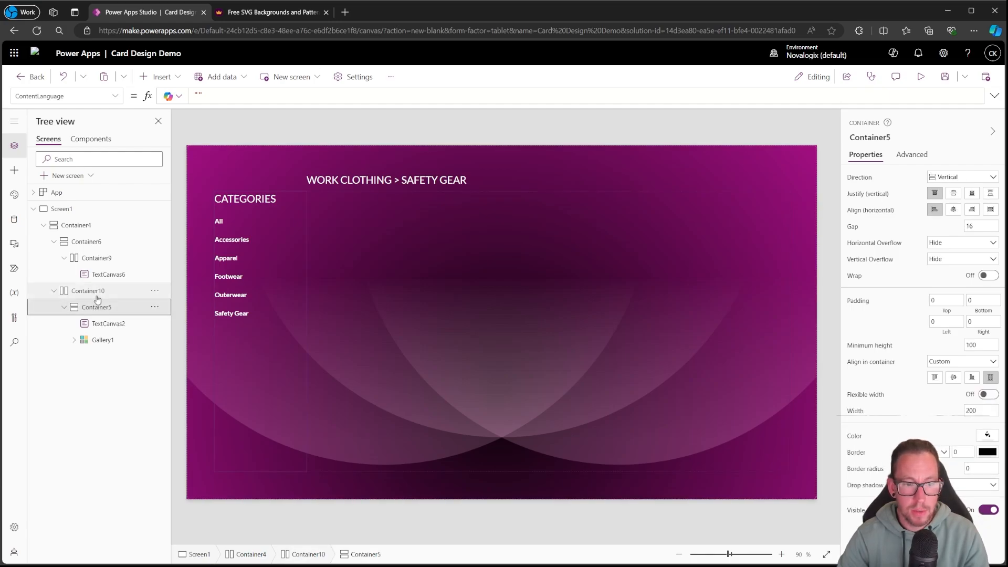
pyautogui.click(98, 291)
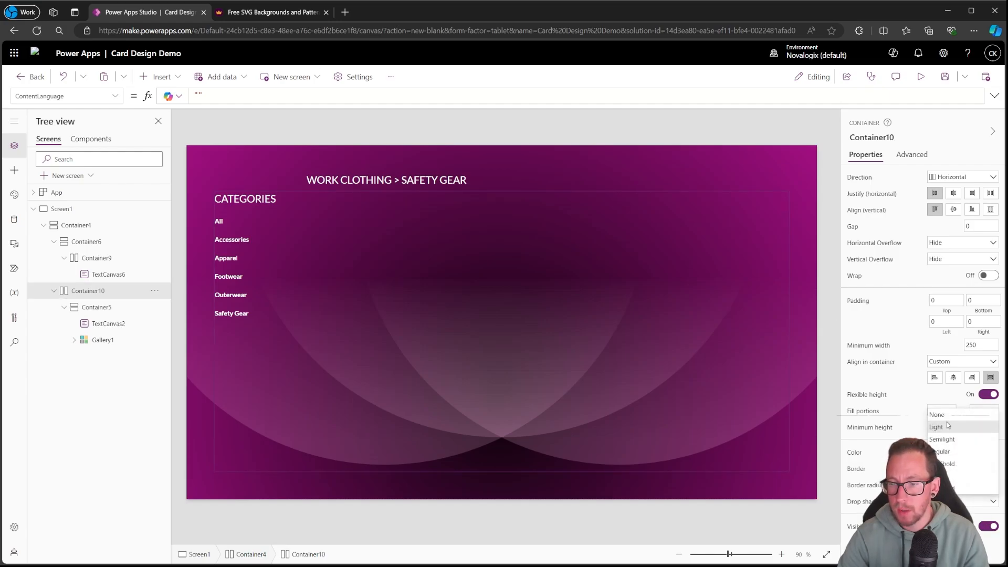
pyautogui.click(158, 77)
pyautogui.scroll(-5, 190, 234)
pyautogui.scroll(2, 191, 234)
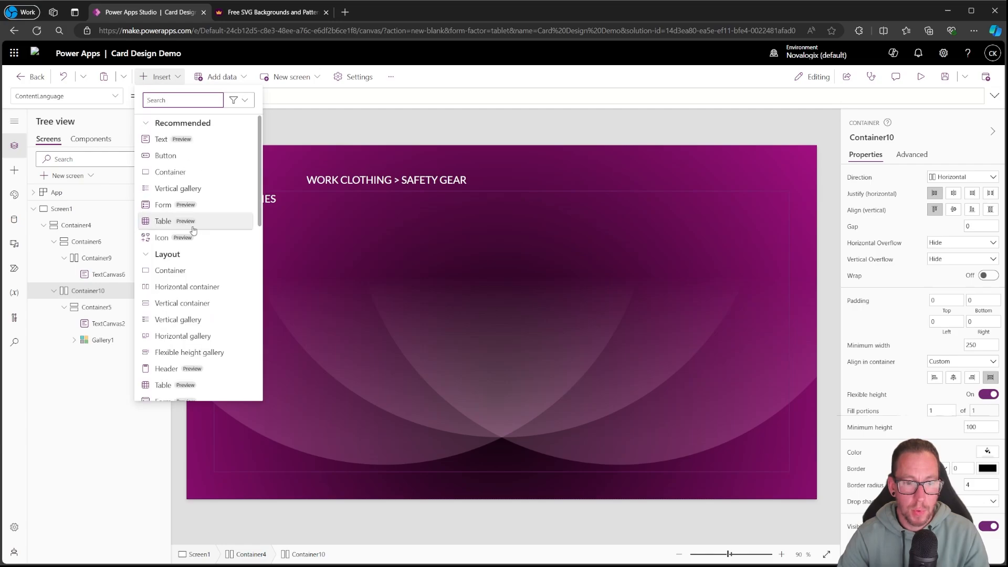
pyautogui.scroll(4, 206, 215)
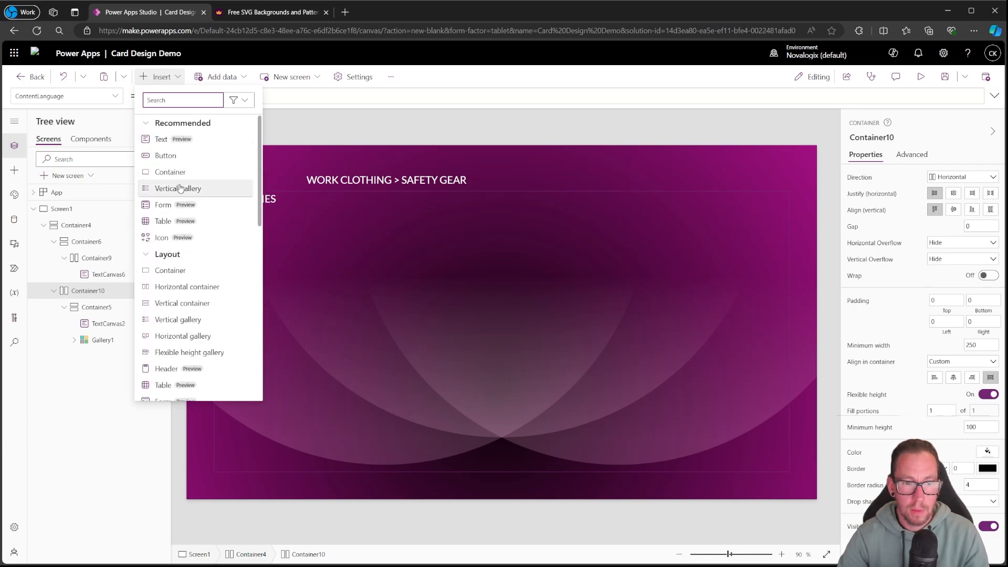
pyautogui.press('Escape')
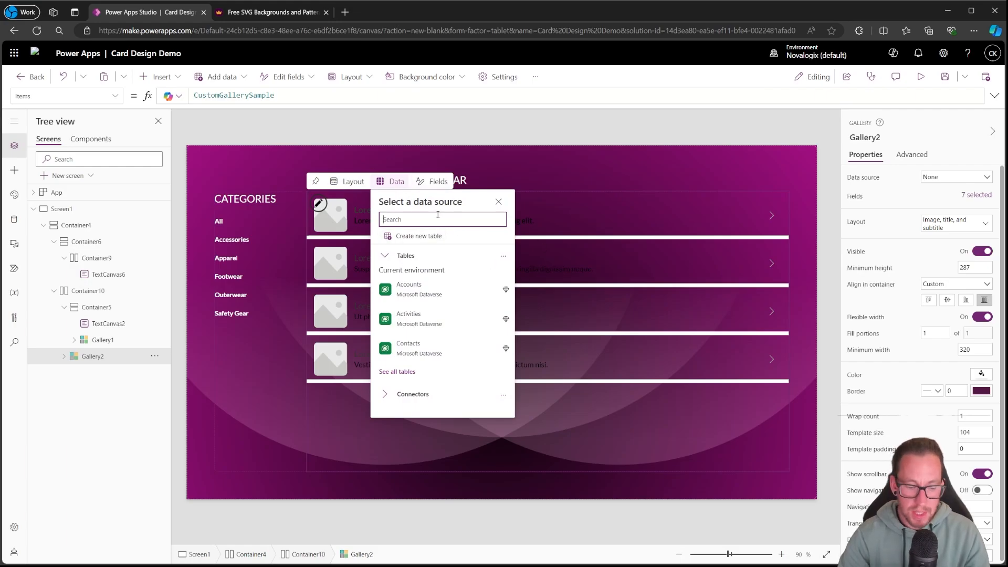
# Set the Items formula of the new gallery, Gallery2, to col_WorkClothingItems, copying the collection name from the App's OnStart formula
pyautogui.write('col_wor')
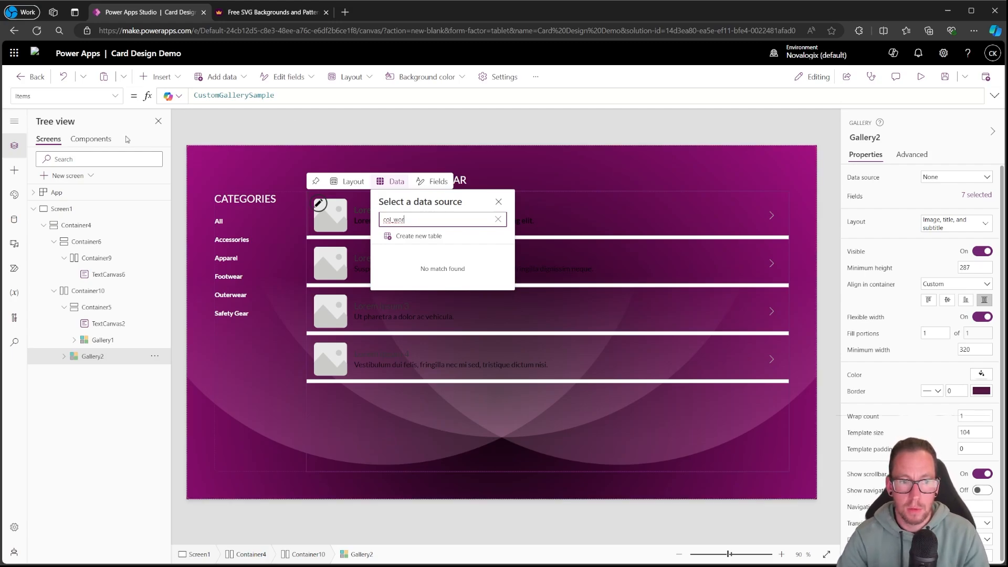
pyautogui.click(499, 202)
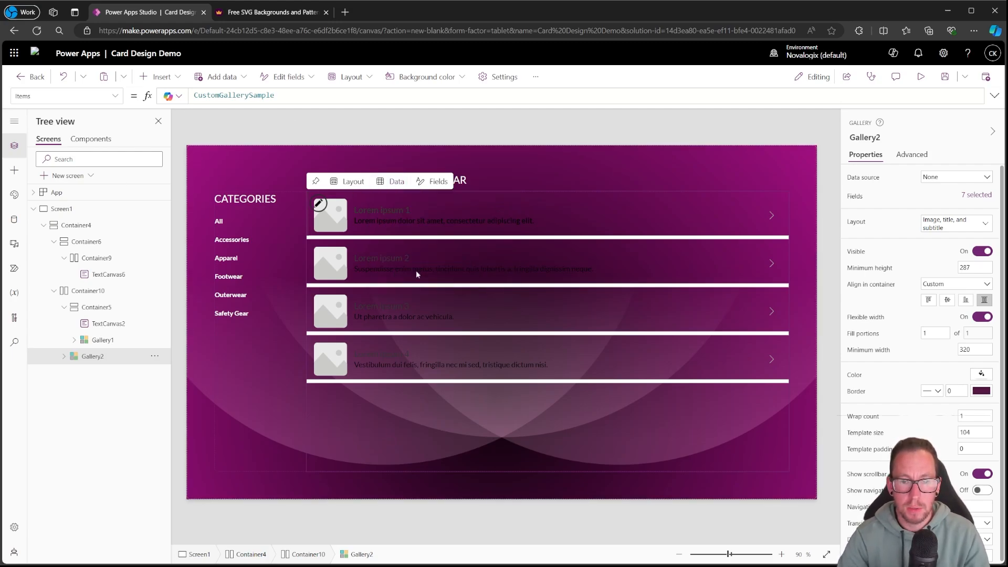
pyautogui.click(69, 191)
pyautogui.click(994, 95)
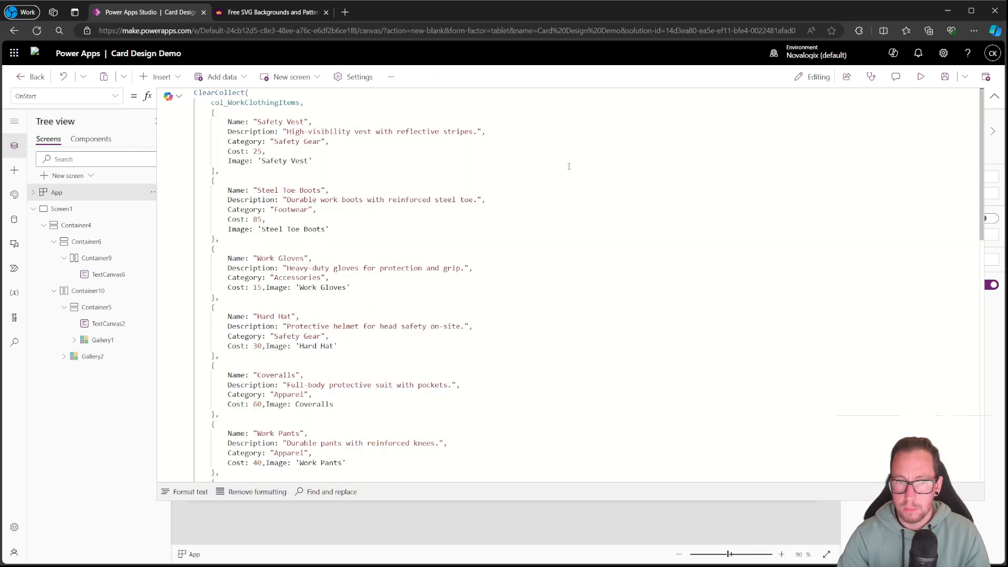
pyautogui.doubleClick(262, 103)
pyautogui.hotkey('ctrl', 'c')
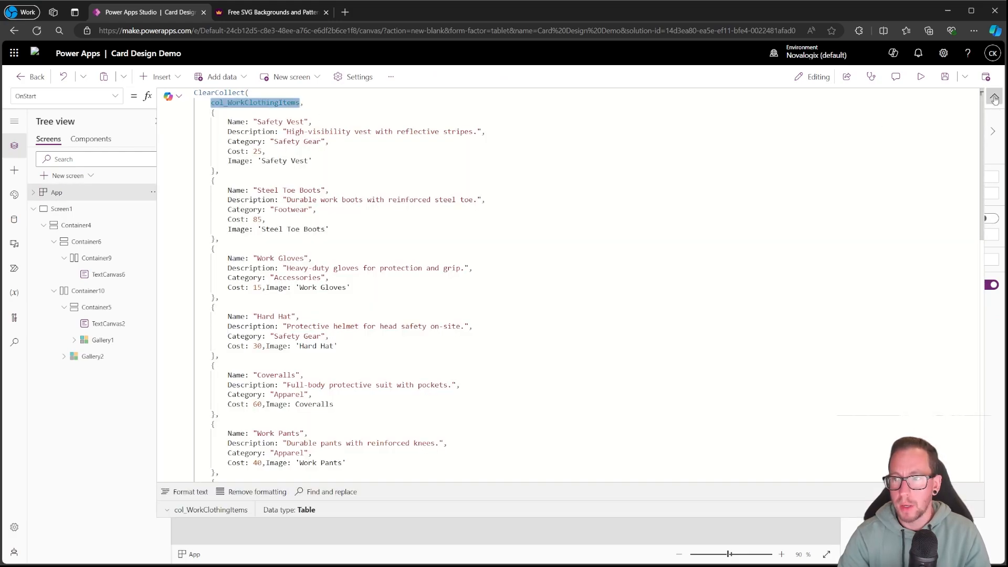
pyautogui.click(994, 95)
pyautogui.click(91, 356)
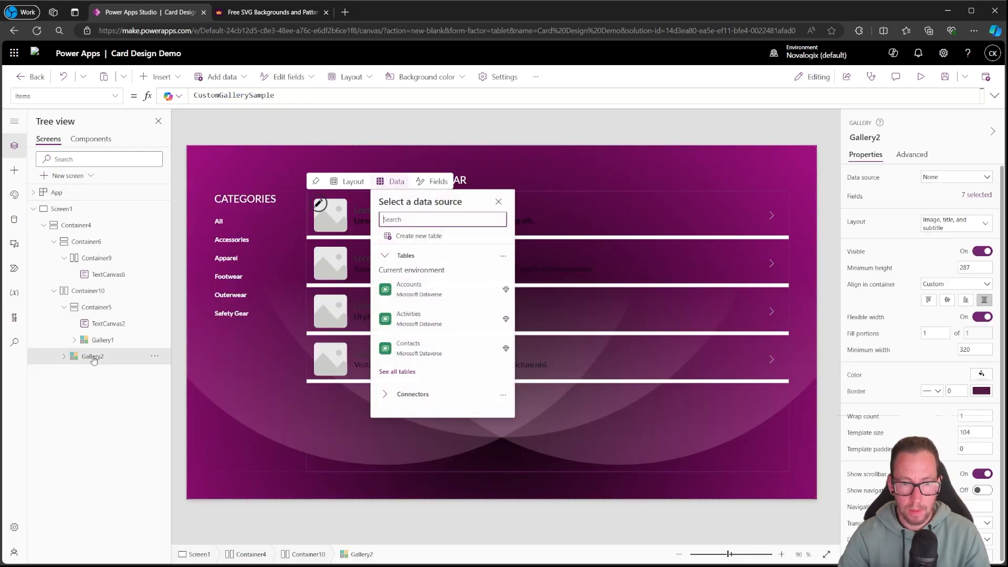
pyautogui.doubleClick(283, 93)
pyautogui.hotkey('ctrl', 'v')
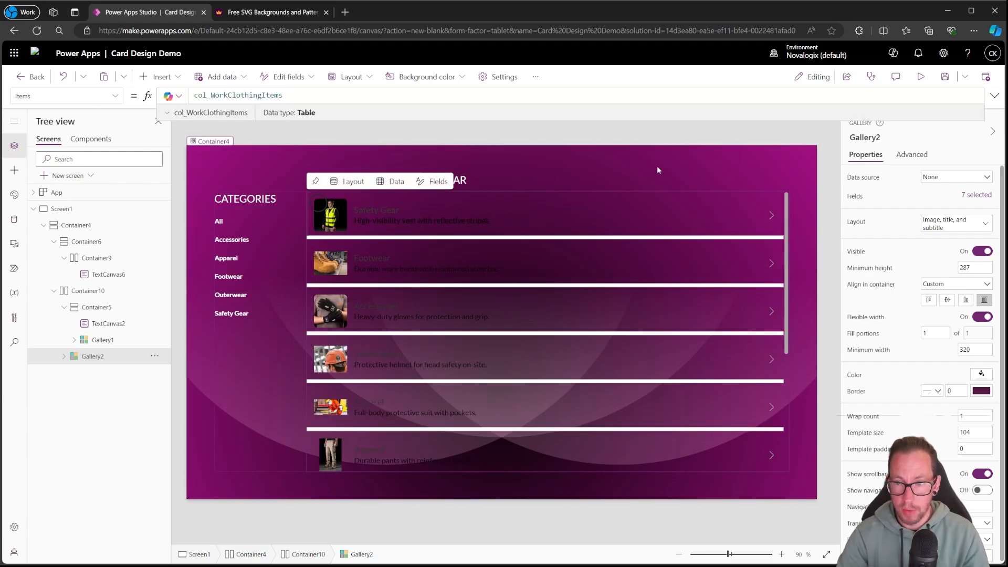
# Change the layout of Gallery2 to Blank and turn on its flexible width
pyautogui.click(703, 136)
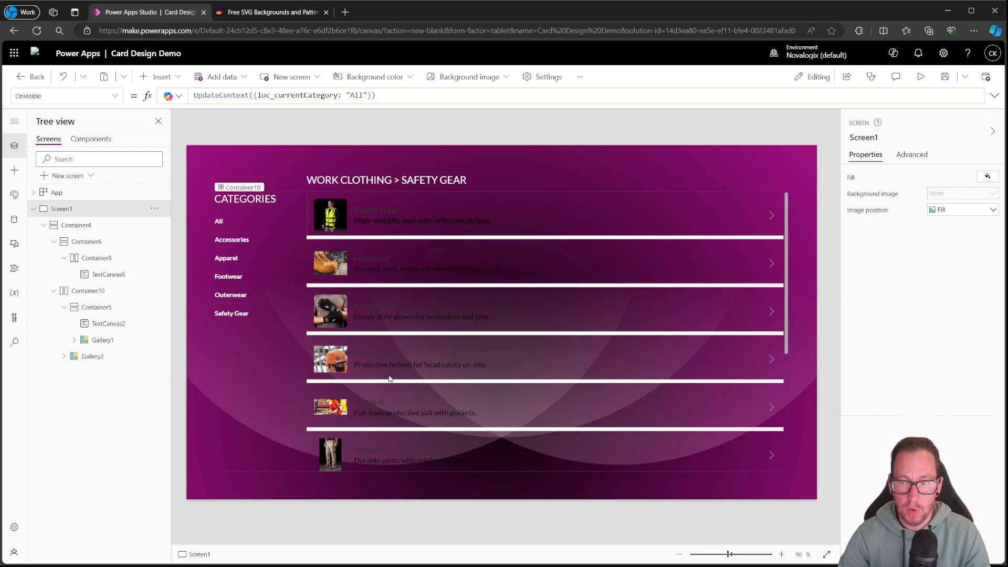
pyautogui.click(331, 215)
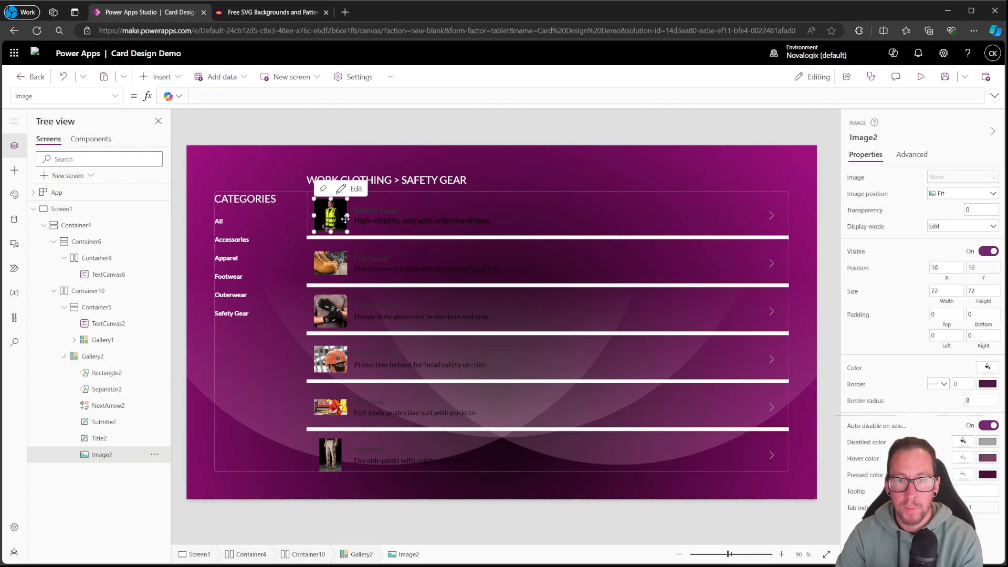
pyautogui.click(92, 356)
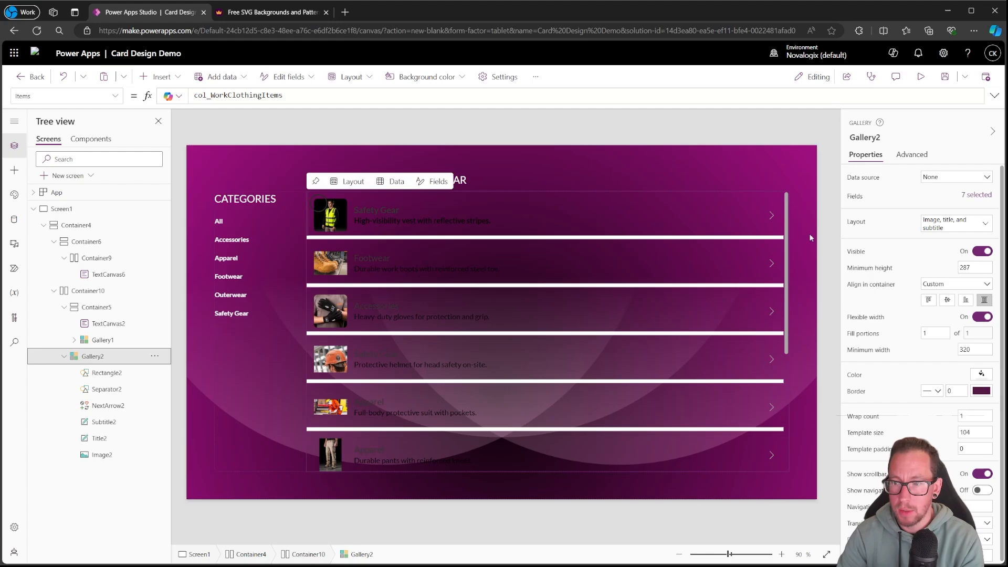
pyautogui.click(956, 224)
pyautogui.click(811, 299)
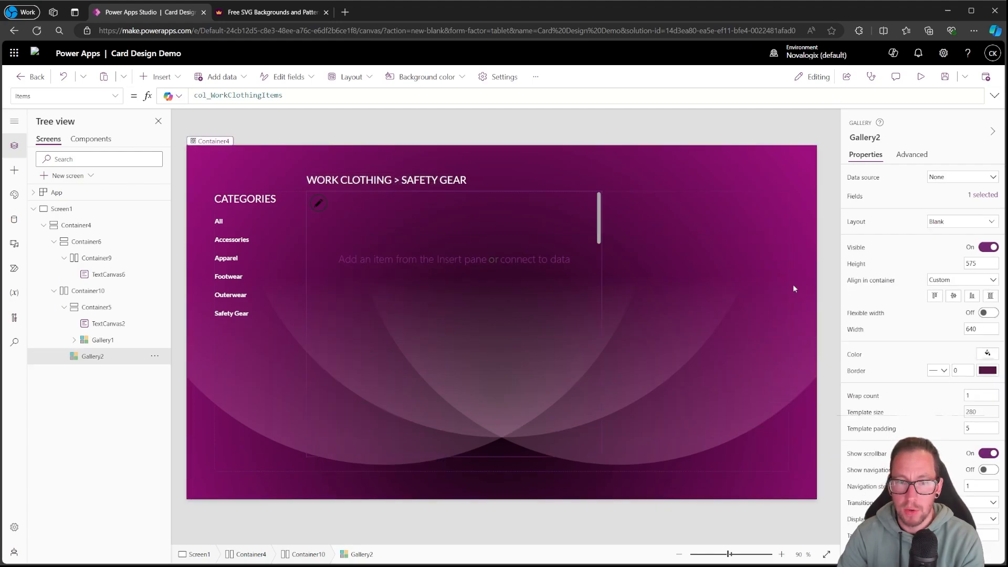
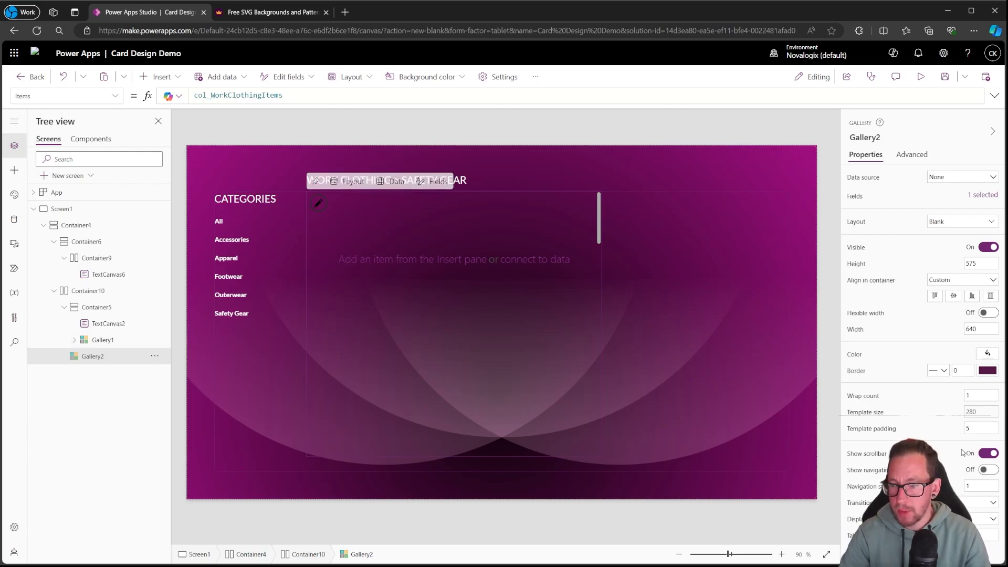
pyautogui.click(988, 313)
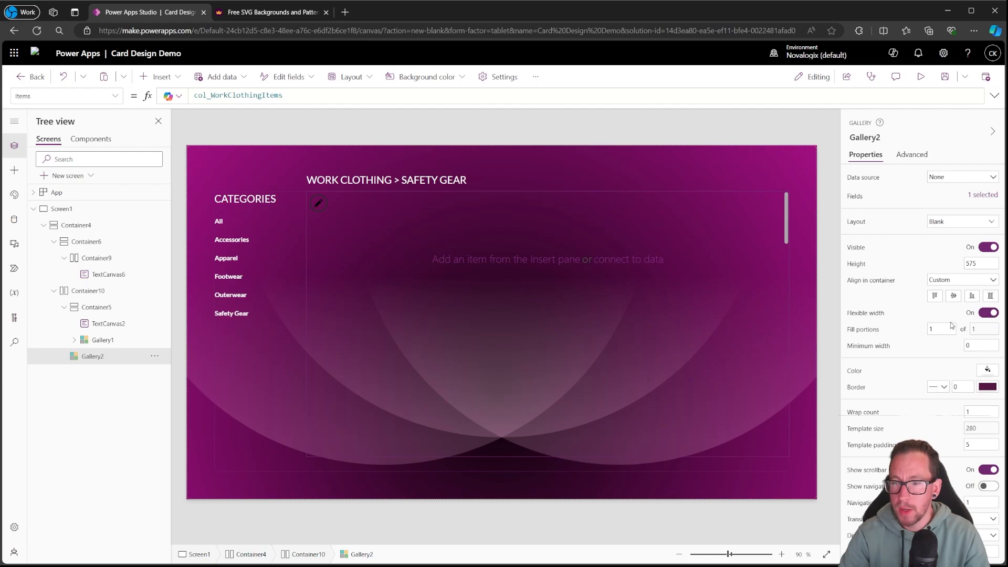
# Replace the TemplateSize formula of Gallery2 with Self.Height / 2
pyautogui.click(981, 428)
pyautogui.hotkey('ctrl', 'a')
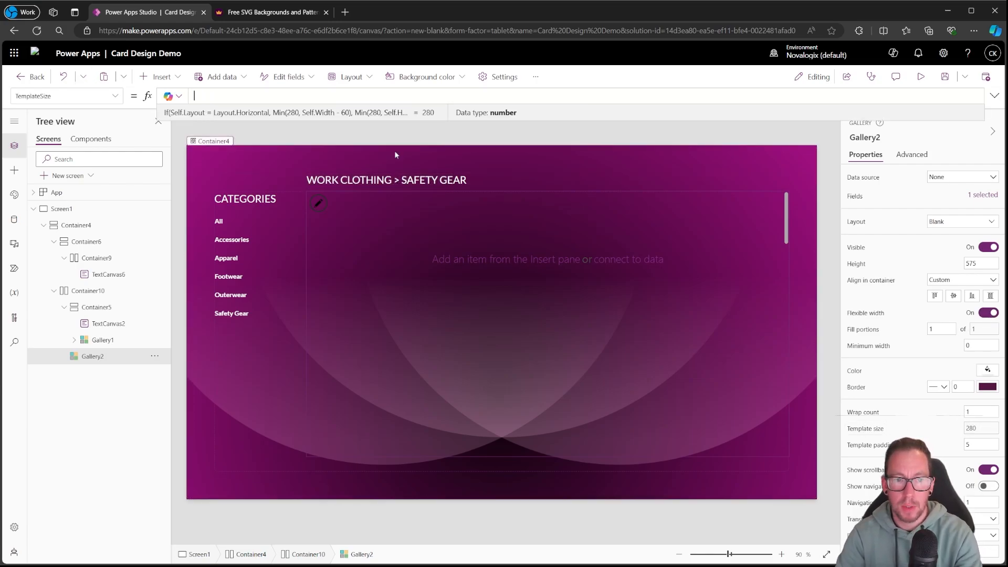
pyautogui.press('Delete')
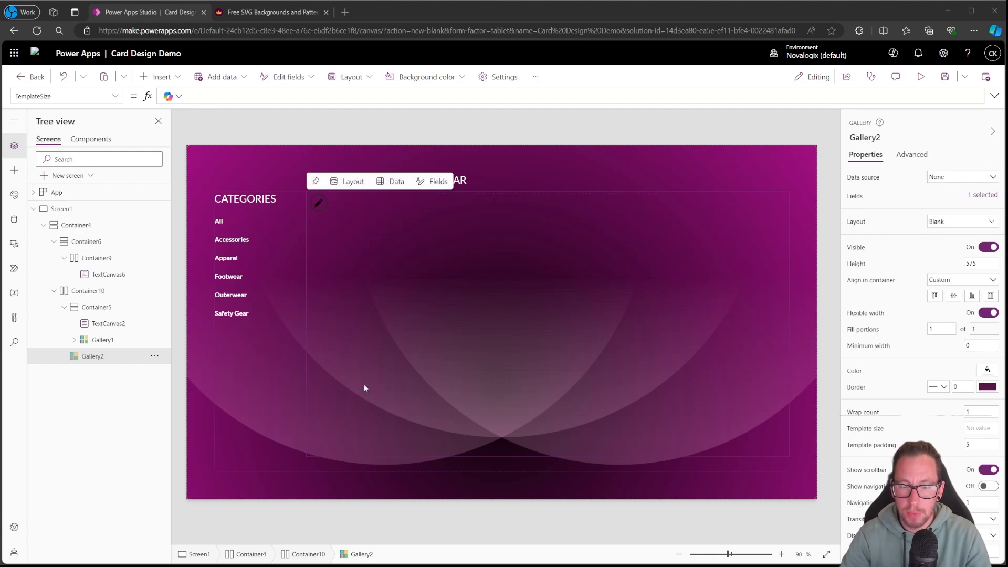
pyautogui.click(317, 200)
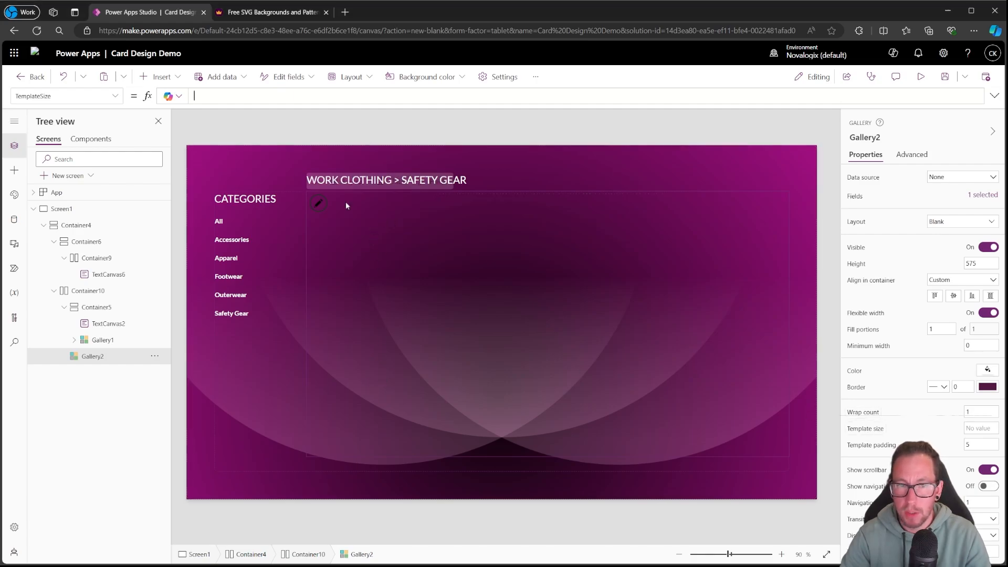
pyautogui.click(199, 94)
pyautogui.write('Sel')
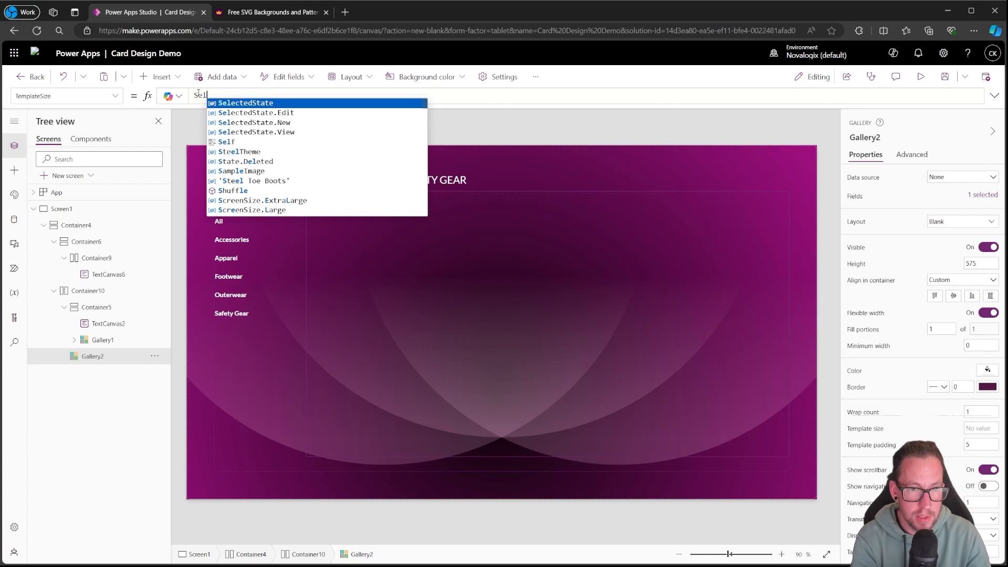
pyautogui.write('f.Hei')
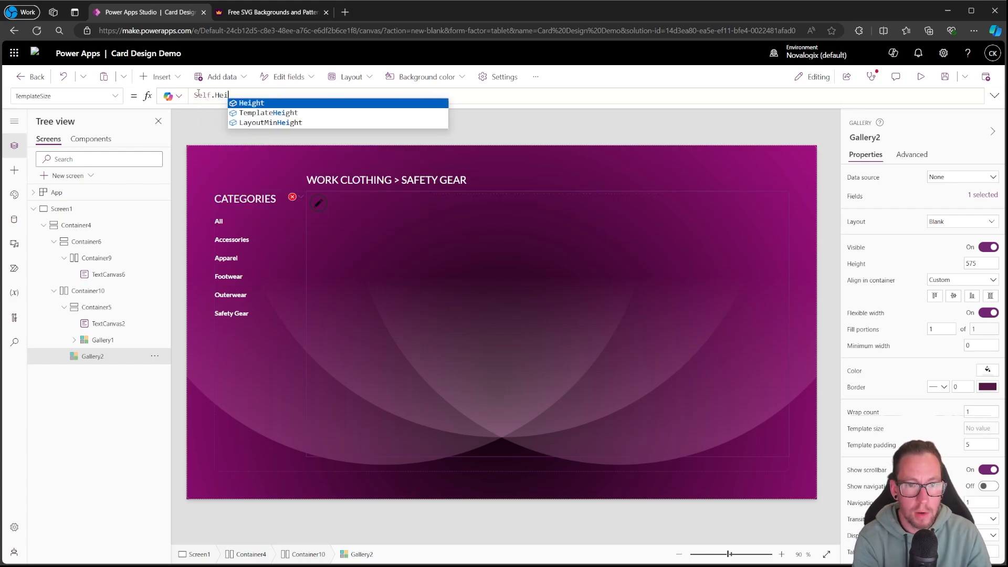
pyautogui.write('ght /2')
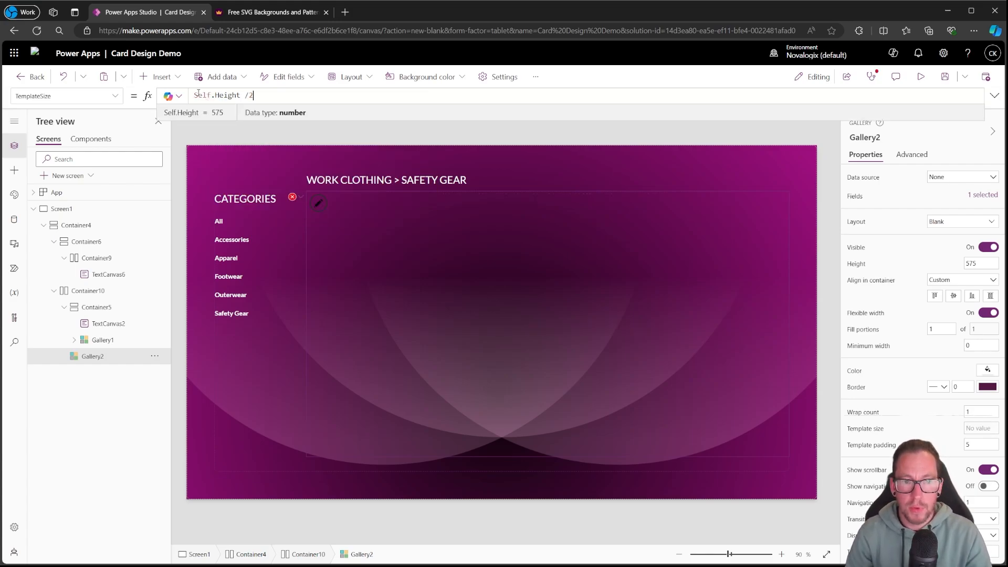
pyautogui.press('Left')
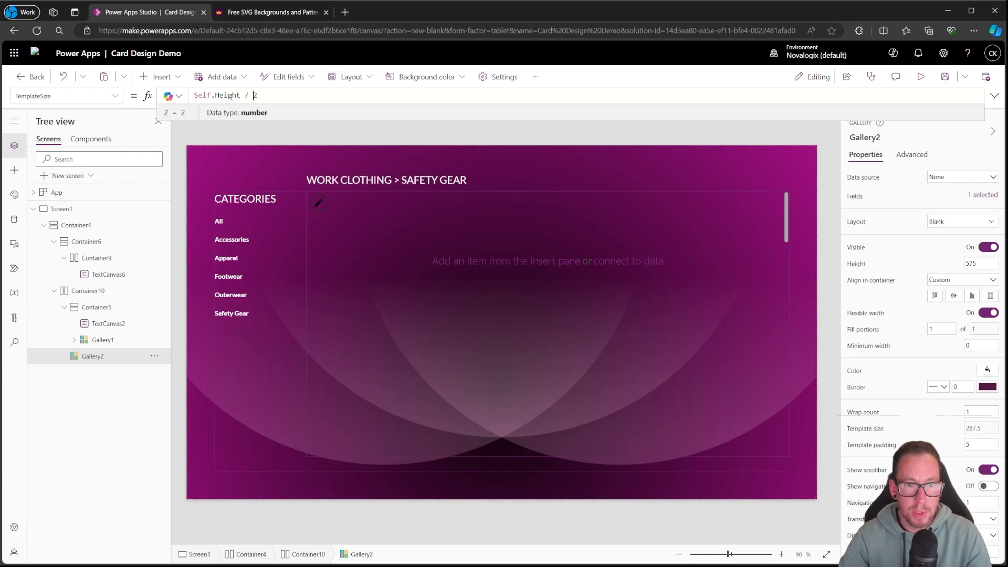
# Insert a rectangle and move it from Container10 into the template of Gallery2
pyautogui.click(184, 79)
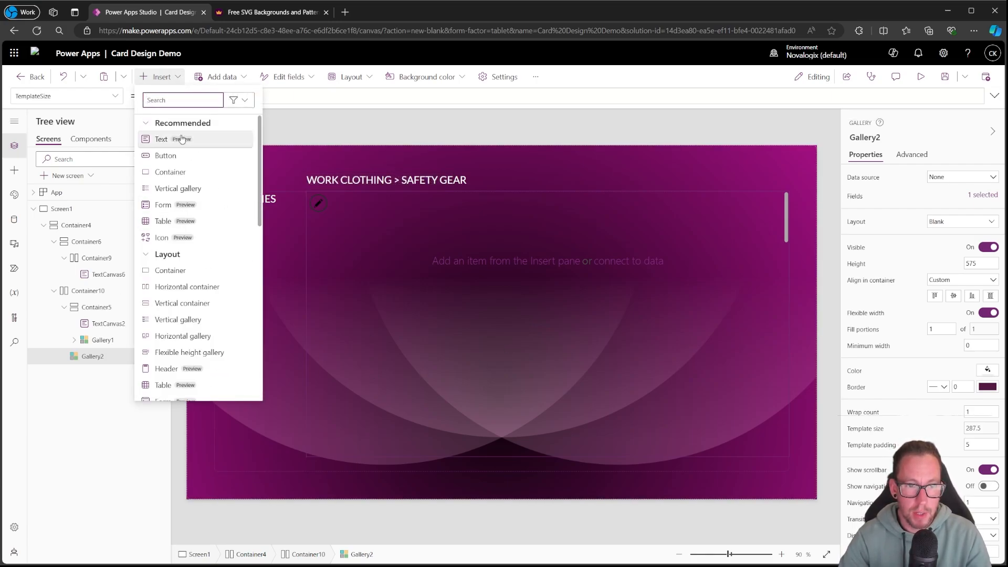
pyautogui.write('rec')
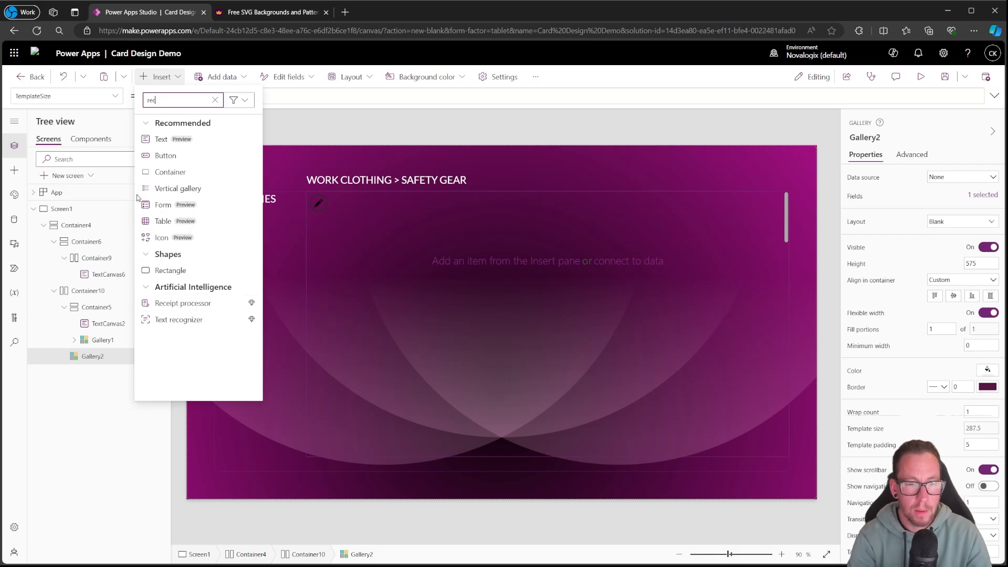
pyautogui.click(213, 270)
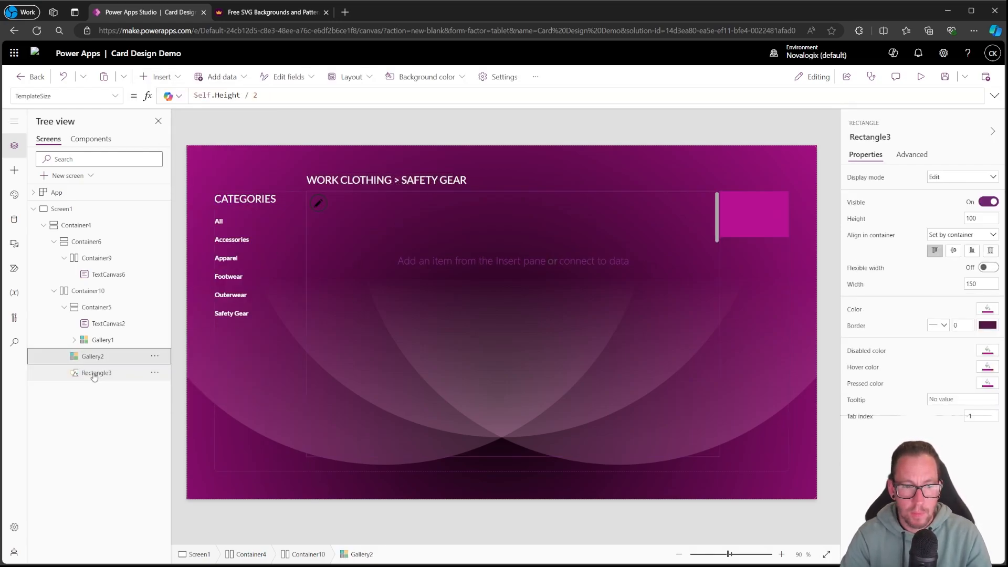
pyautogui.press('Delete')
pyautogui.click(101, 357)
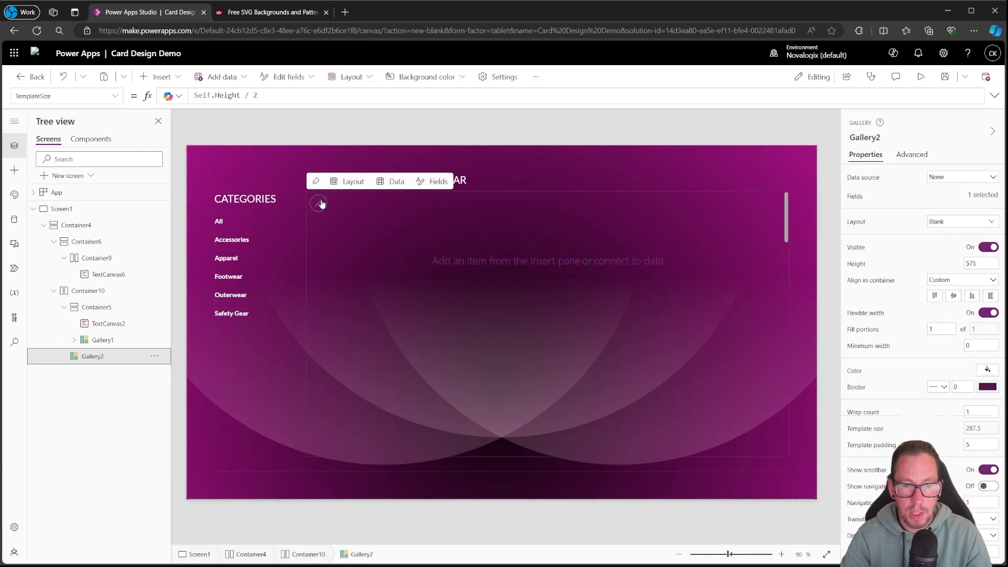
pyautogui.hotkey('ctrl', 'v')
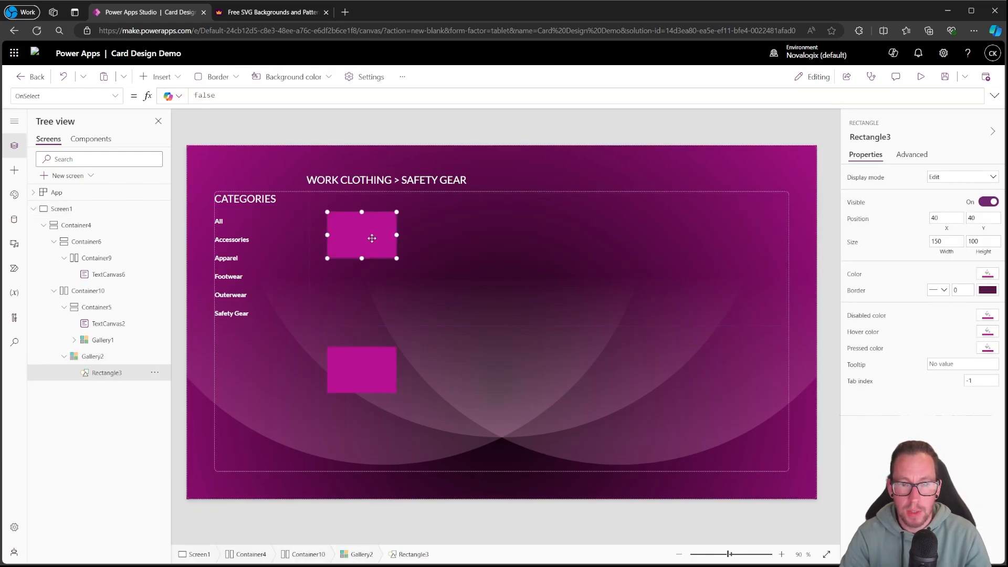
# Place the rectangle in Gallery2 at position 0, 0 and stretch it to about 1036 by 287.5 to fill the template
pyautogui.moveTo(338, 225); pyautogui.dragTo(338, 203)
pyautogui.moveTo(377, 238); pyautogui.dragTo(837, 429)
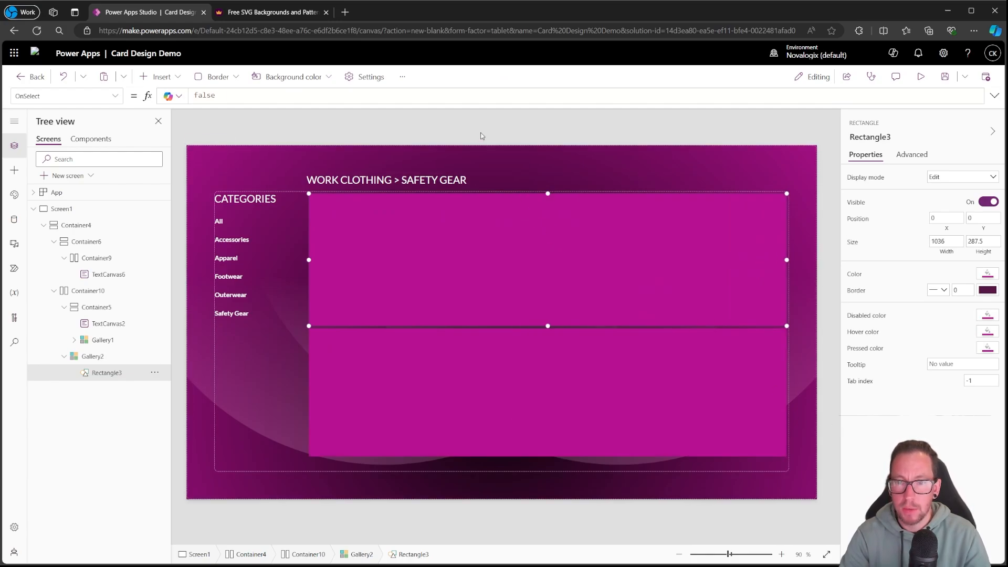
pyautogui.click(454, 164)
pyautogui.click(397, 240)
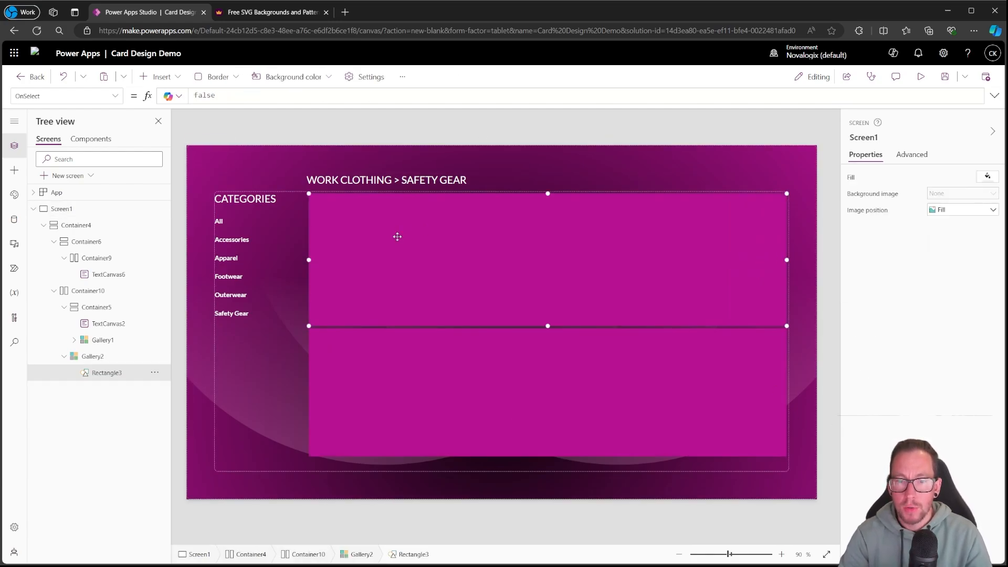
pyautogui.click(430, 358)
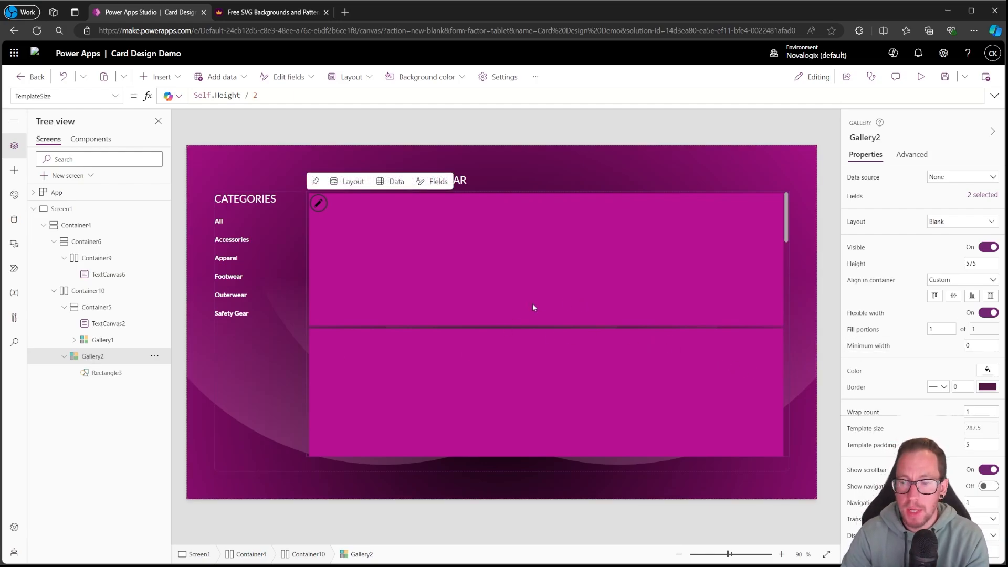
pyautogui.click(684, 134)
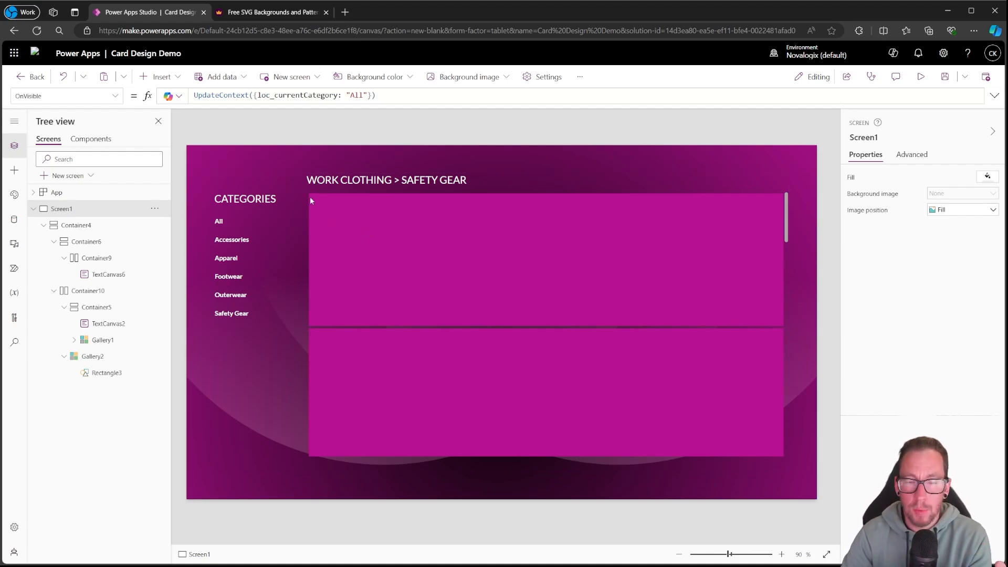
# Set the template padding of Gallery2 to 0
pyautogui.click(92, 356)
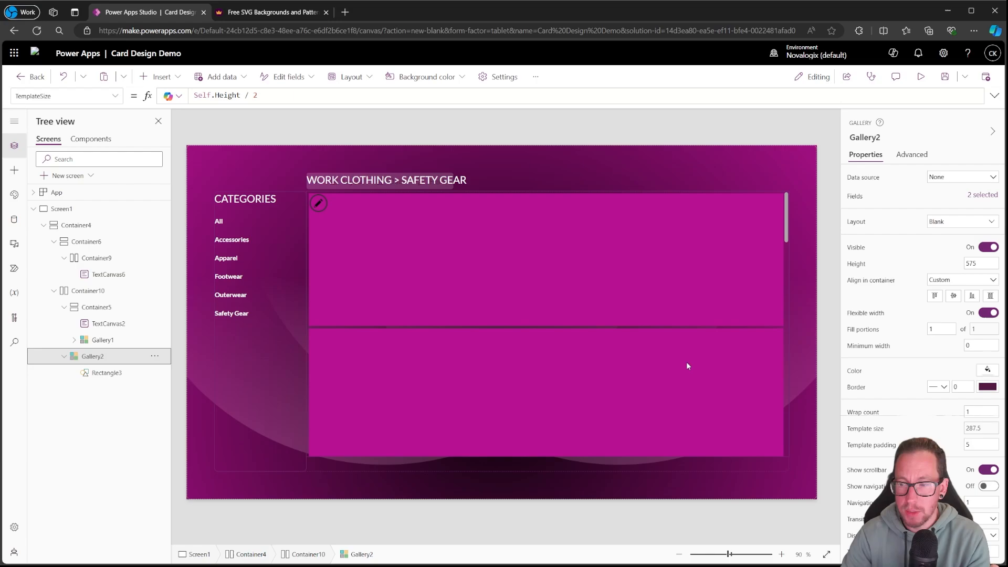
pyautogui.click(981, 445)
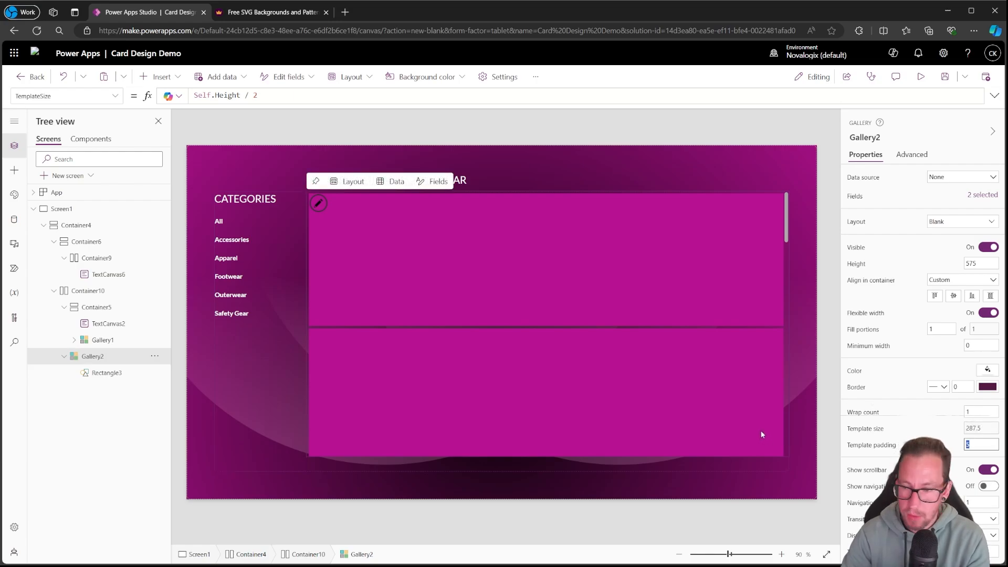
pyautogui.click(826, 317)
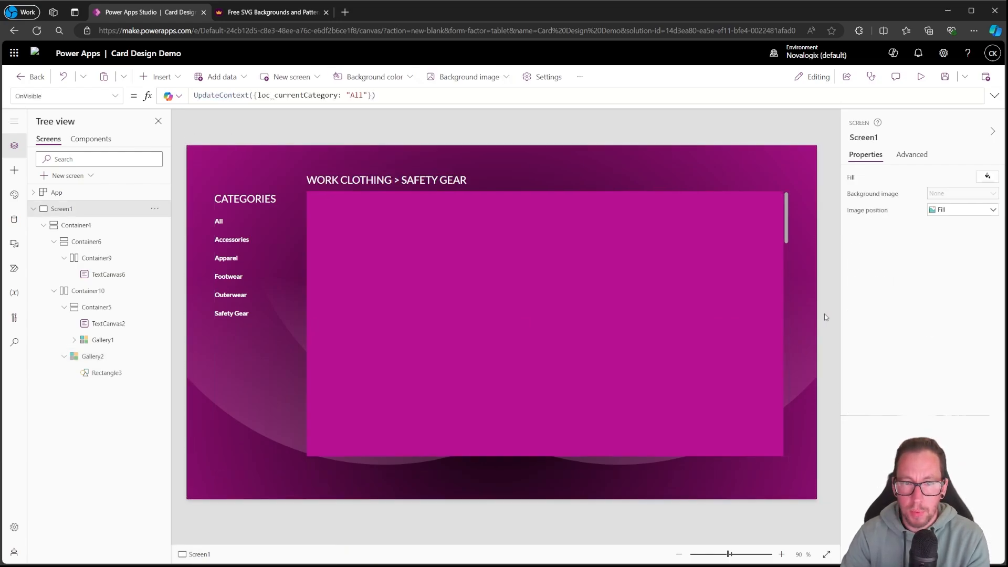
pyautogui.click(95, 356)
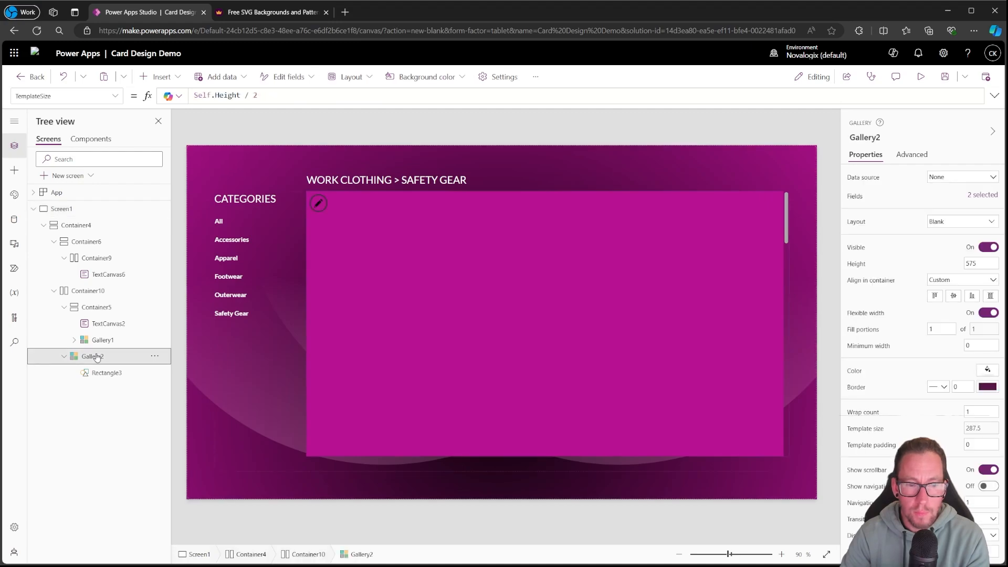
# Inset the rectangle in the Gallery2 template to position 10, 15 with a size of about 1007 by 256
pyautogui.click(99, 374)
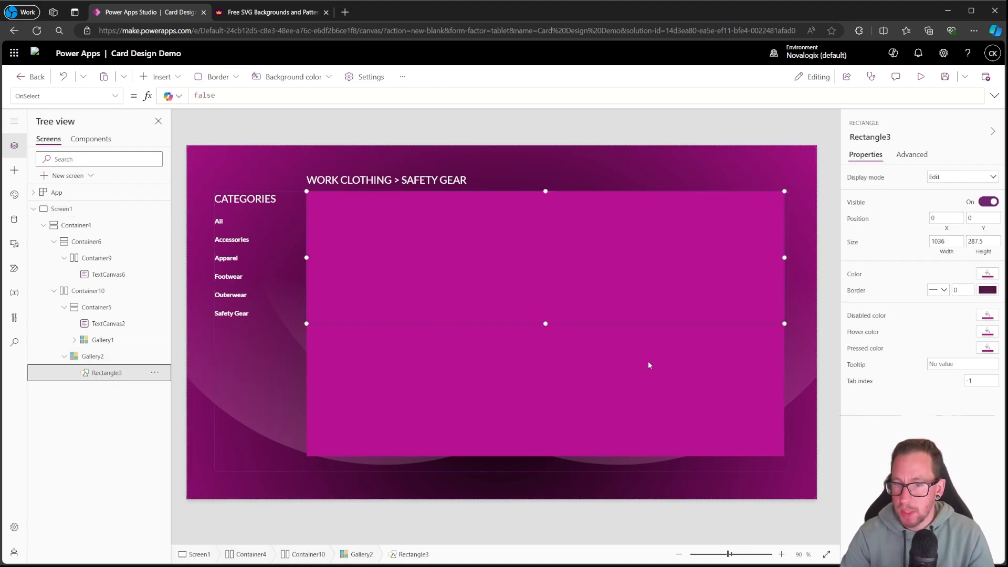
pyautogui.moveTo(310, 257); pyautogui.dragTo(313, 257)
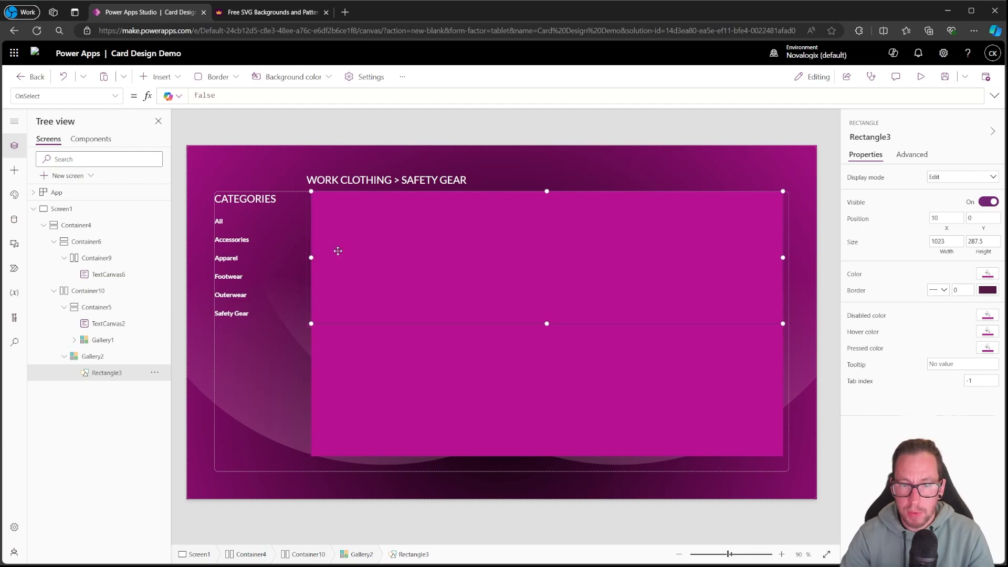
pyautogui.moveTo(784, 254); pyautogui.dragTo(777, 254)
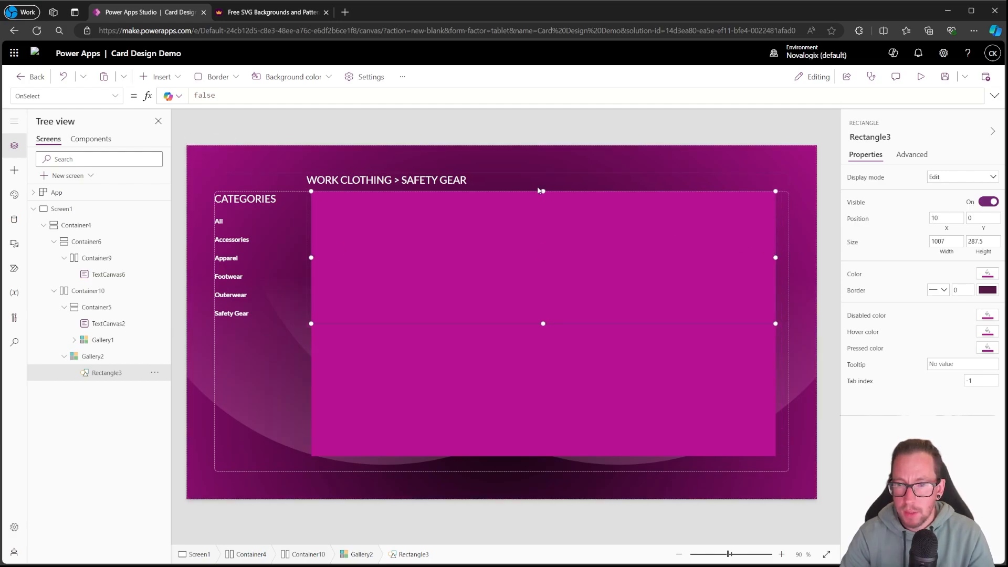
pyautogui.moveTo(543, 190); pyautogui.dragTo(543, 198)
pyautogui.moveTo(543, 323); pyautogui.dragTo(543, 317)
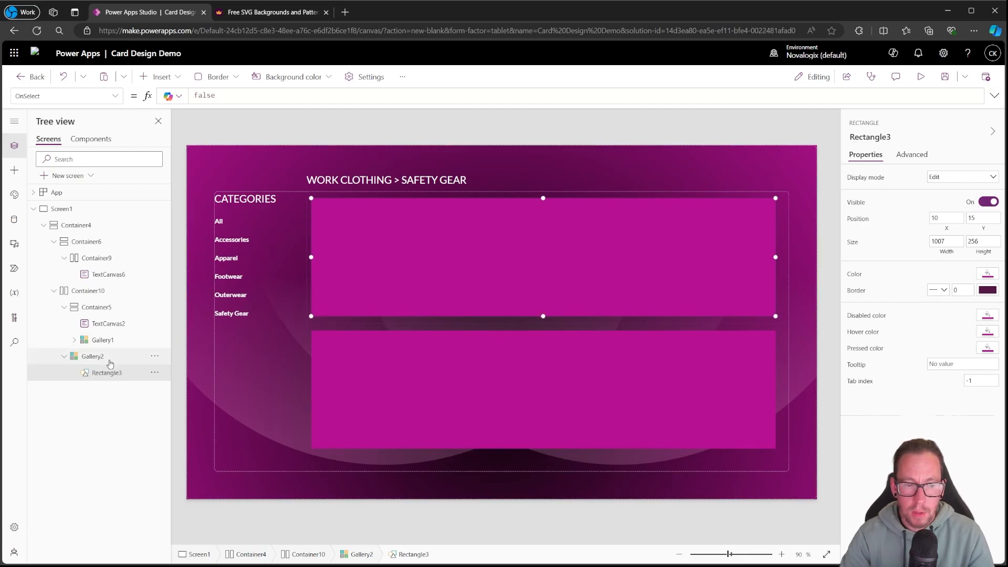
# Set the wrap count of Gallery2 to 4
pyautogui.click(138, 357)
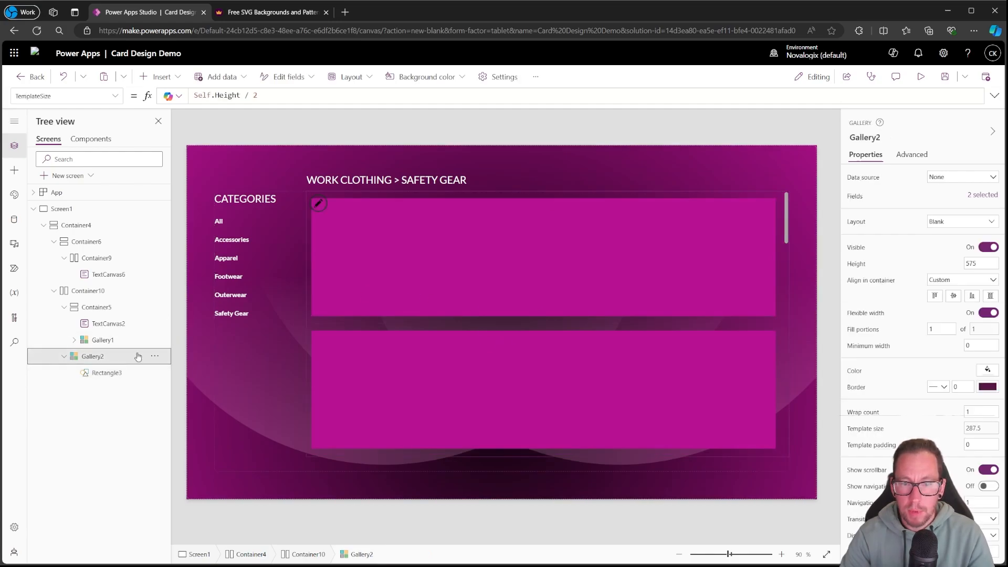
pyautogui.click(981, 412)
pyautogui.write('4')
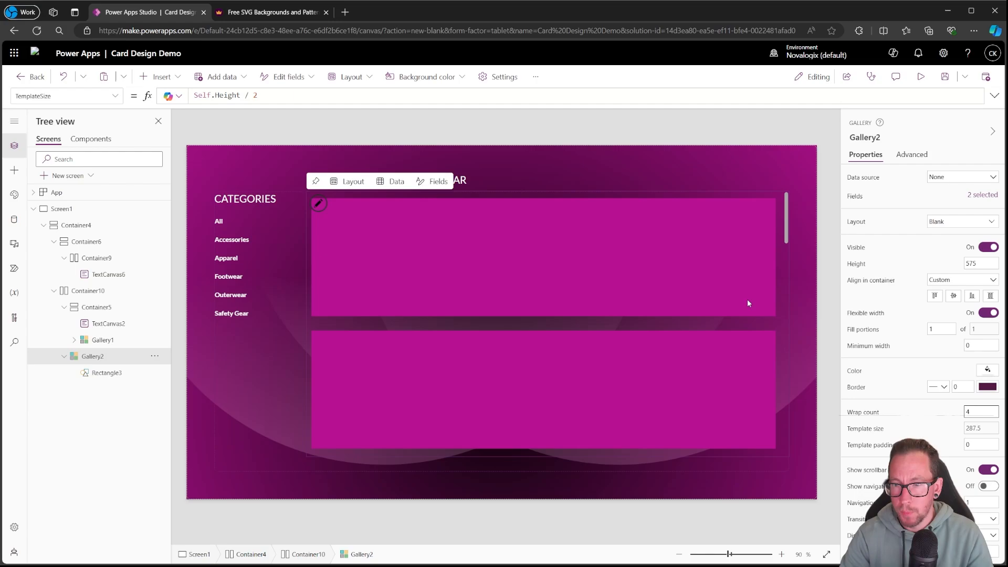
# Narrow the rectangle in Gallery2 to about 240 wide and check the spacing of the four-column grid
pyautogui.click(582, 234)
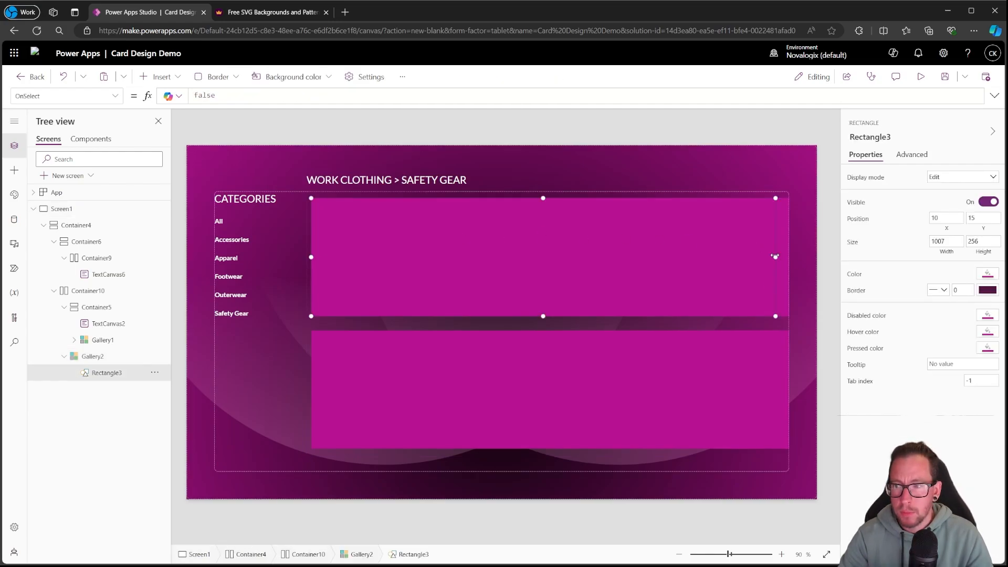
pyautogui.moveTo(776, 257); pyautogui.dragTo(422, 254)
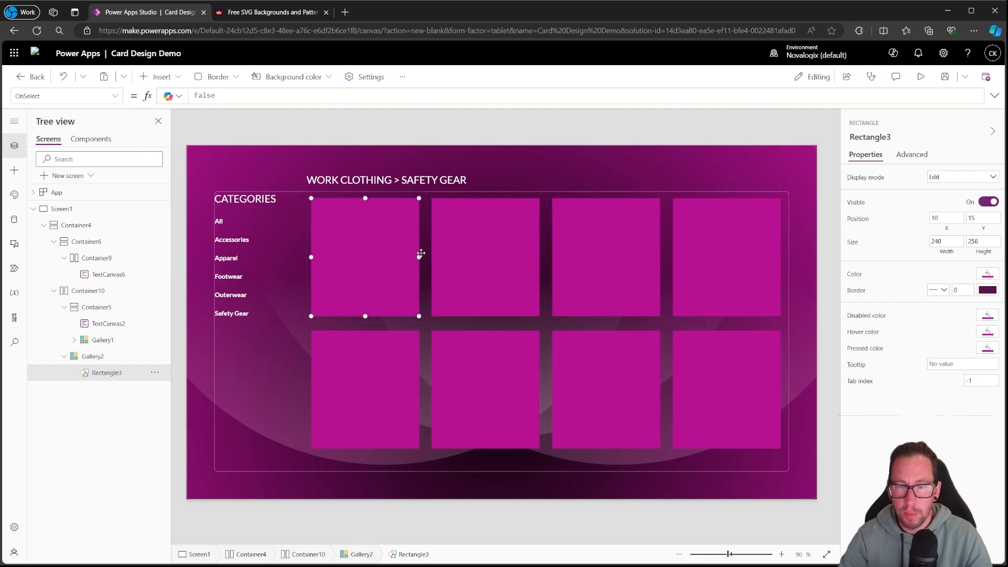
pyautogui.click(697, 129)
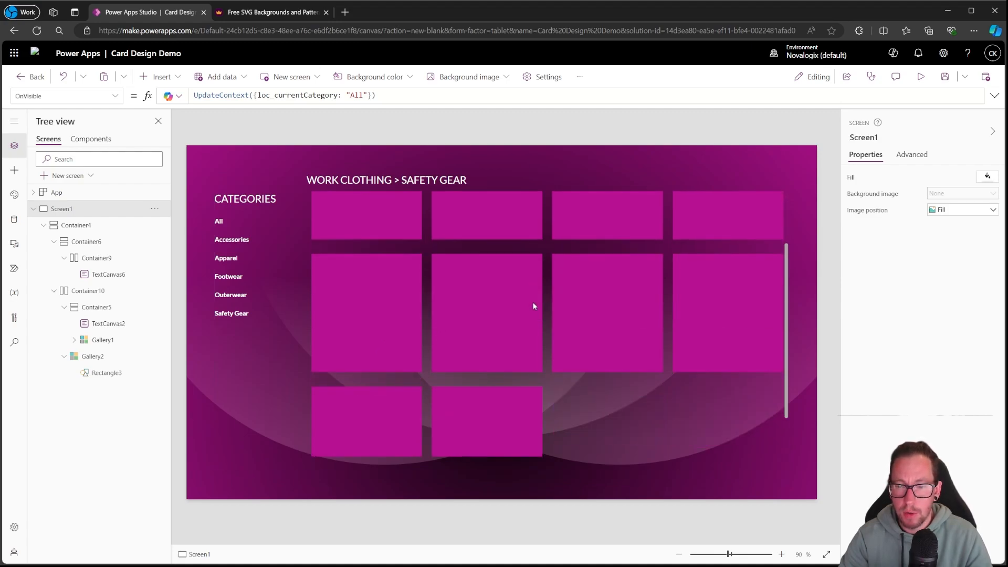
pyautogui.click(321, 252)
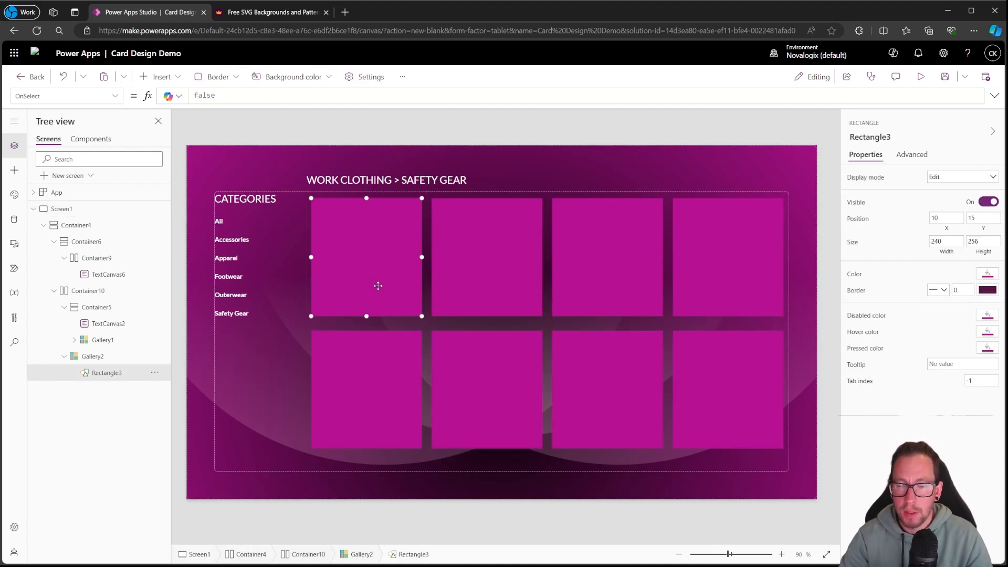
# Turn off the scrollbar of Gallery2 and try out its navigation option, leaving it off
pyautogui.click(786, 222)
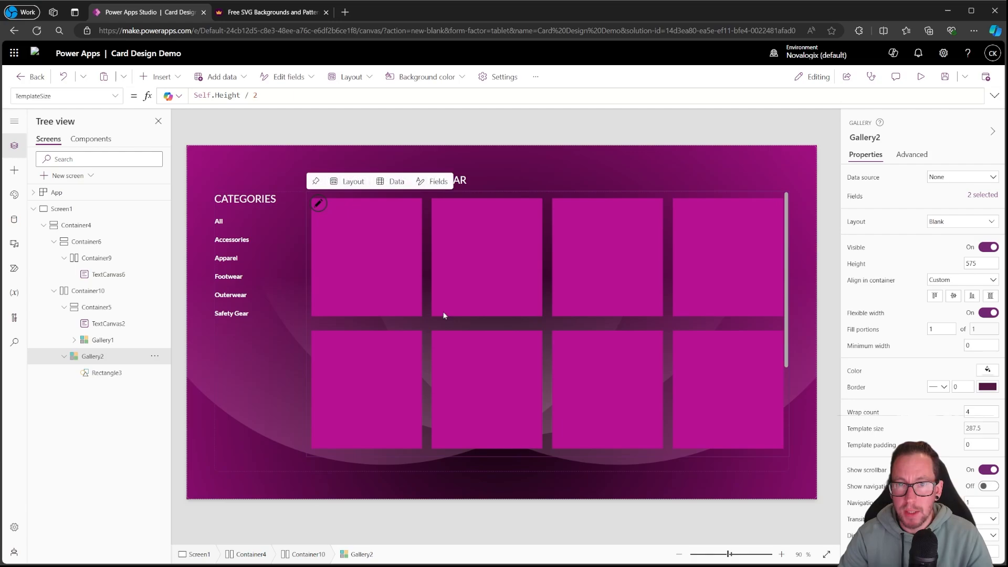
pyautogui.click(993, 472)
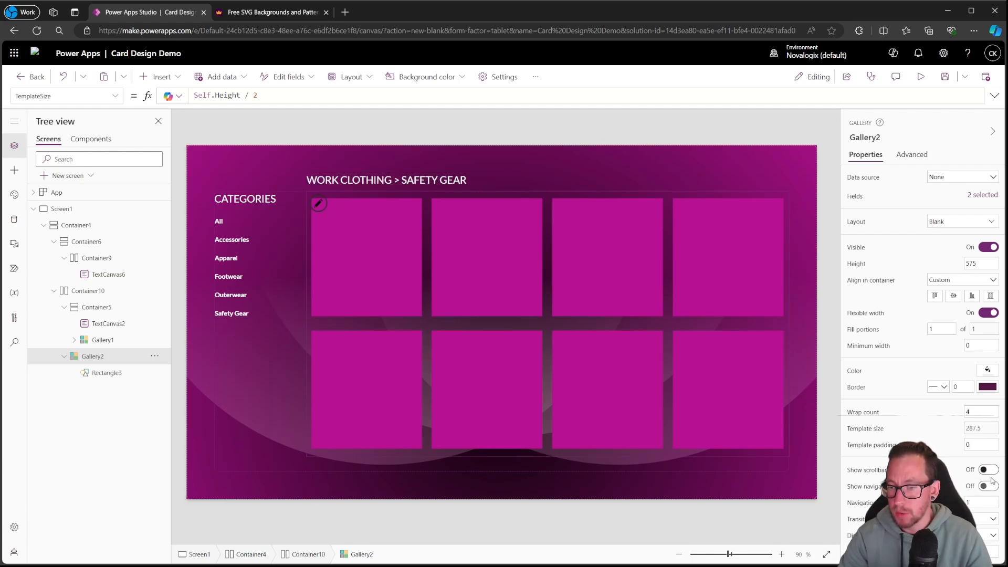
pyautogui.scroll(-3, 563, 310)
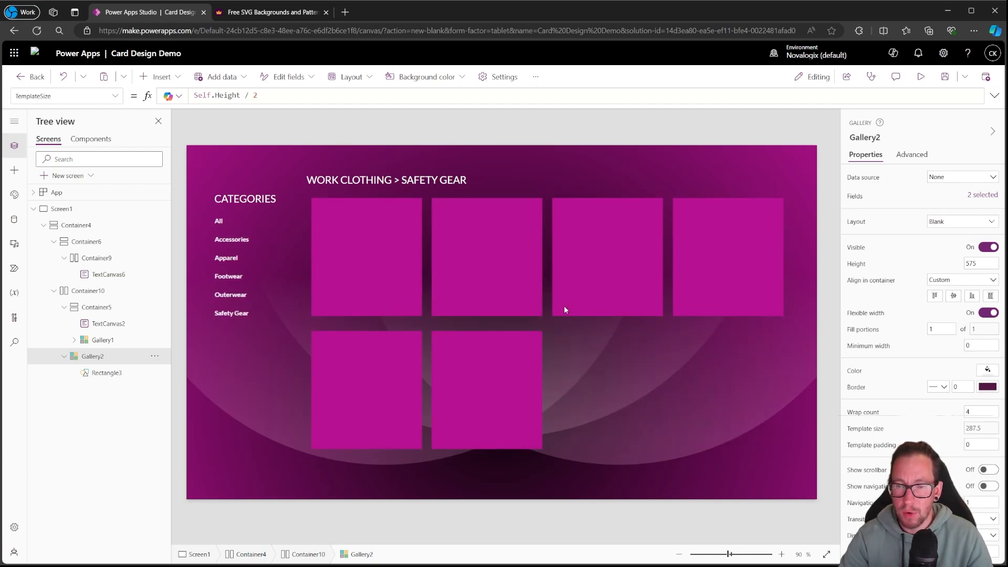
pyautogui.click(994, 487)
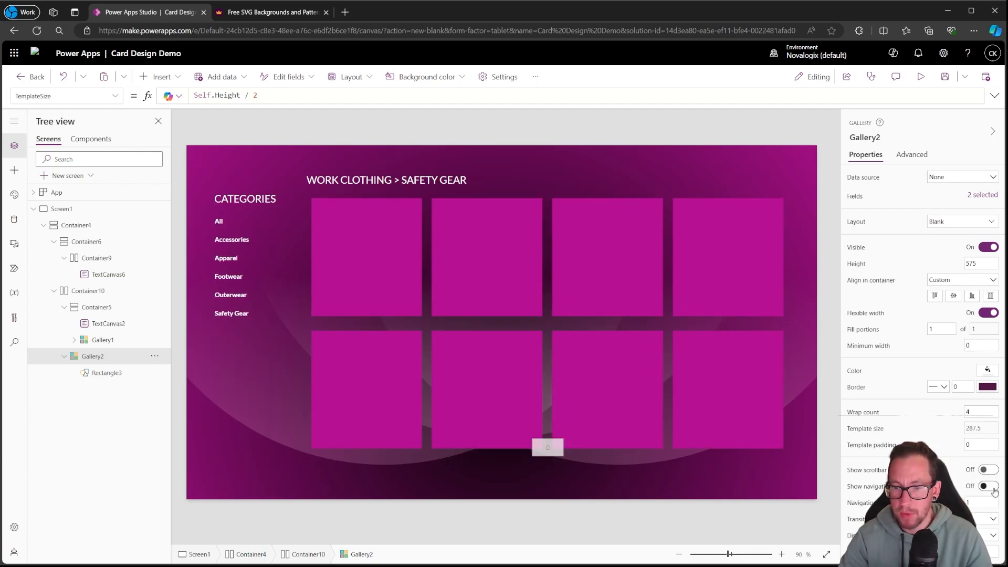
# Delete the rectangle from the Gallery2 template
pyautogui.click(824, 184)
pyautogui.click(365, 247)
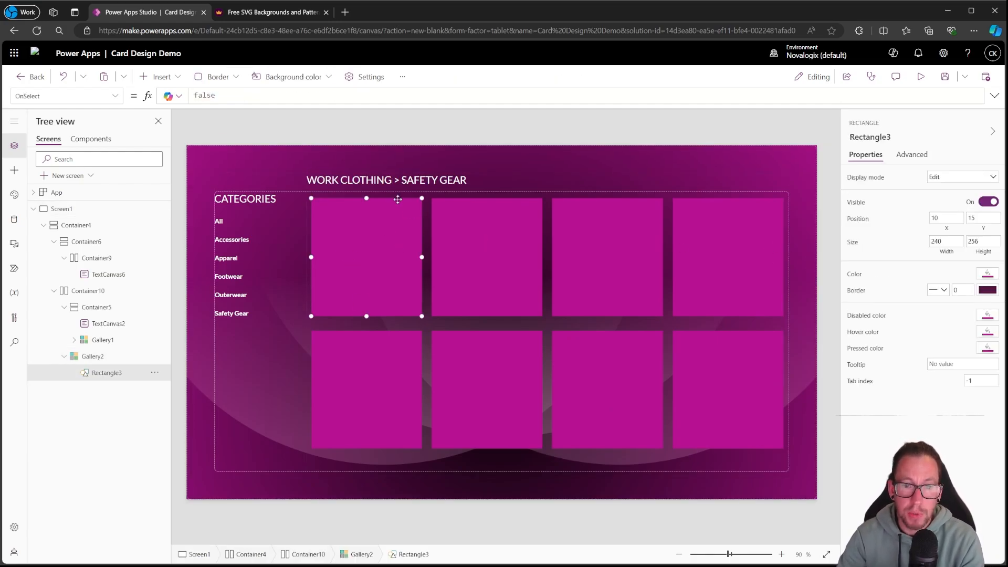
pyautogui.press('Delete')
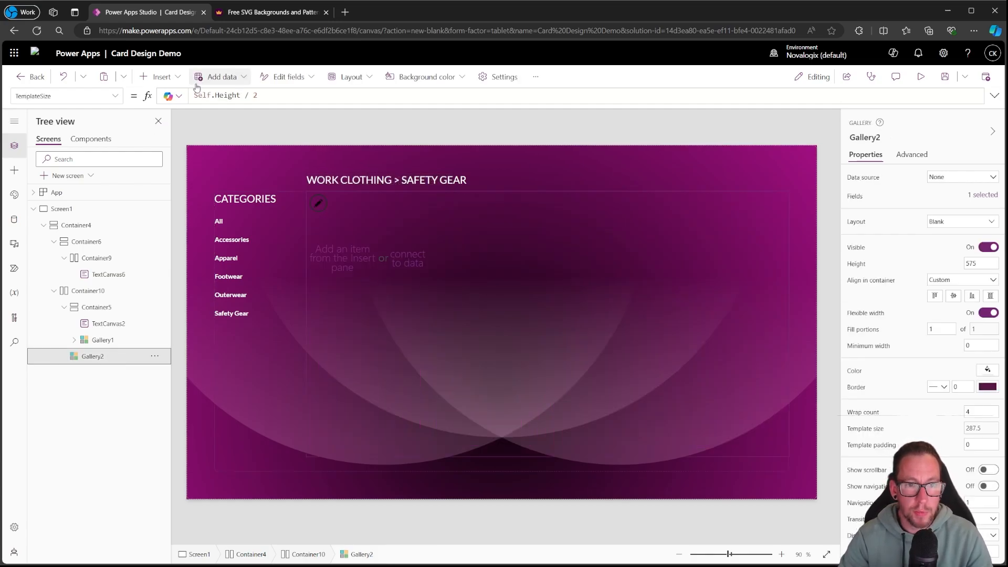
# Insert a vertical container and move it from Container10 into the template of Gallery2
pyautogui.click(160, 76)
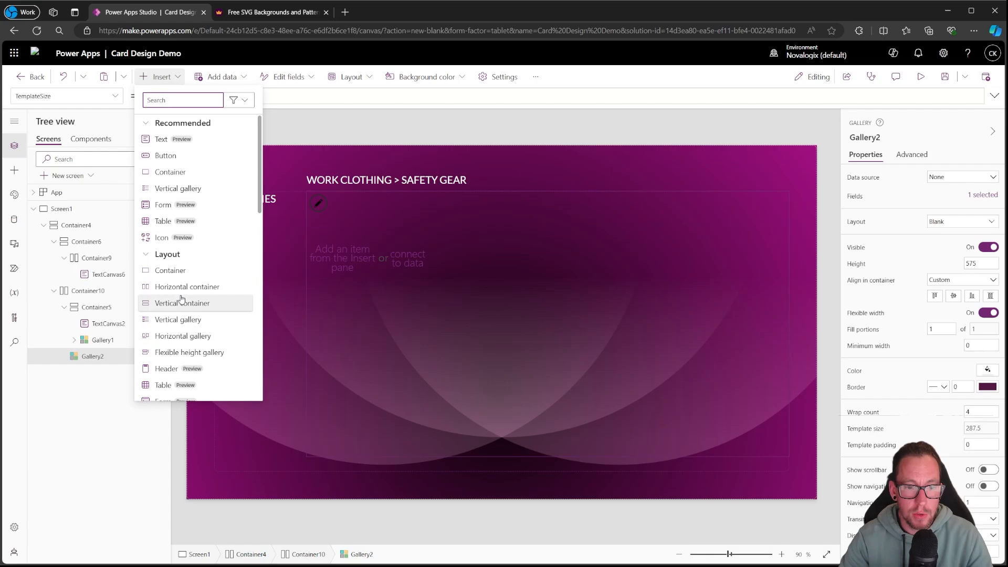
pyautogui.click(210, 303)
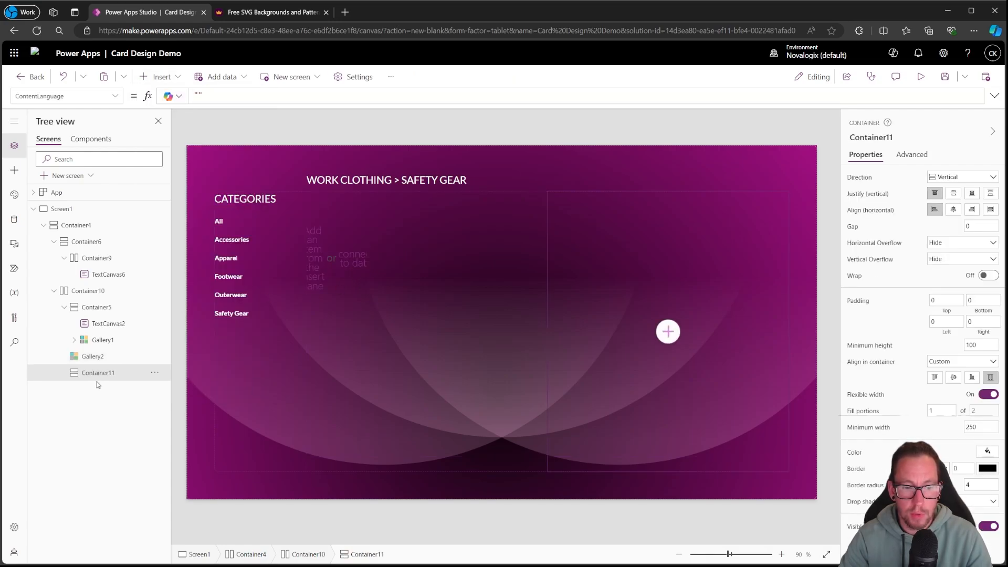
pyautogui.hotkey('ctrl', 'z')
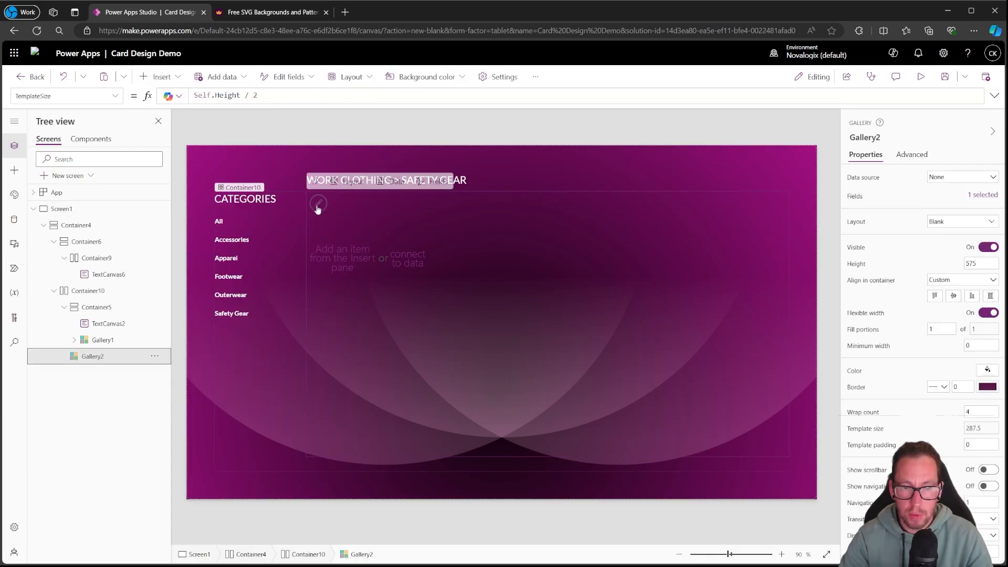
pyautogui.click(317, 205)
pyautogui.hotkey('ctrl', 'v')
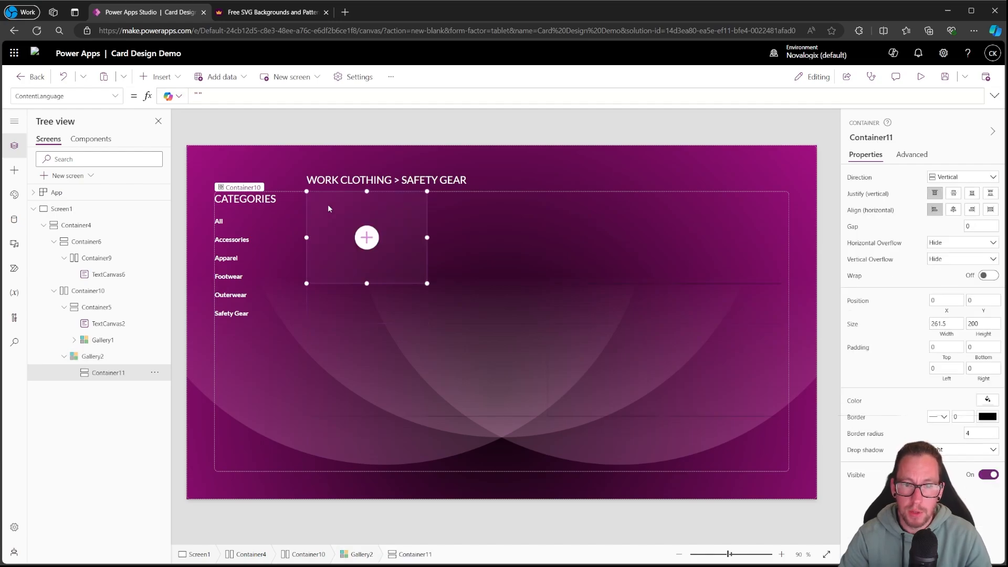
# Replace the Width formula of the container in Gallery2 with Parent.TemplateWidth
pyautogui.click(939, 338)
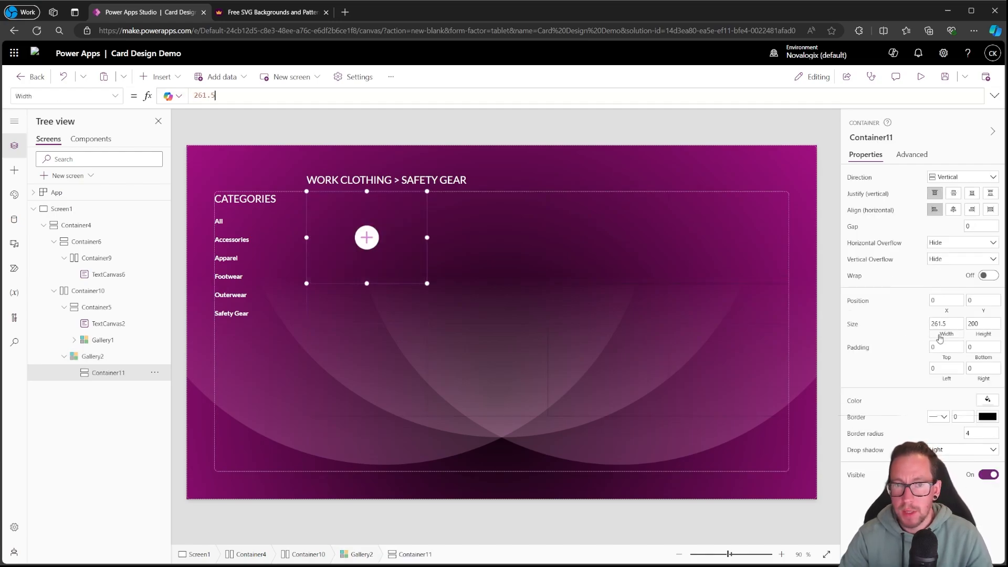
pyautogui.hotkey('ctrl', 'a')
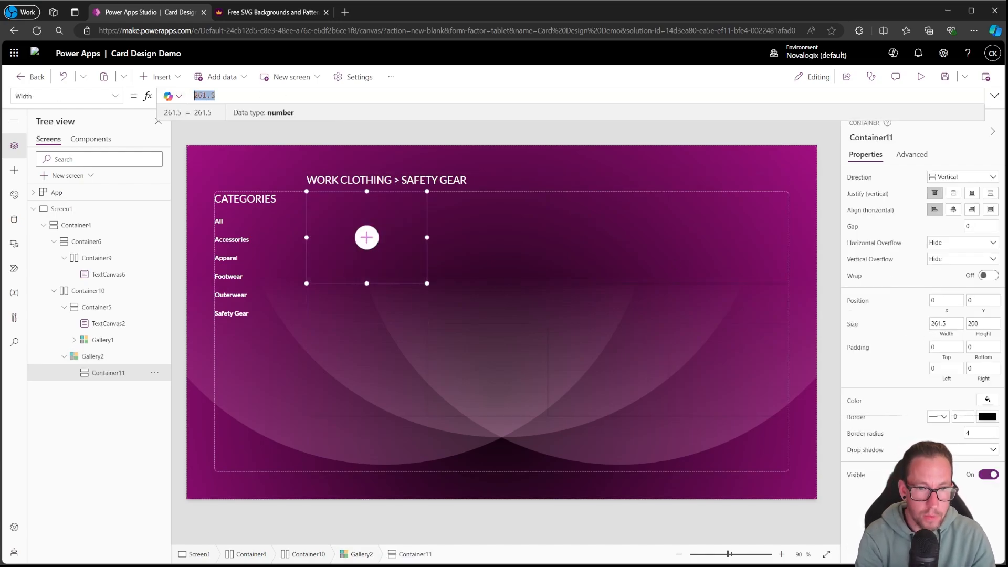
pyautogui.write('Pa')
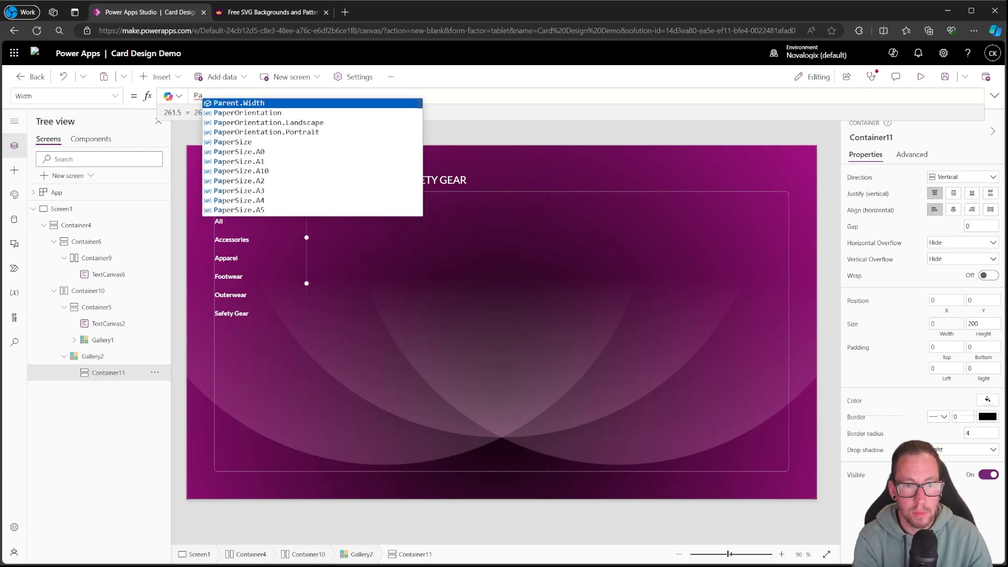
pyautogui.write('rent.T')
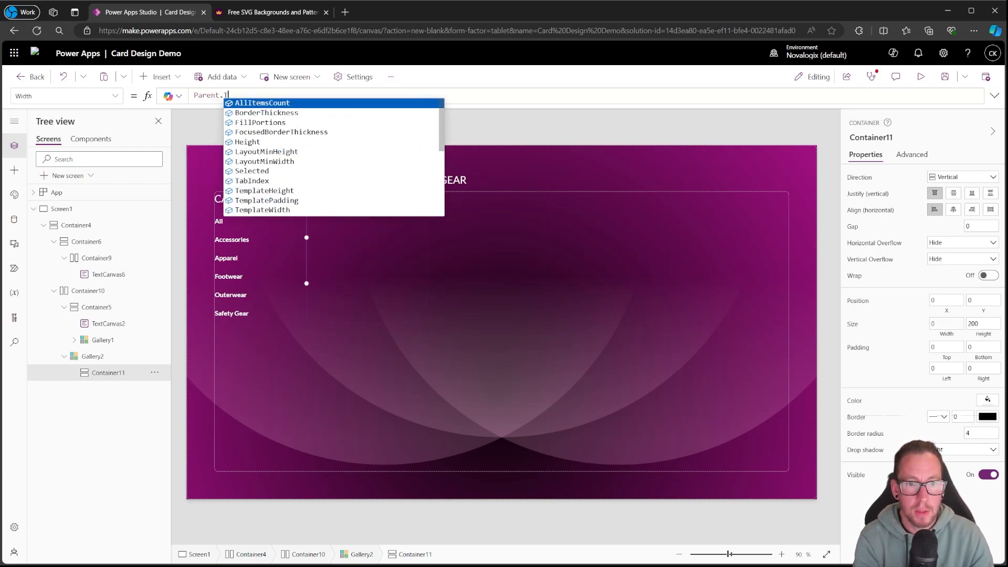
pyautogui.write('em')
pyautogui.press('Down')
pyautogui.press('Down')
pyautogui.press('Return')
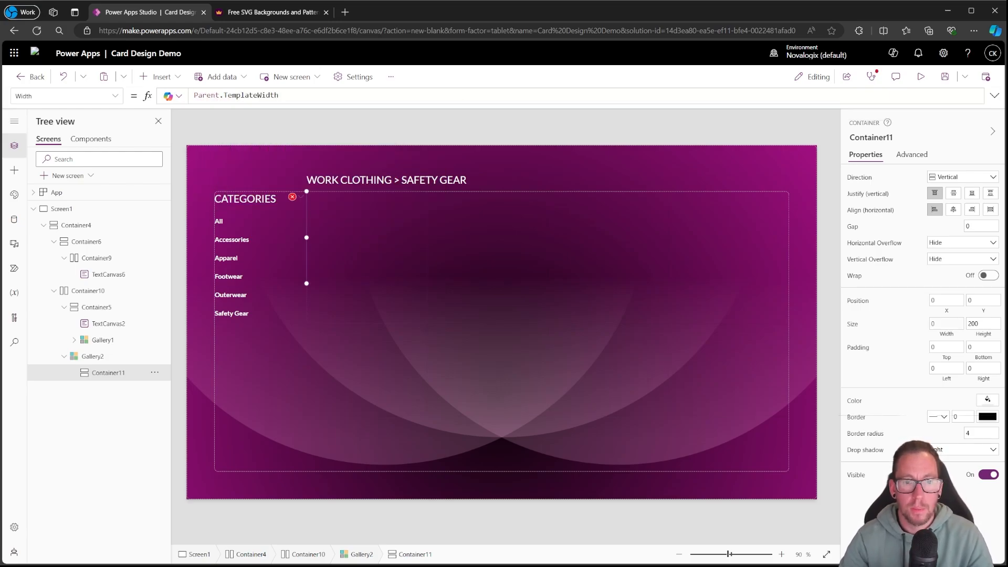
# Replace the Height formula of the container in Gallery2 with Parent.TemplateHeight
pyautogui.click(979, 339)
pyautogui.moveTo(208, 96); pyautogui.dragTo(24, 99)
pyautogui.write('Paren')
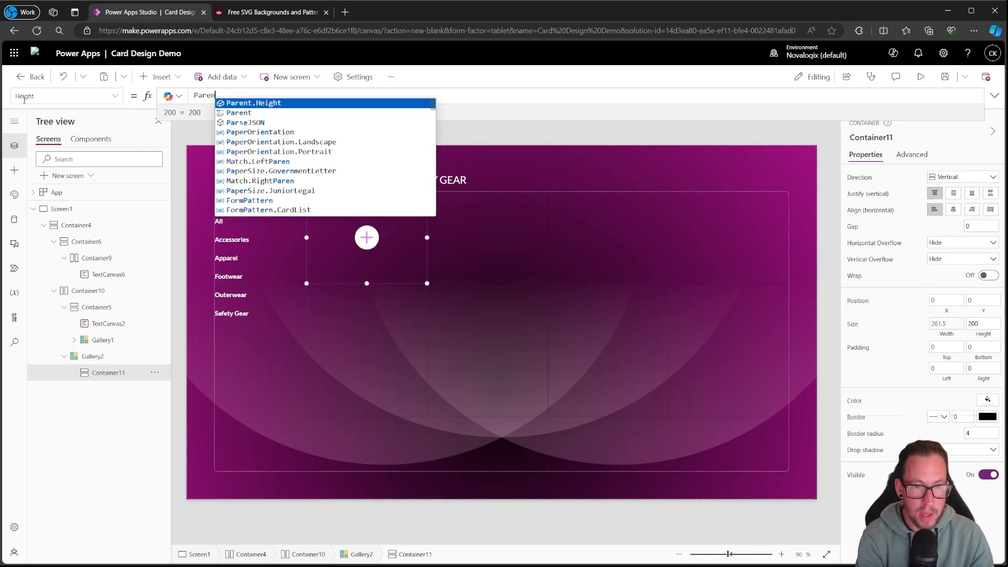
pyautogui.write('t.Temp')
pyautogui.press('Return')
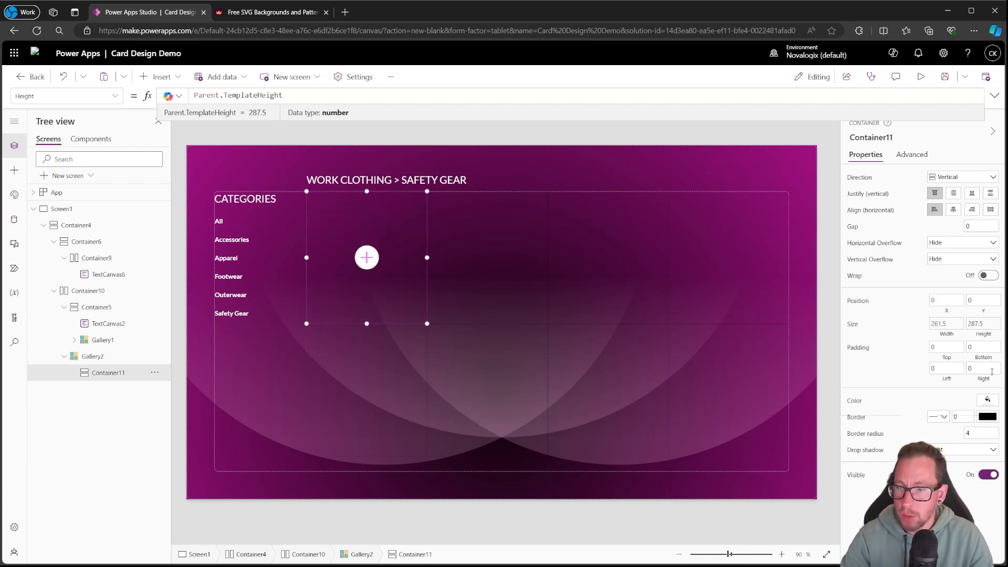
# Set the right and bottom padding of Container11 to 8
pyautogui.click(984, 368)
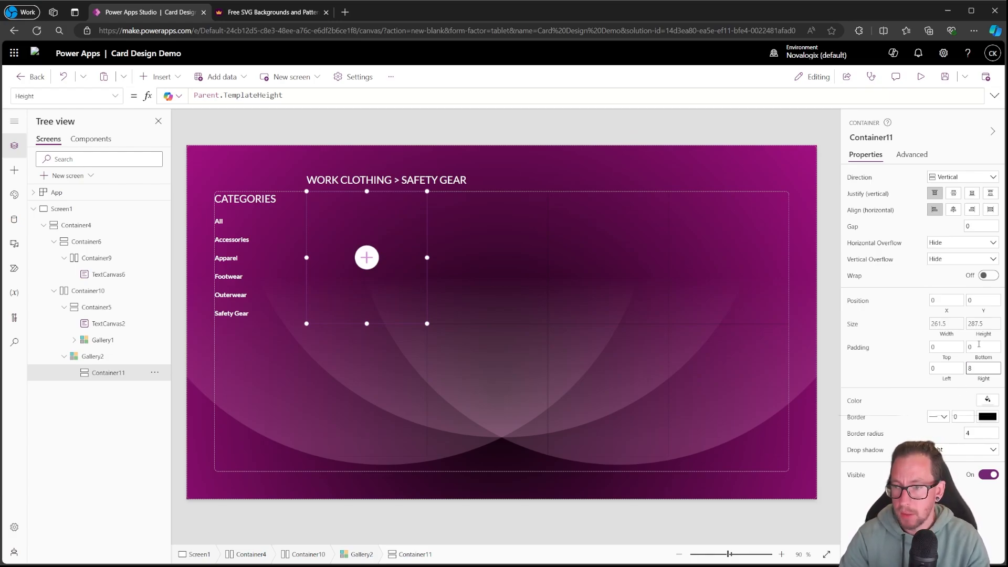
pyautogui.click(972, 349)
pyautogui.write('8')
pyautogui.click(824, 308)
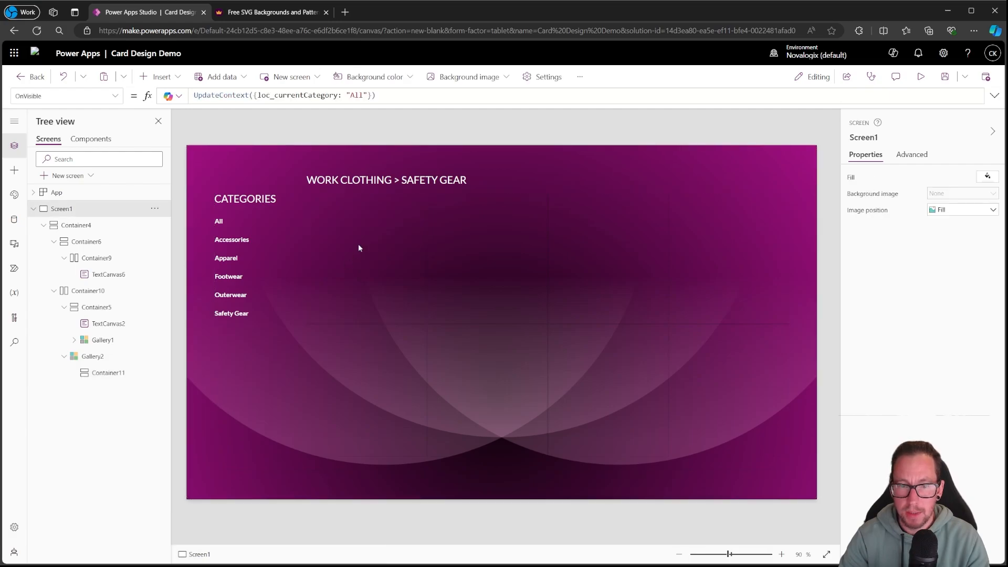
# Insert a vertical container inside Container11 in the Gallery2 template
pyautogui.click(383, 316)
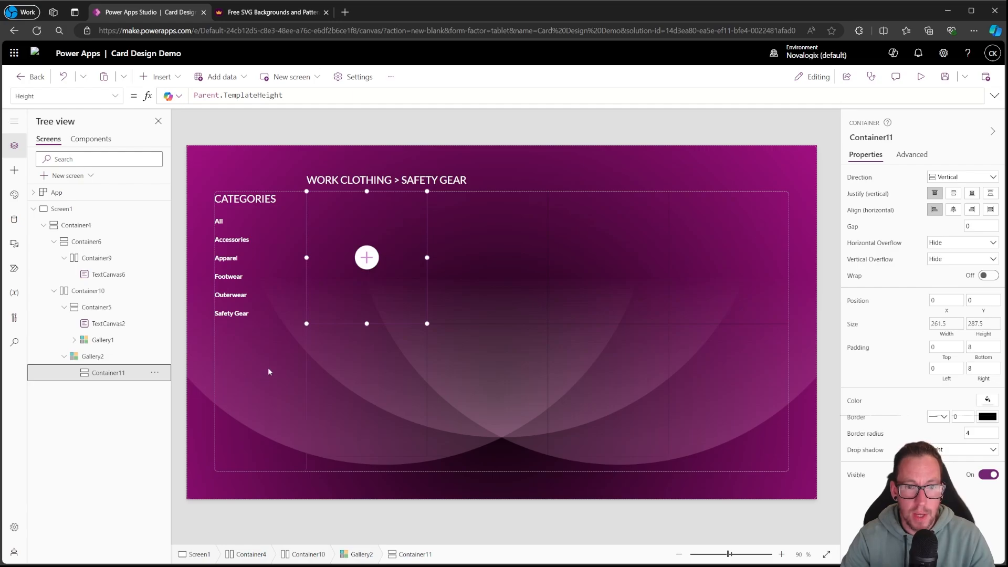
pyautogui.click(179, 83)
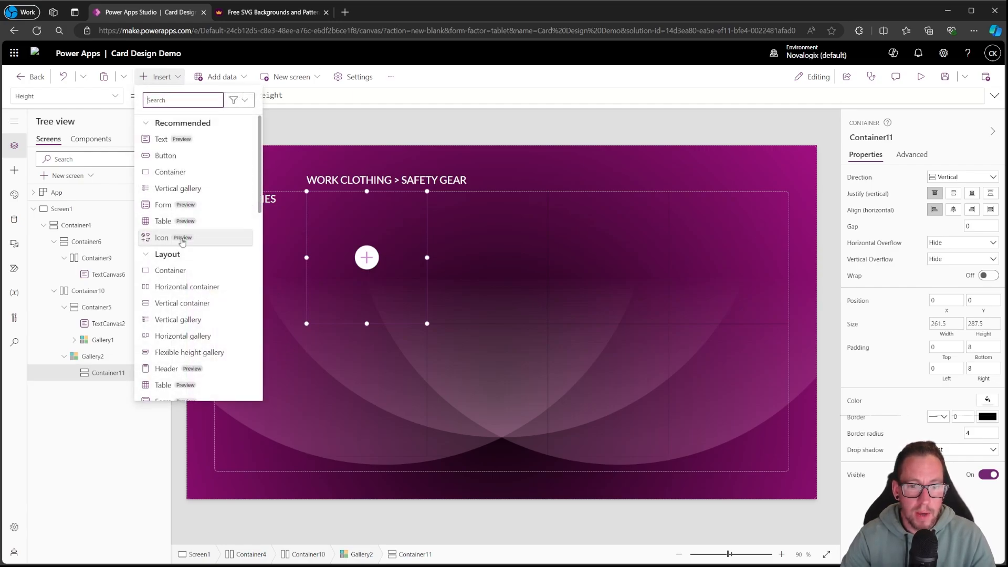
pyautogui.click(417, 218)
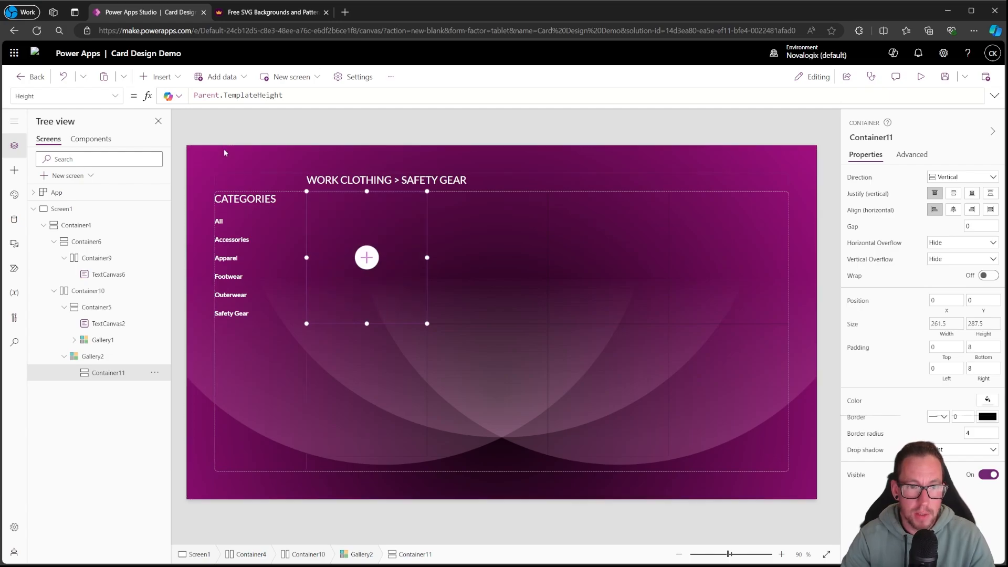
pyautogui.click(159, 77)
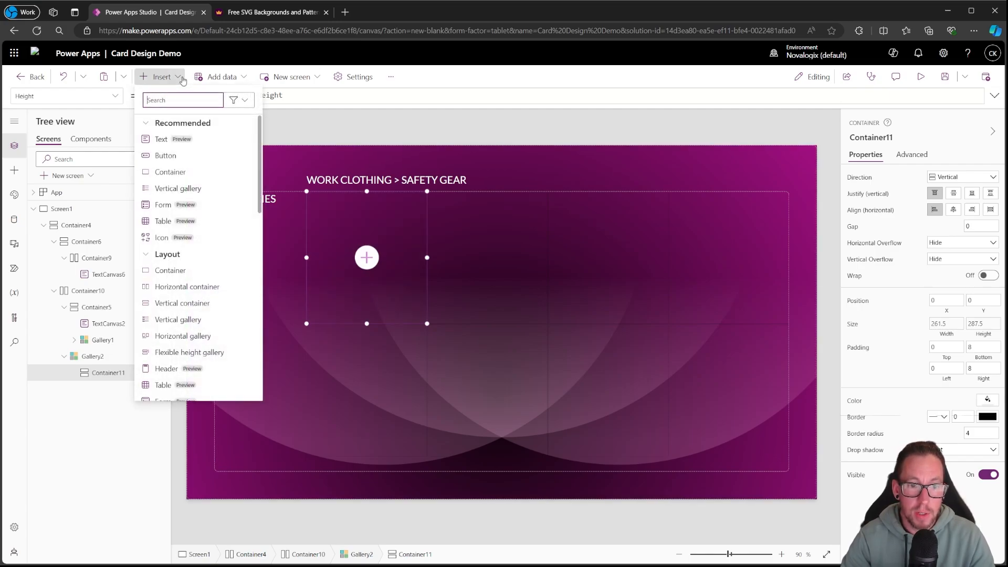
pyautogui.click(181, 303)
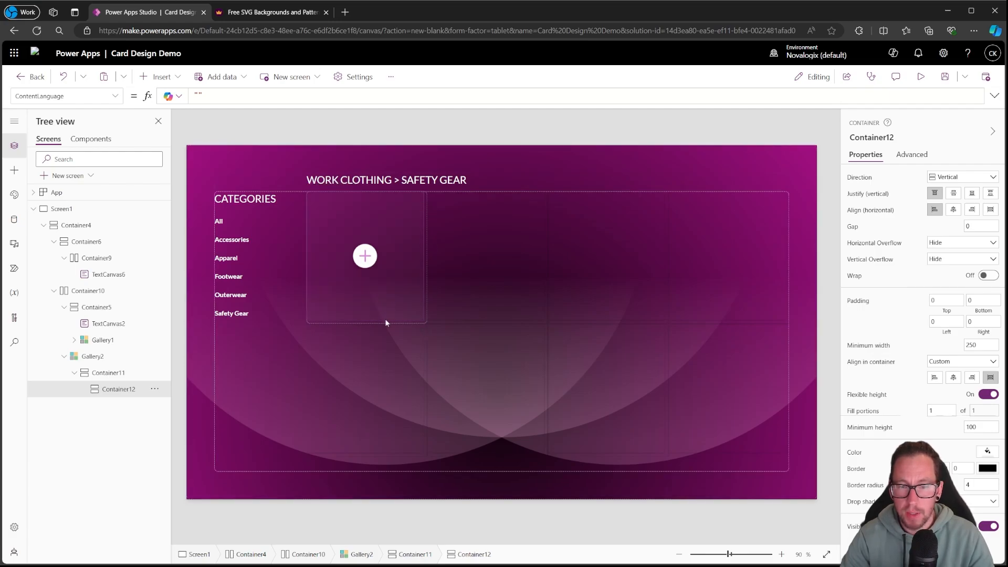
# Set the drop shadow of Container11 to None
pyautogui.click(110, 372)
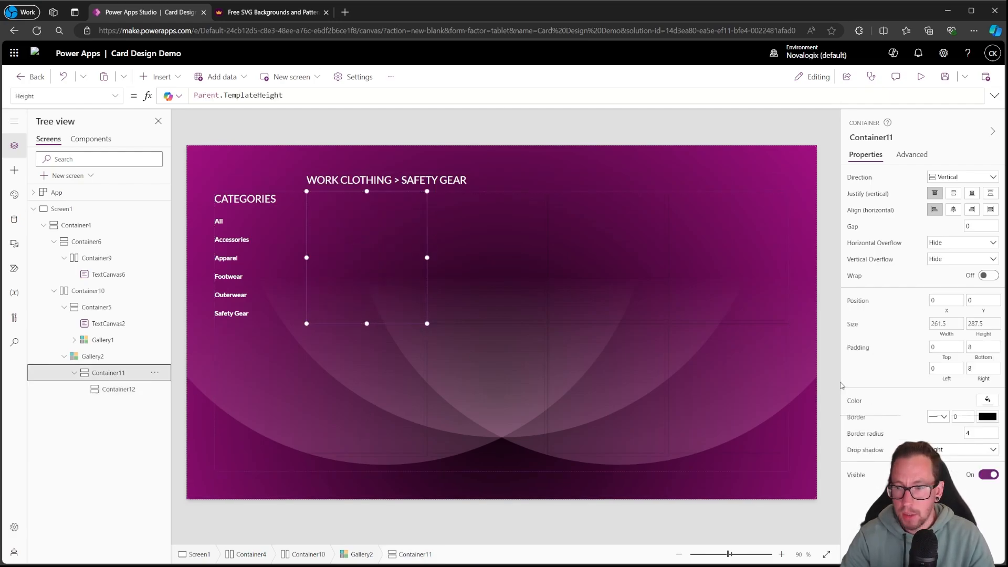
pyautogui.click(943, 449)
pyautogui.click(943, 458)
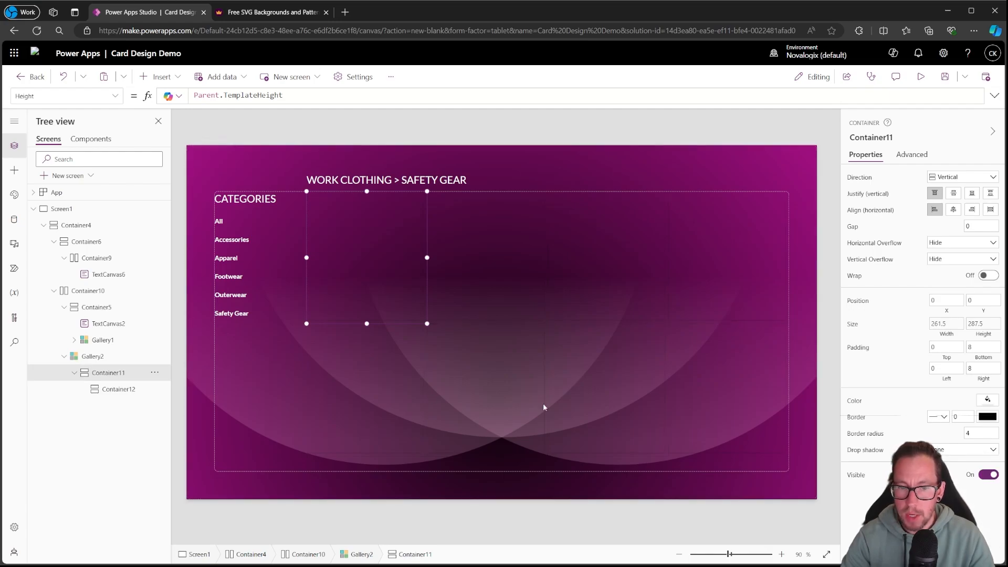
# Set the drop shadow of the nested Container12 to Regular
pyautogui.click(118, 389)
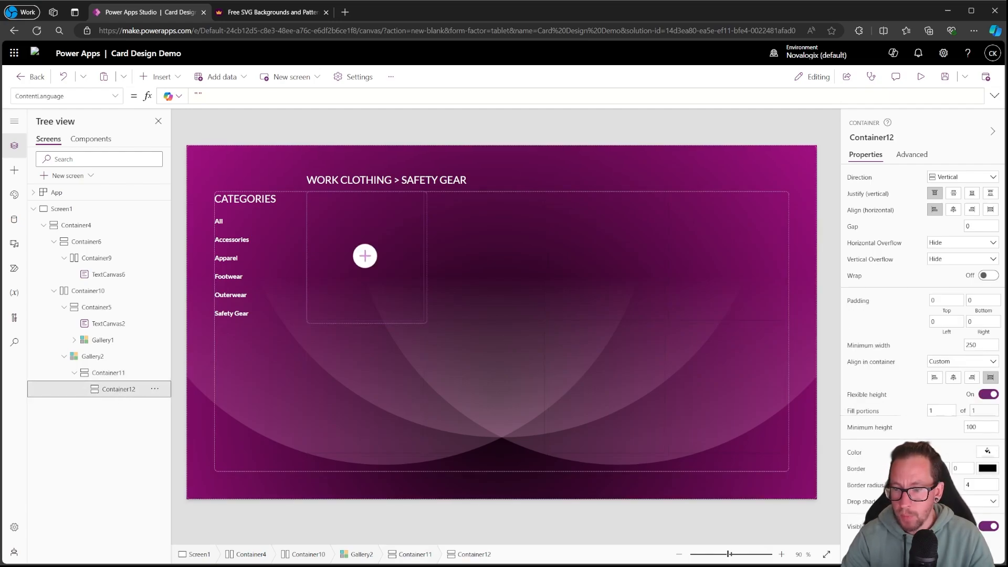
pyautogui.click(958, 501)
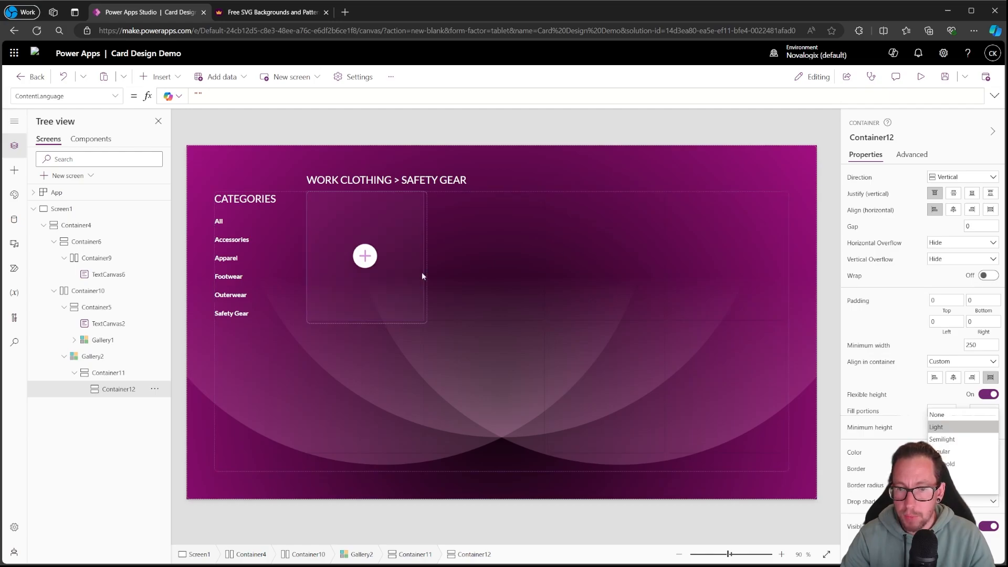
pyautogui.click(942, 455)
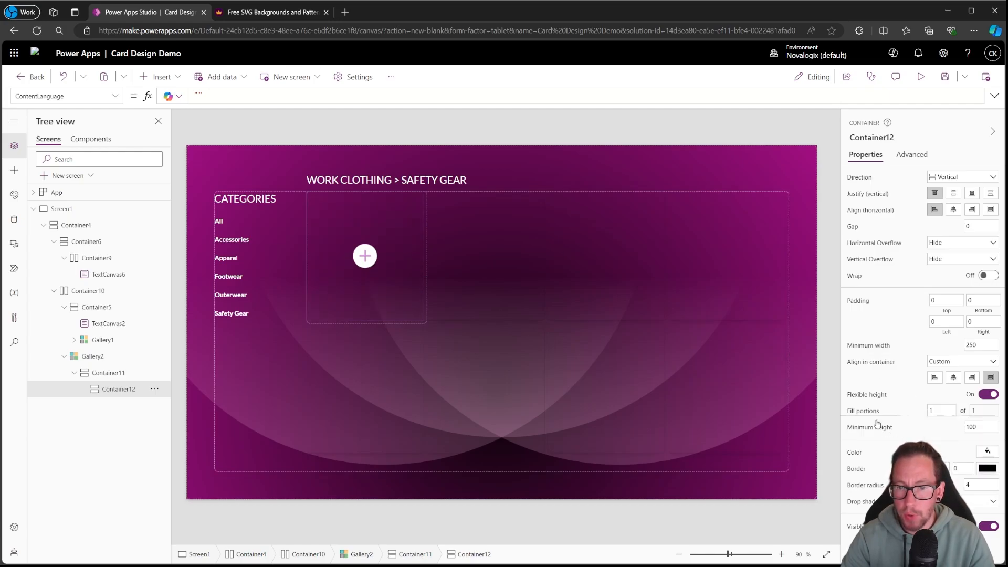
pyautogui.click(555, 121)
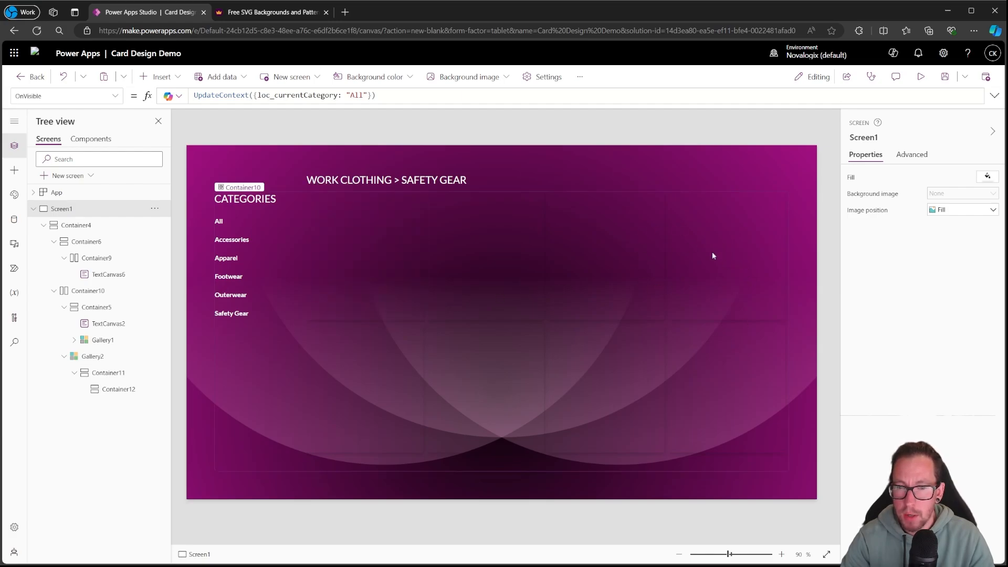
pyautogui.click(108, 357)
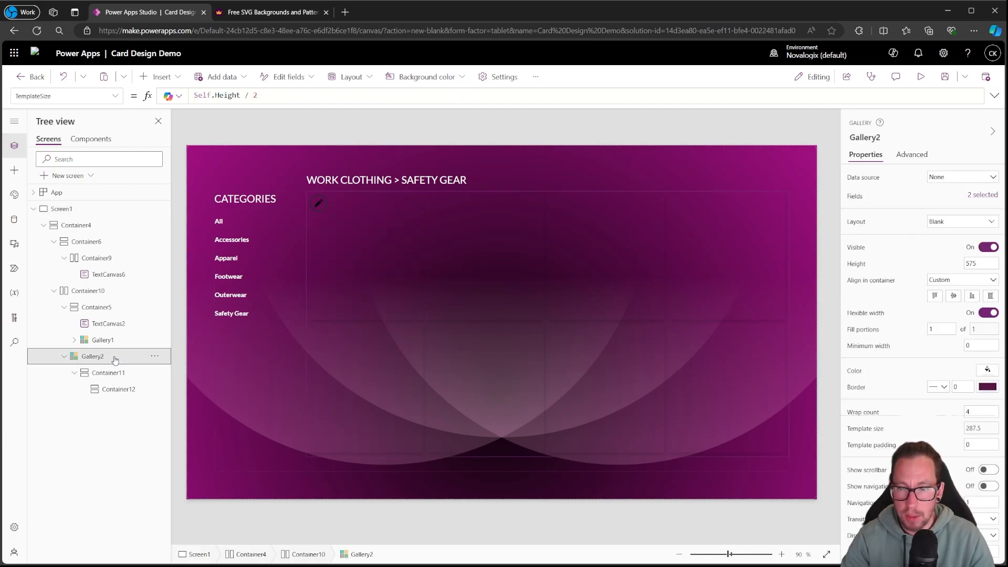
pyautogui.click(105, 307)
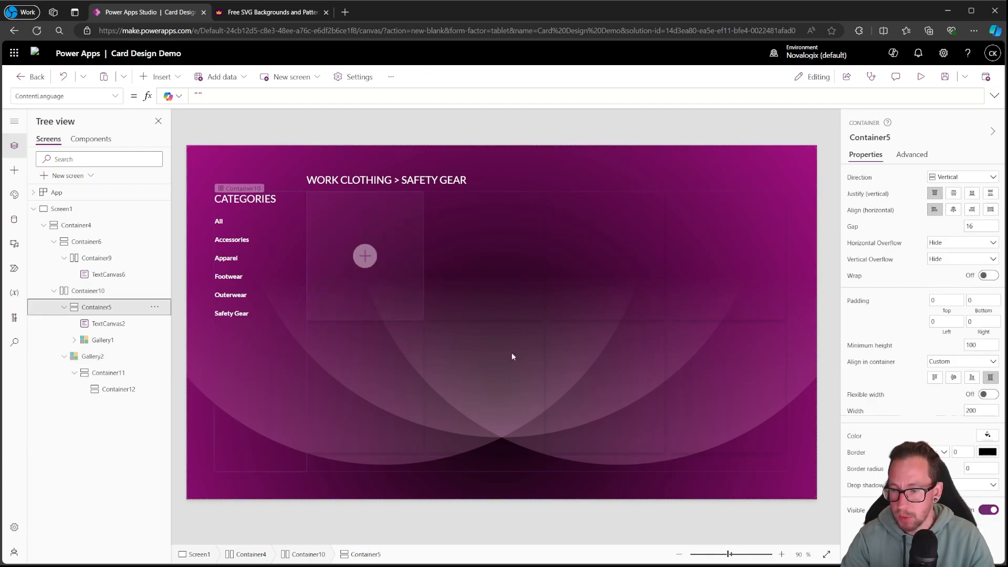
pyautogui.click(100, 340)
pyautogui.click(780, 137)
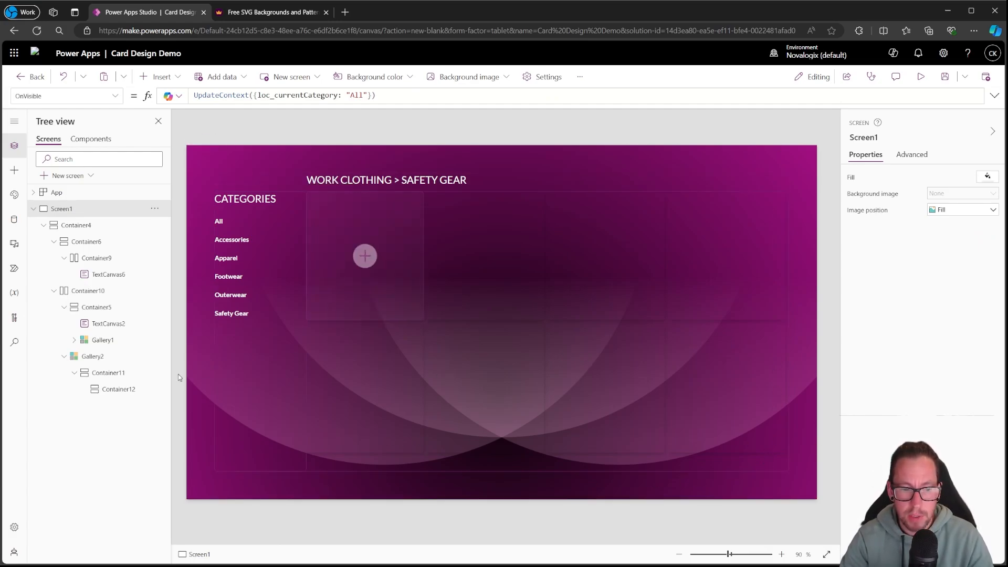
# Set the bottom and right padding of Container11 to 16
pyautogui.click(109, 390)
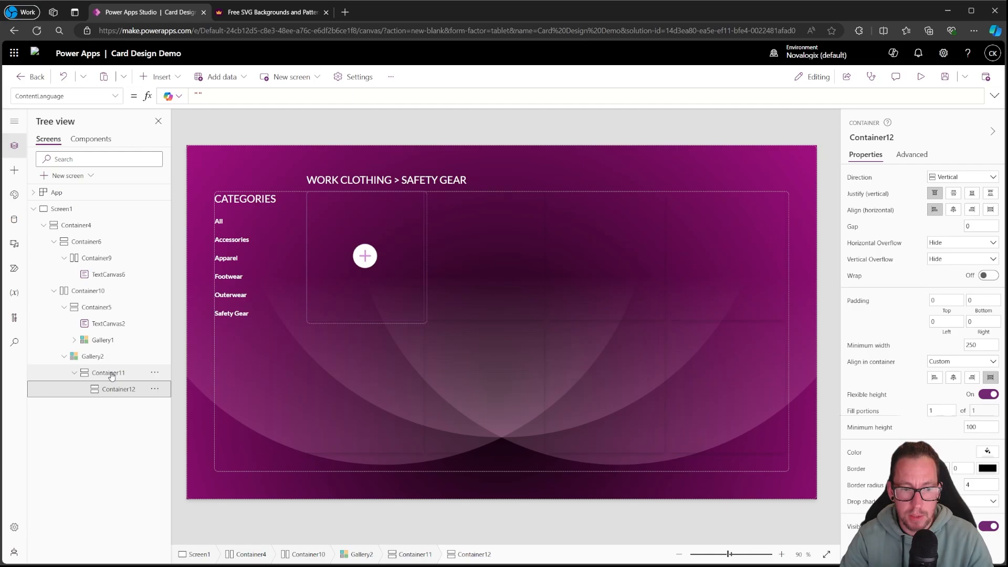
pyautogui.click(112, 373)
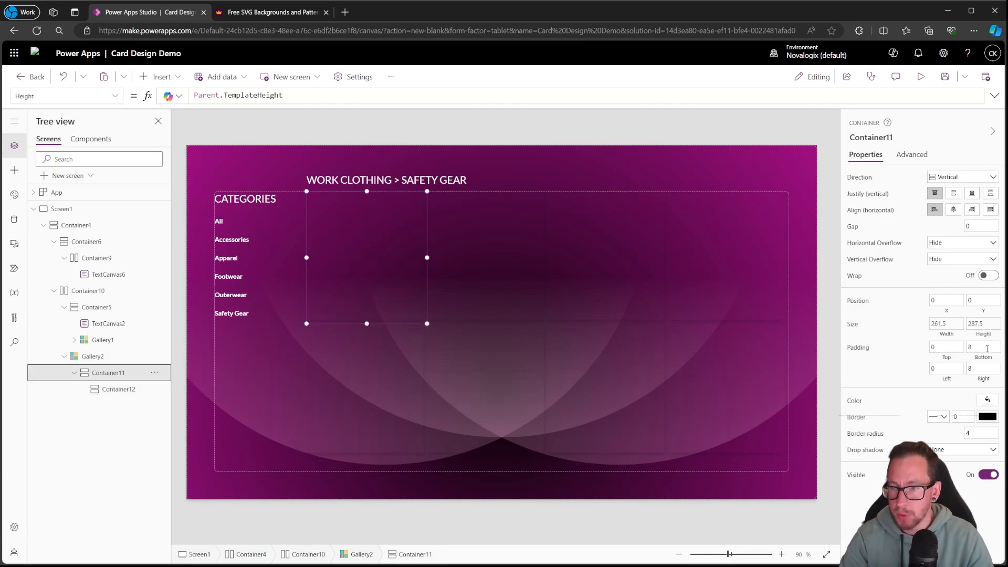
pyautogui.click(977, 345)
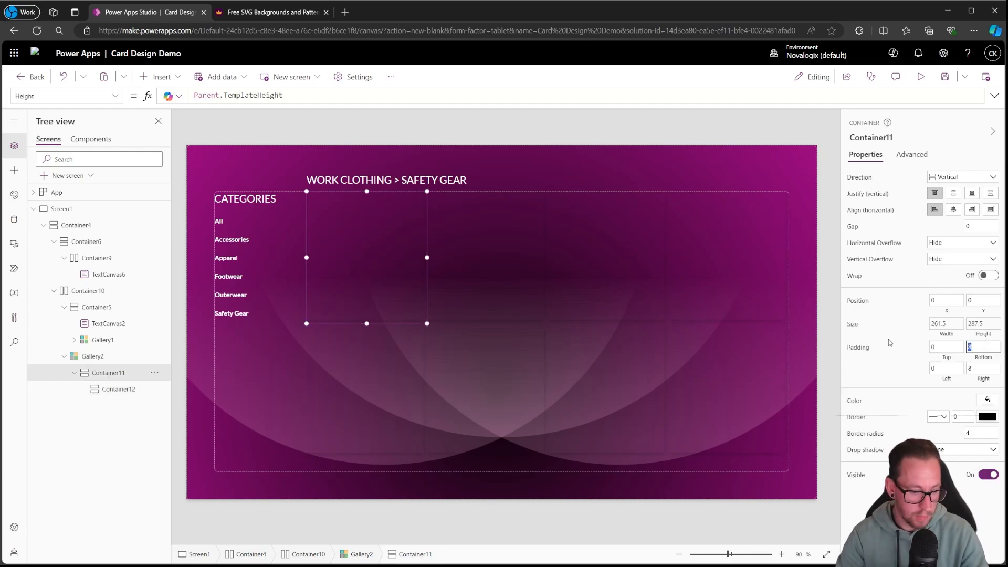
pyautogui.write('16')
pyautogui.press('Tab')
pyautogui.write('16')
pyautogui.press('Tab')
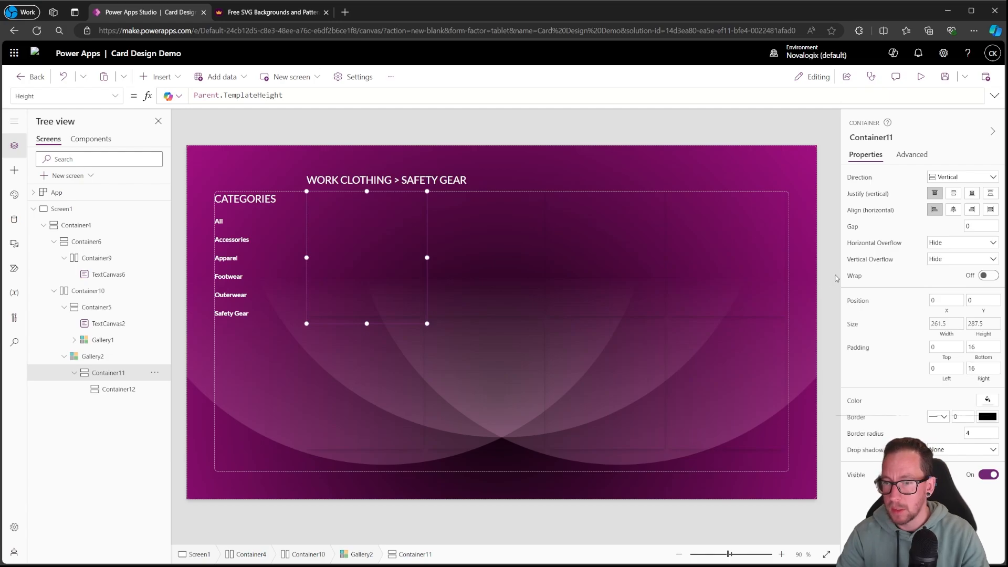
pyautogui.click(625, 138)
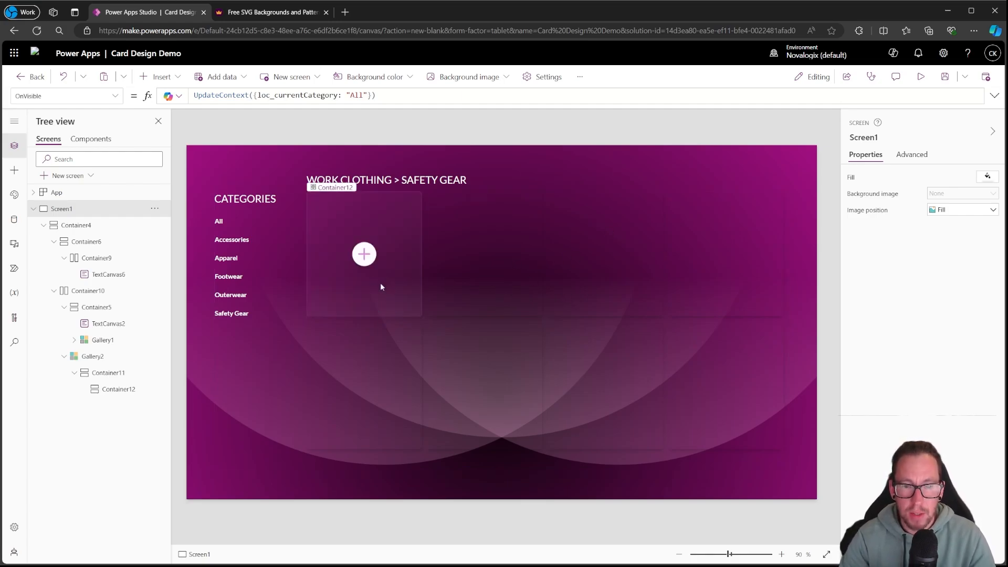
# Replace the Fill formula of Container12 with Color.White
pyautogui.click(158, 76)
pyautogui.click(113, 389)
pyautogui.click(113, 389)
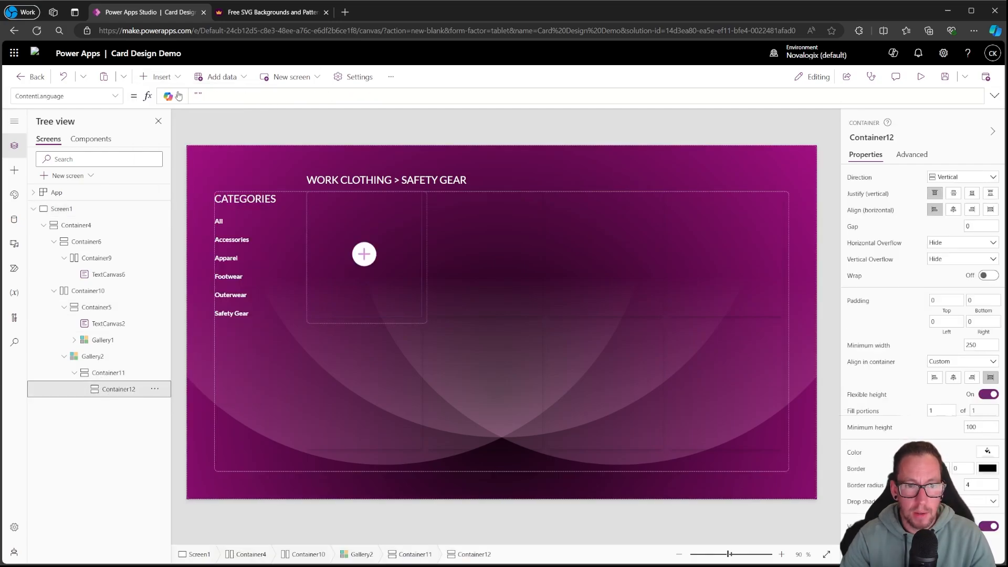
pyautogui.click(861, 459)
pyautogui.moveTo(267, 96); pyautogui.dragTo(24, 75)
pyautogui.write('C')
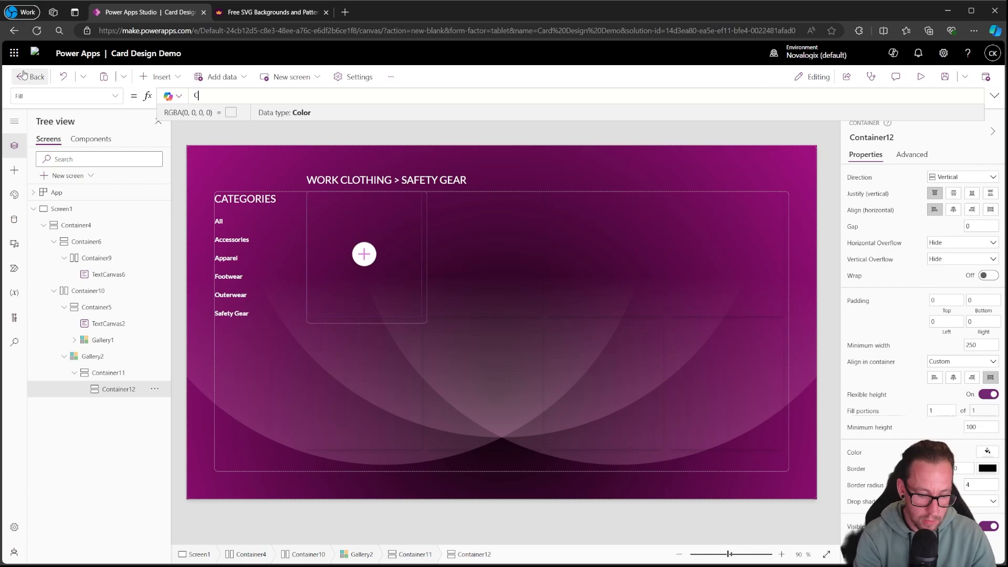
pyautogui.write('olor.W')
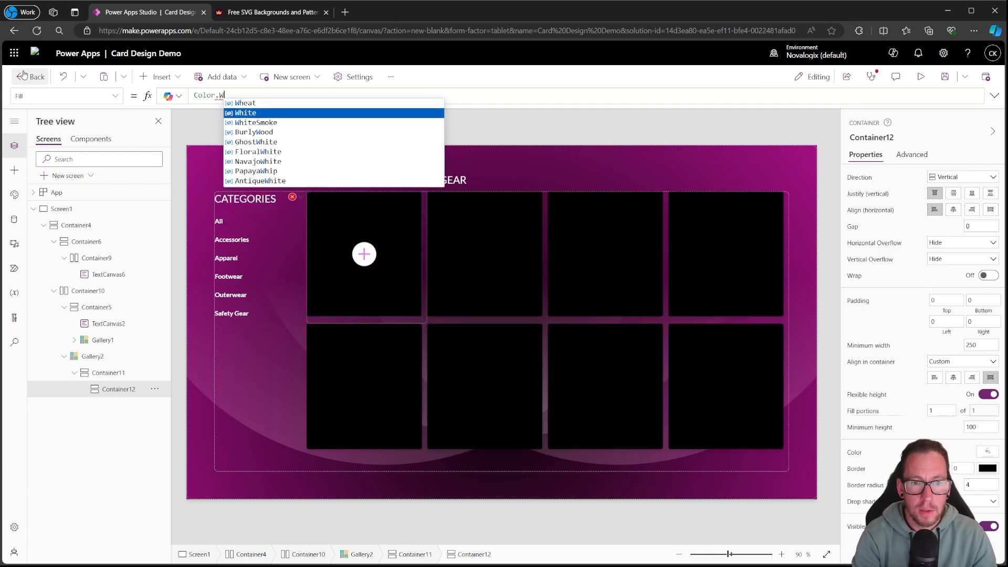
pyautogui.press('Tab')
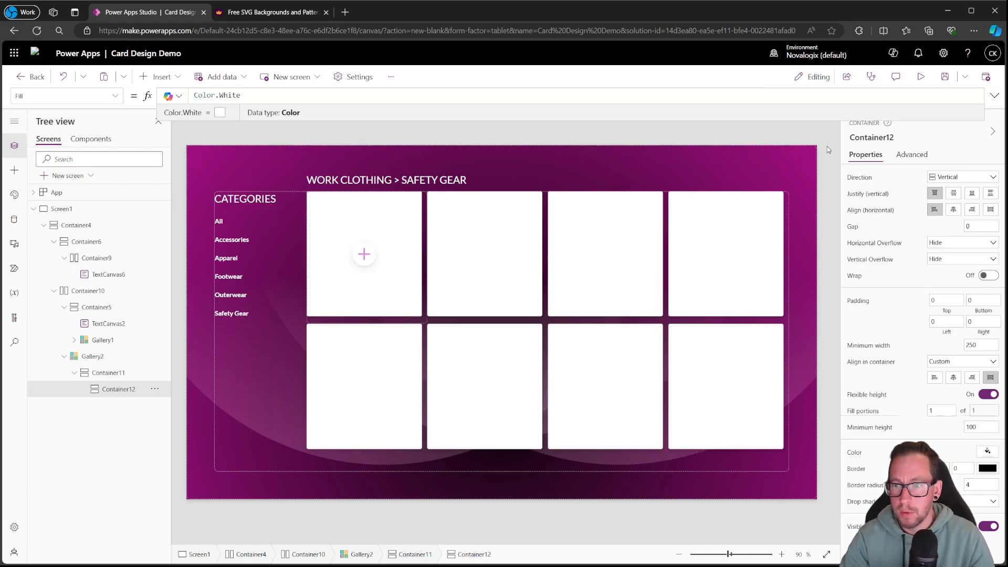
pyautogui.click(827, 147)
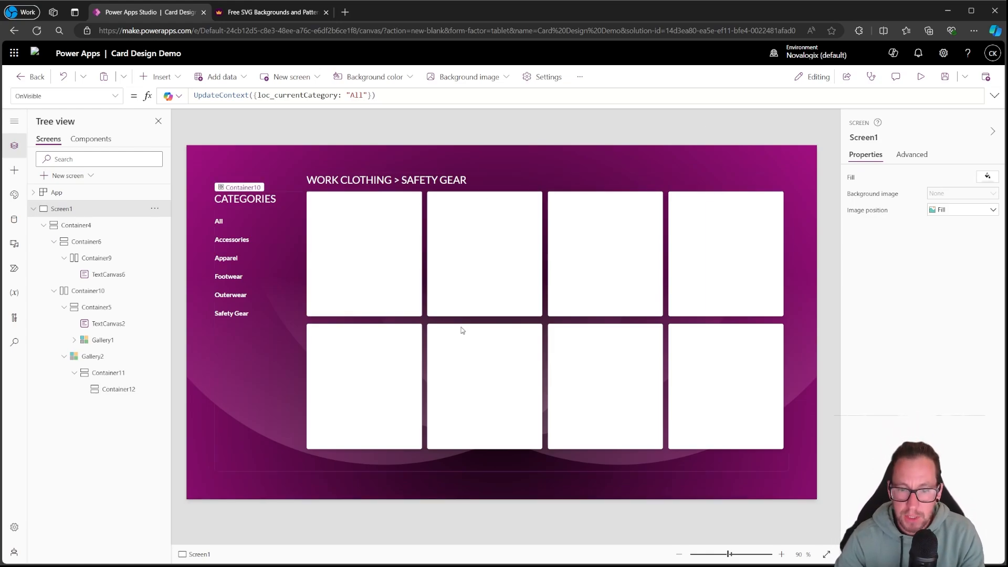
# Set the bottom and right padding of Container11 to 32 to widen the spacing between the cards
pyautogui.click(104, 391)
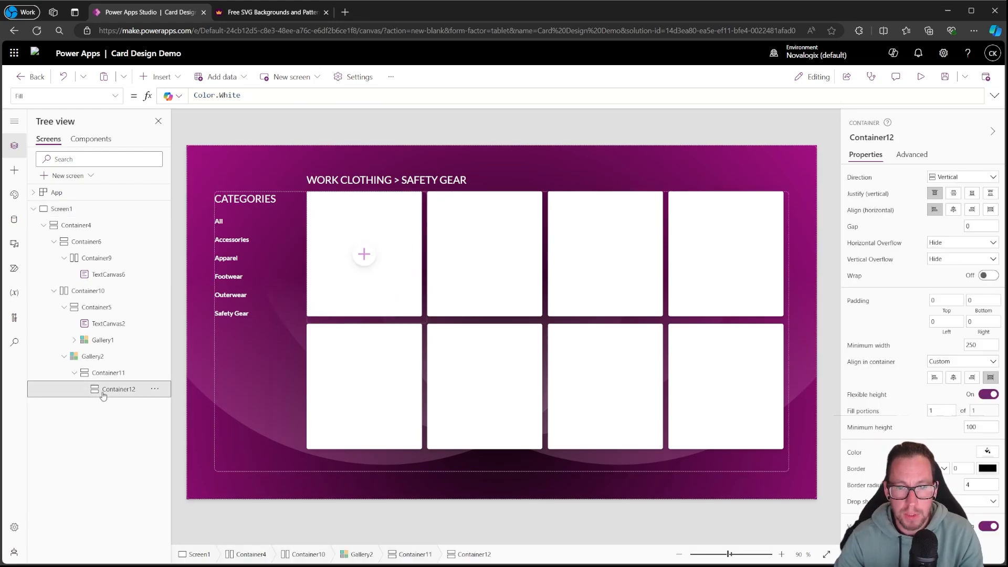
pyautogui.click(106, 376)
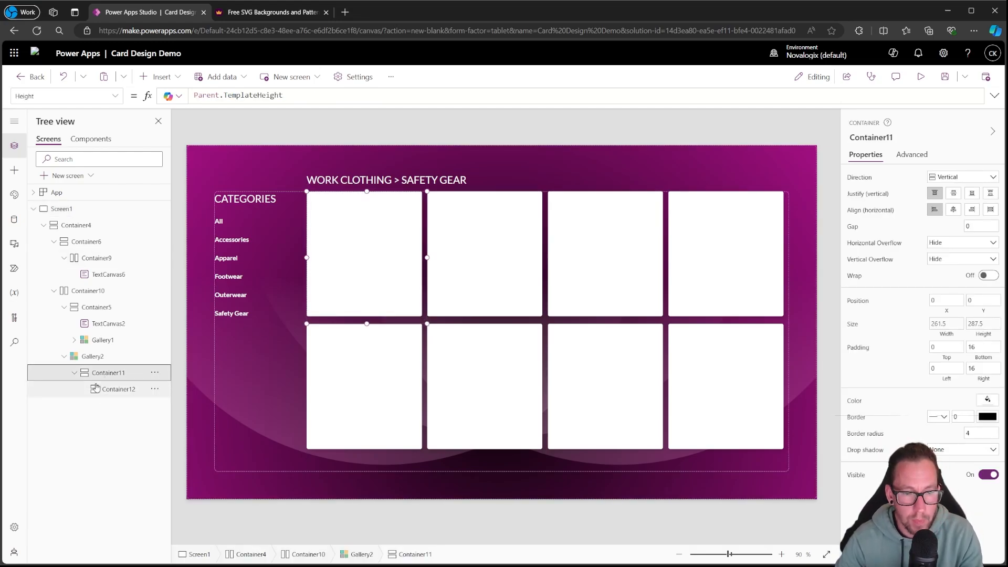
pyautogui.click(103, 385)
pyautogui.click(101, 376)
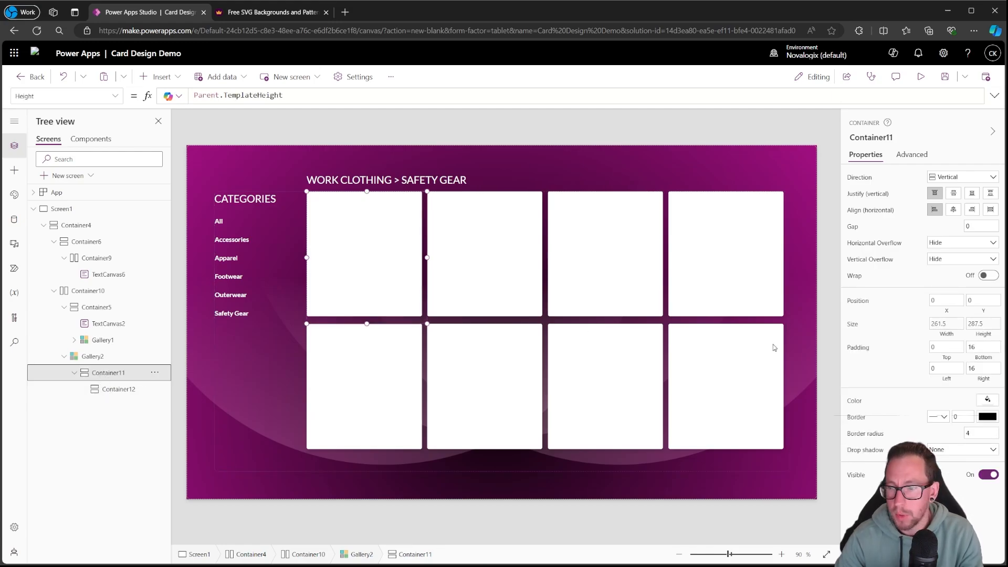
pyautogui.moveTo(982, 347); pyautogui.dragTo(884, 347)
pyautogui.write('32')
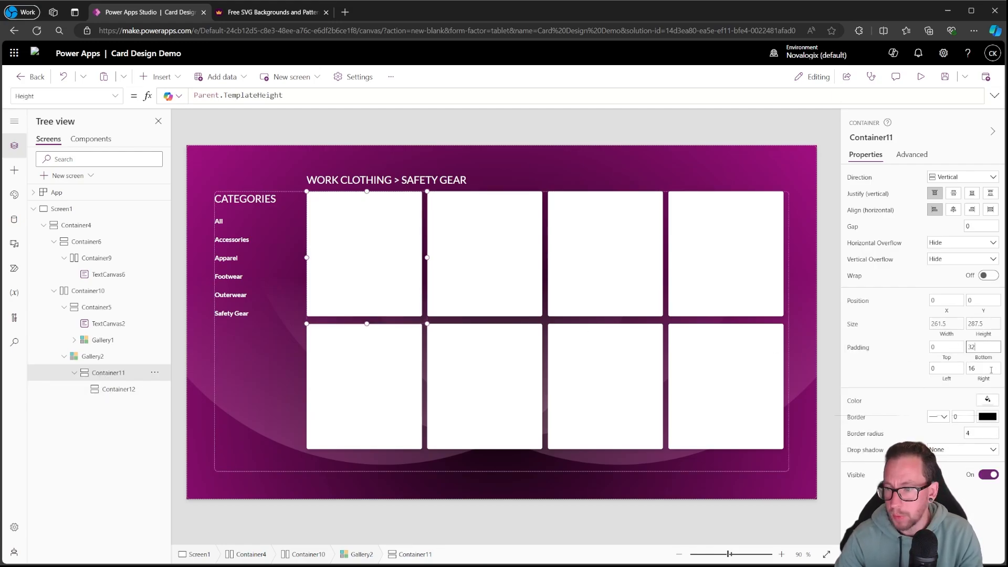
pyautogui.moveTo(981, 368); pyautogui.dragTo(859, 378)
pyautogui.write('32')
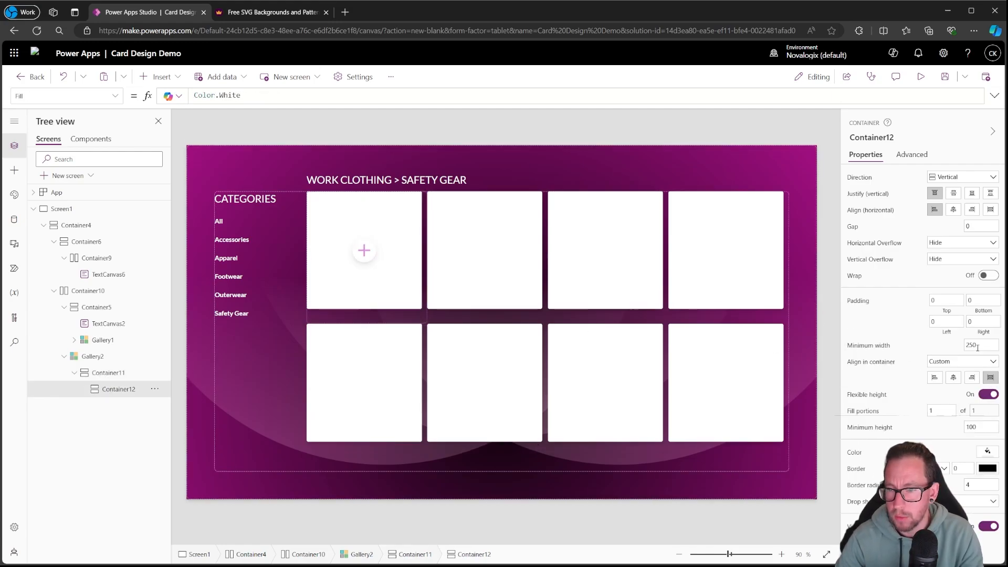
# Set the minimum width of Container12 to 10
pyautogui.moveTo(977, 347); pyautogui.dragTo(886, 344)
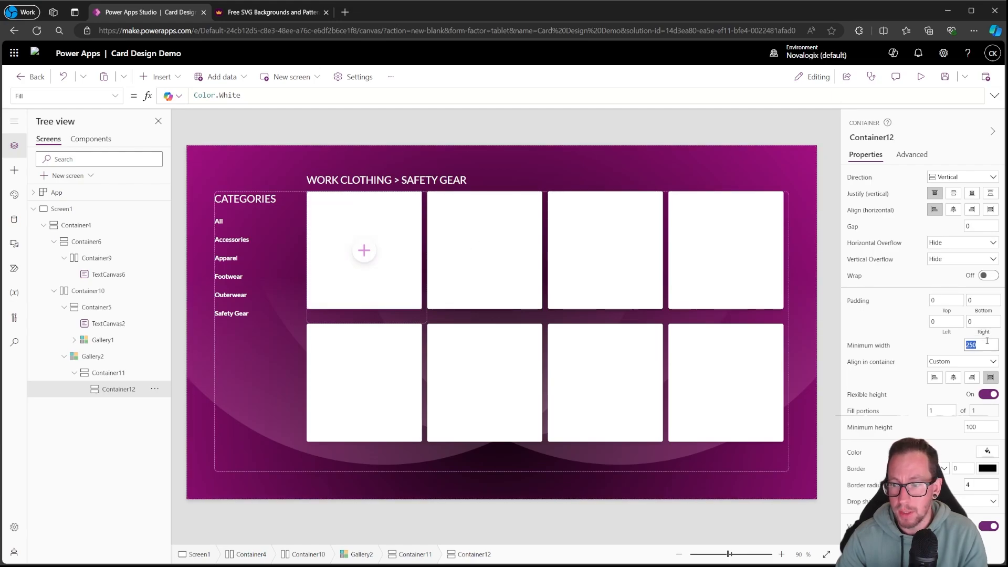
pyautogui.click(967, 345)
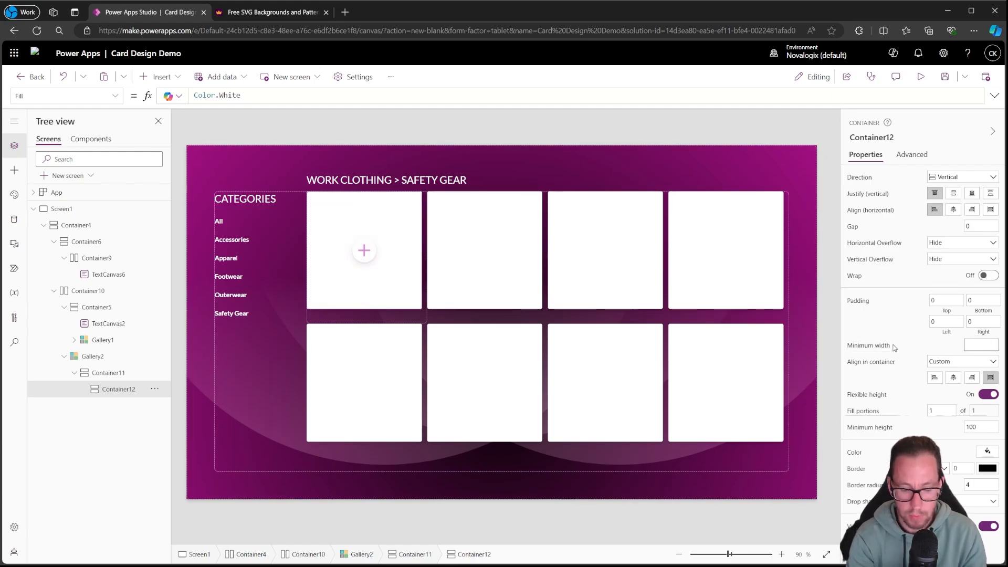
pyautogui.write('10')
pyautogui.click(829, 274)
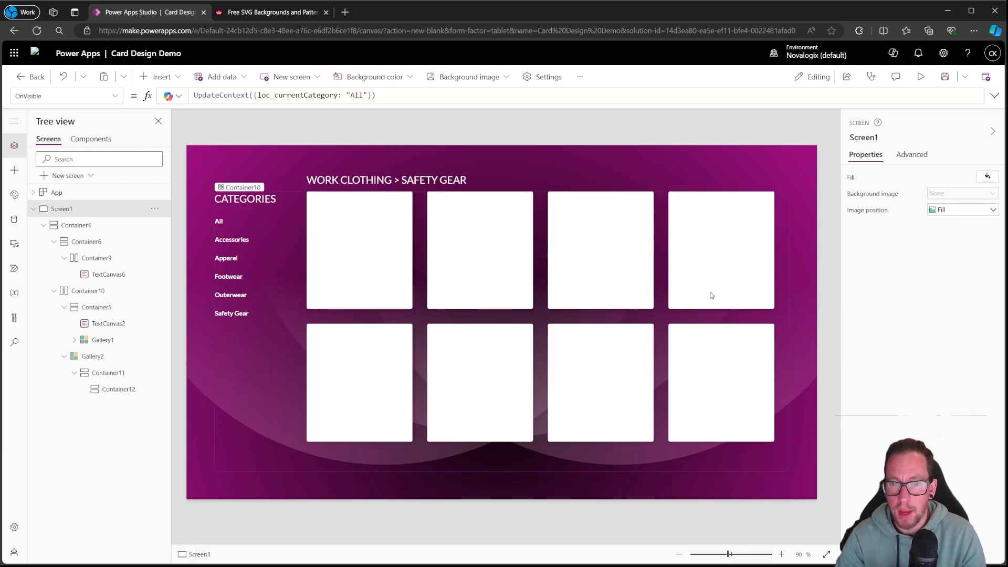
# Insert an image into Container12 and stretch it across the card's full width
pyautogui.click(374, 214)
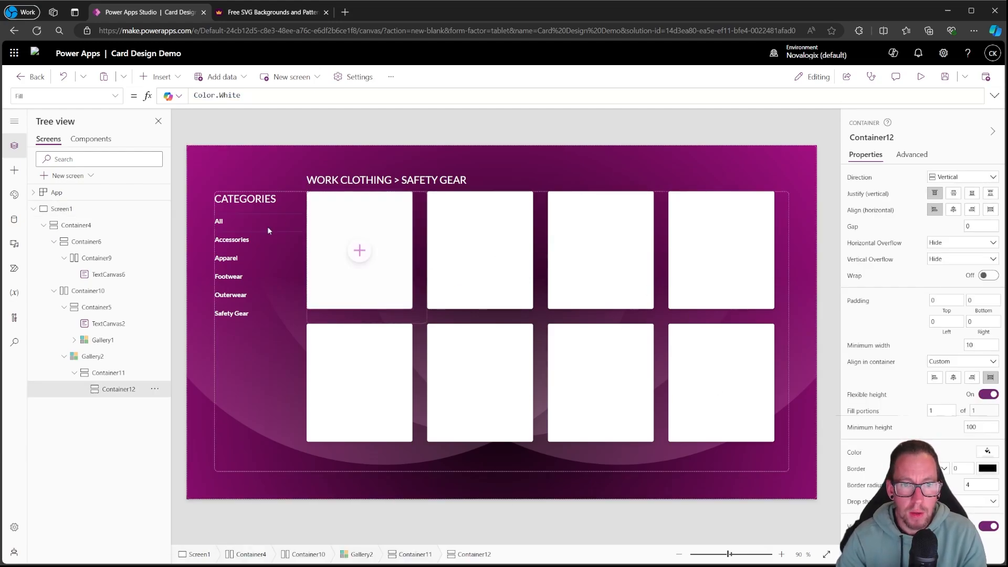
pyautogui.click(159, 76)
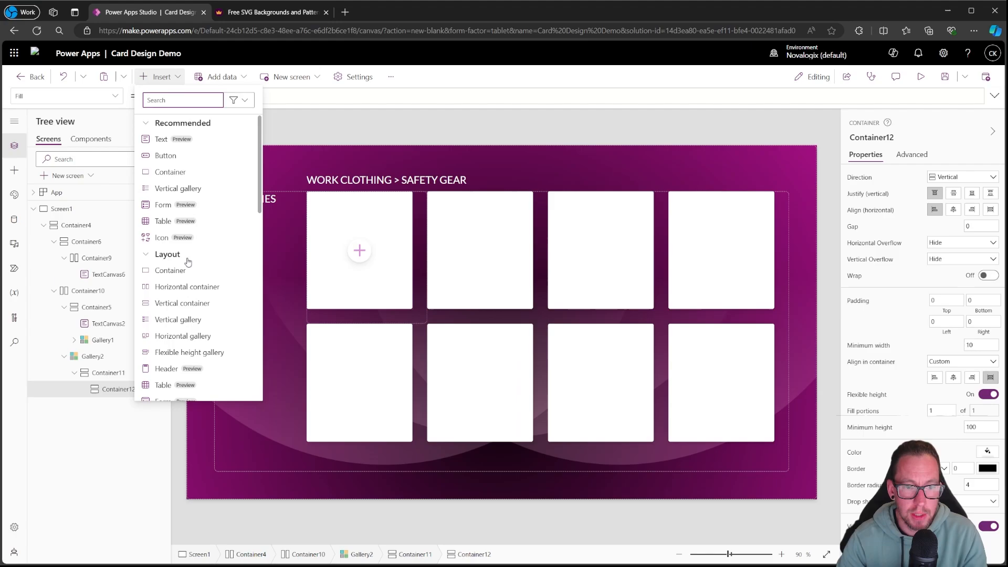
pyautogui.write('imagfe')
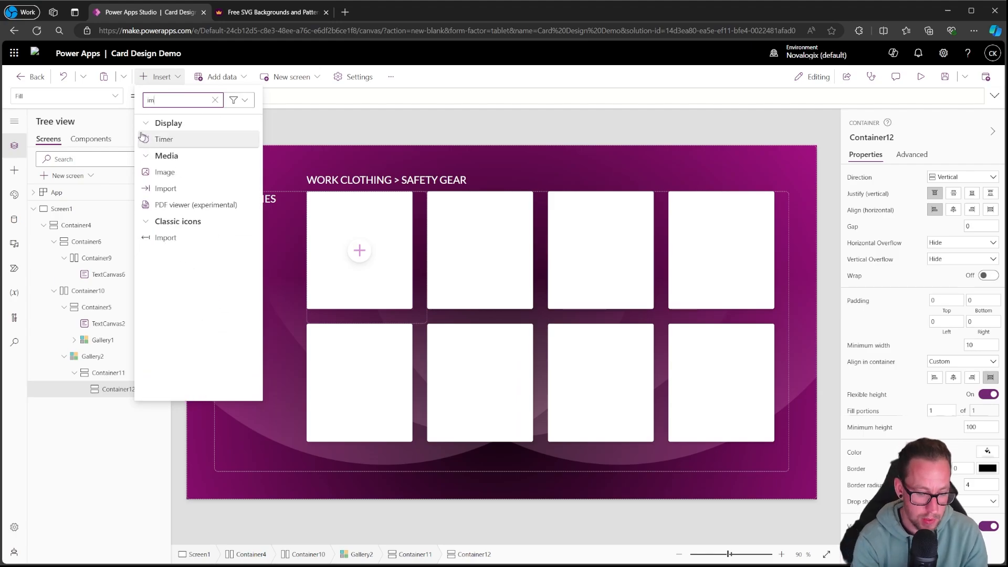
pyautogui.press('BackSpace')
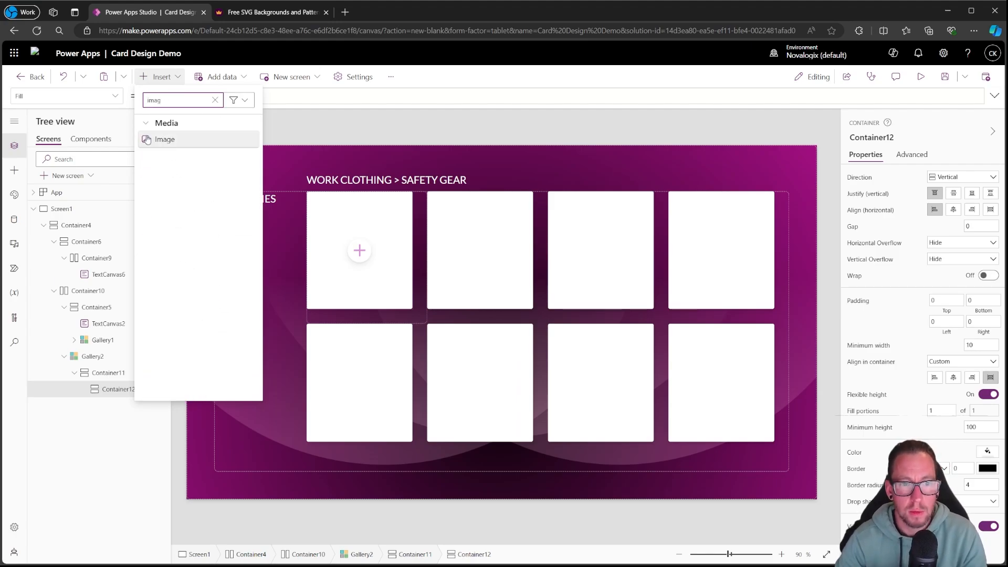
pyautogui.click(153, 138)
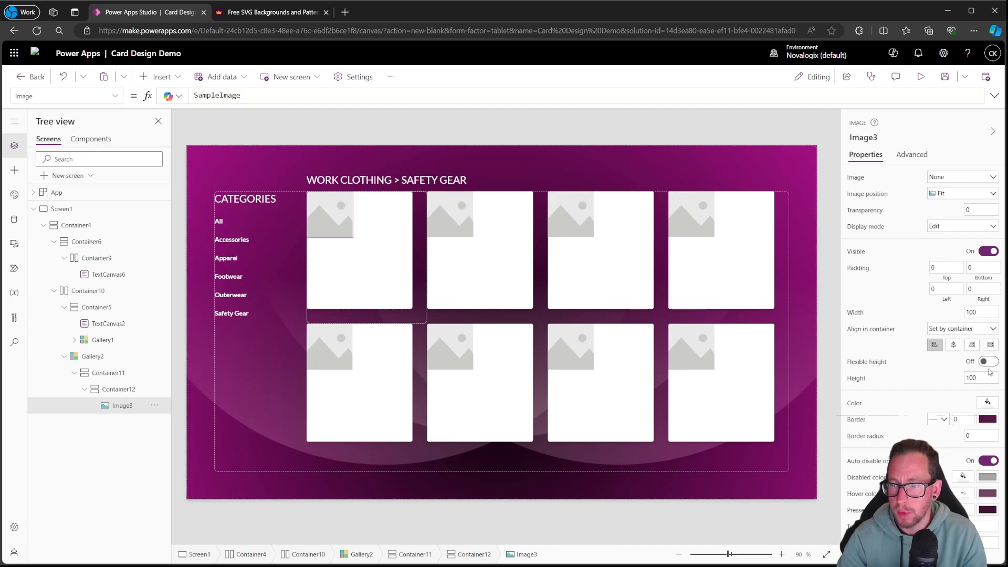
pyautogui.click(991, 346)
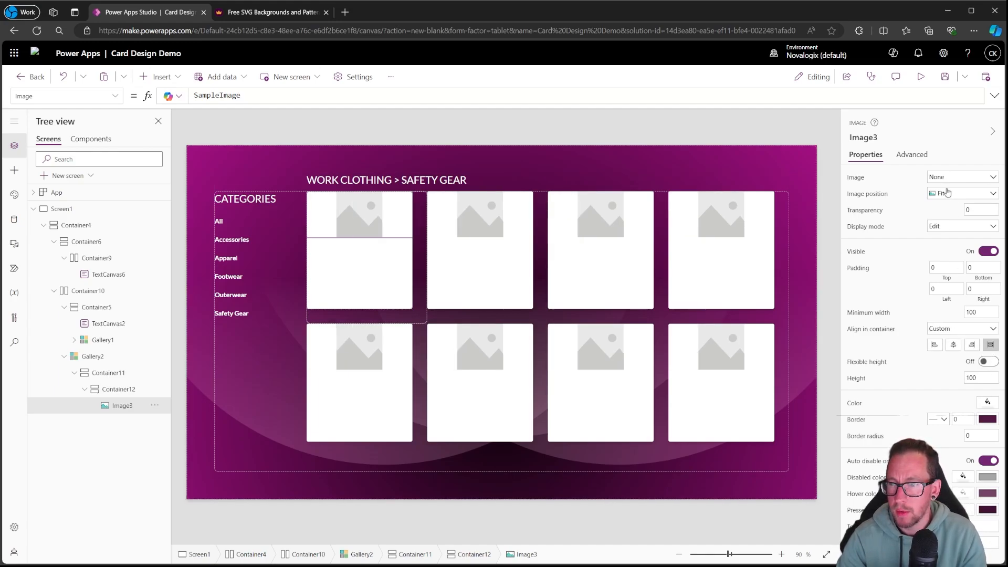
# Set the image's source formula to ThisItem.Image and its image position to Fill
pyautogui.doubleClick(227, 95)
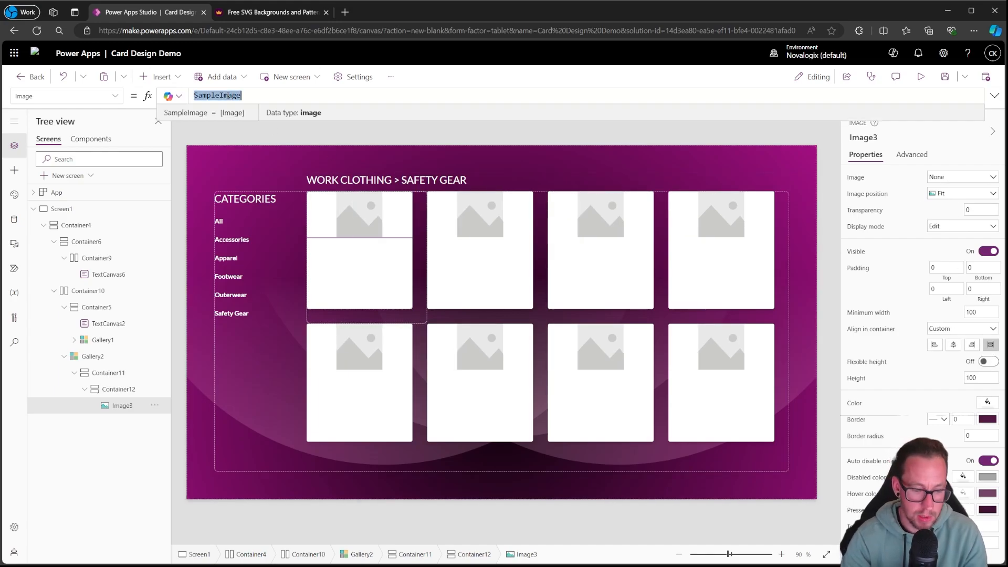
pyautogui.write('This')
pyautogui.press('Tab')
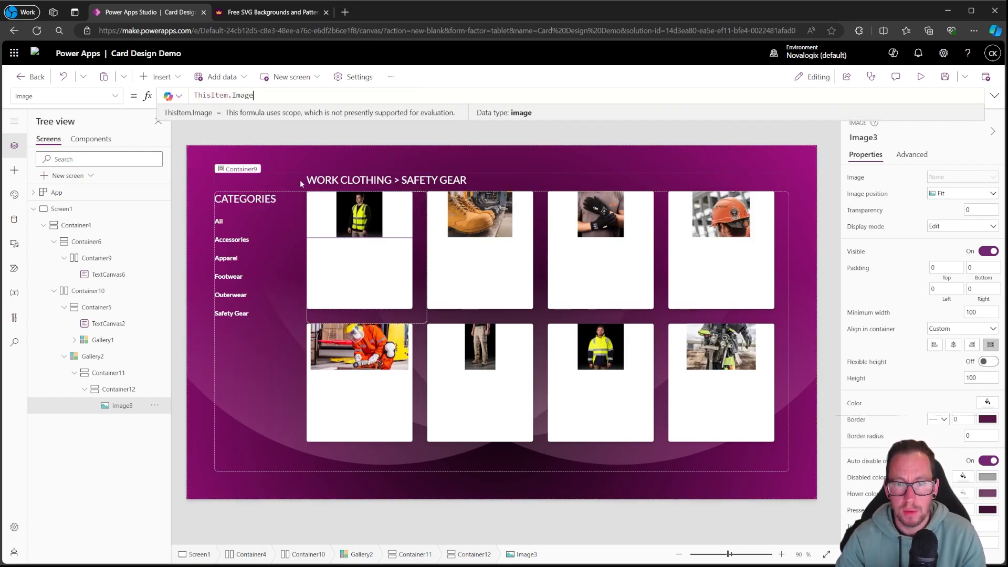
pyautogui.click(954, 195)
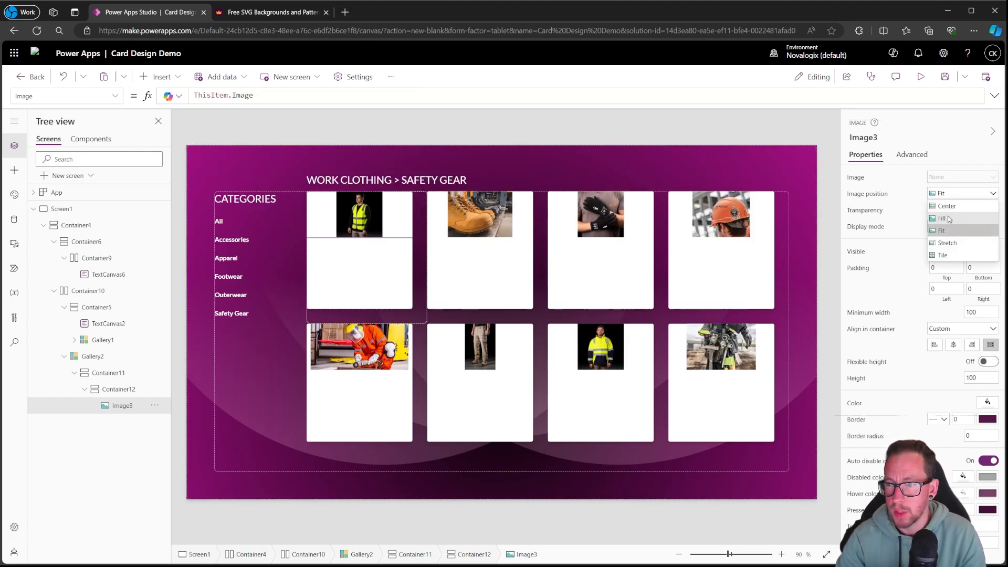
pyautogui.click(945, 206)
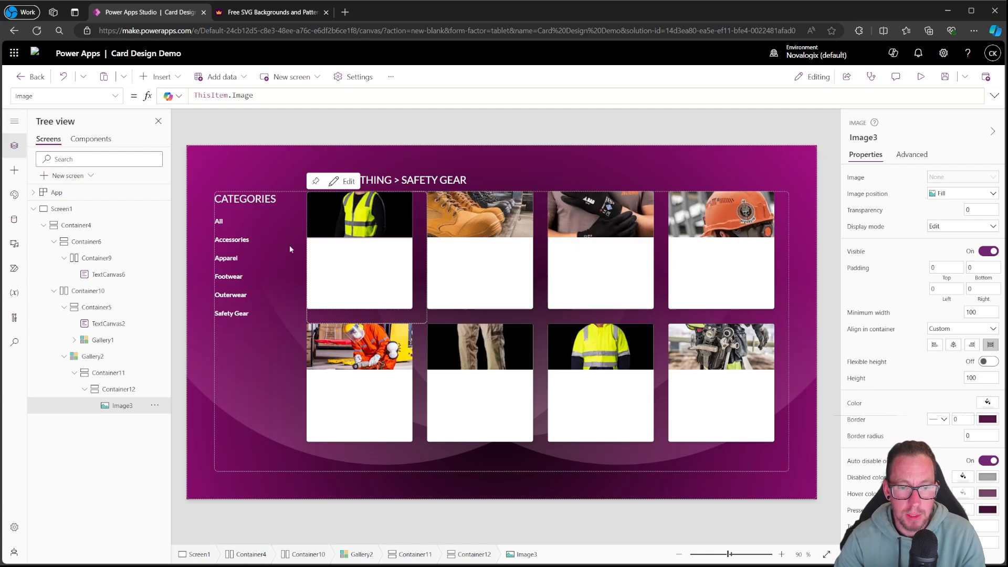
# Turn on flexible height for Image3 so it fills the card vertically
pyautogui.click(120, 391)
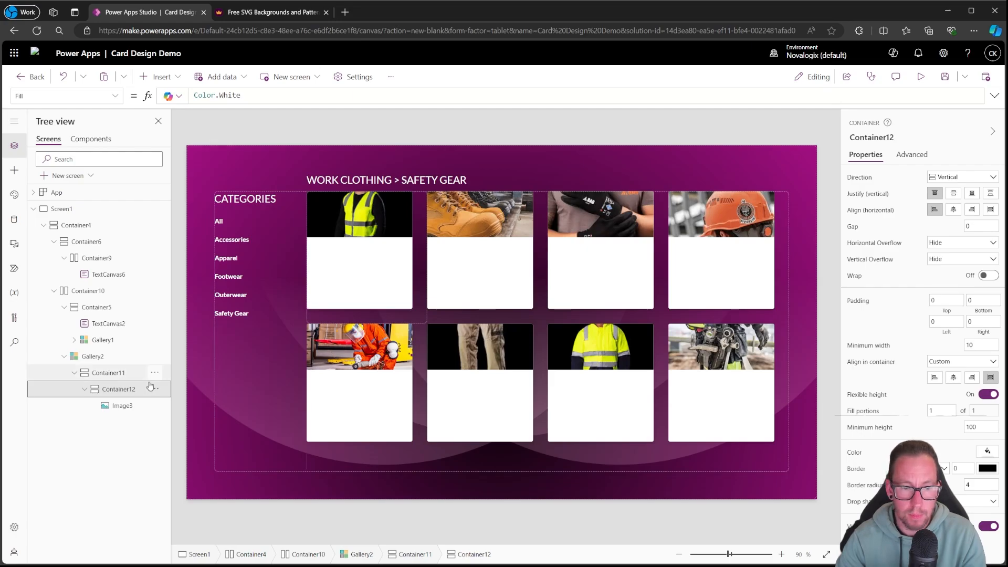
pyautogui.click(114, 405)
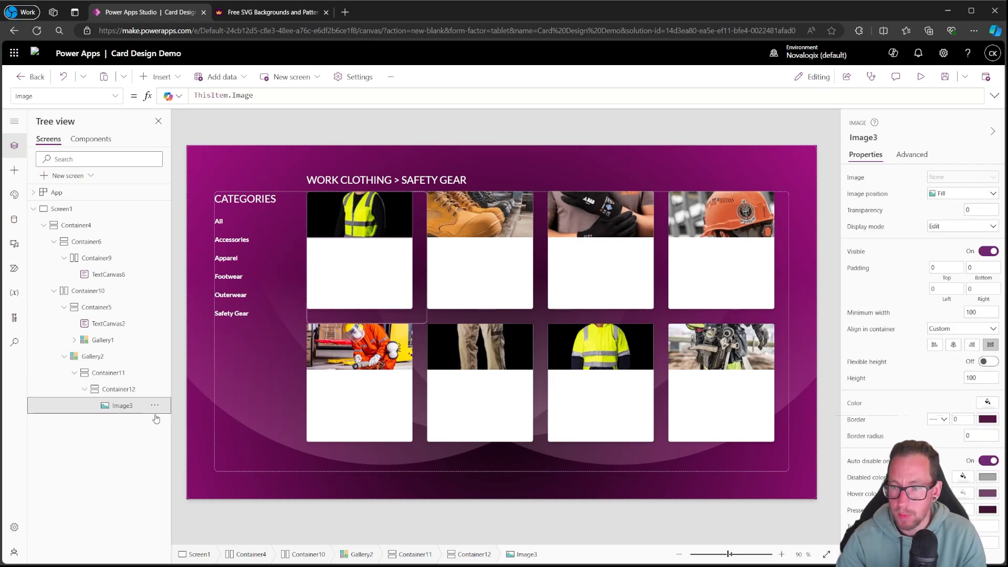
pyautogui.click(988, 361)
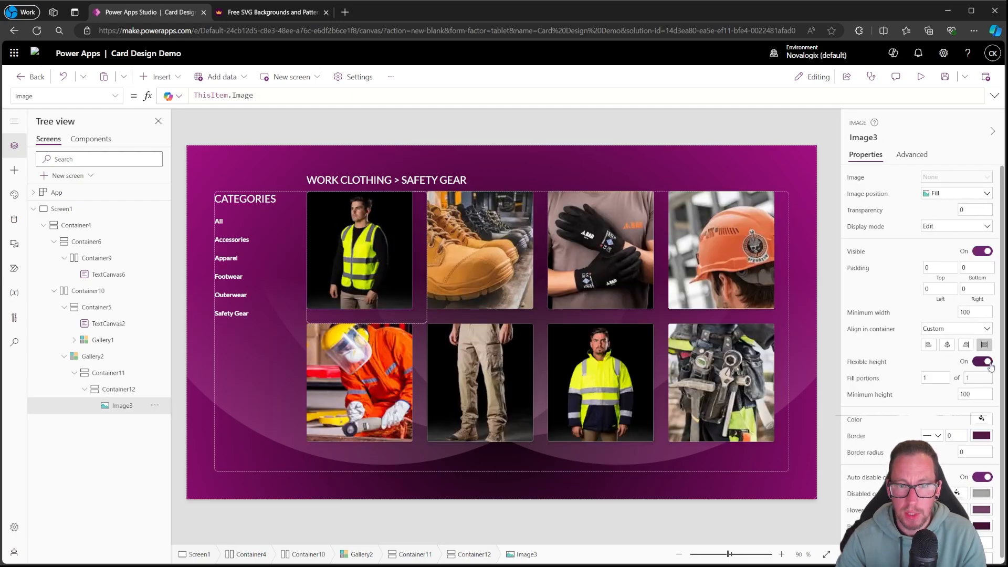
# Insert a vertical container below the image inside Container12
pyautogui.click(117, 389)
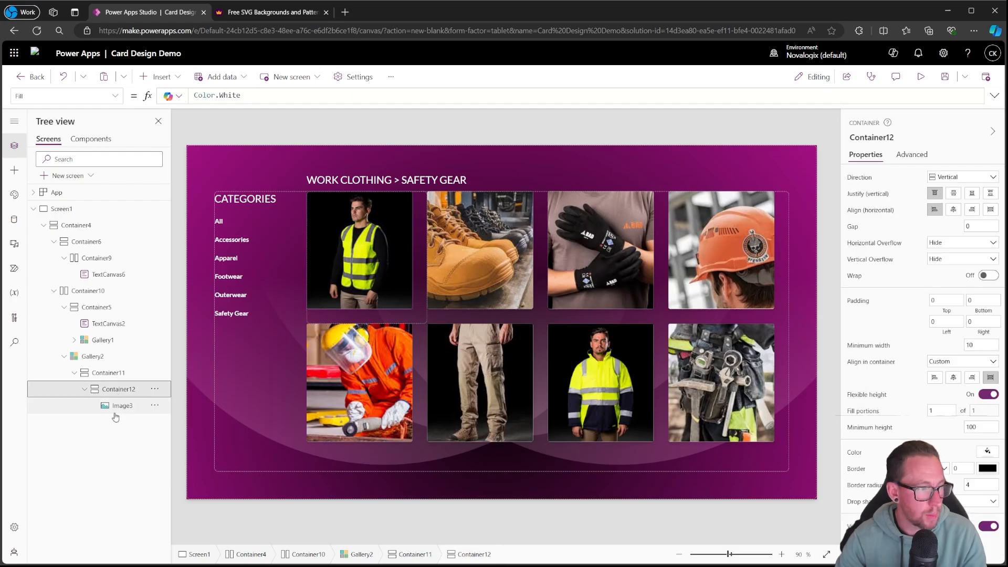
pyautogui.click(158, 77)
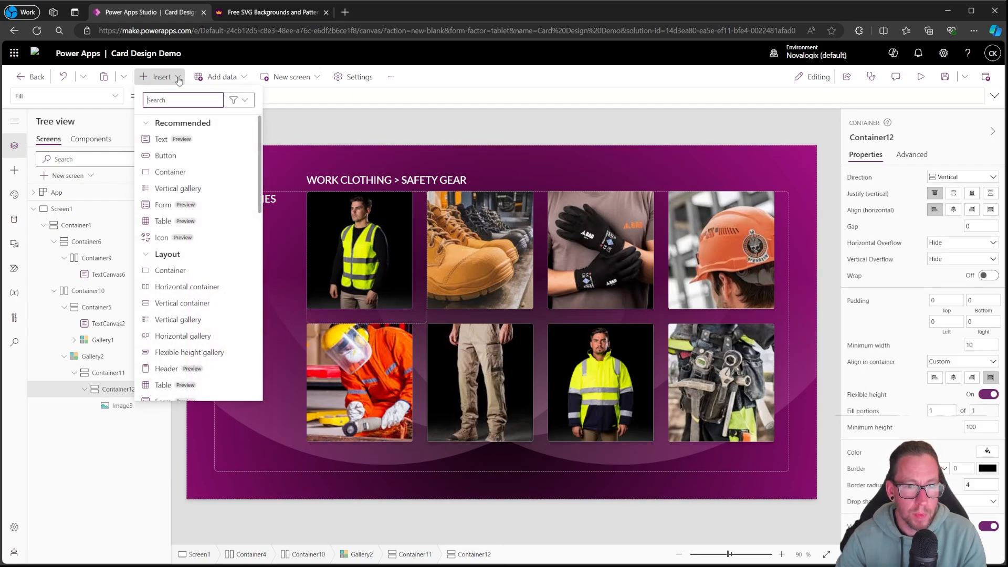
pyautogui.click(187, 304)
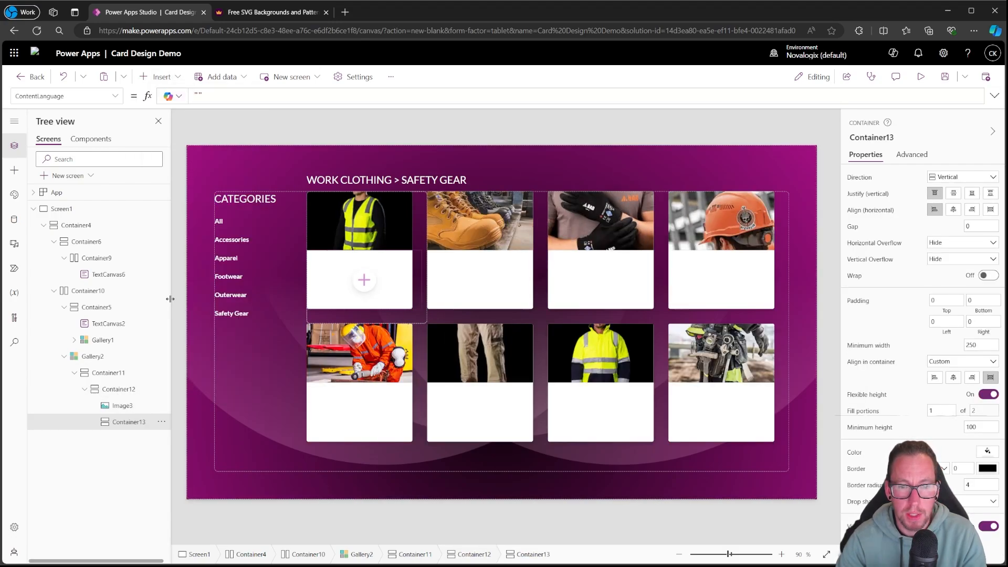
pyautogui.click(377, 212)
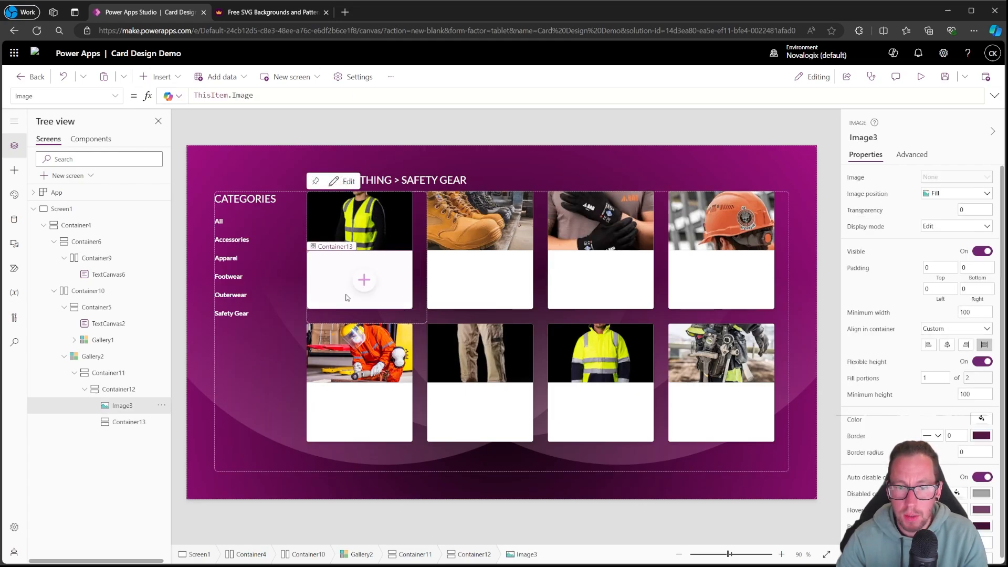
pyautogui.click(359, 283)
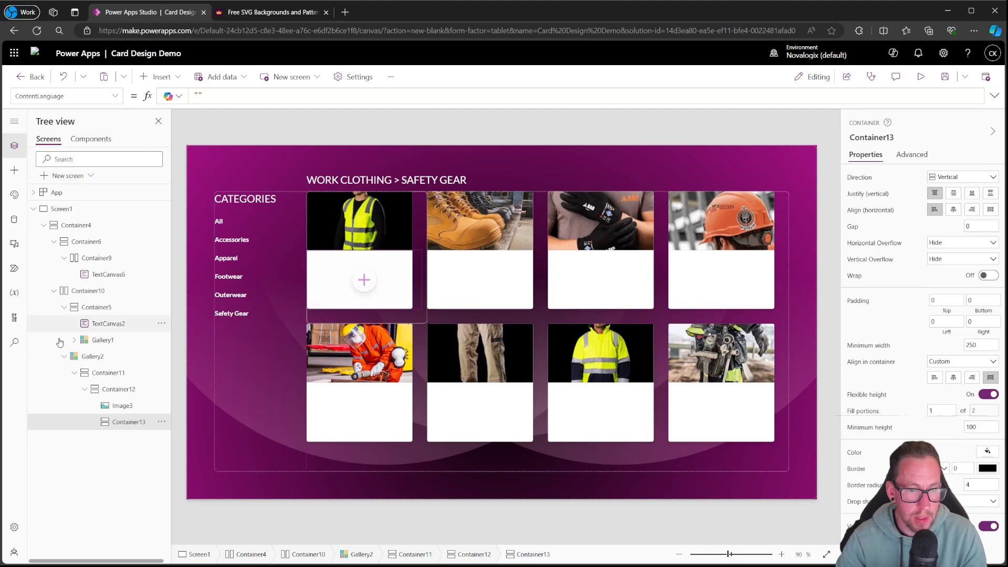
# Set the border radius of Container12 to 0
pyautogui.click(117, 389)
pyautogui.click(486, 138)
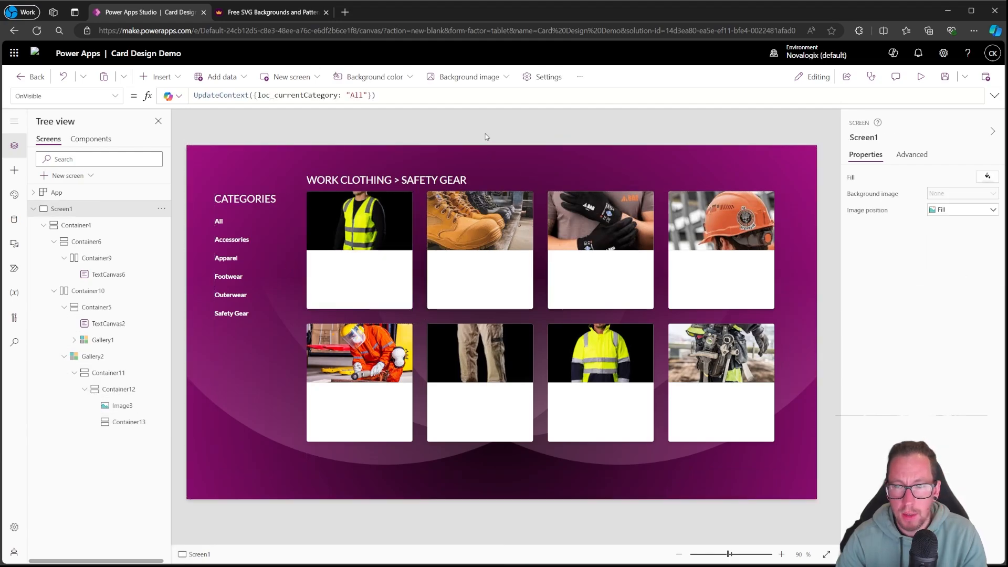
pyautogui.click(103, 394)
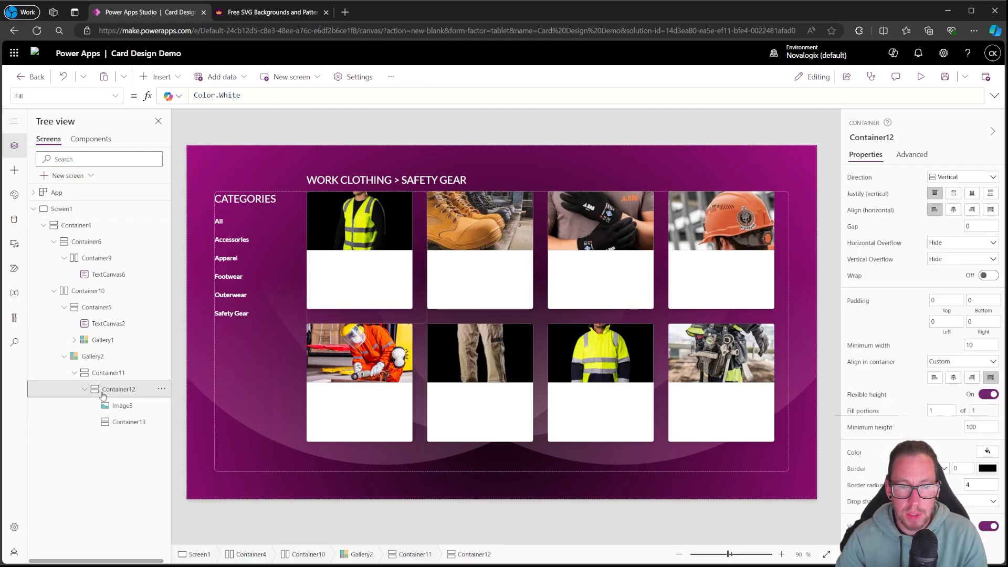
pyautogui.click(974, 483)
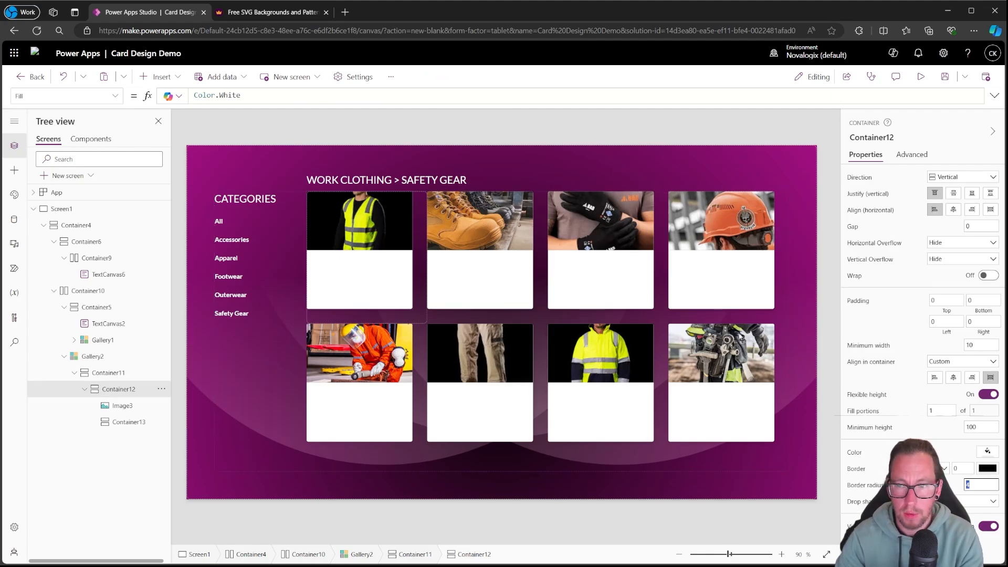
pyautogui.write('0')
pyautogui.click(828, 244)
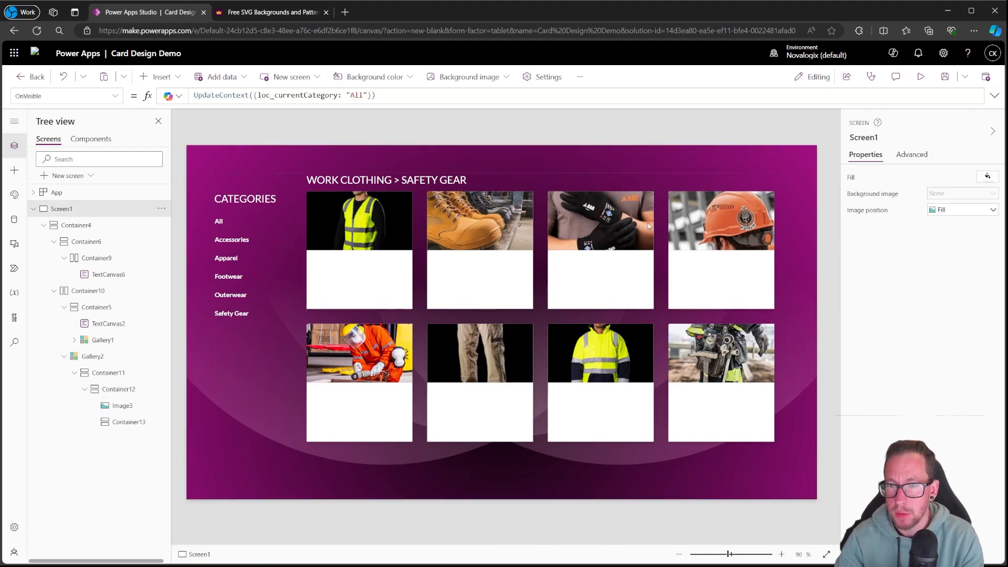
# Set the border radius of Container13 to 0 and check the settings of its parent containers
pyautogui.click(126, 422)
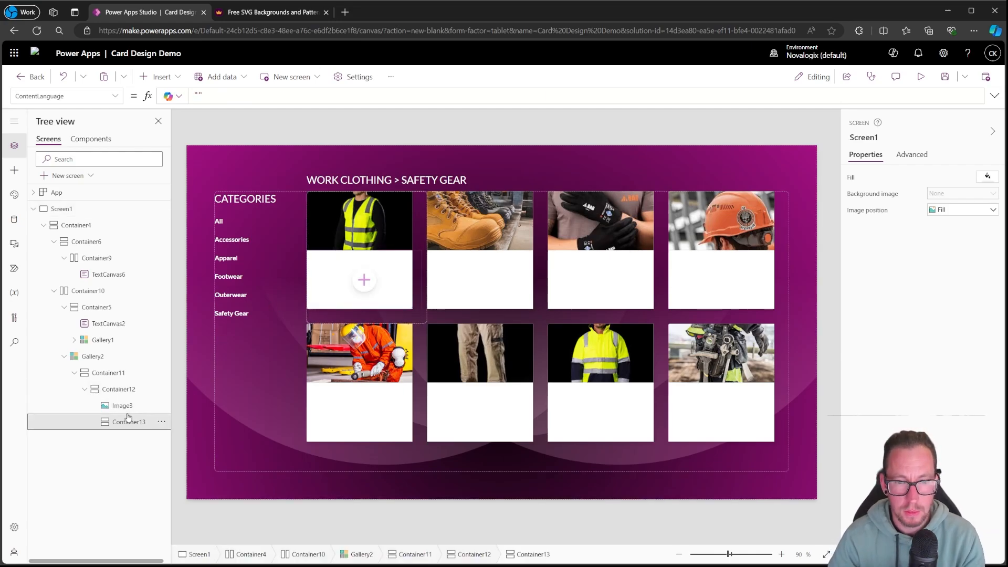
pyautogui.click(828, 324)
pyautogui.click(119, 389)
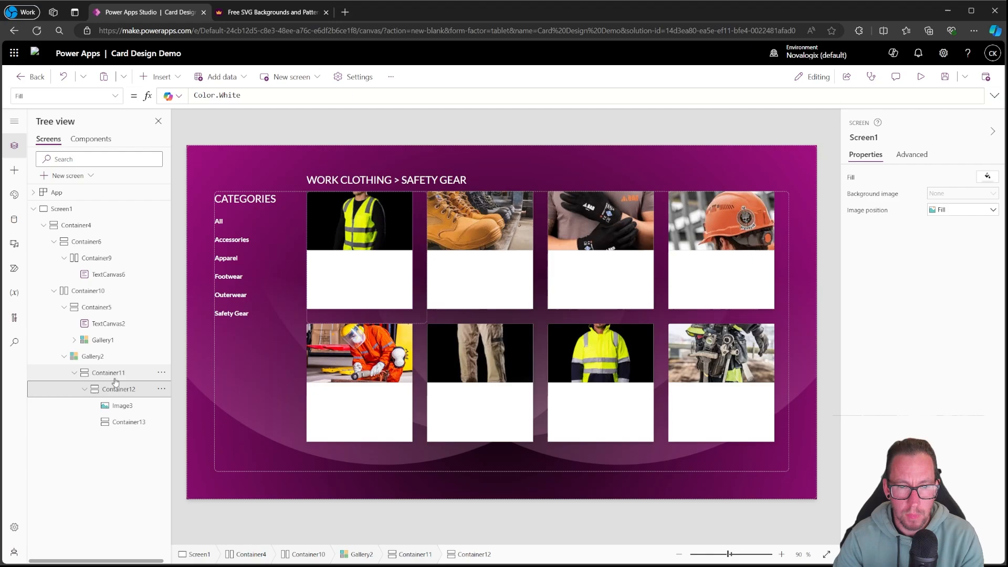
pyautogui.click(108, 373)
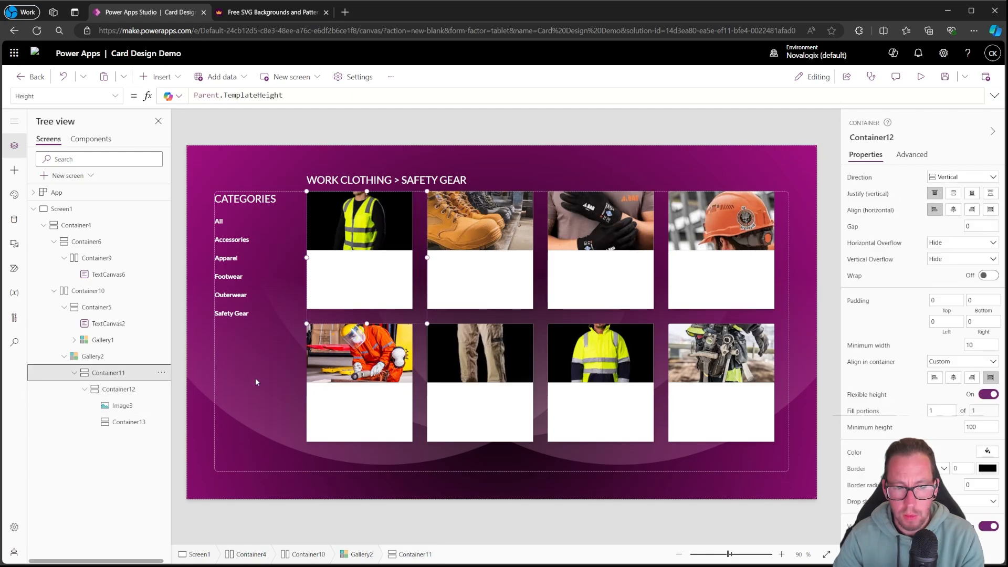
pyautogui.click(824, 326)
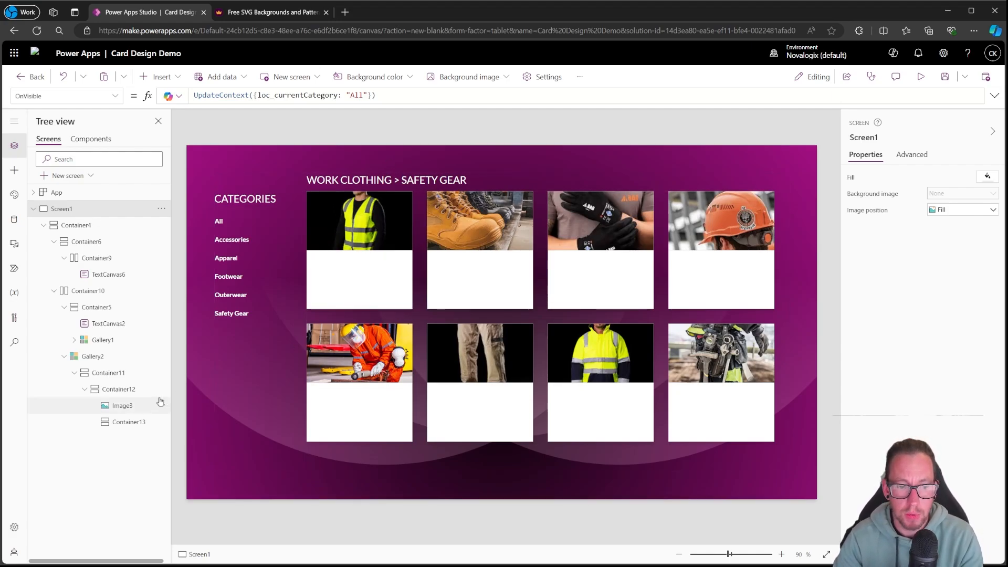
pyautogui.click(116, 390)
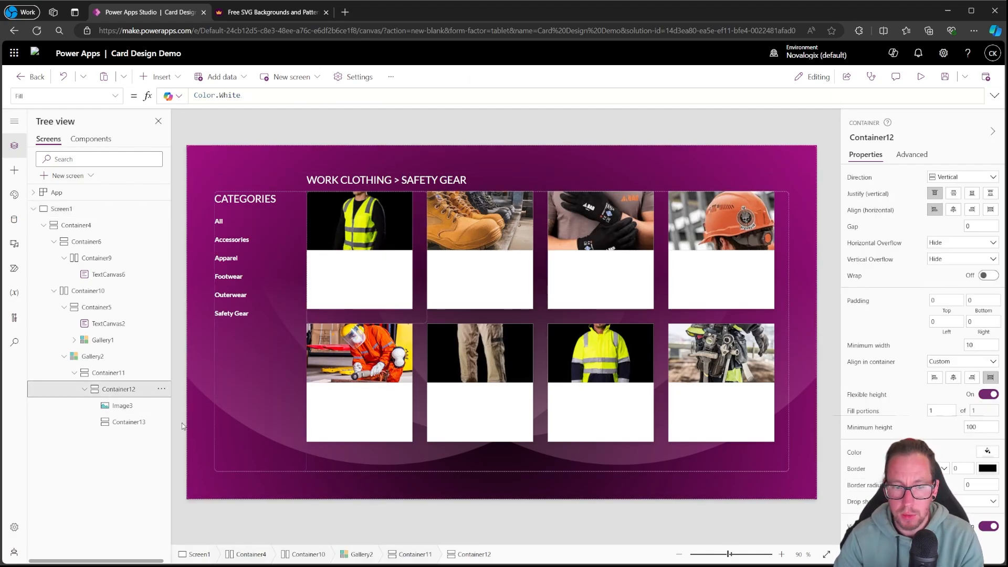
pyautogui.click(114, 374)
pyautogui.click(126, 421)
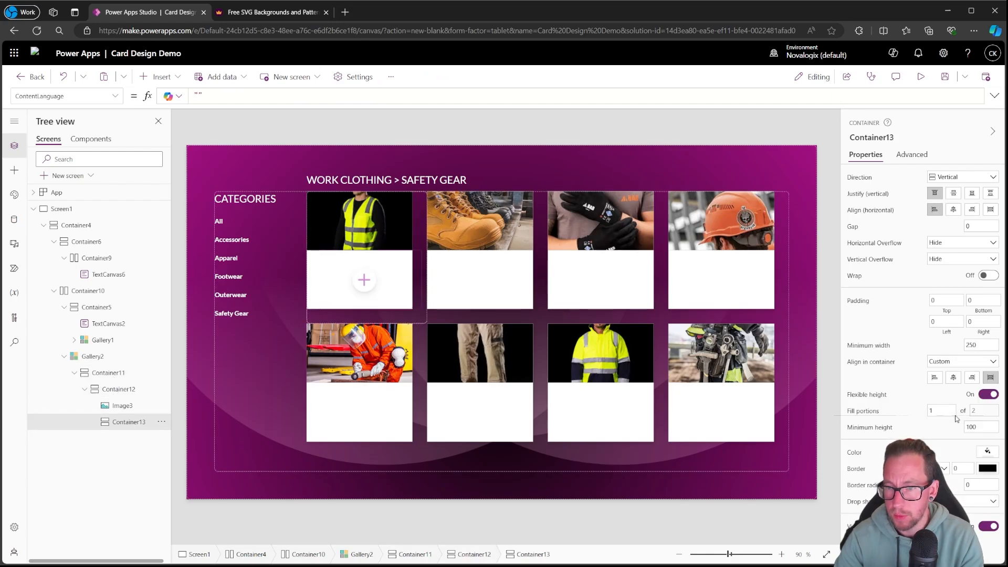
pyautogui.click(808, 131)
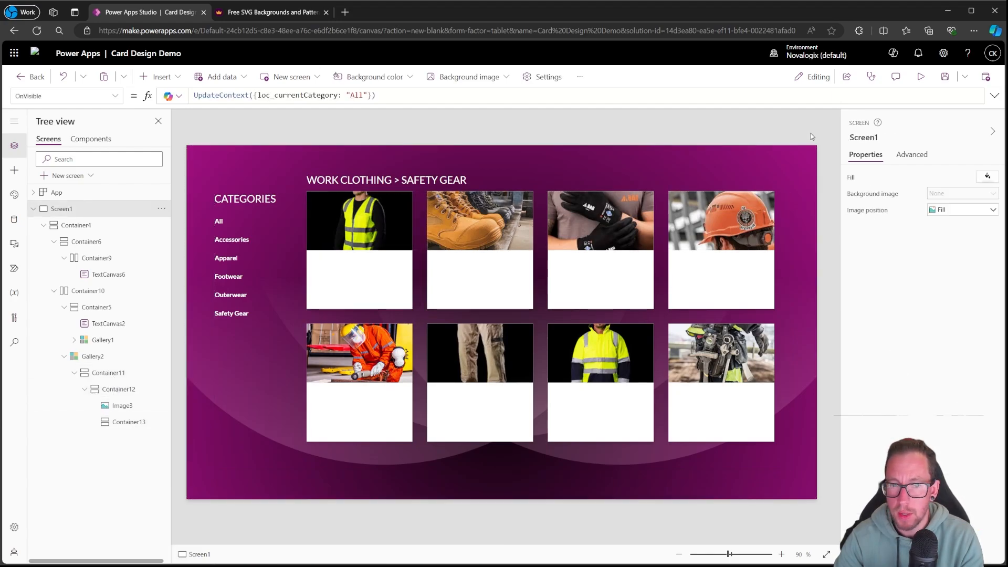
# Insert a text control into Container13 and set its text formula to ThisItem.Name
pyautogui.click(339, 287)
pyautogui.click(172, 77)
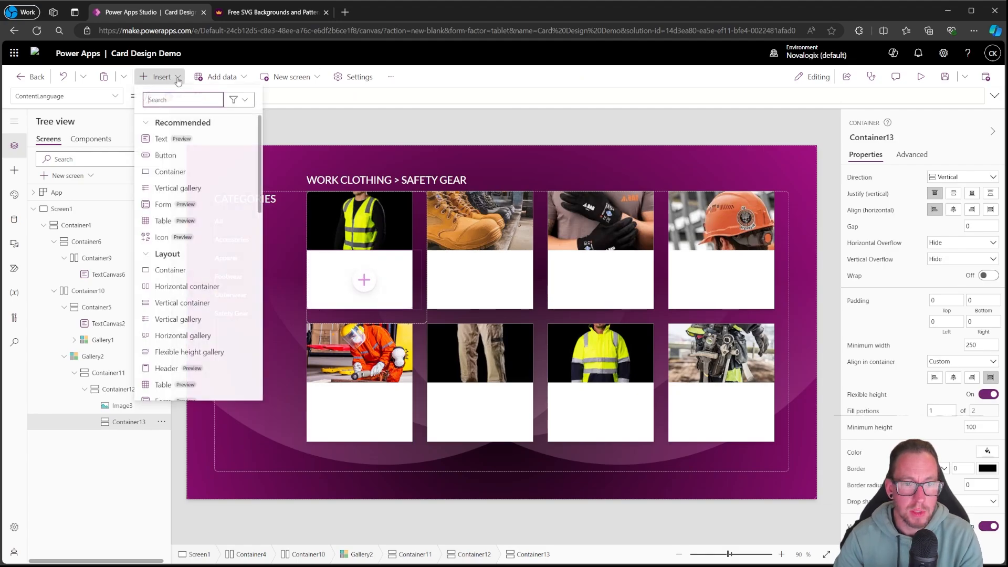
pyautogui.click(174, 135)
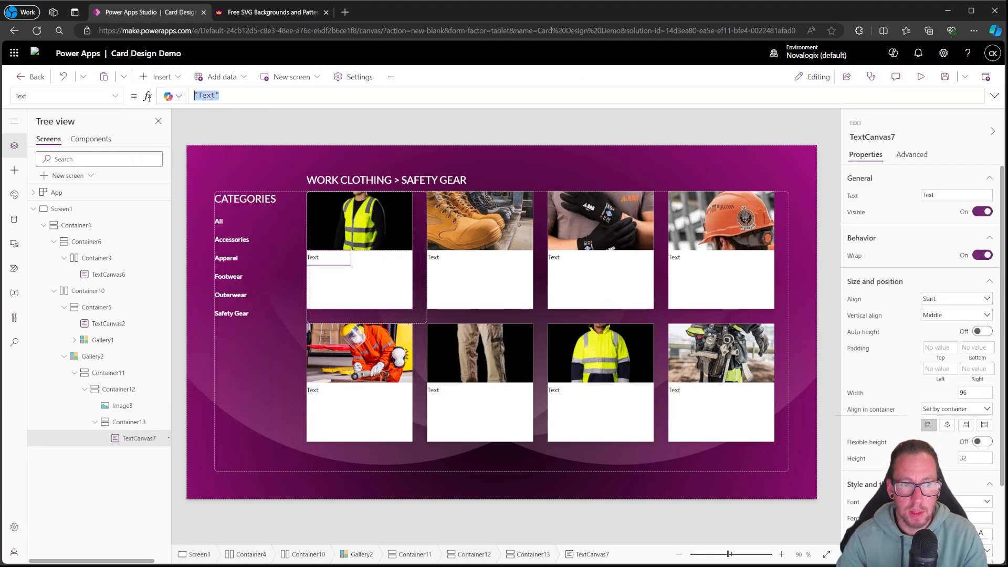
pyautogui.hotkey('ctrl', 'a')
pyautogui.write('This')
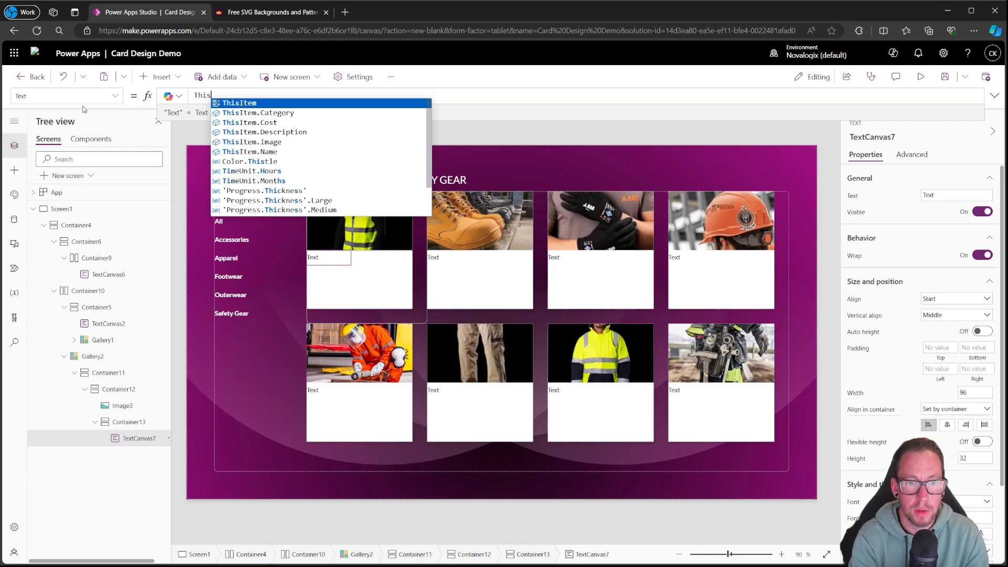
pyautogui.write('Item.Name')
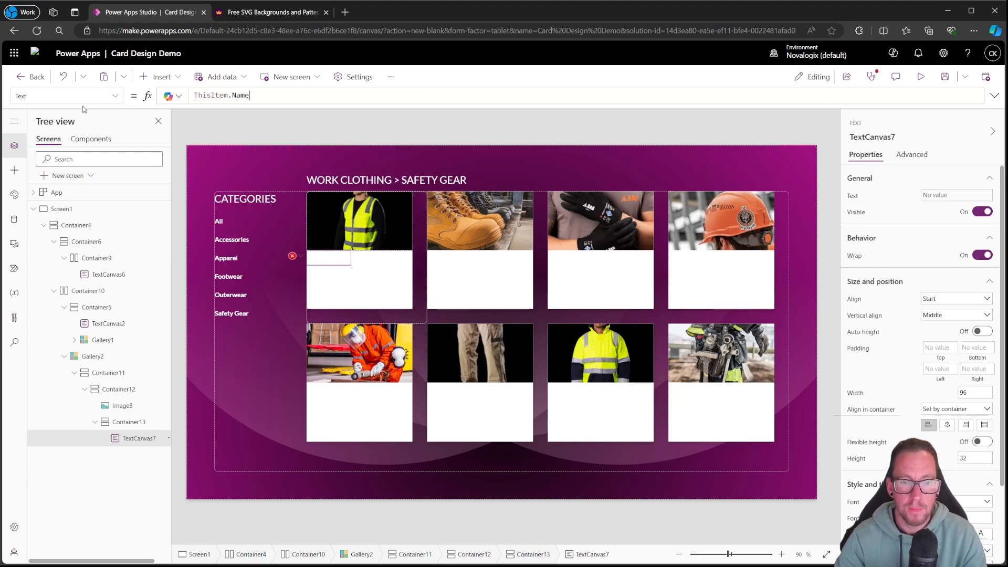
# Stretch the product name text across its container and give it a bold font weight
pyautogui.click(985, 425)
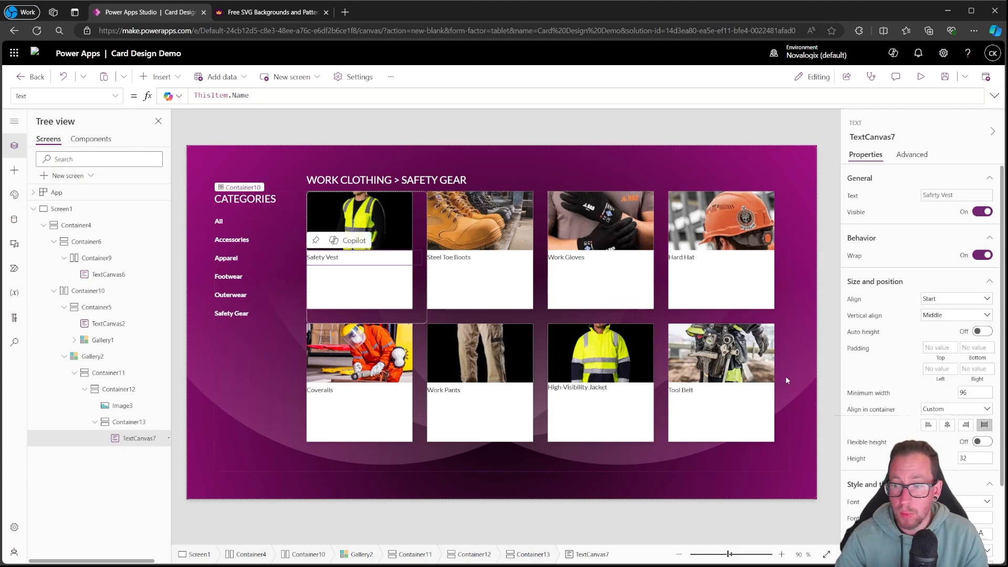
pyautogui.scroll(-2, 940, 467)
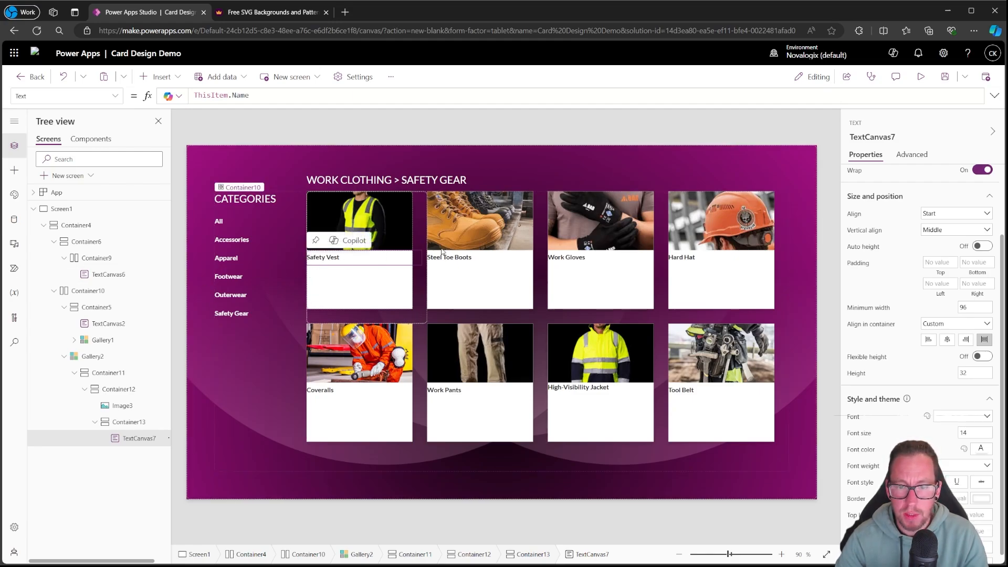
# Set the left, right and top padding of Container13, which holds the product name, to 16
pyautogui.click(827, 243)
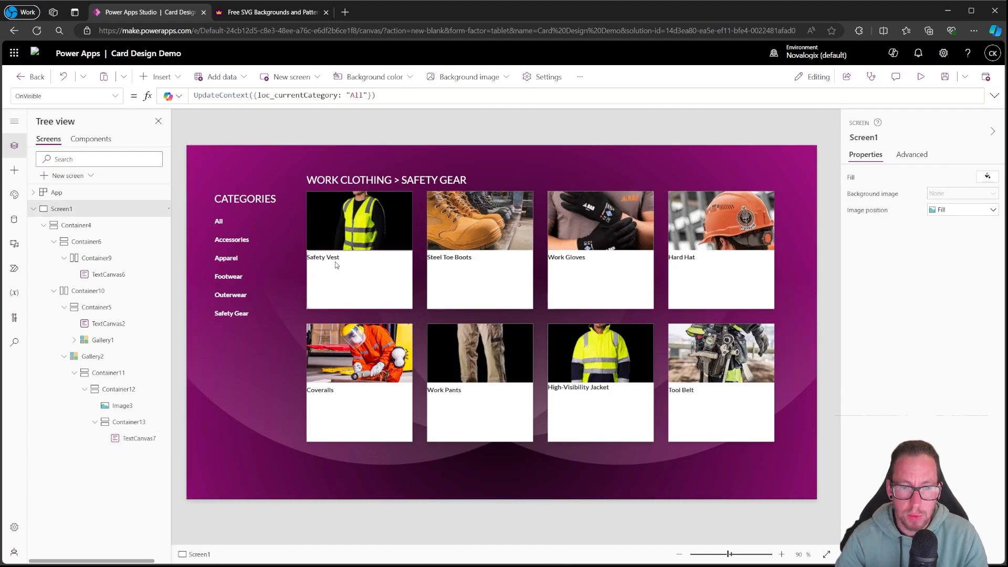
pyautogui.click(117, 421)
pyautogui.click(116, 436)
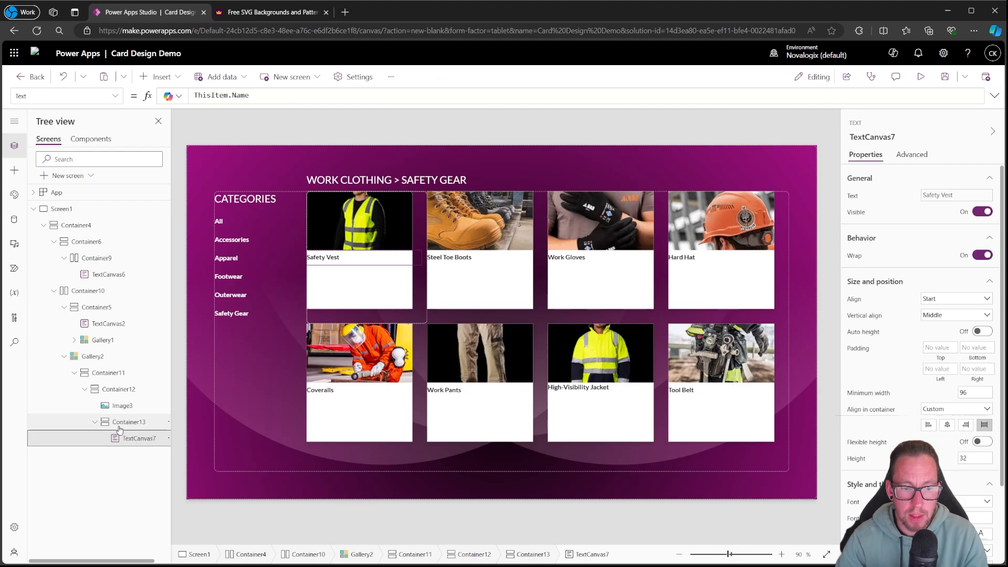
pyautogui.click(132, 422)
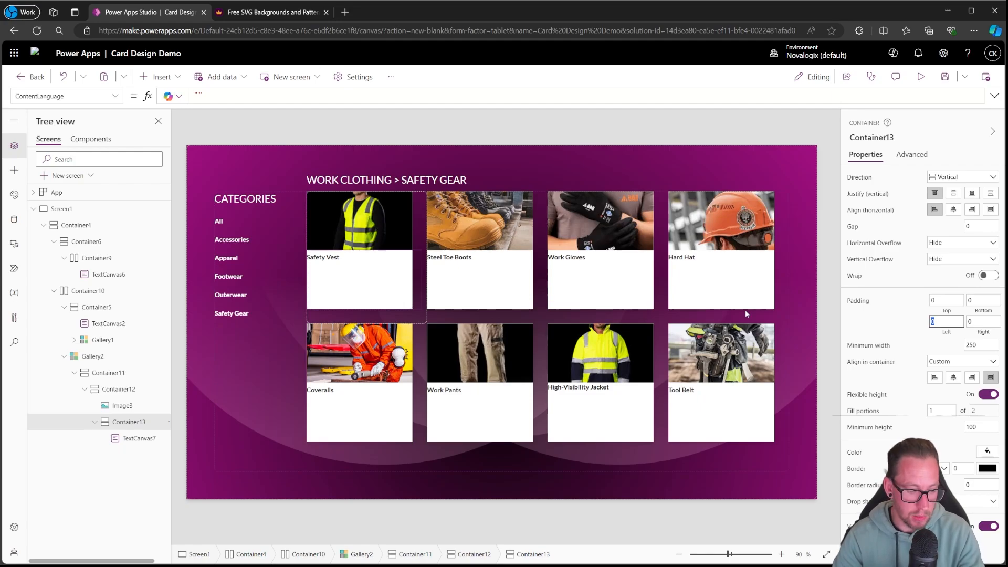
pyautogui.click(952, 322)
pyautogui.write('16')
pyautogui.click(983, 321)
pyautogui.write('16')
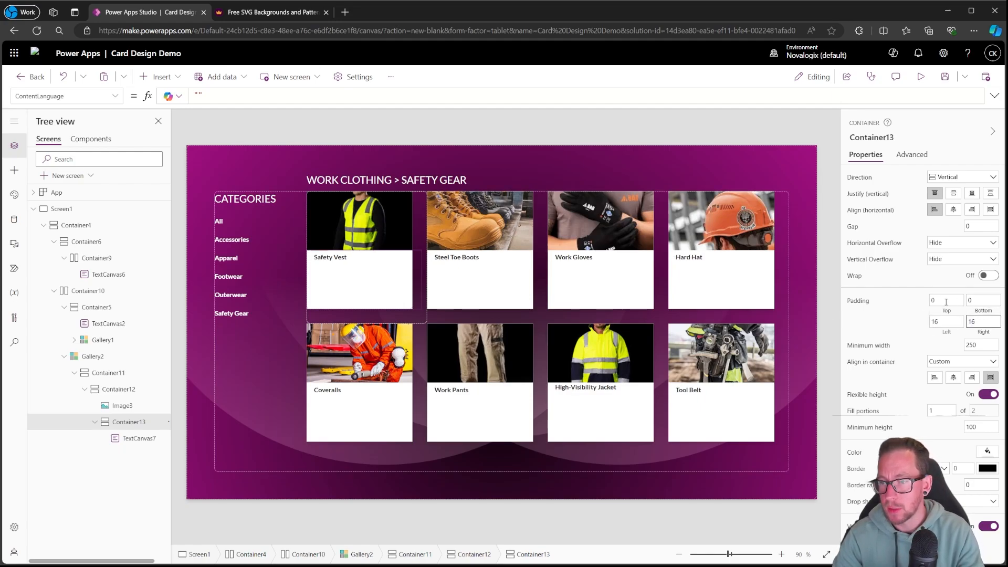
pyautogui.click(946, 302)
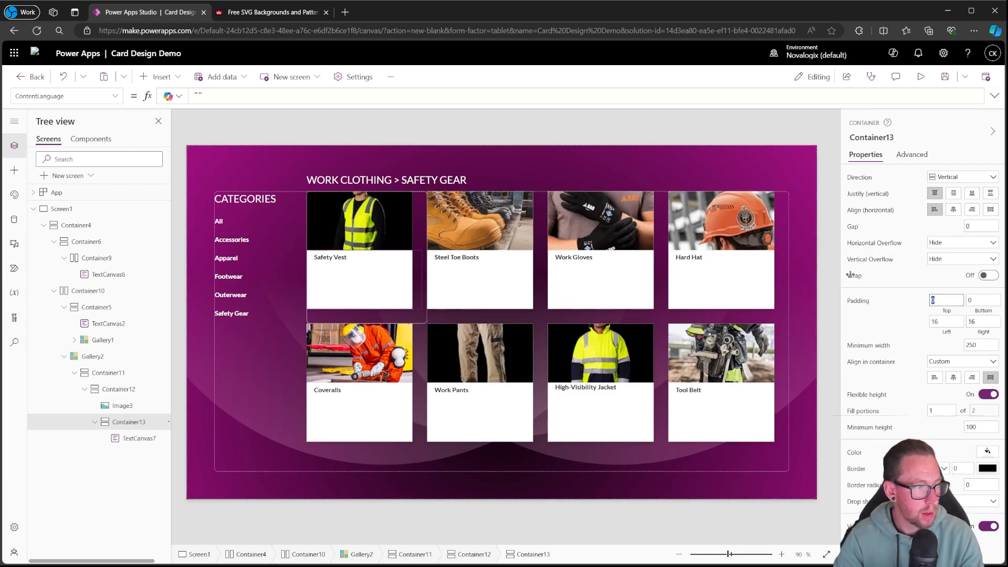
pyautogui.click(828, 237)
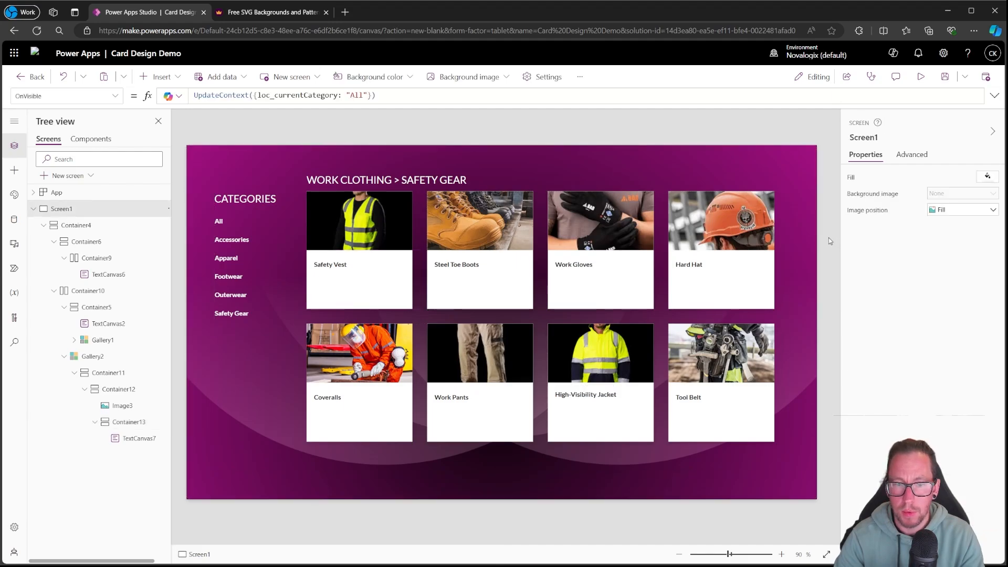
# Set the minimum width of the product name text to 0
pyautogui.click(329, 266)
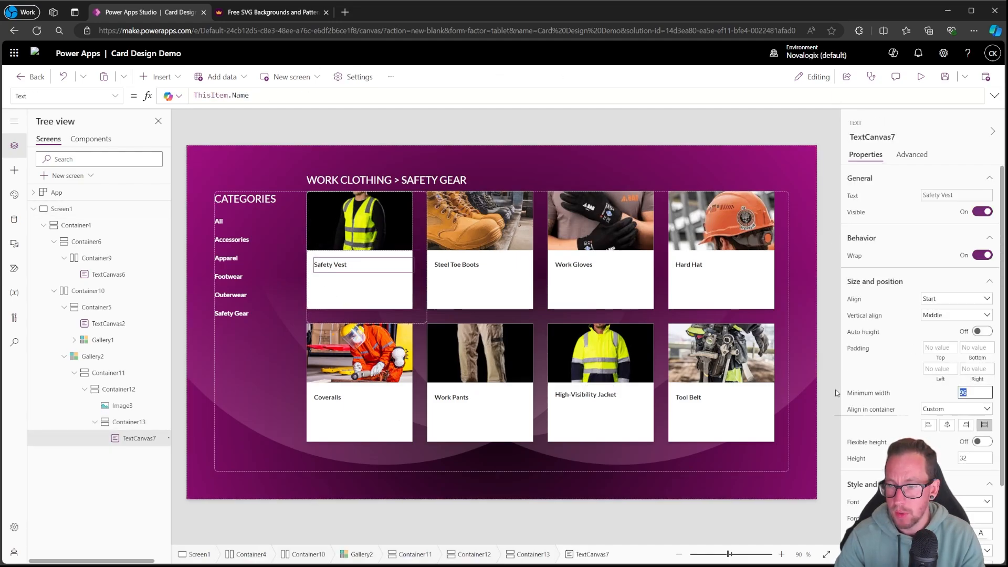
pyautogui.click(823, 308)
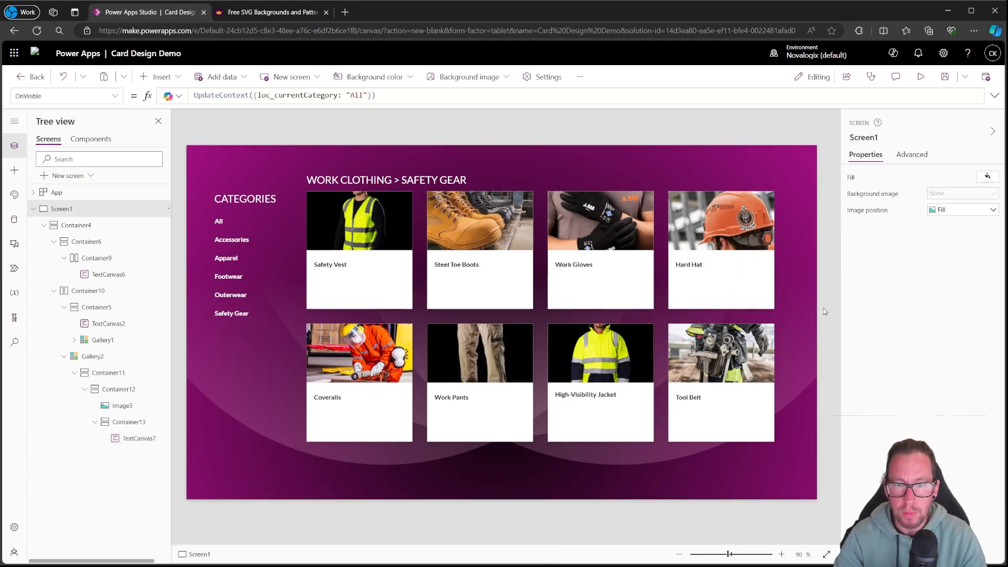
# Duplicate the product name text inside Container13 and set the copy's text formula to ThisItem.Description
pyautogui.click(401, 269)
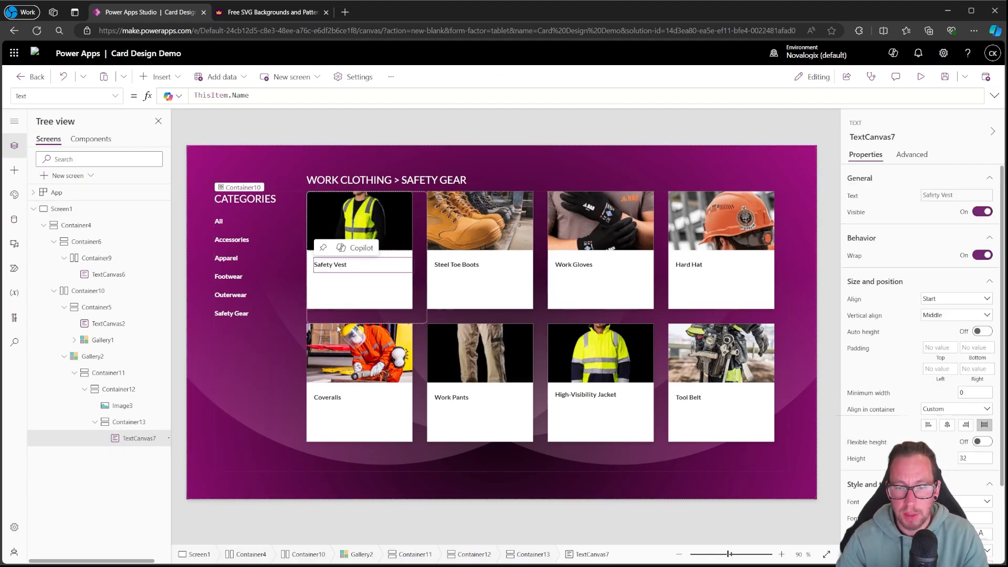
pyautogui.click(129, 421)
pyautogui.hotkey('ctrl', 'v')
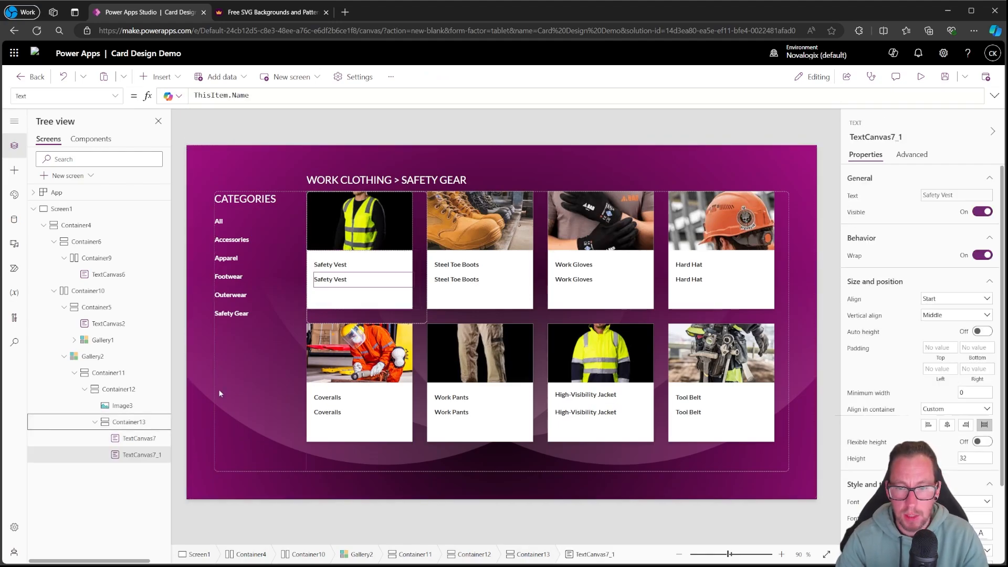
pyautogui.doubleClick(241, 95)
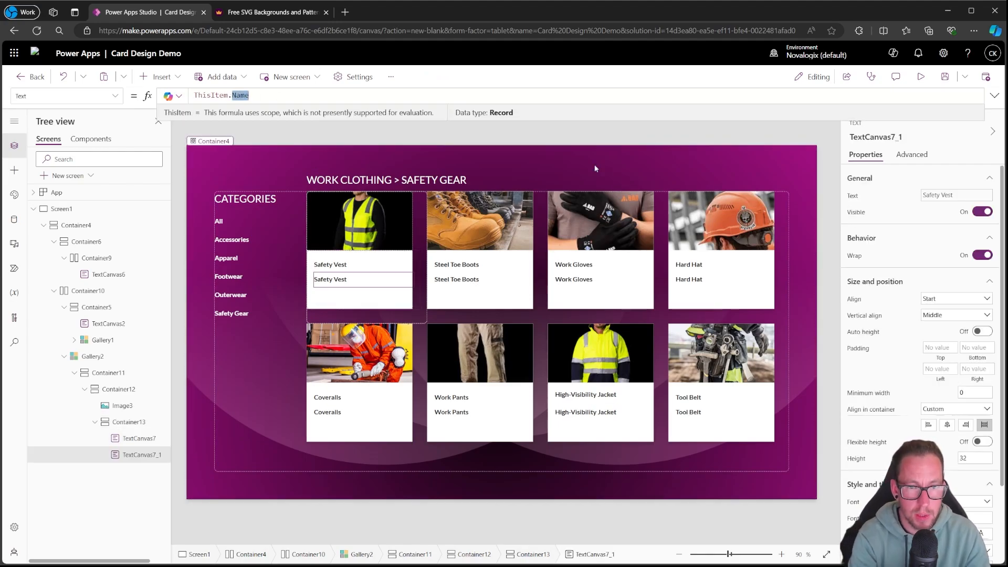
pyautogui.write('Description')
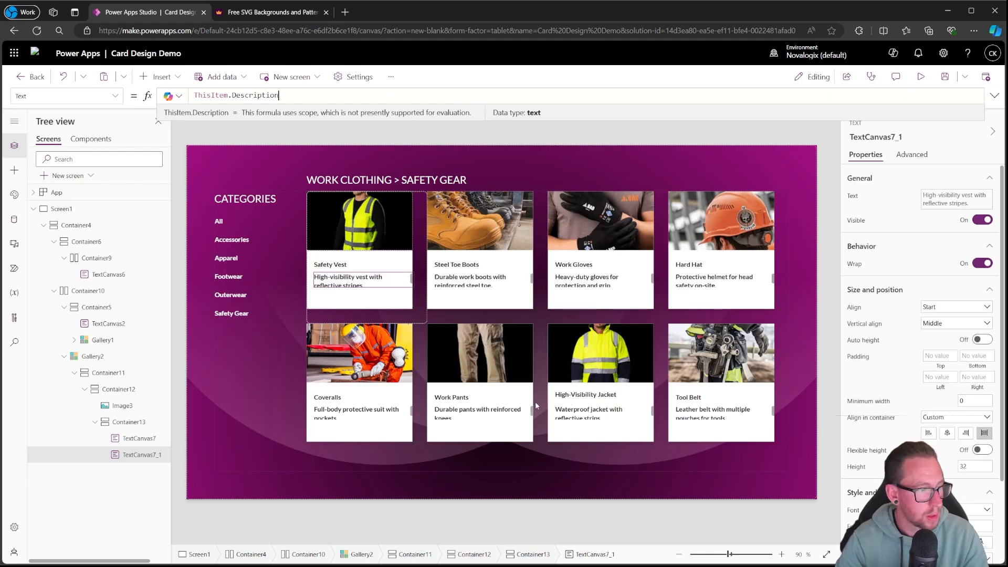
# Give the description text a medium font weight and turn on its flexible height
pyautogui.scroll(-2, 968, 493)
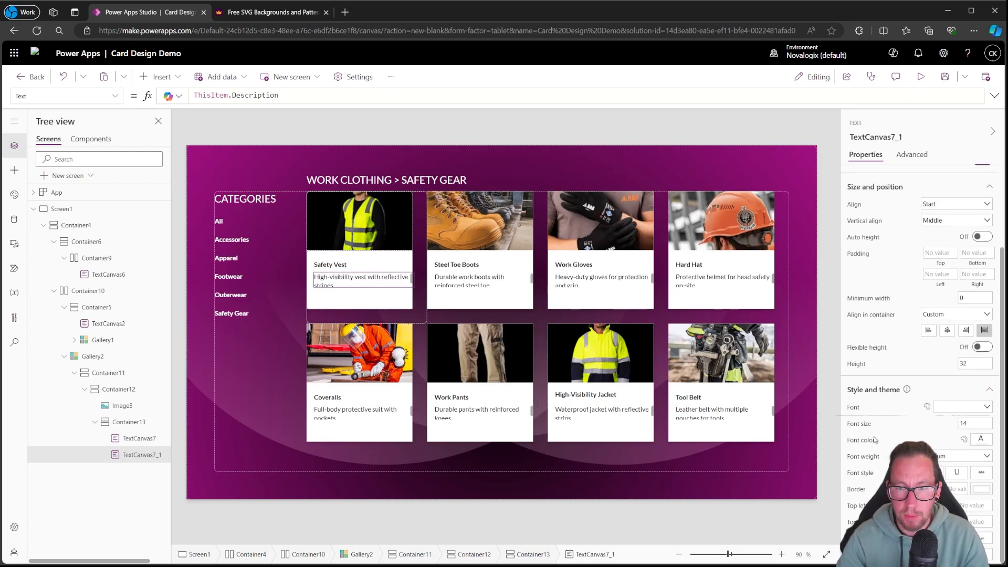
pyautogui.click(978, 347)
pyautogui.click(473, 124)
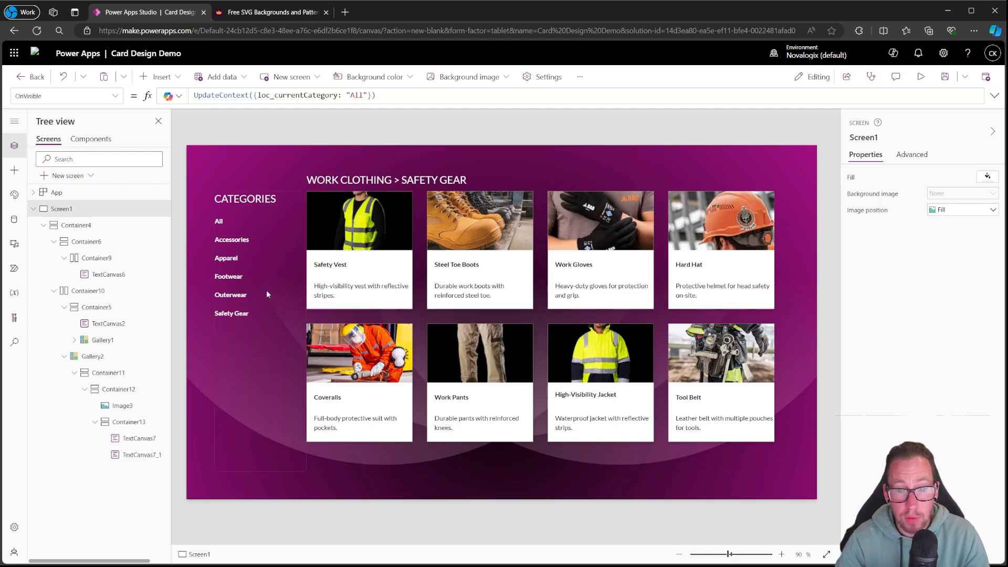
pyautogui.click(131, 421)
pyautogui.click(178, 79)
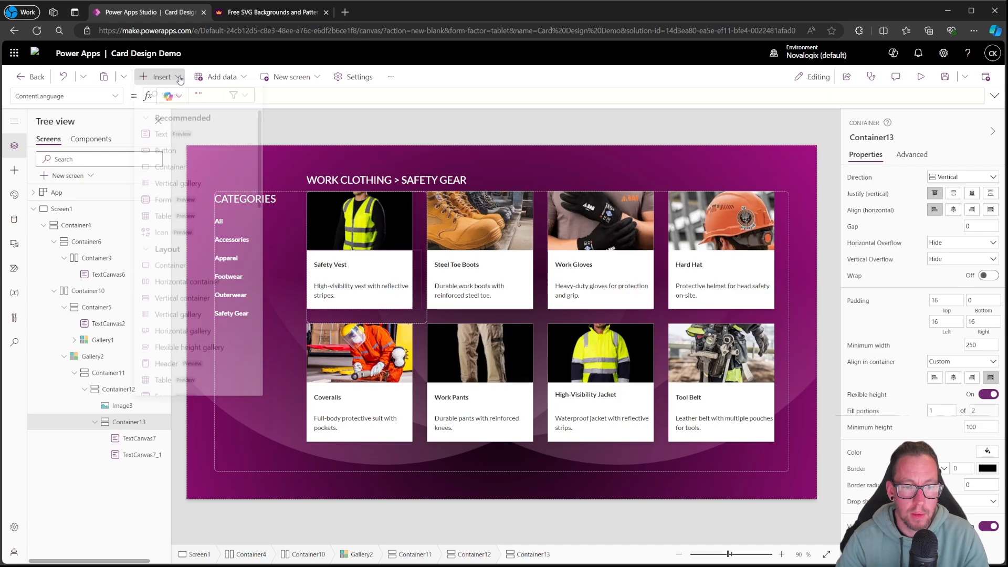
pyautogui.scroll(-3, 202, 274)
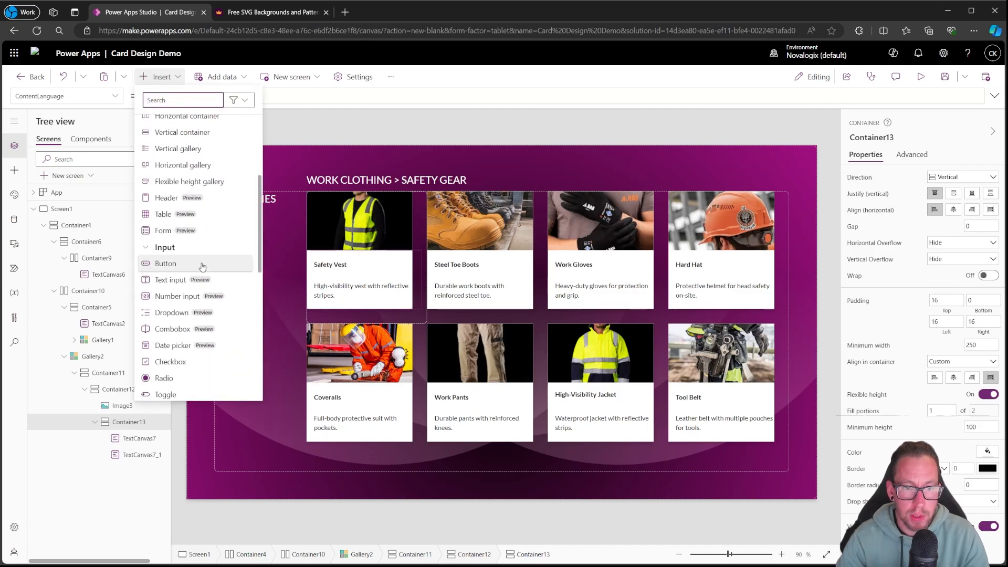
pyautogui.scroll(3, 202, 274)
# Duplicate the description text inside Container13 and set the copy's text formula to ThisItem.Category
pyautogui.click(141, 453)
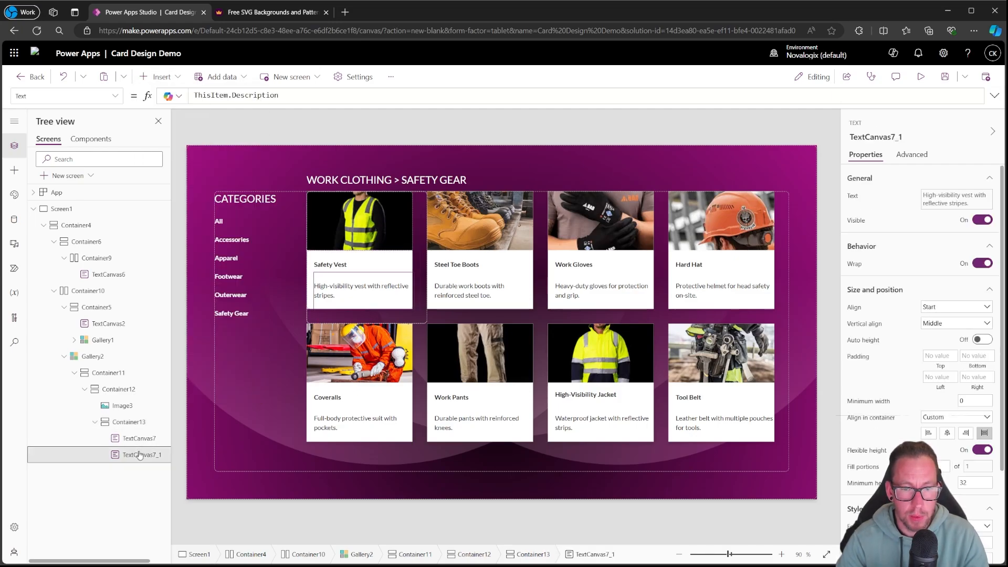
pyautogui.click(126, 422)
pyautogui.hotkey('ctrl', 'v')
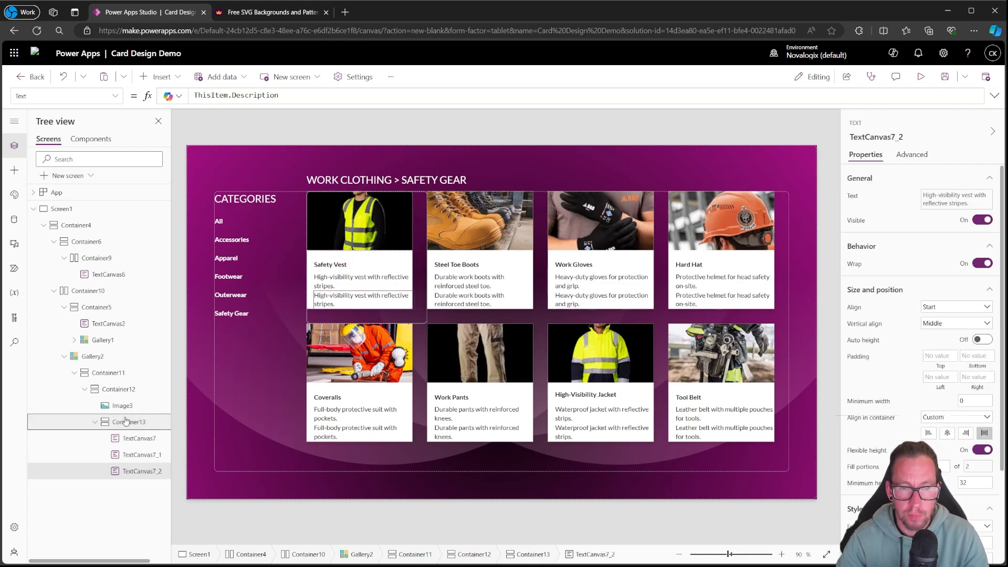
pyautogui.doubleClick(239, 95)
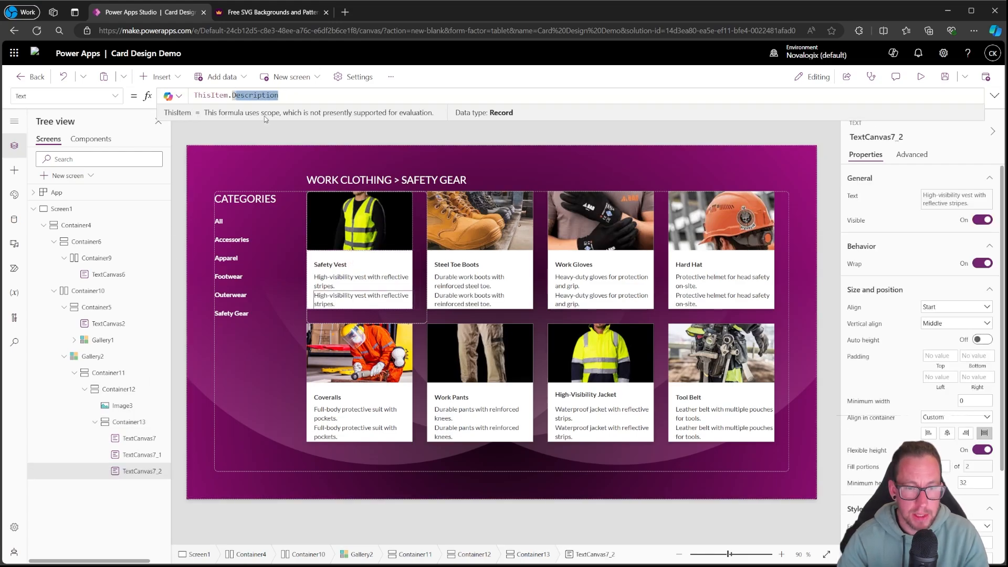
pyautogui.write('Dategory')
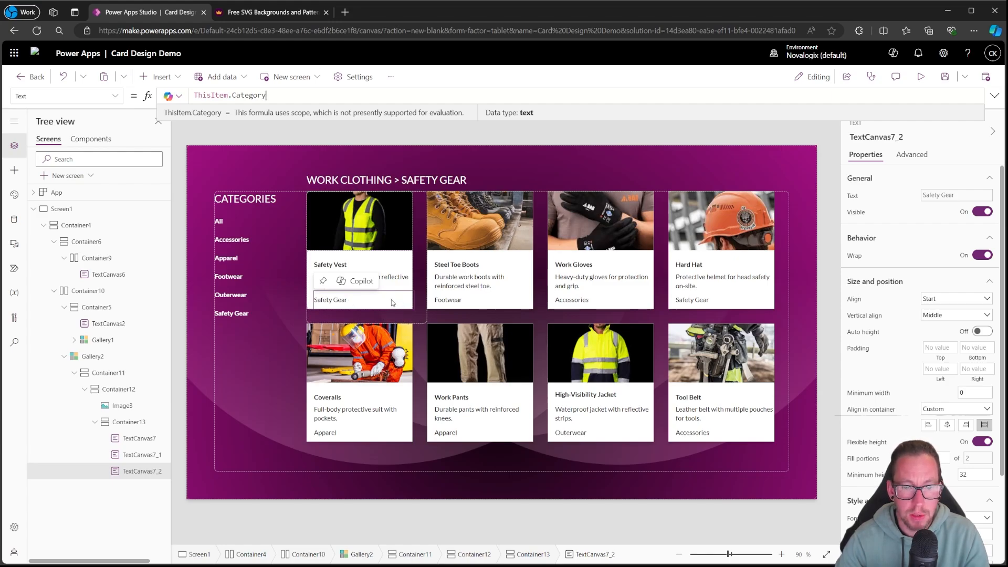
# Insert a horizontal container into Container13 and move the category text into it
pyautogui.click(129, 422)
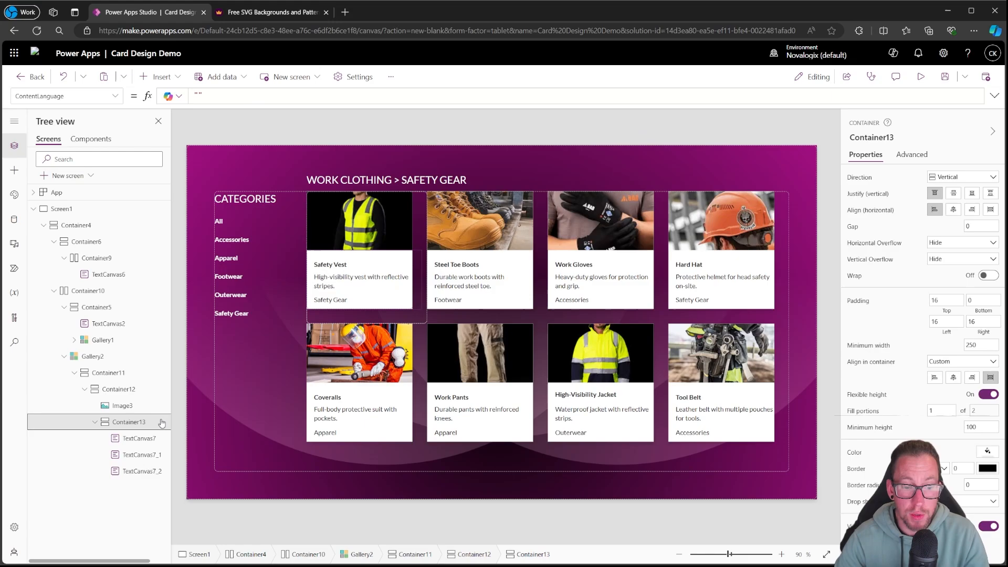
pyautogui.click(176, 77)
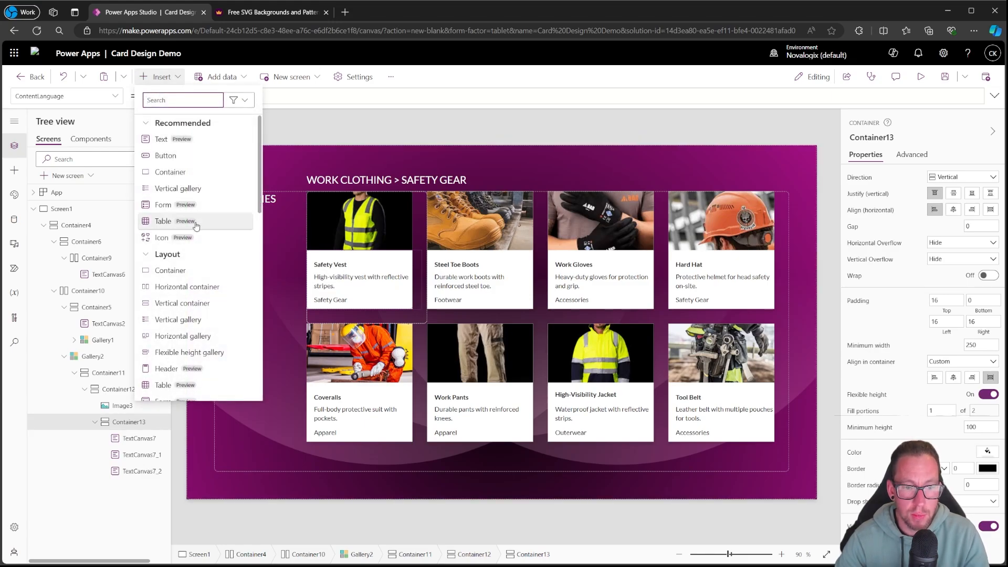
pyautogui.click(186, 287)
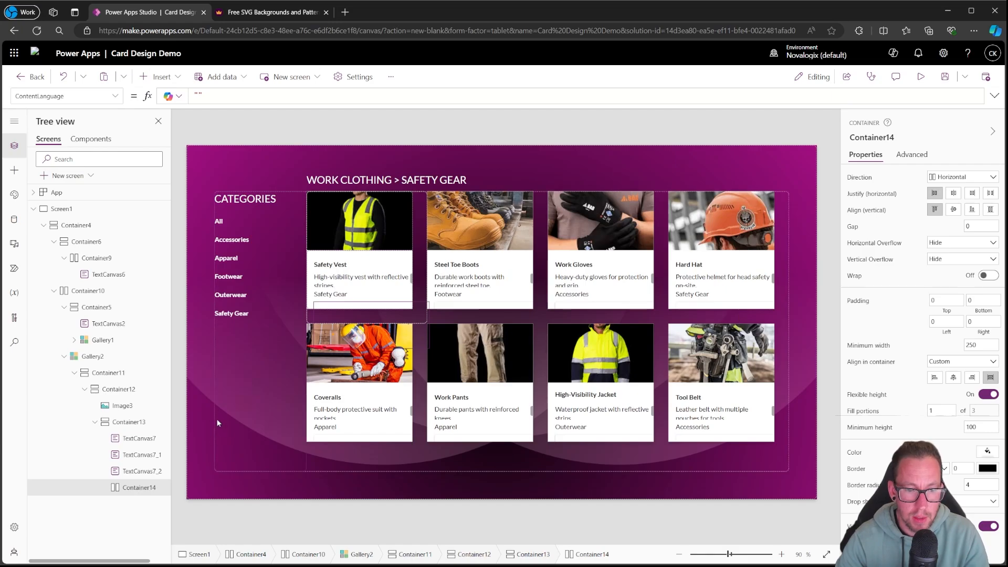
pyautogui.click(136, 467)
pyautogui.moveTo(136, 496); pyautogui.dragTo(137, 478)
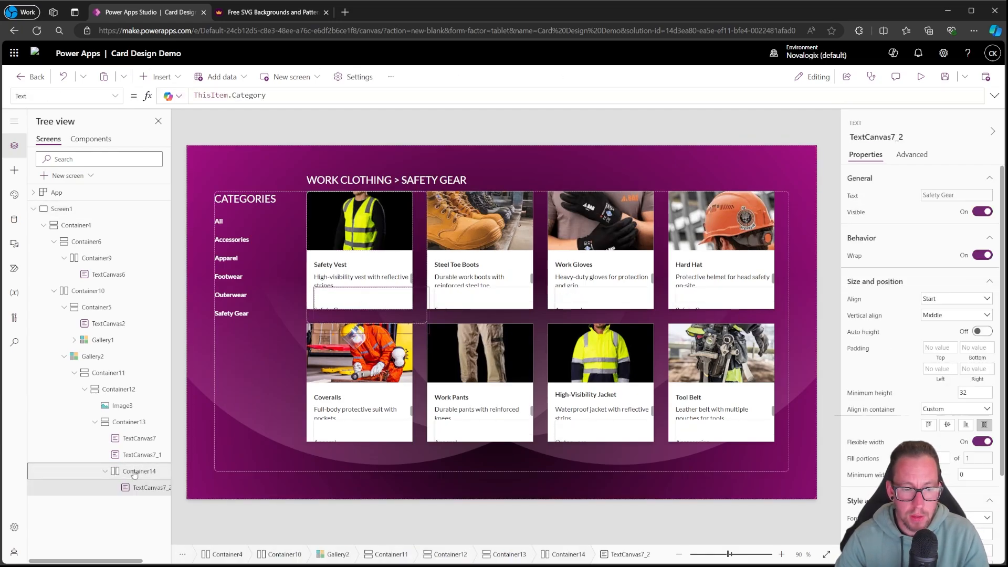
# Set the minimum height of Container14, the category text's container, to 0
pyautogui.click(128, 474)
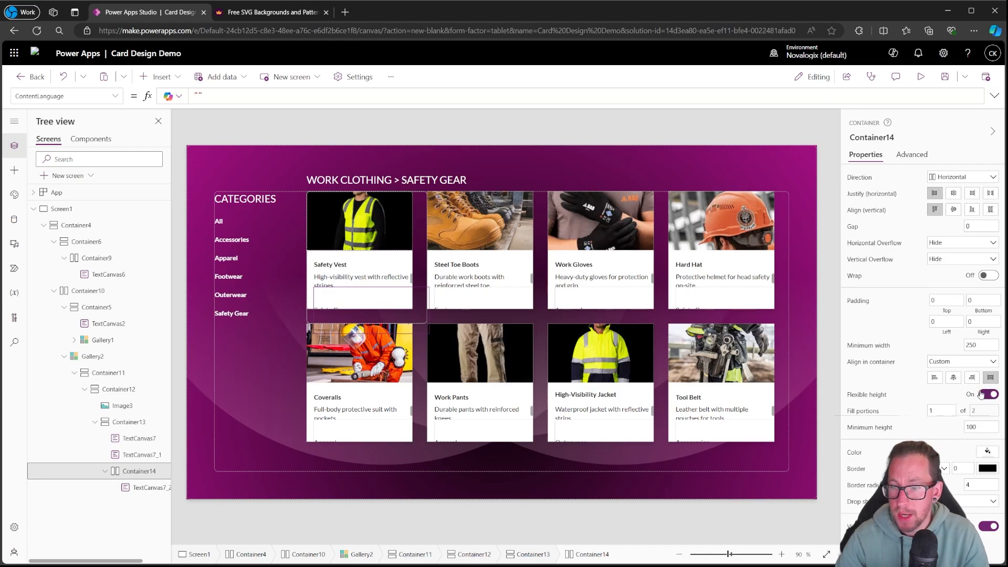
pyautogui.click(980, 429)
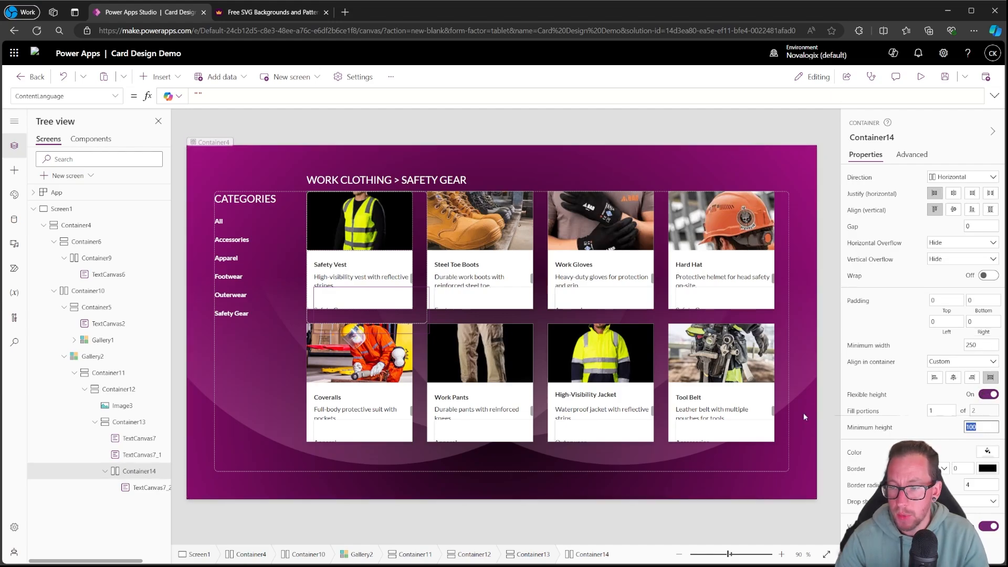
pyautogui.click(827, 390)
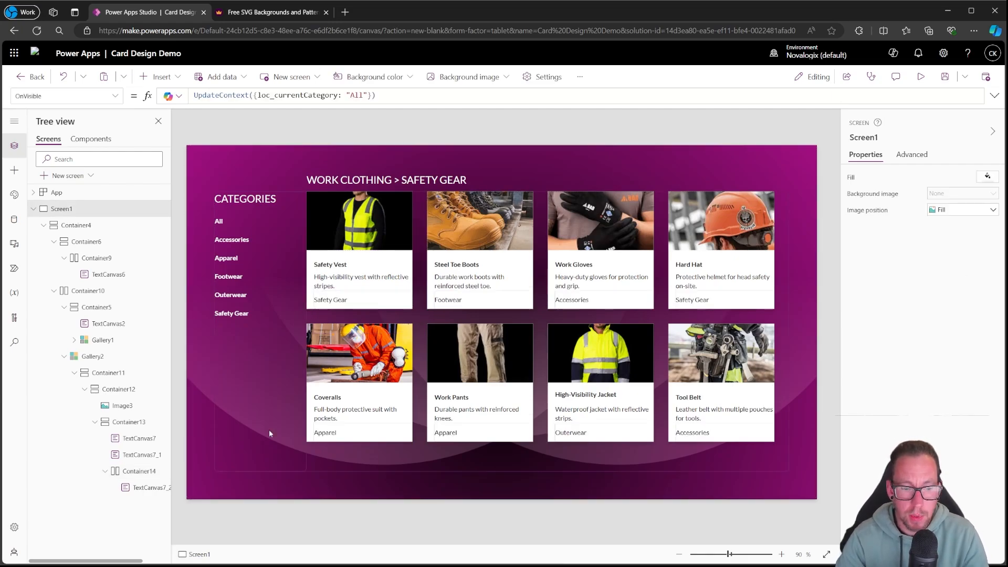
# Remove the drop shadow from Container14 and reduce its minimum width so it fits inside the card
pyautogui.click(136, 471)
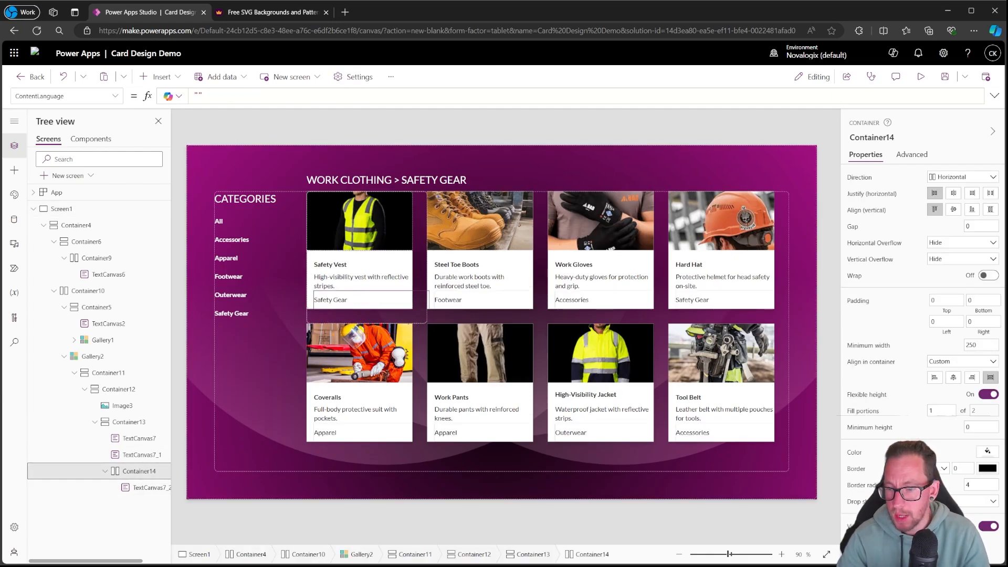
pyautogui.click(951, 501)
pyautogui.click(944, 420)
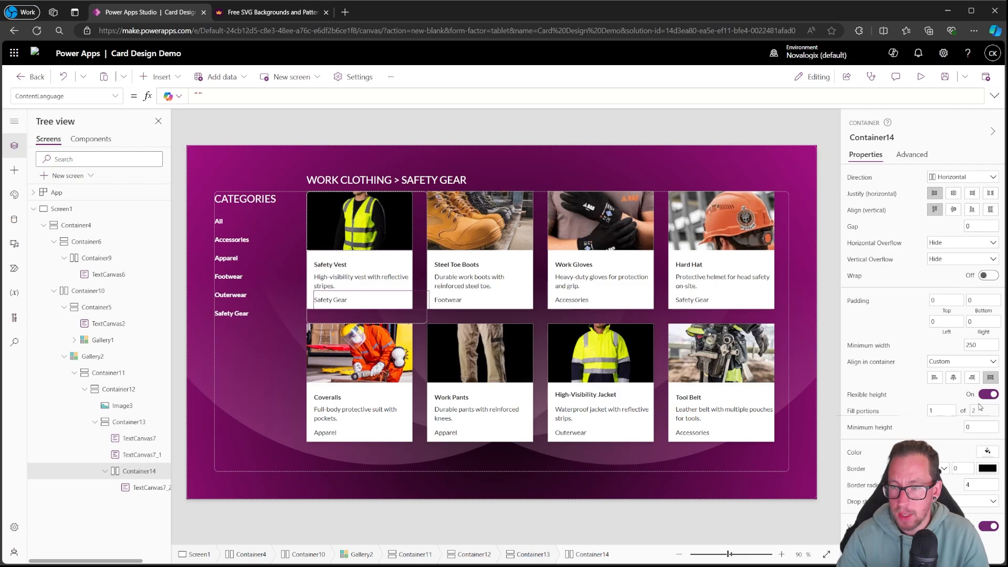
pyautogui.click(141, 472)
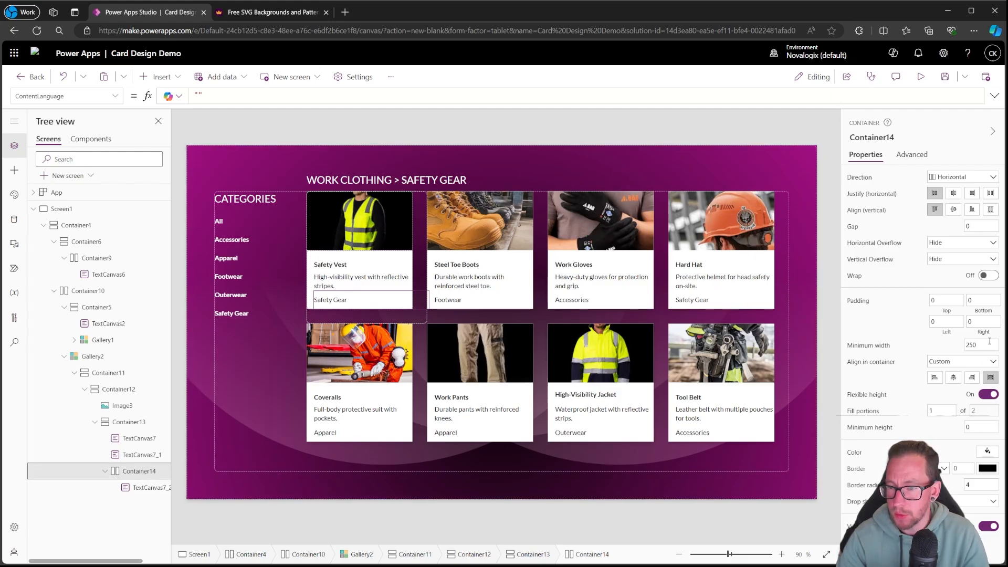
pyautogui.click(821, 175)
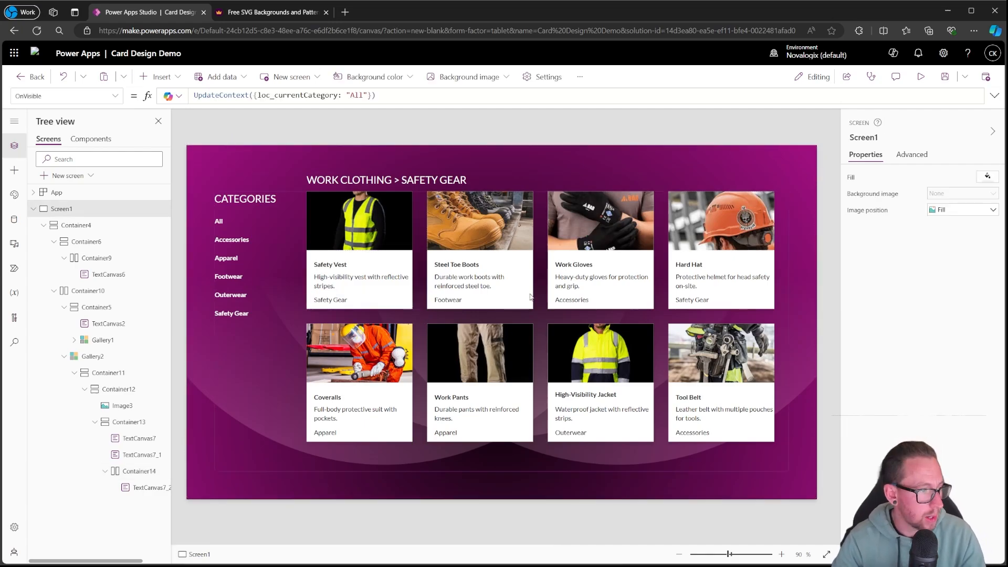
# Give the category text a semibold font weight
pyautogui.click(326, 302)
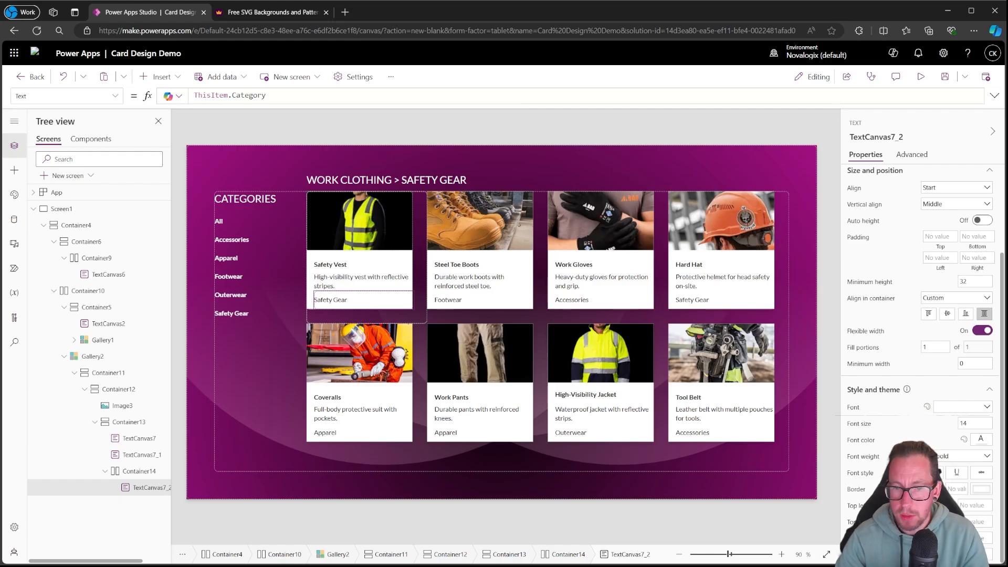
pyautogui.click(371, 120)
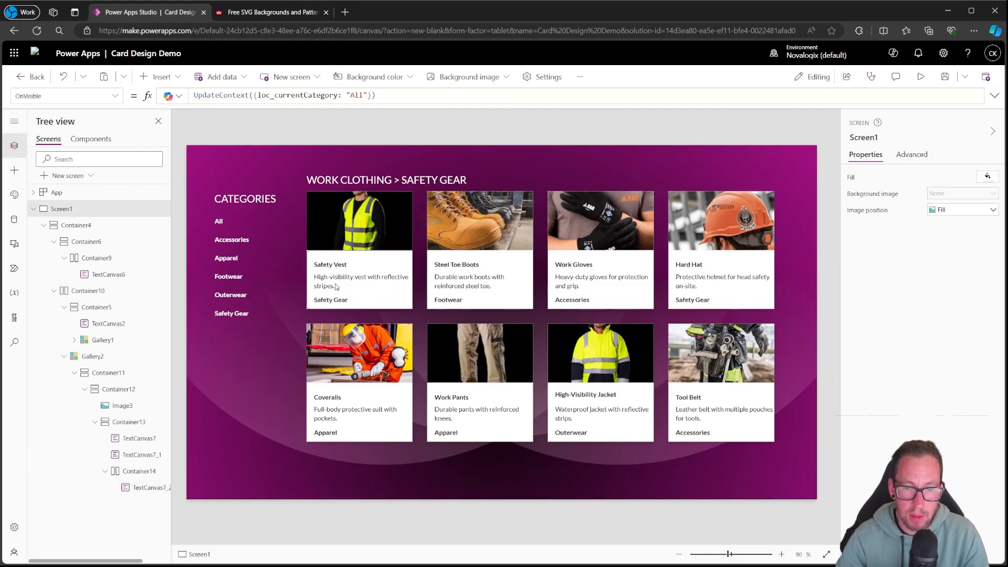
# Set the font size of the item name text on the cards to 18
pyautogui.click(355, 267)
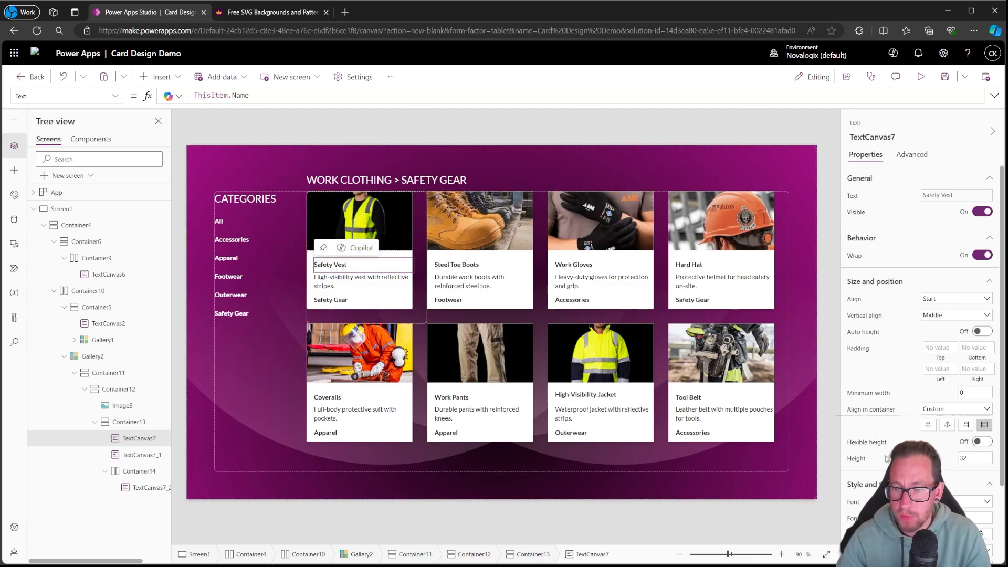
pyautogui.scroll(-2, 977, 420)
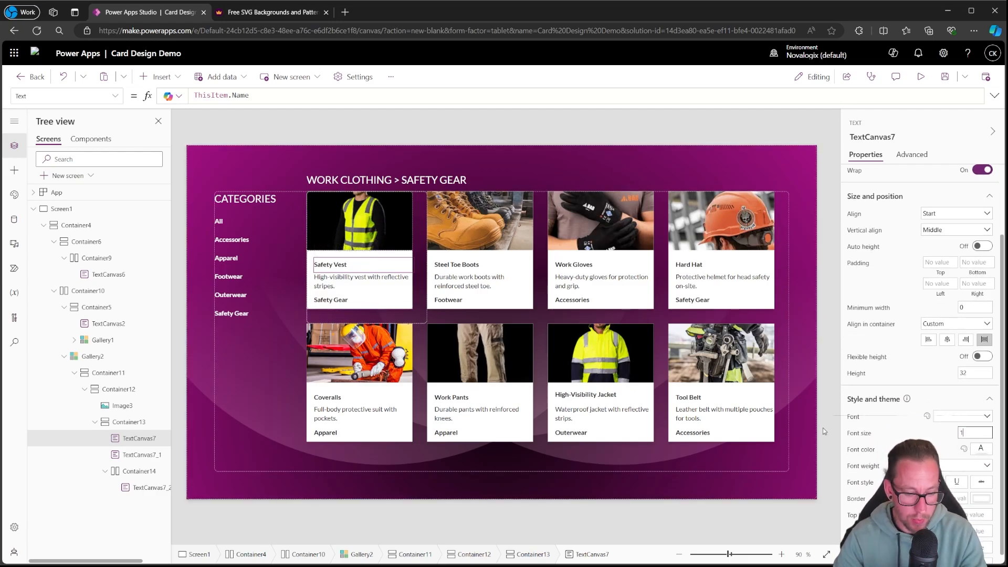
pyautogui.write('8')
pyautogui.click(823, 303)
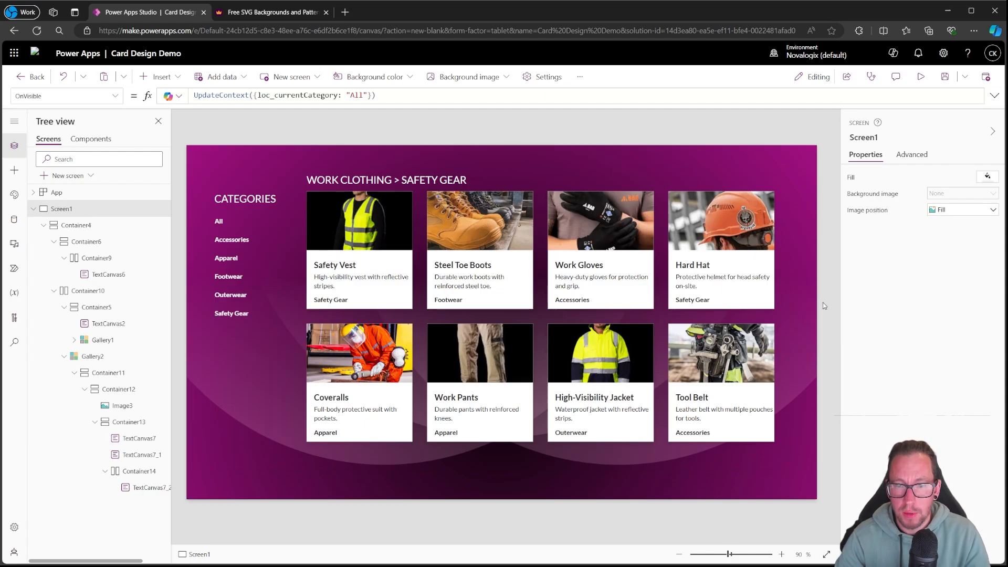
pyautogui.click(336, 265)
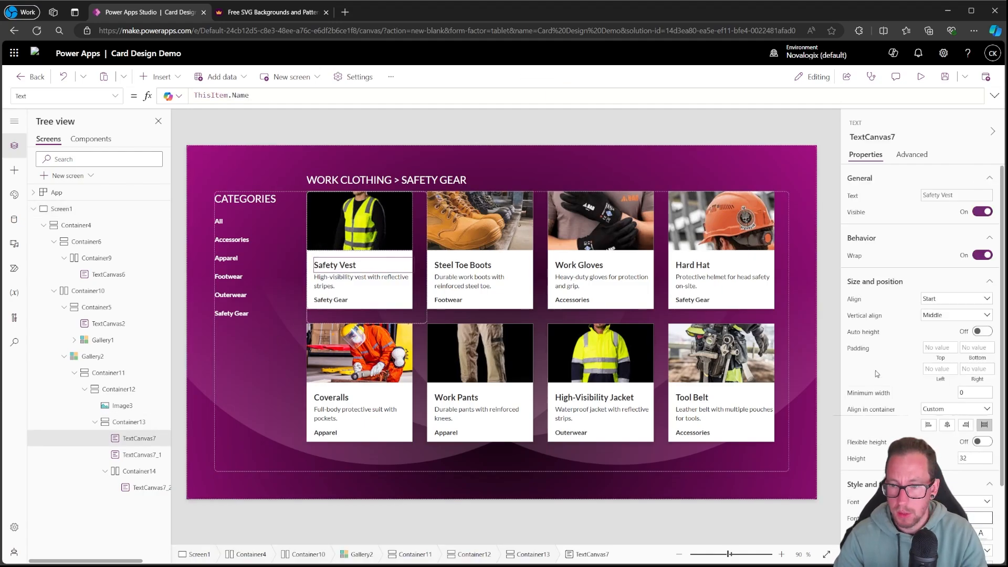
pyautogui.click(835, 321)
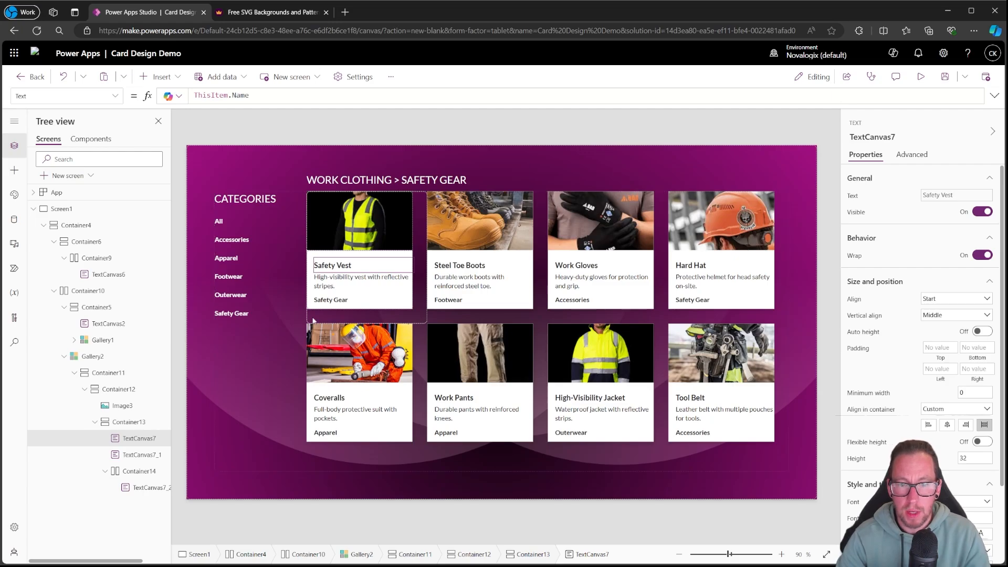
pyautogui.click(342, 282)
pyautogui.click(344, 300)
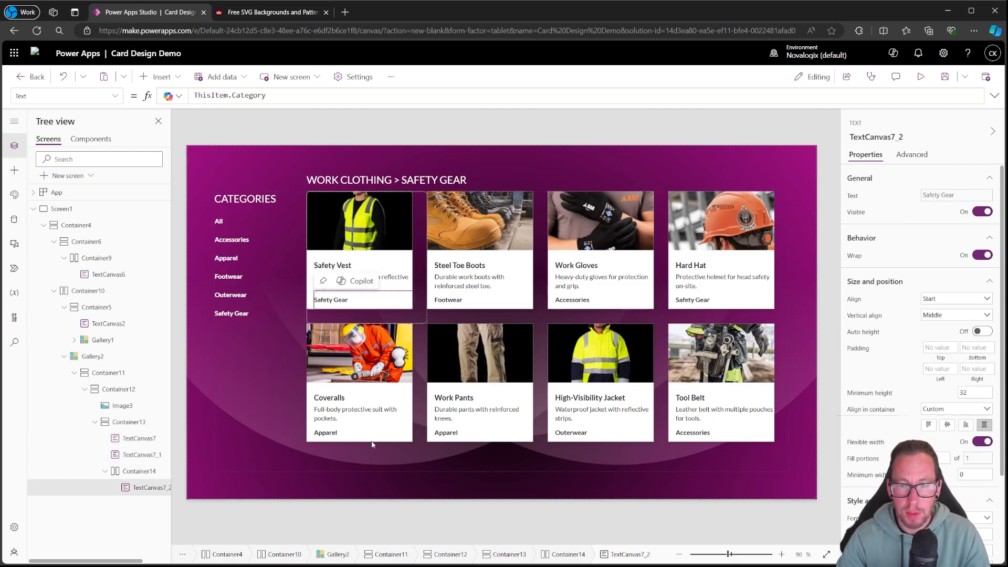
# Insert a badge into Container14 beside the category text and turn off the category text's flexible width
pyautogui.click(136, 475)
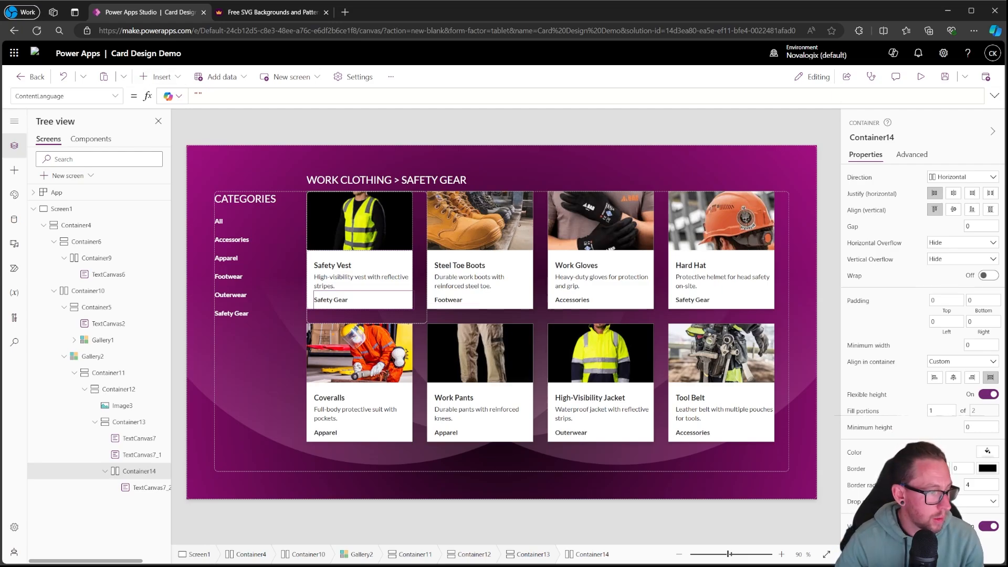
pyautogui.click(157, 77)
pyautogui.scroll(-2, 201, 205)
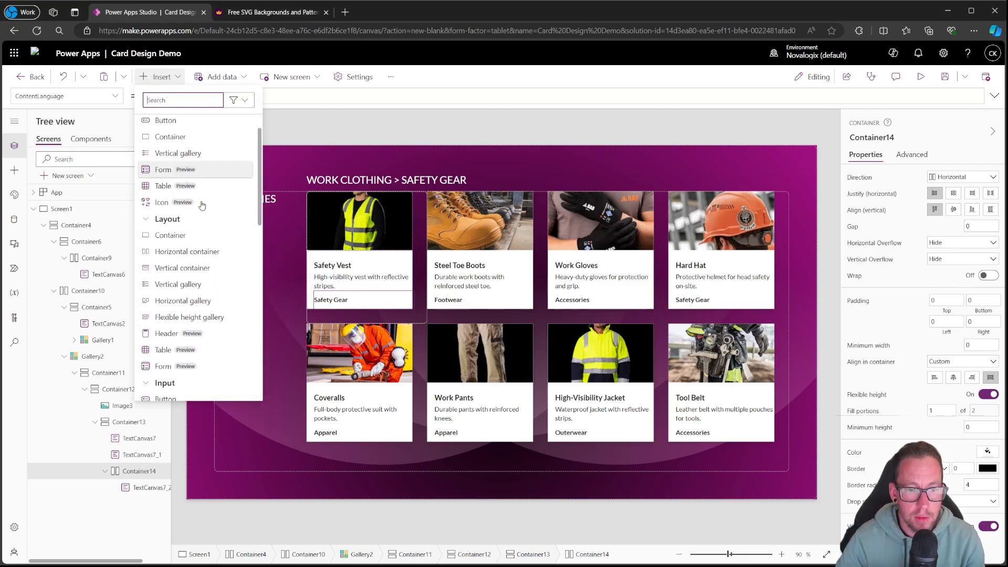
pyautogui.scroll(-3, 203, 210)
pyautogui.scroll(5, 201, 220)
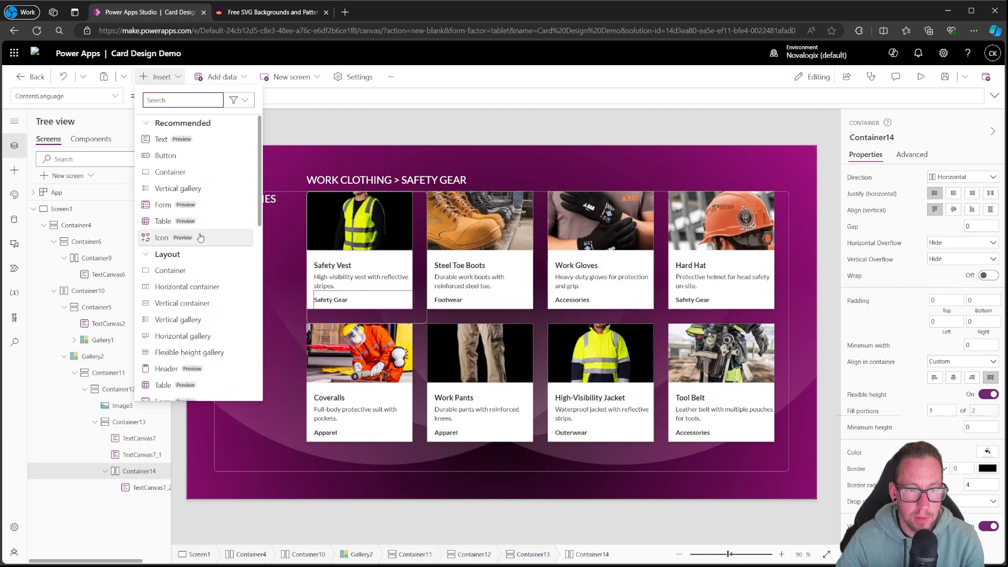
pyautogui.scroll(-3, 200, 237)
pyautogui.scroll(-3, 196, 242)
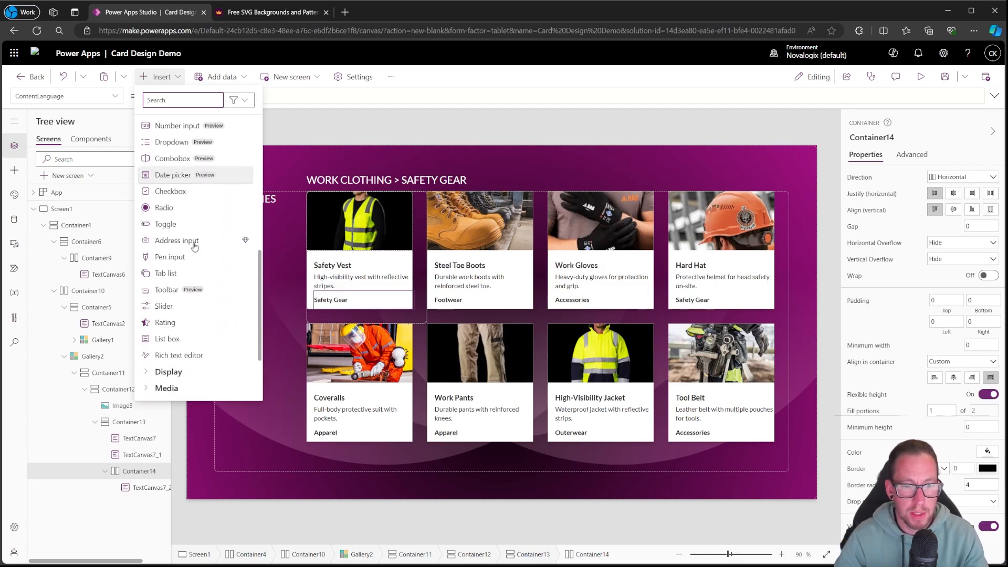
pyautogui.write('badge')
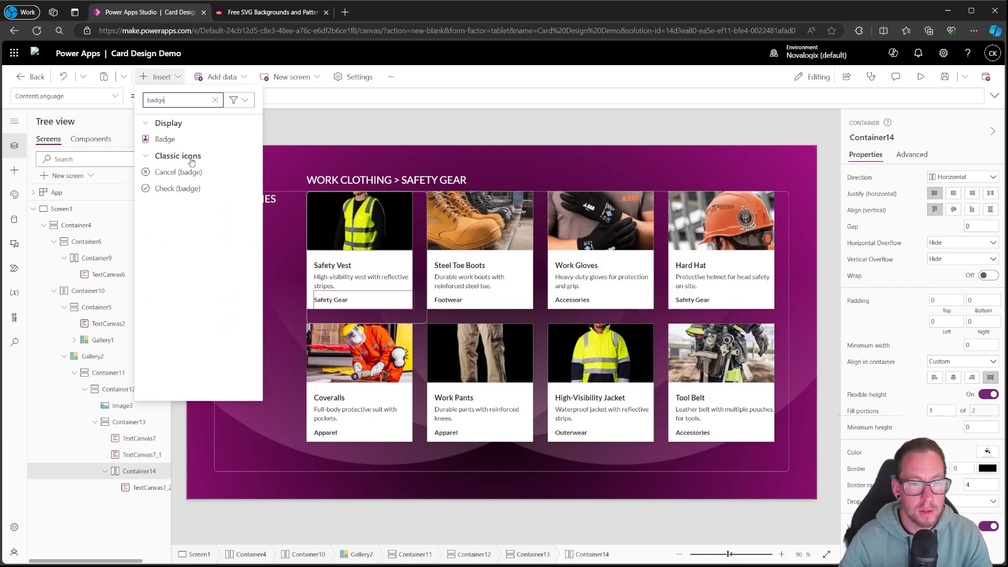
pyautogui.click(167, 139)
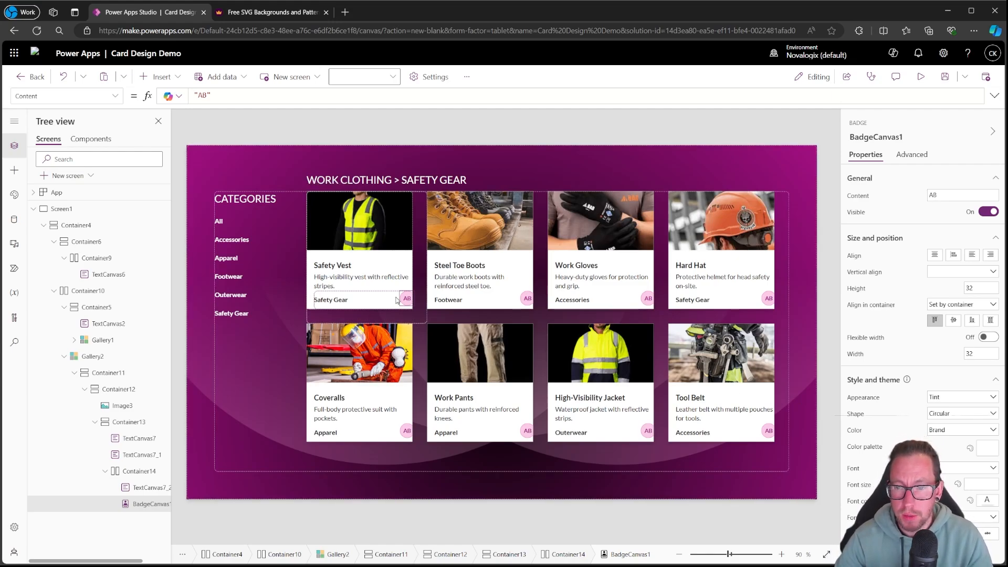
pyautogui.click(140, 488)
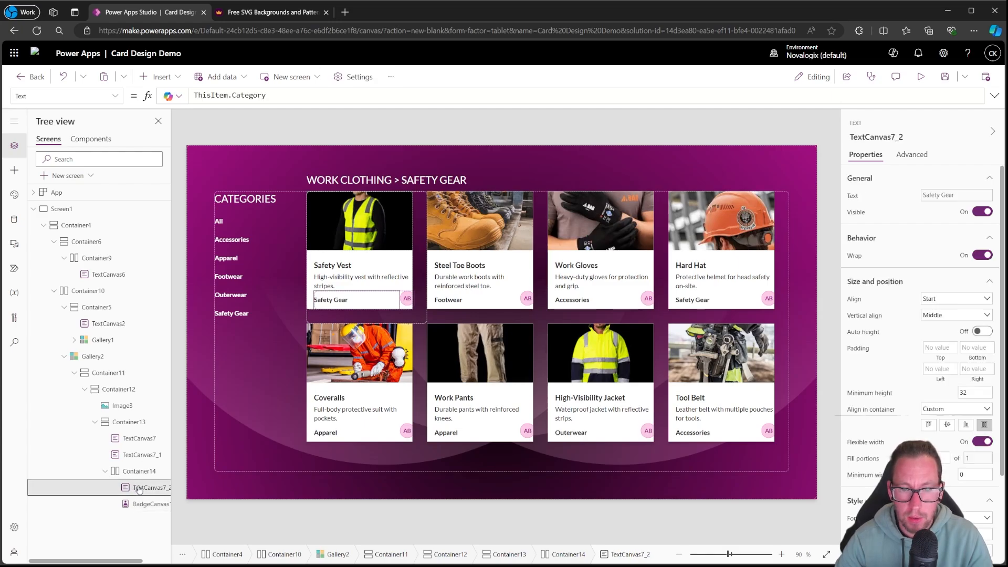
pyautogui.click(983, 443)
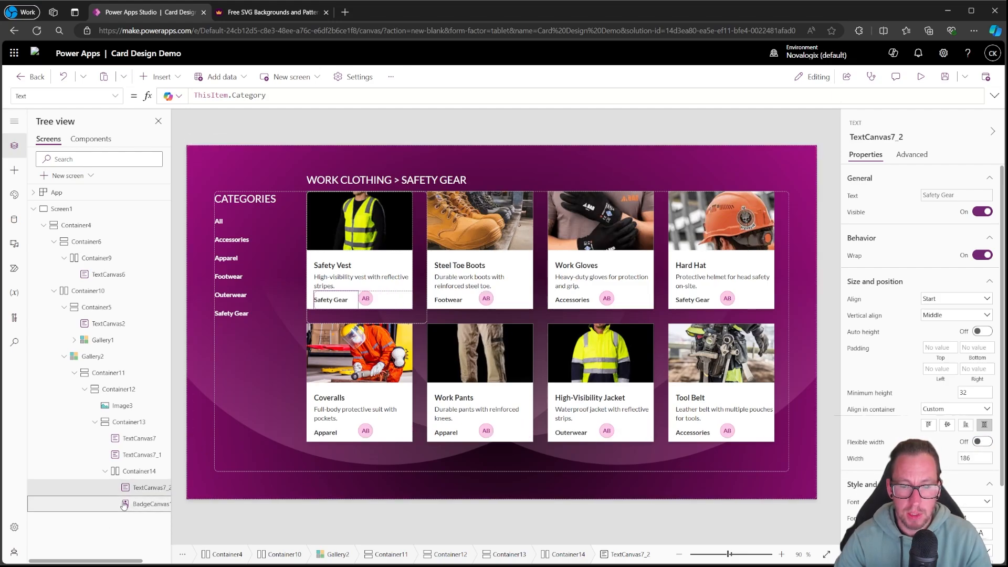
# Give the badge an Outline appearance and a Square shape
pyautogui.click(142, 504)
pyautogui.click(960, 397)
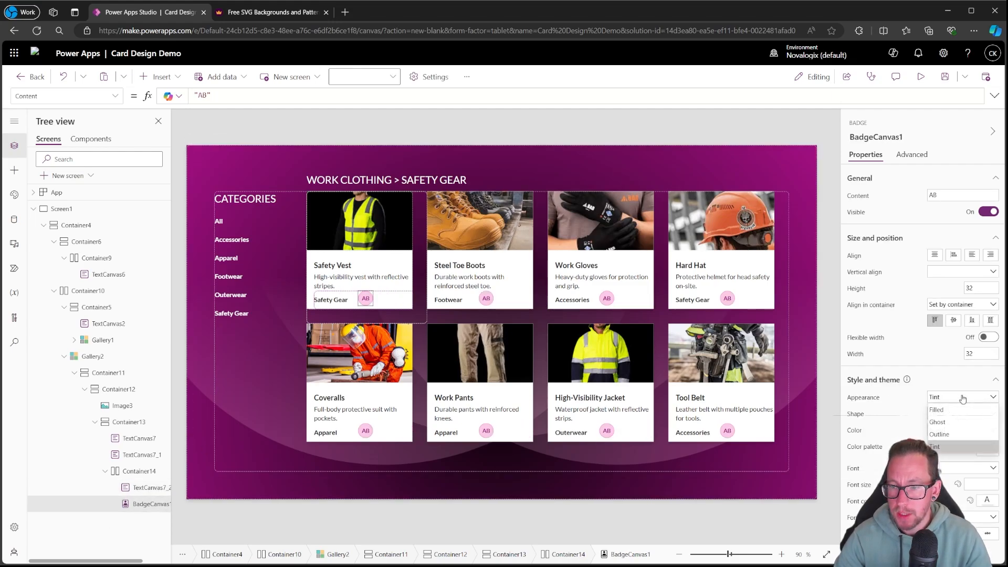
pyautogui.click(953, 406)
pyautogui.click(961, 397)
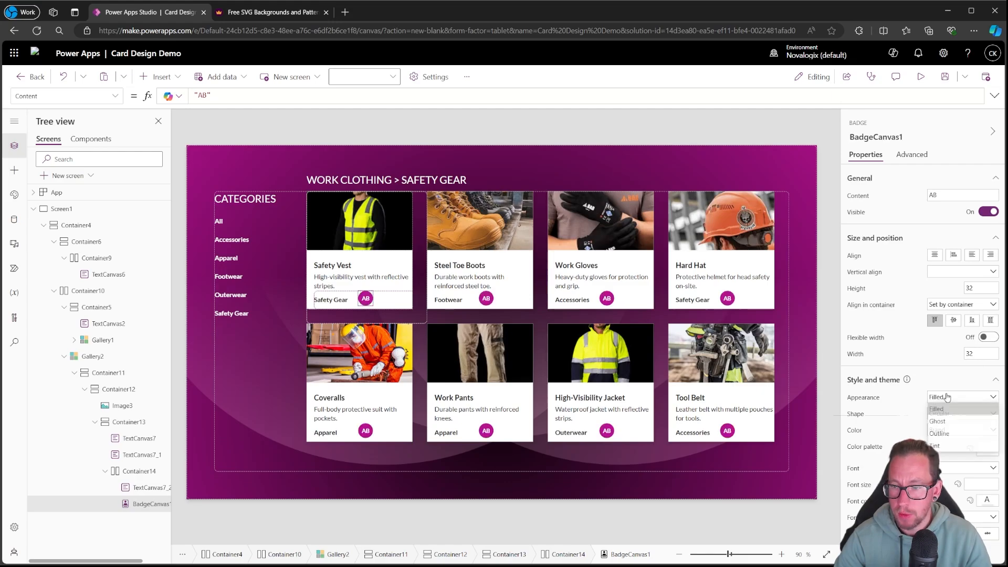
pyautogui.click(952, 434)
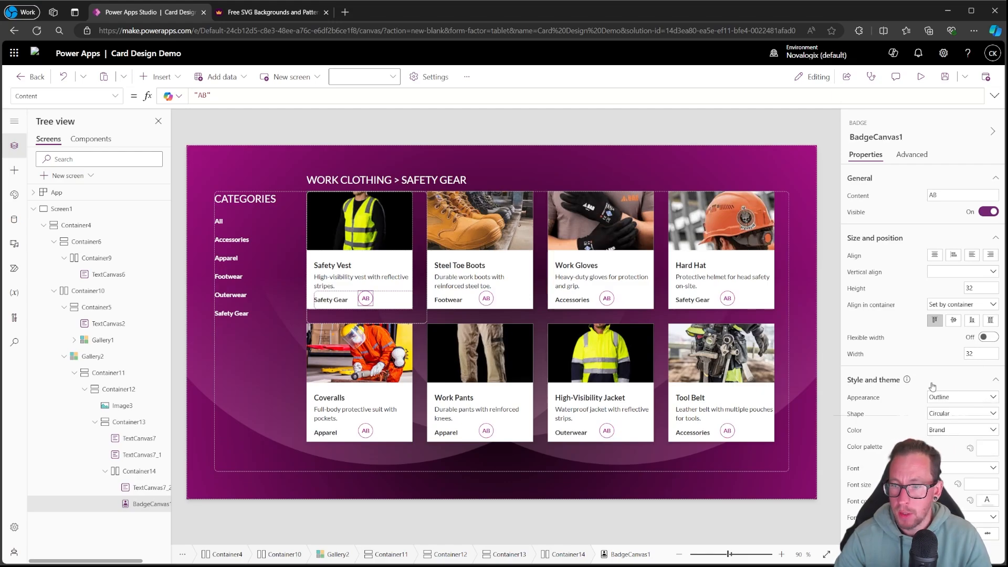
pyautogui.click(950, 416)
pyautogui.click(943, 447)
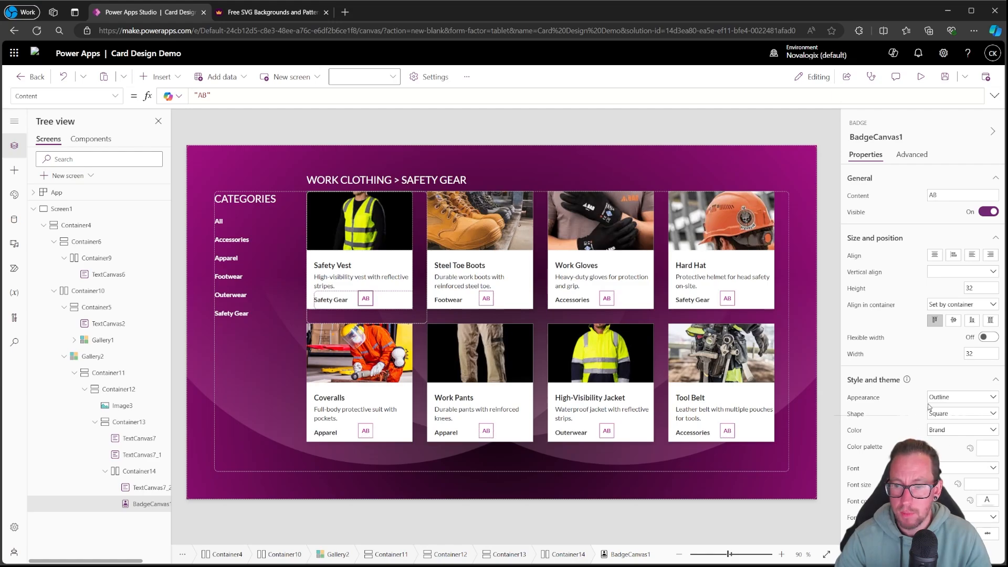
# Replace the badge's content formula with ThisItem.Cost
pyautogui.moveTo(221, 97); pyautogui.dragTo(73, 103)
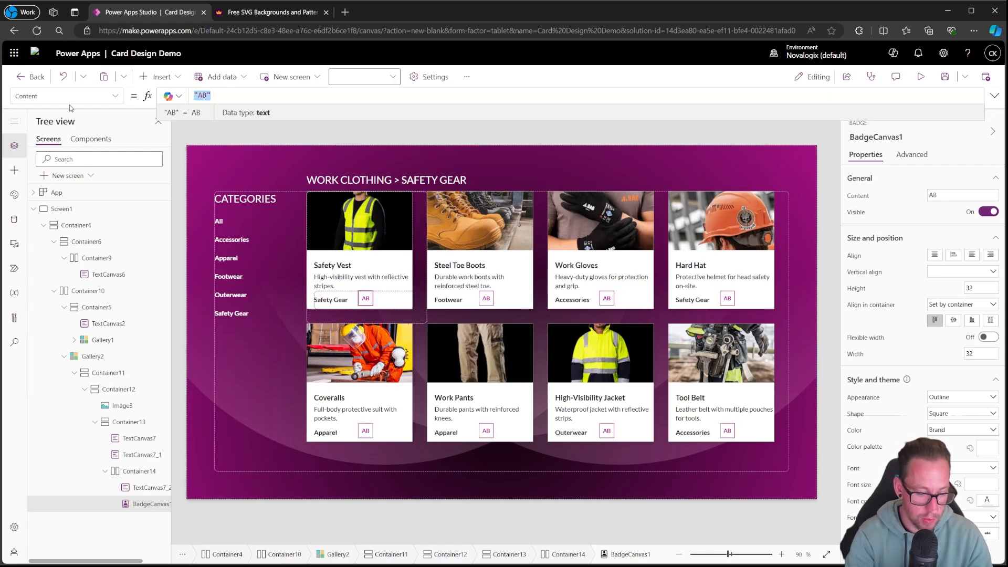
pyautogui.write('ThisItem.')
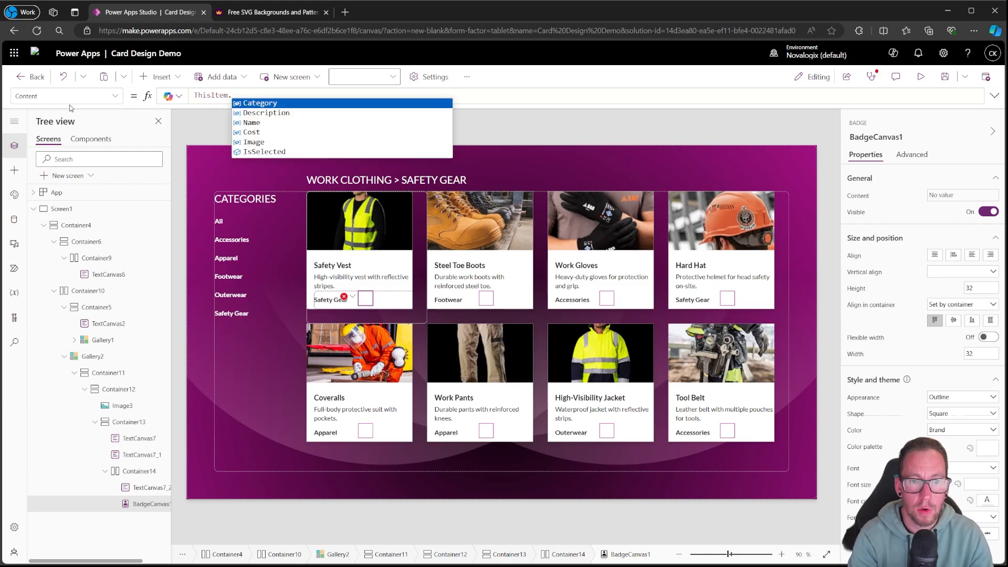
pyautogui.press('Down')
pyautogui.press('Down')
pyautogui.press('Down')
pyautogui.press('Return')
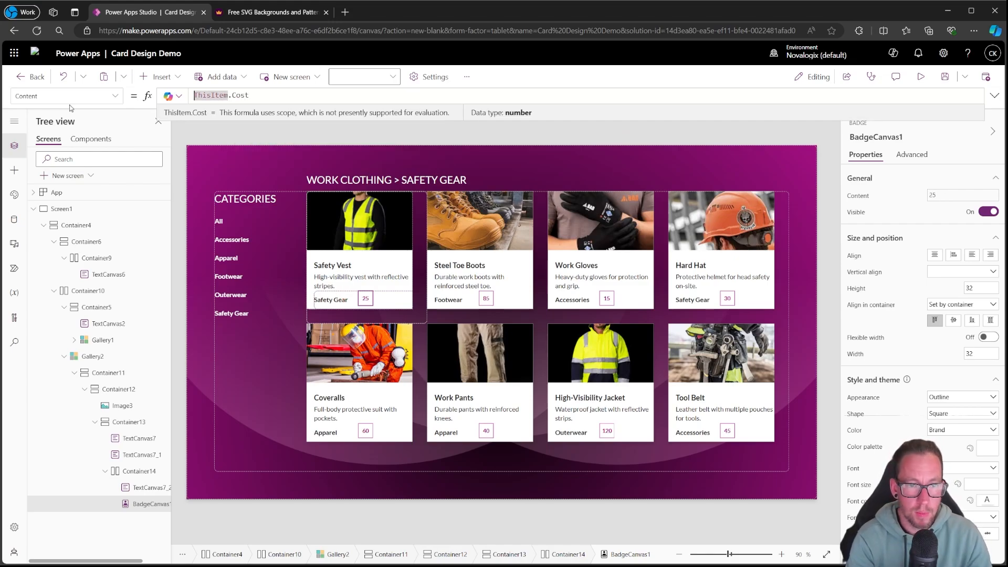
# Turn the badge's content into an interpolated string with a dollar sign before the cost: $"${ThisItem.Cost}"
pyautogui.press('Home')
pyautogui.write('$"$')
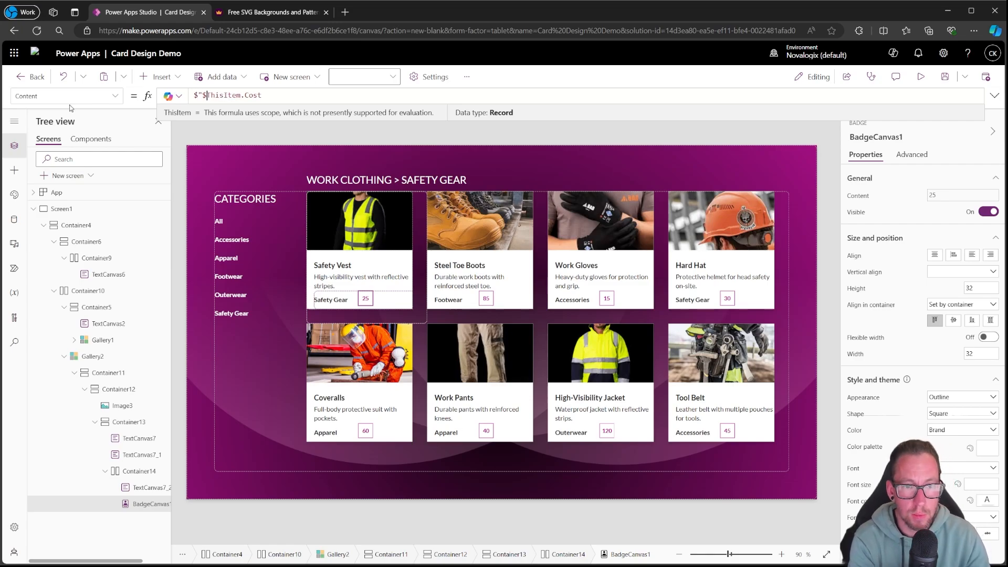
pyautogui.press('End')
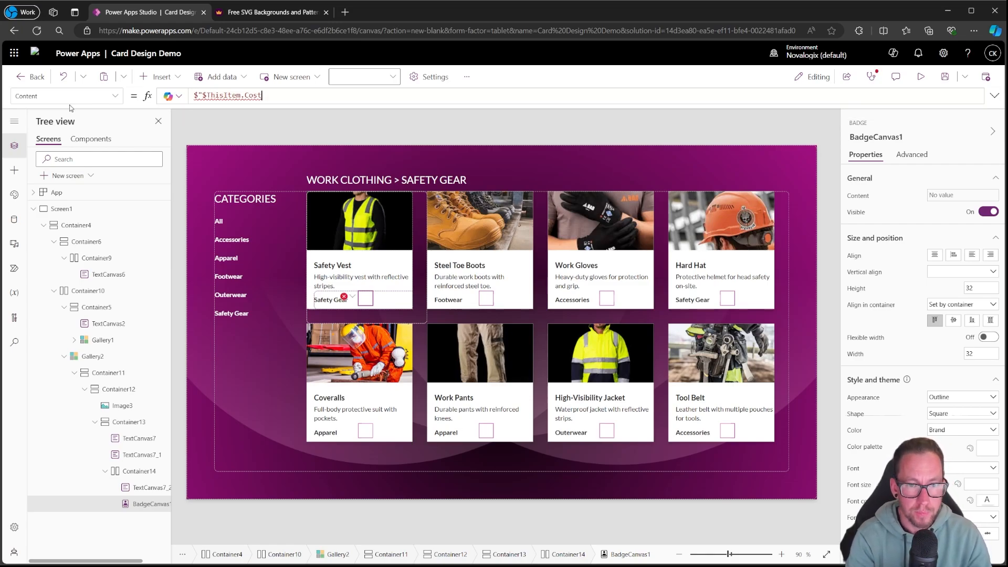
pyautogui.write('"')
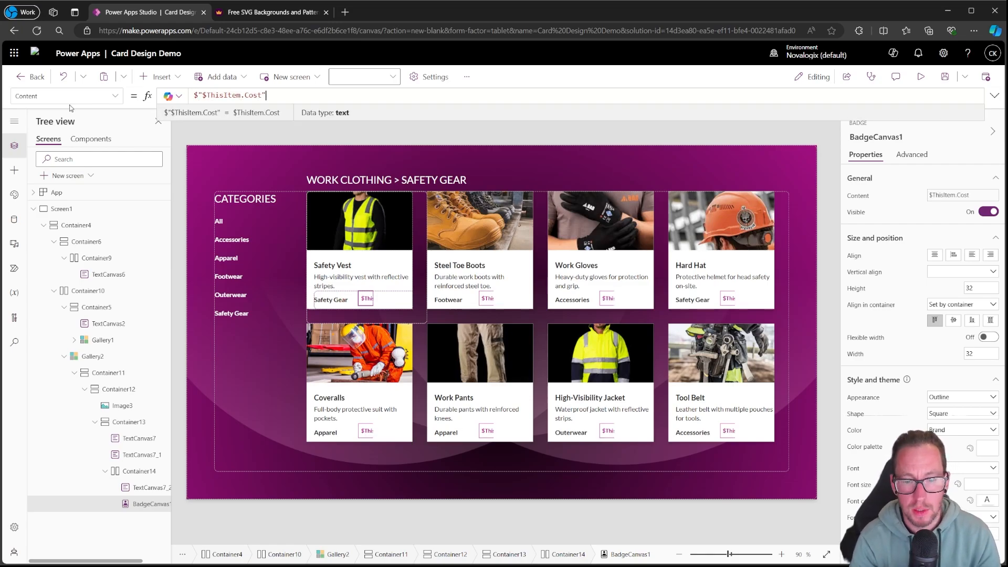
pyautogui.click(208, 95)
pyautogui.write('{')
pyautogui.press('Right')
pyautogui.press('Right')
pyautogui.press('Right')
pyautogui.press('Right')
pyautogui.press('Right')
pyautogui.press('Right')
pyautogui.press('Right')
pyautogui.press('Right')
pyautogui.press('Right')
pyautogui.press('Right')
pyautogui.press('Right')
pyautogui.press('Right')
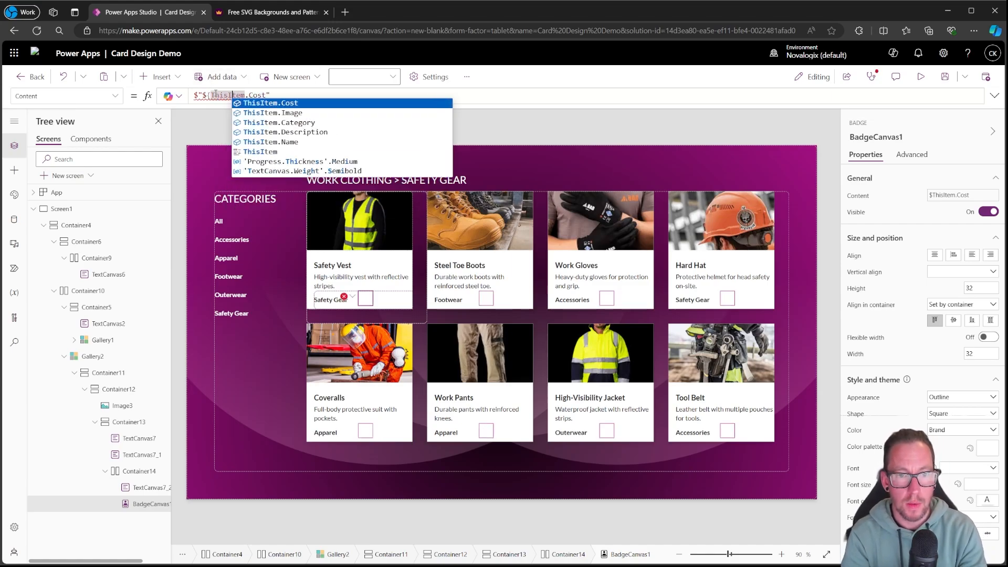
pyautogui.write('}')
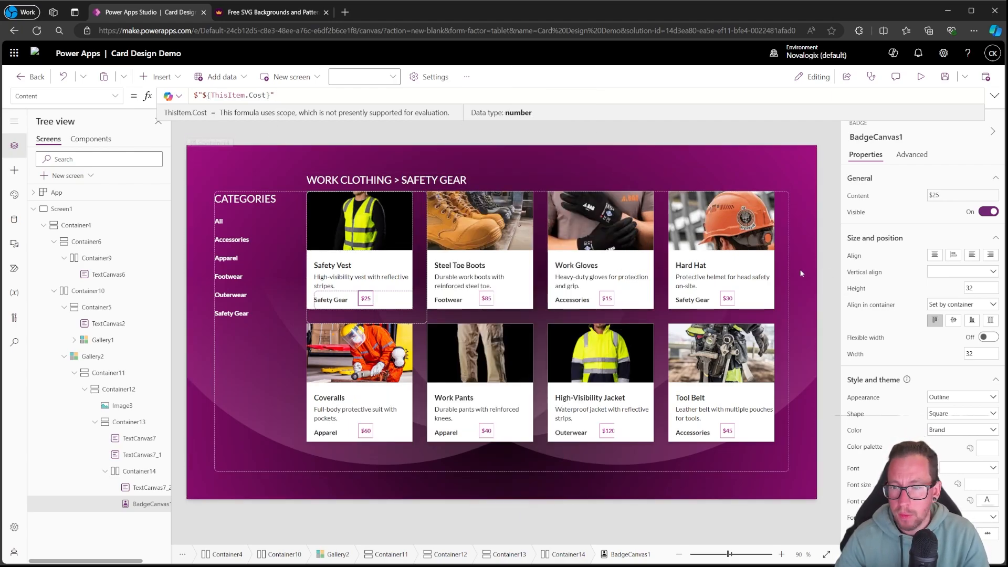
pyautogui.click(746, 313)
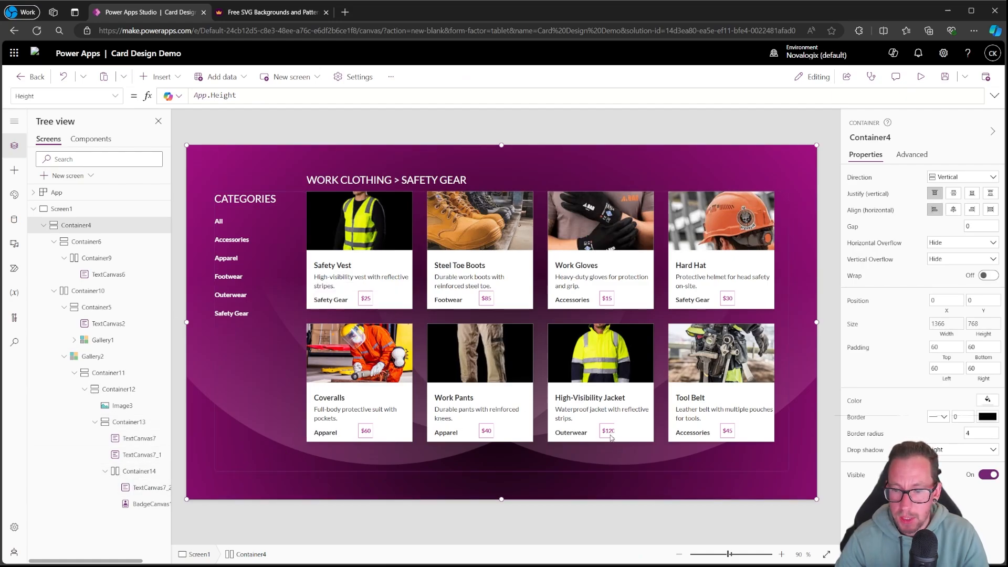
# Set the cost badge's width to 50
pyautogui.click(152, 504)
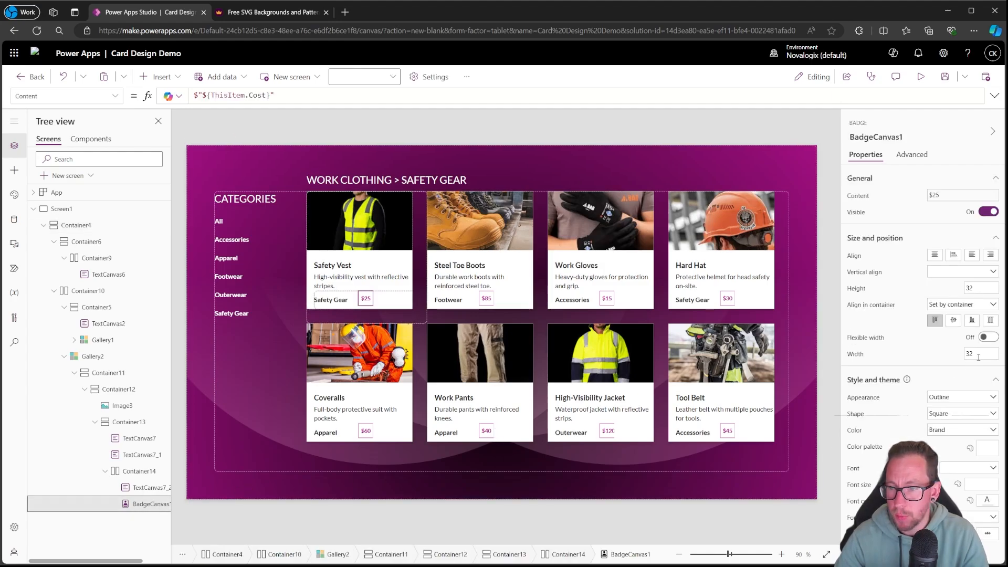
pyautogui.click(978, 355)
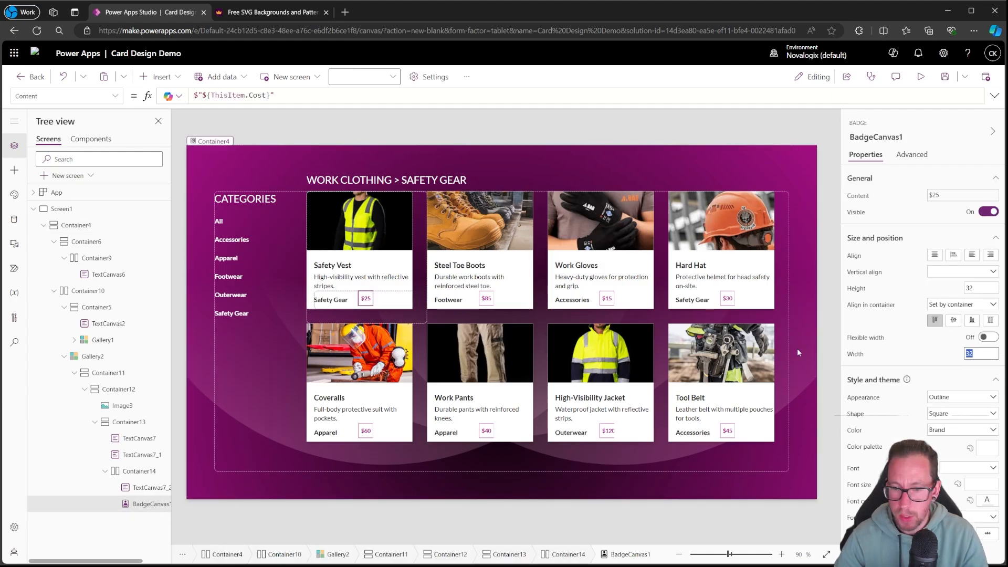
pyautogui.click(829, 267)
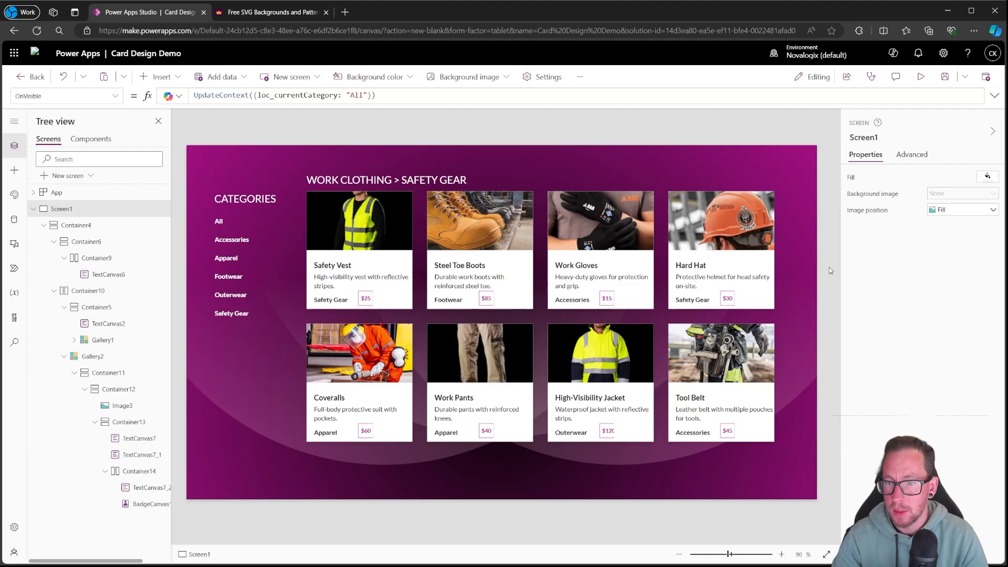
pyautogui.click(151, 504)
pyautogui.click(976, 354)
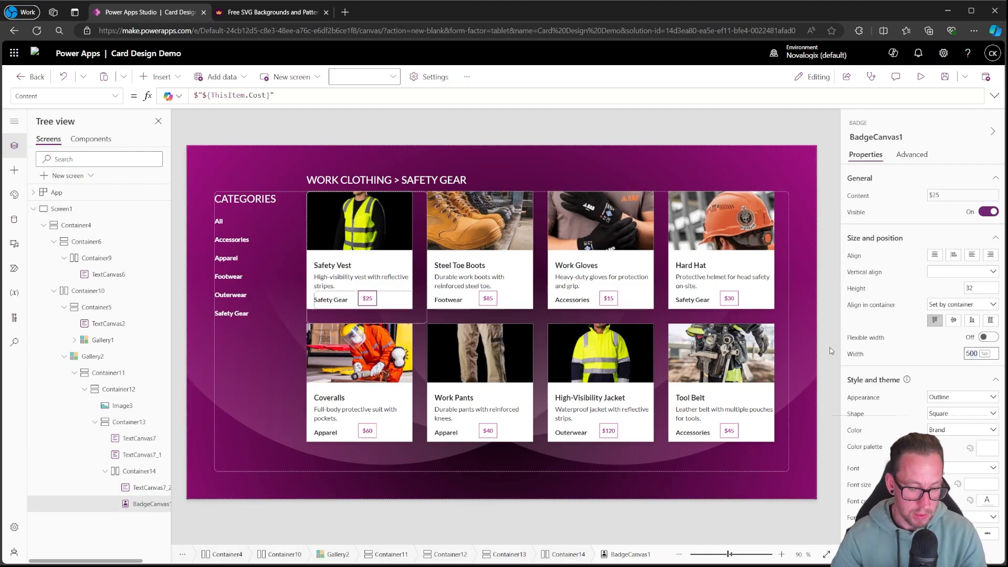
pyautogui.click(831, 311)
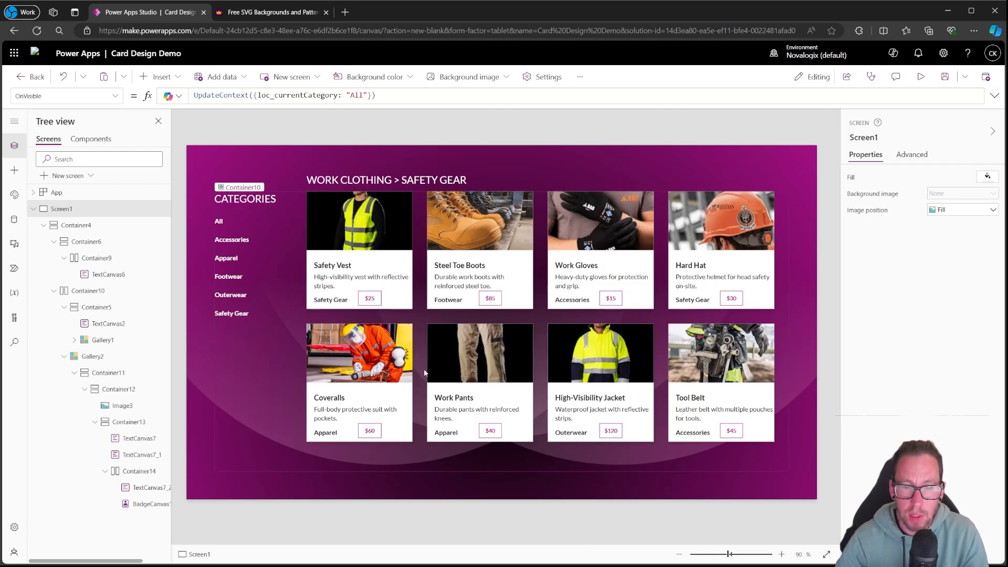
# Align the cost badge to the vertical centre of its container, level with the category text
pyautogui.click(348, 299)
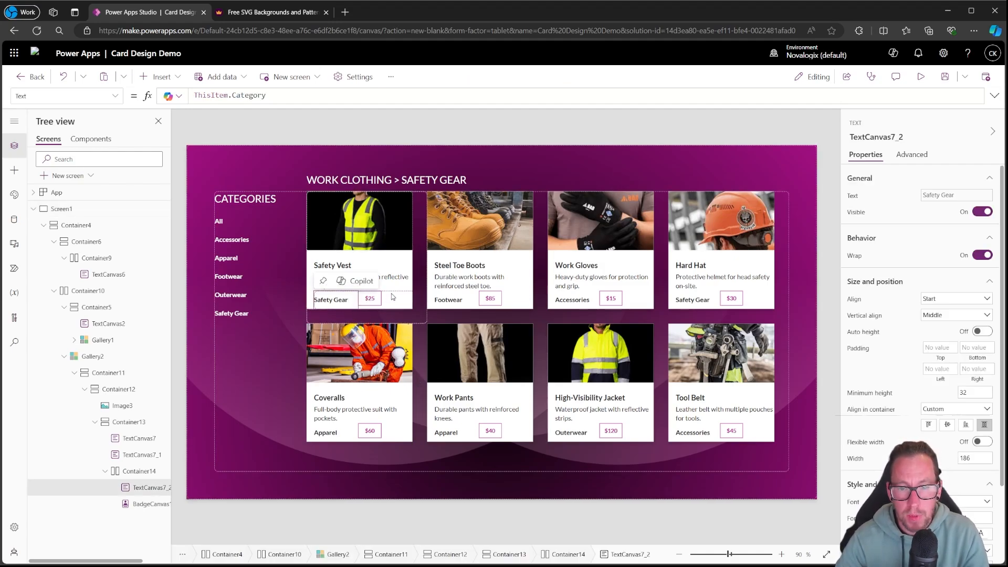
pyautogui.click(371, 299)
pyautogui.click(372, 299)
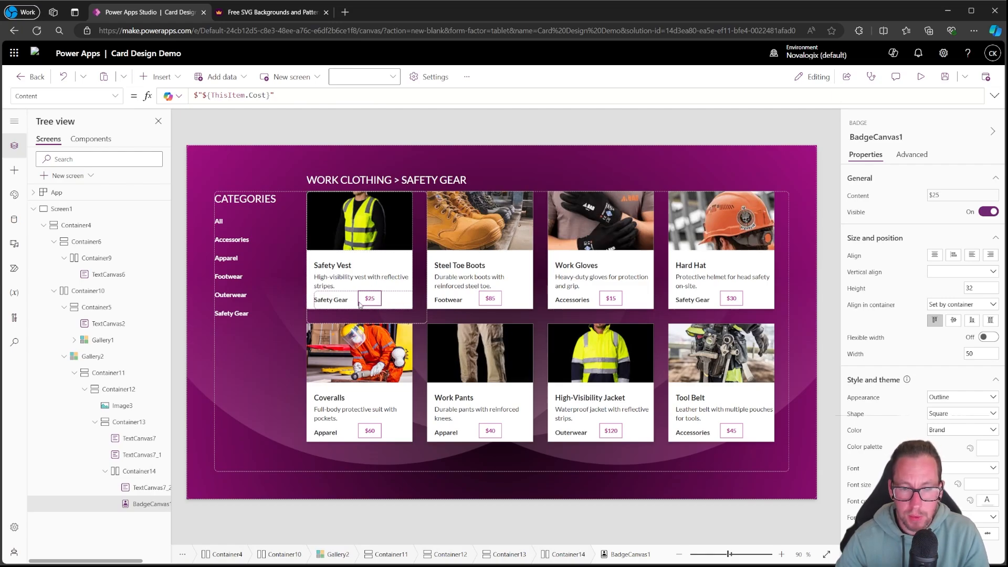
pyautogui.click(953, 321)
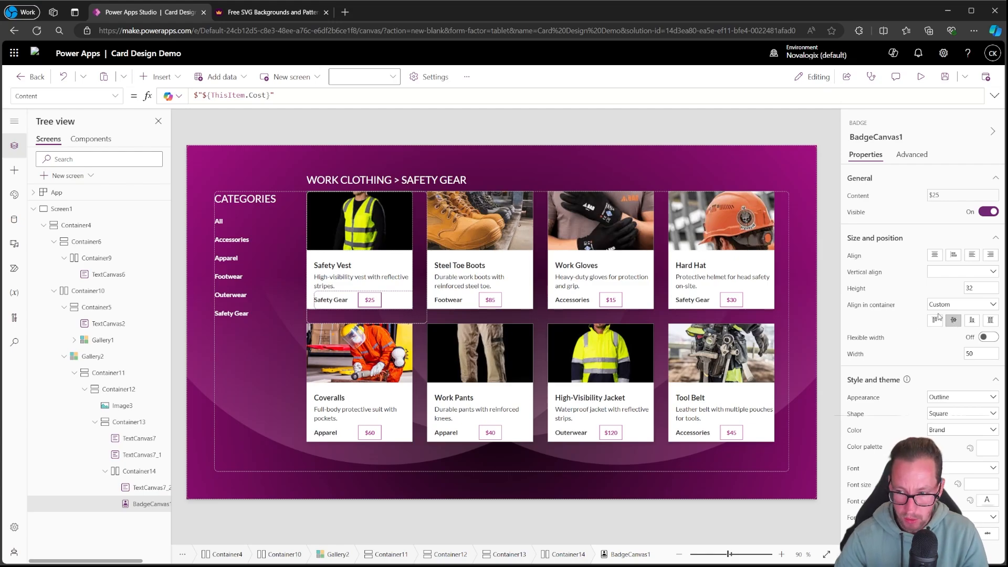
# Turn on flexible width for the category text beside the cost badge in the card template
pyautogui.click(957, 305)
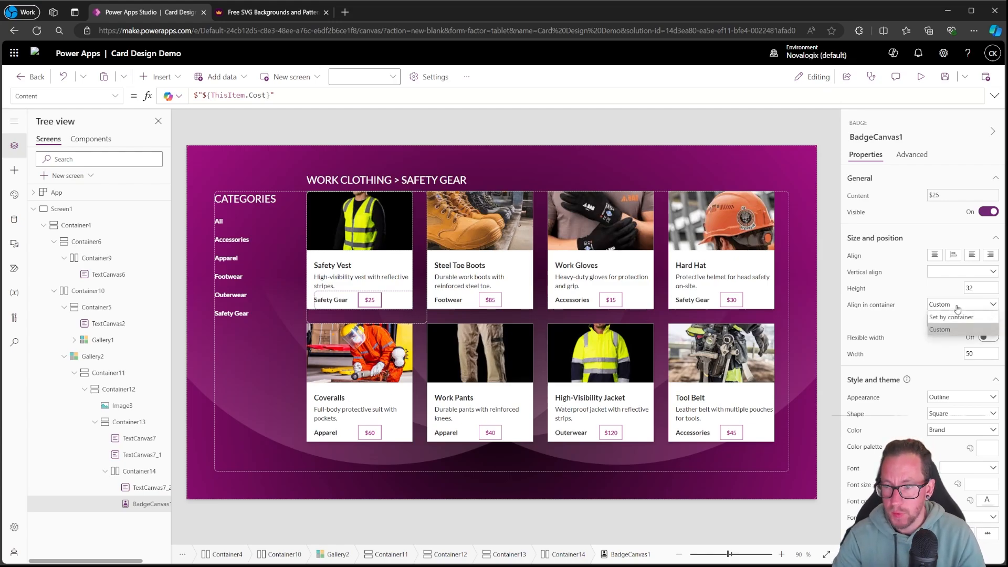
pyautogui.click(134, 472)
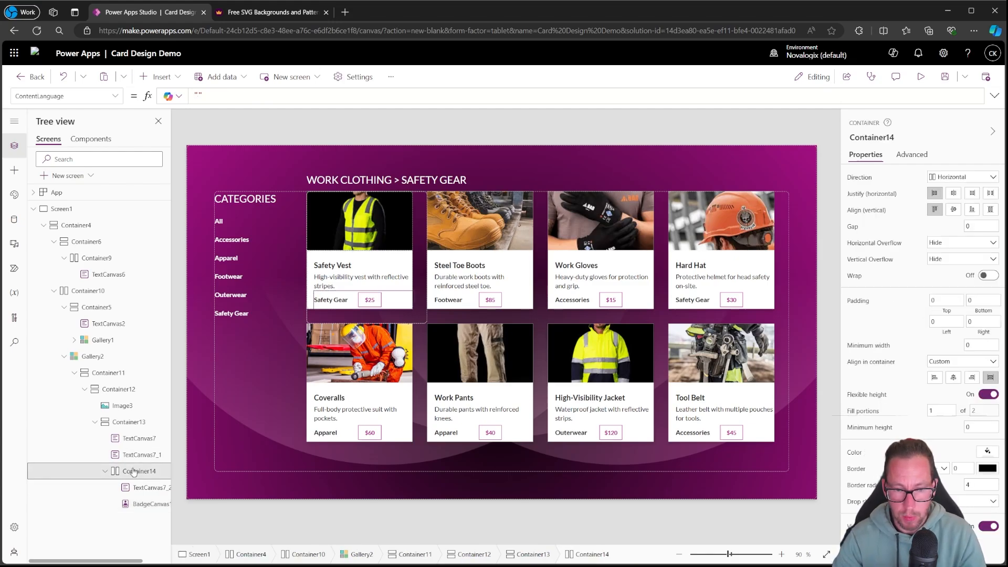
pyautogui.click(139, 488)
pyautogui.click(141, 504)
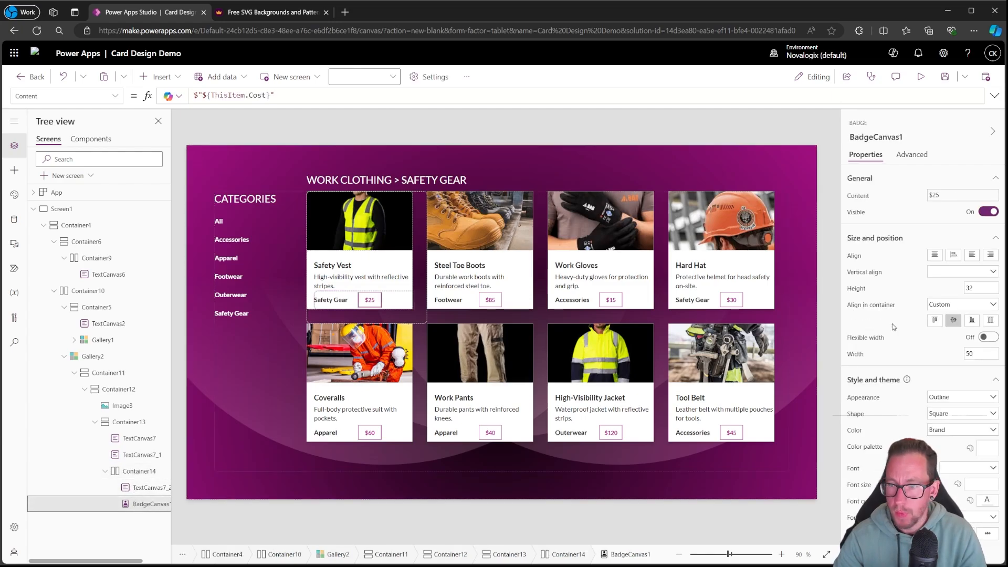
pyautogui.click(339, 300)
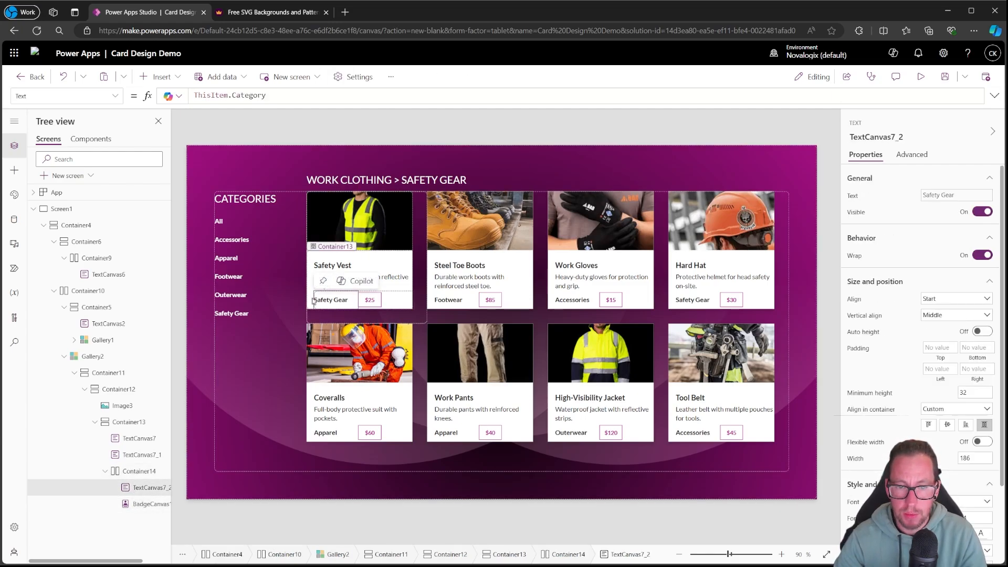
pyautogui.click(375, 302)
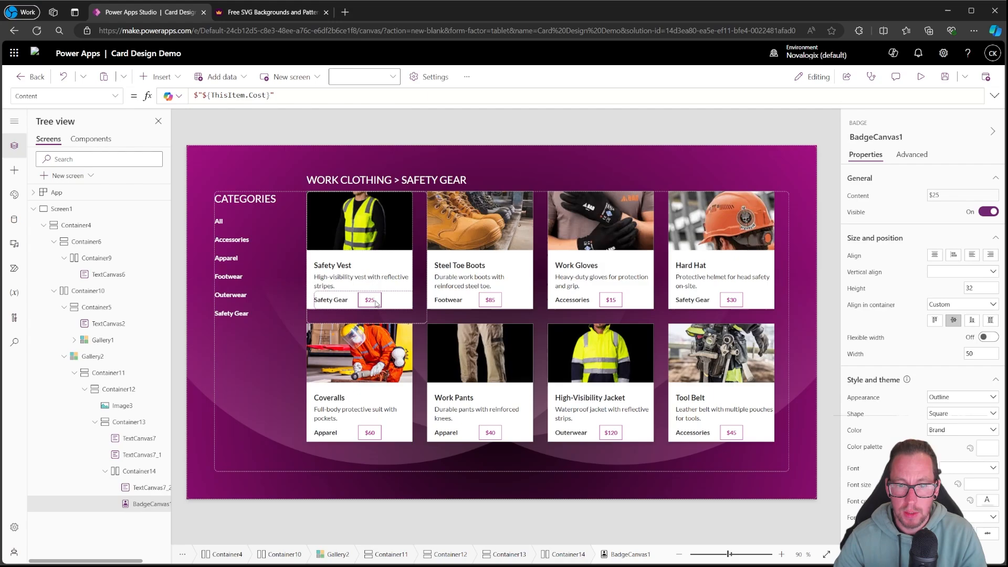
pyautogui.click(330, 300)
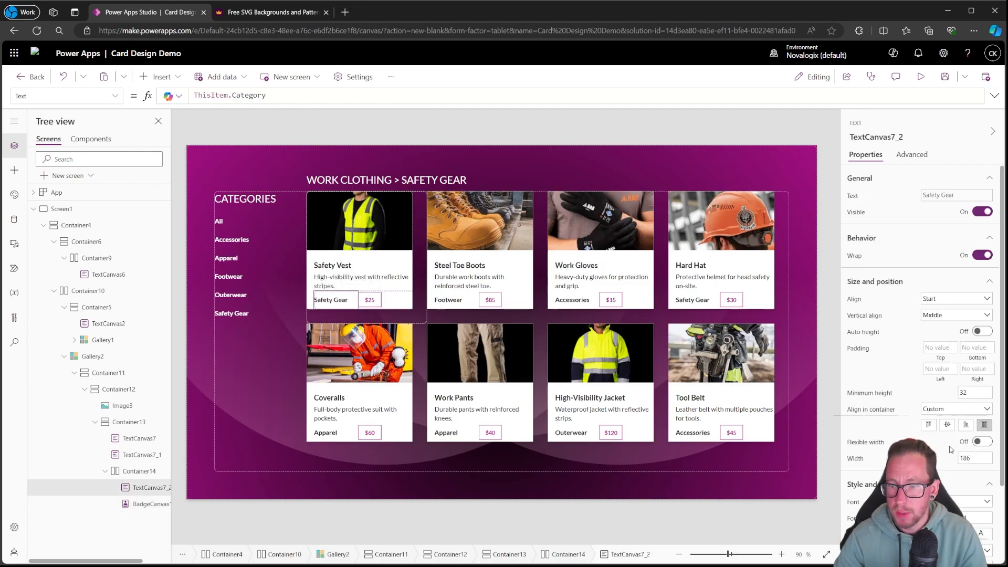
pyautogui.click(982, 443)
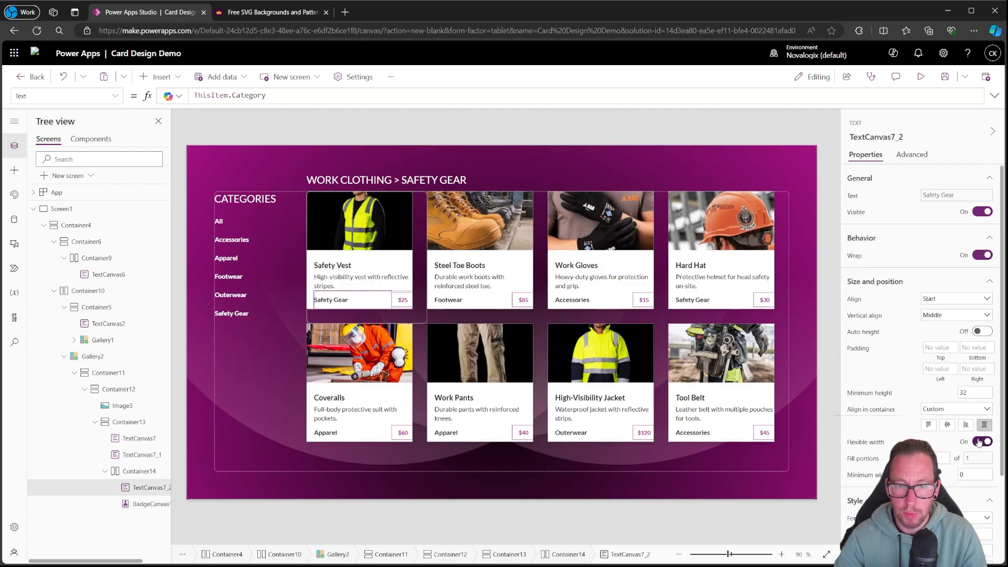
pyautogui.click(139, 471)
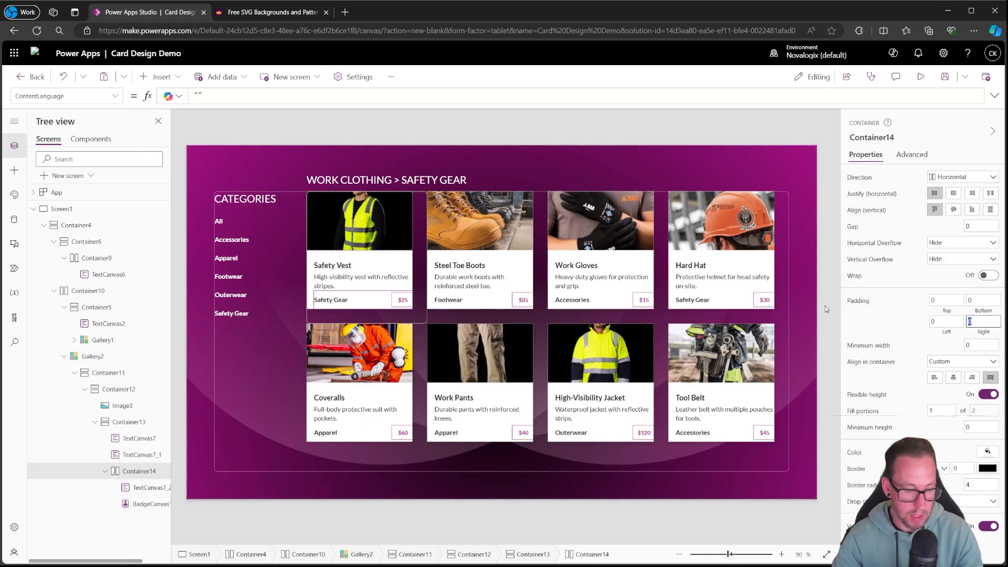
pyautogui.click(823, 279)
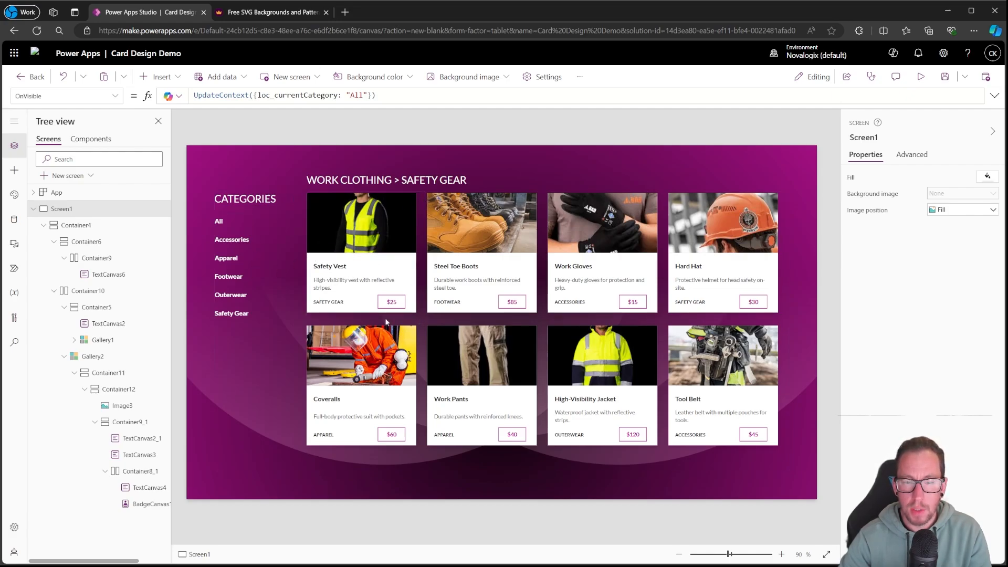
# Review the description text's size and style settings, the card gallery's properties and the category text's formula on the restyled cards
pyautogui.click(335, 284)
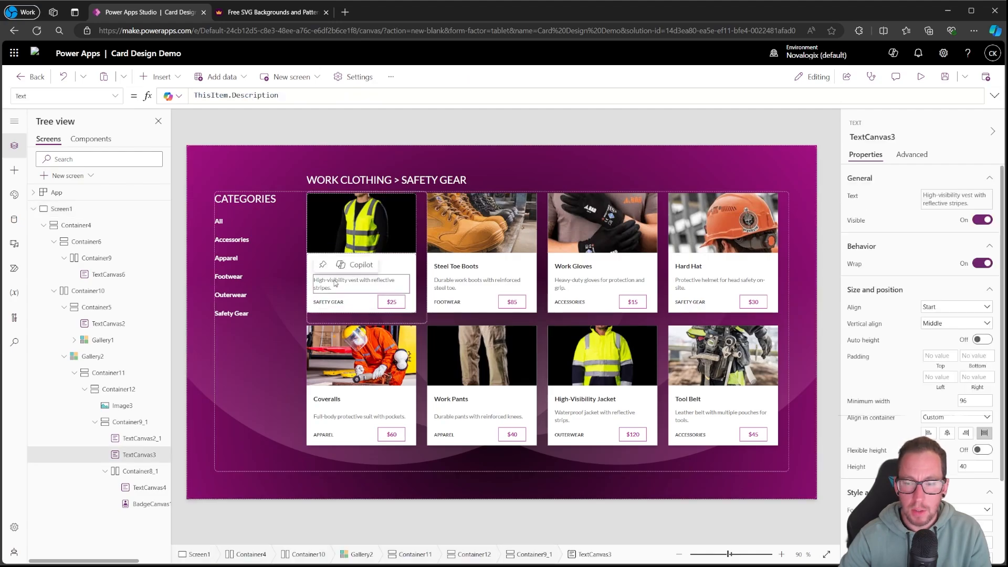
pyautogui.scroll(-5, 965, 453)
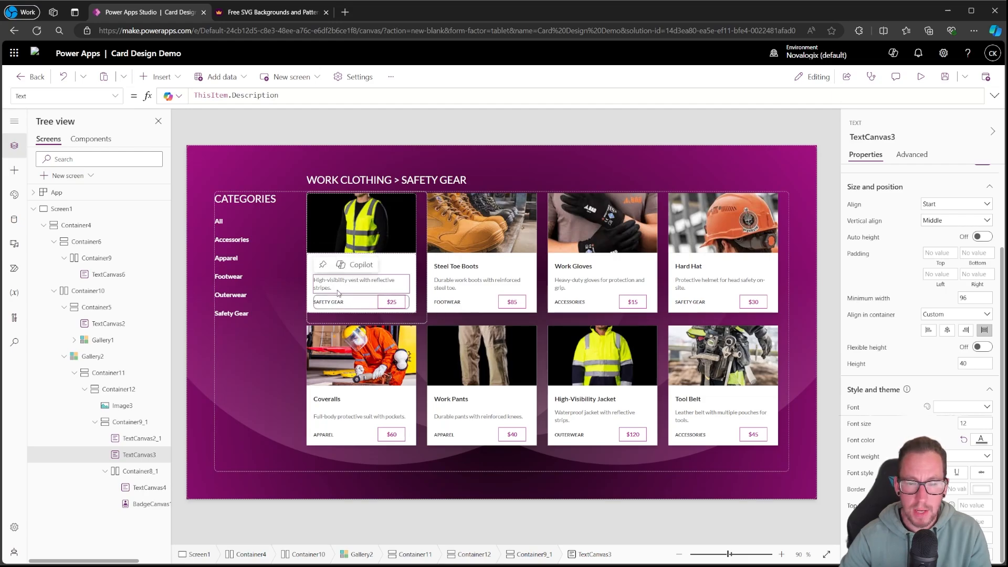
pyautogui.click(450, 270)
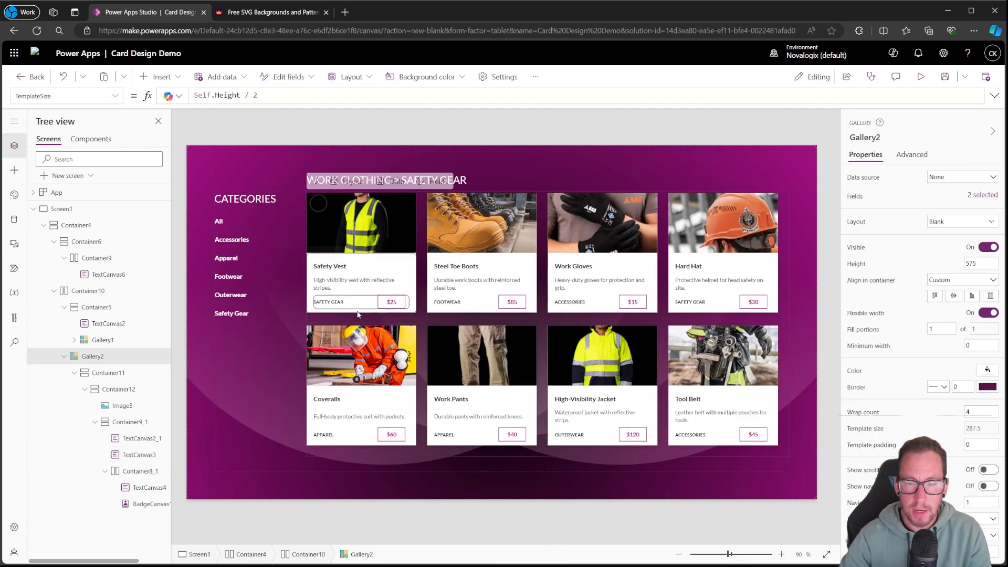
pyautogui.click(338, 305)
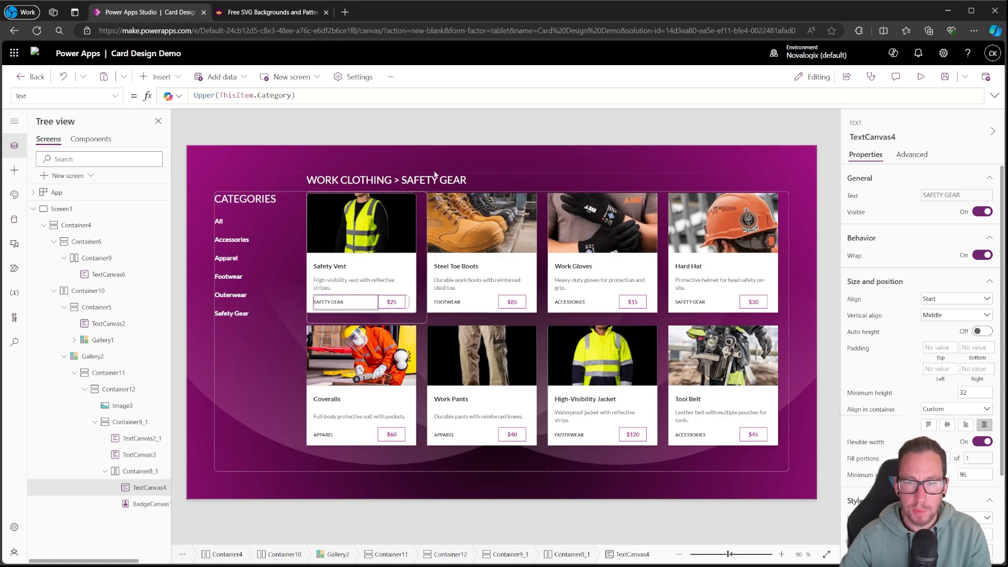
pyautogui.click(454, 141)
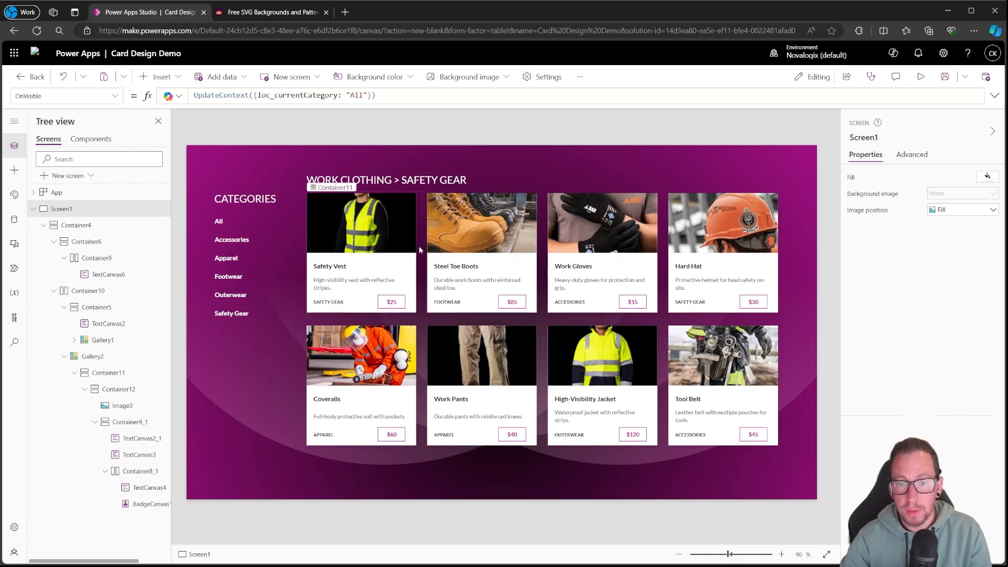
# Test the category list by choosing Accessories, Apparel, Footwear, Outerwear, Safety Gear and finally All
pyautogui.keyDown('alt'); pyautogui.click(237, 241); pyautogui.keyUp('alt')
pyautogui.keyDown('alt'); pyautogui.click(234, 257); pyautogui.keyUp('alt')
pyautogui.keyDown('alt'); pyautogui.click(231, 276); pyautogui.keyUp('alt')
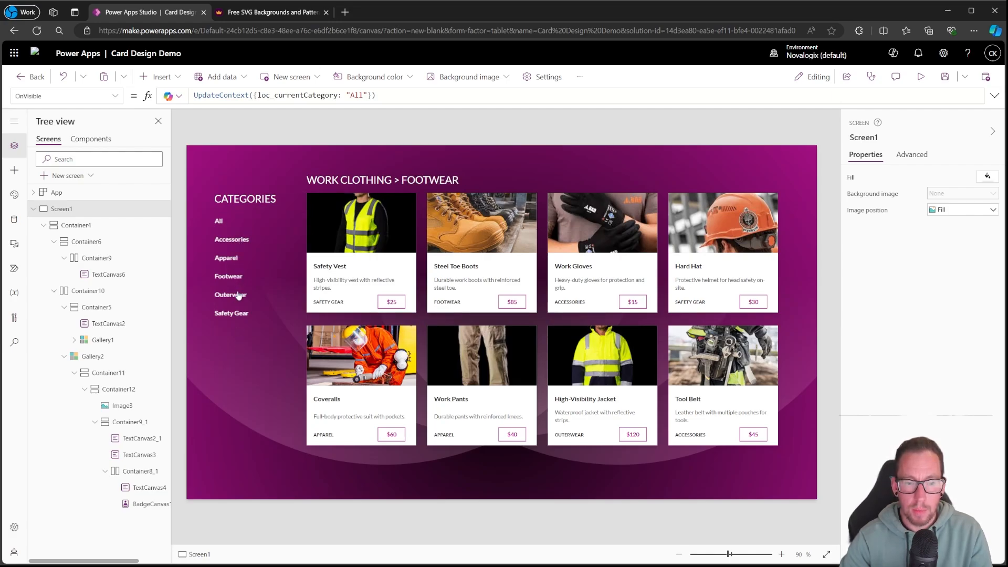
pyautogui.keyDown('alt'); pyautogui.click(236, 295); pyautogui.keyUp('alt')
pyautogui.keyDown('alt'); pyautogui.click(239, 312); pyautogui.keyUp('alt')
pyautogui.keyDown('alt'); pyautogui.click(220, 227); pyautogui.keyUp('alt')
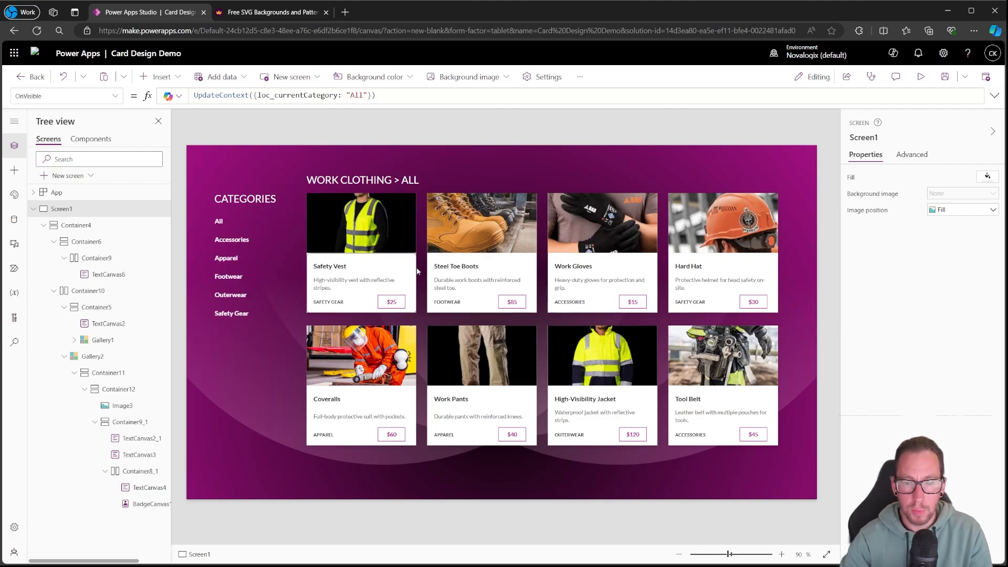
# Set the card gallery's Items formula to Filter(col_WorkClothingItems, loc_currentCategory = Category)
pyautogui.click(420, 271)
pyautogui.click(97, 361)
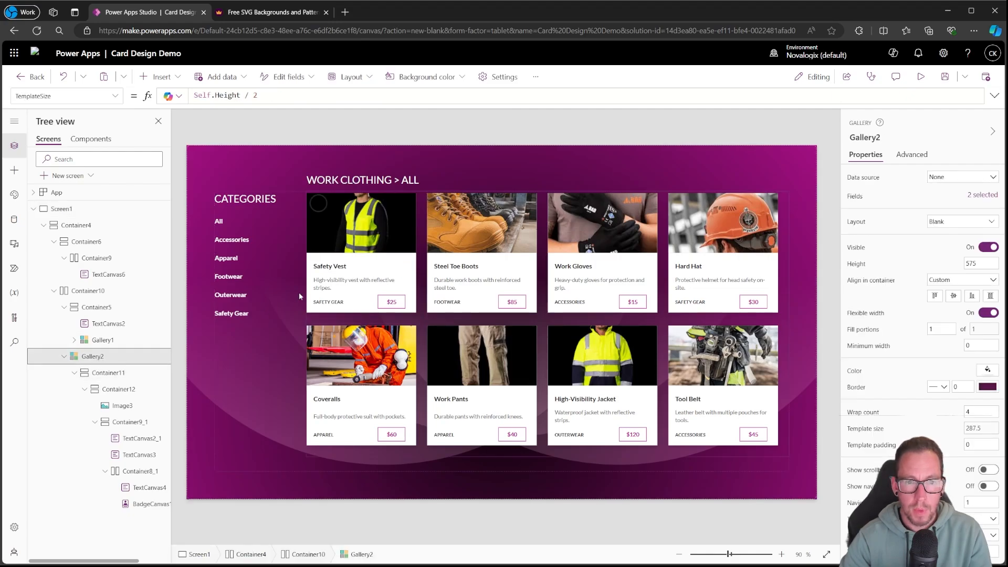
pyautogui.click(63, 95)
pyautogui.scroll(6, 62, 210)
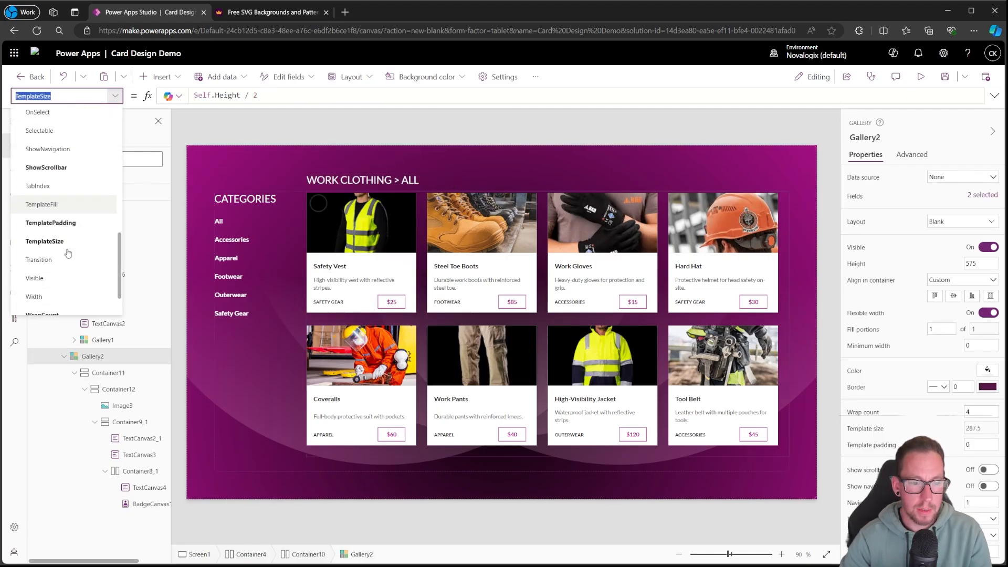
pyautogui.scroll(-3, 59, 244)
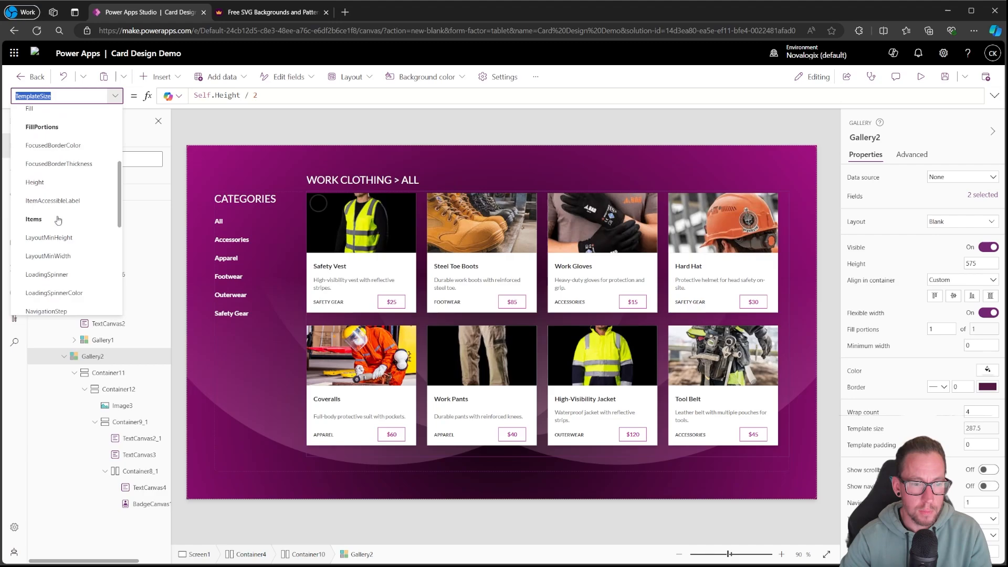
pyautogui.click(42, 218)
pyautogui.click(223, 96)
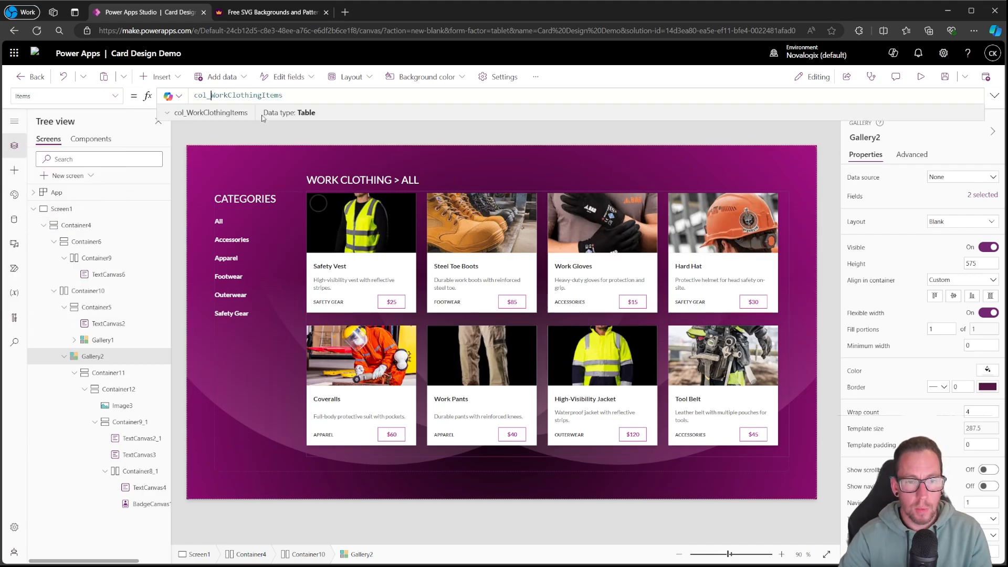
pyautogui.press('Home')
pyautogui.write('Filter(')
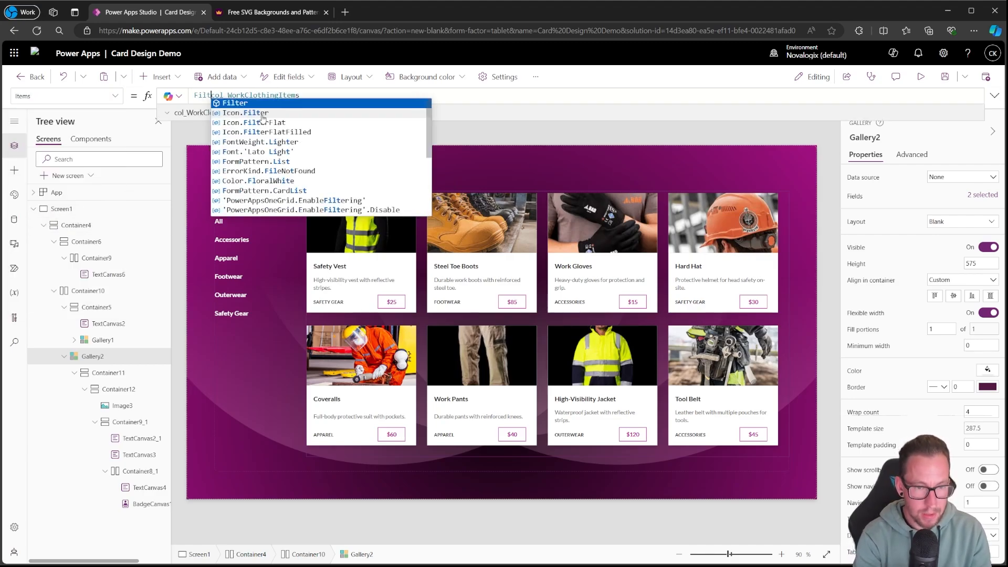
pyautogui.press('Right')
pyautogui.press('Right')
pyautogui.press('Right')
pyautogui.press('Right')
pyautogui.press('Right')
pyautogui.press('Right')
pyautogui.press('Right')
pyautogui.press('Right')
pyautogui.press('Right')
pyautogui.press('Right')
pyautogui.press('Right')
pyautogui.press('Right')
pyautogui.press('Right')
pyautogui.press('Right')
pyautogui.press('Right')
pyautogui.press('Right')
pyautogui.press('Right')
pyautogui.press('Right')
pyautogui.press('Right')
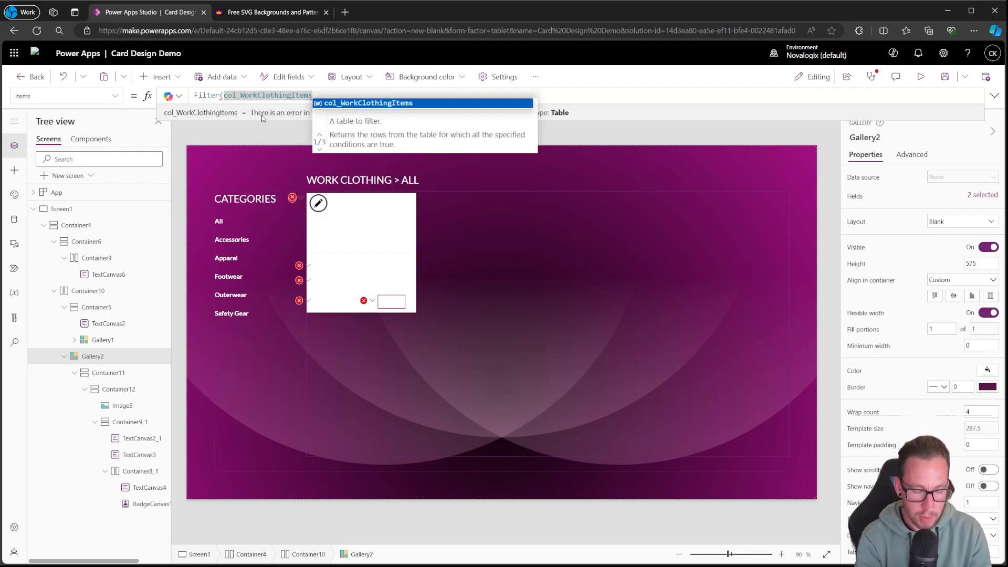
pyautogui.write(', l')
pyautogui.write('oc_currentCategory = C')
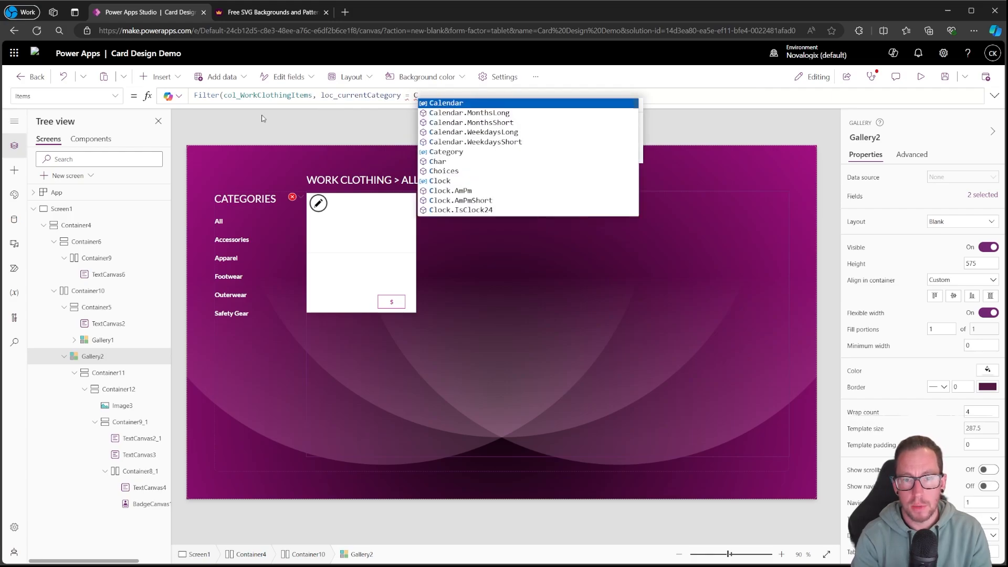
pyautogui.write('ategory)')
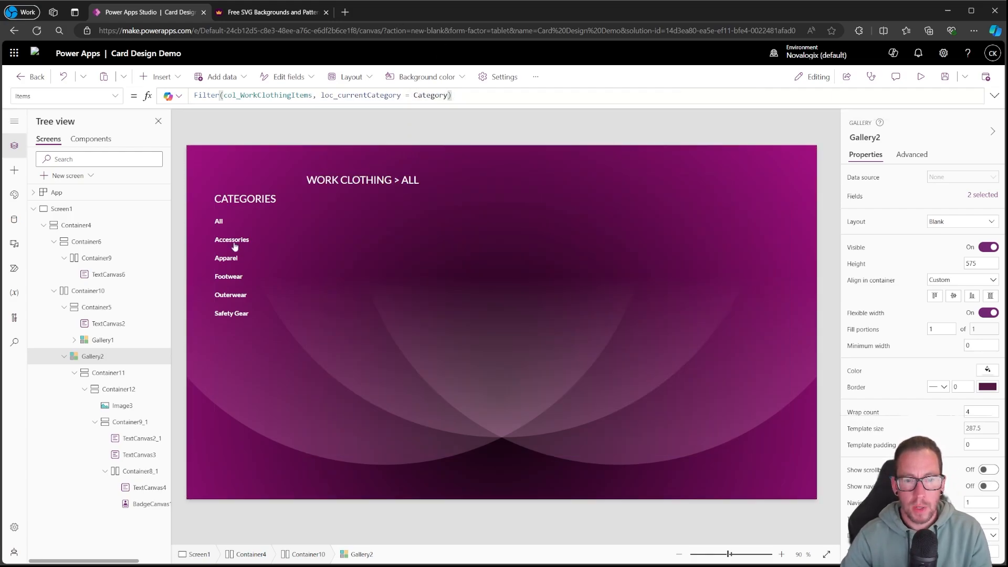
# Test the gallery filter with the Accessories, Apparel and Footwear categories, comparing them with All
pyautogui.keyDown('alt'); pyautogui.click(234, 242); pyautogui.keyUp('alt')
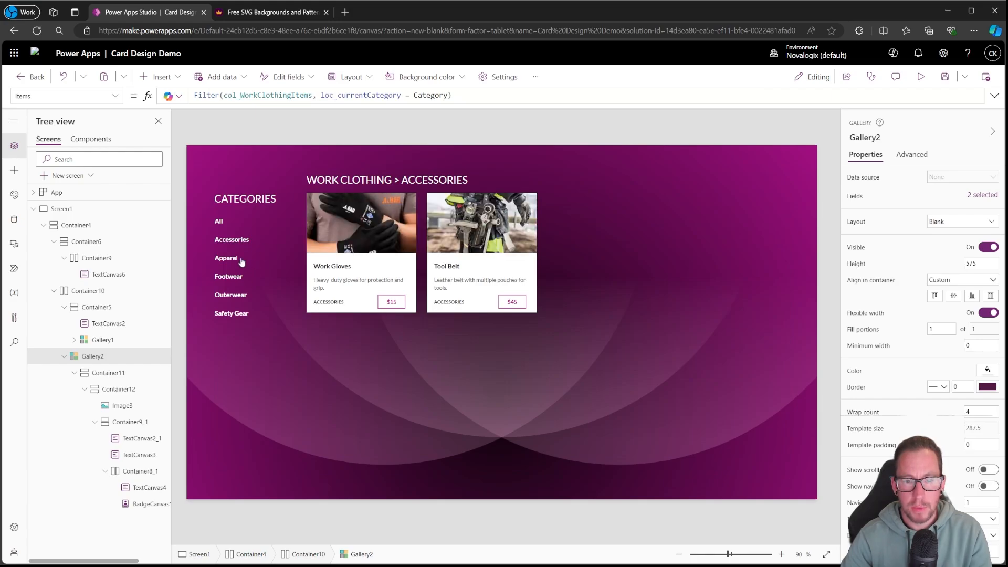
pyautogui.keyDown('alt'); pyautogui.click(241, 261); pyautogui.keyUp('alt')
pyautogui.keyDown('alt'); pyautogui.click(234, 281); pyautogui.keyUp('alt')
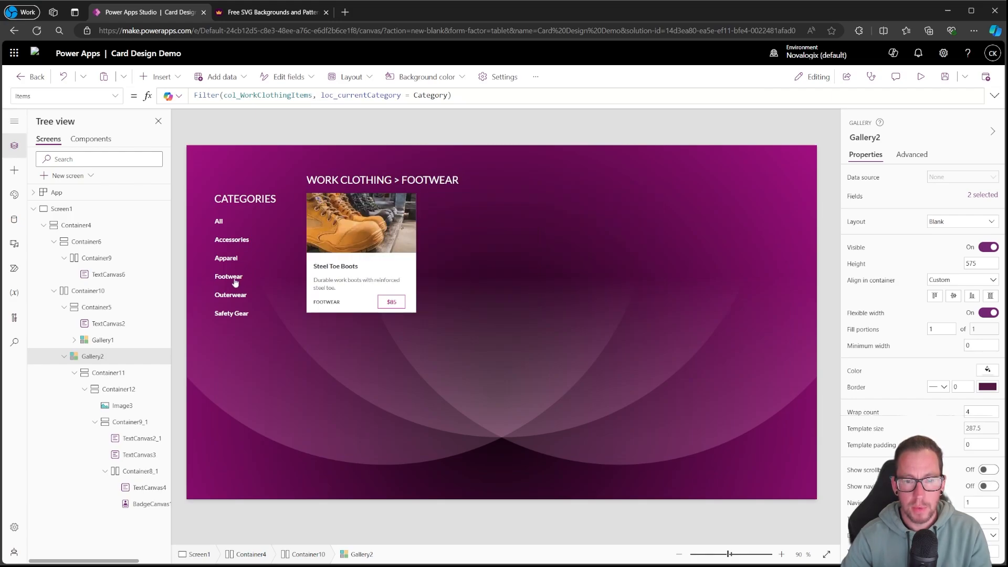
pyautogui.keyDown('alt'); pyautogui.click(228, 229); pyautogui.keyUp('alt')
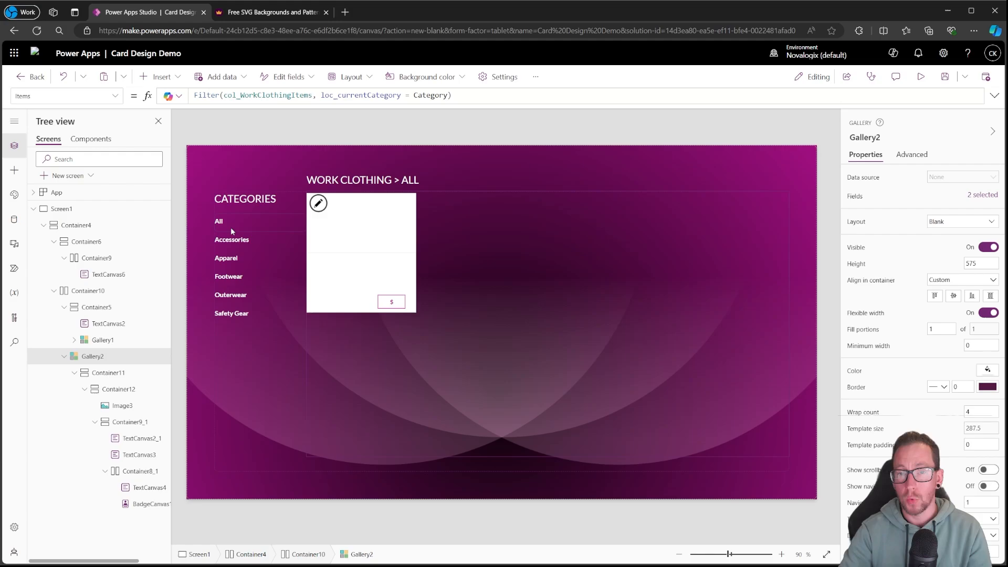
pyautogui.keyDown('alt'); pyautogui.click(245, 239); pyautogui.keyUp('alt')
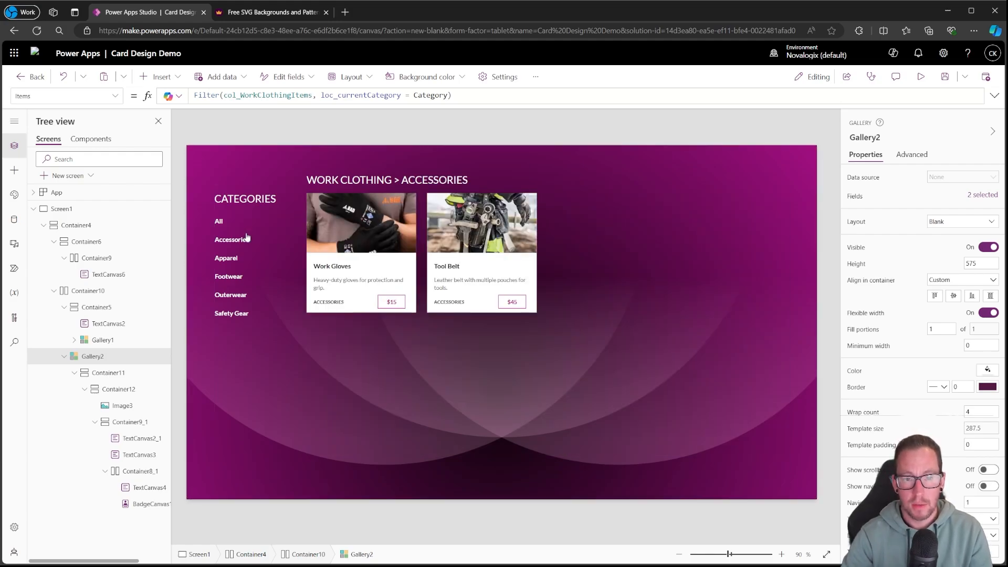
pyautogui.keyDown('alt'); pyautogui.click(228, 224); pyautogui.keyUp('alt')
# Begin wrapping the card gallery's Items formula in an If function that tests loc_currentCategory = "All"
pyautogui.click(258, 95)
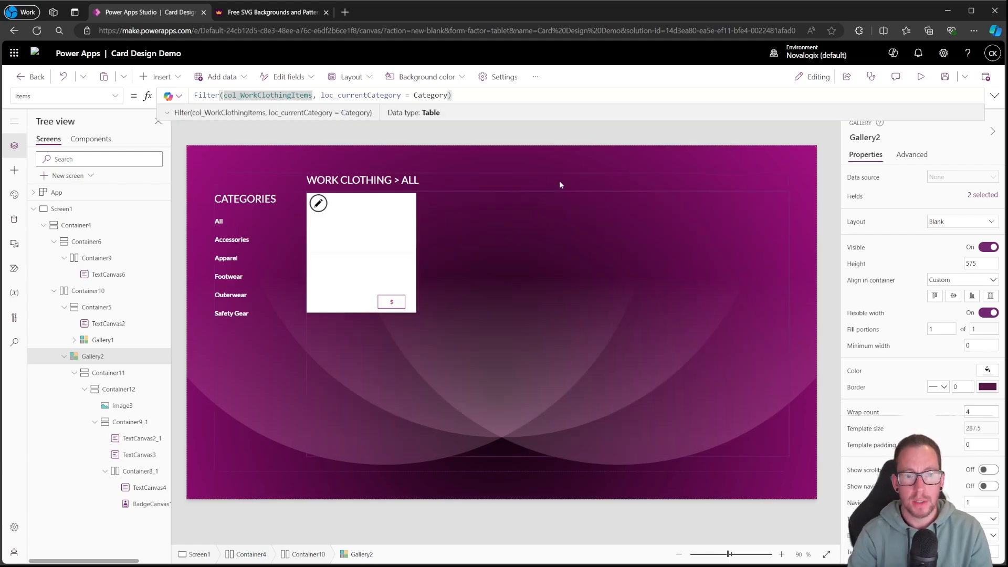
pyautogui.press('Home')
pyautogui.write('If')
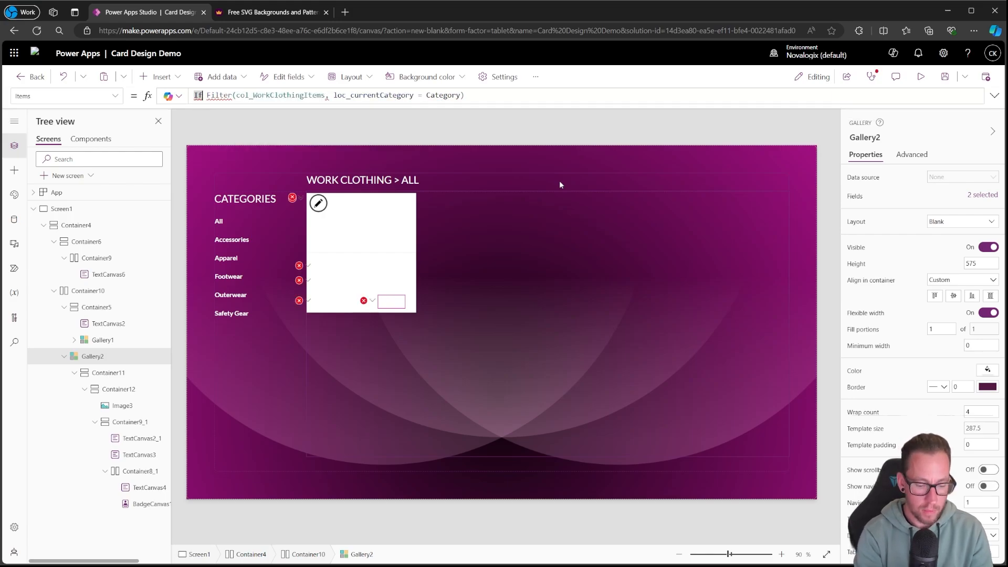
pyautogui.write(' (loc_currentCategory')
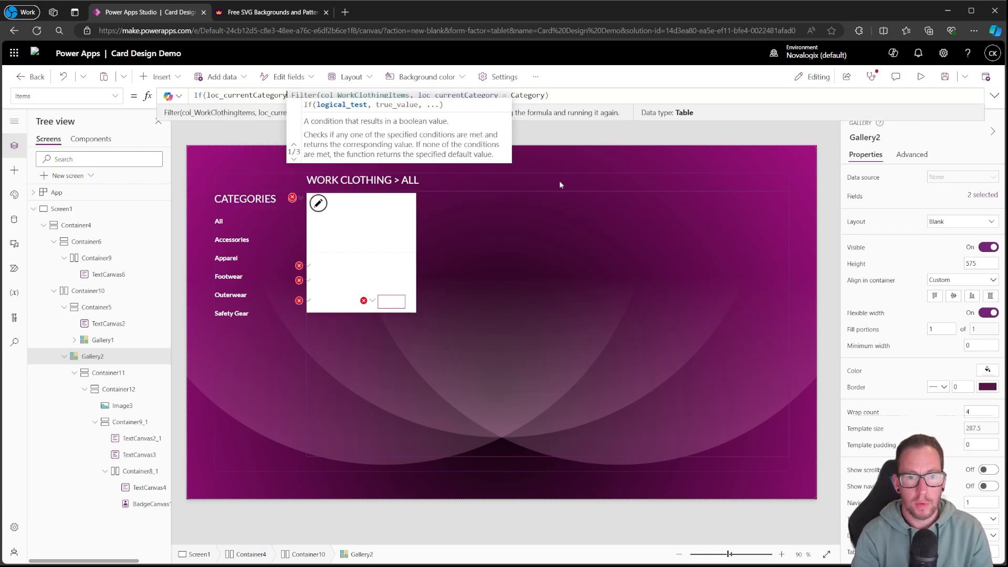
pyautogui.write(' = "All')
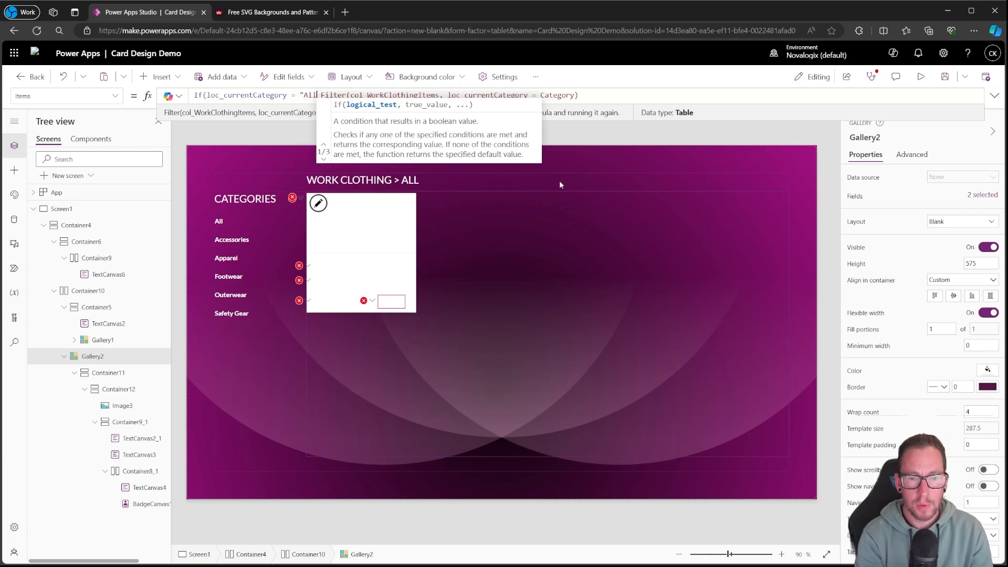
# Complete the If formula with col_WorkClothingItems as its true value and the existing Filter expression as its else value
pyautogui.write('", col')
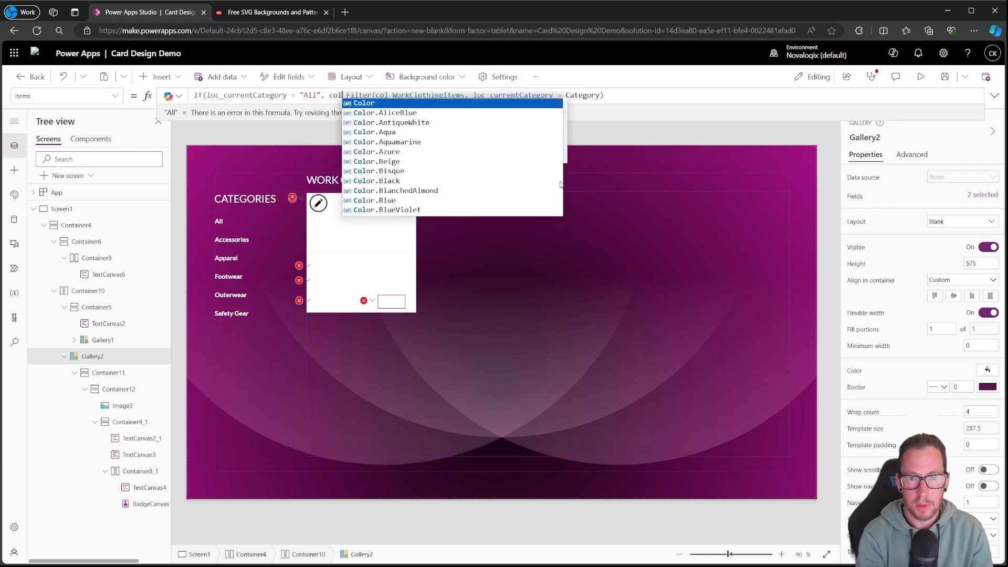
pyautogui.write('_')
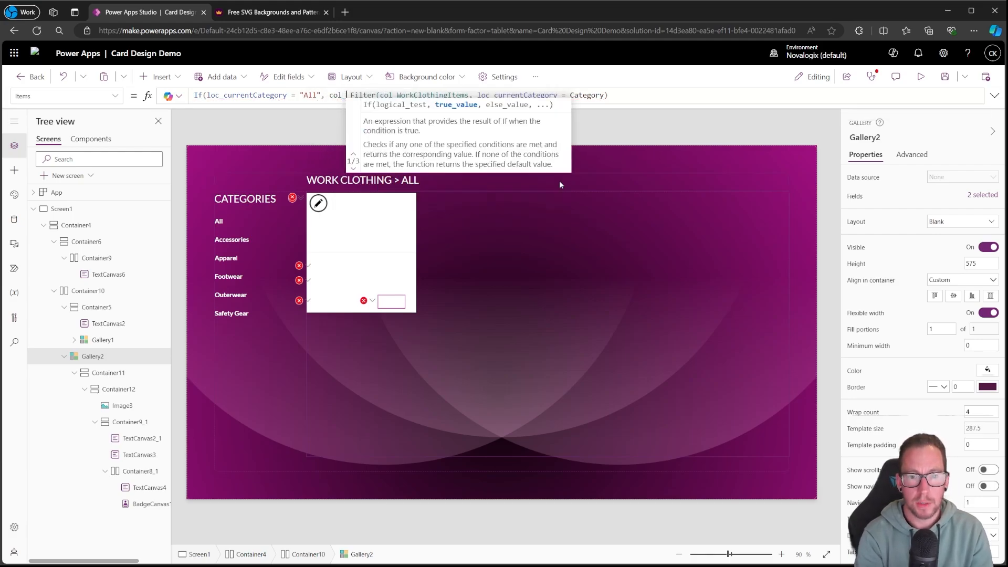
pyautogui.doubleClick(419, 95)
pyautogui.hotkey('ctrl', 'c')
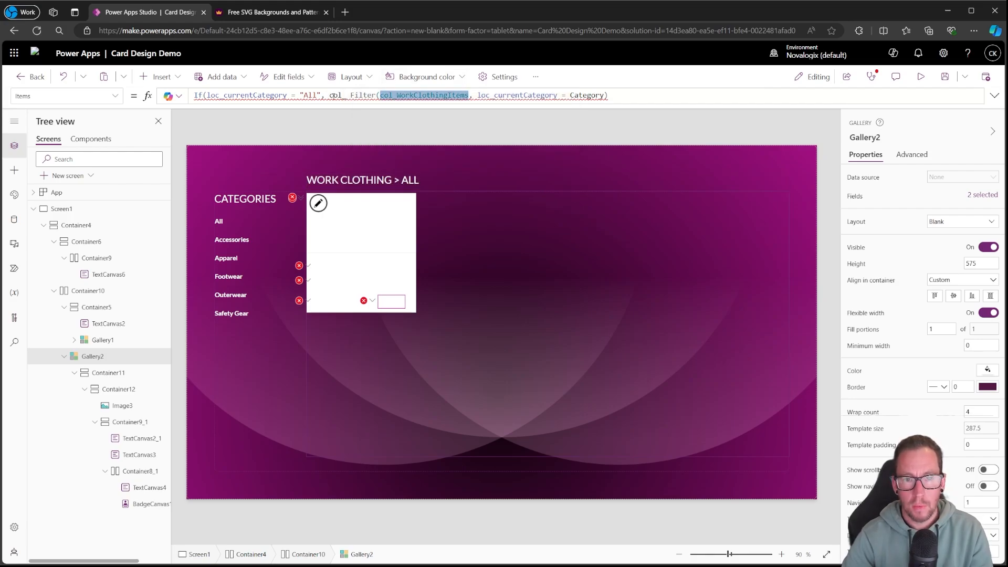
pyautogui.doubleClick(334, 95)
pyautogui.hotkey('ctrl', 'v')
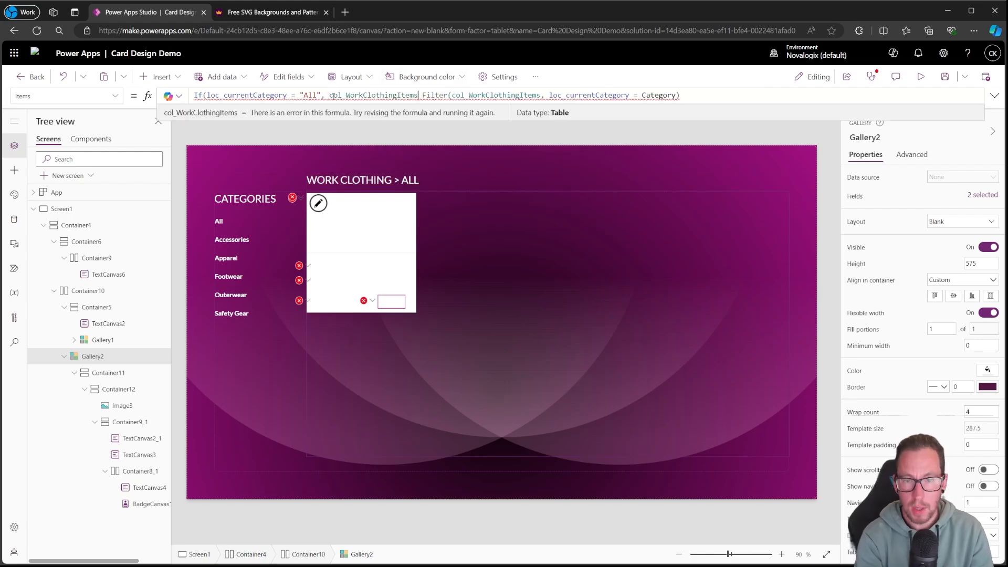
pyautogui.write(',')
pyautogui.click(708, 95)
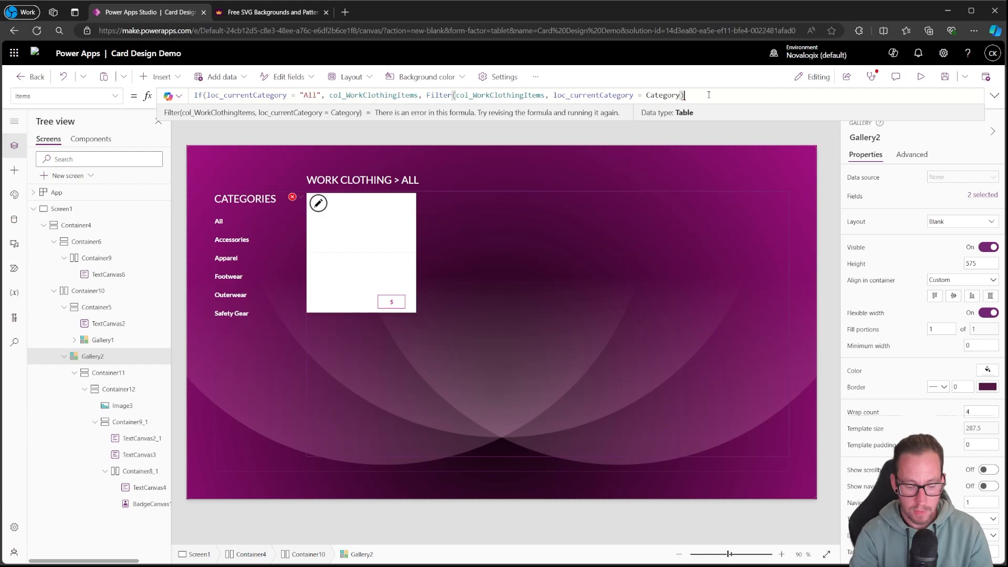
pyautogui.write(')')
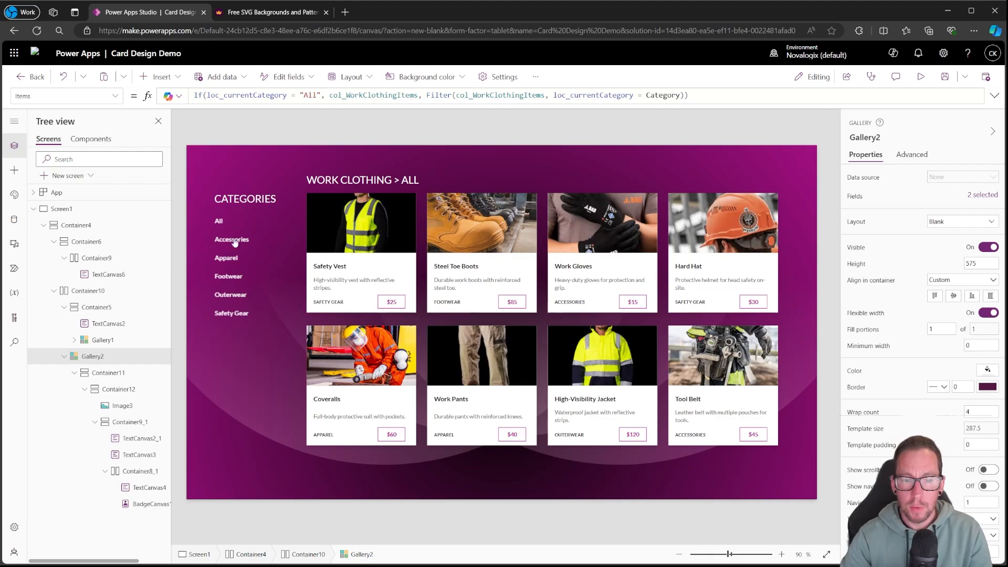
# Test the revised gallery filter with Accessories, Apparel, Footwear, Outerwear and Safety Gear, returning to Apparel
pyautogui.keyDown('alt'); pyautogui.click(235, 240); pyautogui.keyUp('alt')
pyautogui.keyDown('alt'); pyautogui.click(227, 261); pyautogui.keyUp('alt')
pyautogui.keyDown('alt'); pyautogui.click(229, 275); pyautogui.keyUp('alt')
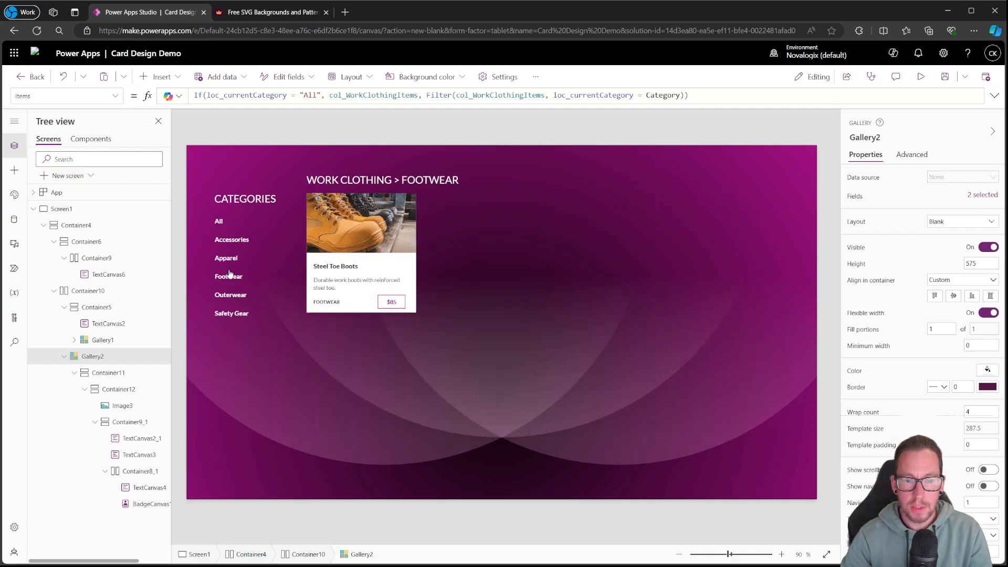
pyautogui.keyDown('alt'); pyautogui.click(234, 294); pyautogui.keyUp('alt')
pyautogui.keyDown('alt'); pyautogui.click(237, 314); pyautogui.keyUp('alt')
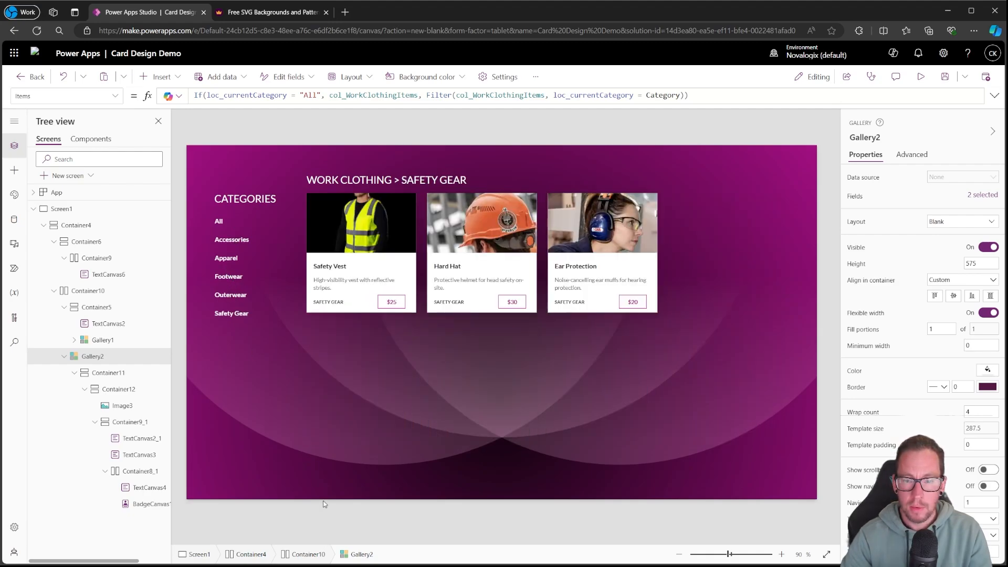
pyautogui.keyDown('alt'); pyautogui.click(231, 259); pyautogui.keyUp('alt')
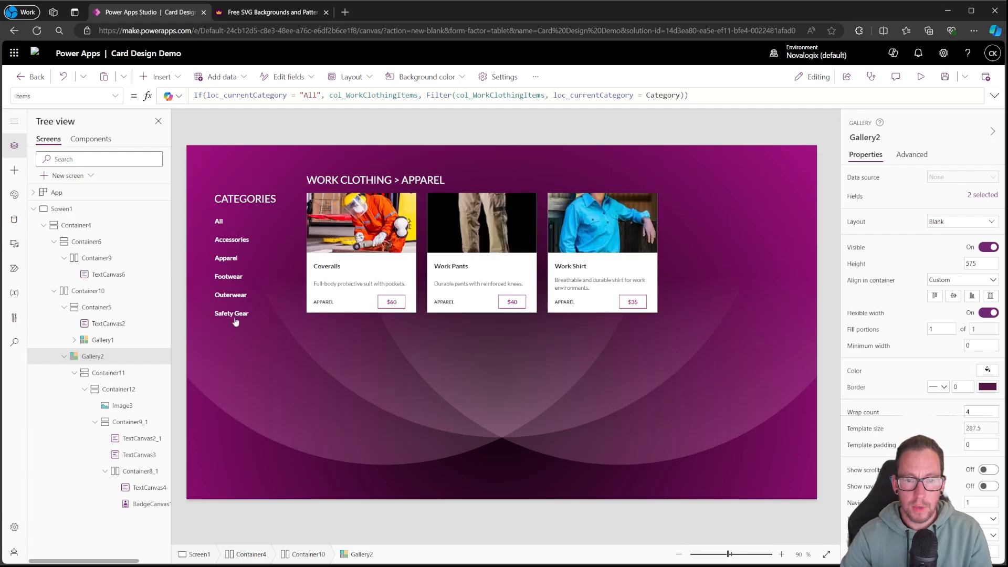
# Browse all cards under the All category, and recheck the filter with Accessories and Apparel
pyautogui.scroll(-3, 566, 330)
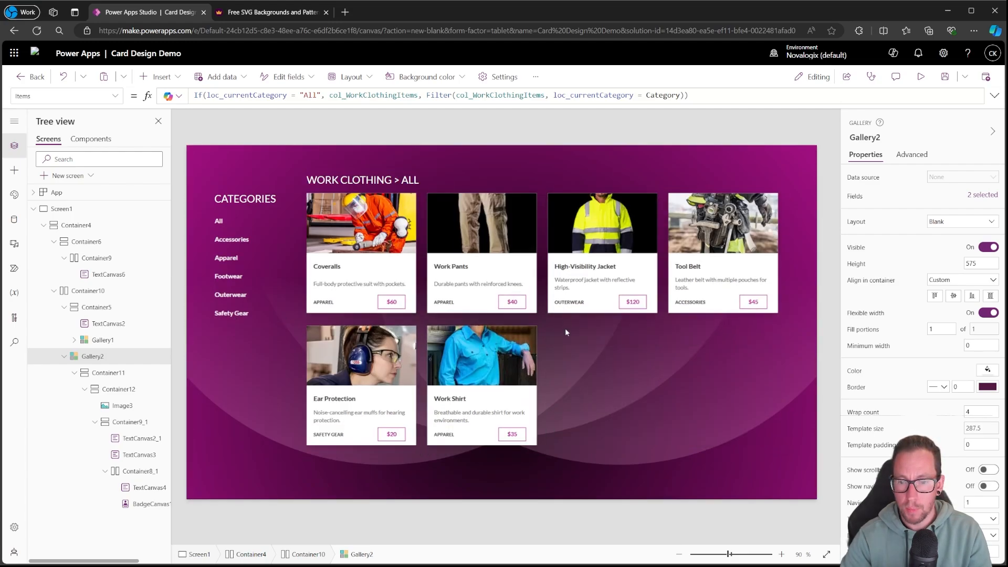
pyautogui.scroll(3, 570, 333)
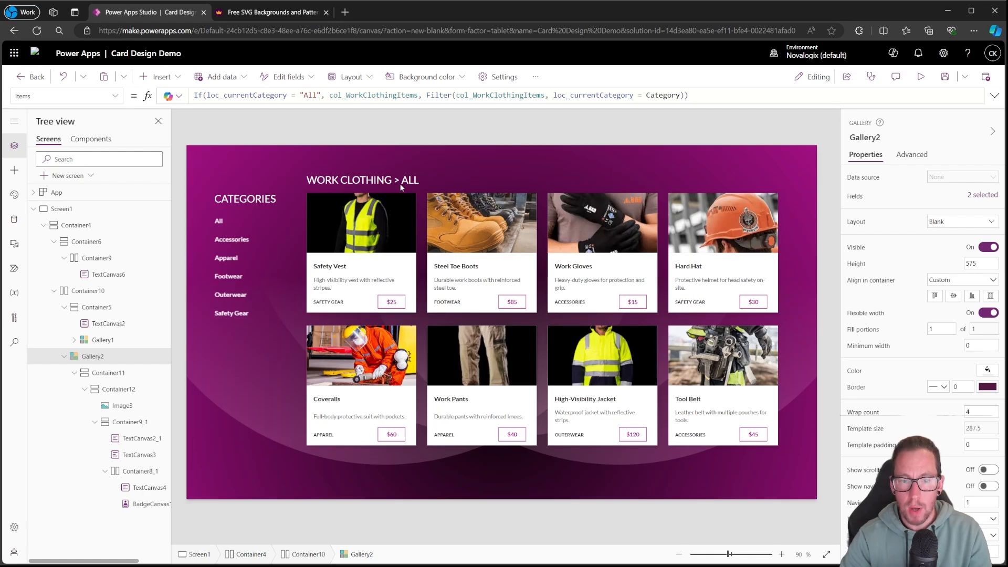
pyautogui.keyDown('alt'); pyautogui.click(233, 241); pyautogui.keyUp('alt')
pyautogui.keyDown('alt'); pyautogui.click(226, 258); pyautogui.keyUp('alt')
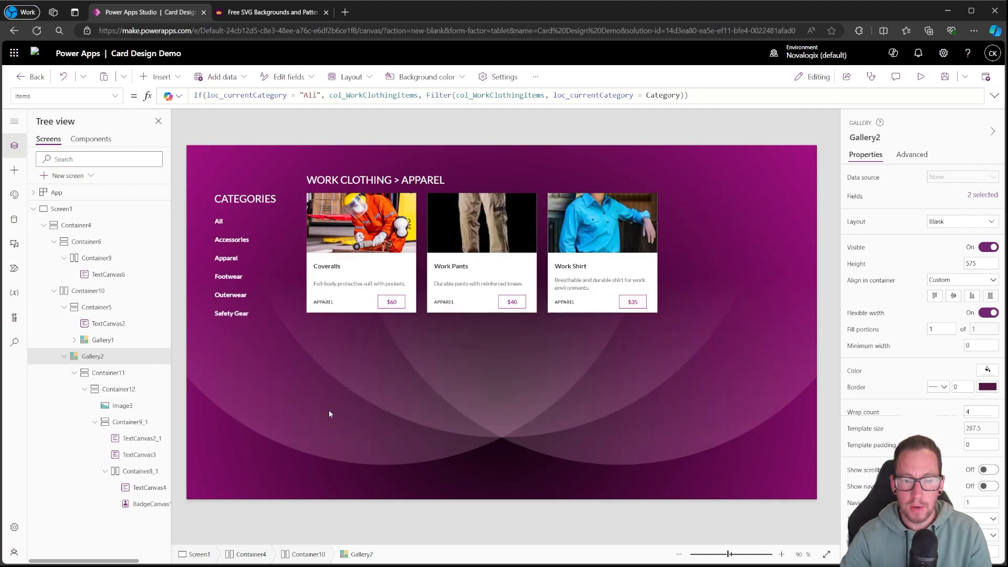
# Try the Power Apps and Teams themes on the app, and switch back to DemoTheme
pyautogui.click(192, 178)
pyautogui.click(14, 194)
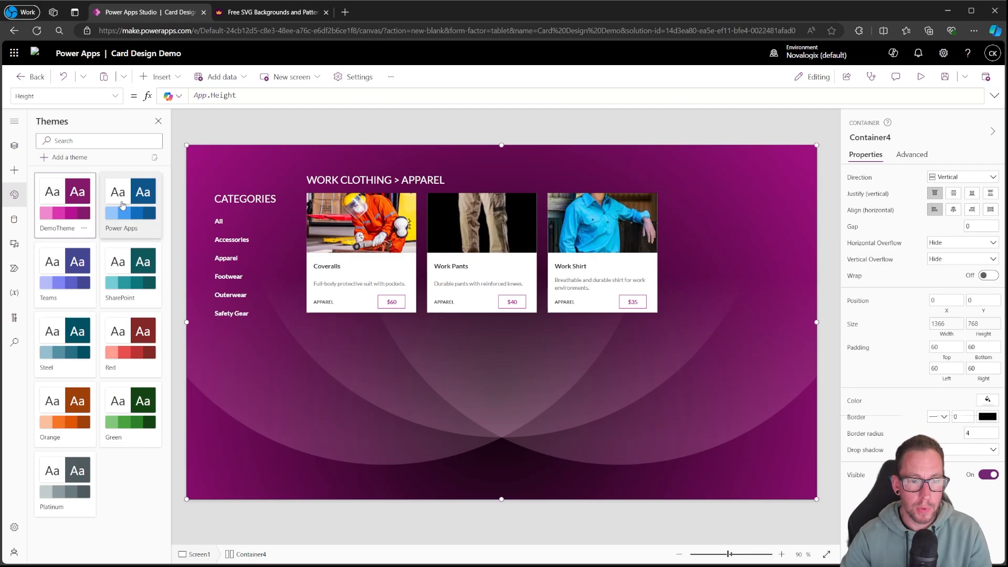
pyautogui.click(130, 200)
pyautogui.click(74, 197)
pyautogui.click(57, 257)
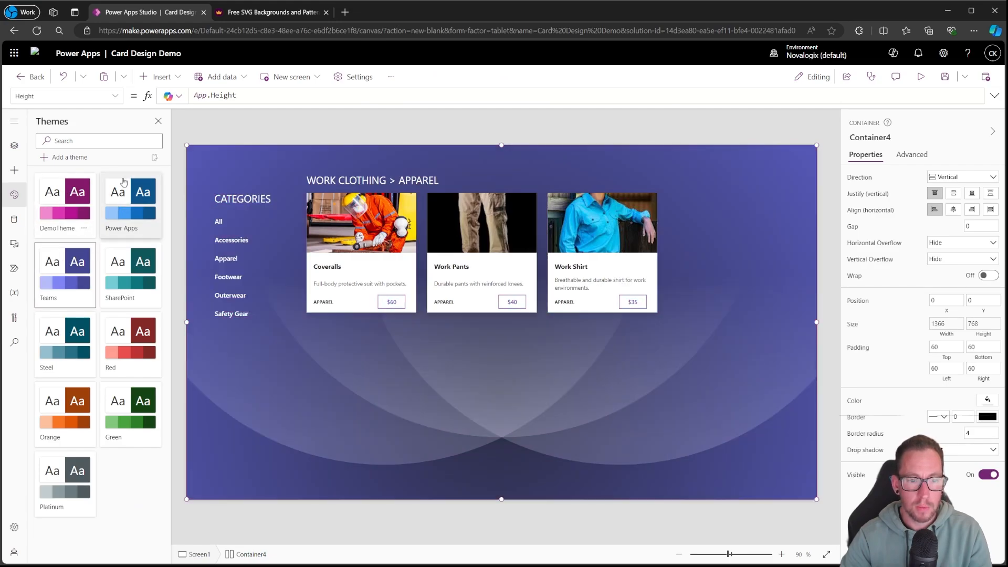
pyautogui.click(124, 182)
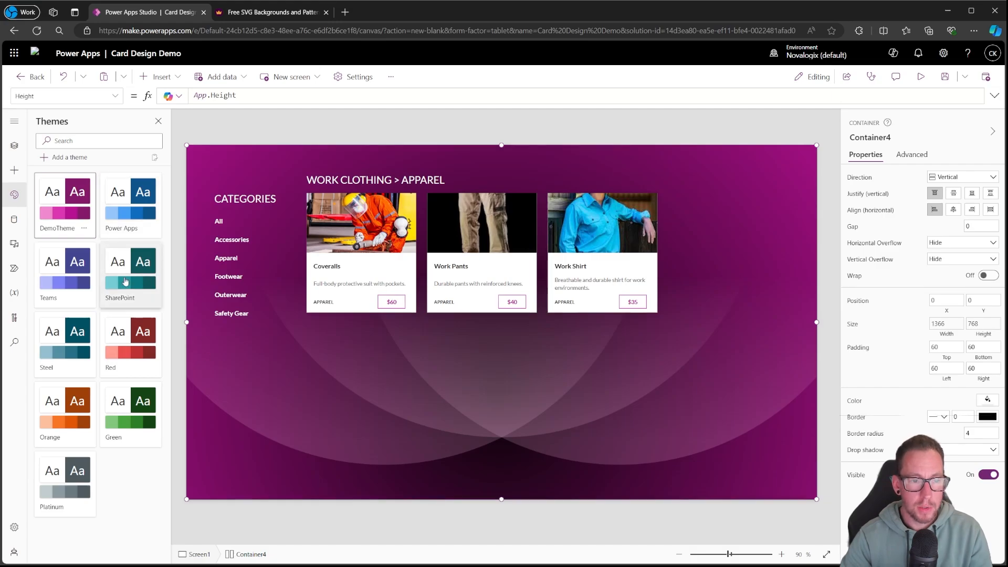
# Select the container around the Work Clothing heading and look through the controls that can be inserted into it
pyautogui.click(15, 146)
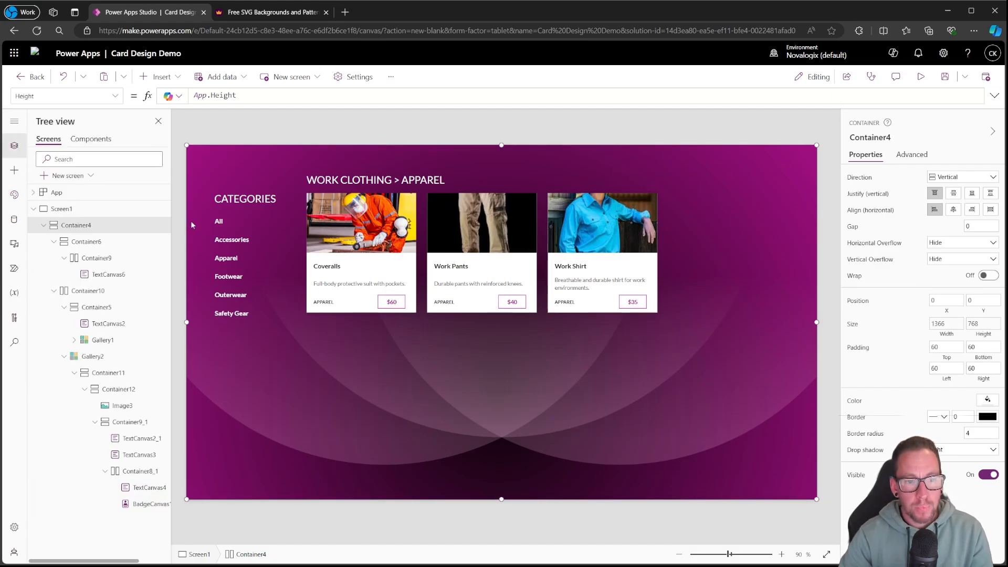
pyautogui.click(481, 187)
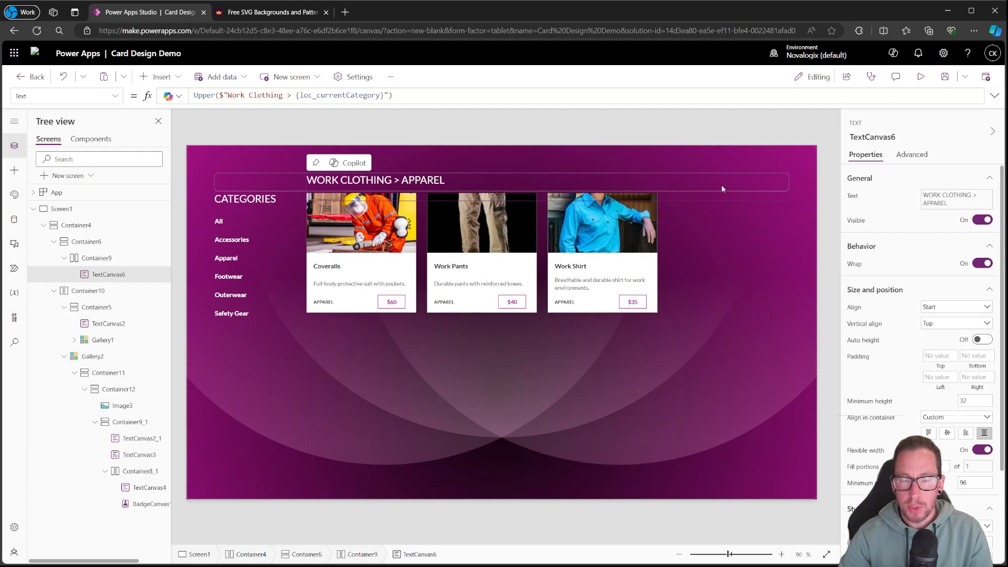
pyautogui.click(103, 261)
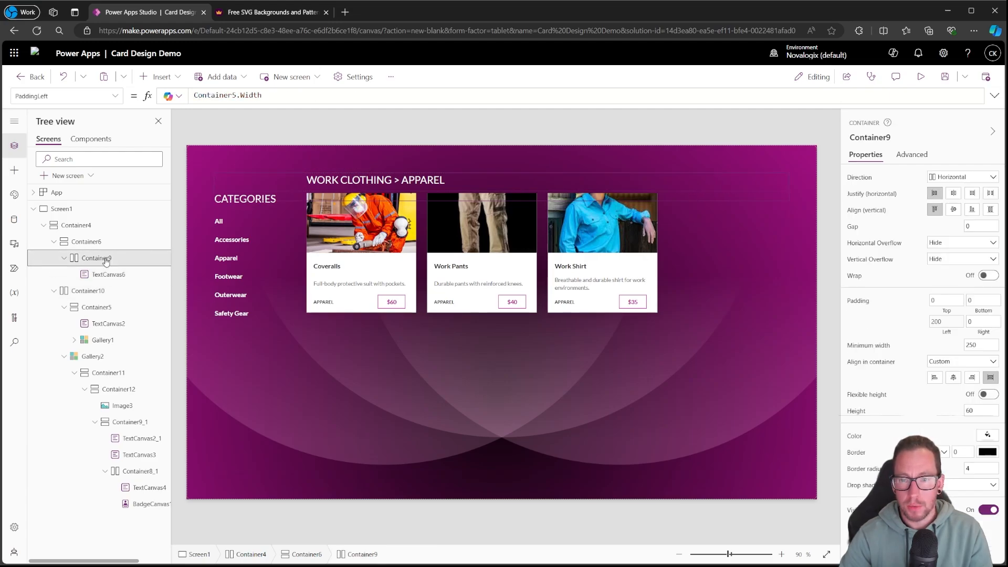
pyautogui.click(191, 79)
pyautogui.click(160, 76)
pyautogui.scroll(-5, 191, 206)
pyautogui.scroll(5, 187, 213)
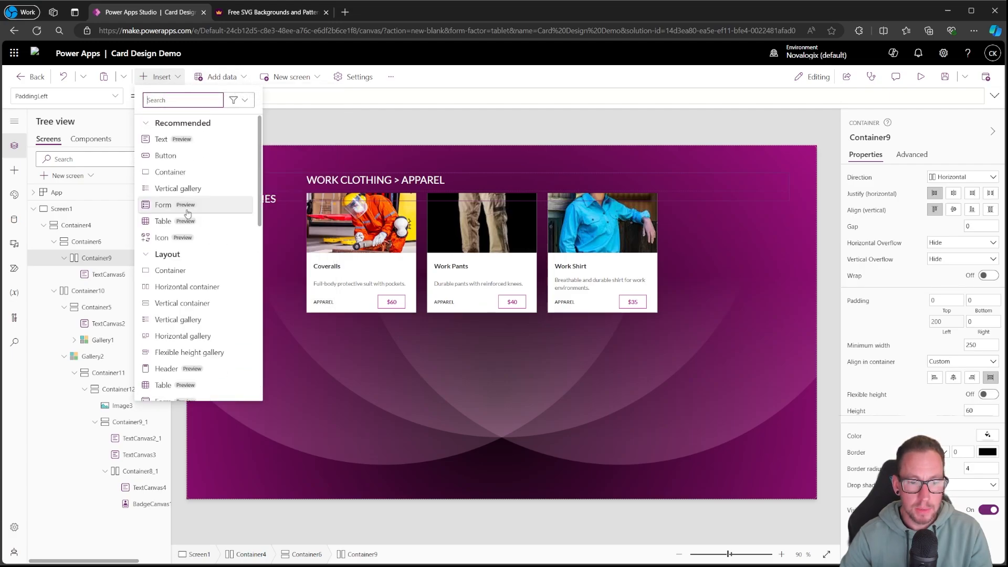
# Insert a button into Container9 beside the WORK CLOTHING > APPAREL heading and give it the ArrowUp icon
pyautogui.scroll(-3, 189, 231)
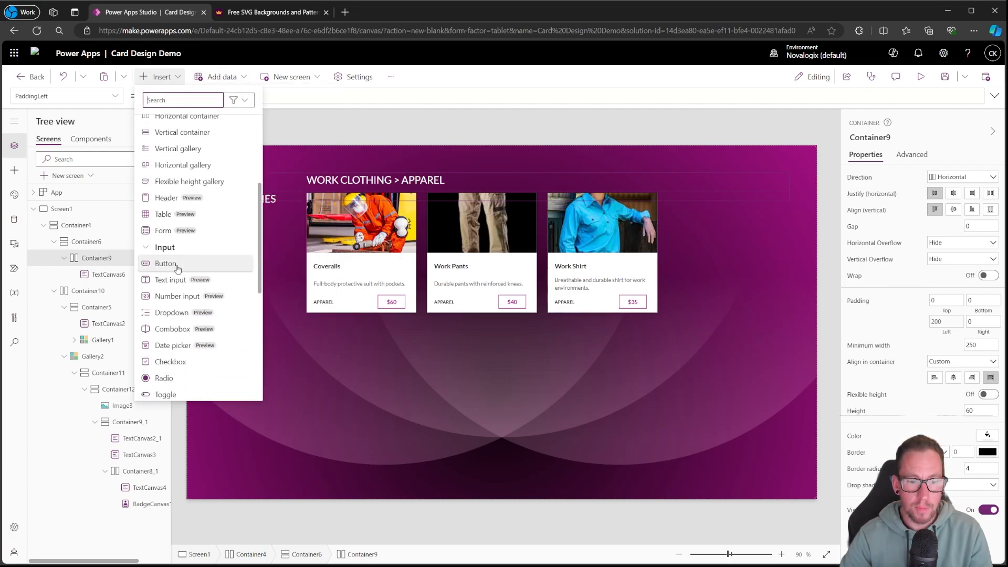
pyautogui.click(191, 263)
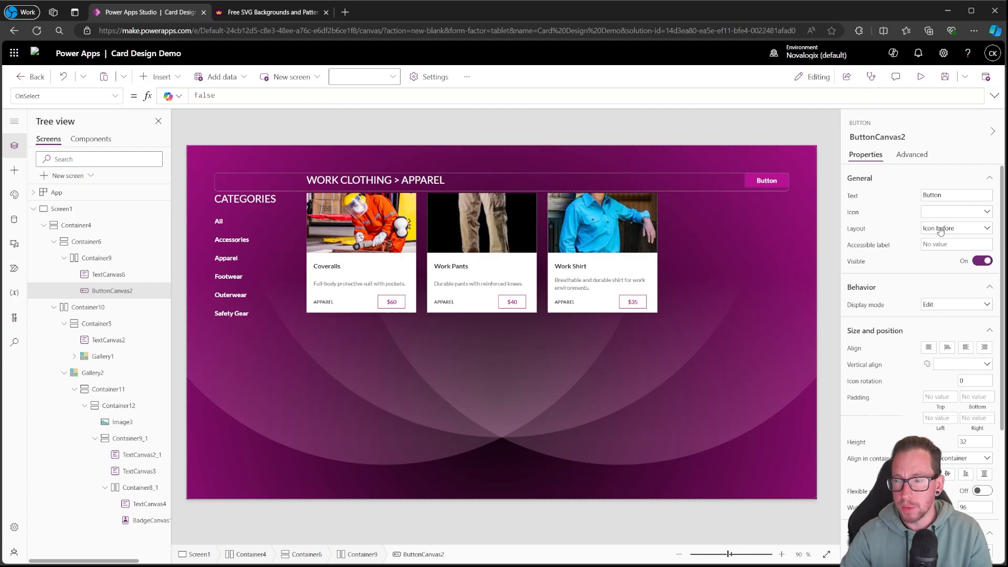
pyautogui.click(943, 213)
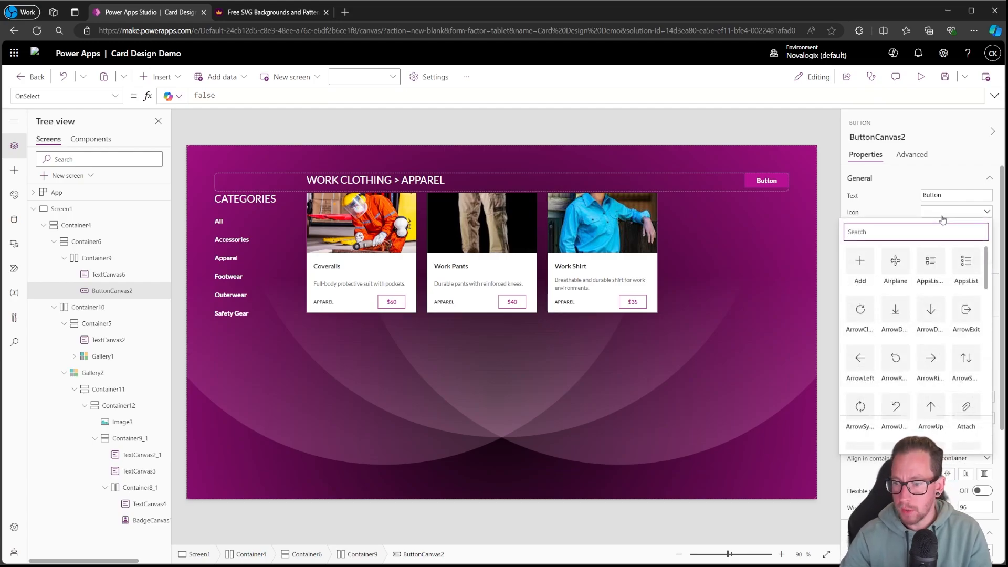
pyautogui.click(931, 407)
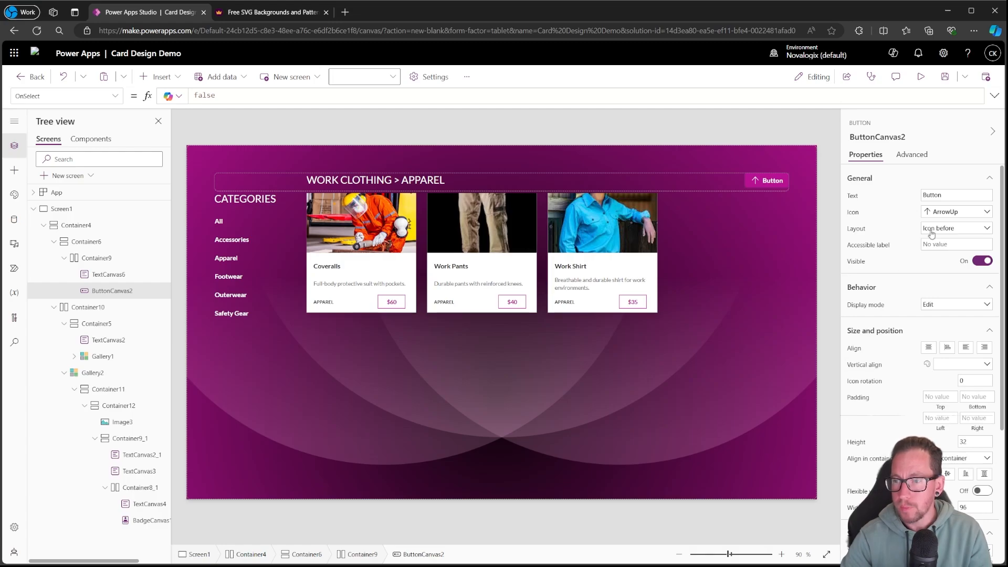
# Set the new button's text to Price and its layout to Icon after
pyautogui.doubleClick(950, 194)
pyautogui.write('Price')
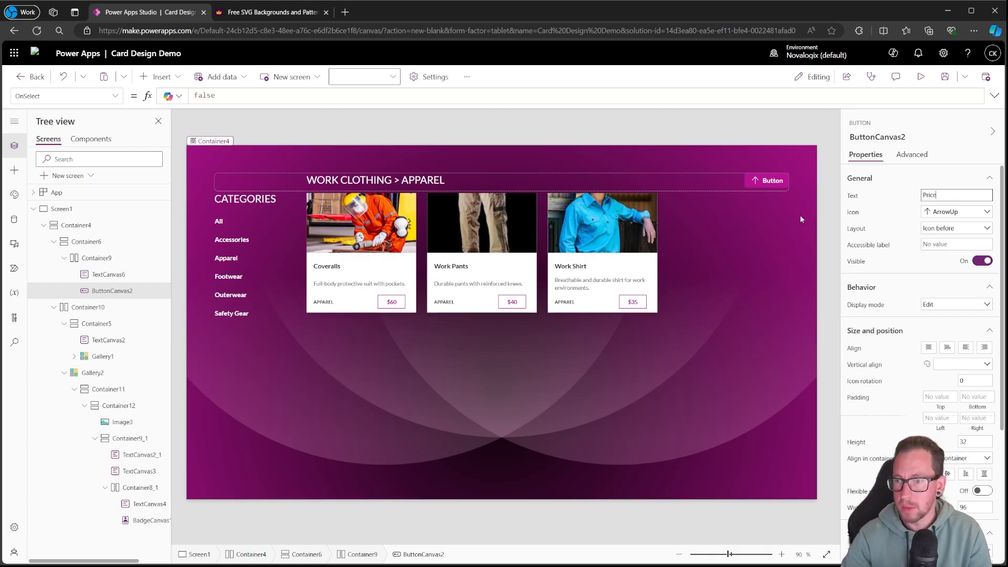
pyautogui.click(946, 229)
pyautogui.click(936, 253)
# Try the Icon only layout on the Price button and return it to Icon after
pyautogui.click(953, 230)
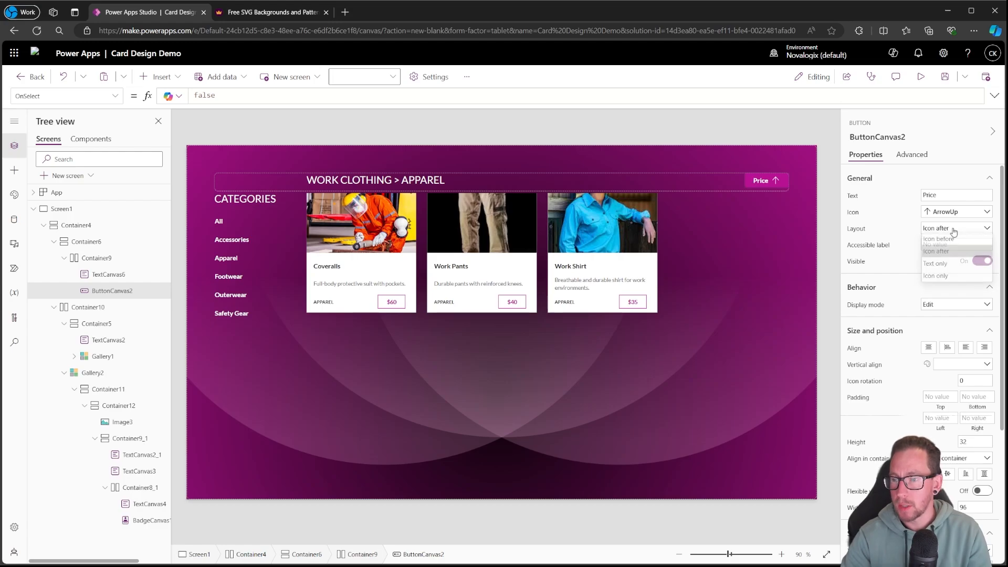
pyautogui.click(945, 279)
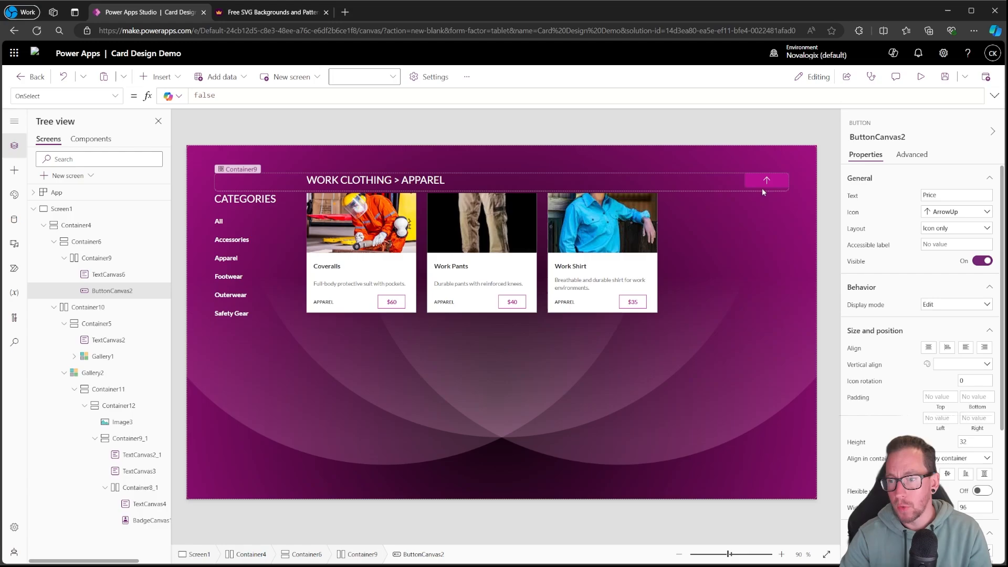
pyautogui.click(931, 229)
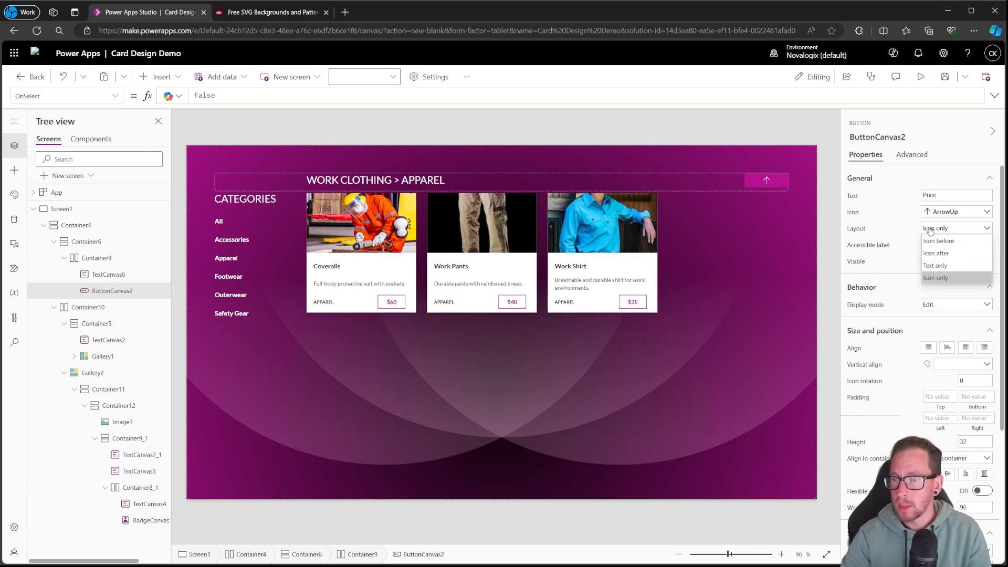
pyautogui.click(951, 252)
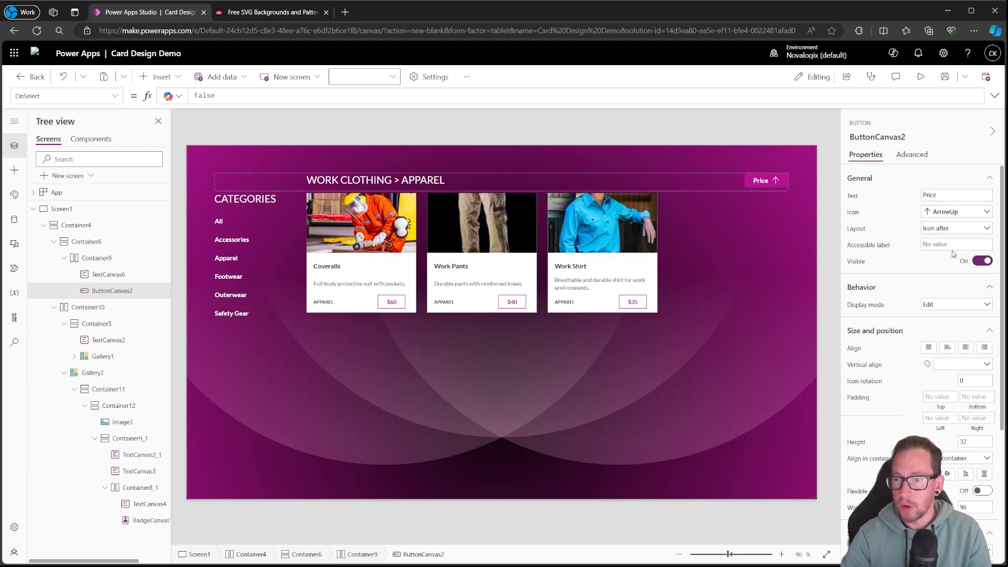
# Set the Price button's font size to 18
pyautogui.scroll(-3, 954, 462)
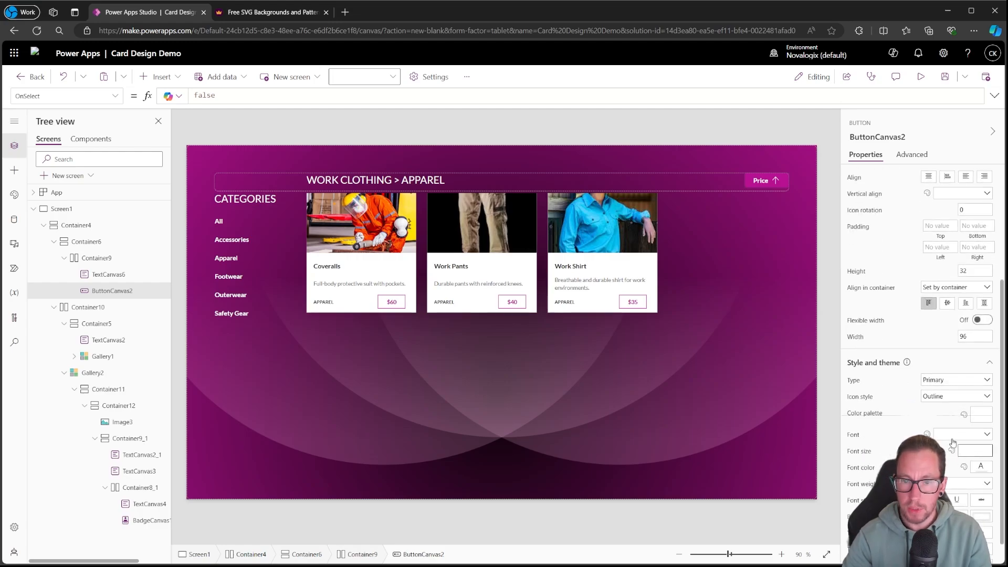
pyautogui.write('18')
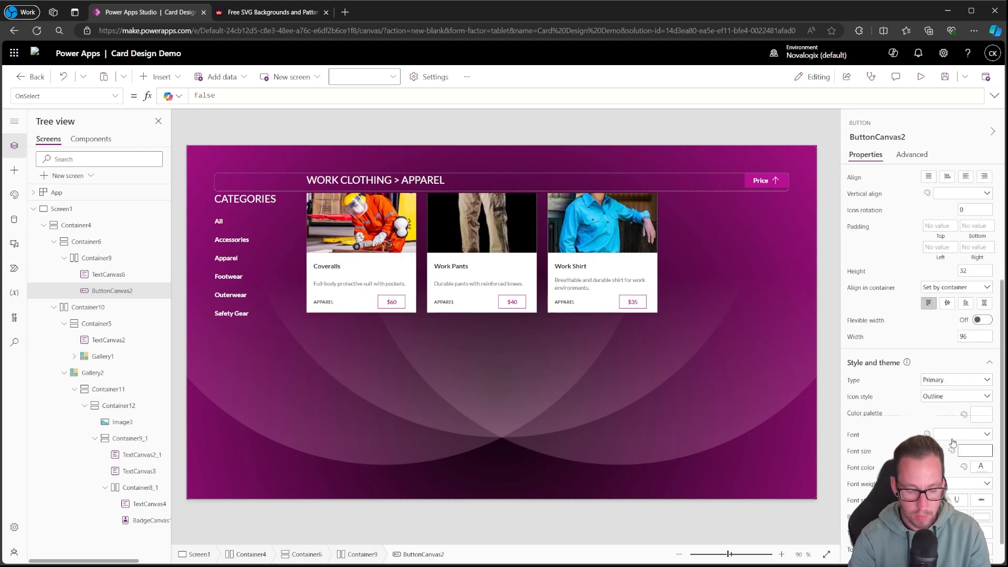
pyautogui.click(828, 342)
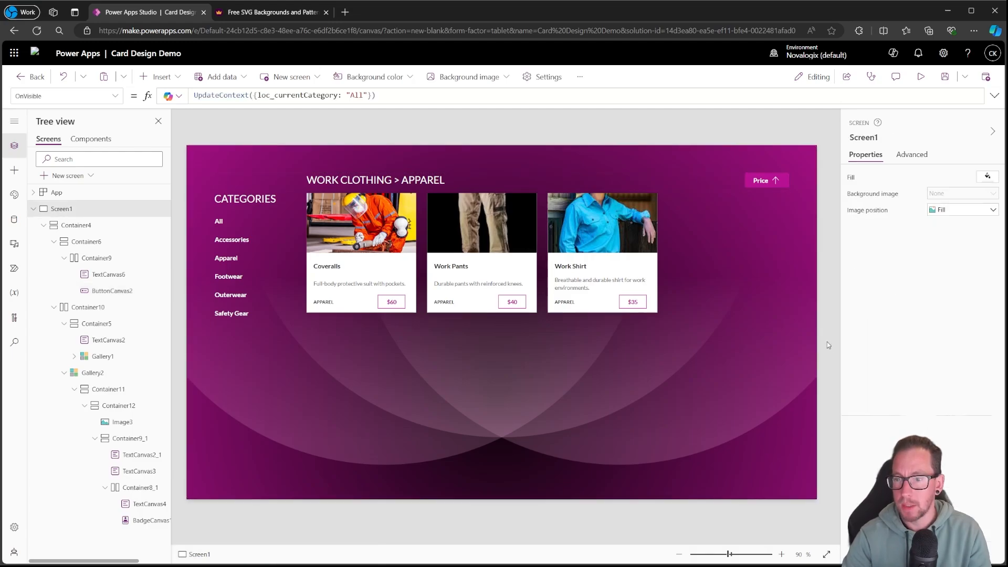
# Stretch the Price button vertically within its container and set its minimum height to 0
pyautogui.click(770, 182)
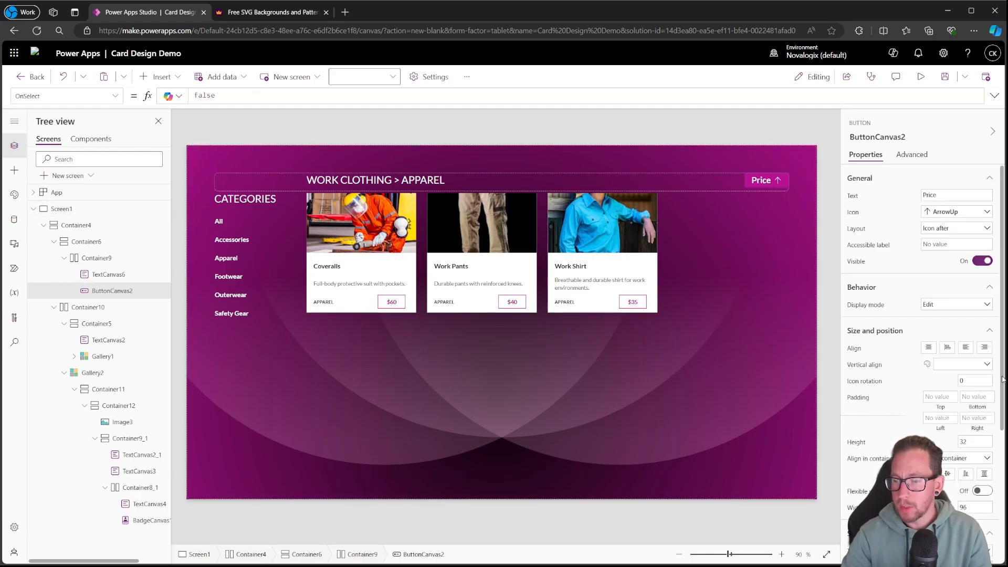
pyautogui.click(984, 475)
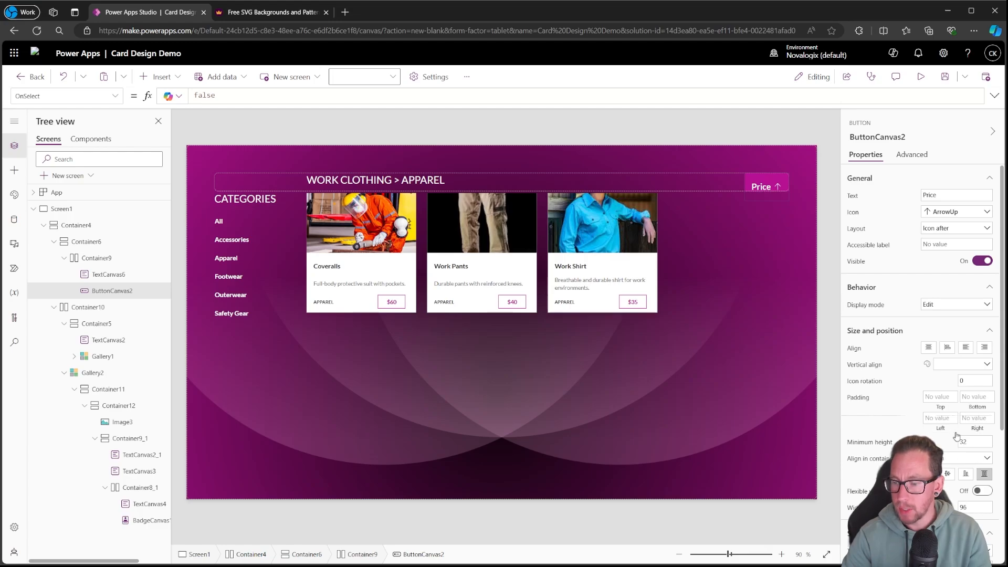
pyautogui.write('0')
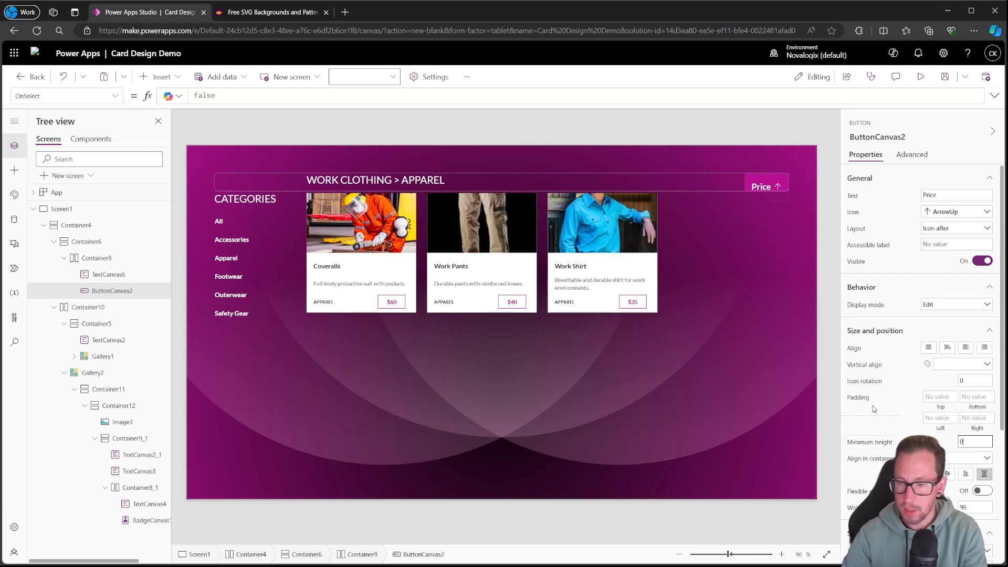
pyautogui.click(829, 313)
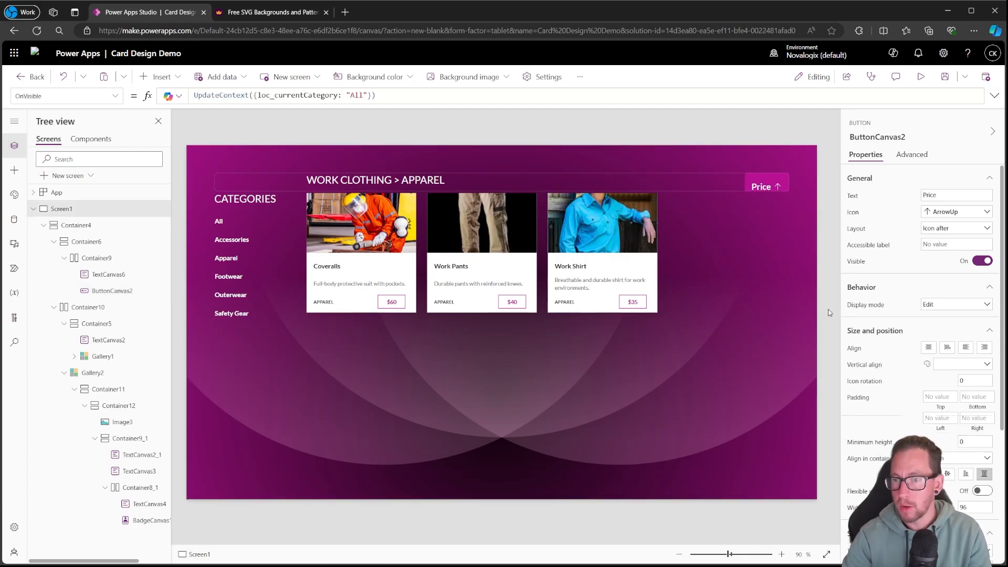
# Turn on flexible height for Container9 and set its minimum height to 0
pyautogui.click(770, 182)
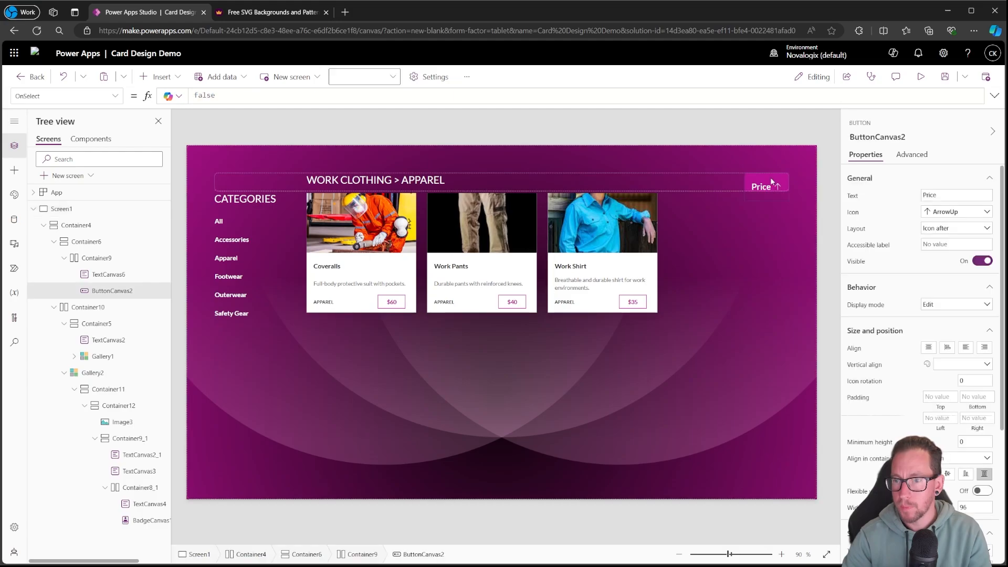
pyautogui.click(110, 274)
pyautogui.click(98, 262)
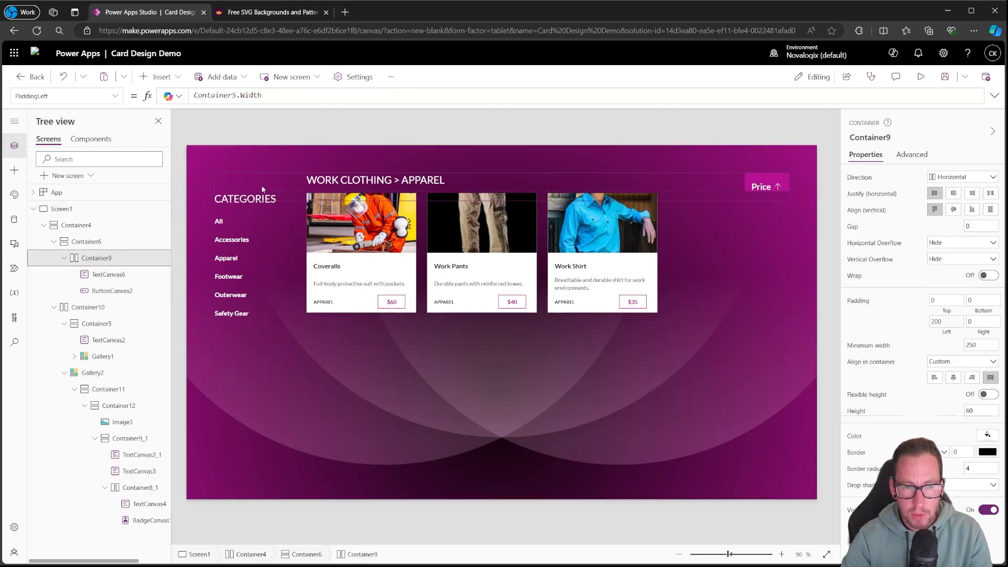
pyautogui.click(989, 394)
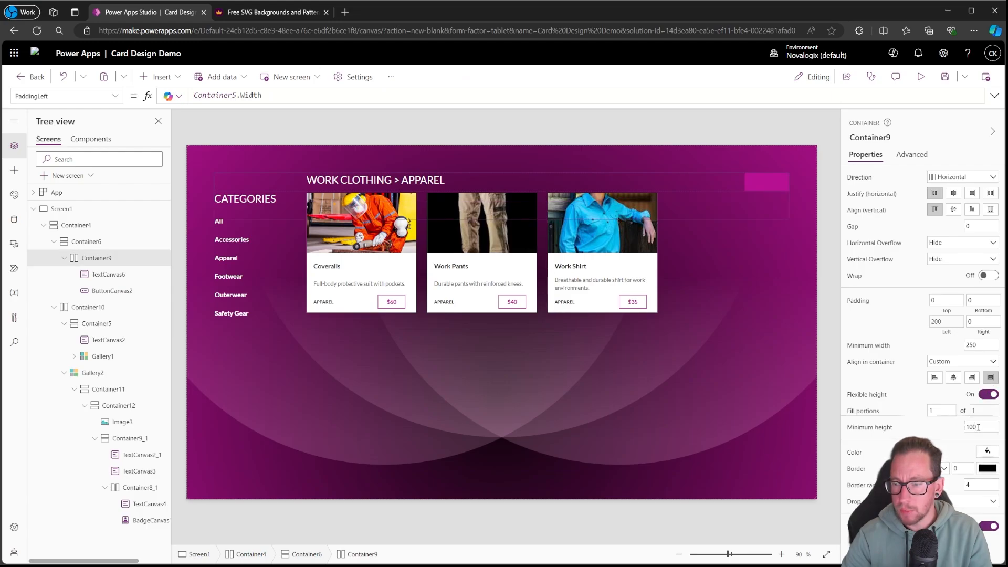
pyautogui.moveTo(979, 428); pyautogui.dragTo(784, 398)
pyautogui.press('BackSpace')
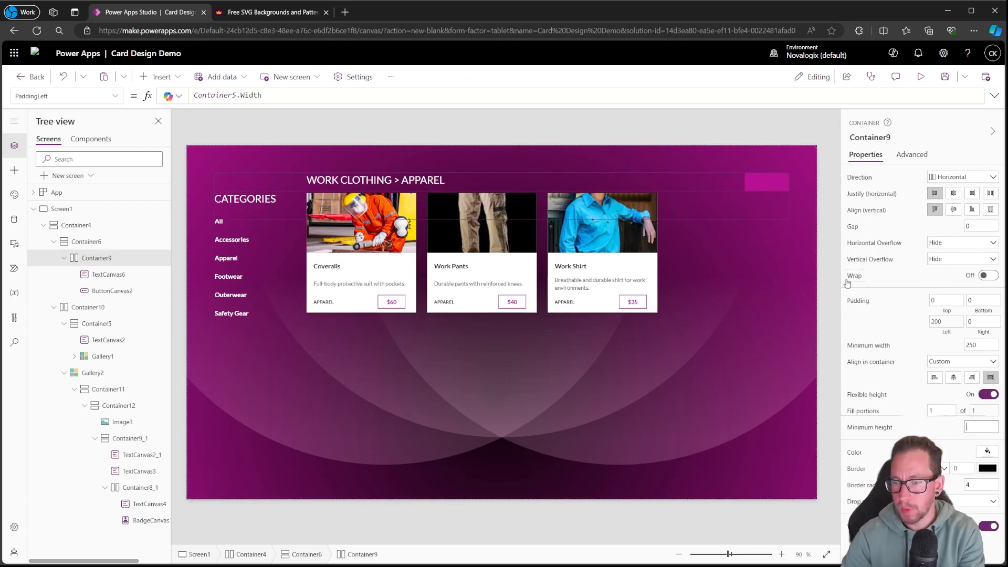
pyautogui.click(830, 260)
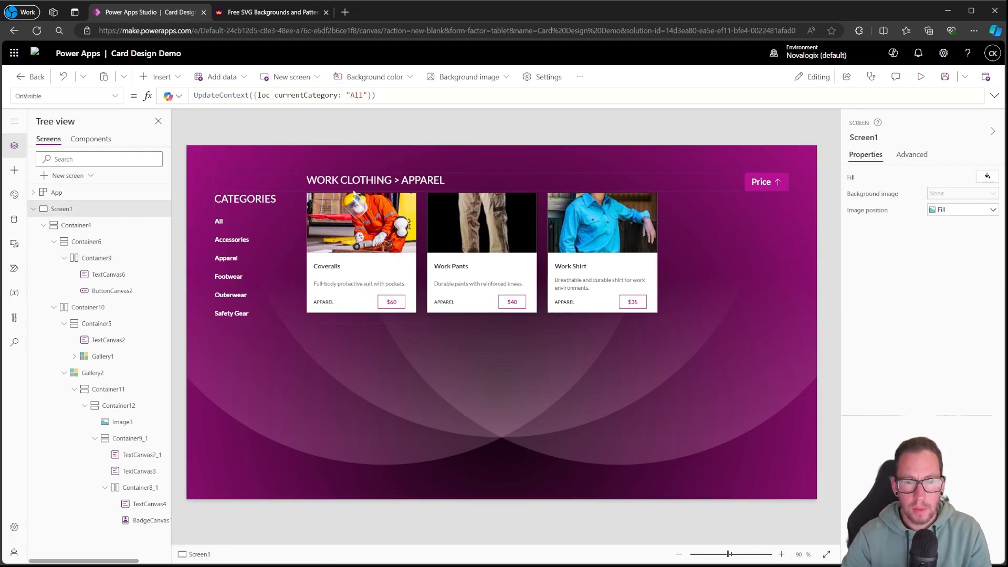
# Remove the wrapping Container6 from the tree while keeping Container9 directly inside Container4
pyautogui.click(97, 258)
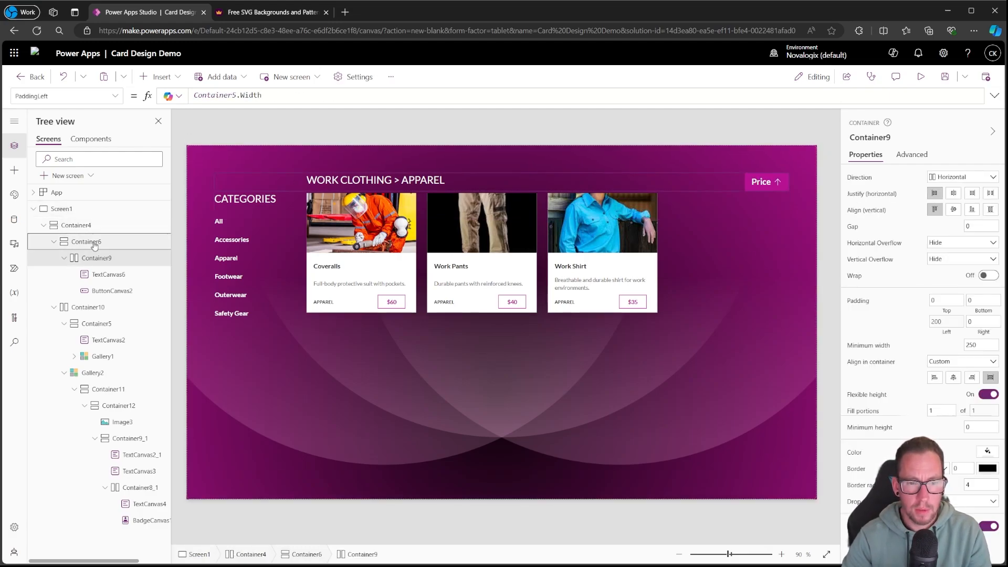
pyautogui.click(94, 245)
pyautogui.click(96, 257)
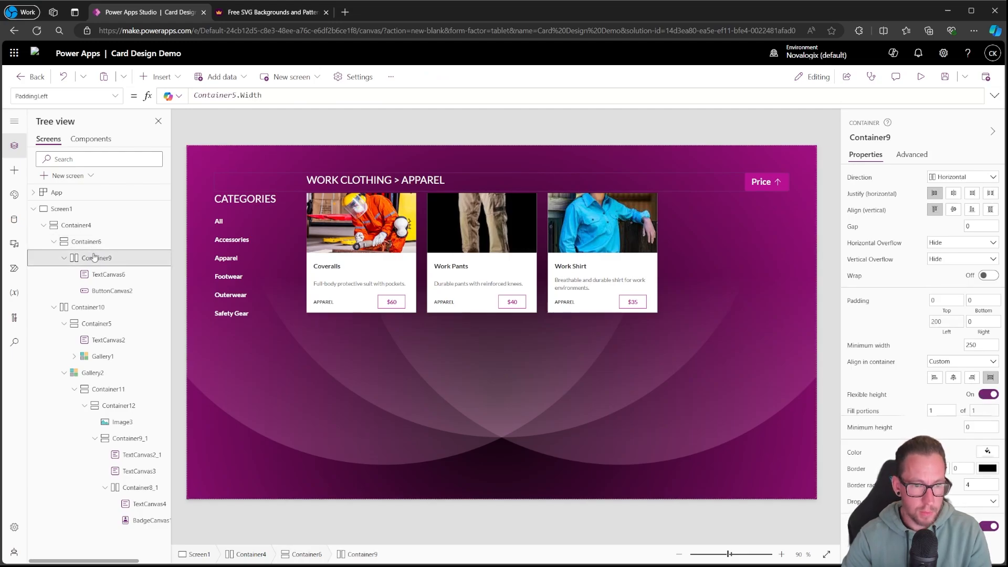
pyautogui.moveTo(93, 257)
pyautogui.mouseDown()
pyautogui.moveTo(91, 210)
pyautogui.moveTo(88, 256)
pyautogui.mouseUp()
pyautogui.click(96, 245)
pyautogui.press('Delete')
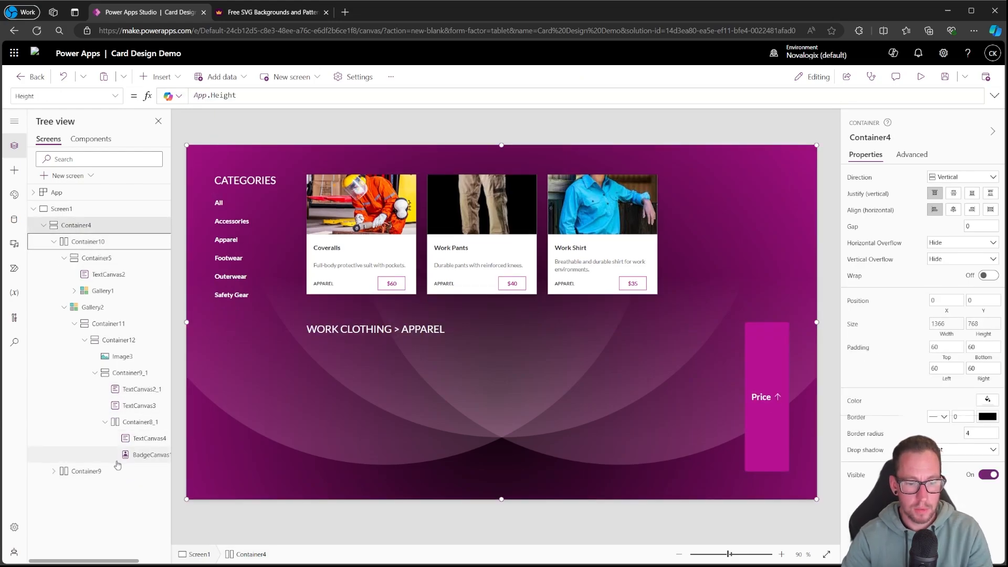
# Reorder Container9 to the top of Container4, above Container10
pyautogui.click(117, 472)
pyautogui.click(160, 473)
pyautogui.moveTo(210, 360)
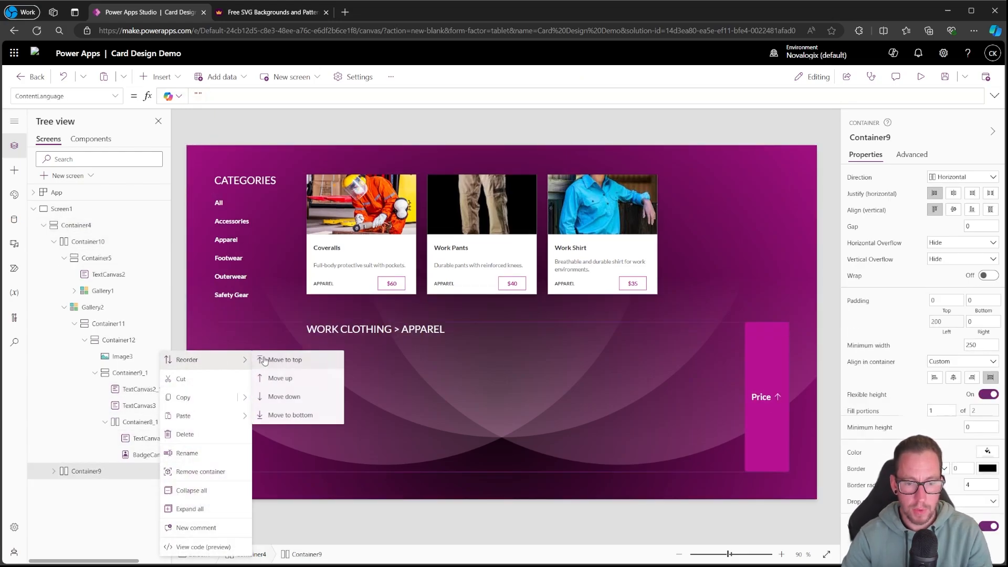
pyautogui.click(284, 360)
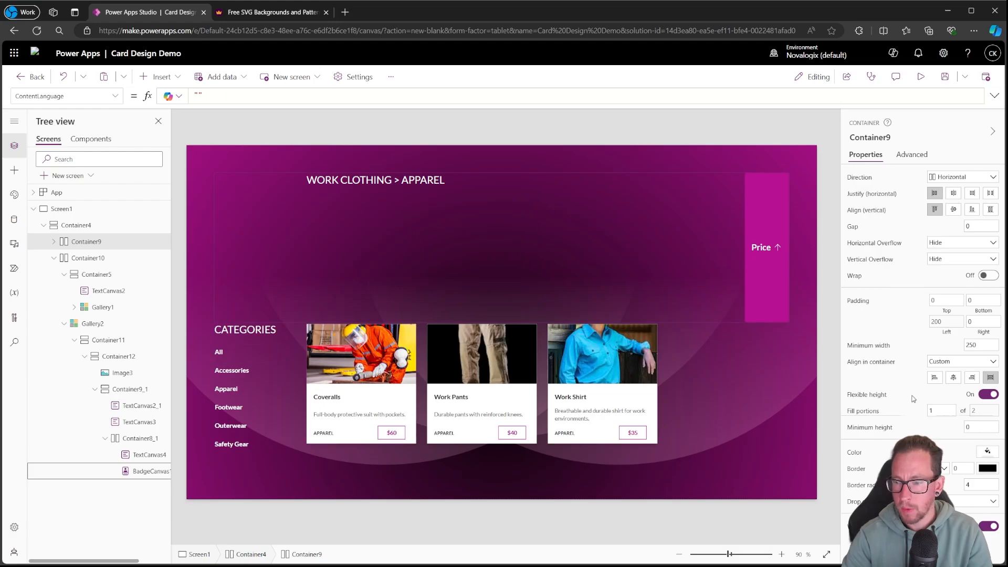
# Turn off flexible height for Container9 and set its height to 60
pyautogui.click(987, 395)
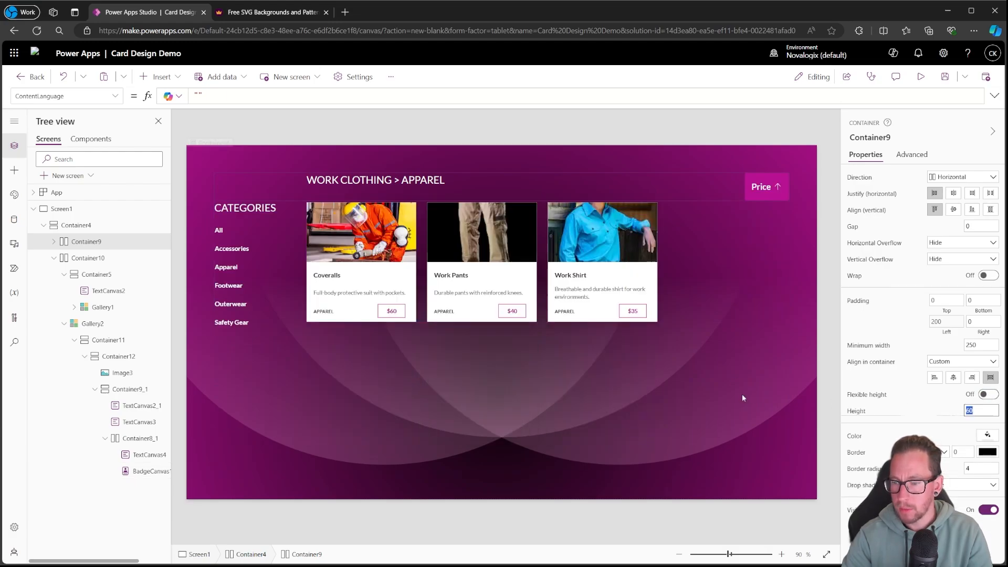
pyautogui.click(828, 249)
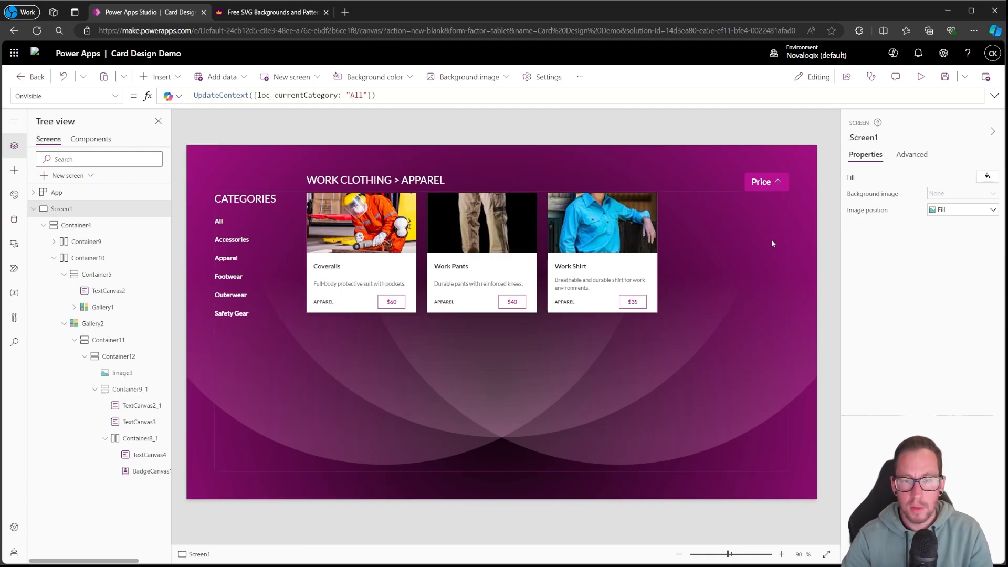
pyautogui.click(289, 178)
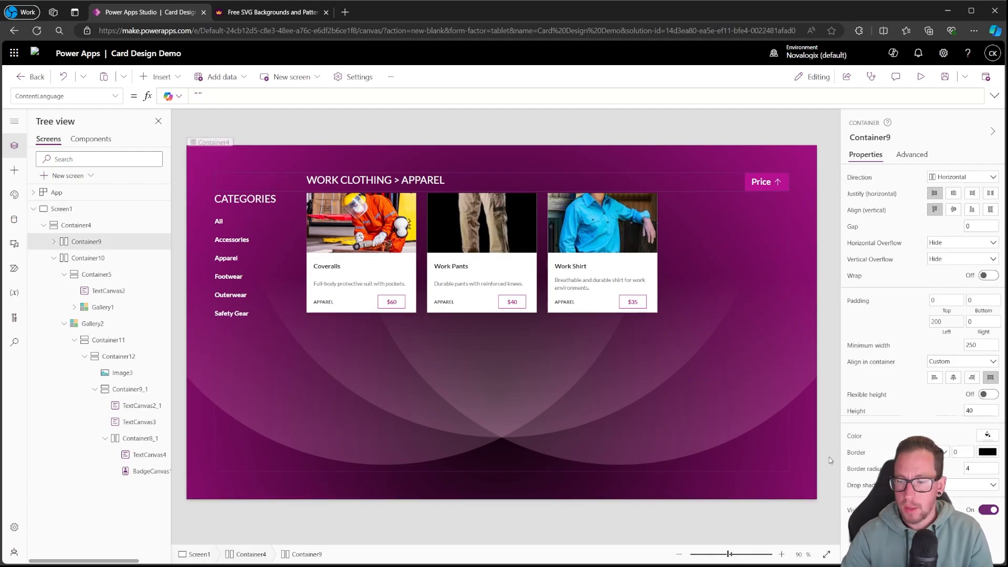
pyautogui.moveTo(985, 411); pyautogui.dragTo(793, 403)
pyautogui.write('60')
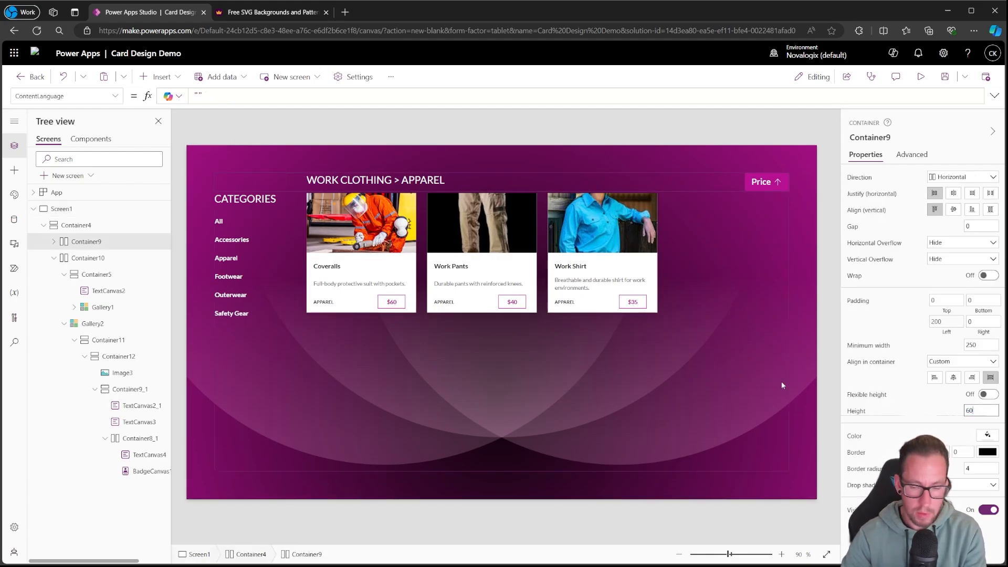
pyautogui.click(821, 350)
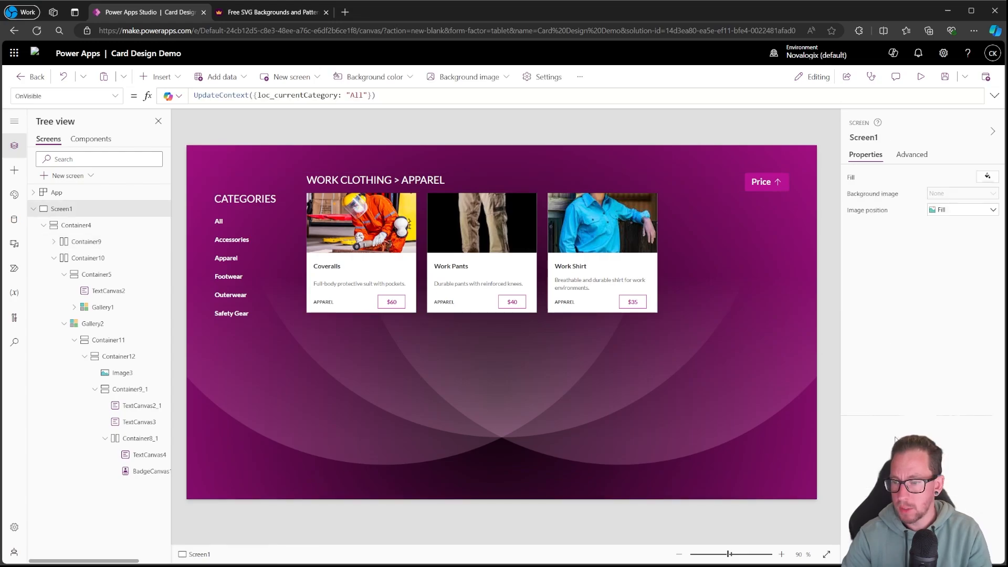
# Set Container9's bottom padding to 20
pyautogui.click(280, 181)
pyautogui.doubleClick(982, 300)
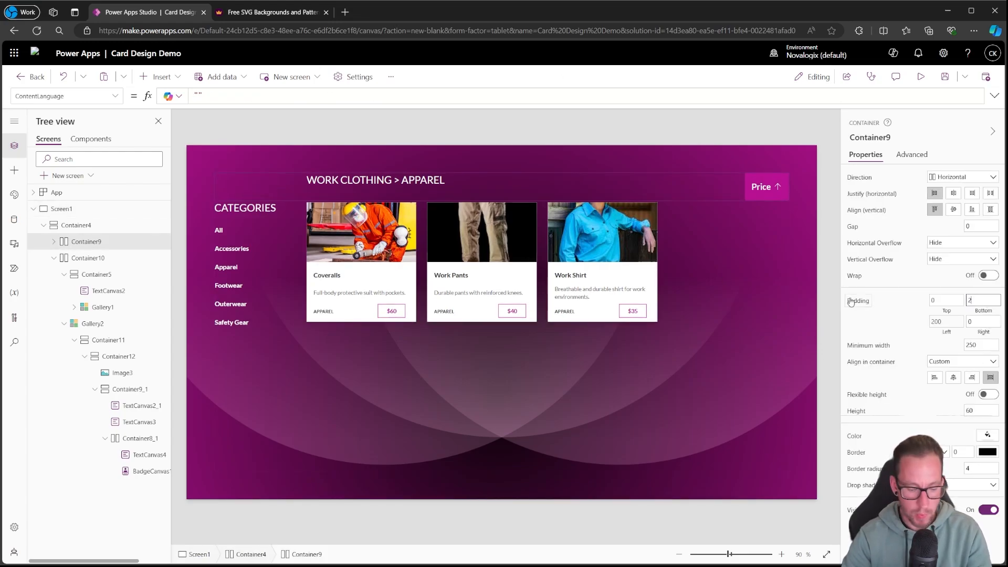
pyautogui.write('20')
pyautogui.press('Return')
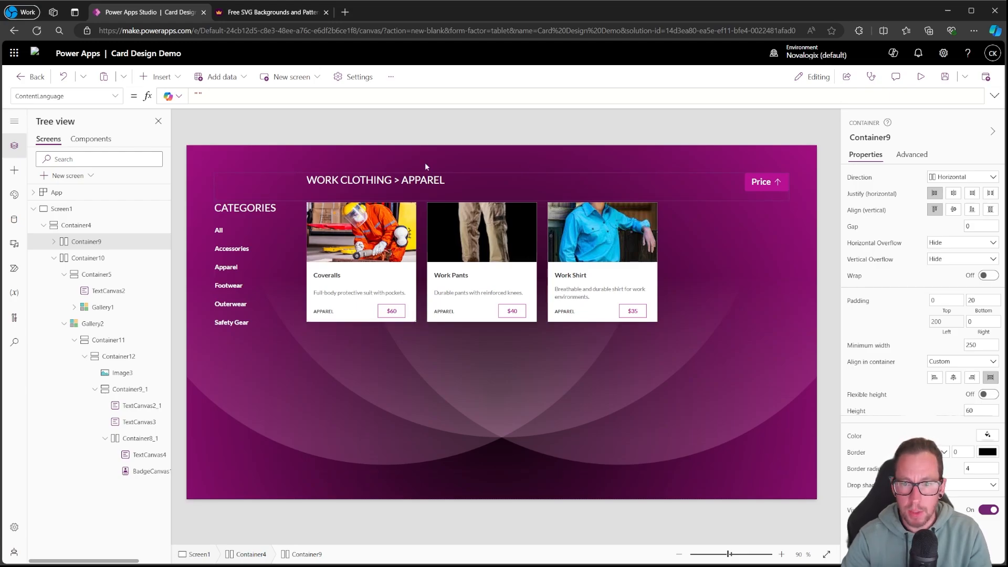
pyautogui.click(822, 220)
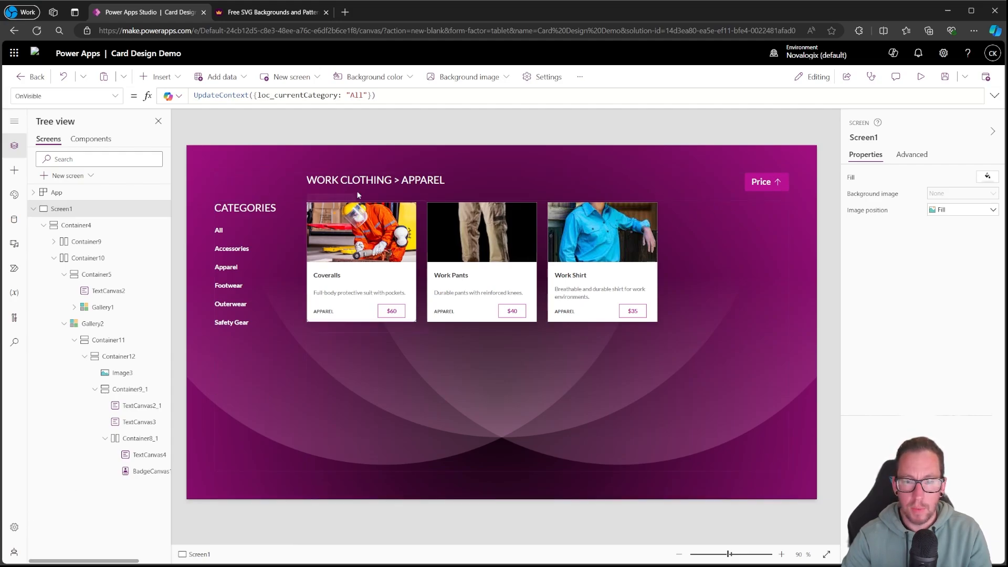
# Change the Price button's style type to Transparent
pyautogui.click(756, 190)
pyautogui.scroll(-5, 987, 426)
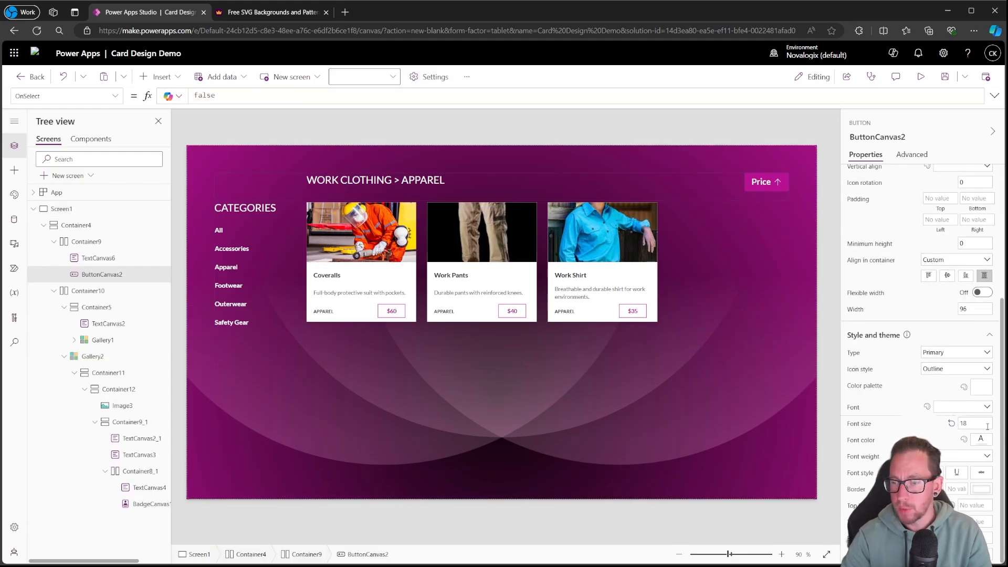
pyautogui.click(973, 355)
pyautogui.click(940, 409)
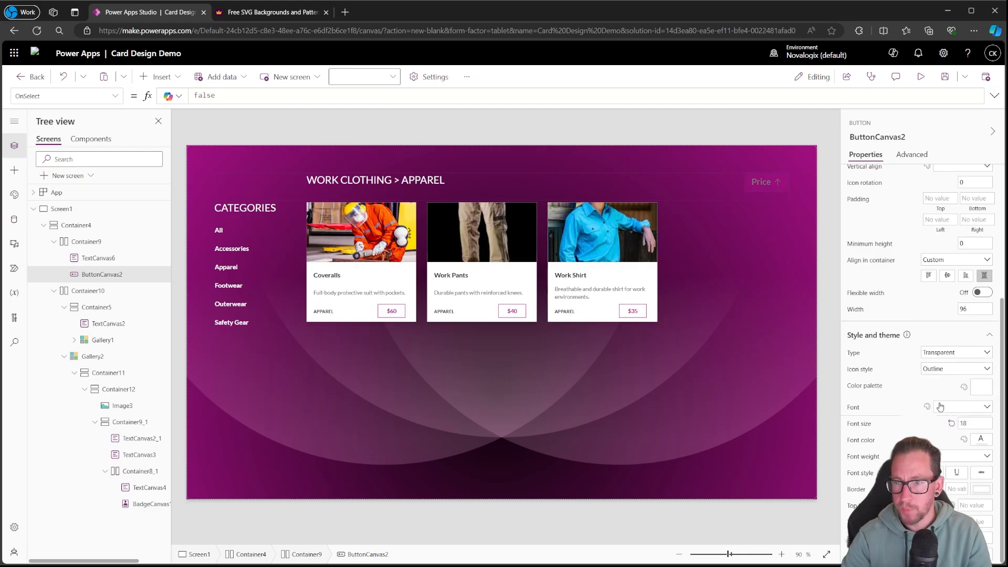
pyautogui.click(778, 134)
# Set the Price button's font color to white
pyautogui.click(775, 185)
pyautogui.scroll(-4, 974, 336)
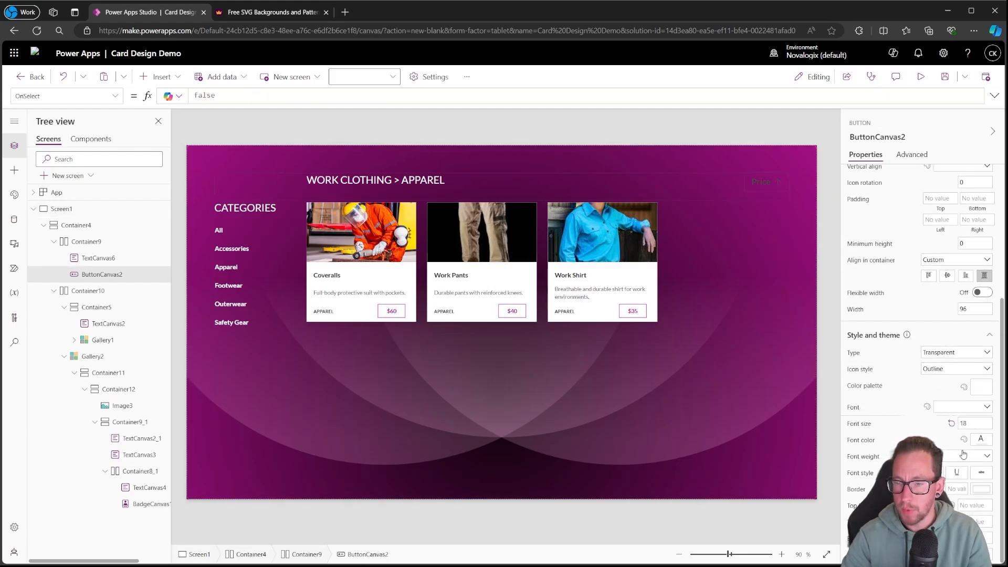
pyautogui.click(988, 441)
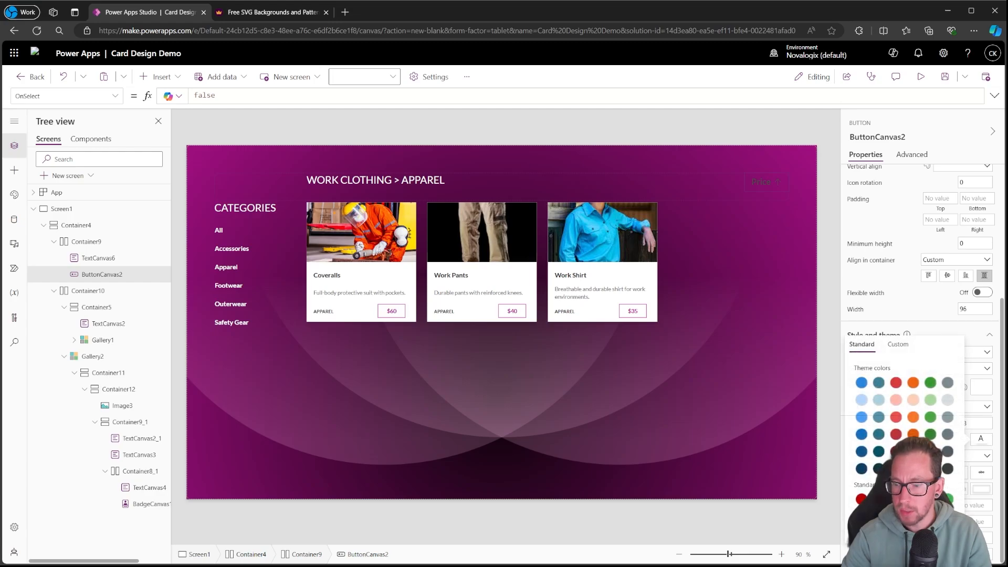
pyautogui.click(769, 183)
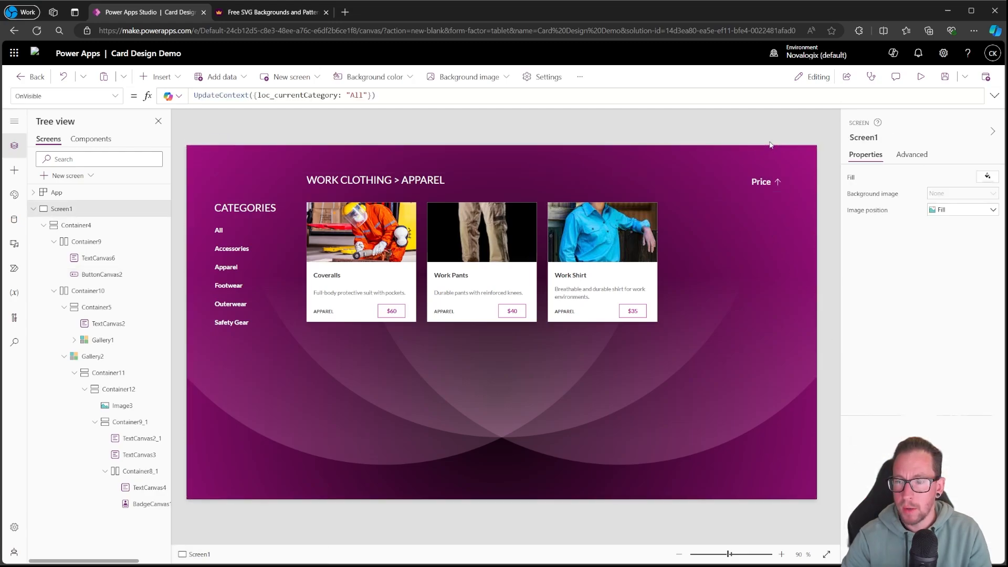
# Change the Price button's icon style to Filled
pyautogui.click(770, 185)
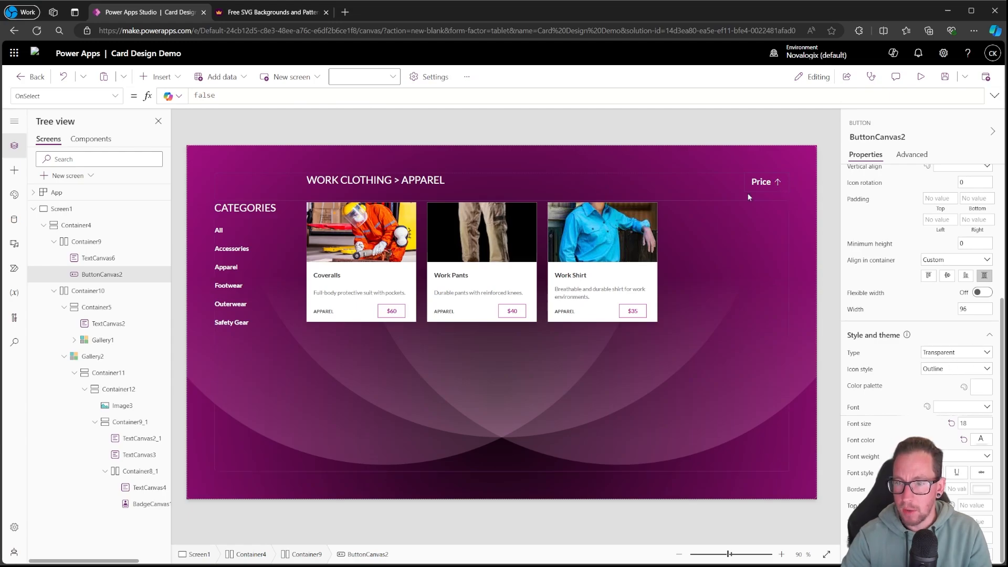
pyautogui.click(942, 369)
pyautogui.click(937, 394)
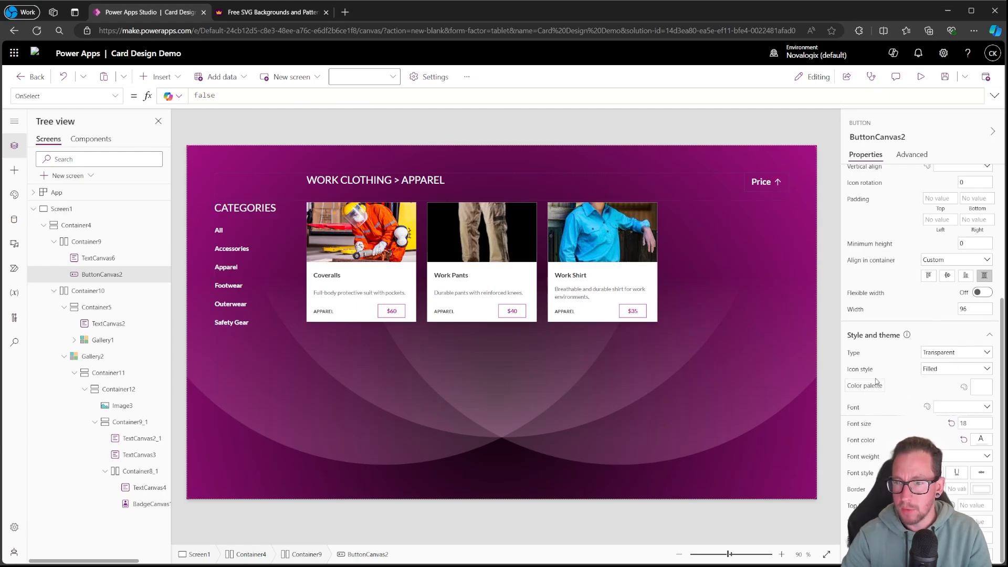
pyautogui.click(755, 130)
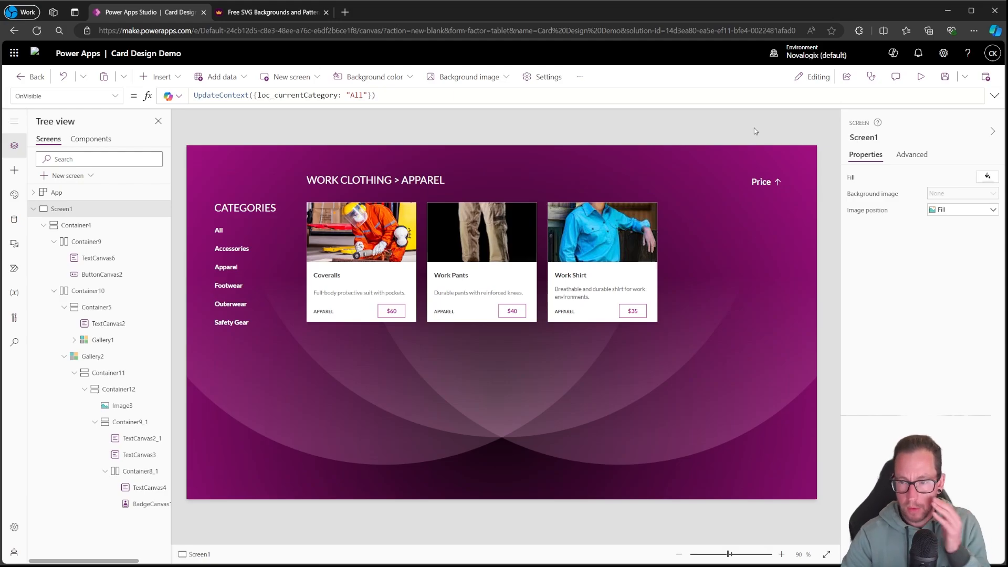
# Replace the Price button's OnSelect formula with an UpdateContext call that sets the context variable loc_priceSort, starting UpdateContext({loc_priceSort:
pyautogui.click(763, 182)
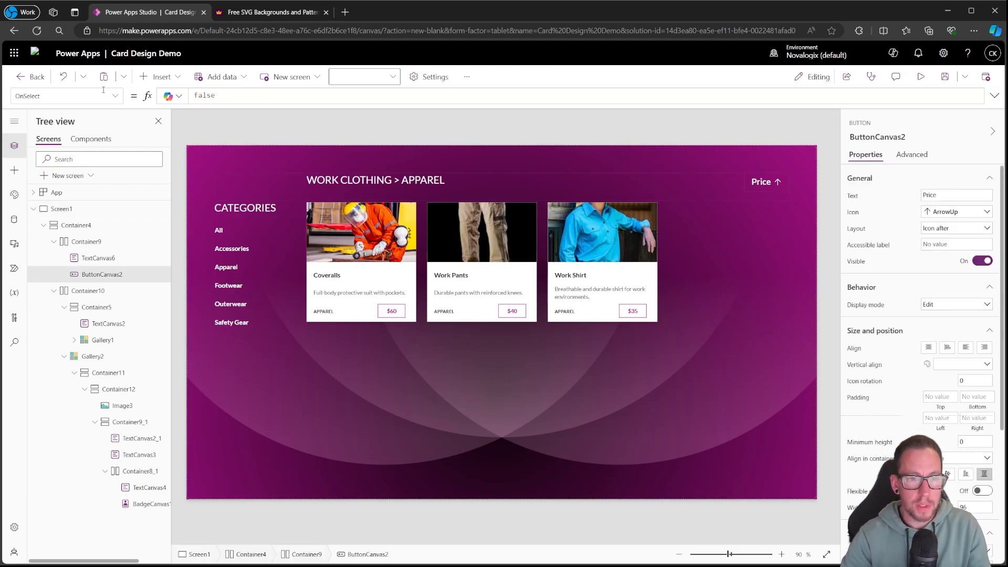
pyautogui.doubleClick(204, 95)
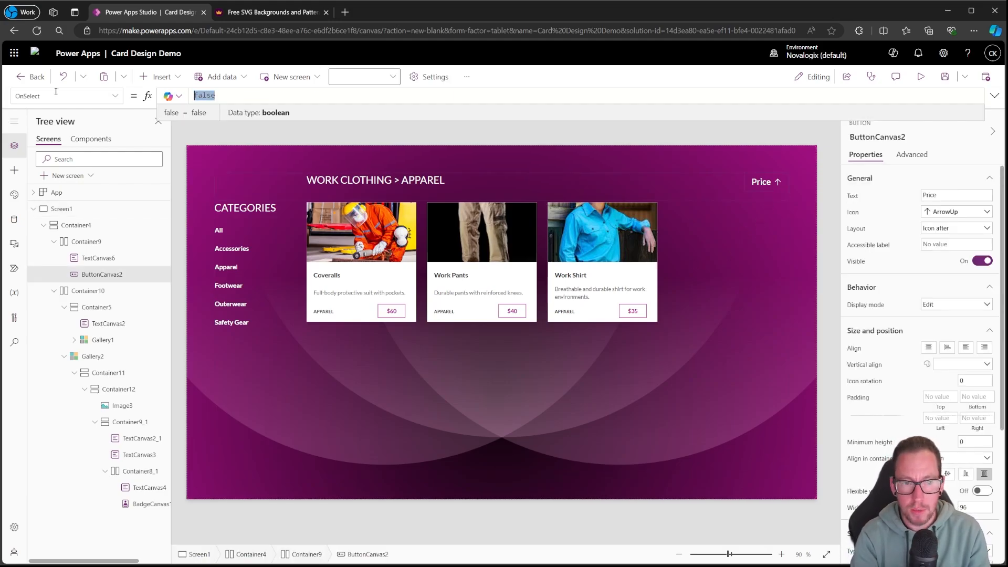
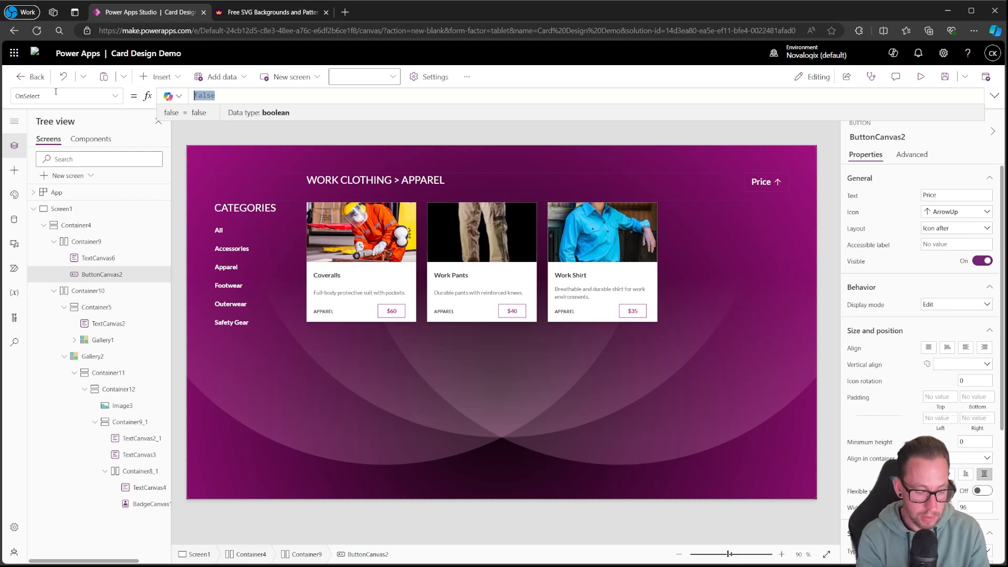
pyautogui.write('UpdateContext(')
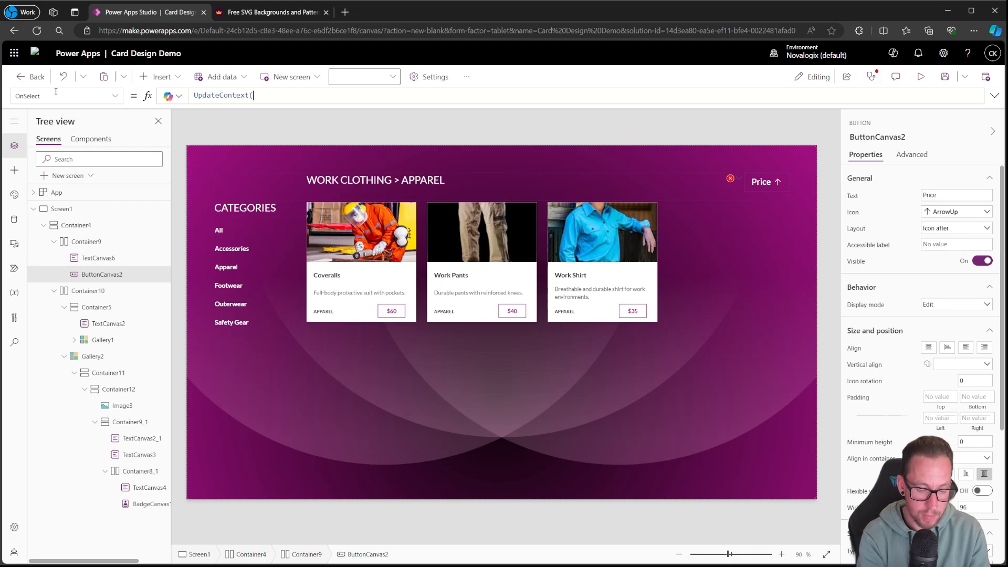
pyautogui.write('{loc_')
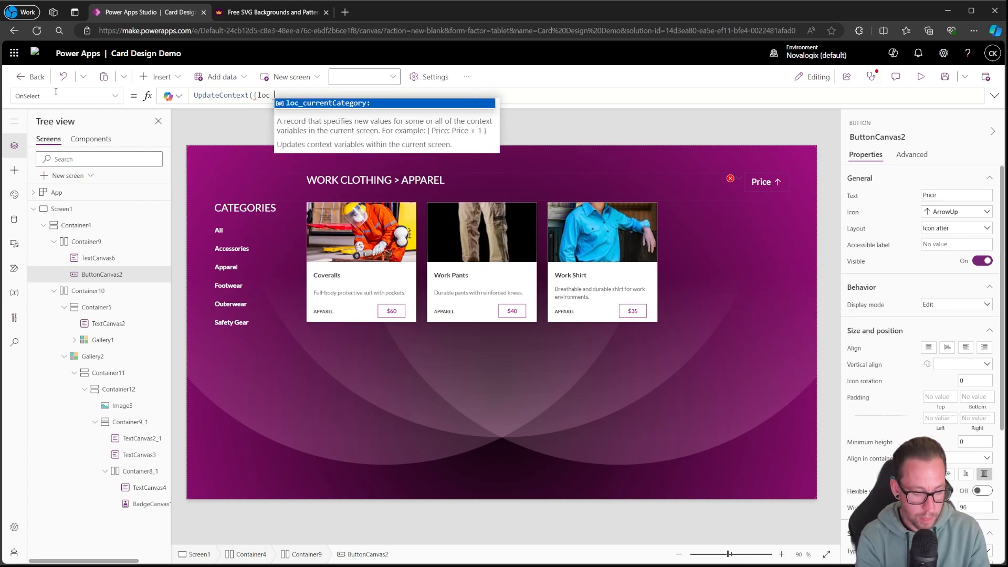
pyautogui.write('priceSort')
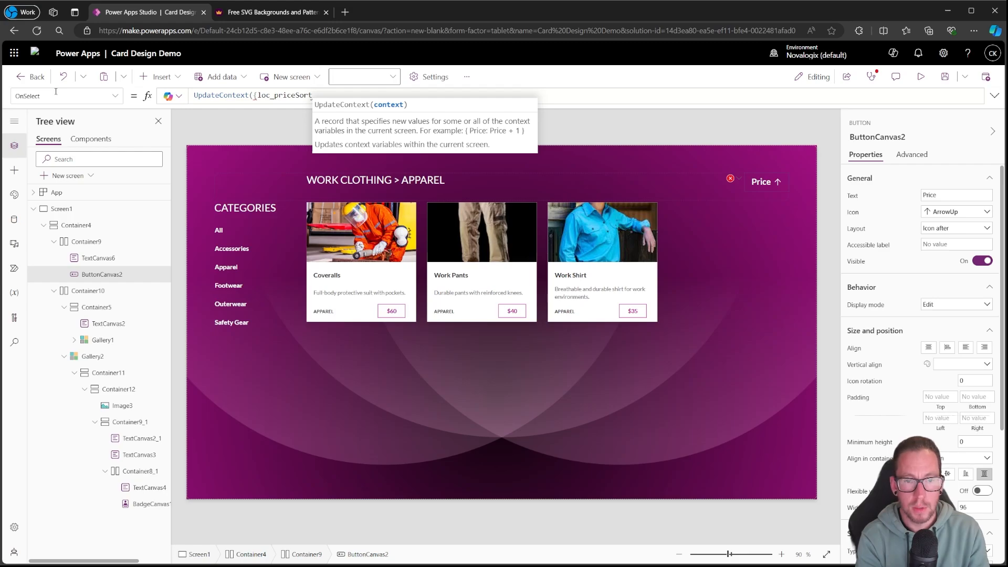
pyautogui.write(':')
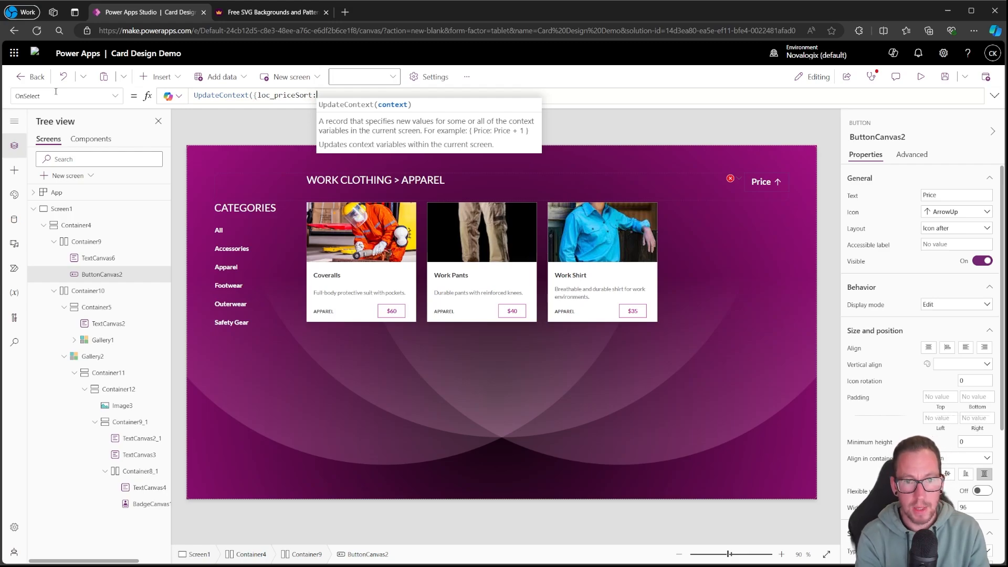
pyautogui.write(' true')
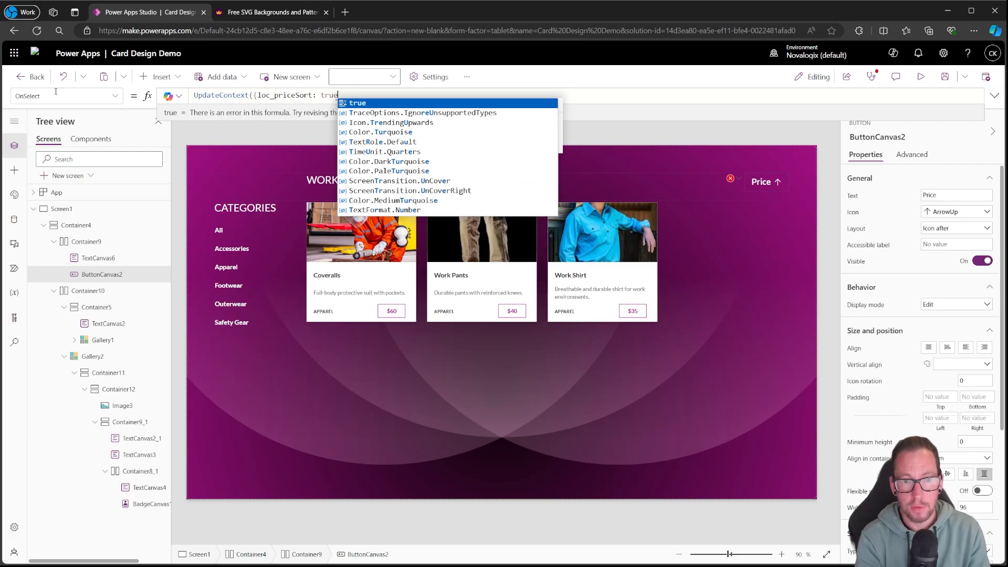
pyautogui.press('BackSpace')
pyautogui.press('BackSpace')
pyautogui.press('BackSpace')
pyautogui.press('BackSpace')
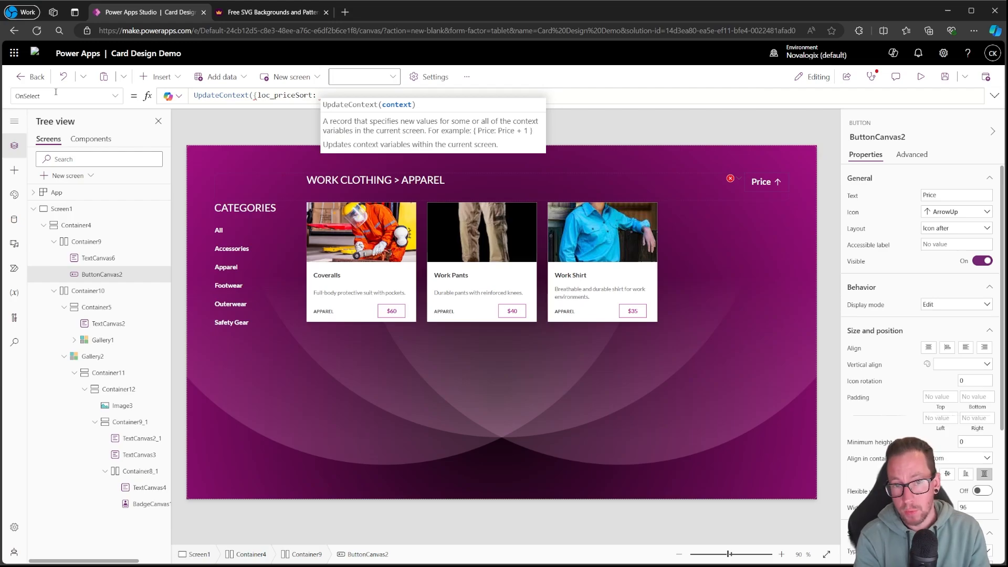
# Complete the OnSelect formula as UpdateContext({loc_priceSort: !loc_priceSort}) so the button toggles the variable
pyautogui.write('!loc')
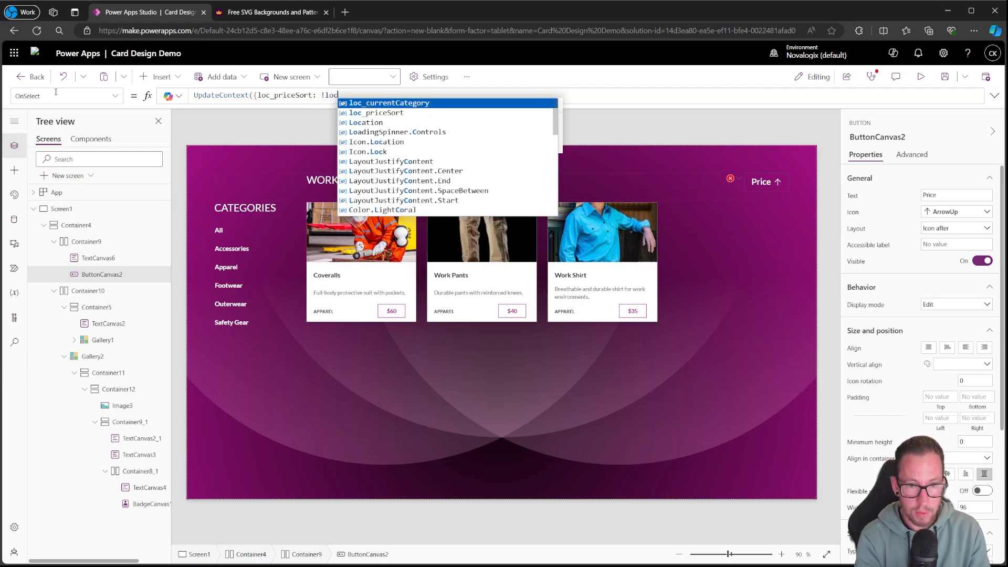
pyautogui.write('_p')
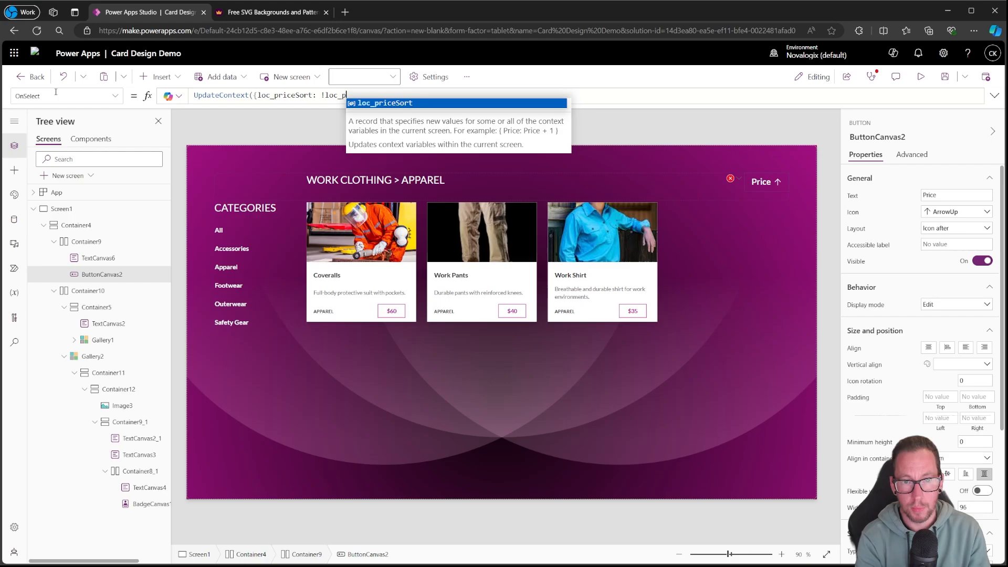
pyautogui.press('Tab')
pyautogui.write('})')
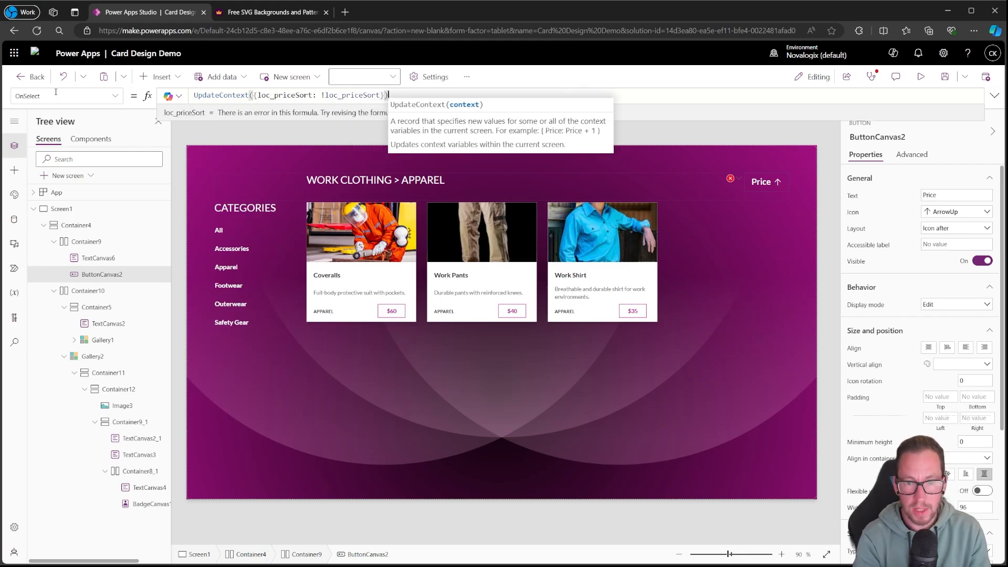
# Test the Price button repeatedly and inspect the value of loc_priceSort in its OnSelect formula after each activation
pyautogui.doubleClick(275, 95)
pyautogui.doubleClick(352, 95)
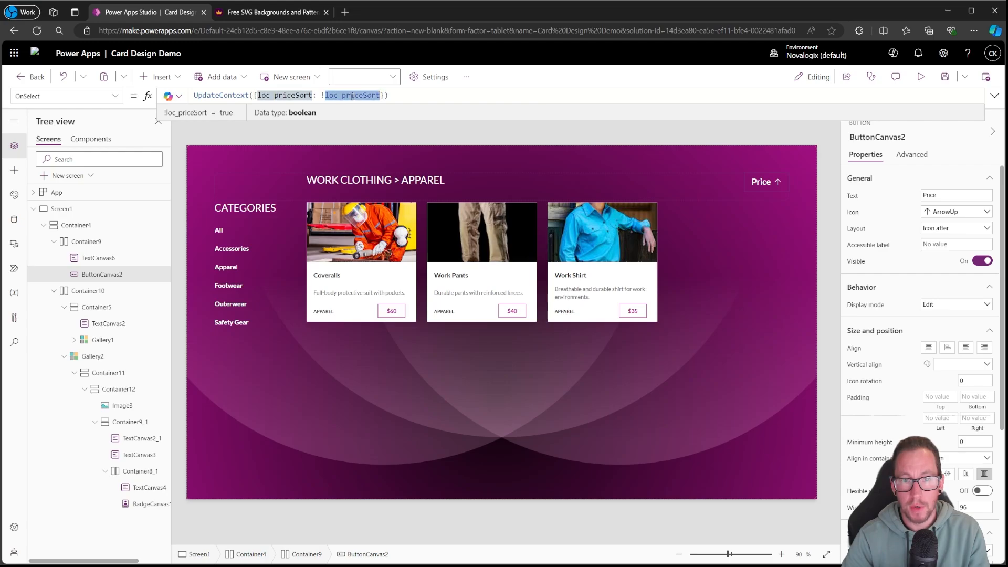
pyautogui.keyDown('alt'); pyautogui.click(754, 186); pyautogui.keyUp('alt')
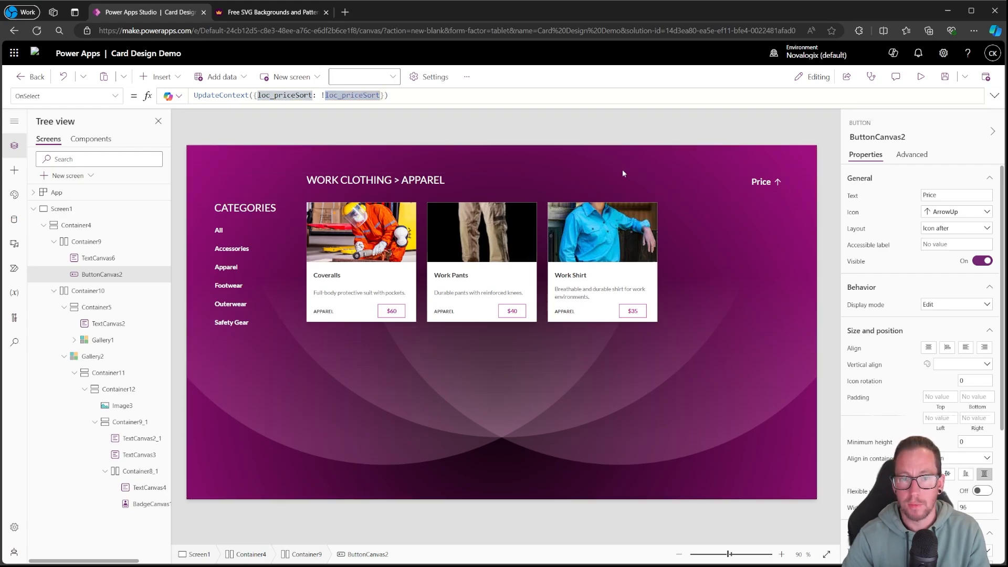
pyautogui.click(240, 99)
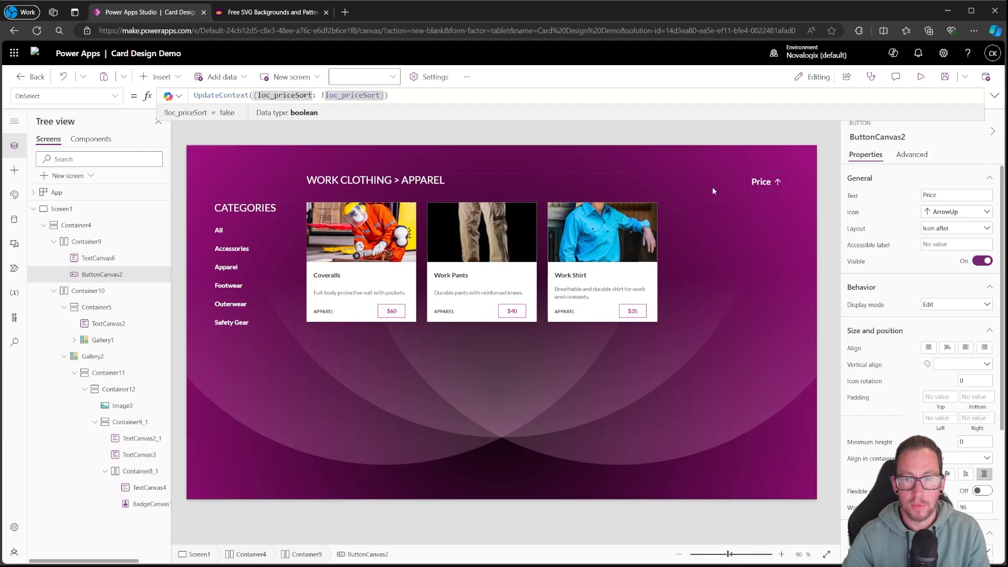
pyautogui.doubleClick(293, 95)
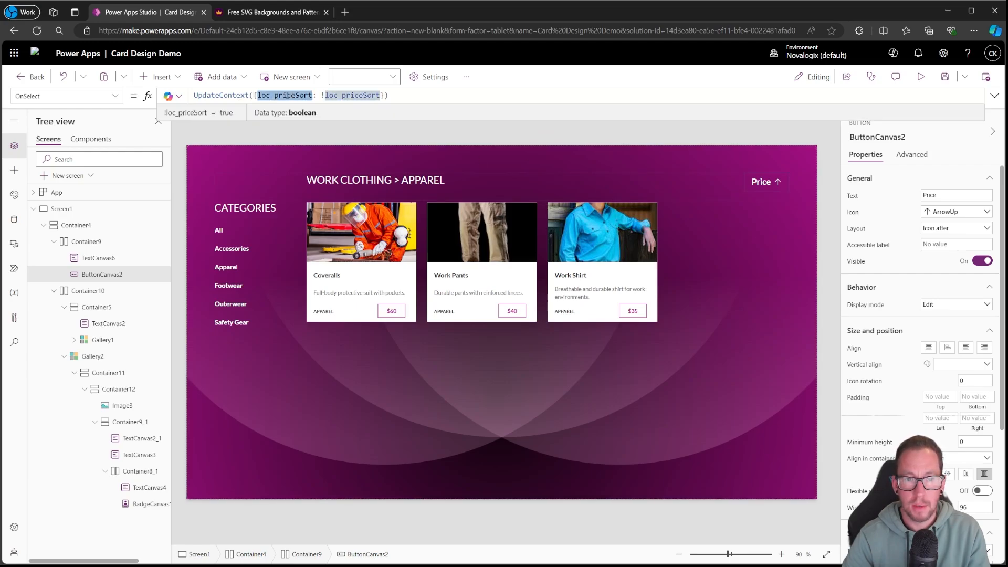
pyautogui.keyDown('alt'); pyautogui.click(762, 188); pyautogui.keyUp('alt')
pyautogui.click(274, 95)
pyautogui.doubleClick(274, 96)
pyautogui.click(825, 181)
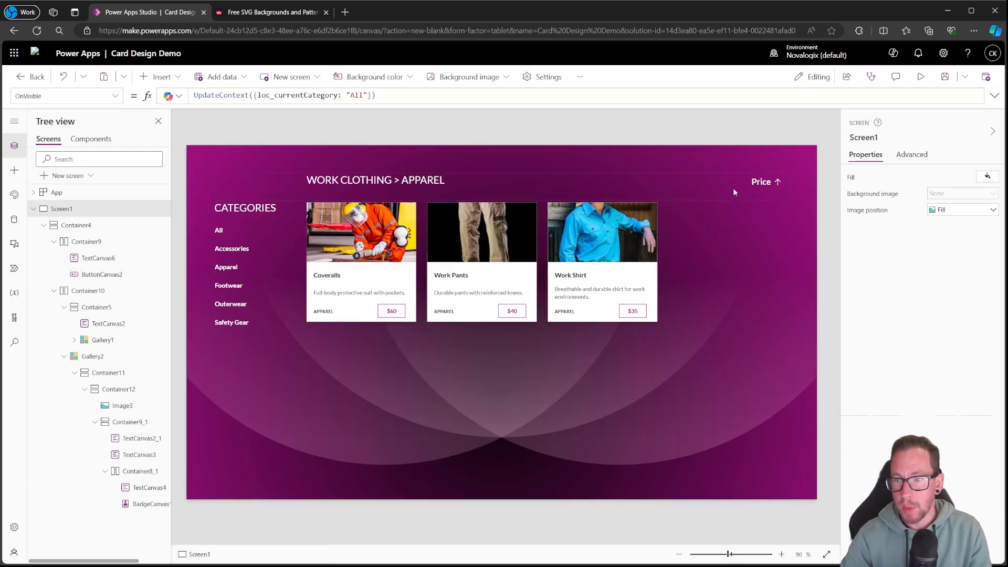
# Replace the Price button's Icon formula with the start of a condition on the sort variable, If(loc_priceSort,
pyautogui.click(759, 181)
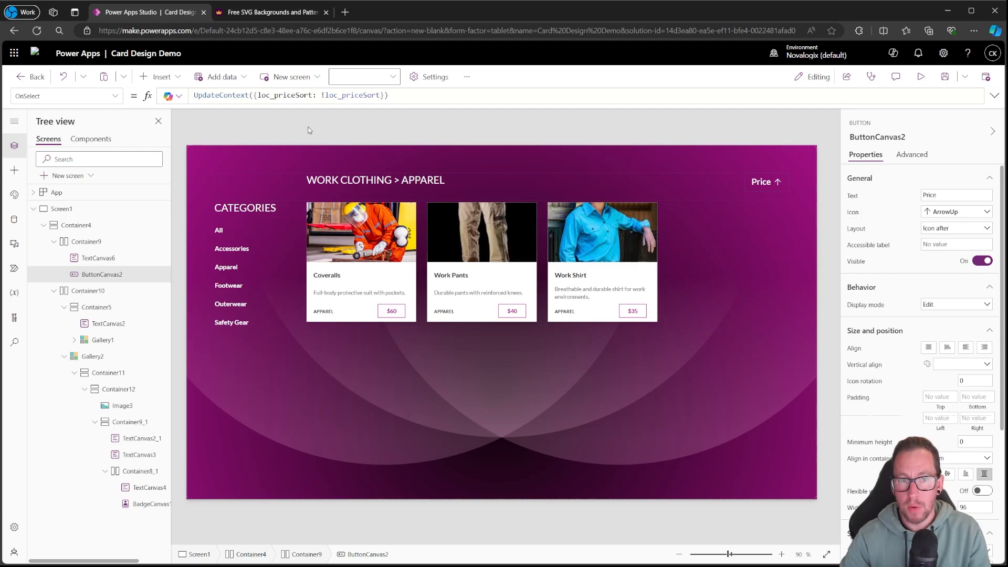
pyautogui.click(278, 99)
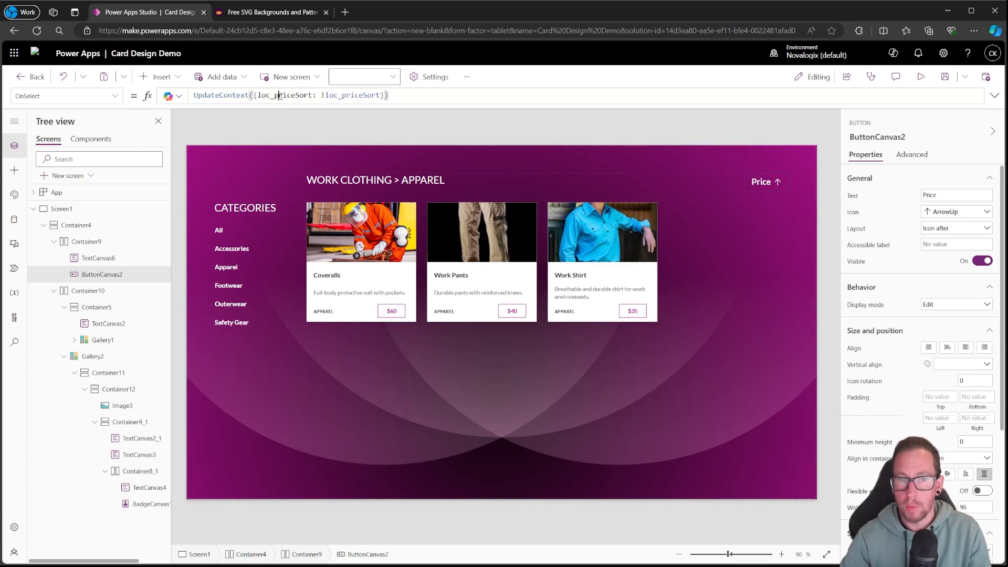
pyautogui.click(115, 97)
pyautogui.click(57, 210)
pyautogui.click(116, 97)
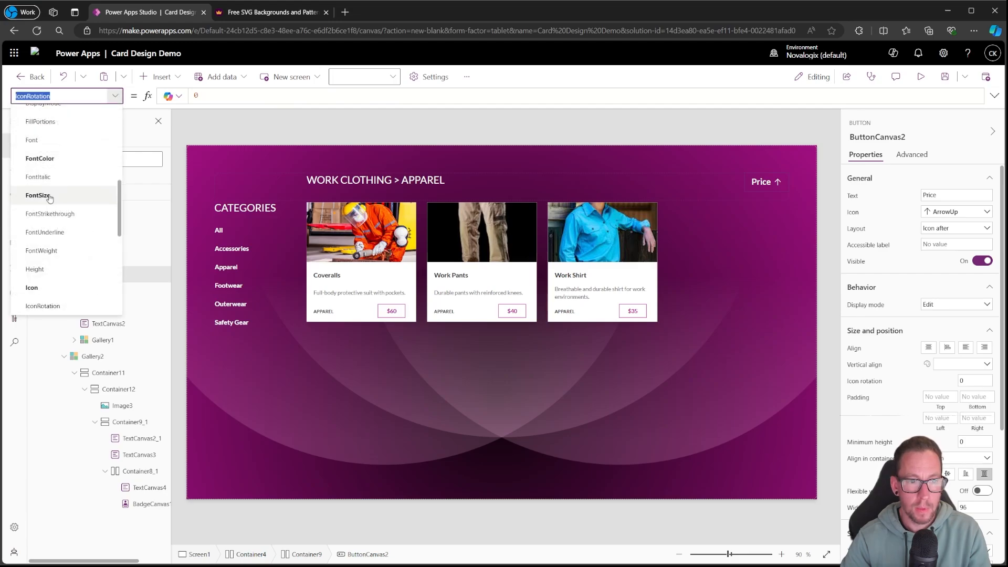
pyautogui.click(32, 287)
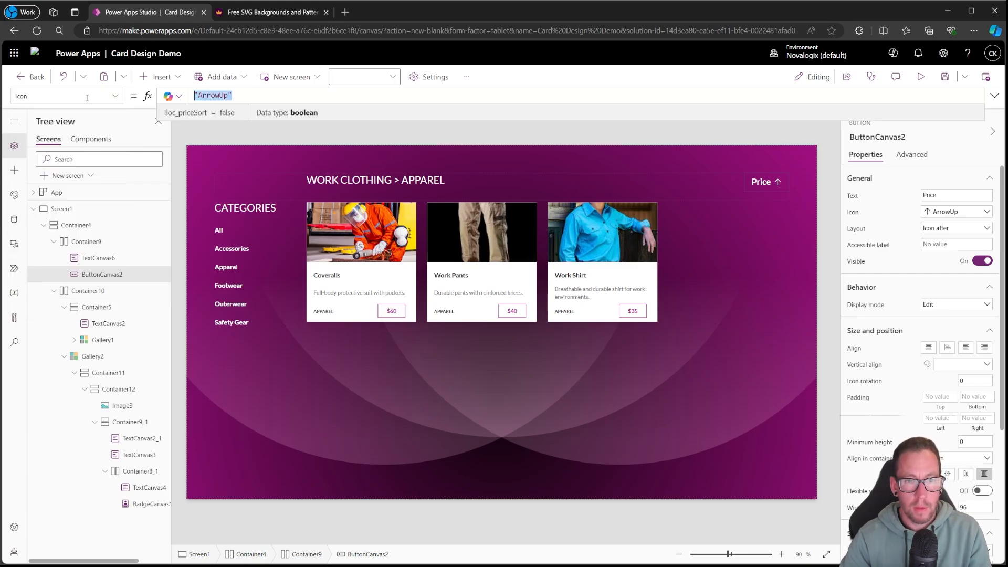
pyautogui.write('IF9')
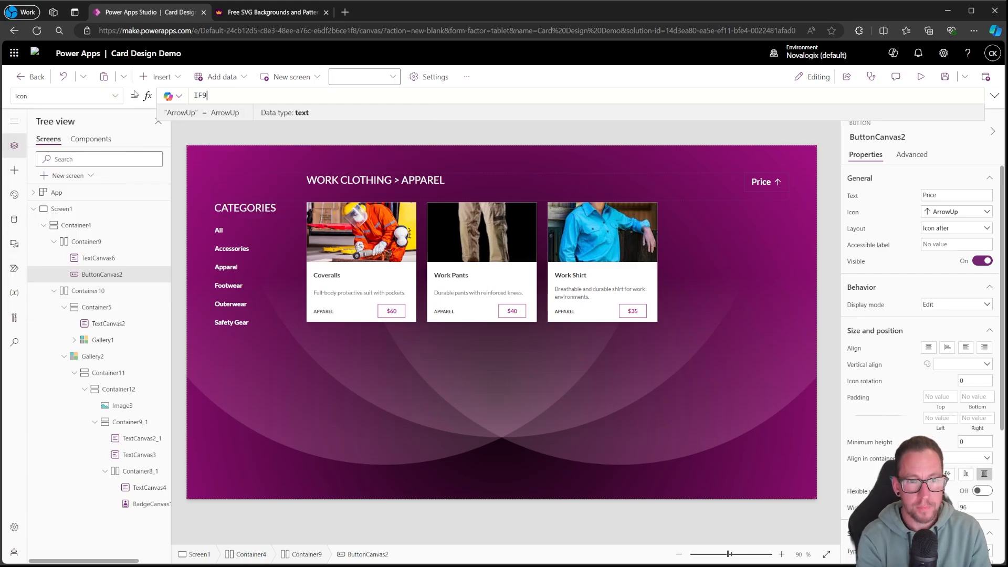
pyautogui.press('BackSpace')
pyautogui.press('BackSpace')
pyautogui.press('BackSpace')
pyautogui.write('If')
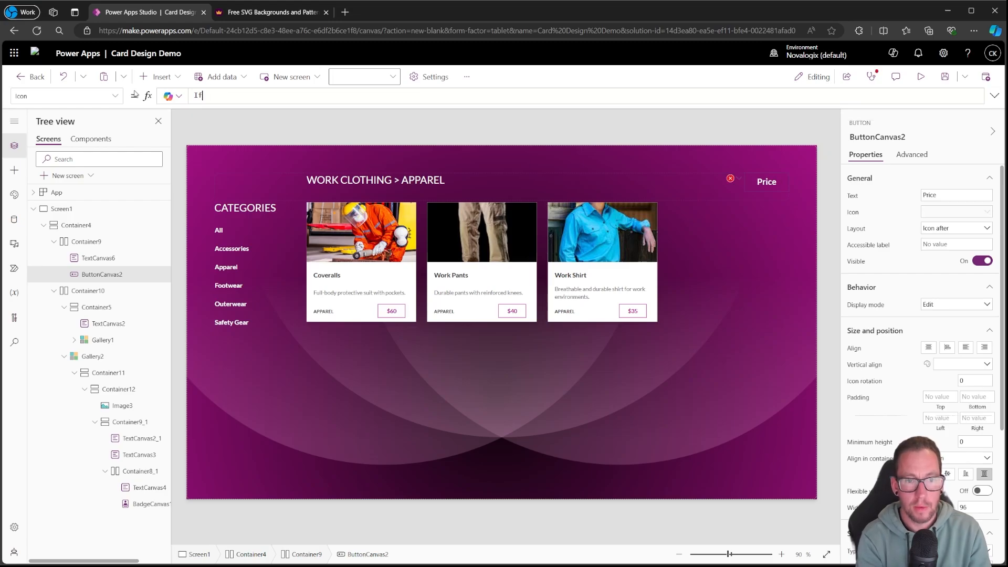
pyautogui.write('(loc_priceSort')
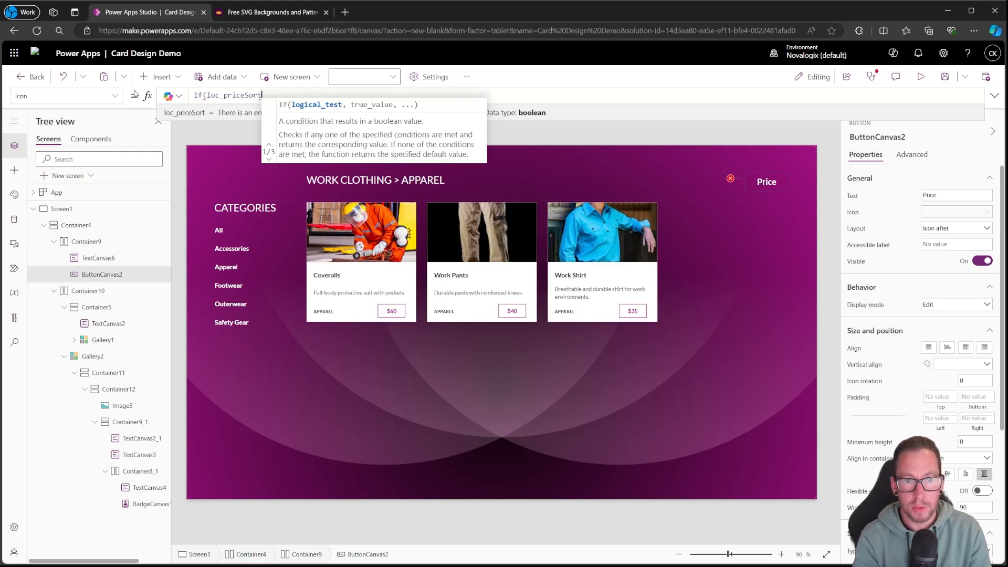
pyautogui.write(', ')
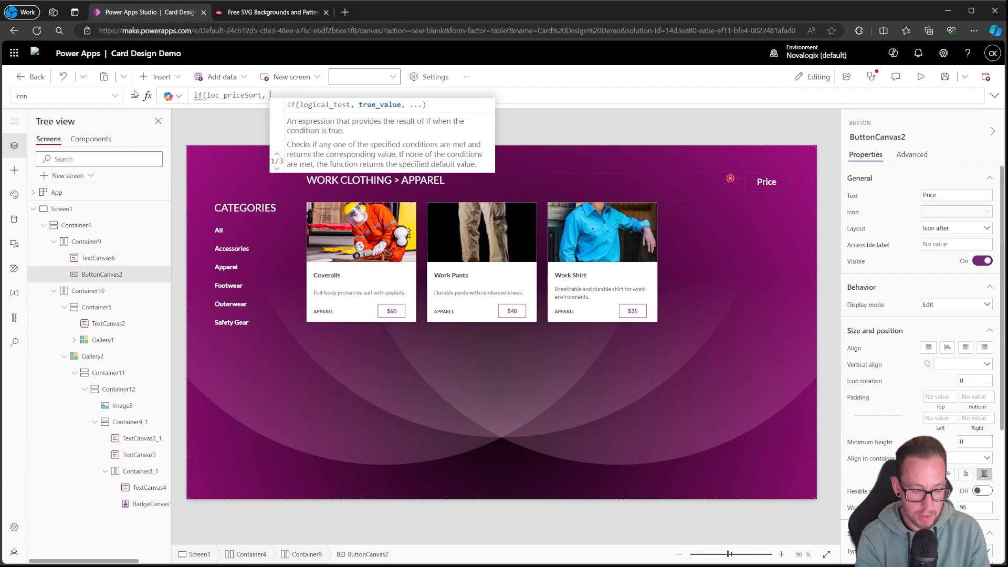
# Enter "Up" as the true value of the If condition in the Price button's Icon formula
pyautogui.write('"')
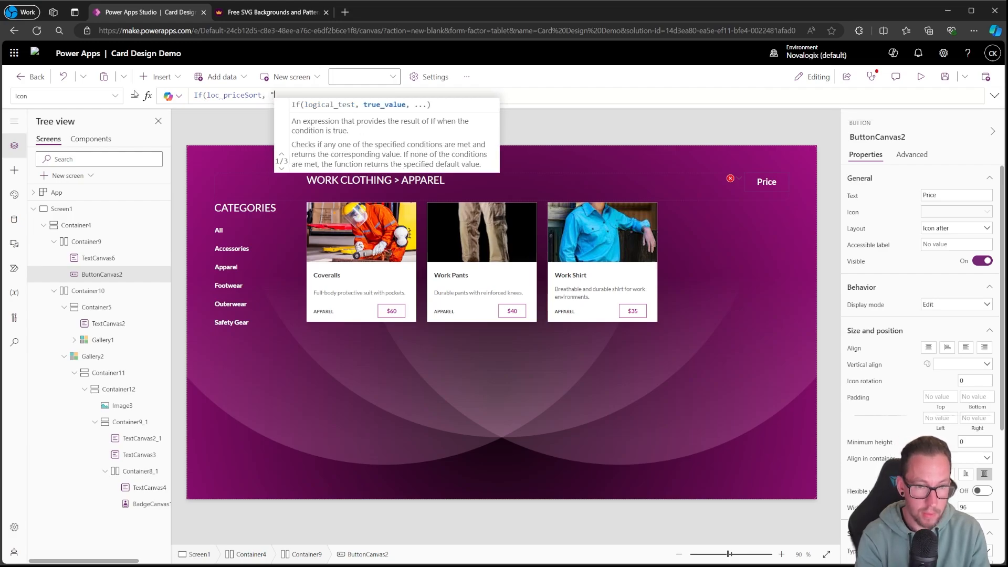
pyautogui.write('up"')
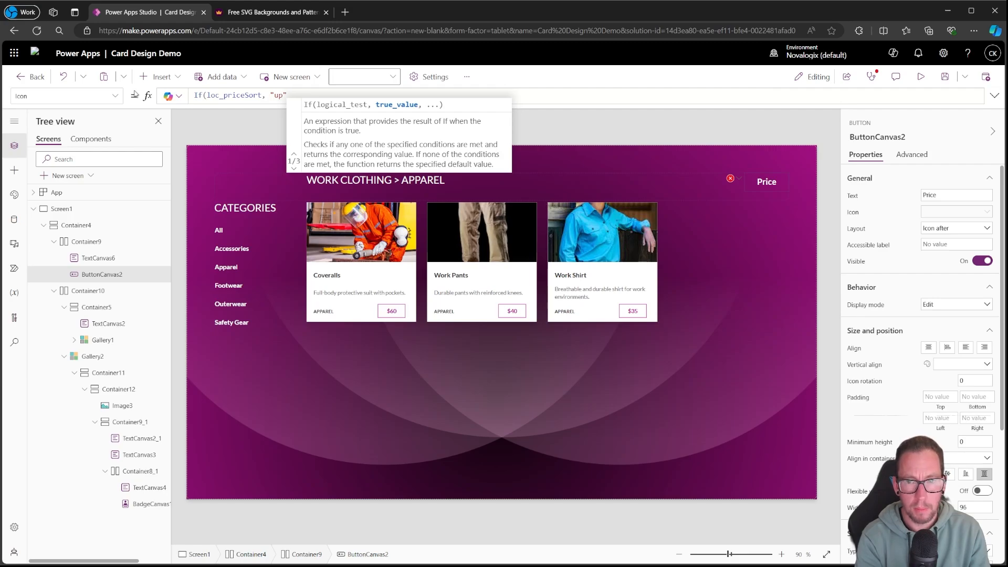
pyautogui.press('Left')
pyautogui.press('Left')
pyautogui.press('BackSpace')
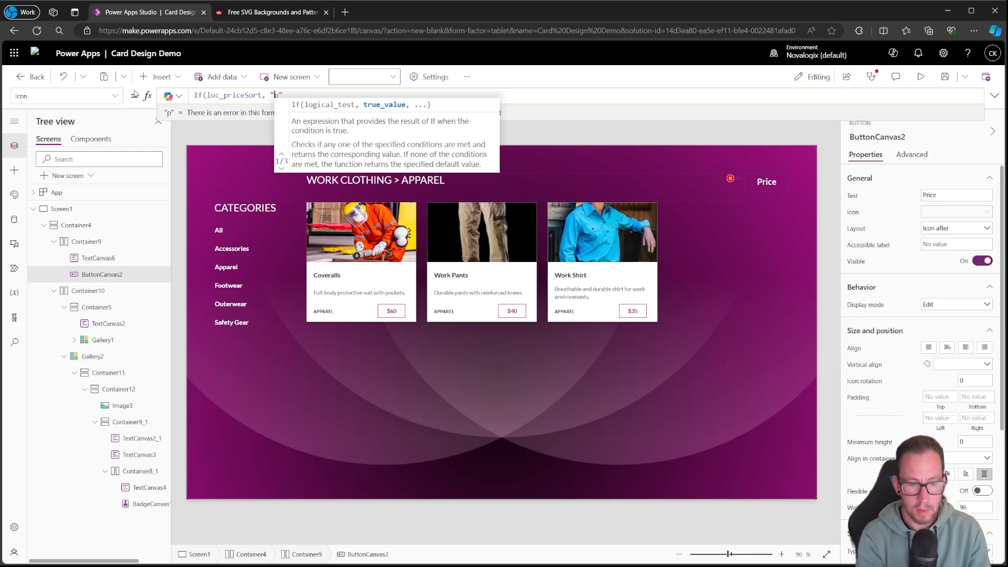
pyautogui.write('U')
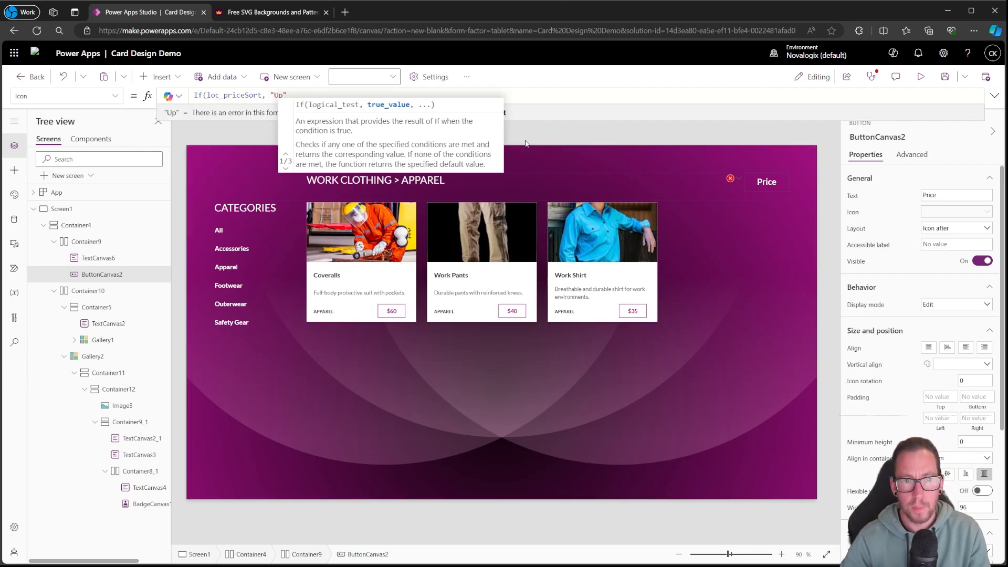
# Copy and clear the unfinished Icon formula, check the arrow icon names in the icon list, and paste the formula back
pyautogui.hotkey('ctrl', 'a')
pyautogui.hotkey('ctrl', 'c')
pyautogui.press('BackSpace')
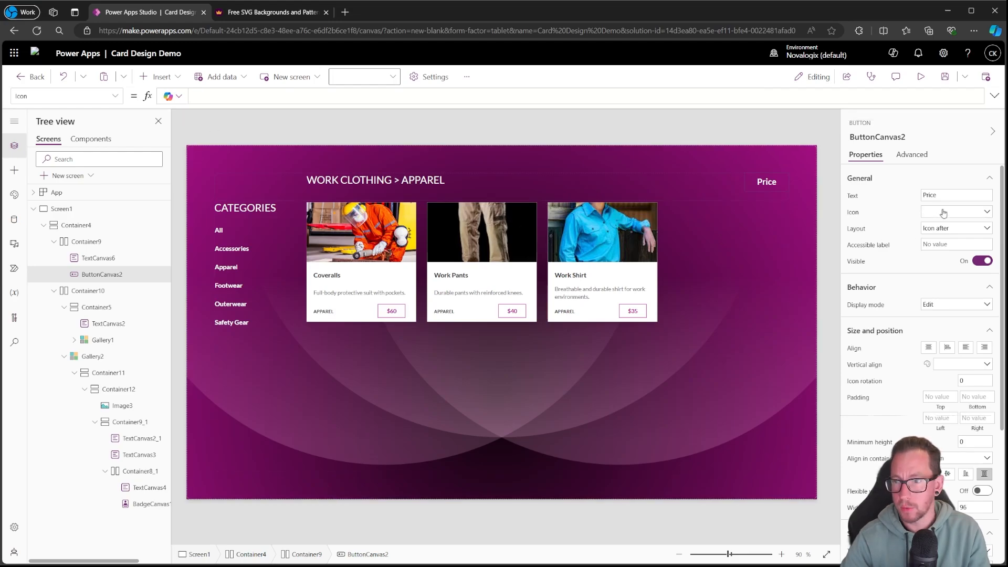
pyautogui.click(941, 213)
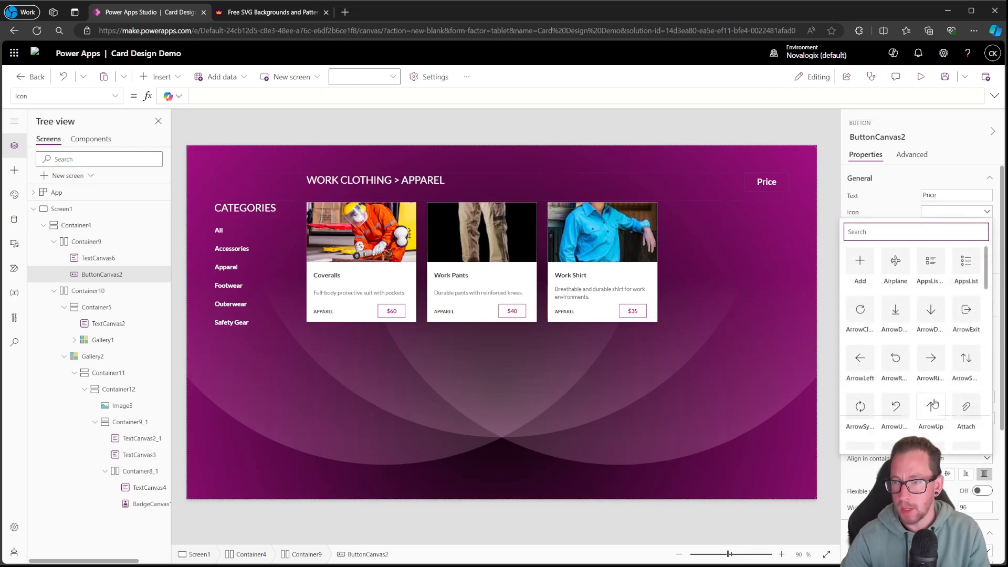
pyautogui.click(335, 98)
pyautogui.hotkey('ctrl', 'v')
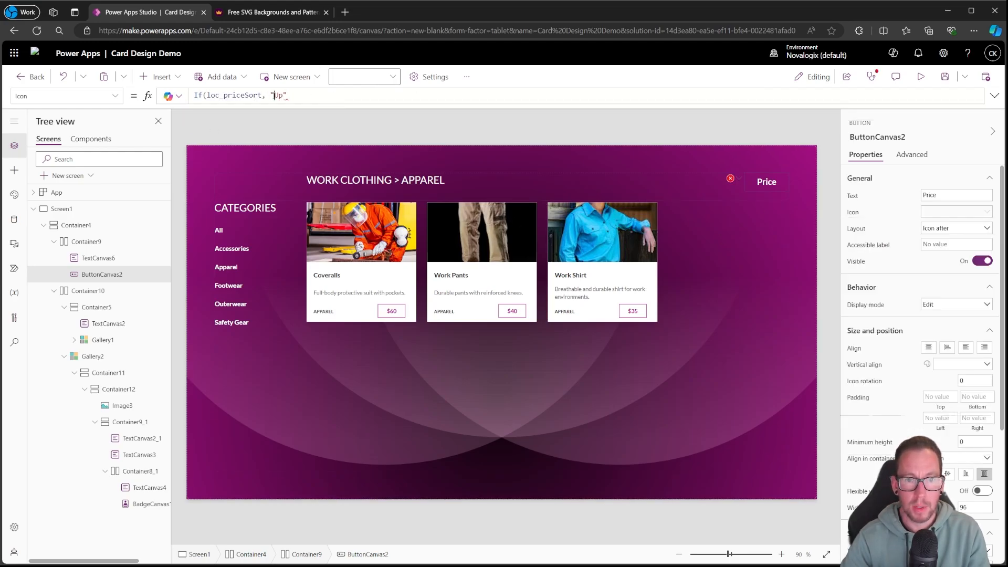
# Complete the Price button's Icon formula as If(loc_priceSort, "ArrowUp", "ArrowDown")
pyautogui.write('Arrow')
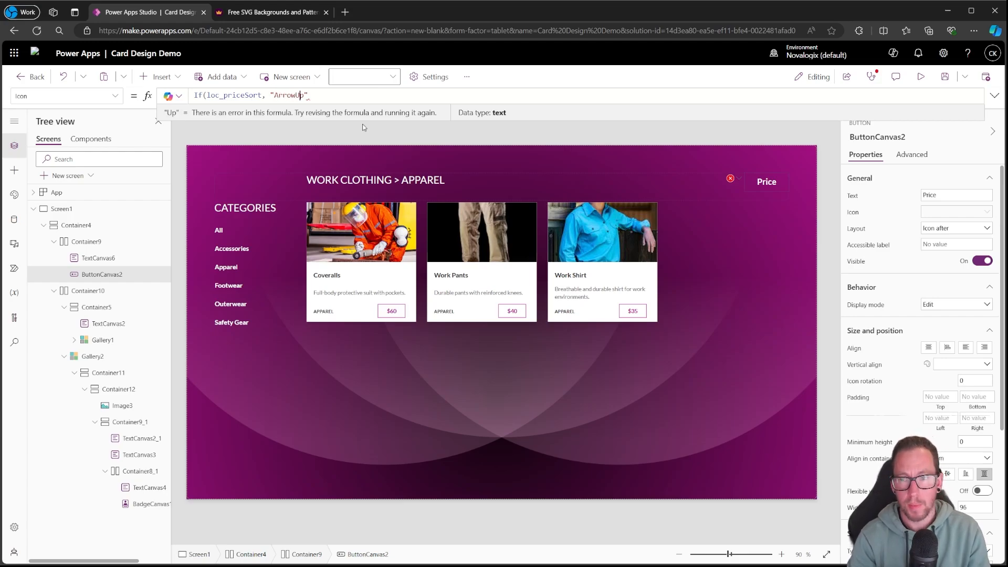
pyautogui.press('End')
pyautogui.write(', "A')
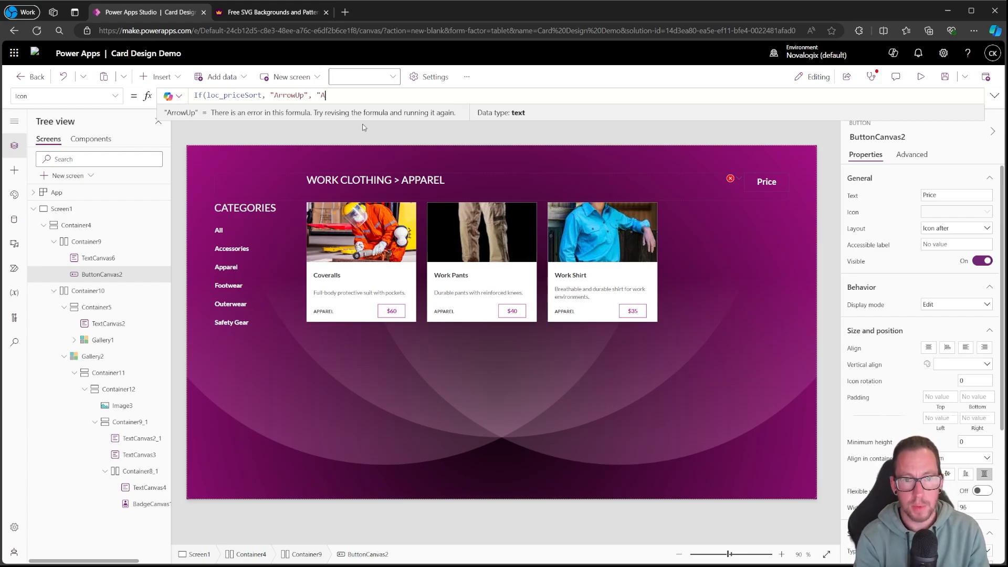
pyautogui.write('rrowDown')
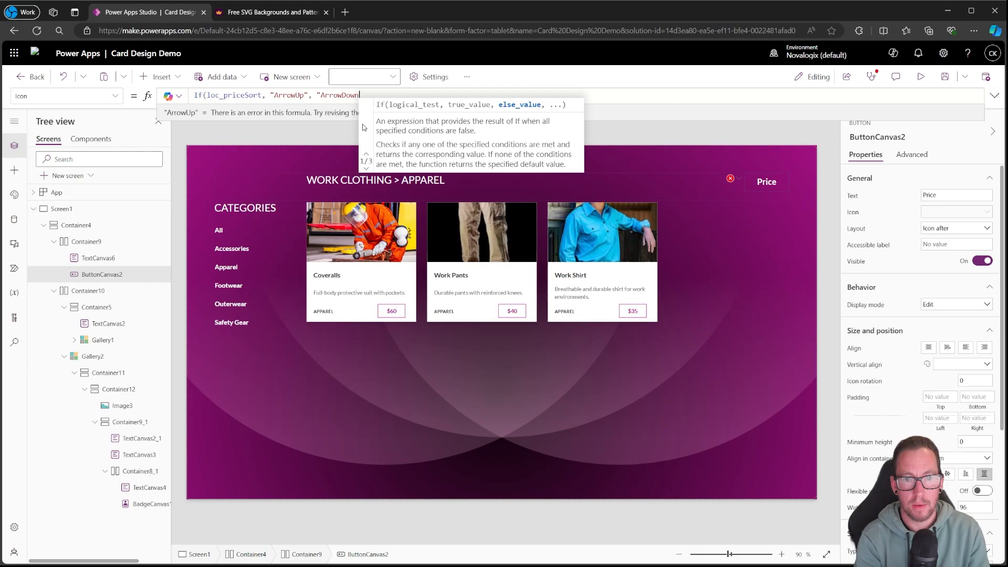
pyautogui.write('")')
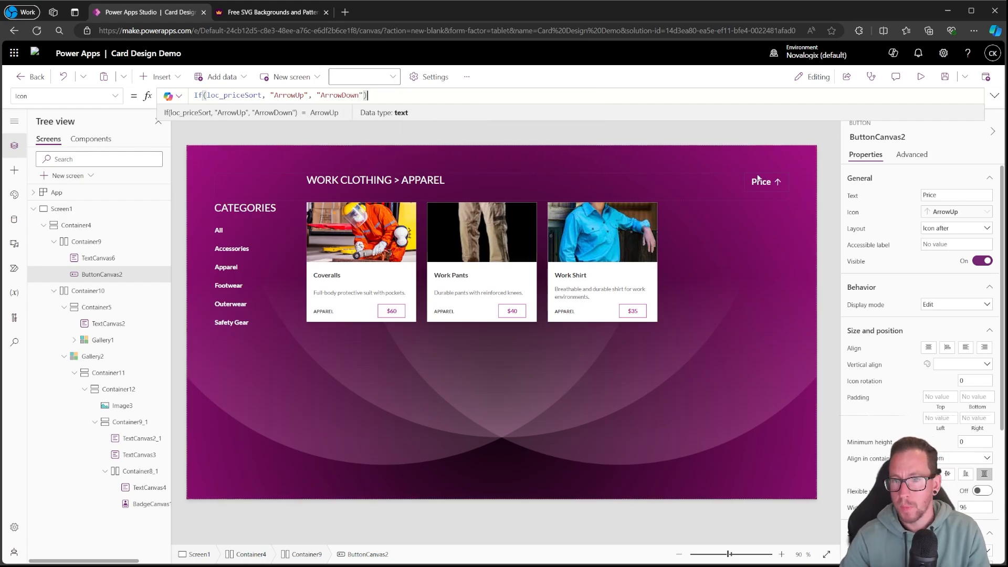
# Test the Price button several times and check how its arrow icon responds
pyautogui.click(750, 135)
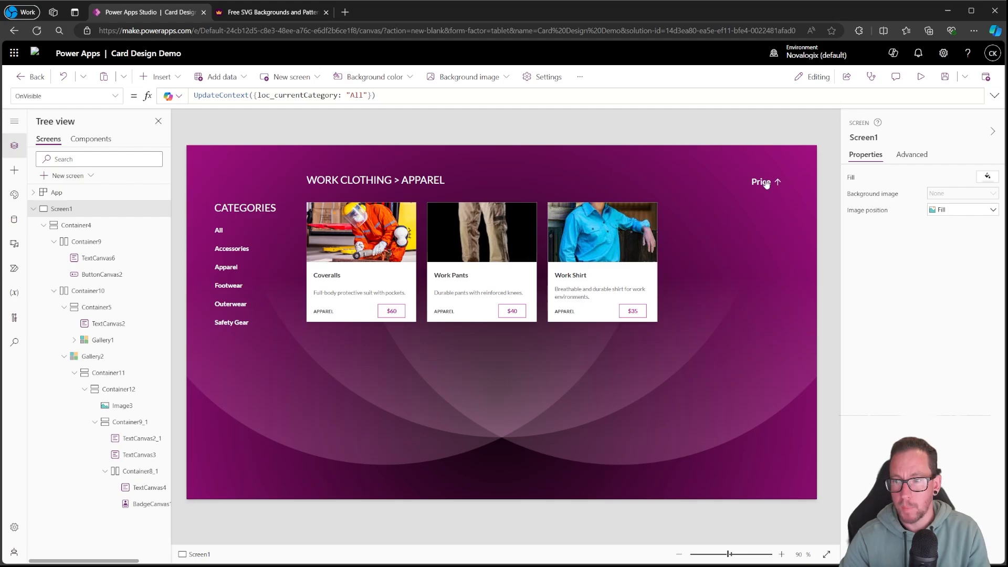
pyautogui.click(766, 182)
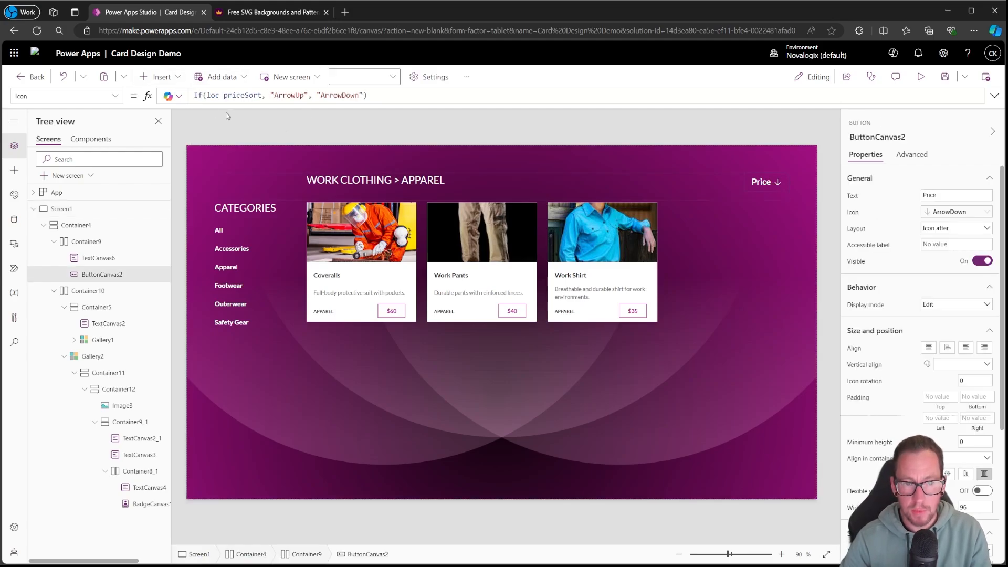
pyautogui.keyDown('alt'); pyautogui.click(776, 184); pyautogui.keyUp('alt')
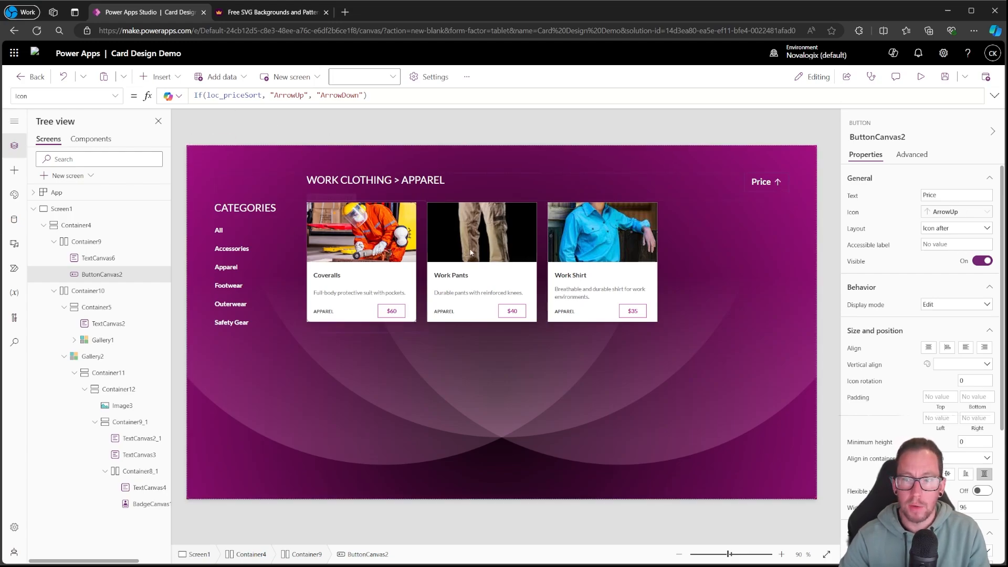
pyautogui.keyDown('alt'); pyautogui.click(770, 184); pyautogui.keyUp('alt')
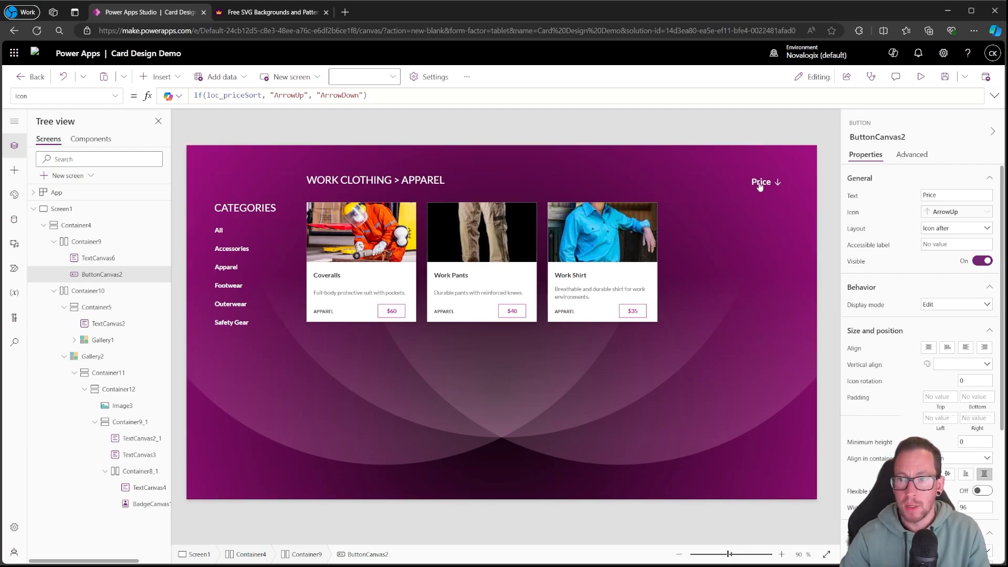
# Wrap the start of the product gallery's Items formula in SortByColumns( ahead of the existing If expression
pyautogui.click(716, 265)
pyautogui.click(232, 98)
pyautogui.moveTo(688, 95); pyautogui.dragTo(192, 95)
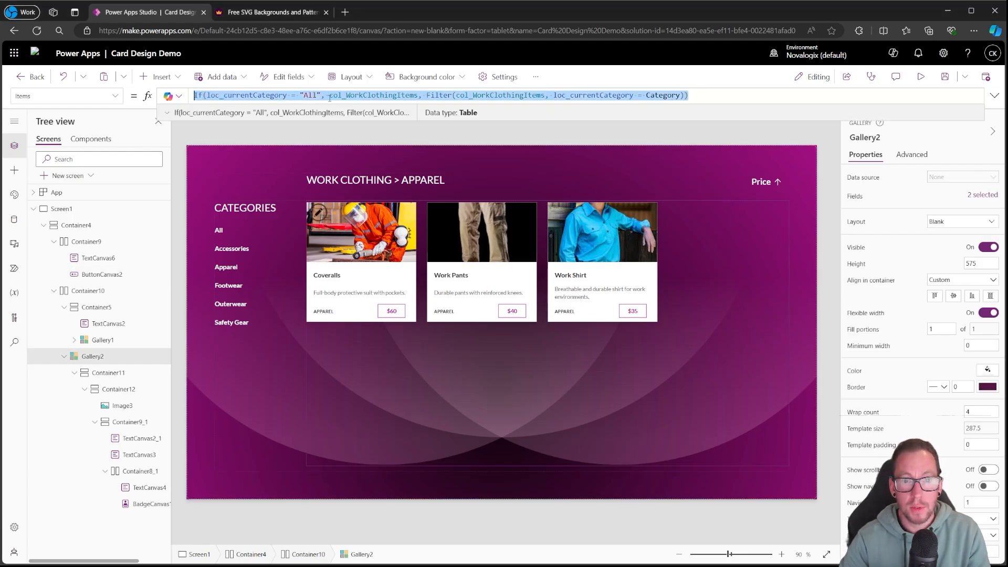
pyautogui.click(430, 95)
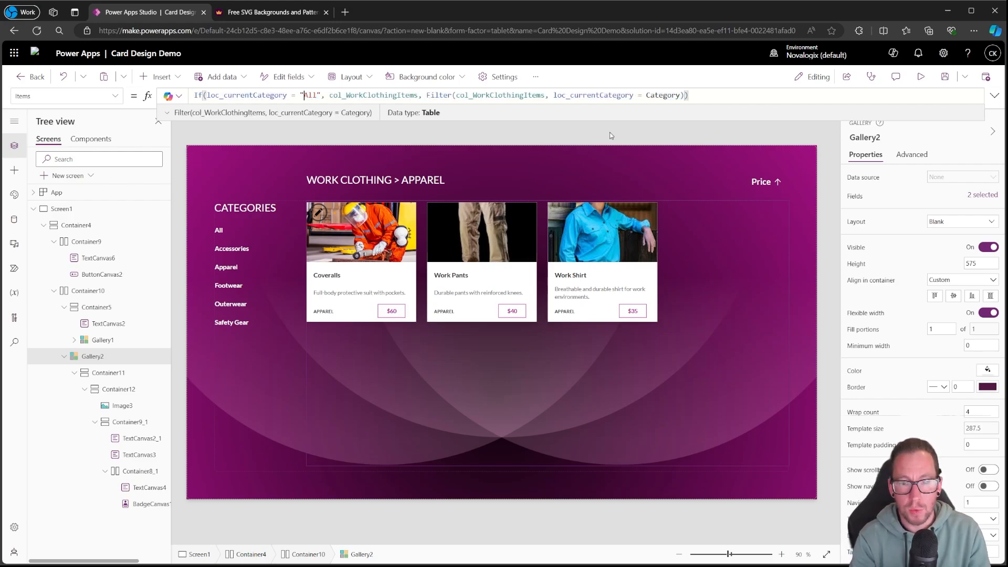
pyautogui.press('Home')
pyautogui.write('Sort')
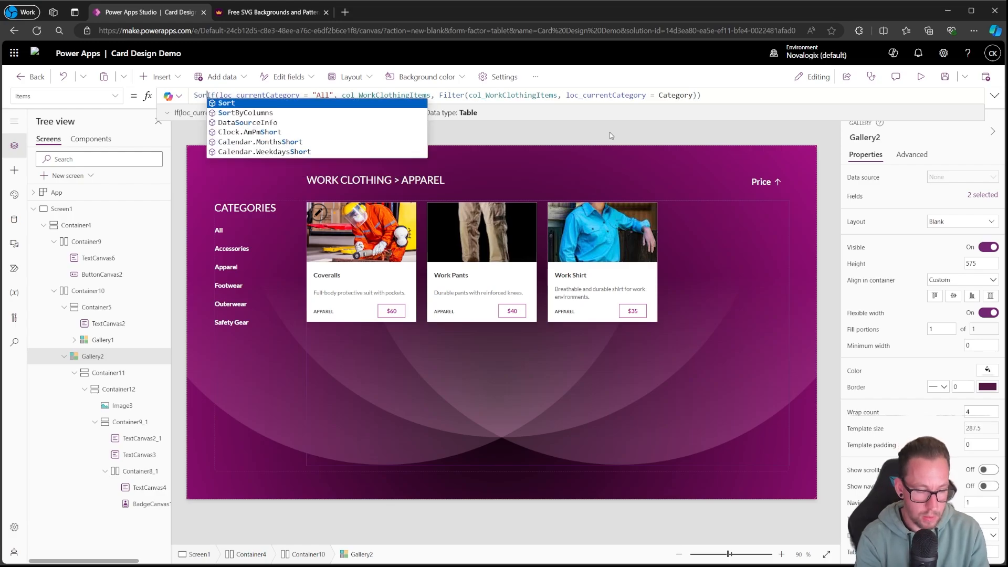
pyautogui.press('Left')
pyautogui.hotkey('ctrl', 'shift', 'Left')
pyautogui.press('BackSpace')
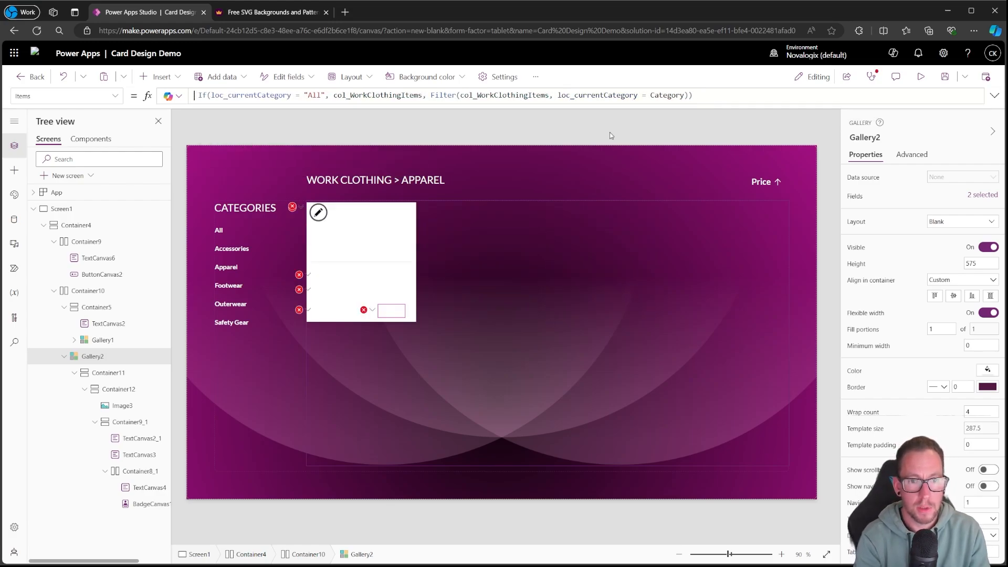
pyautogui.write('SortByColumns(')
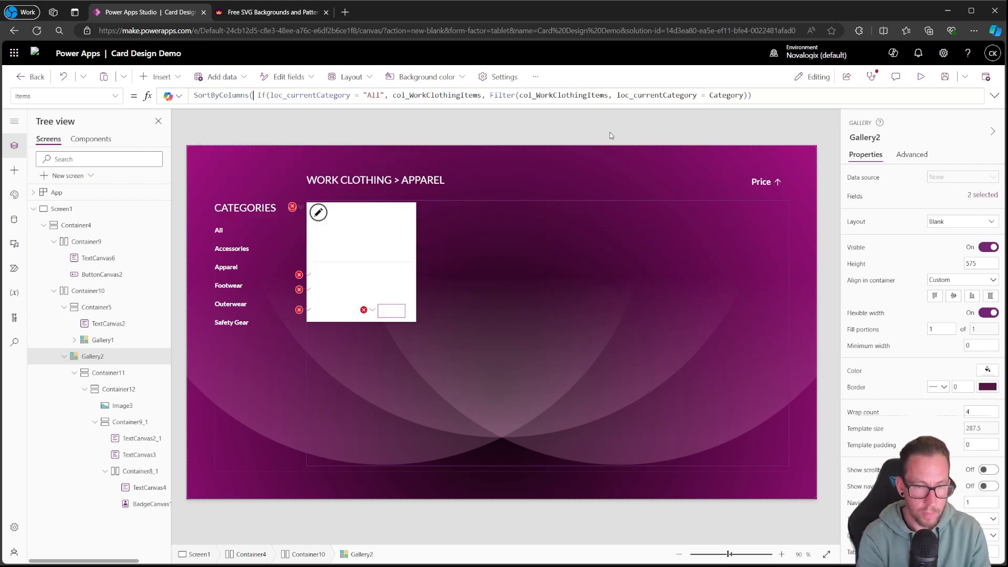
pyautogui.press('Delete')
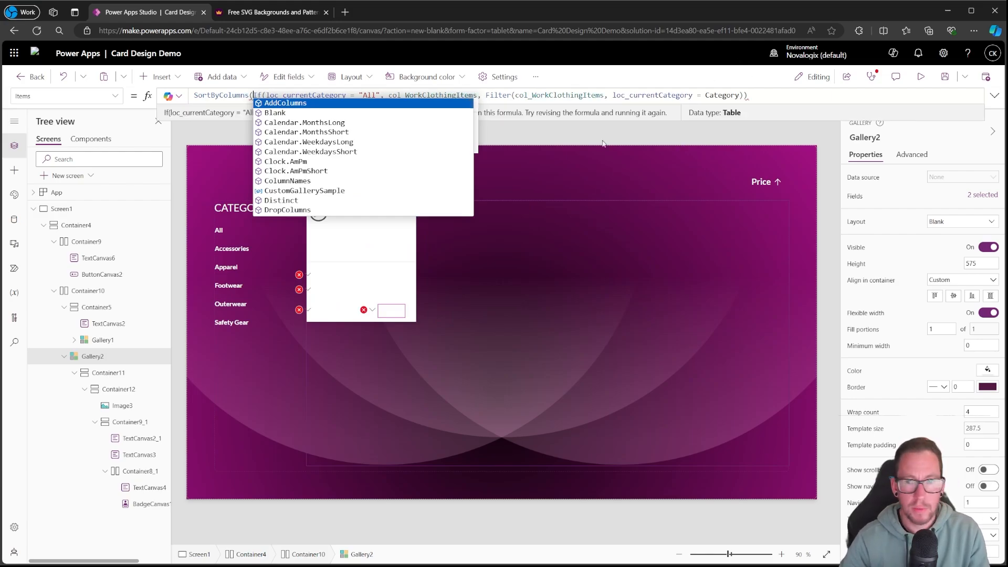
# Complete the gallery's SortByColumns formula with "Name" as the sort column and show the All category to check the order
pyautogui.click(750, 95)
pyautogui.write(', ')
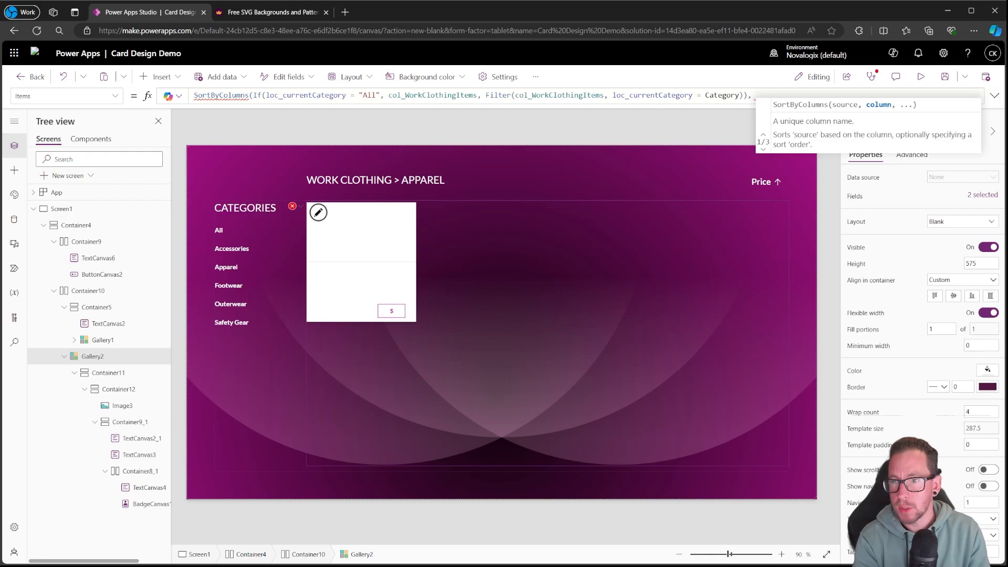
pyautogui.write('Thi')
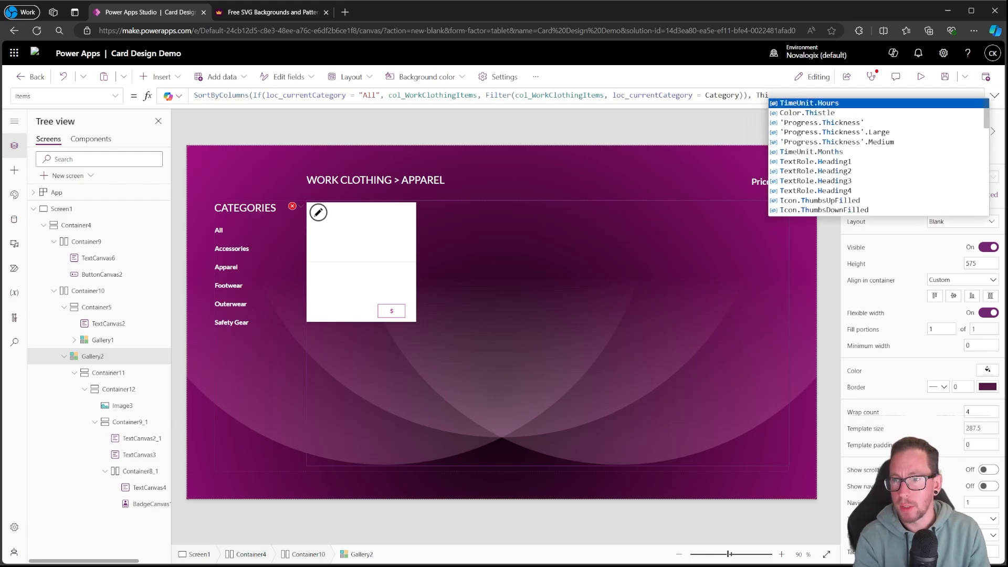
pyautogui.press('BackSpace')
pyautogui.press('BackSpace')
pyautogui.press('BackSpace')
pyautogui.write('Nam')
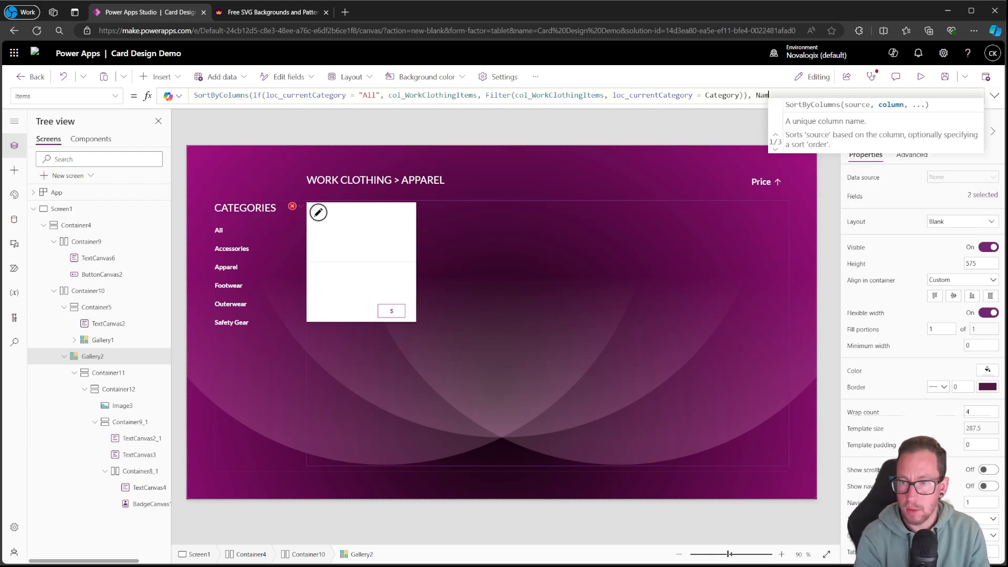
pyautogui.write('e')
pyautogui.press('Tab')
pyautogui.write(')')
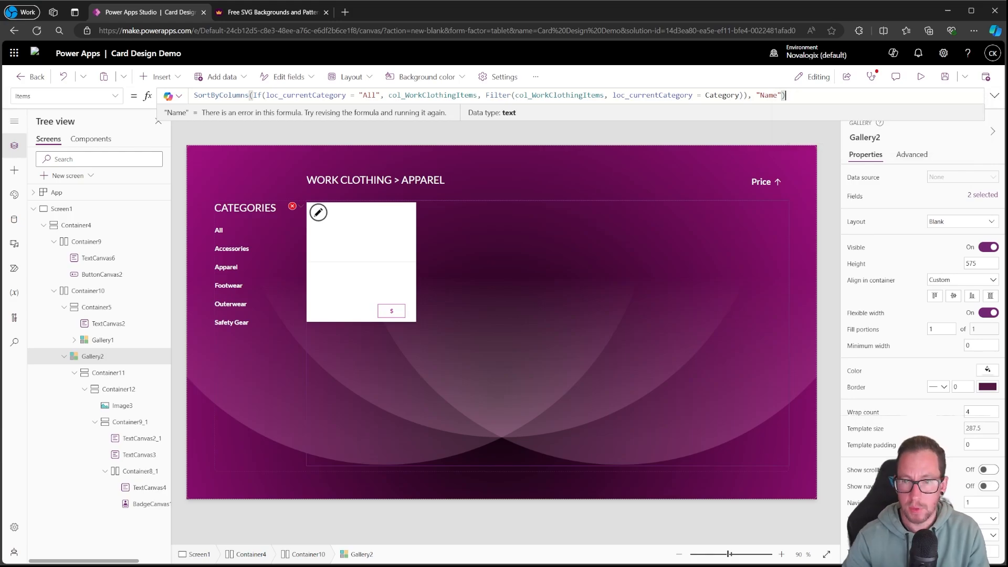
pyautogui.keyDown('alt'); pyautogui.click(219, 234); pyautogui.keyUp('alt')
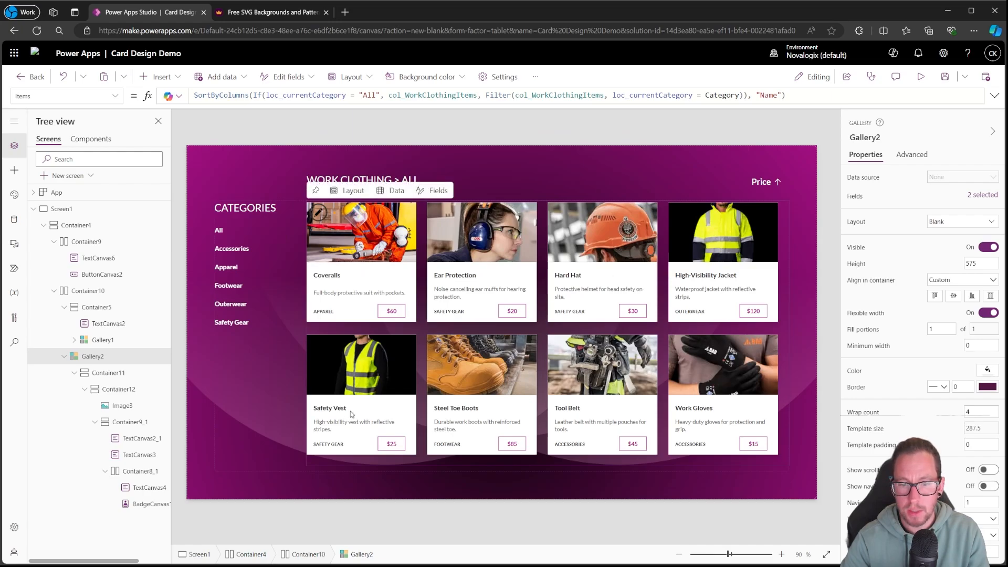
pyautogui.click(200, 96)
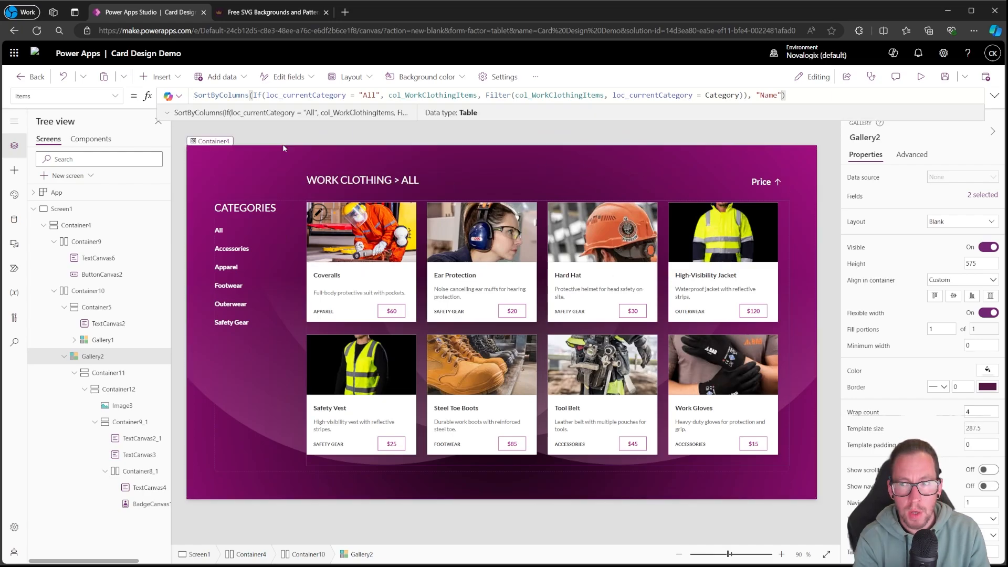
# Change the sort column in the product gallery's SortByColumns formula to "Cost"
pyautogui.press('Left')
pyautogui.press('Left')
pyautogui.press('BackSpace')
pyautogui.press('BackSpace')
pyautogui.press('BackSpace')
pyautogui.press('BackSpace')
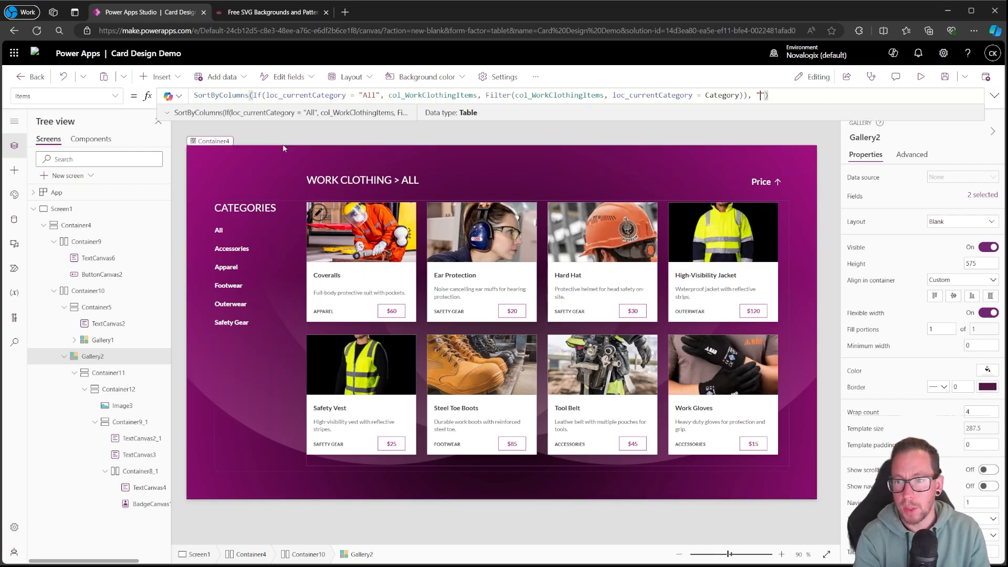
pyautogui.write('Cost')
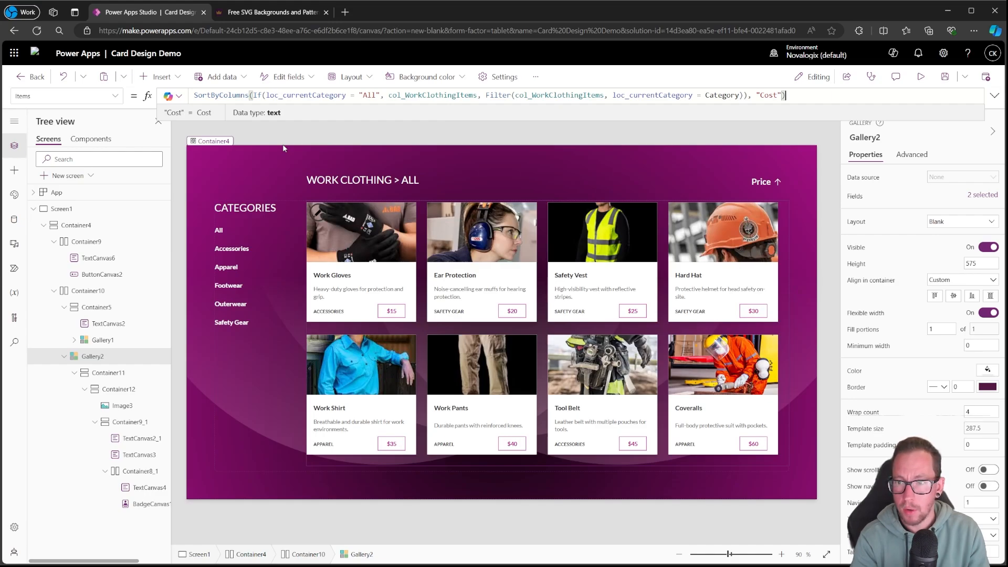
# Add If(loc_priceSort, SortOrder.Ascending, SortOrder.Descending) as the sort order argument of the gallery's SortByColumns formula
pyautogui.press('End')
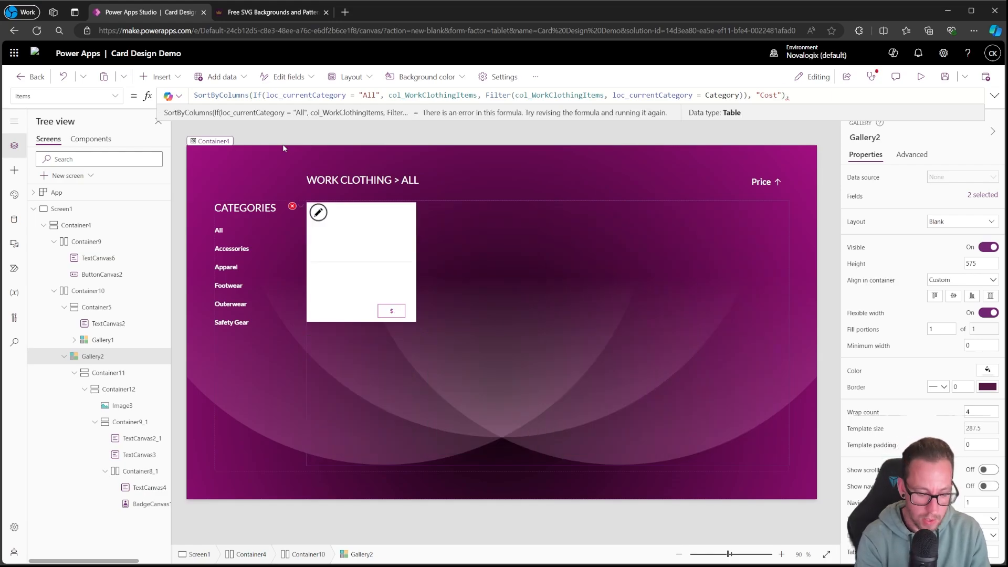
pyautogui.write('S')
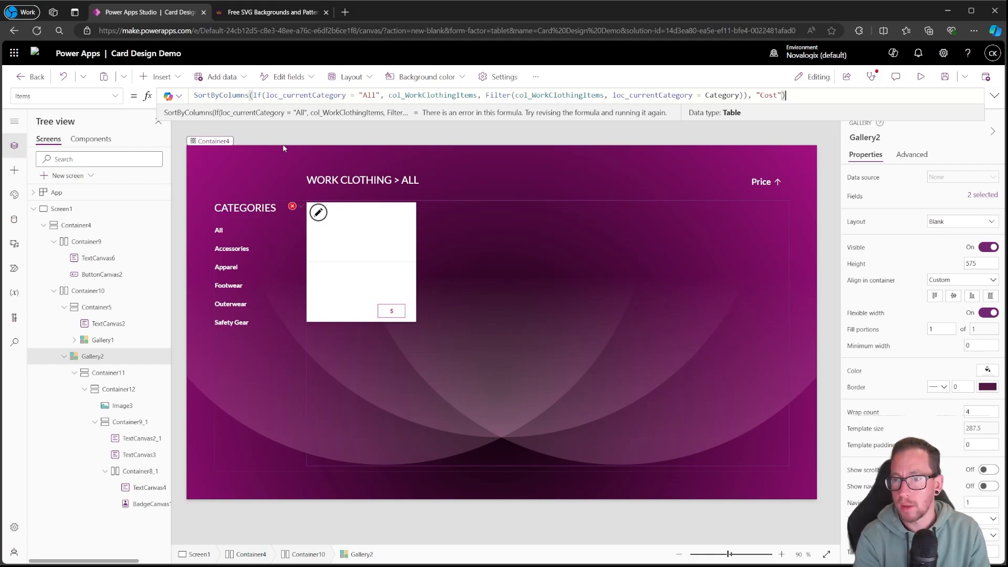
pyautogui.press('BackSpace')
pyautogui.press('BackSpace')
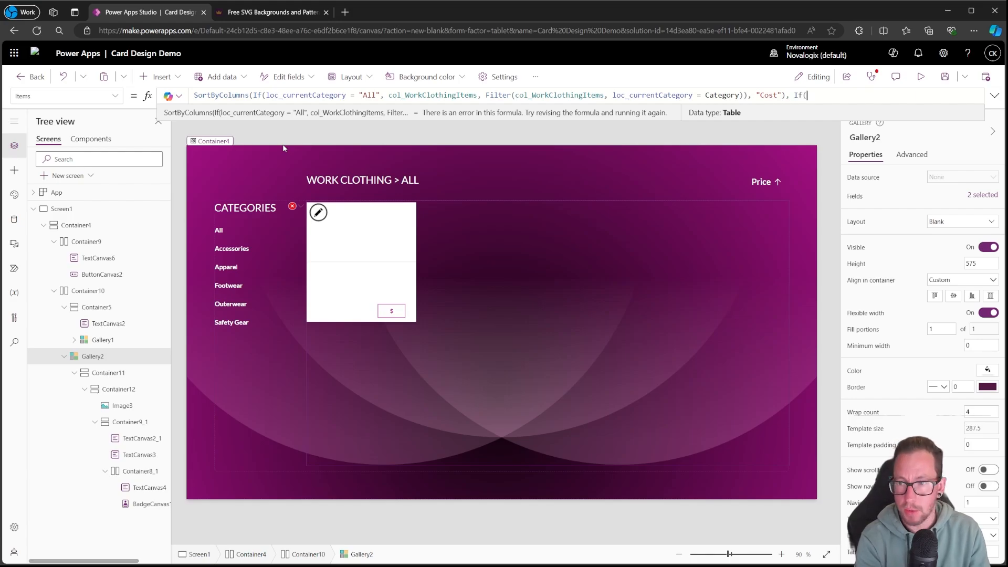
pyautogui.write('(loc_priceSort')
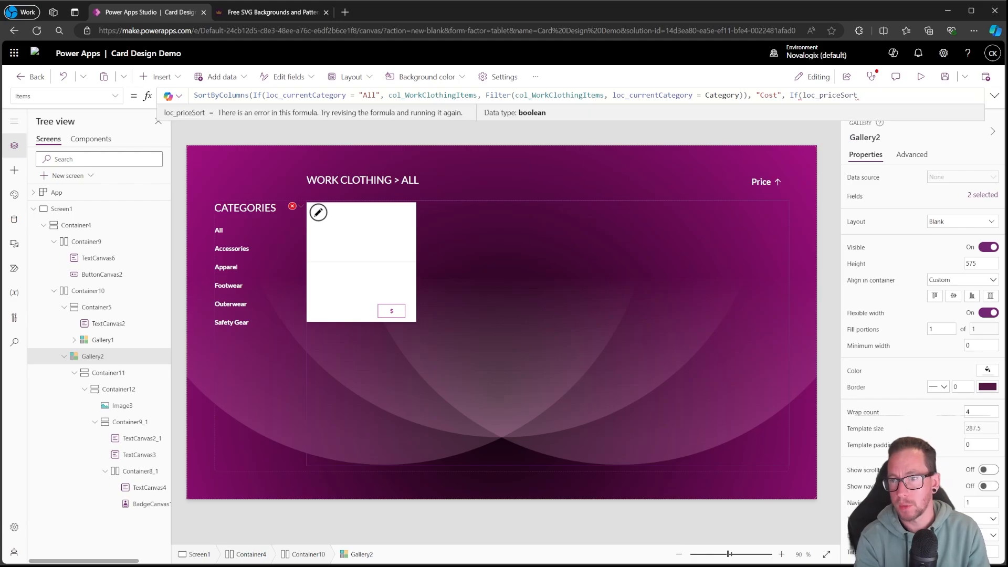
pyautogui.write(', ')
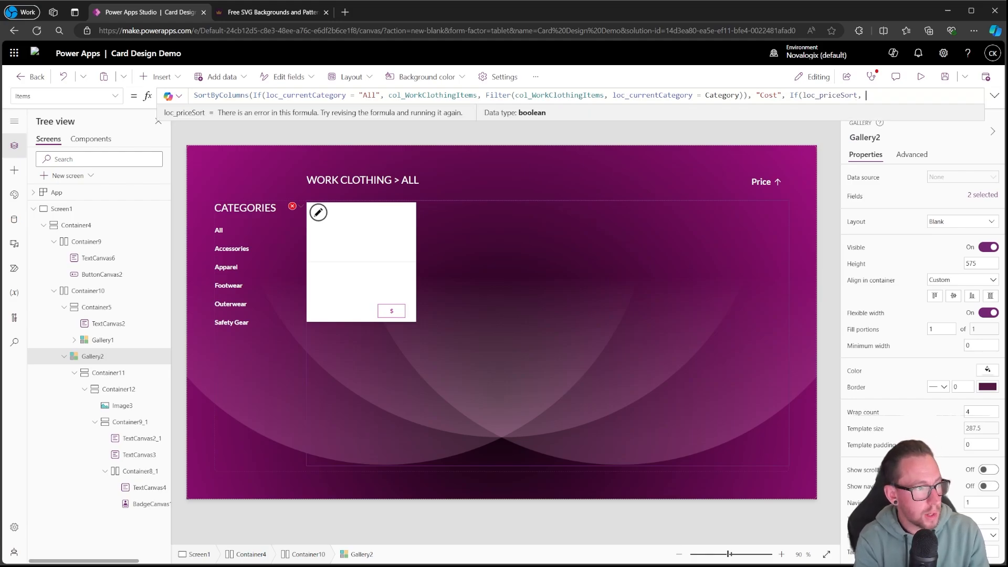
pyautogui.write('SortOrder.Ascending')
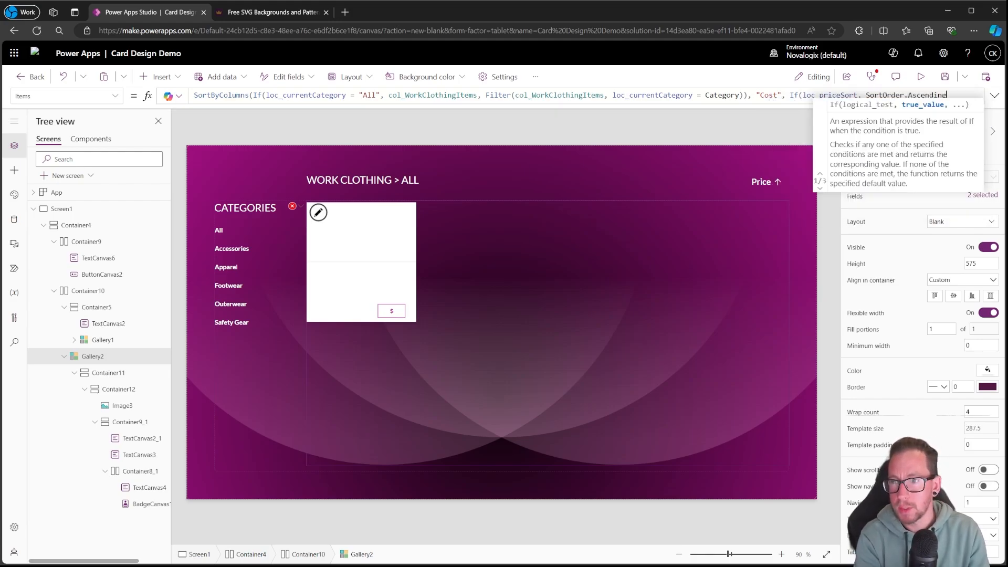
pyautogui.write(', Sor')
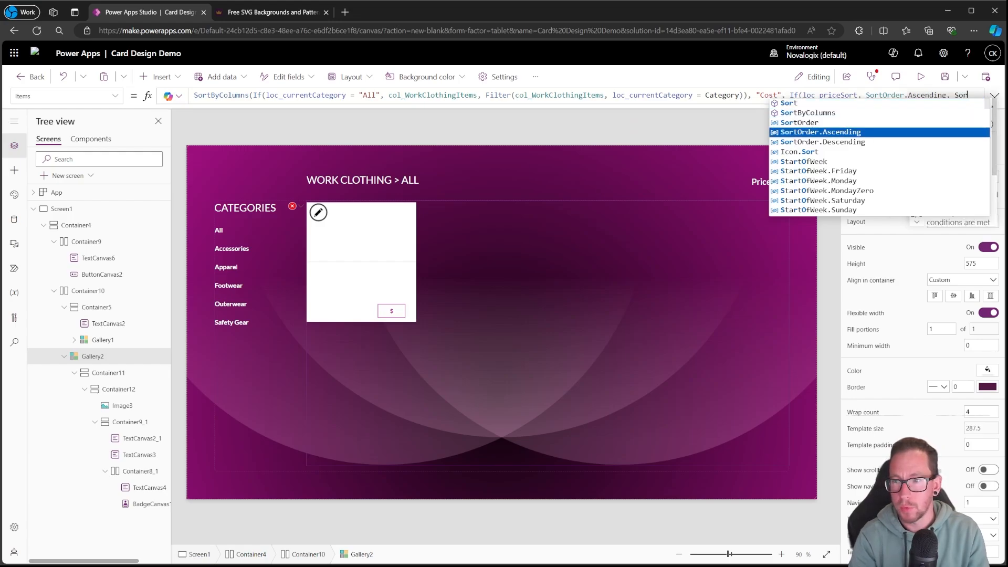
pyautogui.press('Down')
pyautogui.press('Tab')
pyautogui.write(')')
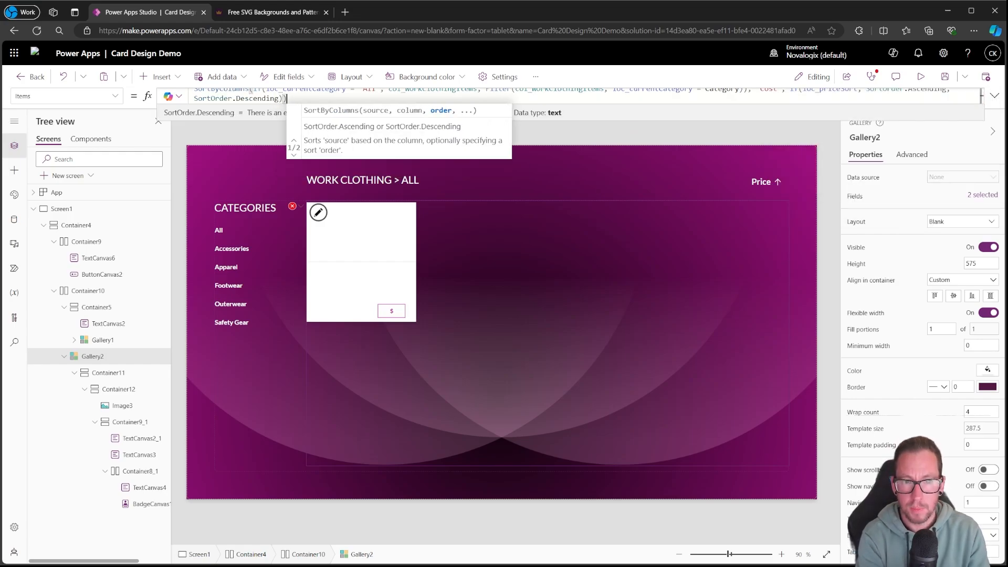
# Review the gallery's full Items formula in an enlarged view, covering the category filter, the "Cost" column and the sort order condition
pyautogui.click(996, 96)
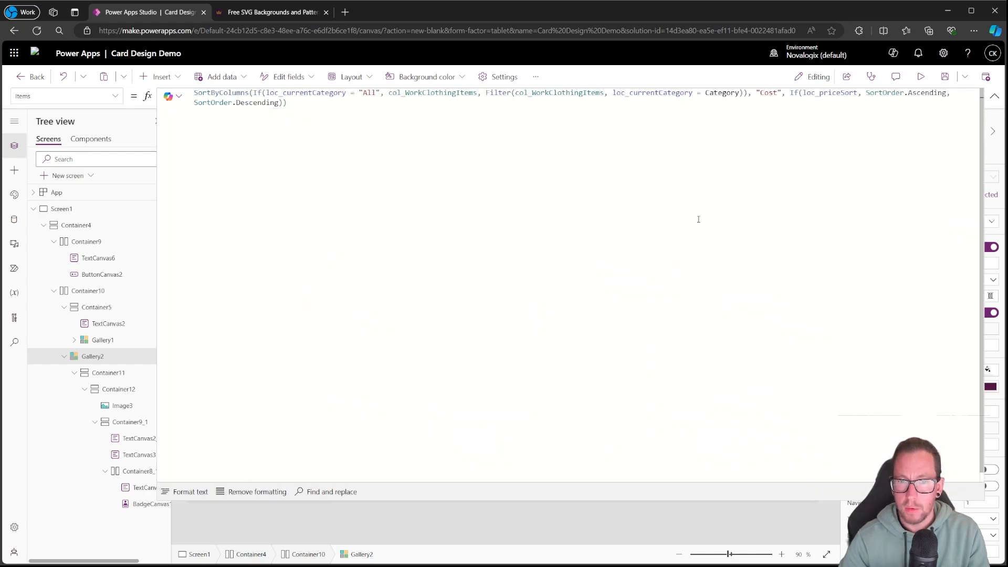
pyautogui.moveTo(415, 499); pyautogui.dragTo(410, 291)
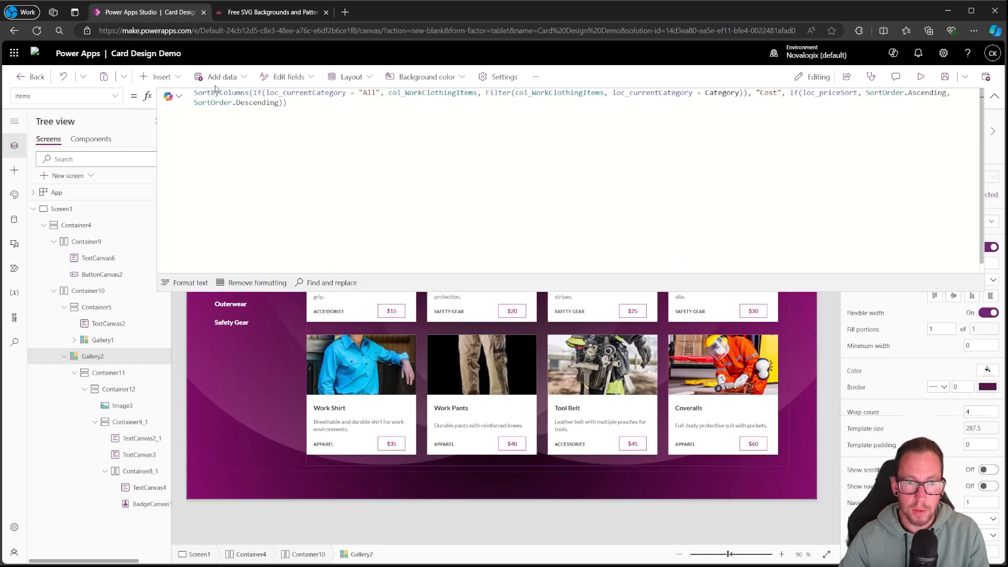
pyautogui.moveTo(253, 93); pyautogui.dragTo(384, 94)
pyautogui.doubleClick(415, 93)
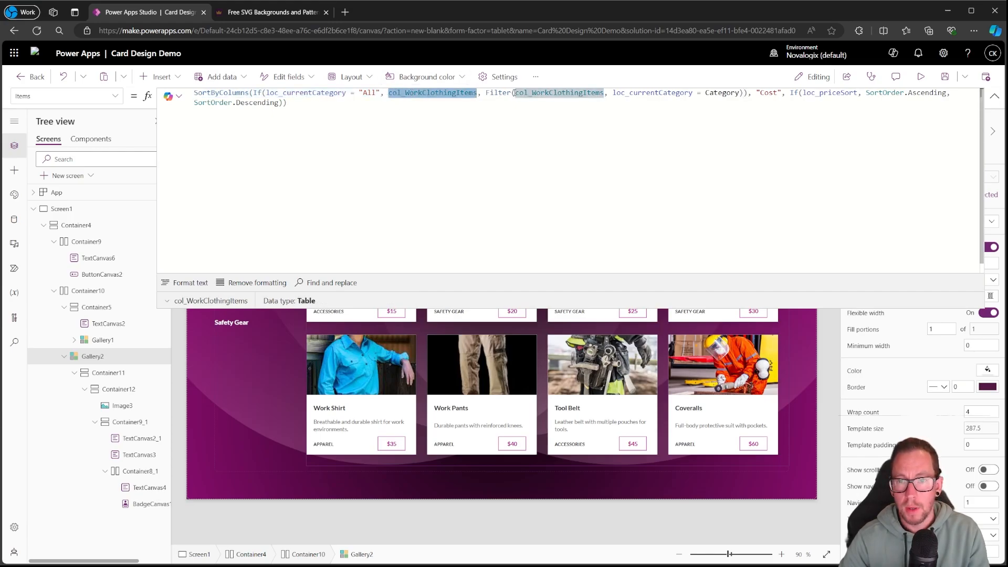
pyautogui.click(514, 93)
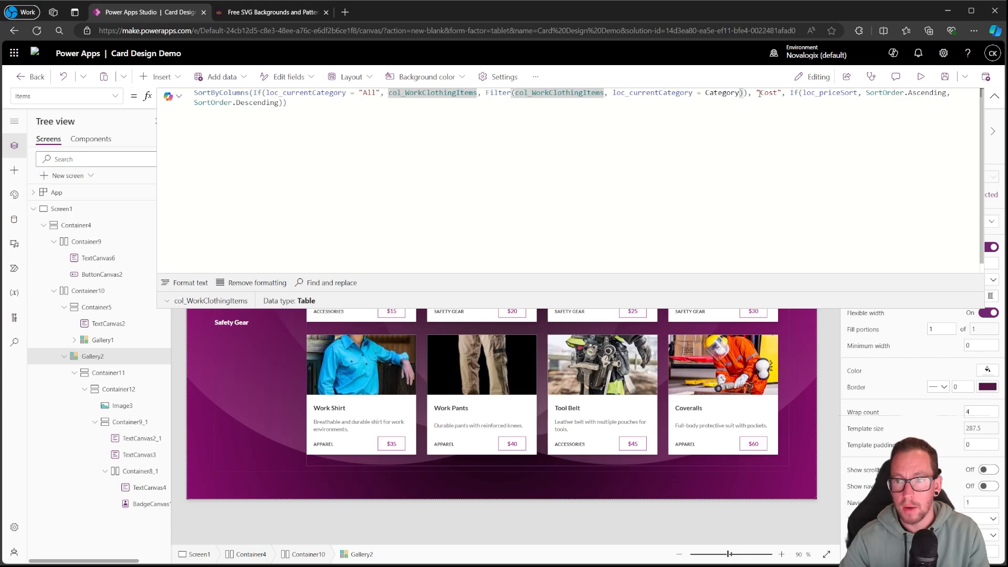
pyautogui.moveTo(758, 93); pyautogui.dragTo(849, 93)
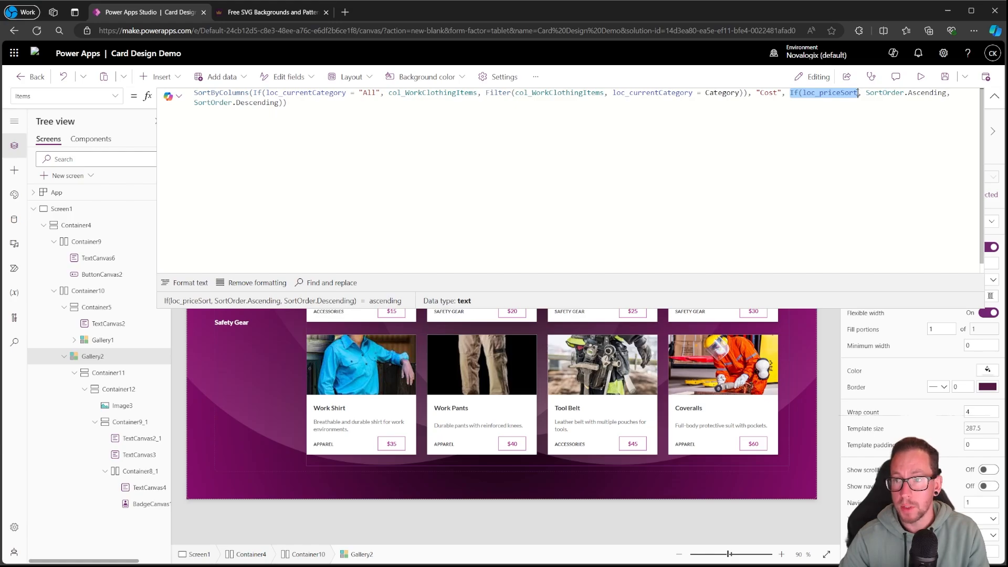
pyautogui.doubleClick(873, 93)
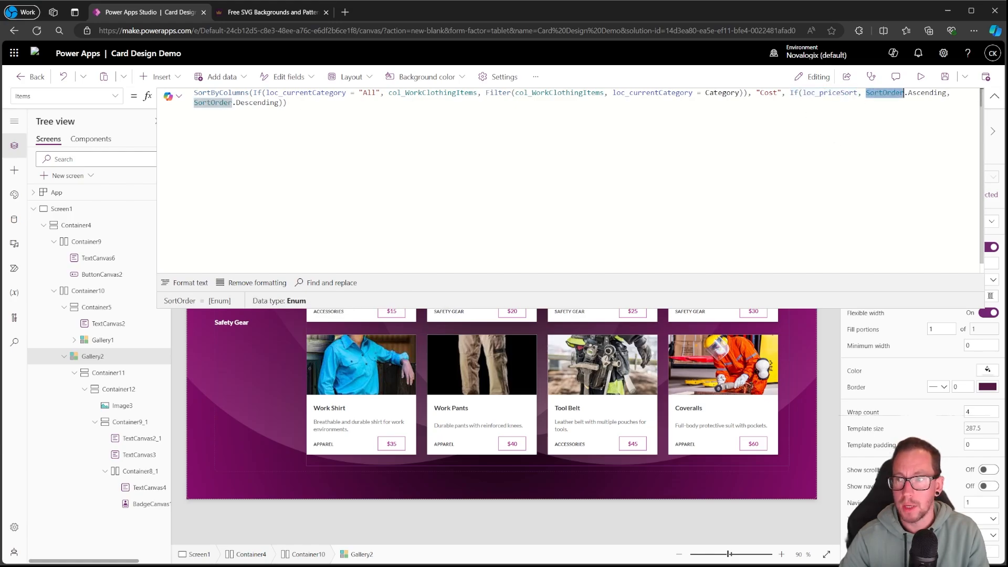
pyautogui.click(994, 96)
# Test the Price button repeatedly and check how the product cards and arrow icon respond
pyautogui.click(775, 184)
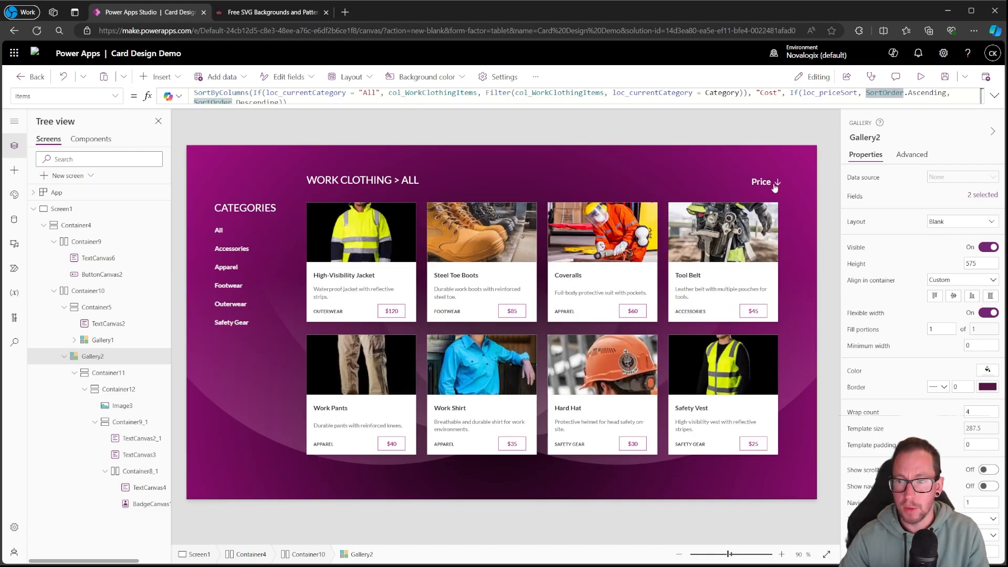
pyautogui.click(770, 186)
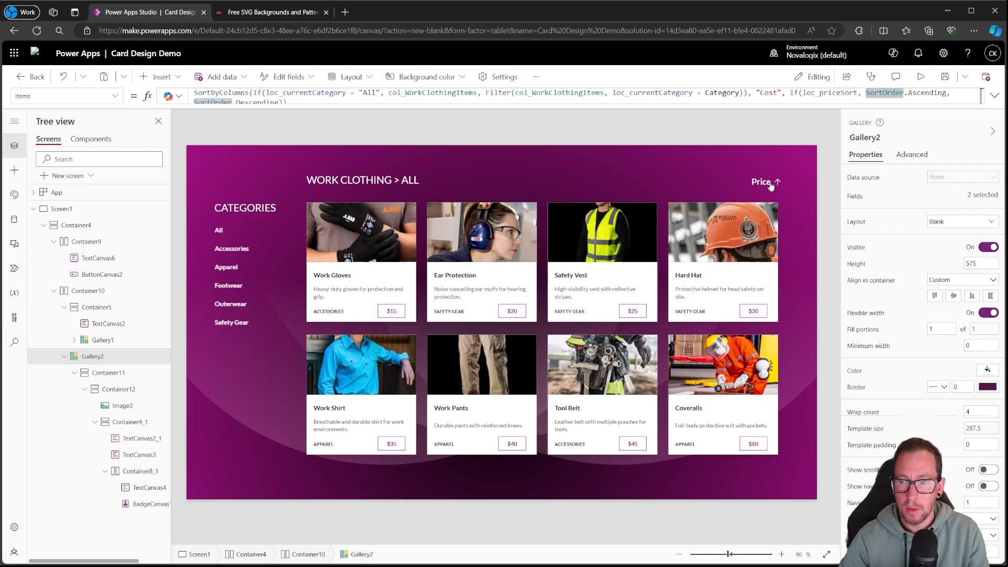
pyautogui.click(770, 185)
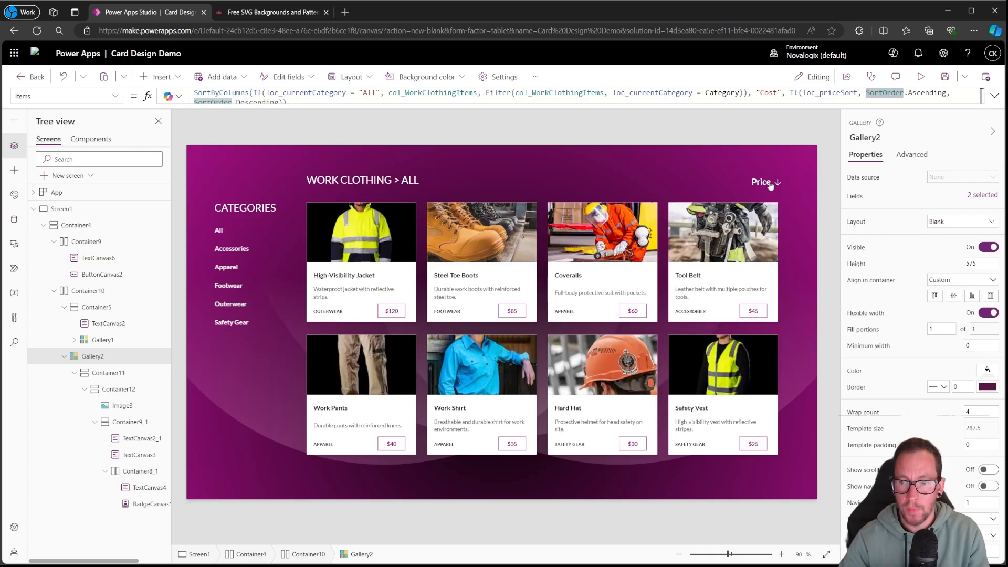
pyautogui.click(770, 186)
pyautogui.click(770, 186)
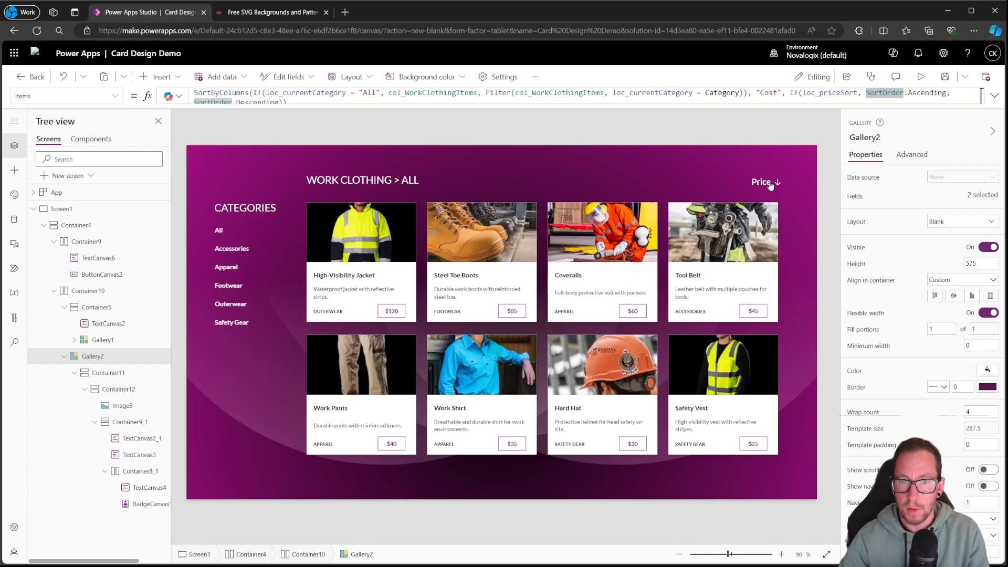
pyautogui.click(770, 186)
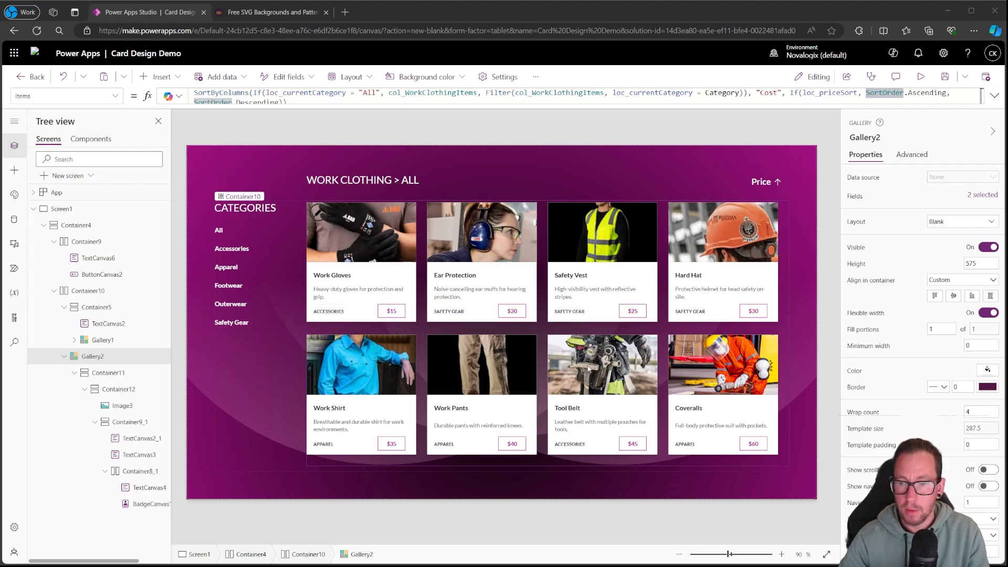
pyautogui.click(537, 136)
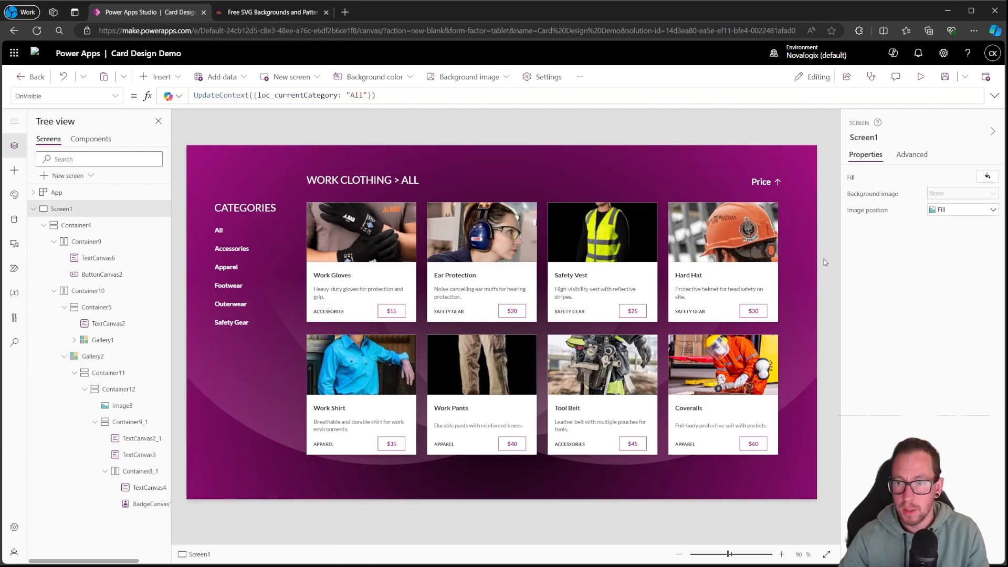
pyautogui.scroll(-3, 578, 315)
pyautogui.scroll(3, 525, 320)
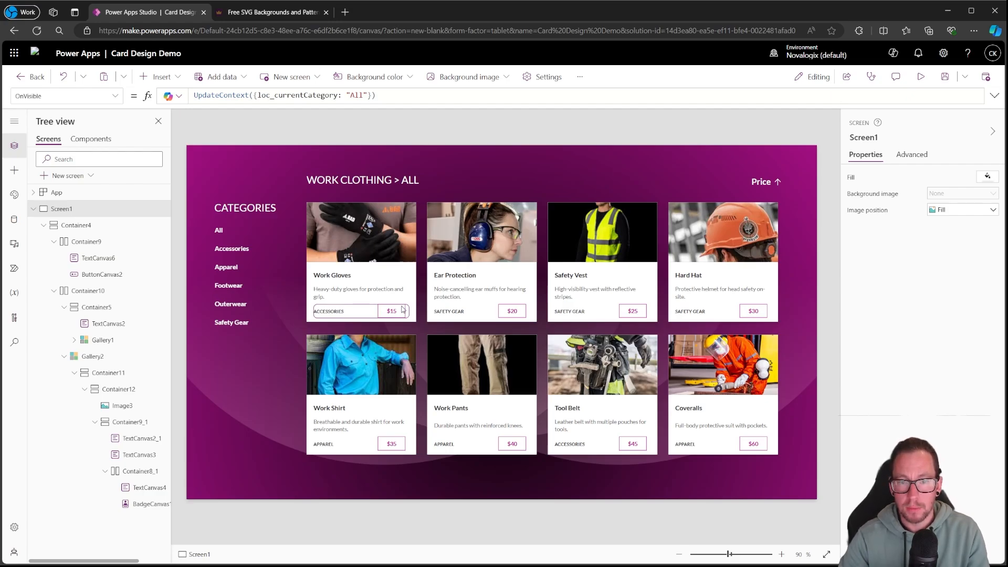
# Insert a new button into the header container that holds the page title and the Price button
pyautogui.click(87, 241)
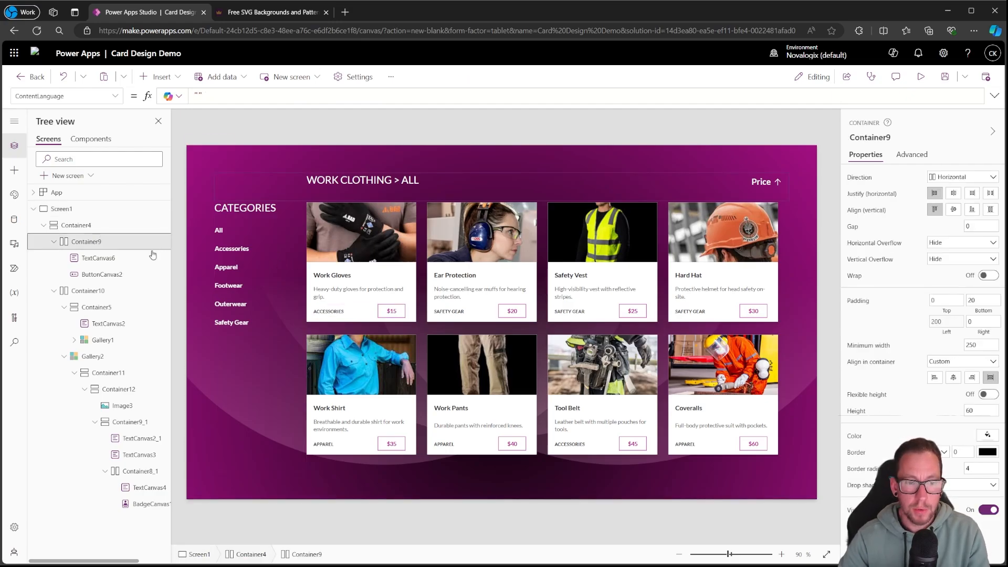
pyautogui.click(158, 77)
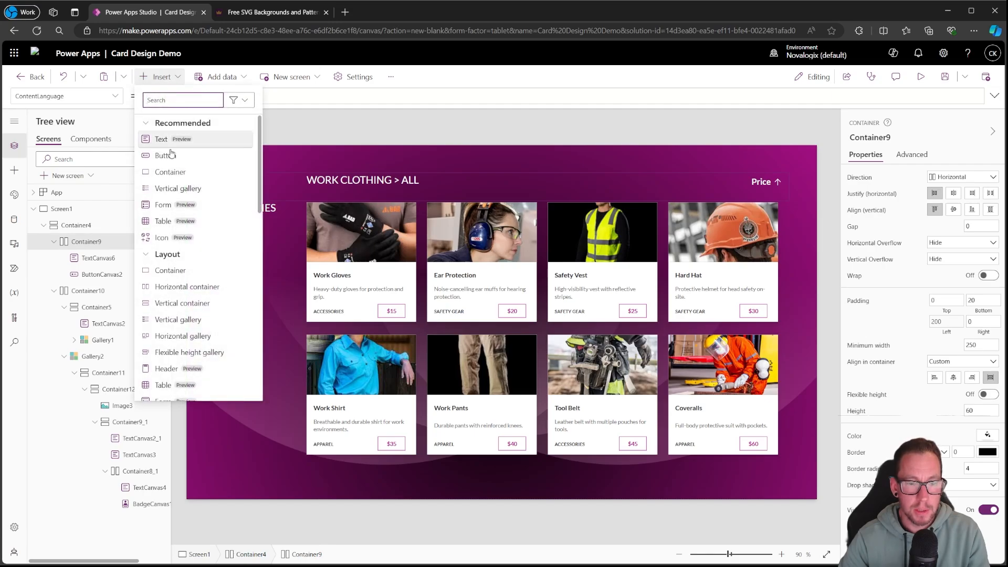
pyautogui.scroll(-3, 173, 255)
pyautogui.click(173, 263)
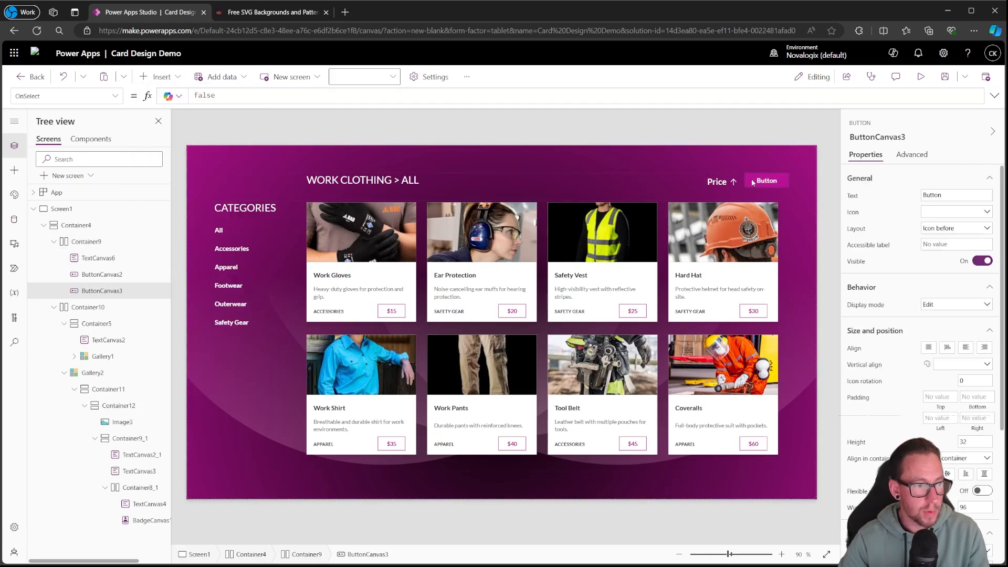
# Give the new header button the Cart icon
pyautogui.click(938, 214)
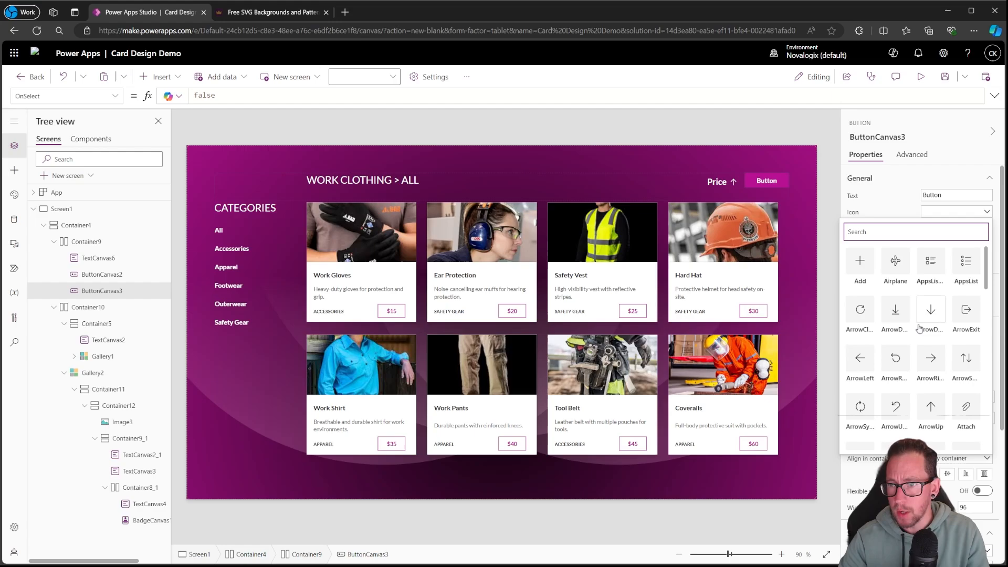
pyautogui.scroll(-8, 919, 328)
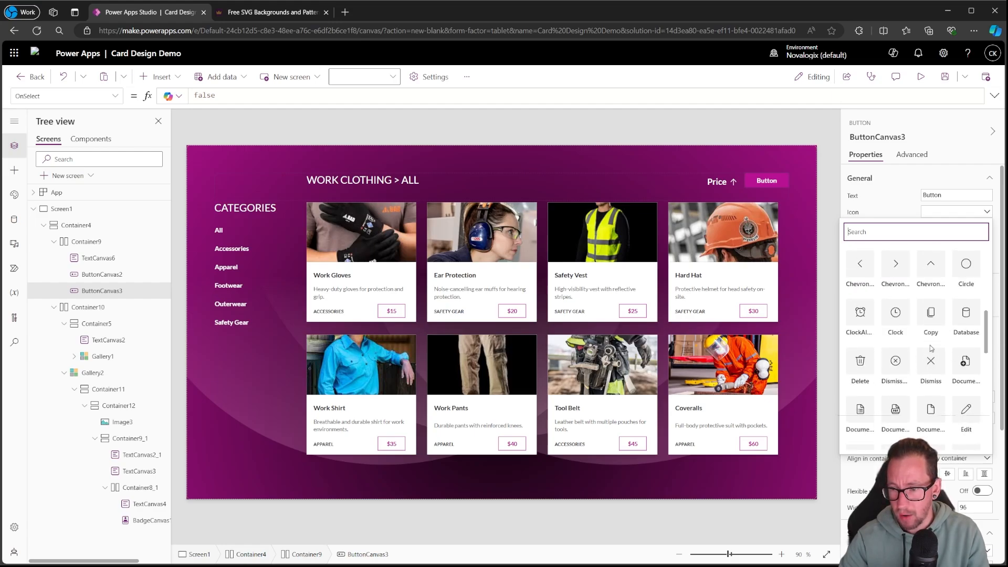
pyautogui.scroll(-5, 921, 331)
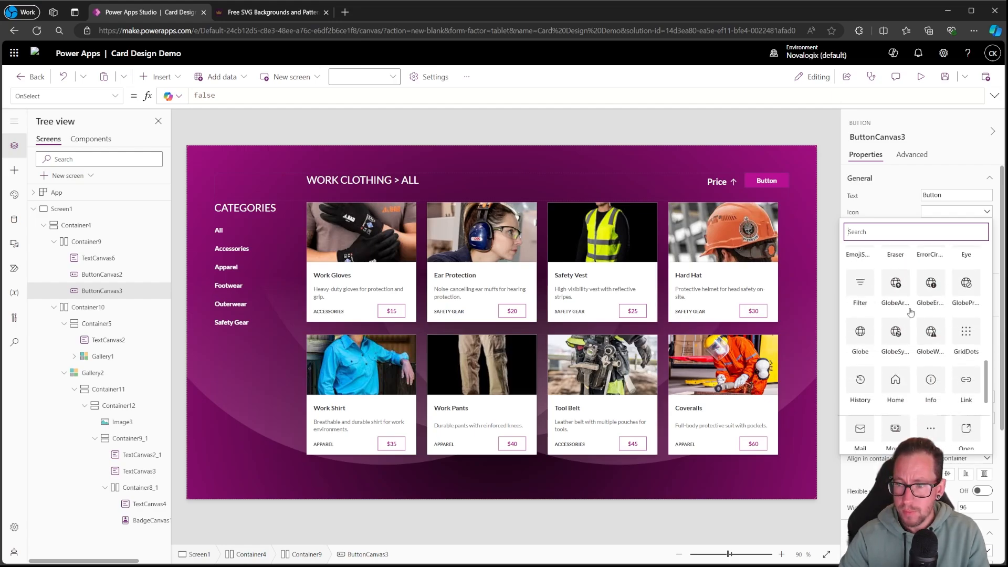
pyautogui.scroll(-2, 912, 349)
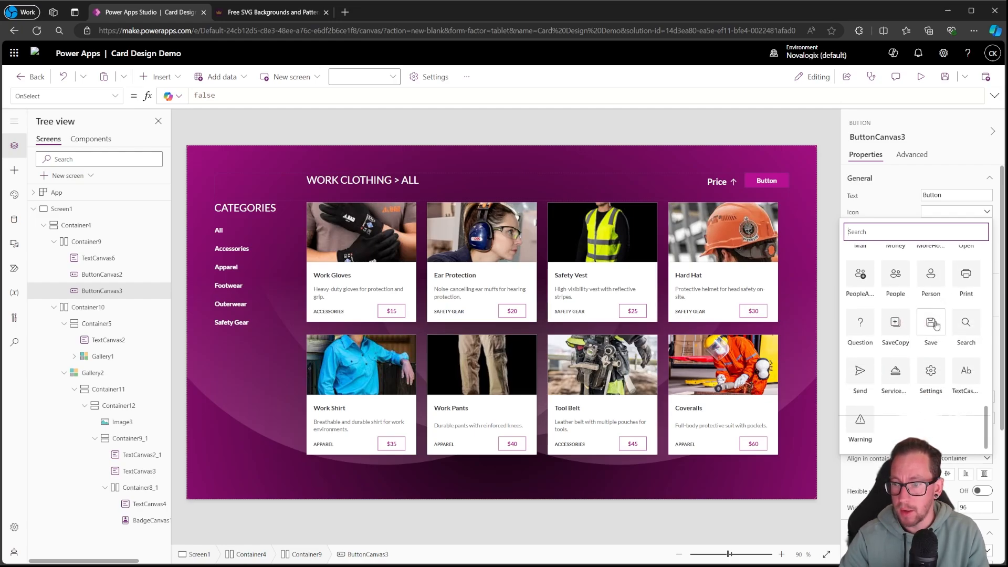
pyautogui.scroll(5, 924, 336)
pyautogui.scroll(2, 935, 327)
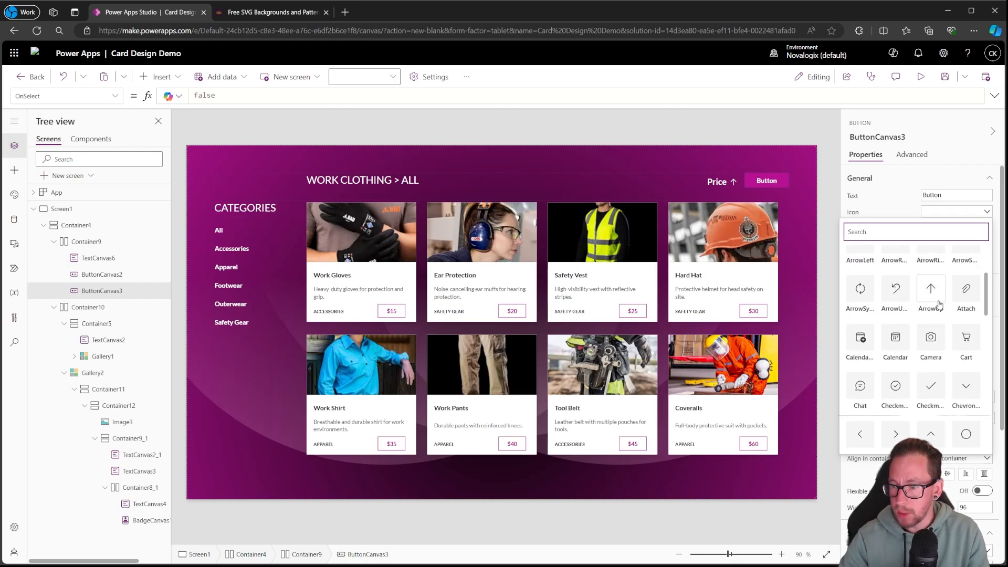
pyautogui.click(971, 335)
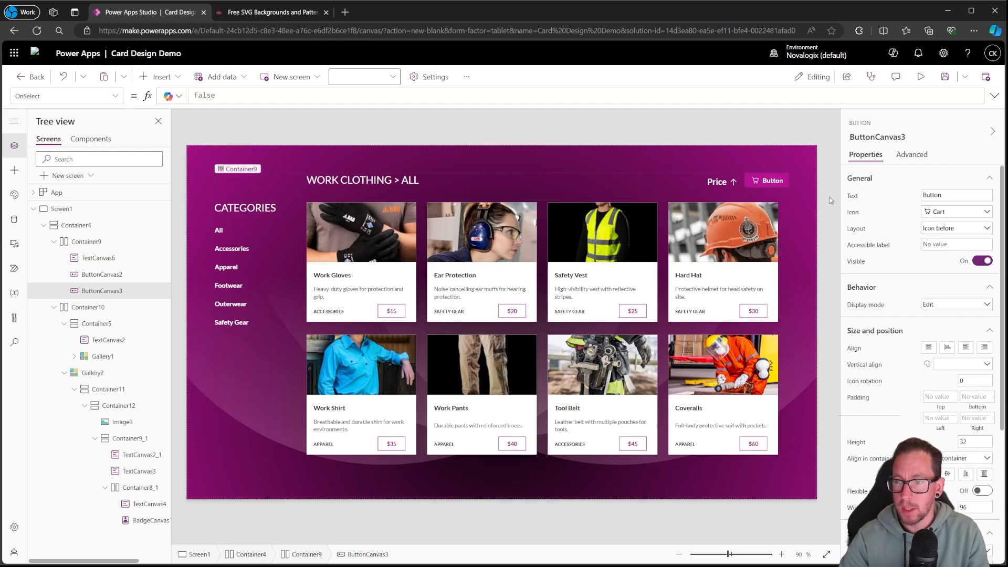
pyautogui.moveTo(952, 195); pyautogui.dragTo(586, 194)
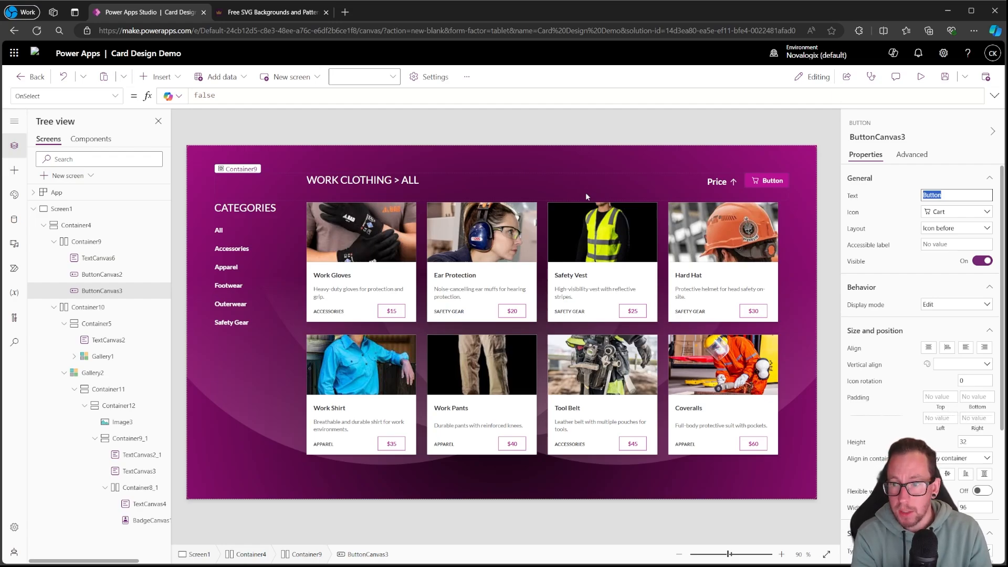
pyautogui.click(701, 126)
# Insert a new button directly into the product gallery, outside the nested card containers
pyautogui.click(122, 422)
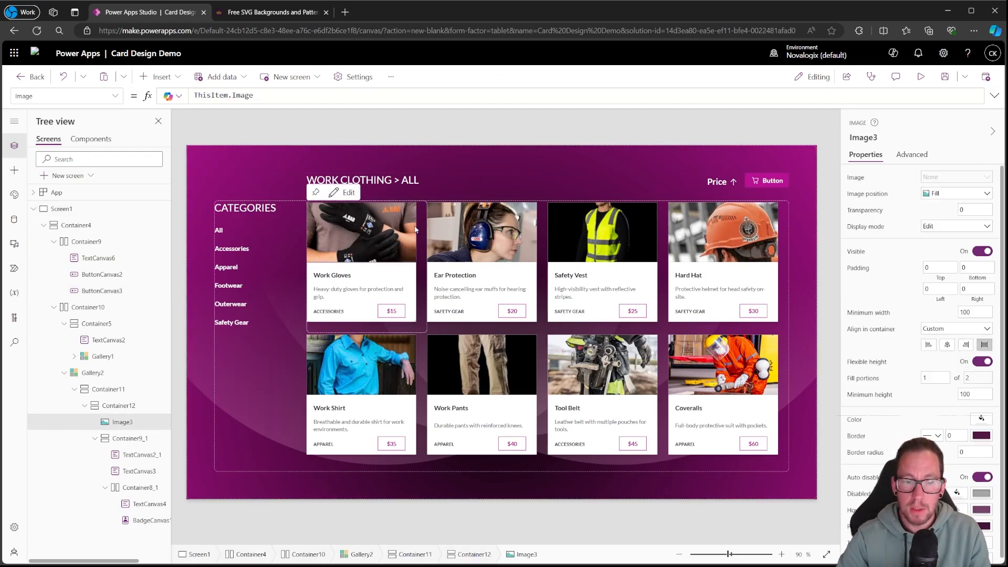
pyautogui.click(126, 439)
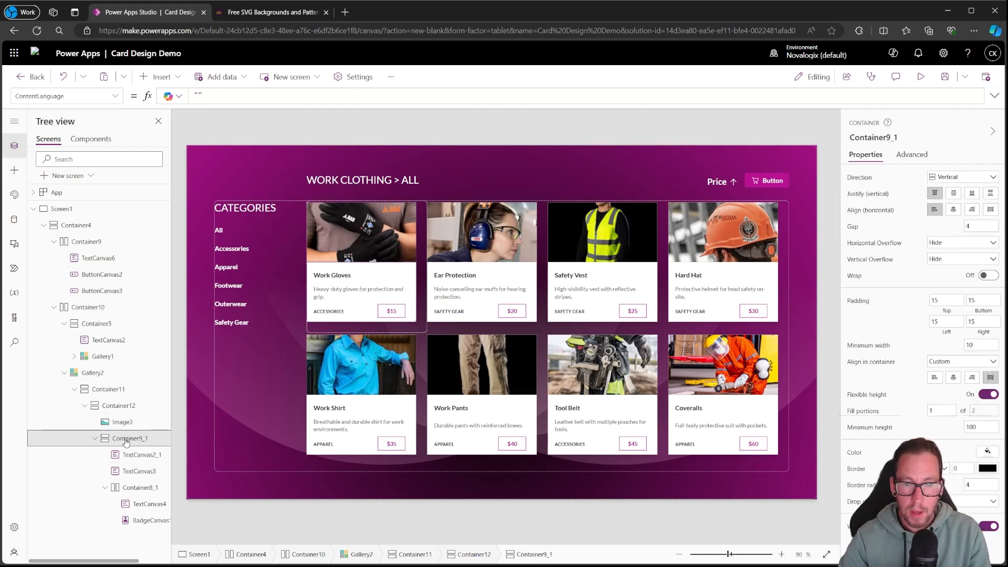
pyautogui.click(112, 395)
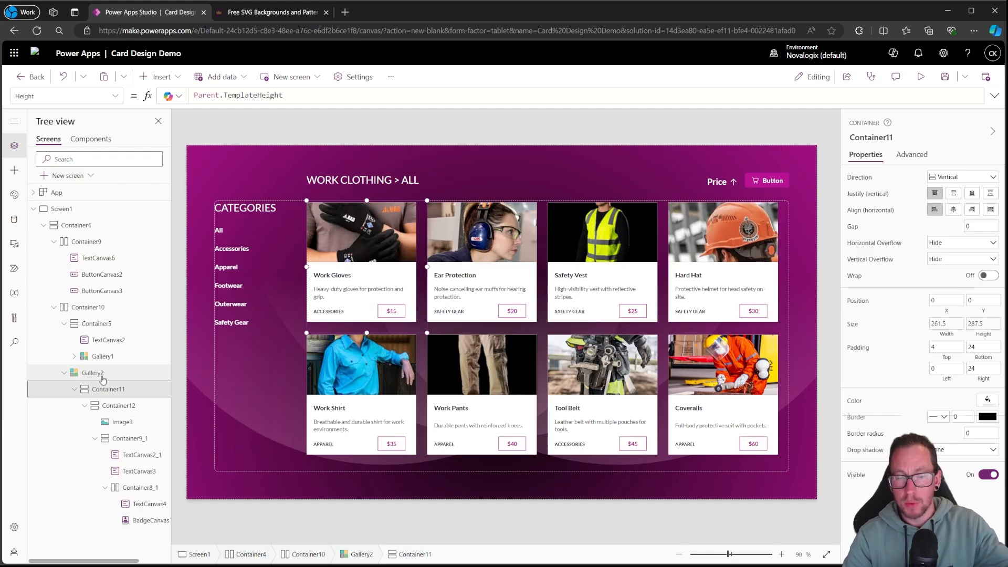
pyautogui.click(93, 374)
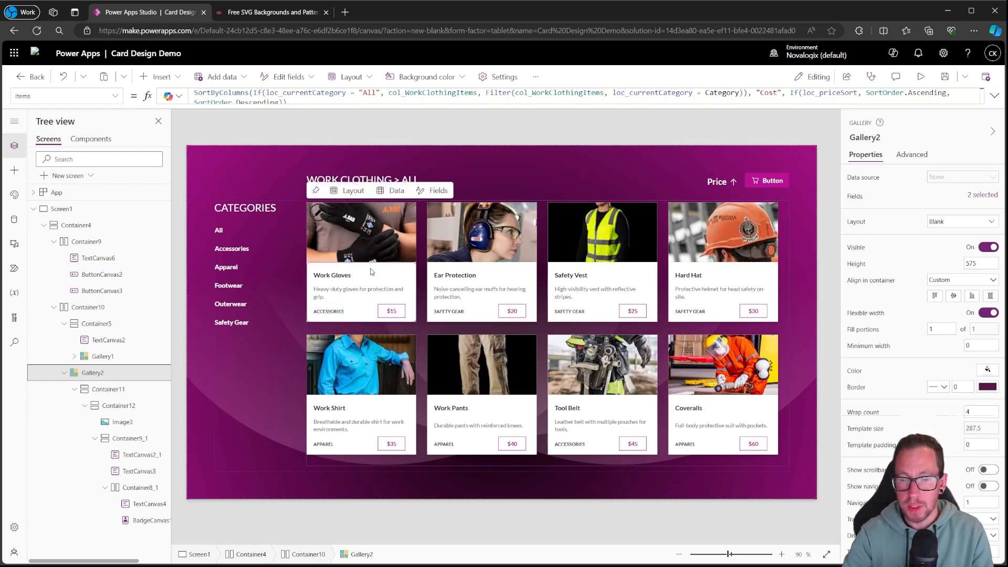
pyautogui.click(329, 278)
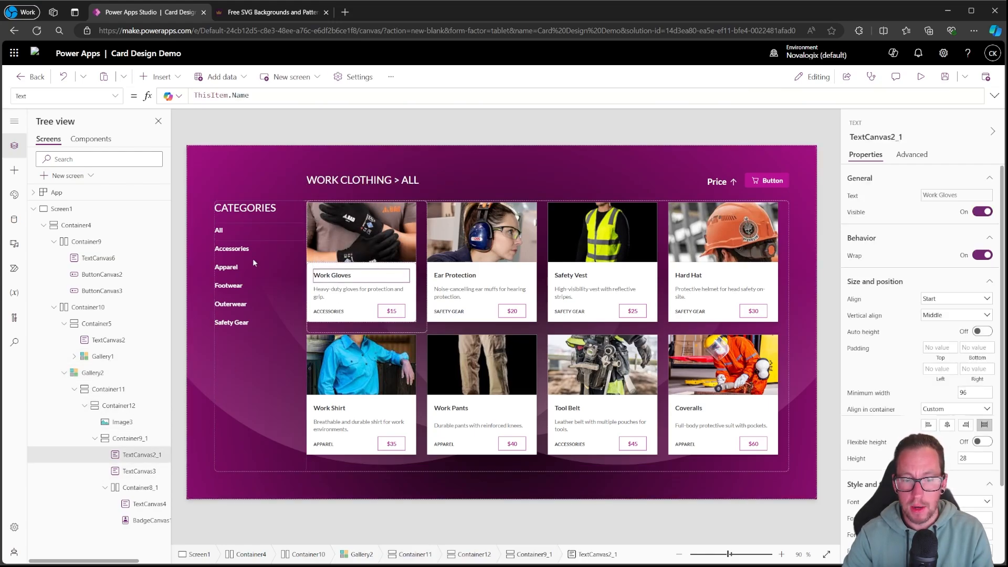
pyautogui.click(109, 378)
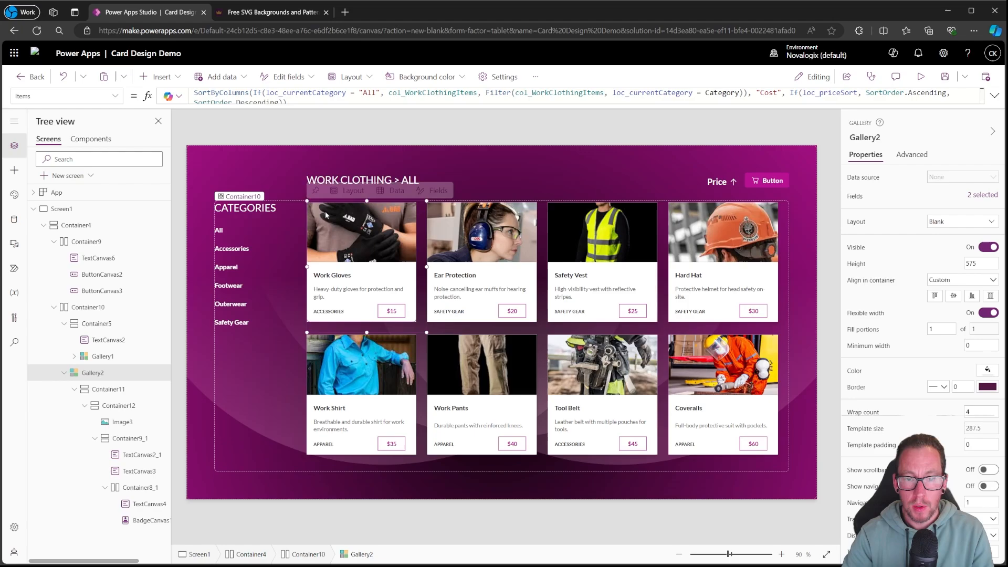
pyautogui.click(157, 77)
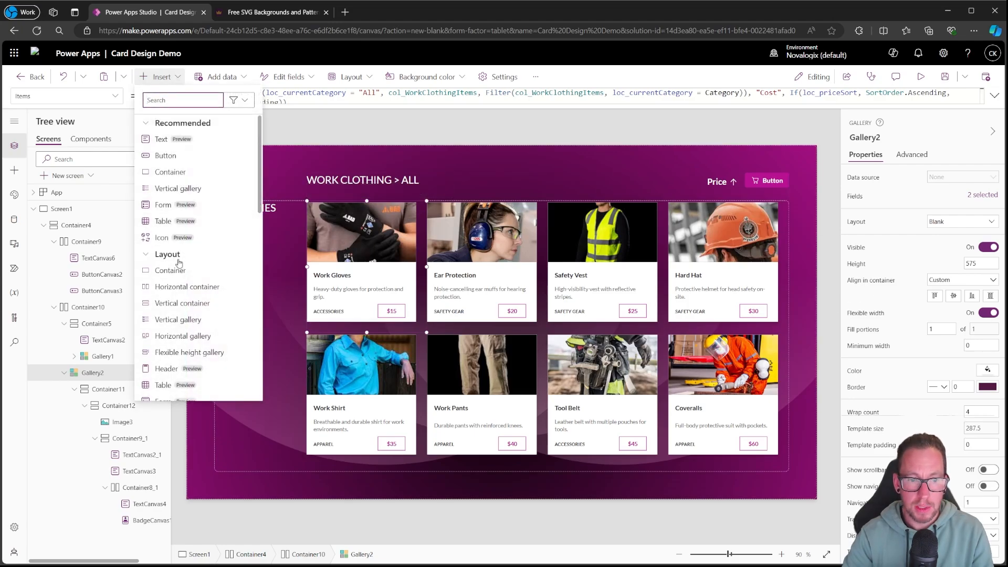
pyautogui.click(165, 156)
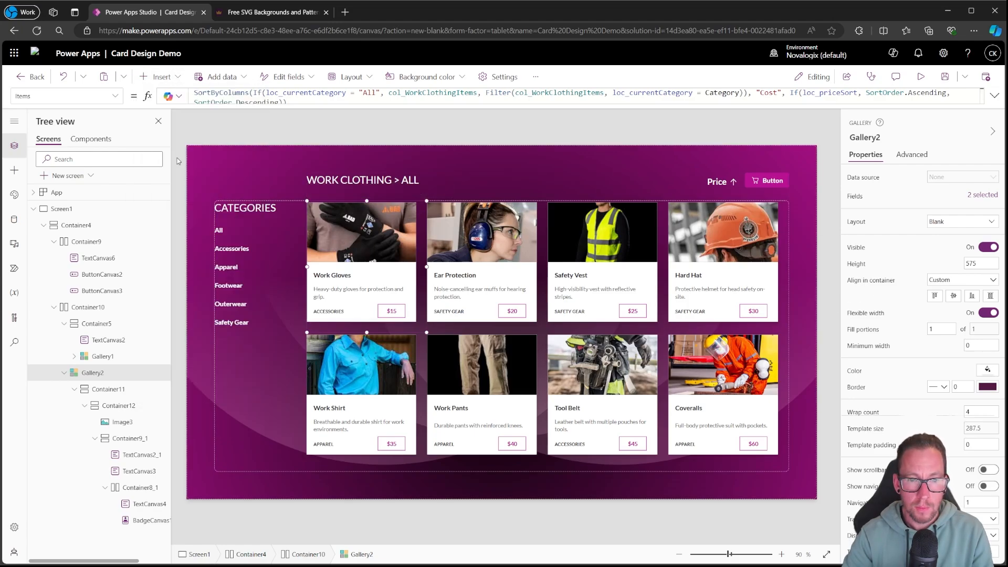
pyautogui.moveTo(345, 227); pyautogui.dragTo(327, 207)
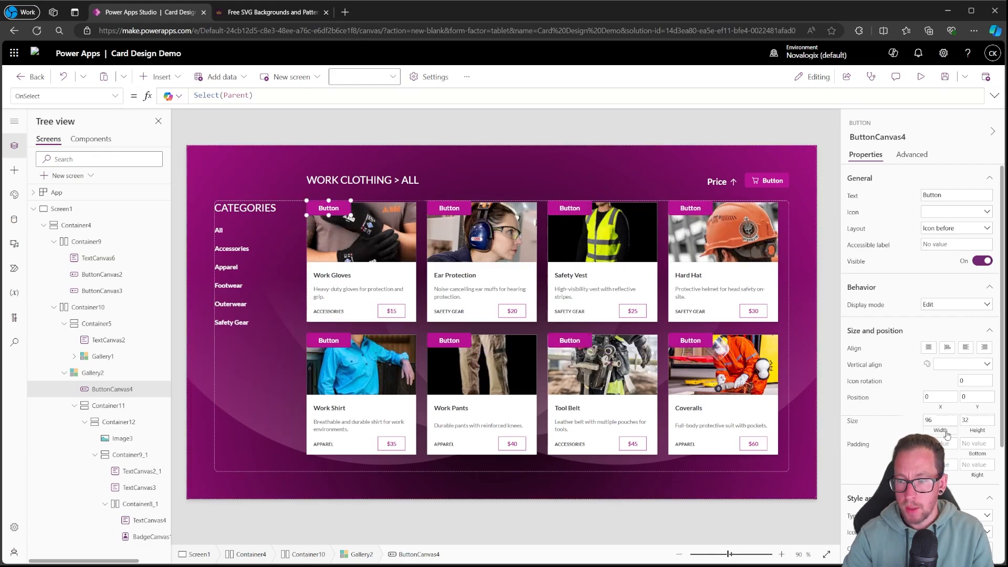
# Examine Container11 and Container12 of the product card as possible size references for the new gallery button
pyautogui.click(944, 422)
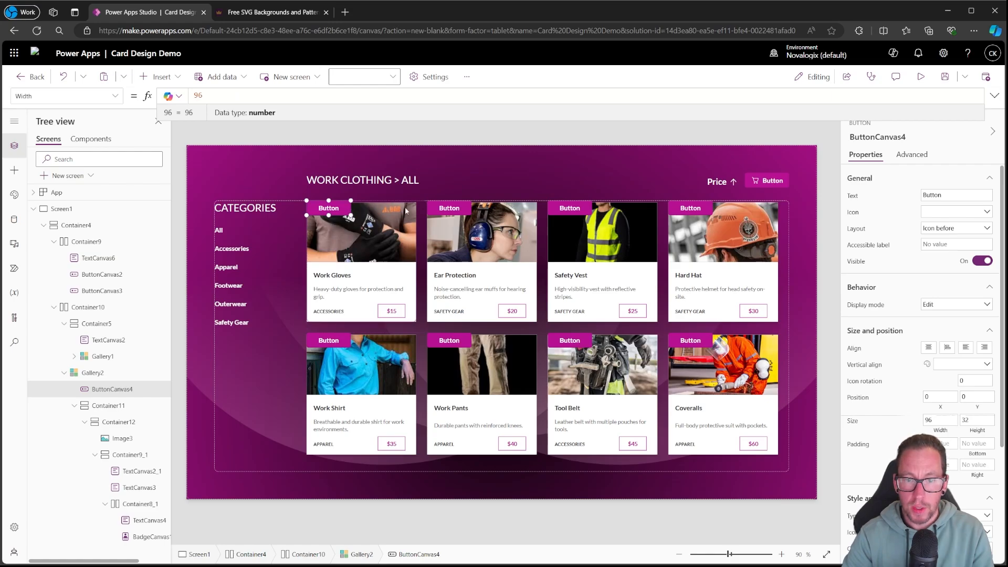
pyautogui.click(131, 423)
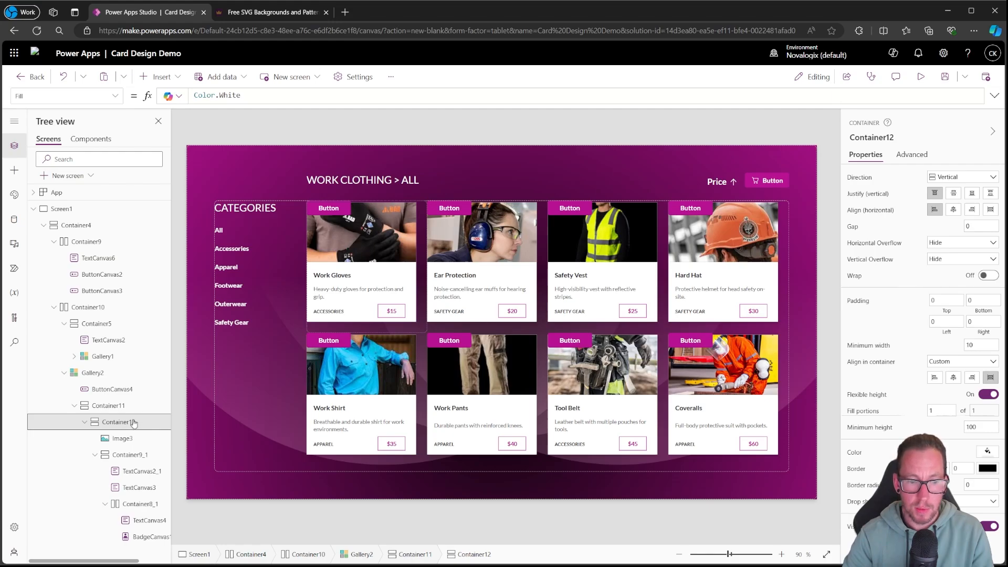
pyautogui.rightClick(134, 422)
pyautogui.click(118, 424)
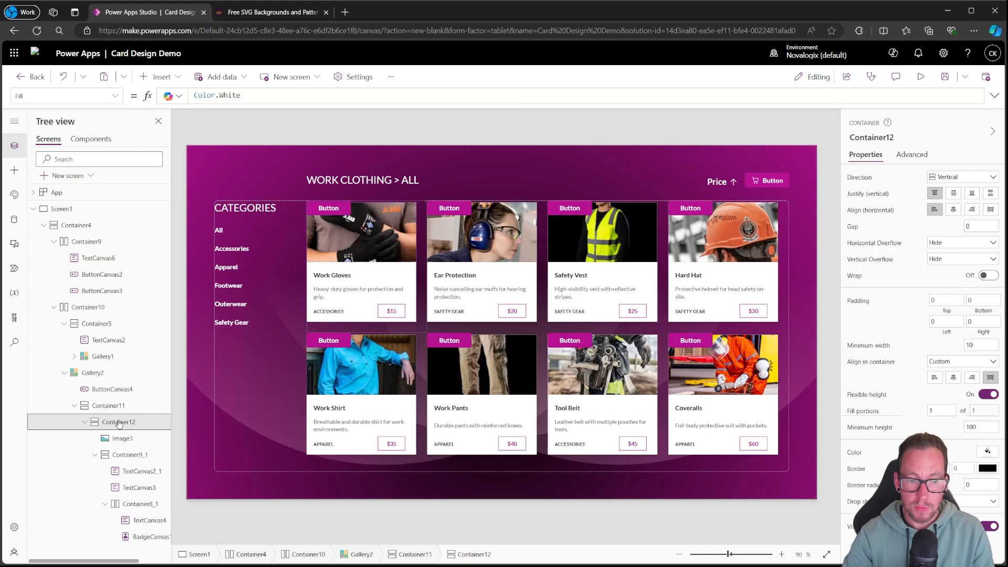
pyautogui.rightClick(119, 424)
pyautogui.click(103, 423)
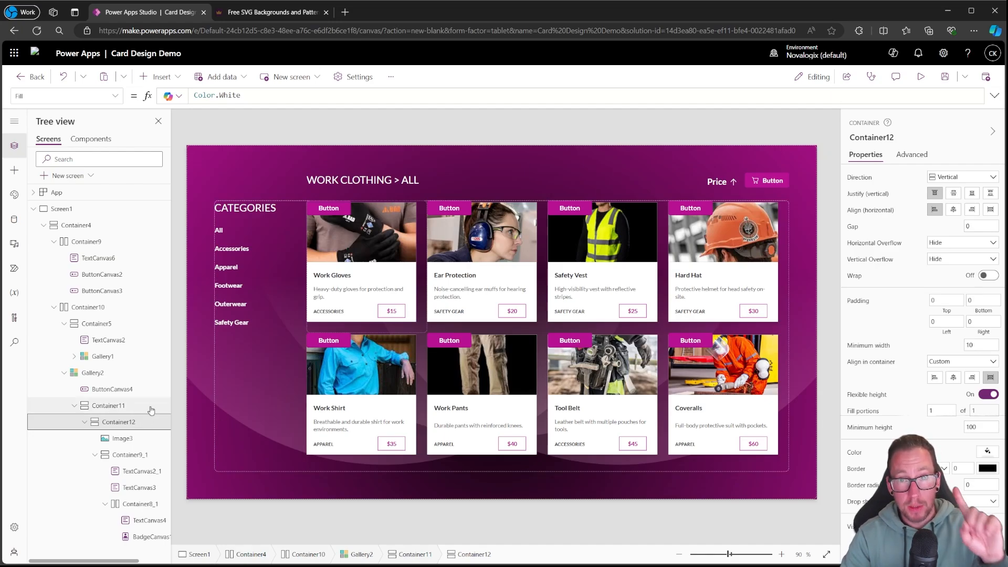
pyautogui.click(114, 405)
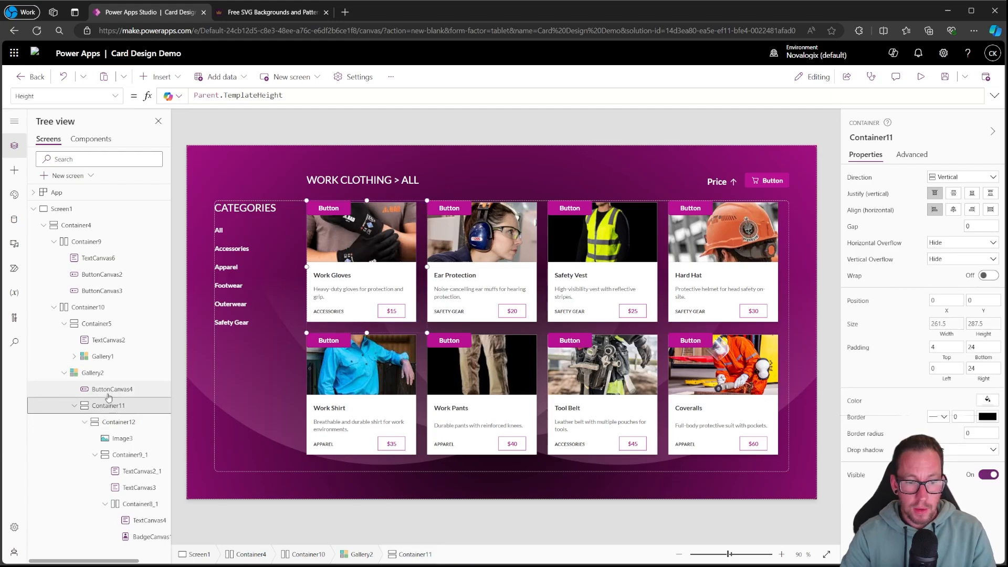
pyautogui.click(108, 393)
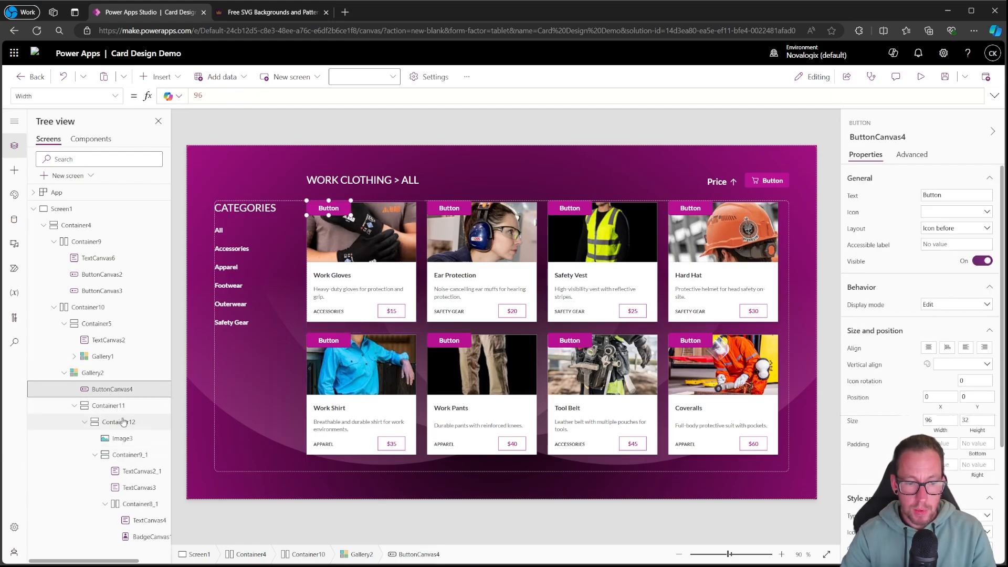
pyautogui.click(125, 423)
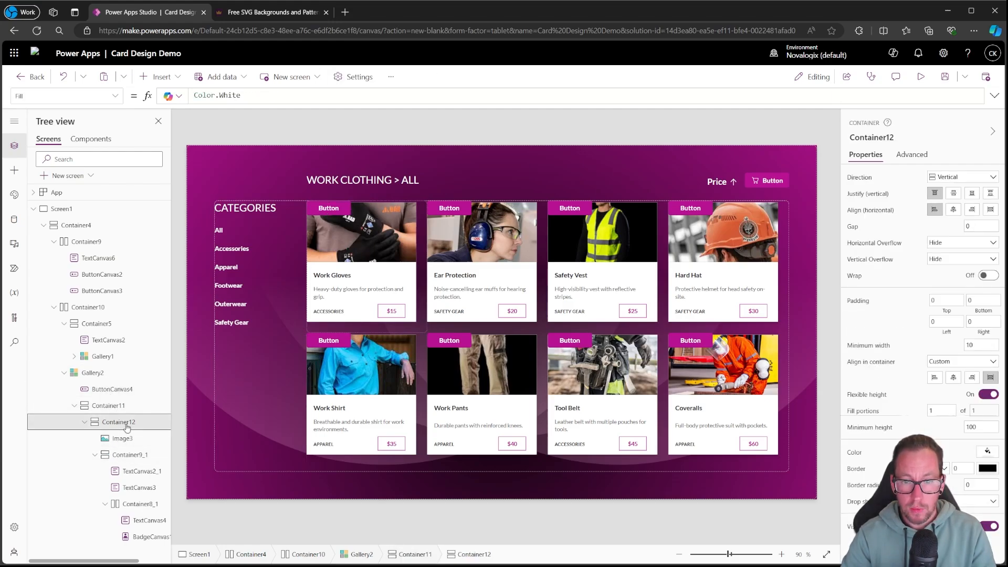
# Set the width of the new product gallery button to the formula Container12.Width
pyautogui.click(112, 389)
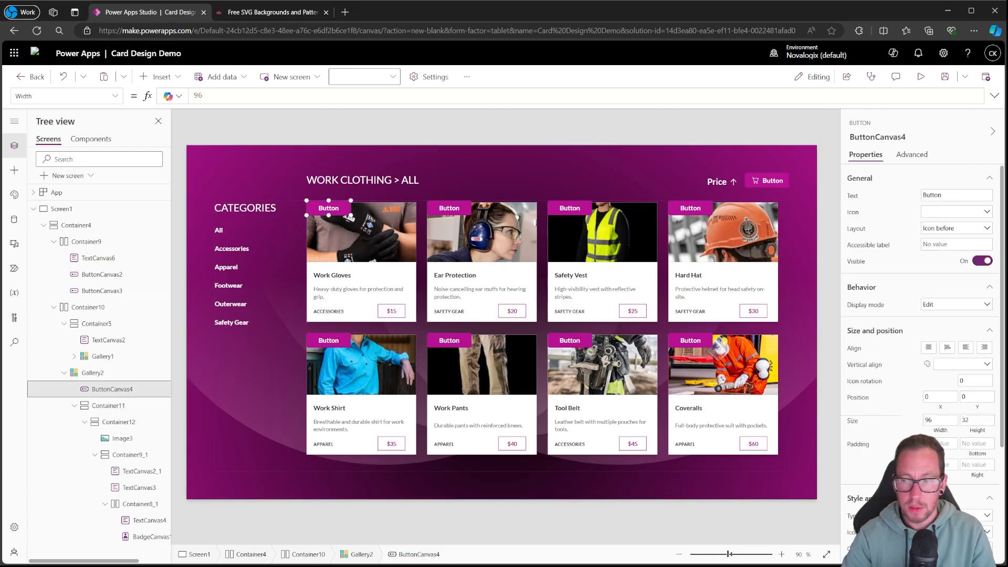
pyautogui.moveTo(240, 99); pyautogui.dragTo(114, 108)
pyautogui.write('Cpo')
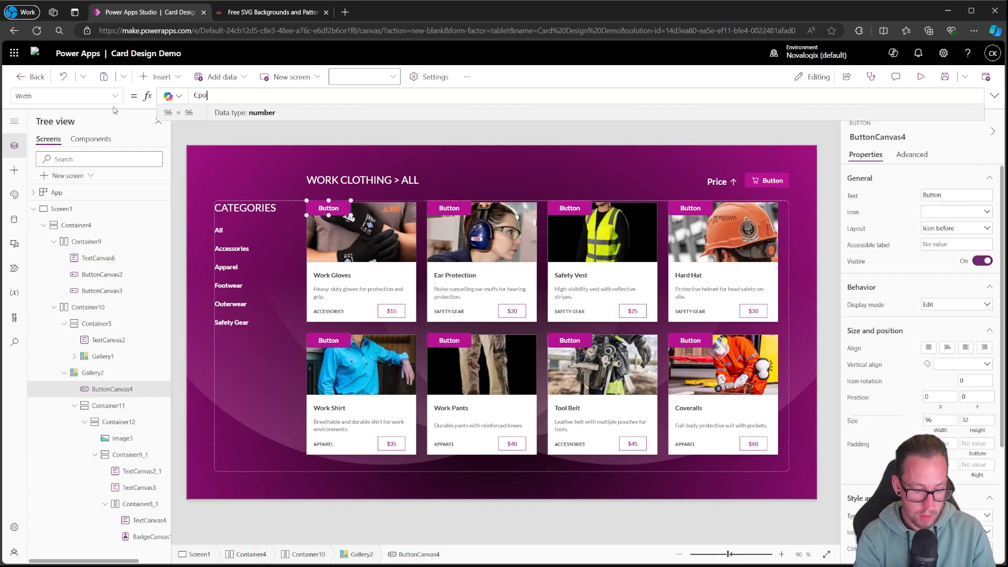
pyautogui.press('BackSpace')
pyautogui.press('BackSpace')
pyautogui.write('onta')
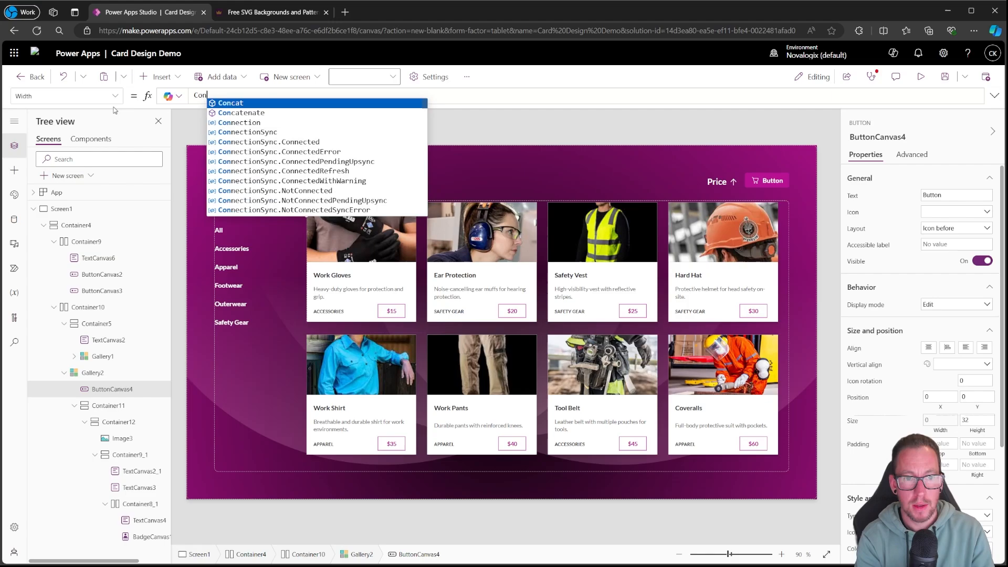
pyautogui.press('Down')
pyautogui.press('Down')
pyautogui.press('Tab')
pyautogui.write('/')
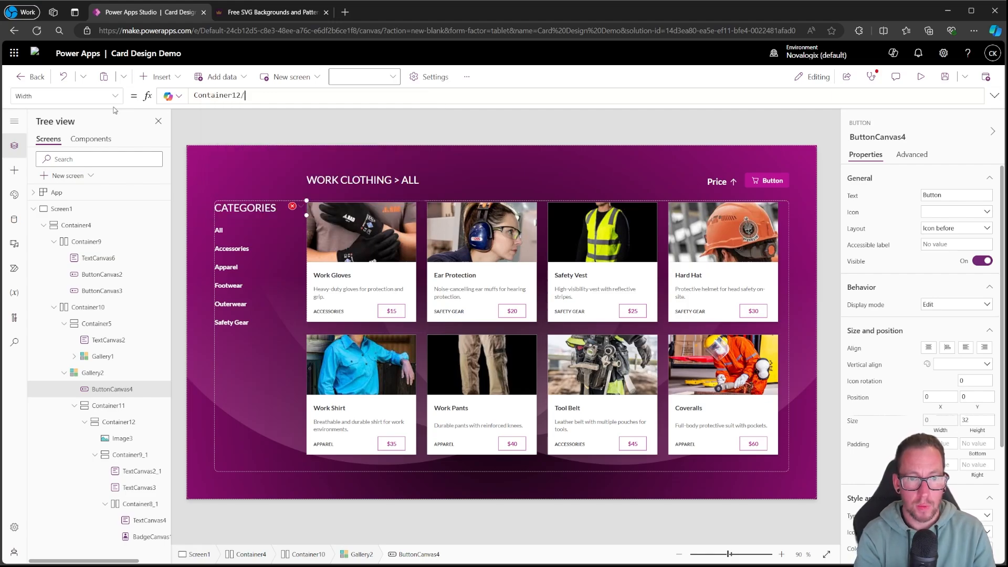
pyautogui.press('BackSpace')
pyautogui.write('.W')
pyautogui.press('Tab')
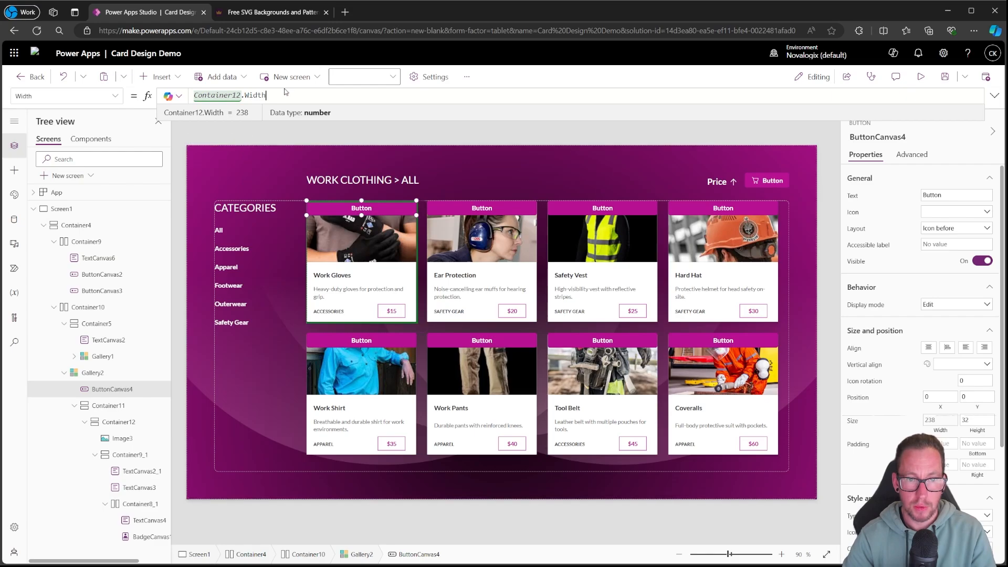
# Set the gallery button's height to Container12.Height, reusing the container reference from the width formula
pyautogui.moveTo(286, 94); pyautogui.dragTo(195, 96)
pyautogui.doubleClick(224, 96)
pyautogui.hotkey('ctrl', 'c')
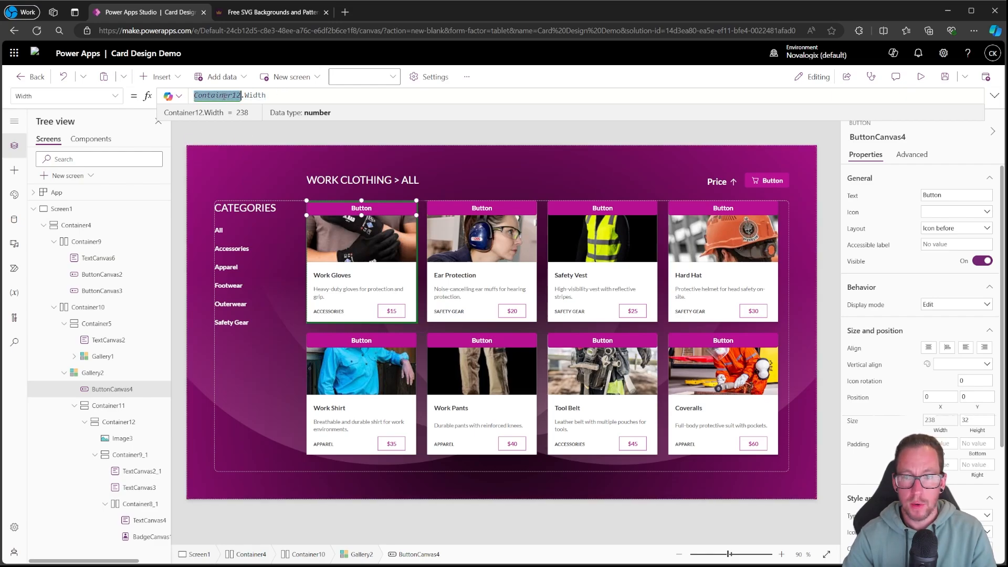
pyautogui.click(977, 430)
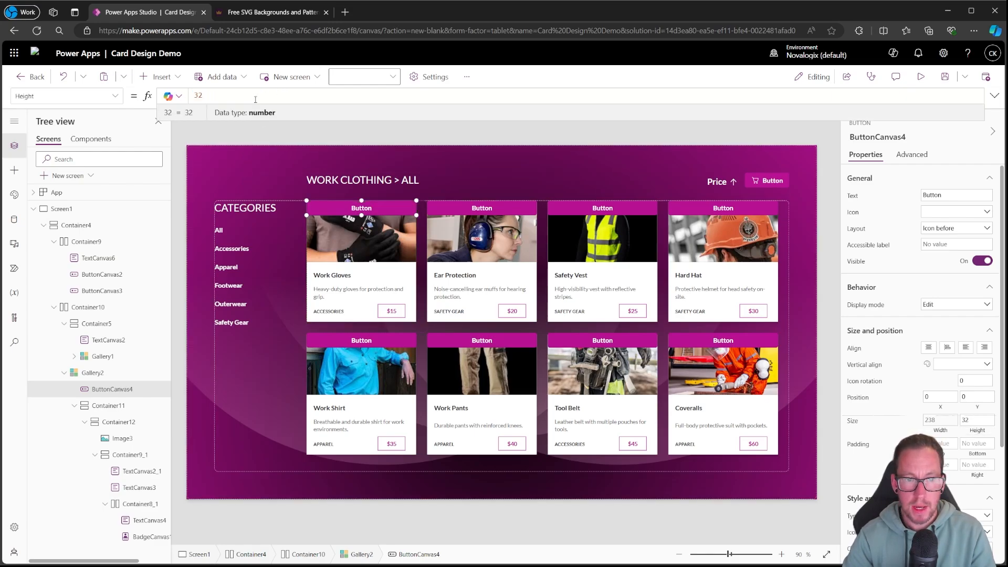
pyautogui.hotkey('ctrl', 'a')
pyautogui.hotkey('ctrl', 'v')
pyautogui.write('.Height')
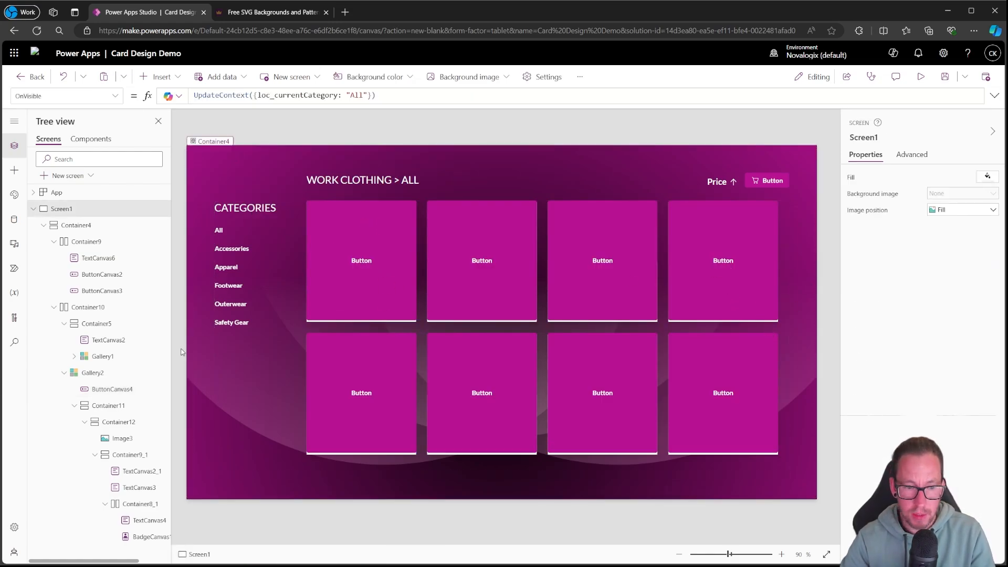
# Check the card containers against the gallery button and set its Y position to Container12.PaddingTop
pyautogui.click(129, 422)
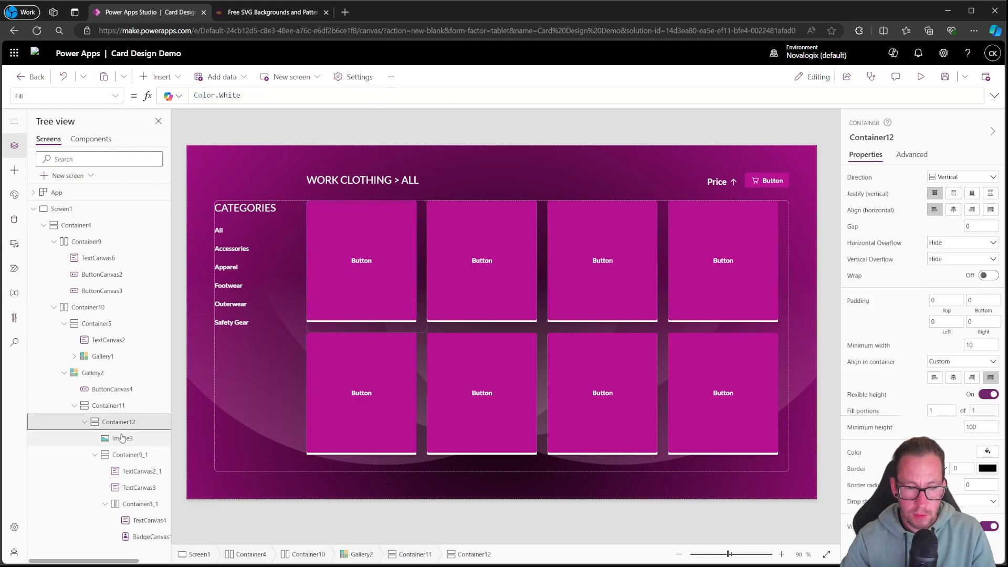
pyautogui.click(112, 389)
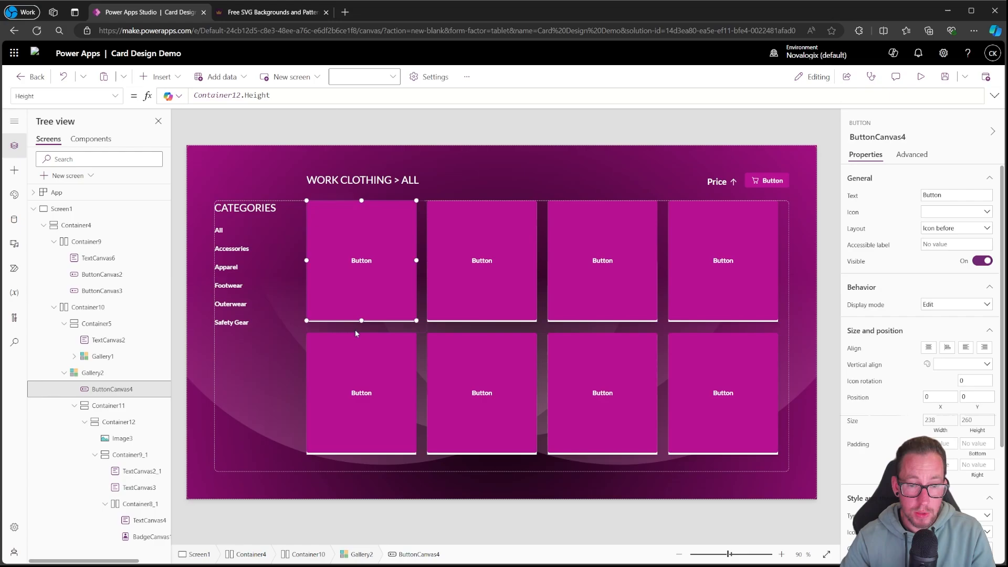
pyautogui.click(102, 405)
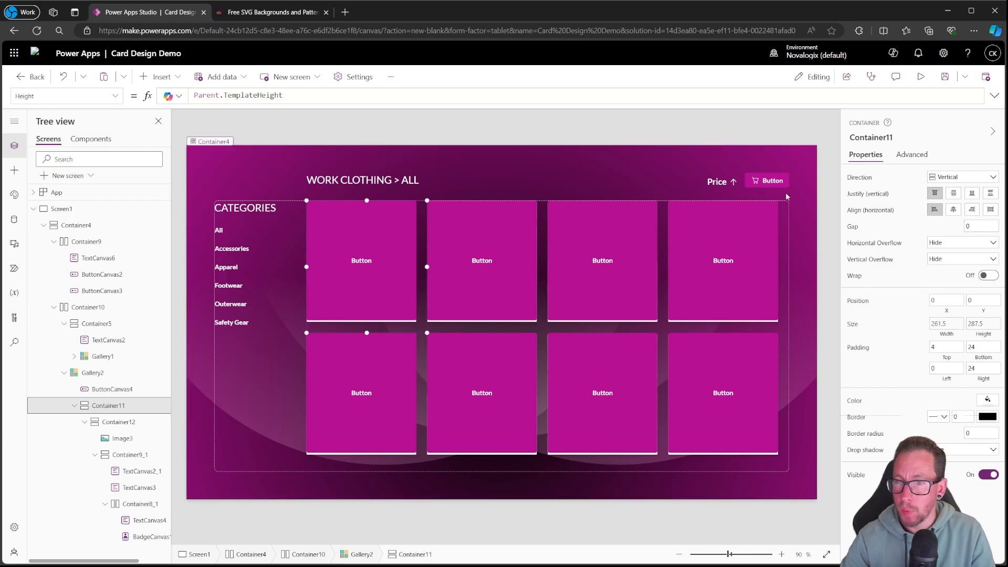
pyautogui.click(734, 130)
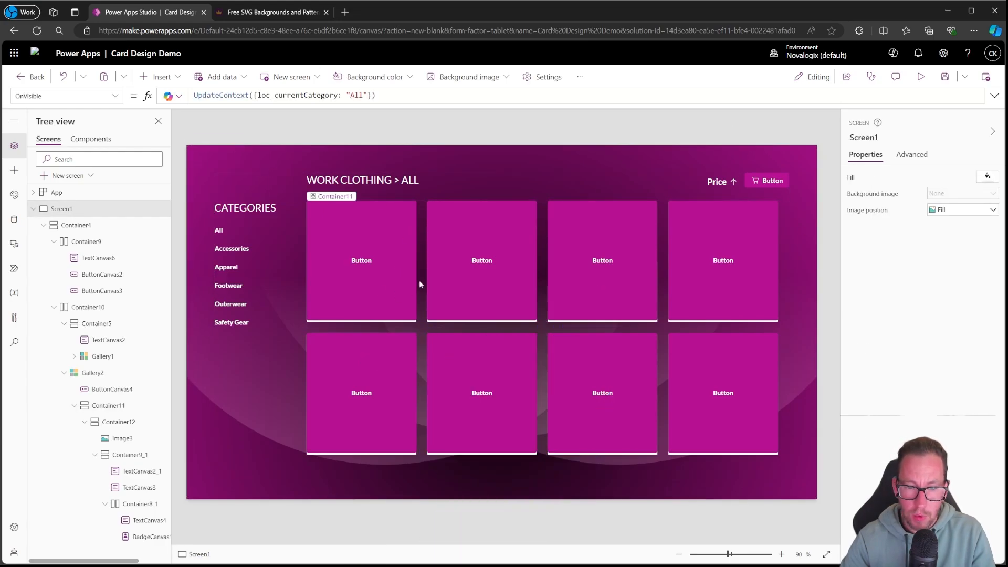
pyautogui.click(119, 454)
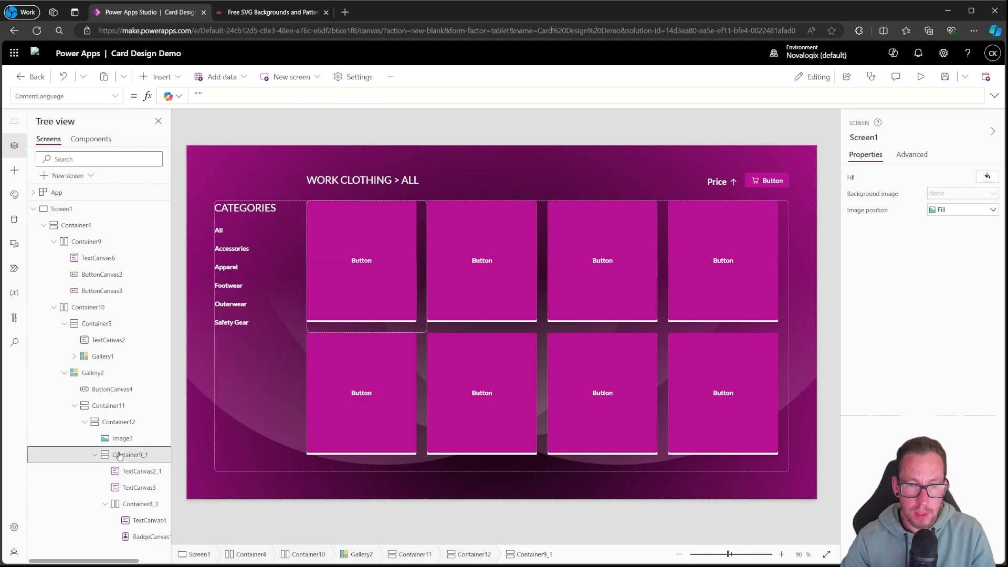
pyautogui.click(112, 389)
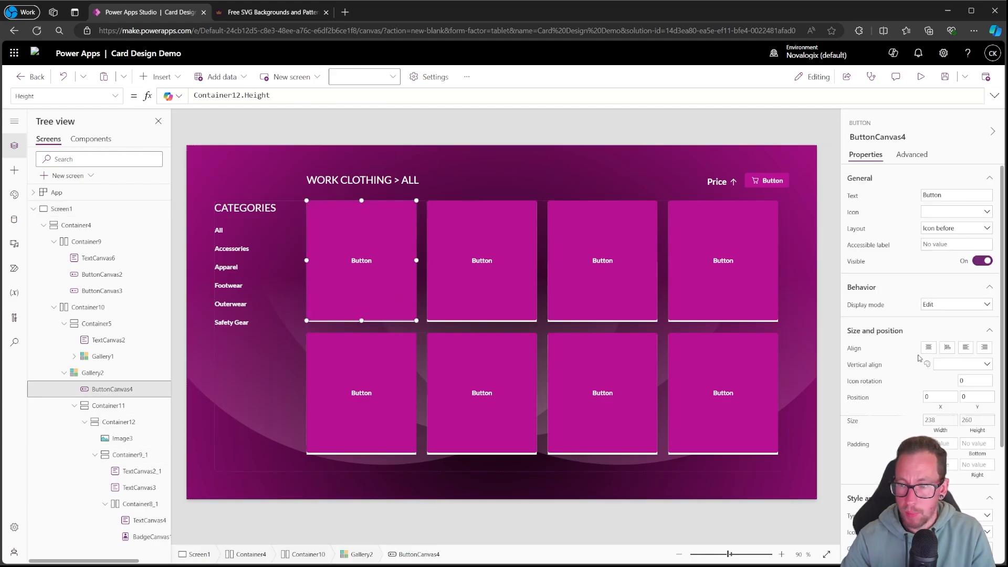
pyautogui.click(977, 396)
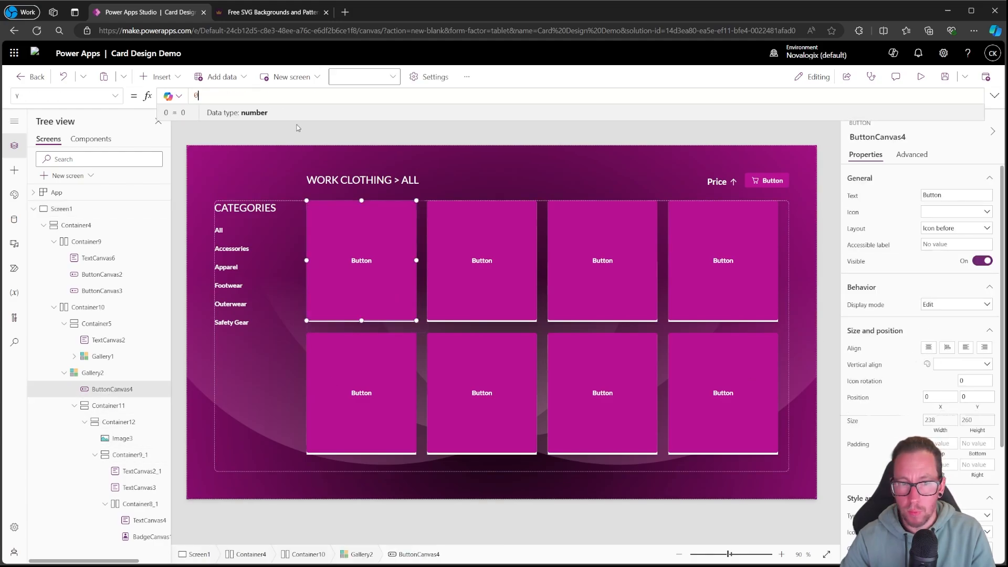
pyautogui.write('Container12.')
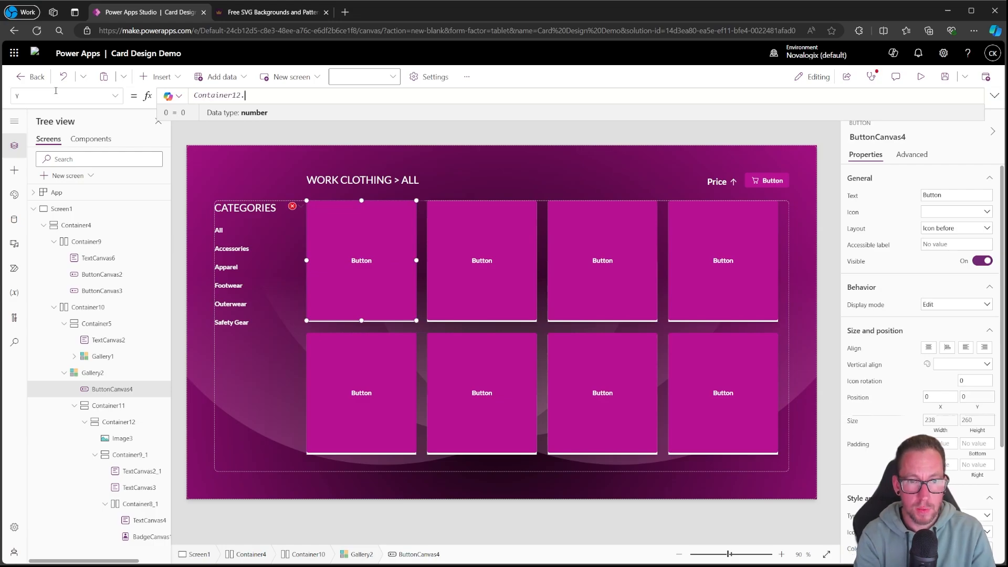
pyautogui.press('Down')
pyautogui.press('Down')
pyautogui.press('Down')
pyautogui.press('Down')
pyautogui.press('Down')
pyautogui.press('Down')
pyautogui.press('Down')
pyautogui.press('Down')
pyautogui.press('Down')
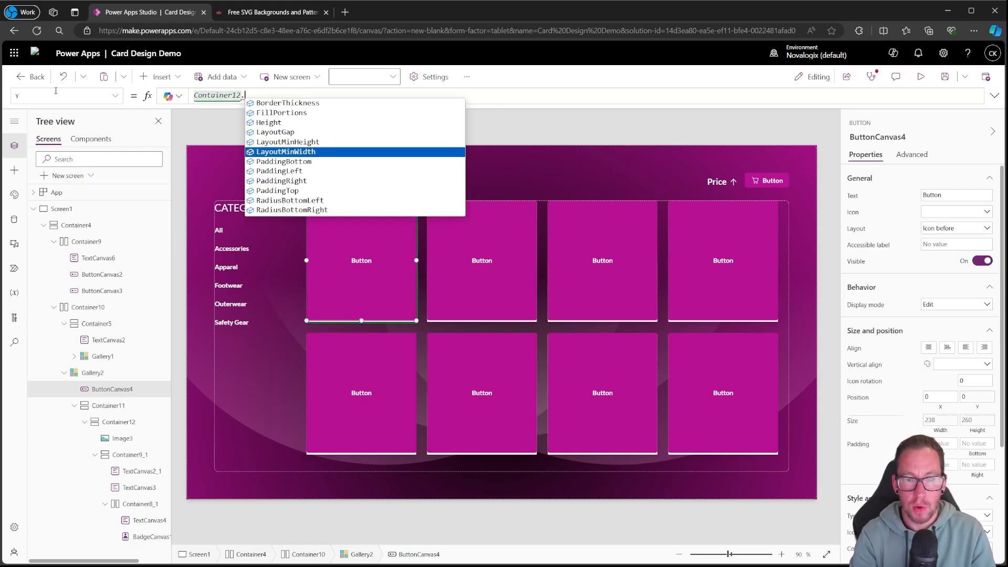
pyautogui.press('Tab')
# Change the container reference in the gallery button's Y formula so it reads Container11.PaddingTop
pyautogui.click(240, 96)
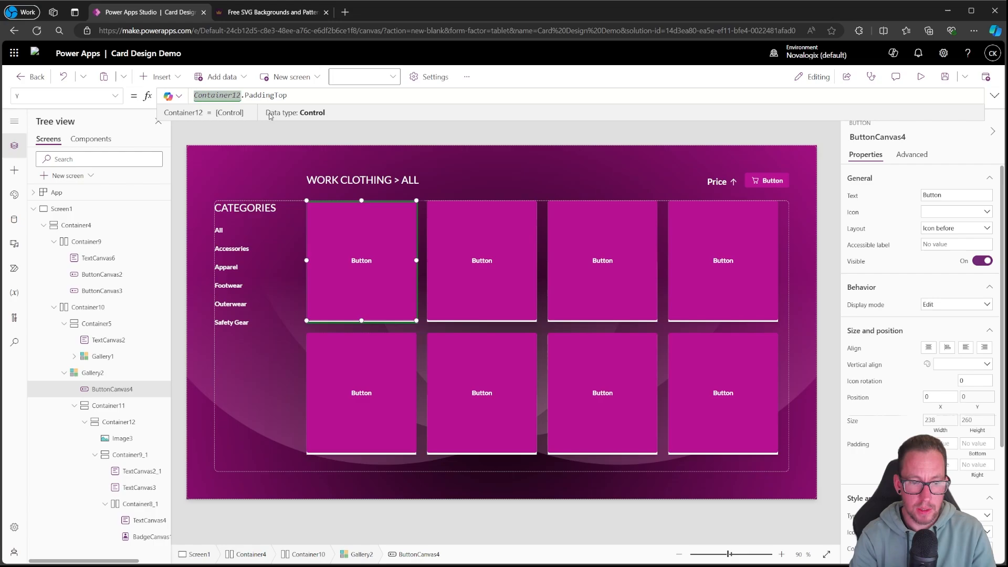
pyautogui.press('BackSpace')
pyautogui.write('1')
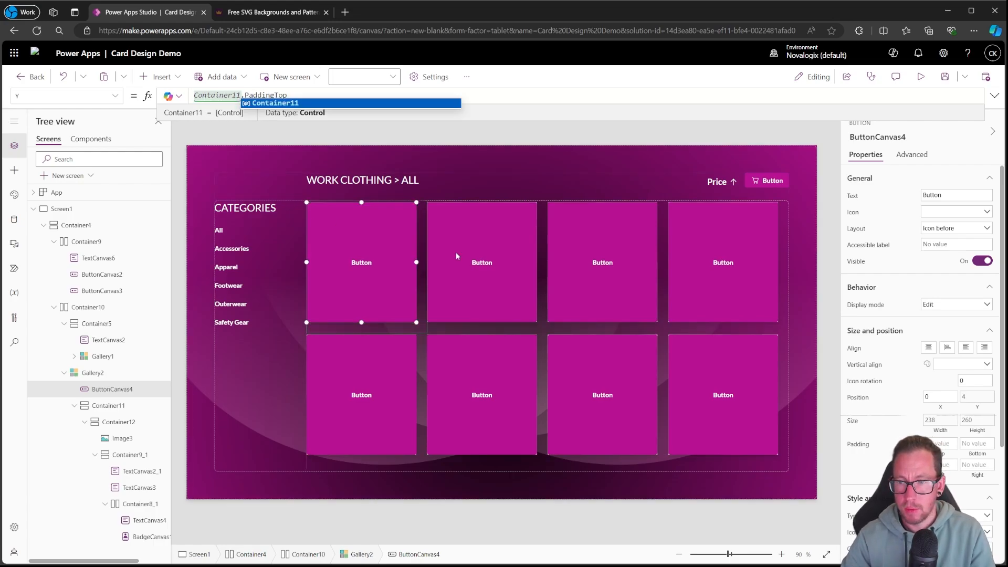
# Set the gallery button's style type to Transparent so it overlays the product cards without hiding them
pyautogui.click(831, 257)
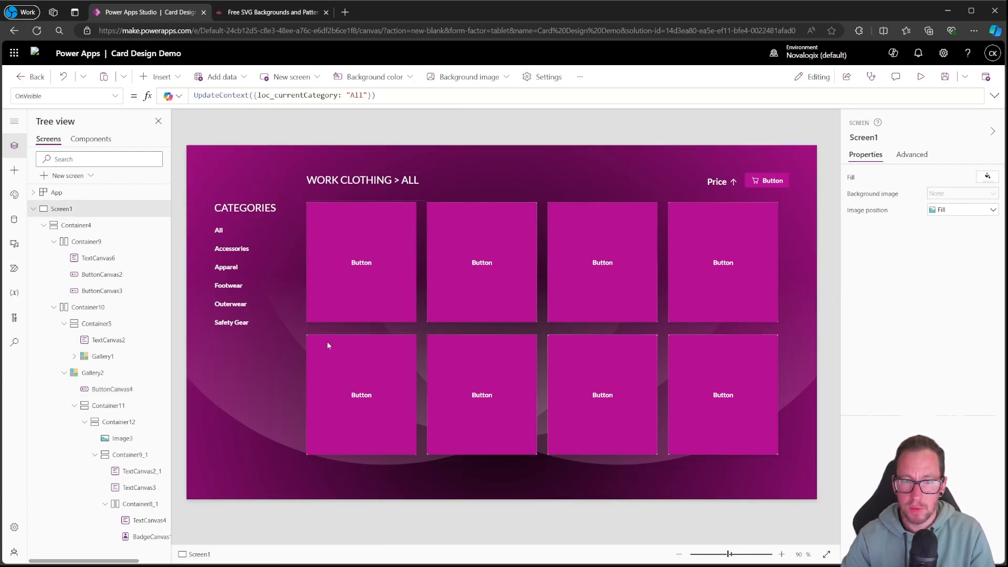
pyautogui.click(360, 236)
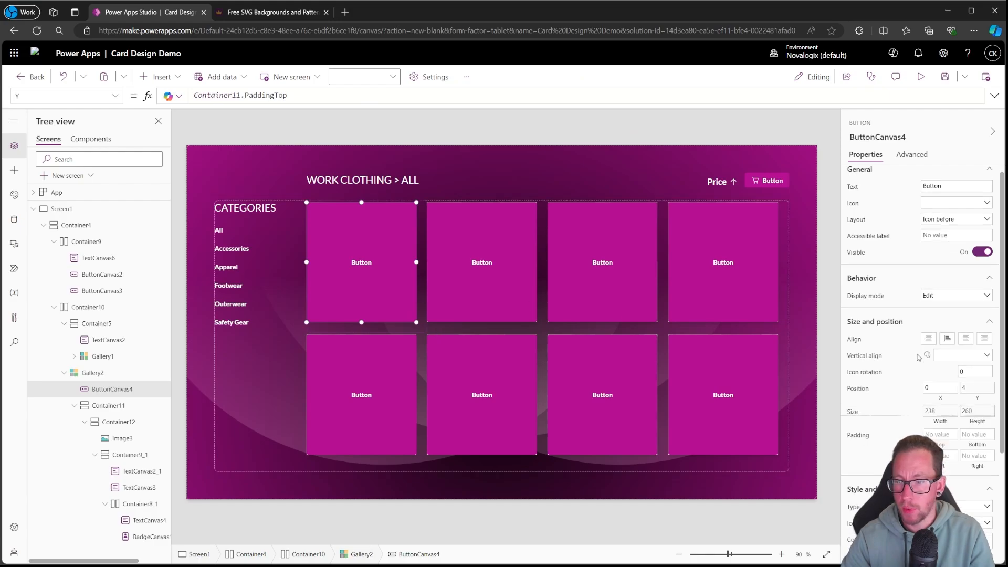
pyautogui.scroll(-3, 918, 357)
pyautogui.click(960, 353)
pyautogui.click(953, 419)
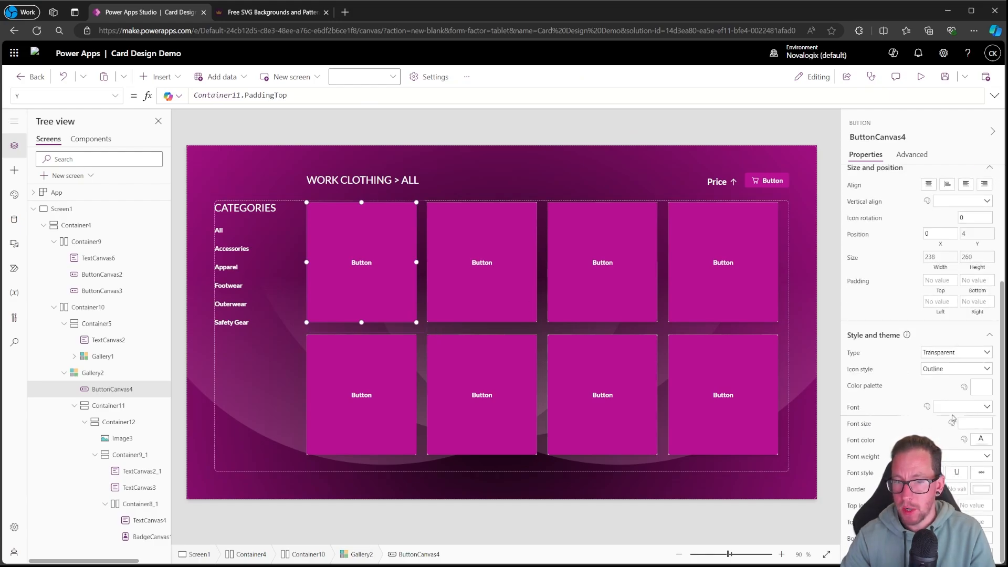
# Clear the gallery button's text label so the cards carry no overlay caption
pyautogui.scroll(3, 919, 295)
pyautogui.moveTo(952, 196); pyautogui.dragTo(915, 195)
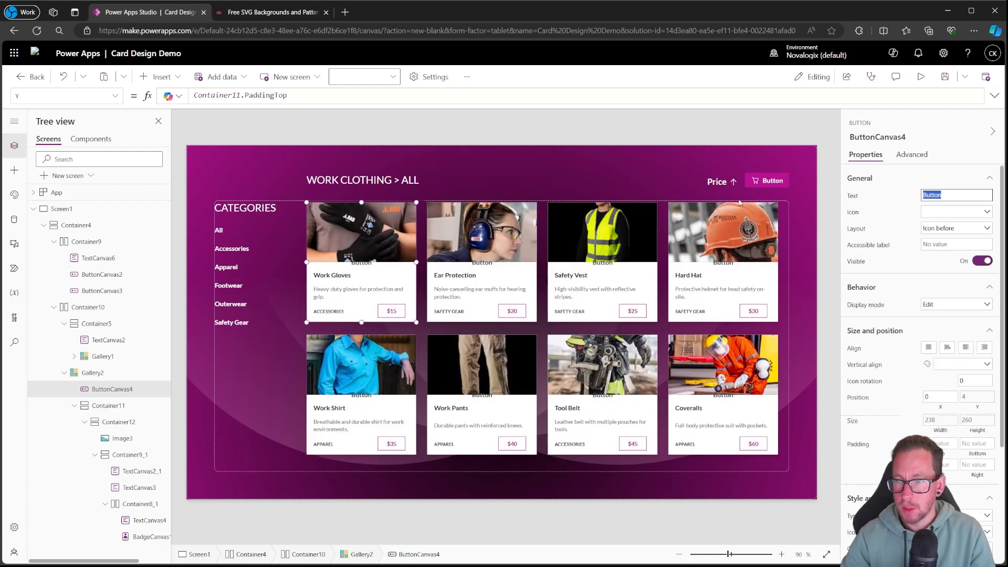
pyautogui.press('BackSpace')
pyautogui.click(484, 193)
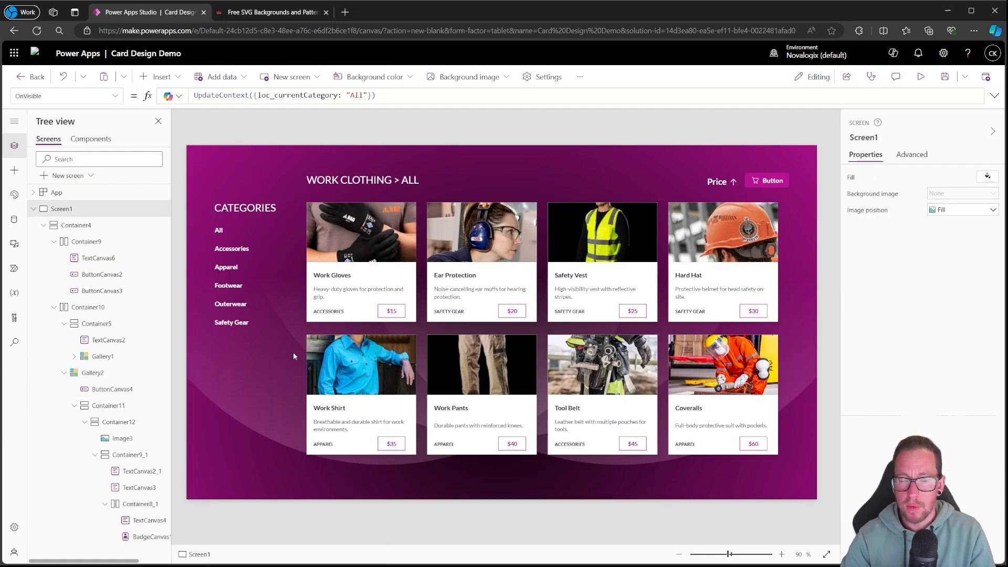
# Set the gallery button's OnSelect formula to Collect(col_UserBasketItems, ThisItem)
pyautogui.click(392, 234)
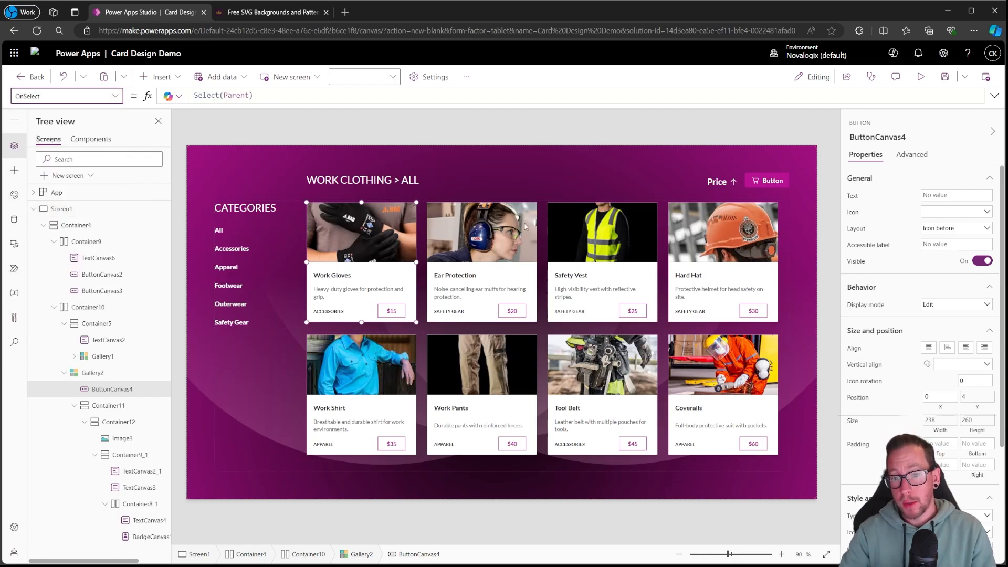
pyautogui.press('Return')
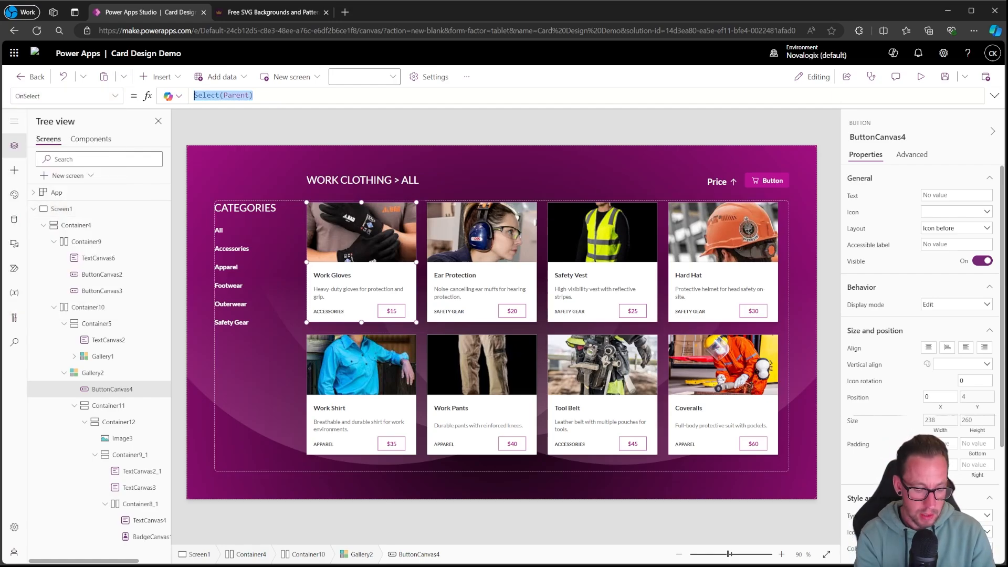
pyautogui.write('Collect(')
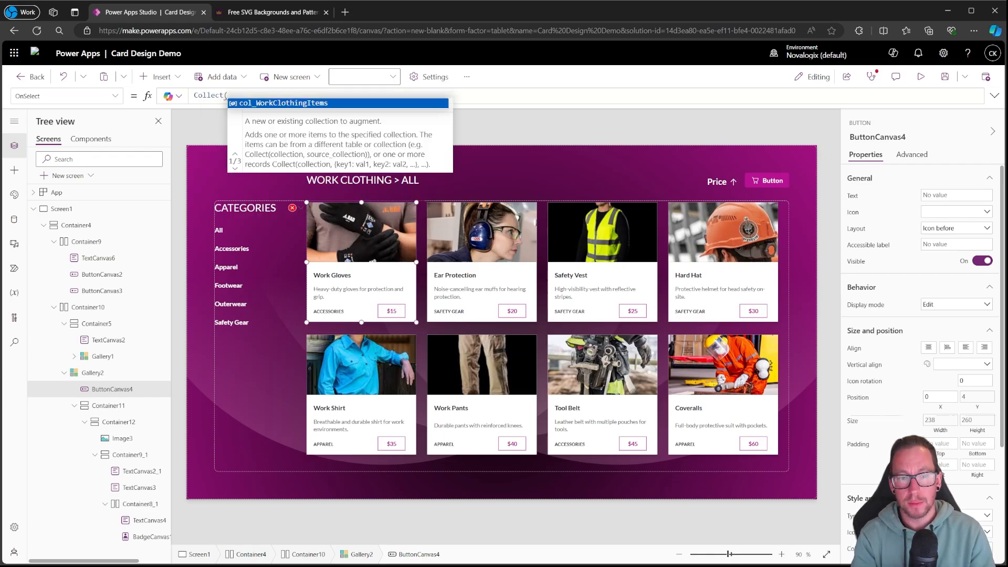
pyautogui.write('col_')
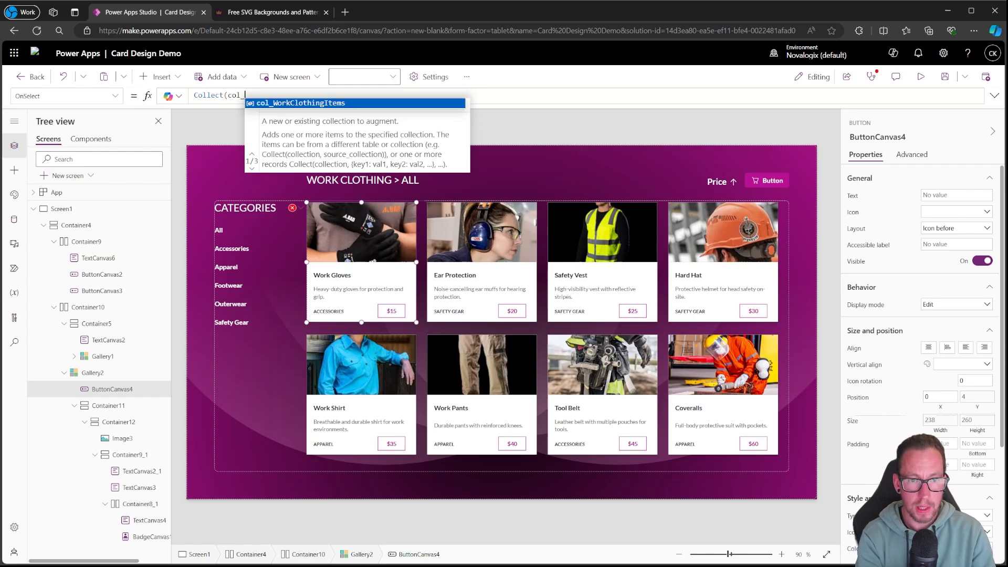
pyautogui.write('UserBak')
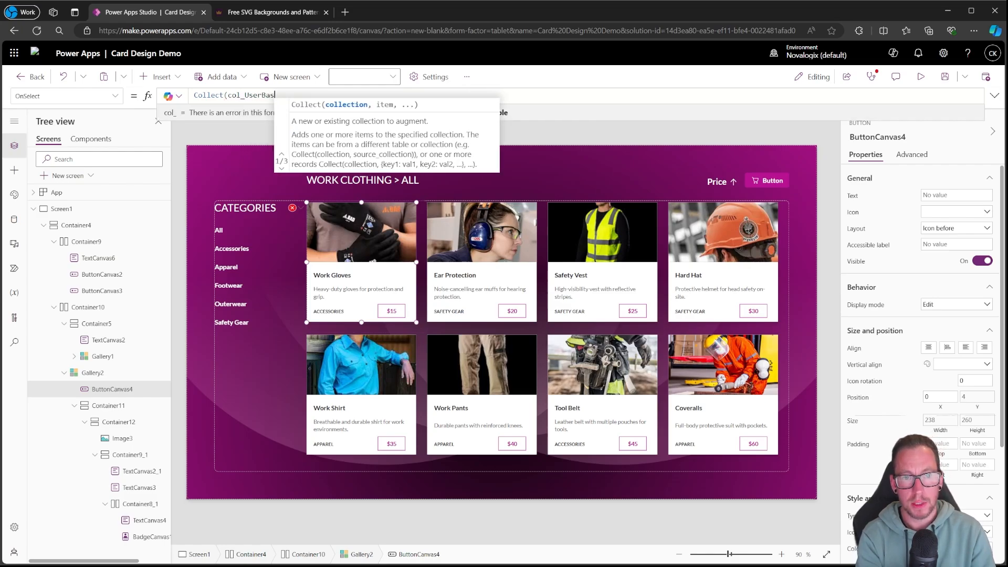
pyautogui.write('ketItems)')
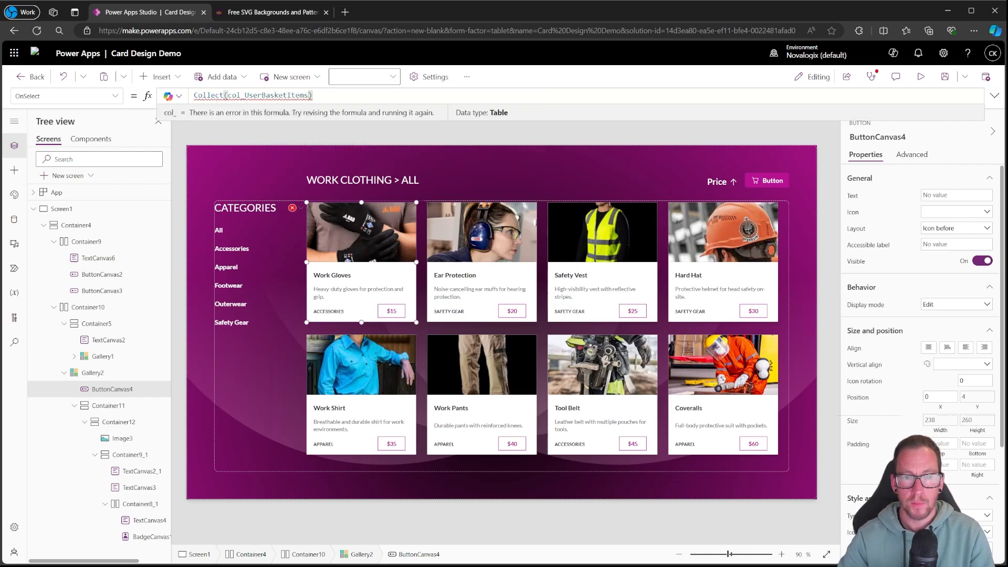
pyautogui.click(309, 95)
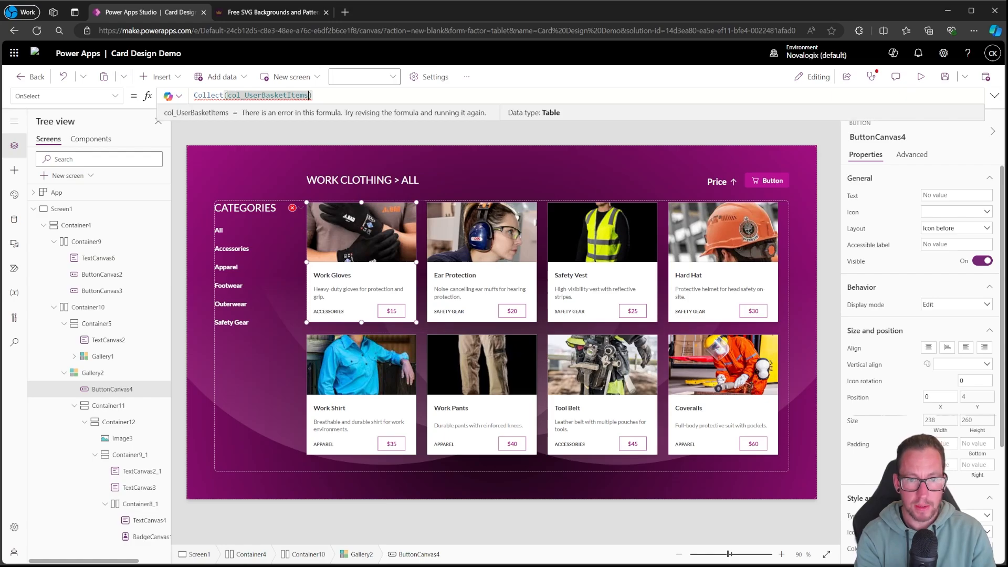
pyautogui.write(', this')
pyautogui.press('Tab')
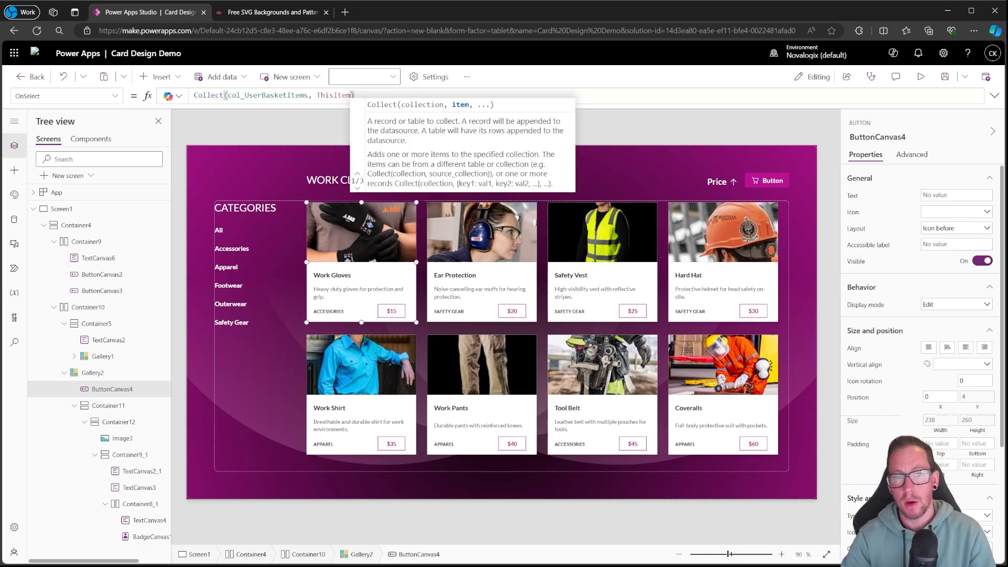
# Preview the records held in the col_UserBasketItems collection from the gallery button's OnSelect formula
pyautogui.doubleClick(283, 96)
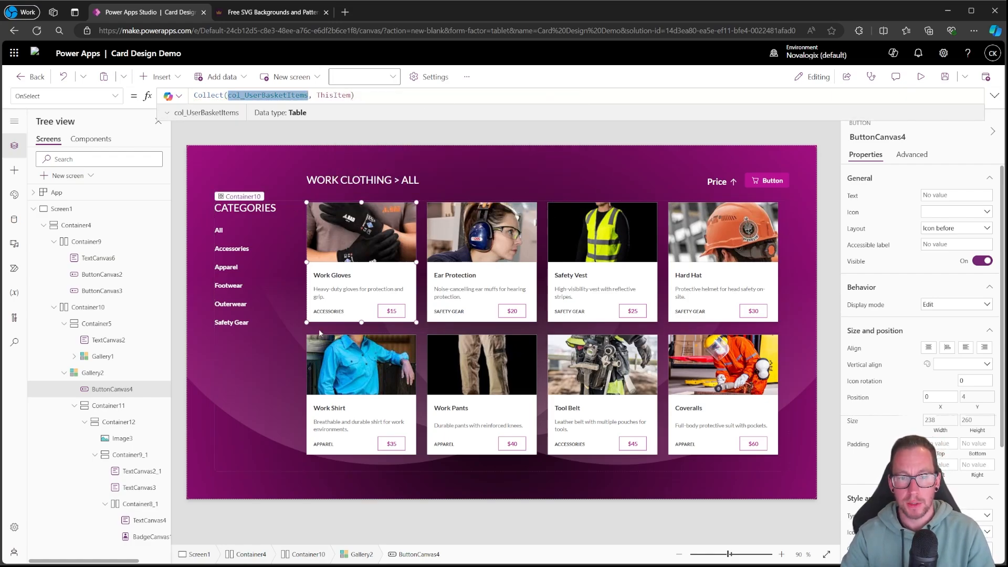
pyautogui.click(357, 95)
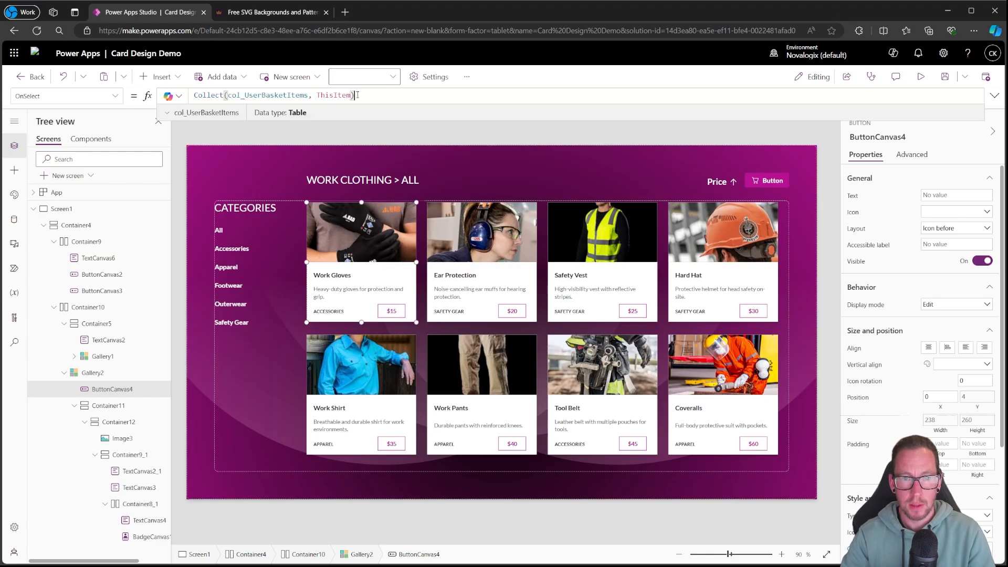
pyautogui.doubleClick(292, 95)
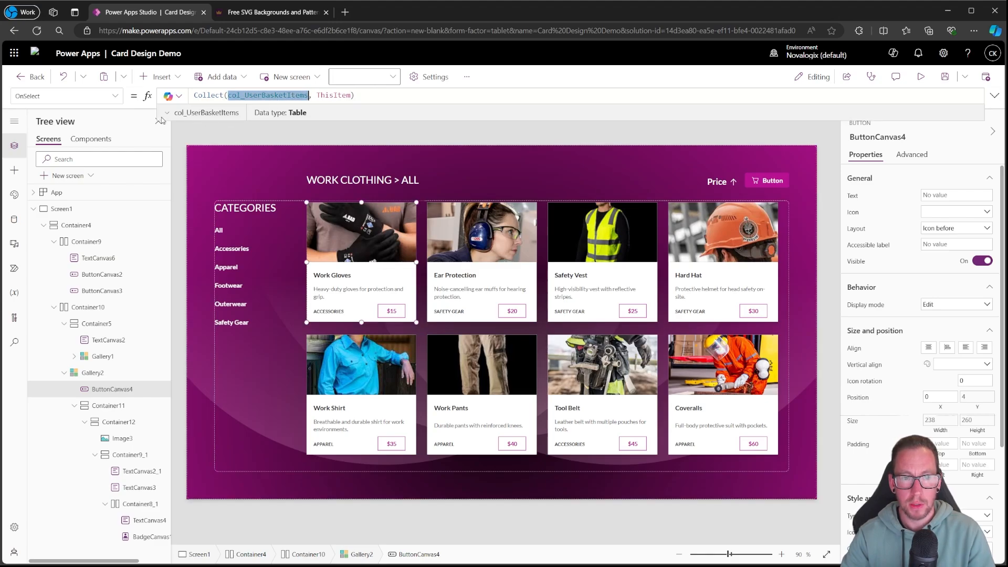
pyautogui.click(167, 114)
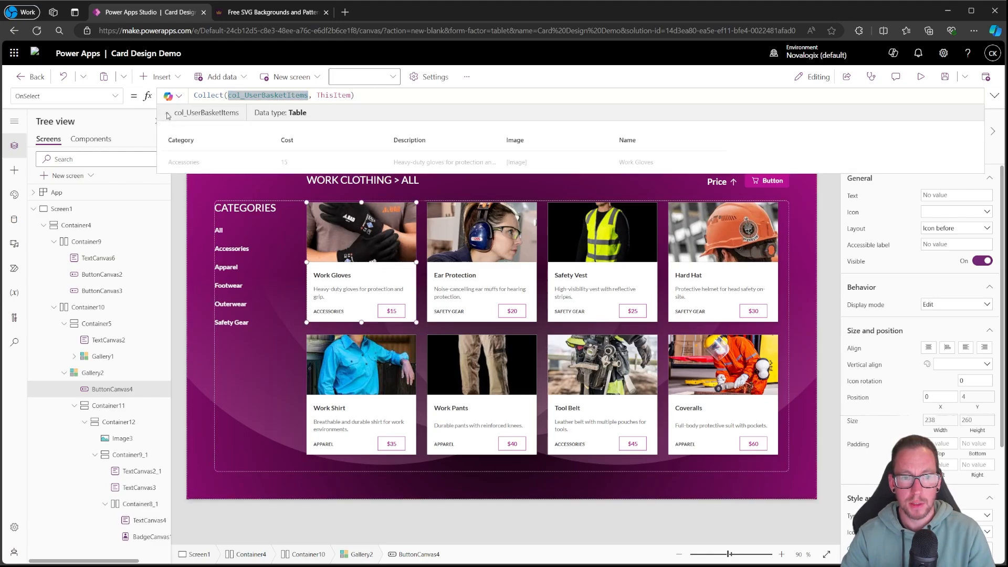
# Test the Ear Protection card's button in the editor and check the basket collection's records again
pyautogui.keyDown('alt'); pyautogui.click(496, 263); pyautogui.keyUp('alt')
pyautogui.click(338, 96)
pyautogui.doubleClick(279, 96)
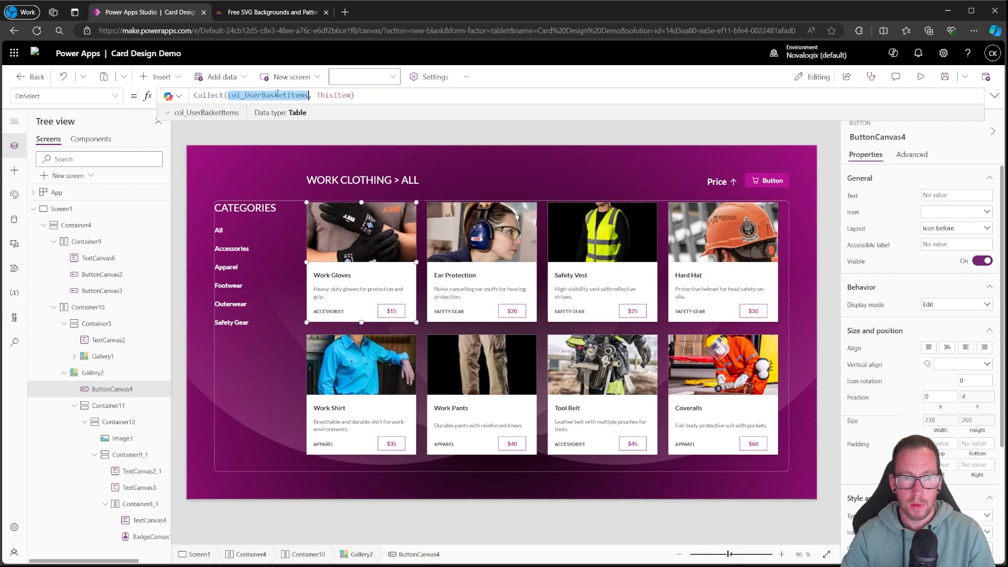
pyautogui.click(164, 114)
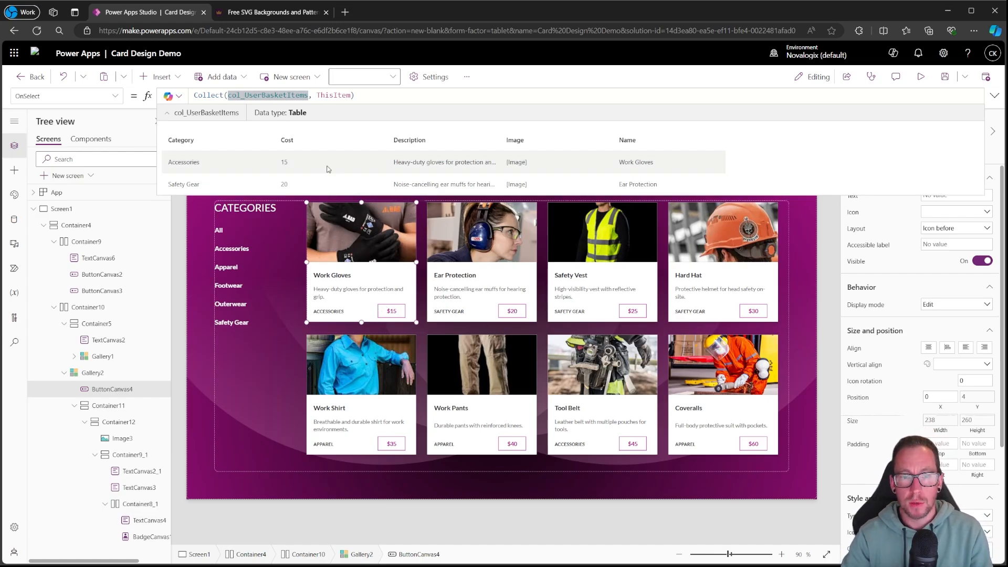
pyautogui.doubleClick(270, 95)
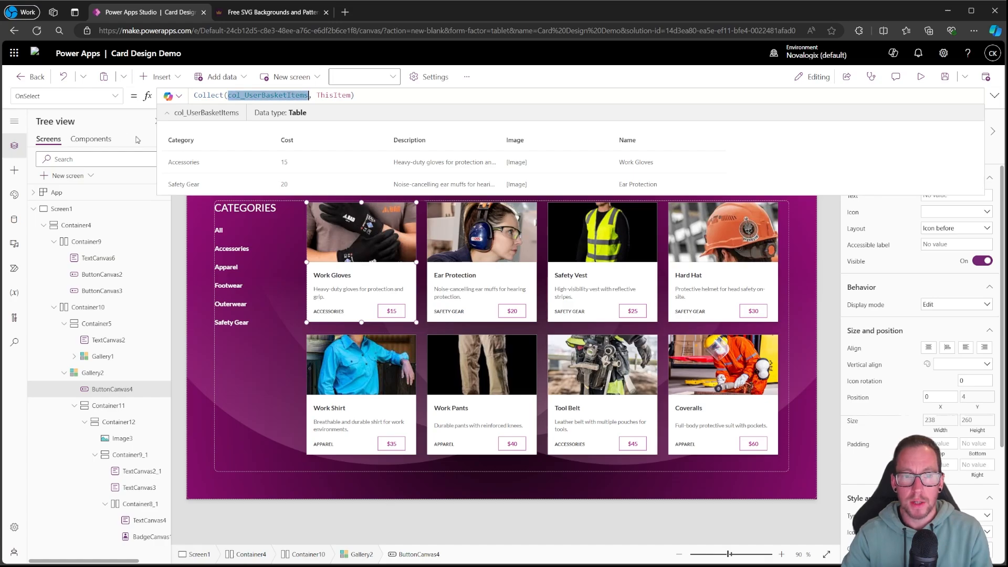
pyautogui.doubleClick(205, 95)
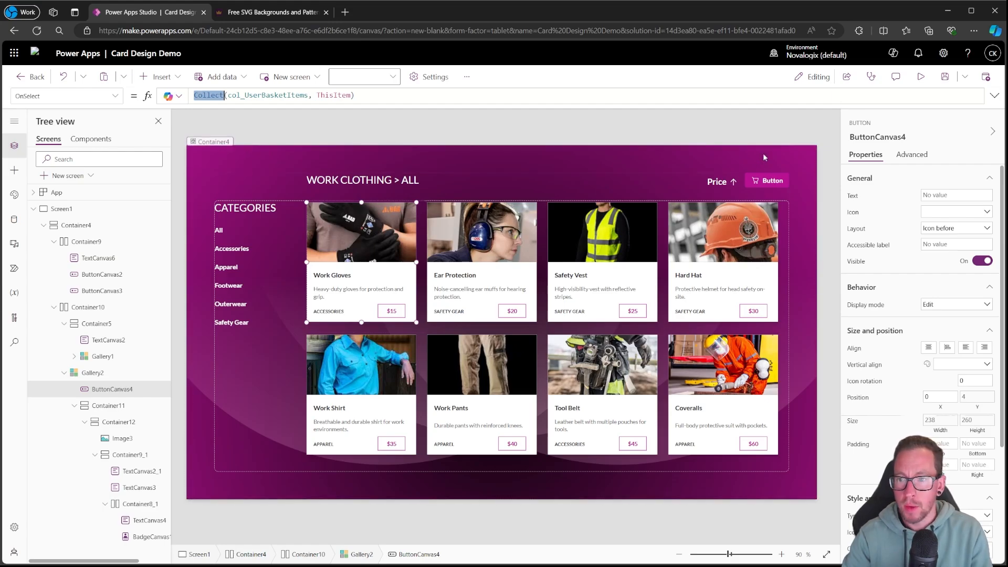
pyautogui.click(226, 138)
# Replace the header cart button's text with the interpolated string template $"${} ()"
pyautogui.click(767, 180)
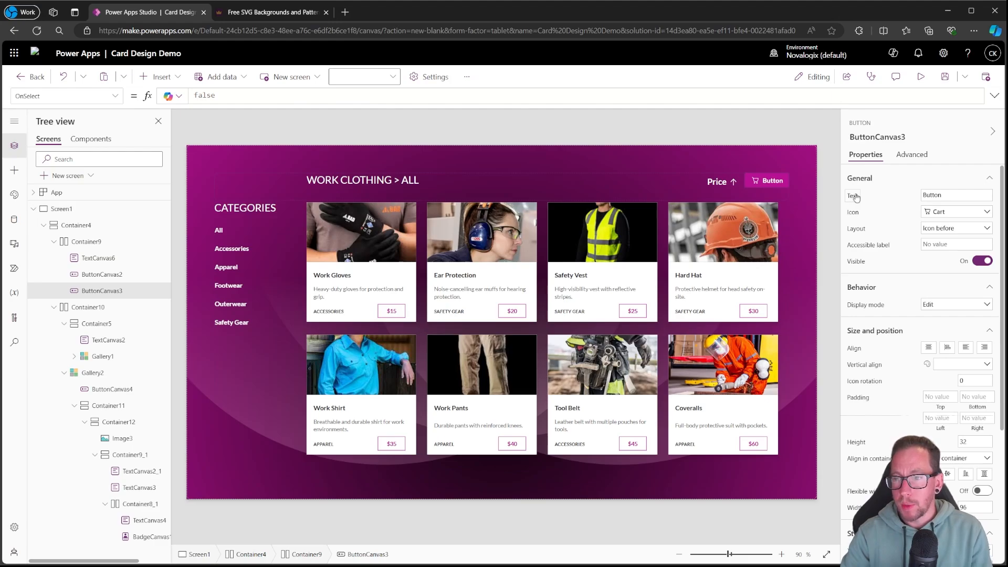
pyautogui.click(853, 195)
pyautogui.hotkey('ctrl', 'a')
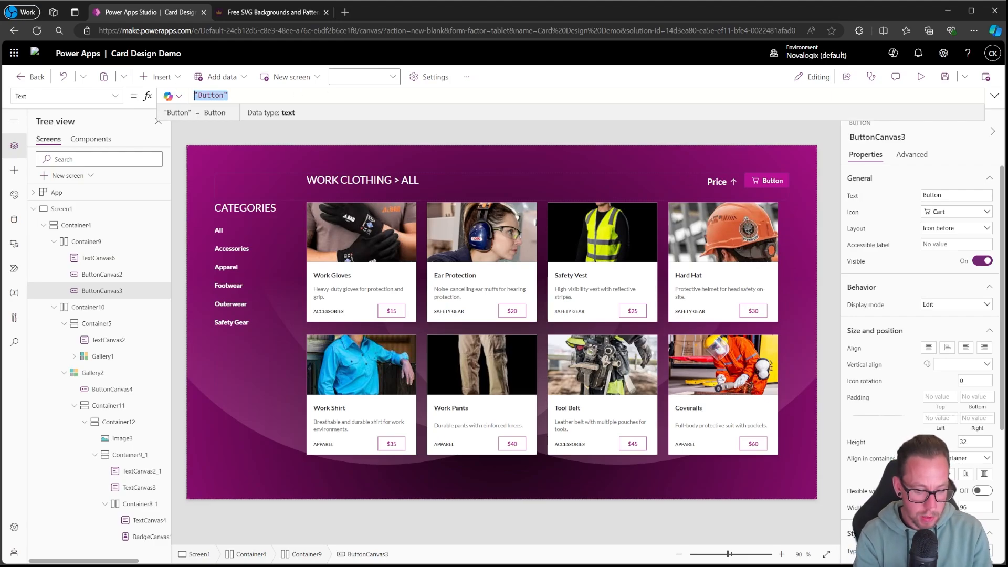
pyautogui.write('$"$')
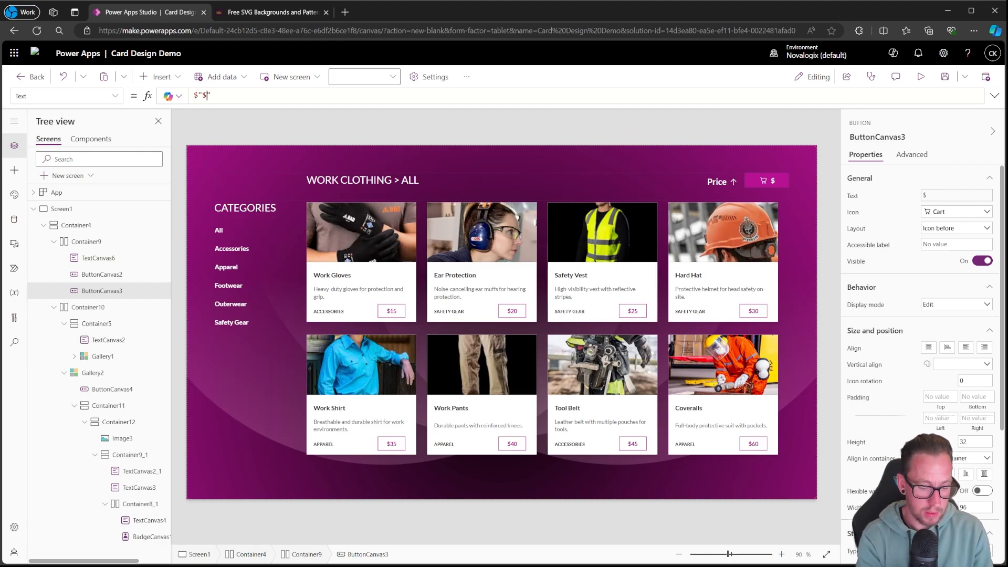
pyautogui.write('0')
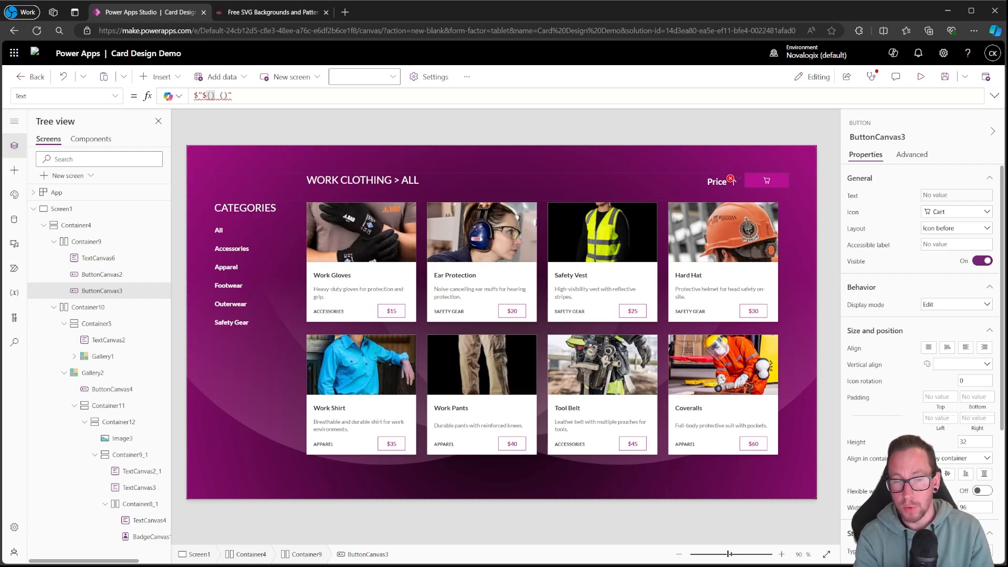
# Insert Sum(col_UserBasket) inside the curly braces of the cart button's text formula
pyautogui.write('SUm')
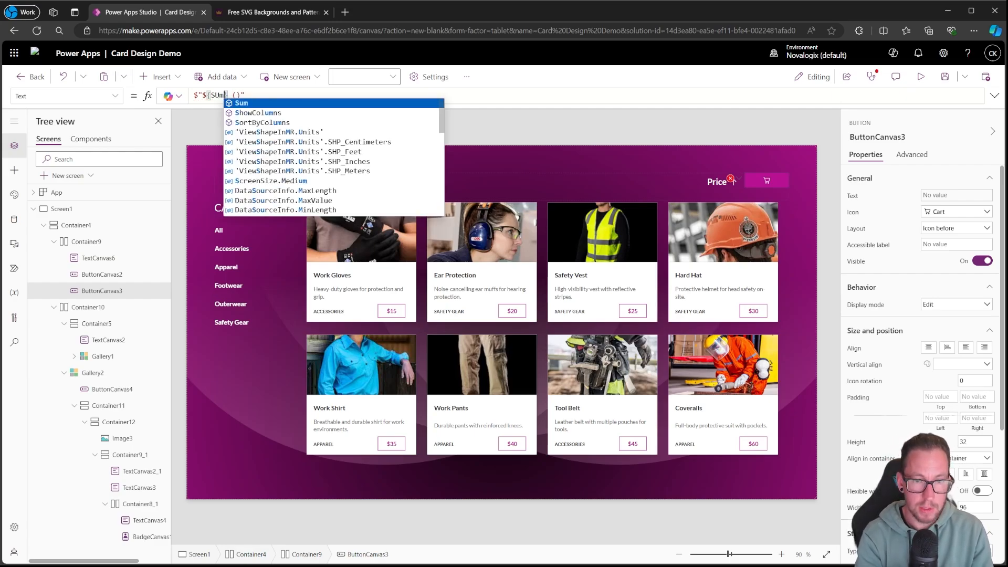
pyautogui.press('BackSpace')
pyautogui.press('BackSpace')
pyautogui.write('um()')
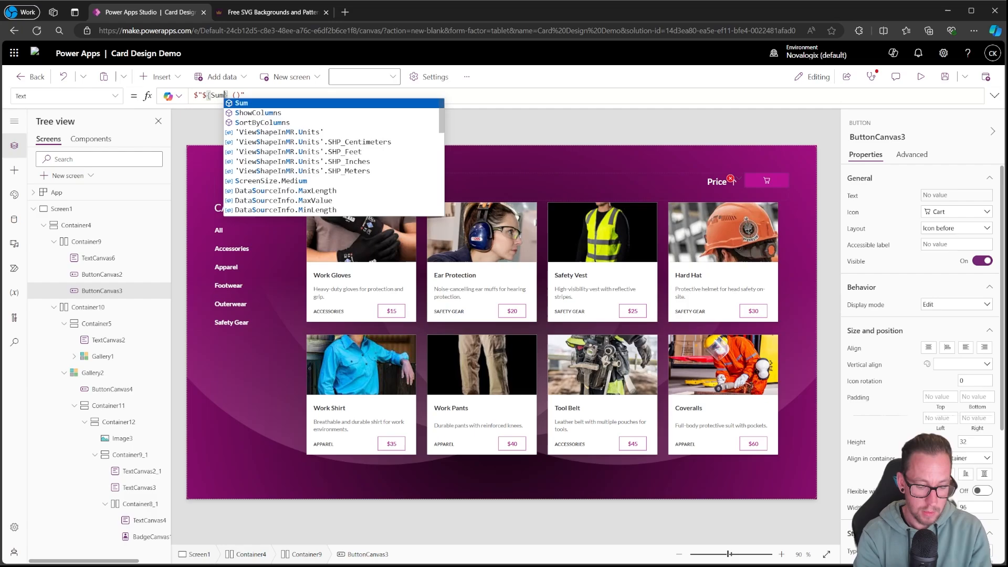
pyautogui.press('Left')
pyautogui.write('col')
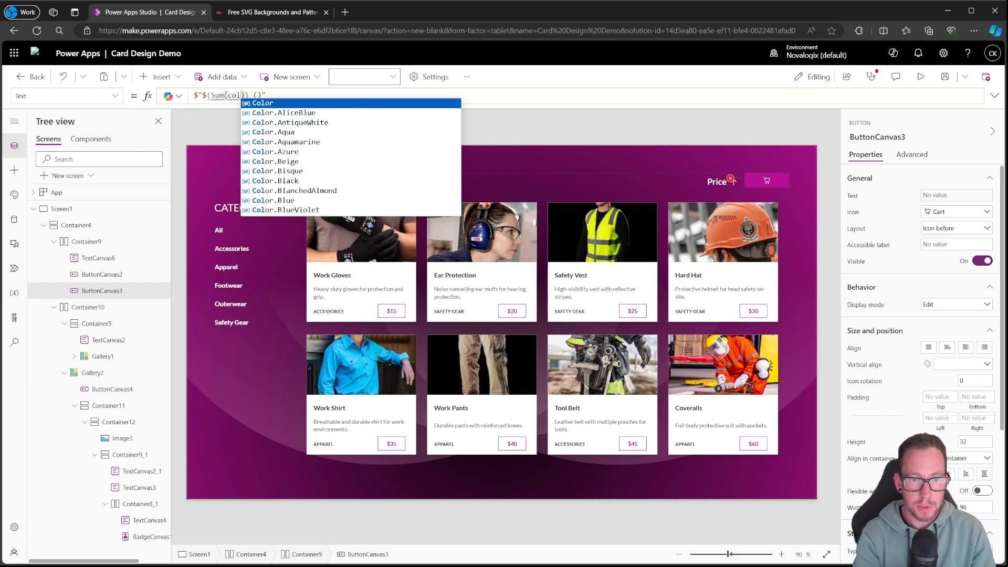
pyautogui.write('_Userr')
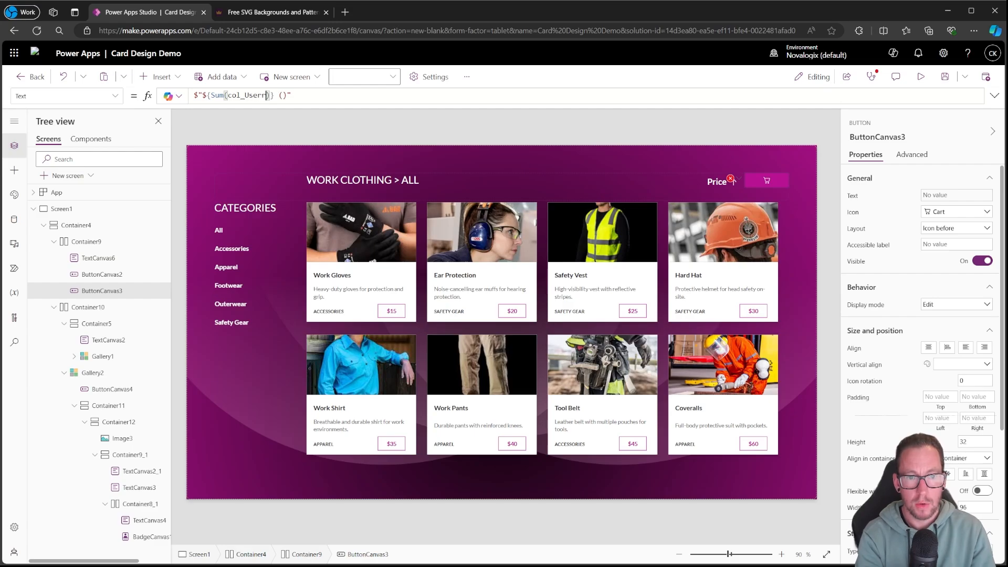
pyautogui.press('BackSpace')
pyautogui.write('BAske')
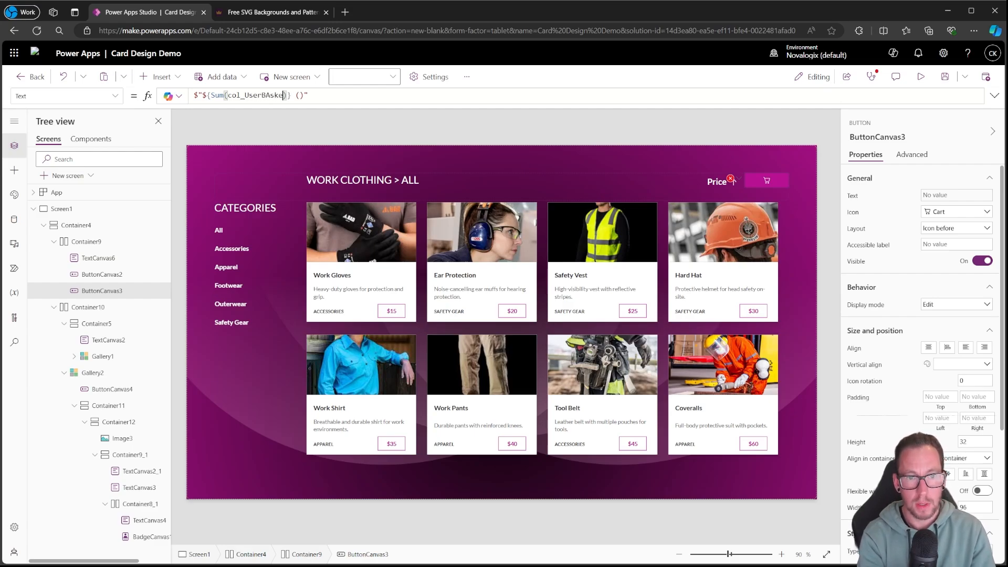
pyautogui.press('BackSpace')
pyautogui.press('BackSpace')
pyautogui.press('BackSpace')
pyautogui.press('BackSpace')
pyautogui.write('asket')
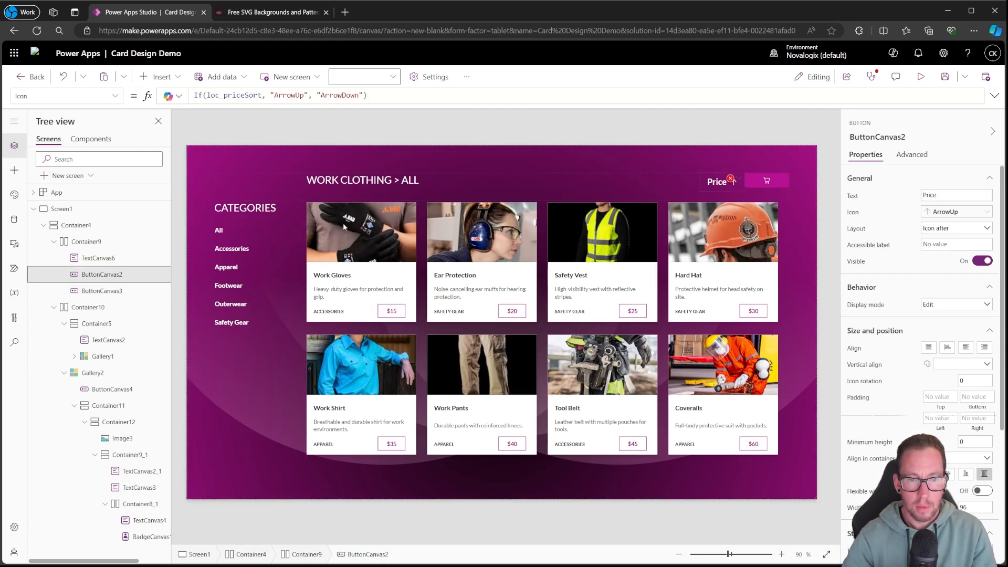
# Correct the collection in the cart button's Sum formula to col_UserBasketItems and total its Cost column
pyautogui.click(112, 389)
pyautogui.doubleClick(267, 95)
pyautogui.hotkey('ctrl', 'c')
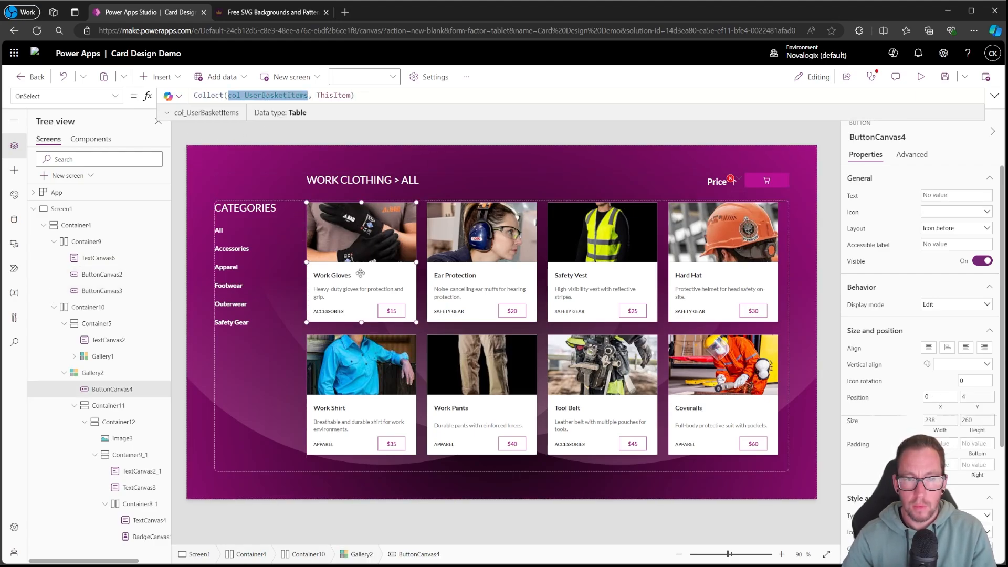
pyautogui.click(767, 180)
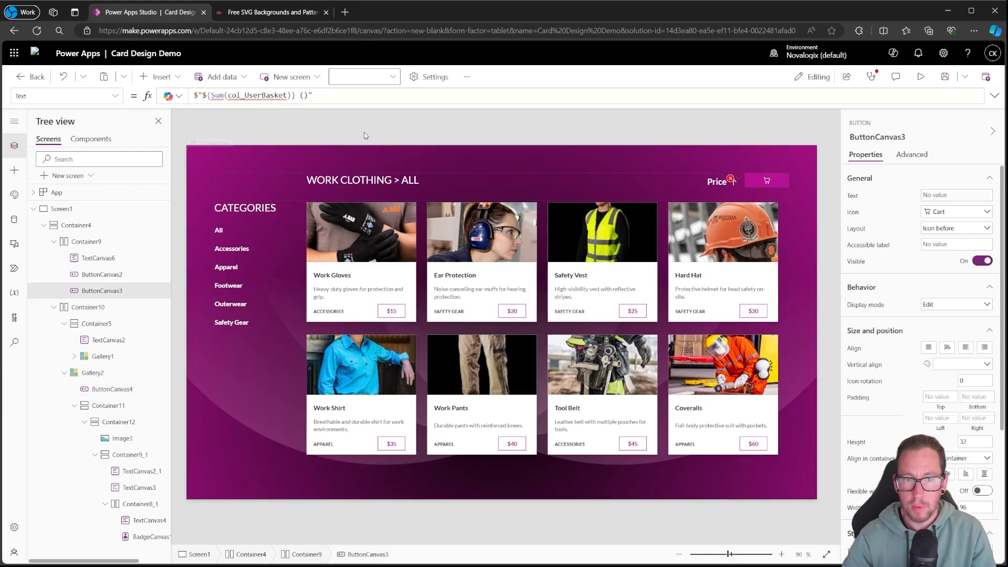
pyautogui.doubleClick(257, 95)
pyautogui.hotkey('ctrl', 'v')
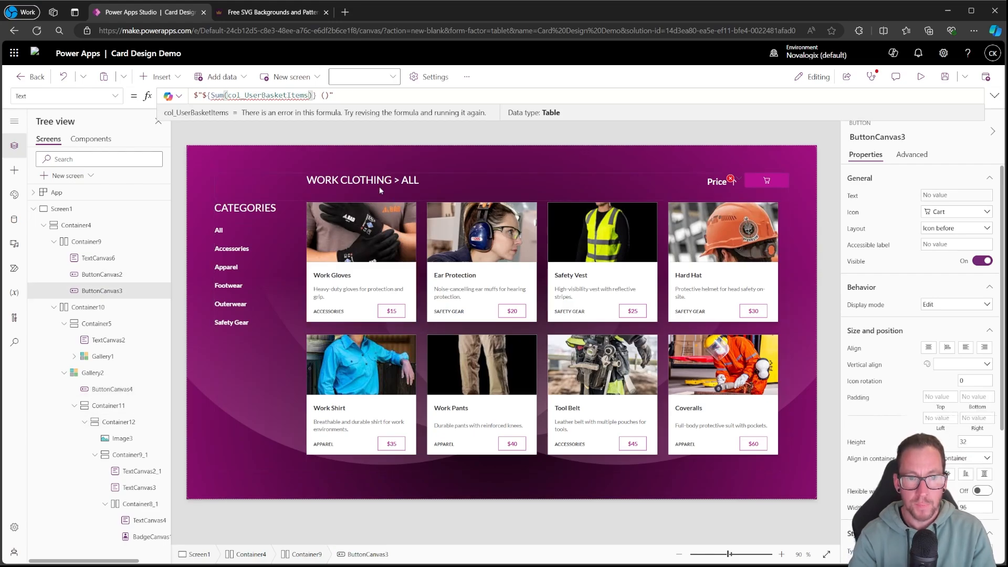
pyautogui.write(', Co')
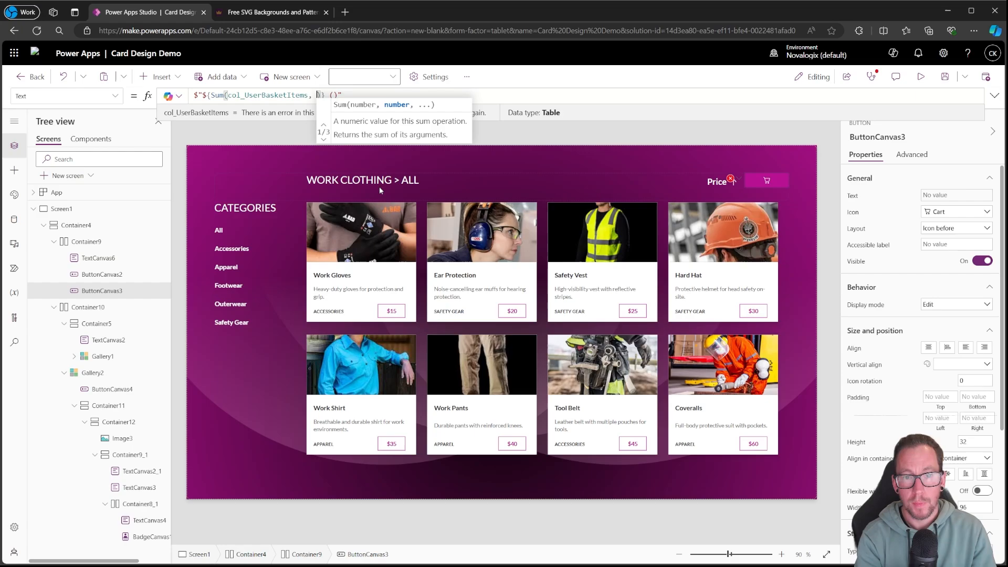
pyautogui.write('st')
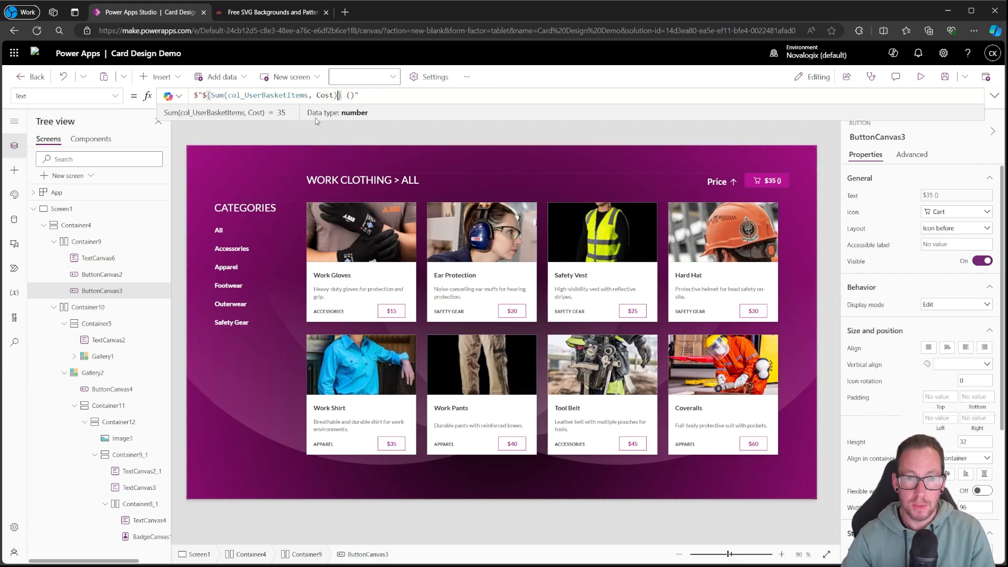
# Insert {CountRows(col_UserBasketItems)} inside the parentheses of the cart button's text formula
pyautogui.write('{}')
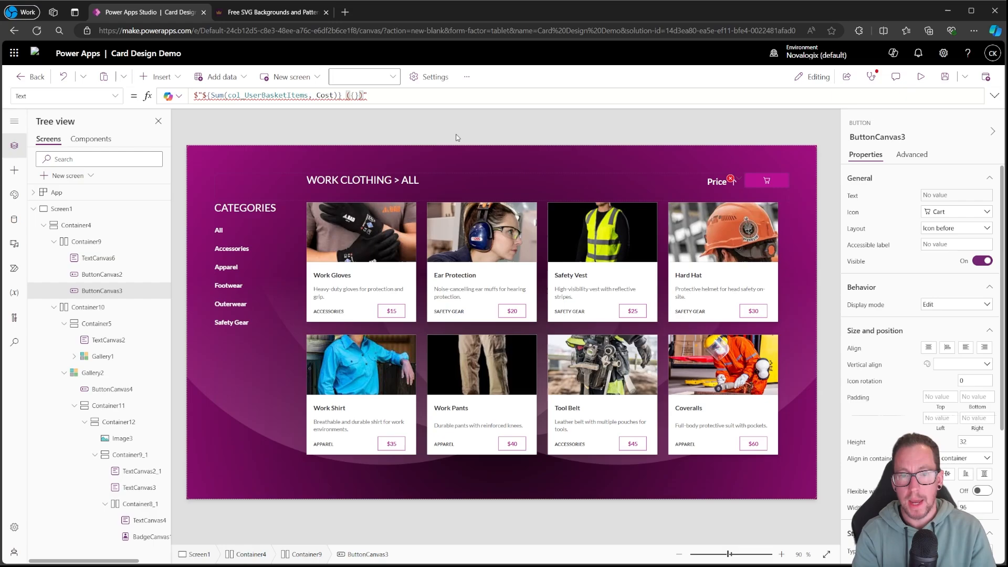
pyautogui.press('Left')
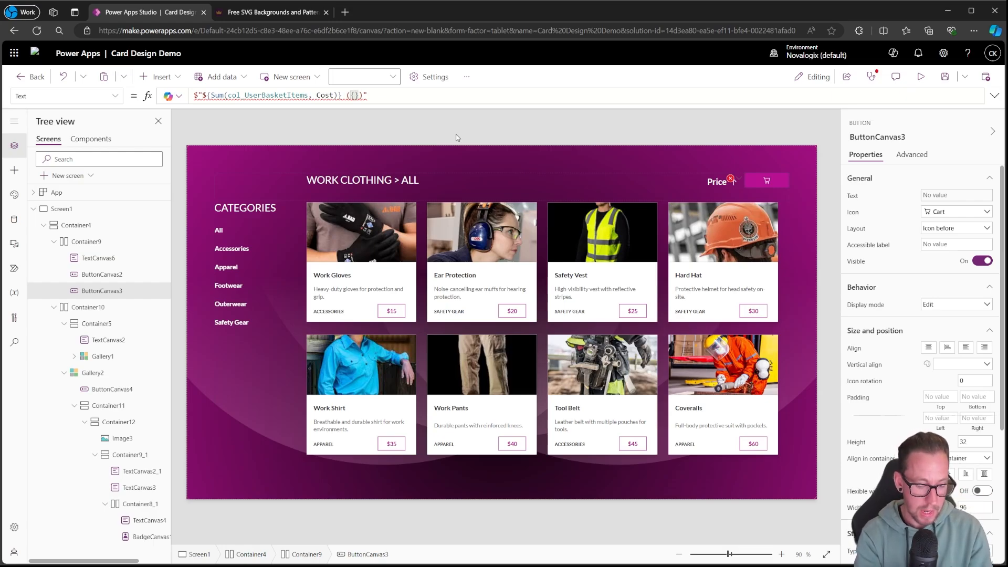
pyautogui.write('Count')
pyautogui.press('Down')
pyautogui.press('Down')
pyautogui.press('Down')
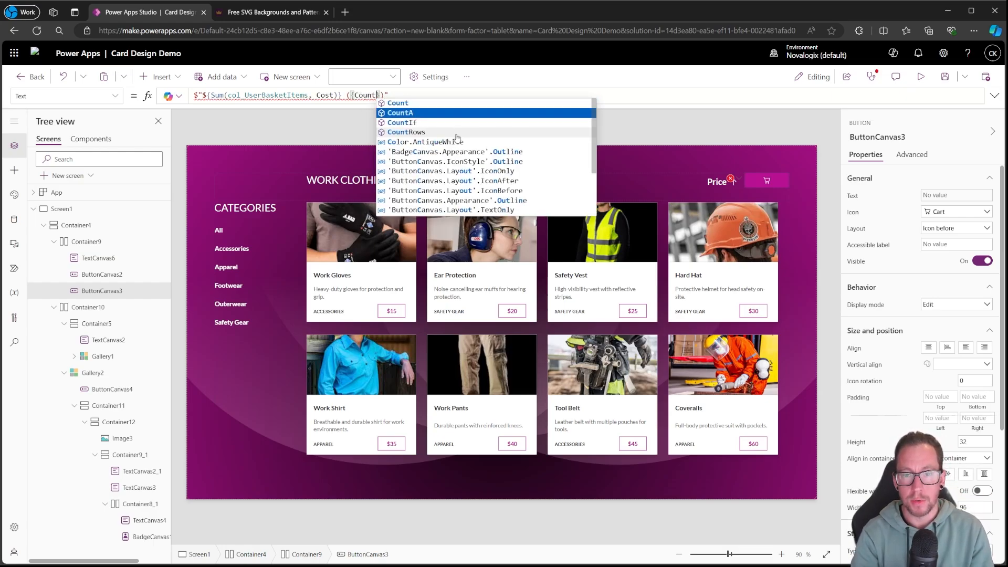
pyautogui.press('Tab')
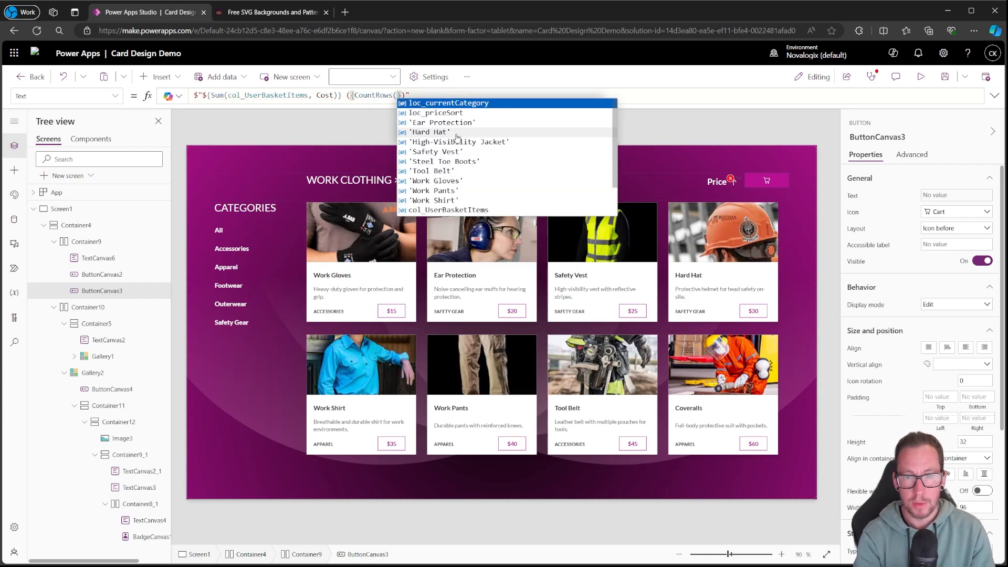
pyautogui.hotkey('ctrl', 'v')
pyautogui.write(')}')
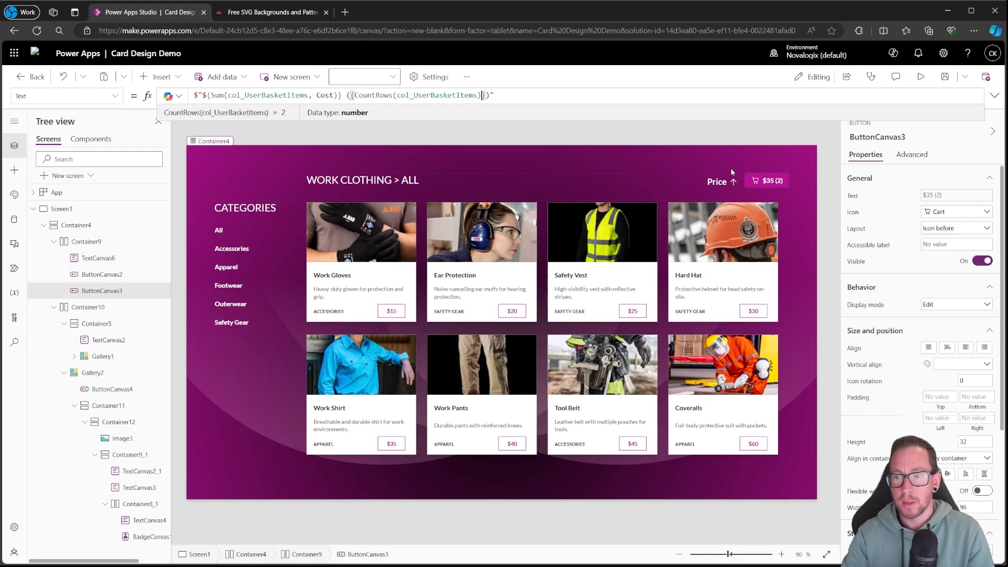
# Test the cart total and item count by adding various product cards to the basket repeatedly within the editor
pyautogui.keyDown('alt'); pyautogui.click(608, 276); pyautogui.keyUp('alt')
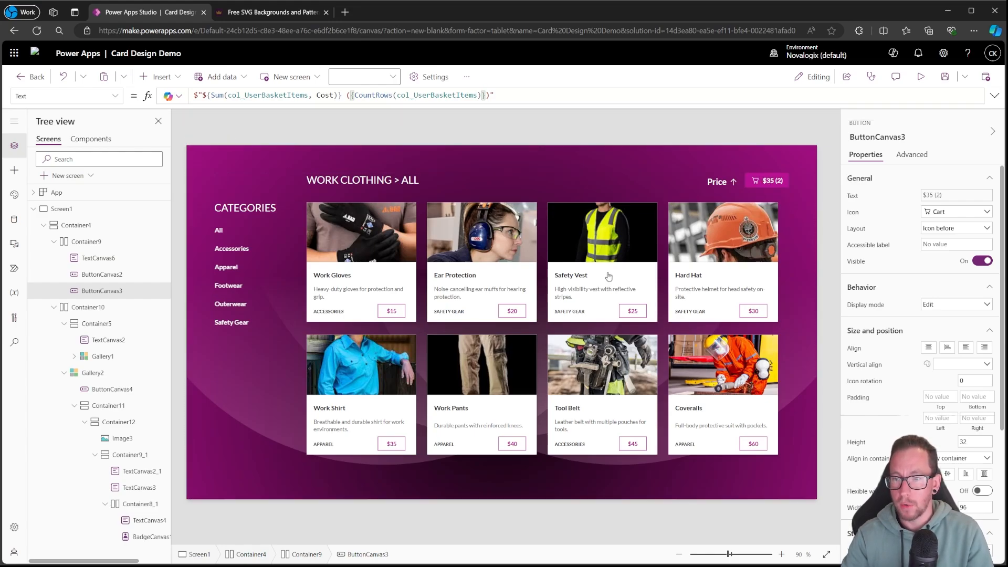
pyautogui.keyDown('alt'); pyautogui.click(717, 355); pyautogui.keyUp('alt')
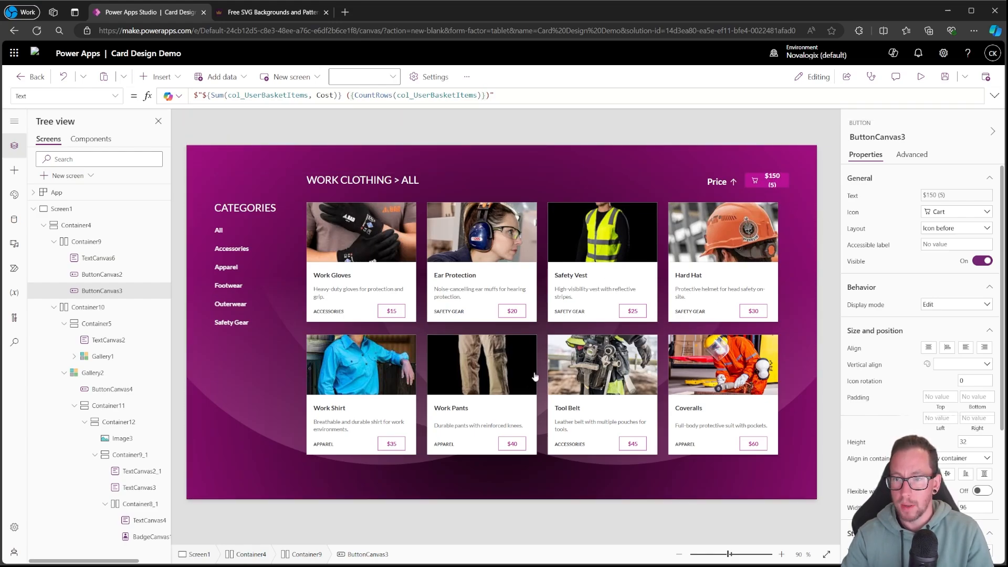
pyautogui.keyDown('alt'); pyautogui.click(705, 395); pyautogui.keyUp('alt')
pyautogui.keyDown('alt'); pyautogui.click(704, 396); pyautogui.keyUp('alt')
pyautogui.keyDown('alt'); pyautogui.click(704, 395); pyautogui.keyUp('alt')
pyautogui.keyDown('alt'); pyautogui.click(704, 395); pyautogui.keyUp('alt')
pyautogui.keyDown('alt'); pyautogui.click(704, 395); pyautogui.keyUp('alt')
pyautogui.keyDown('alt'); pyautogui.click(704, 396); pyautogui.keyUp('alt')
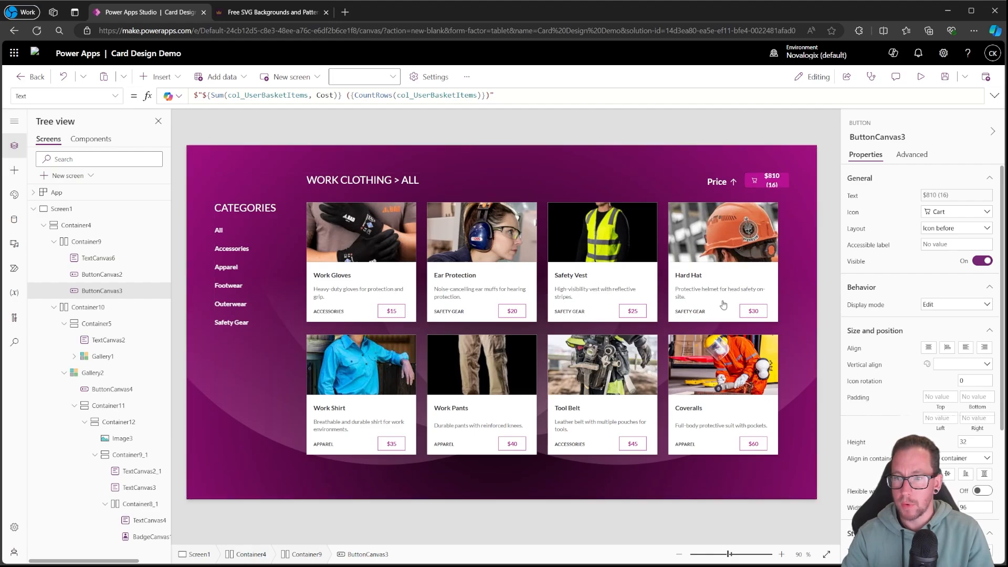
pyautogui.keyDown('alt'); pyautogui.click(723, 303); pyautogui.keyUp('alt')
pyautogui.keyDown('alt'); pyautogui.click(723, 303); pyautogui.keyUp('alt')
pyautogui.keyDown('alt'); pyautogui.click(598, 280); pyautogui.keyUp('alt')
pyautogui.keyDown('alt'); pyautogui.click(598, 280); pyautogui.keyUp('alt')
pyautogui.keyDown('alt'); pyautogui.click(598, 280); pyautogui.keyUp('alt')
pyautogui.keyDown('alt'); pyautogui.click(598, 280); pyautogui.keyUp('alt')
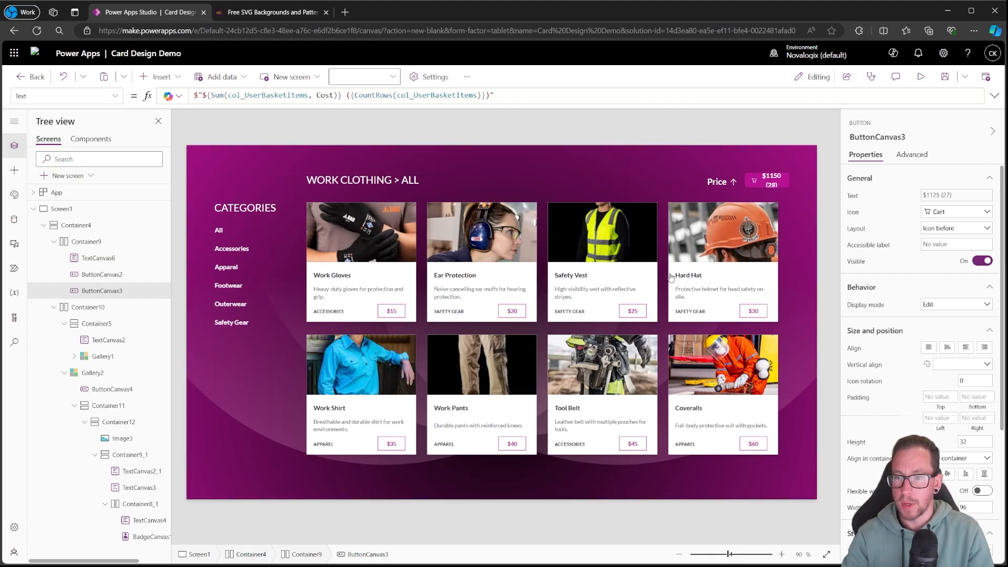
pyautogui.click(610, 290)
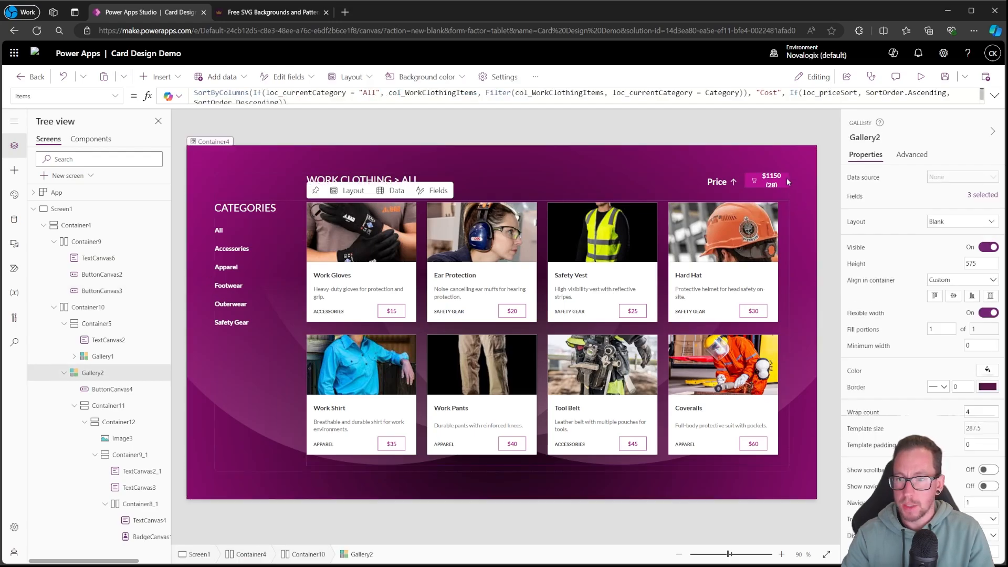
# Set the header cart button's width to 120
pyautogui.click(767, 181)
pyautogui.scroll(-3, 902, 325)
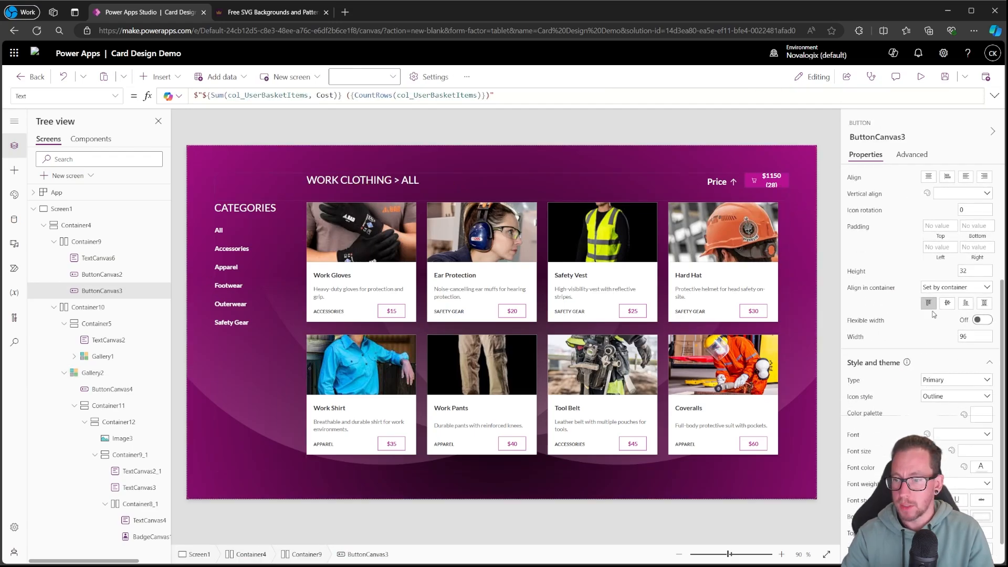
pyautogui.click(973, 337)
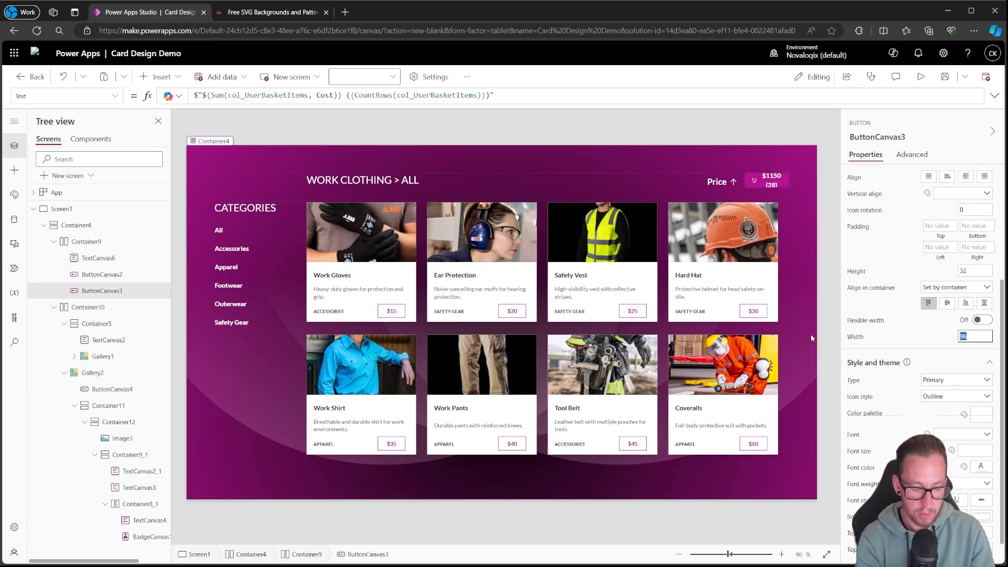
pyautogui.write('120')
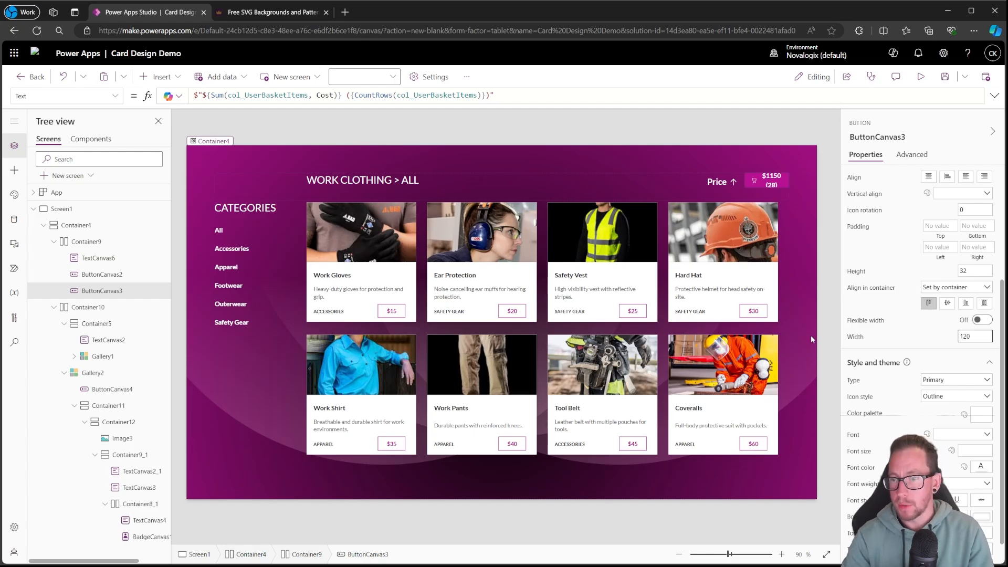
pyautogui.click(798, 290)
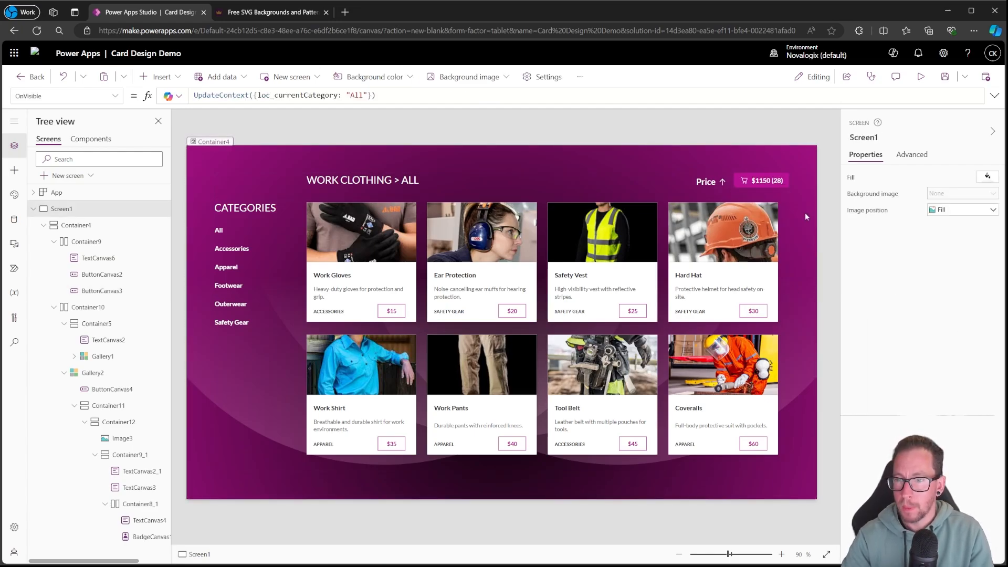
# Change the cart button's icon style to Filled
pyautogui.click(763, 181)
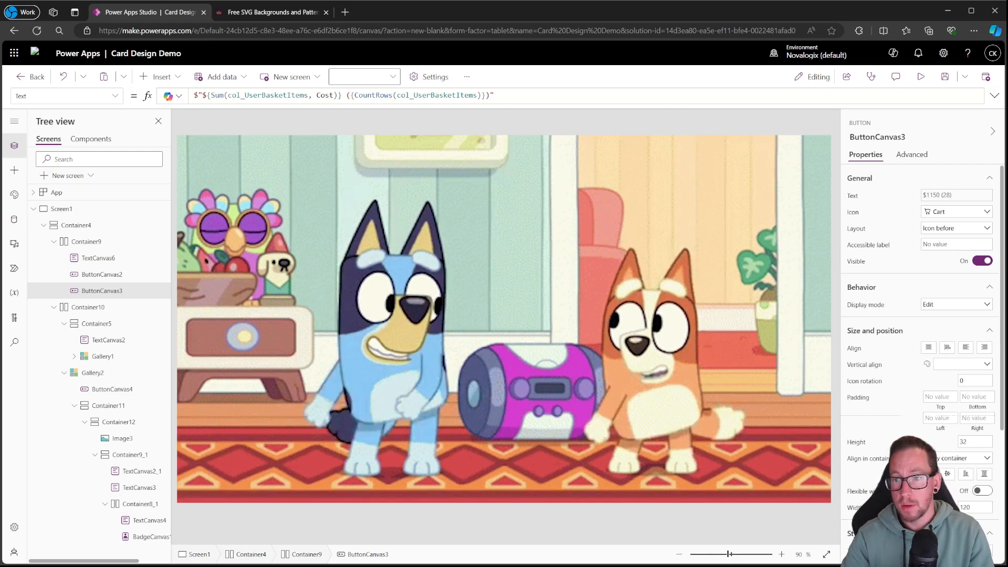
pyautogui.scroll(-4, 956, 368)
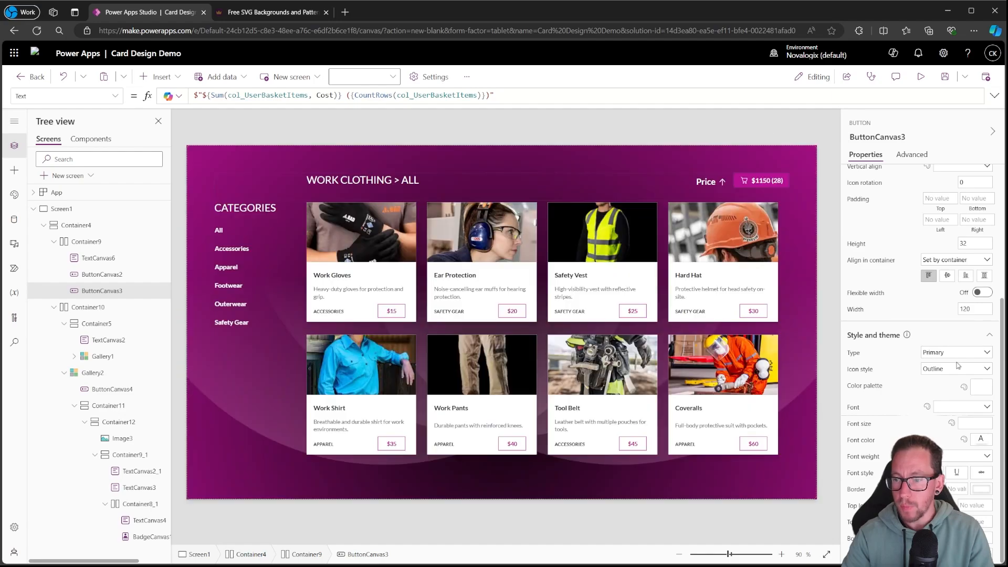
pyautogui.click(958, 369)
pyautogui.click(931, 394)
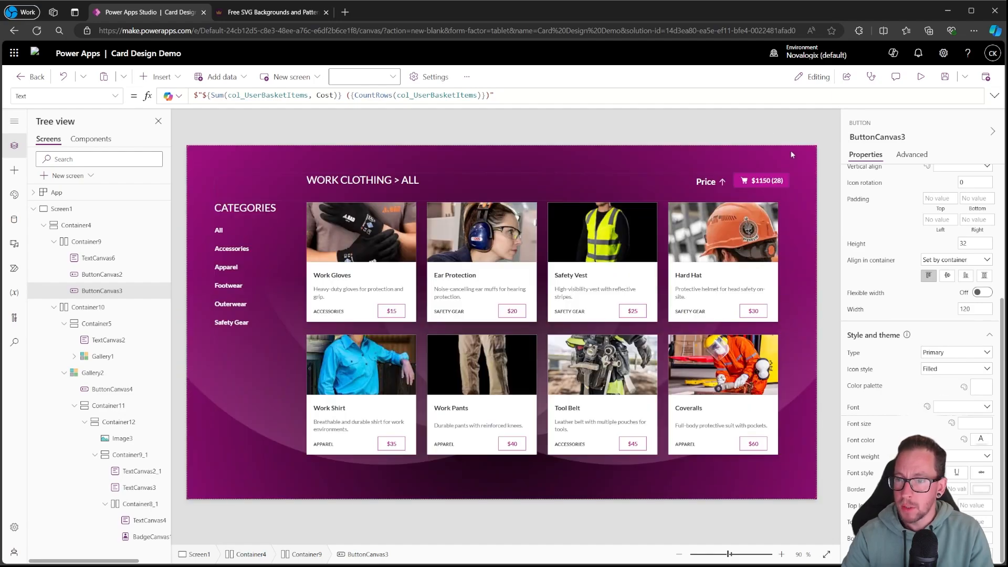
pyautogui.click(777, 123)
# Set the cart button's type to Transparent and its font color to white
pyautogui.click(762, 184)
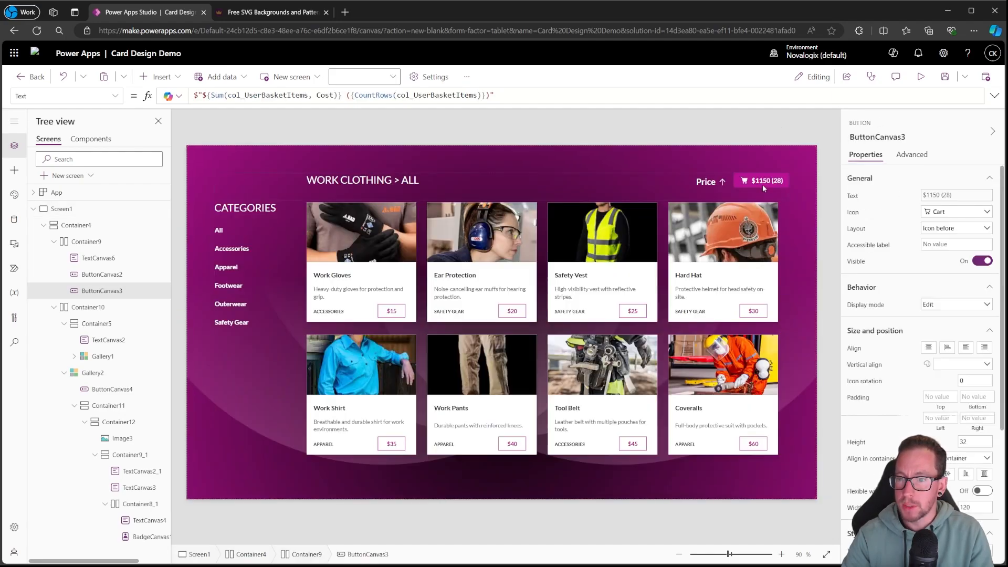
pyautogui.scroll(-4, 948, 341)
pyautogui.click(951, 352)
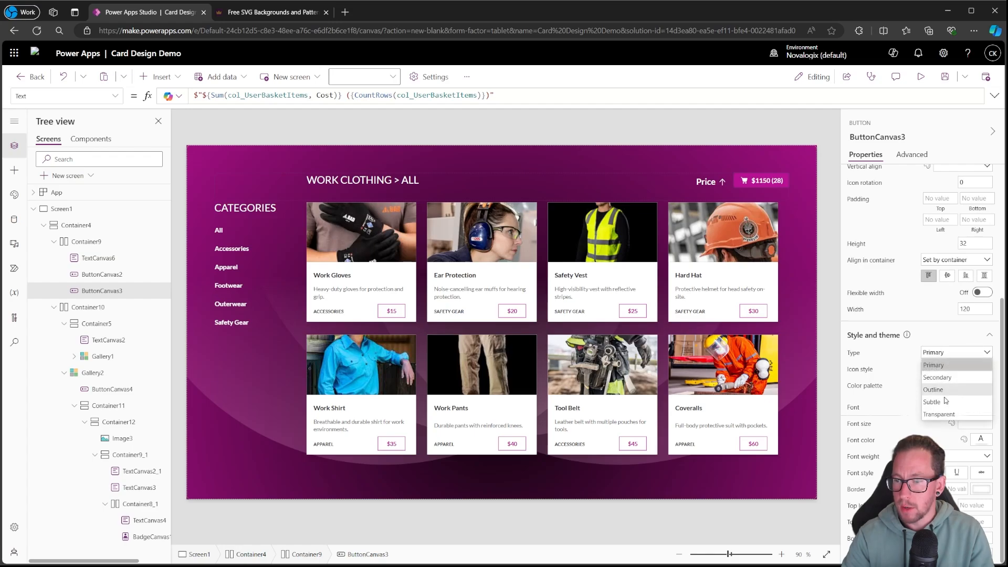
pyautogui.click(945, 417)
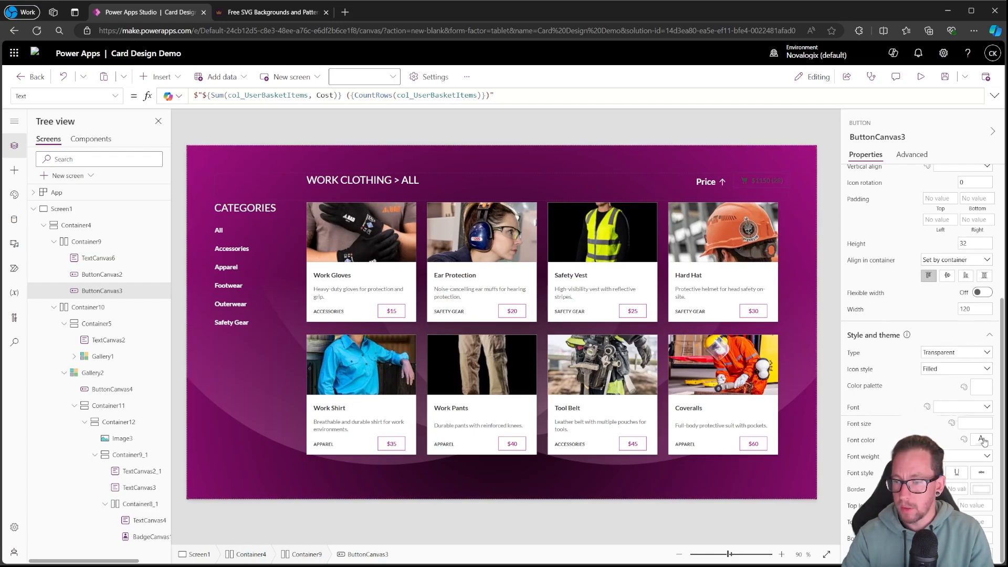
pyautogui.click(981, 387)
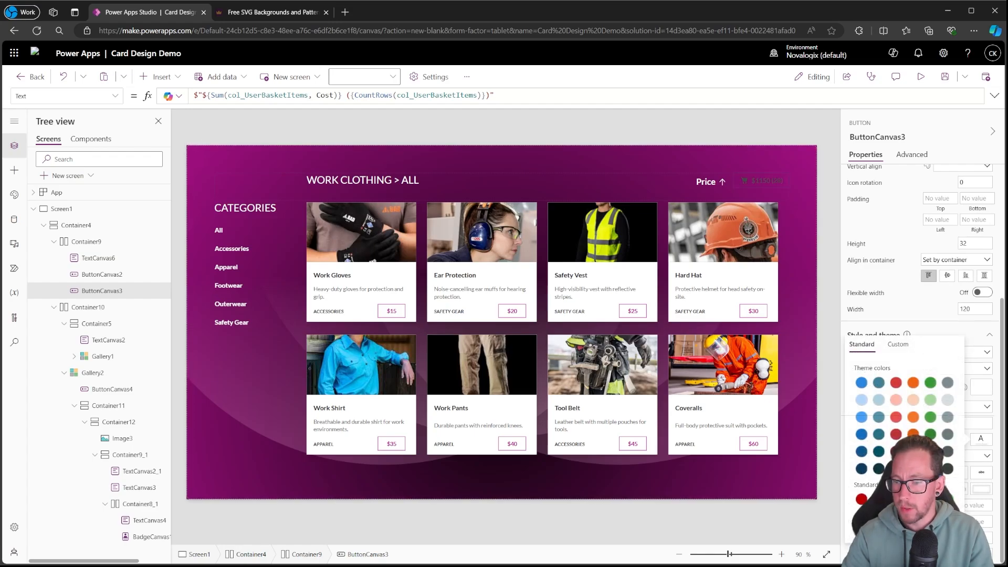
pyautogui.click(758, 140)
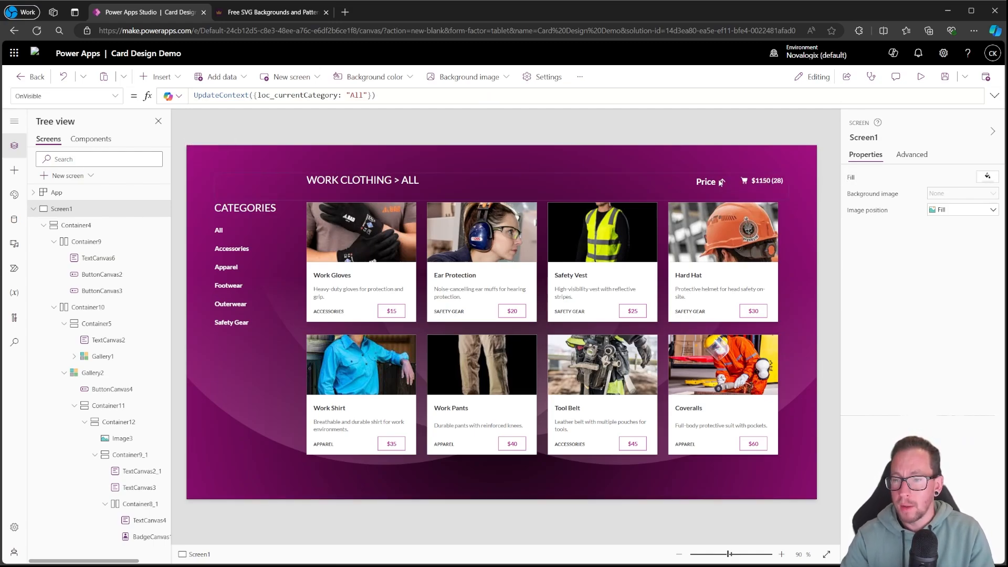
# Check the Price button's text styling and set the cart button's font size to 18
pyautogui.click(762, 182)
pyautogui.click(725, 184)
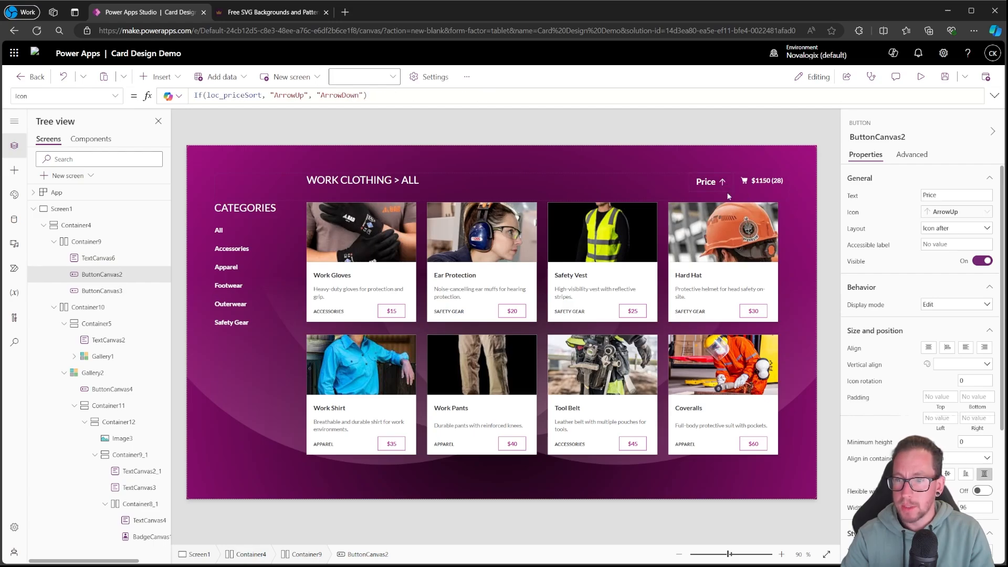
pyautogui.scroll(-3, 945, 391)
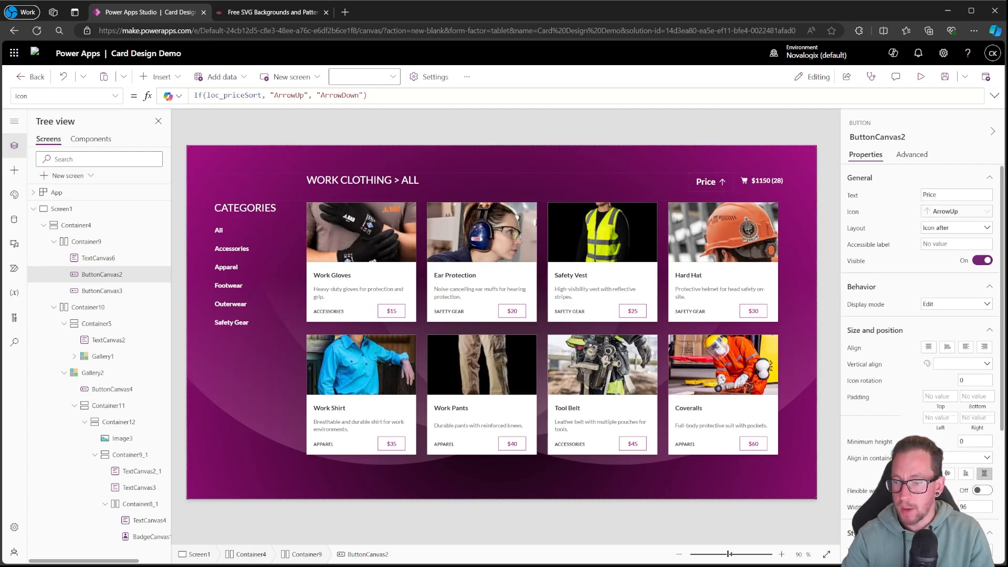
pyautogui.click(771, 183)
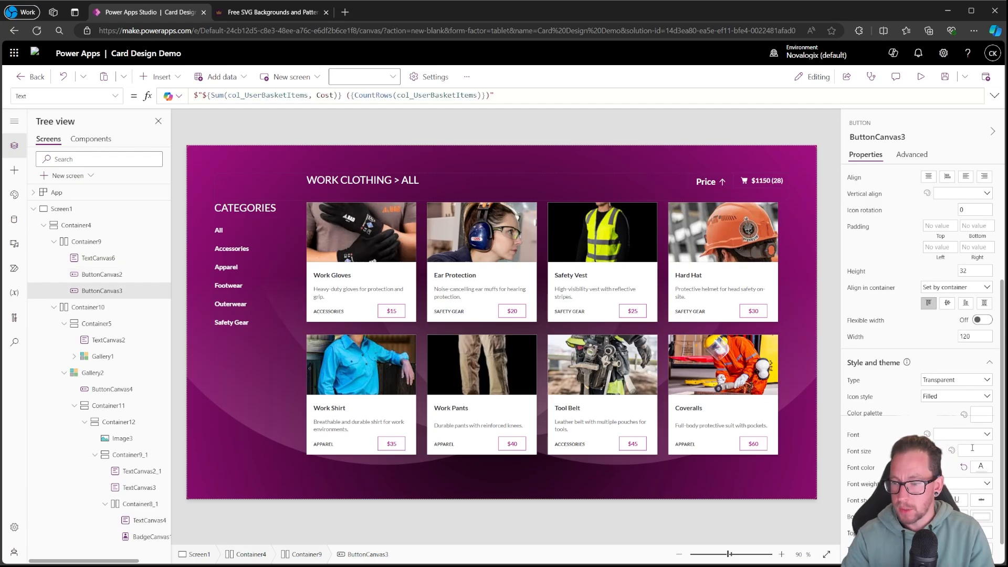
pyautogui.click(831, 226)
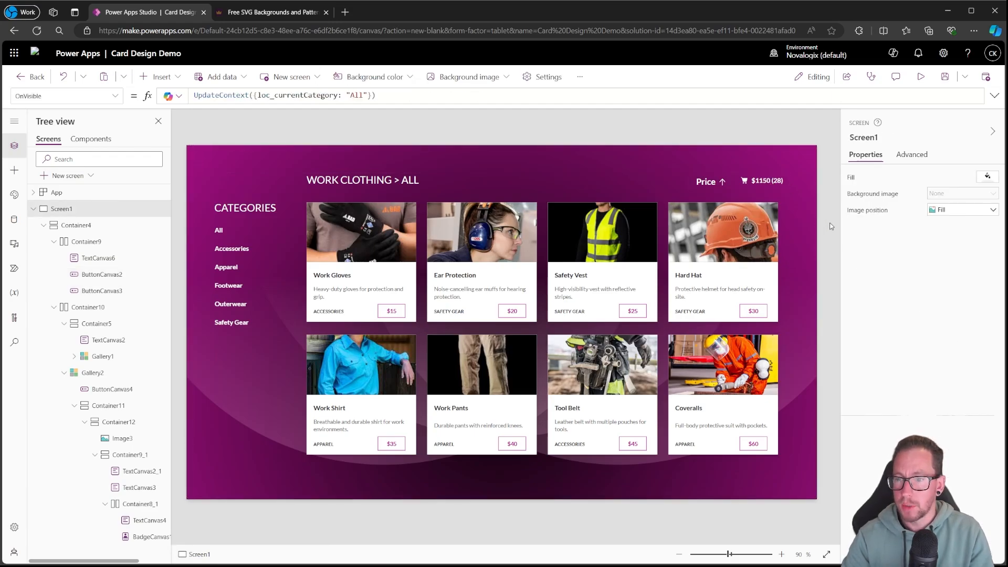
# Increase the cart button's width so its total and item count fit on one line
pyautogui.click(766, 182)
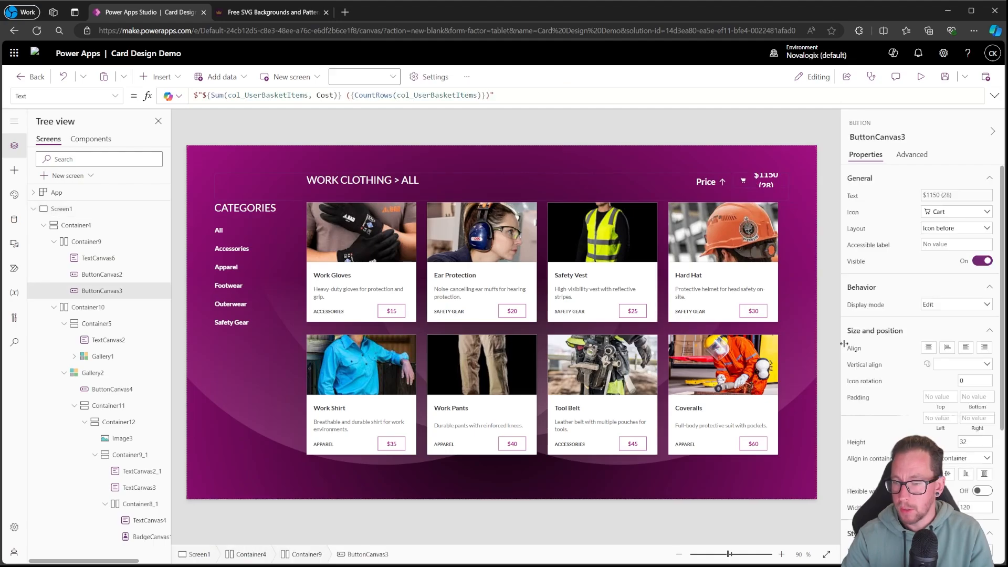
pyautogui.scroll(-3, 844, 344)
pyautogui.doubleClick(975, 337)
pyautogui.write('1')
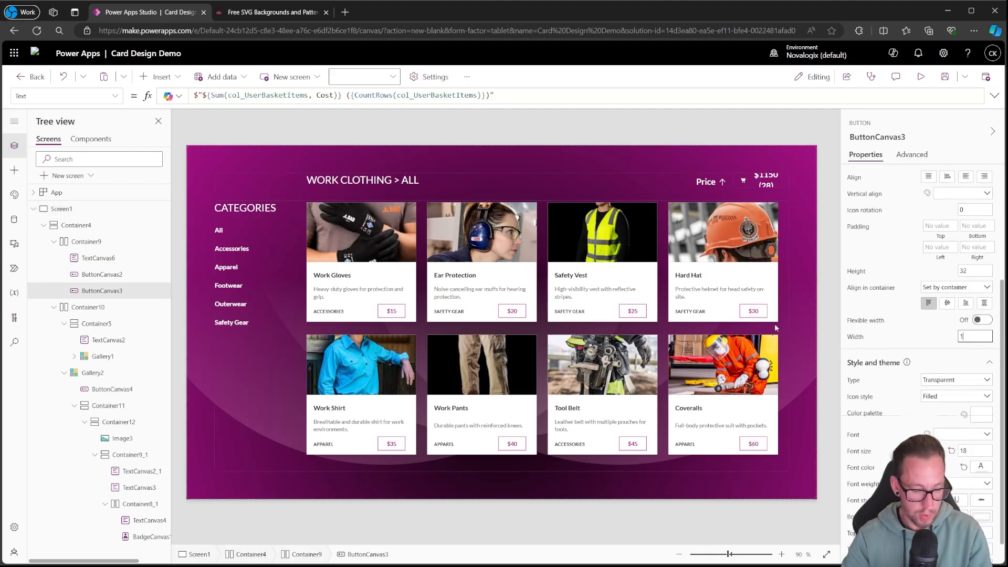
pyautogui.click(831, 253)
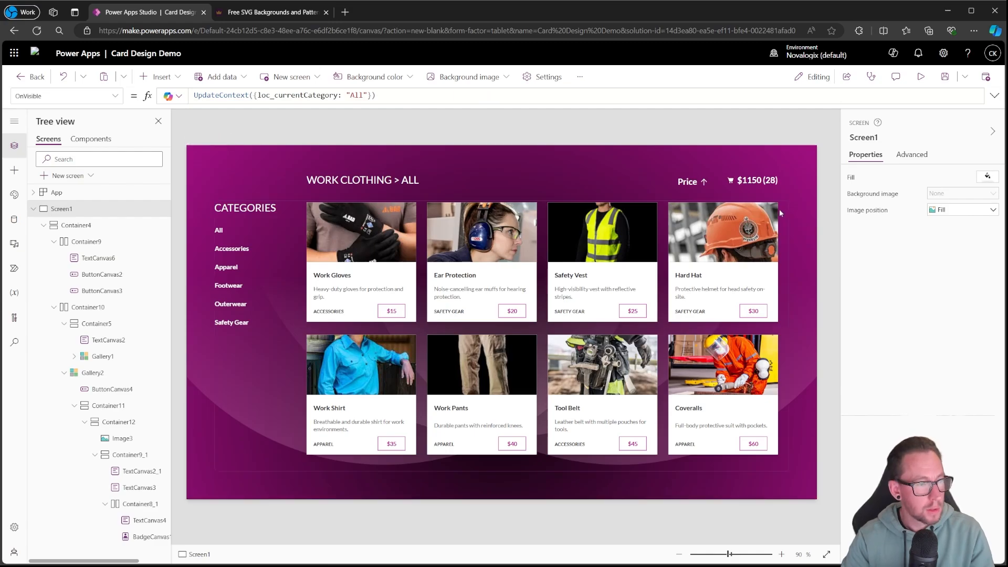
# Set the cart button's vertical alignment in its container to stretch so it lines up with the Price button
pyautogui.click(699, 185)
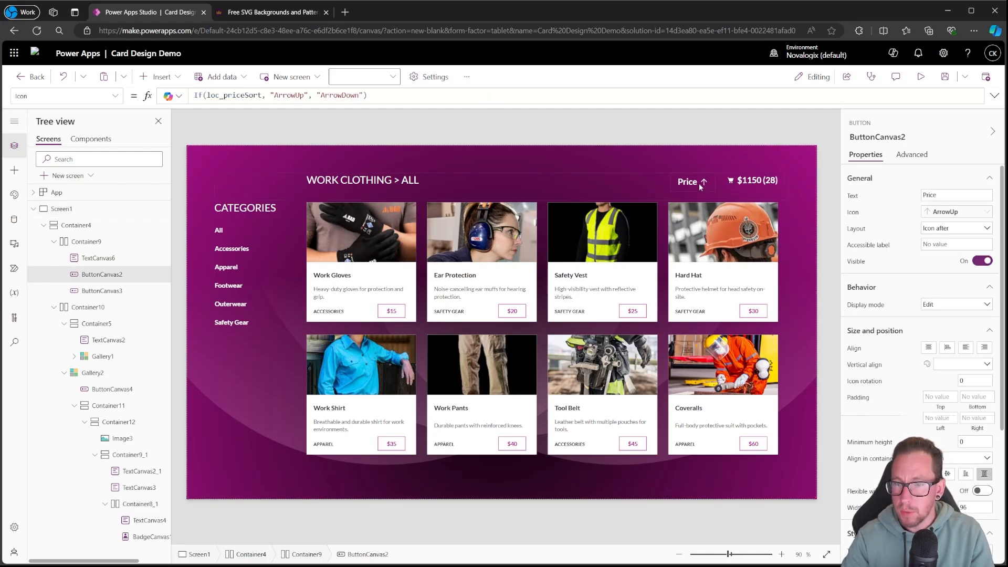
pyautogui.click(740, 182)
pyautogui.click(704, 182)
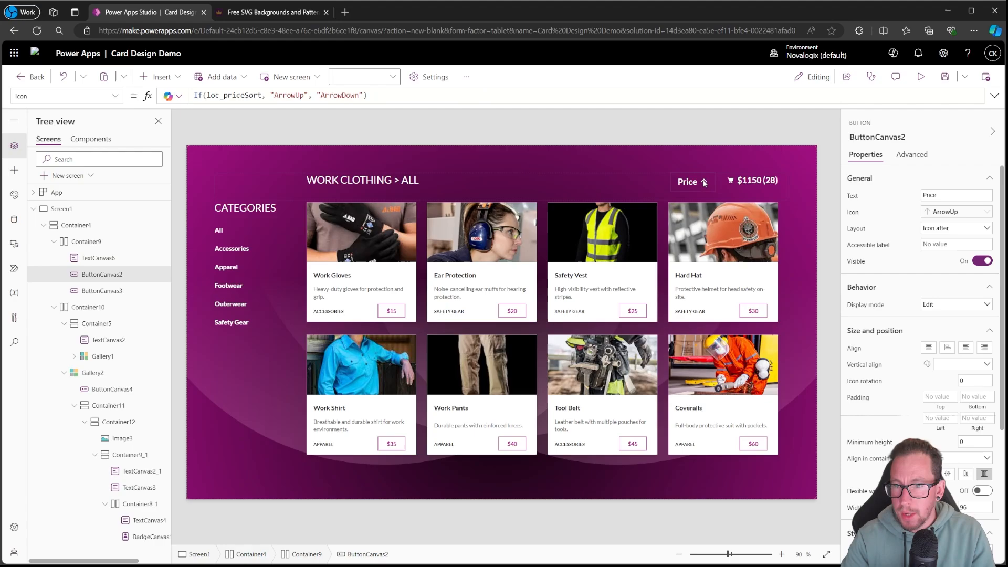
pyautogui.click(785, 139)
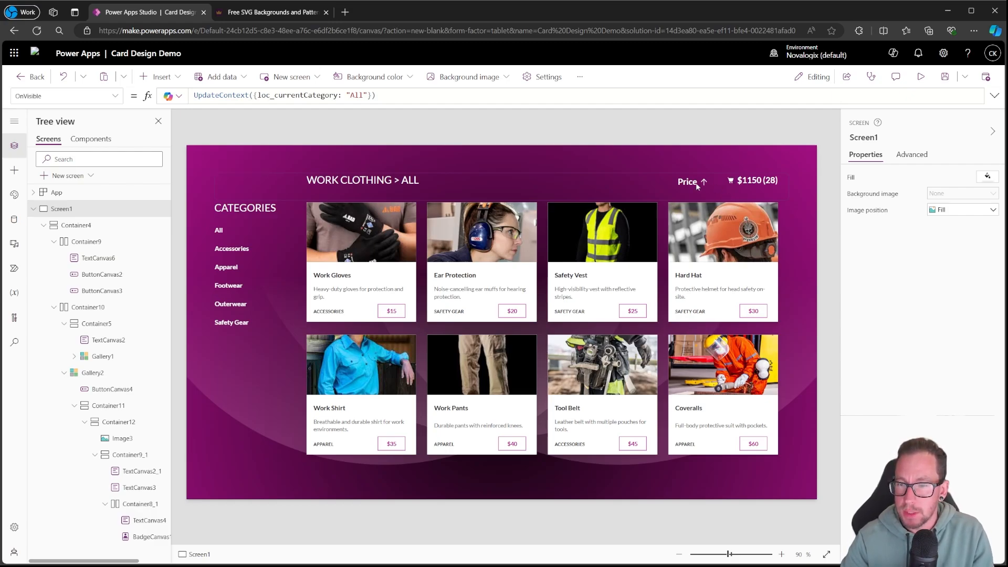
pyautogui.click(742, 184)
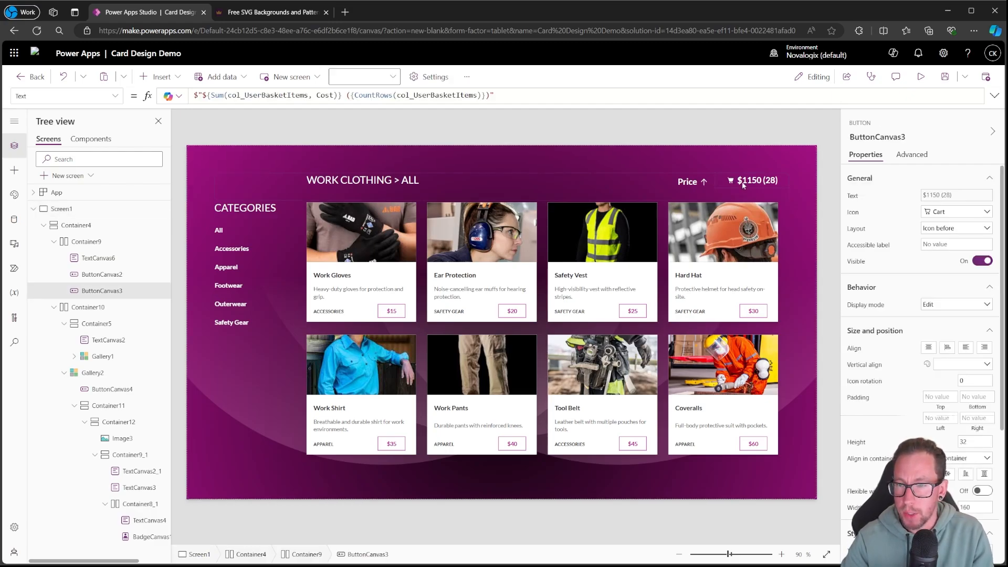
pyautogui.click(705, 181)
pyautogui.click(742, 130)
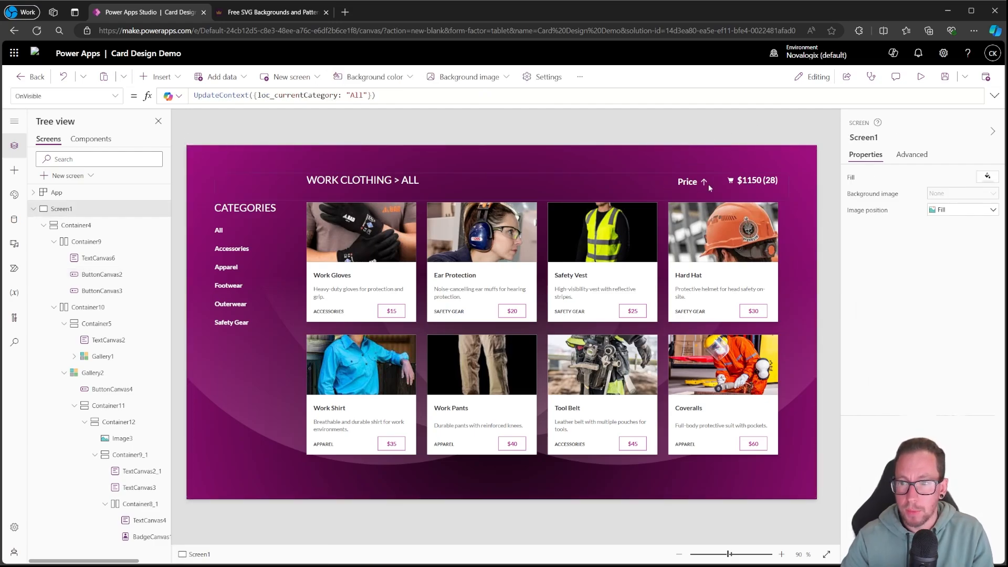
pyautogui.click(742, 181)
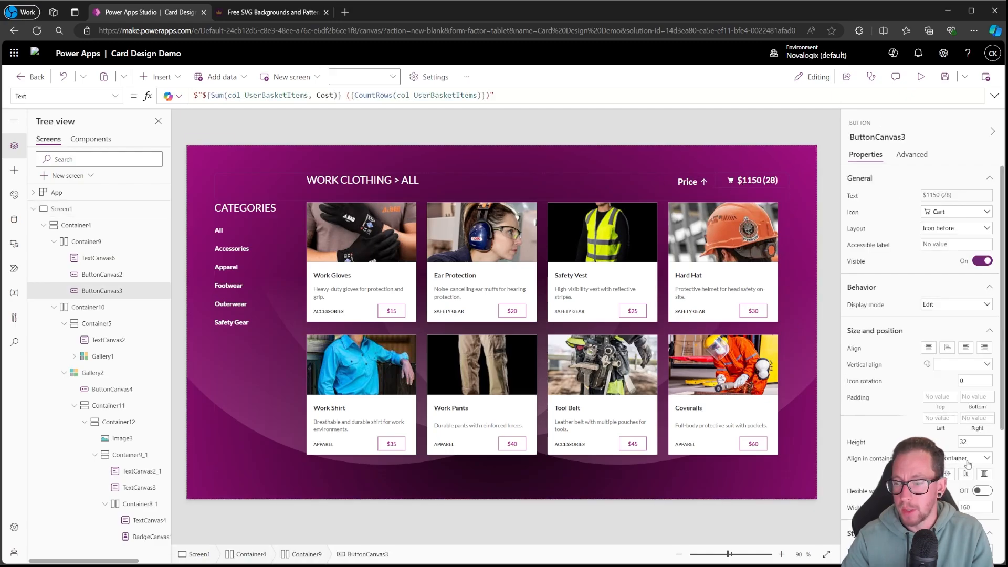
pyautogui.click(980, 474)
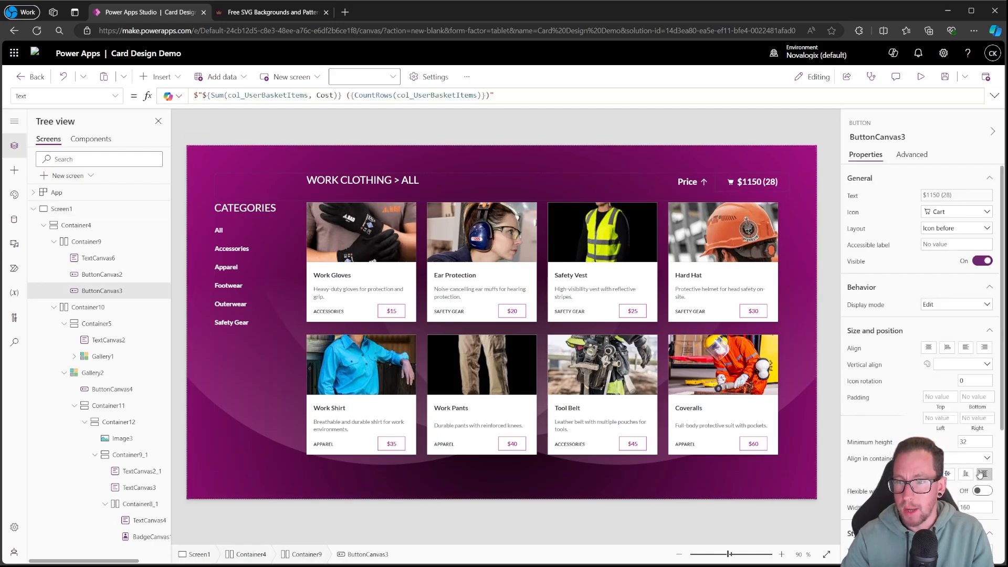
pyautogui.click(714, 147)
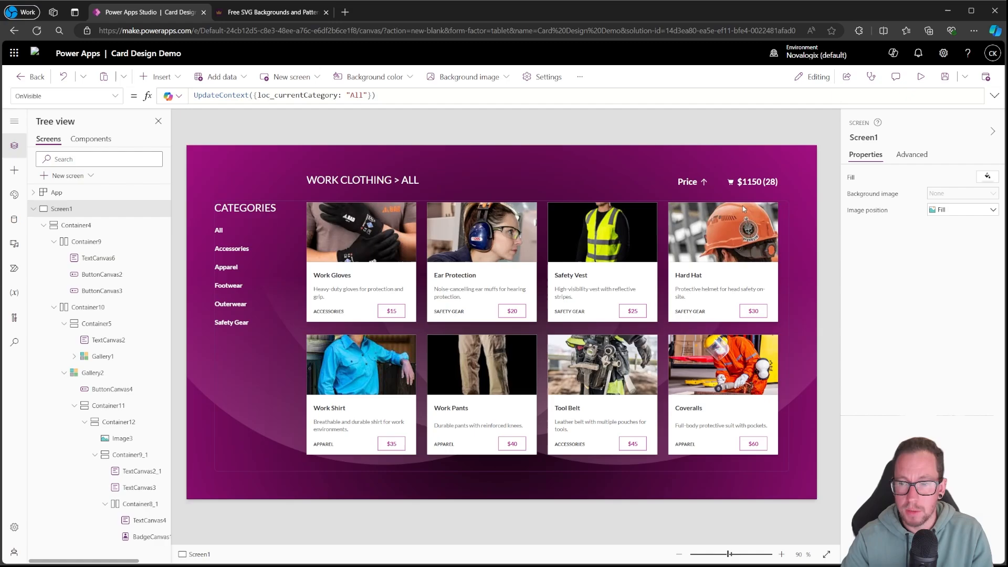
# Test the Price sort button twice and add Work Gloves, Ear Protection and Safety Vest to the basket
pyautogui.click(703, 182)
pyautogui.click(703, 182)
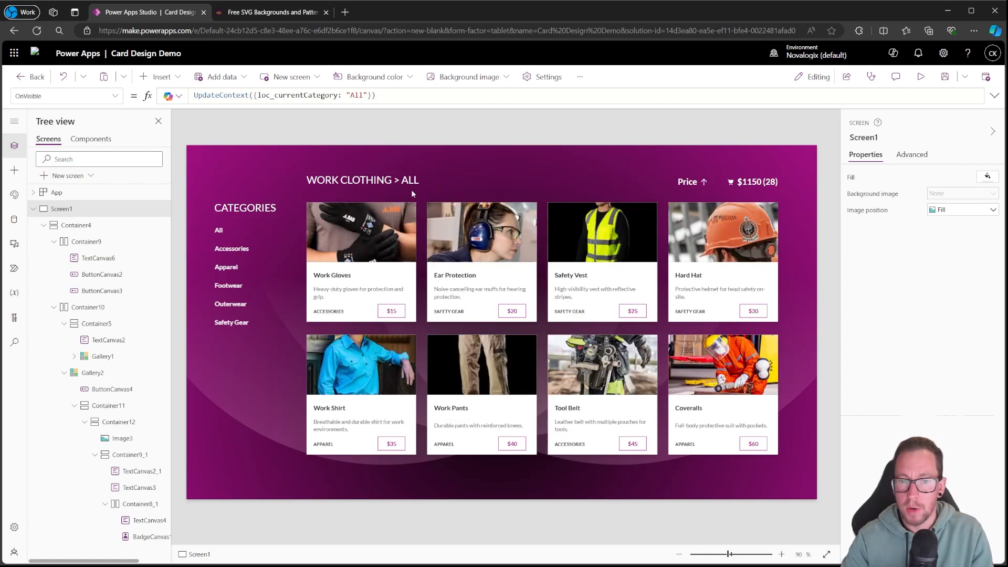
pyautogui.click(363, 268)
pyautogui.click(493, 257)
pyautogui.click(610, 254)
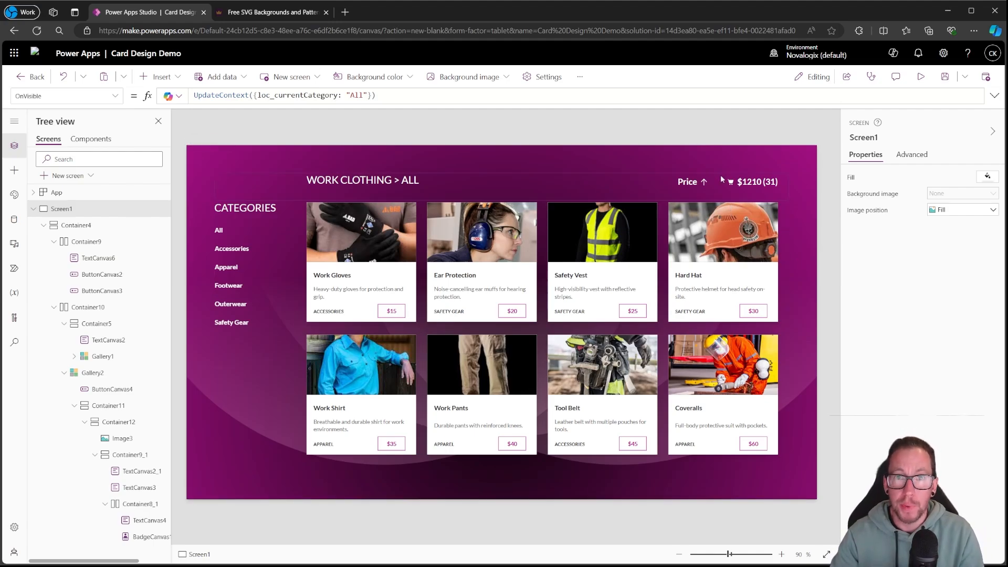
# Collapse Container4 and insert a new vertical container directly on Screen1
pyautogui.click(70, 192)
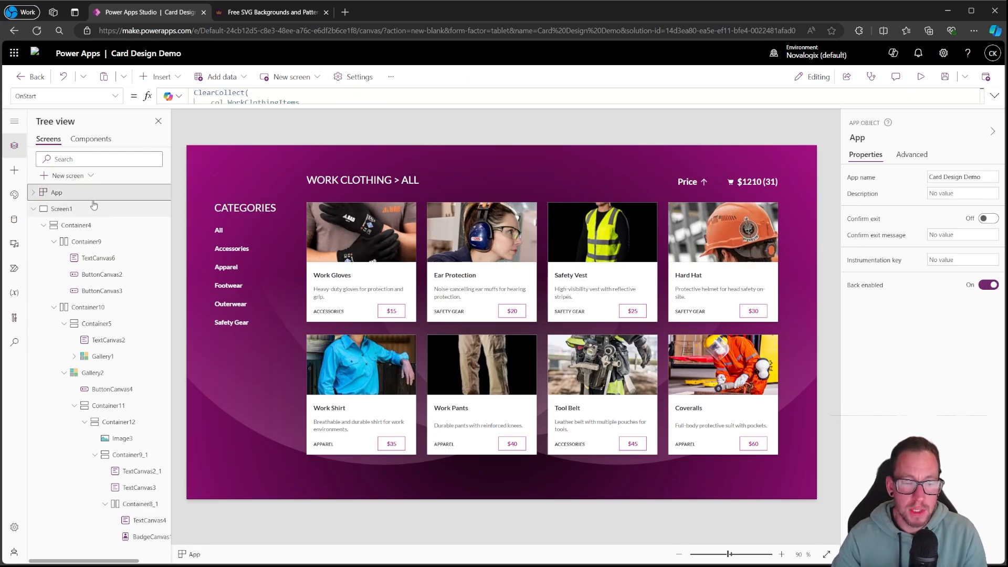
pyautogui.click(36, 209)
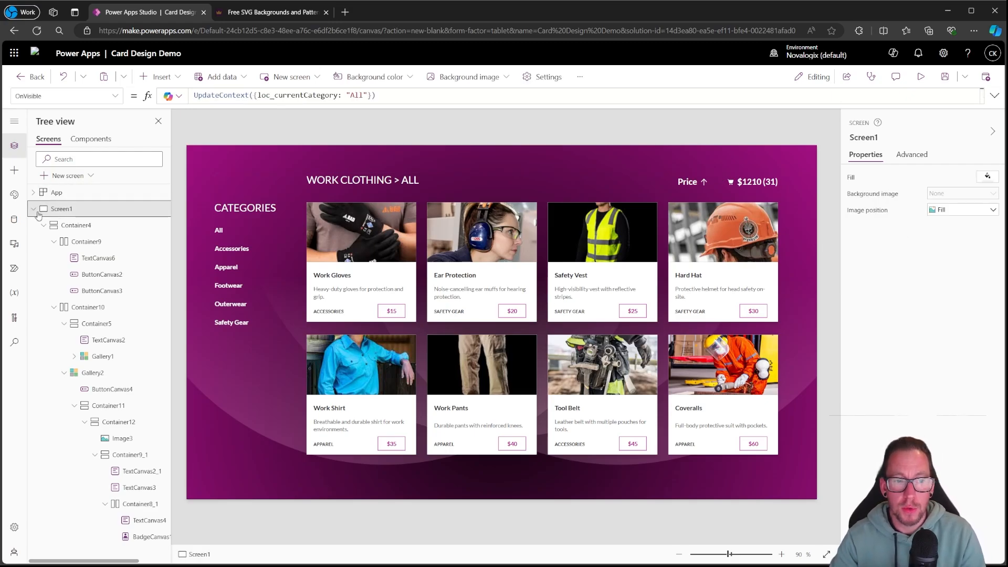
pyautogui.click(56, 229)
pyautogui.click(43, 225)
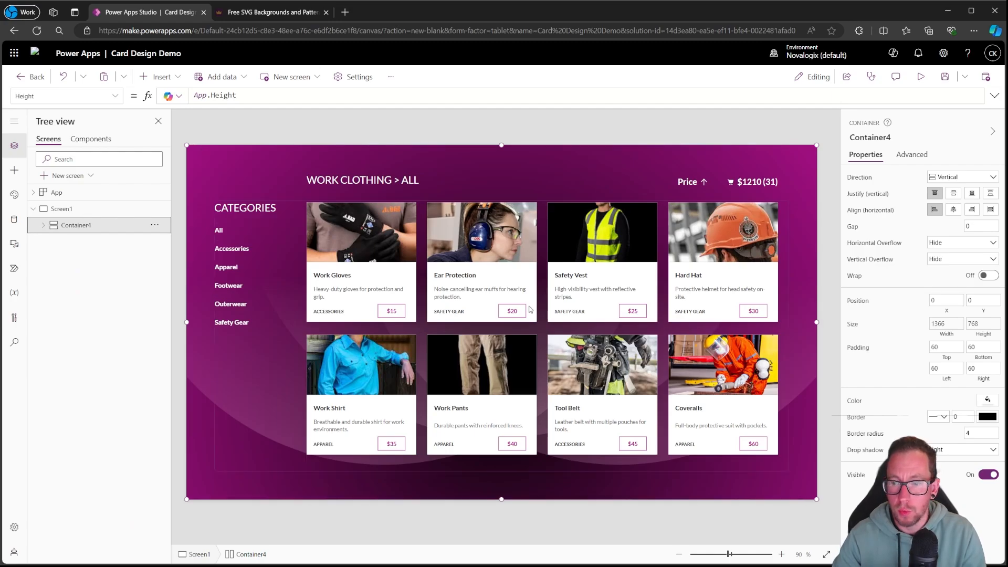
pyautogui.scroll(-4, 530, 309)
pyautogui.scroll(4, 385, 293)
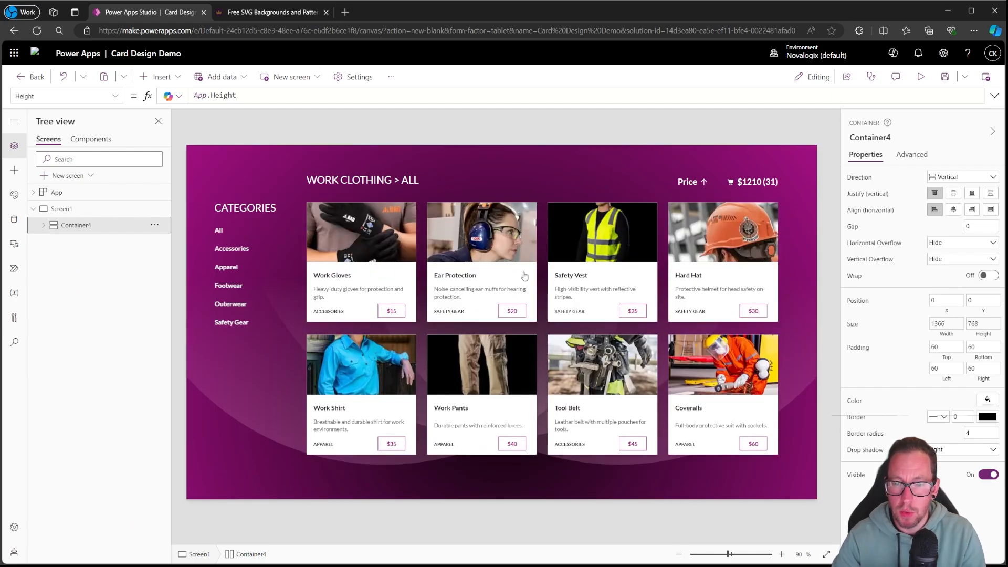
pyautogui.click(288, 297)
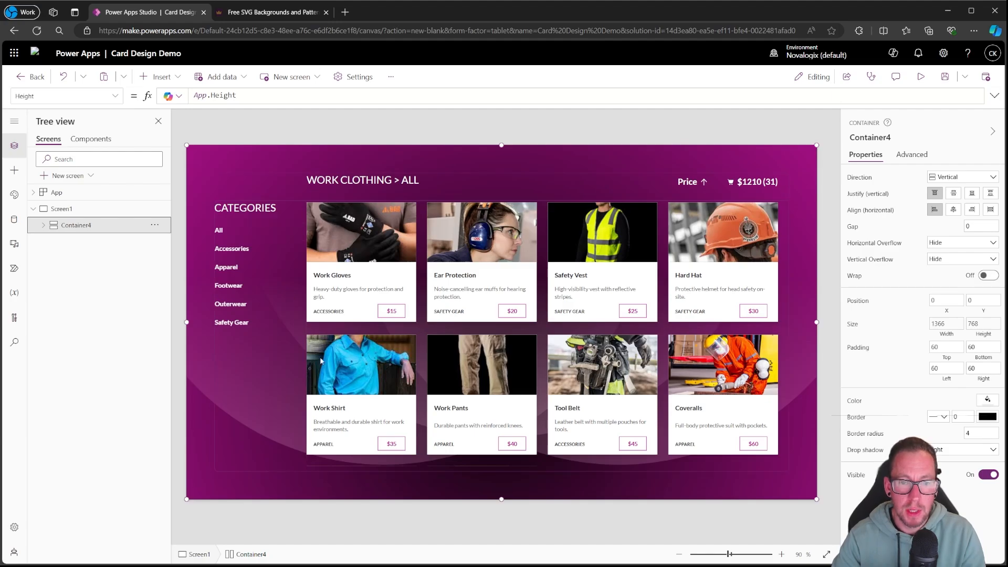
pyautogui.click(87, 208)
pyautogui.click(158, 77)
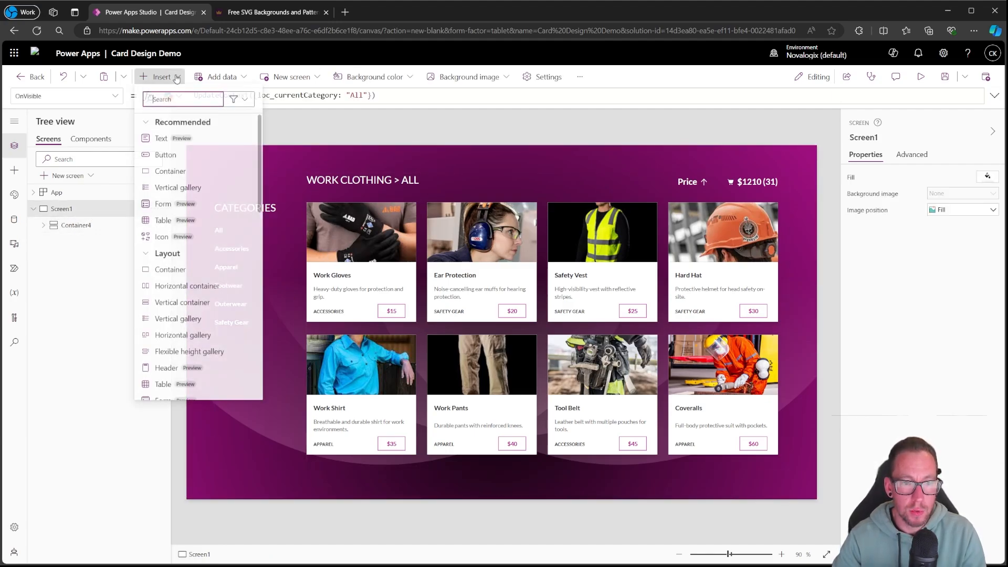
pyautogui.click(182, 302)
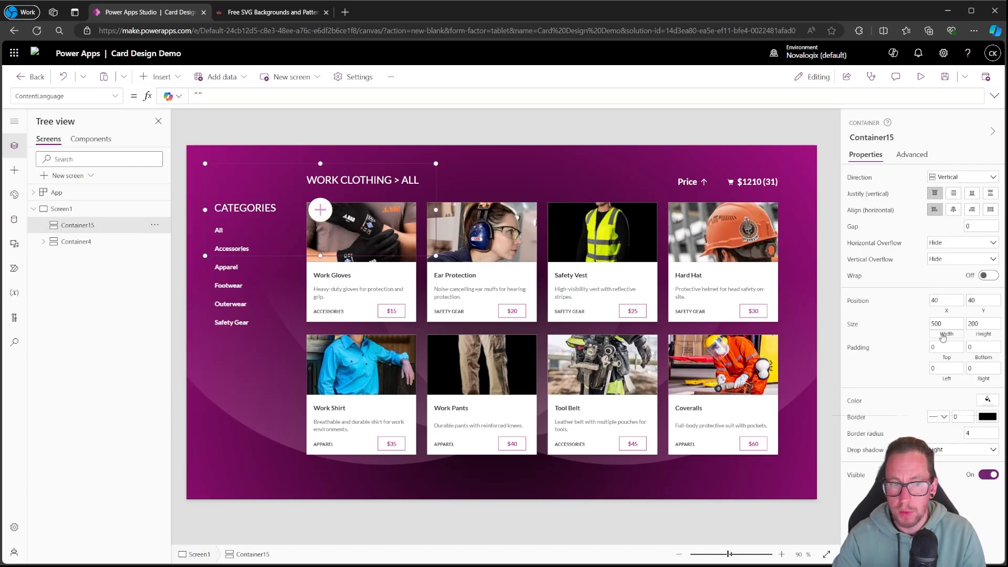
# Set the new container's width to App.Width and its height to App.Height
pyautogui.click(948, 335)
pyautogui.moveTo(212, 96); pyautogui.dragTo(12, 96)
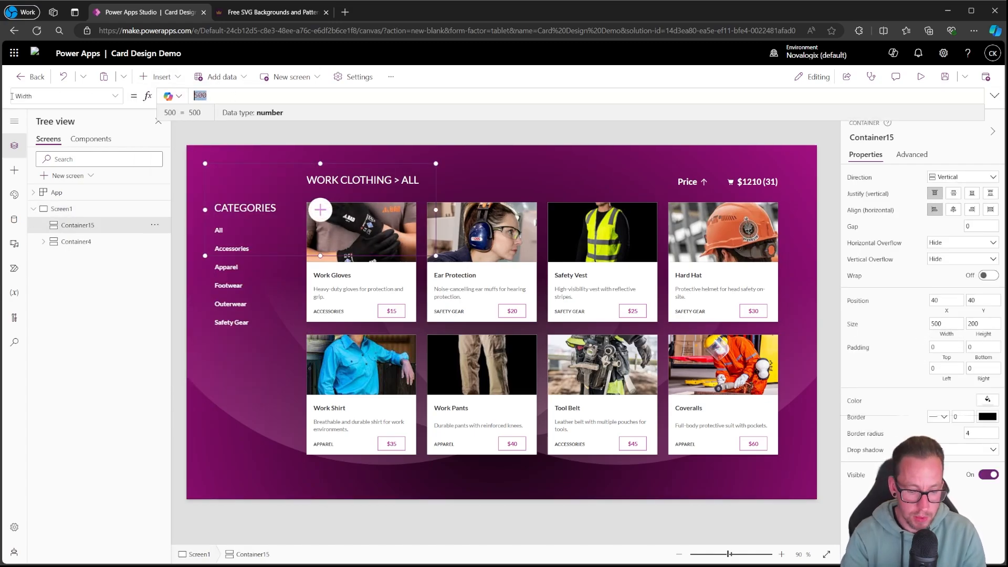
pyautogui.write('App.Width')
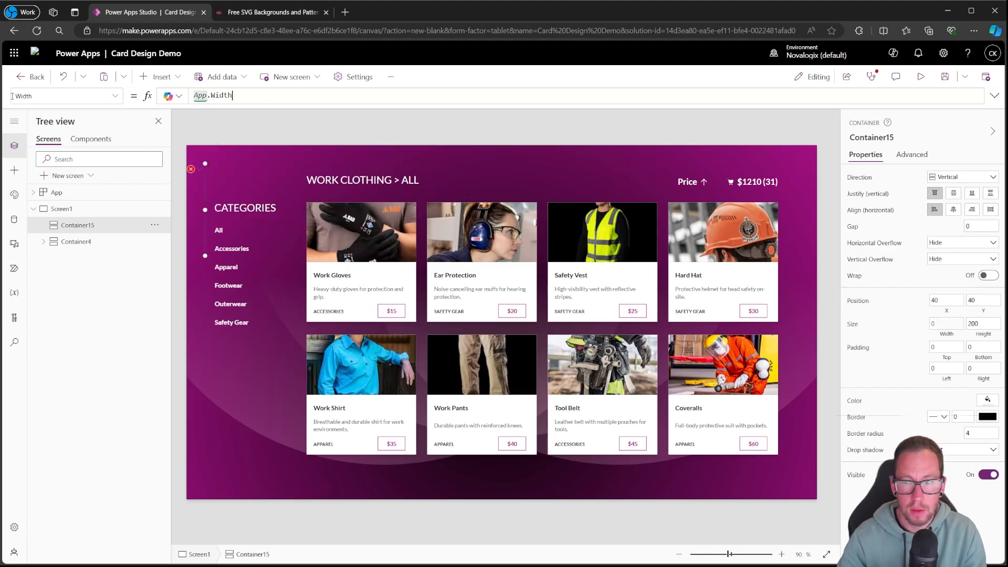
pyautogui.click(990, 337)
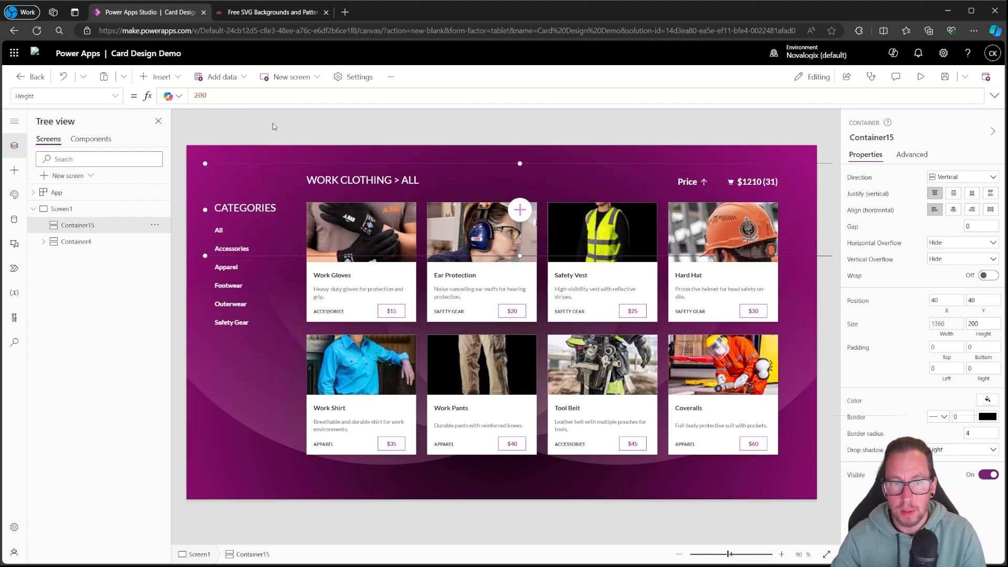
pyautogui.moveTo(215, 96); pyautogui.dragTo(19, 89)
pyautogui.write('A')
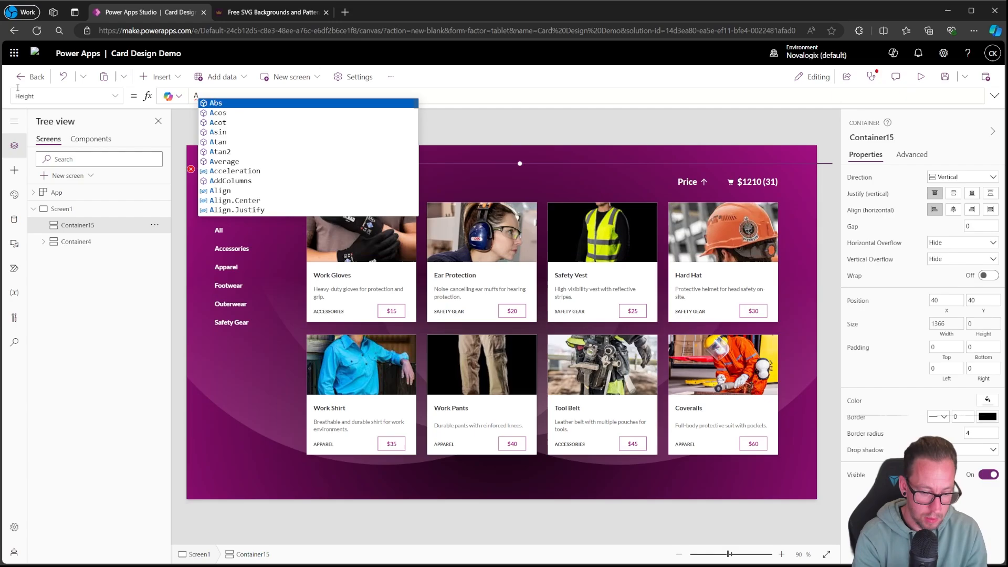
pyautogui.write('pp.Height')
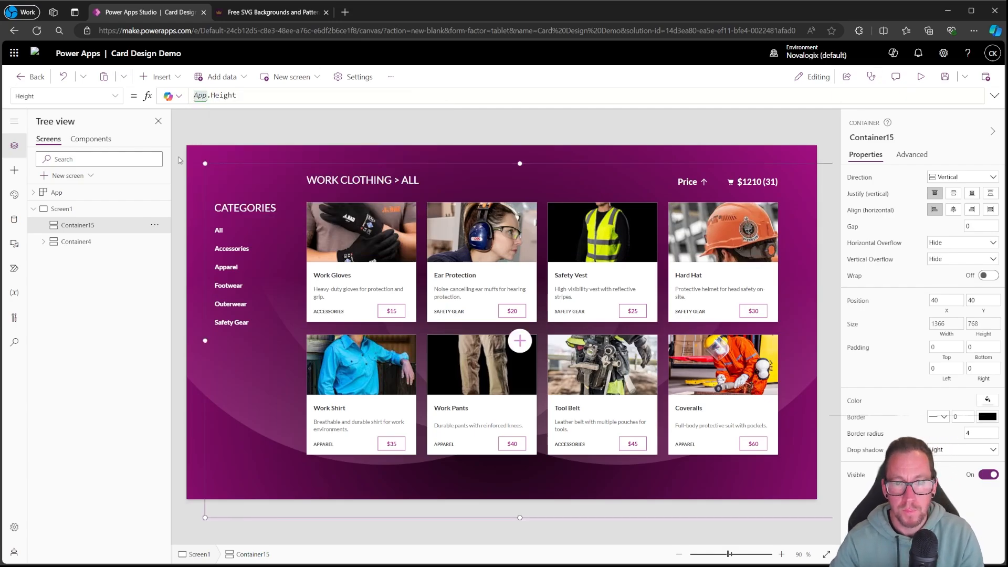
# Set the full-size container's X and Y position to 0
pyautogui.moveTo(943, 299); pyautogui.dragTo(740, 294)
pyautogui.write('0')
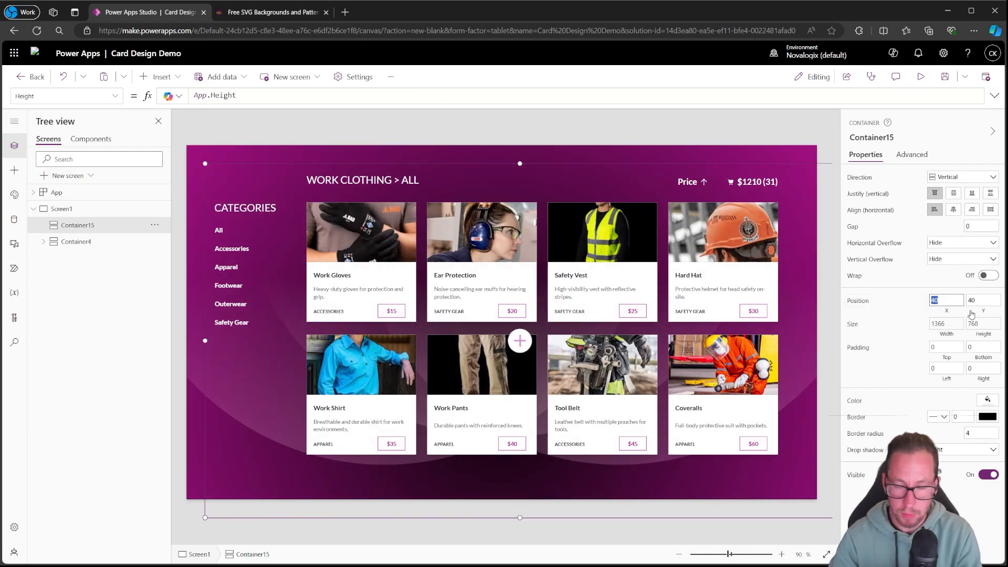
pyautogui.press('Tab')
pyautogui.write('0')
pyautogui.click(830, 217)
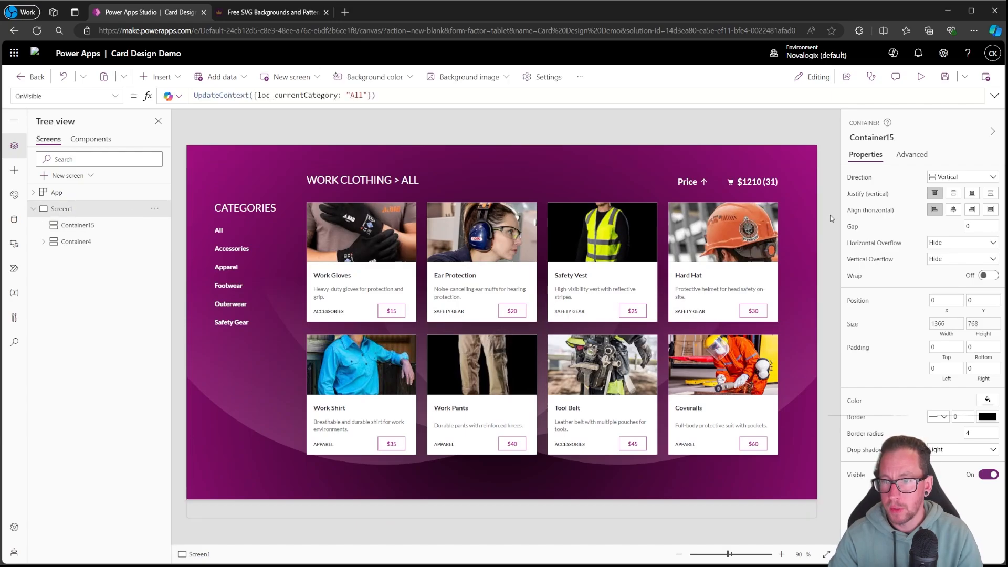
# Set Container15's fill to the semi-transparent black RGBA(0, 0, 0, 0.4)
pyautogui.click(79, 224)
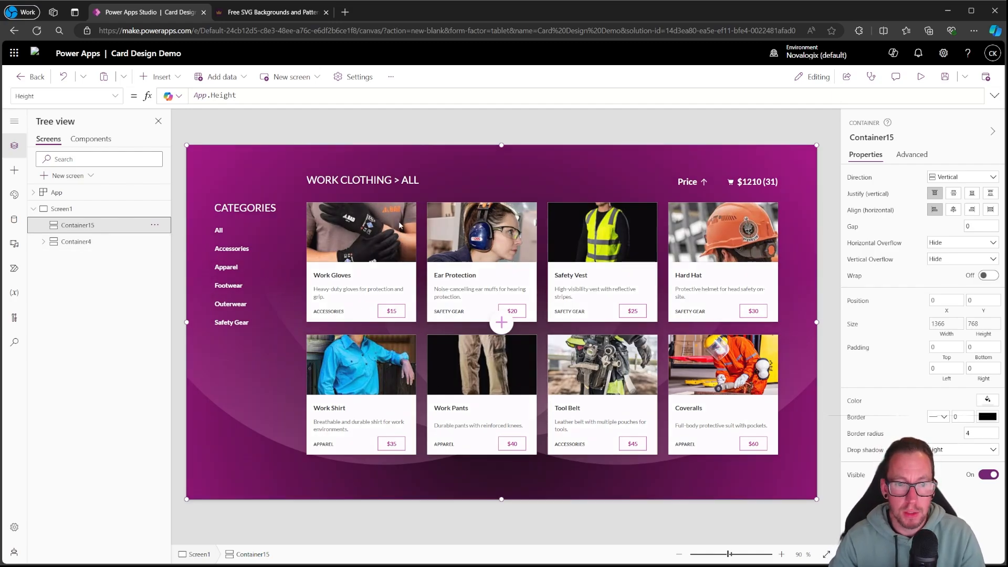
pyautogui.click(115, 96)
pyautogui.click(45, 223)
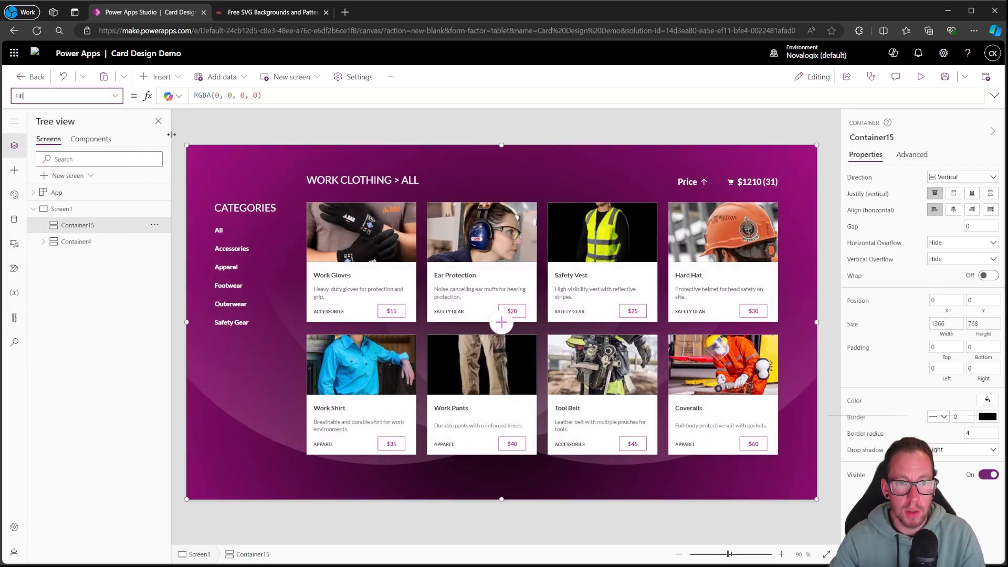
pyautogui.doubleClick(256, 95)
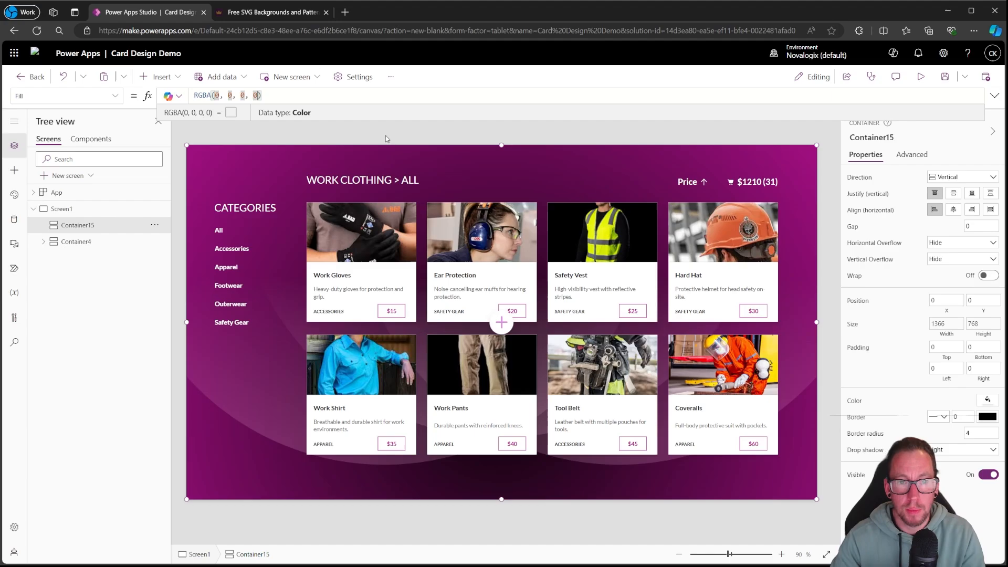
pyautogui.write('1')
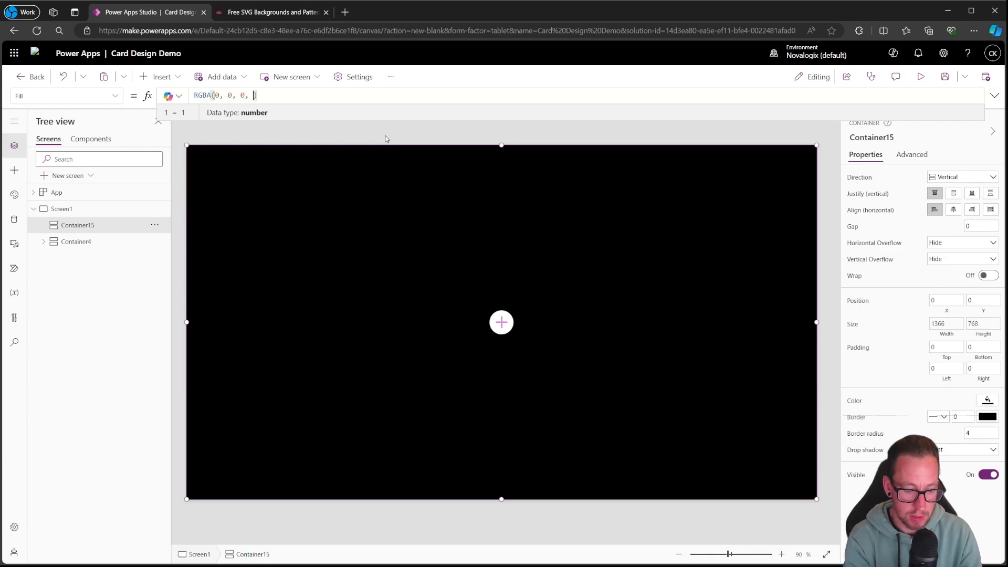
pyautogui.press('BackSpace')
pyautogui.write('0.4')
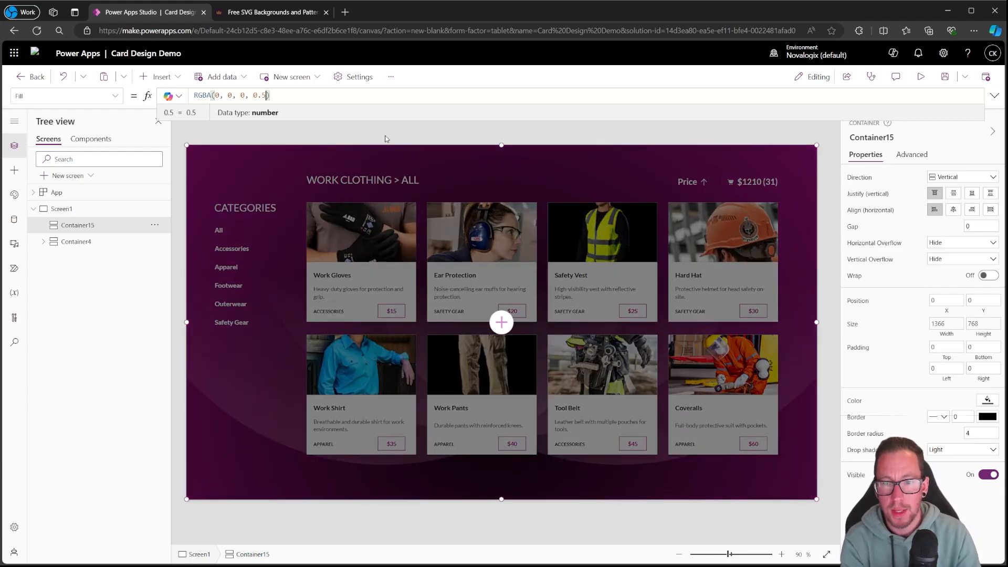
pyautogui.press('BackSpace')
pyautogui.write('3')
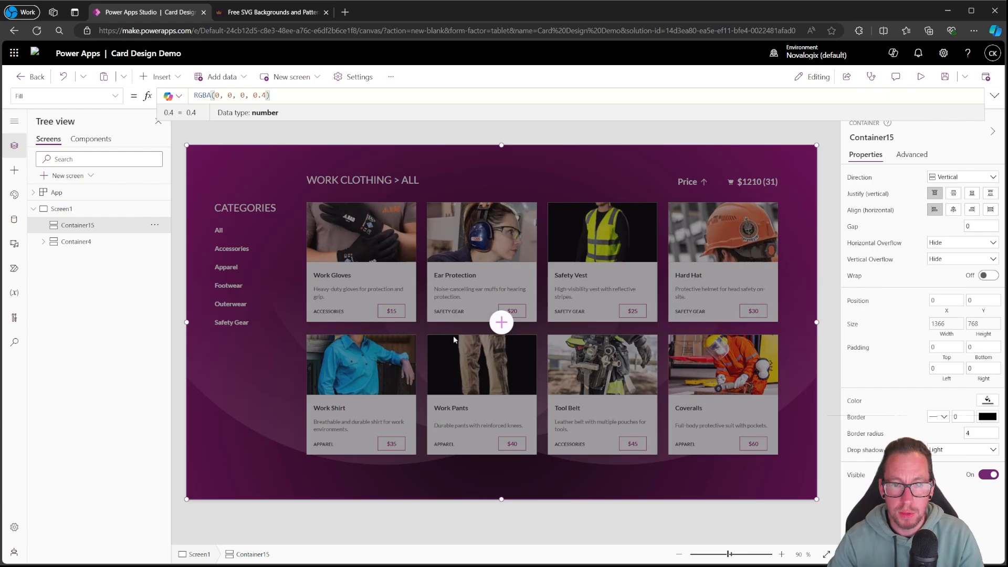
# Insert a vertical container inside the dark overlay container and set its fill to Color.WhiteSmoke
pyautogui.click(158, 77)
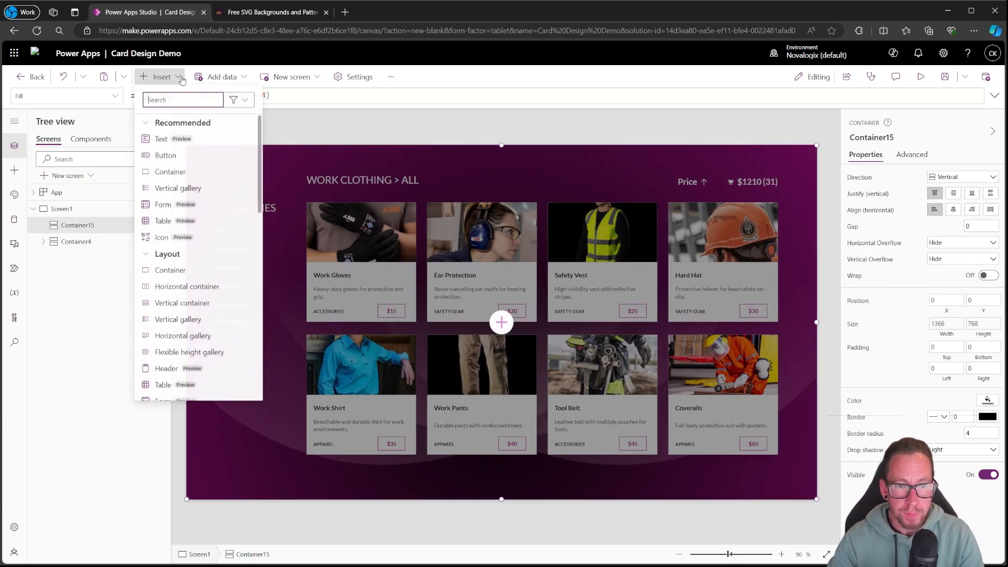
pyautogui.click(179, 303)
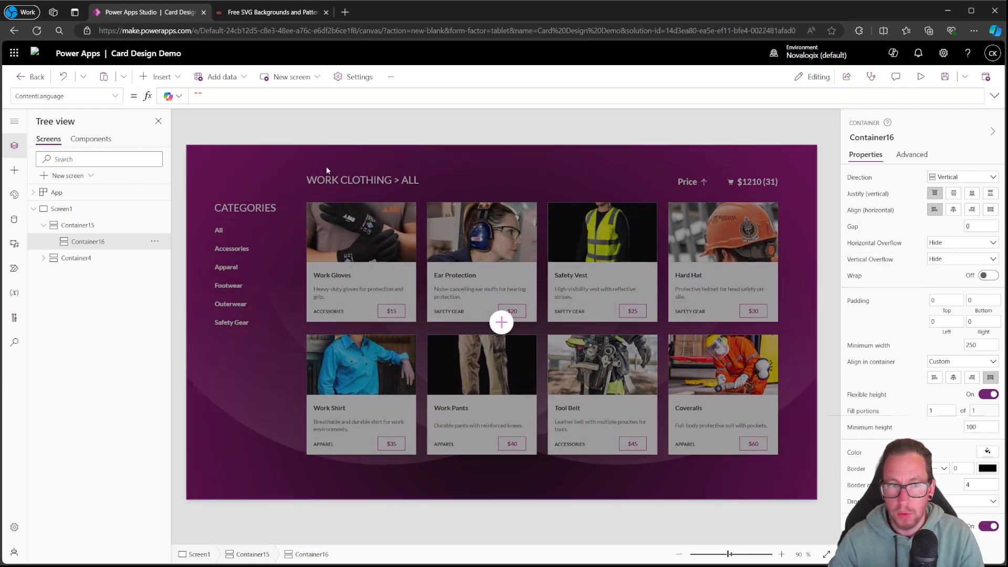
pyautogui.click(95, 96)
pyautogui.click(29, 242)
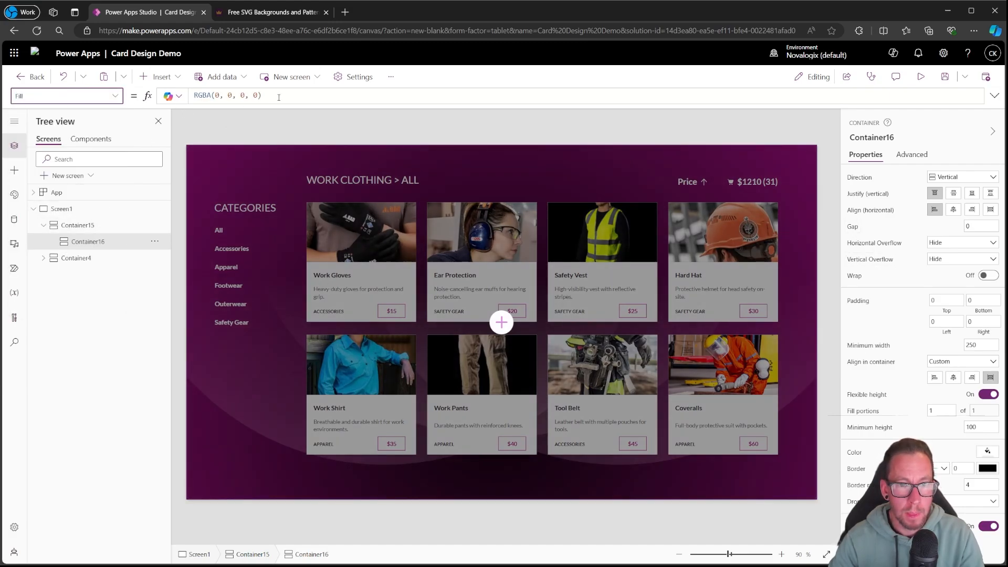
pyautogui.hotkey('ctrl', 'a')
pyautogui.write('Color.')
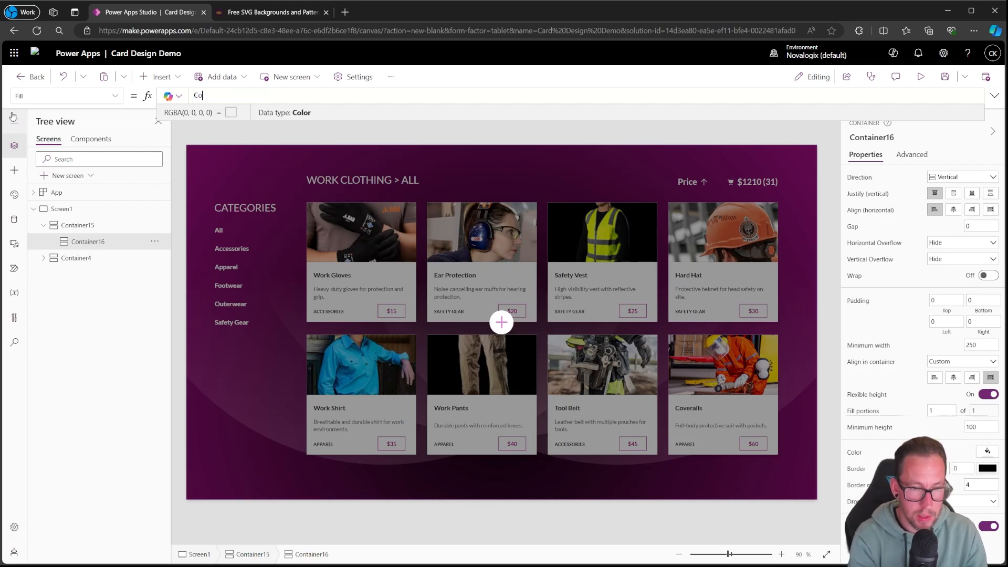
pyautogui.write('WhiteSmoke')
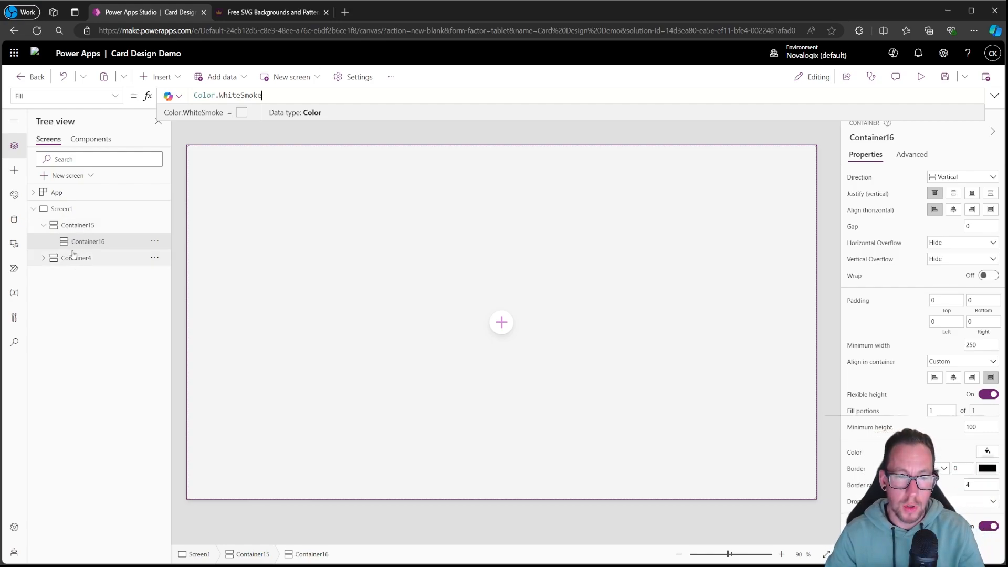
# Set the top padding of the overlay container Container15 to App.Height / 8
pyautogui.click(74, 226)
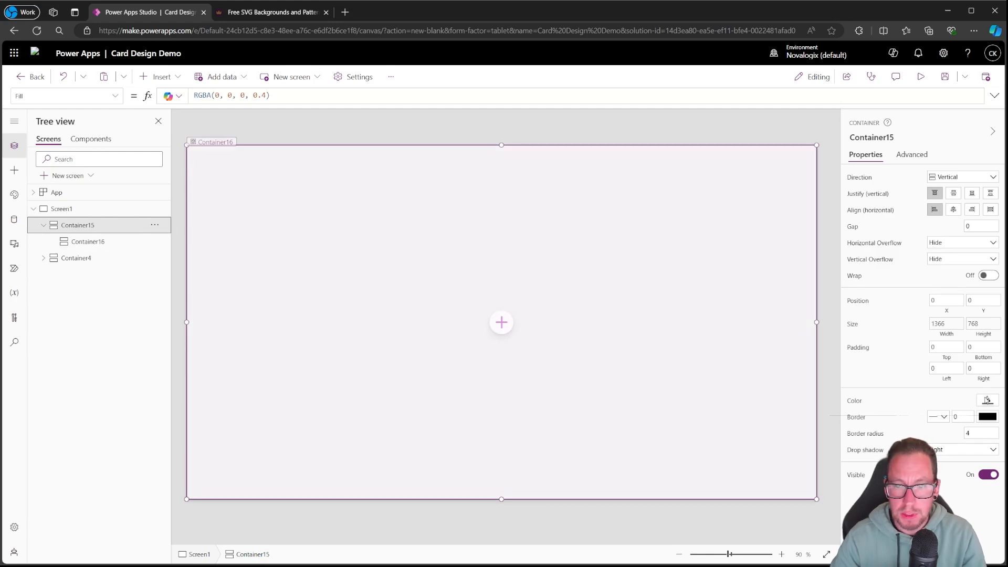
pyautogui.click(946, 348)
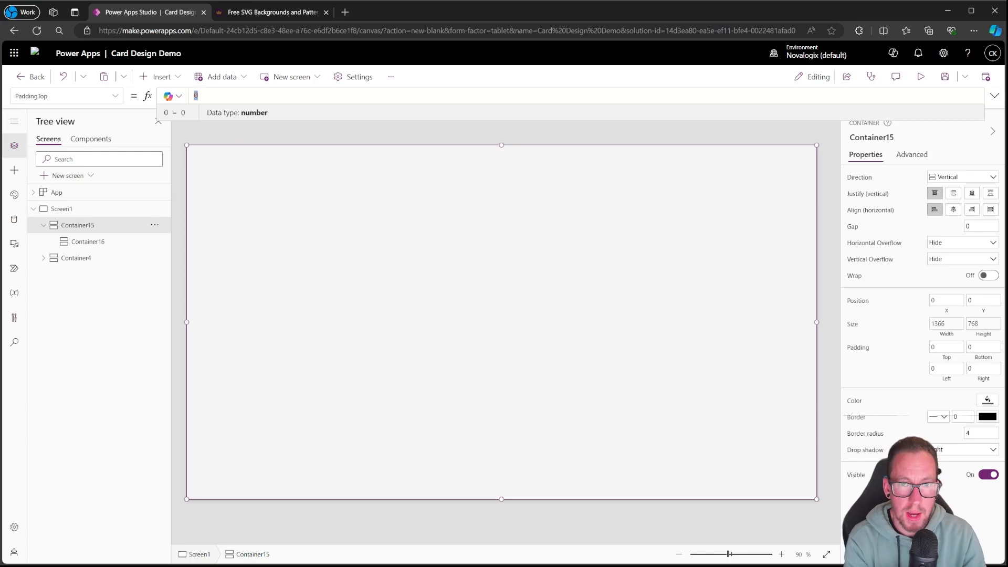
pyautogui.press('BackSpace')
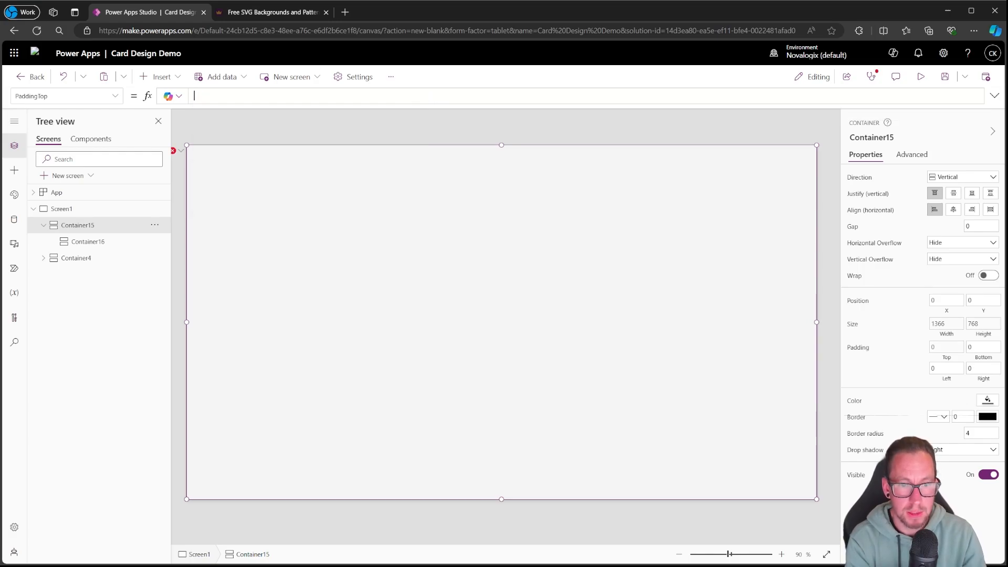
pyautogui.write('App.')
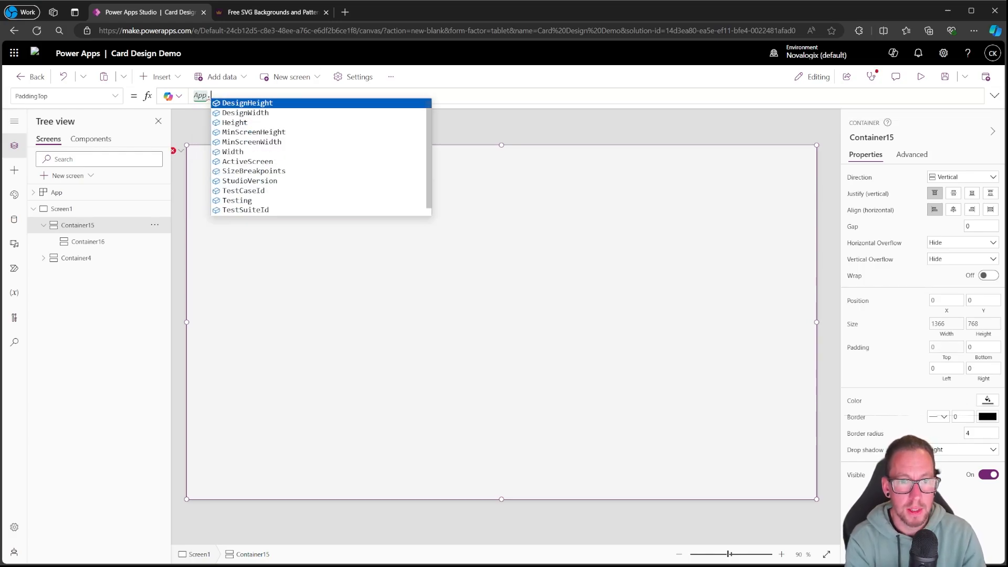
pyautogui.press('Down')
pyautogui.press('Down')
pyautogui.press('Down')
pyautogui.press('Up')
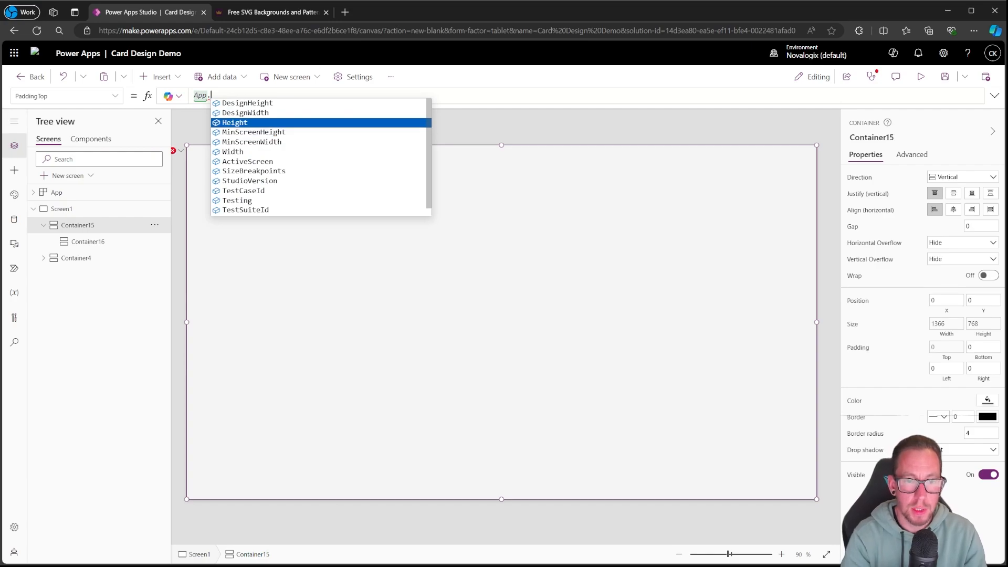
pyautogui.press('Tab')
pyautogui.write('/ 8')
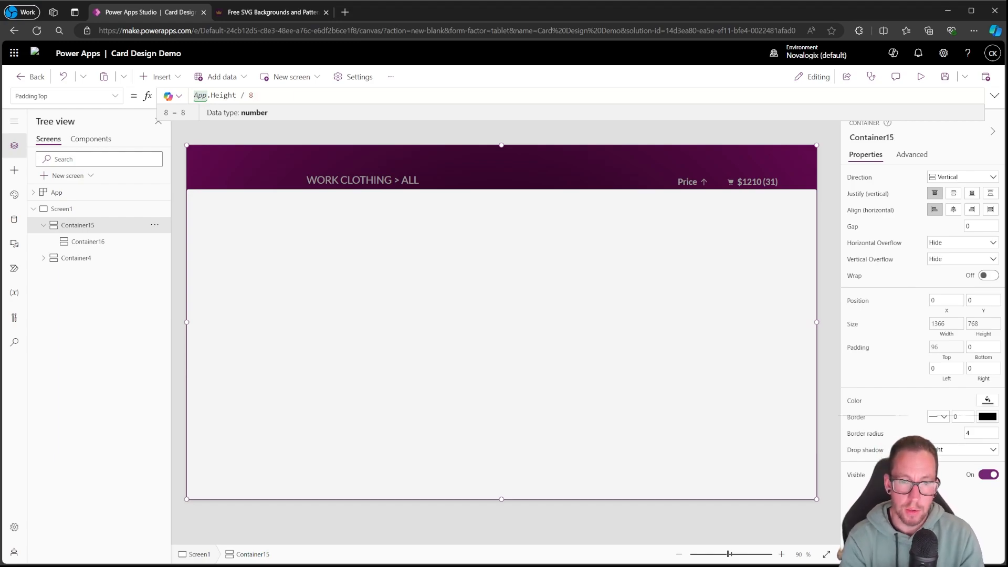
# Set Container15's bottom padding to Self.PaddingTop
pyautogui.moveTo(279, 94); pyautogui.dragTo(124, 78)
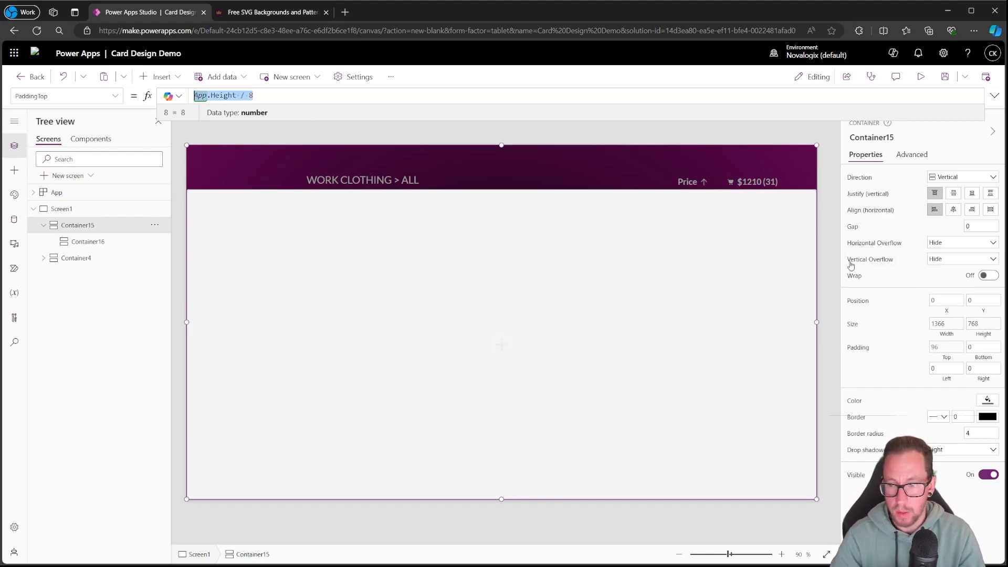
pyautogui.click(989, 348)
pyautogui.click(252, 99)
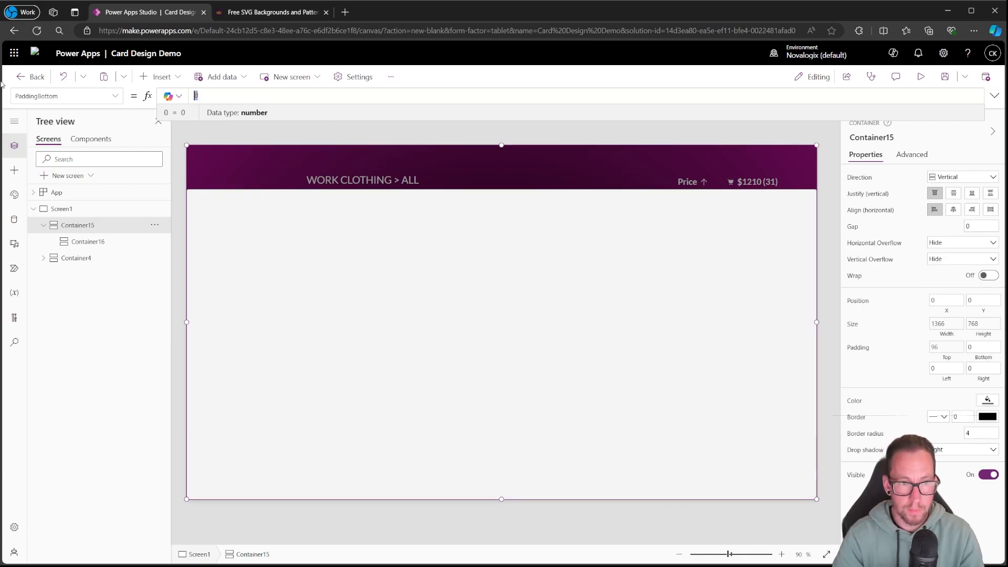
pyautogui.write('Self')
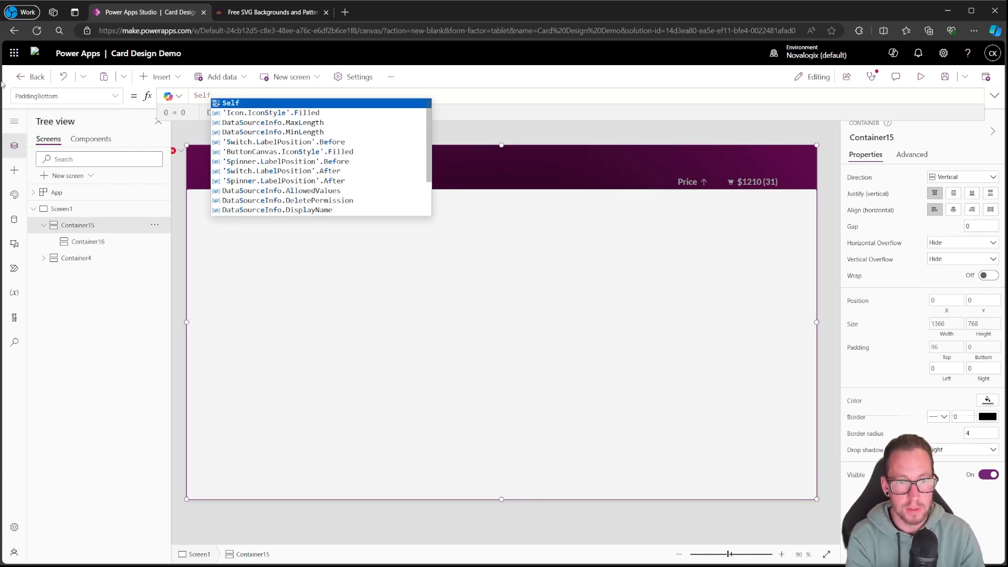
pyautogui.write('.')
pyautogui.press('Down')
pyautogui.press('Down')
pyautogui.press('Down')
pyautogui.press('Down')
pyautogui.press('Down')
pyautogui.press('Down')
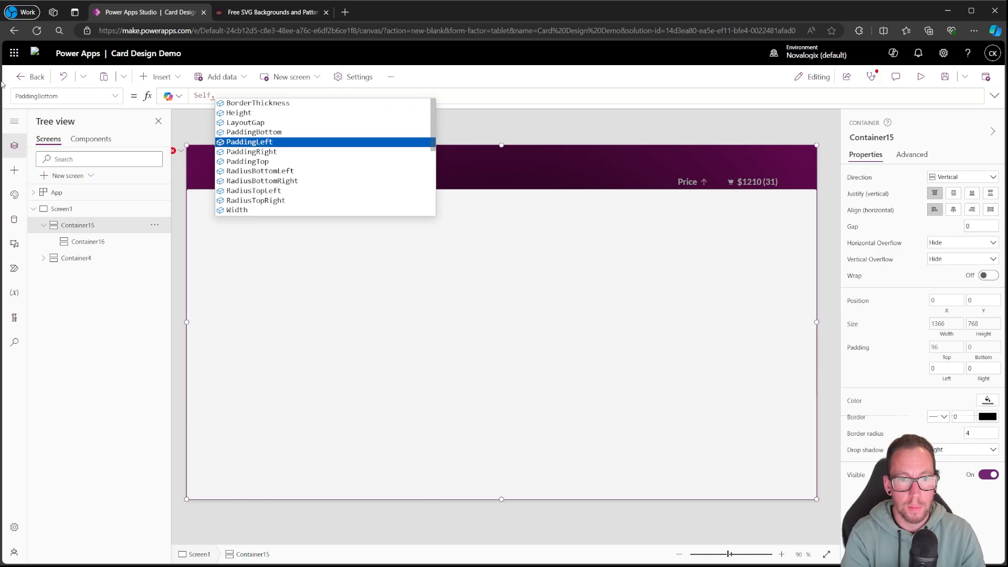
pyautogui.press('Tab')
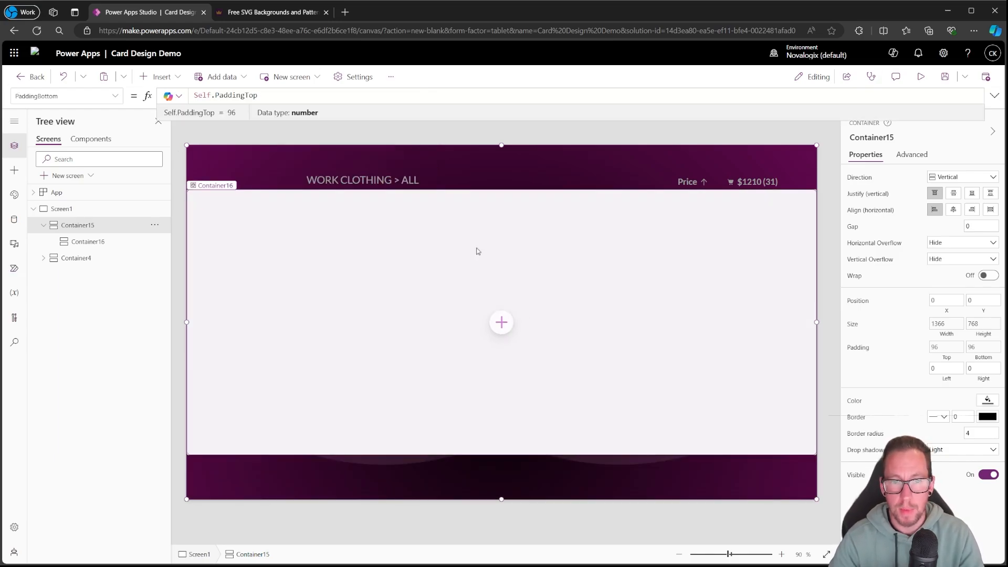
# Set Container15's left padding to App.Width / 5
pyautogui.click(945, 369)
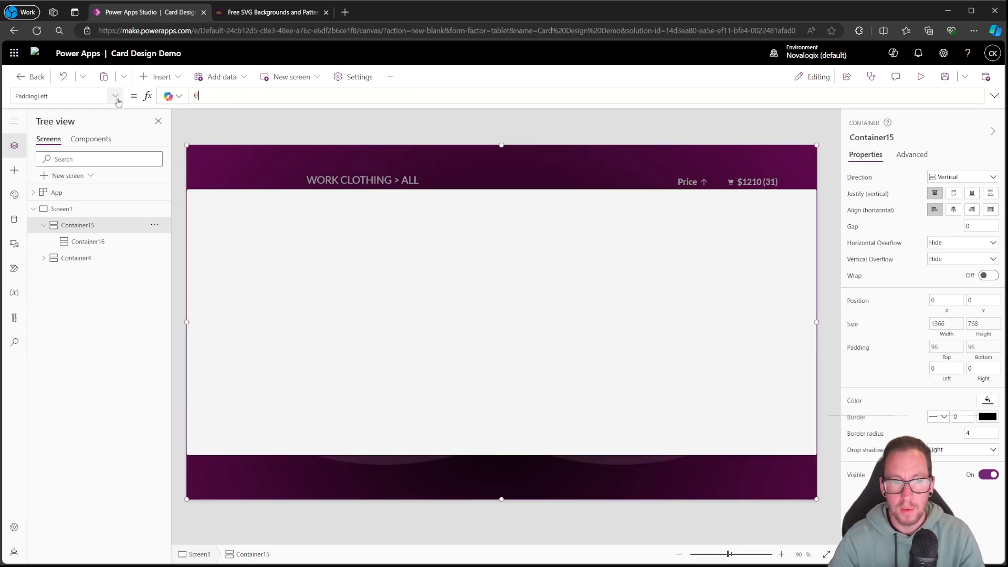
pyautogui.write('App.')
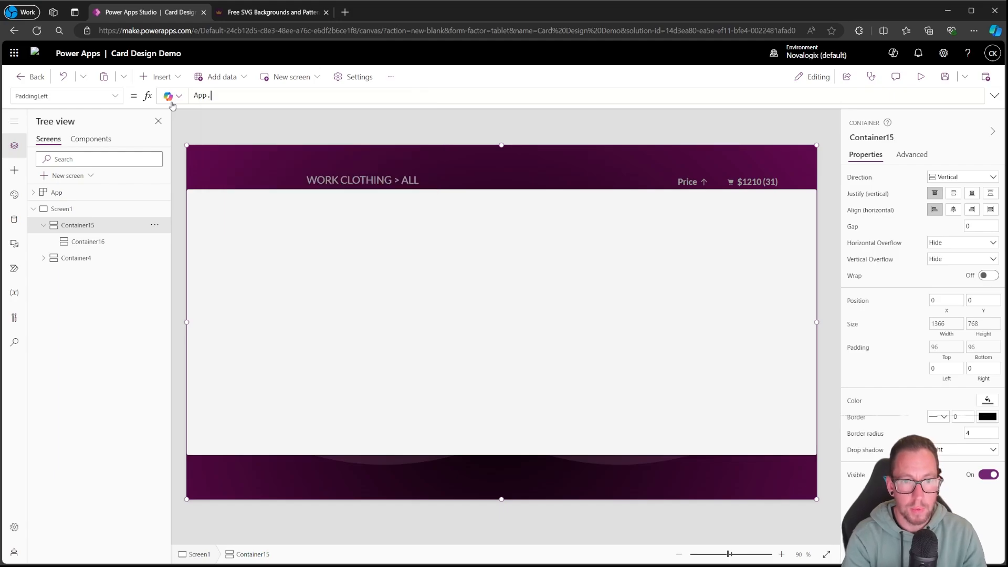
pyautogui.write('Width / 5')
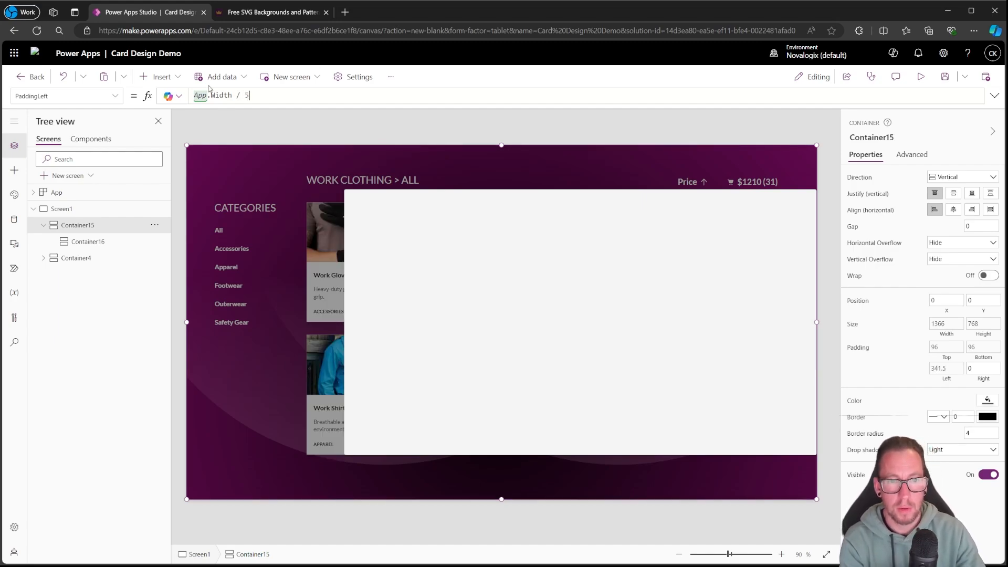
pyautogui.press('BackSpace')
pyautogui.write('6')
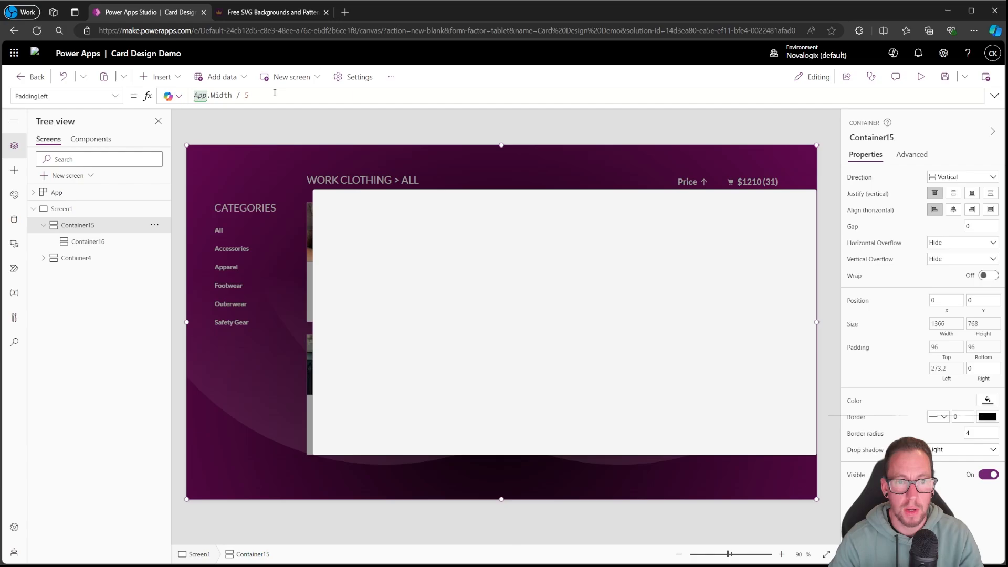
# Set Container15's right padding to Self.PaddingLeft
pyautogui.click(983, 370)
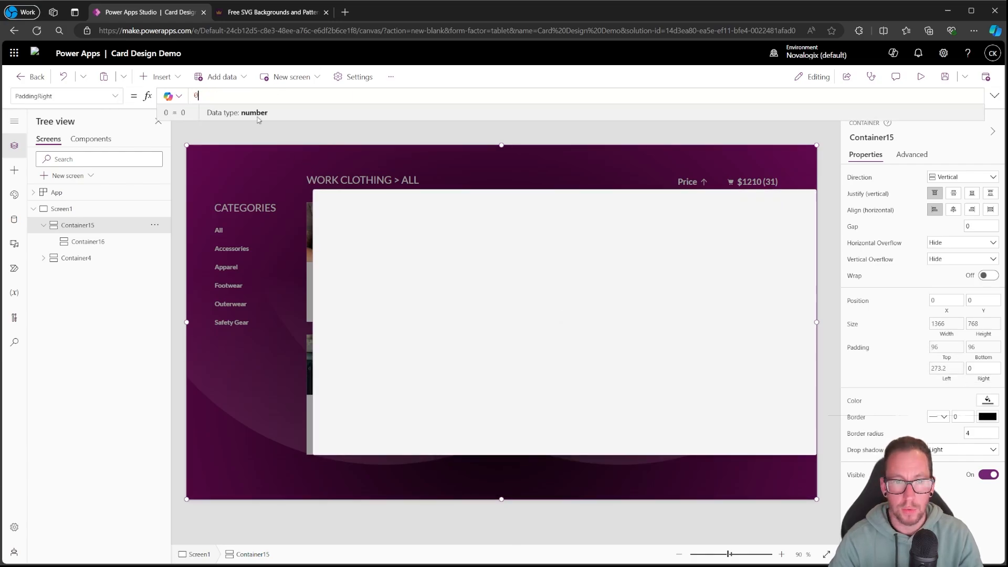
pyautogui.write('self.padd')
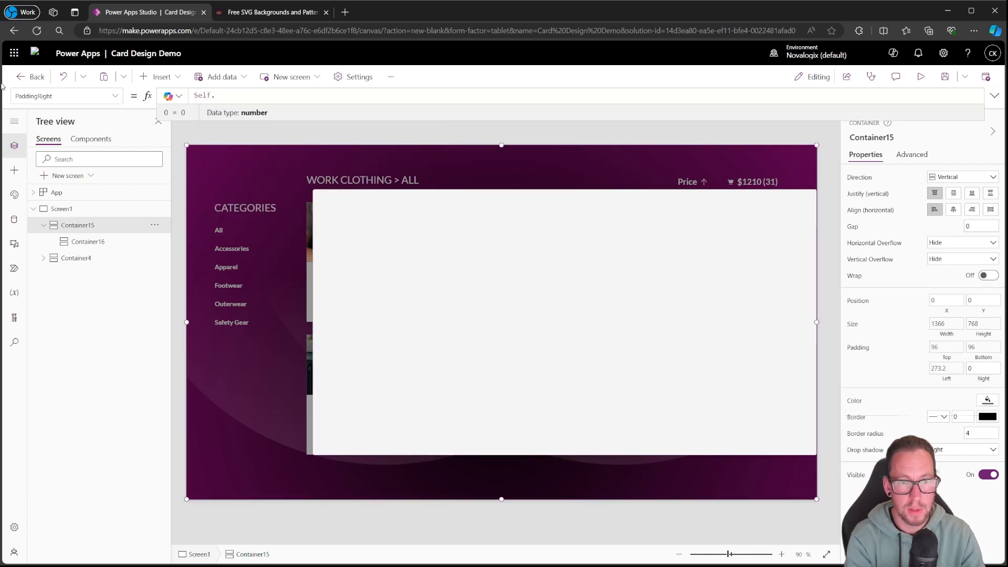
pyautogui.write('l')
pyautogui.press('Tab')
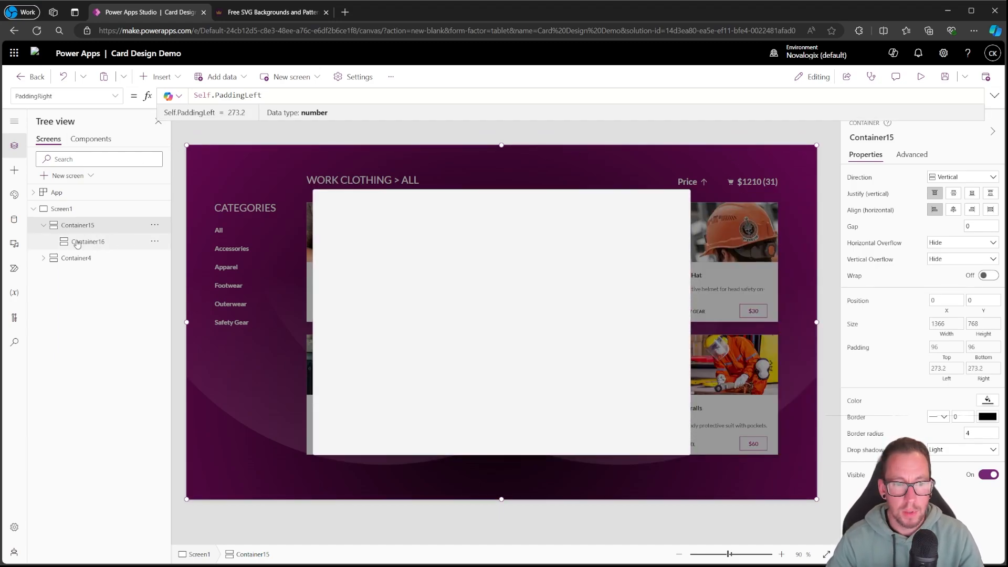
# Darken the overlay container Container15 by setting its fill to RGBA(0, 0, 0, 0.6)
pyautogui.click(423, 254)
pyautogui.click(77, 225)
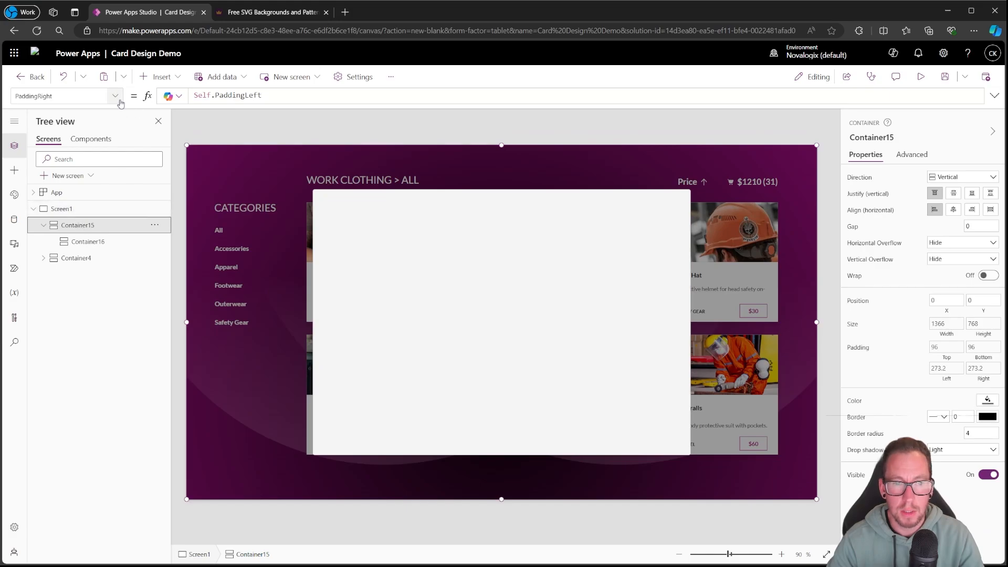
pyautogui.click(855, 401)
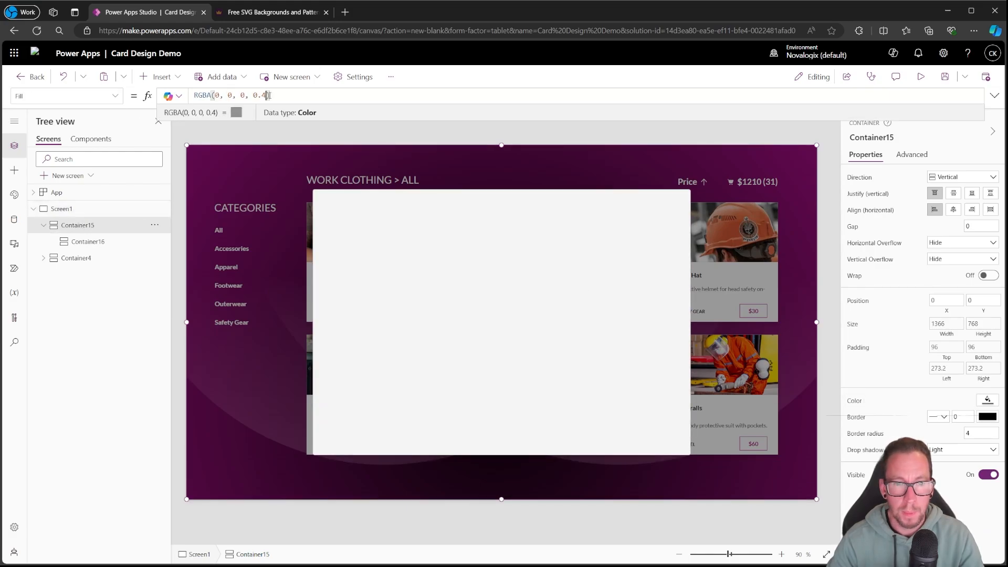
pyautogui.press('BackSpace')
pyautogui.write('5')
pyautogui.press('BackSpace')
pyautogui.write('6')
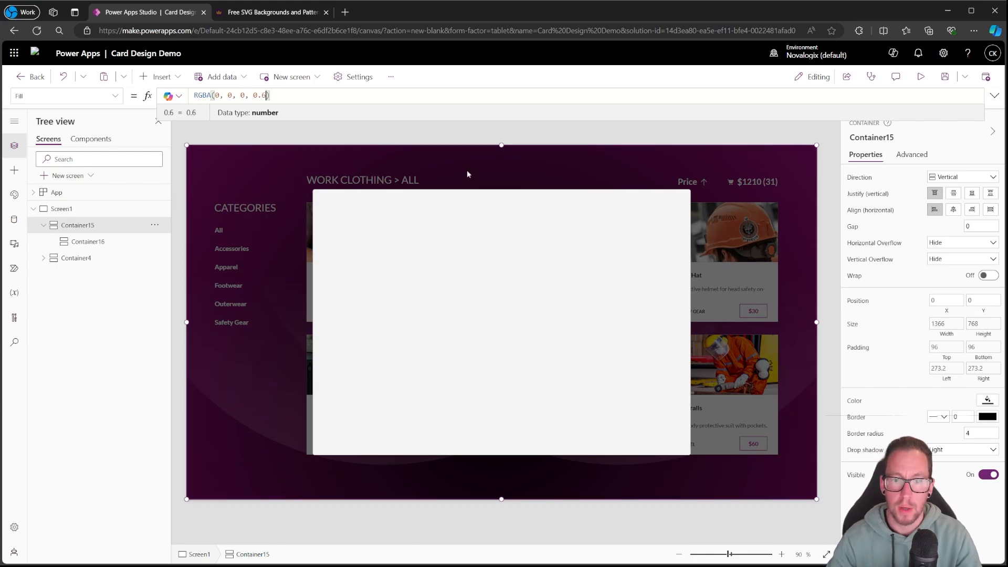
# Insert a horizontal container inside the white inner panel and add a text control to it
pyautogui.click(423, 299)
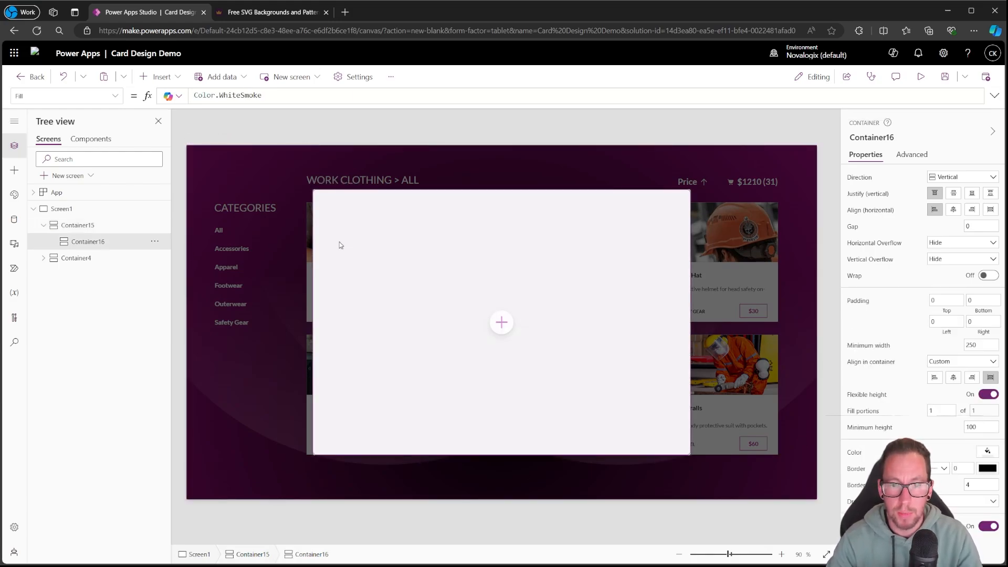
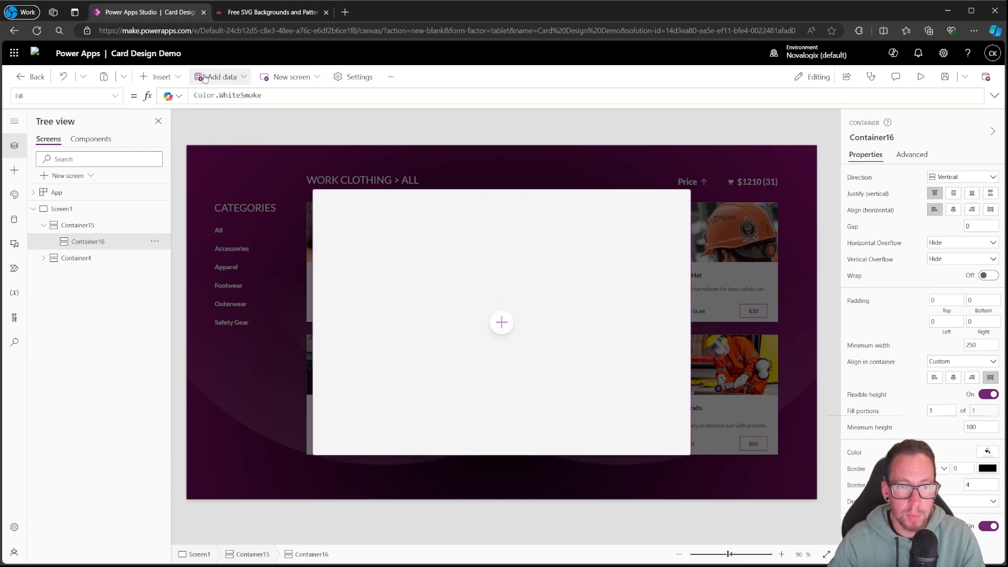
pyautogui.click(182, 77)
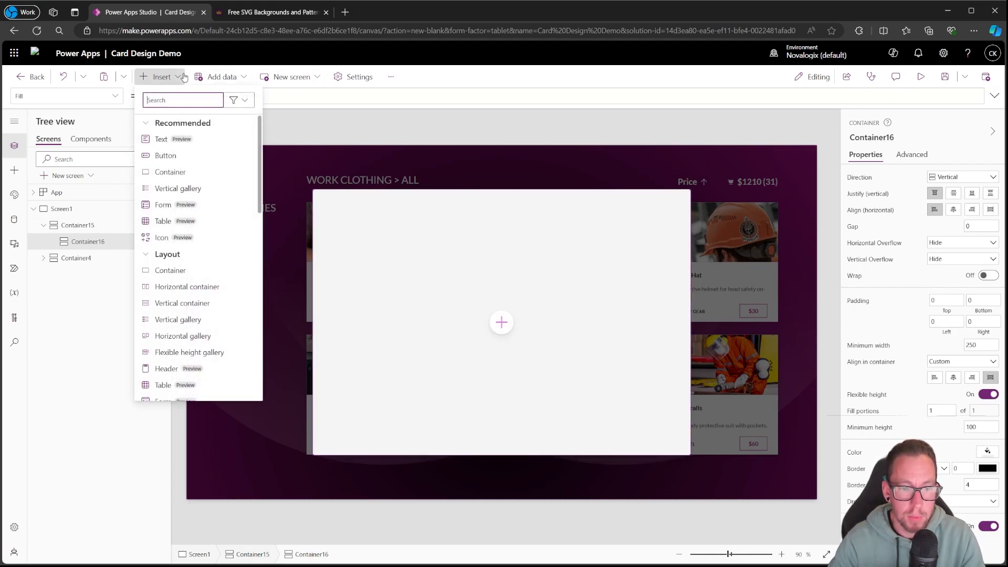
pyautogui.click(184, 286)
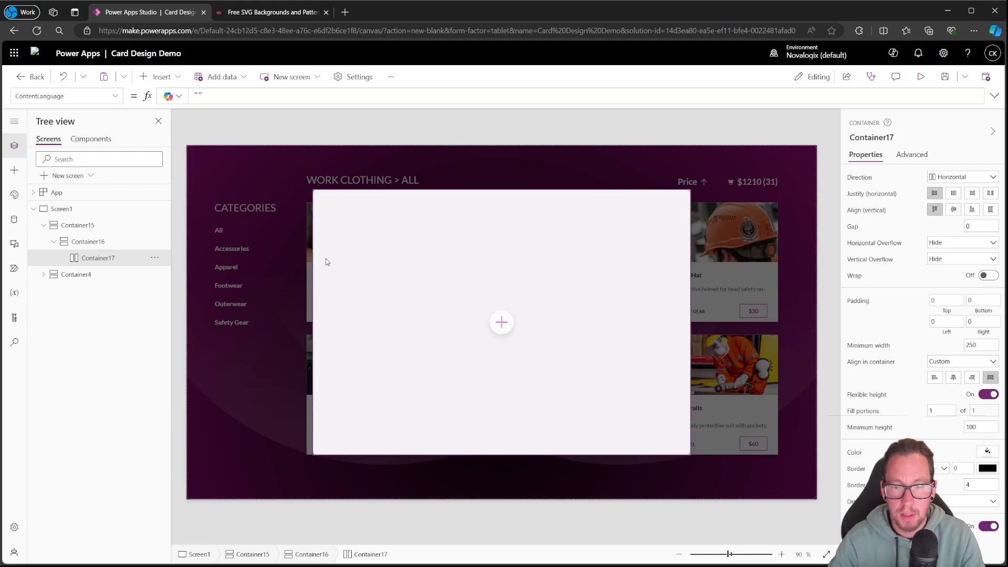
pyautogui.click(164, 77)
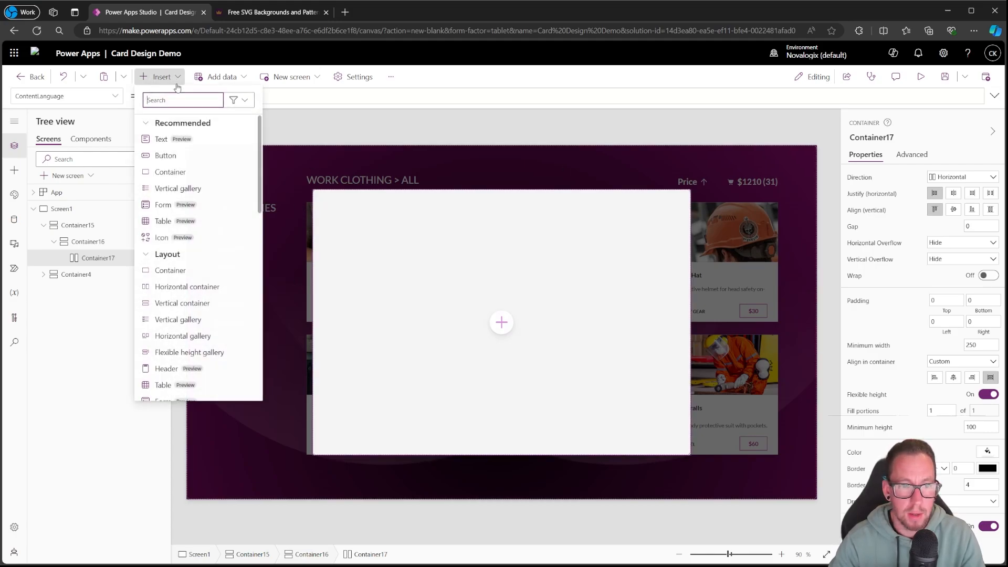
pyautogui.click(175, 147)
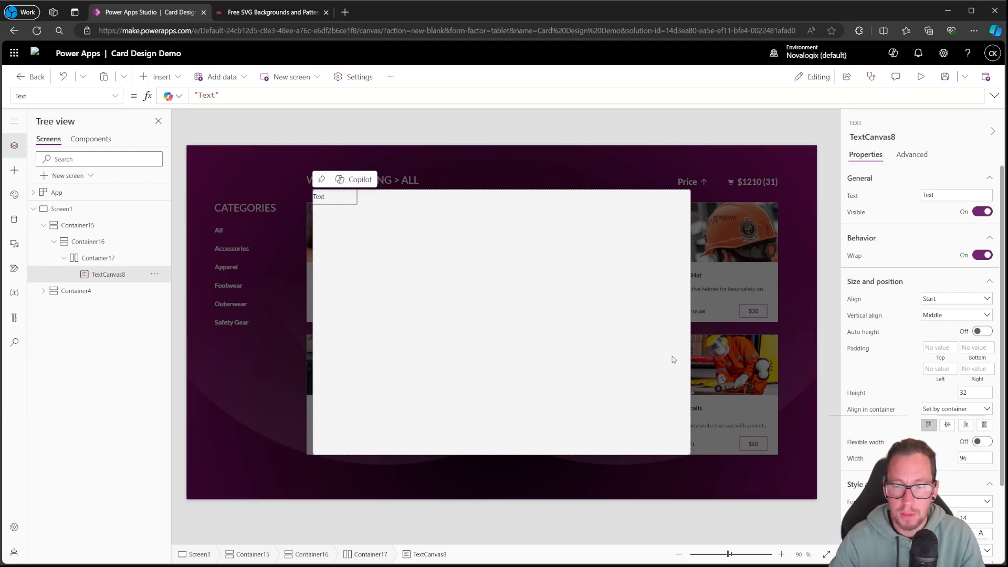
# Set the new text control's text to "Shopping Cart"
pyautogui.click(226, 94)
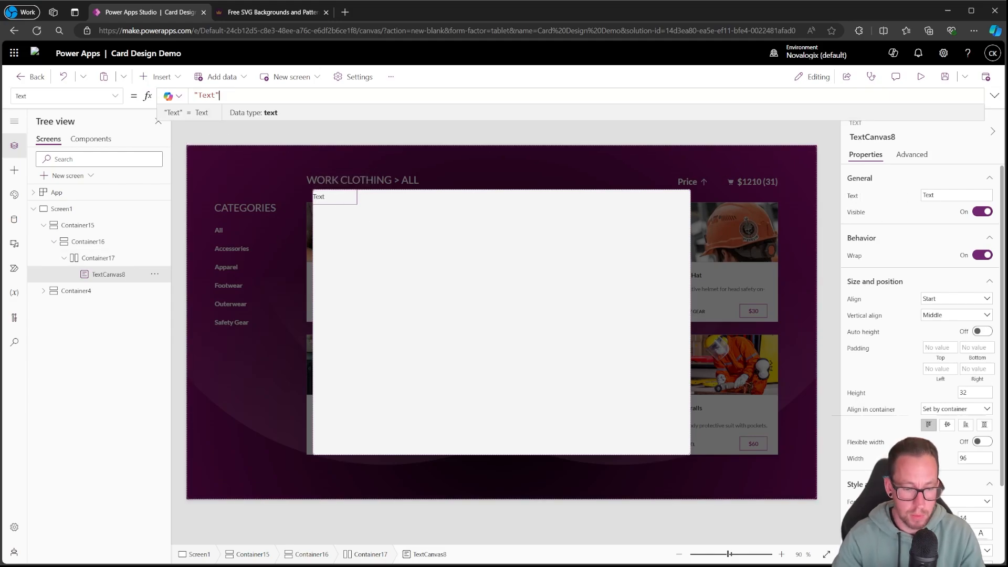
pyautogui.press('BackSpace')
pyautogui.press('BackSpace')
pyautogui.press('BackSpace')
pyautogui.write('S')
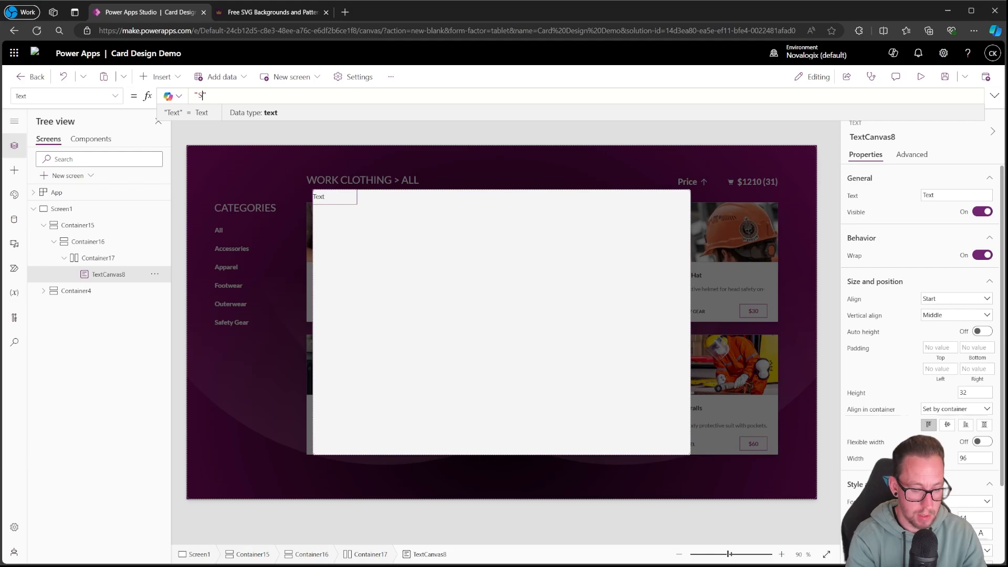
pyautogui.write('hop')
pyautogui.write('ing Ca')
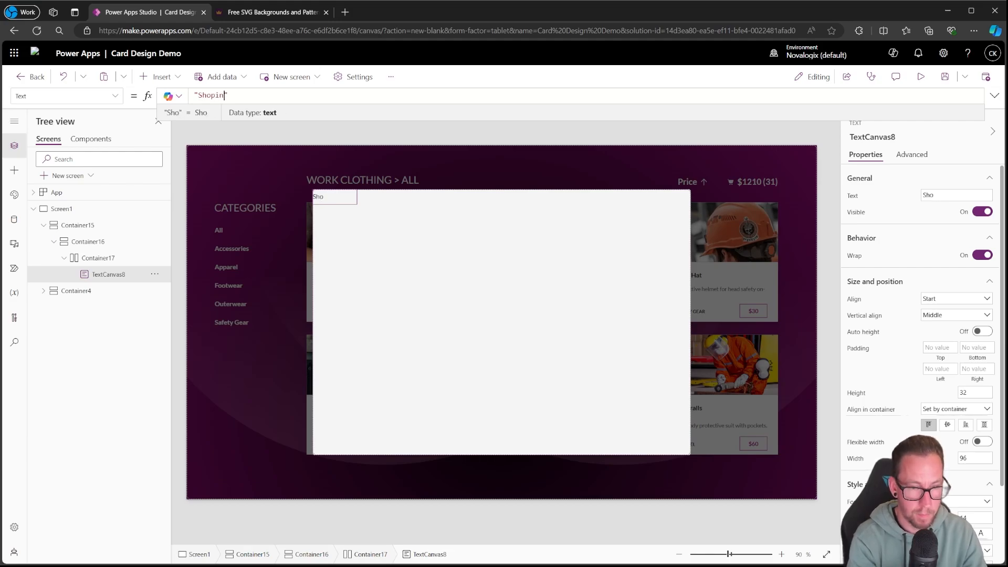
pyautogui.write('rt')
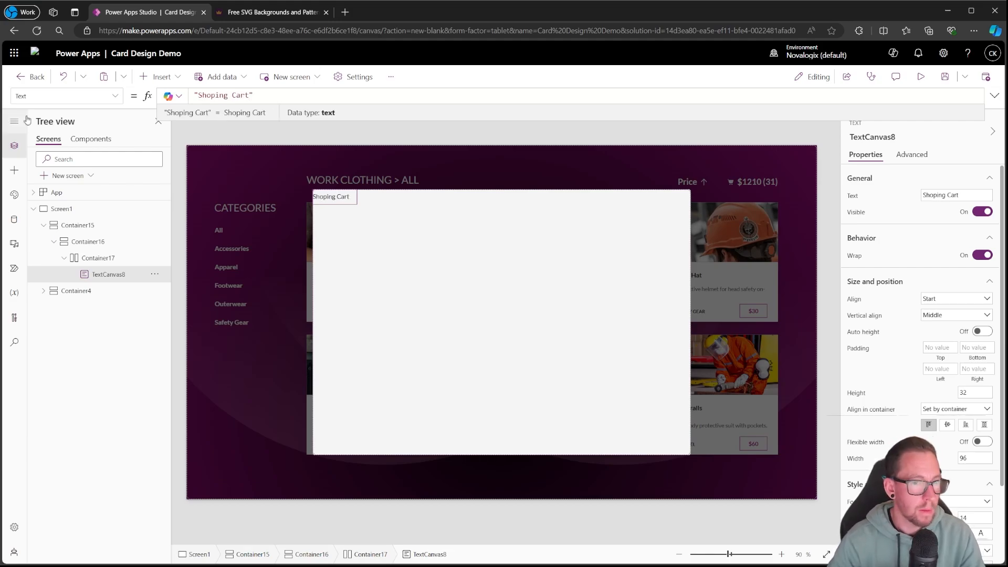
pyautogui.click(205, 95)
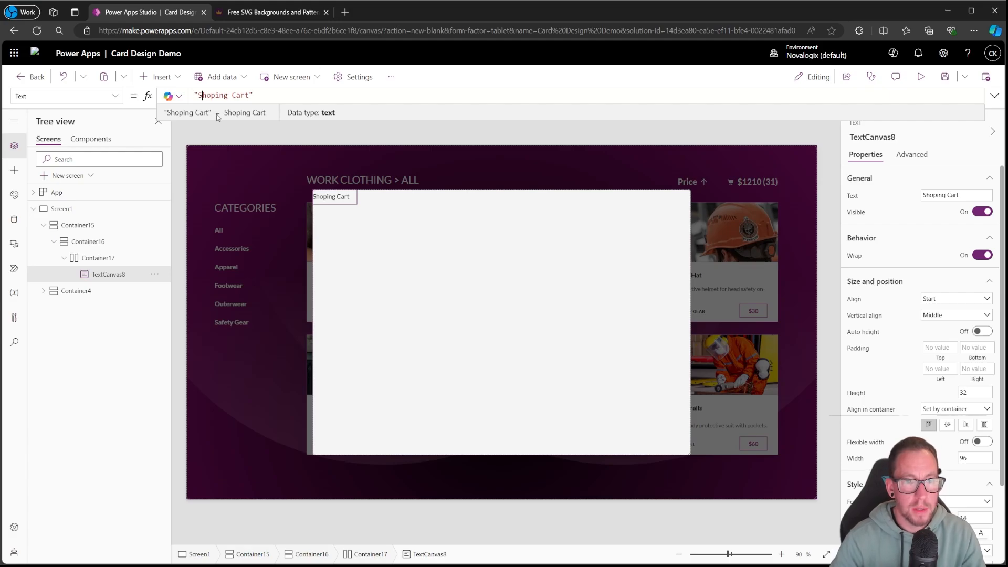
pyautogui.press('Left')
pyautogui.press('Left')
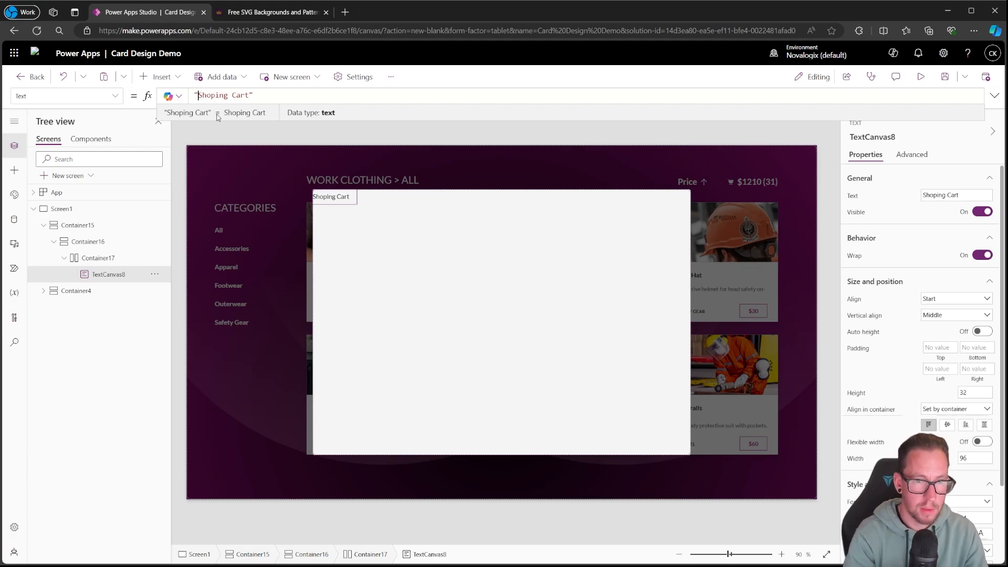
pyautogui.write('p')
pyautogui.press('Right')
pyautogui.press('Right')
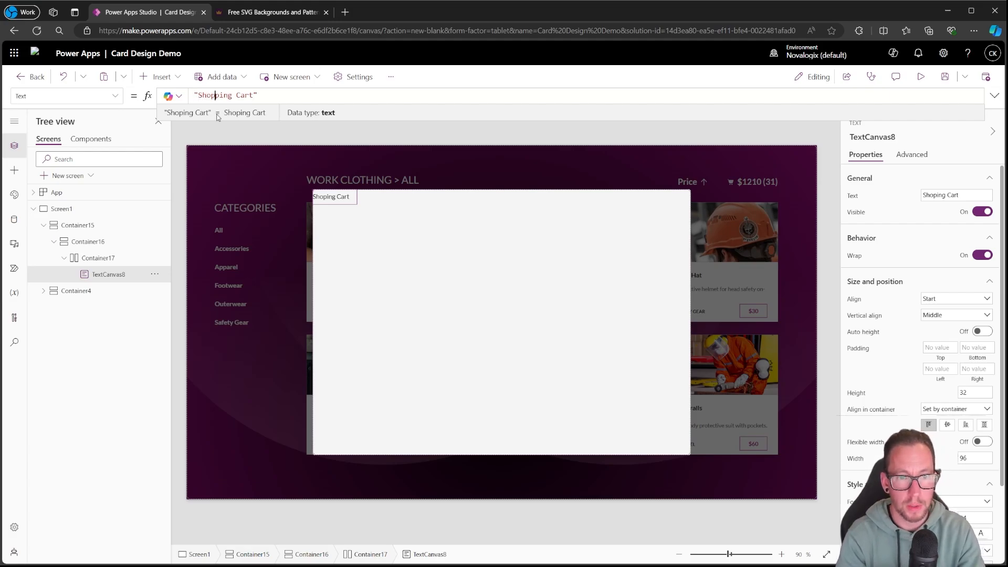
# Wrap the header title's text in the Upper function so its formula reads Upper("Shopping Cart")
pyautogui.press('Home')
pyautogui.write('Upper(')
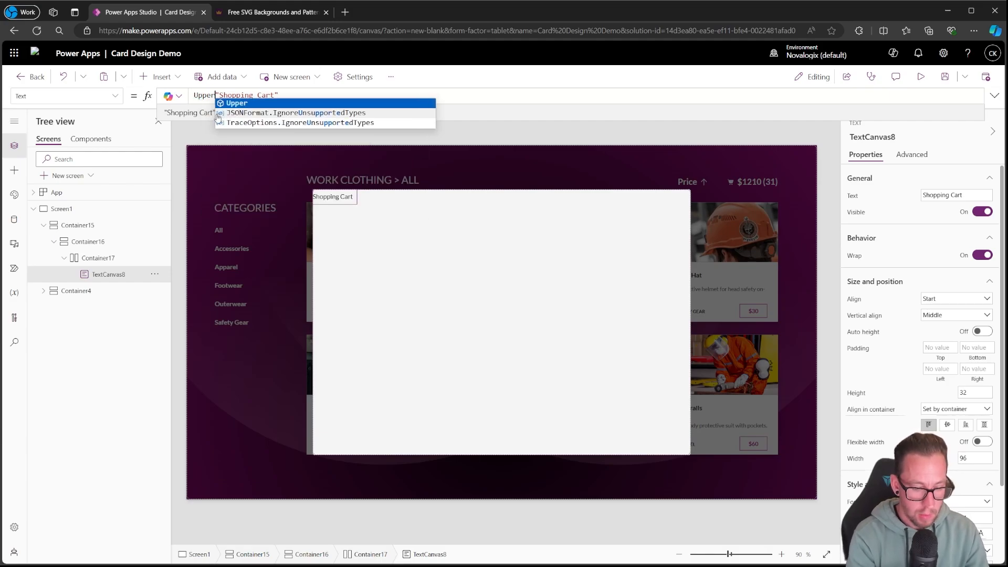
pyautogui.press('Right')
pyautogui.press('Right')
pyautogui.press('Right')
pyautogui.press('Right')
pyautogui.press('Right')
pyautogui.press('Right')
pyautogui.press('Right')
pyautogui.press('Right')
pyautogui.press('Right')
pyautogui.press('Right')
pyautogui.press('Right')
pyautogui.press('Right')
pyautogui.press('Right')
pyautogui.press('Right')
pyautogui.press('Right')
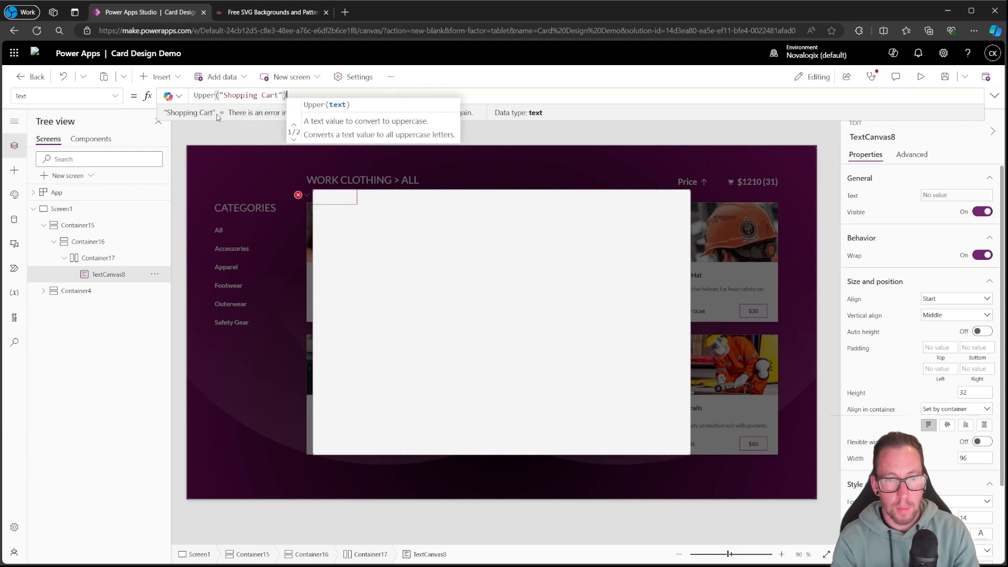
pyautogui.write(')')
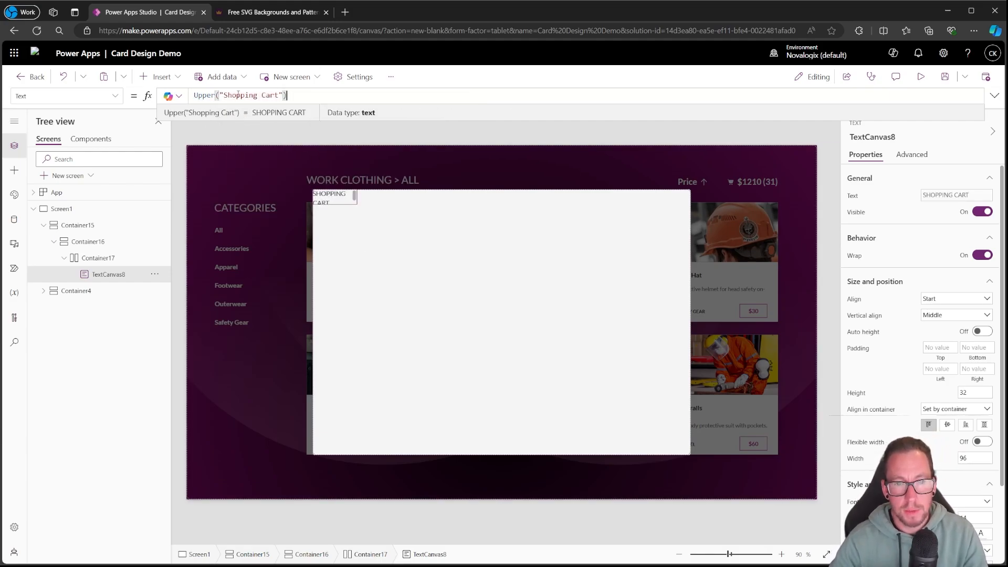
pyautogui.moveTo(231, 95)
pyautogui.mouseDown()
pyautogui.moveTo(278, 95)
pyautogui.moveTo(223, 95)
pyautogui.mouseUp()
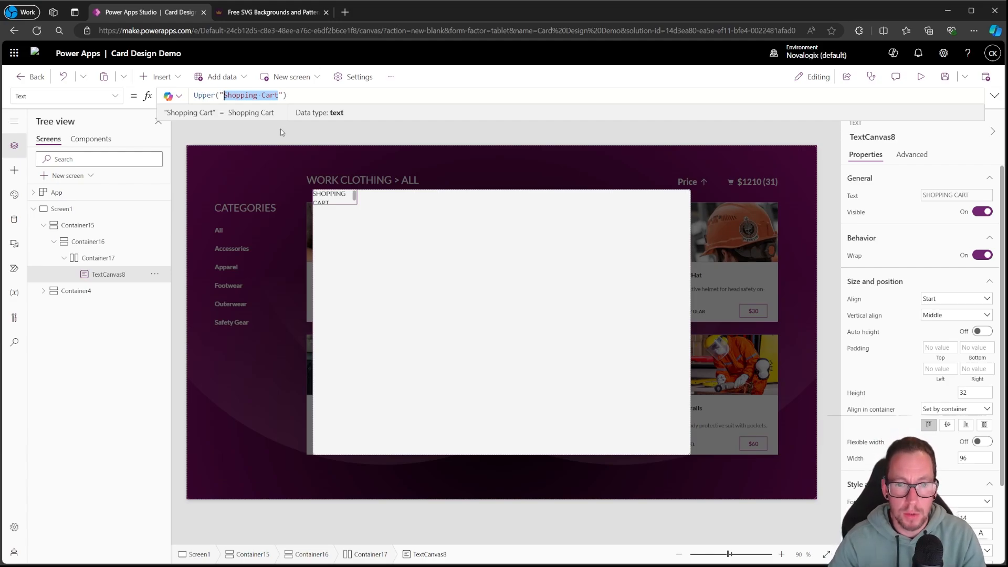
# Enable flexible width for the SHOPPING CART title and set its font size to 22
pyautogui.click(981, 442)
pyautogui.scroll(-2, 971, 488)
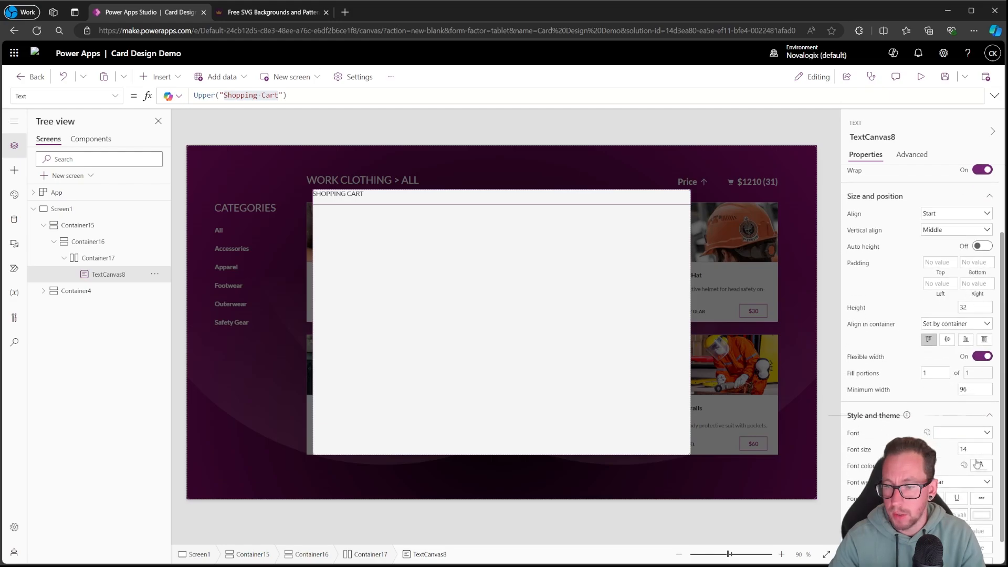
pyautogui.click(828, 301)
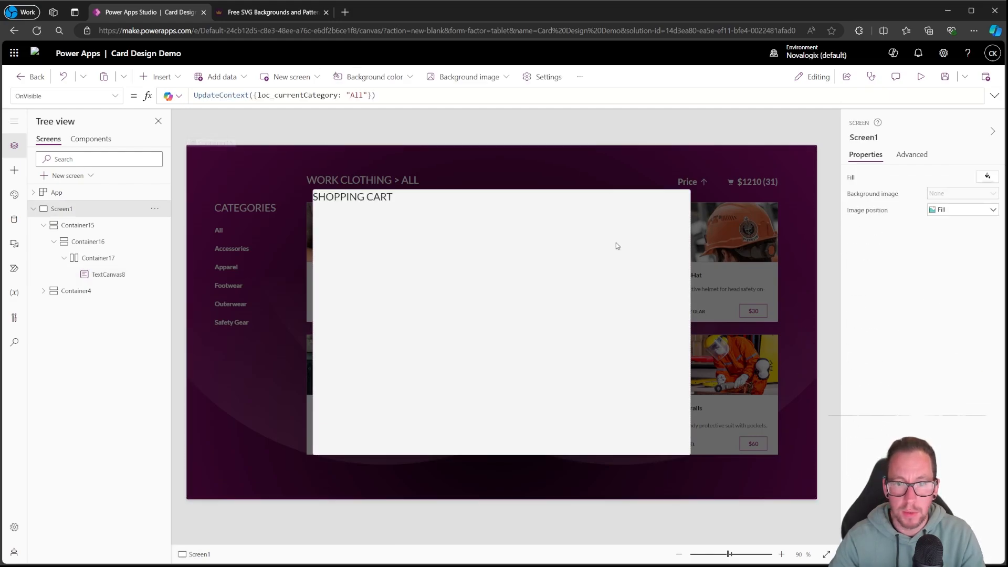
# Set the SHOPPING CART title's font weight to Semibold
pyautogui.click(344, 194)
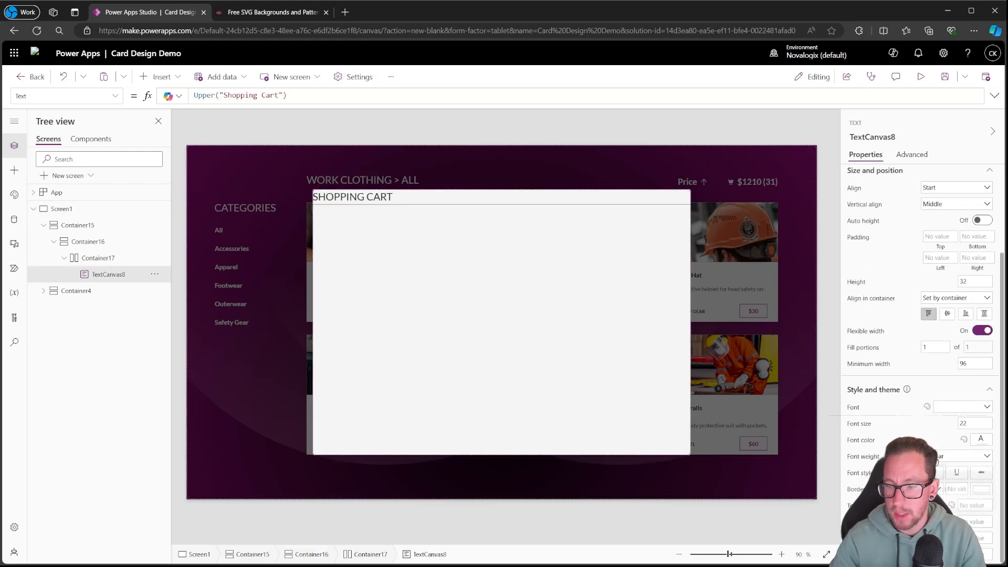
pyautogui.click(987, 456)
pyautogui.click(972, 486)
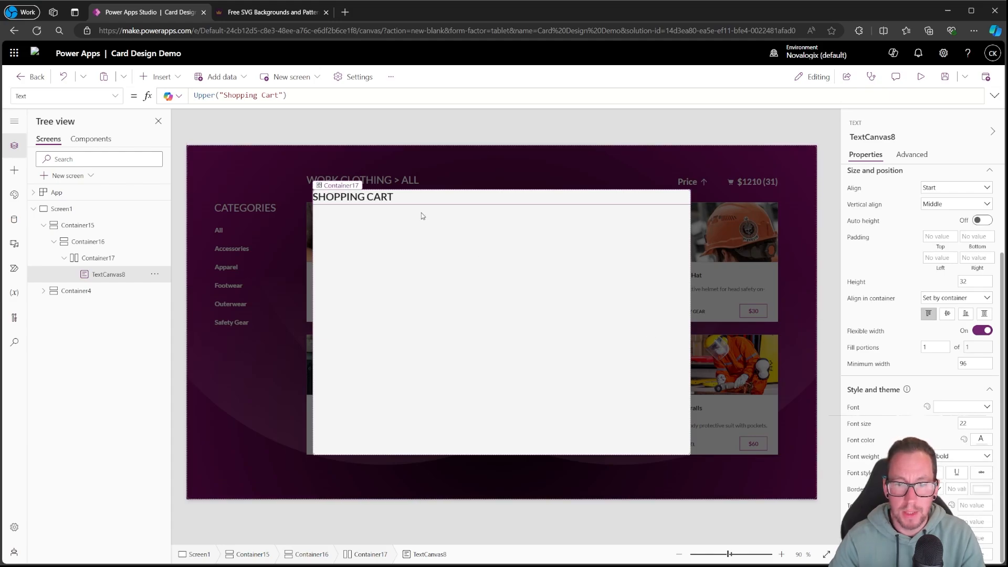
pyautogui.click(720, 131)
pyautogui.click(332, 199)
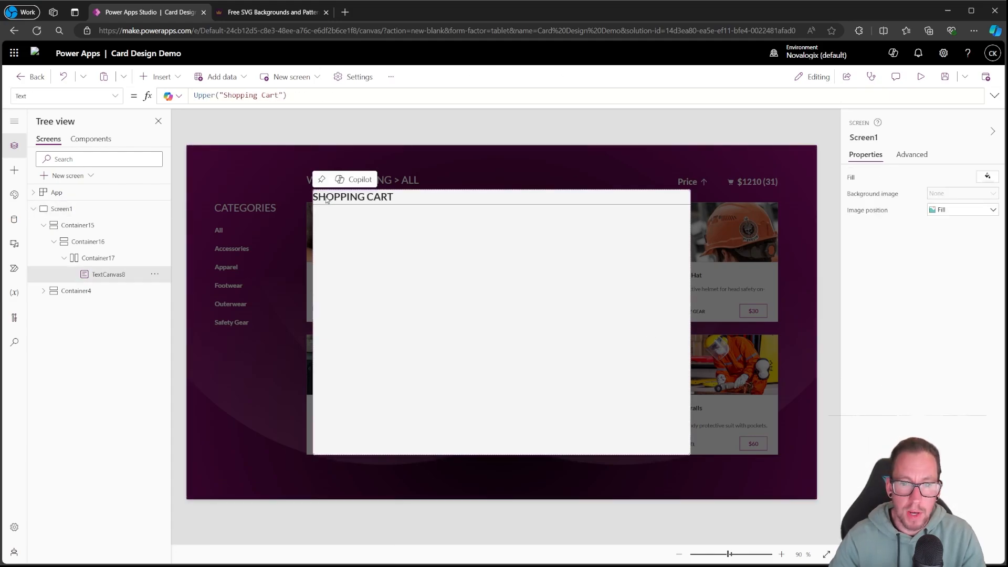
# Set the top, bottom, left and right padding of the white panel Container16 to 16
pyautogui.click(95, 257)
pyautogui.click(92, 242)
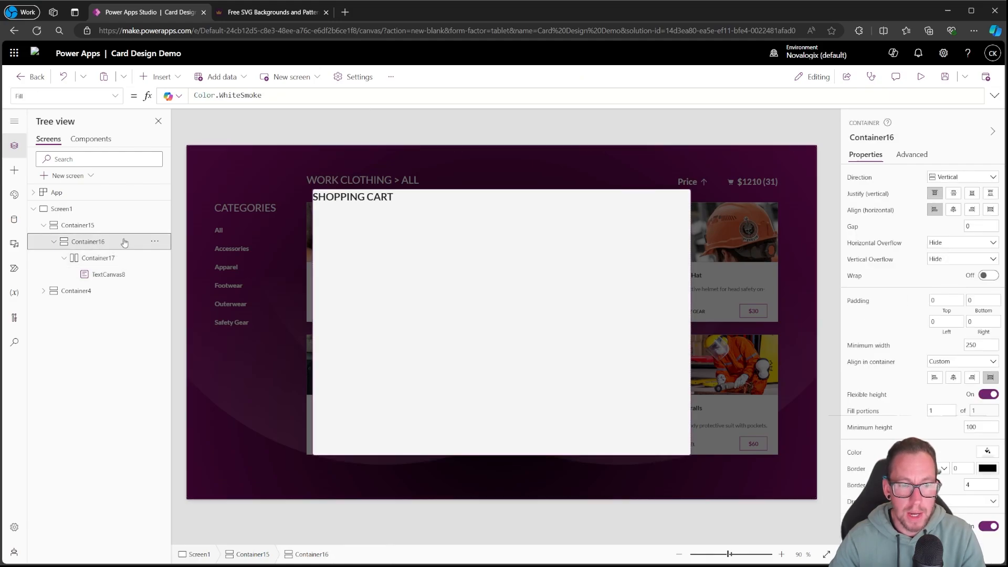
pyautogui.click(945, 301)
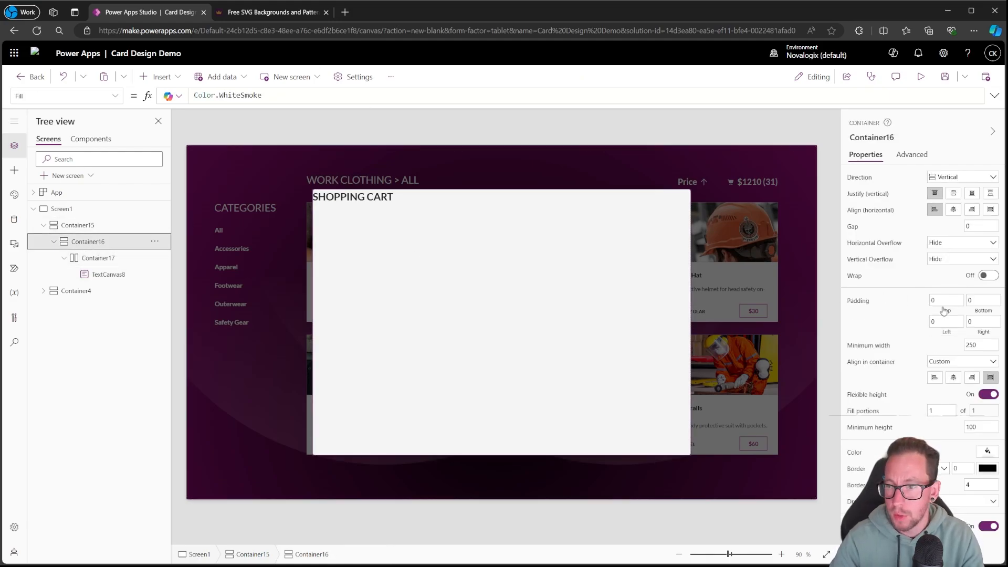
pyautogui.write('16')
pyautogui.press('Tab')
pyautogui.write('16')
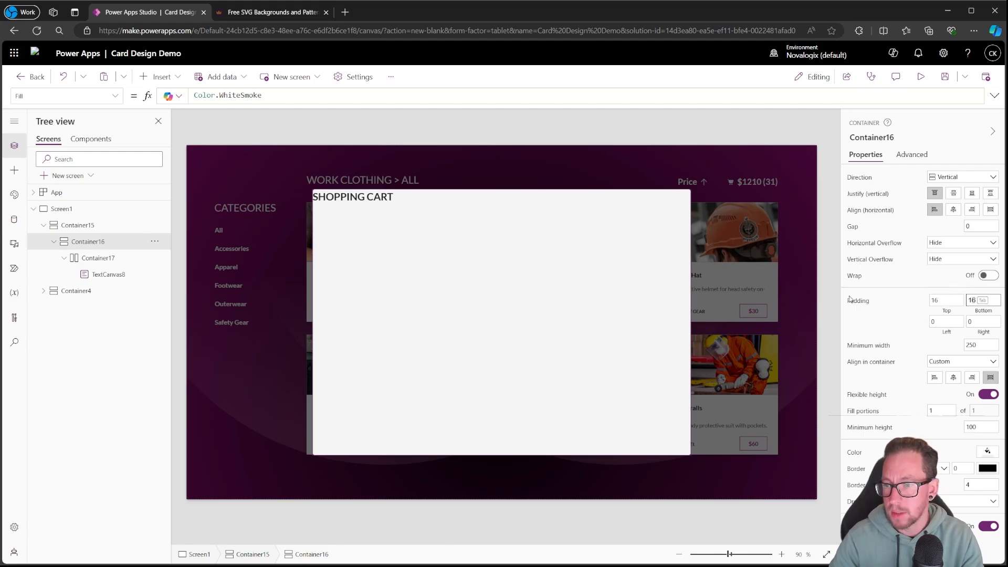
pyautogui.click(951, 321)
pyautogui.write('16')
pyautogui.press('Tab')
pyautogui.write('16')
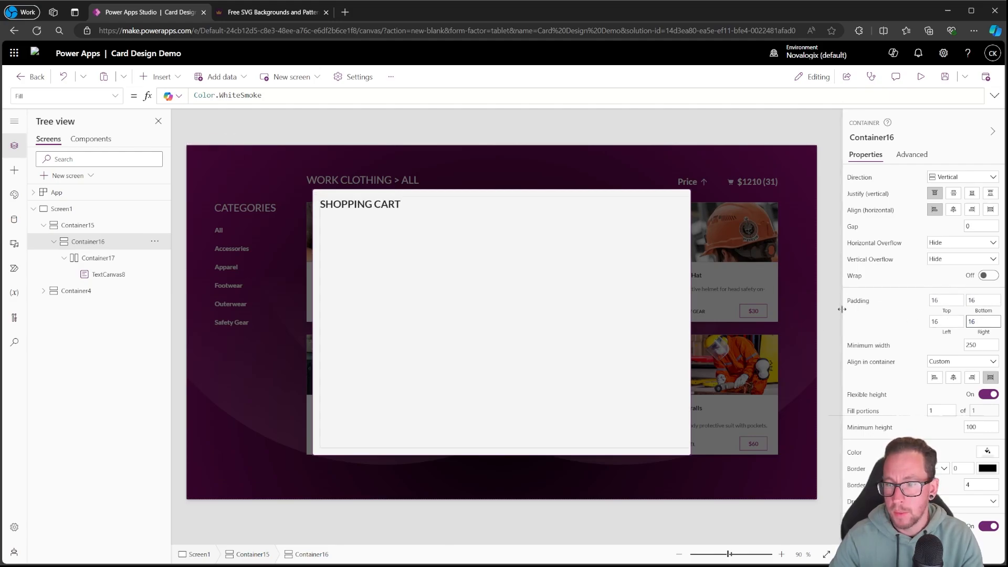
pyautogui.click(944, 300)
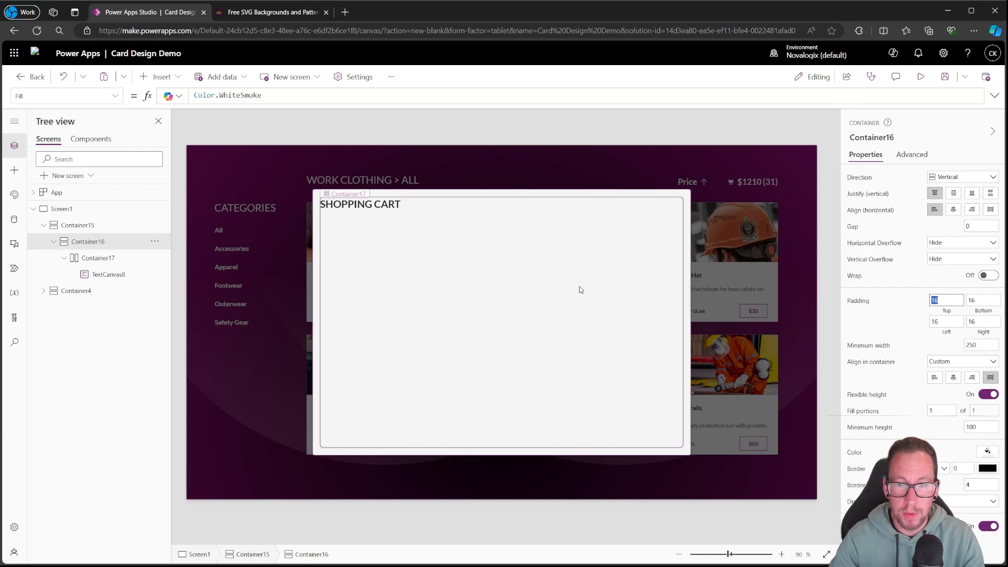
pyautogui.click(523, 372)
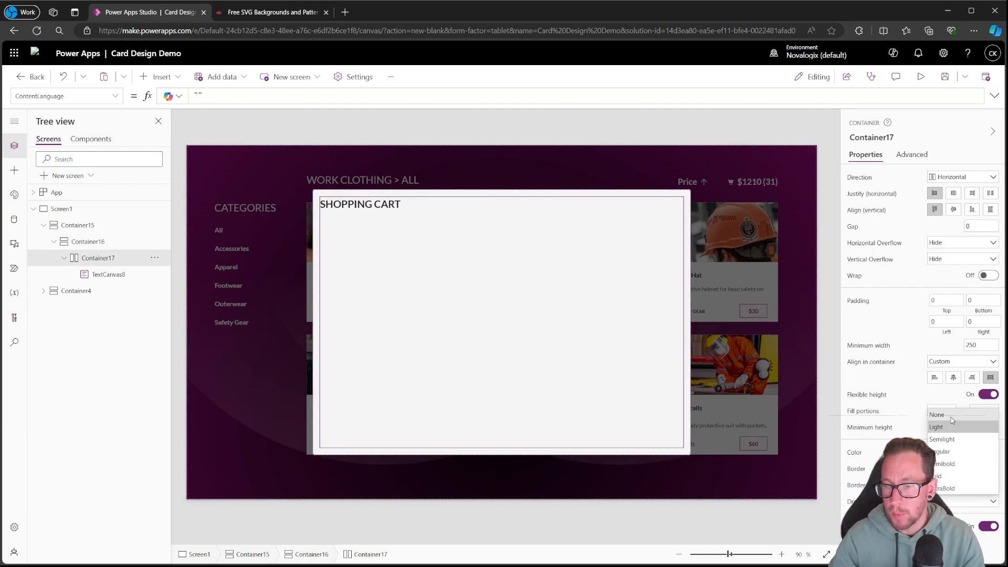
pyautogui.click(703, 136)
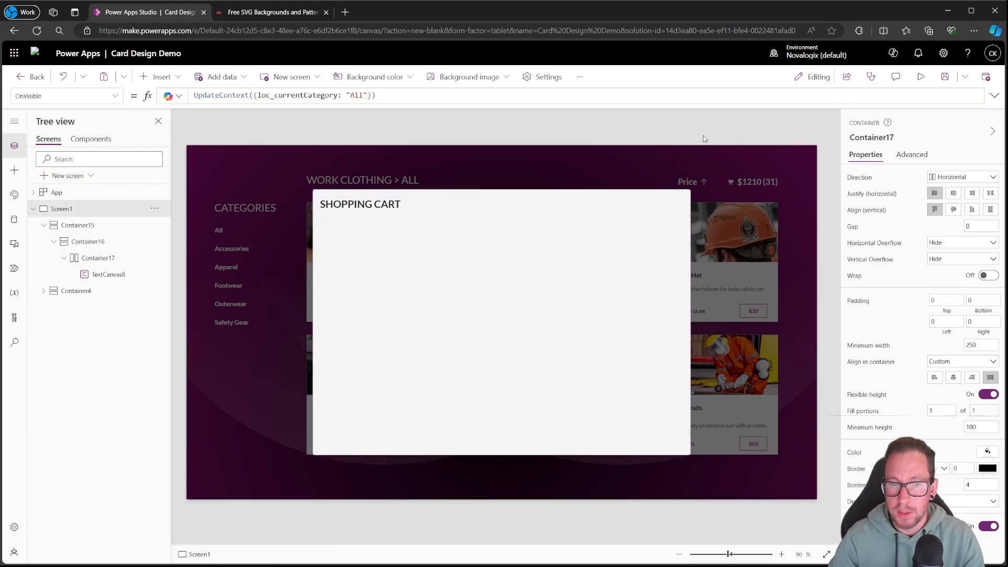
# Insert an icon control beside the SHOPPING CART title in the header container
pyautogui.click(395, 203)
pyautogui.click(157, 76)
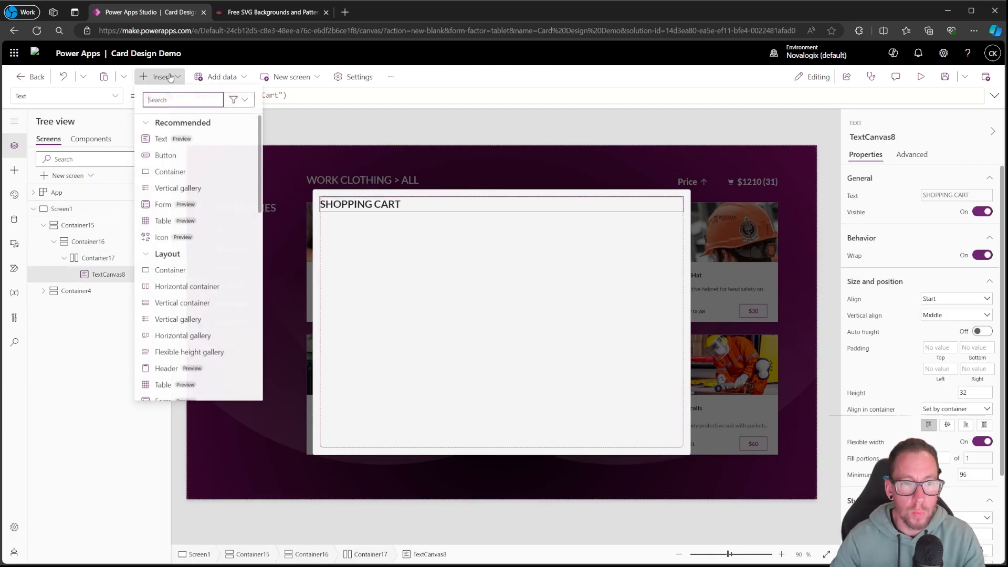
pyautogui.write('ico')
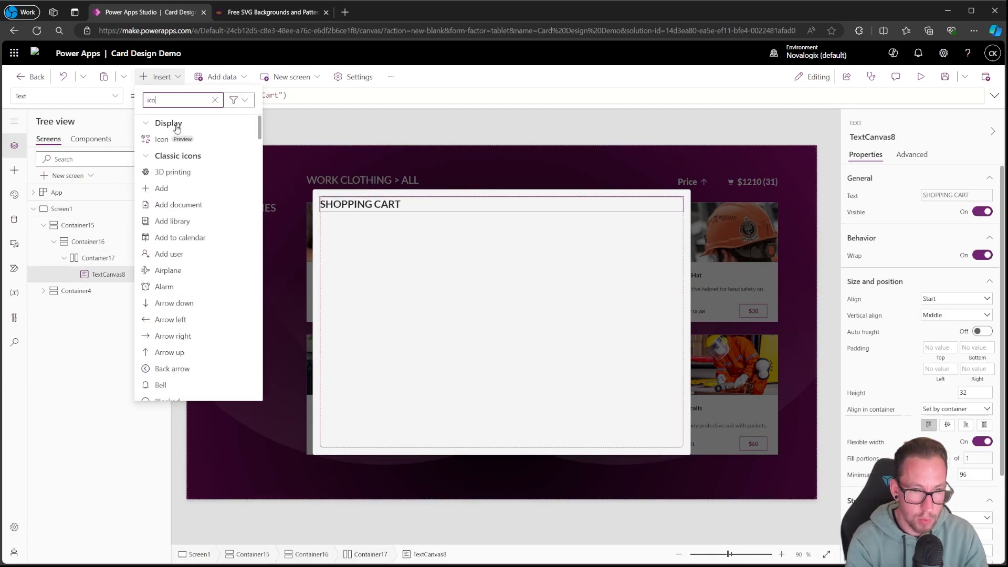
pyautogui.write('n')
pyautogui.click(181, 139)
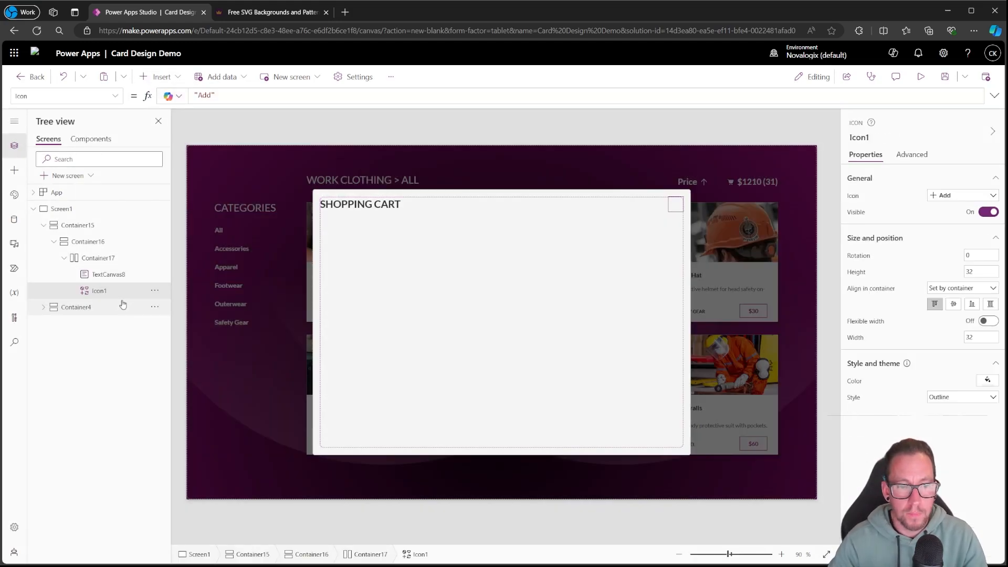
# Change the new icon control's symbol to Dismiss
pyautogui.click(938, 196)
pyautogui.scroll(-5, 937, 315)
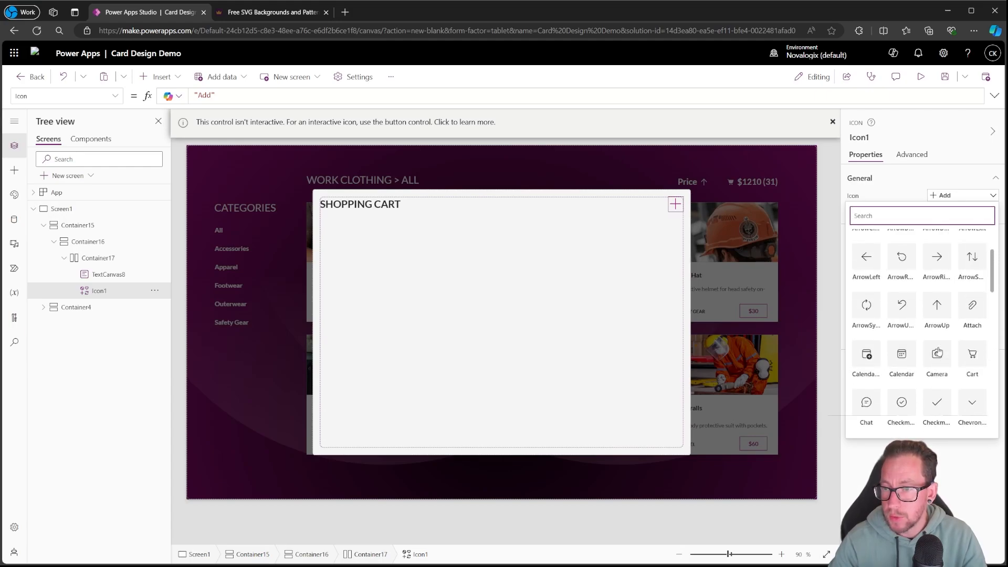
pyautogui.scroll(-5, 938, 352)
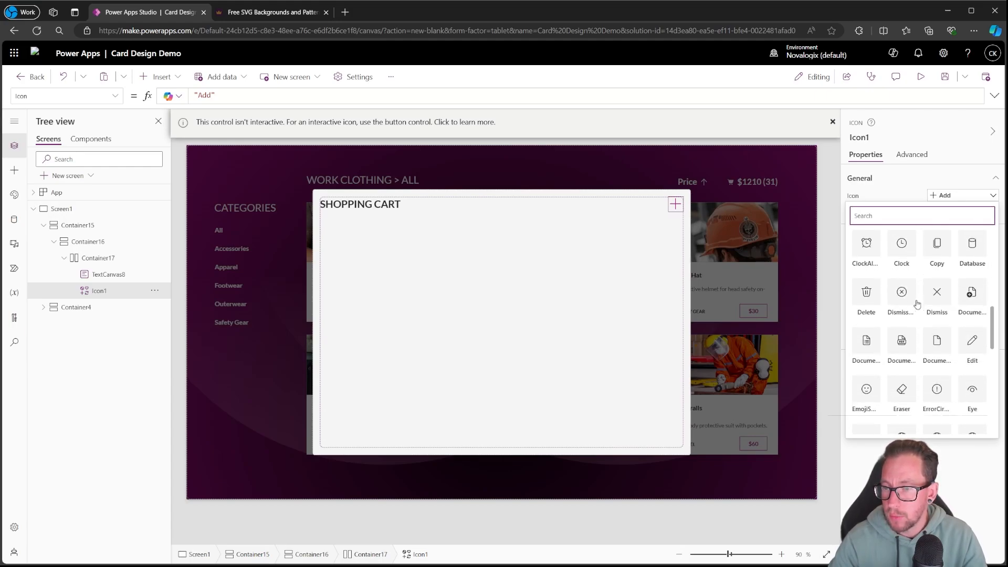
pyautogui.click(937, 294)
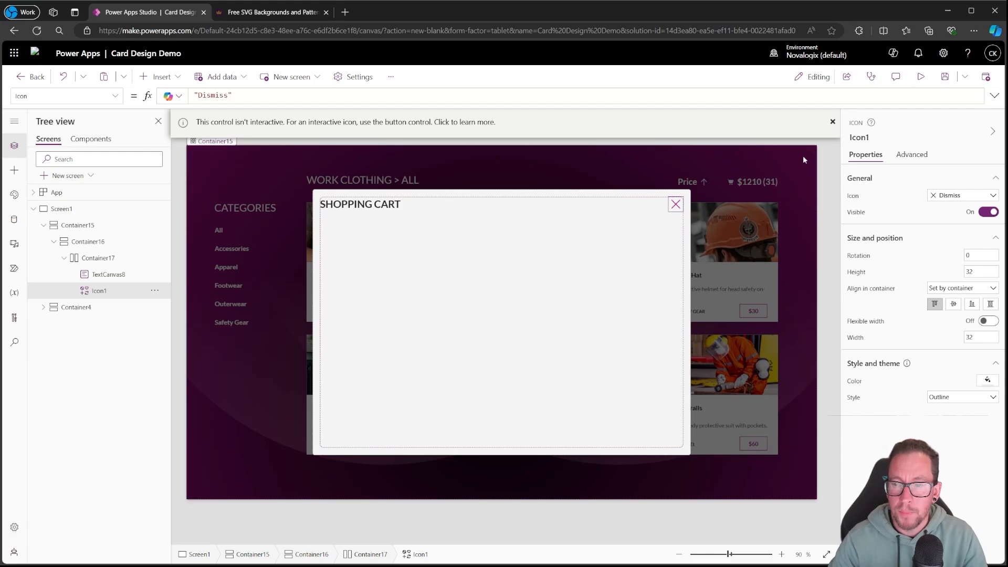
pyautogui.click(822, 162)
pyautogui.click(676, 207)
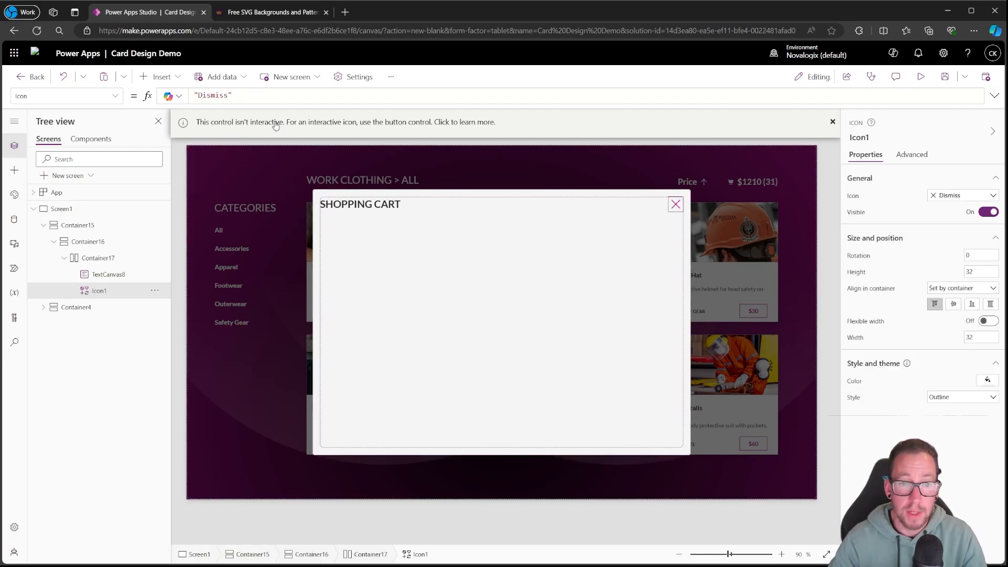
# Dismiss the non-interactive control notice and delete the Dismiss icon control from the header container
pyautogui.click(832, 125)
pyautogui.click(660, 213)
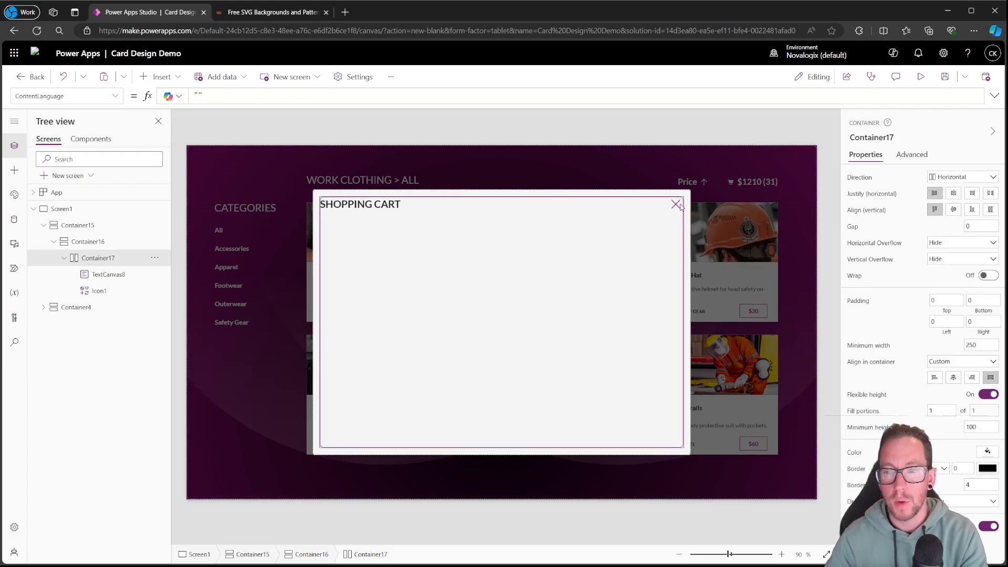
pyautogui.click(679, 205)
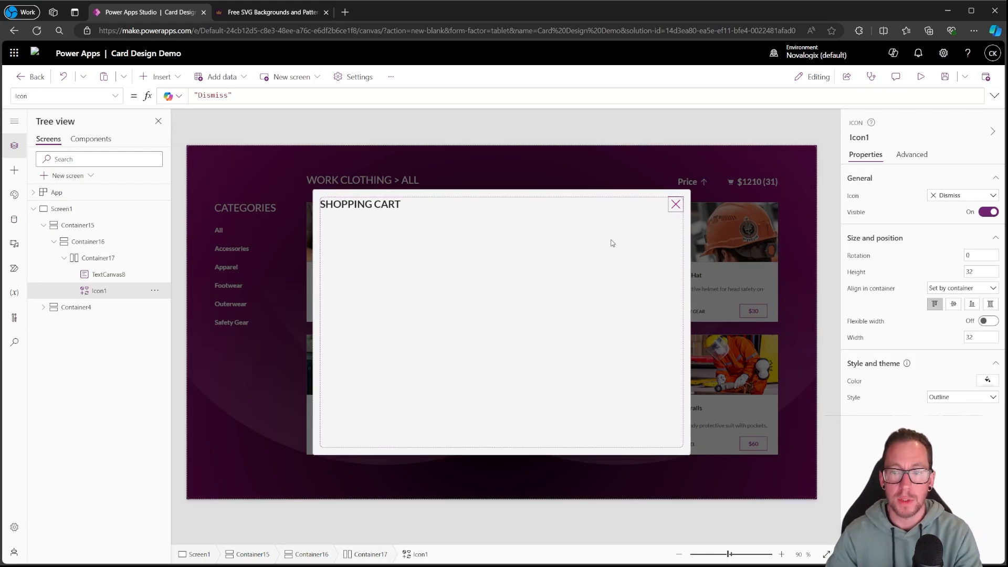
pyautogui.press('Delete')
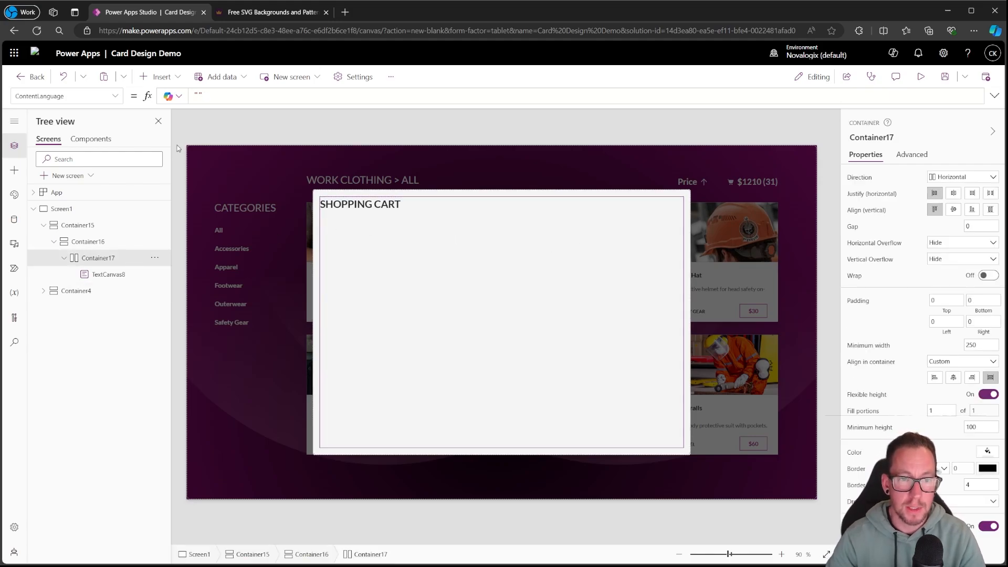
# Insert a button beside the title in the header container Container17
pyautogui.click(159, 76)
pyautogui.scroll(-5, 216, 254)
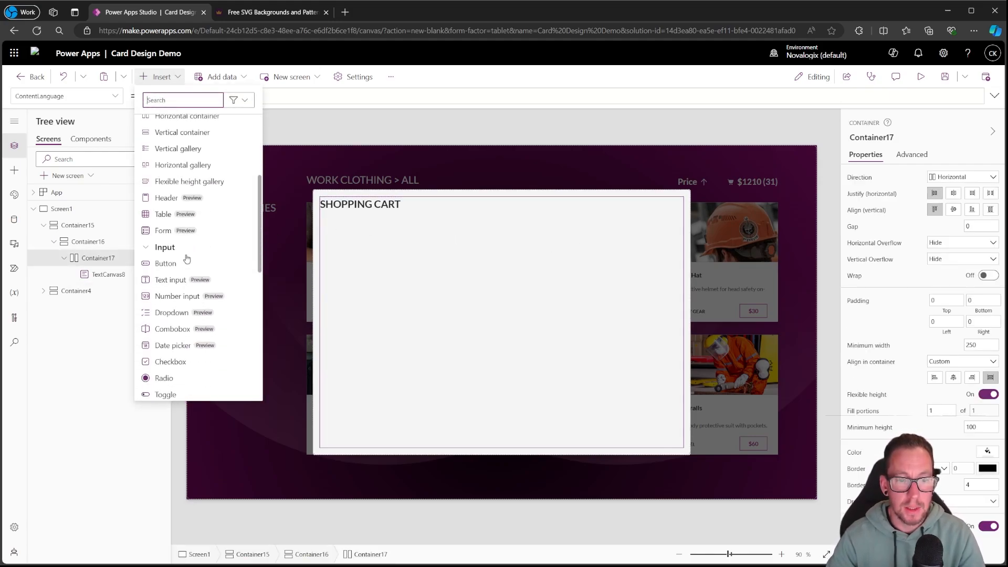
pyautogui.click(216, 261)
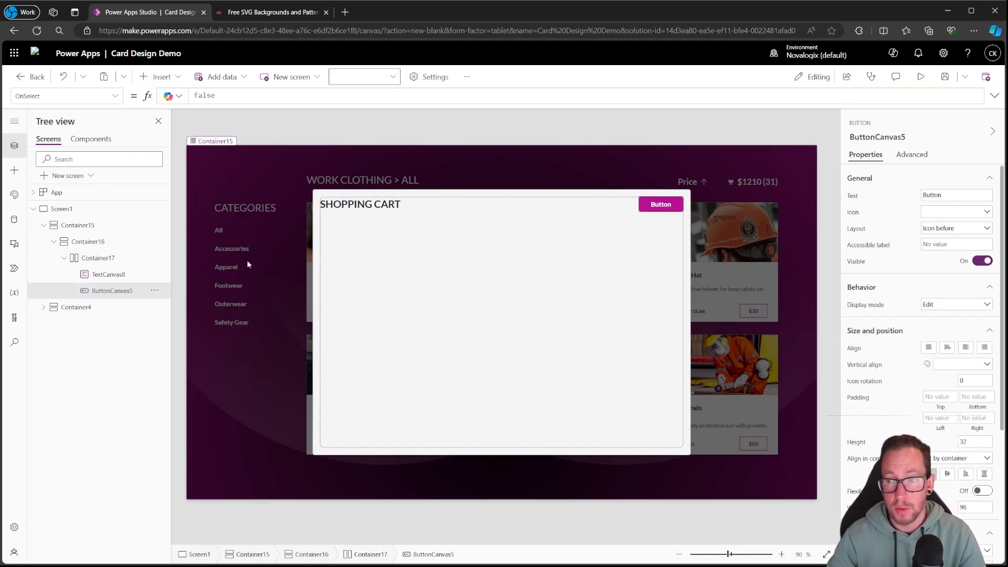
# Set the new button's layout to Icon only and choose the Dismiss icon for it
pyautogui.click(943, 229)
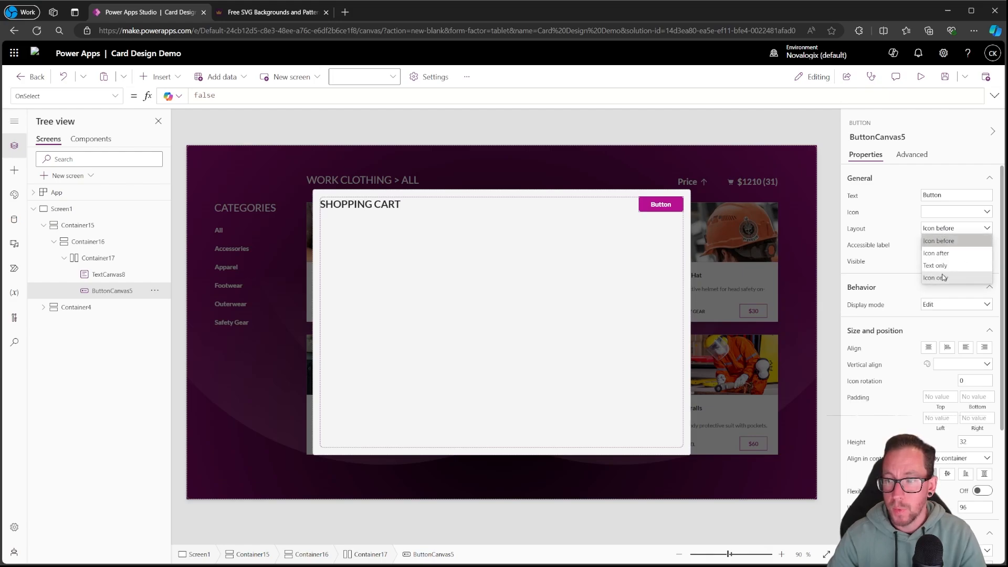
pyautogui.click(945, 278)
pyautogui.click(940, 215)
pyautogui.scroll(-6, 926, 342)
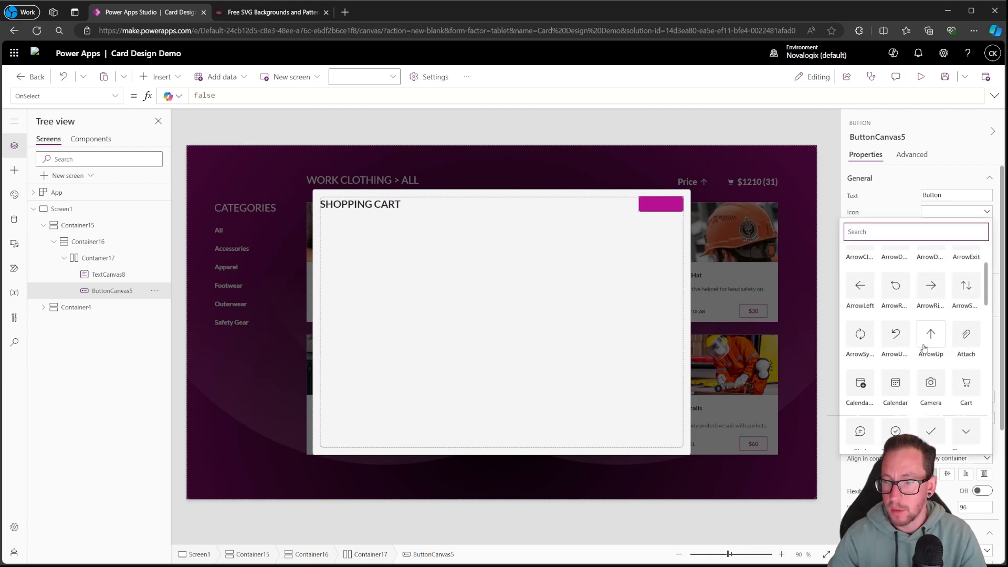
pyautogui.scroll(-2, 925, 340)
pyautogui.click(930, 310)
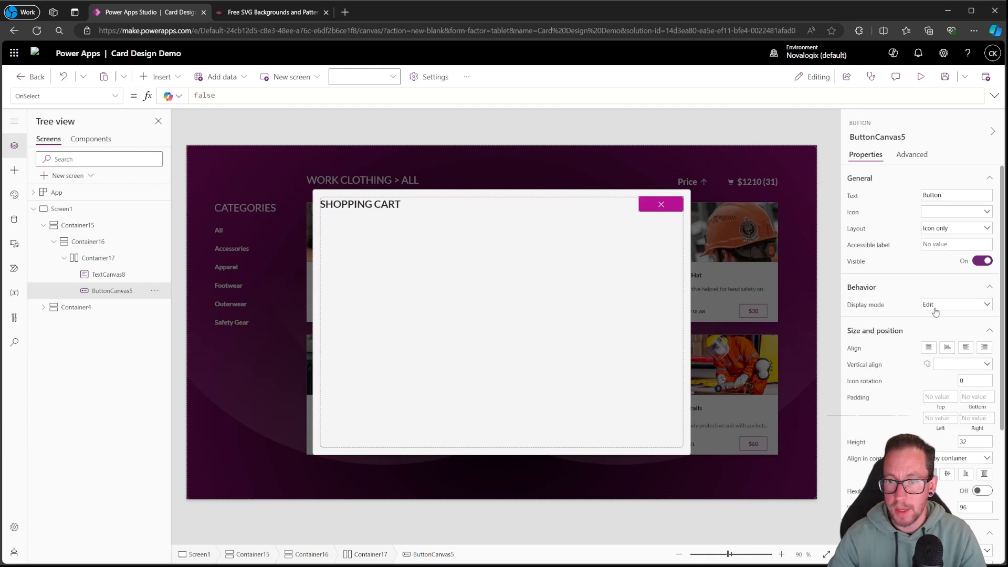
# Make the close button square by setting its Width to Self.Height
pyautogui.scroll(-2, 931, 427)
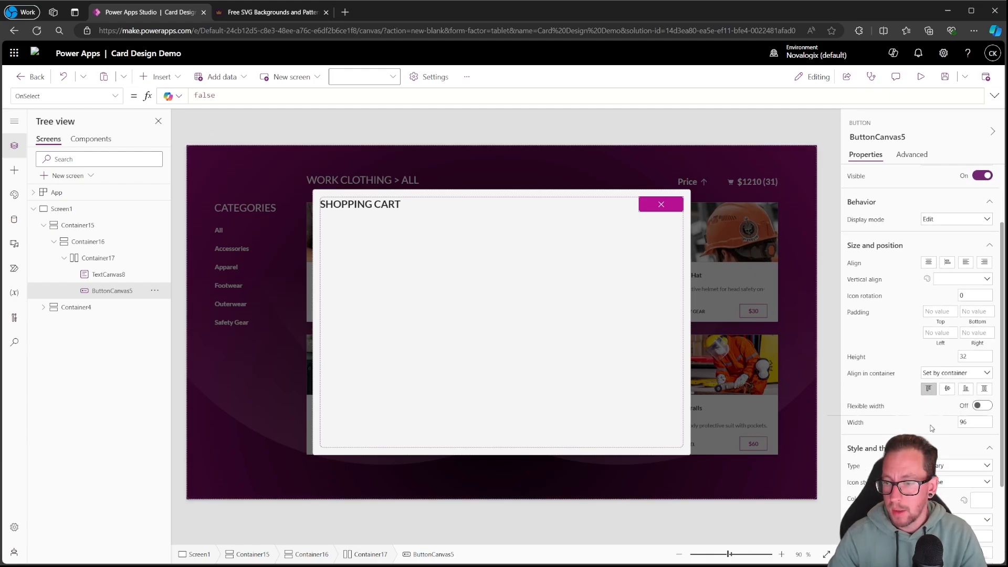
pyautogui.click(856, 423)
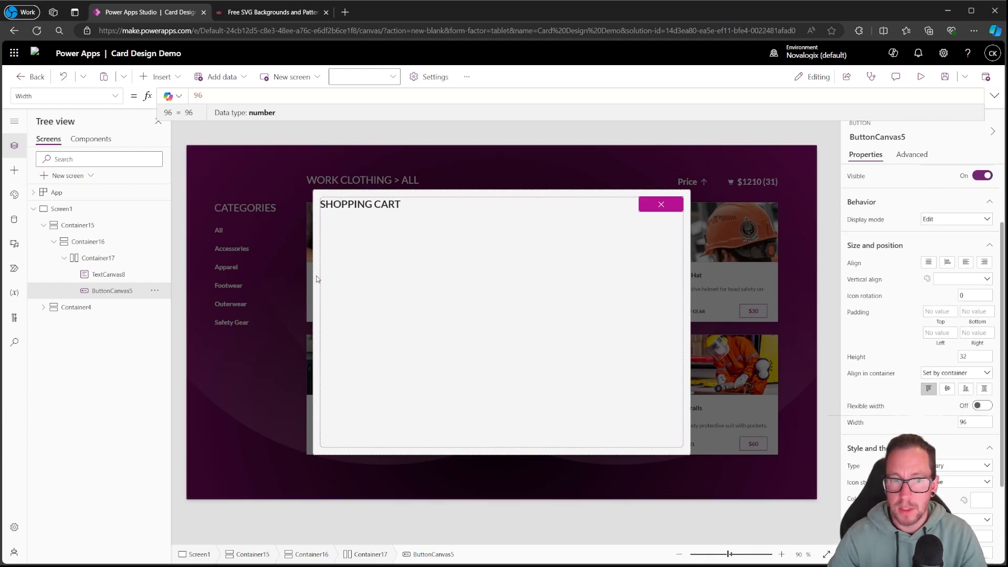
pyautogui.write('Self.HE')
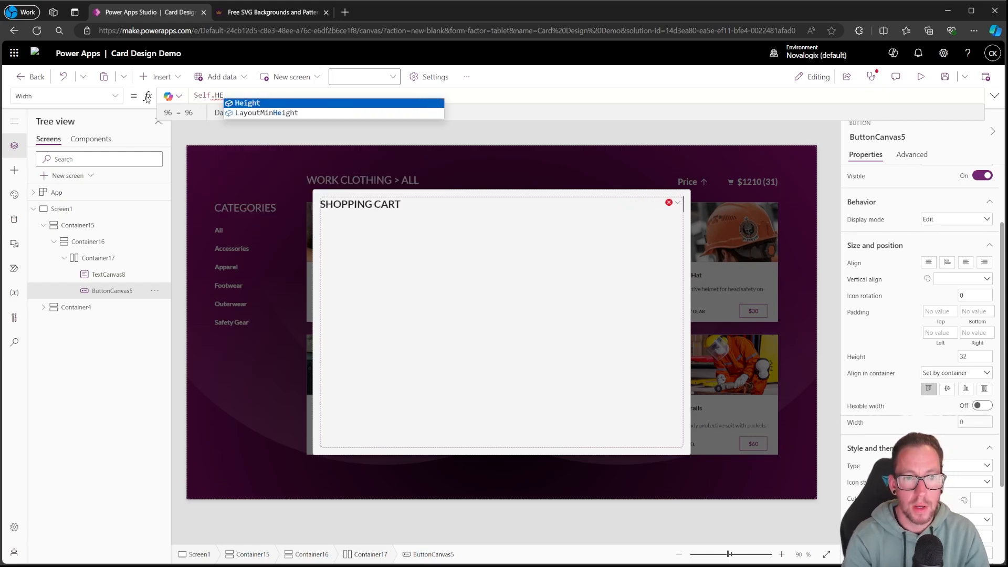
pyautogui.press('Tab')
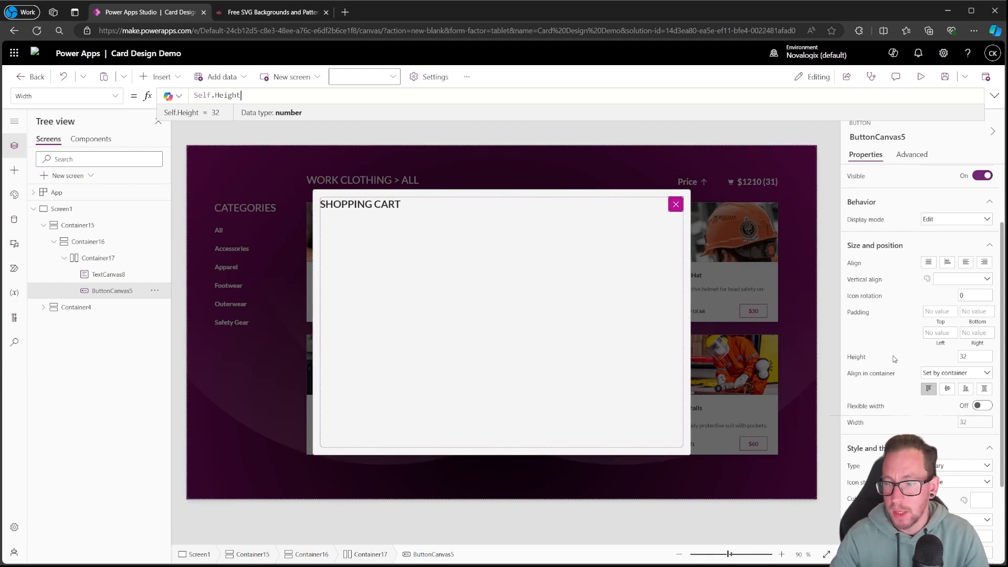
# Set the close button's icon style to Filled and its type to Transparent
pyautogui.scroll(-2, 949, 420)
pyautogui.click(953, 368)
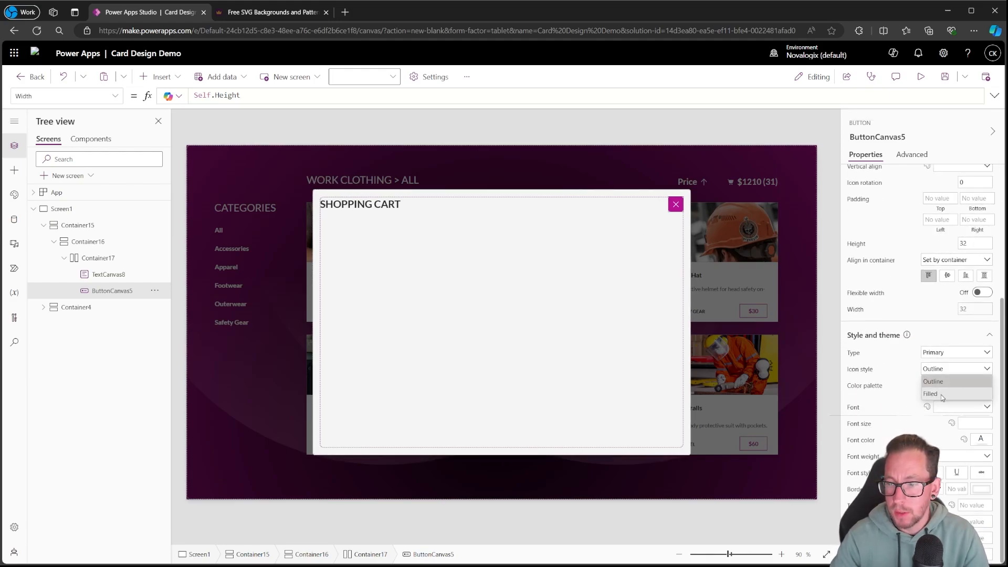
pyautogui.click(936, 396)
pyautogui.click(943, 354)
pyautogui.click(937, 418)
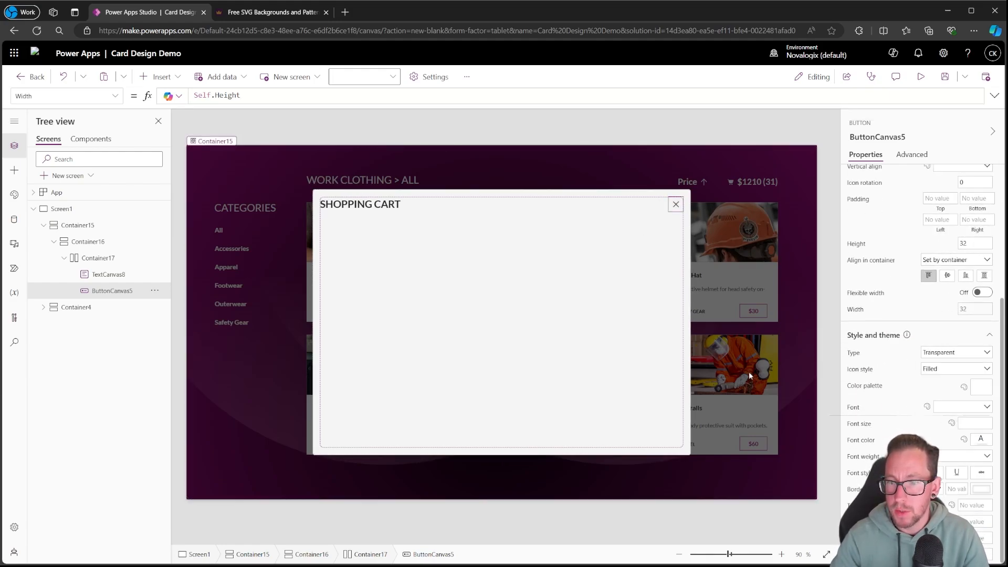
pyautogui.click(635, 133)
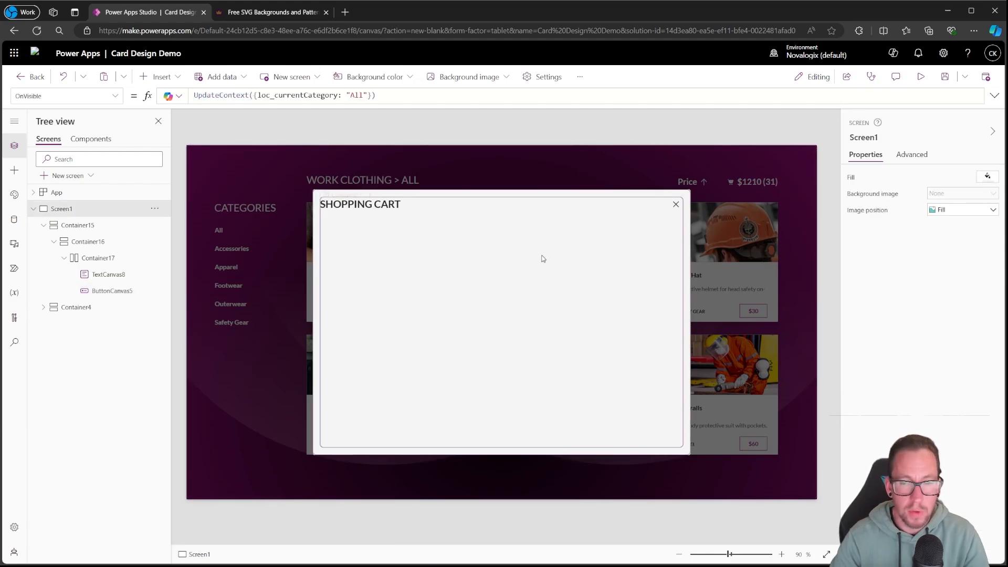
pyautogui.click(676, 206)
pyautogui.click(398, 208)
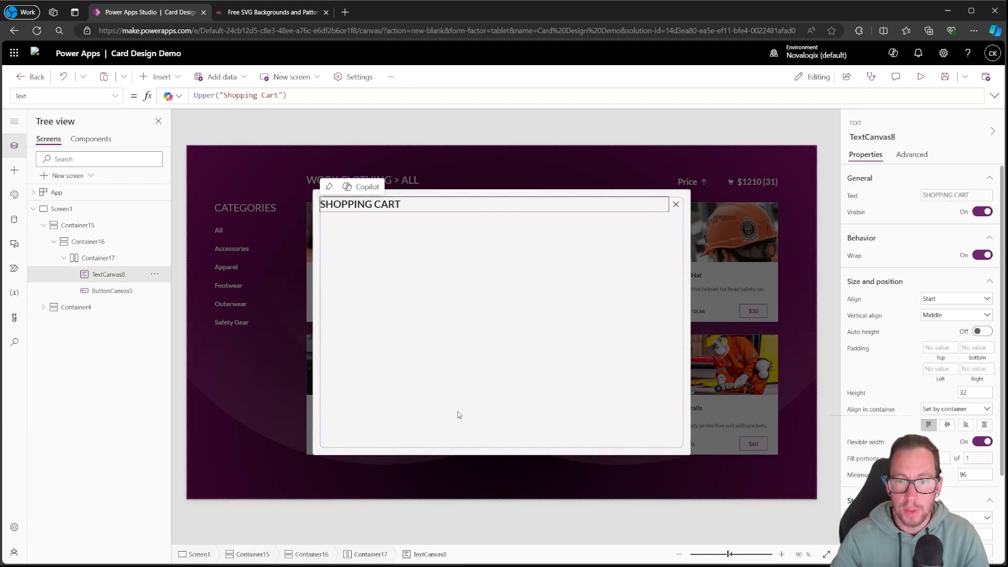
pyautogui.click(675, 206)
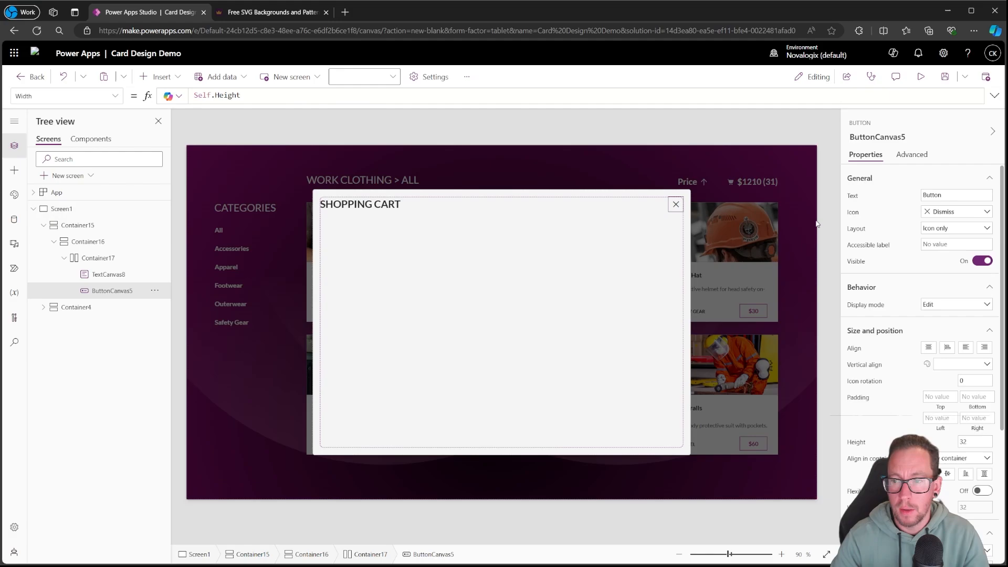
pyautogui.click(822, 221)
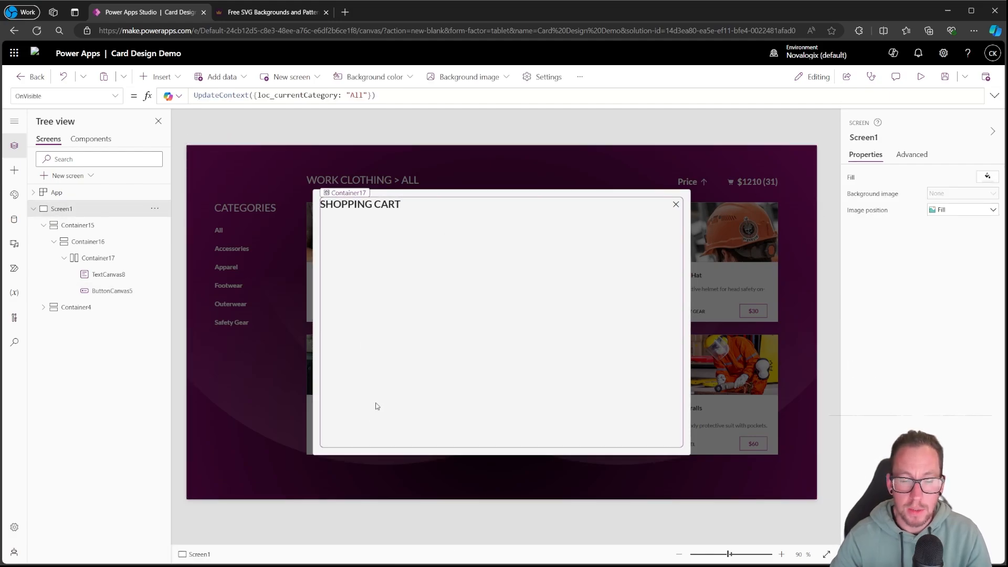
pyautogui.click(676, 205)
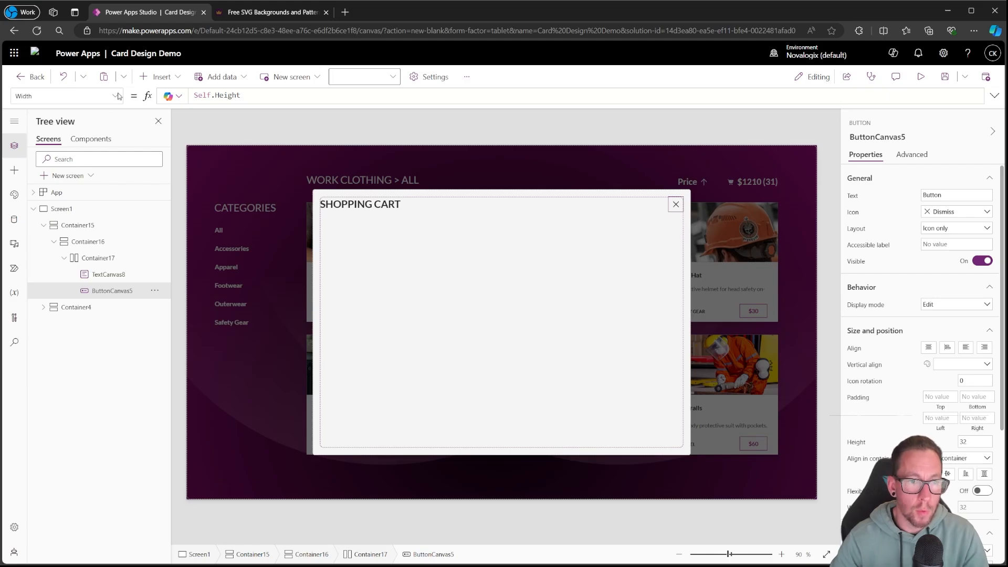
pyautogui.hotkey('ctrl', 'v')
pyautogui.hotkey('ctrl', 'z')
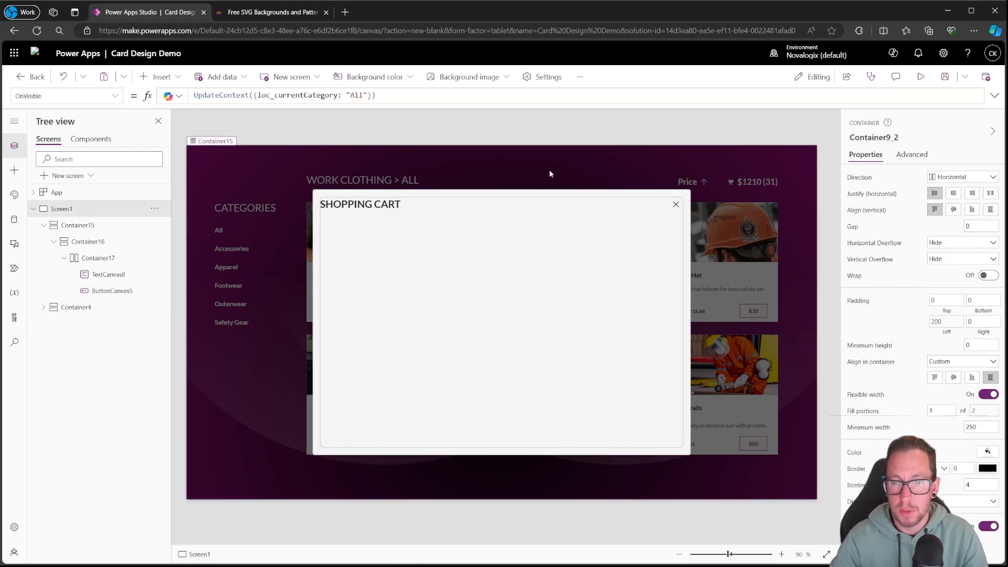
# Set the close button's OnSelect formula to UpdateContext({loc_ShowModal: !loc_ShowModal})
pyautogui.click(676, 205)
pyautogui.click(119, 95)
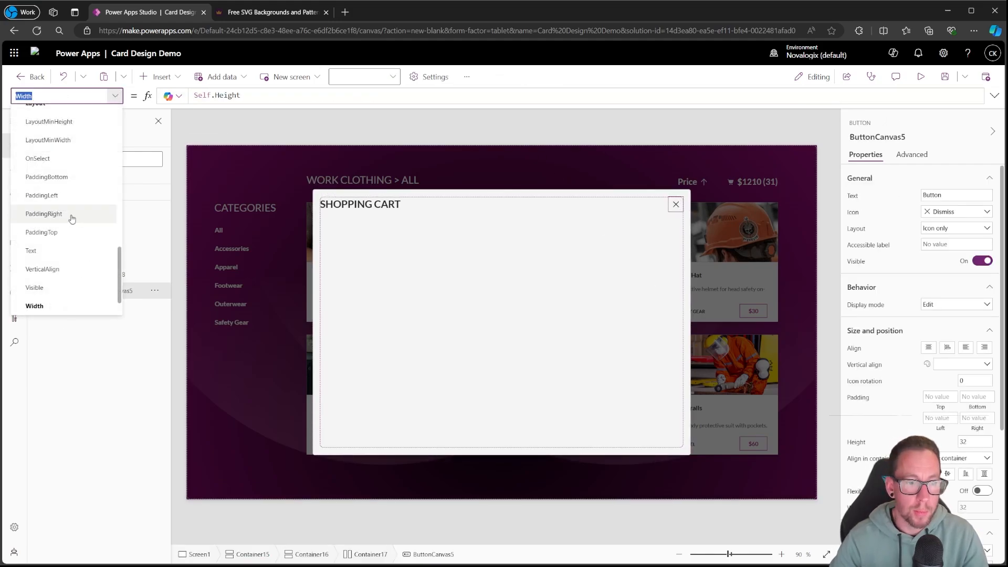
pyautogui.scroll(-1, 70, 218)
pyautogui.scroll(2, 68, 222)
pyautogui.click(46, 206)
pyautogui.click(203, 91)
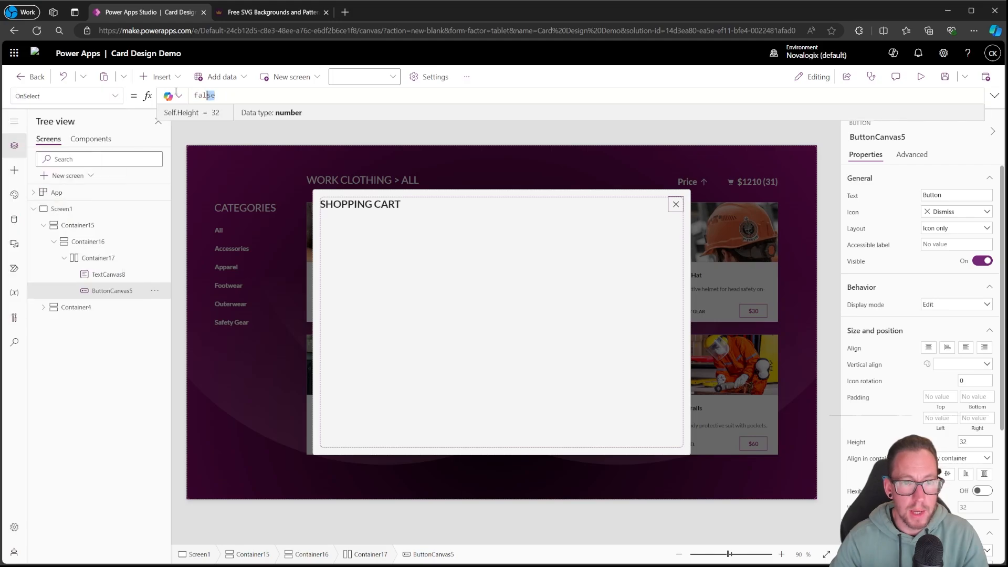
pyautogui.hotkey('ctrl', 'a')
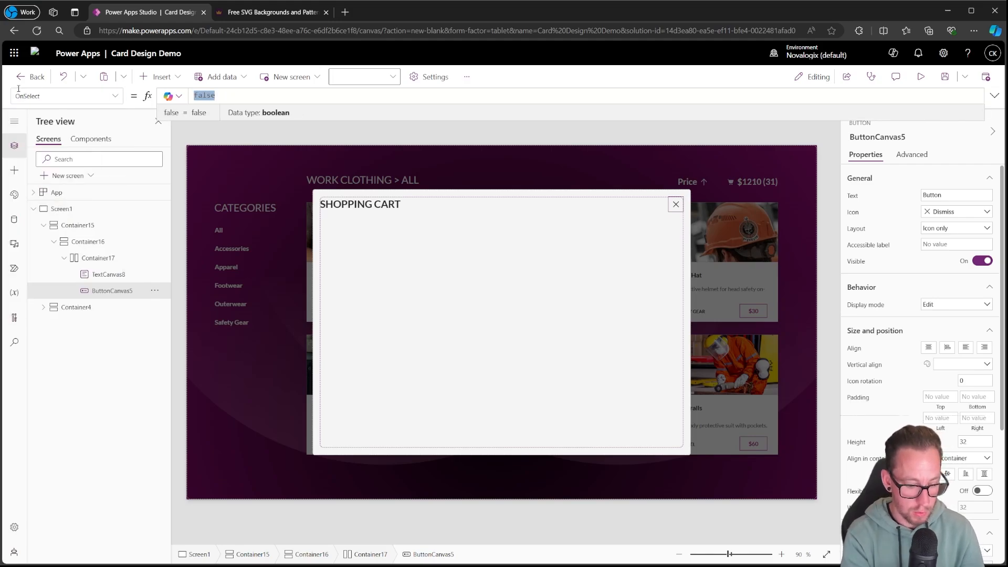
pyautogui.write('UpdateContext({')
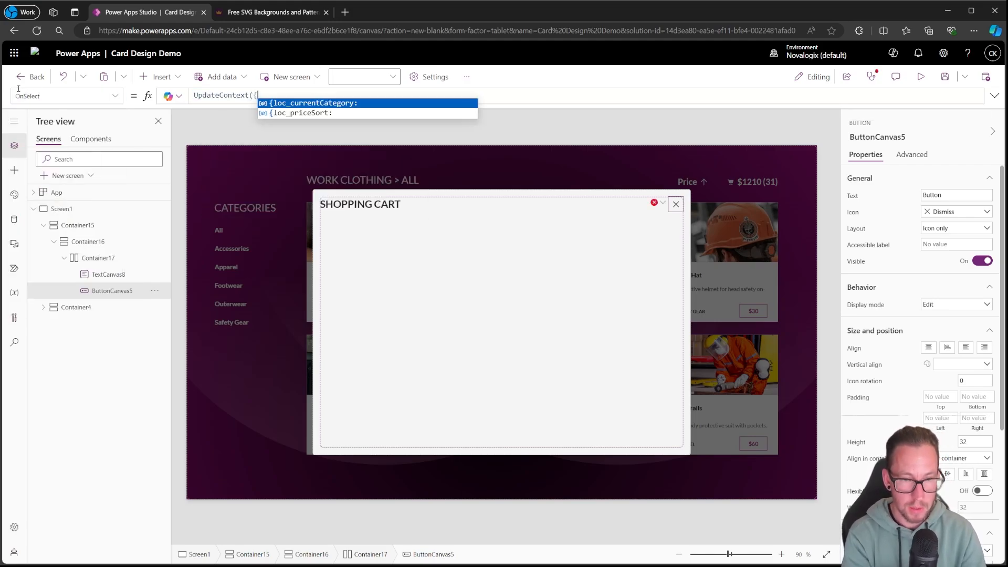
pyautogui.write('l')
pyautogui.press('BackSpace')
pyautogui.write('loc_')
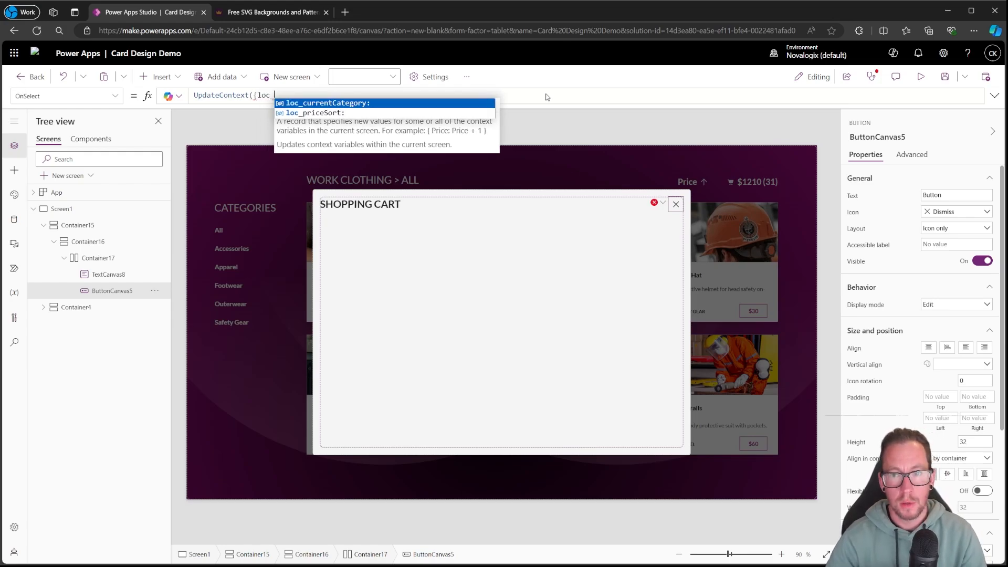
pyautogui.write('ShowModal')
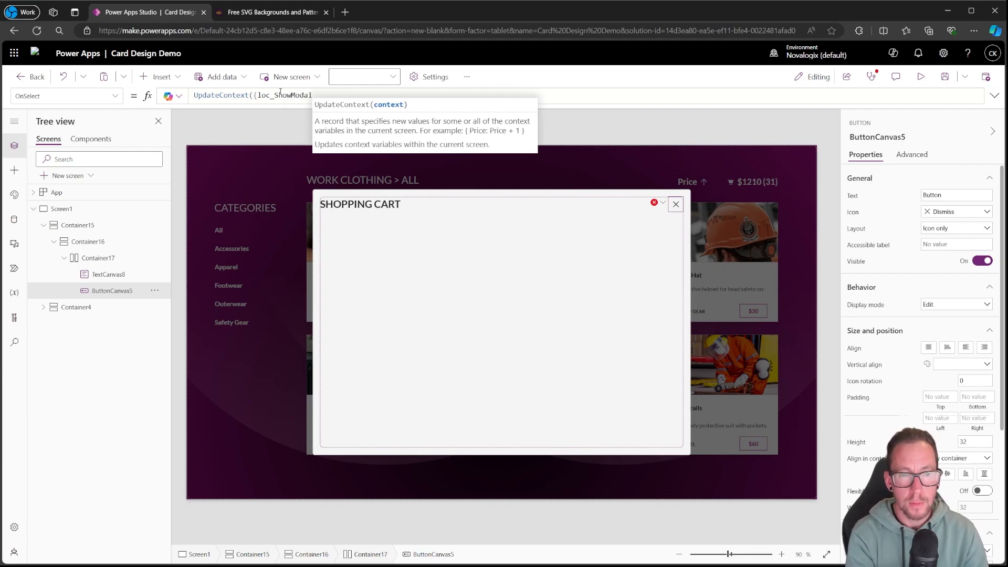
pyautogui.write('}')
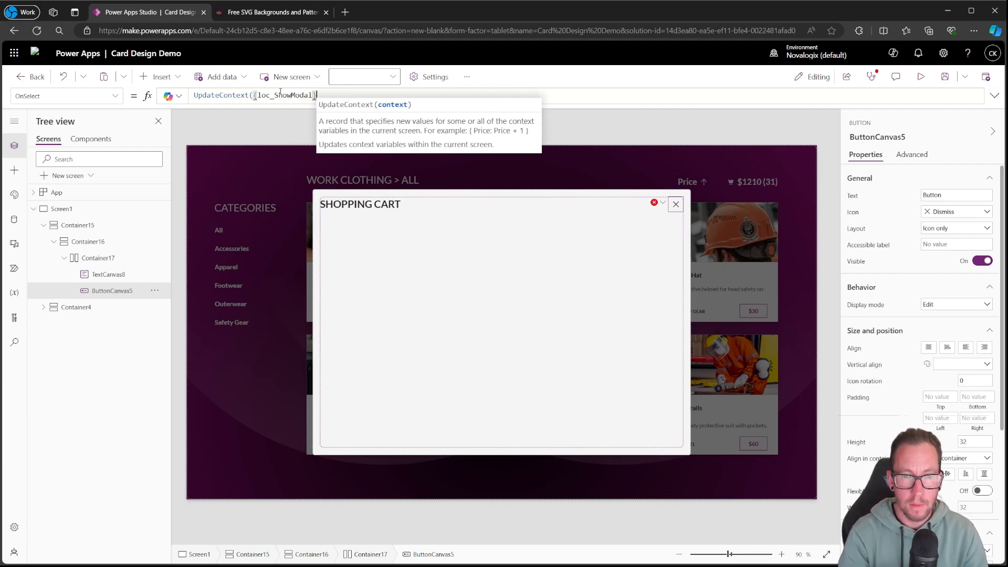
pyautogui.write(': !')
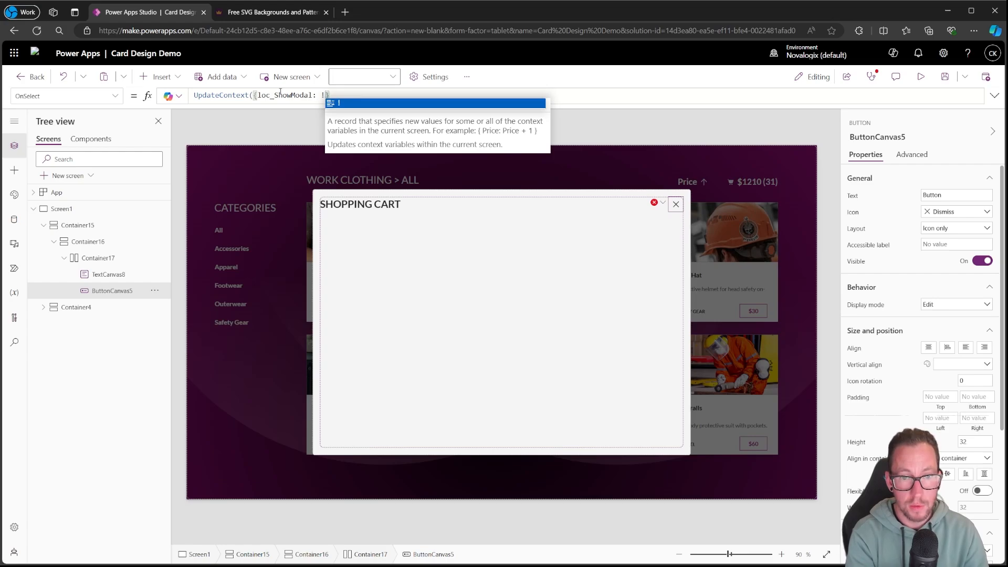
pyautogui.write('loc_ShowModal')
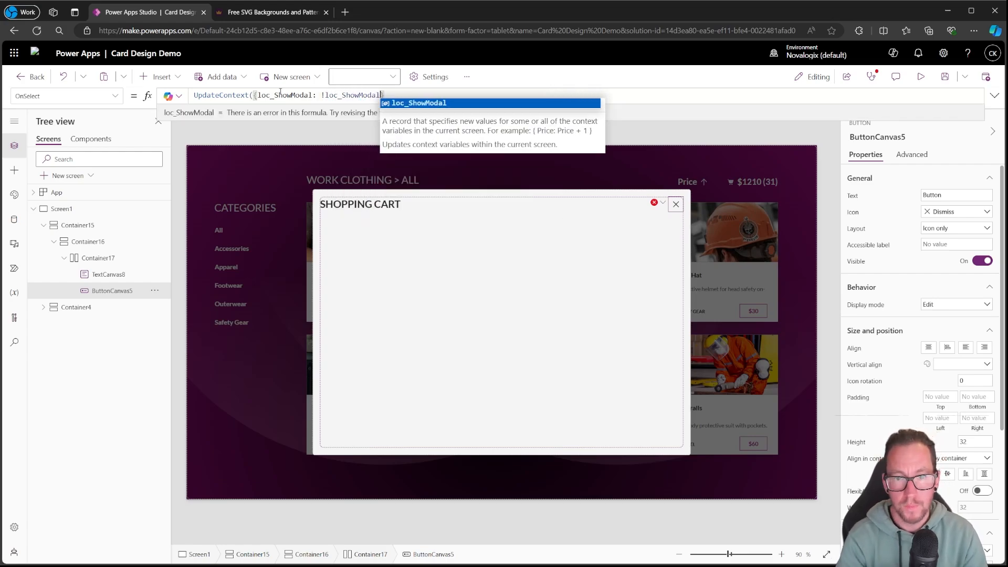
pyautogui.write('})')
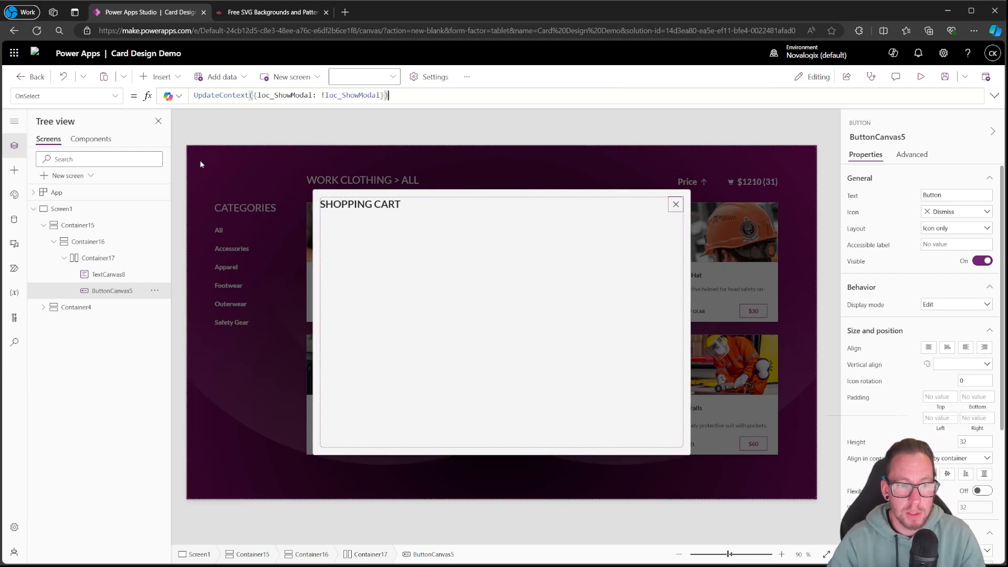
# Bind the Visible property of the overlay container Container15 to the loc_ShowModal variable
pyautogui.click(92, 256)
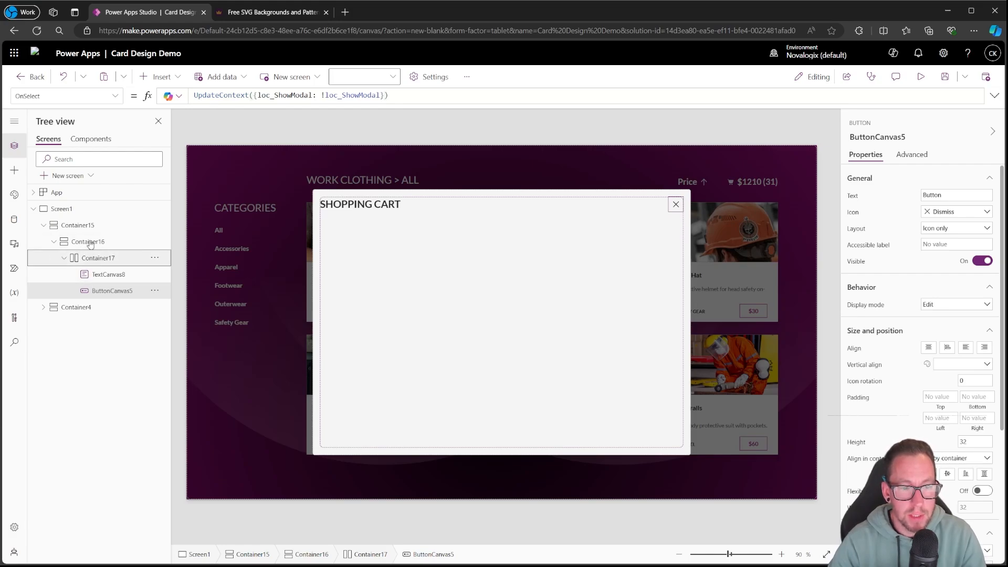
pyautogui.click(90, 243)
pyautogui.click(86, 228)
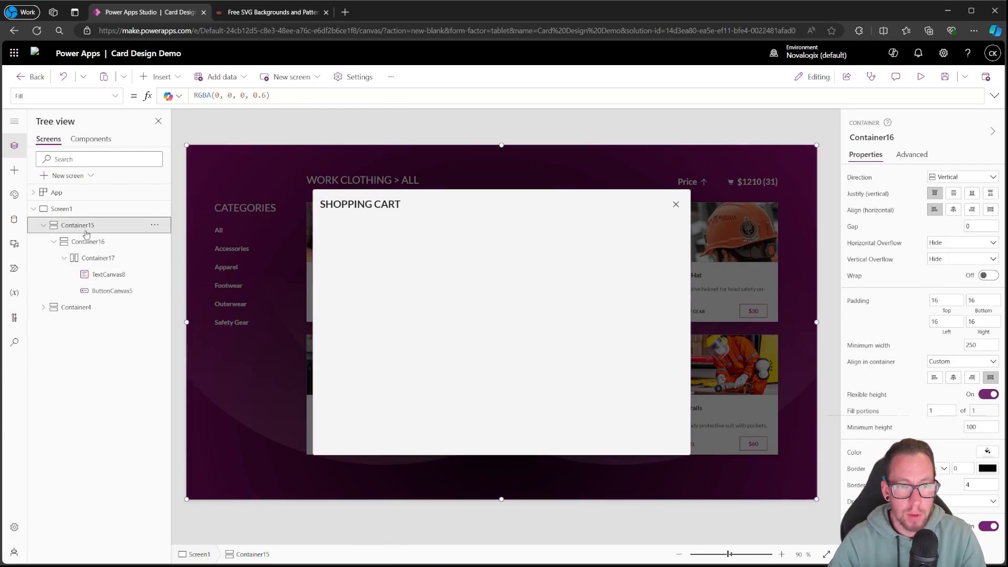
pyautogui.click(115, 96)
pyautogui.scroll(-5, 79, 210)
pyautogui.click(42, 255)
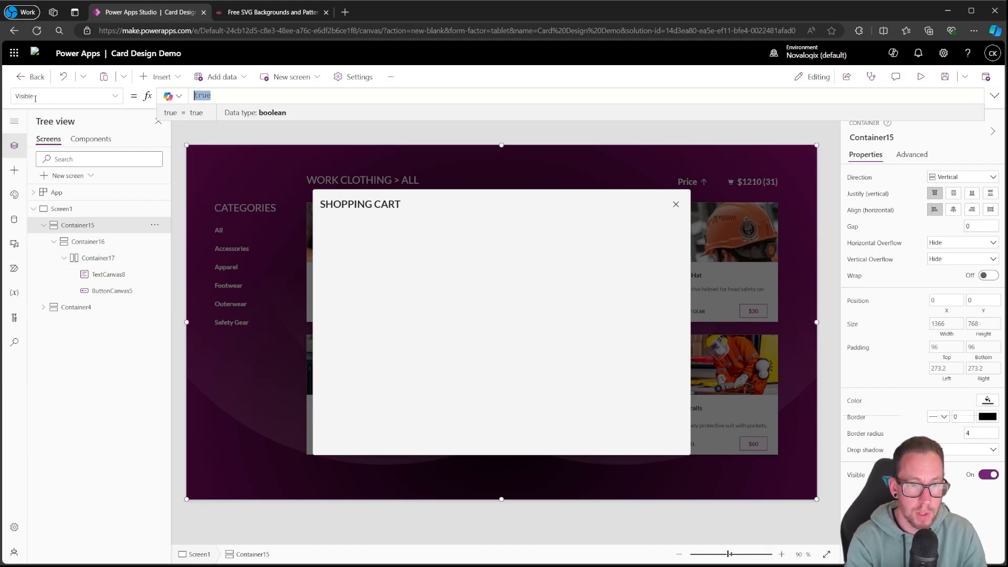
pyautogui.write('loc_ShowModal')
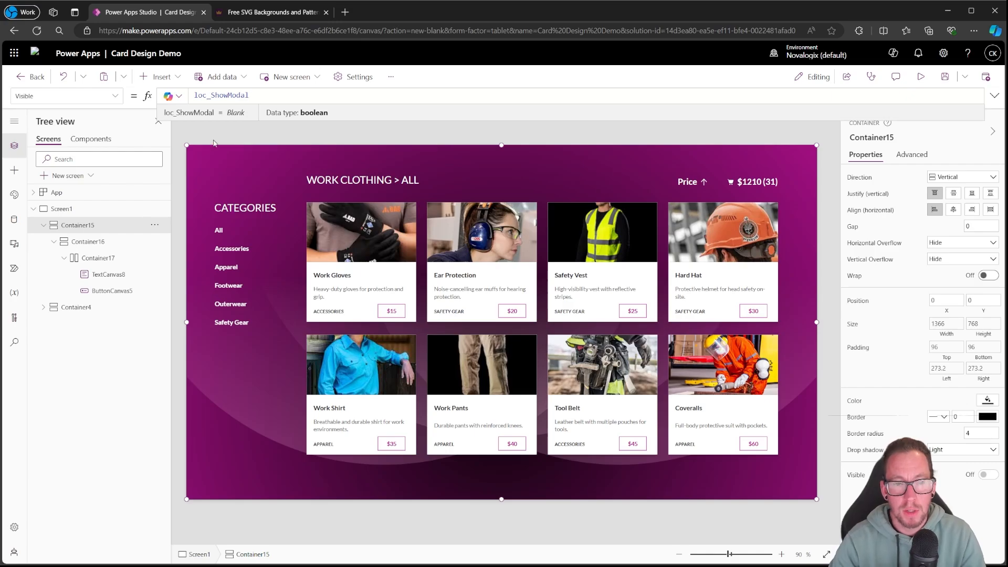
pyautogui.doubleClick(227, 96)
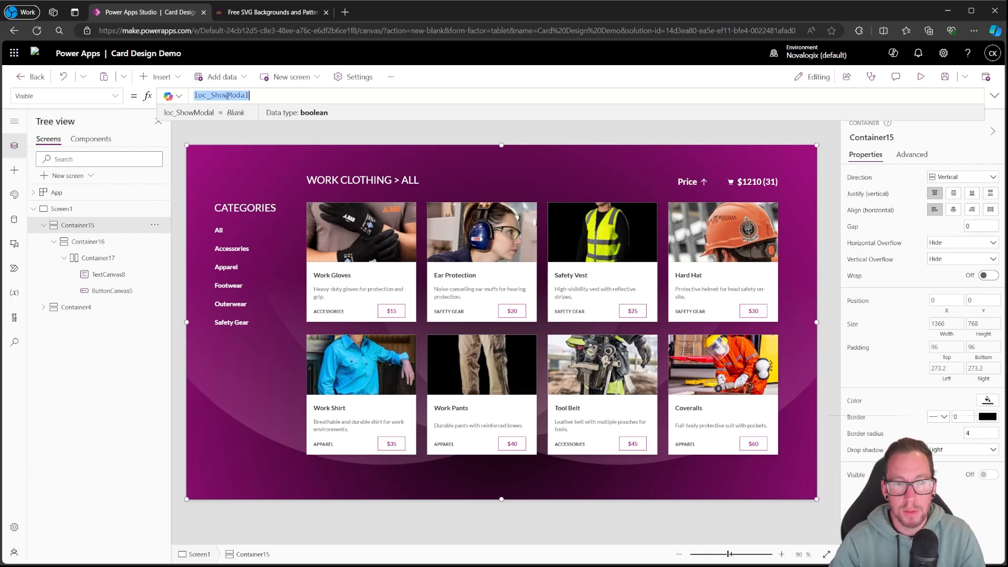
# Set the cart button's OnSelect formula to UpdateContext({loc_ShowModal: !loc_ShowModal})
pyautogui.click(754, 182)
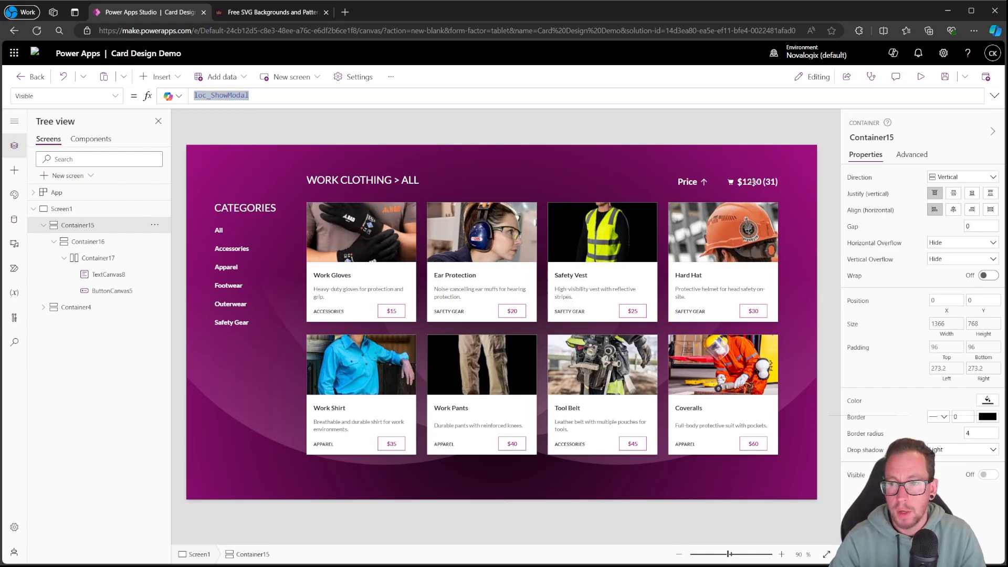
pyautogui.click(754, 139)
pyautogui.click(754, 182)
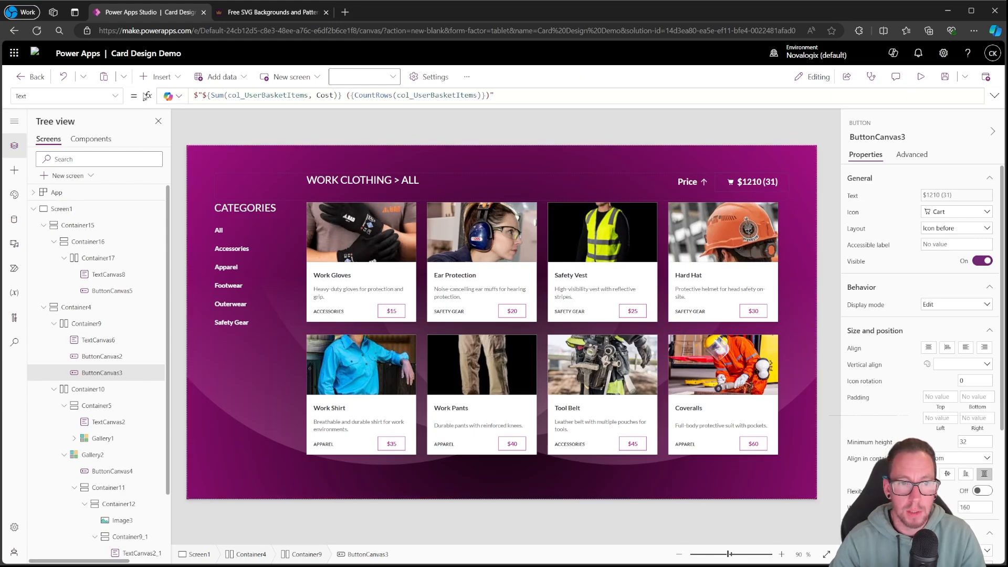
pyautogui.click(114, 96)
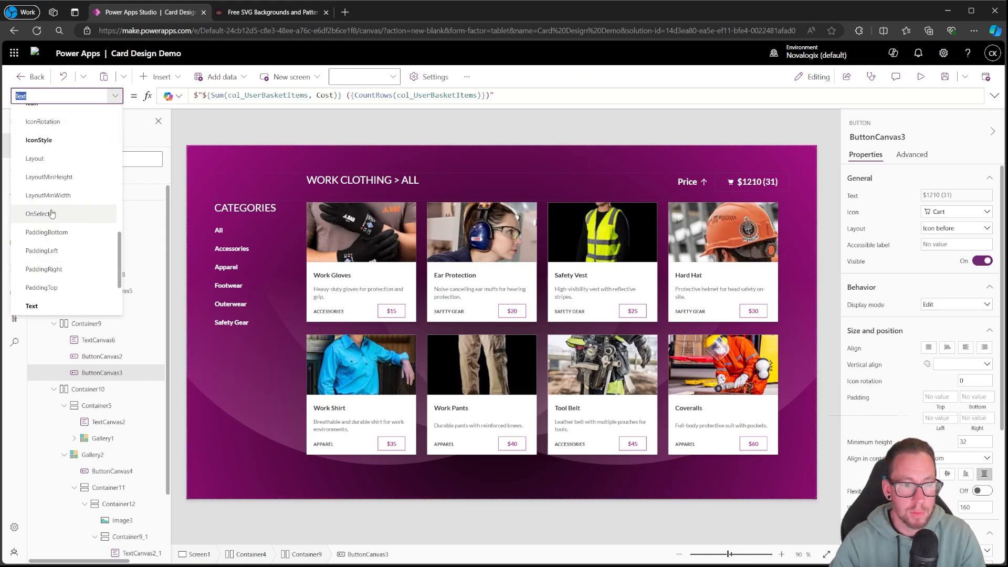
pyautogui.click(38, 214)
pyautogui.write('Updat')
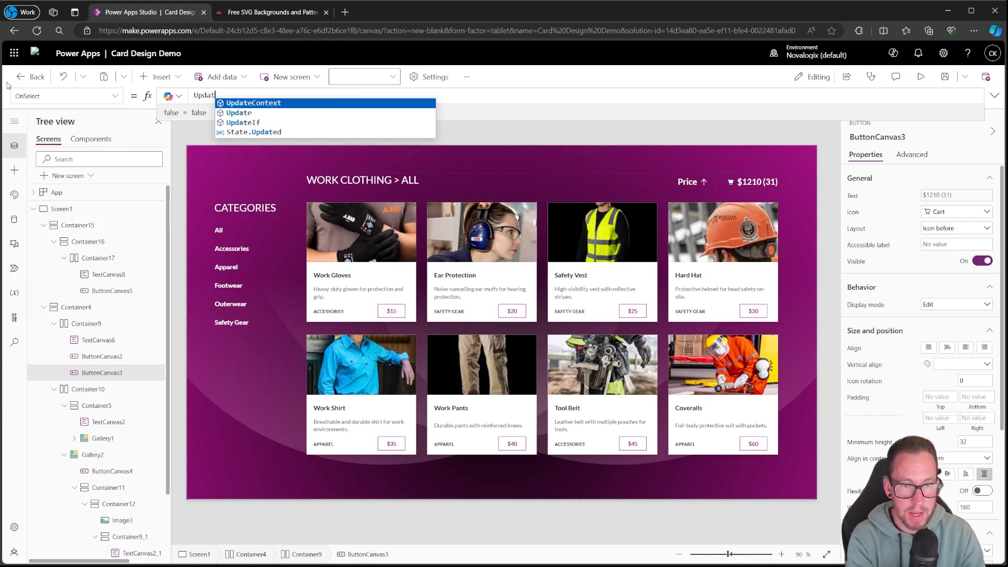
pyautogui.write('eContext(')
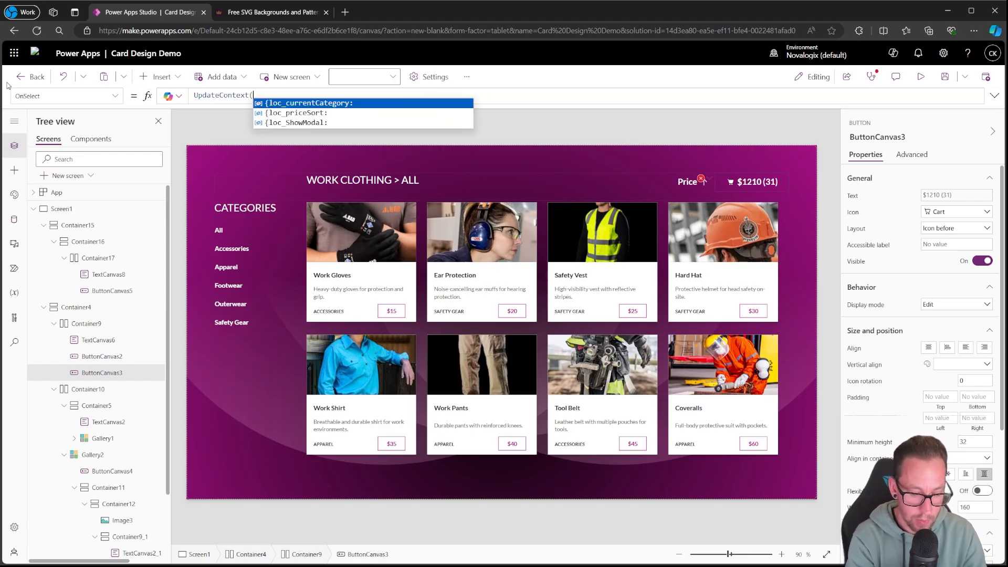
pyautogui.write('{loc_ShowModal')
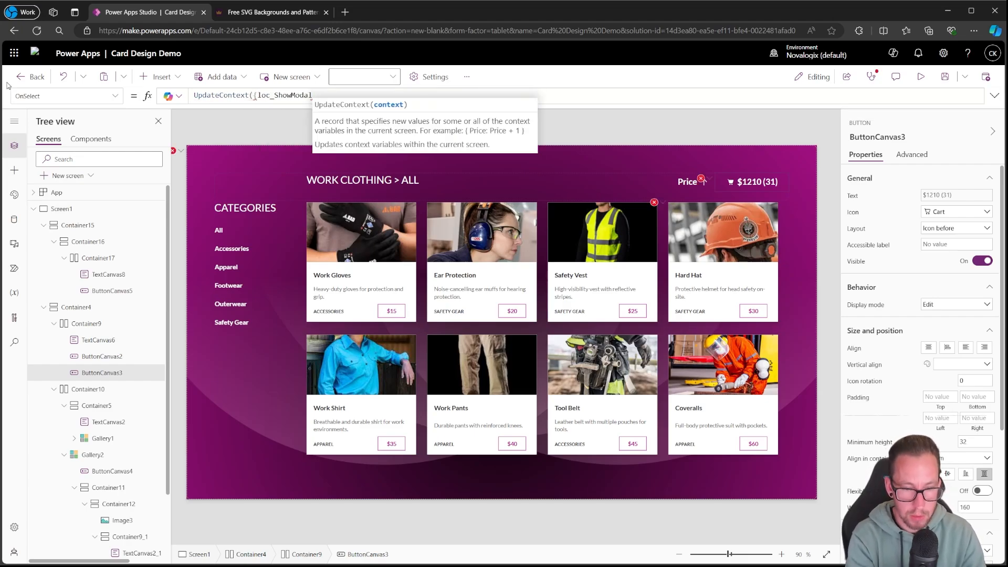
pyautogui.write(': !loc_ShowModal')
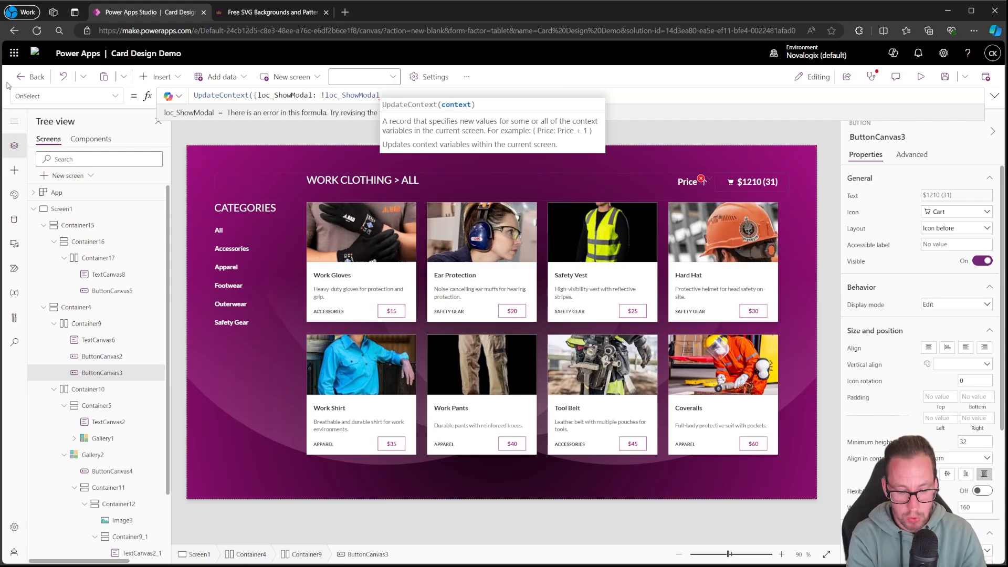
pyautogui.write('})')
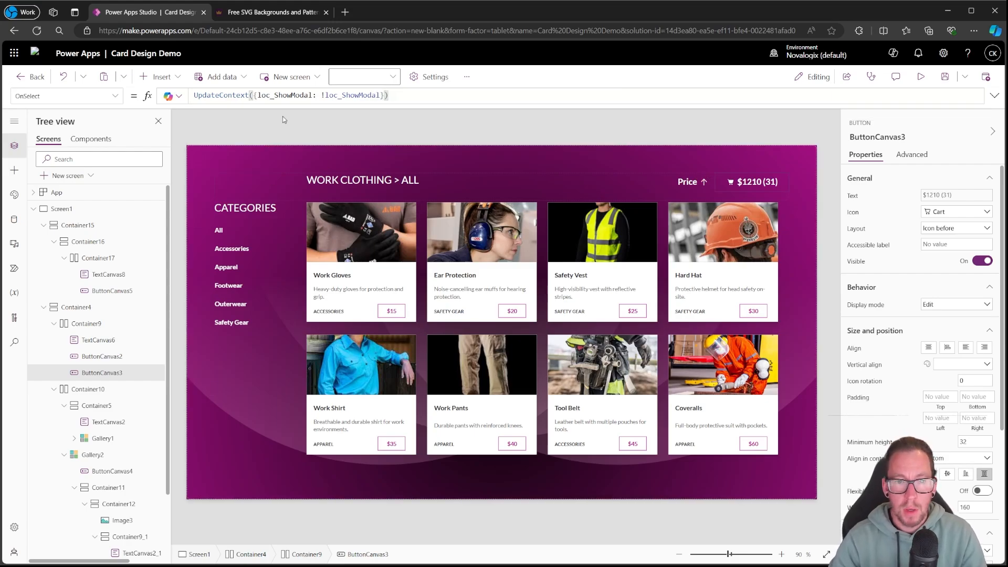
# Extend Screen1's OnVisible UpdateContext record with loc_ShowModal: false after the loc_currentCategory entry, and end the formula with a semicolon
pyautogui.click(277, 95)
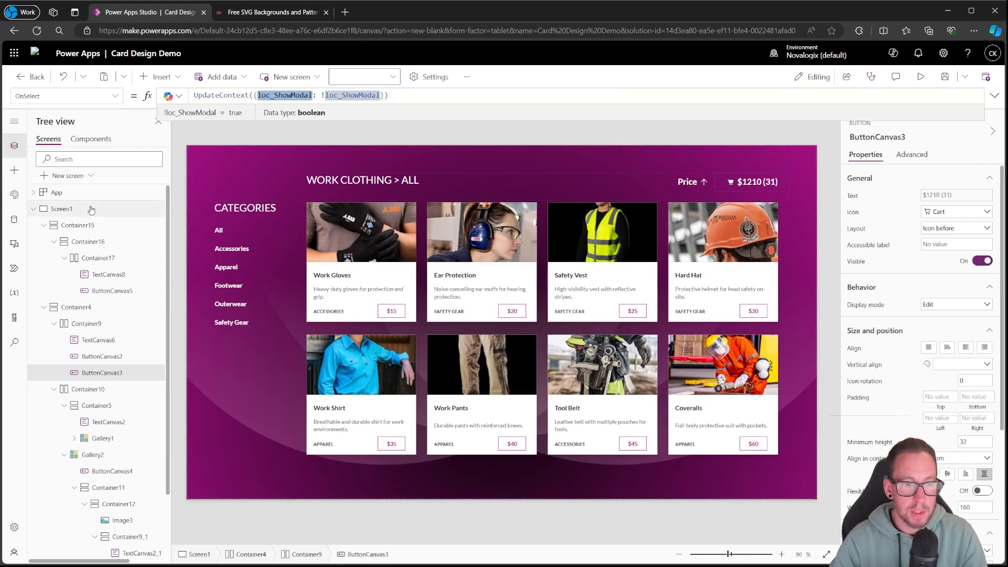
pyautogui.click(56, 209)
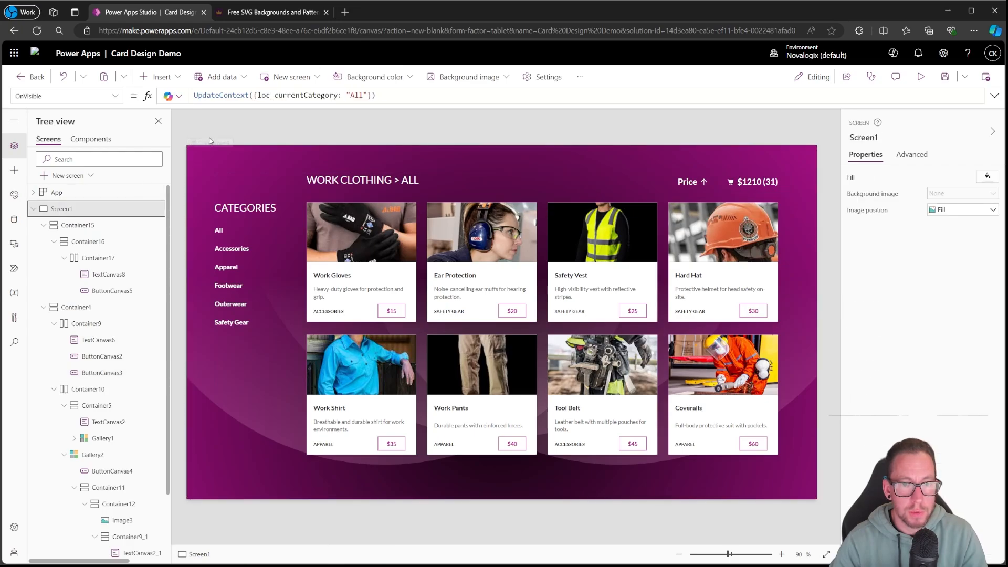
pyautogui.click(116, 96)
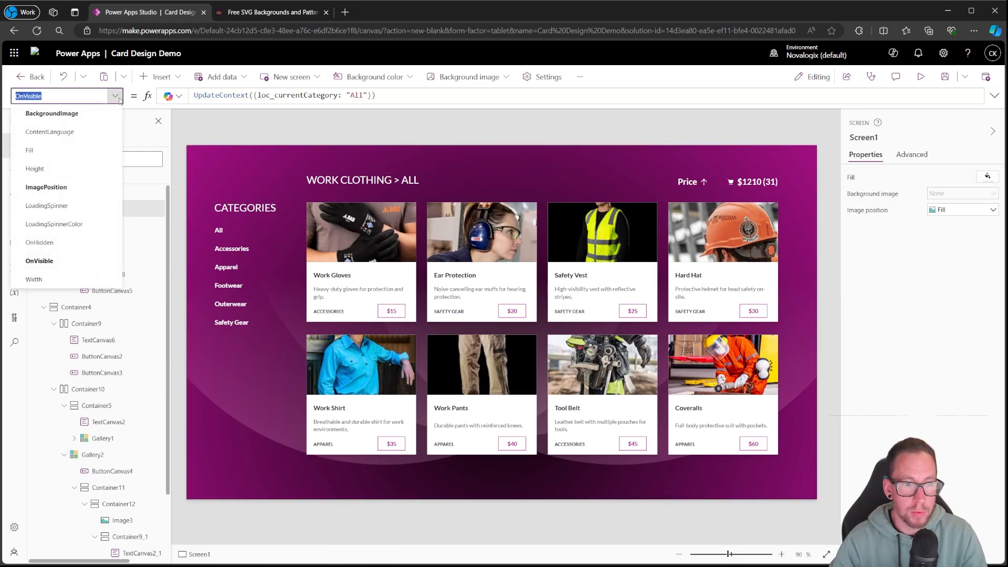
pyautogui.click(42, 261)
pyautogui.click(379, 95)
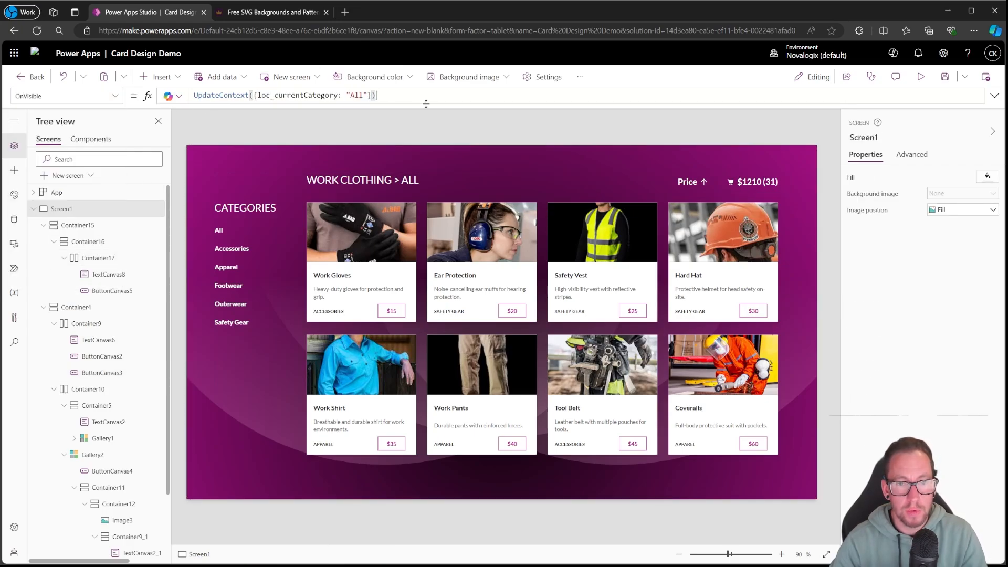
pyautogui.write('Up')
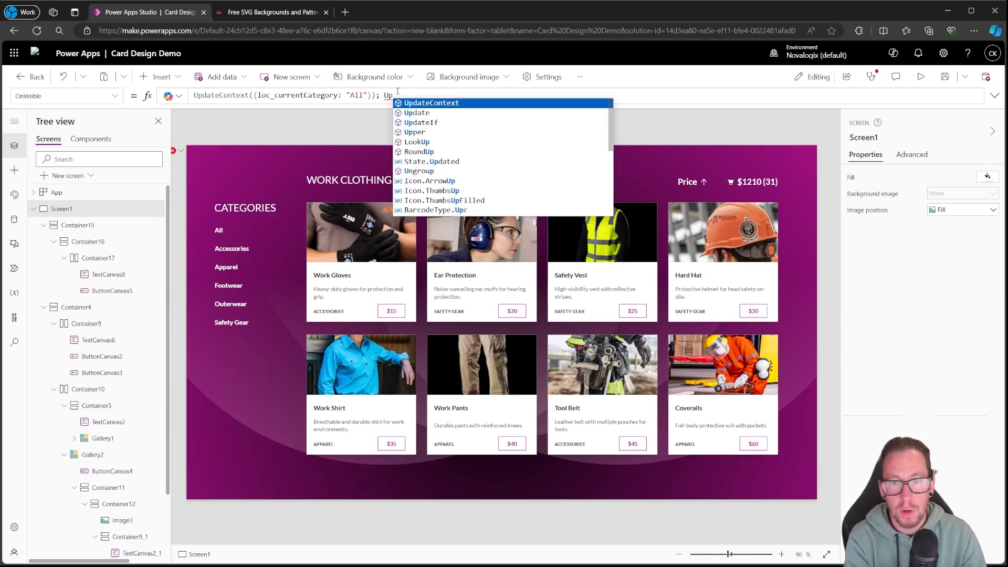
pyautogui.press('BackSpace')
pyautogui.press('BackSpace')
pyautogui.press('BackSpace')
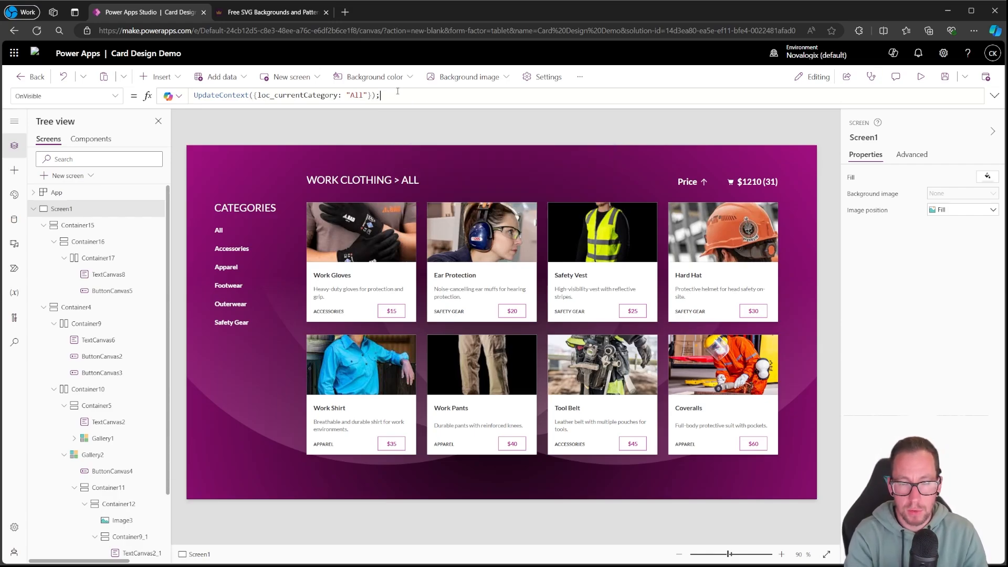
pyautogui.press('Left')
pyautogui.press('Left')
pyautogui.press('Left')
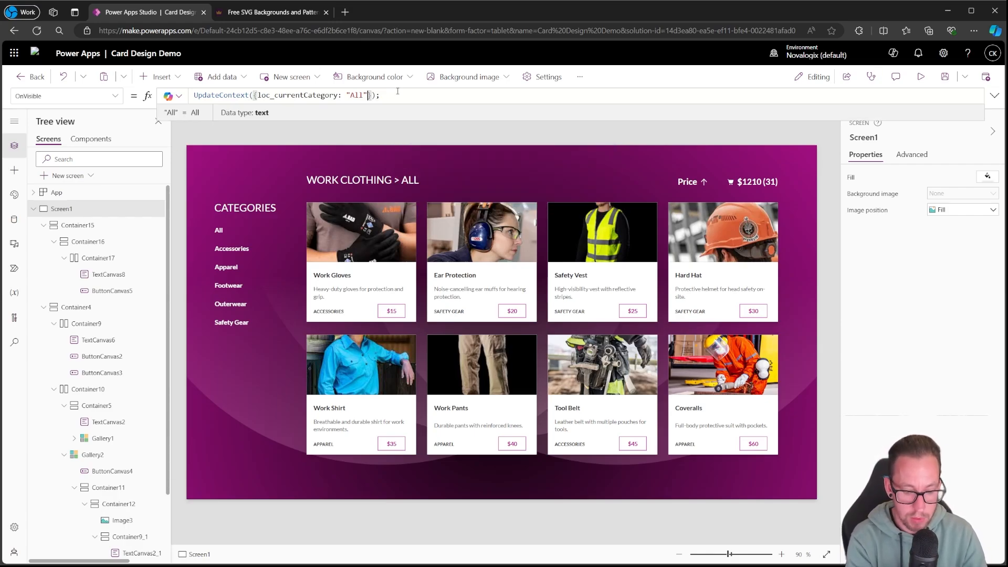
pyautogui.write(', loc_ShowModal')
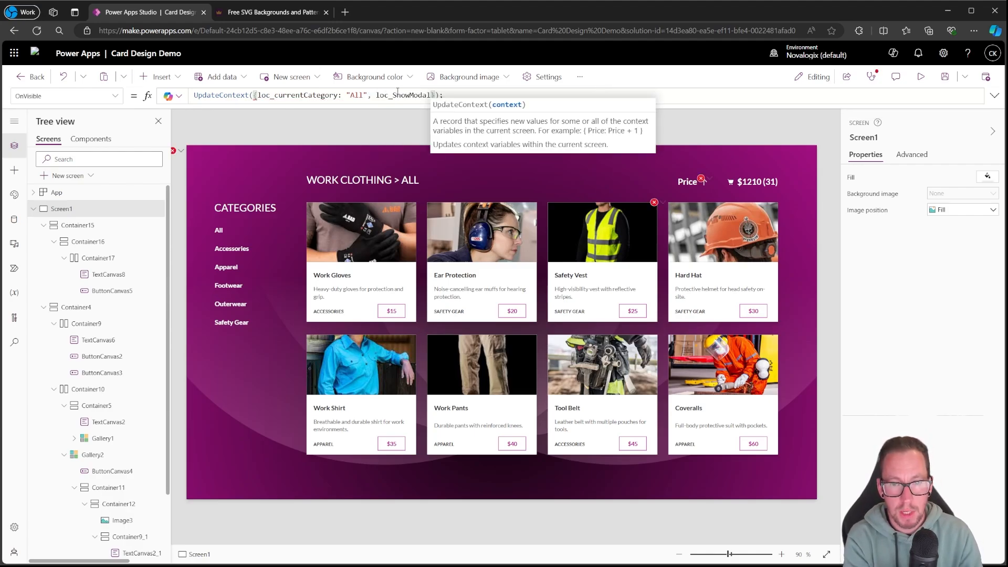
pyautogui.write(': false')
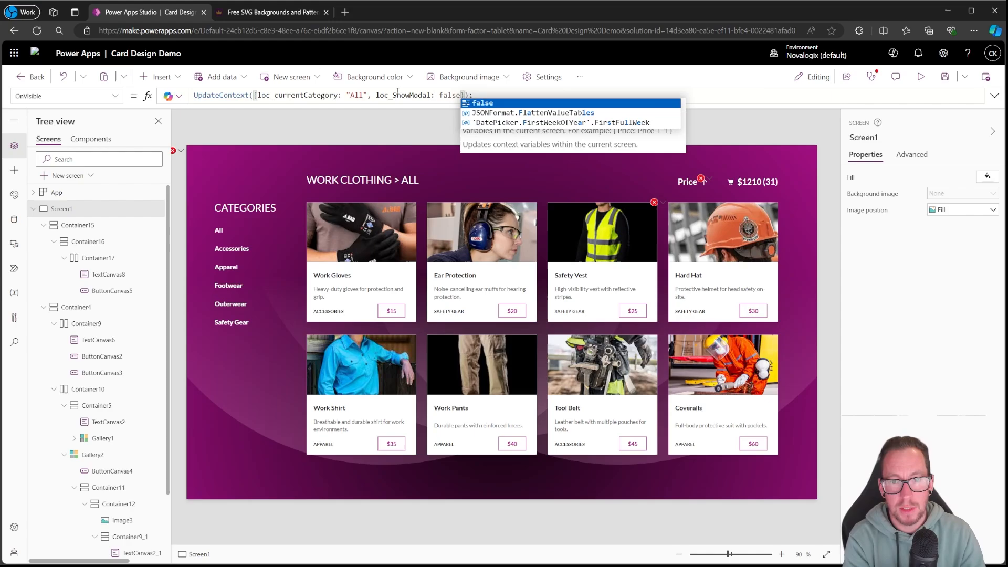
pyautogui.press('Right')
pyautogui.press('Right')
pyautogui.press('Right')
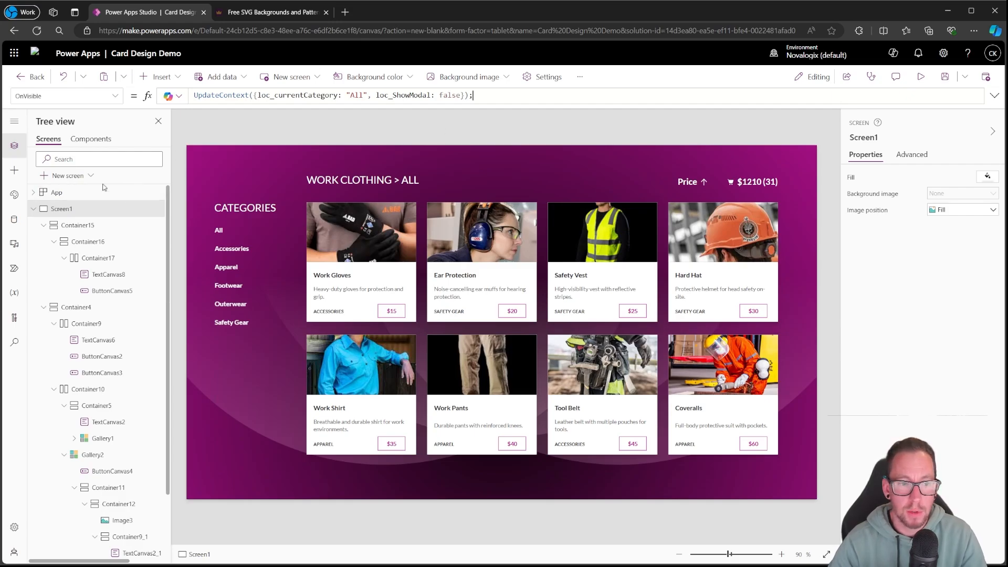
# Test the cart and dismiss buttons by opening and closing the shopping cart modal twice
pyautogui.keyDown('alt'); pyautogui.click(756, 183); pyautogui.keyUp('alt')
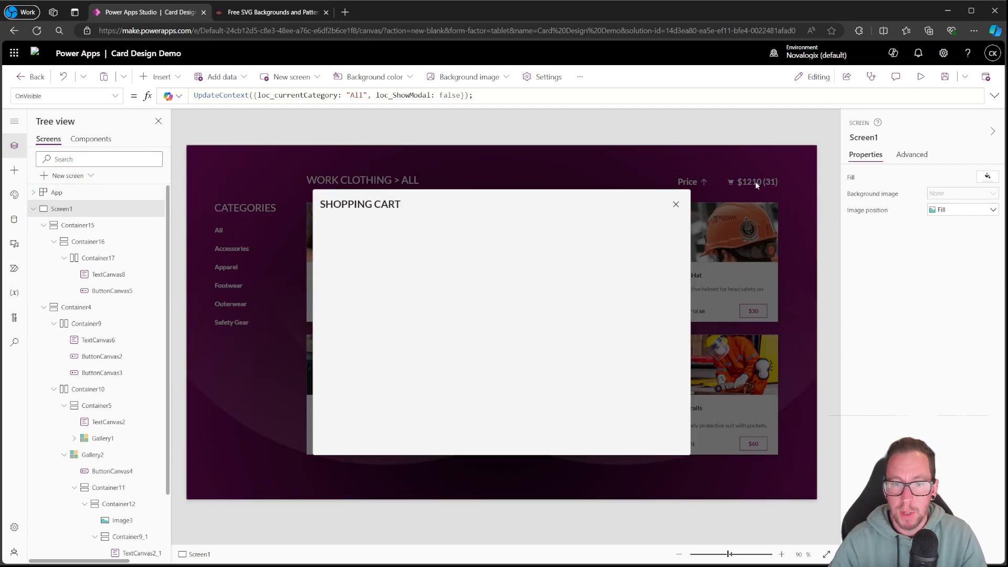
pyautogui.keyDown('alt'); pyautogui.click(674, 206); pyautogui.keyUp('alt')
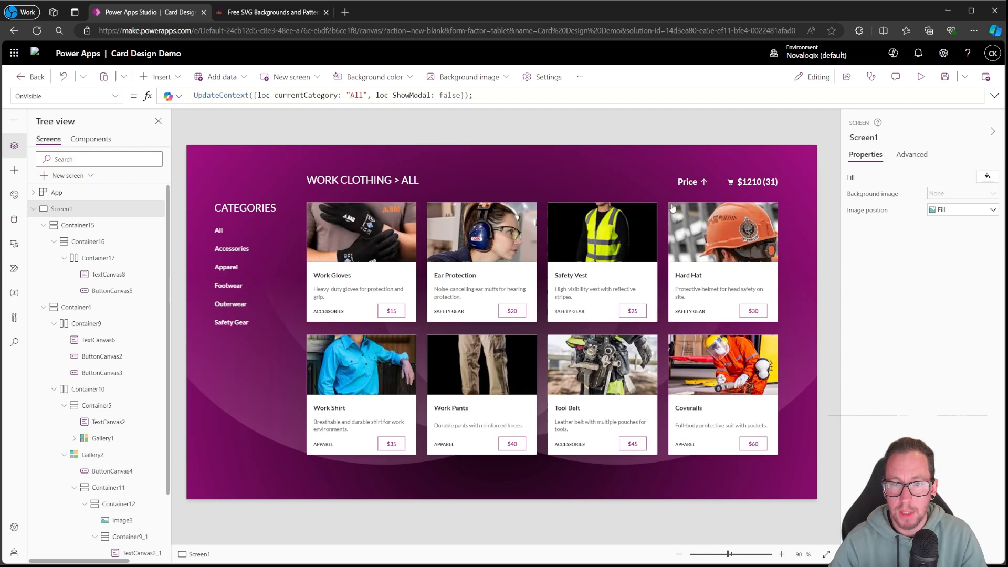
pyautogui.keyDown('alt'); pyautogui.click(746, 182); pyautogui.keyUp('alt')
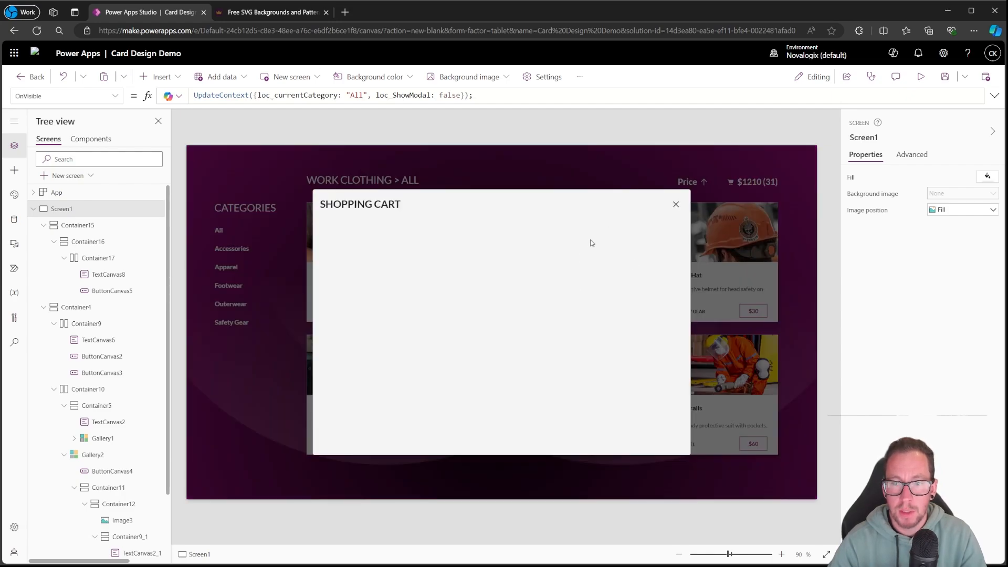
pyautogui.keyDown('alt'); pyautogui.click(676, 205); pyautogui.keyUp('alt')
# Reopen the shopping cart modal and insert a vertical gallery into Container16, without choosing a data source
pyautogui.keyDown('alt'); pyautogui.click(746, 184); pyautogui.keyUp('alt')
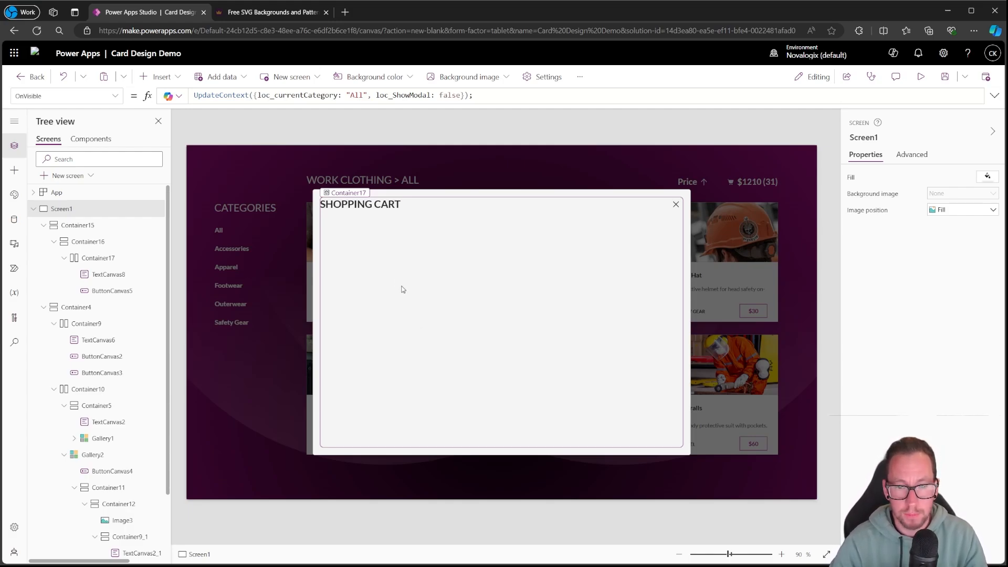
pyautogui.click(456, 284)
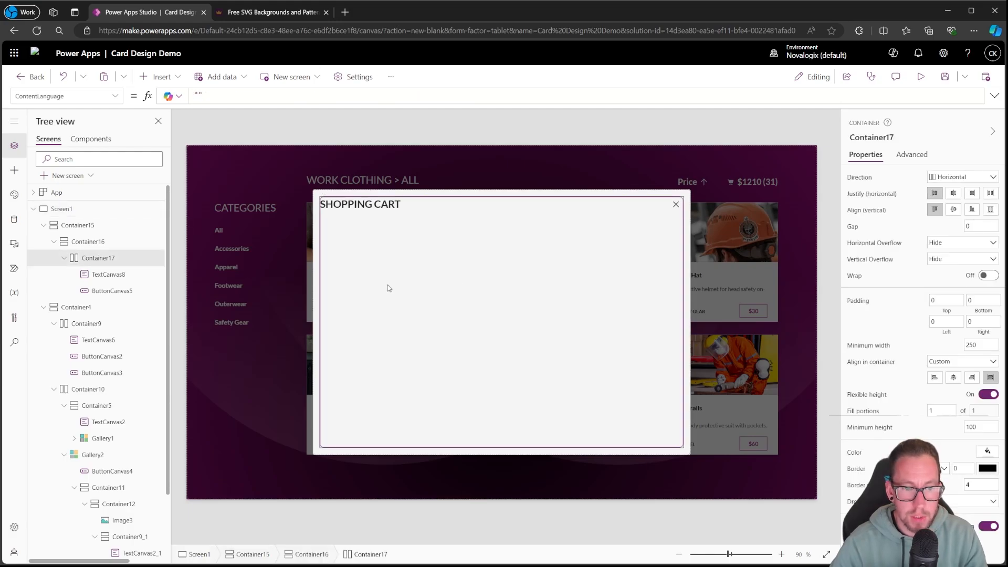
pyautogui.click(112, 274)
pyautogui.click(112, 287)
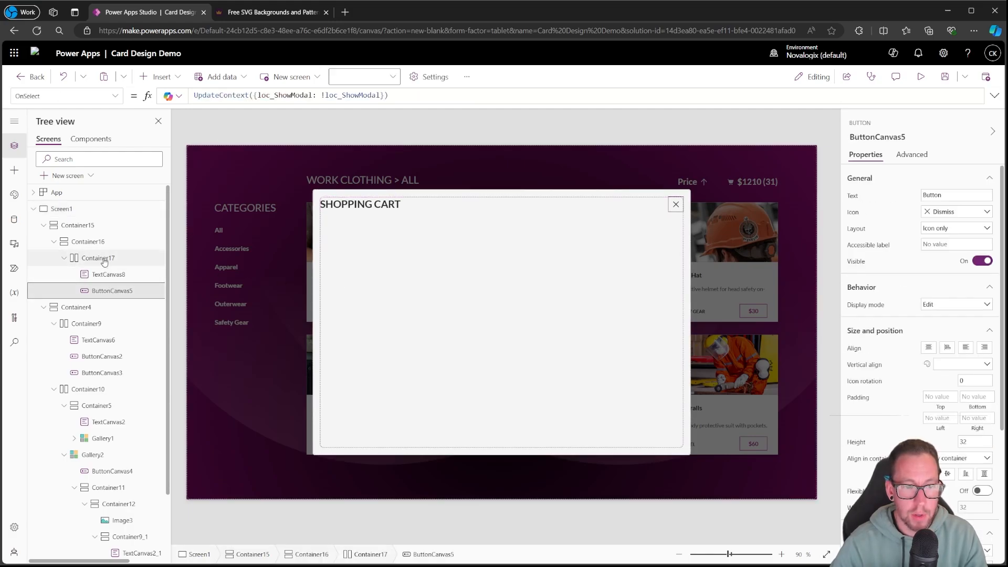
pyautogui.click(98, 258)
pyautogui.click(158, 240)
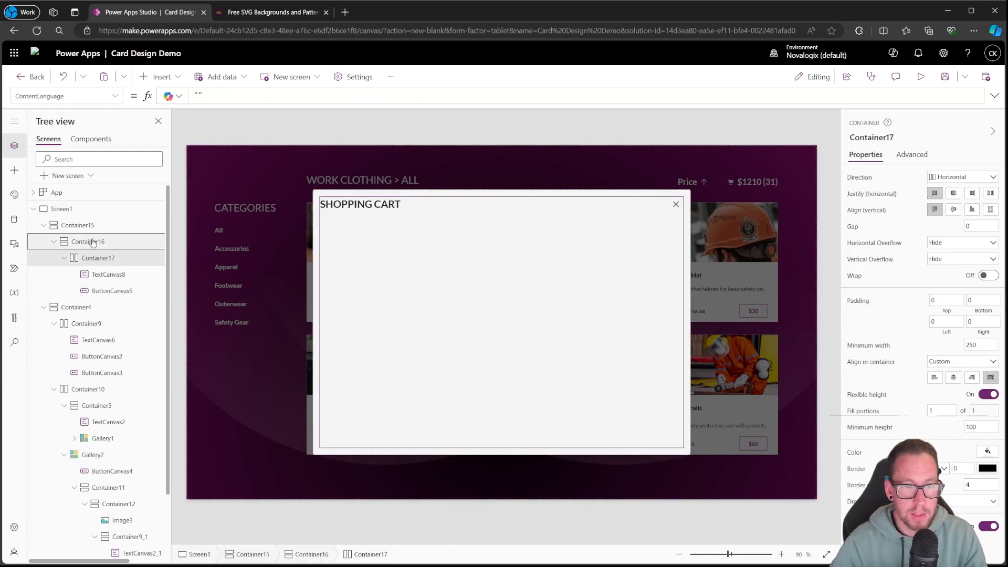
pyautogui.click(158, 77)
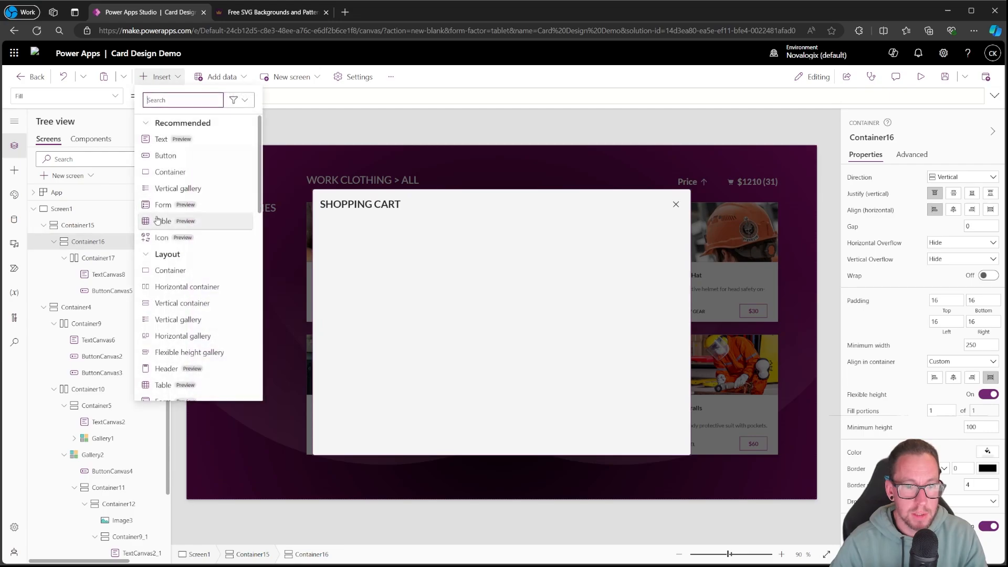
pyautogui.click(170, 188)
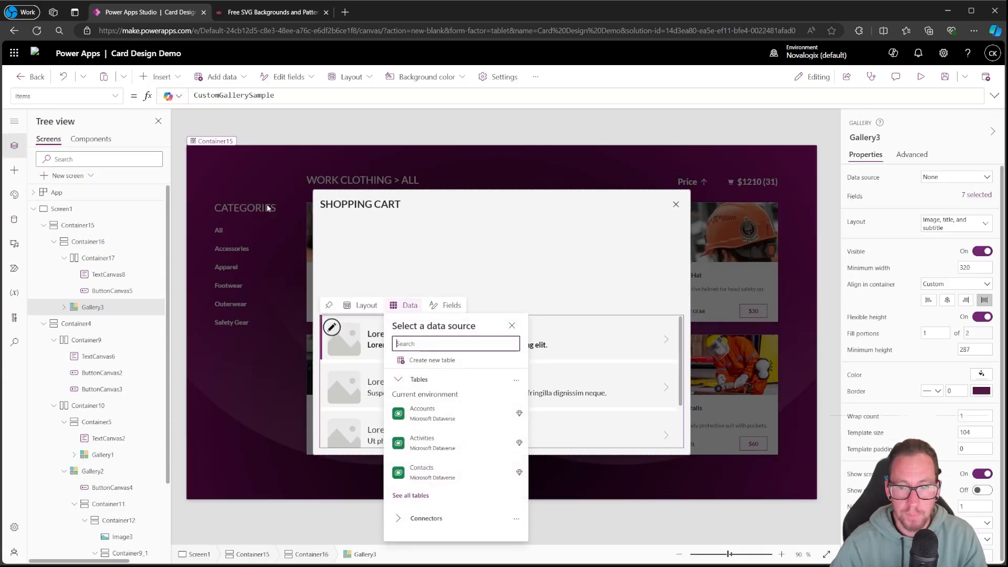
# Turn off flexible height for the modal's header container, Container17, and set its height to 40
pyautogui.click(508, 210)
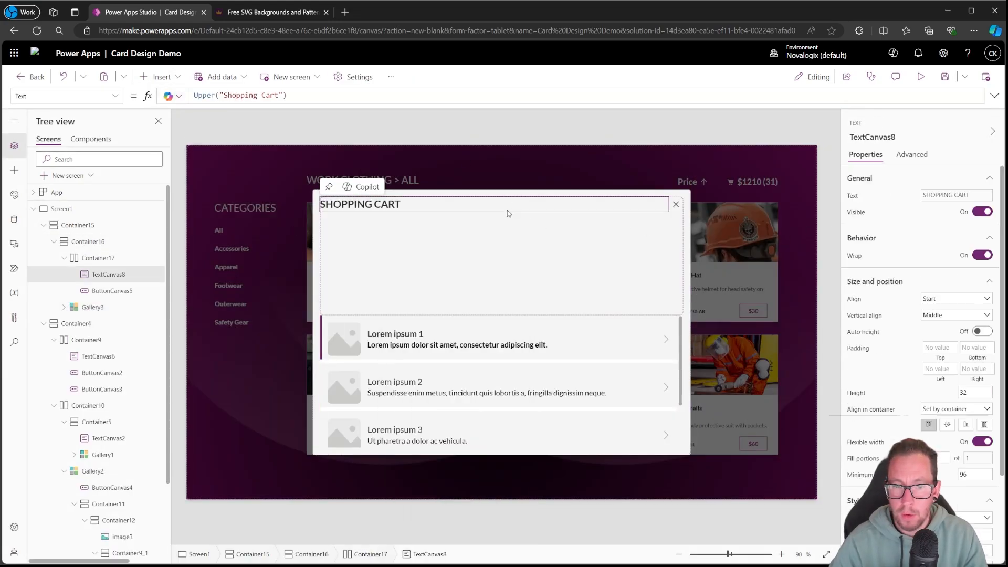
pyautogui.click(418, 266)
pyautogui.click(987, 394)
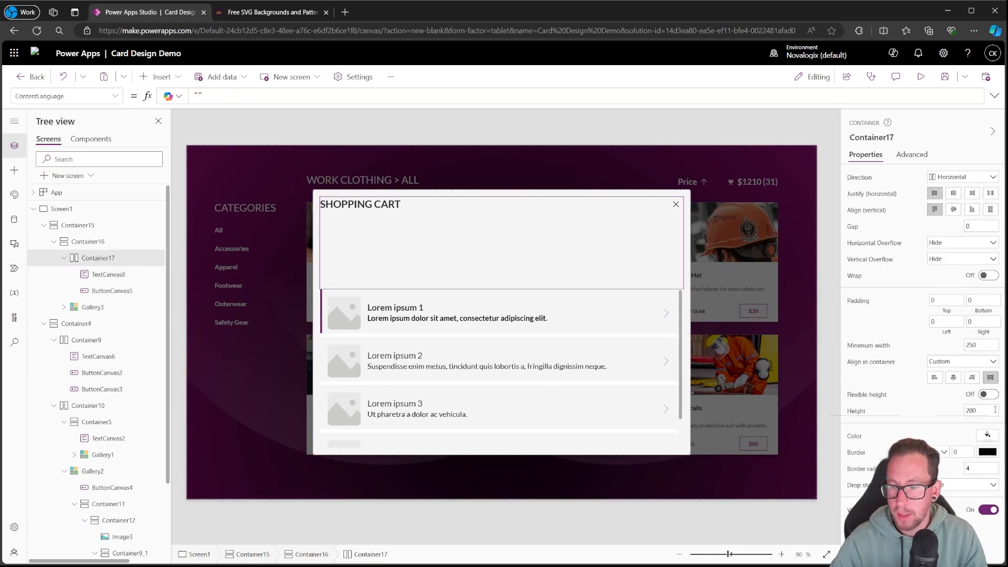
pyautogui.moveTo(995, 410); pyautogui.dragTo(723, 397)
pyautogui.write('40')
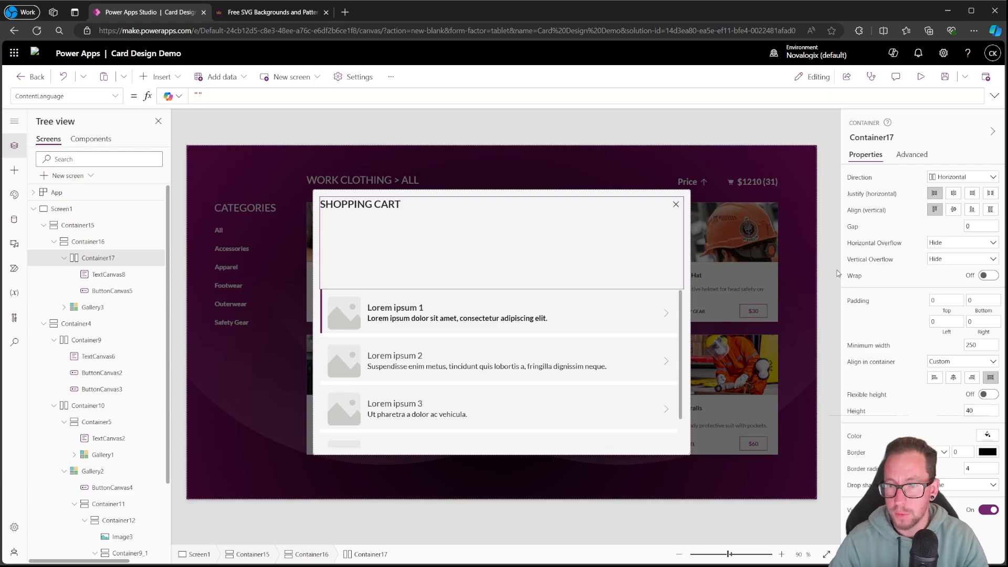
# Set the gap of Container16 to 16 to space the modal header from the gallery
pyautogui.click(87, 242)
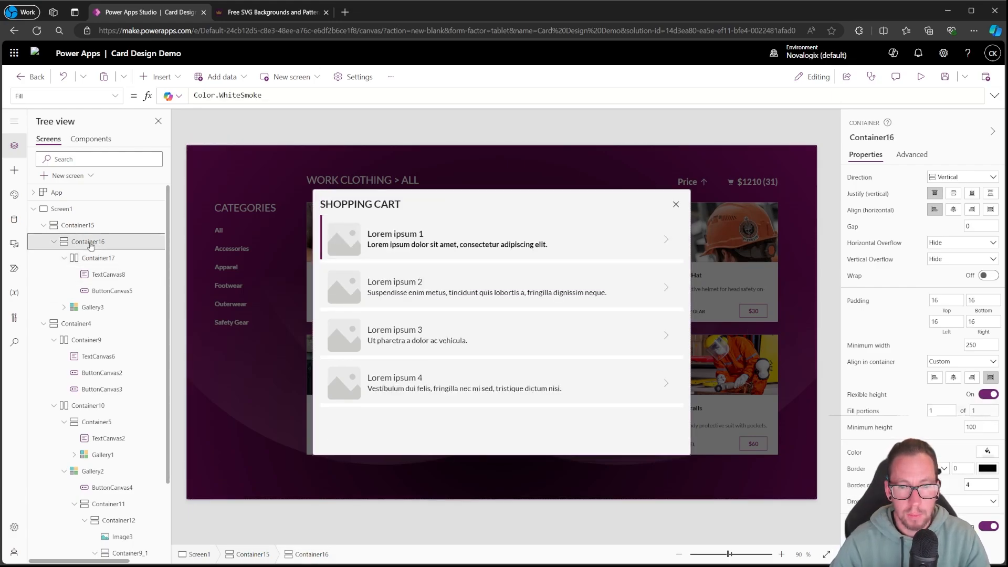
pyautogui.click(92, 258)
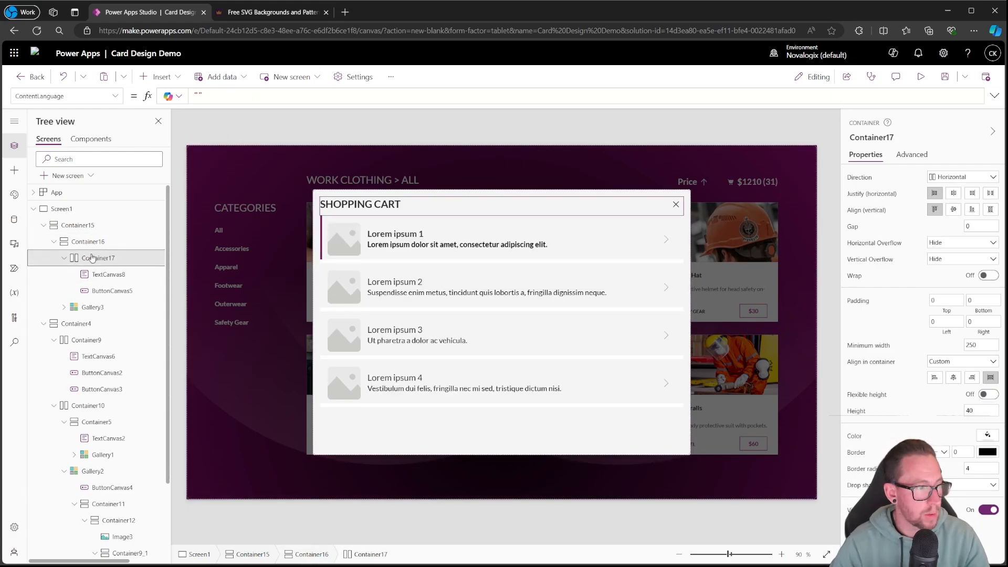
pyautogui.click(88, 241)
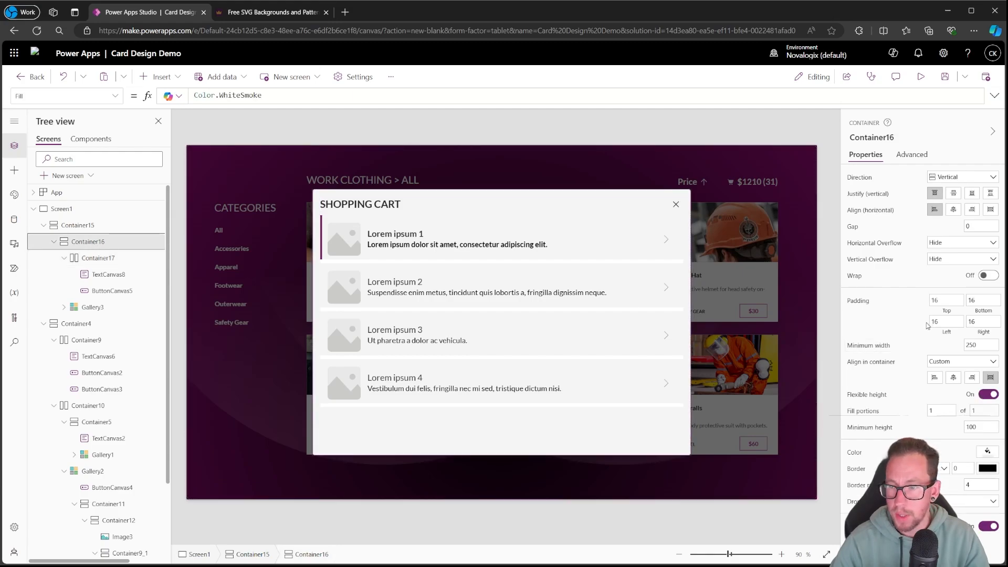
pyautogui.click(969, 226)
pyautogui.write('16')
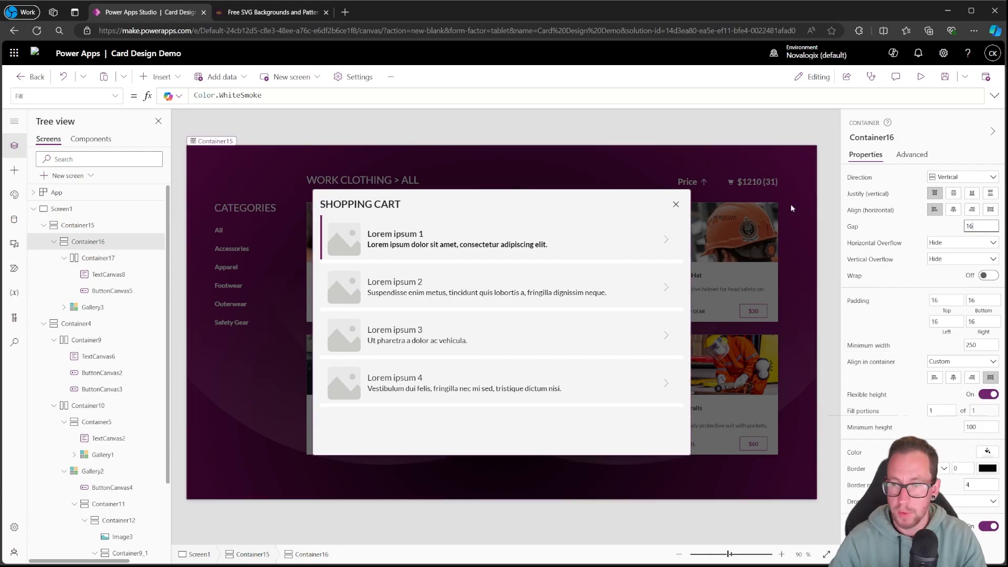
pyautogui.click(827, 213)
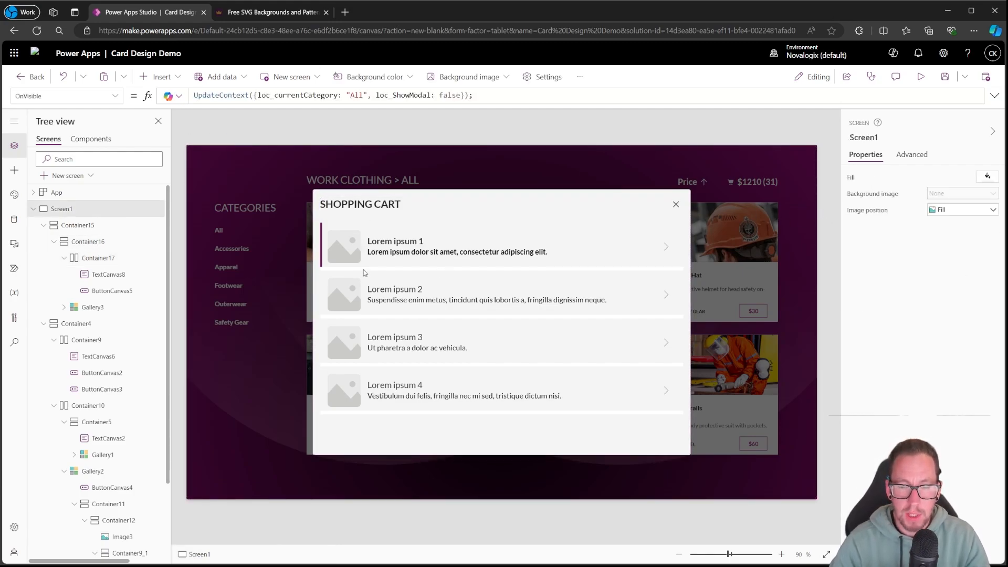
# Give the modal gallery, Gallery3, a Blank layout, stretch it across its container and turn on flexible height
pyautogui.click(100, 307)
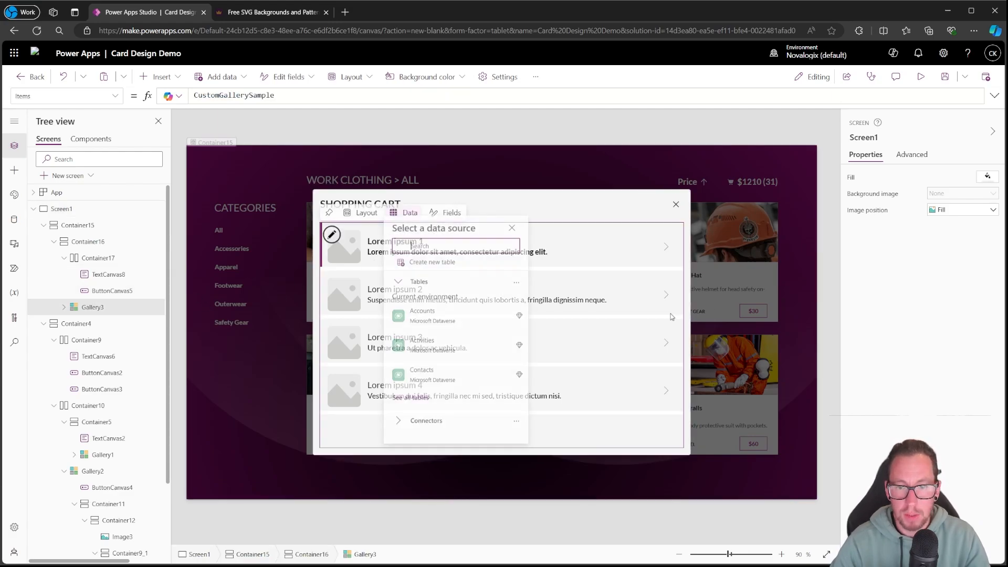
pyautogui.click(955, 223)
pyautogui.click(818, 304)
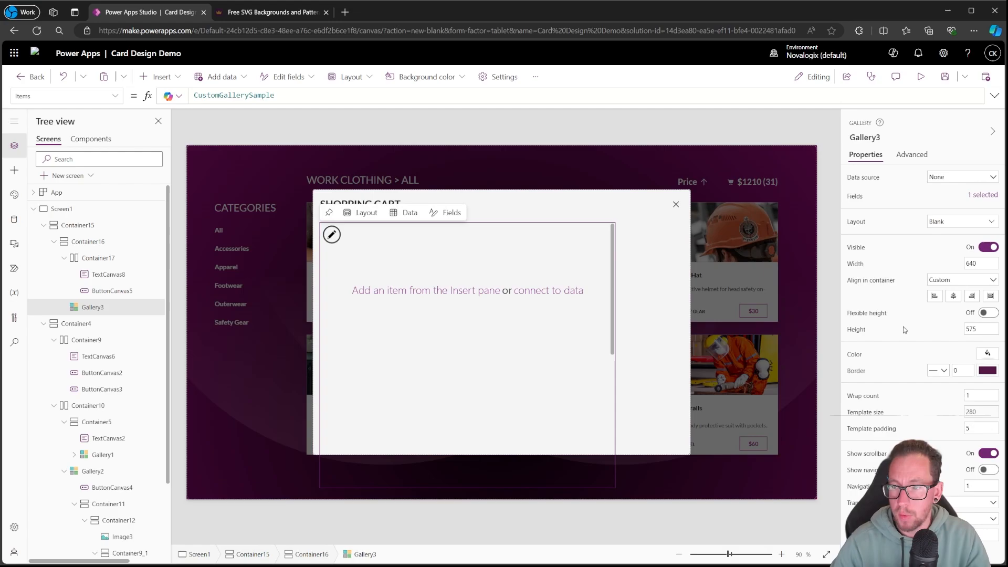
pyautogui.click(992, 298)
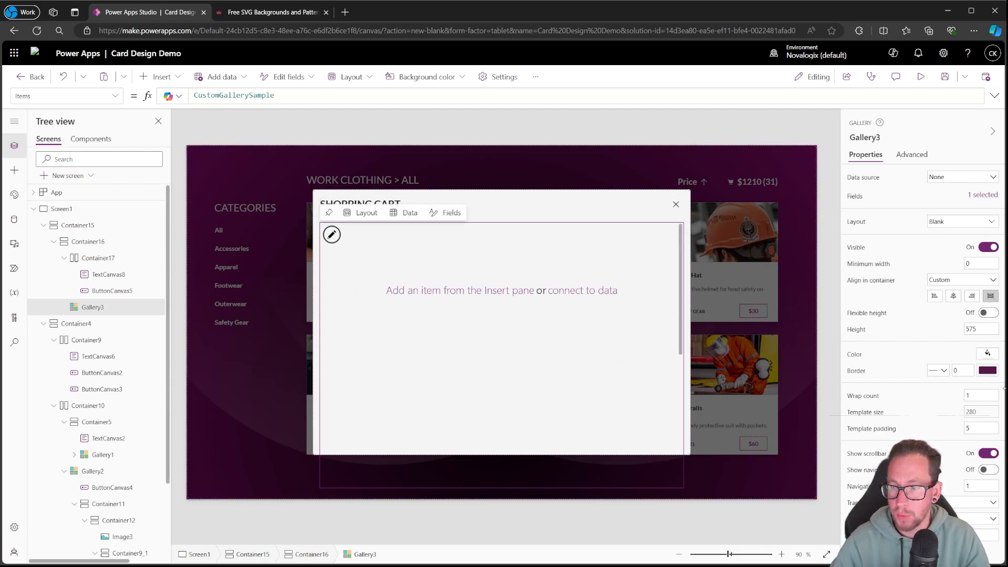
pyautogui.click(987, 313)
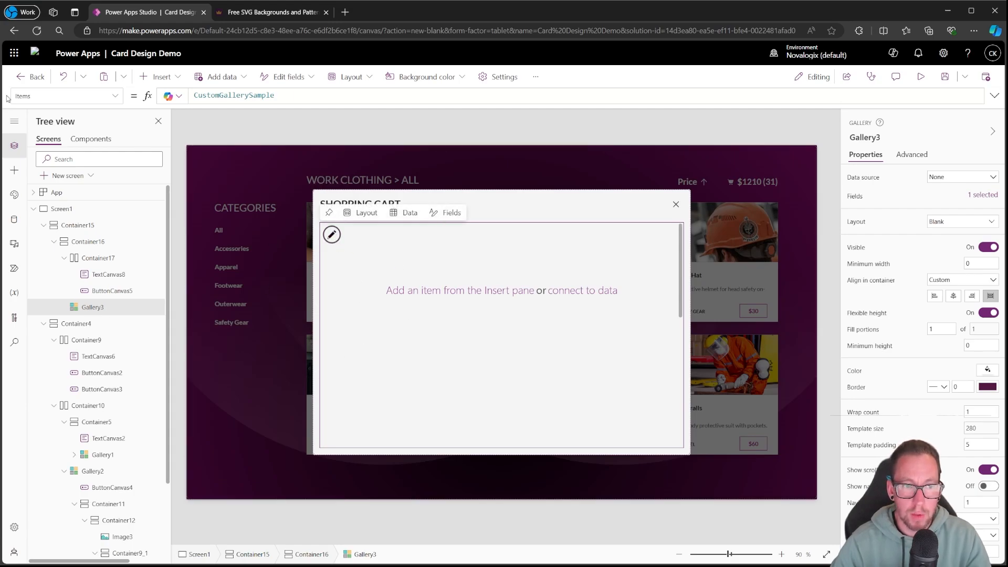
pyautogui.moveTo(311, 98); pyautogui.dragTo(41, 96)
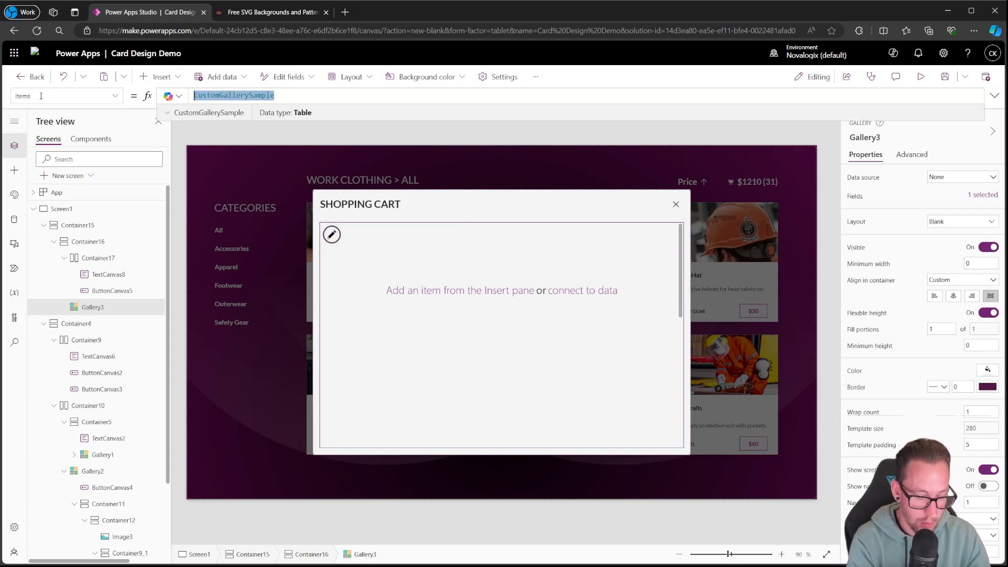
pyautogui.write('loc')
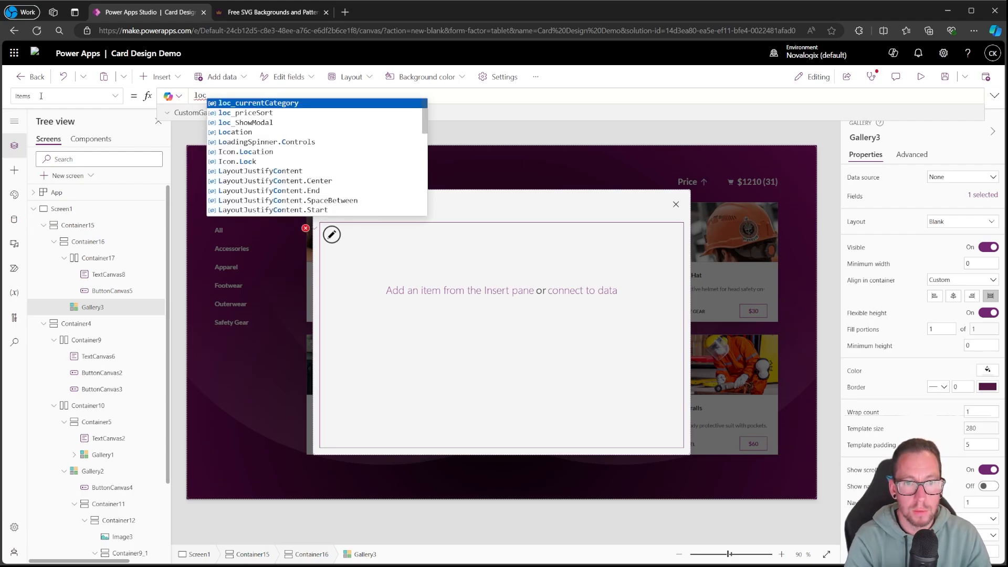
pyautogui.press('Down')
pyautogui.press('Down')
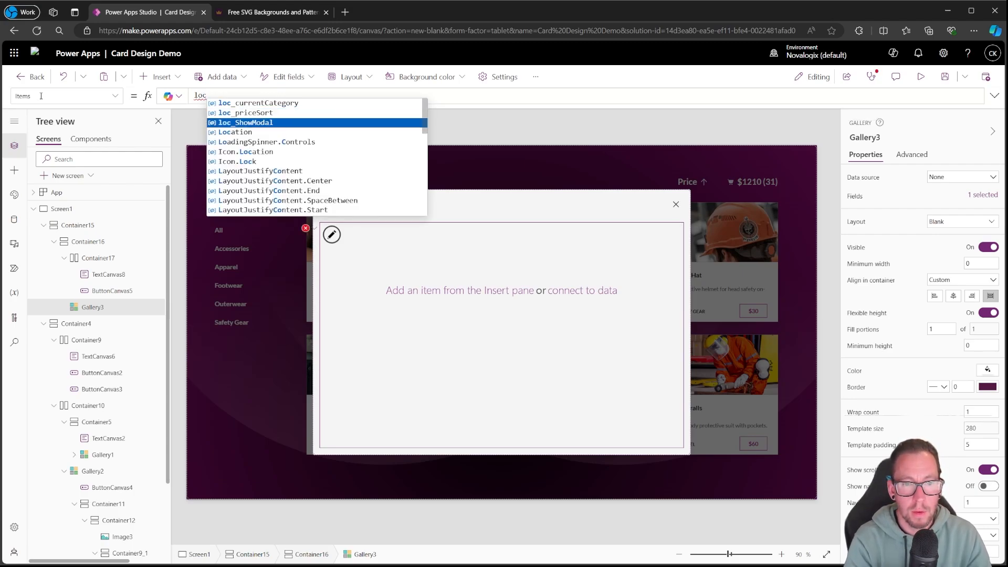
pyautogui.press('BackSpace')
pyautogui.press('BackSpace')
pyautogui.press('BackSpace')
pyautogui.write('col')
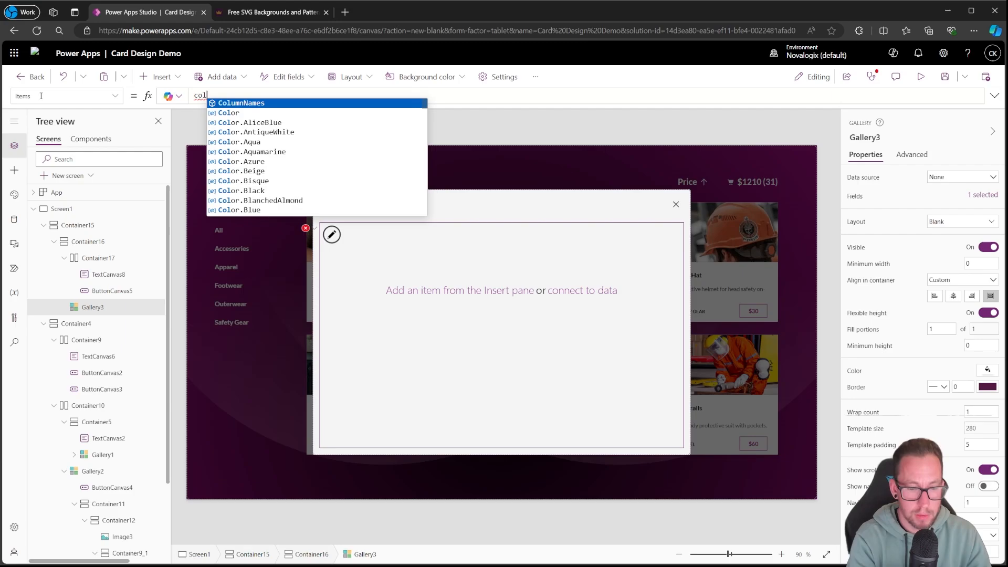
pyautogui.write('_')
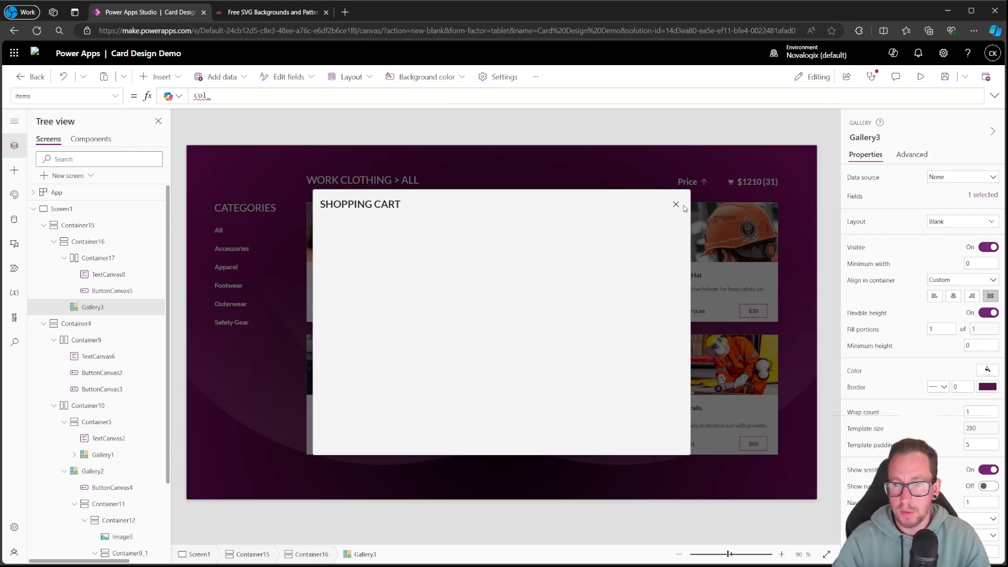
# Copy the collection name from the product card button's OnSelect formula and set Gallery3's Items to col_UserBasketItems
pyautogui.click(676, 205)
pyautogui.click(325, 210)
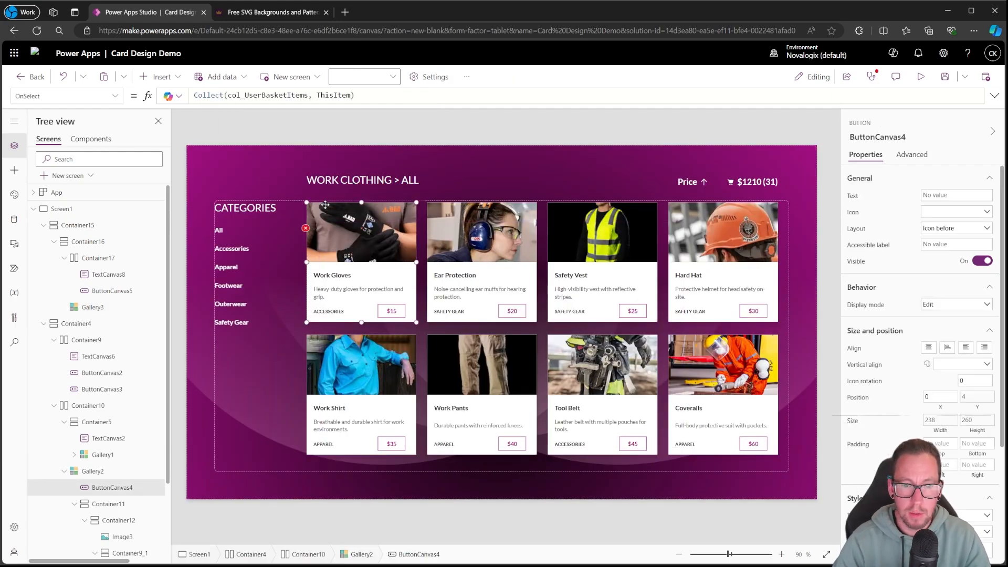
pyautogui.doubleClick(261, 95)
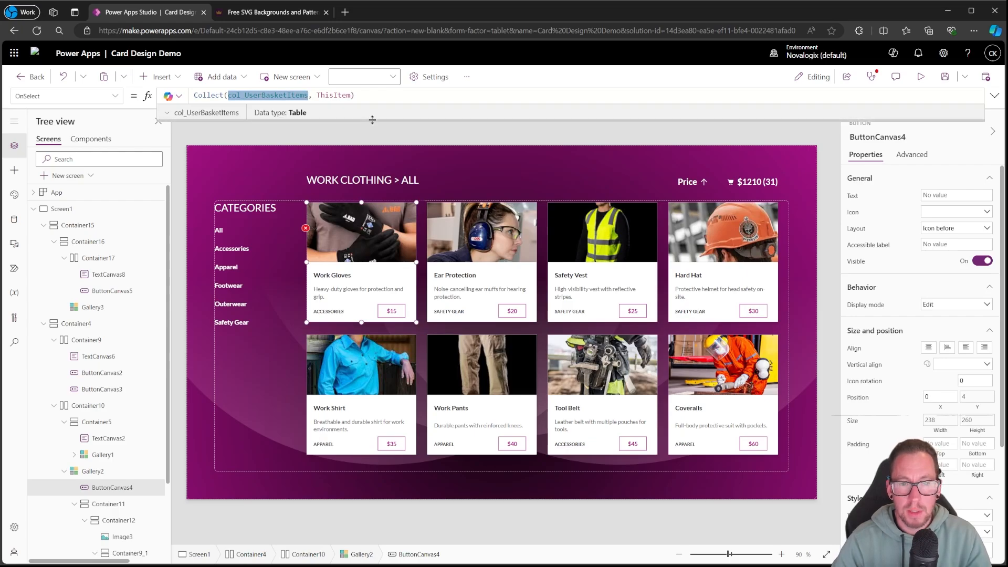
pyautogui.keyDown('alt'); pyautogui.click(755, 184); pyautogui.keyUp('alt')
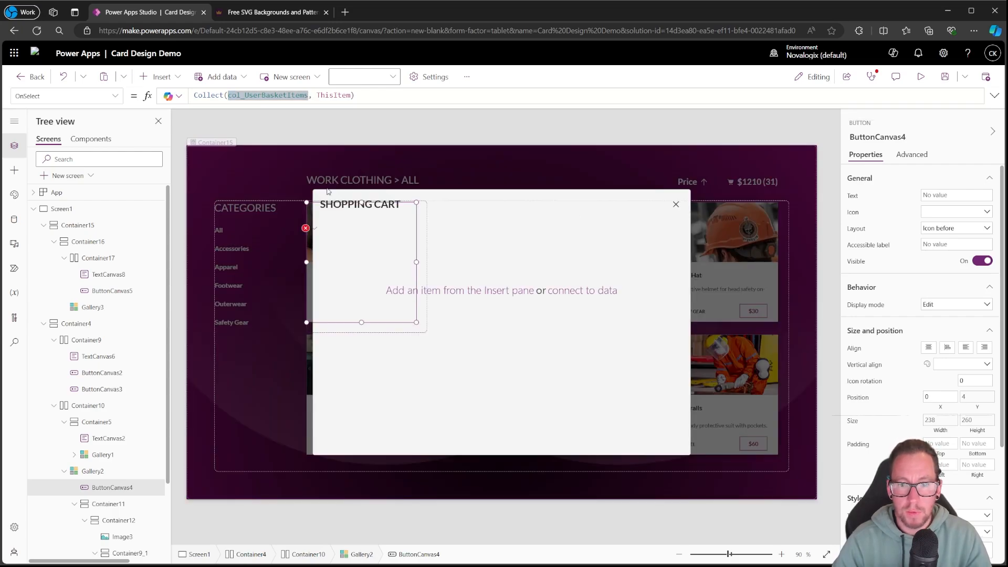
pyautogui.click(486, 369)
pyautogui.write('col_')
pyautogui.click(217, 96)
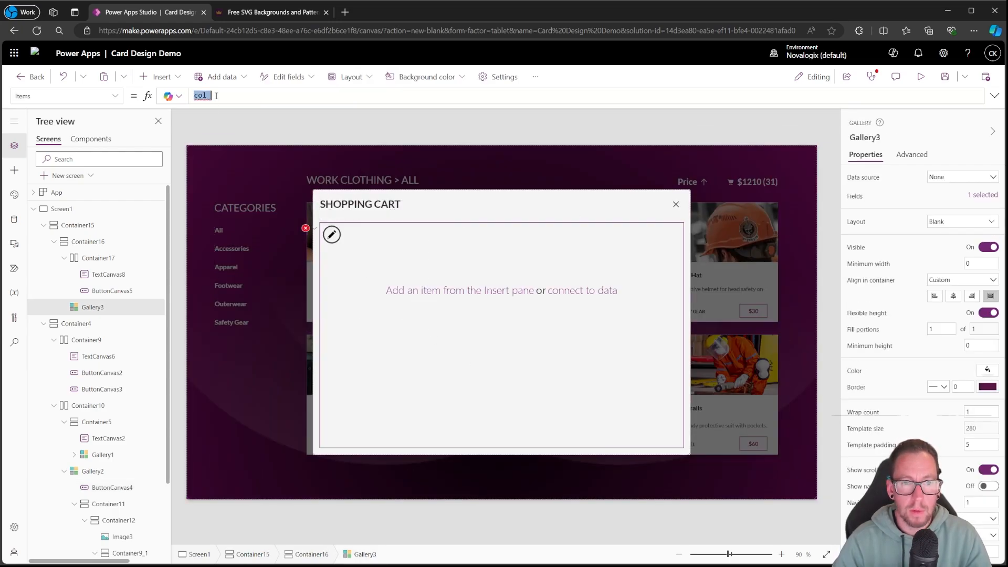
pyautogui.write('UserBasketItems')
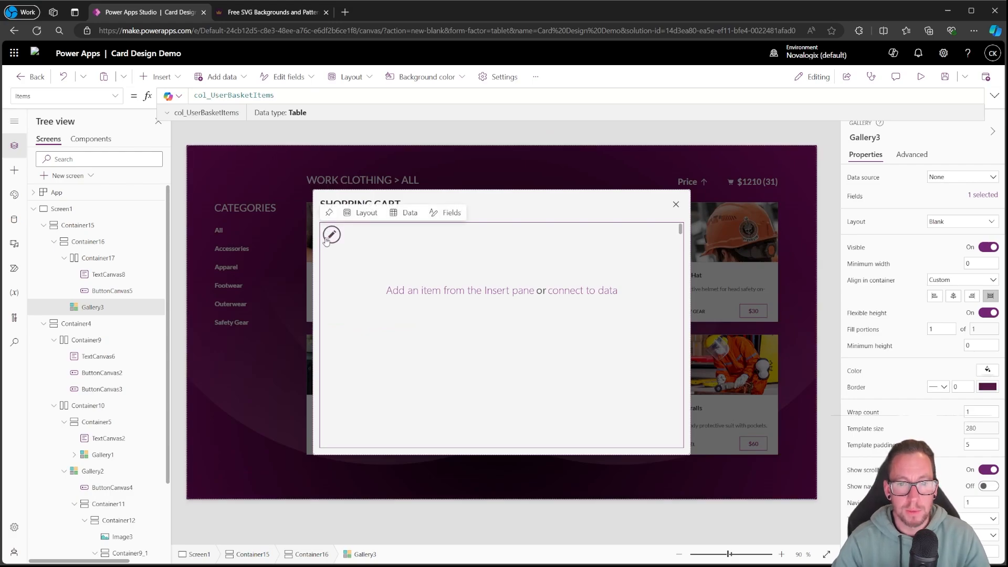
# Insert a horizontal container into the item template of Gallery3
pyautogui.click(327, 237)
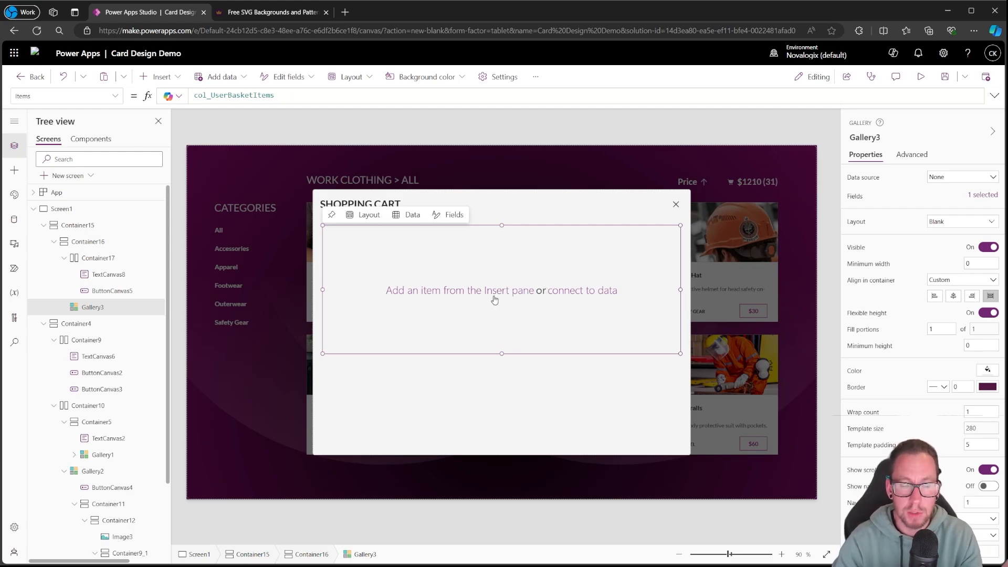
pyautogui.click(157, 77)
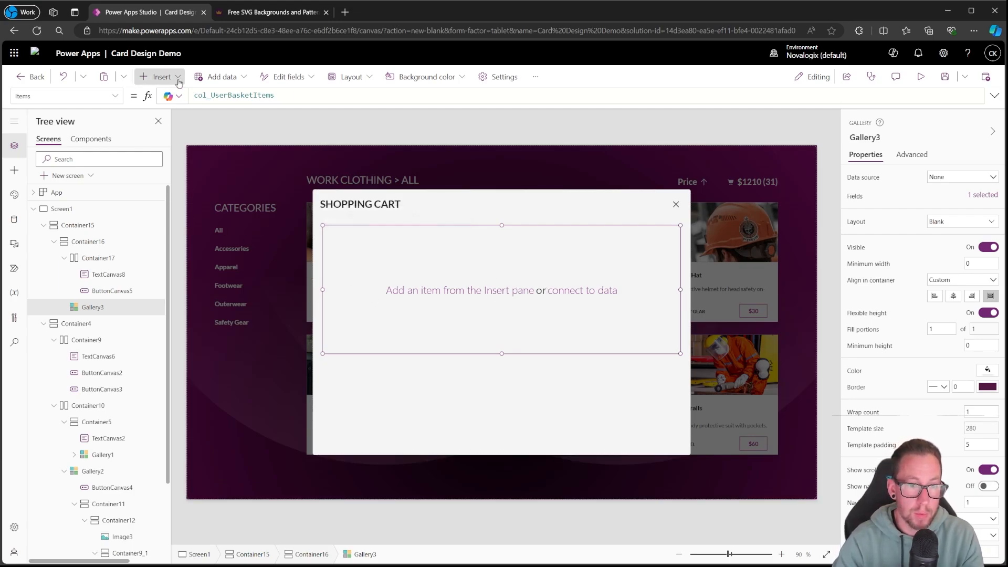
pyautogui.click(289, 302)
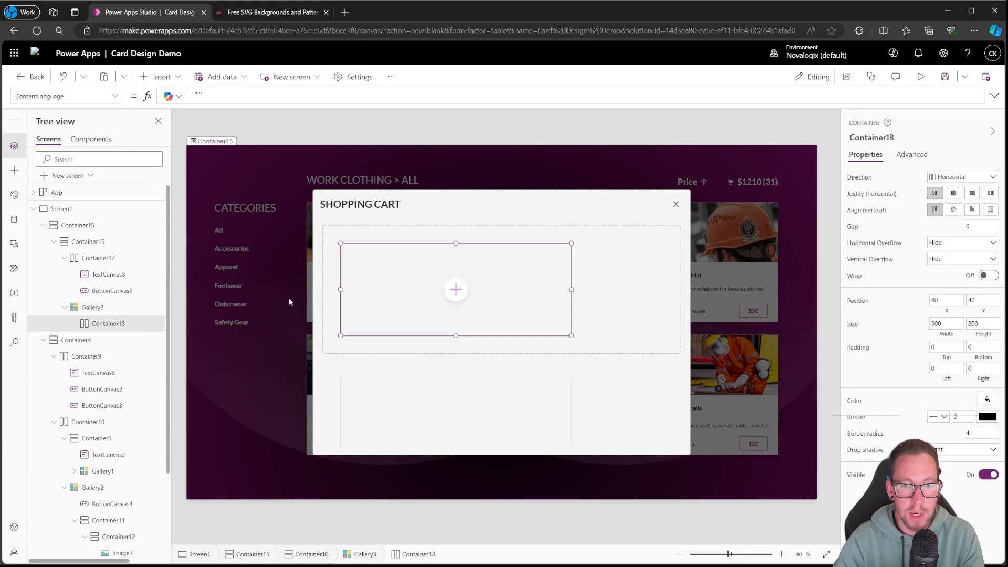
# Set the width of the gallery's template container, Container18, to Parent.TemplateWidth
pyautogui.click(952, 335)
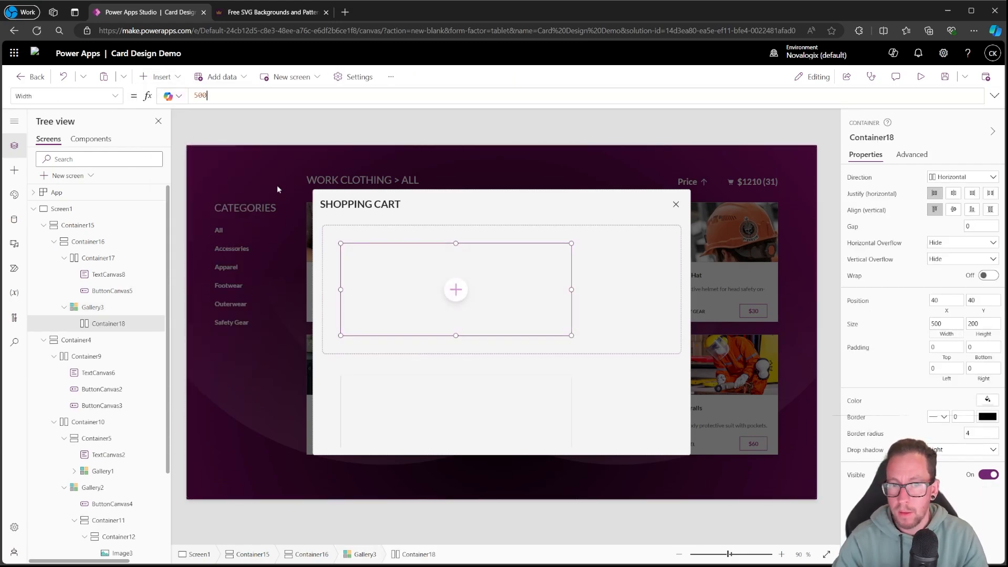
pyautogui.click(209, 96)
pyautogui.moveTo(208, 95); pyautogui.dragTo(74, 97)
pyautogui.write('A')
pyautogui.press('BackSpace')
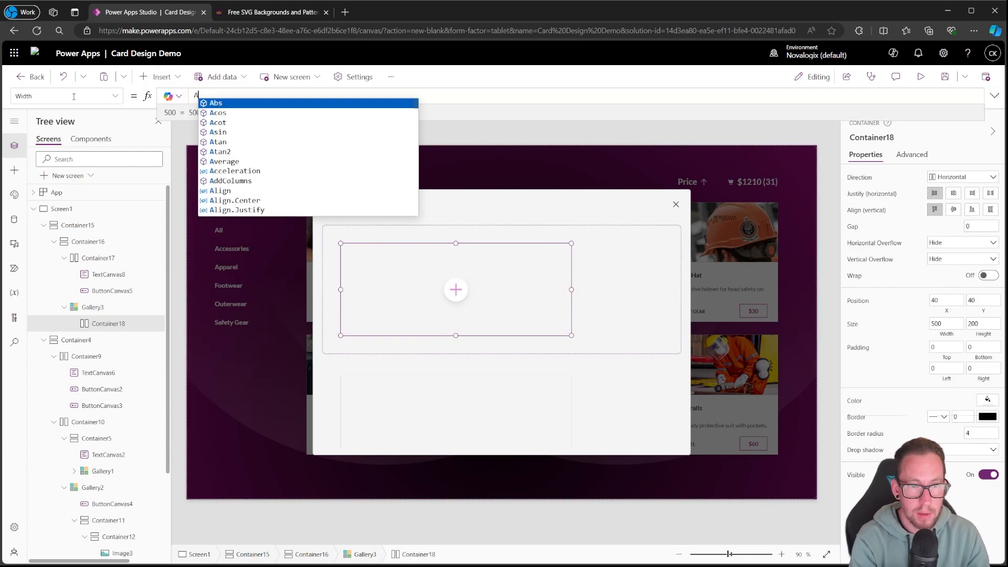
pyautogui.write('Parent.TemplateWidth')
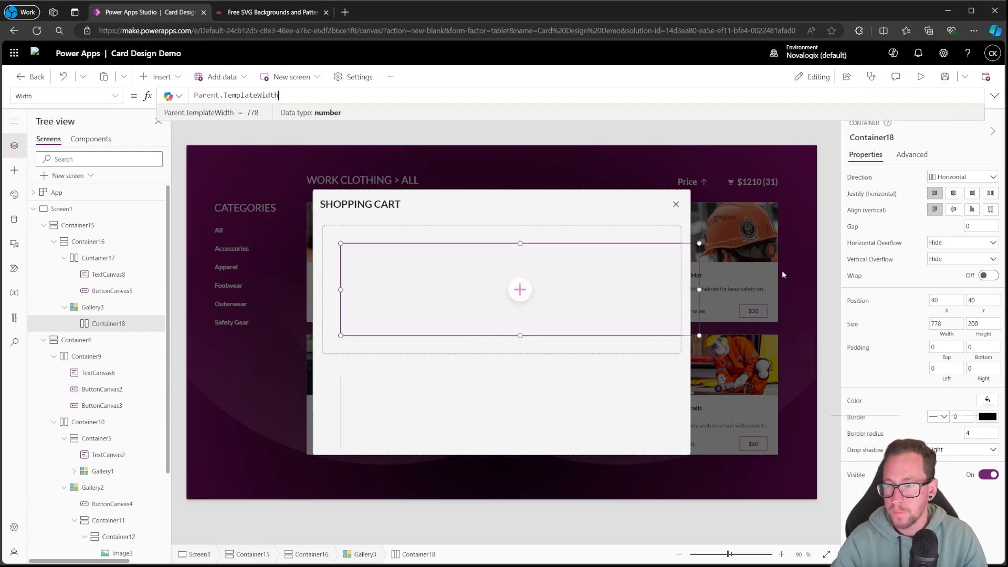
# Set the height of Container18 to Parent.TemplateHeight
pyautogui.click(978, 334)
pyautogui.moveTo(209, 95); pyautogui.dragTo(194, 96)
pyautogui.write('Parent.')
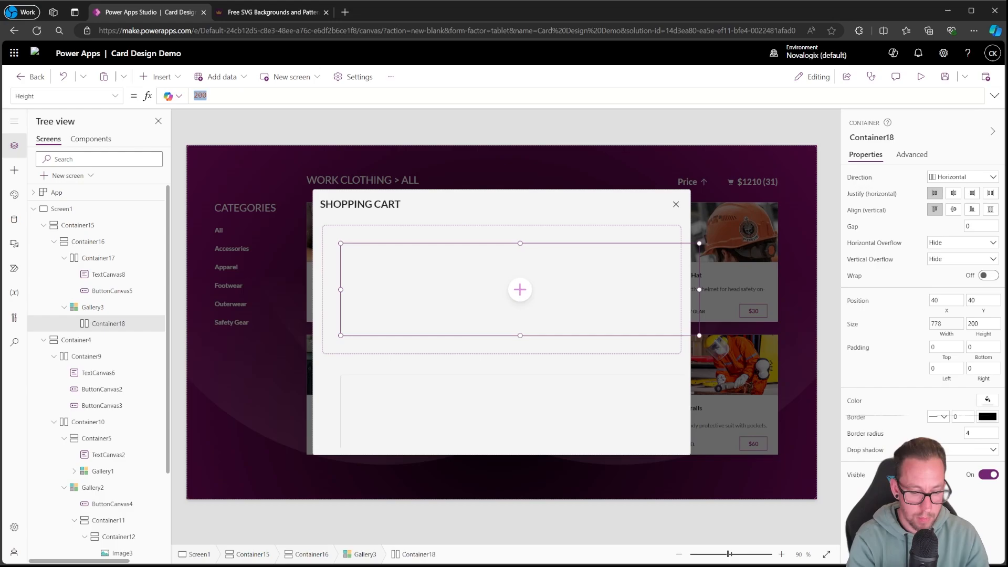
pyautogui.write('Tem')
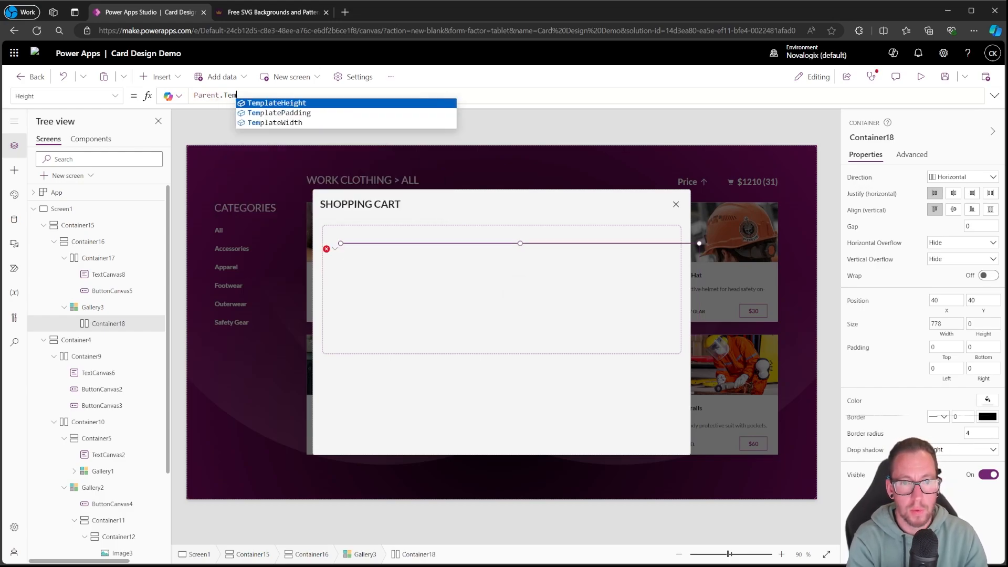
pyautogui.press('Tab')
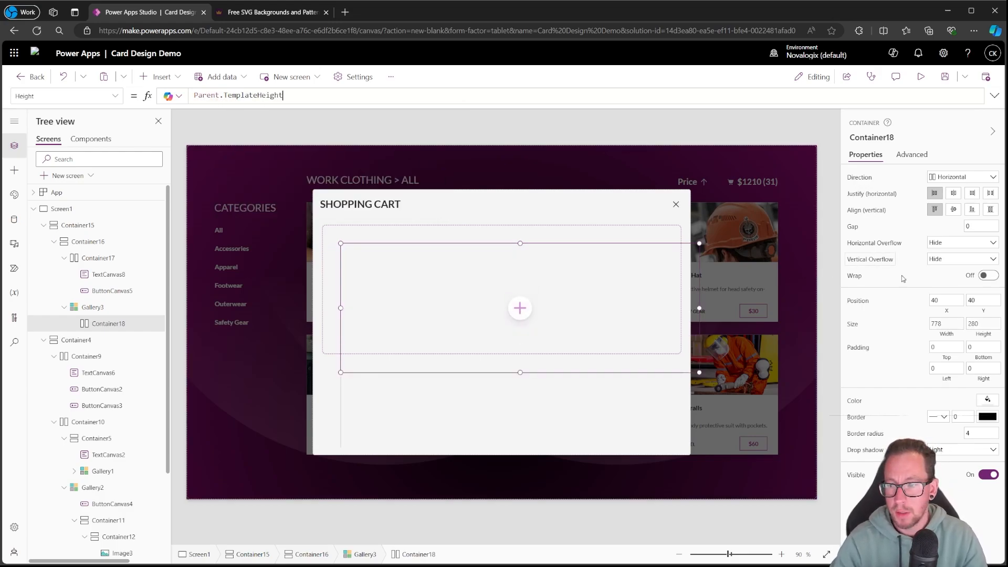
# Set the X and Y position of Container18 to 0 within the gallery template
pyautogui.moveTo(943, 301); pyautogui.dragTo(837, 288)
pyautogui.write('0')
pyautogui.press('Tab')
pyautogui.write('0')
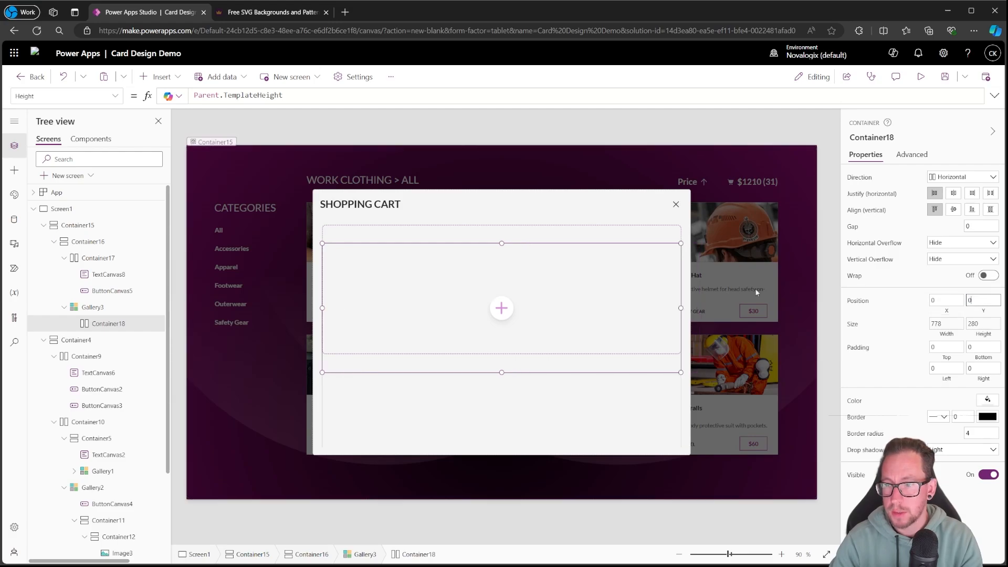
pyautogui.click(827, 258)
pyautogui.click(401, 259)
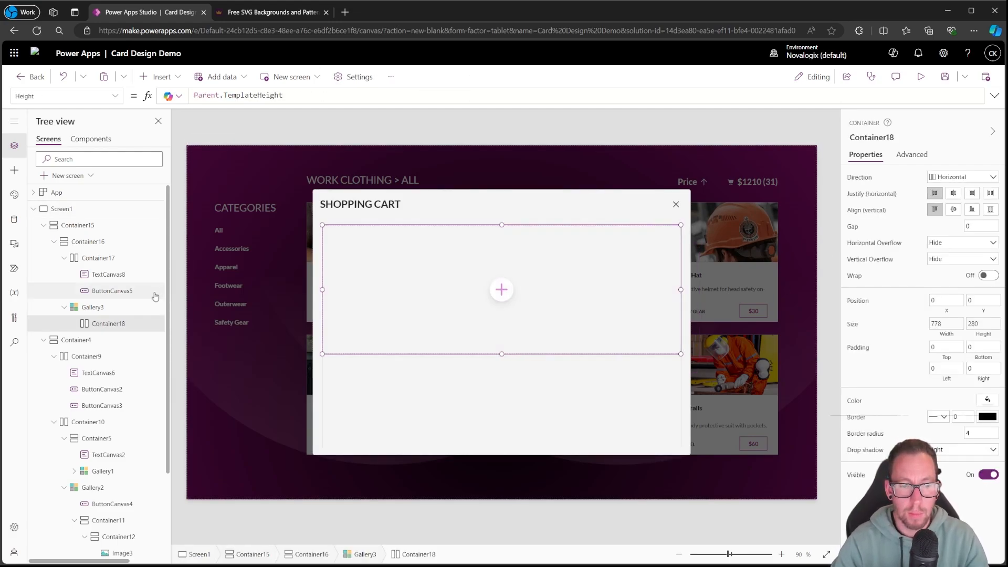
pyautogui.click(101, 309)
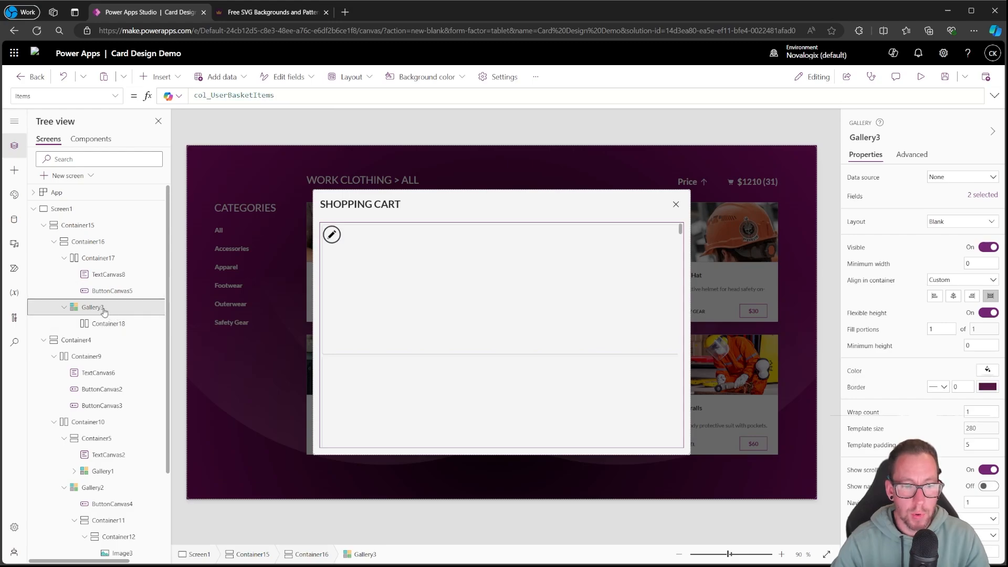
pyautogui.click(322, 232)
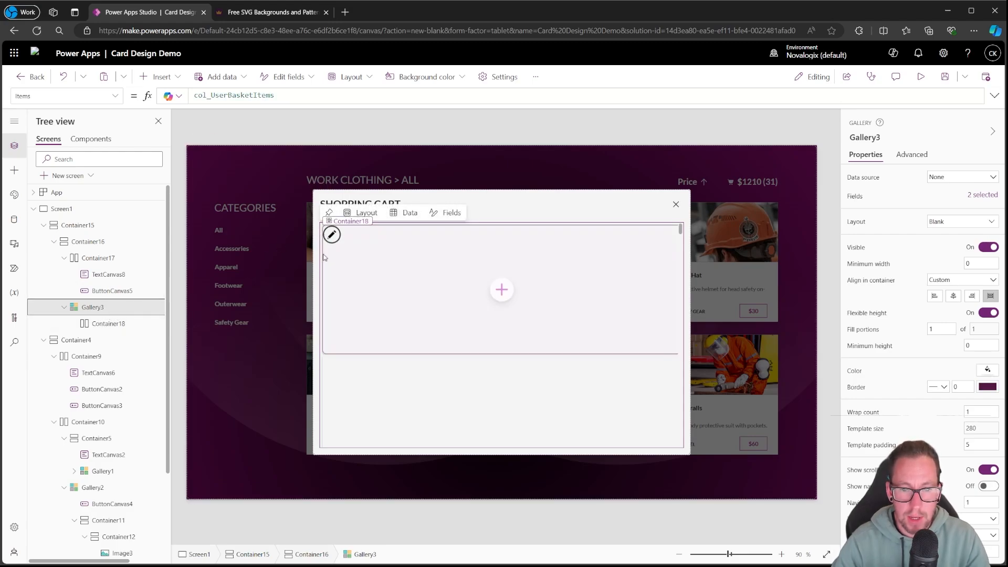
pyautogui.click(965, 446)
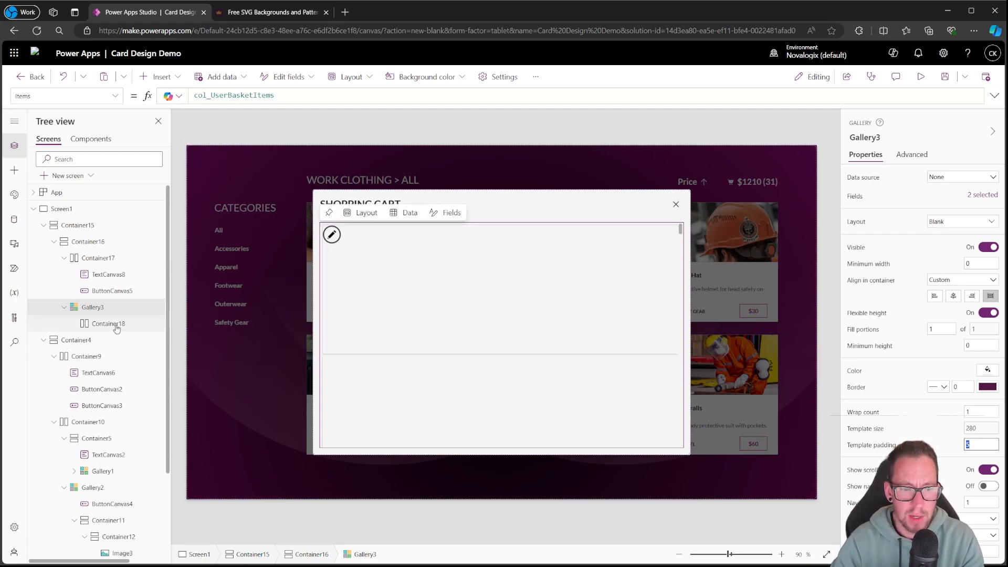
# Try a gap of 40 on the modal's header container, Container17, and reset it to 0
pyautogui.click(97, 257)
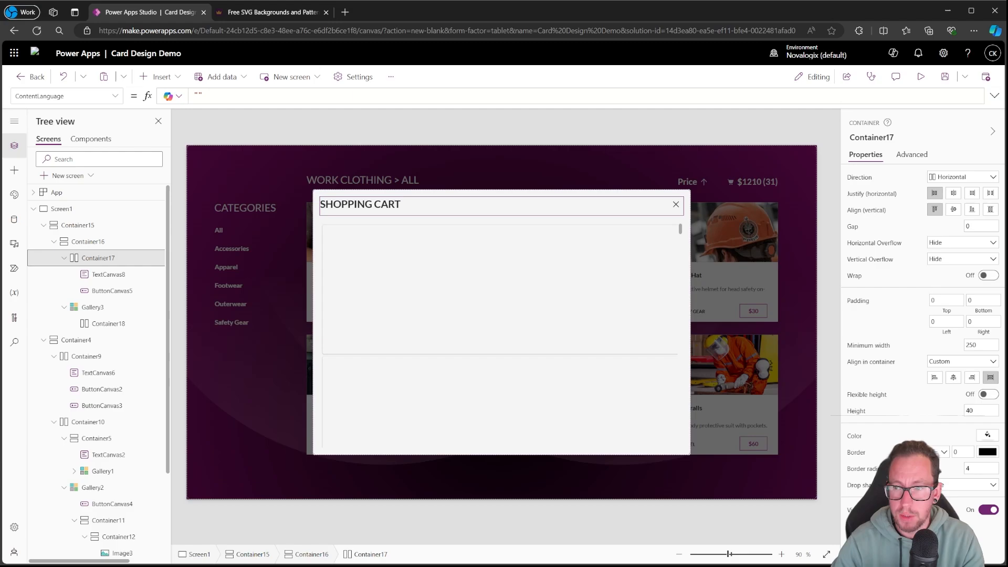
pyautogui.click(977, 226)
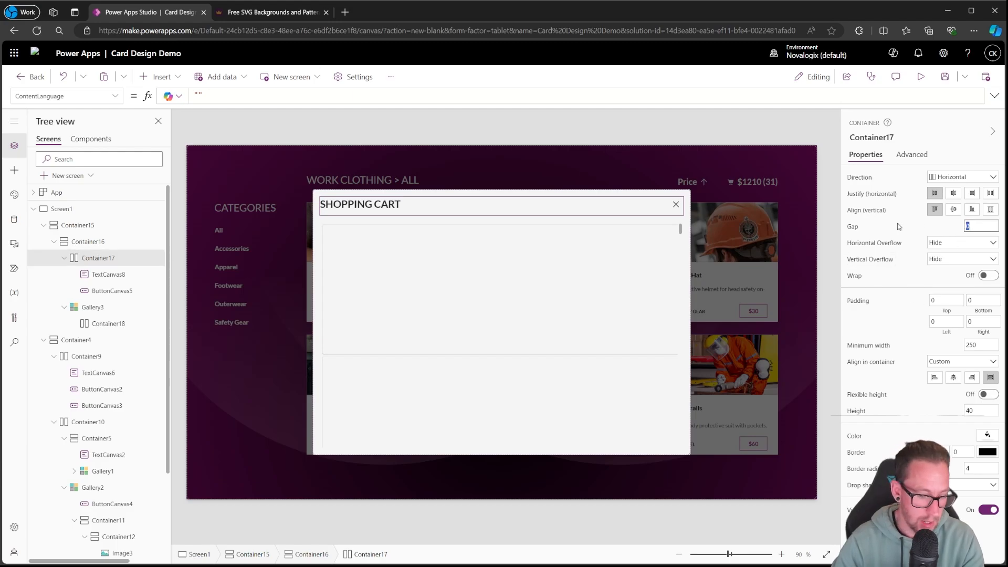
pyautogui.write('40')
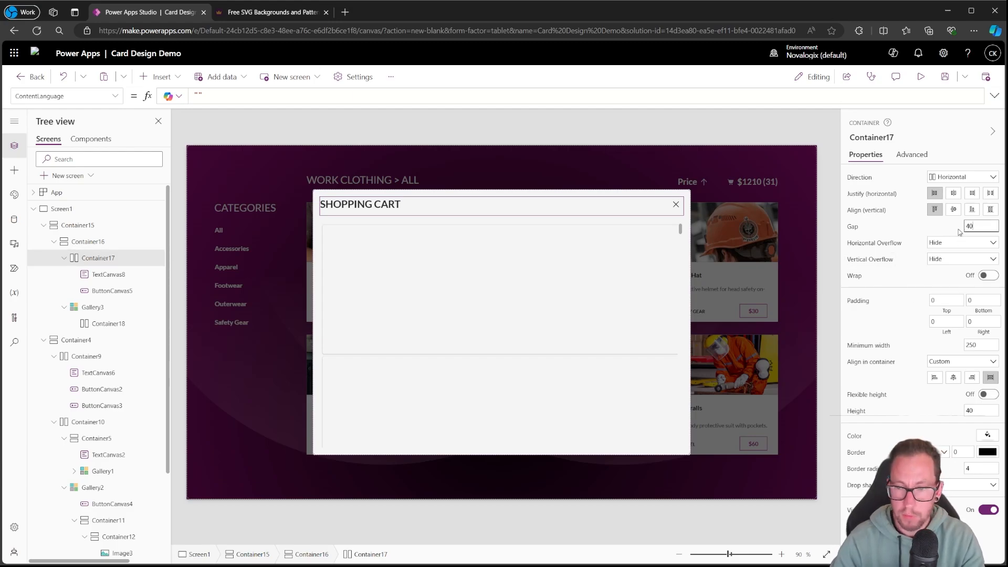
pyautogui.press('Return')
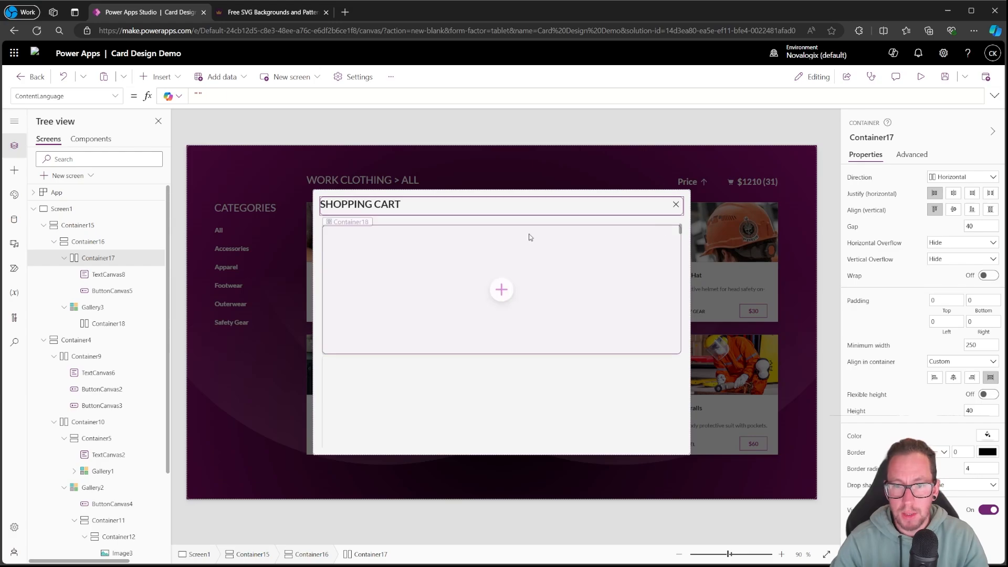
pyautogui.click(981, 227)
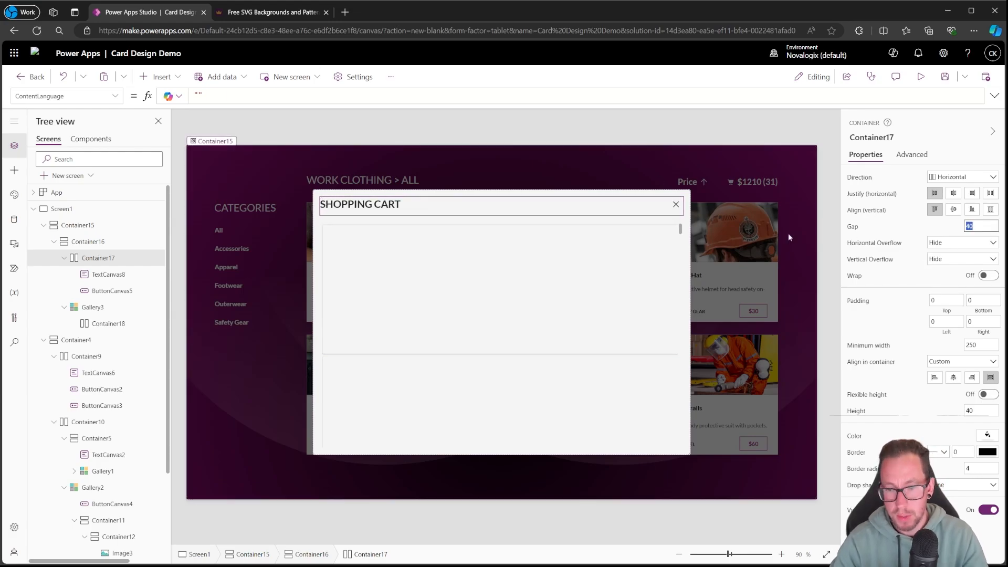
pyautogui.write('0')
pyautogui.click(827, 235)
# Set the template padding of the cart gallery, Gallery3, to 0
pyautogui.click(421, 292)
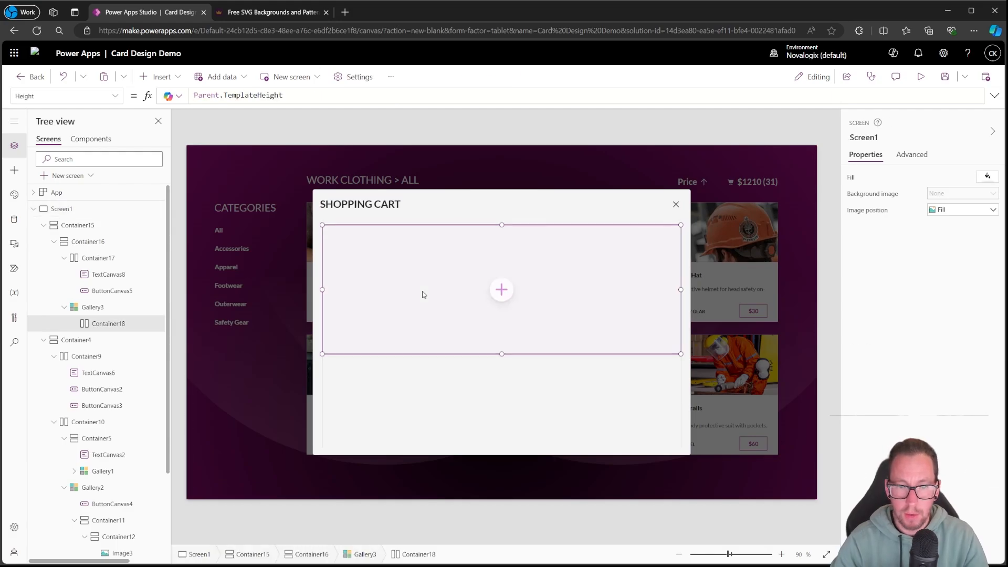
pyautogui.click(87, 306)
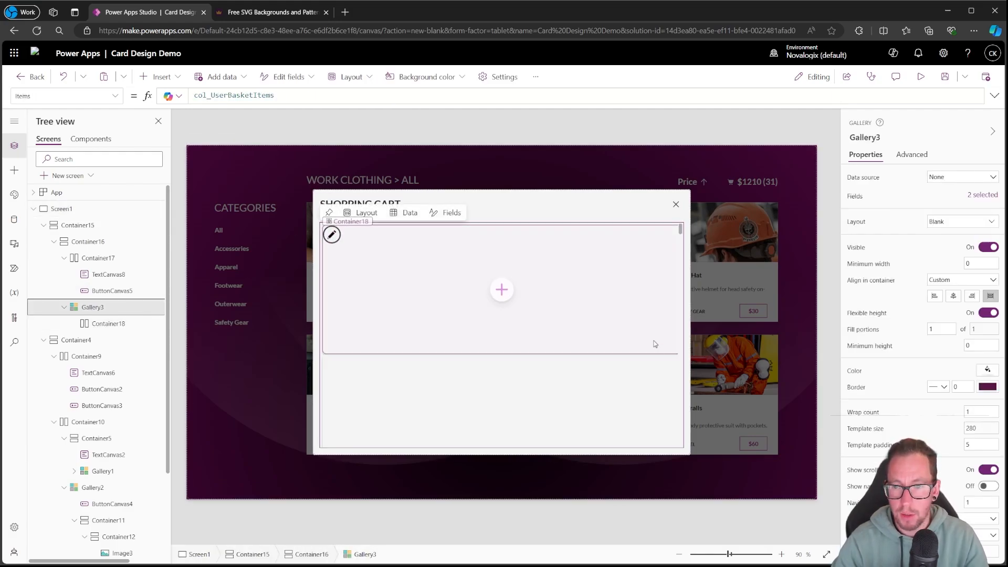
pyautogui.doubleClick(972, 444)
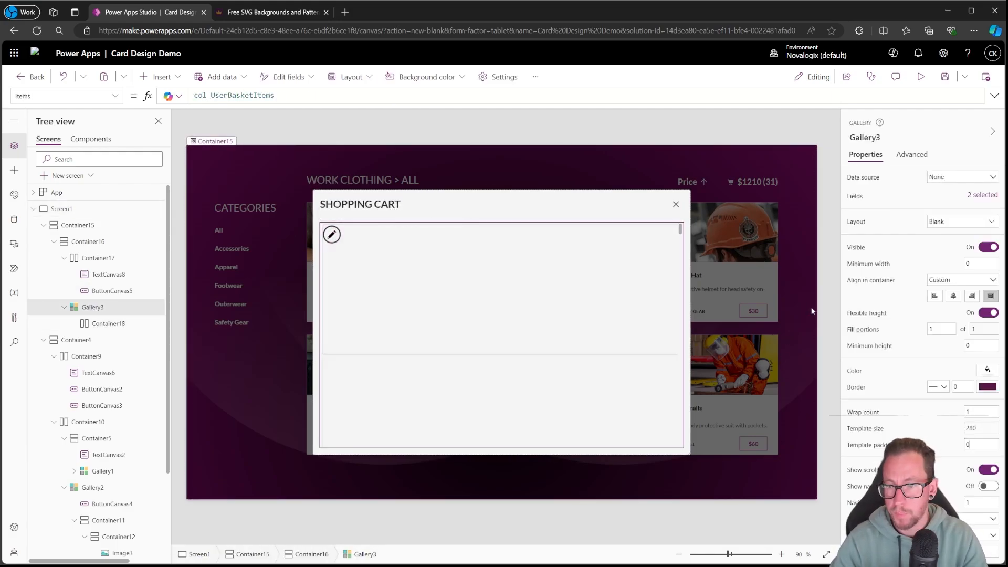
pyautogui.click(822, 298)
# Set the bottom padding of the gallery's template container, Container18, to 16
pyautogui.click(101, 308)
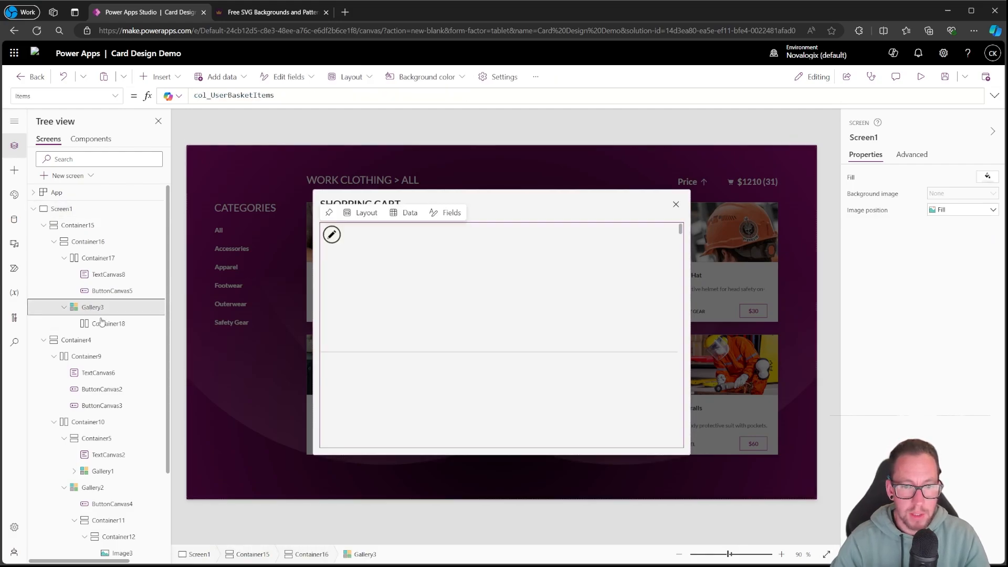
pyautogui.click(103, 324)
pyautogui.click(105, 312)
pyautogui.click(109, 325)
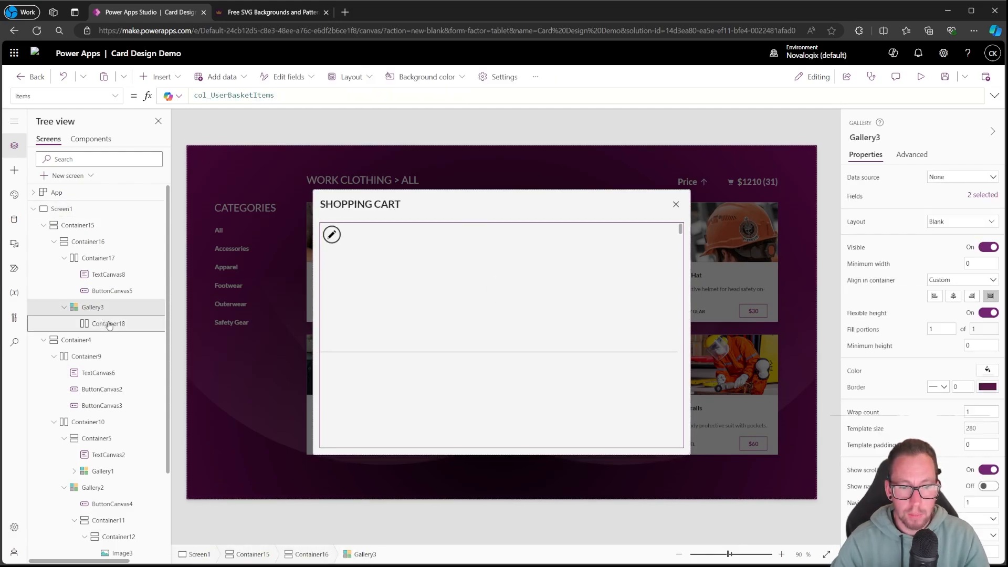
pyautogui.click(305, 96)
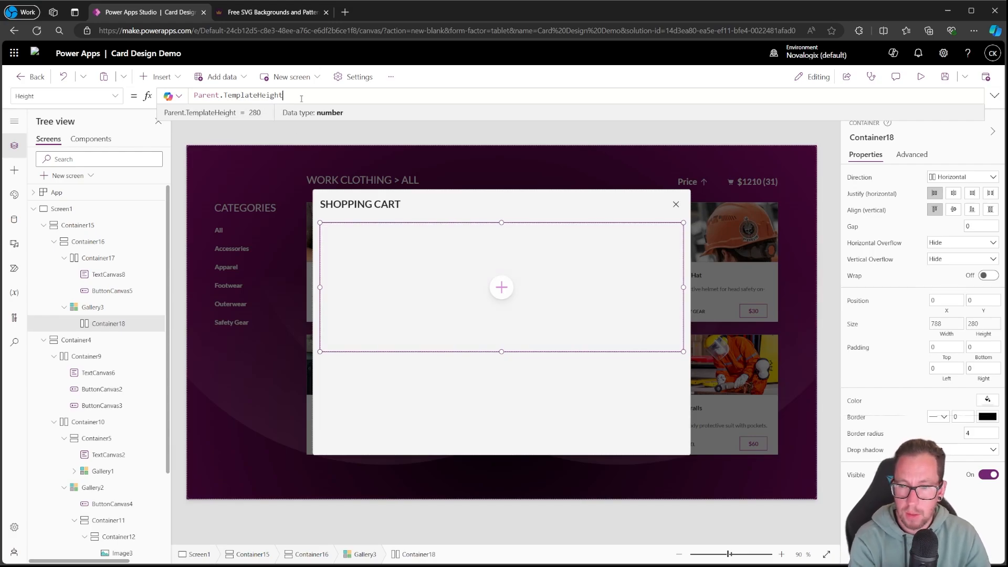
pyautogui.click(982, 347)
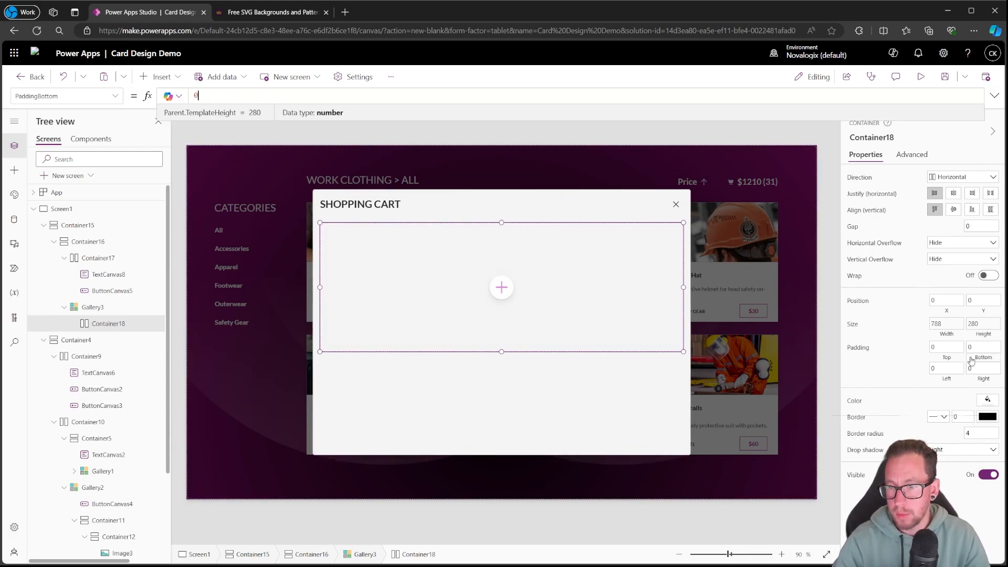
pyautogui.write('16')
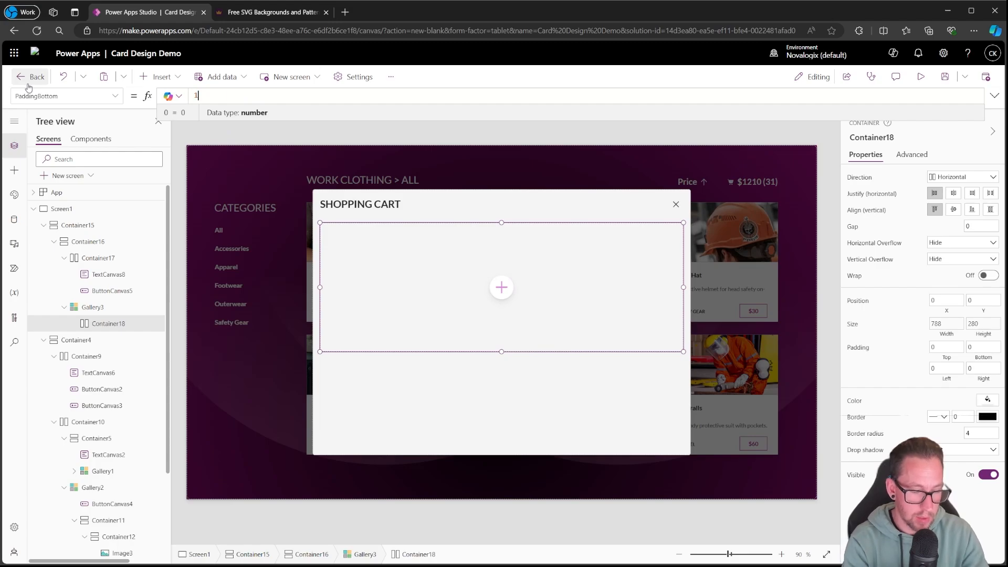
pyautogui.click(817, 242)
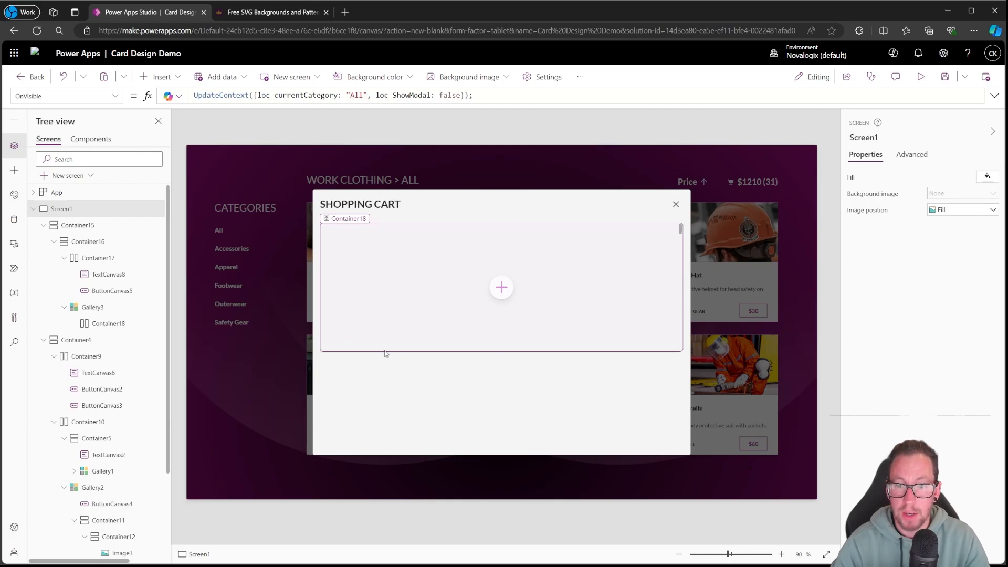
# Set the template size of Gallery3 to 120
pyautogui.click(95, 308)
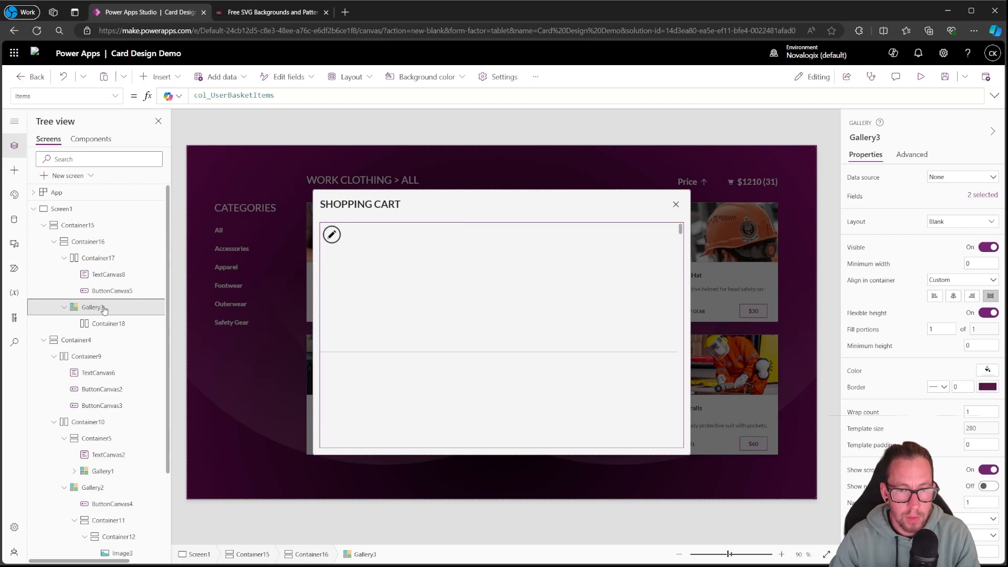
pyautogui.click(980, 428)
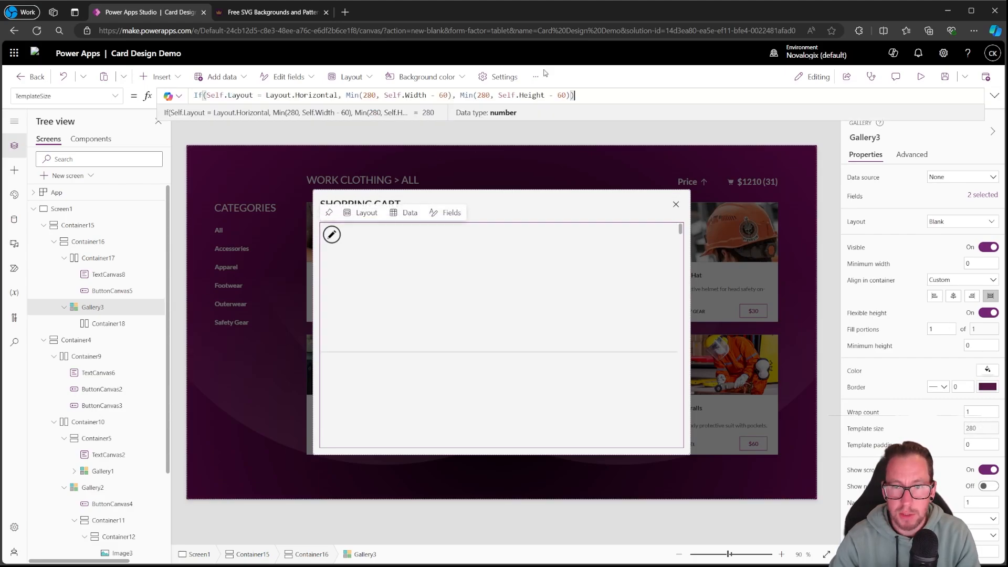
pyautogui.write('120')
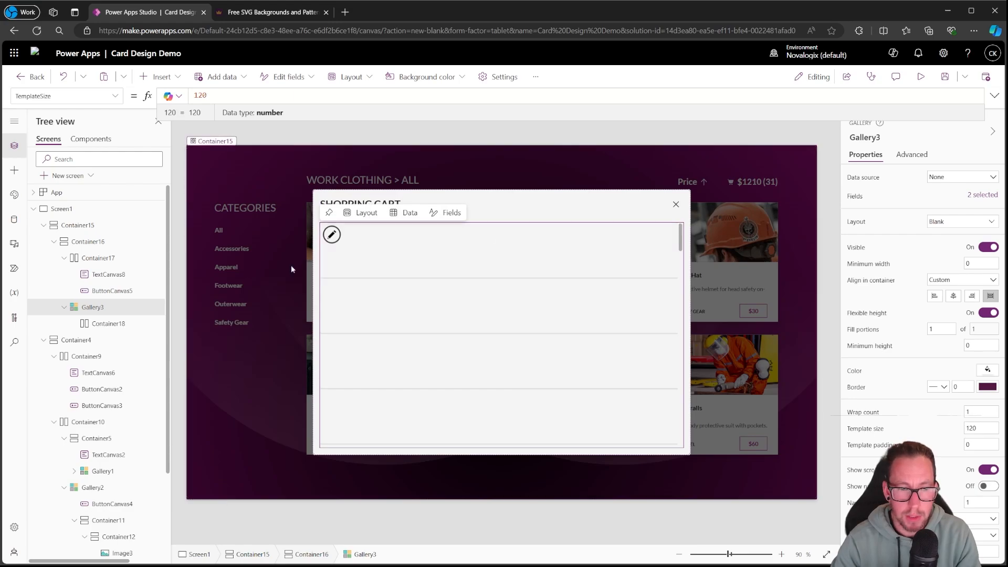
# Set the height of Container18 to Parent.TemplateHeight - 16, after trying an offset of 32
pyautogui.click(108, 323)
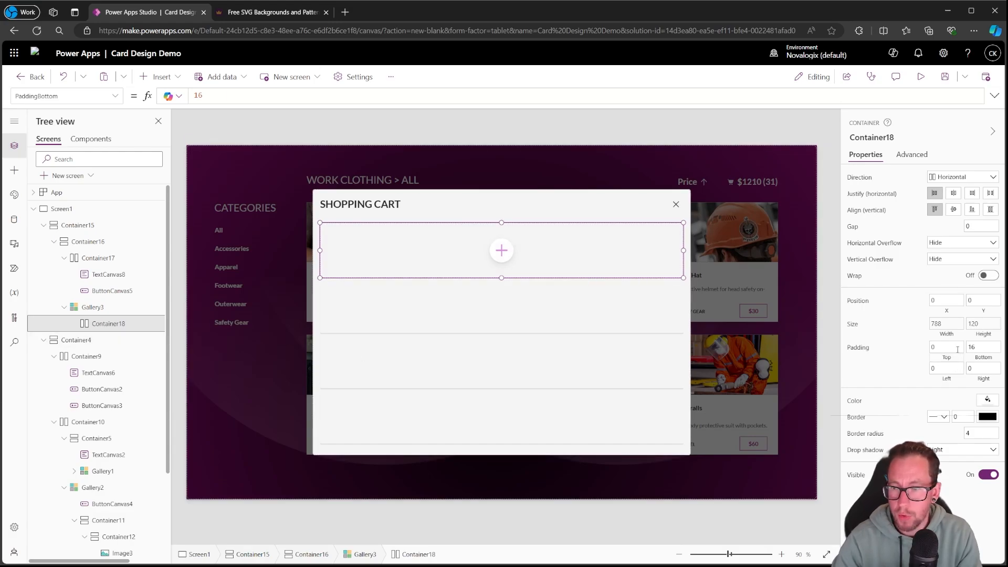
pyautogui.click(982, 324)
pyautogui.click(312, 96)
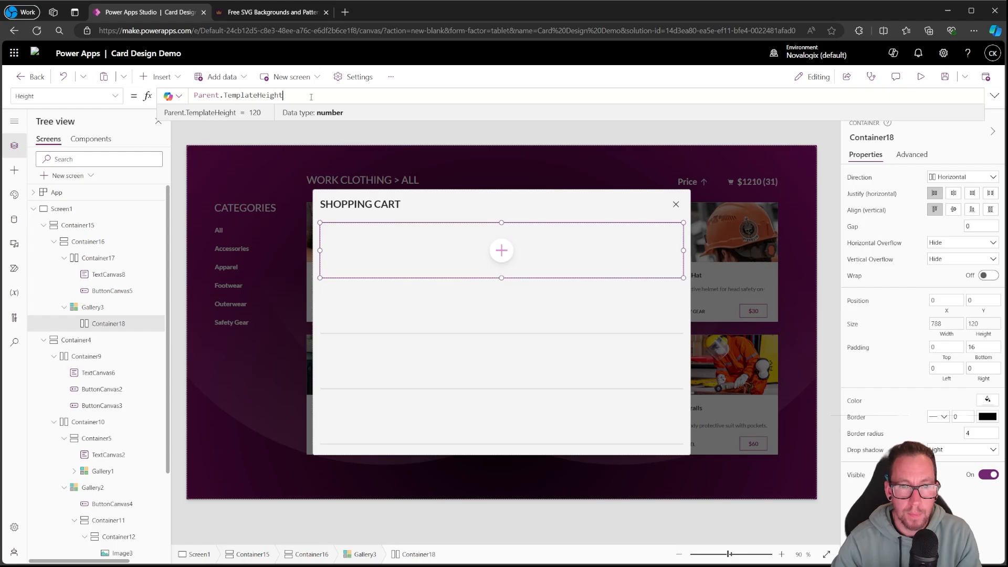
pyautogui.write('- ')
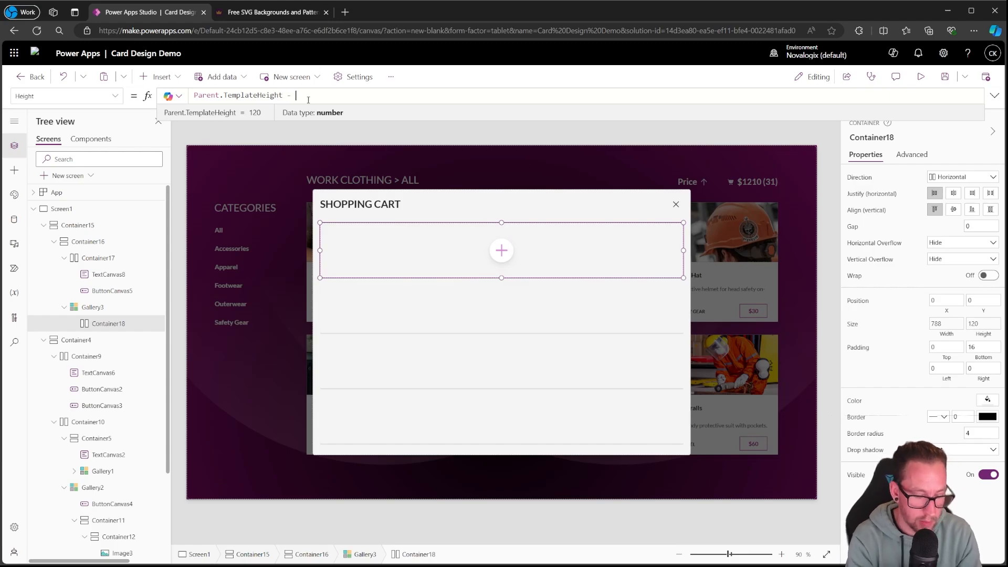
pyautogui.write('32')
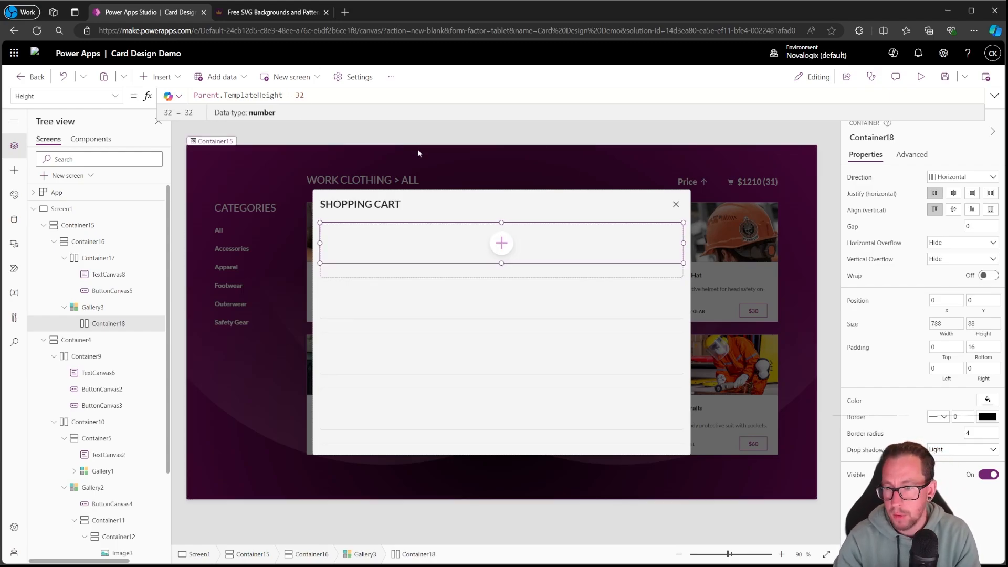
pyautogui.press('BackSpace')
pyautogui.press('BackSpace')
pyautogui.write('16')
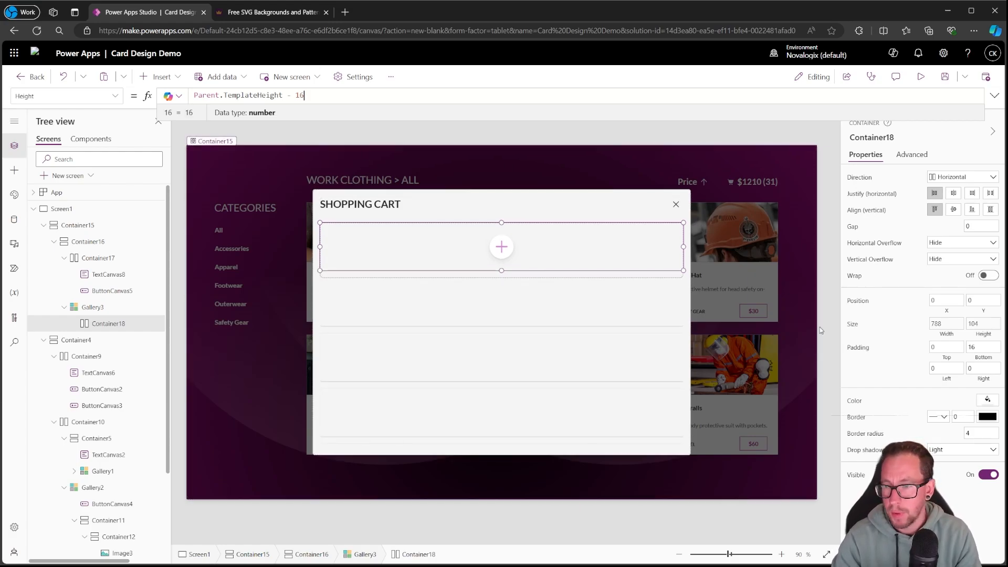
# Set the width of Container18 to Parent.TemplateWidth - 16
pyautogui.click(947, 325)
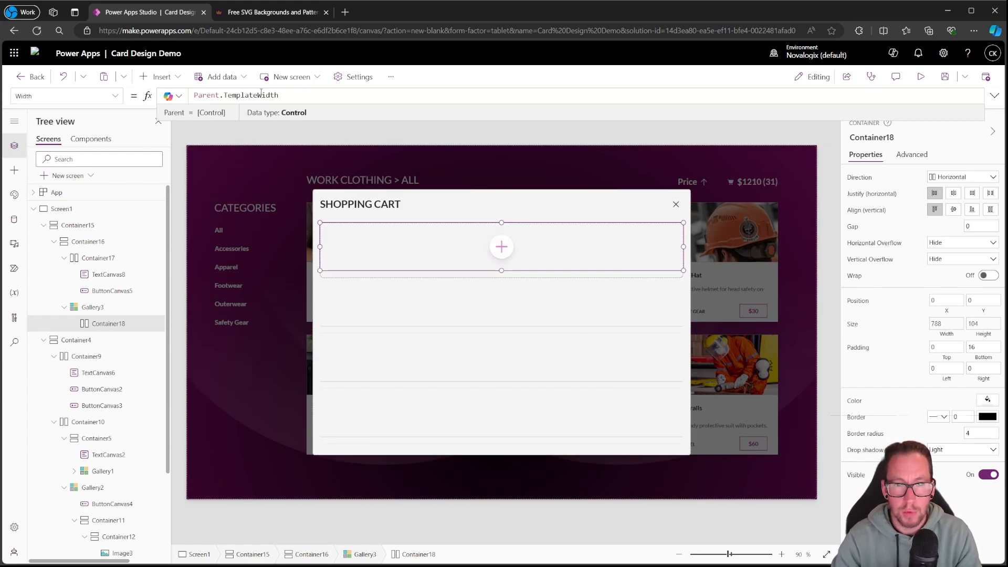
pyautogui.click(291, 96)
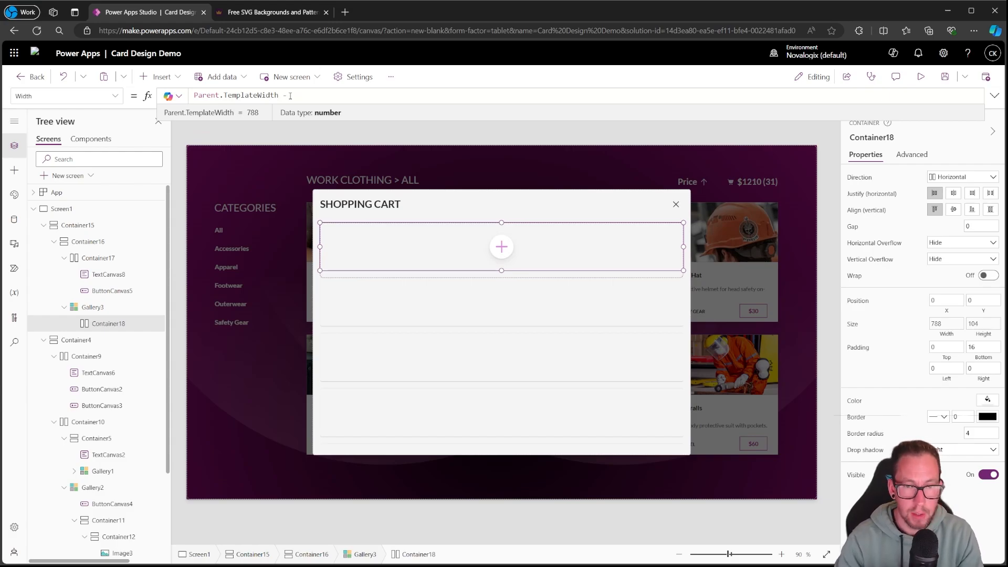
pyautogui.write('- 16')
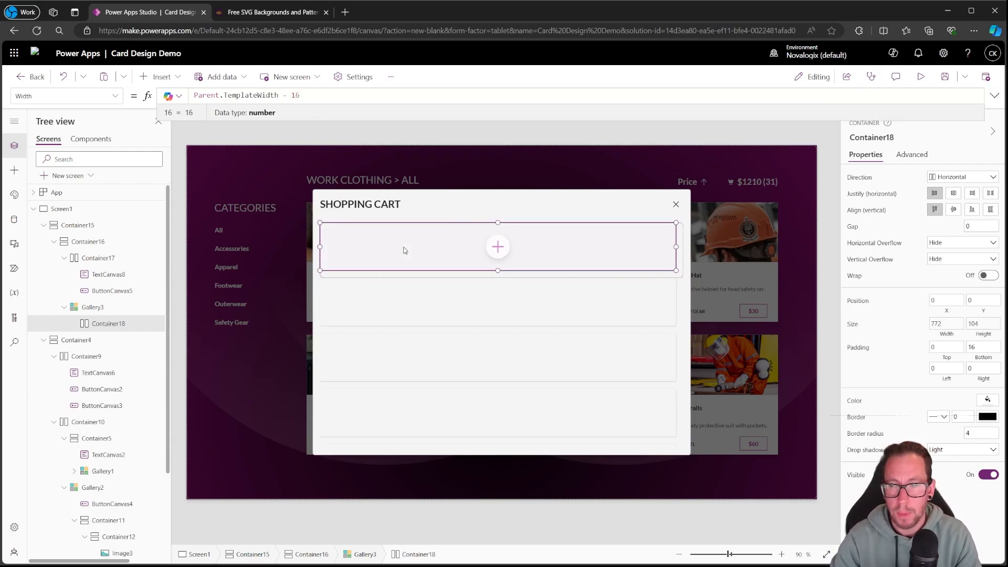
# Set the X and Y position of Container18 to 8 within the gallery template
pyautogui.click(947, 301)
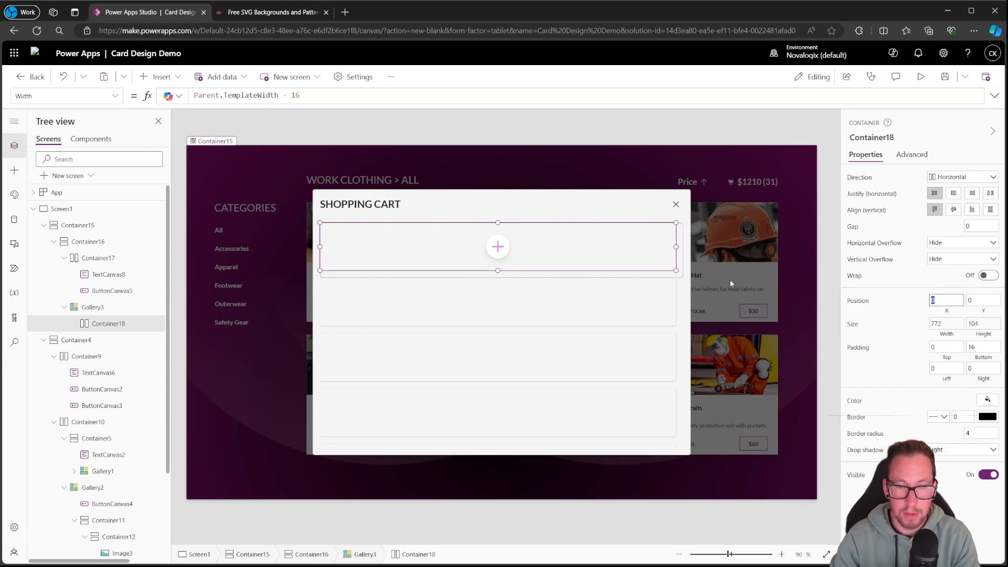
pyautogui.write('8')
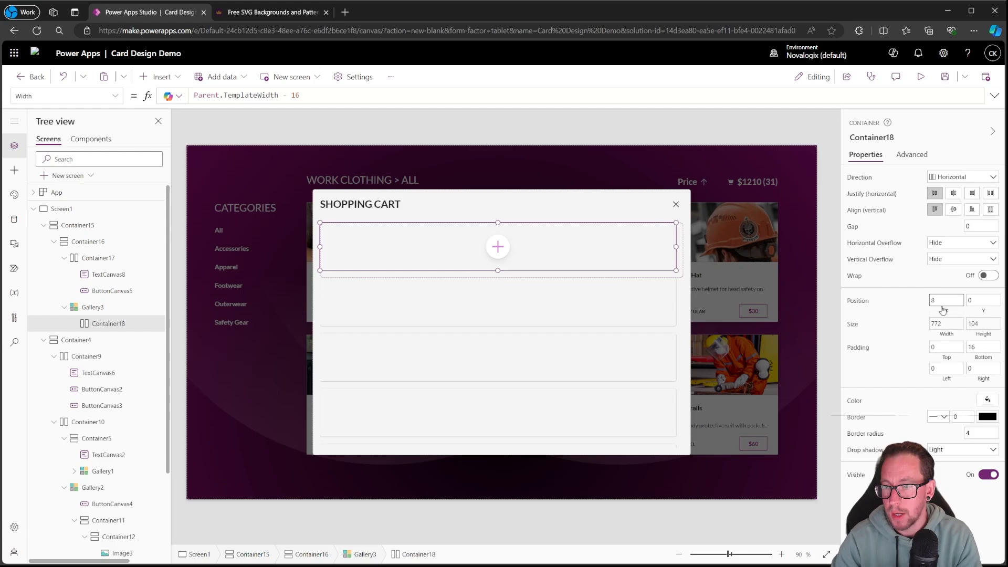
pyautogui.press('Tab')
pyautogui.click(798, 258)
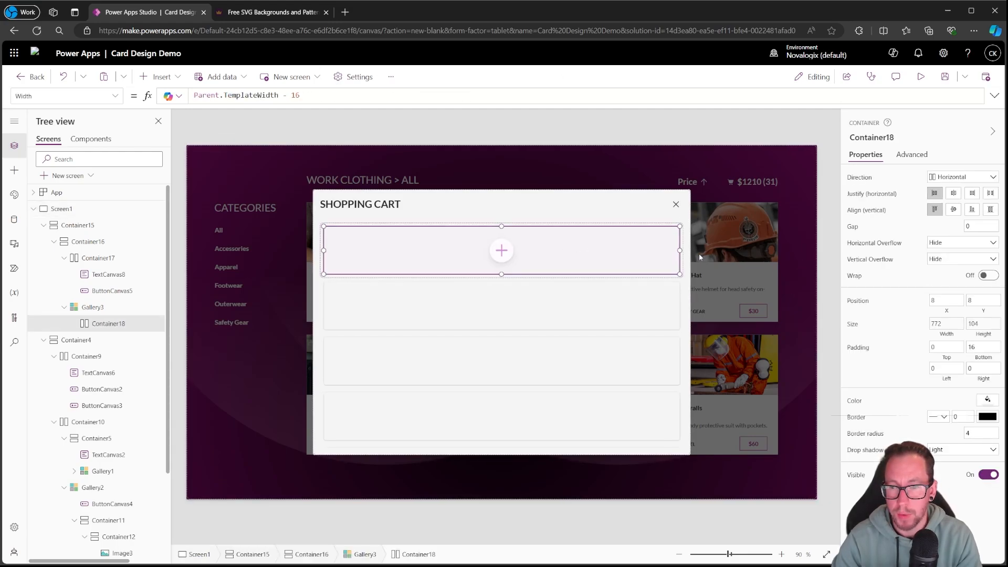
pyautogui.click(807, 242)
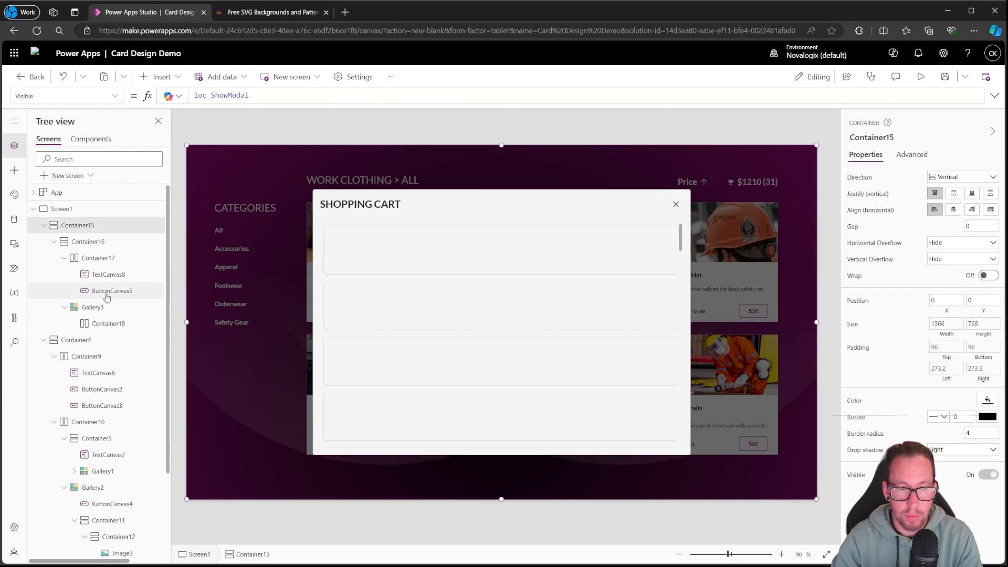
# Turn off the scrollbar of Gallery3 in the shopping cart modal
pyautogui.click(92, 307)
pyautogui.click(983, 472)
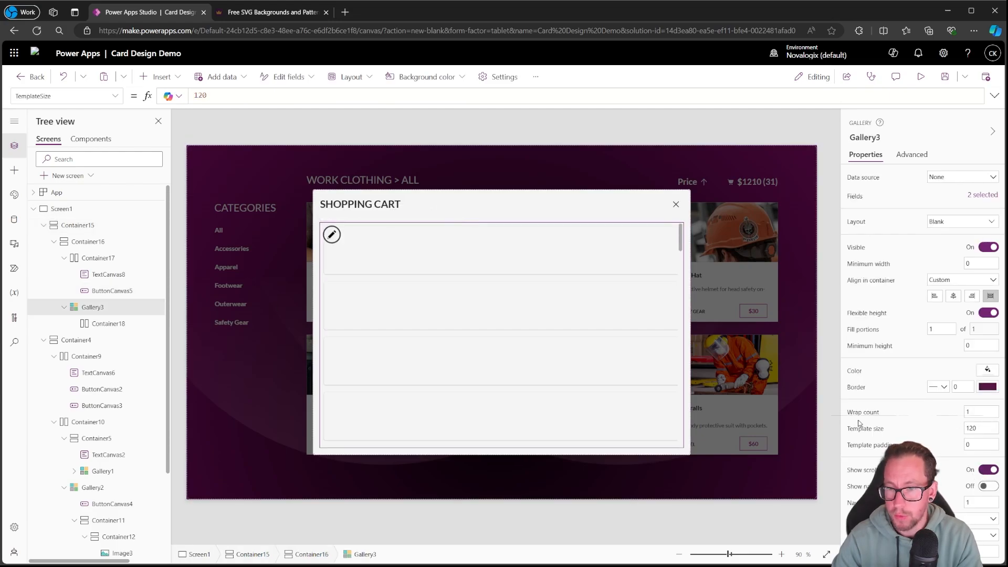
pyautogui.click(829, 242)
# Set the fill of Container18 to Color.White so each cart item appears as a white card
pyautogui.click(382, 260)
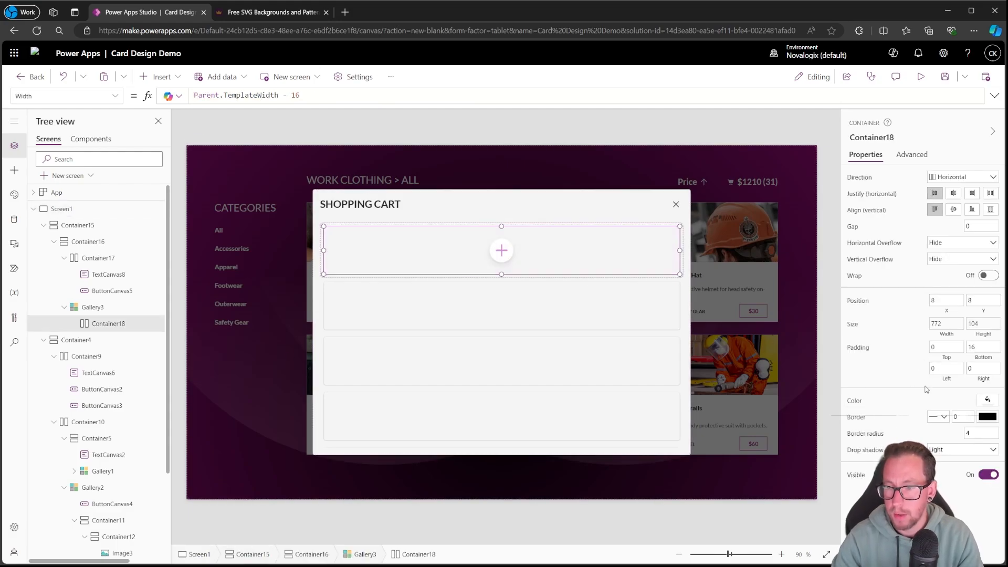
pyautogui.click(848, 404)
pyautogui.moveTo(263, 95); pyautogui.dragTo(184, 94)
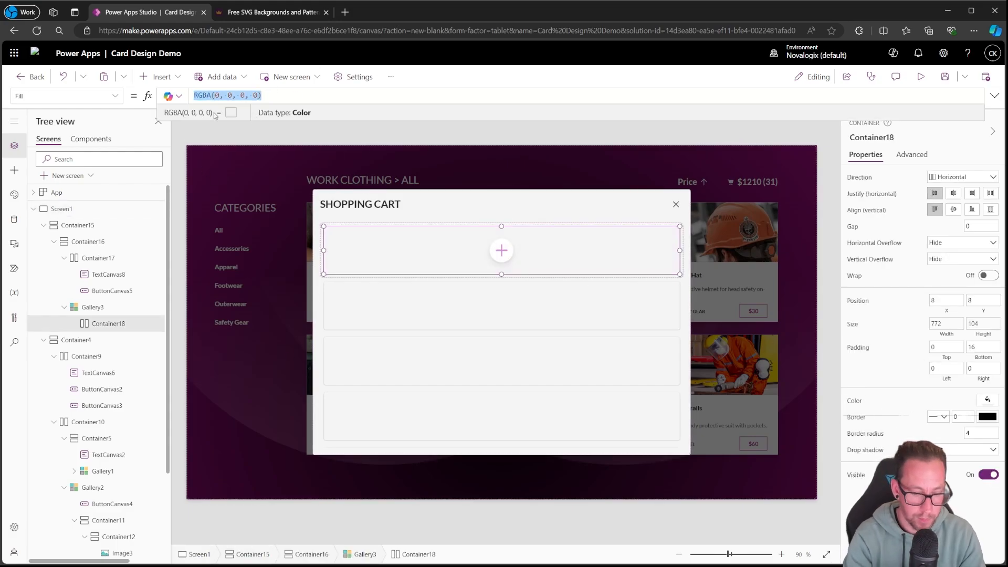
pyautogui.write('Color.Whj')
pyautogui.press('BackSpace')
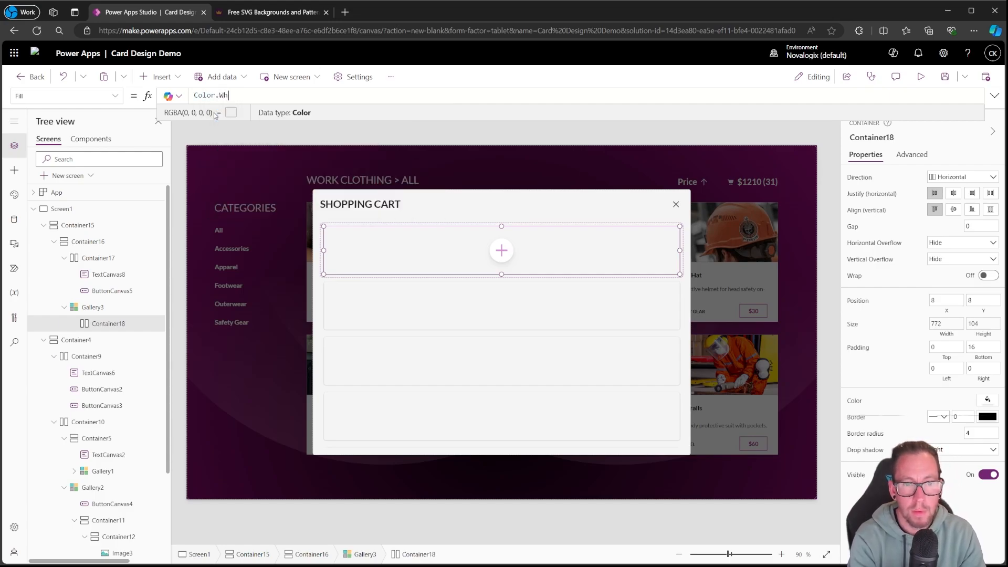
pyautogui.write('ite')
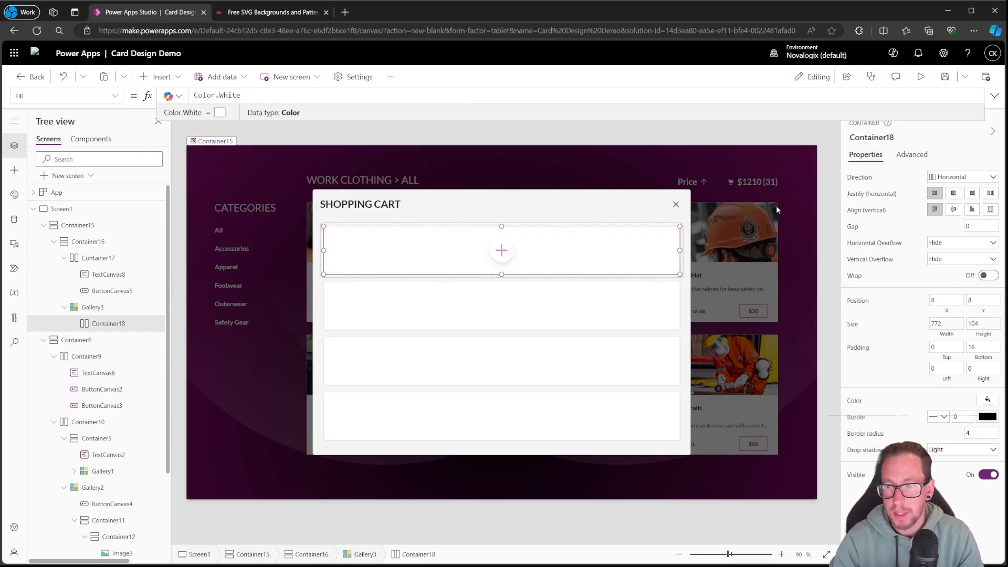
pyautogui.click(806, 280)
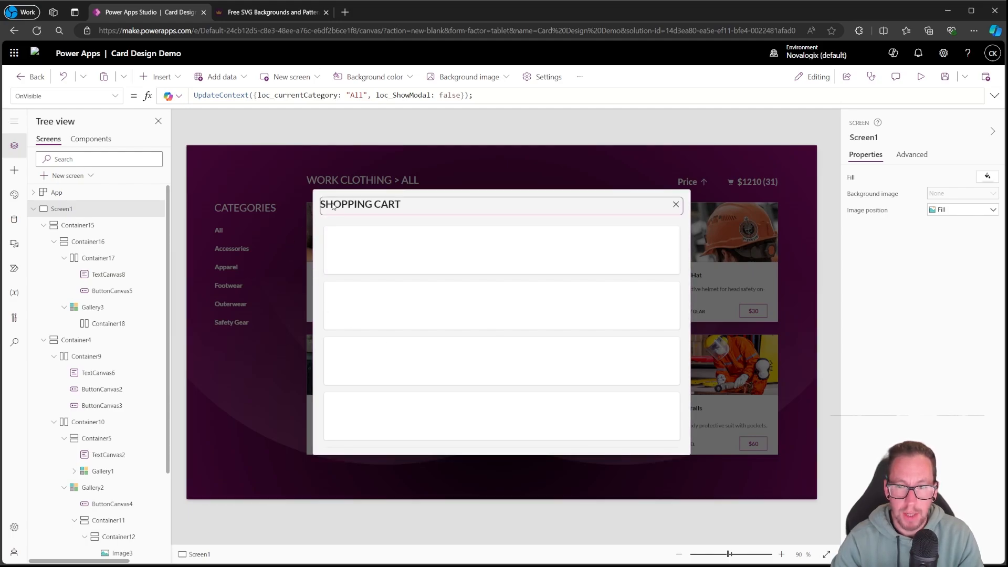
# Set the left padding of the modal's header container, Container17, to 8 to align the title with the cards
pyautogui.click(329, 250)
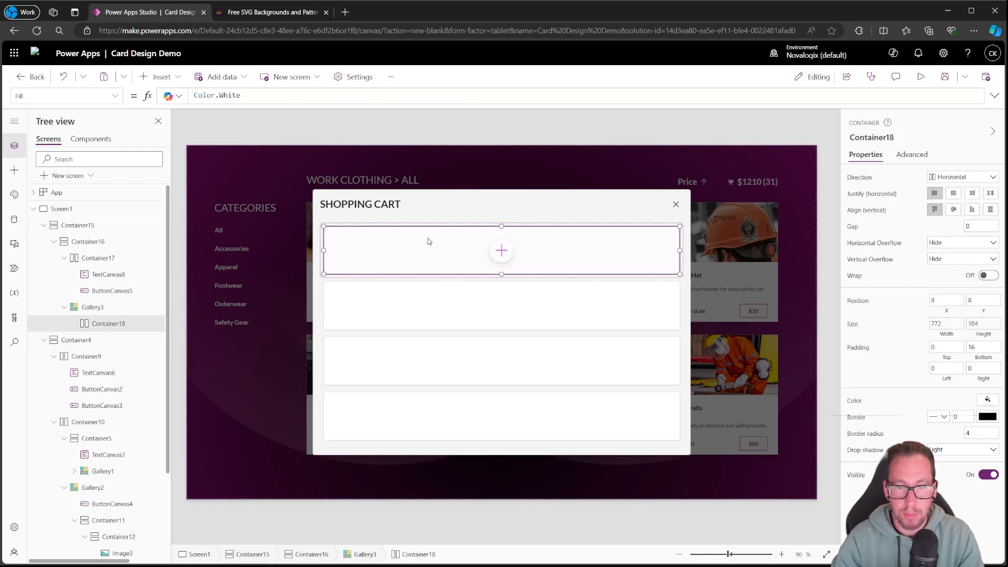
pyautogui.click(432, 205)
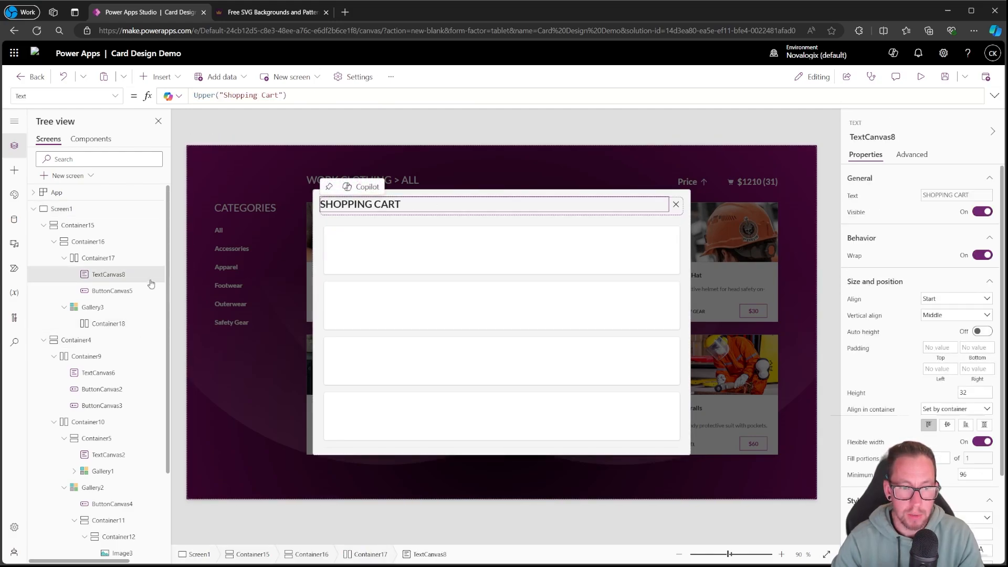
pyautogui.click(108, 259)
pyautogui.moveTo(942, 321); pyautogui.dragTo(869, 319)
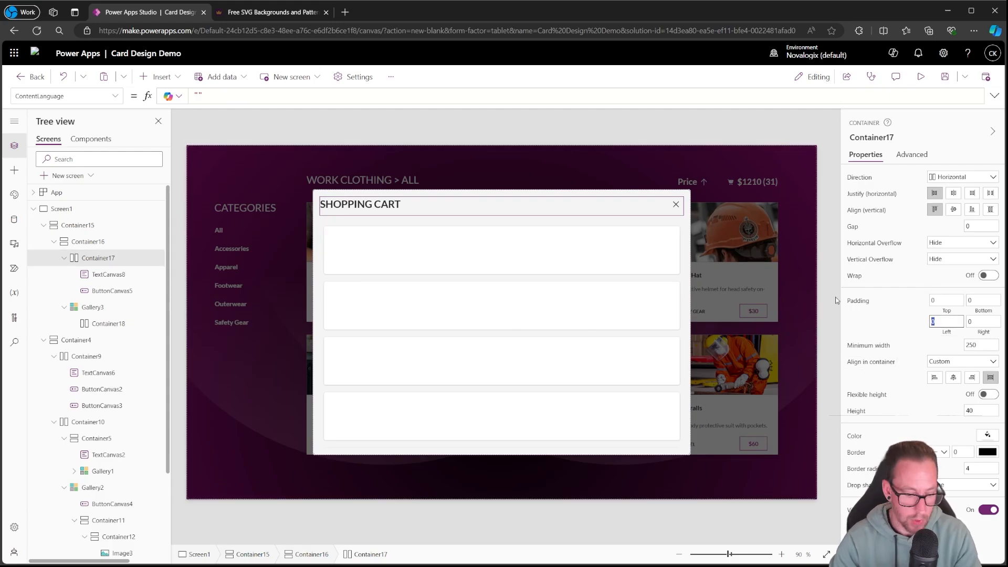
pyautogui.write('8')
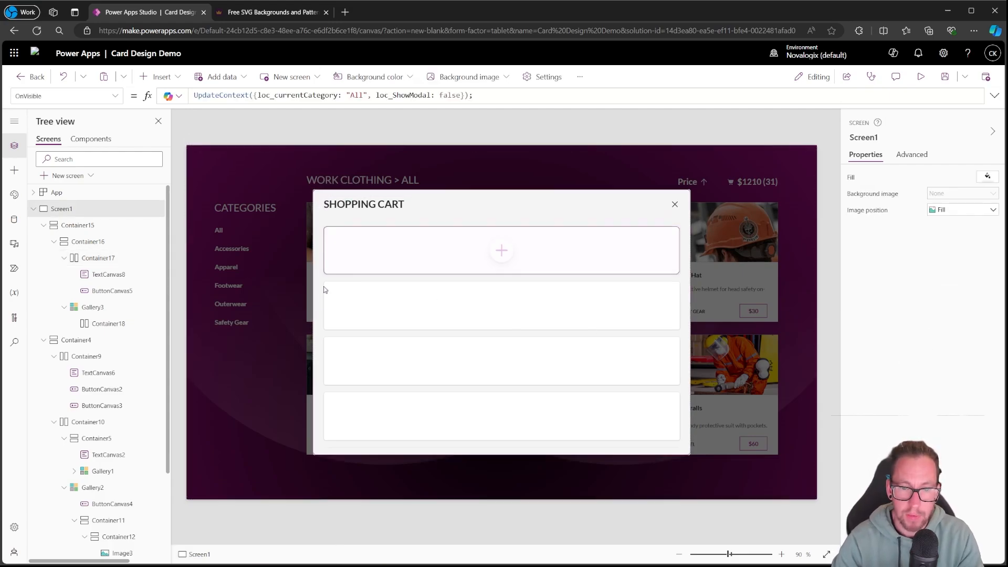
pyautogui.click(358, 260)
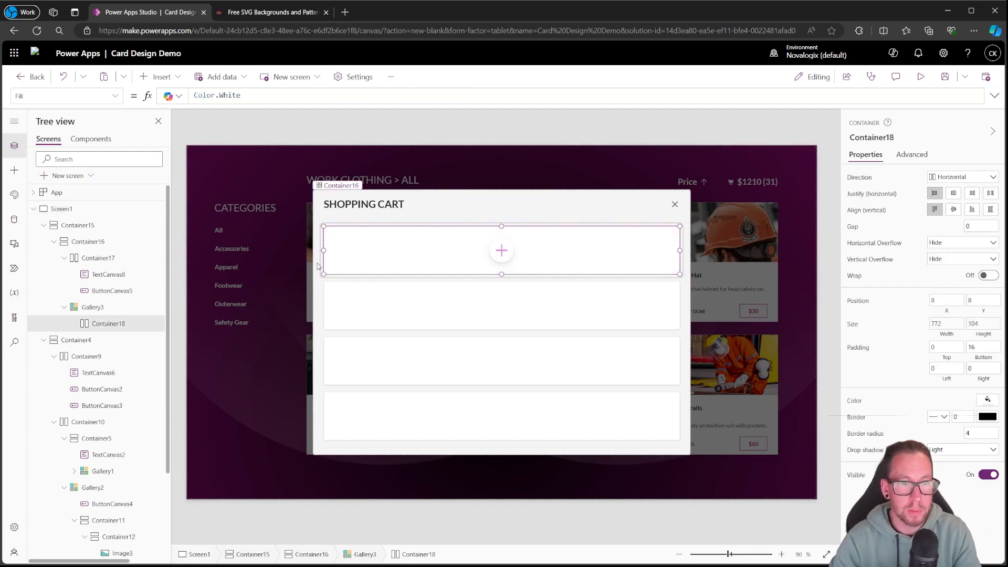
# Insert a text control into Container18 and set its Text to ThisItem.Name
pyautogui.click(158, 77)
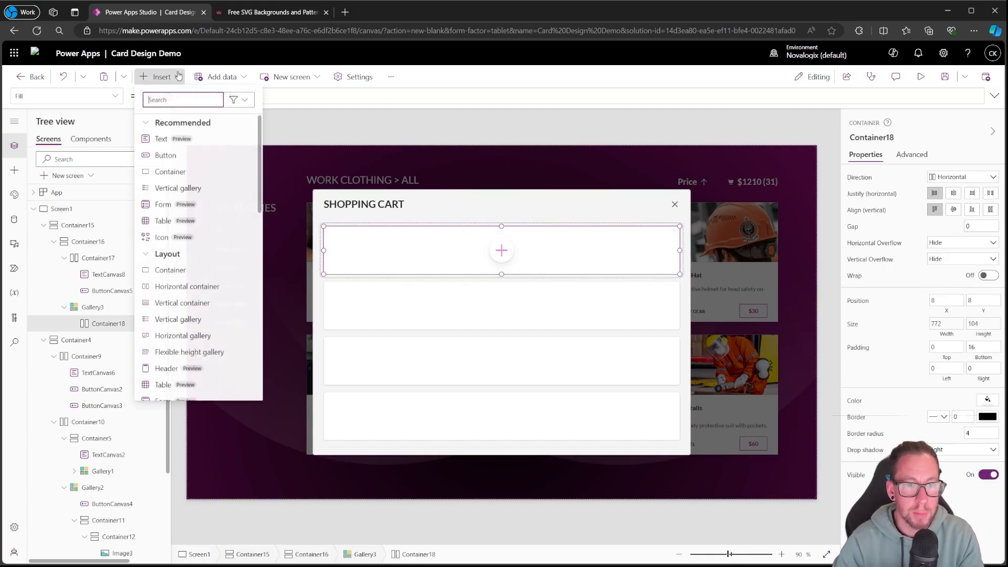
pyautogui.click(166, 146)
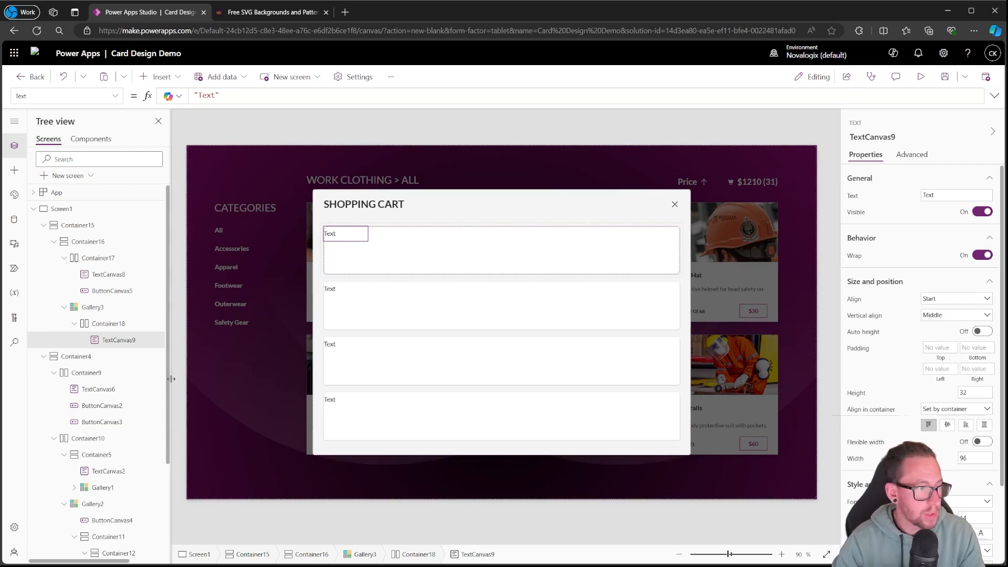
pyautogui.moveTo(219, 95); pyautogui.dragTo(194, 95)
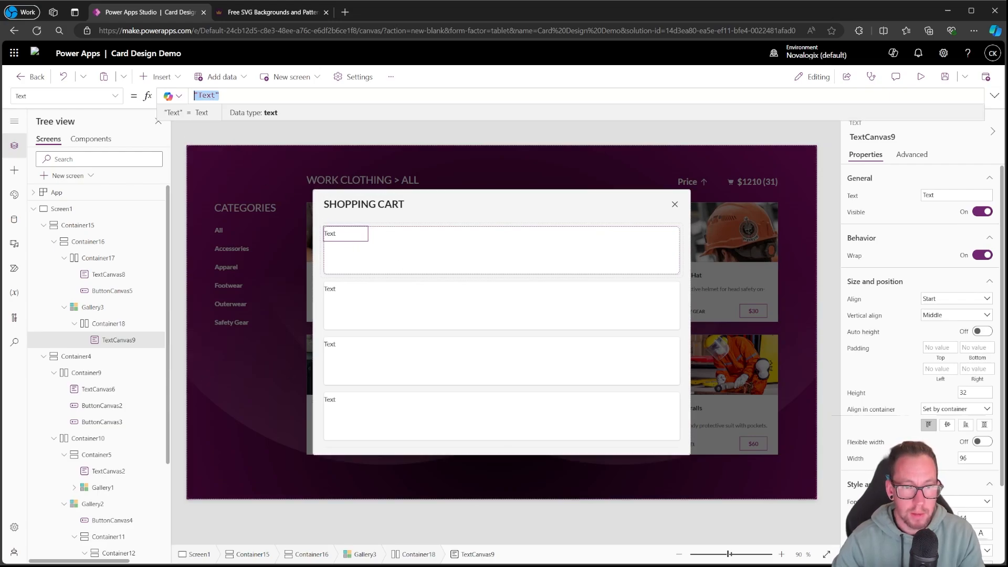
pyautogui.write('This')
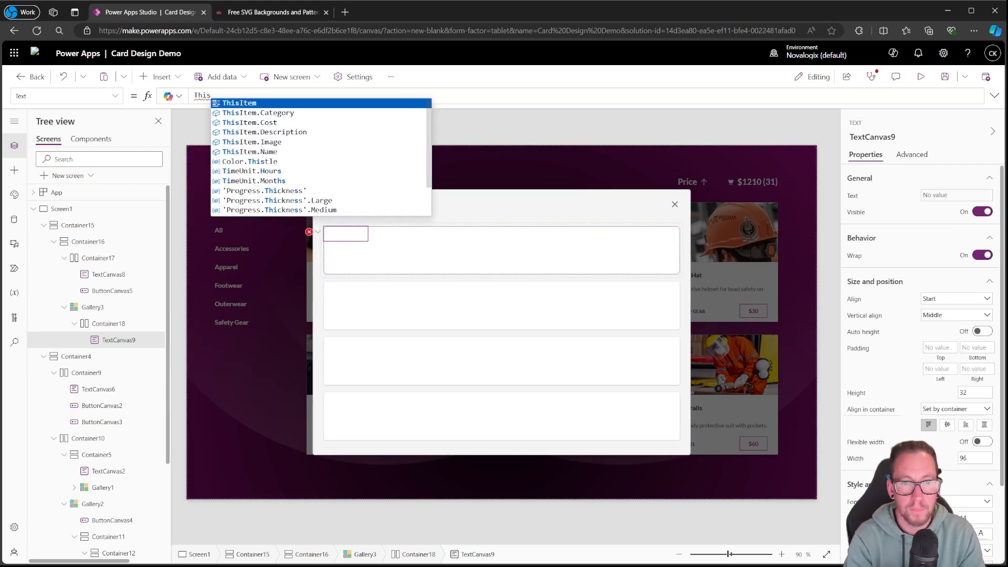
pyautogui.press('Down')
pyautogui.press('Down')
pyautogui.press('Tab')
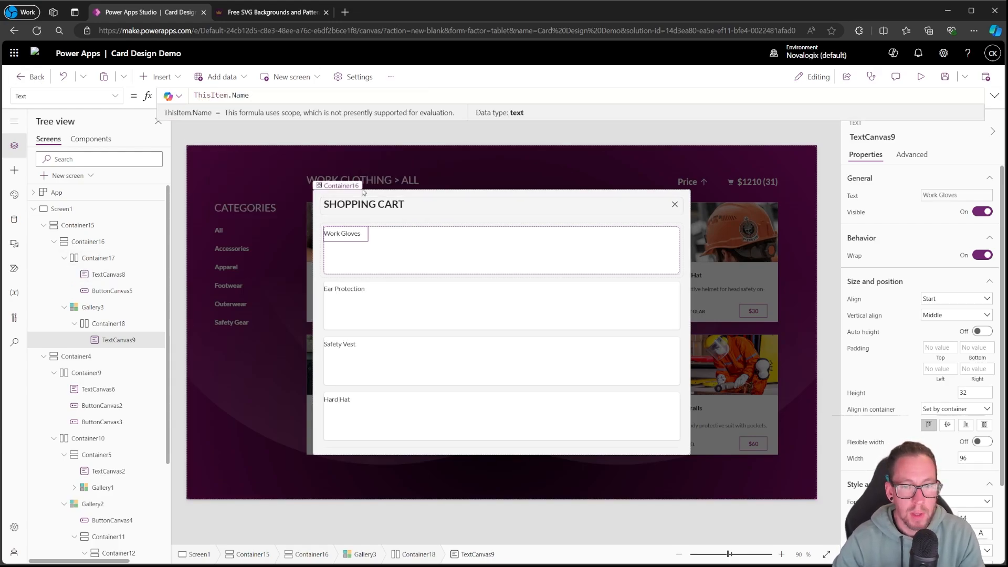
# Duplicate the item name label inside Container18
pyautogui.click(360, 234)
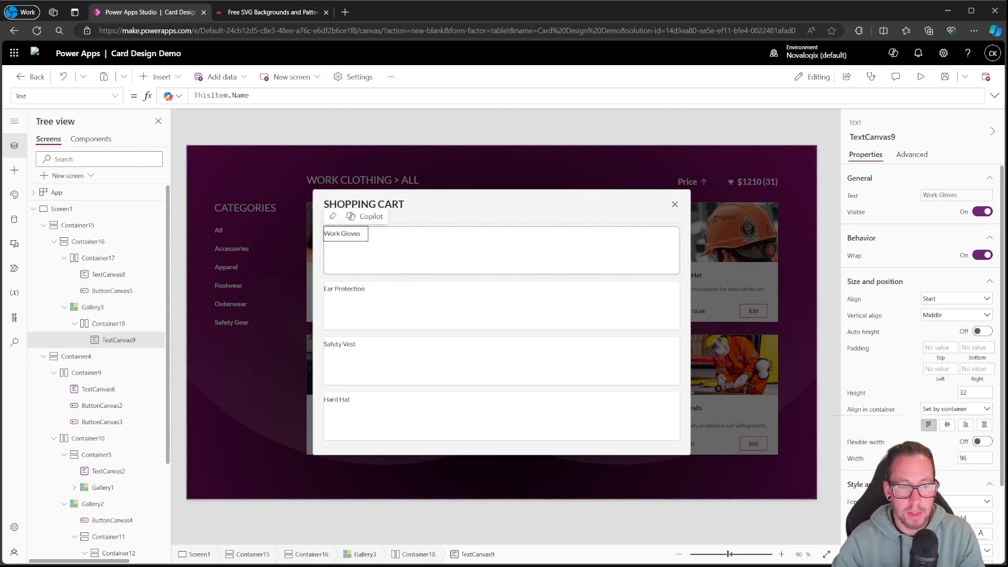
pyautogui.click(109, 324)
pyautogui.hotkey('ctrl', 'v')
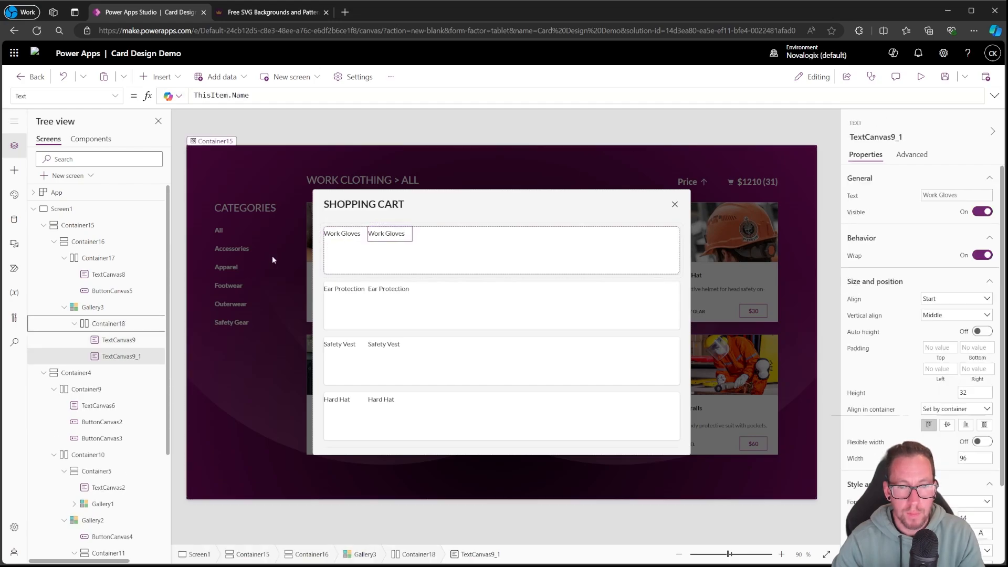
pyautogui.click(105, 324)
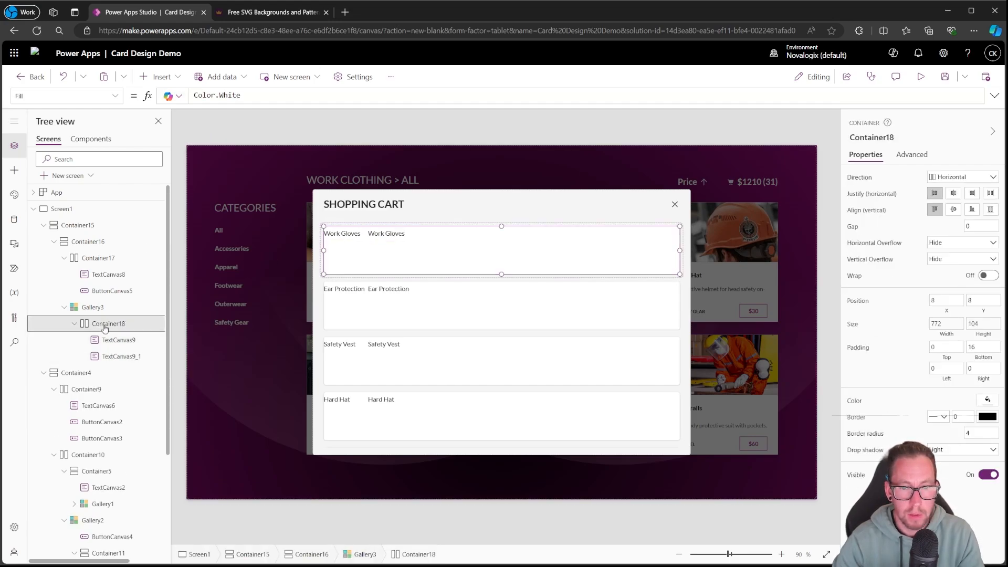
pyautogui.click(118, 356)
pyautogui.click(270, 100)
pyautogui.hotkey('ctrl', 'a')
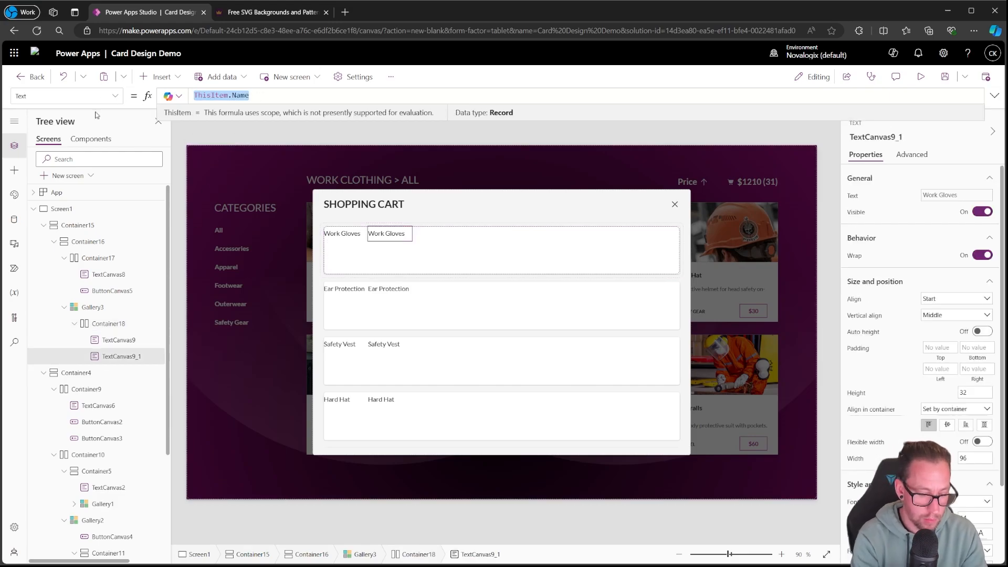
pyautogui.write('$"')
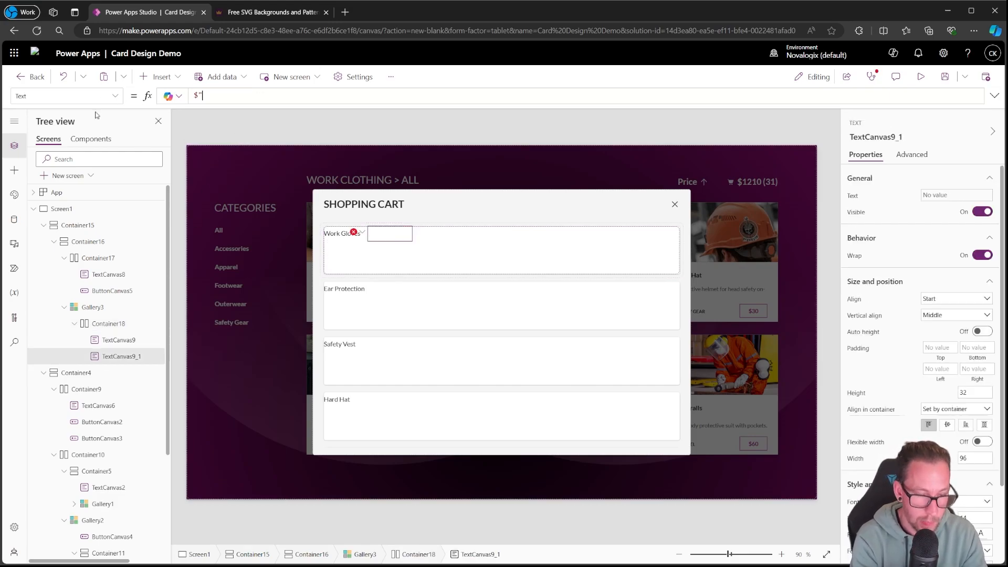
pyautogui.write('Quantit')
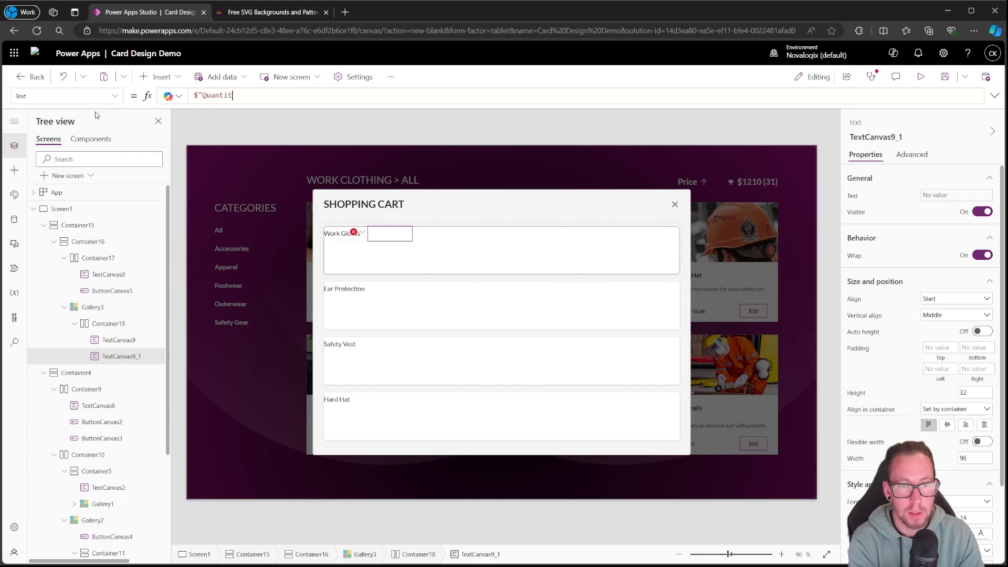
pyautogui.write('y')
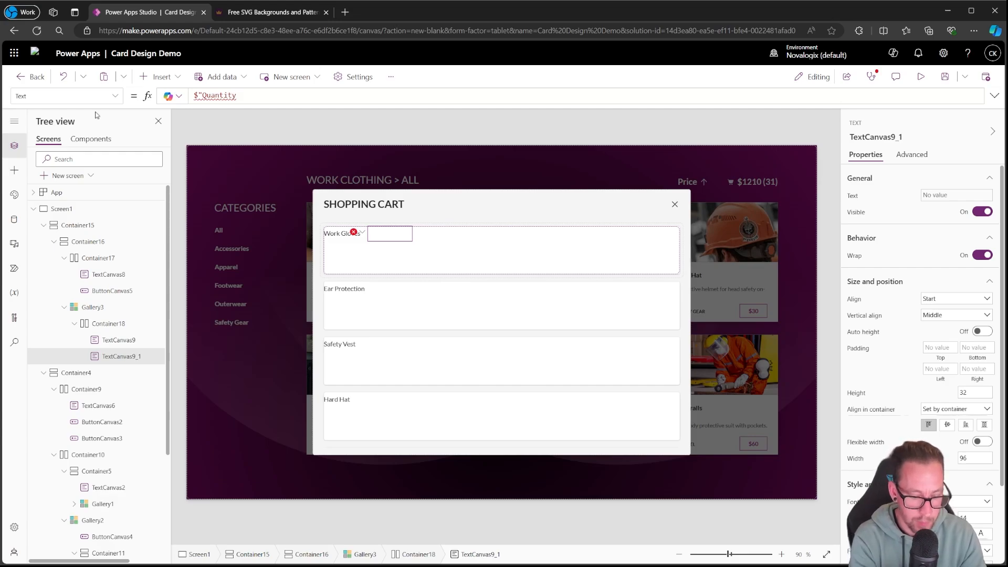
pyautogui.write(': {this')
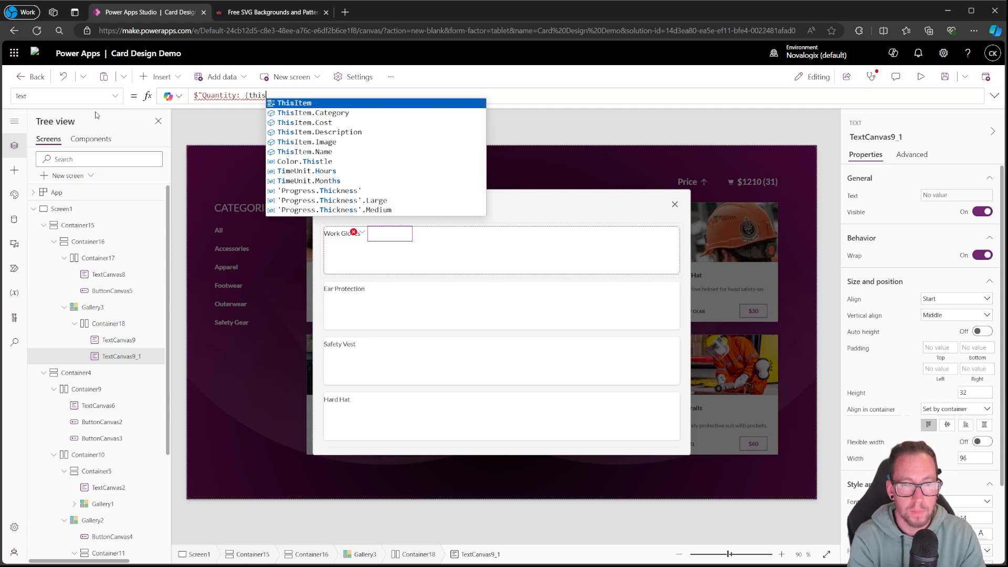
pyautogui.press('Tab')
pyautogui.write('.')
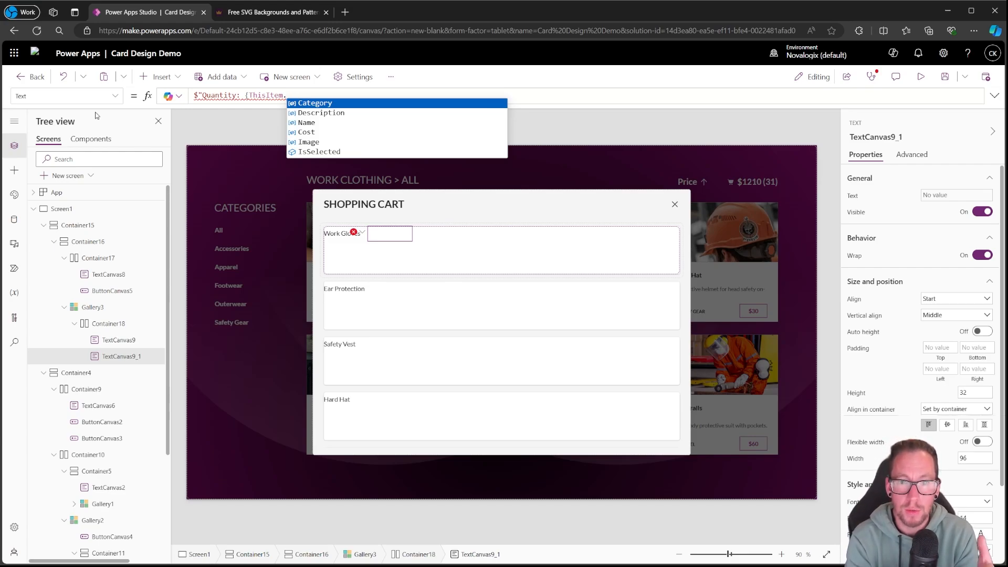
pyautogui.press('BackSpace')
pyautogui.press('BackSpace')
pyautogui.press('BackSpace')
pyautogui.press('BackSpace')
pyautogui.press('BackSpace')
pyautogui.press('BackSpace')
pyautogui.press('BackSpace')
pyautogui.press('BackSpace')
pyautogui.press('BackSpace')
pyautogui.press('BackSpace')
pyautogui.press('BackSpace')
pyautogui.press('BackSpace')
pyautogui.press('BackSpace')
pyautogui.press('BackSpace')
pyautogui.press('BackSpace')
pyautogui.press('BackSpace')
pyautogui.press('BackSpace')
pyautogui.press('BackSpace')
pyautogui.press('BackSpace')
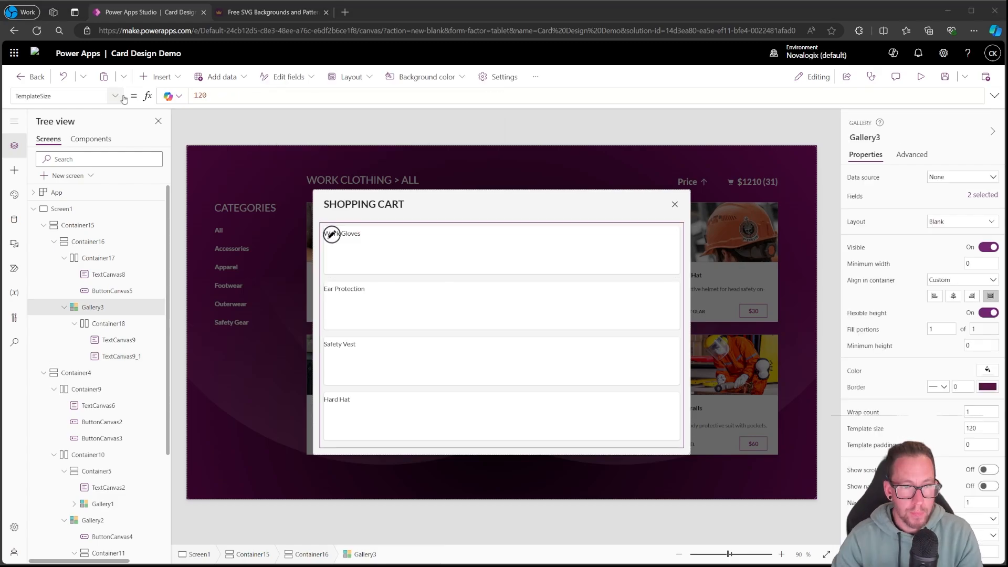
# Set Gallery3's Items formula to GroupBy(col_UserBasketItems, Name, Image, Cost, Items)
pyautogui.click(116, 96)
pyautogui.scroll(5, 68, 237)
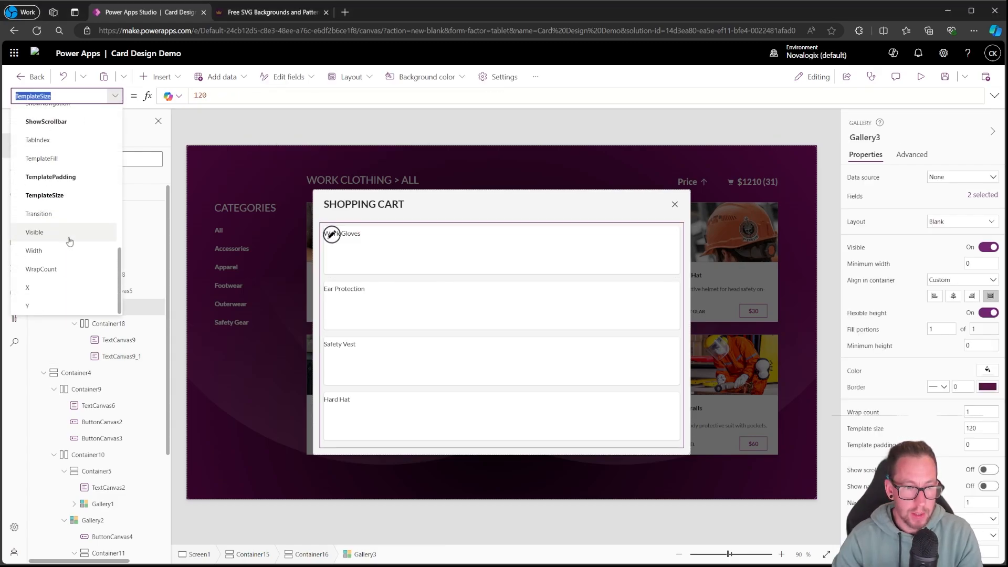
pyautogui.click(50, 297)
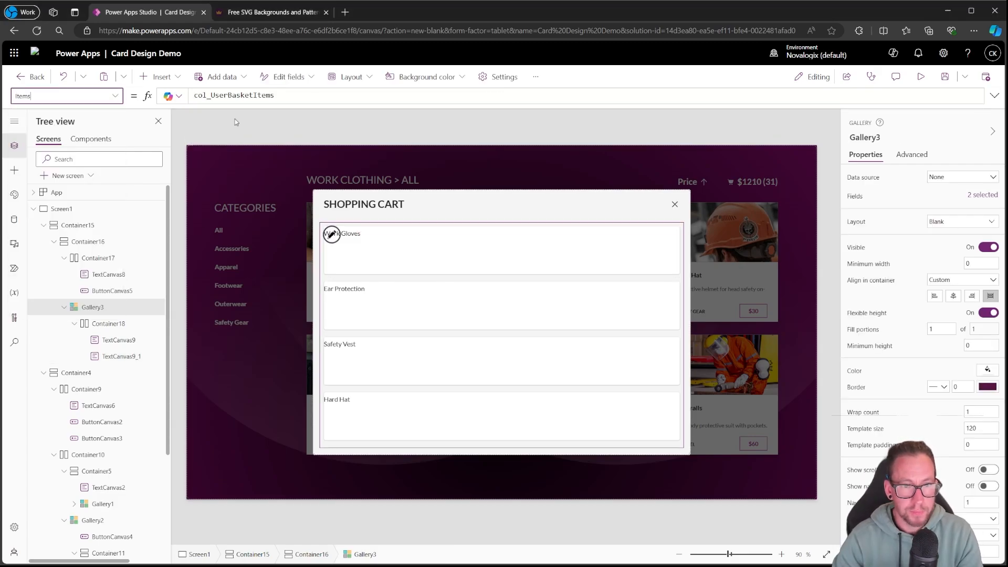
pyautogui.click(292, 96)
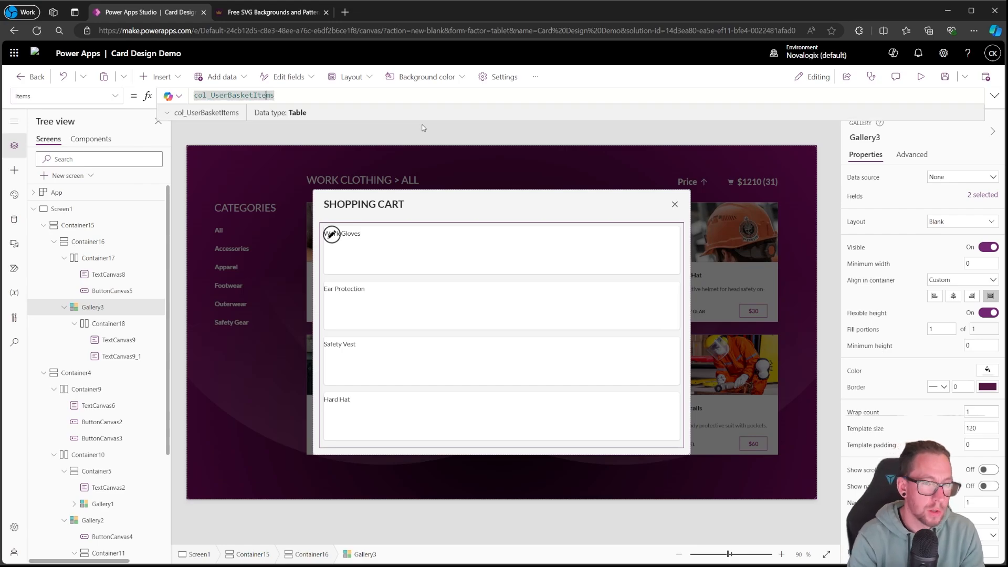
pyautogui.write('Group')
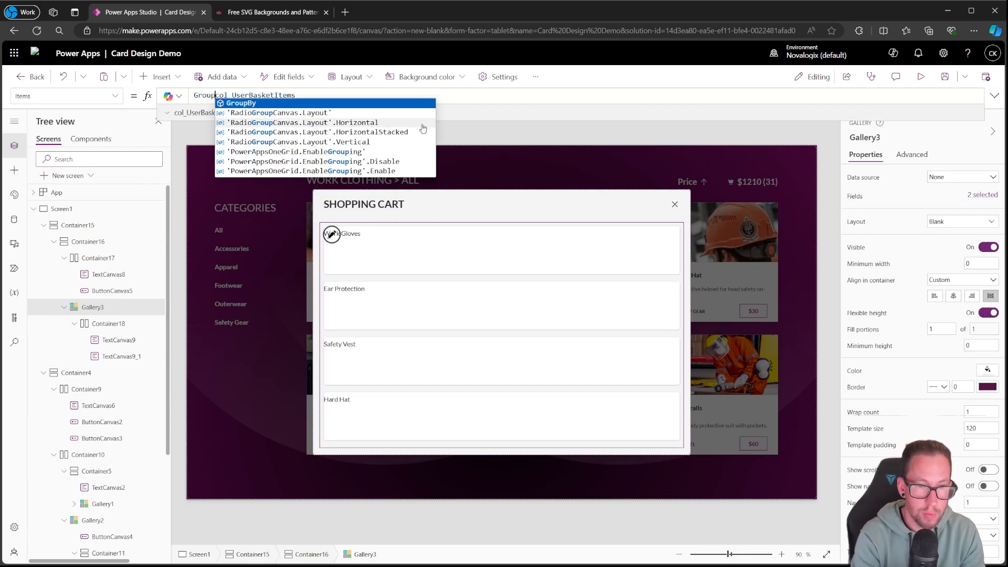
pyautogui.press('Left')
pyautogui.write('By(')
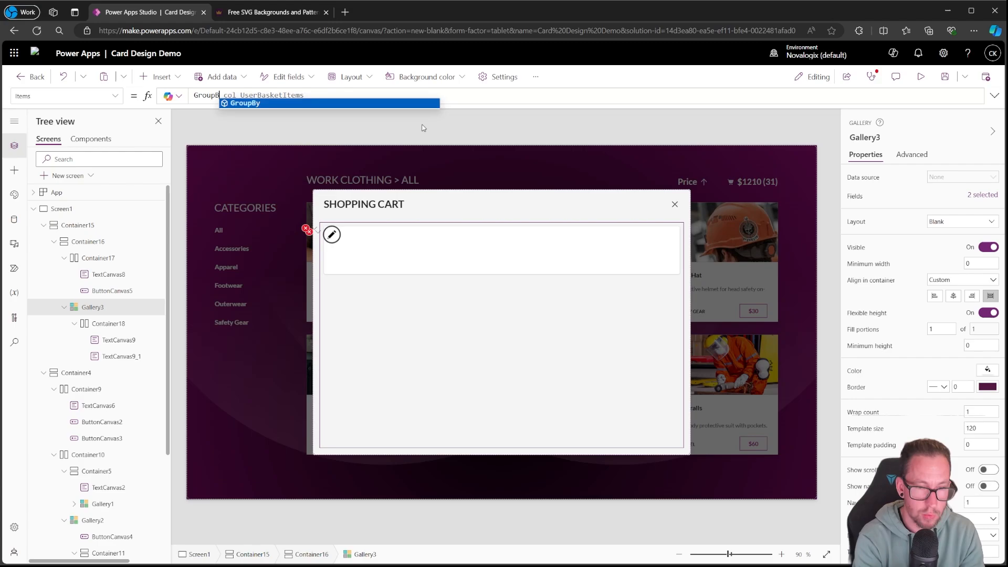
pyautogui.press('Delete')
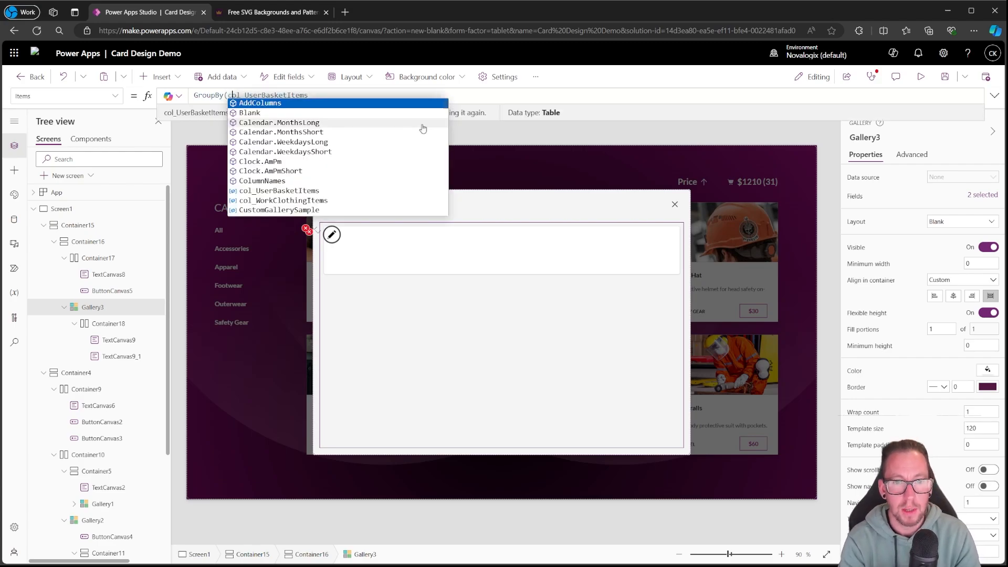
pyautogui.press('Right')
pyautogui.press('Right')
pyautogui.press('Right')
pyautogui.press('Right')
pyautogui.press('Right')
pyautogui.press('Right')
pyautogui.press('Right')
pyautogui.press('Right')
pyautogui.press('Right')
pyautogui.press('Right')
pyautogui.press('Right')
pyautogui.press('Right')
pyautogui.press('Right')
pyautogui.press('Right')
pyautogui.press('Right')
pyautogui.press('Right')
pyautogui.press('Right')
pyautogui.press('Right')
pyautogui.press('Right')
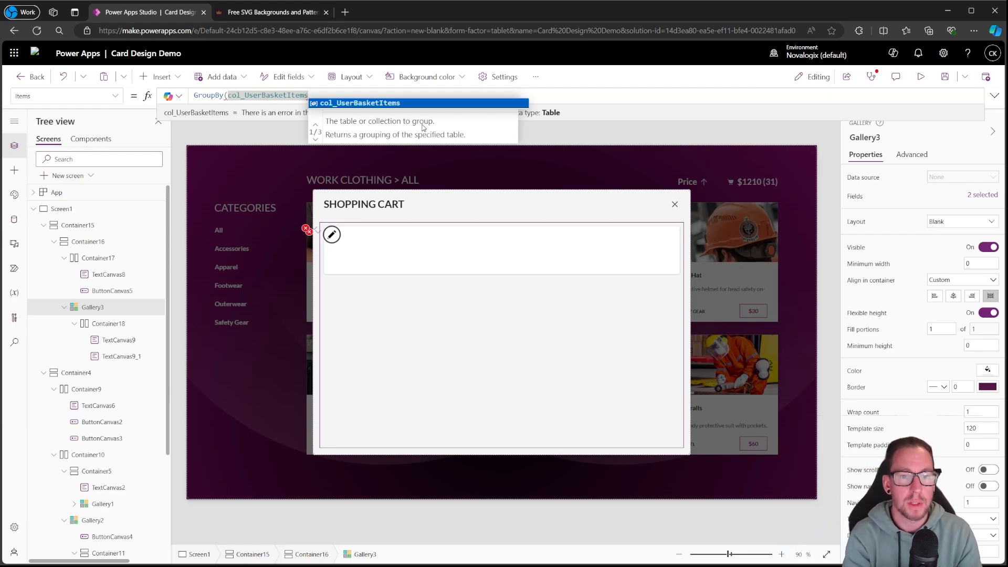
pyautogui.write(', Name')
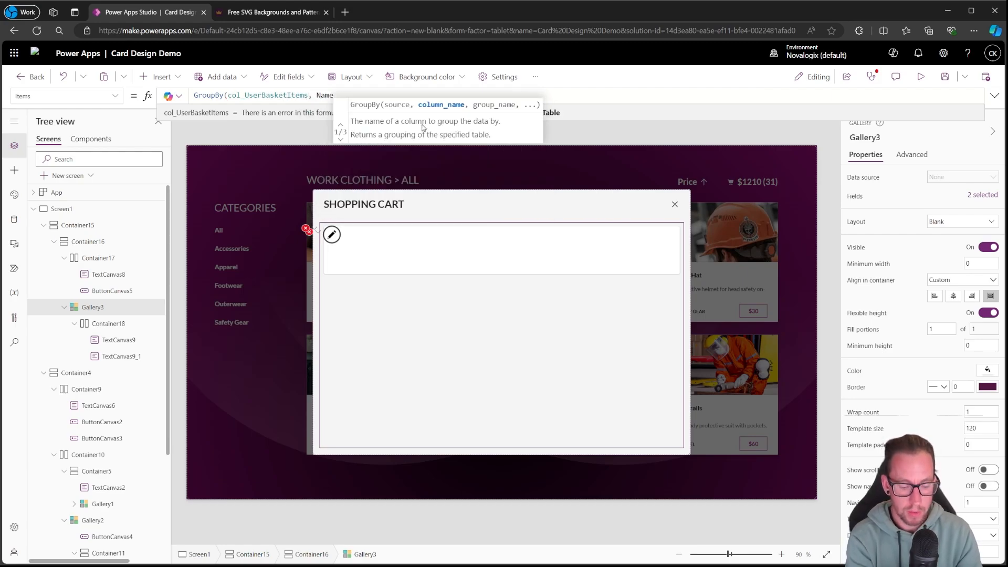
pyautogui.write(', Im')
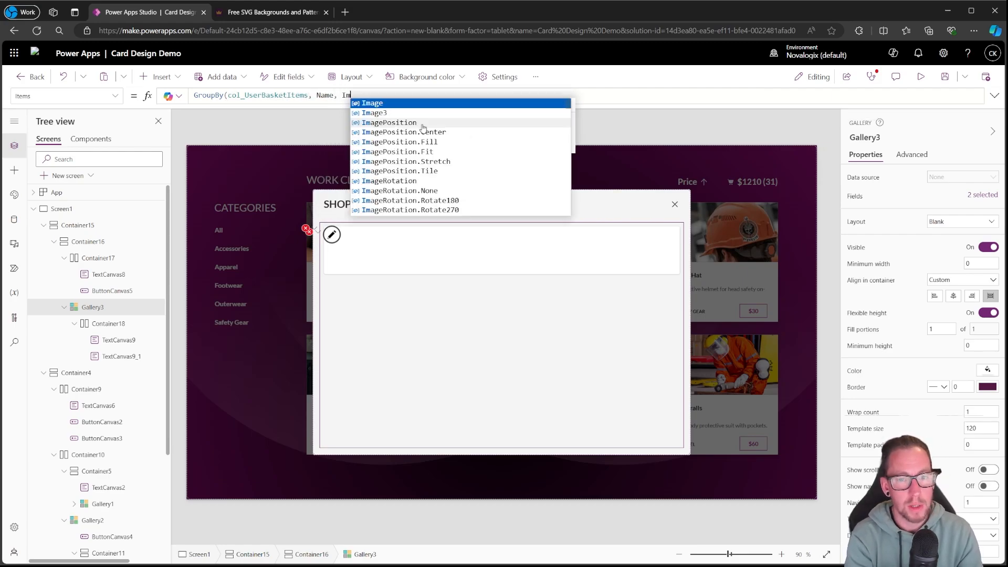
pyautogui.press('Tab')
pyautogui.write(', Cost,')
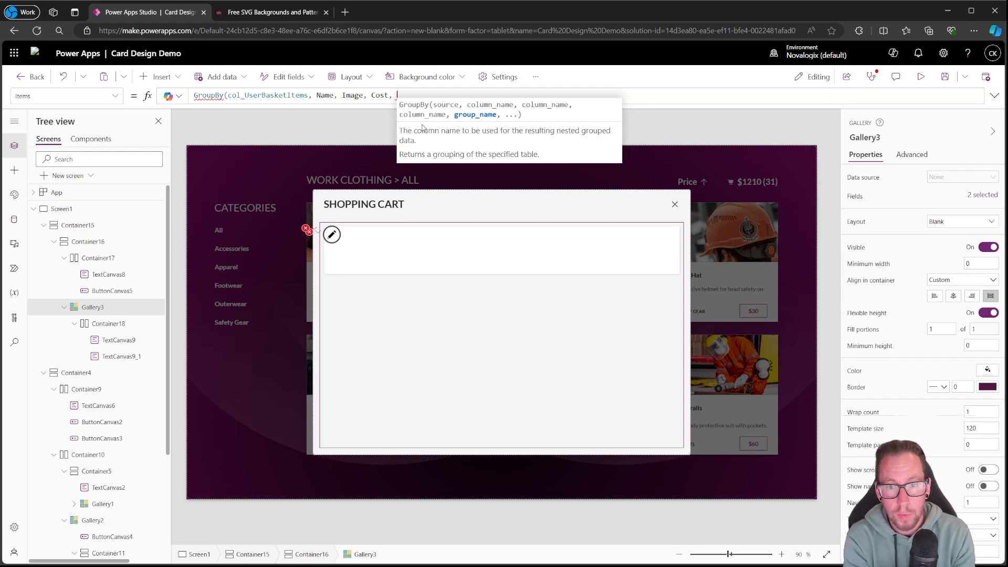
pyautogui.write('Items')
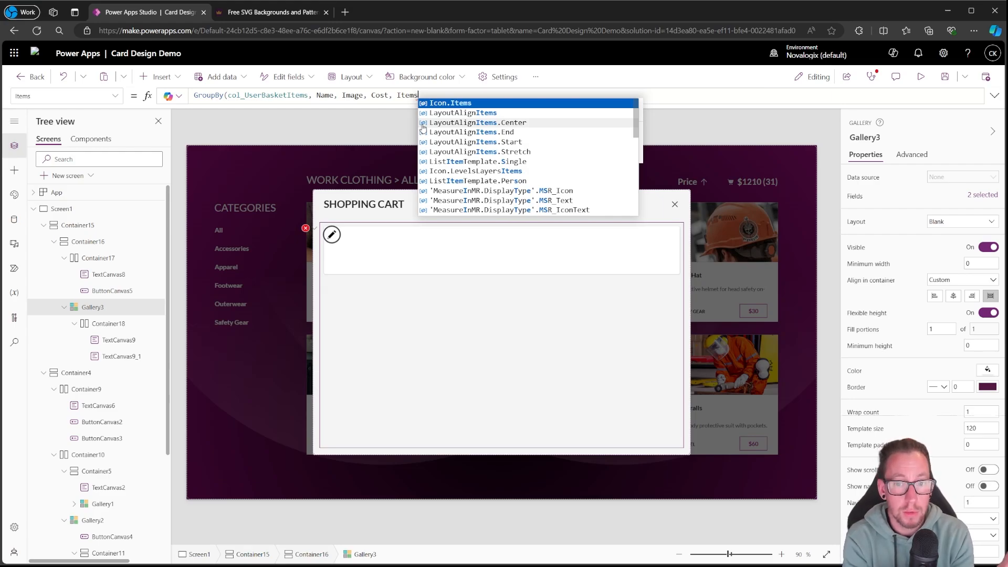
pyautogui.write(')')
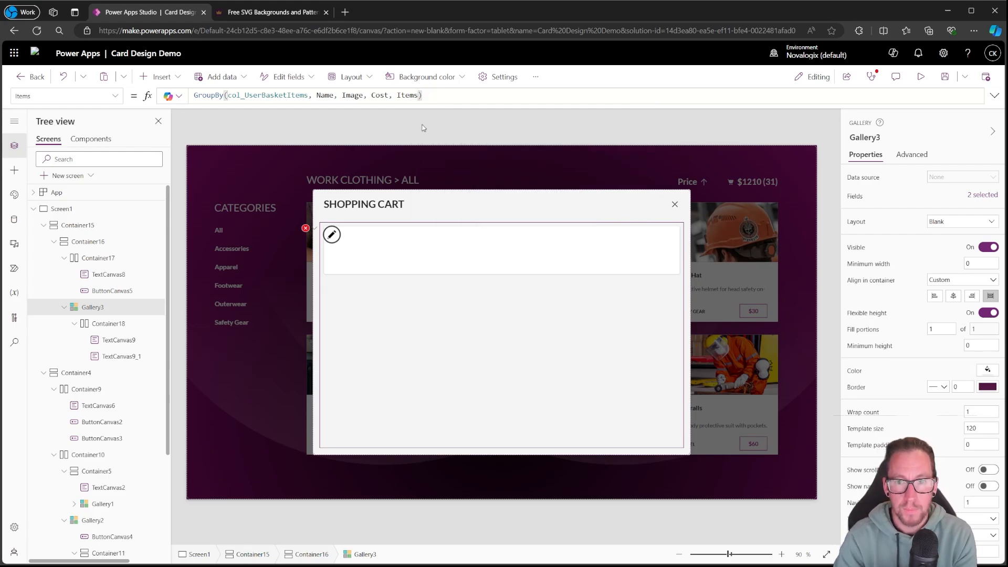
pyautogui.click(352, 254)
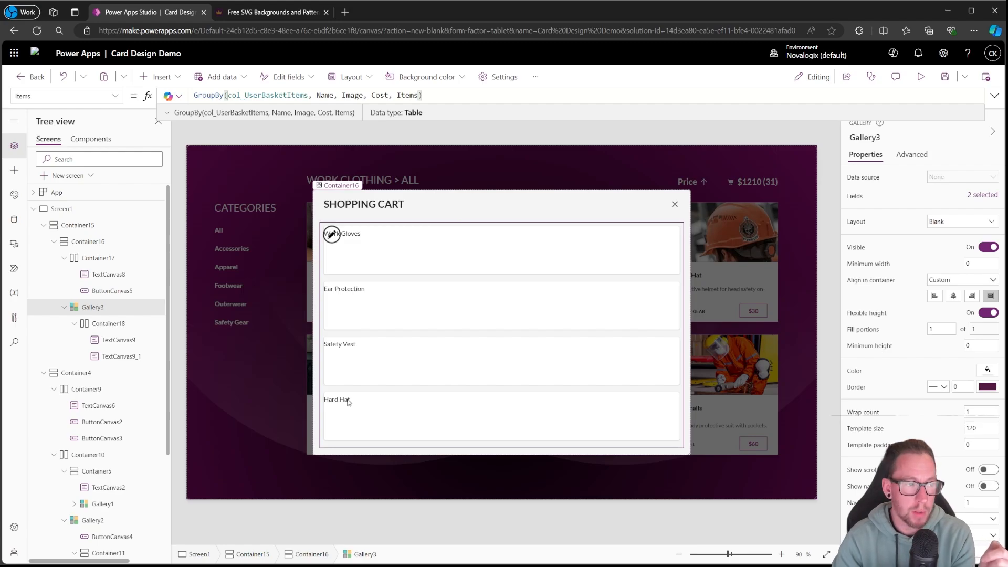
# Apply SortByColumns with Name as the sort column to Gallery3's grouped Items formula
pyautogui.hotkey('ctrl', 'shift', 'Left')
pyautogui.press('Left')
pyautogui.press('Left')
pyautogui.press('Left')
pyautogui.press('Left')
pyautogui.press('Left')
pyautogui.press('Left')
pyautogui.press('Left')
pyautogui.press('Left')
pyautogui.press('Left')
pyautogui.press('Left')
pyautogui.press('Left')
pyautogui.press('Left')
pyautogui.press('Left')
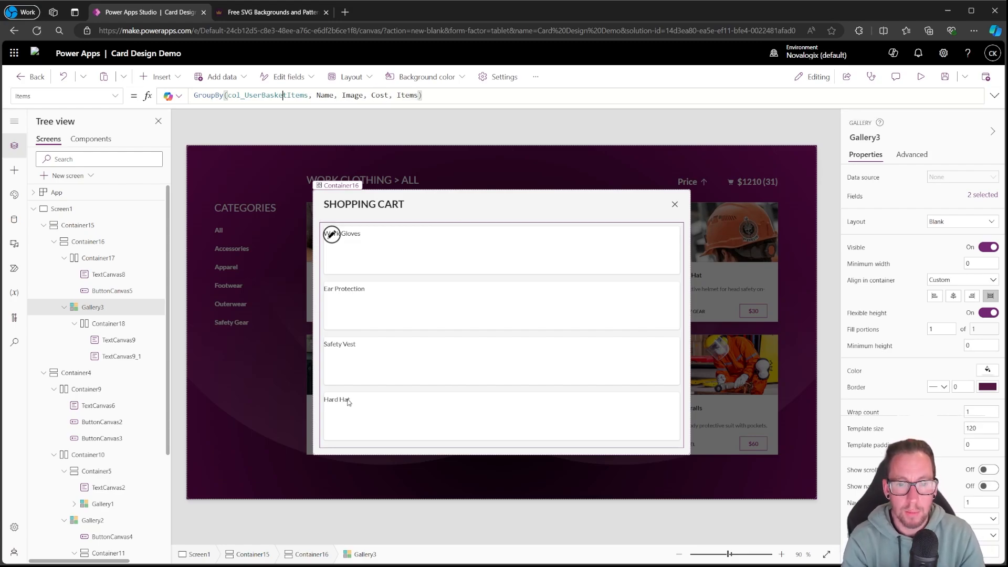
pyautogui.press('Home')
pyautogui.write('Sort')
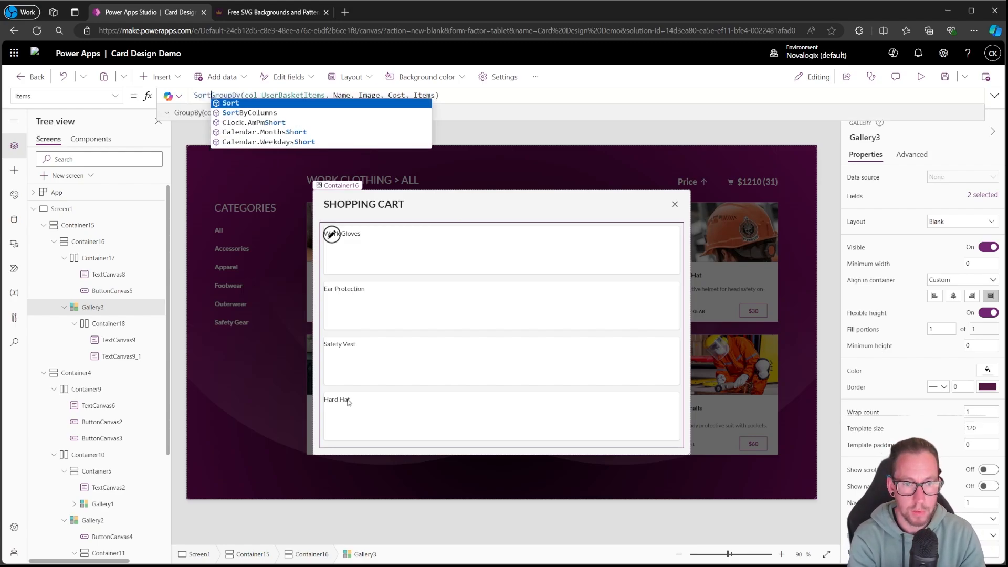
pyautogui.press('Down')
pyautogui.press('Tab')
pyautogui.press('Right')
pyautogui.press('Right')
pyautogui.press('Right')
pyautogui.press('Right')
pyautogui.press('Right')
pyautogui.press('Right')
pyautogui.press('Right')
pyautogui.press('Right')
pyautogui.press('Right')
pyautogui.press('Right')
pyautogui.press('Right')
pyautogui.press('Right')
pyautogui.press('Right')
pyautogui.press('Right')
pyautogui.press('Right')
pyautogui.press('Right')
pyautogui.press('Right')
pyautogui.press('Right')
pyautogui.press('Right')
pyautogui.press('Right')
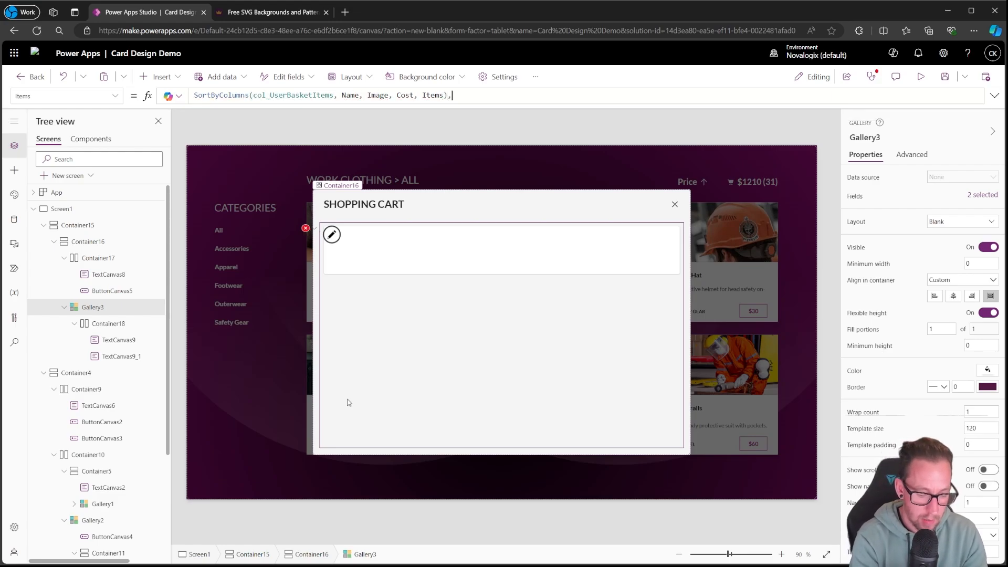
pyautogui.write(', Name)')
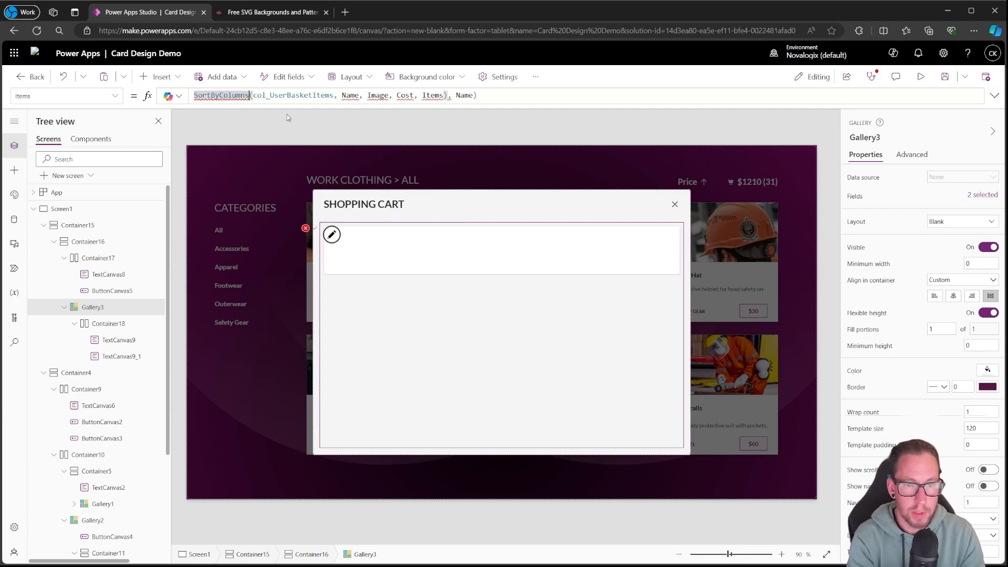
# Replace SortByColumns so that Gallery3's Items formula is Sort(GroupBy(col_UserBasketItems, Name, Image, Cost, Items), Name)
pyautogui.write('Sort')
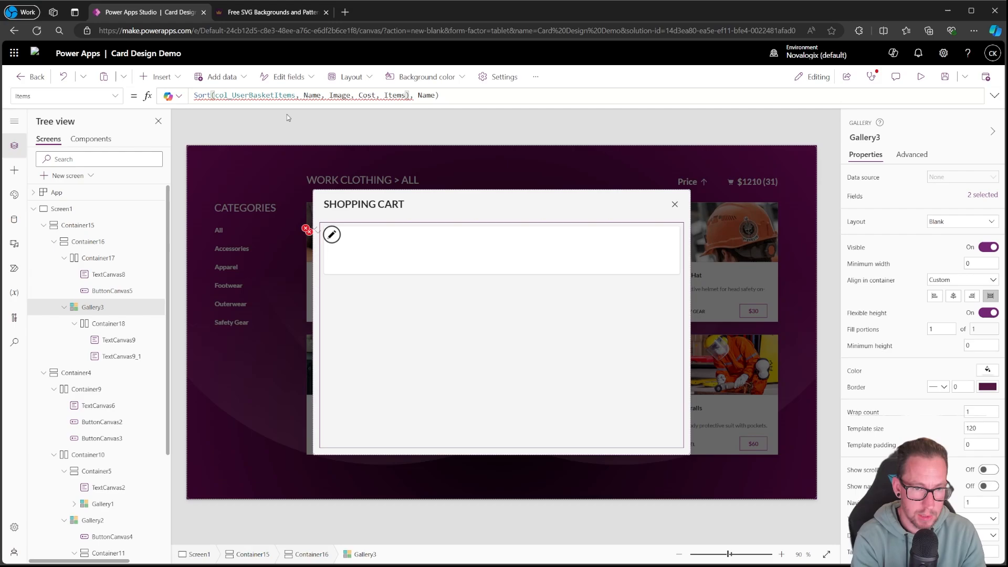
pyautogui.write('(Group')
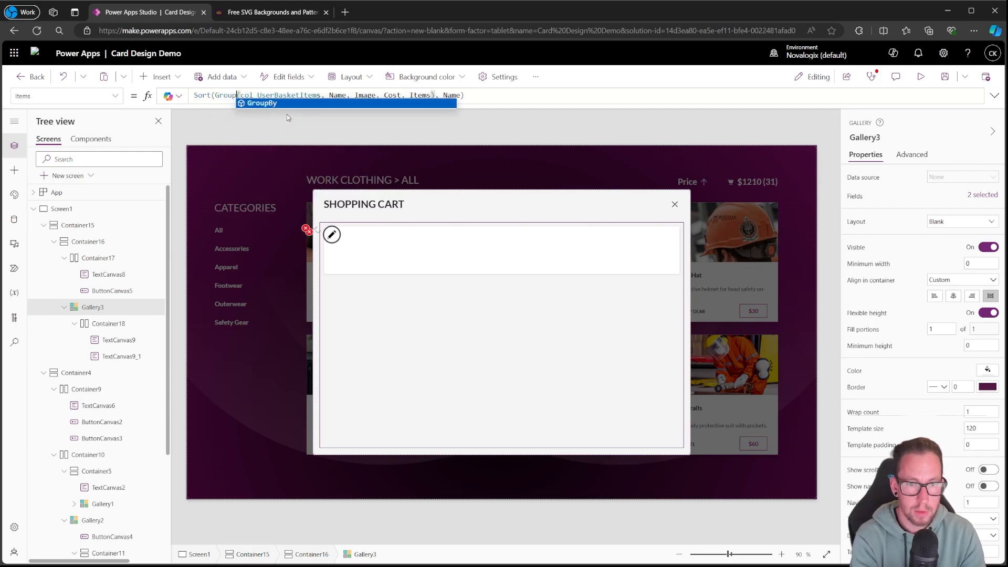
pyautogui.press('Tab')
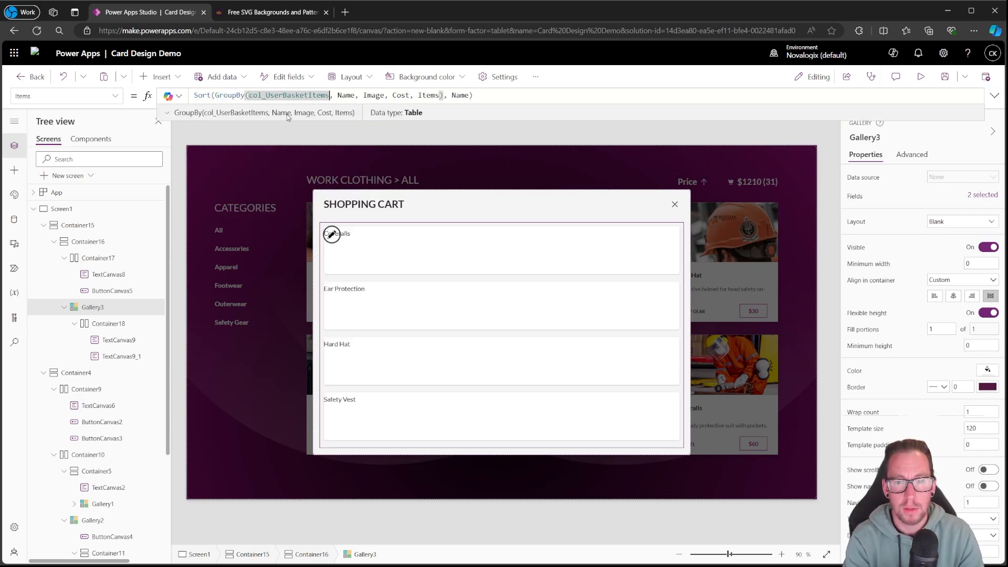
# Review the grouping columns in Gallery3's sorted GroupBy formula and the item rows it feeds
pyautogui.press('Right')
pyautogui.press('Right')
pyautogui.press('Right')
pyautogui.press('Right')
pyautogui.press('Right')
pyautogui.press('Right')
pyautogui.press('Right')
pyautogui.press('Right')
pyautogui.press('Right')
pyautogui.press('Right')
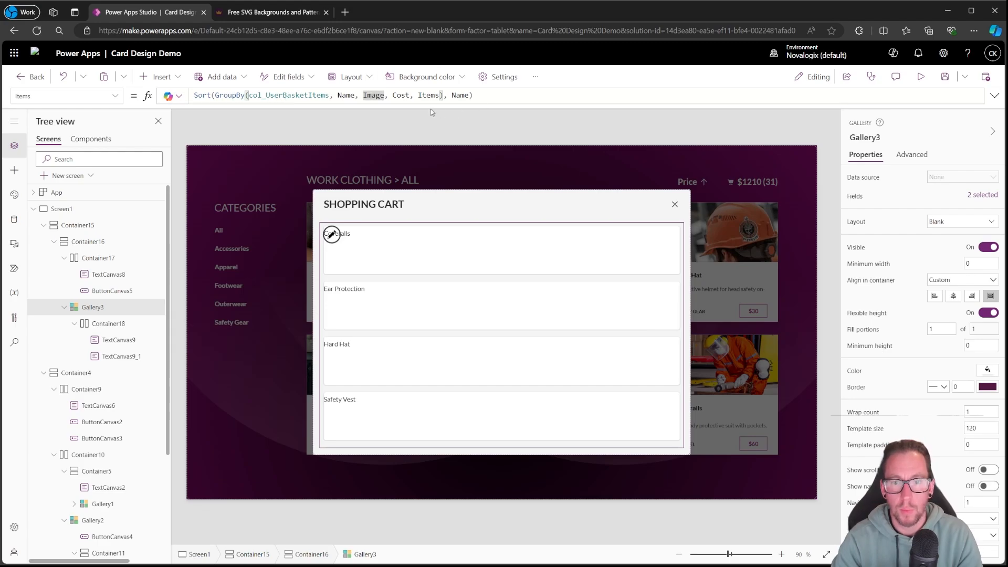
pyautogui.click(368, 242)
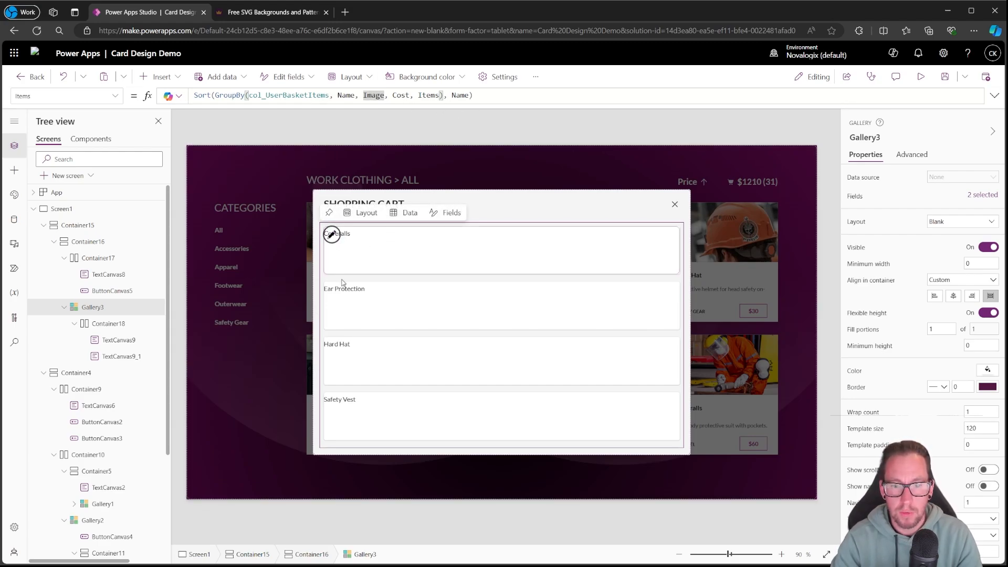
pyautogui.click(387, 258)
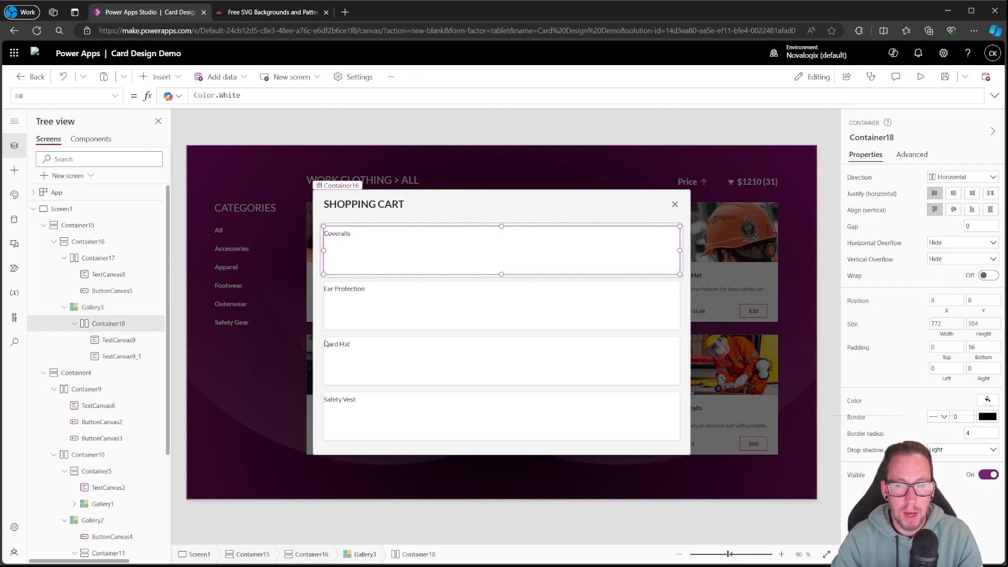
# Set the duplicated label TextCanvas9_1's Text formula to $"Quantity {CountRows(Items)}"
pyautogui.click(135, 356)
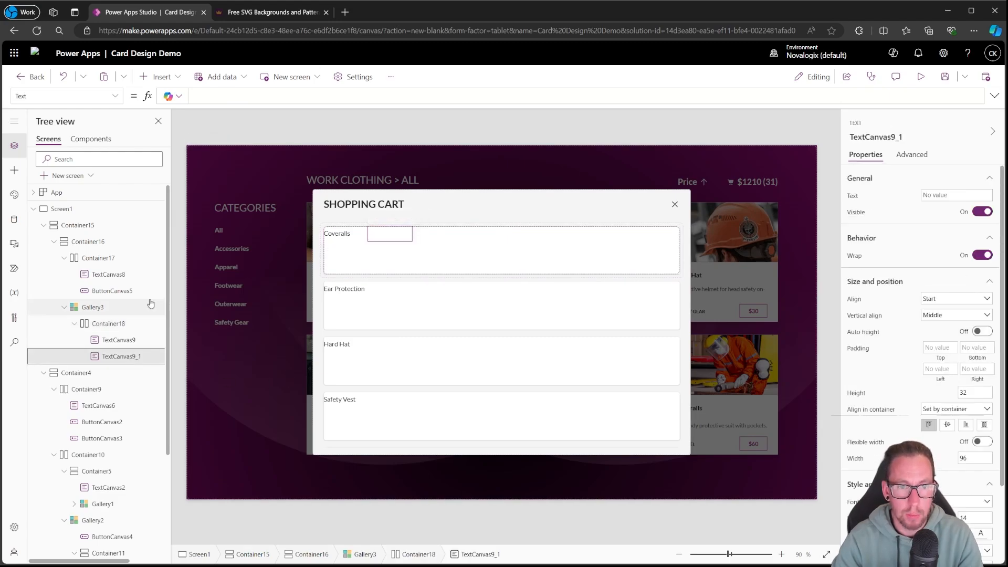
pyautogui.click(202, 100)
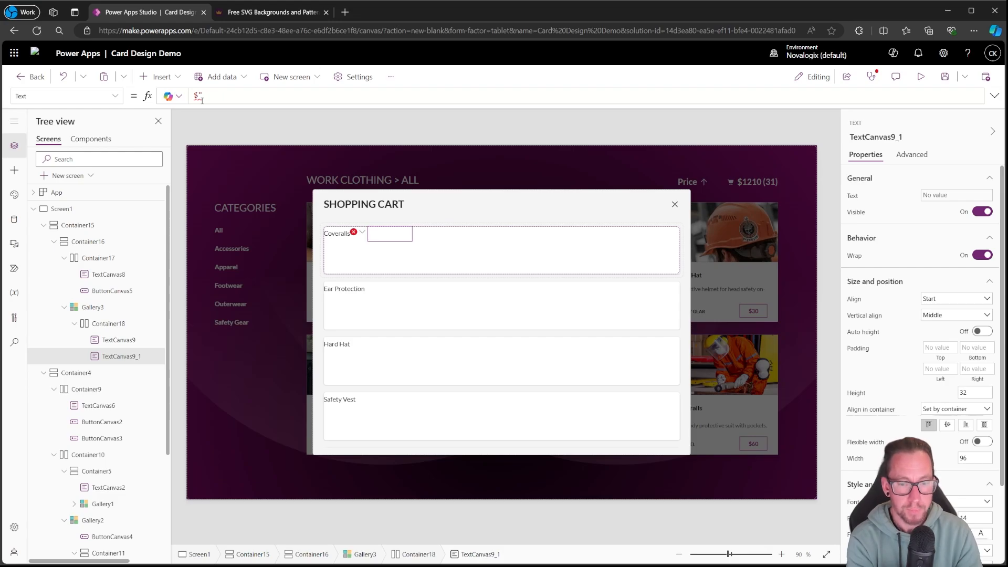
pyautogui.write('Quantit')
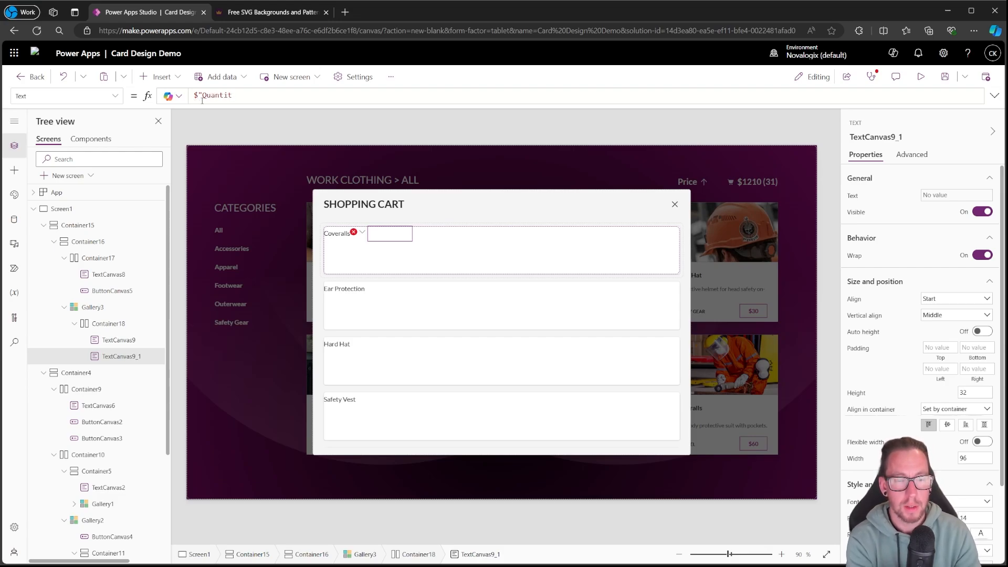
pyautogui.write('y {')
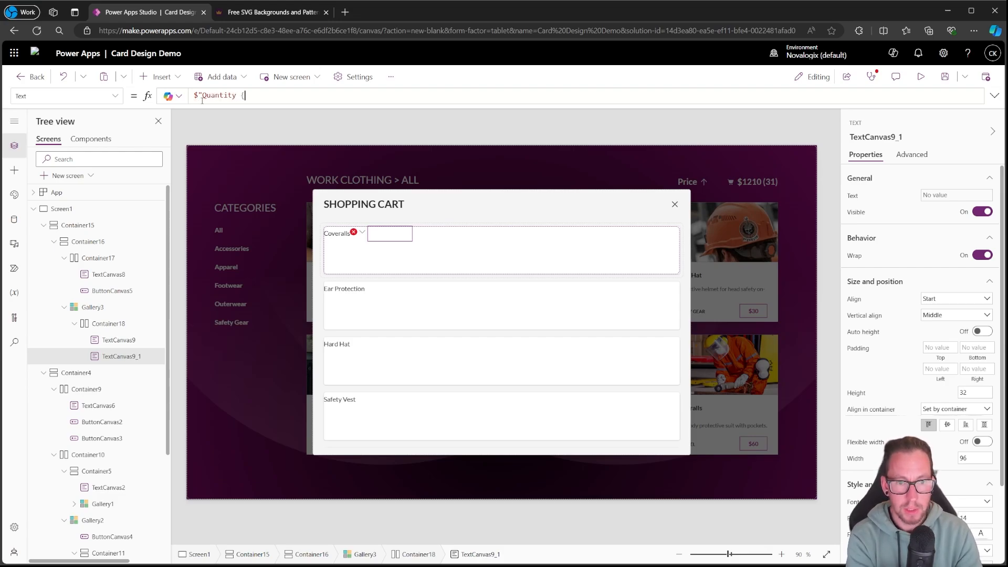
pyautogui.write('}"')
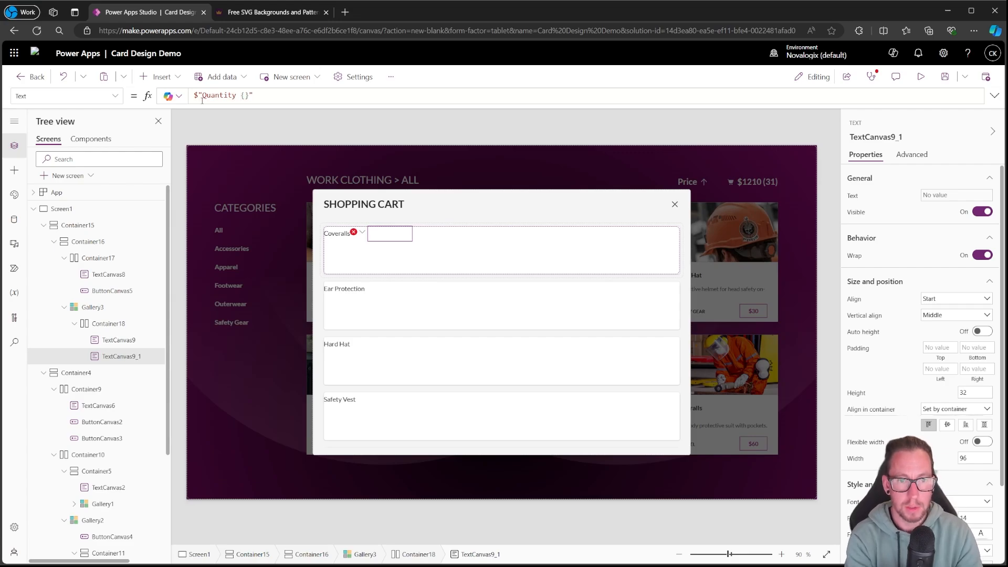
pyautogui.press('Left')
pyautogui.press('Left')
pyautogui.write('(Items, ')
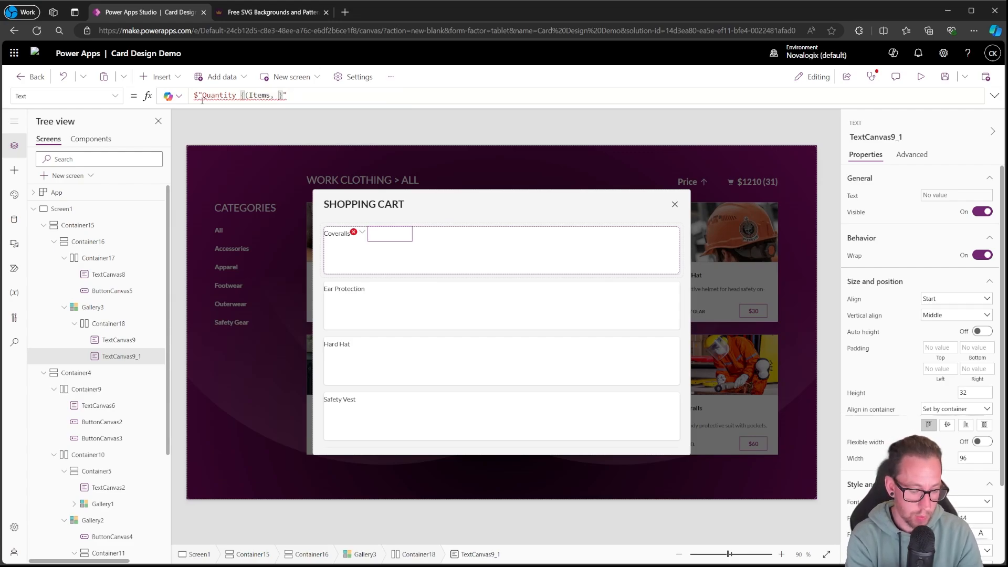
pyautogui.write('CountRows')
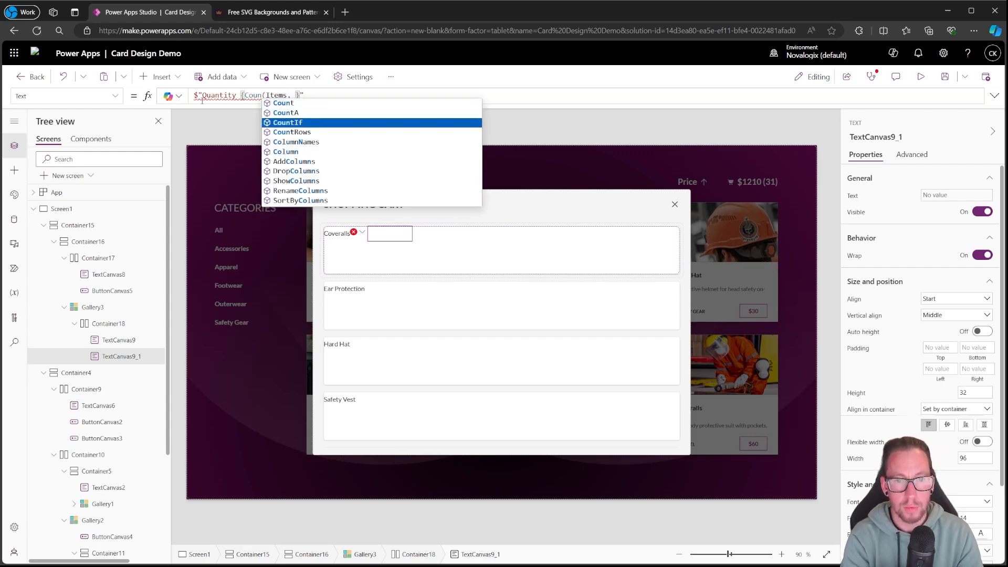
pyautogui.press('Right')
pyautogui.press('Right')
pyautogui.press('Right')
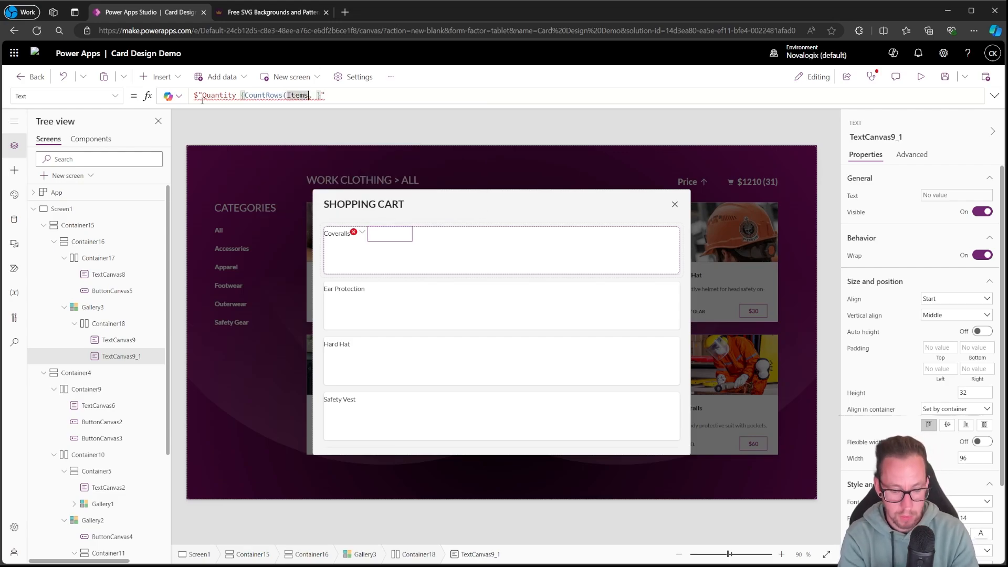
pyautogui.press('Delete')
pyautogui.press('Delete')
pyautogui.write(')')
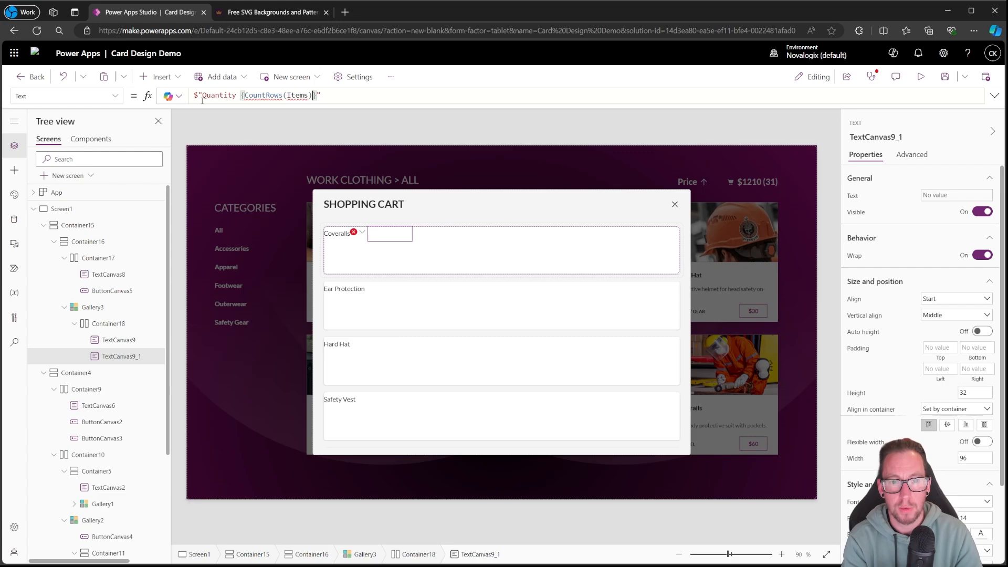
# Qualify the counted table with ThisItem so the label's formula is $"Quantity {CountRows(ThisItem.Items)}"
pyautogui.press('Left')
pyautogui.press('Left')
pyautogui.press('Left')
pyautogui.press('Left')
pyautogui.press('Left')
pyautogui.press('Left')
pyautogui.write('Tjis')
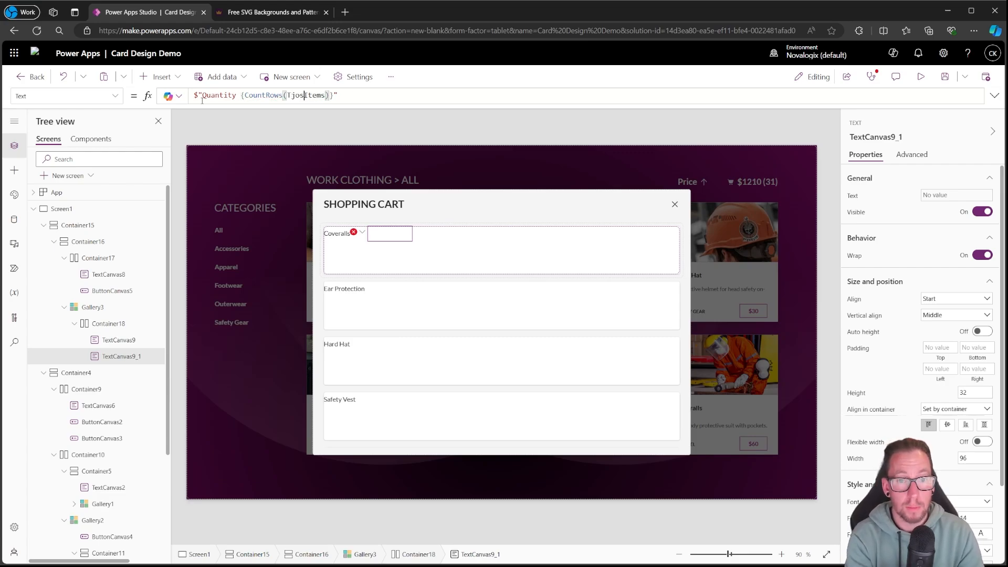
pyautogui.press('BackSpace')
pyautogui.press('BackSpace')
pyautogui.press('BackSpace')
pyautogui.write('hisIte')
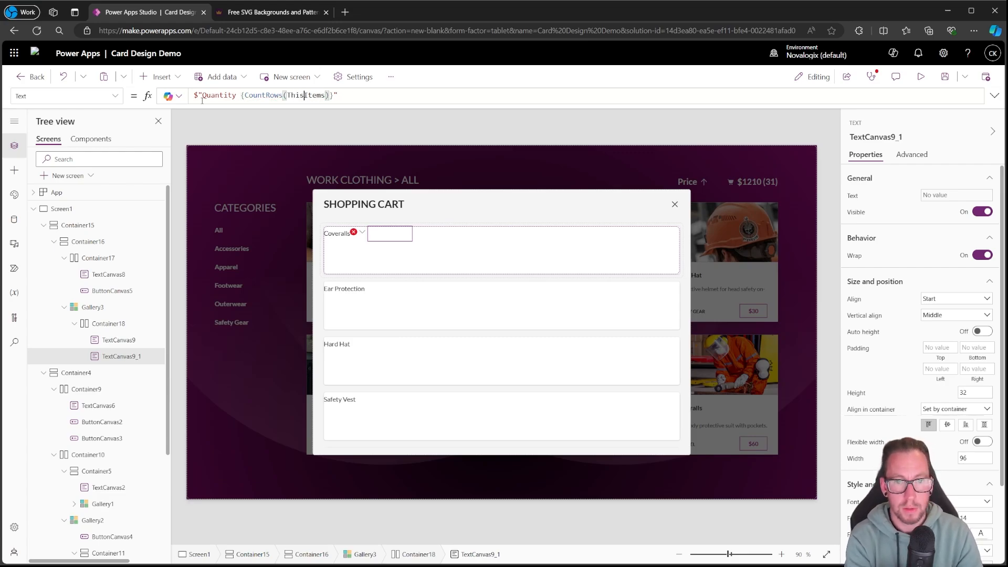
pyautogui.write('m.Item')
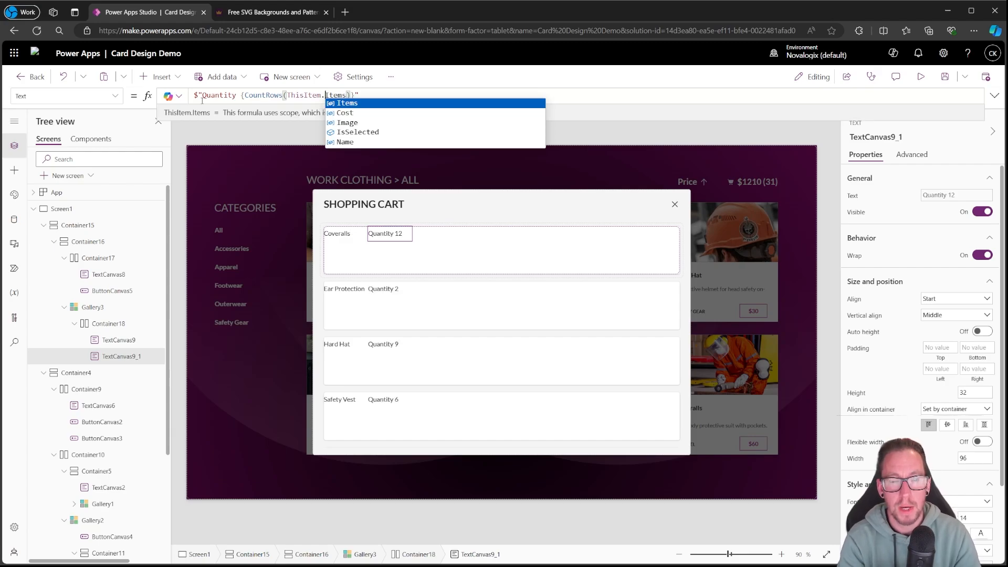
# Examine the ThisItem.Items reference in the quantity label's formula and the quantities in the gallery rows
pyautogui.press('Left')
pyautogui.press('Left')
pyautogui.press('Left')
pyautogui.press('Left')
pyautogui.press('Left')
pyautogui.press('Left')
pyautogui.press('Left')
pyautogui.press('Left')
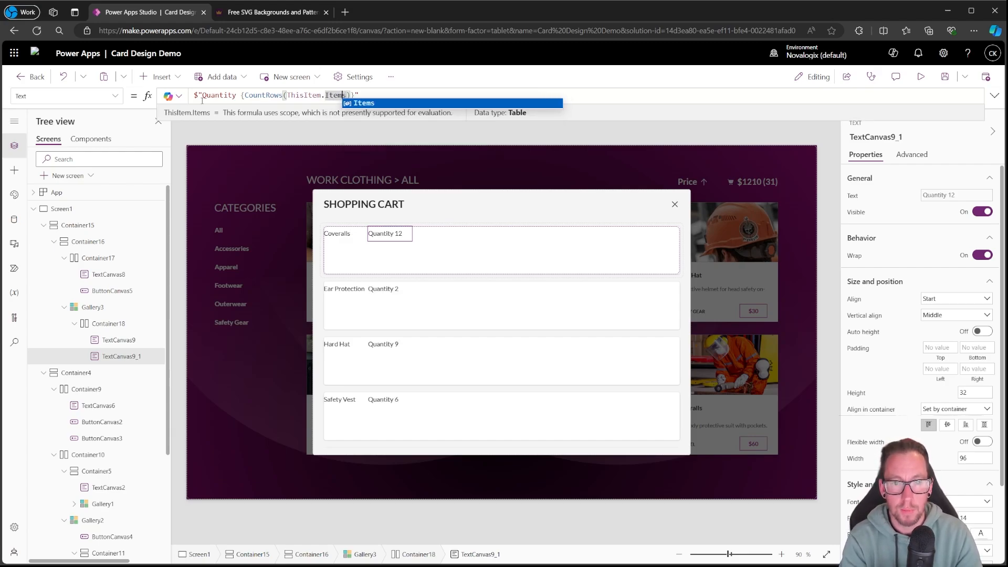
pyautogui.press('Right')
pyautogui.press('Right')
pyautogui.press('Right')
pyautogui.press('Right')
pyautogui.press('Right')
pyautogui.press('Right')
pyautogui.press('Right')
pyautogui.press('Right')
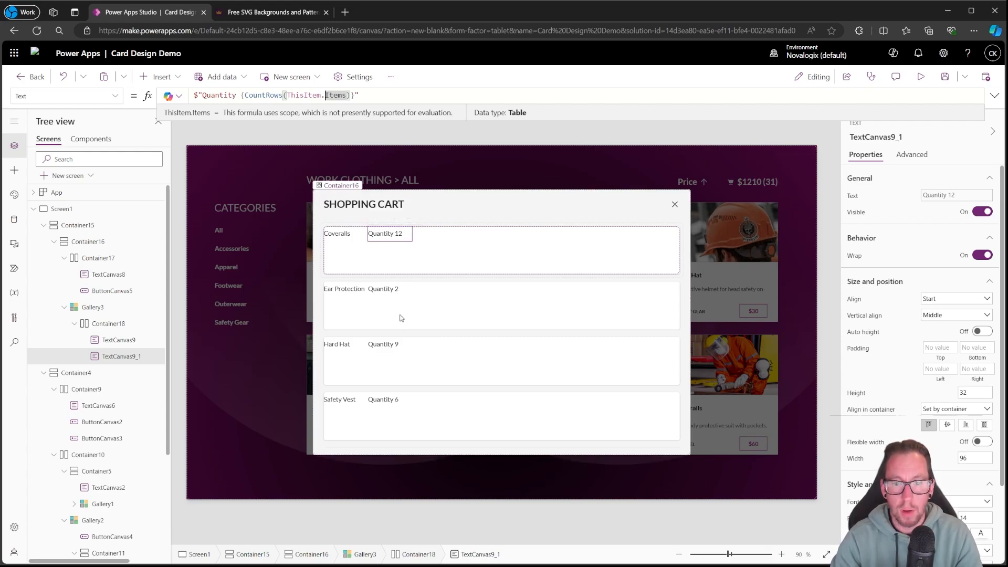
pyautogui.hotkey('ctrl', 'a')
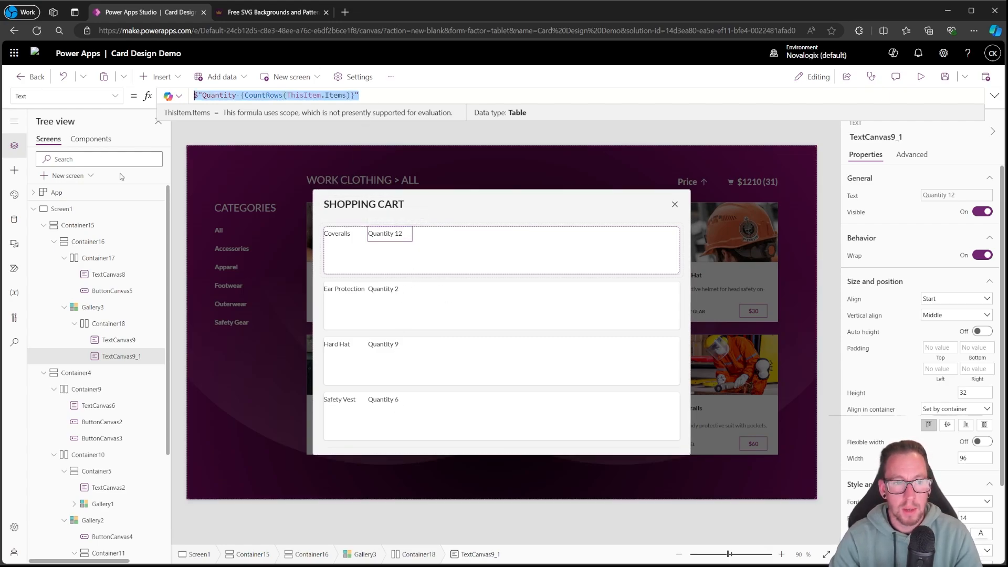
# Add another copy of the item label inside Container18 and start its Text formula as $"$"
pyautogui.click(99, 346)
pyautogui.click(113, 356)
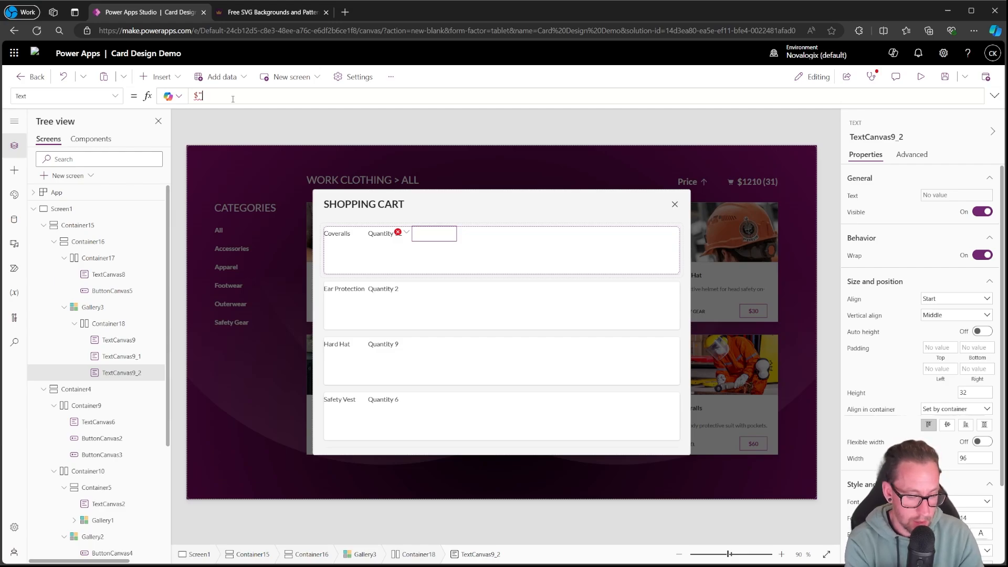
pyautogui.press('Left')
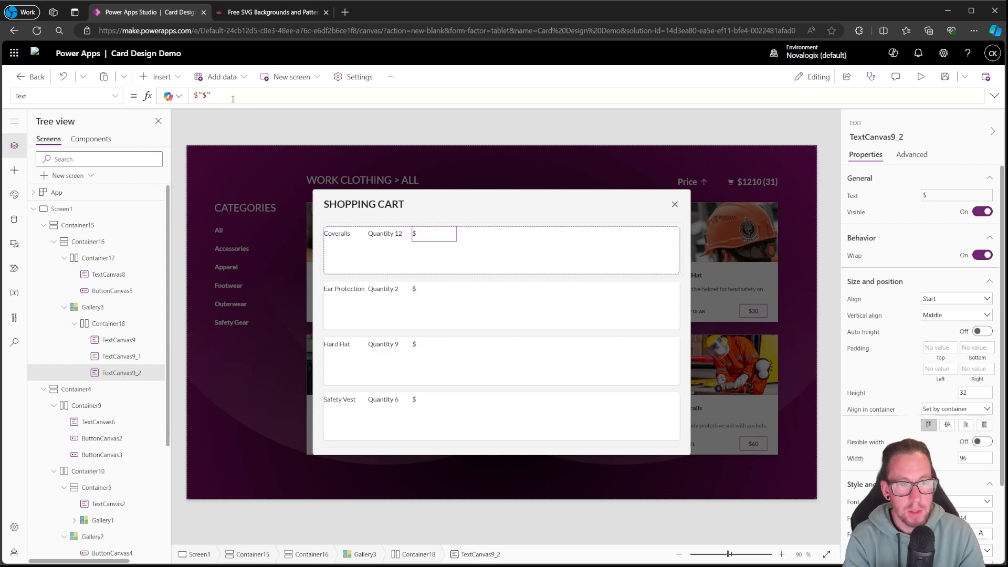
pyautogui.write('$"Quantity {Sum(ThisItem.Items, Cart)}"')
pyautogui.hotkey('ctrl', 'z')
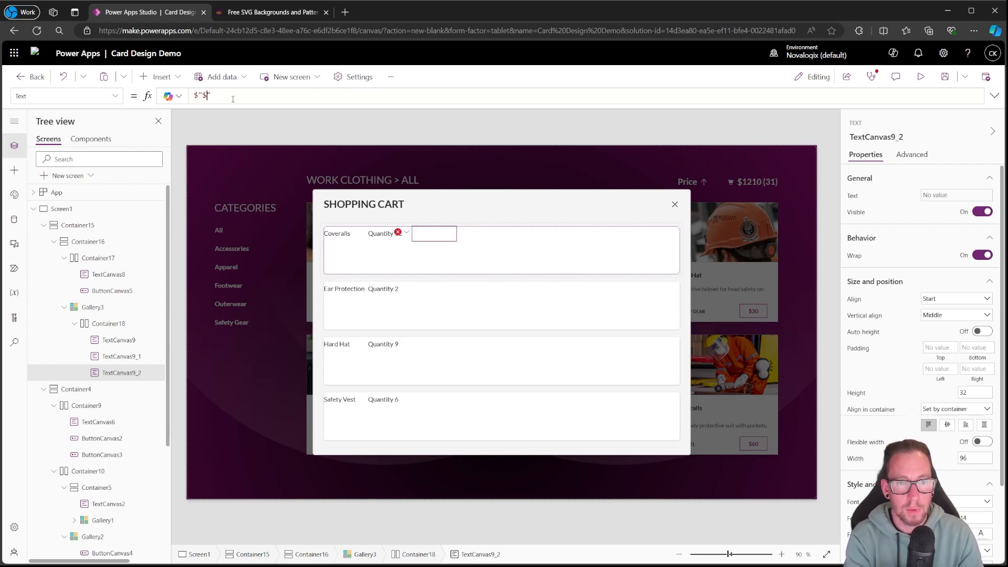
# Complete TextCanvas9_2's Text formula as $"${CountRows(ThisItem.Items) * ThisItem.Cost}"
pyautogui.write('{Count')
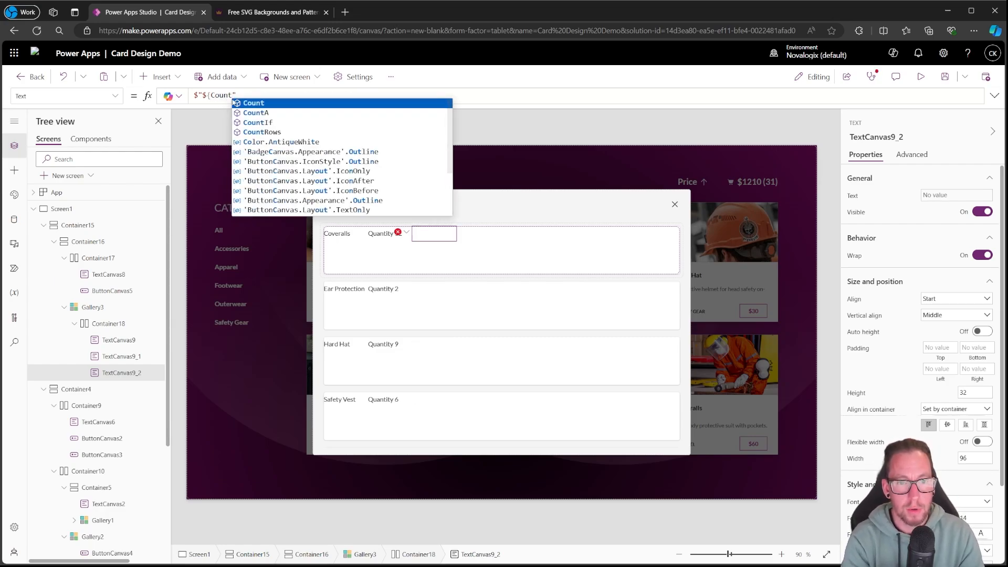
pyautogui.press('Down')
pyautogui.press('Down')
pyautogui.press('Down')
pyautogui.press('Tab')
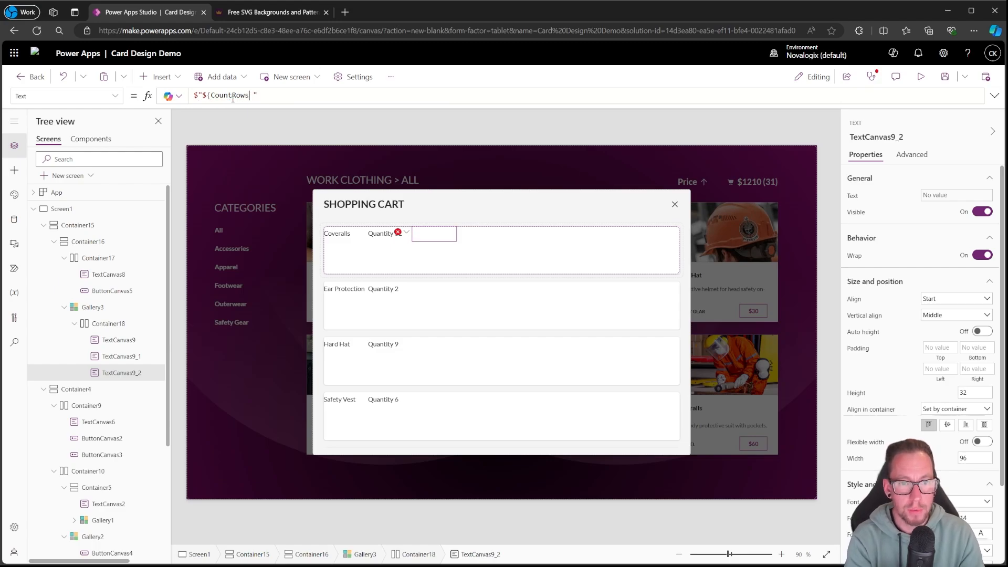
pyautogui.write('(ThisItem')
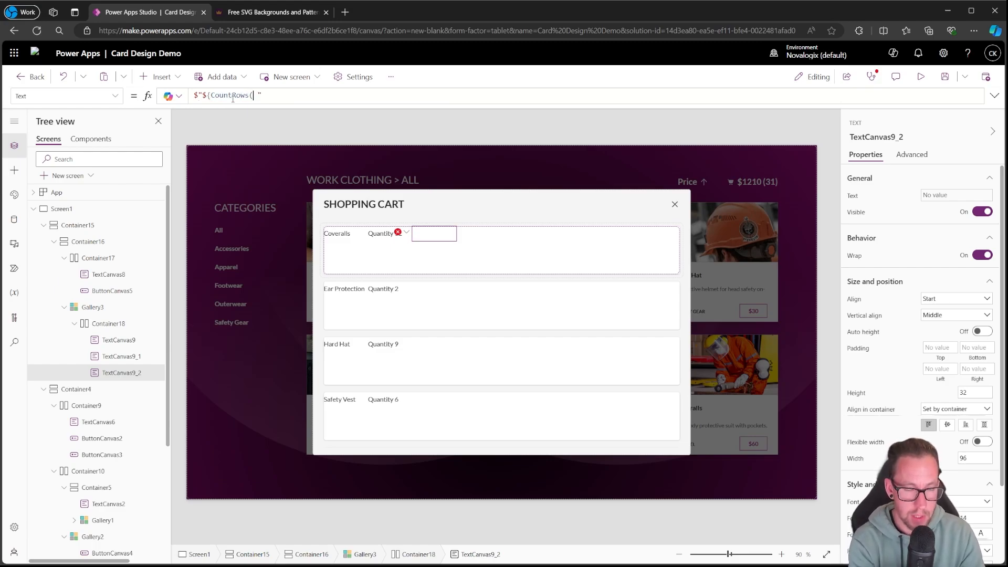
pyautogui.write('.Items) ')
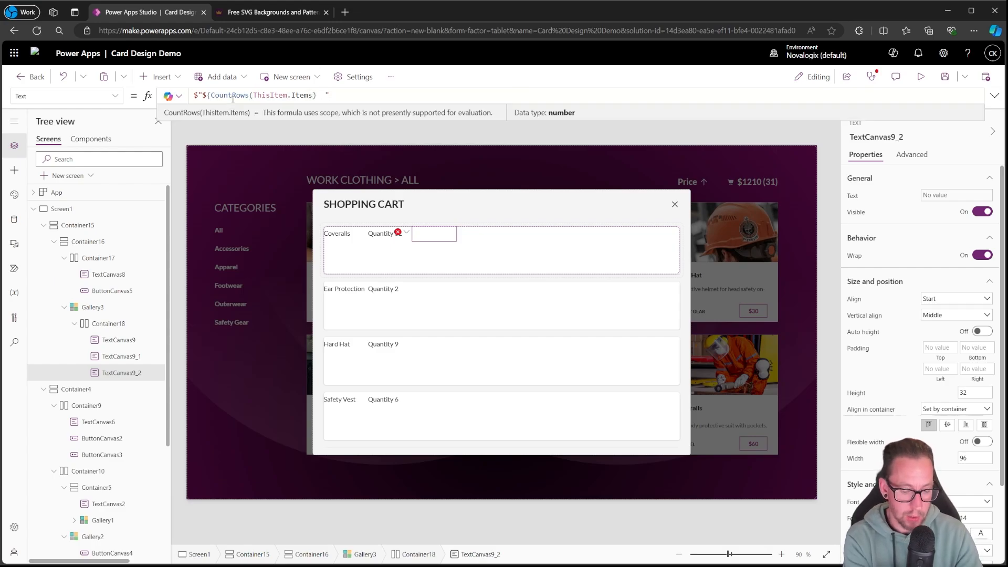
pyautogui.write('*')
pyautogui.write(' This')
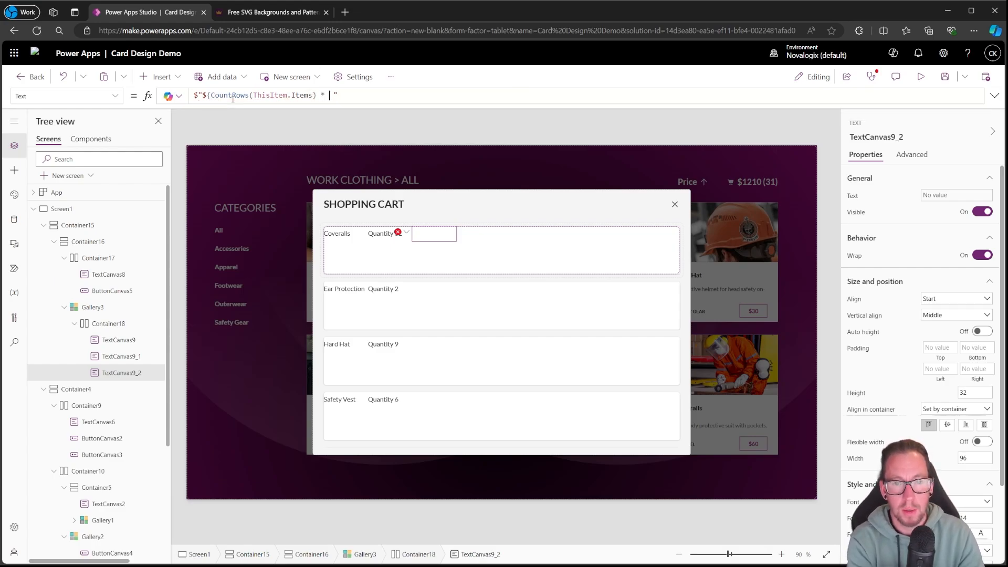
pyautogui.press('Tab')
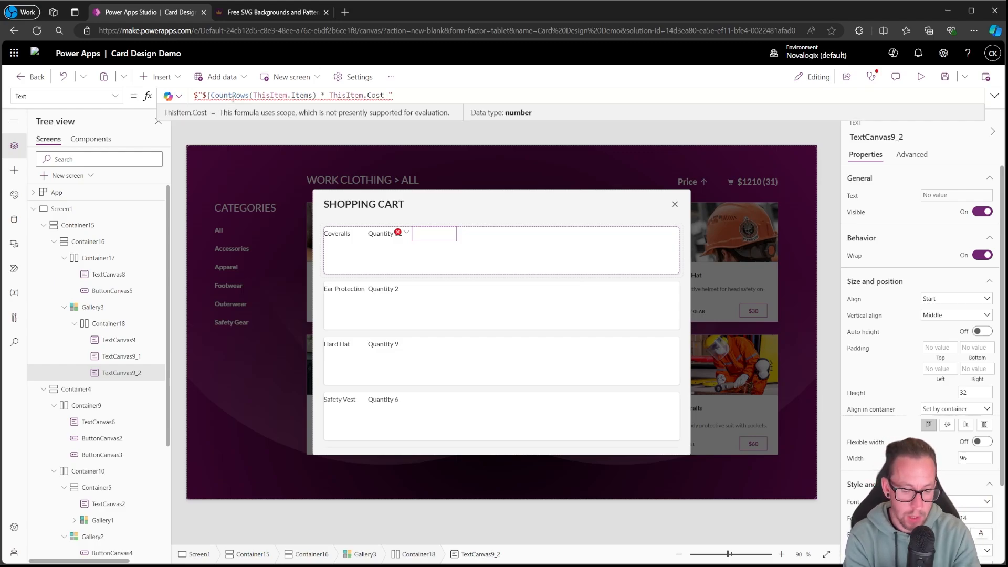
pyautogui.write('}')
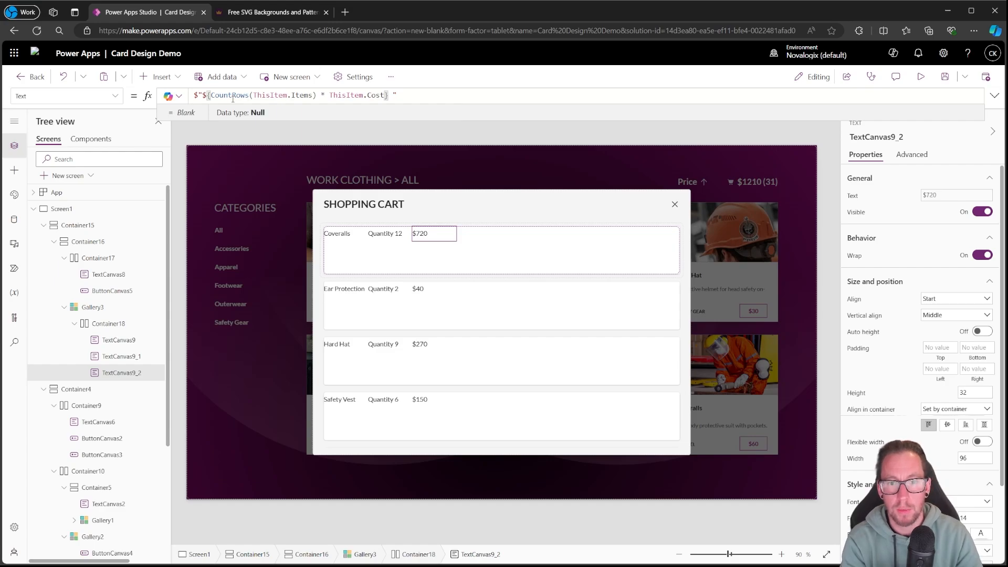
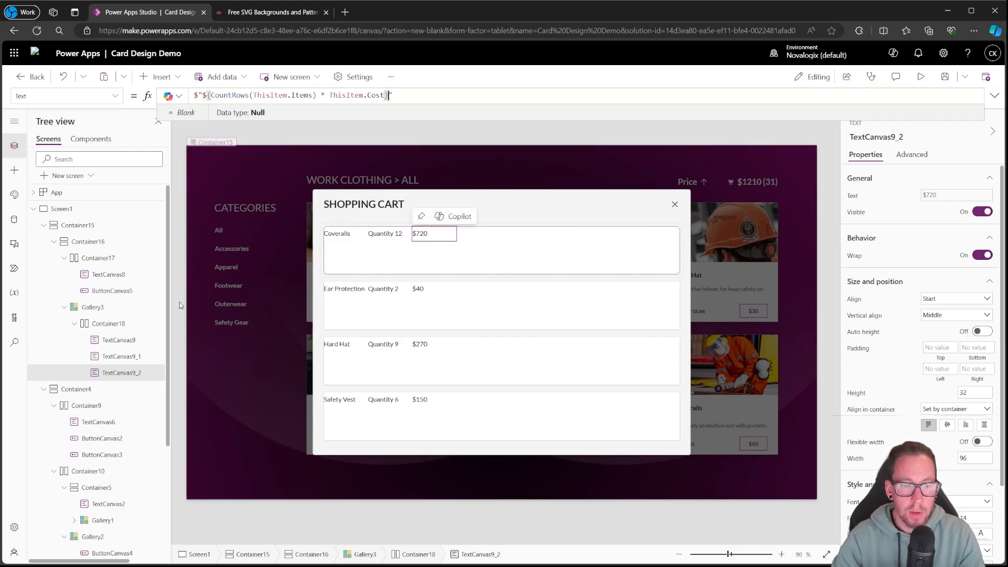
# Insert a button into Container18 after the price label
pyautogui.click(109, 324)
pyautogui.click(115, 95)
pyautogui.click(228, 95)
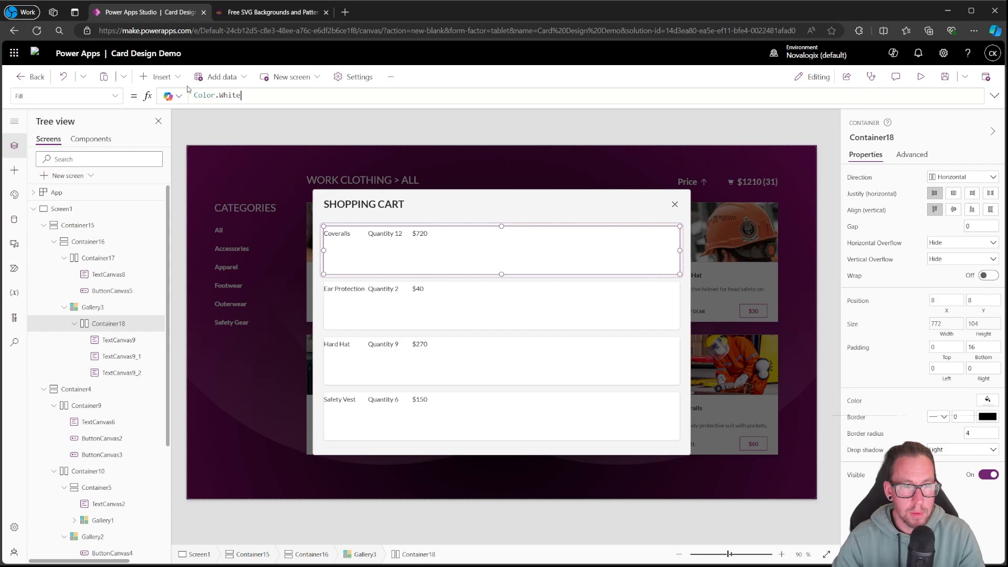
pyautogui.click(161, 77)
pyautogui.click(193, 156)
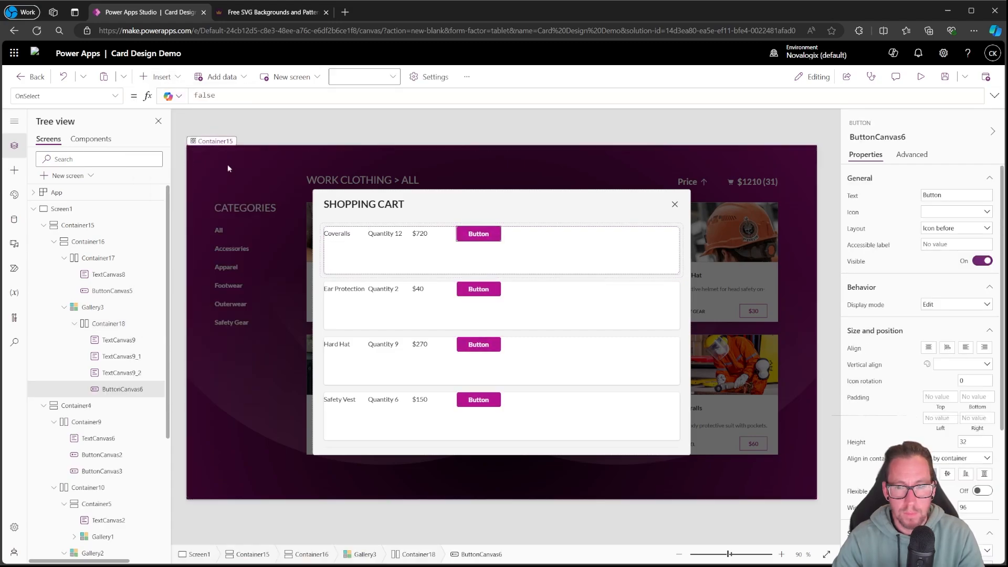
# Set the new button's icon to ChevronLeft
pyautogui.click(959, 212)
pyautogui.scroll(-1, 917, 364)
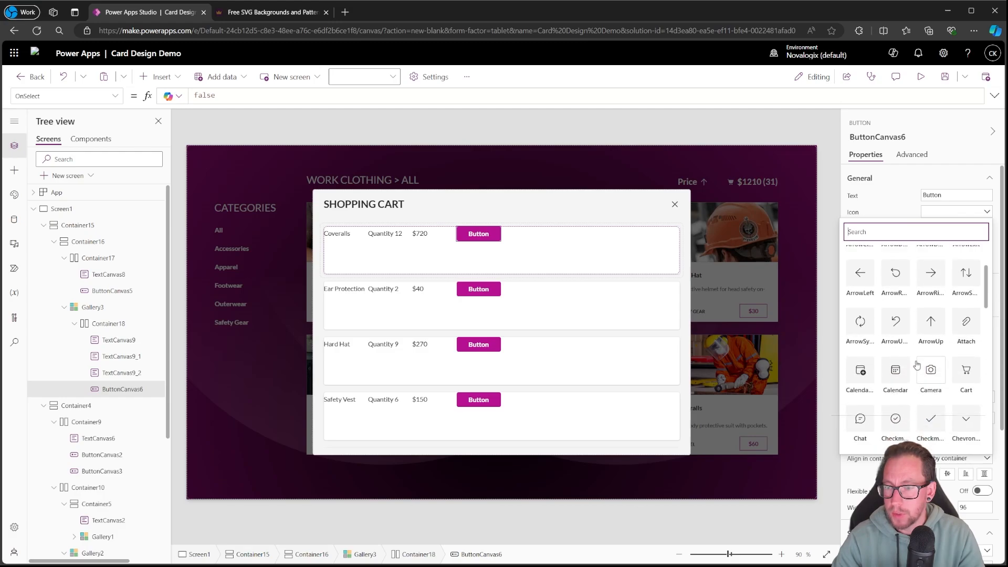
pyautogui.scroll(-2, 874, 310)
pyautogui.click(858, 384)
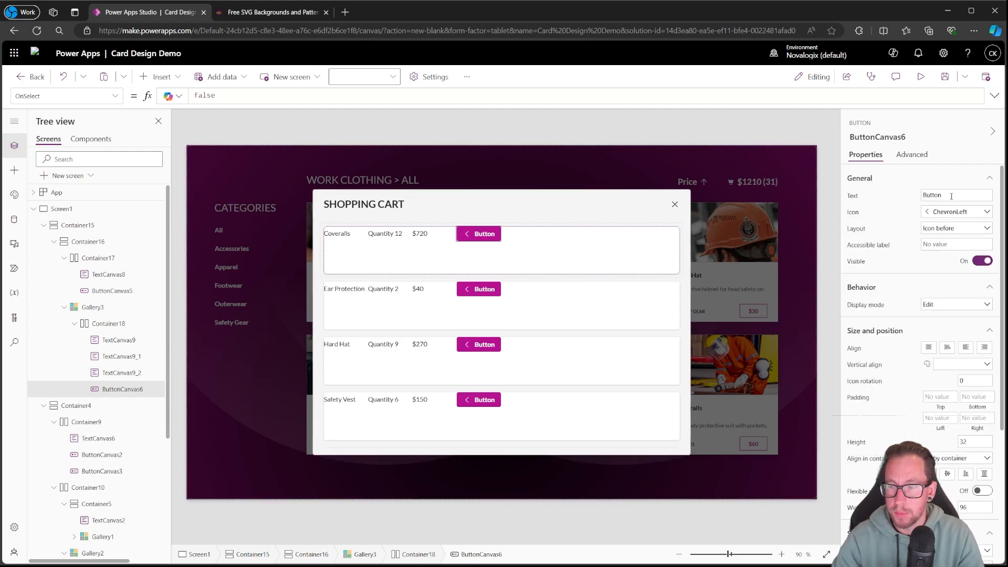
# Set the chevron button's layout to Icon only
pyautogui.click(945, 229)
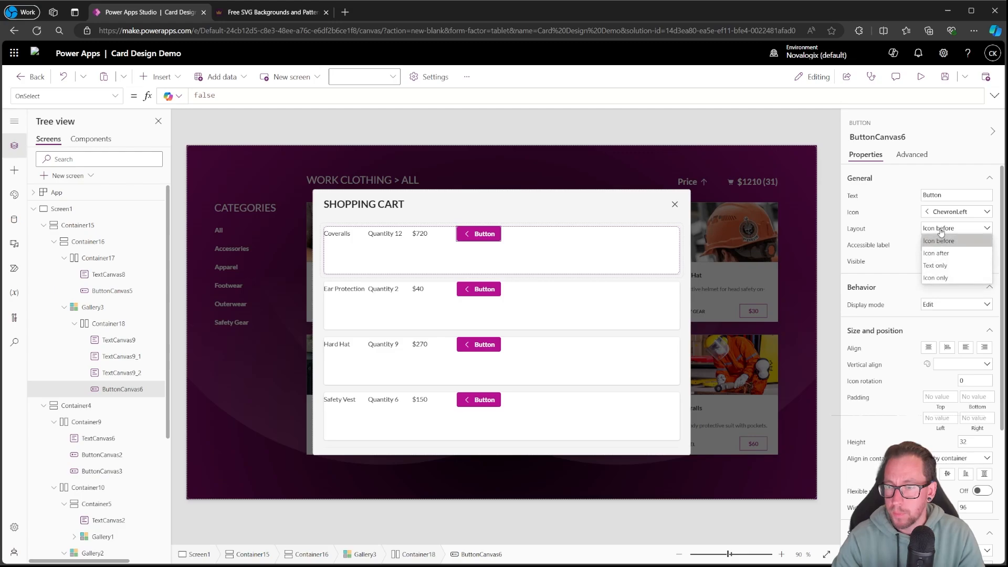
pyautogui.click(941, 231)
pyautogui.click(943, 230)
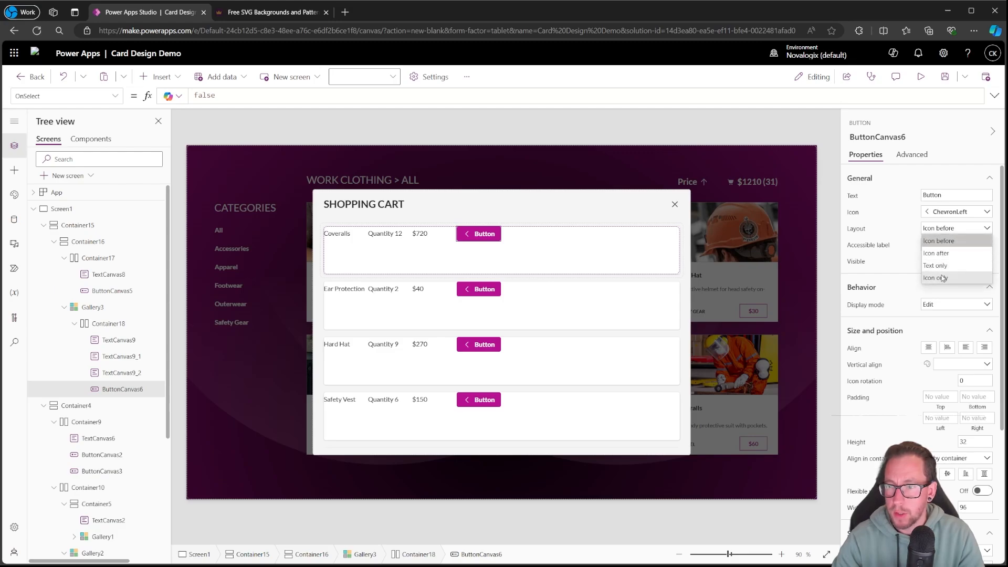
pyautogui.click(943, 277)
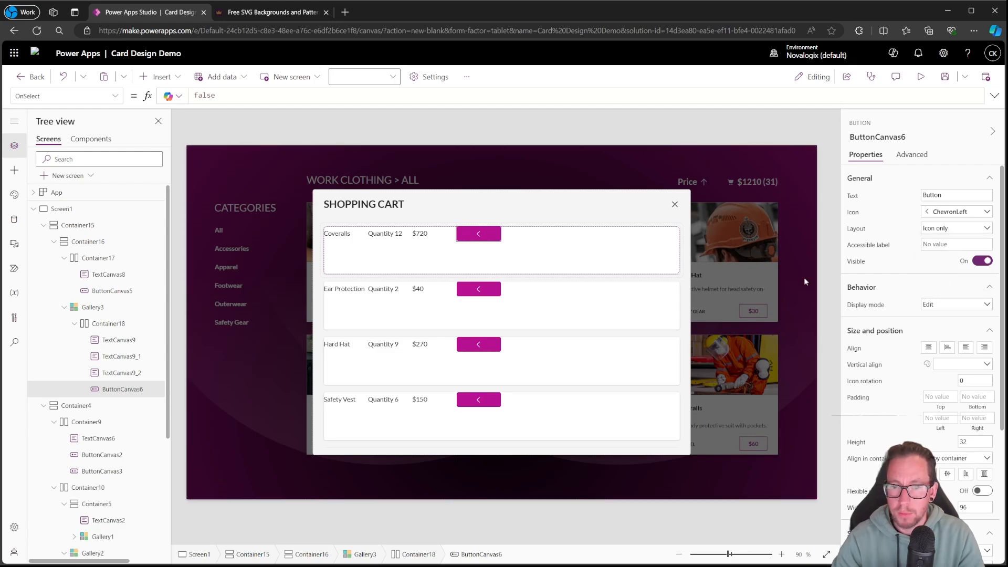
# Replace ButtonCanvas6's OnSelect formula with Remove(col_UserBasketItems, ThisItem)
pyautogui.click(116, 96)
pyautogui.moveTo(241, 96); pyautogui.dragTo(66, 89)
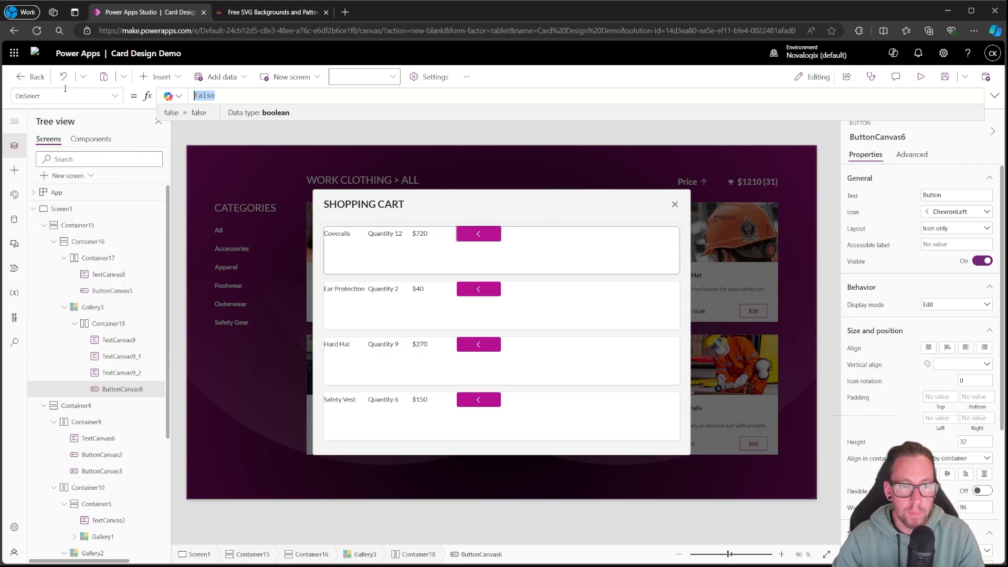
pyautogui.press('BackSpace')
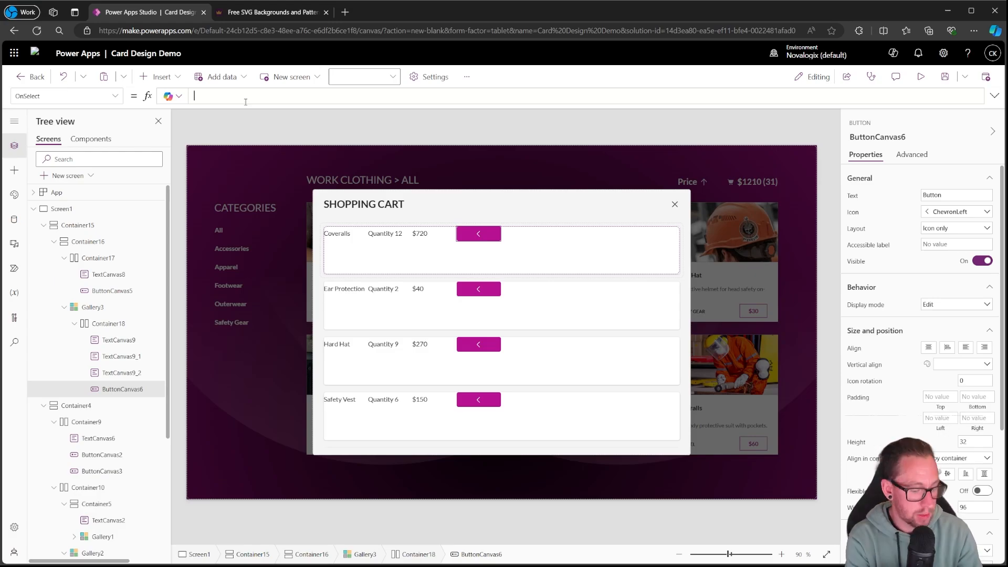
pyautogui.write('Remove(')
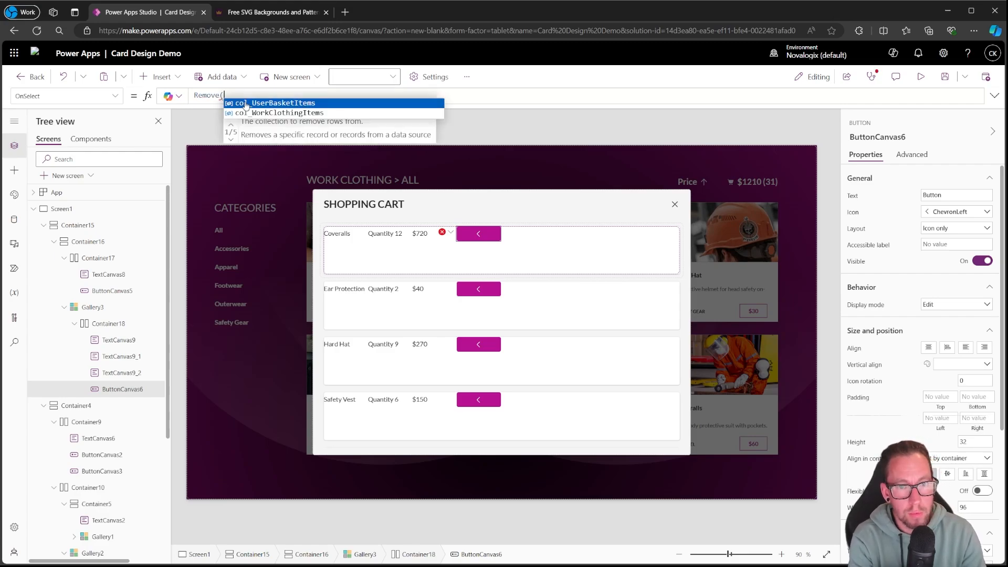
pyautogui.click(273, 103)
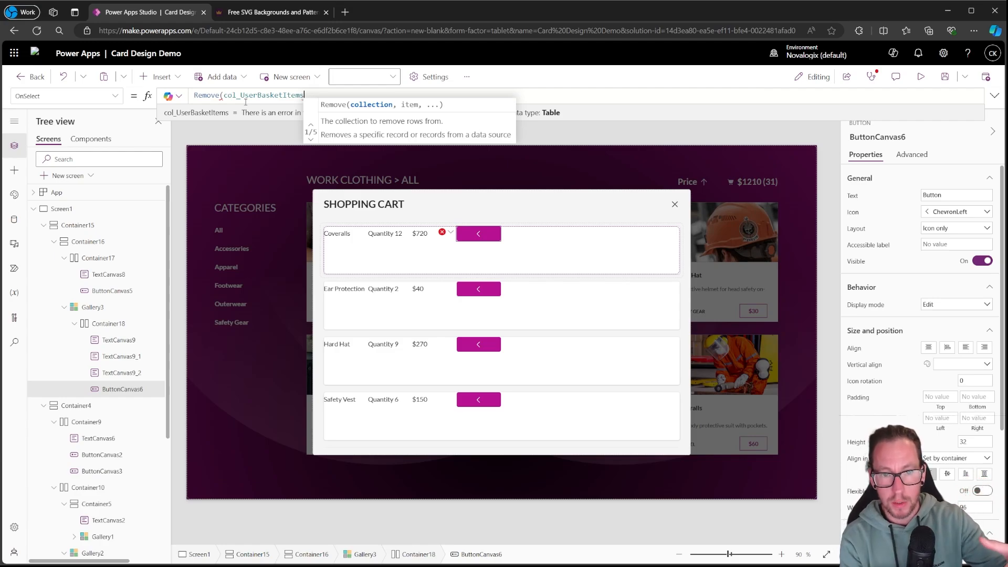
pyautogui.write(', ThisItem')
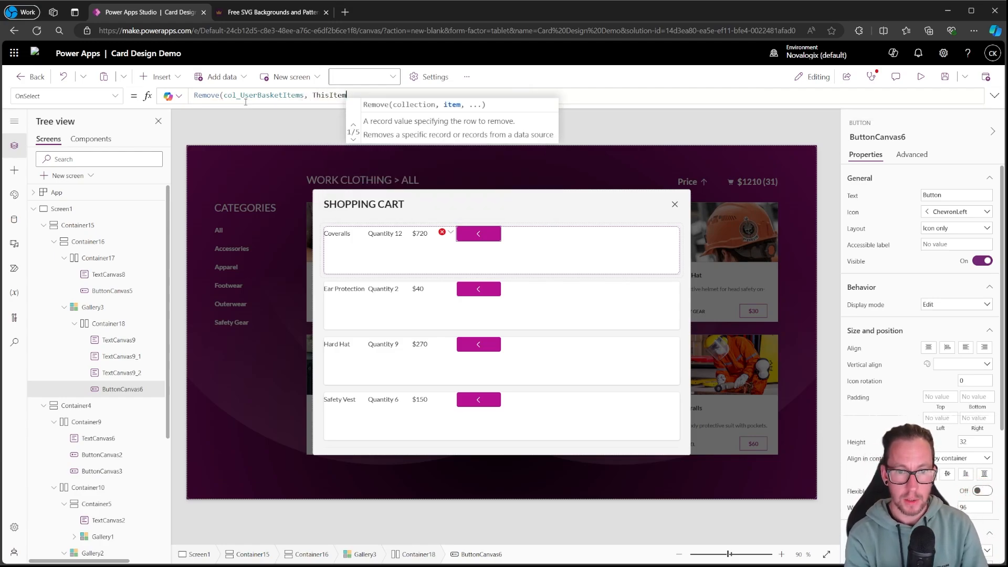
pyautogui.write(')')
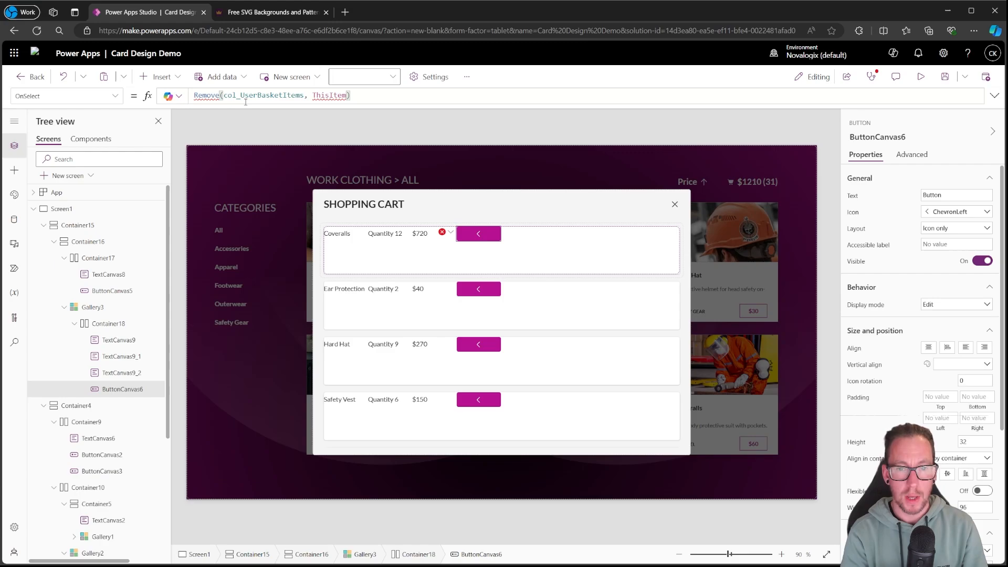
# Expand the Remove formula's item argument to LookUp(col_UserBasketItems, Name = ThisItem.Name)
pyautogui.press('Left')
pyautogui.press('Left')
pyautogui.write('LookUp(')
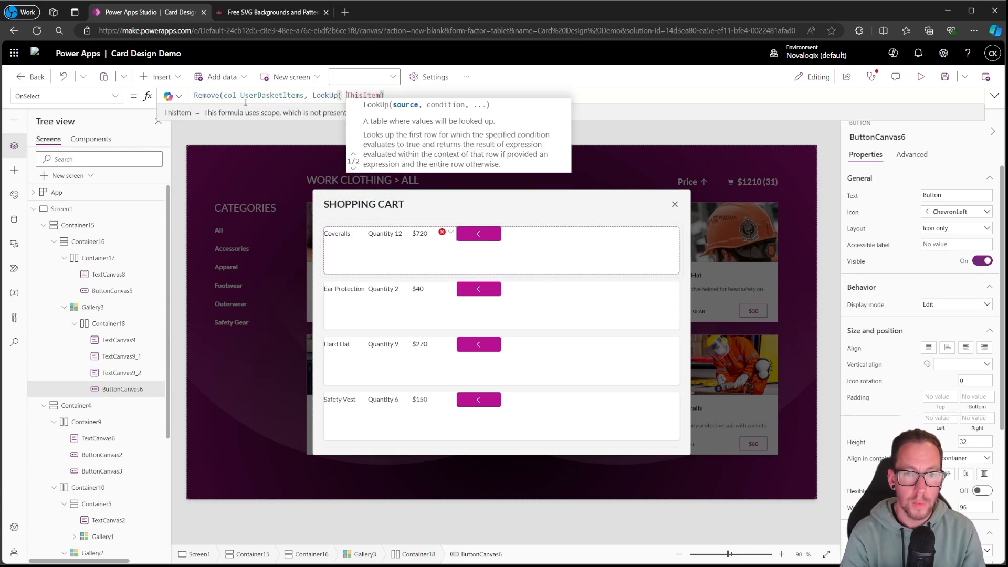
pyautogui.write(' col')
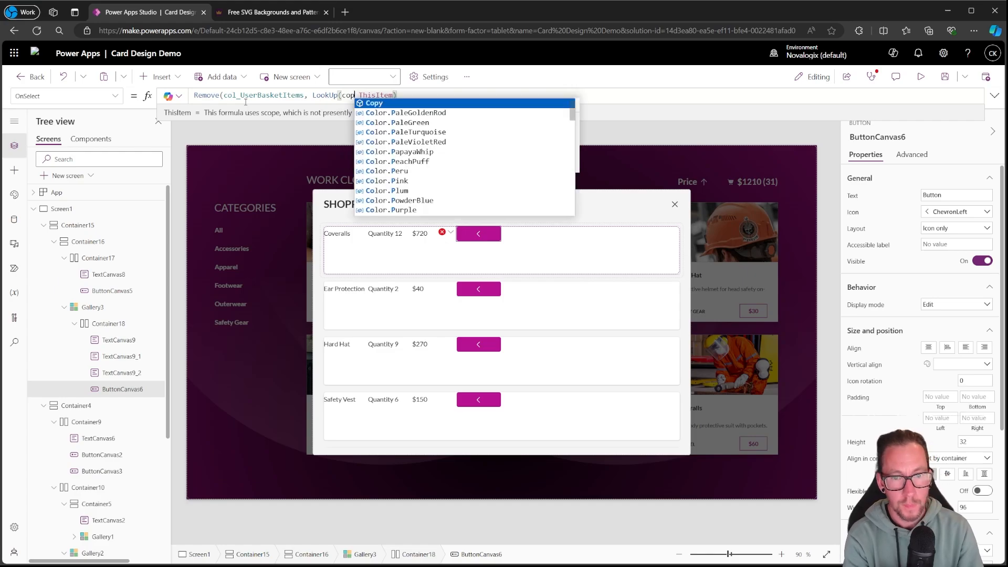
pyautogui.press('Tab')
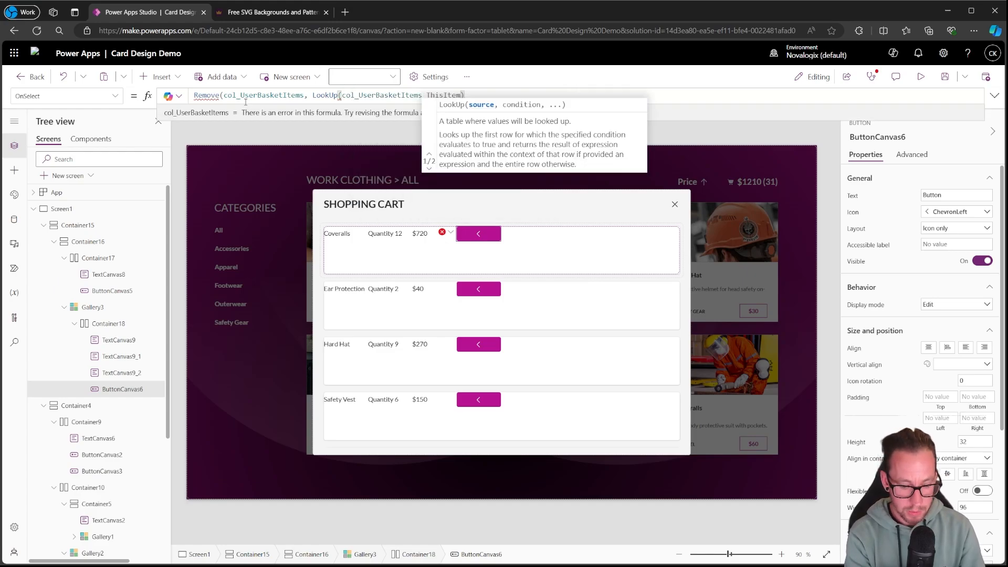
pyautogui.write(', N')
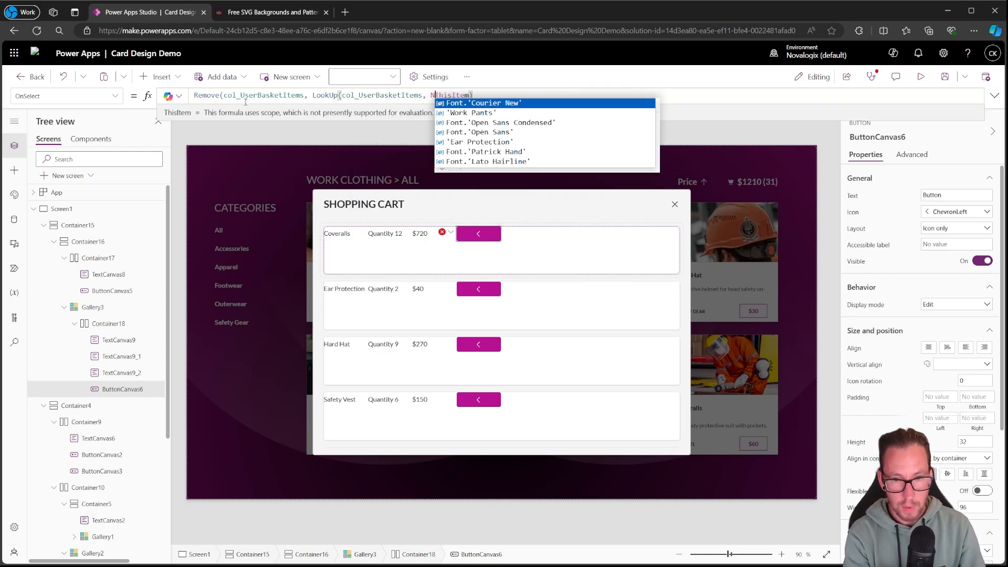
pyautogui.write('ame = ThisItem')
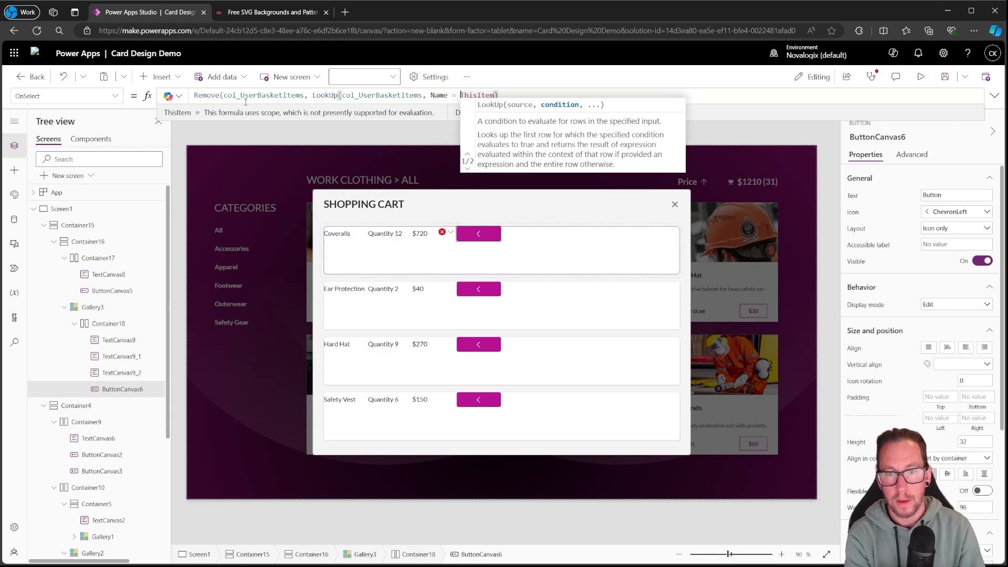
pyautogui.write('.Name)')
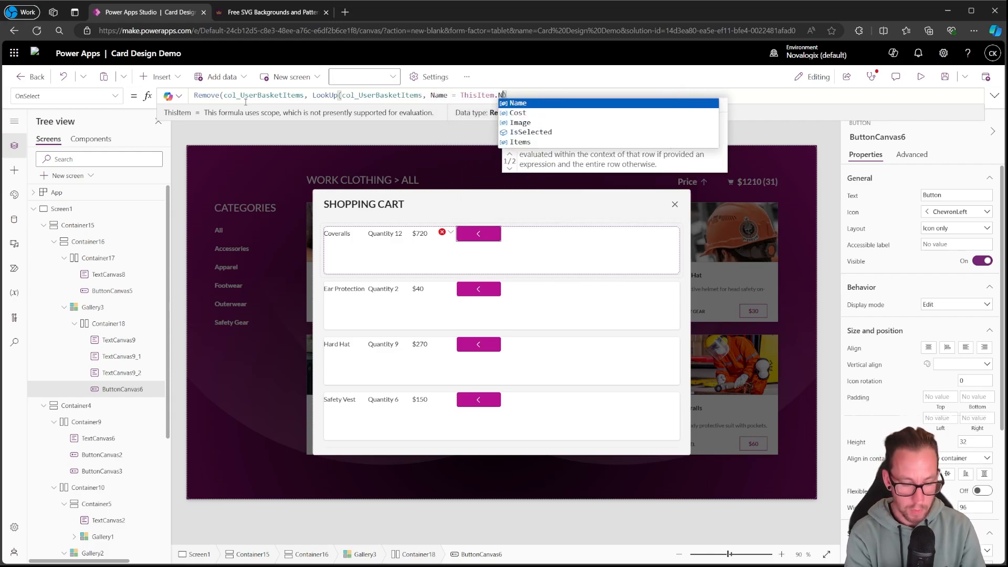
pyautogui.press('Delete')
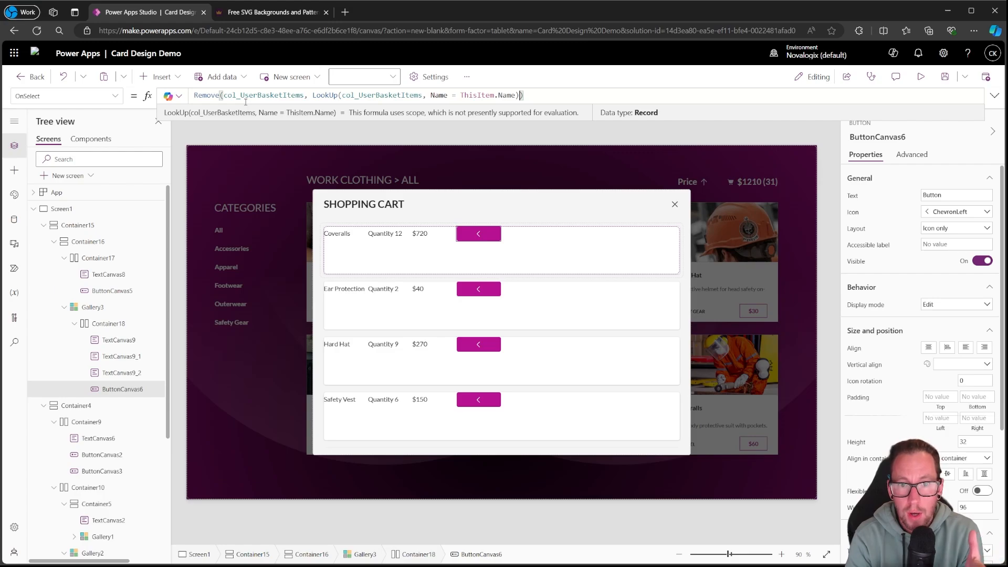
pyautogui.press('Left')
pyautogui.press('Left')
pyautogui.press('Left')
pyautogui.press('Left')
pyautogui.press('Left')
pyautogui.press('Left')
pyautogui.press('Left')
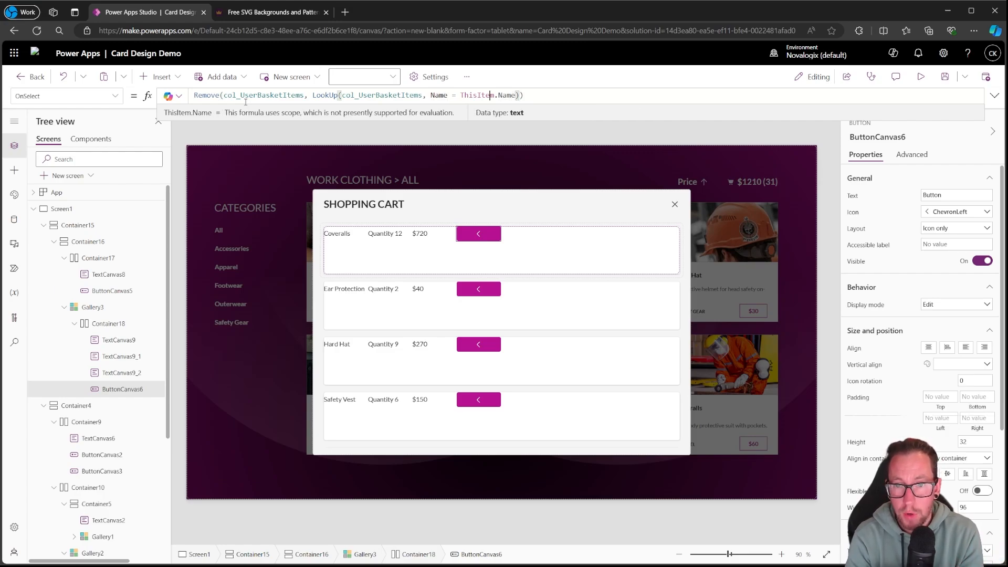
pyautogui.press('Right')
pyautogui.press('Right')
pyautogui.press('Right')
pyautogui.press('Right')
pyautogui.press('Right')
pyautogui.press('Right')
pyautogui.press('Right')
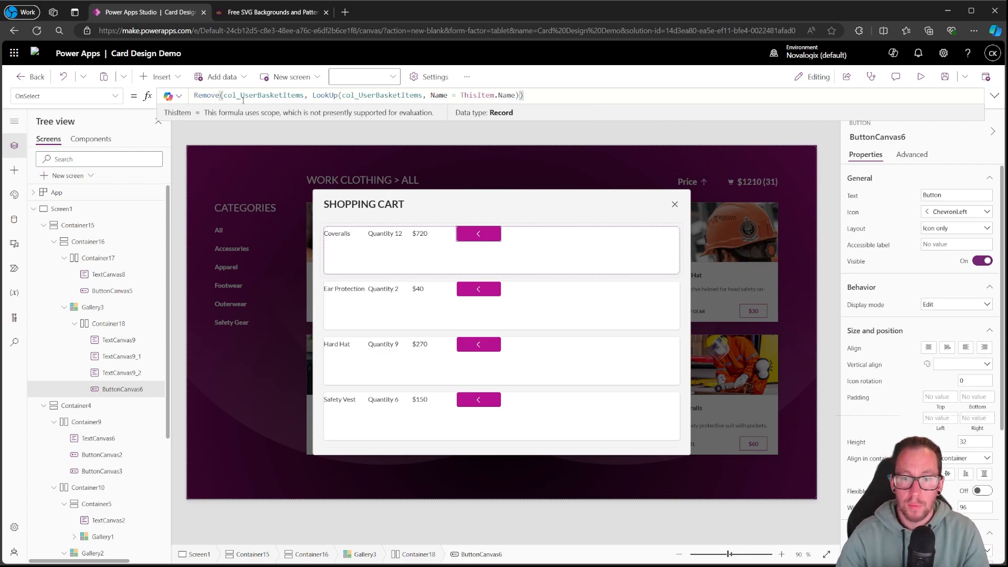
# Test the left chevron button by removing several Coveralls from the cart
pyautogui.keyDown('alt'); pyautogui.click(477, 235); pyautogui.keyUp('alt')
pyautogui.keyDown('alt'); pyautogui.click(472, 234); pyautogui.keyUp('alt')
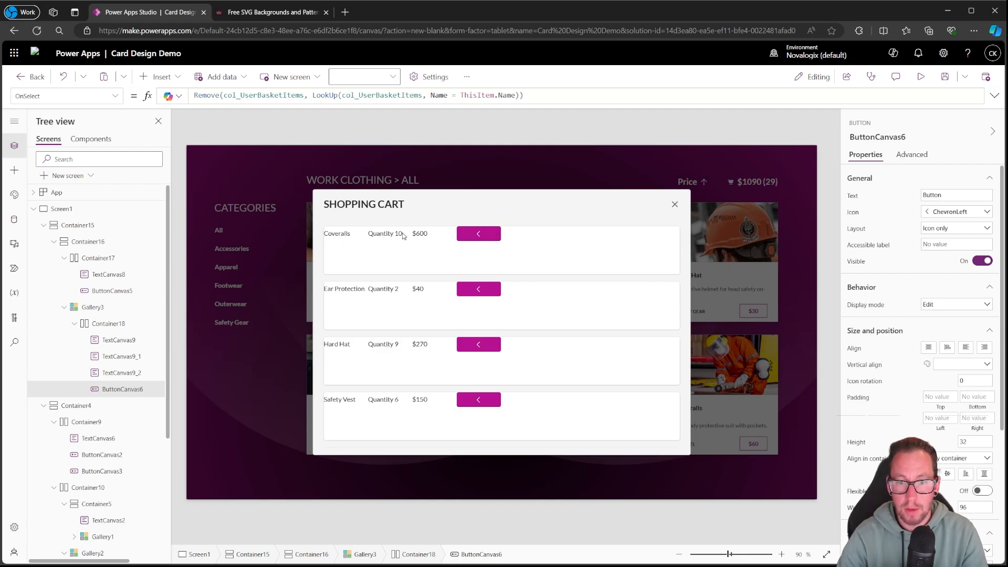
pyautogui.keyDown('alt'); pyautogui.click(486, 231); pyautogui.keyUp('alt')
pyautogui.keyDown('alt'); pyautogui.click(477, 234); pyautogui.keyUp('alt')
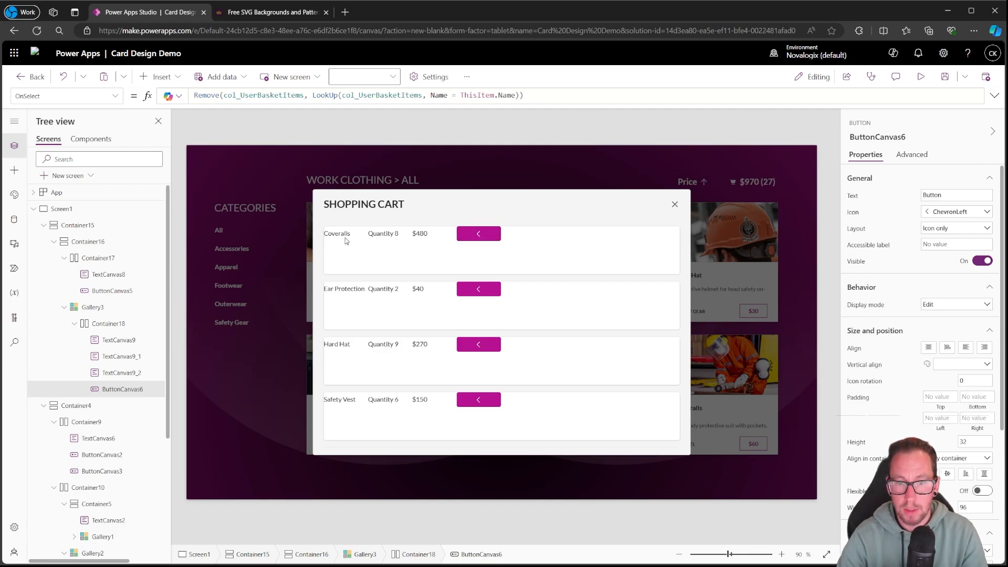
# Duplicate the left chevron button inside Container18
pyautogui.click(503, 235)
pyautogui.click(483, 233)
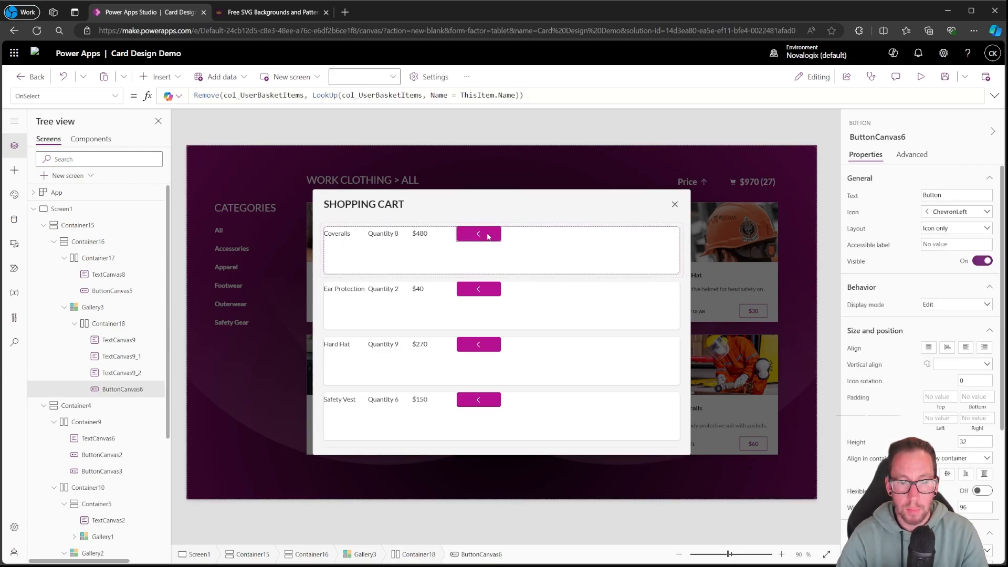
pyautogui.click(126, 322)
pyautogui.hotkey('ctrl', 'v')
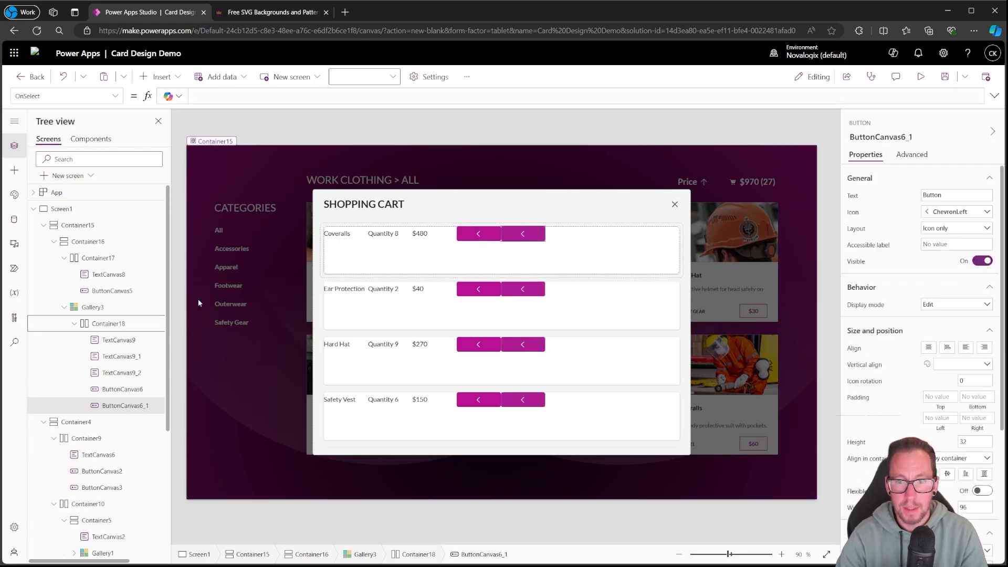
# Change the duplicated button's icon to ChevronRight
pyautogui.click(953, 212)
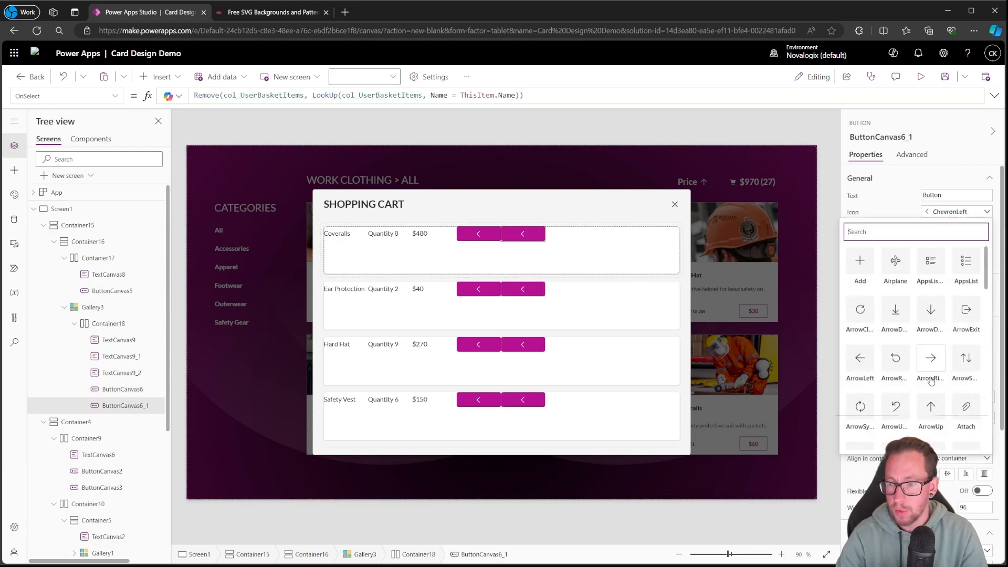
pyautogui.scroll(-2, 920, 374)
pyautogui.scroll(2, 922, 370)
pyautogui.scroll(-3, 933, 344)
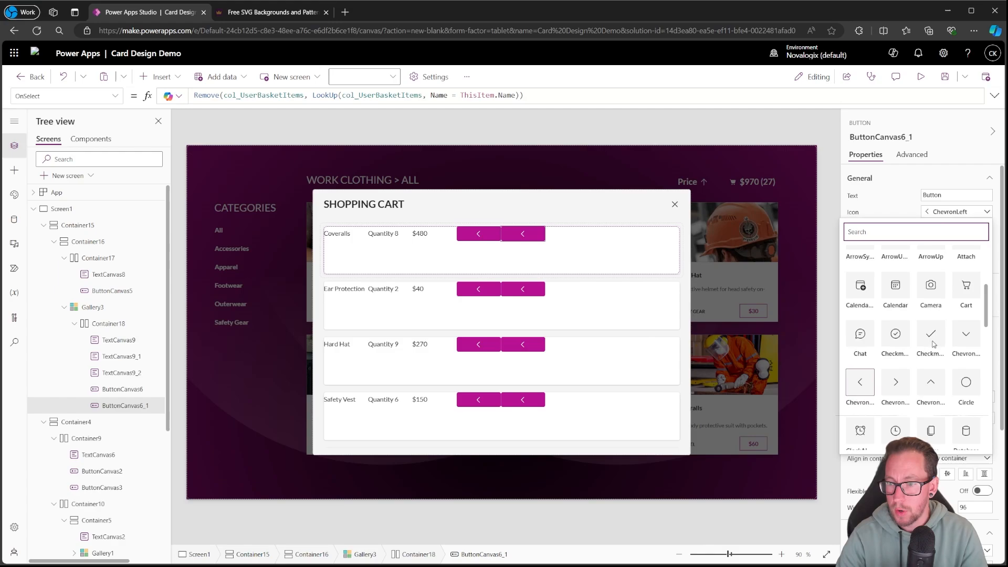
pyautogui.click(890, 377)
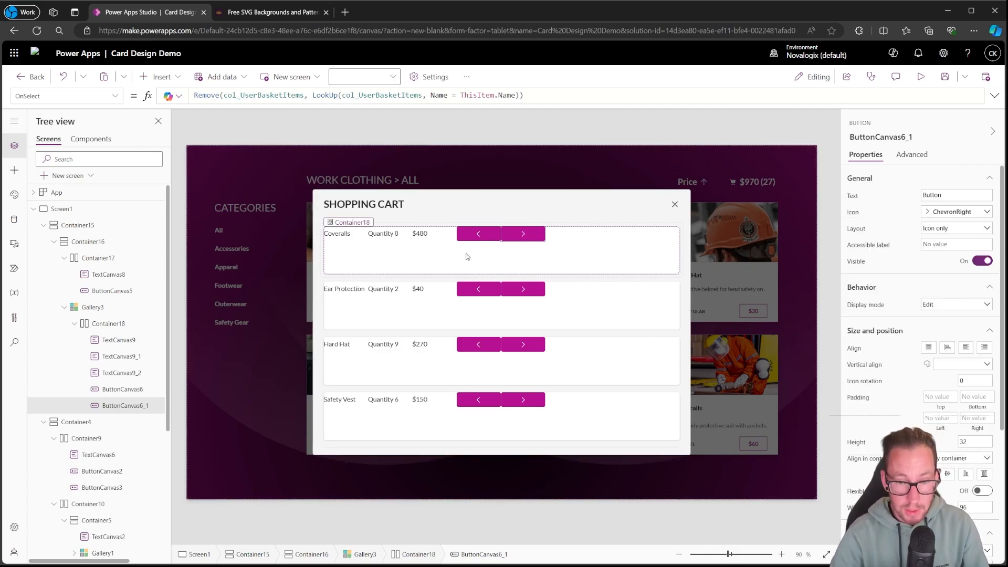
# Test the cart by adding one Safety Vest and one Hard Hat from the product gallery, reopening the cart after each
pyautogui.keyDown('alt'); pyautogui.click(674, 204); pyautogui.keyUp('alt')
pyautogui.keyDown('alt'); pyautogui.click(601, 247); pyautogui.keyUp('alt')
pyautogui.keyDown('alt'); pyautogui.click(753, 182); pyautogui.keyUp('alt')
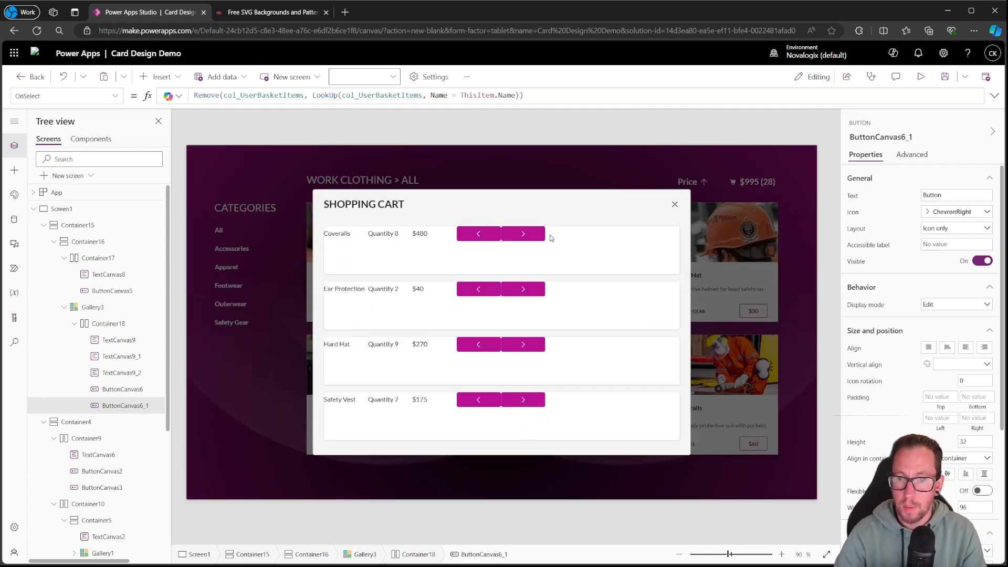
pyautogui.keyDown('alt'); pyautogui.click(674, 205); pyautogui.keyUp('alt')
pyautogui.keyDown('alt'); pyautogui.click(697, 240); pyautogui.keyUp('alt')
pyautogui.keyDown('alt'); pyautogui.click(753, 182); pyautogui.keyUp('alt')
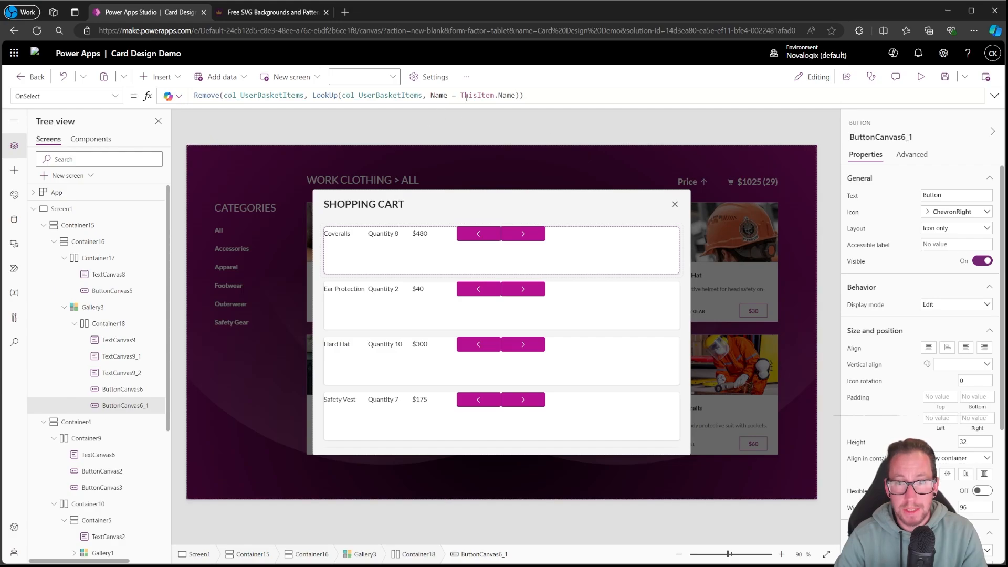
# Change ButtonCanvas6_1's OnSelect formula to Collect(col_UserBasketItems, LookUp(col_WorkClothingItems, Name = ThisItem.Name))
pyautogui.doubleClick(210, 95)
pyautogui.write('Collect')
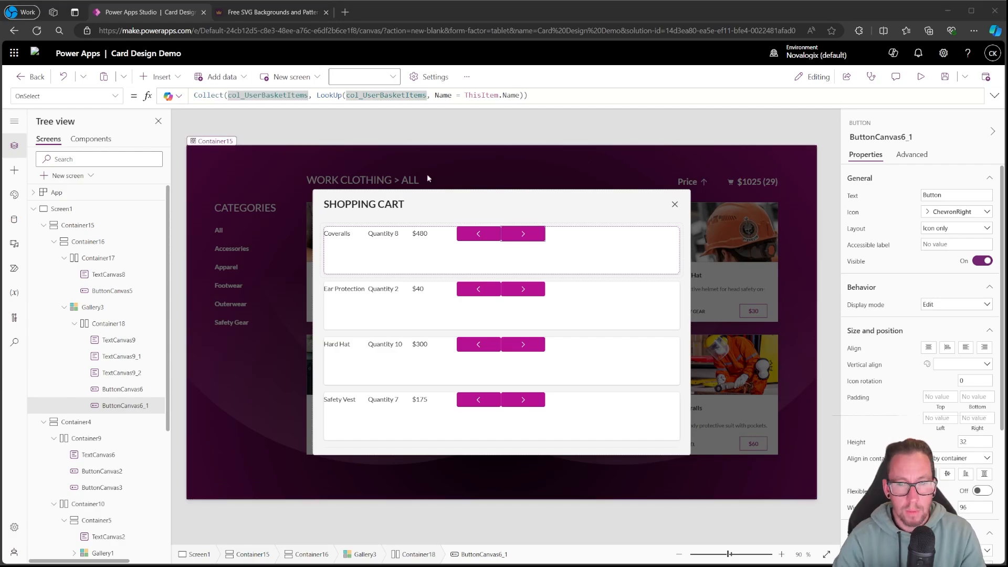
pyautogui.doubleClick(384, 95)
pyautogui.write('co')
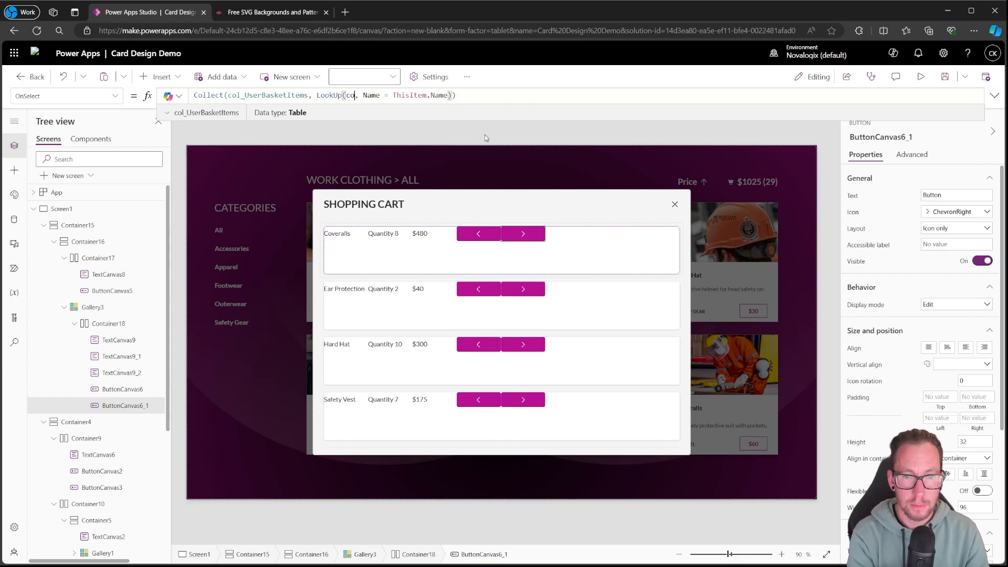
pyautogui.write('l')
pyautogui.press('Down')
pyautogui.press('Tab')
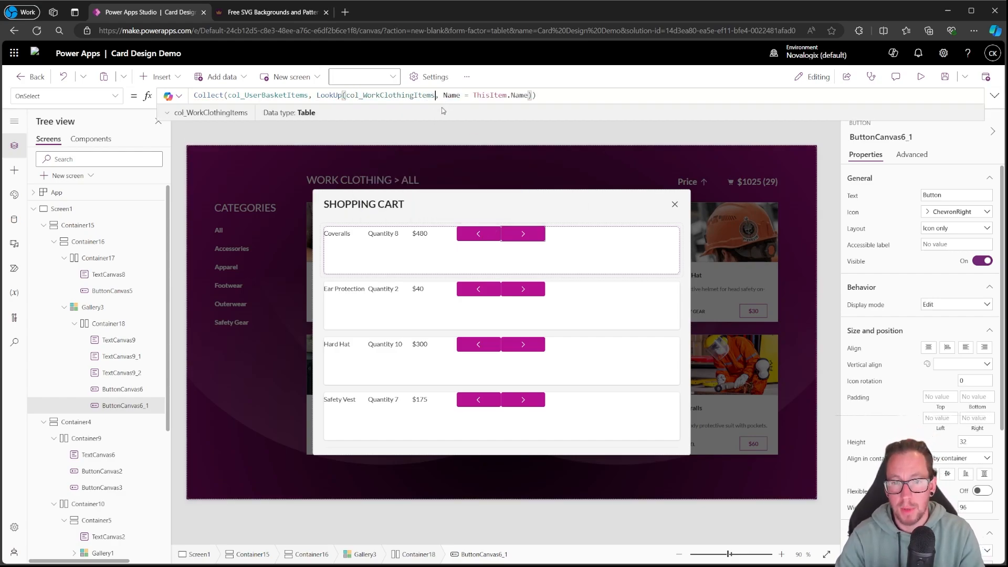
# Test both chevron buttons on the Coveralls row by decreasing and increasing its quantity
pyautogui.keyDown('alt'); pyautogui.click(482, 235); pyautogui.keyUp('alt')
pyautogui.click(483, 235)
pyautogui.click(522, 235)
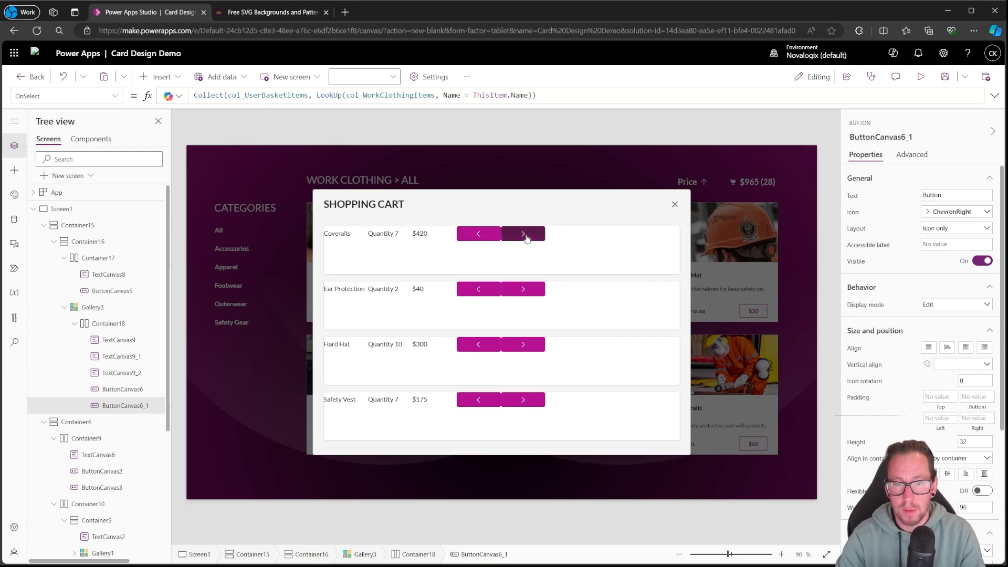
pyautogui.click(483, 236)
pyautogui.click(523, 237)
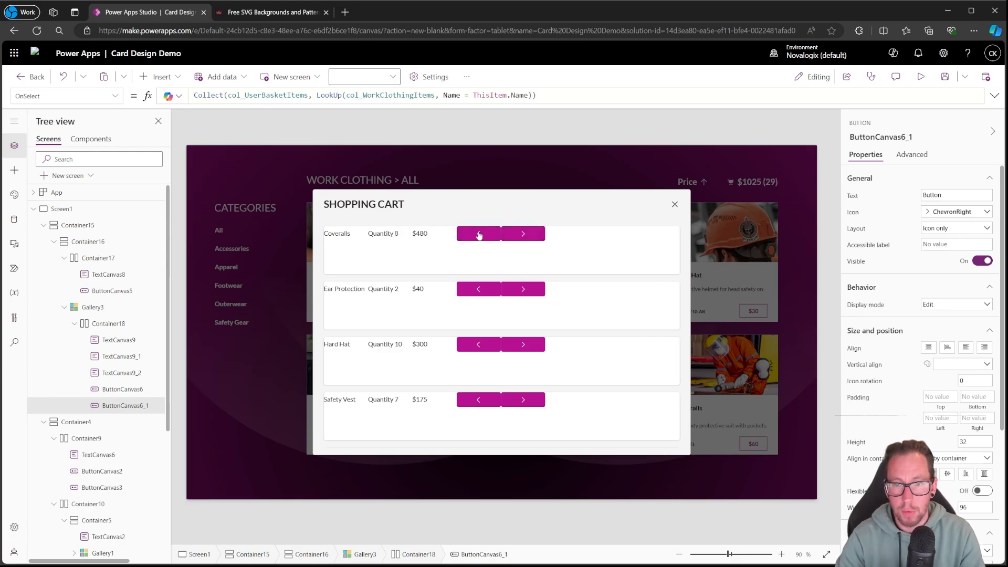
pyautogui.doubleClick(390, 95)
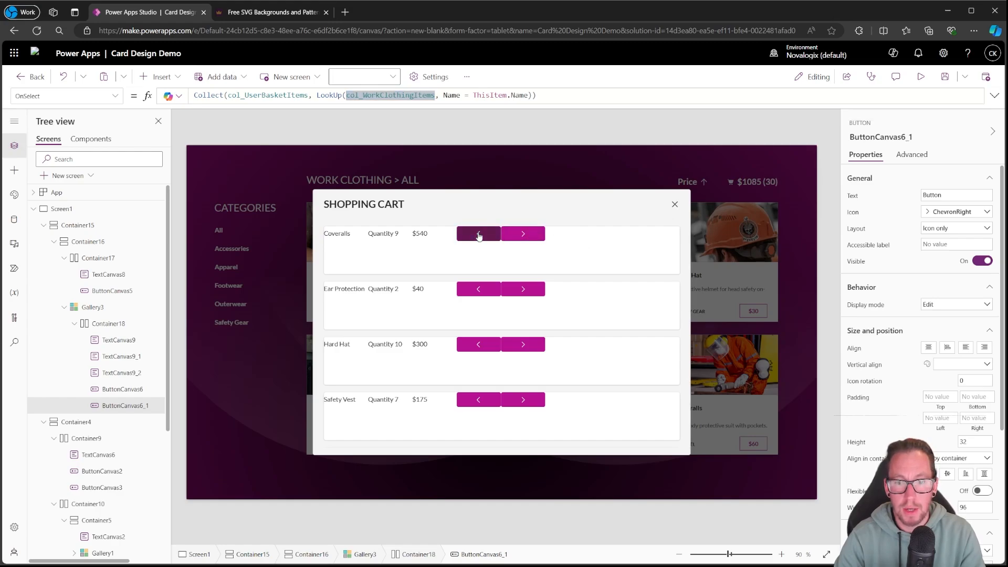
pyautogui.keyDown('alt'); pyautogui.click(528, 233); pyautogui.keyUp('alt')
# Insert a new button into Container18, the row container of the cart gallery
pyautogui.click(119, 322)
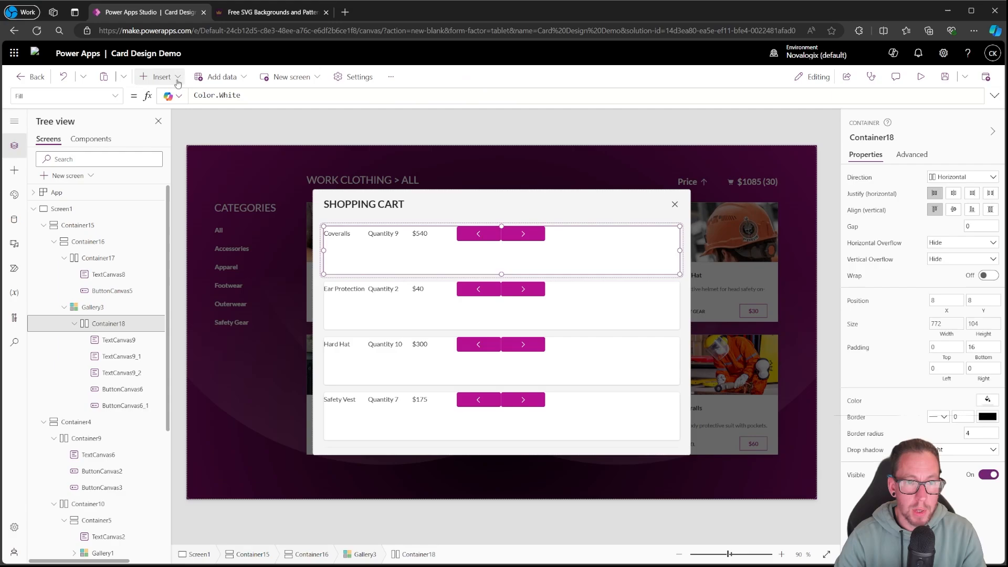
pyautogui.click(158, 77)
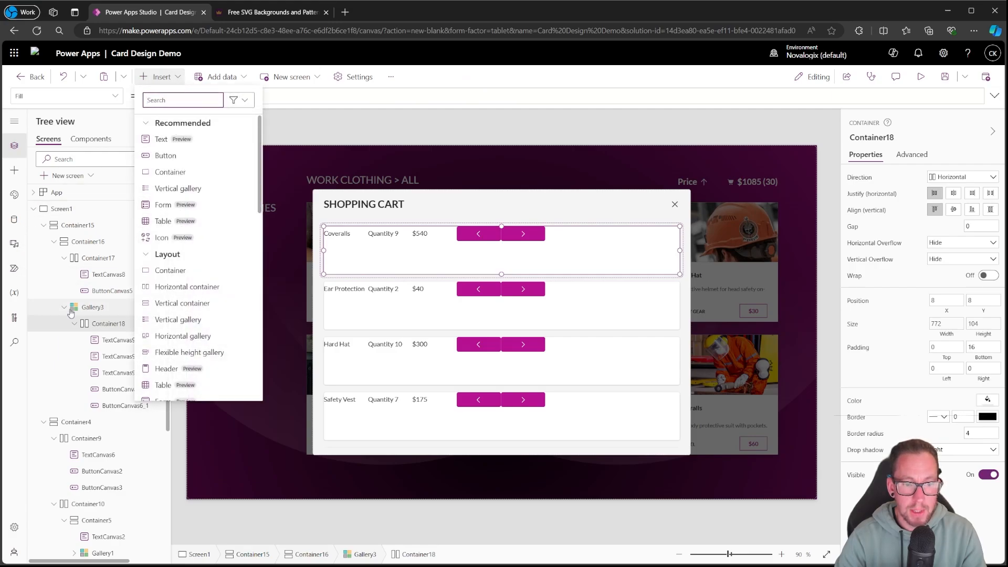
pyautogui.click(168, 155)
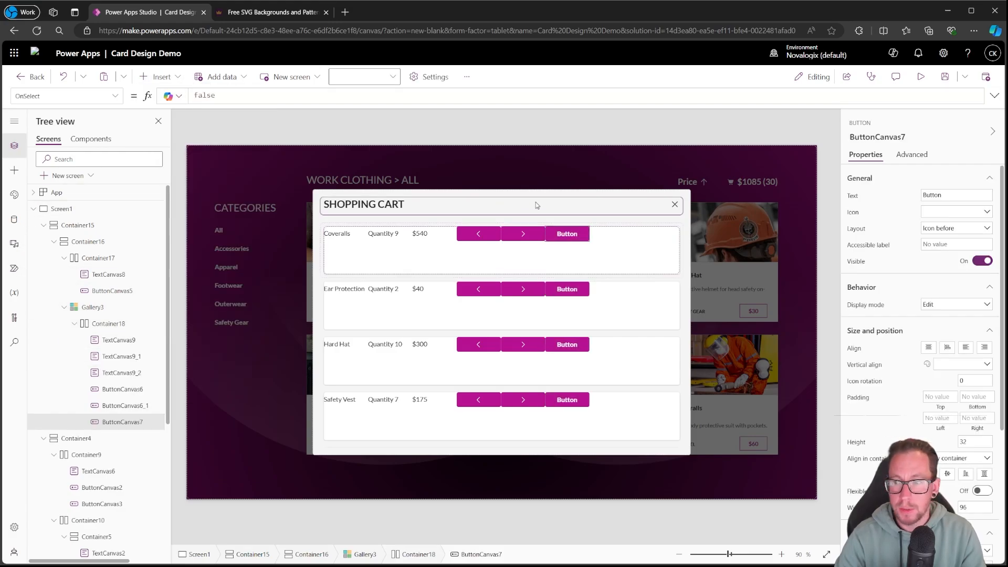
# Give the new button the Delete icon and set its layout to Icon only
pyautogui.click(968, 212)
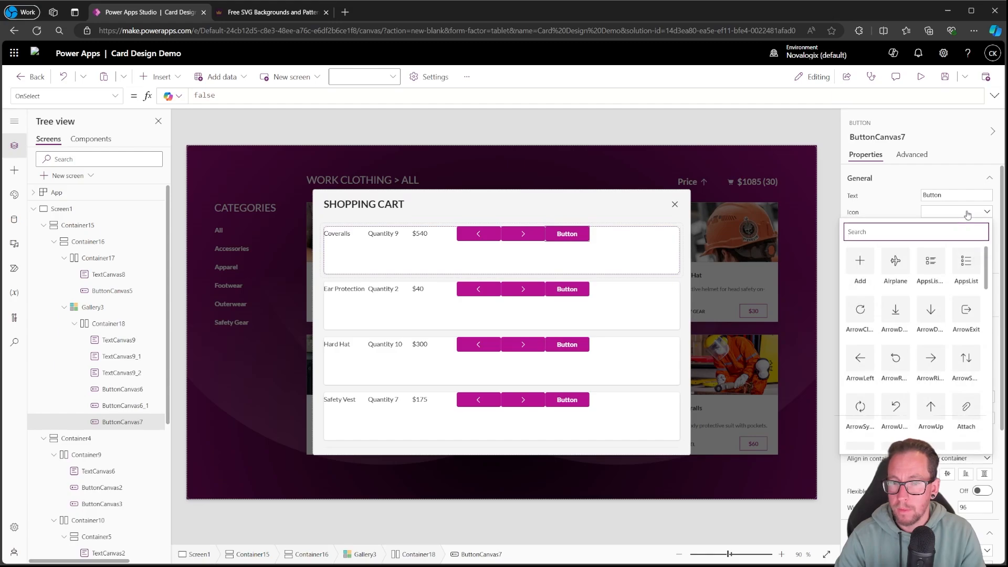
pyautogui.scroll(-5, 925, 318)
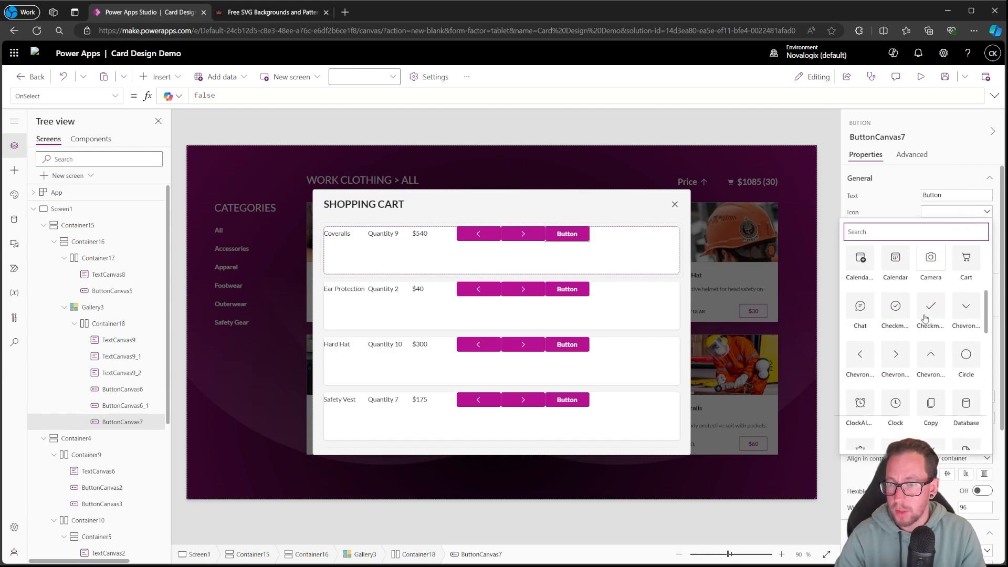
pyautogui.click(860, 392)
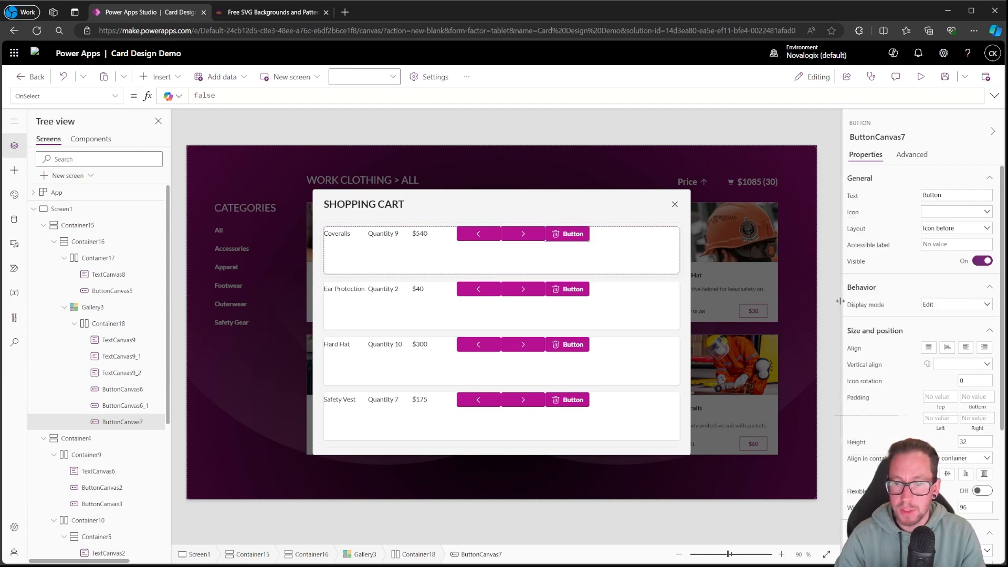
pyautogui.click(951, 227)
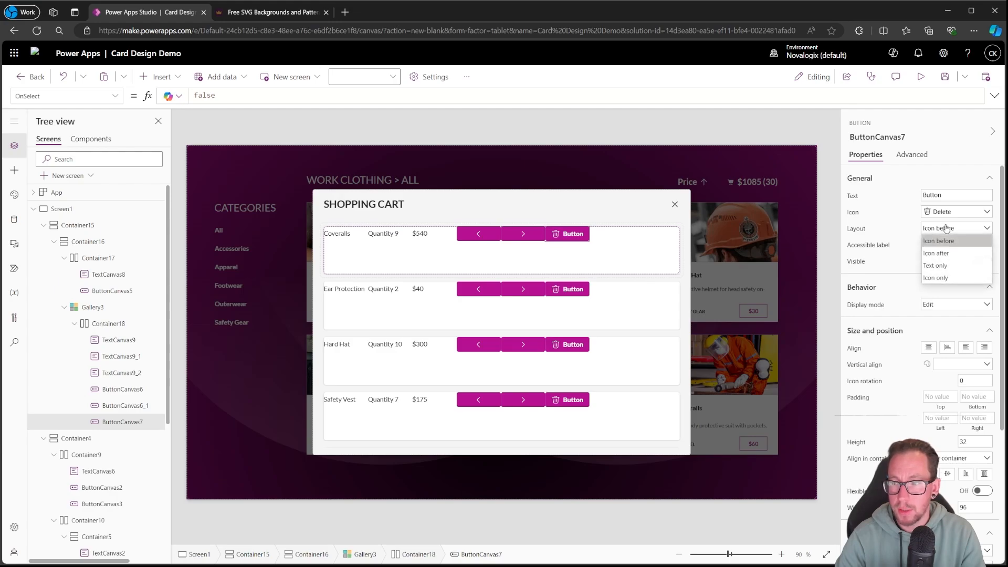
pyautogui.click(952, 276)
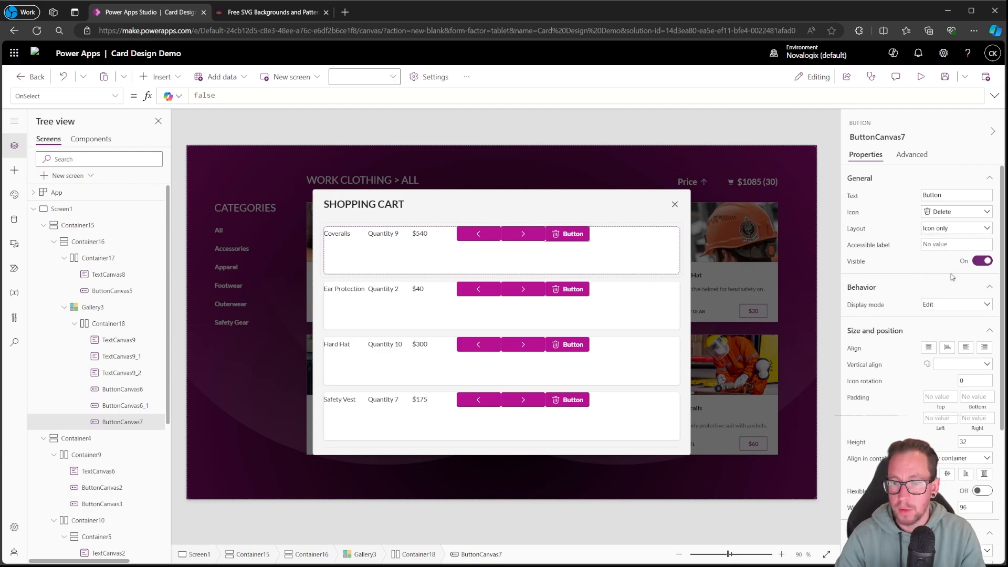
# Set ButtonCanvas7's OnSelect formula to RemoveIf(col_UserBasketItems, Name = ThisItem.Name)
pyautogui.click(518, 237)
pyautogui.click(566, 238)
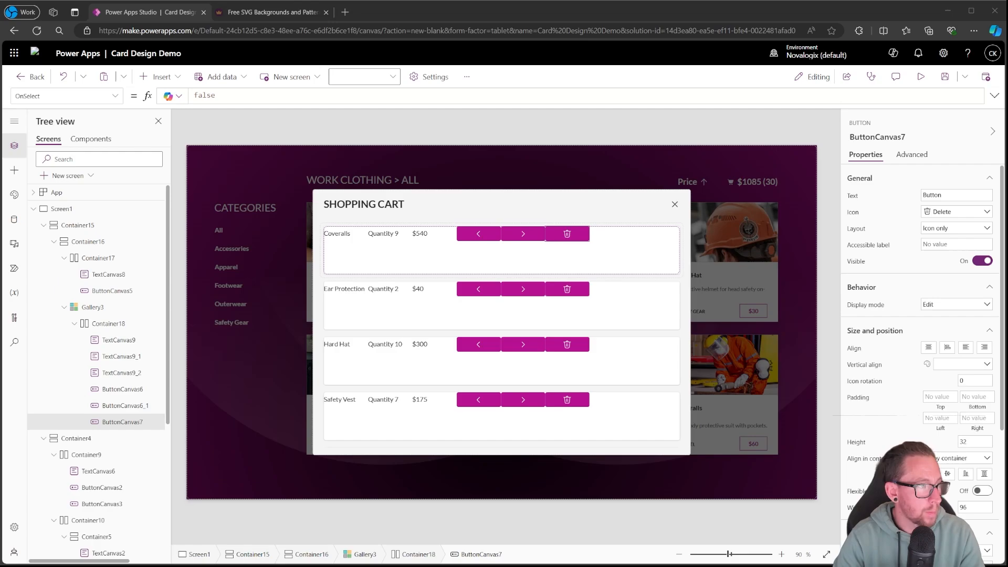
pyautogui.click(587, 240)
pyautogui.moveTo(225, 96); pyautogui.dragTo(184, 96)
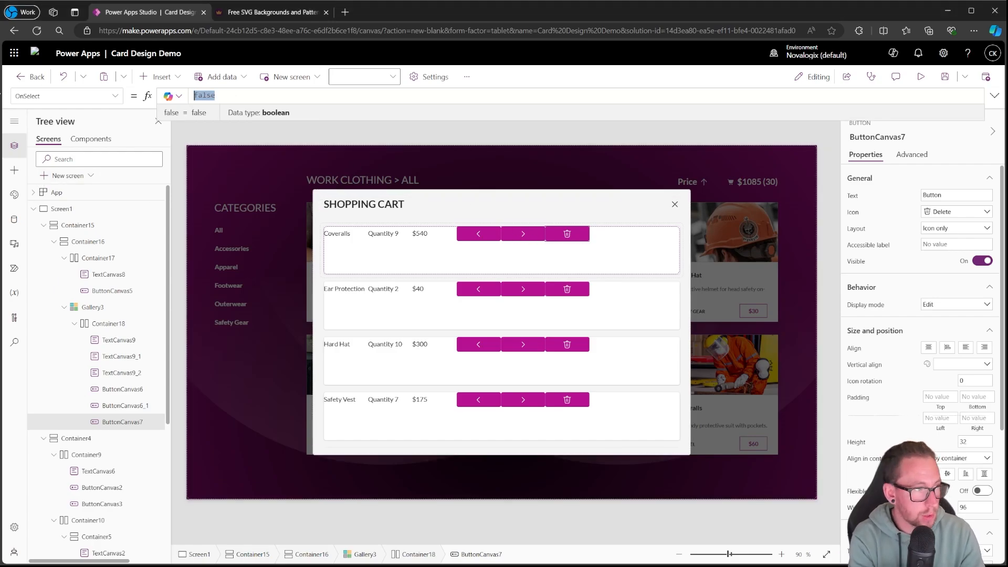
pyautogui.write('Remo')
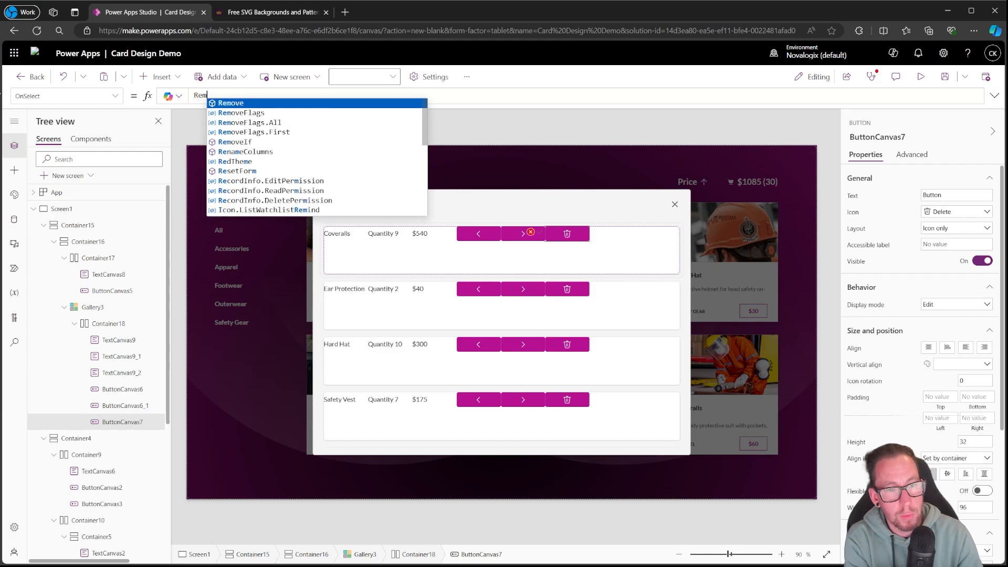
pyautogui.press('Down')
pyautogui.press('Down')
pyautogui.press('Down')
pyautogui.press('Down')
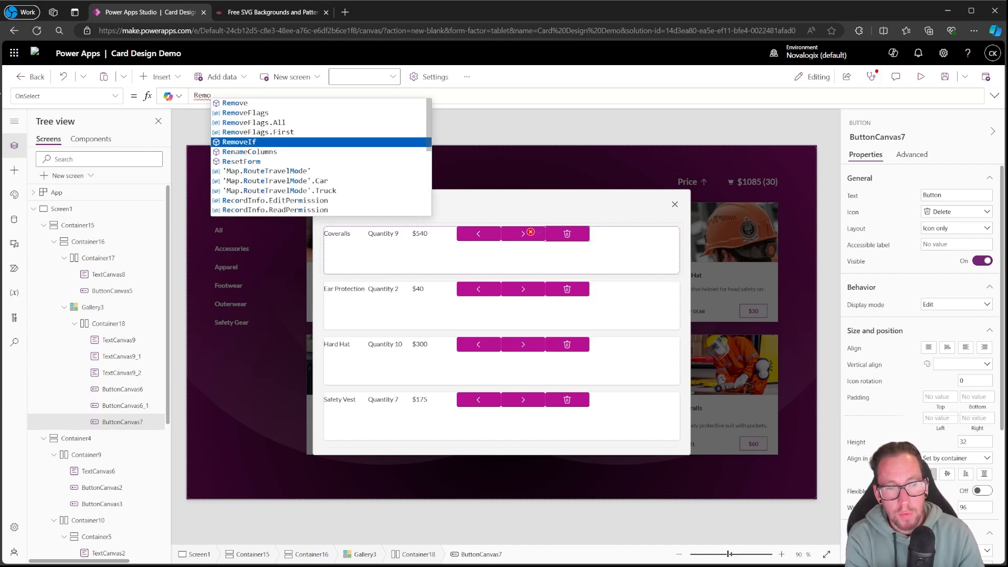
pyautogui.press('Tab')
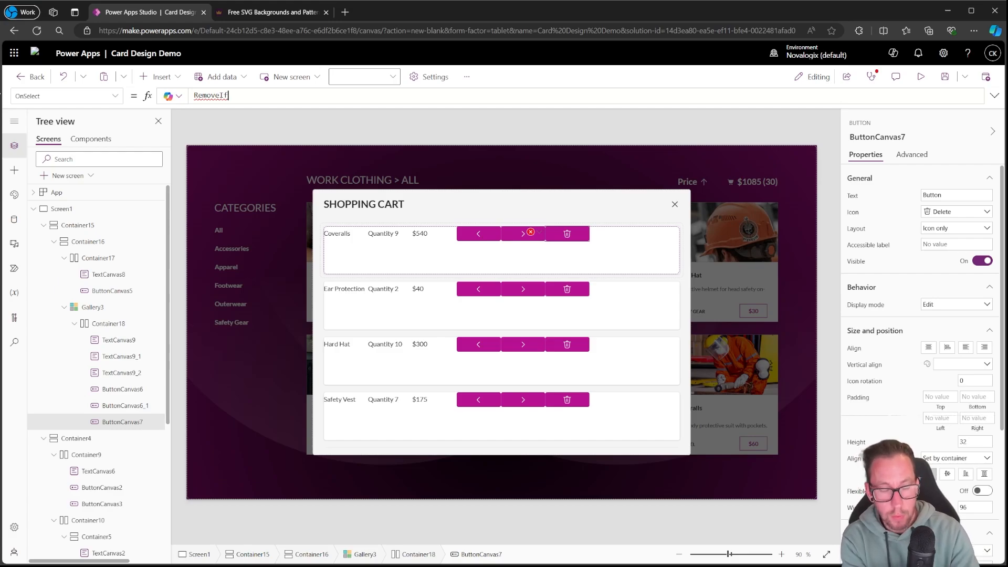
pyautogui.write(')')
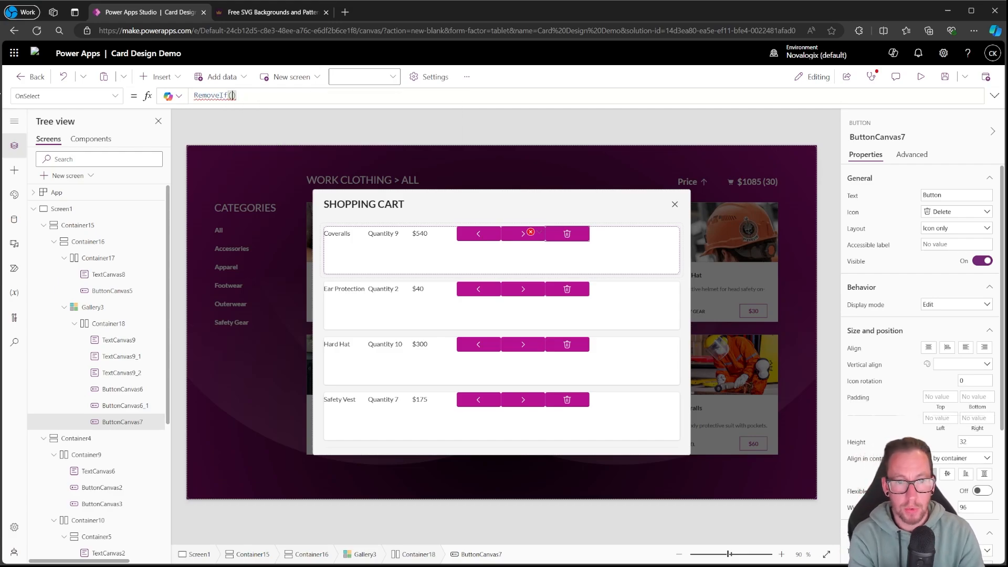
pyautogui.write('col_UserBasketItems')
pyautogui.press('Tab')
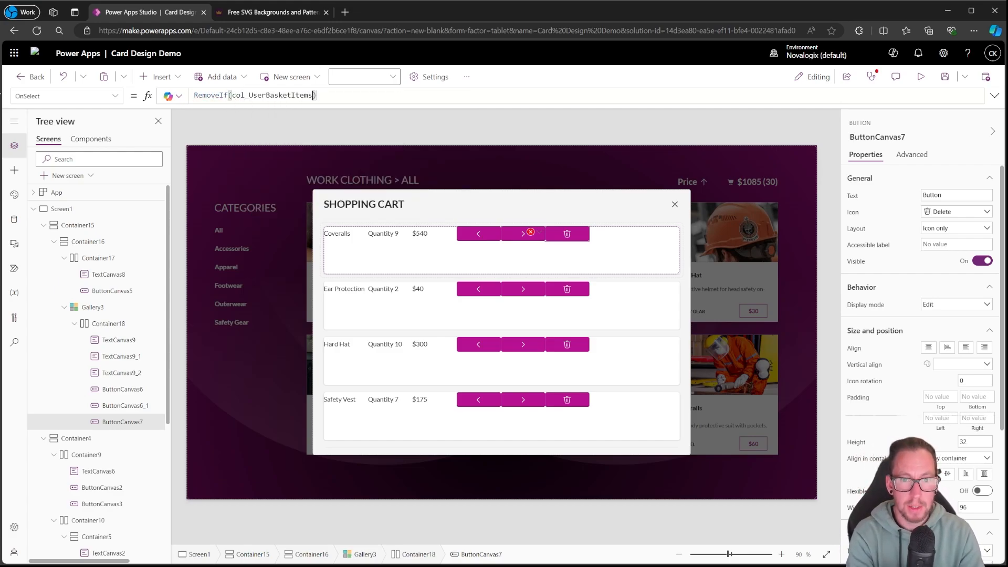
pyautogui.write(', N')
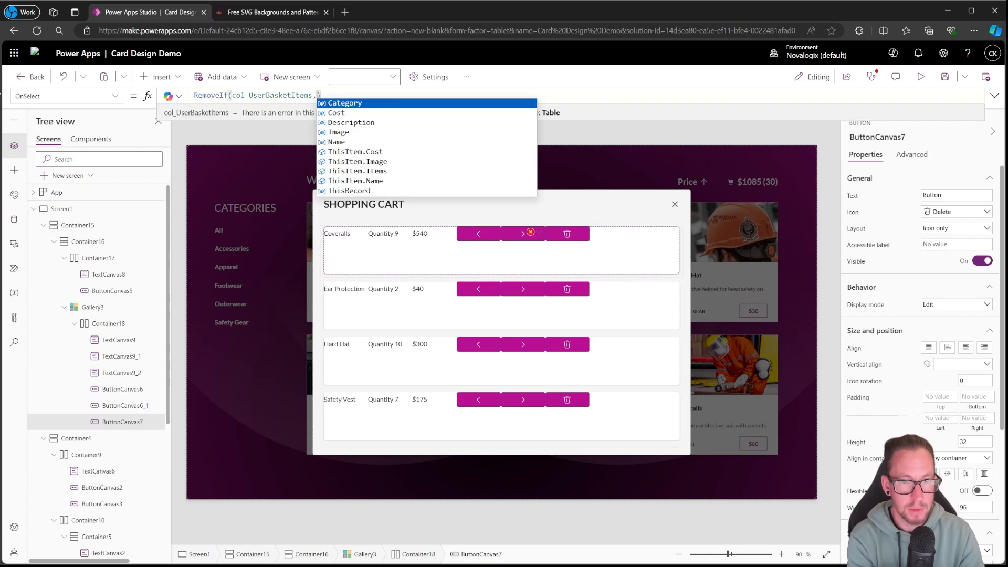
pyautogui.write('ame')
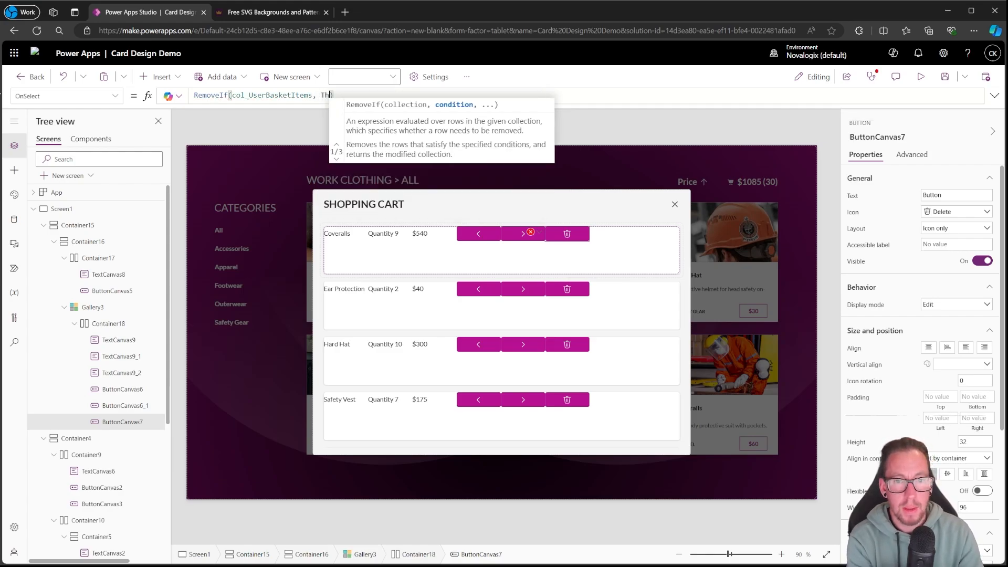
pyautogui.write(' = This')
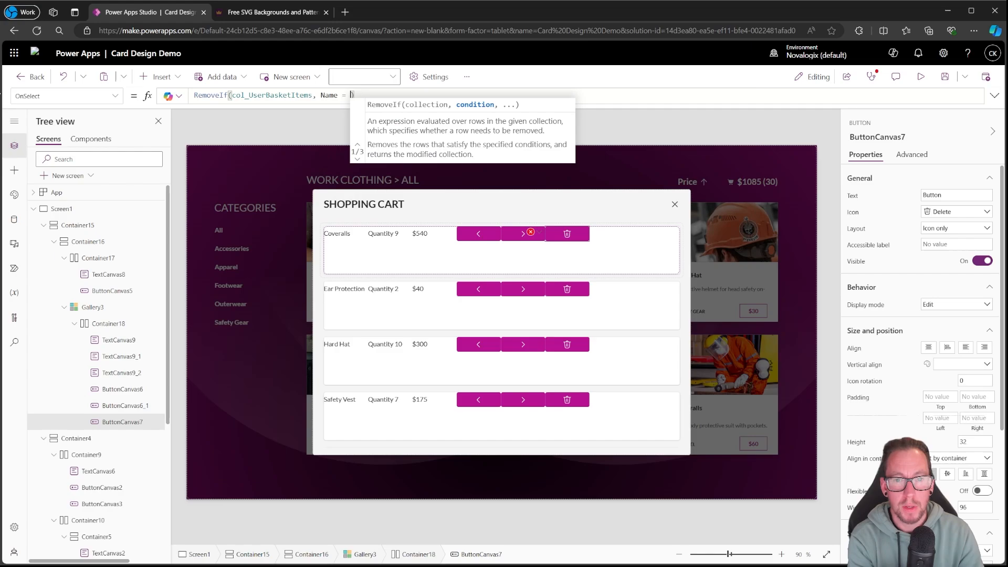
pyautogui.press('Down')
pyautogui.press('Down')
pyautogui.press('Down')
pyautogui.press('Down')
pyautogui.press('Tab')
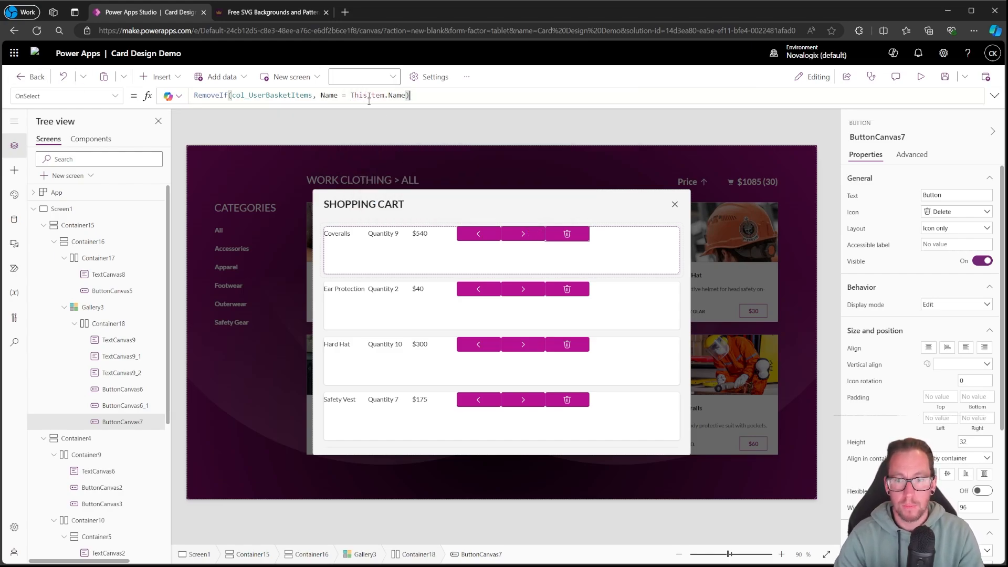
# Test the delete button by removing the Coveralls row, then close the cart, add more products and reopen it
pyautogui.keyDown('alt'); pyautogui.click(571, 234); pyautogui.keyUp('alt')
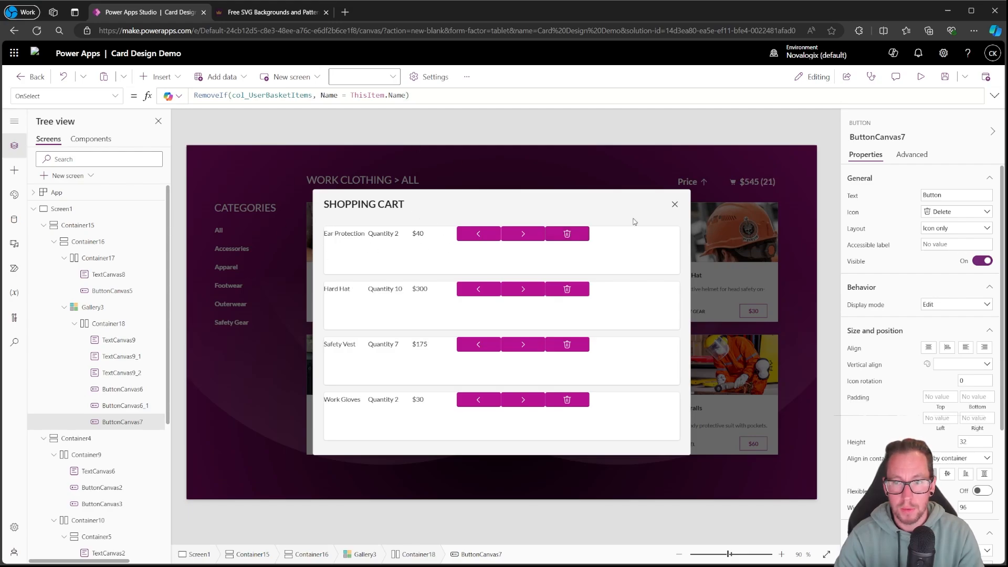
pyautogui.keyDown('alt'); pyautogui.click(675, 206); pyautogui.keyUp('alt')
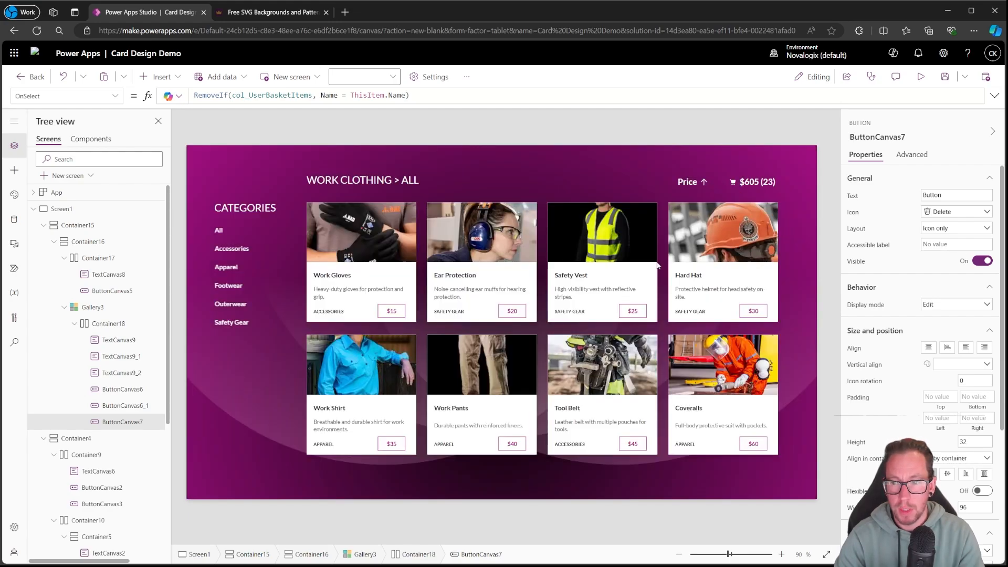
pyautogui.keyDown('alt'); pyautogui.click(767, 182); pyautogui.keyUp('alt')
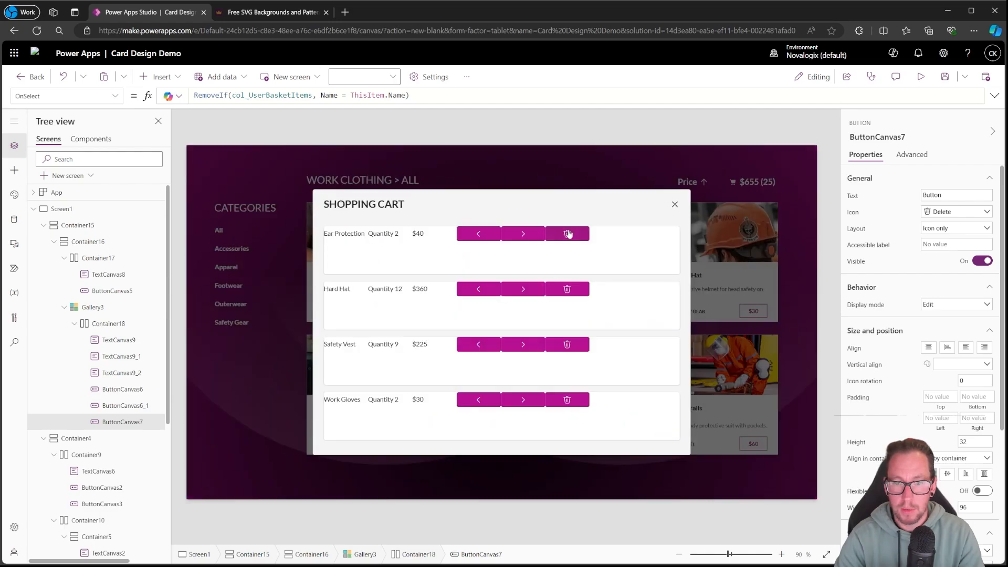
# Delete every remaining row from the shopping cart and close the modal
pyautogui.keyDown('alt'); pyautogui.click(569, 234); pyautogui.keyUp('alt')
pyautogui.keyDown('alt'); pyautogui.click(569, 236); pyautogui.keyUp('alt')
pyautogui.keyDown('alt'); pyautogui.click(567, 236); pyautogui.keyUp('alt')
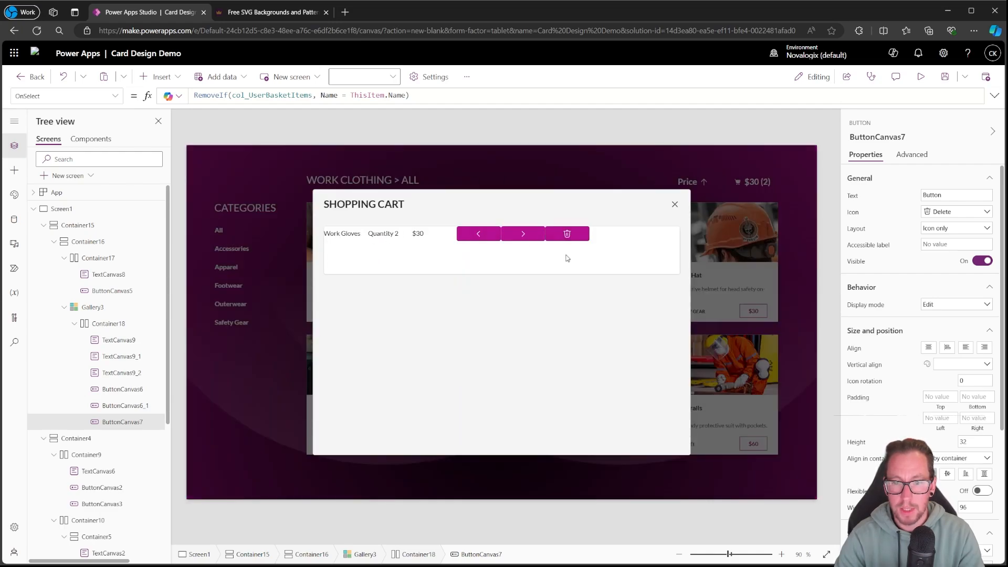
pyautogui.keyDown('alt'); pyautogui.click(570, 234); pyautogui.keyUp('alt')
pyautogui.keyDown('alt'); pyautogui.click(676, 206); pyautogui.keyUp('alt')
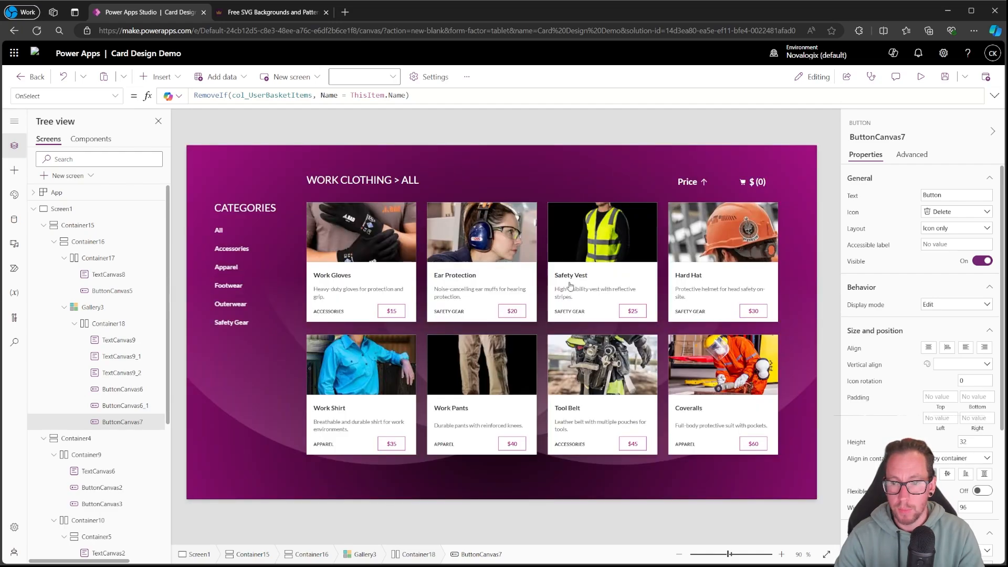
# Add five Safety Vests from the product gallery, delete their row in the cart and close the modal
pyautogui.keyDown('alt'); pyautogui.click(640, 254); pyautogui.keyUp('alt')
pyautogui.keyDown('alt'); pyautogui.click(640, 254); pyautogui.keyUp('alt')
pyautogui.keyDown('alt'); pyautogui.click(639, 254); pyautogui.keyUp('alt')
pyautogui.keyDown('alt'); pyautogui.click(640, 255); pyautogui.keyUp('alt')
pyautogui.keyDown('alt'); pyautogui.click(758, 182); pyautogui.keyUp('alt')
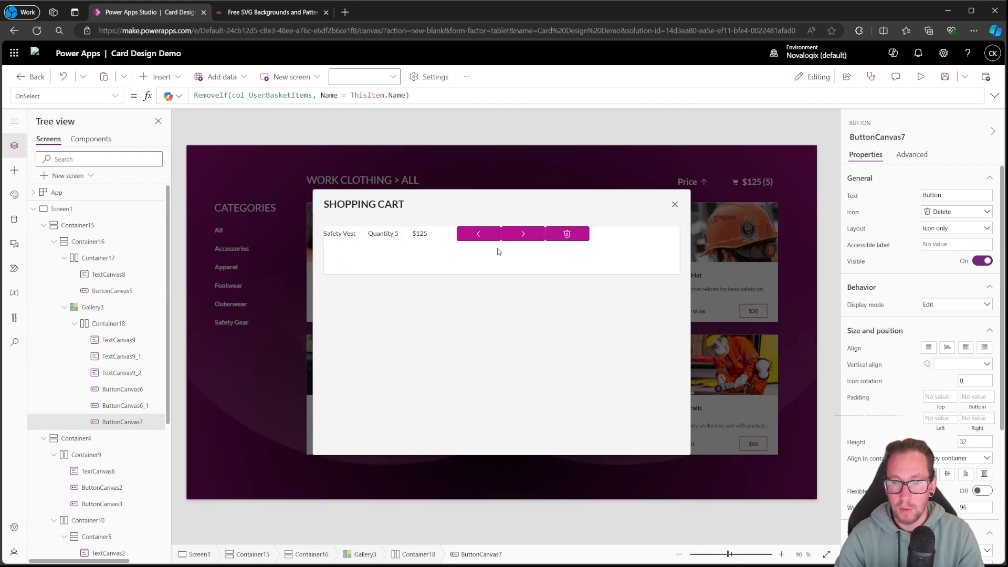
pyautogui.keyDown('alt'); pyautogui.click(569, 234); pyautogui.keyUp('alt')
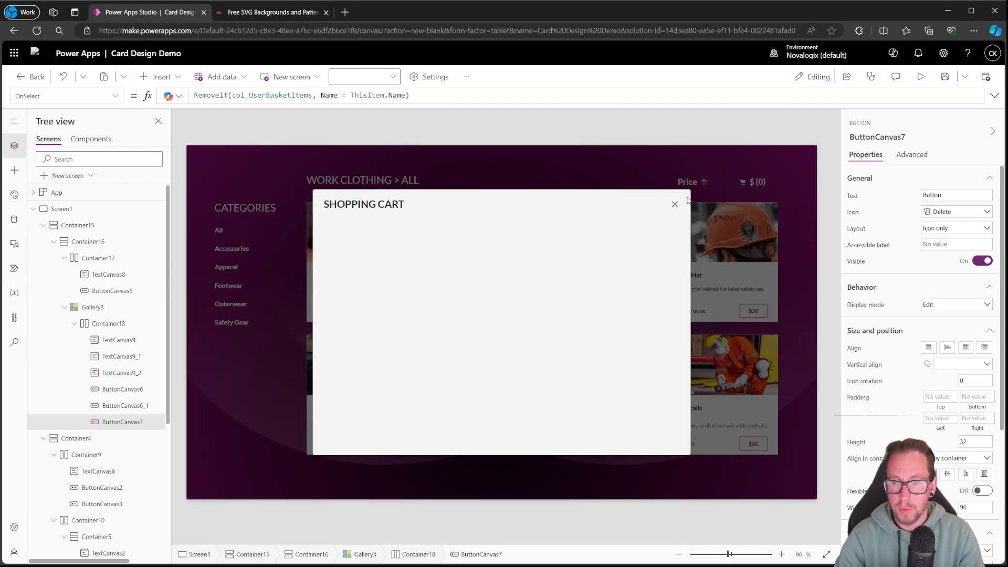
pyautogui.keyDown('alt'); pyautogui.click(676, 207); pyautogui.keyUp('alt')
# Add Ear Protection and Safety Vests, try the quantity buttons in the cart, and delete both rows
pyautogui.keyDown('alt'); pyautogui.click(510, 268); pyautogui.keyUp('alt')
pyautogui.keyDown('alt'); pyautogui.click(581, 265); pyautogui.keyUp('alt')
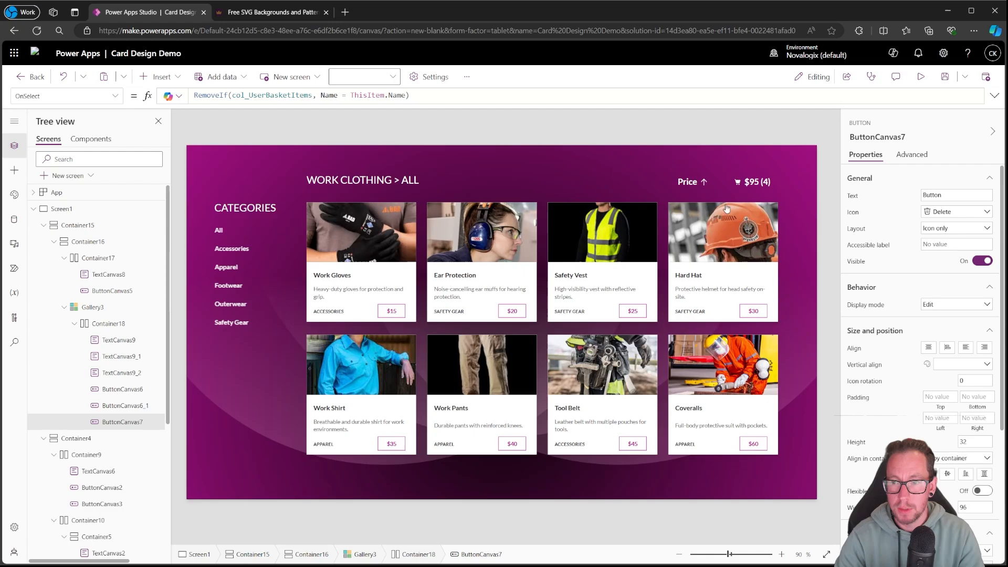
pyautogui.keyDown('alt'); pyautogui.click(748, 185); pyautogui.keyUp('alt')
pyautogui.keyDown('alt'); pyautogui.click(524, 233); pyautogui.keyUp('alt')
pyautogui.keyDown('alt'); pyautogui.click(494, 234); pyautogui.keyUp('alt')
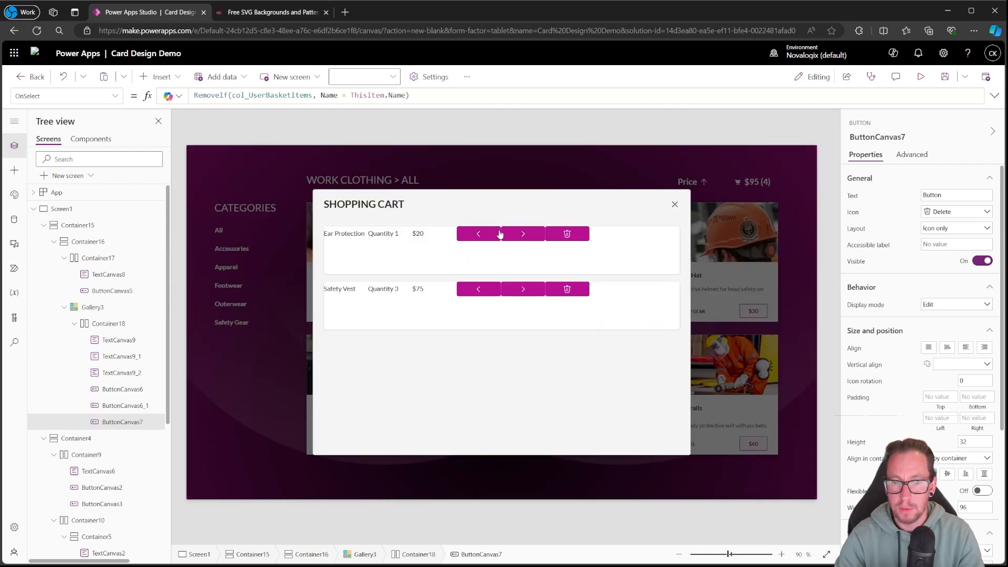
pyautogui.keyDown('alt'); pyautogui.click(567, 233); pyautogui.keyUp('alt')
pyautogui.keyDown('alt'); pyautogui.click(567, 233); pyautogui.keyUp('alt')
# Inspect the empty cart's template row by selecting its container and name text, then close the cart
pyautogui.click(504, 290)
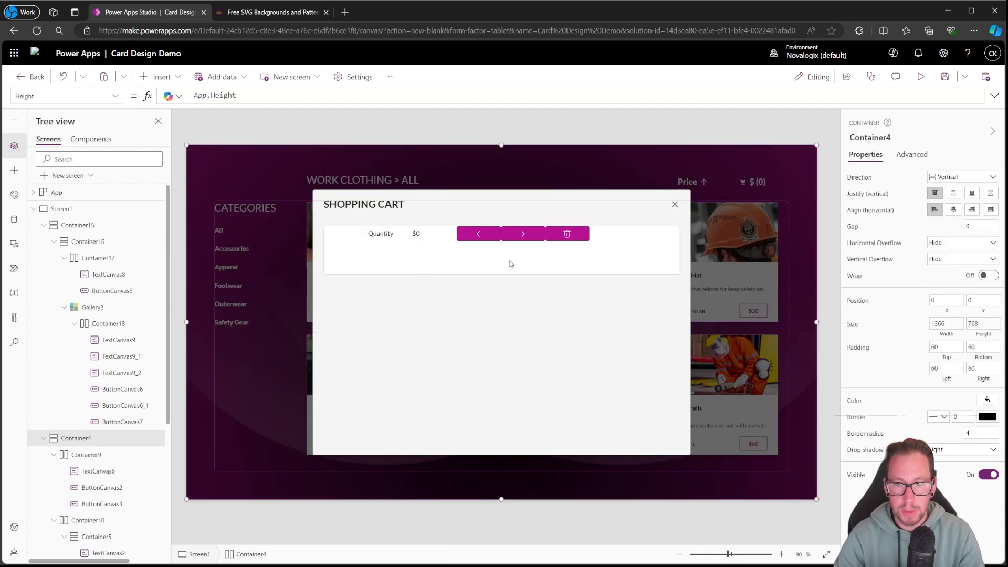
pyautogui.click(362, 263)
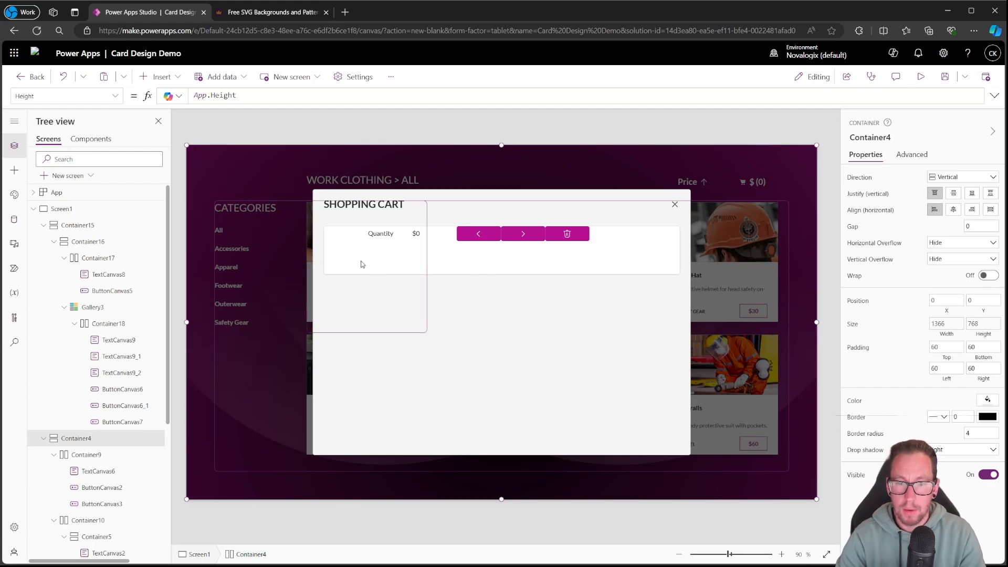
pyautogui.click(632, 267)
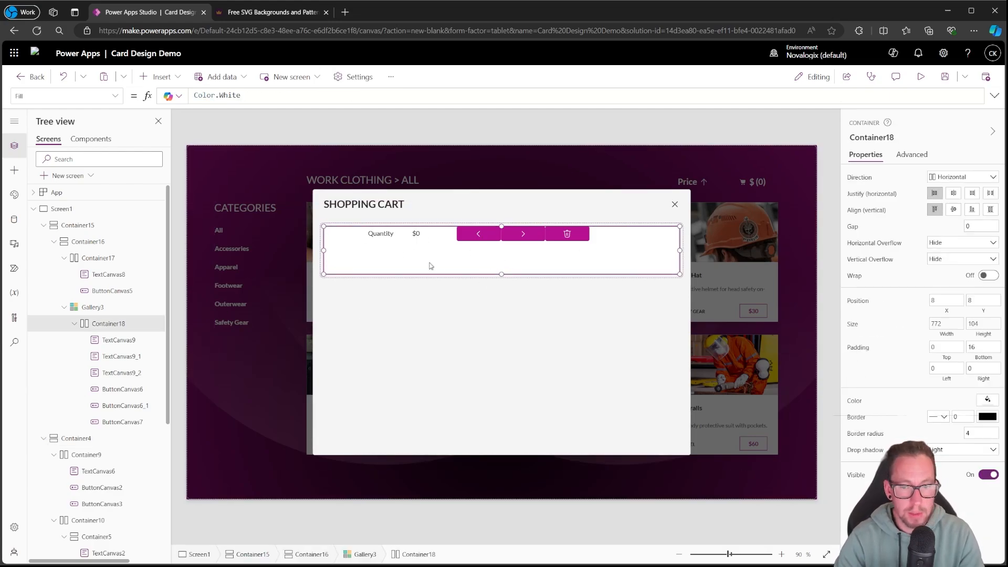
pyautogui.click(349, 236)
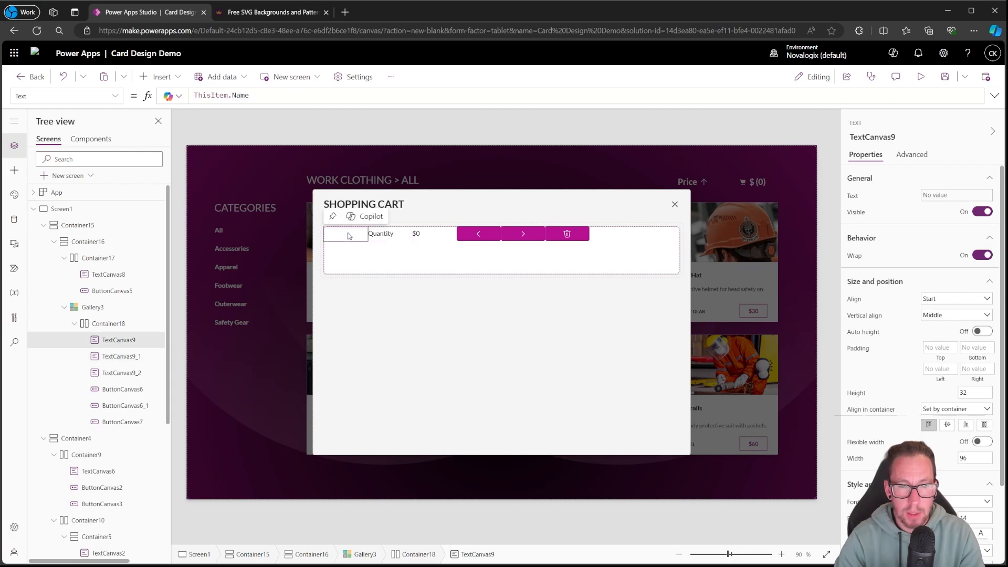
pyautogui.keyDown('alt'); pyautogui.click(675, 205); pyautogui.keyUp('alt')
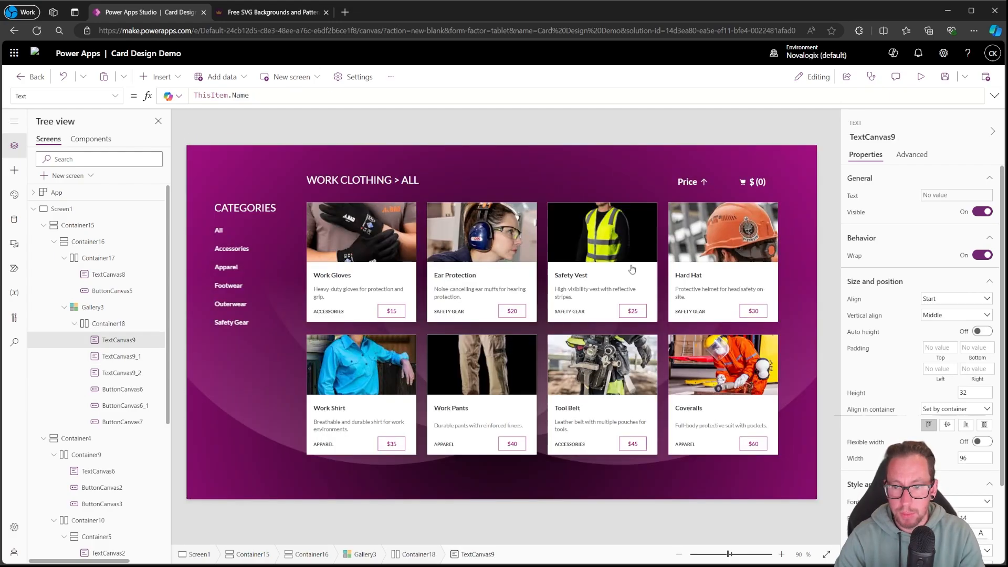
# Refill the cart with two Ear Protection, two Hard Hats and three Safety Vests, and reopen it
pyautogui.keyDown('alt'); pyautogui.click(632, 267); pyautogui.keyUp('alt')
pyautogui.keyDown('alt'); pyautogui.click(723, 249); pyautogui.keyUp('alt')
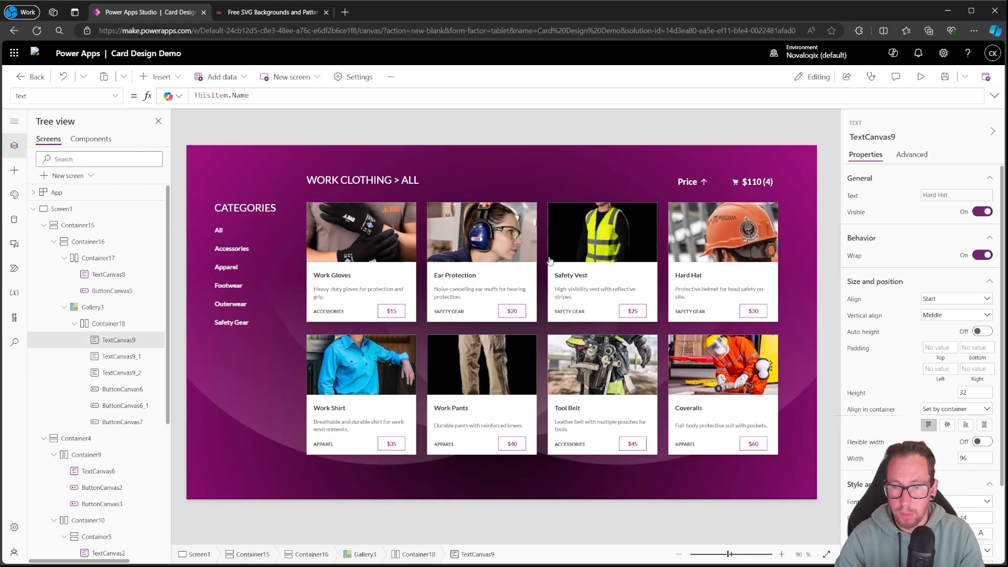
pyautogui.keyDown('alt'); pyautogui.click(767, 190); pyautogui.keyUp('alt')
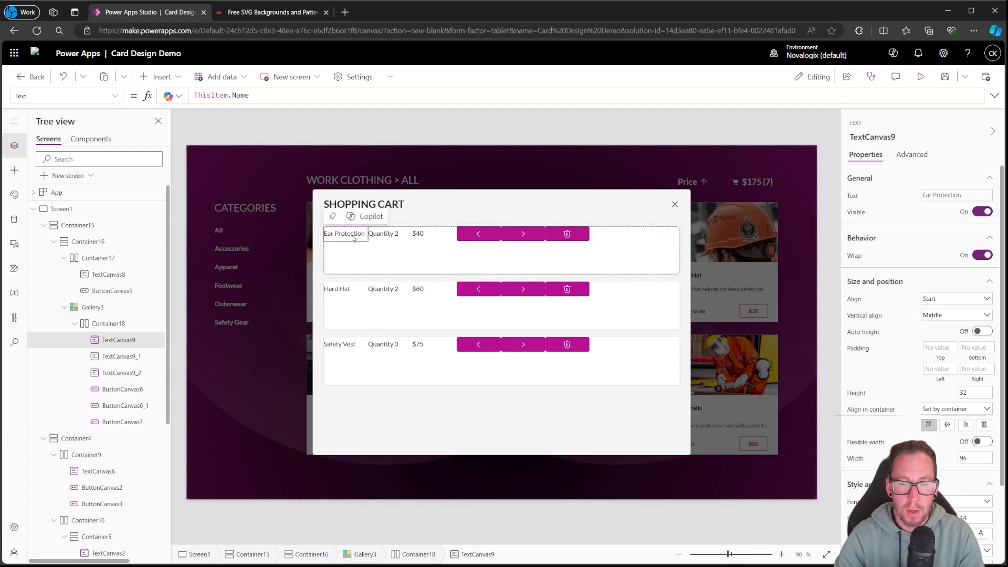
# Set the font weight of the item name text in the cart rows to Semibold
pyautogui.scroll(-2, 969, 516)
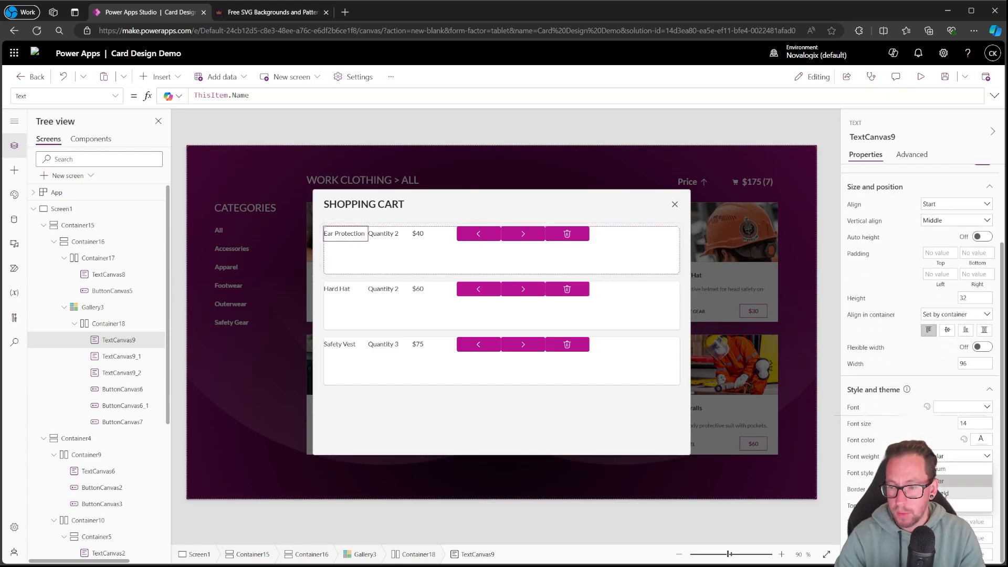
pyautogui.click(945, 491)
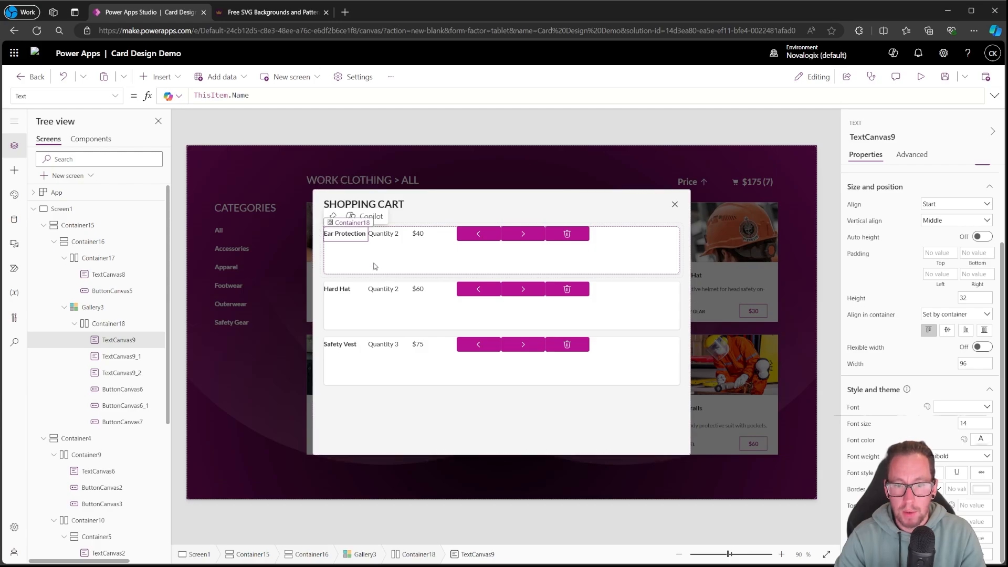
# Insert an image control into the cart gallery's row template
pyautogui.click(92, 307)
pyautogui.click(335, 232)
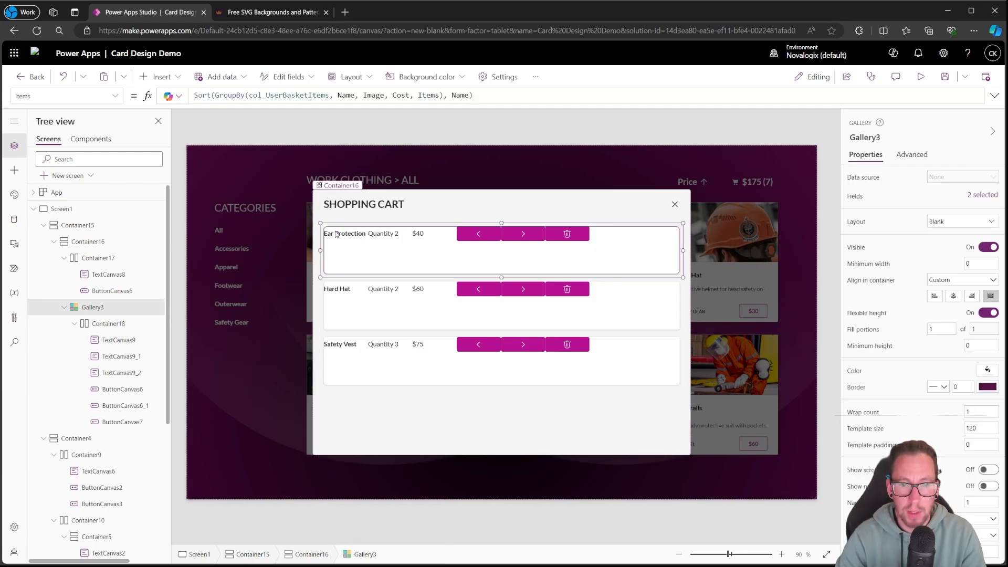
pyautogui.click(178, 79)
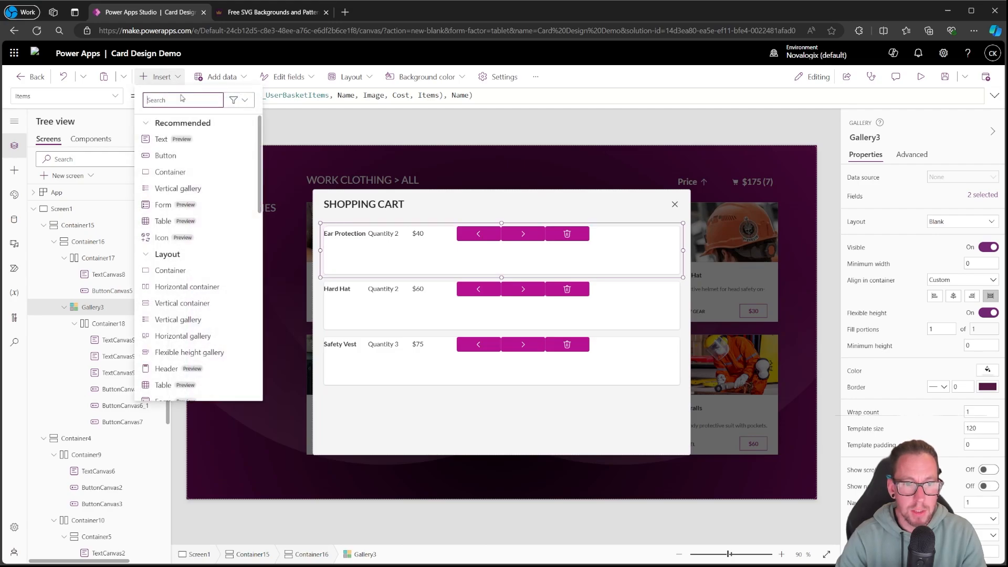
pyautogui.scroll(-3, 184, 263)
pyautogui.write('ima')
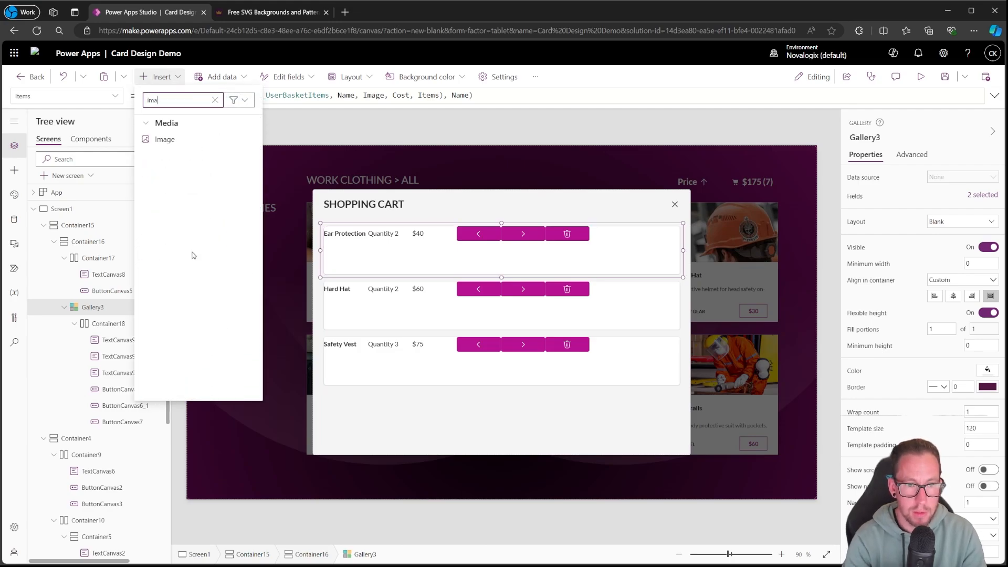
pyautogui.click(175, 143)
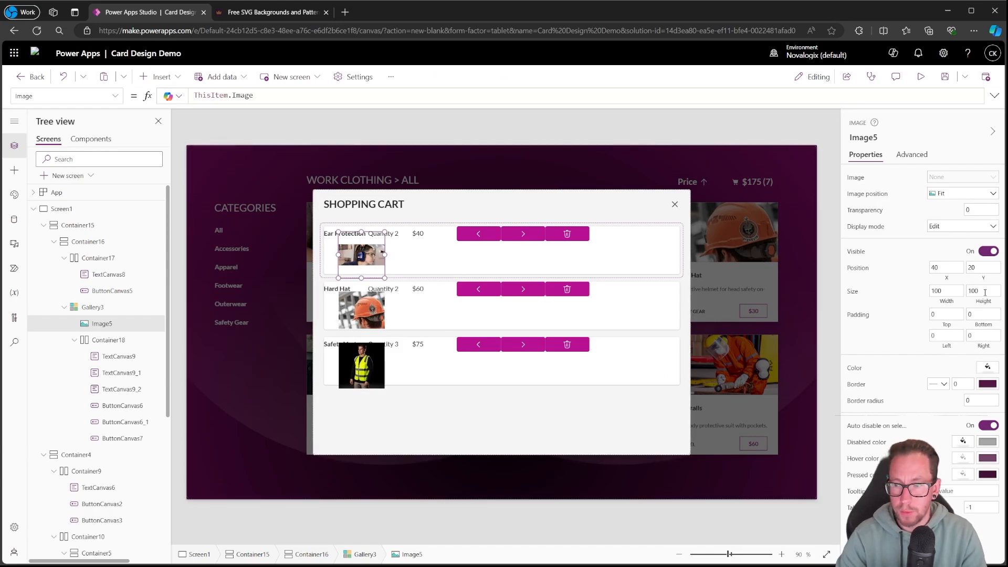
# Place the product image at the start of the row at X 8, Y 0, about 112 high, with its image position set to Fill
pyautogui.click(949, 307)
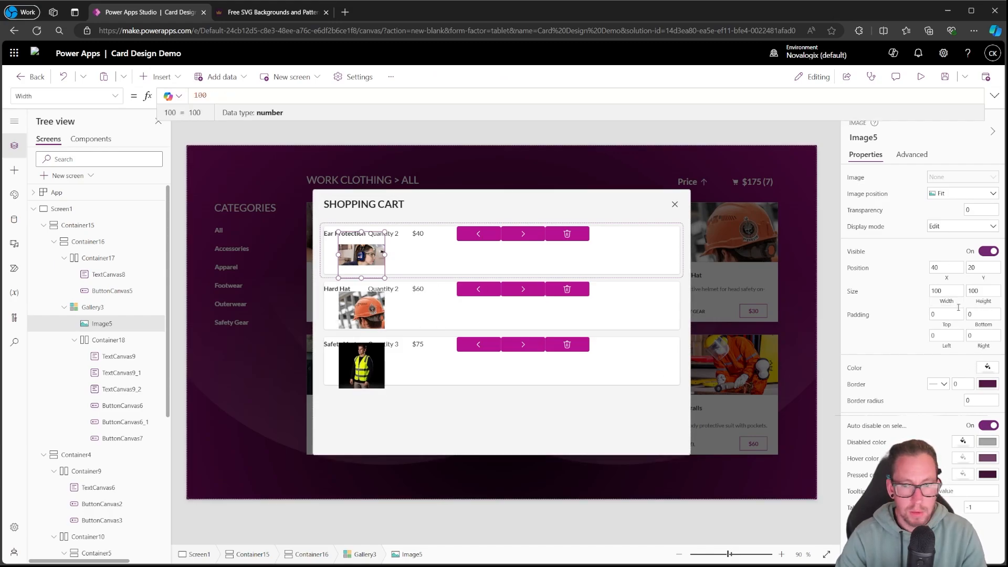
pyautogui.moveTo(357, 254); pyautogui.dragTo(347, 274)
pyautogui.click(959, 195)
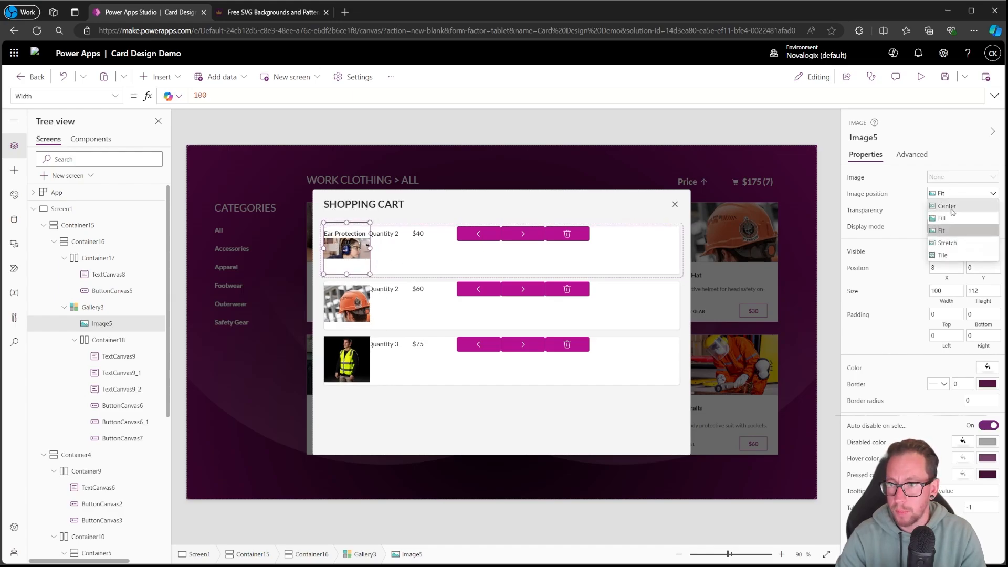
pyautogui.click(945, 207)
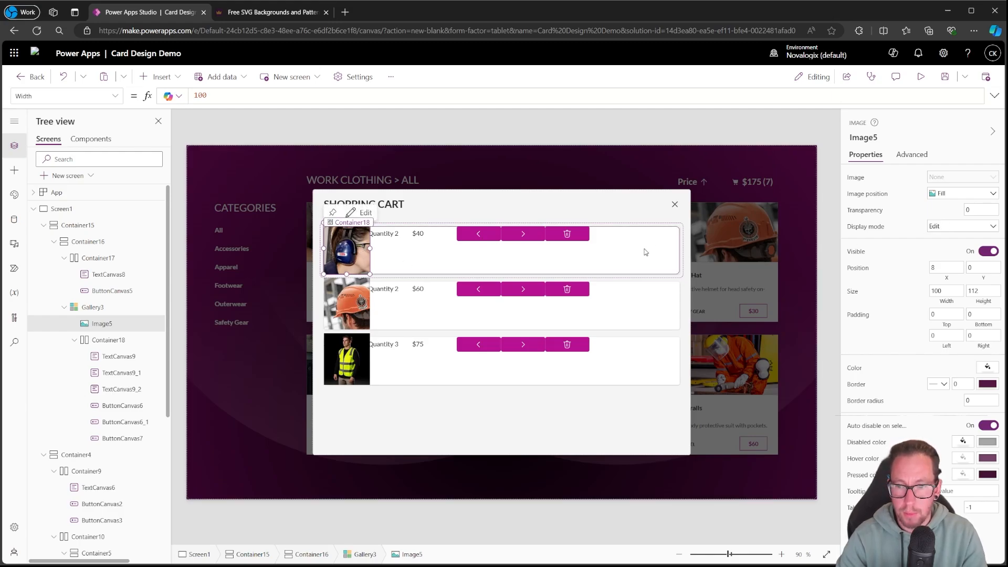
# Set the row container's height to Parent.TemplateHeight - 32 and its Y position to 16
pyautogui.click(105, 342)
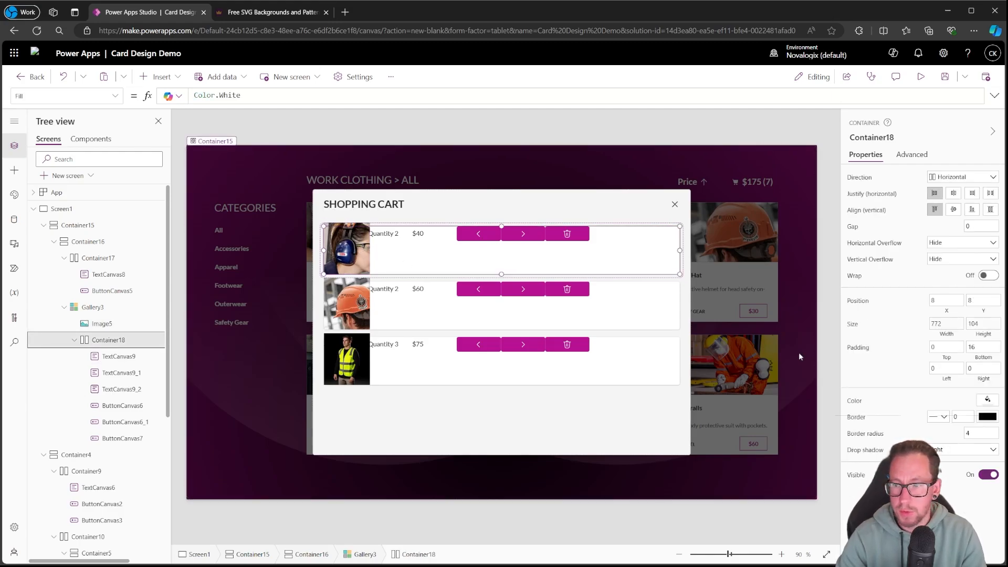
pyautogui.click(976, 326)
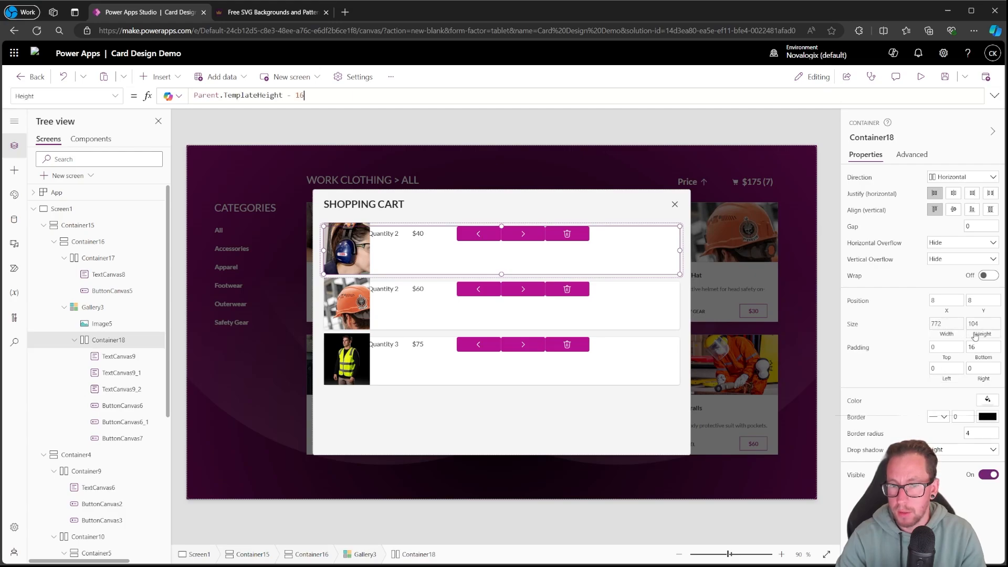
pyautogui.click(318, 97)
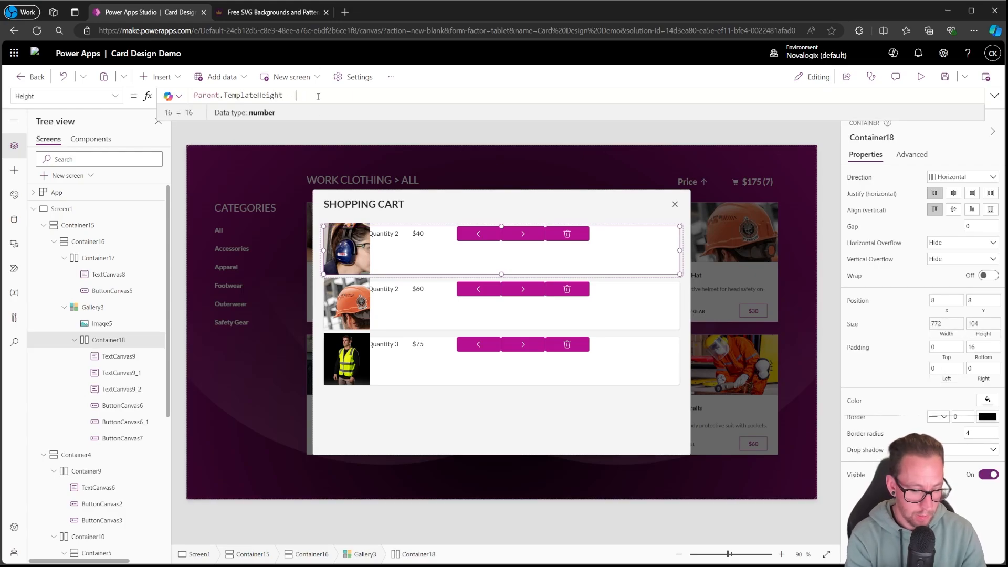
pyautogui.write('32')
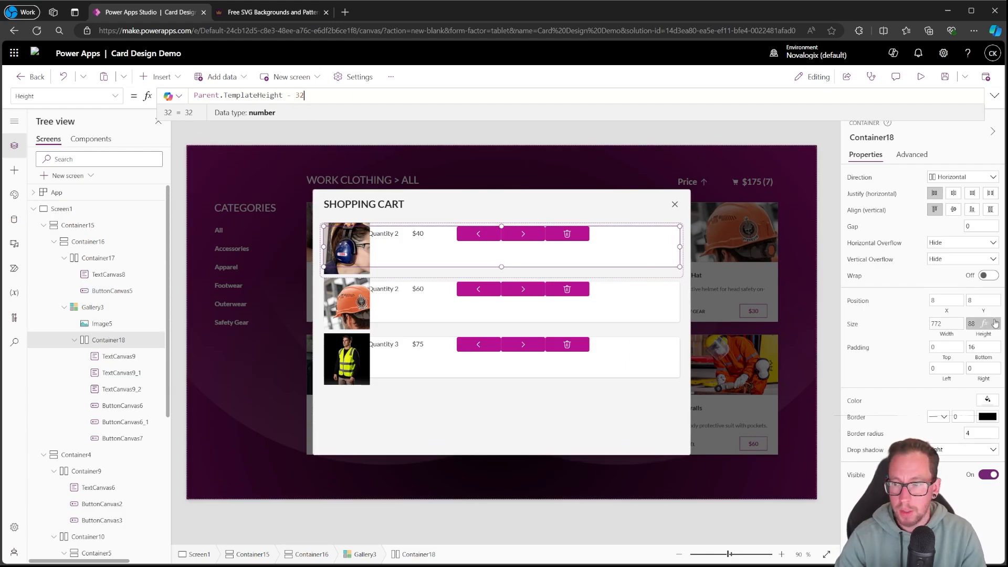
pyautogui.click(988, 313)
pyautogui.click(187, 95)
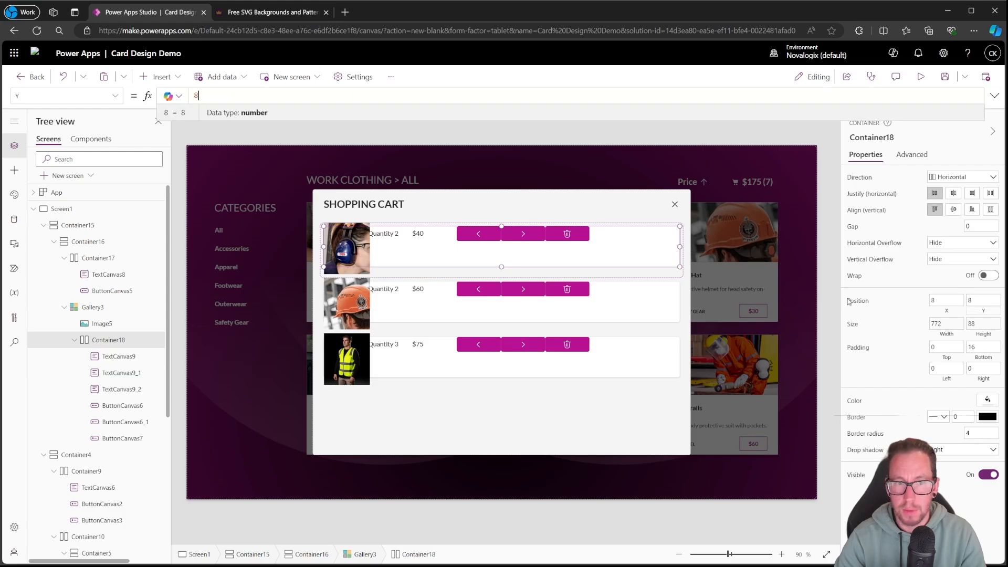
pyautogui.moveTo(187, 95); pyautogui.dragTo(32, 77)
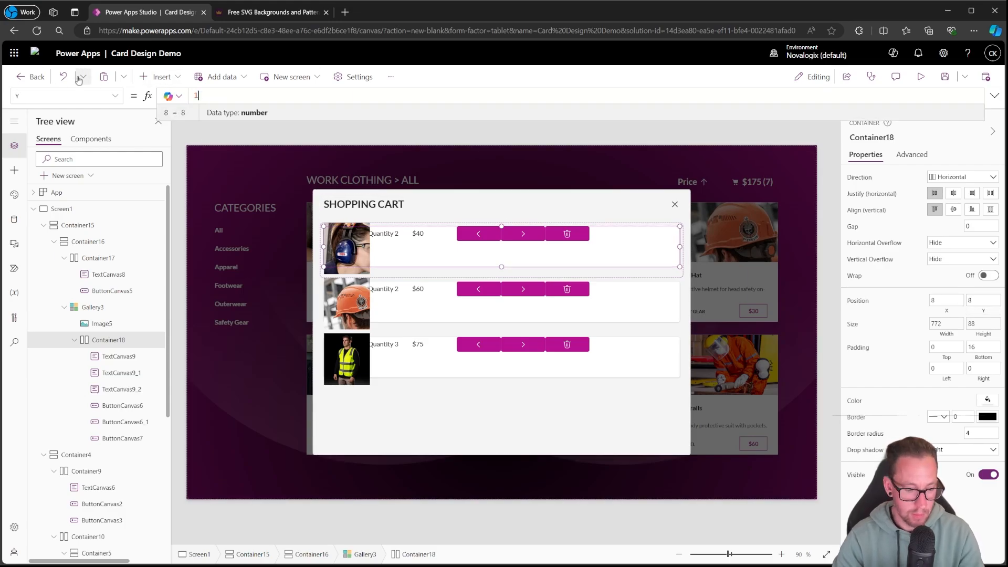
pyautogui.write('16')
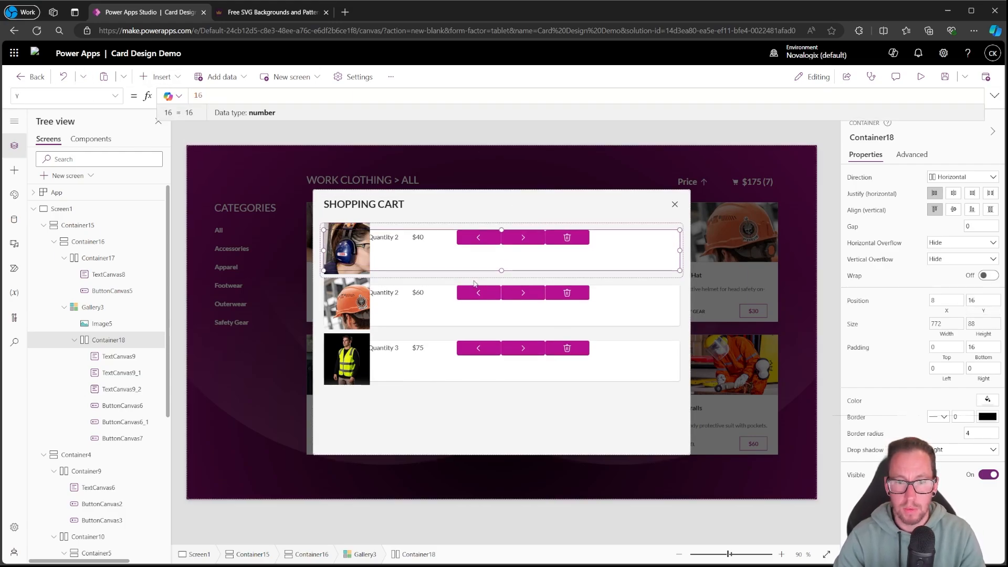
# Set the product image's height to the formula Parent.TemplateHeight - 16
pyautogui.click(358, 225)
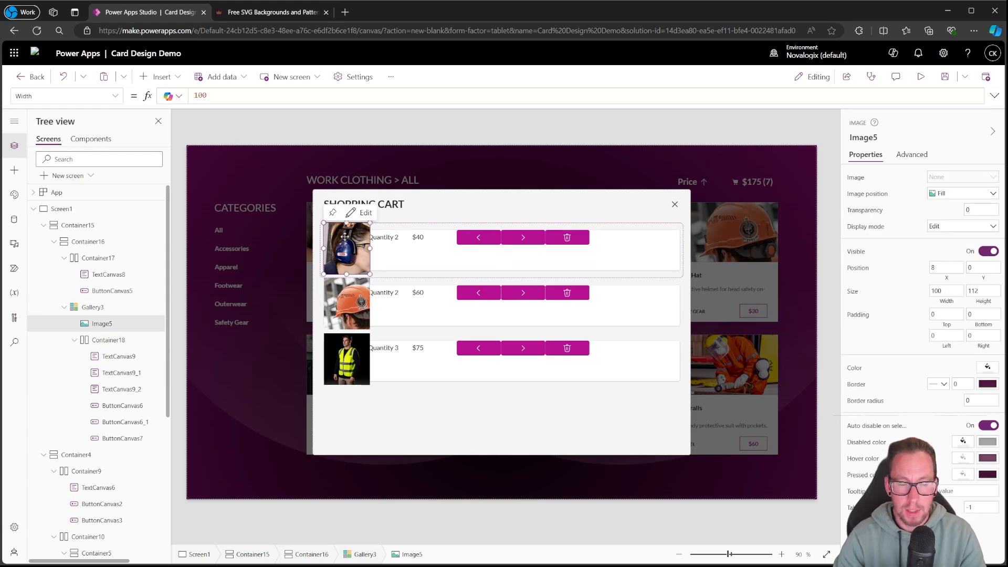
pyautogui.click(114, 95)
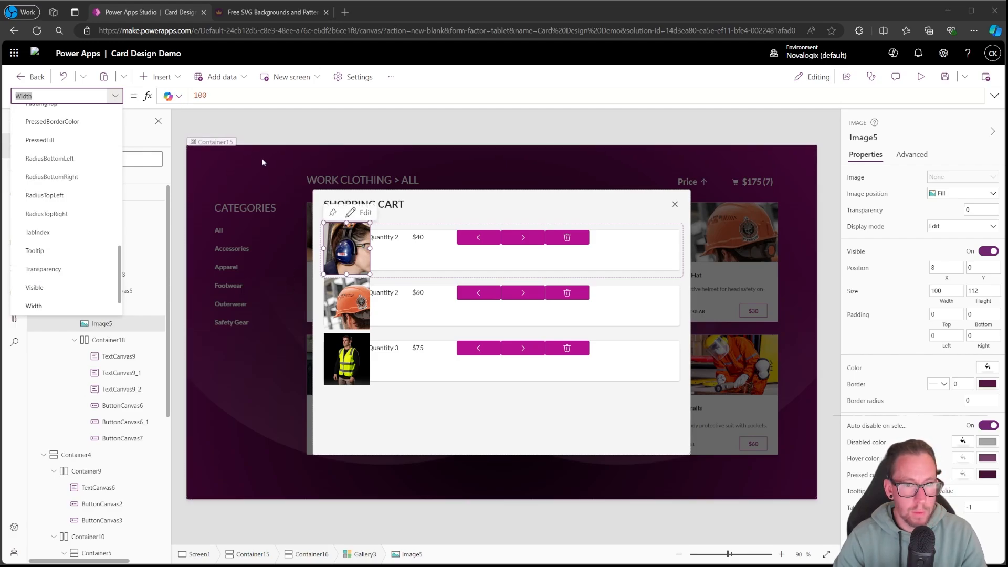
pyautogui.click(982, 303)
pyautogui.click(244, 100)
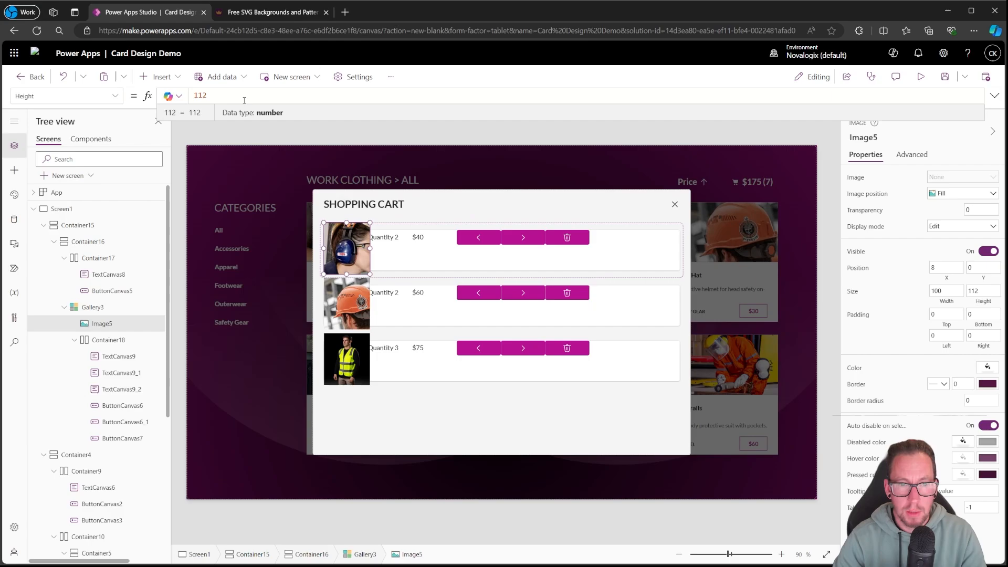
pyautogui.write('Parent.Te')
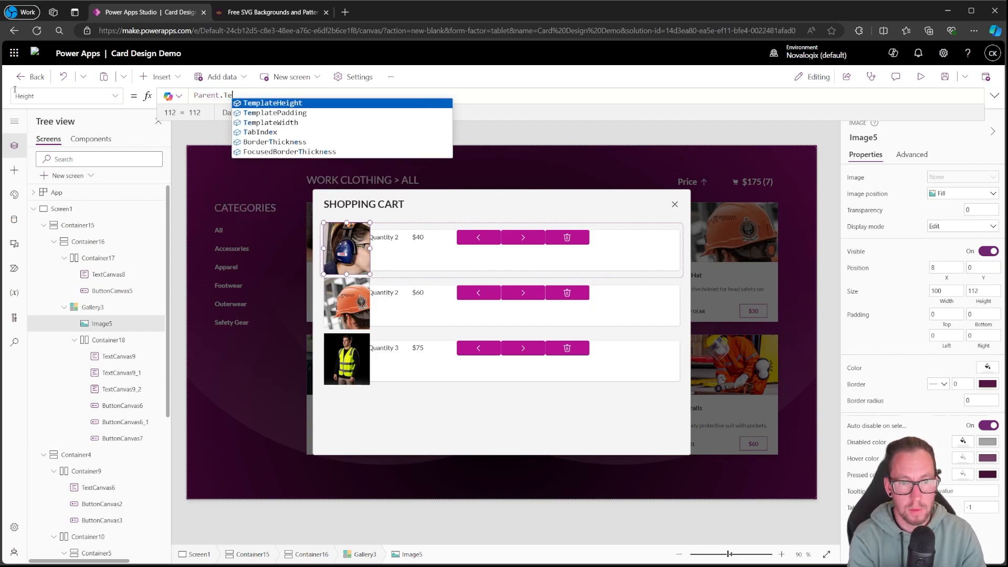
pyautogui.write('mplateHeight ')
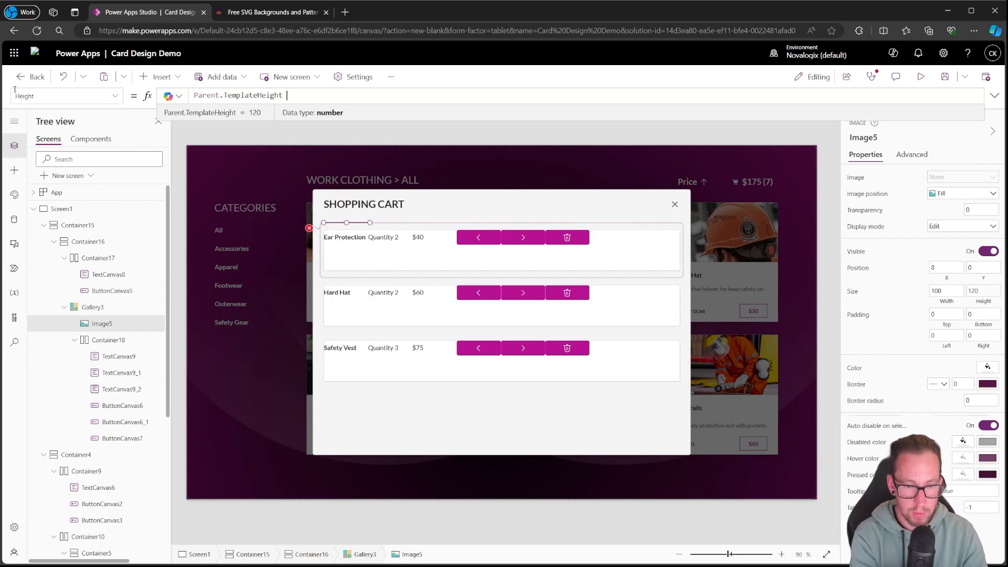
pyautogui.write('- 16')
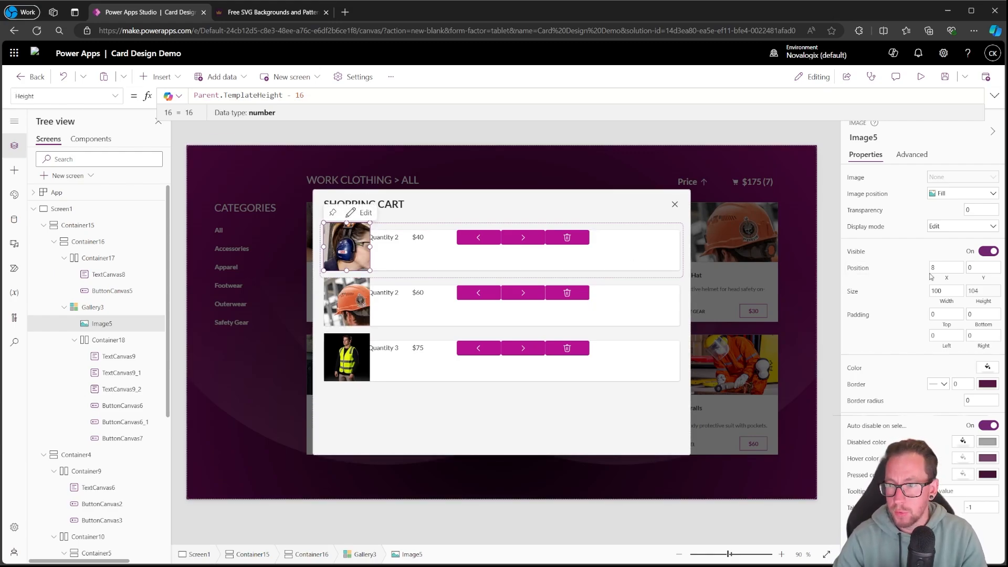
# Set the product image's Y position to 8 and its border radius to 8
pyautogui.click(985, 269)
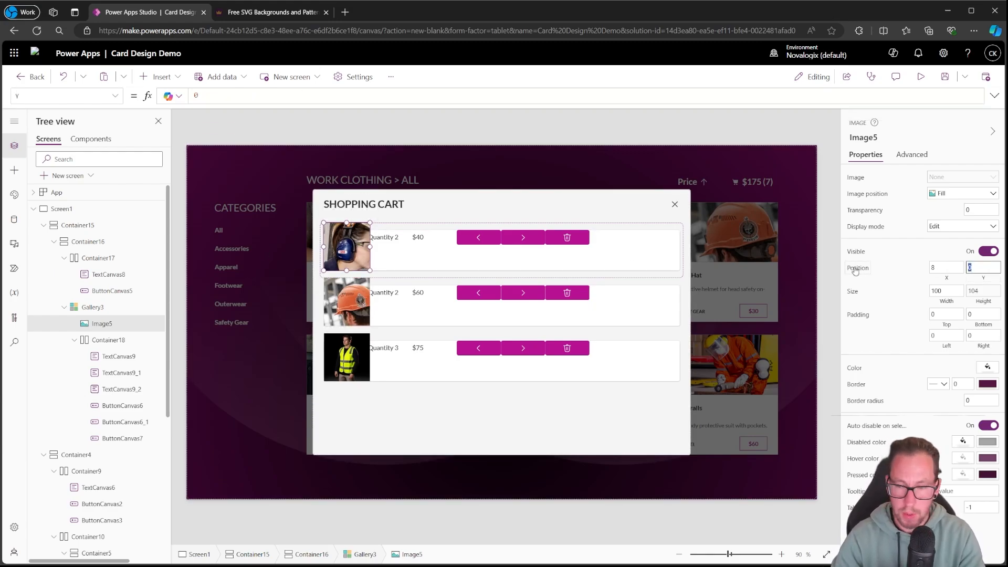
pyautogui.write('8')
pyautogui.click(823, 259)
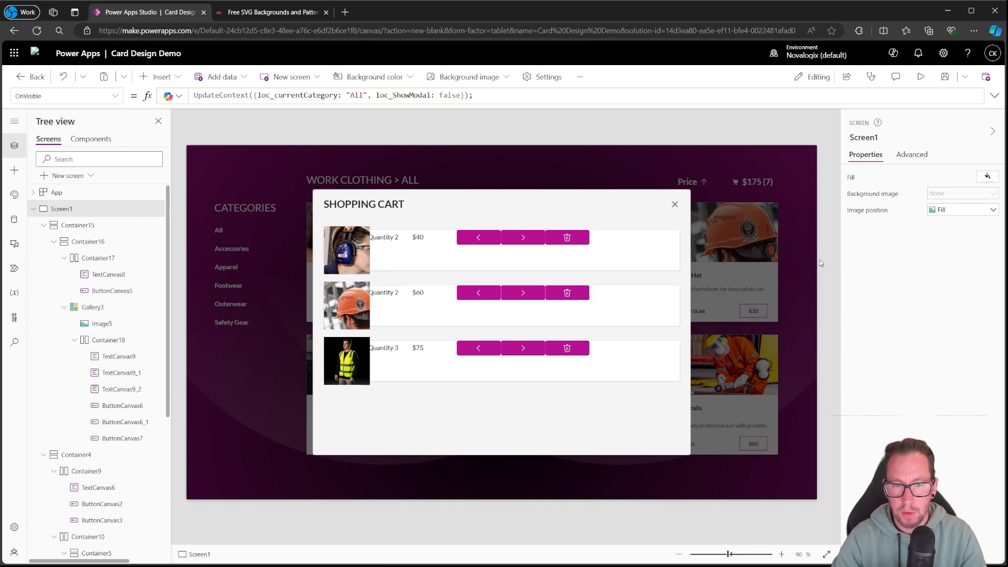
pyautogui.click(347, 250)
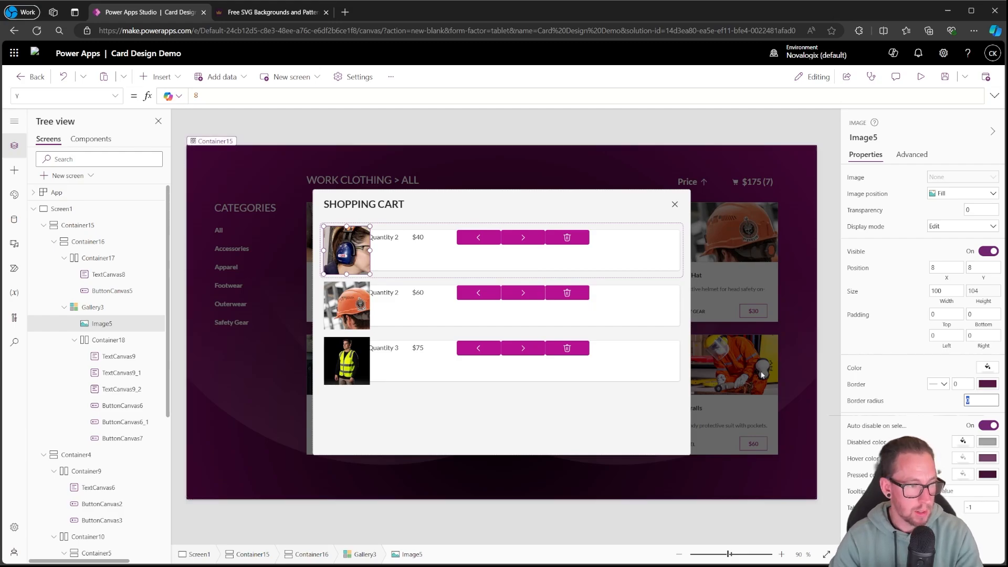
pyautogui.click(828, 262)
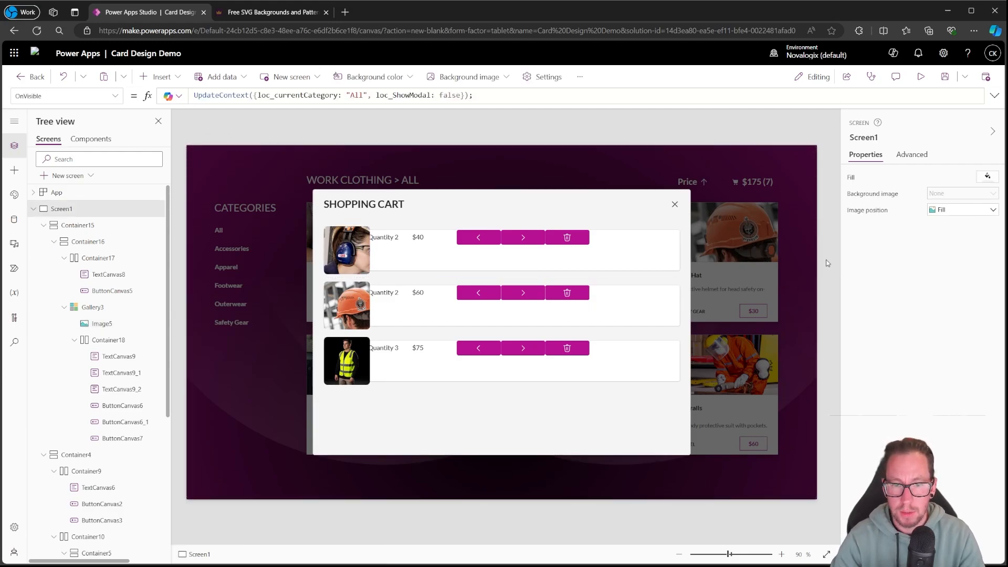
pyautogui.click(398, 254)
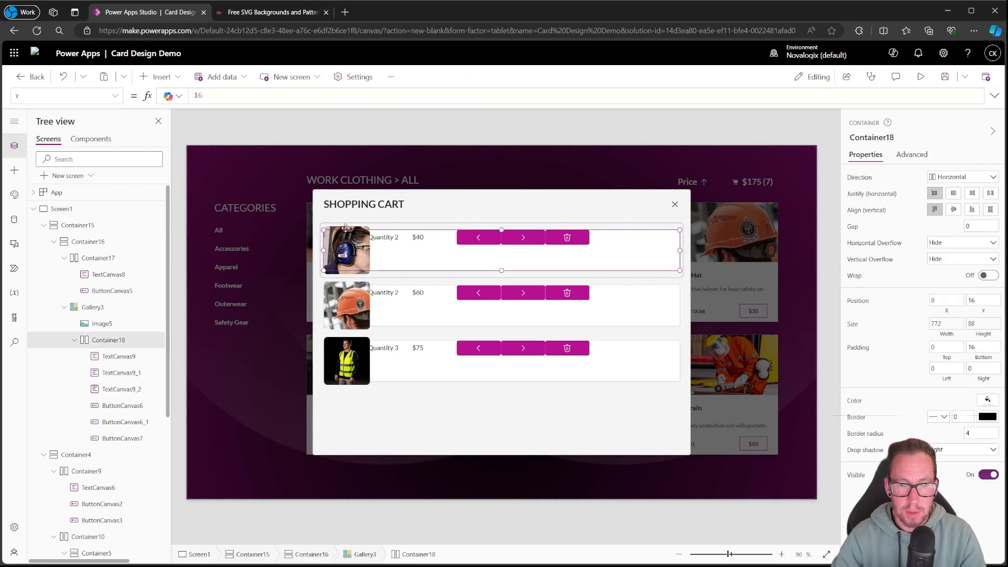
pyautogui.click(103, 324)
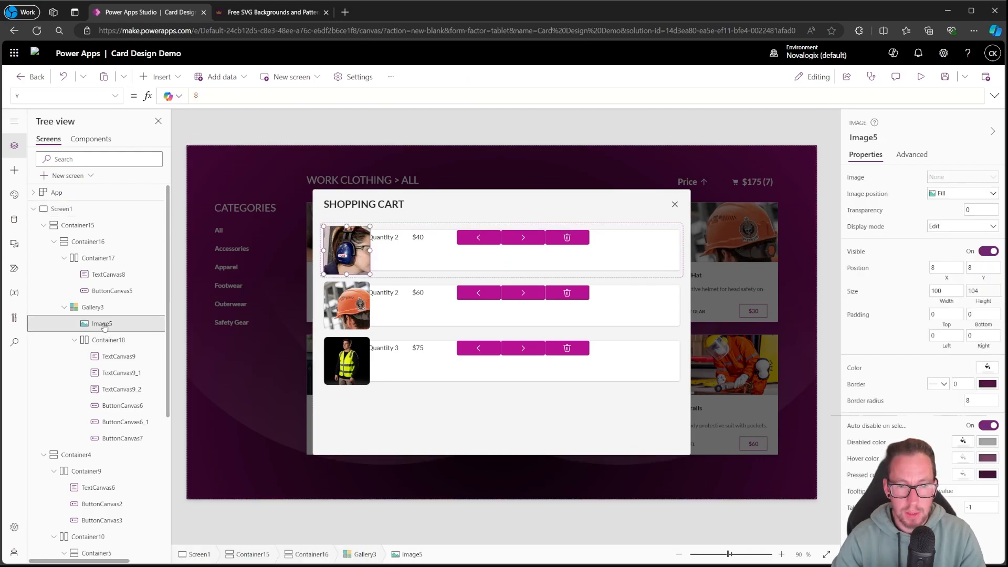
pyautogui.click(103, 314)
pyautogui.click(103, 324)
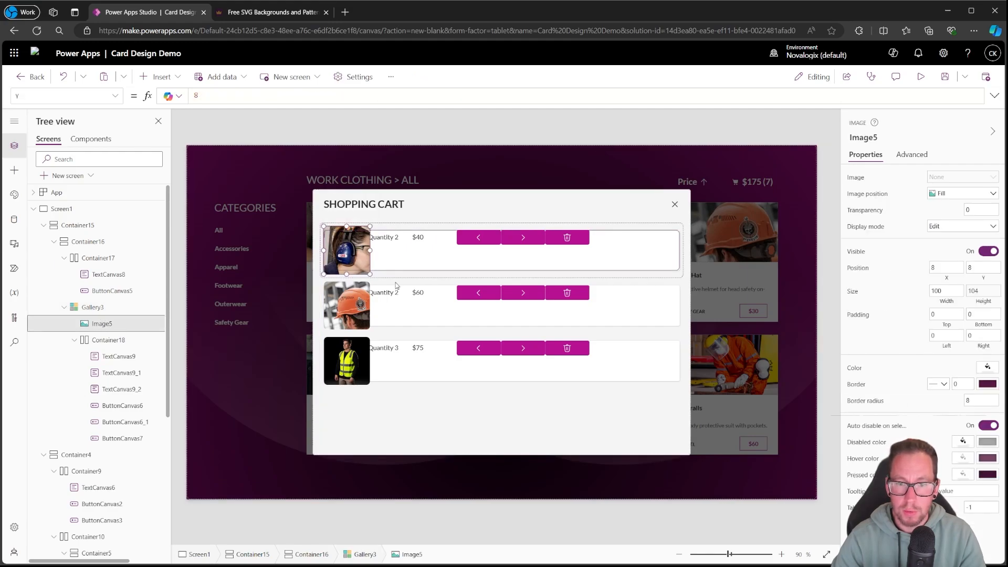
pyautogui.click(828, 210)
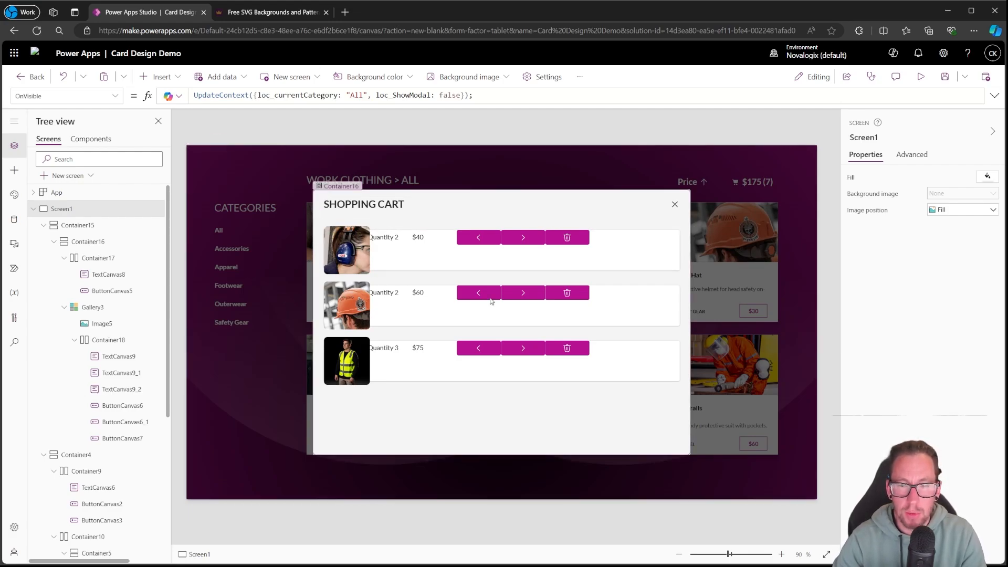
# Set the row container's left padding to the formula Image5.Width + 16
pyautogui.click(116, 342)
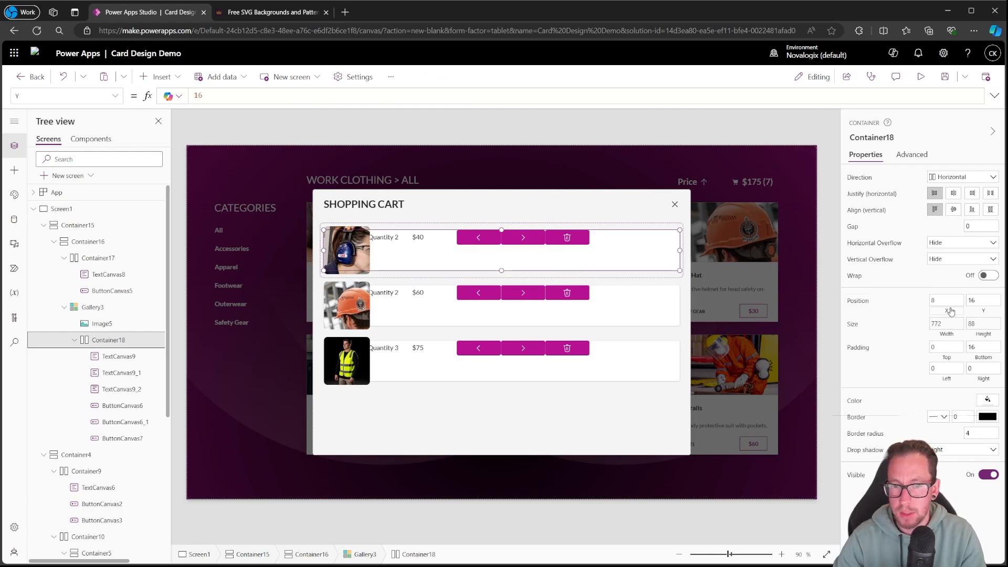
pyautogui.click(948, 374)
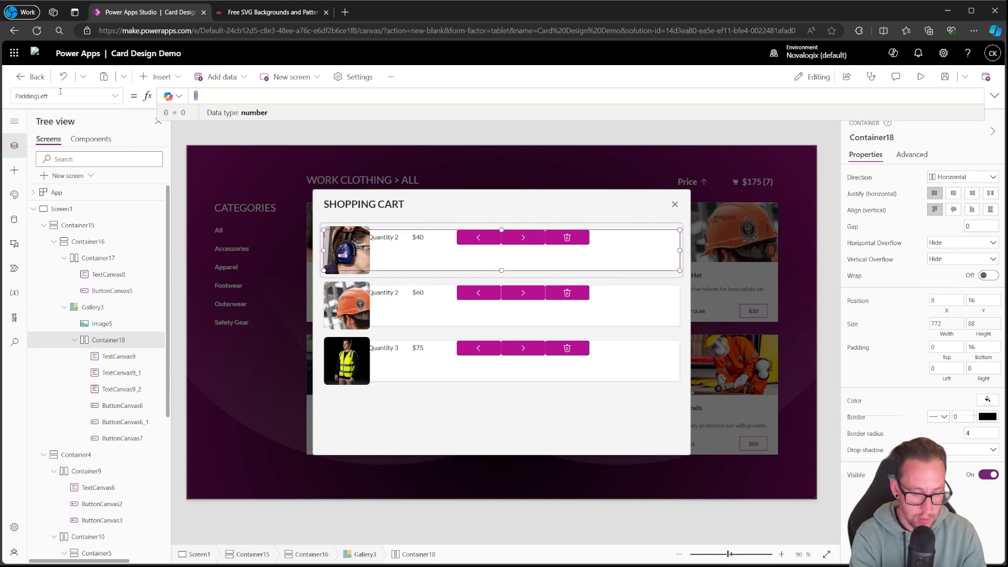
pyautogui.write('Image5')
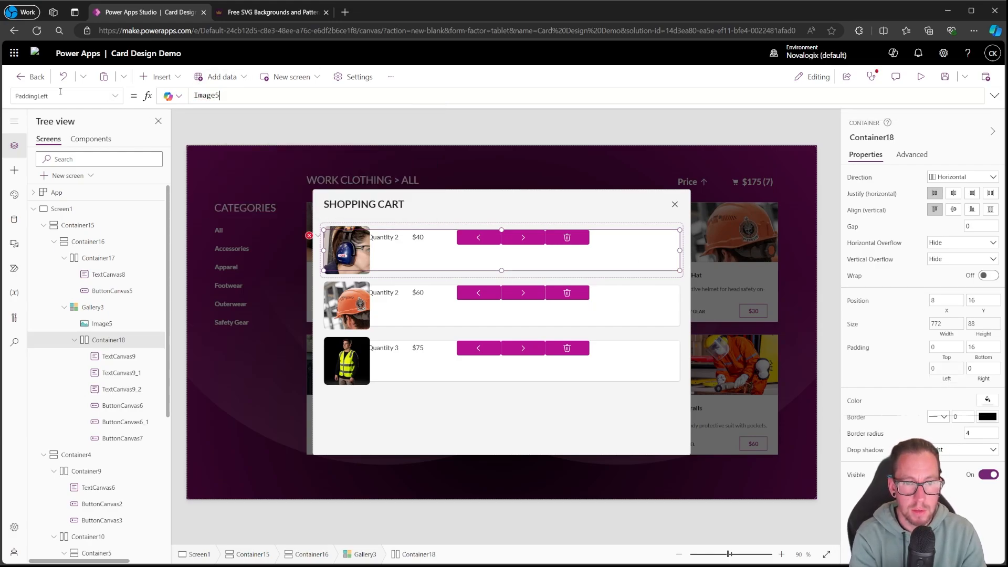
pyautogui.write('.Width')
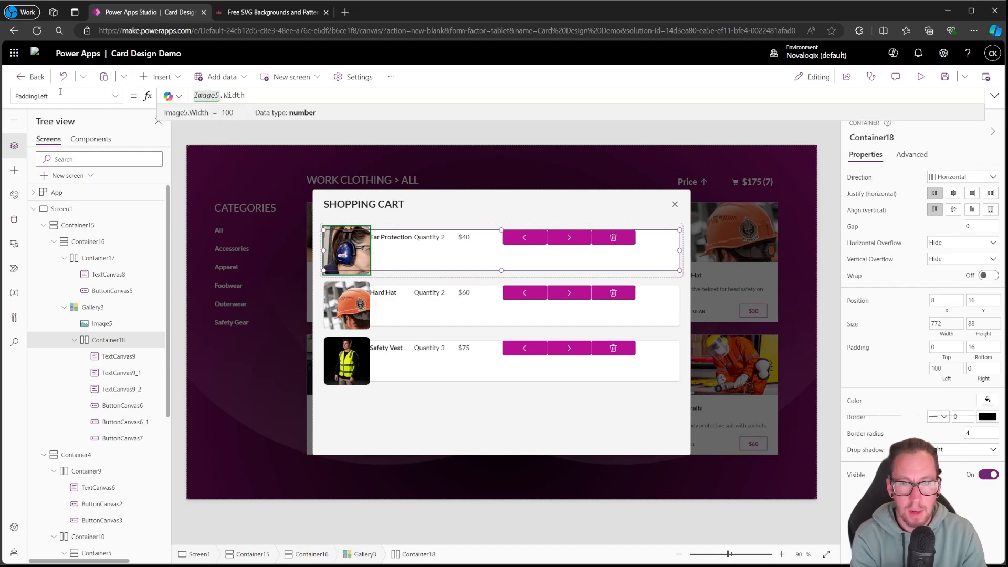
pyautogui.write(' + 16')
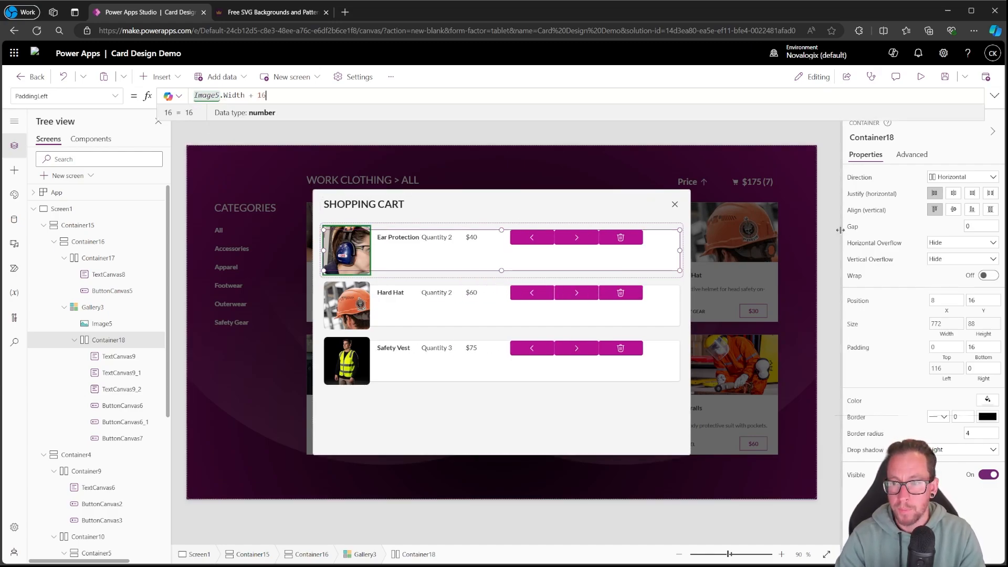
# Compare the X positions of the product image and the row container in the cart gallery
pyautogui.click(369, 140)
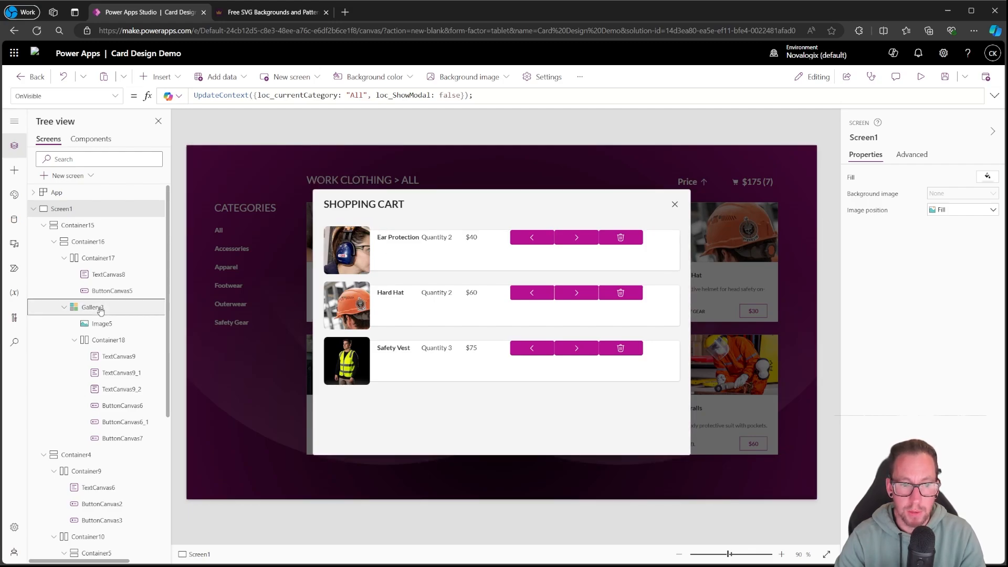
pyautogui.click(478, 322)
pyautogui.click(380, 267)
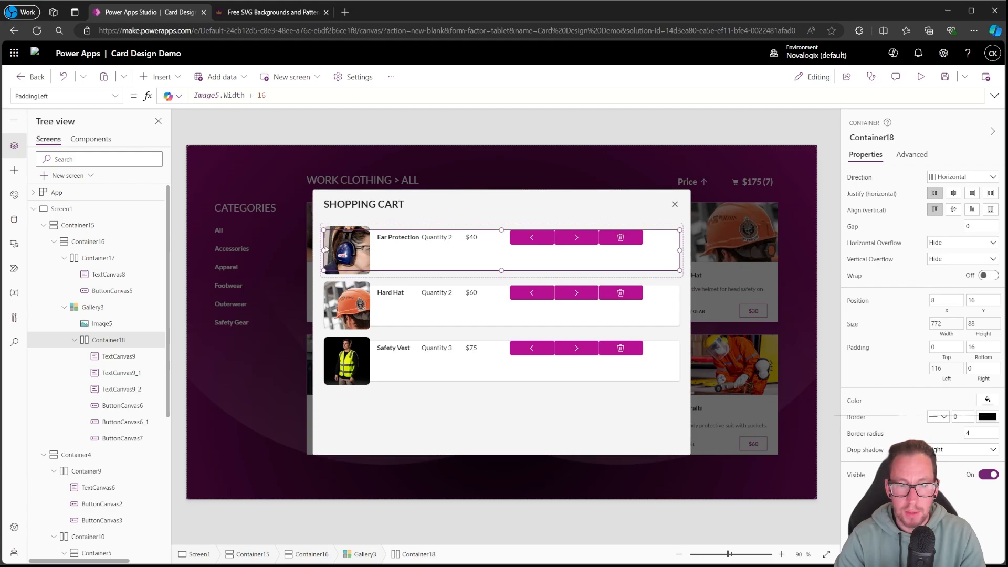
pyautogui.click(105, 324)
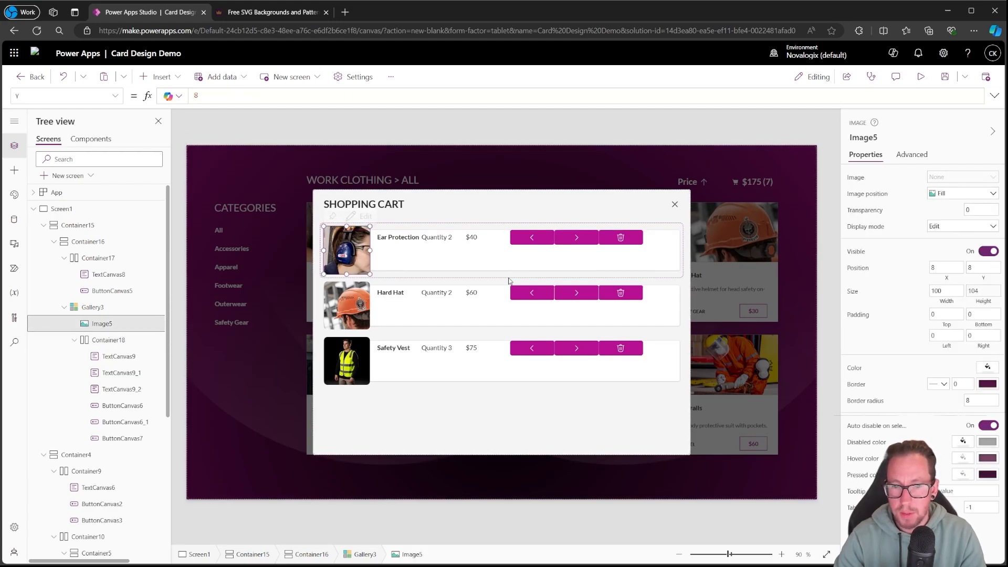
pyautogui.click(104, 340)
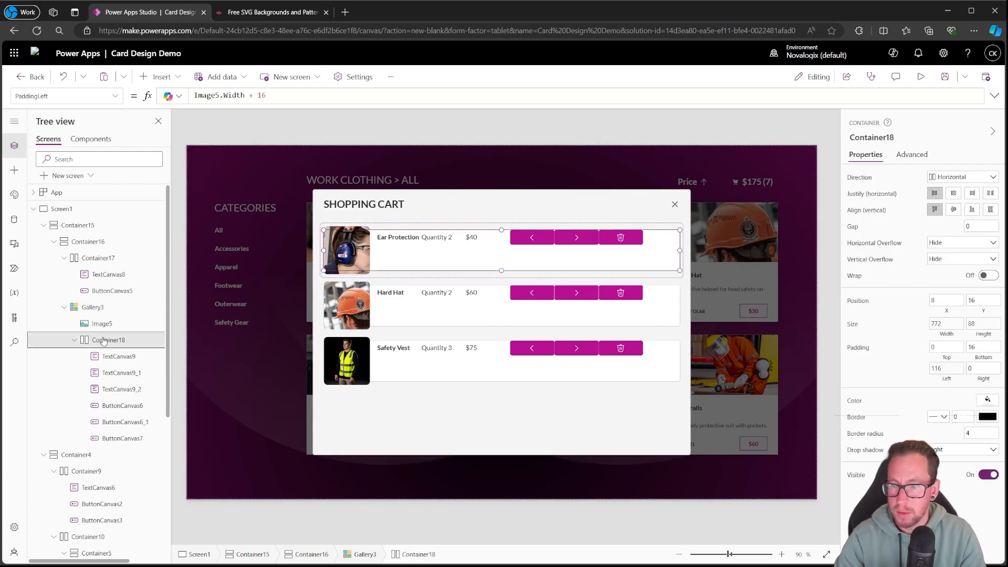
pyautogui.click(946, 303)
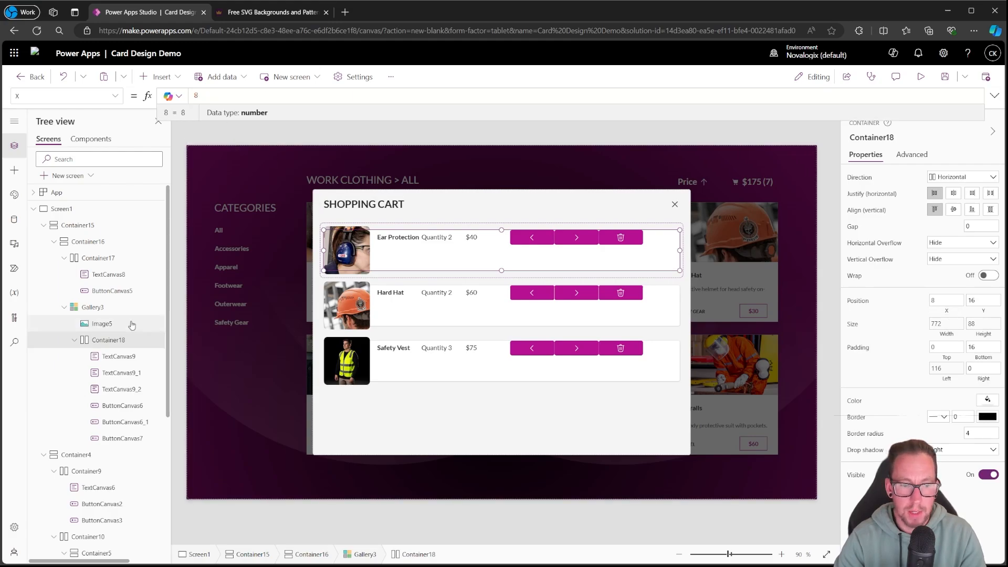
# Set the product image's X position to the formula Container18.X so it follows the row container
pyautogui.click(102, 324)
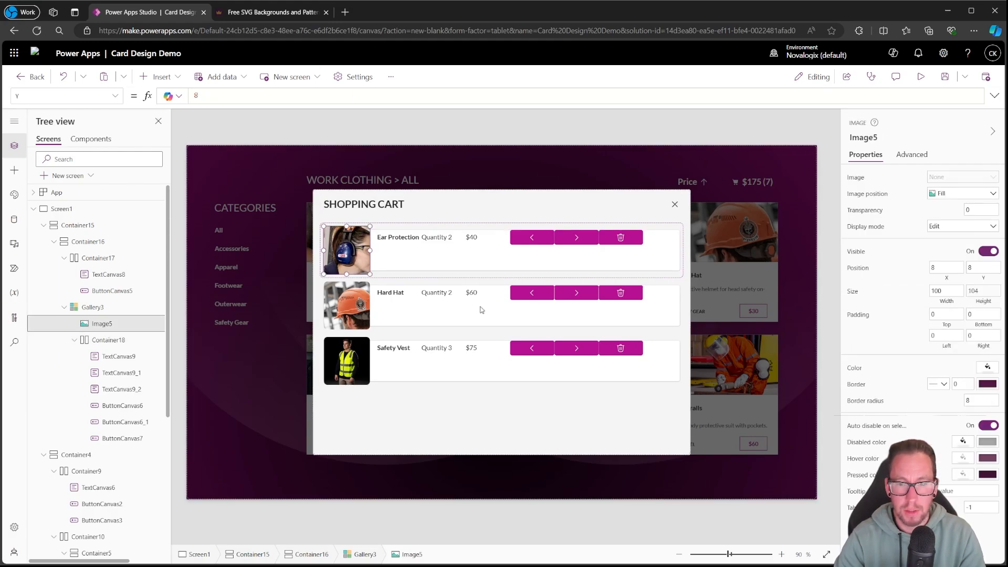
pyautogui.click(946, 283)
pyautogui.write('C')
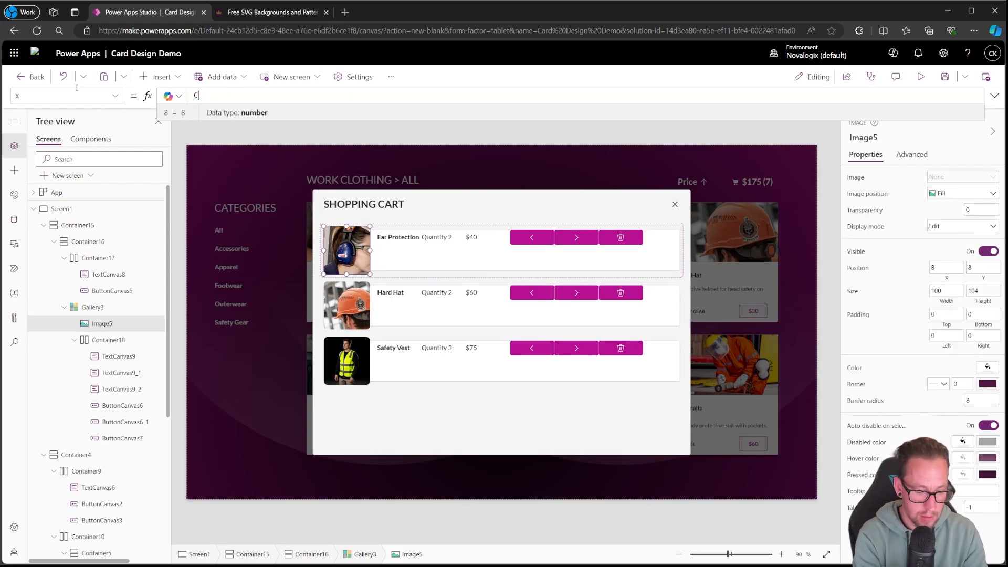
pyautogui.write('onat')
pyautogui.press('Down')
pyautogui.press('Down')
pyautogui.press('Down')
pyautogui.press('Down')
pyautogui.press('Down')
pyautogui.press('Down')
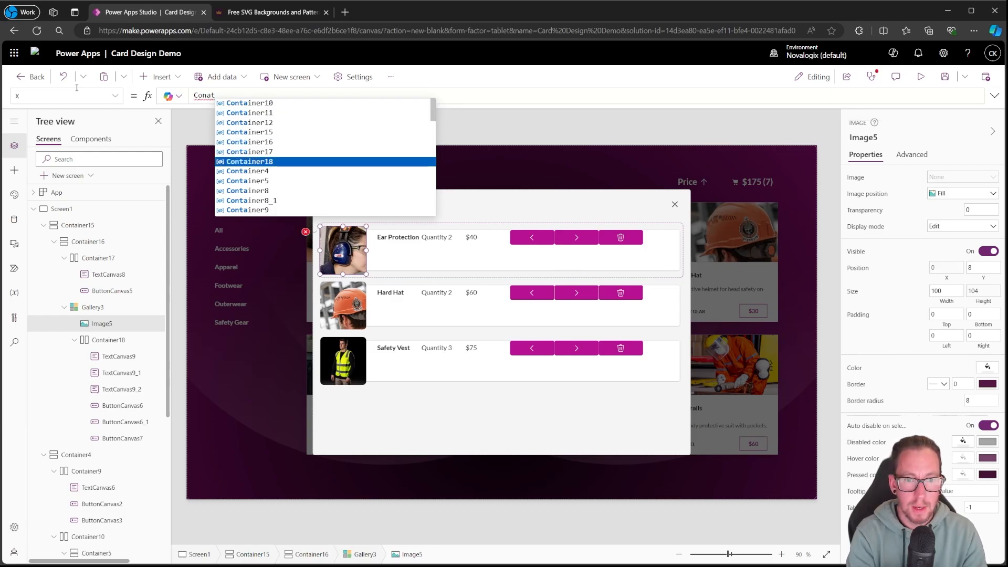
pyautogui.press('Tab')
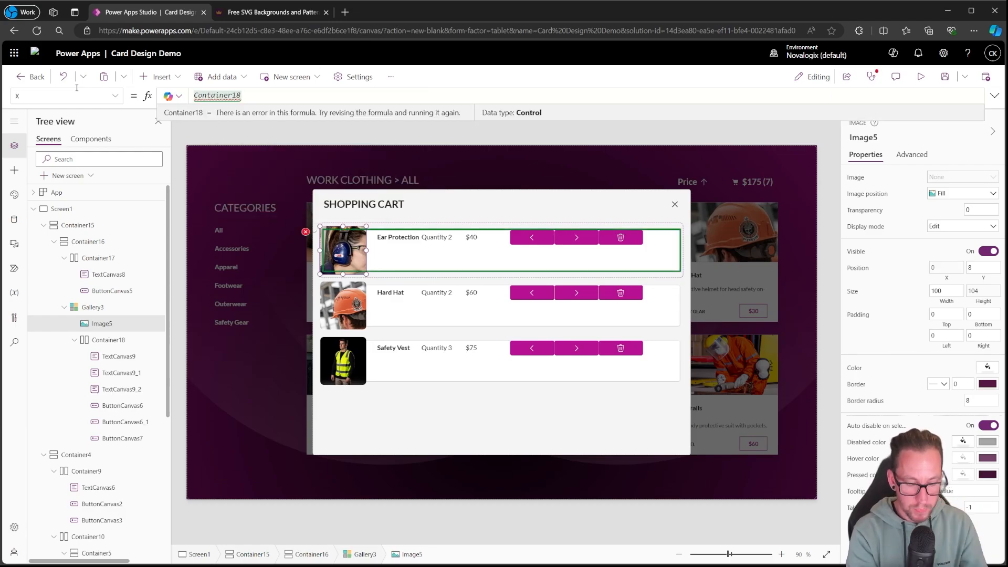
pyautogui.write('.')
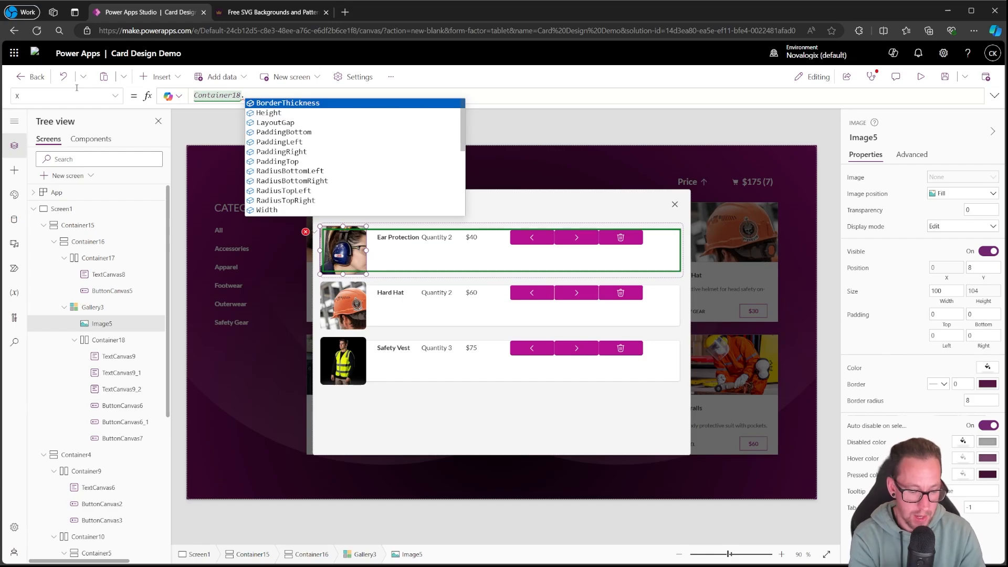
pyautogui.write('X')
pyautogui.press('Return')
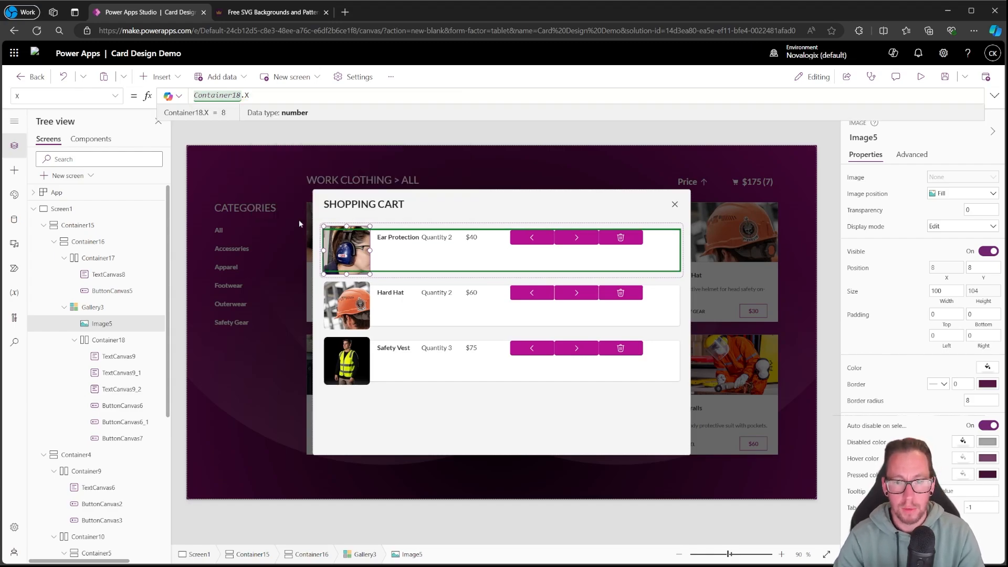
pyautogui.click(829, 252)
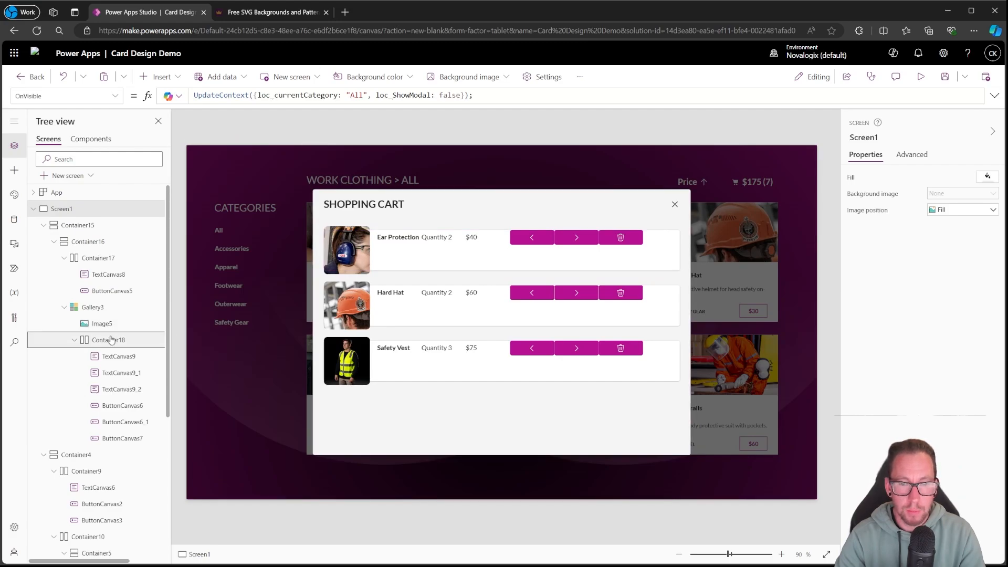
# Set the row container's X position to 16
pyautogui.click(111, 340)
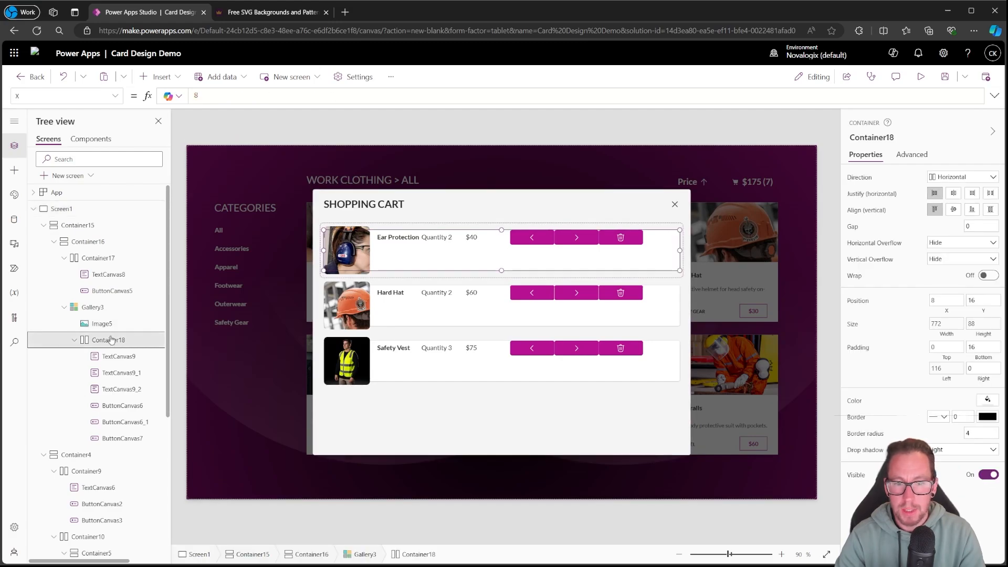
pyautogui.write('16')
pyautogui.click(819, 291)
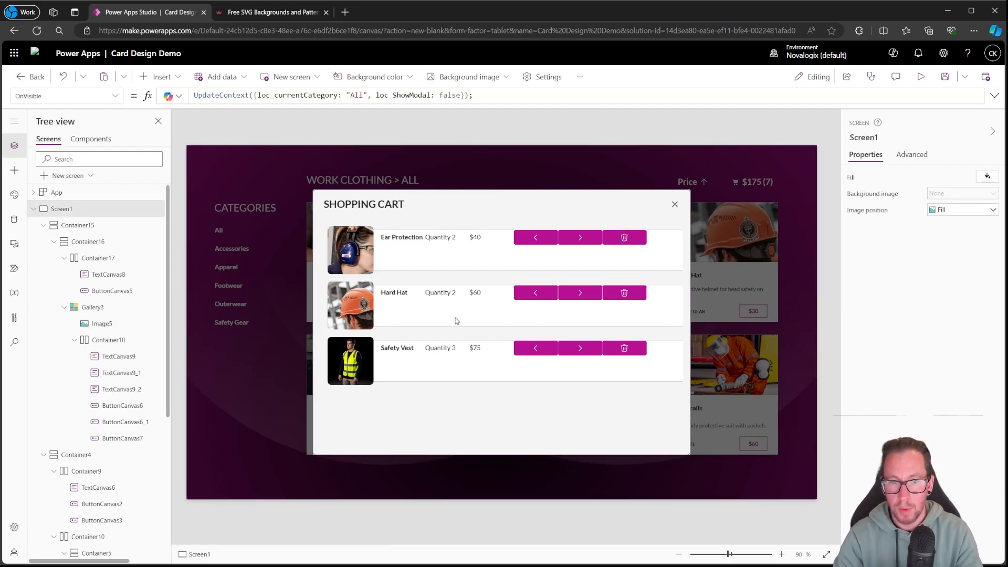
pyautogui.click(111, 340)
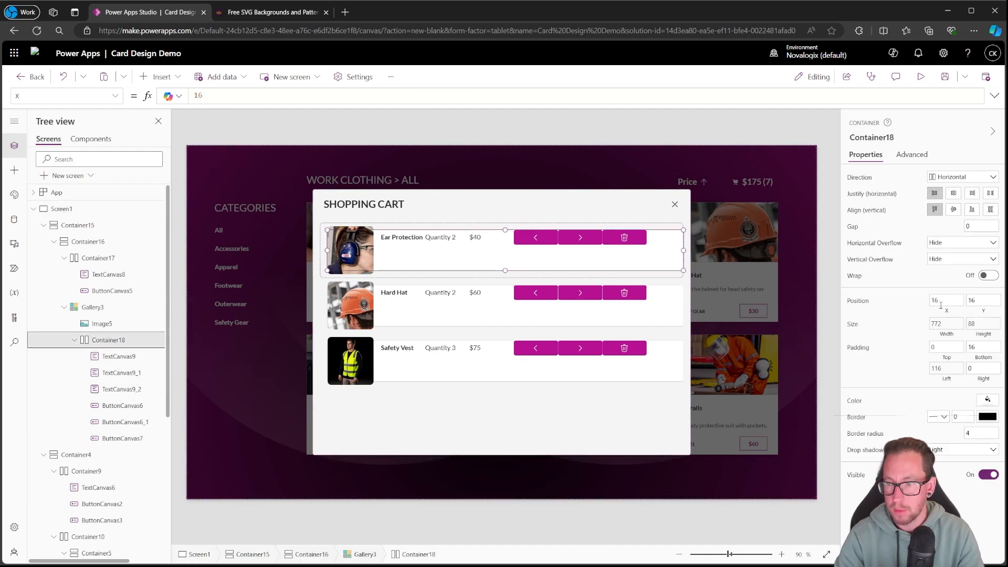
pyautogui.click(829, 284)
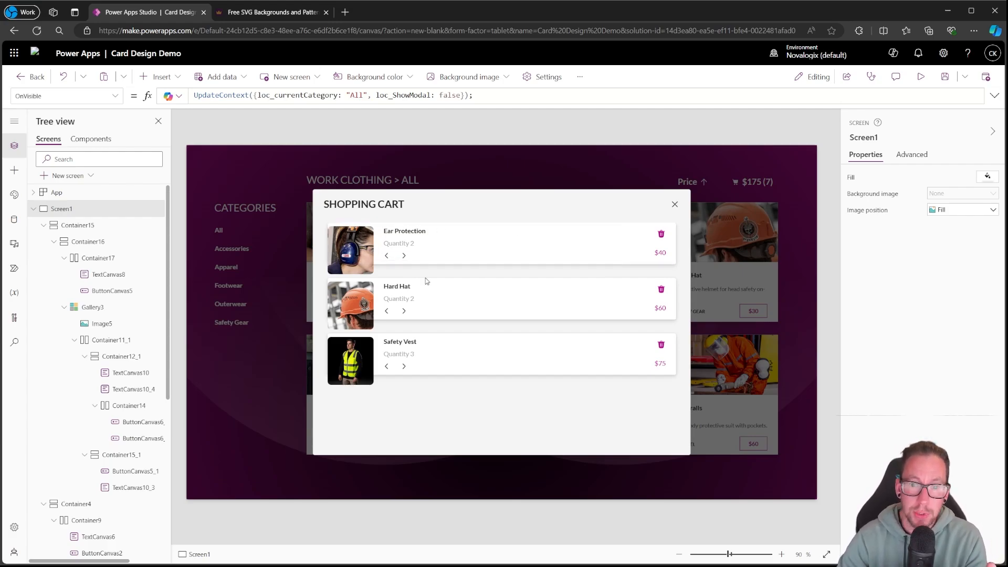
# Examine the formulas behind the first cart row's name, quantity text, decrease button, delete button and total price
pyautogui.click(458, 245)
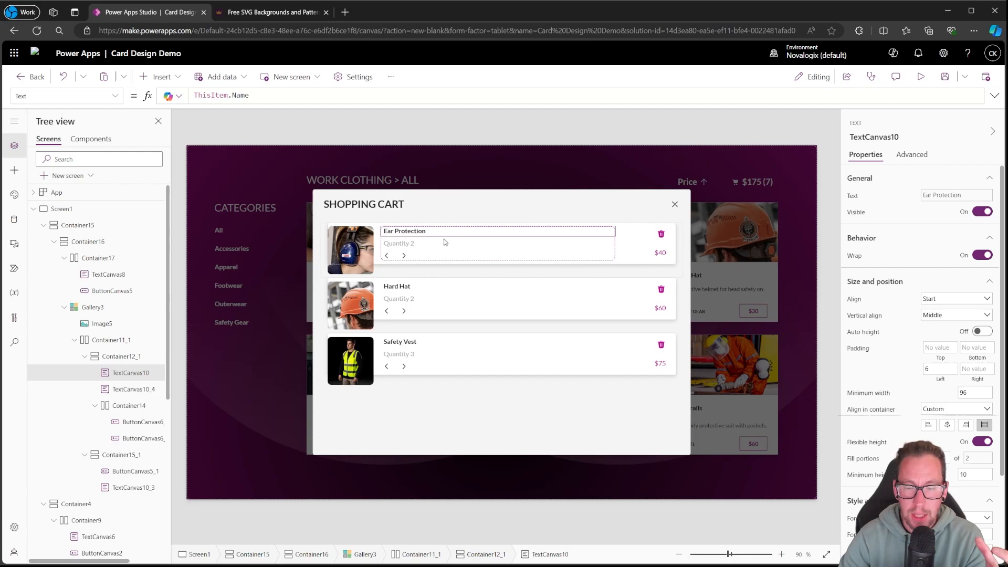
pyautogui.click(413, 245)
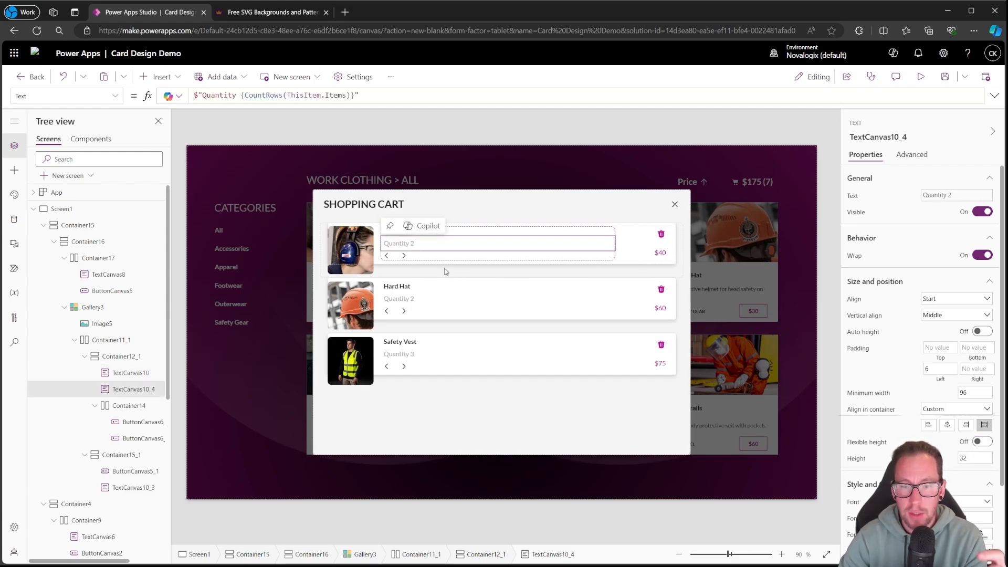
pyautogui.click(443, 234)
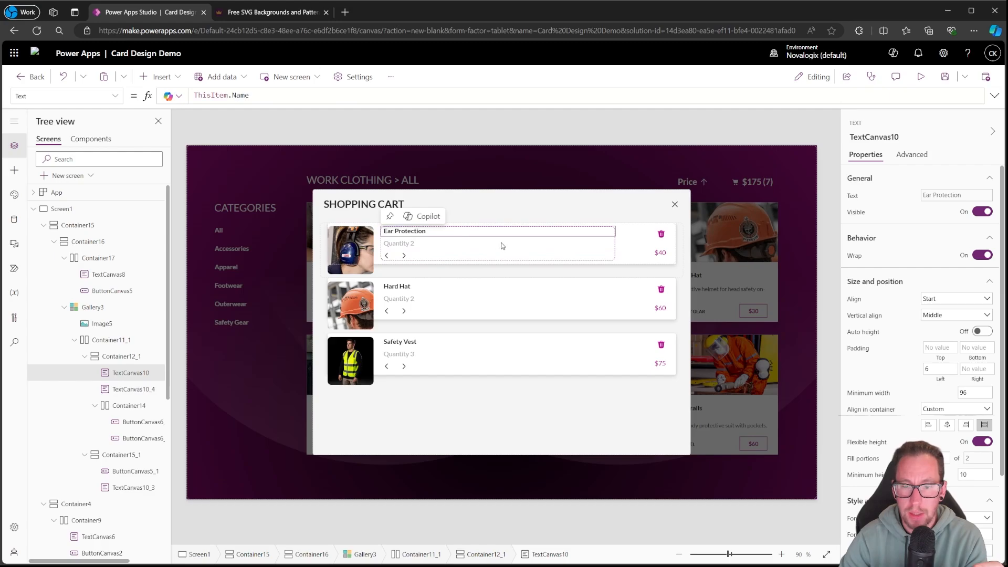
pyautogui.click(422, 246)
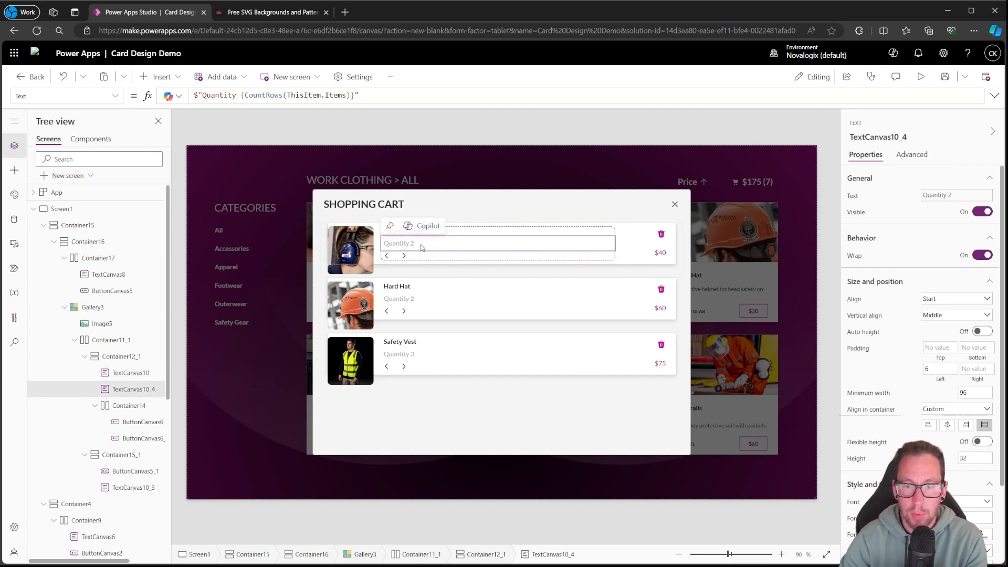
pyautogui.click(387, 256)
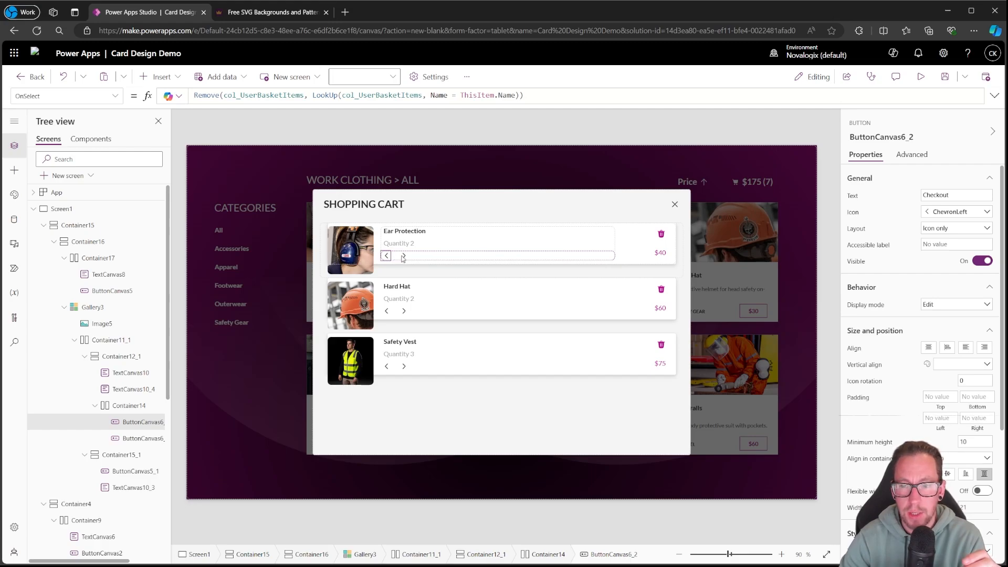
pyautogui.click(661, 234)
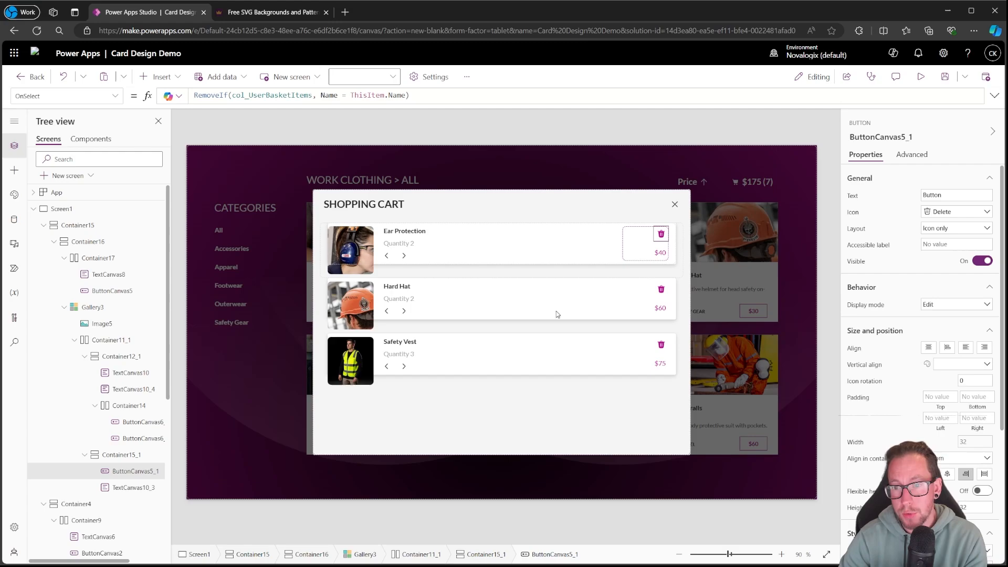
pyautogui.click(663, 253)
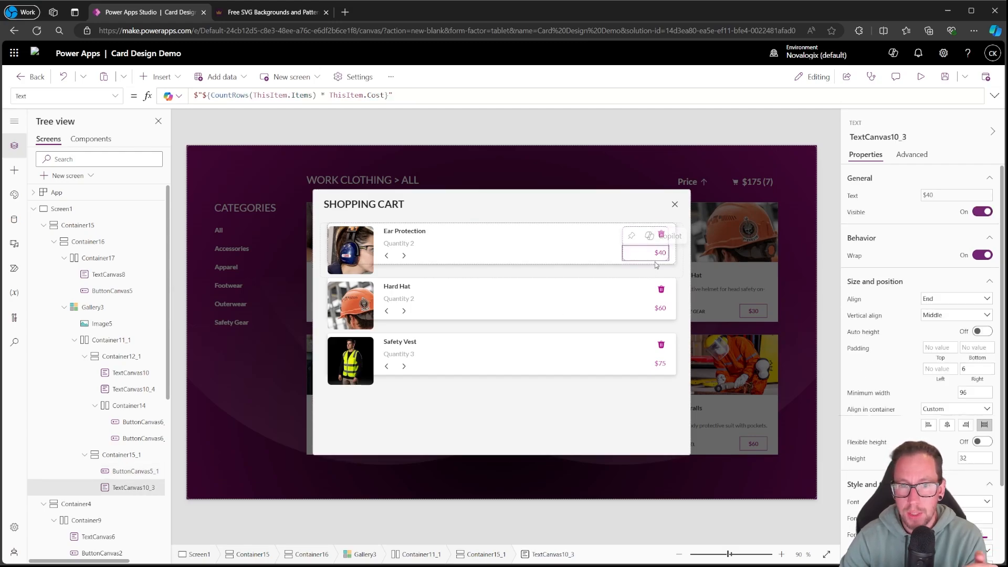
# Inspect the font color formula of the total price text in the cart row
pyautogui.click(115, 95)
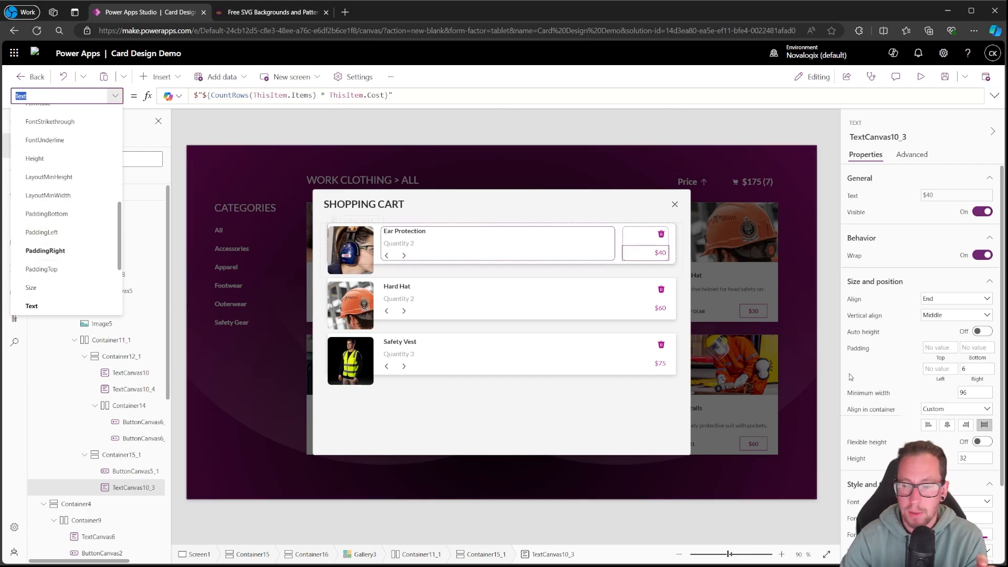
pyautogui.scroll(-3, 875, 414)
pyautogui.click(872, 441)
pyautogui.click(247, 100)
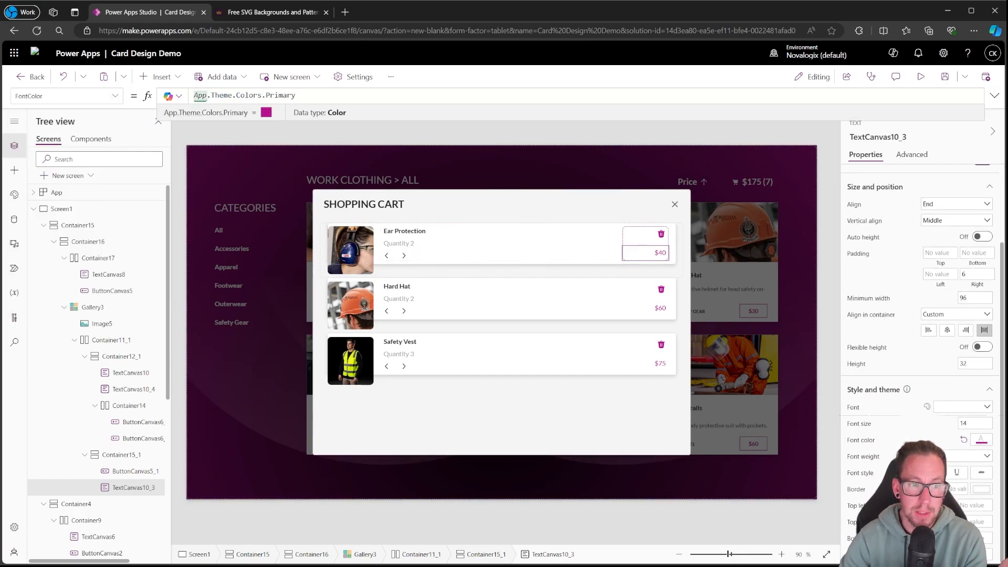
# Preview the app in the Teams and Power Apps themes, switching back to DemoTheme
pyautogui.click(16, 196)
pyautogui.click(69, 282)
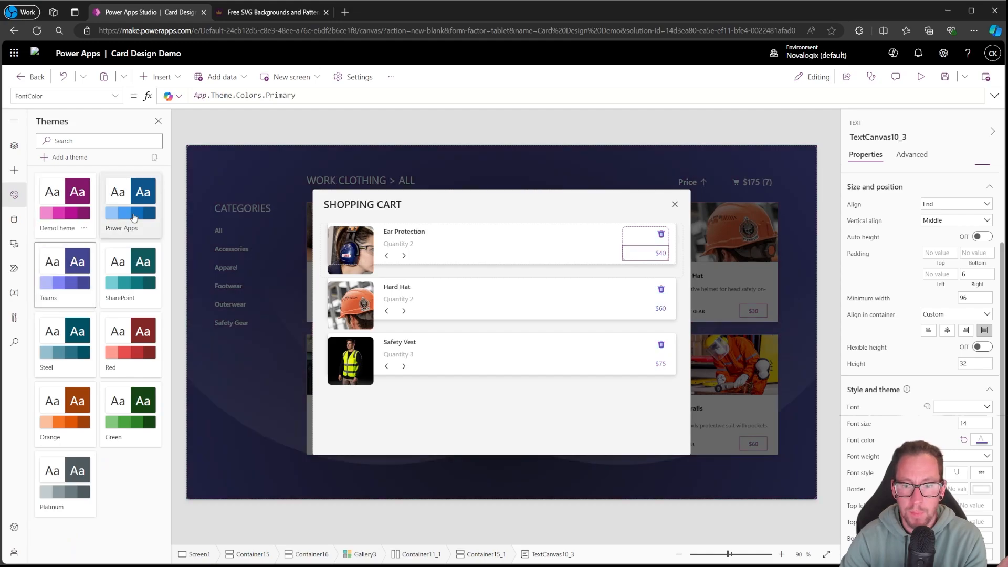
pyautogui.click(134, 217)
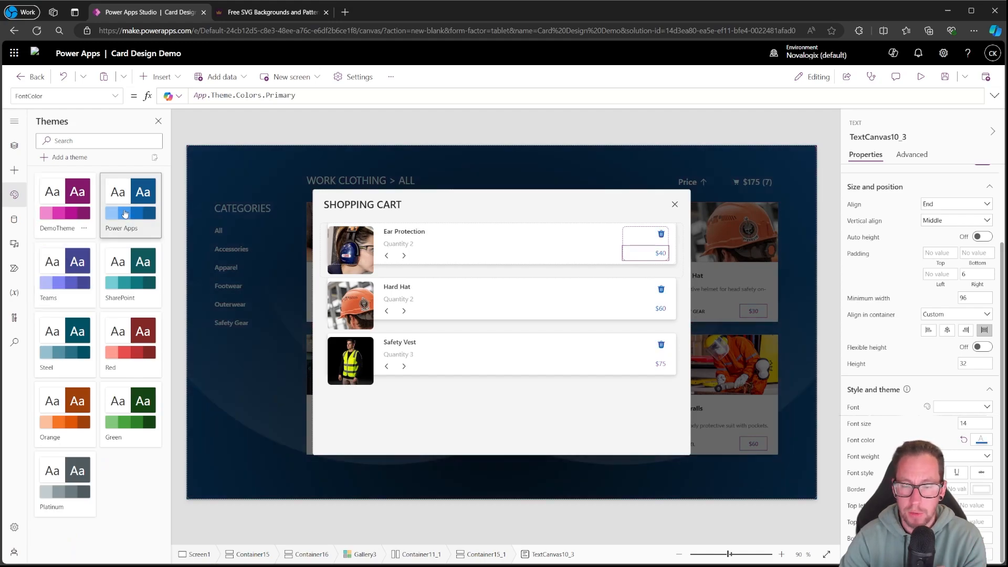
pyautogui.click(74, 224)
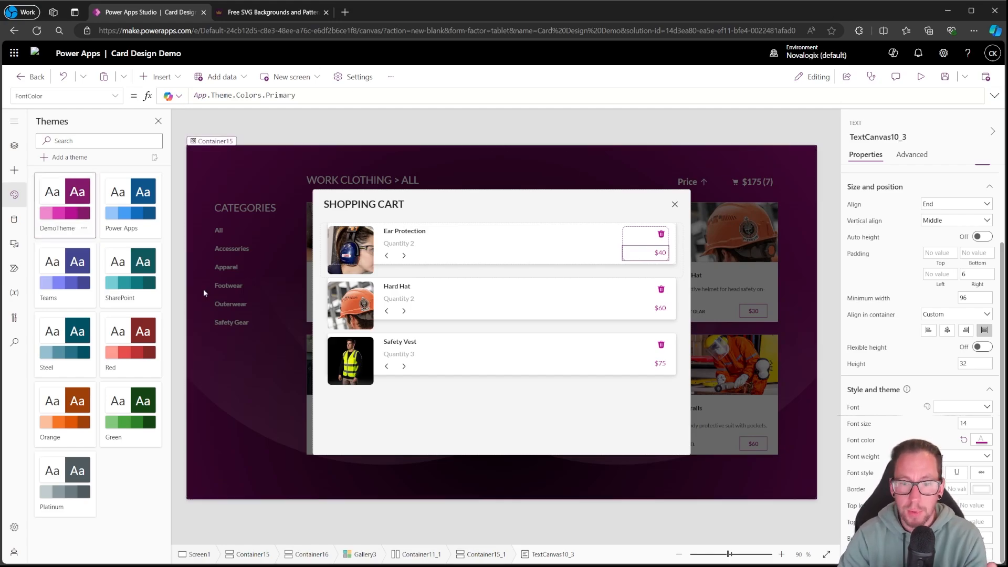
pyautogui.click(132, 221)
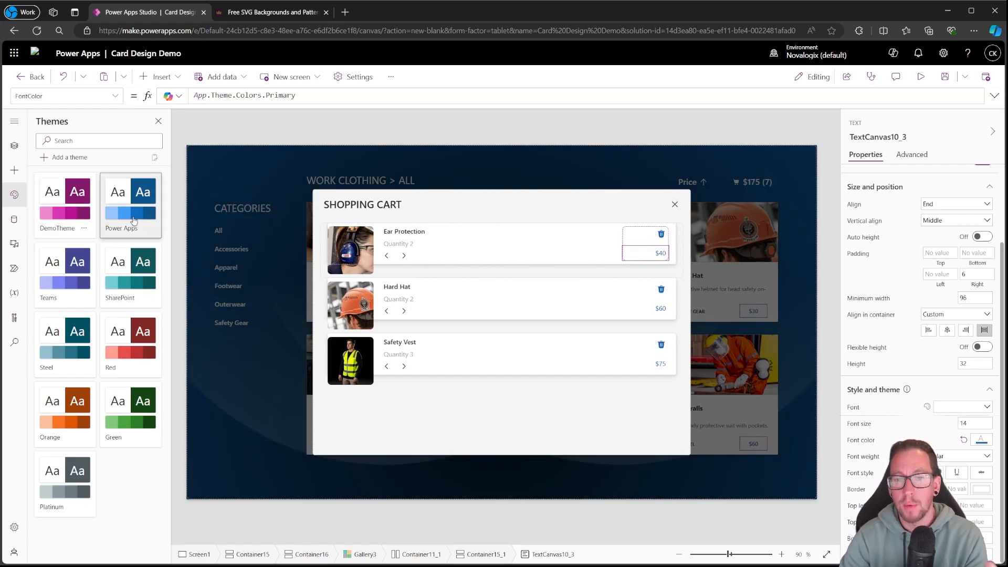
pyautogui.click(76, 219)
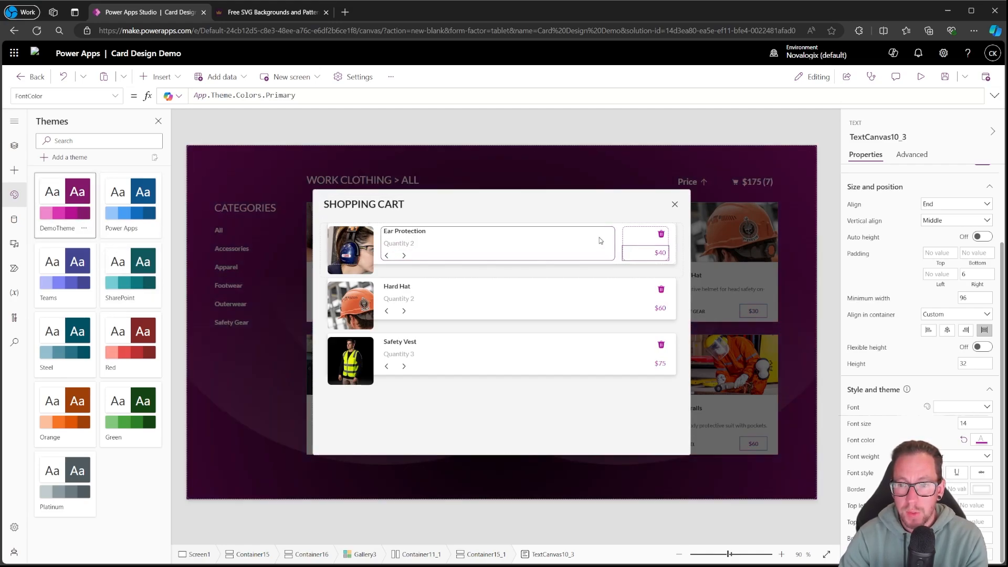
# Set the cart row container's Y property to the formula Image5.Y
pyautogui.click(680, 252)
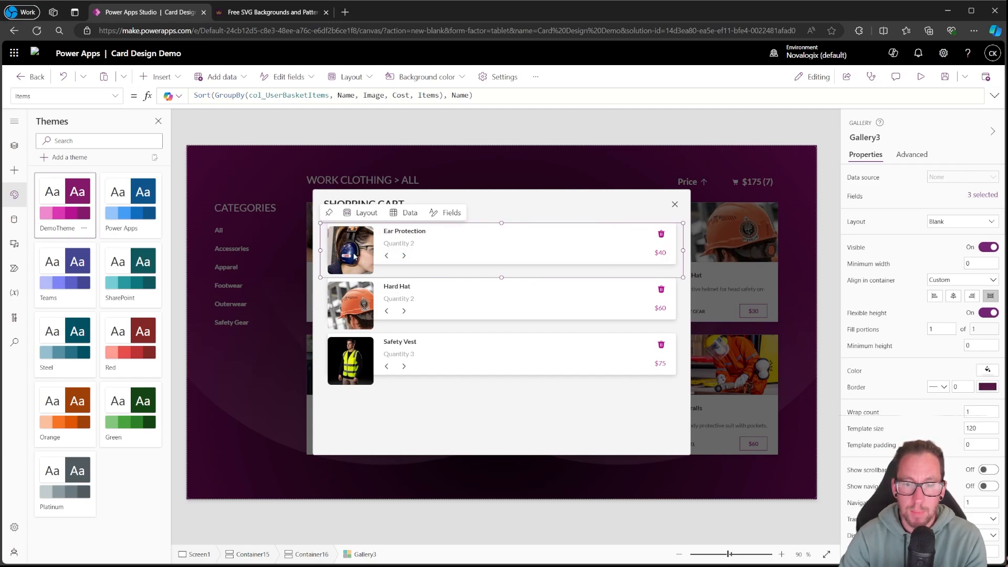
pyautogui.click(673, 254)
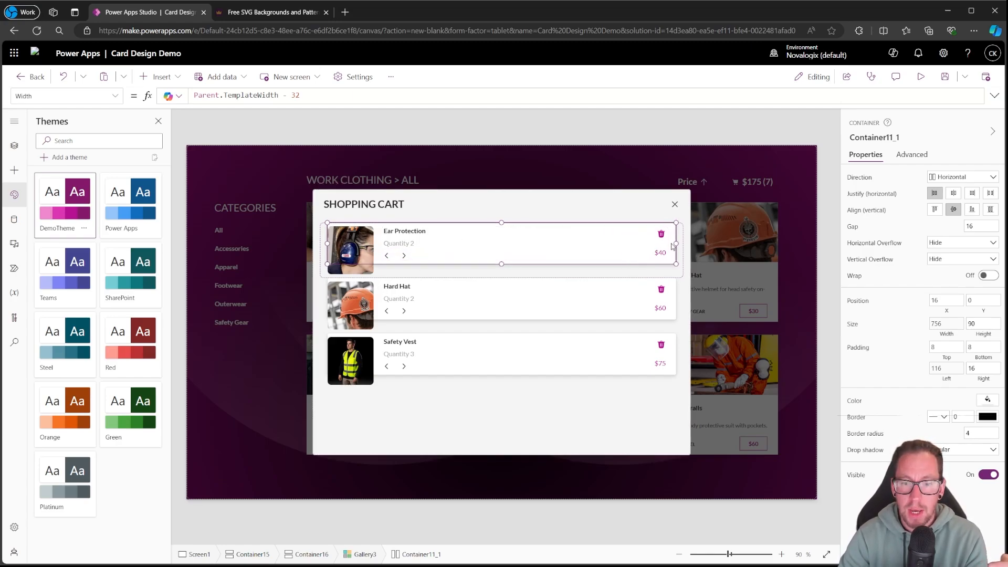
pyautogui.click(357, 269)
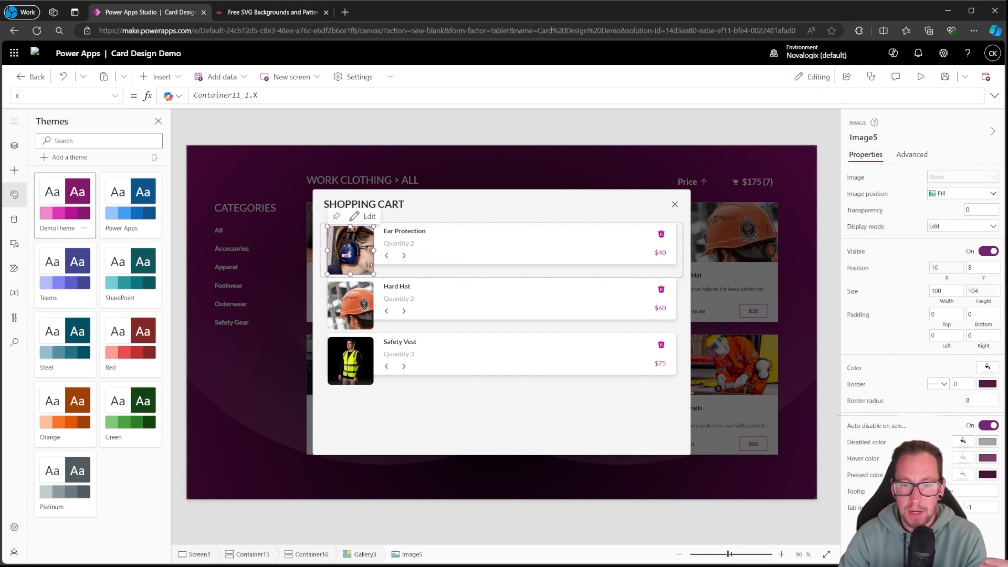
pyautogui.click(14, 145)
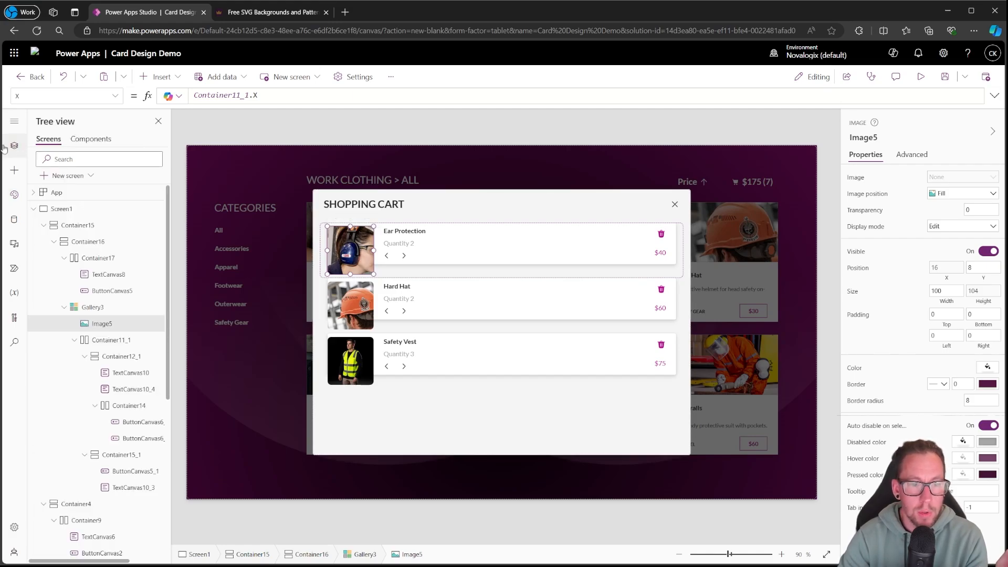
pyautogui.click(126, 340)
pyautogui.click(115, 95)
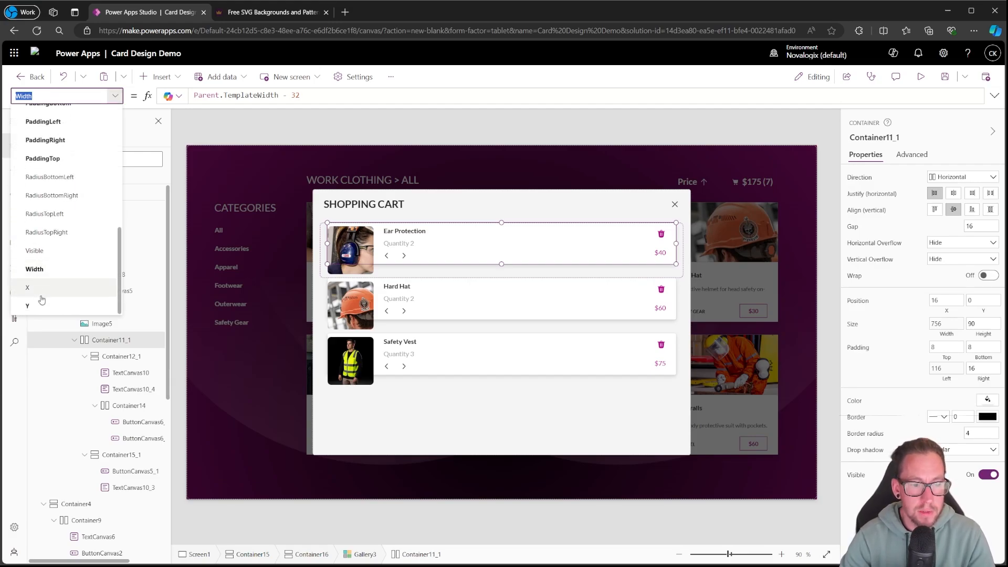
pyautogui.write('V')
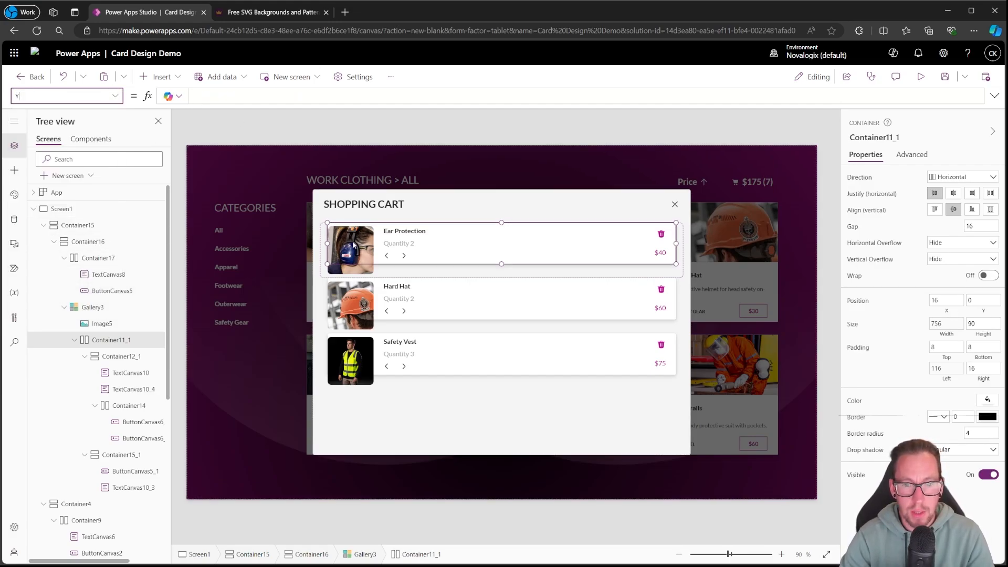
pyautogui.click(217, 100)
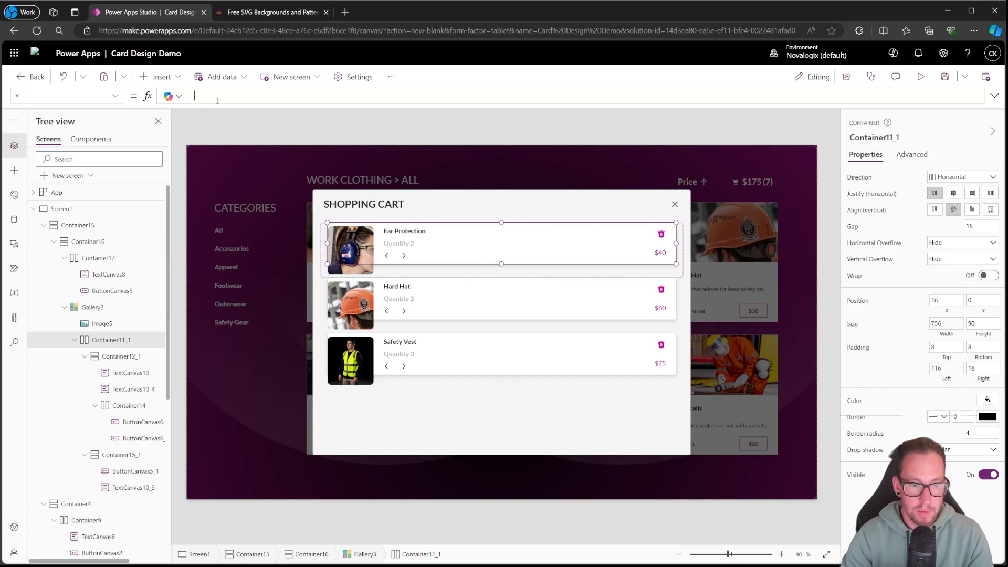
pyautogui.write('Iamge')
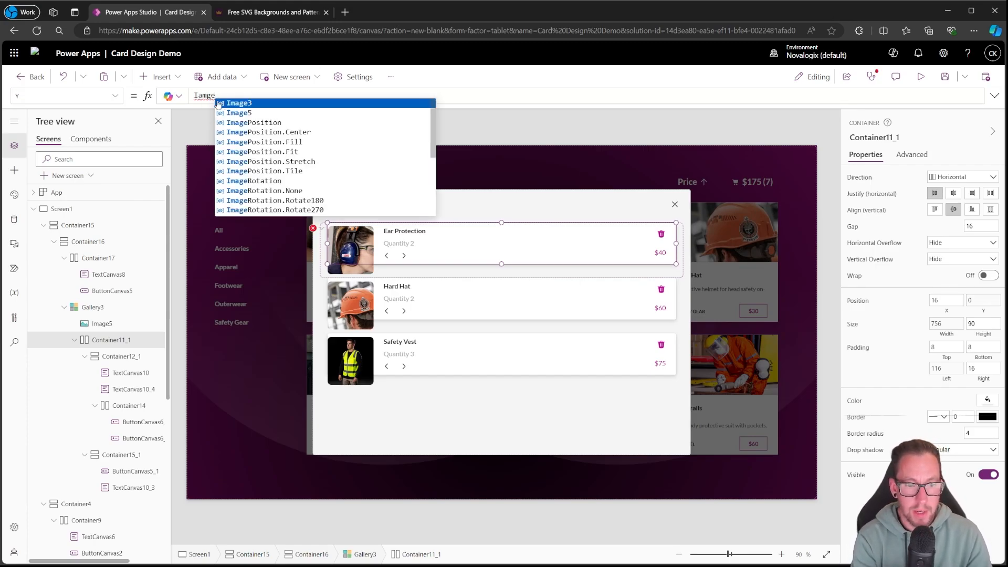
pyautogui.write('5.')
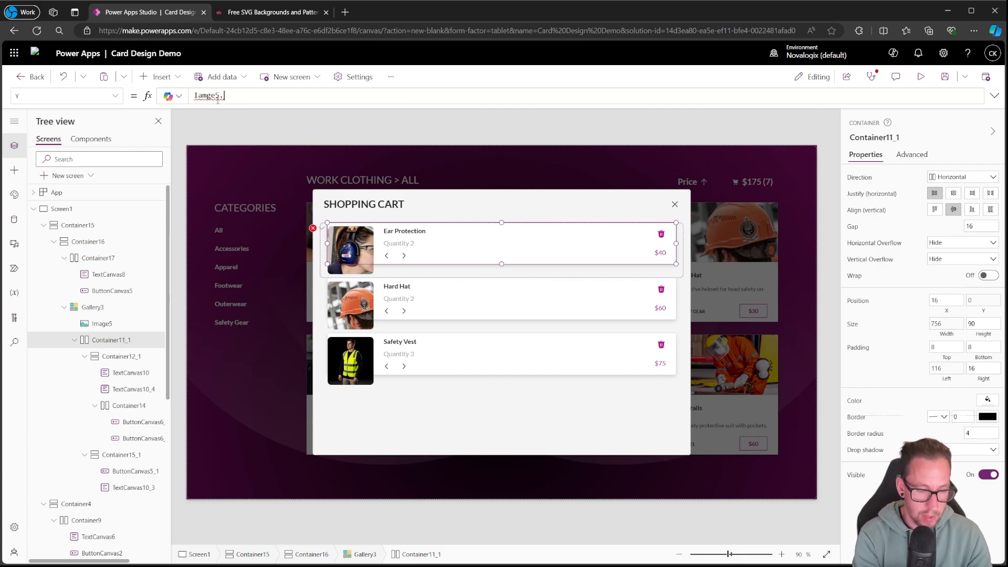
pyautogui.write('Y')
pyautogui.press('BackSpace')
pyautogui.write('y')
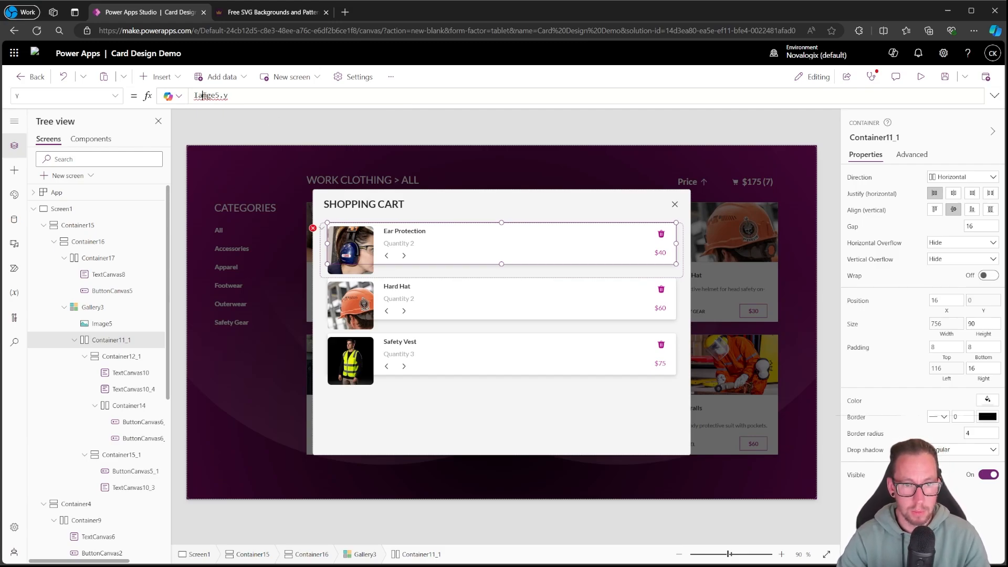
pyautogui.doubleClick(202, 96)
pyautogui.write('Image5.')
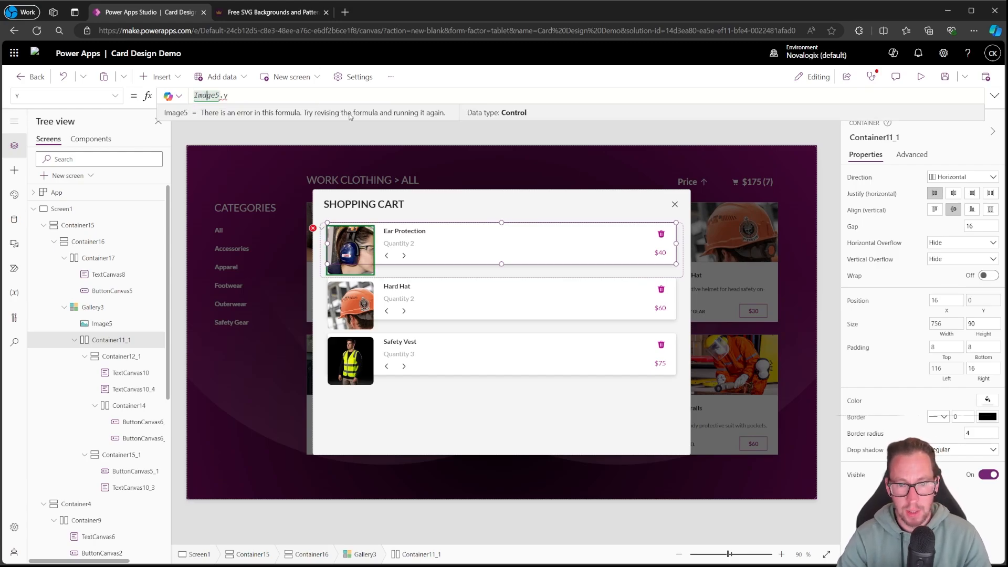
pyautogui.write('Y')
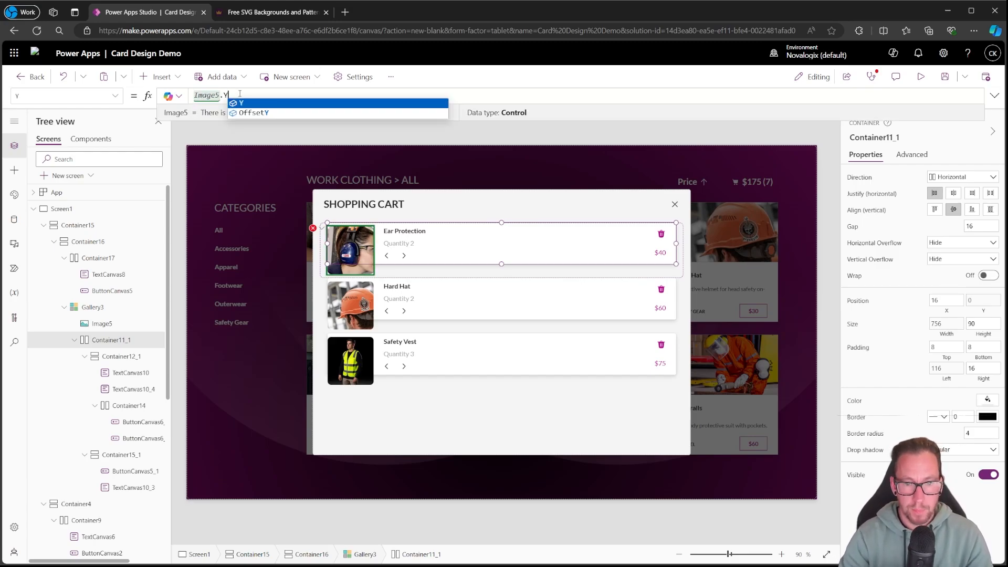
pyautogui.click(829, 219)
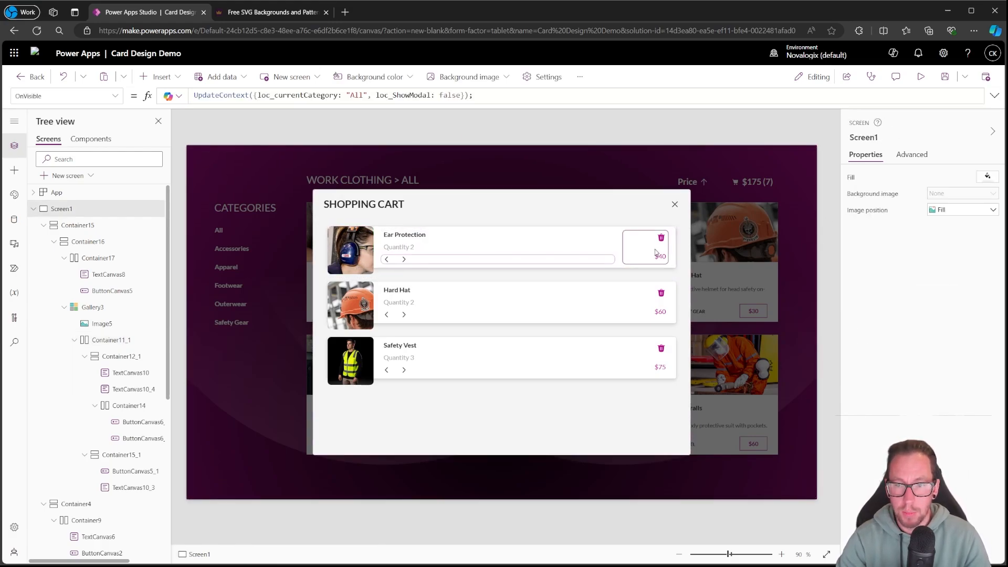
# Extend the row container's Y formula to Image5.Y + Image5.Height - Self.Height
pyautogui.click(672, 249)
pyautogui.click(257, 98)
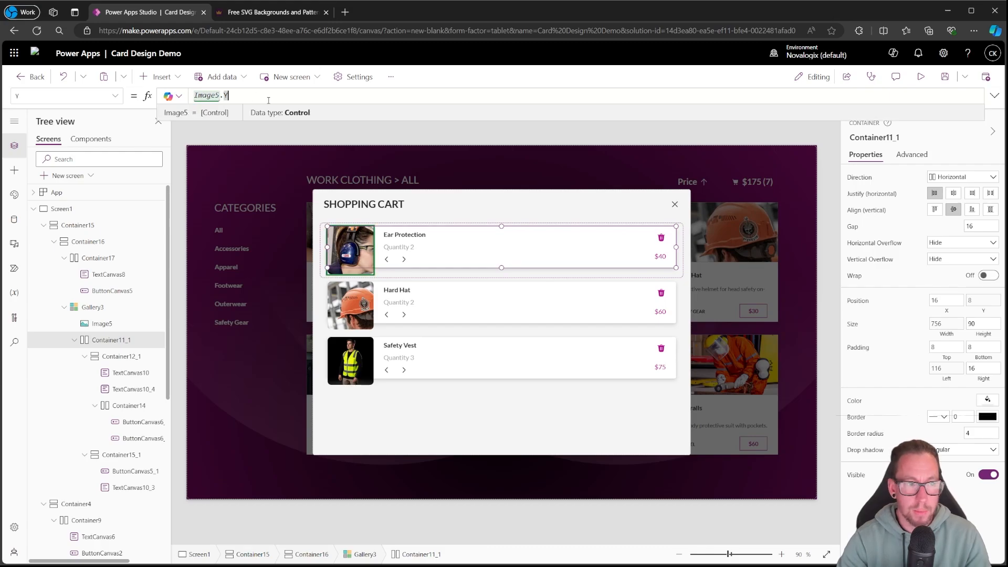
pyautogui.write('+ ')
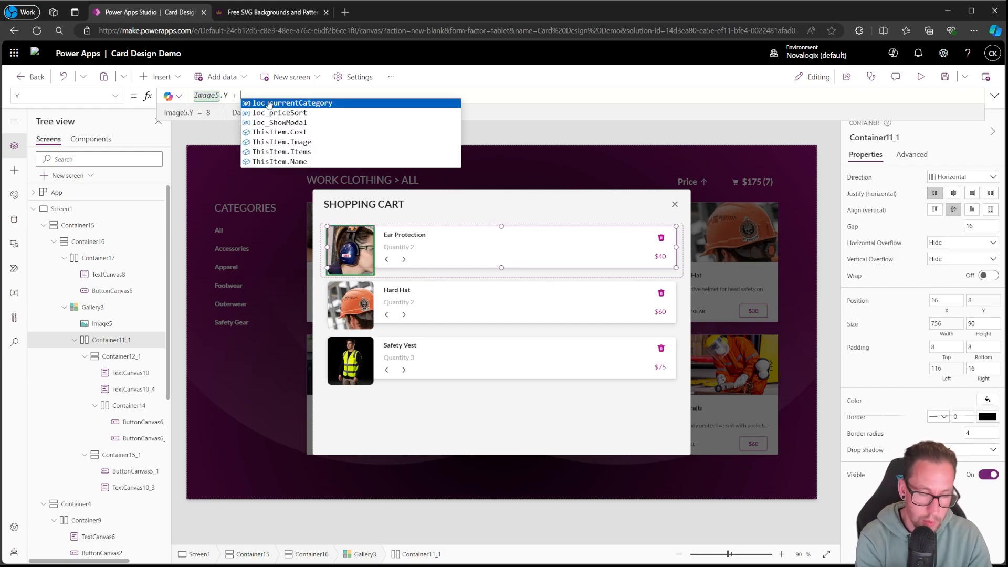
pyautogui.write('I')
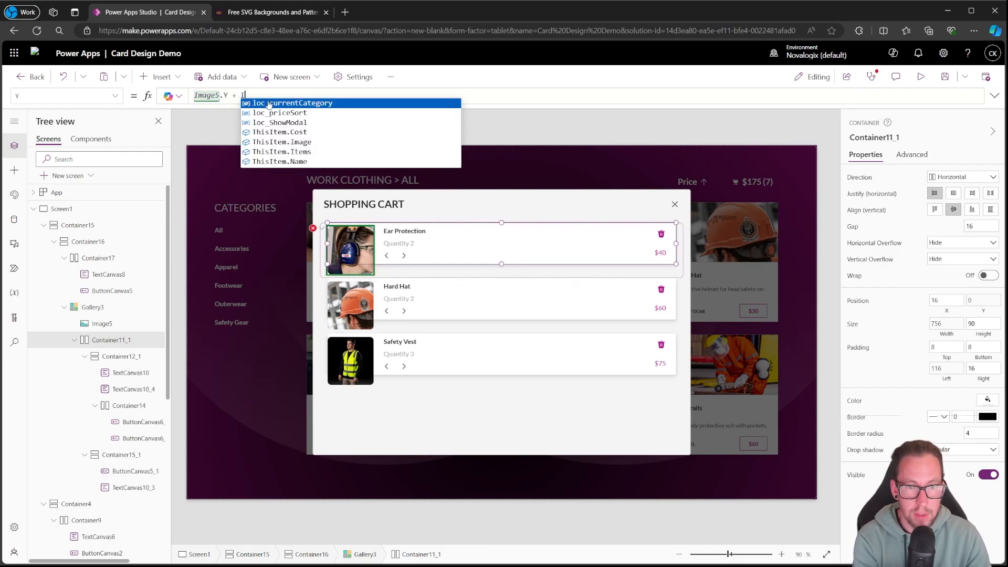
pyautogui.write('mage4')
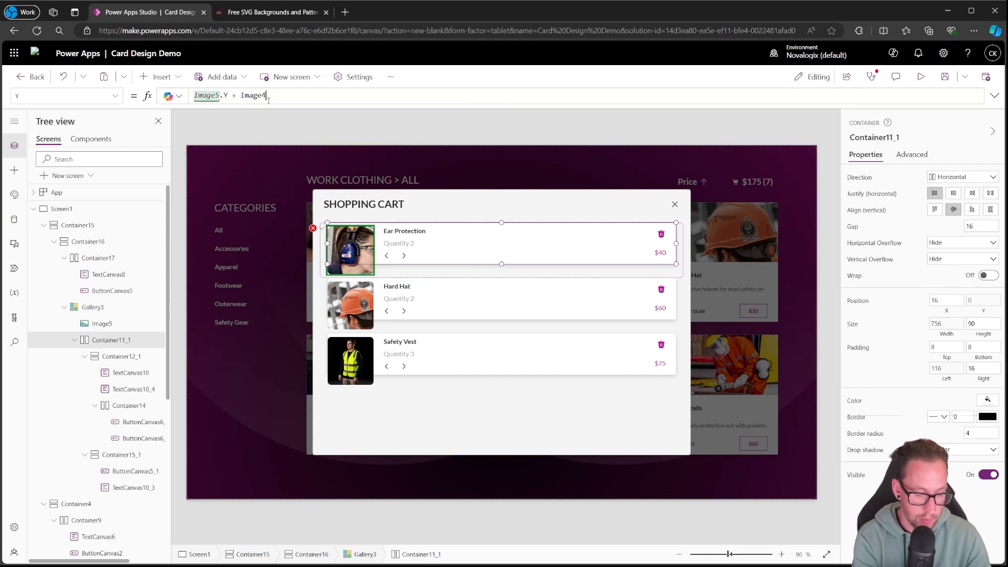
pyautogui.press('BackSpace')
pyautogui.write('5.Height ')
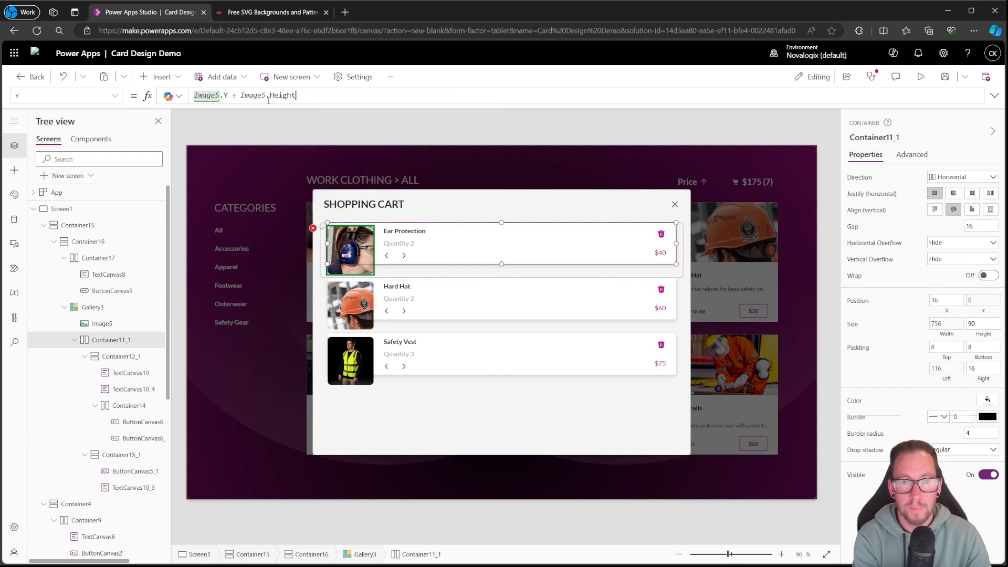
pyautogui.write('-')
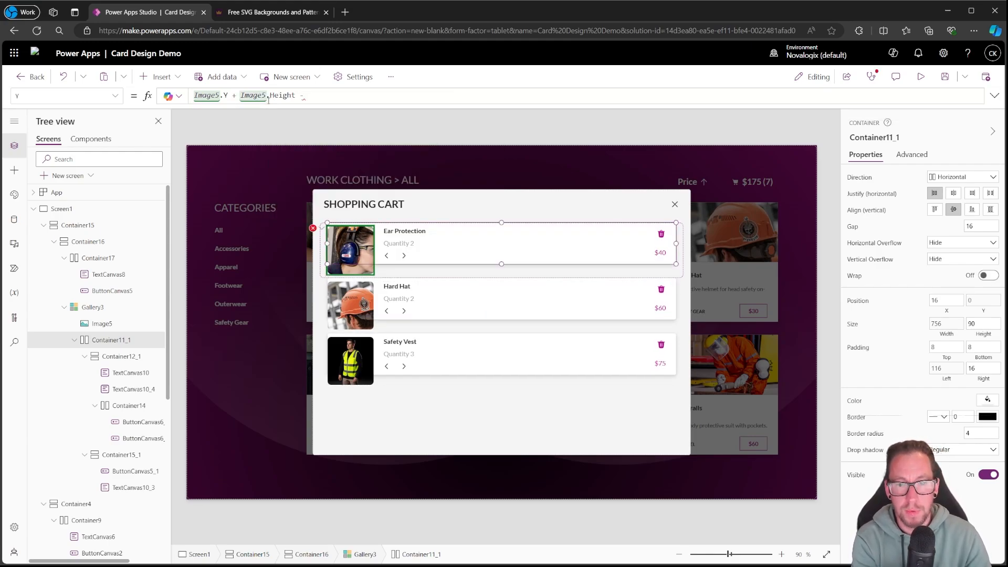
pyautogui.write(' Self.Height')
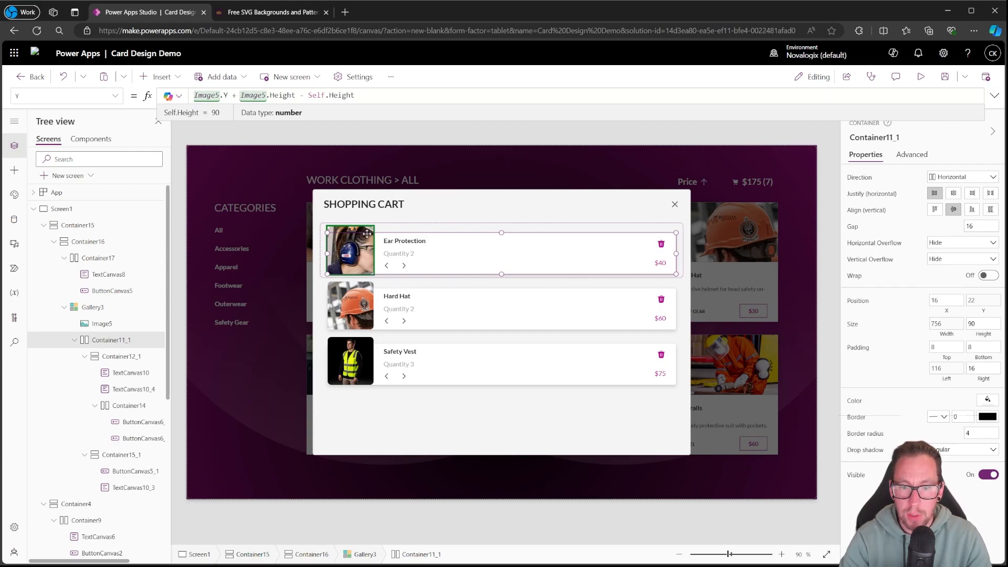
# Halve the height difference in the row container's Y formula, making it Image5.Y + (Image5.Height - Self.Height) / 2
pyautogui.click(242, 96)
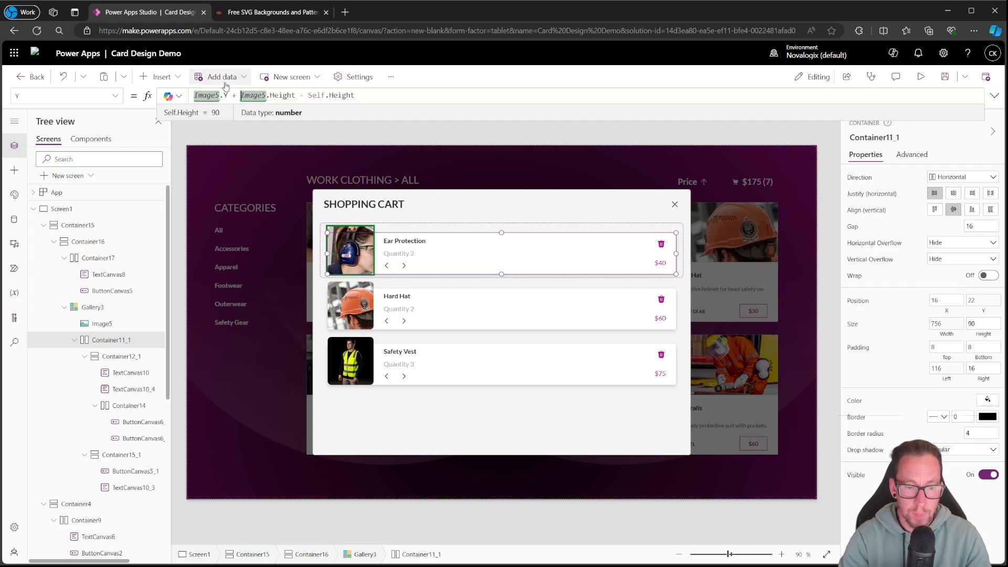
pyautogui.write('(')
pyautogui.hotkey('ctrl', 'Right')
pyautogui.press('Right')
pyautogui.press('Right')
pyautogui.press('Right')
pyautogui.press('Right')
pyautogui.press('Right')
pyautogui.press('Right')
pyautogui.press('Right')
pyautogui.press('Right')
pyautogui.press('Right')
pyautogui.press('Right')
pyautogui.press('Right')
pyautogui.press('Right')
pyautogui.press('Right')
pyautogui.press('Right')
pyautogui.press('Right')
pyautogui.press('Right')
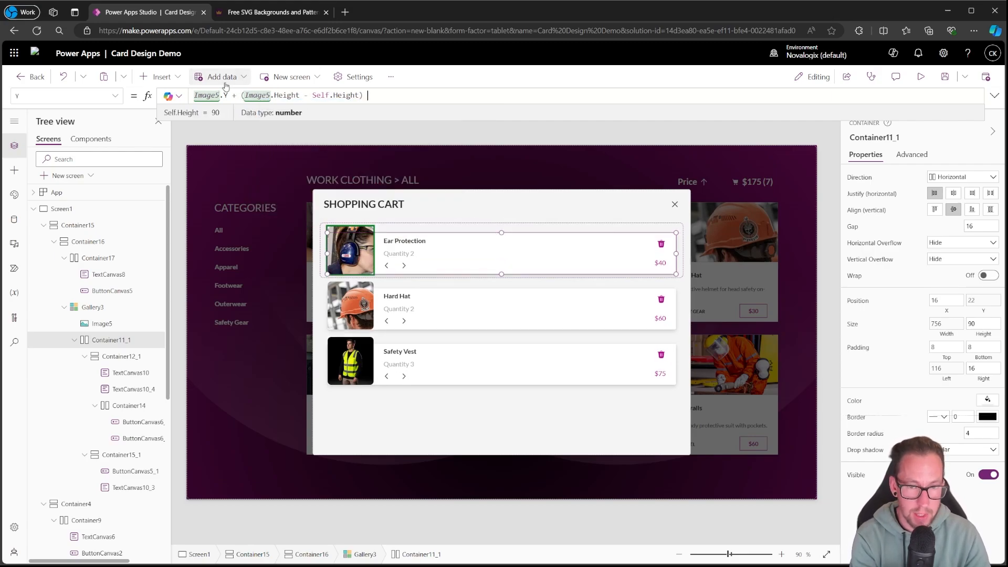
pyautogui.write('/ 2')
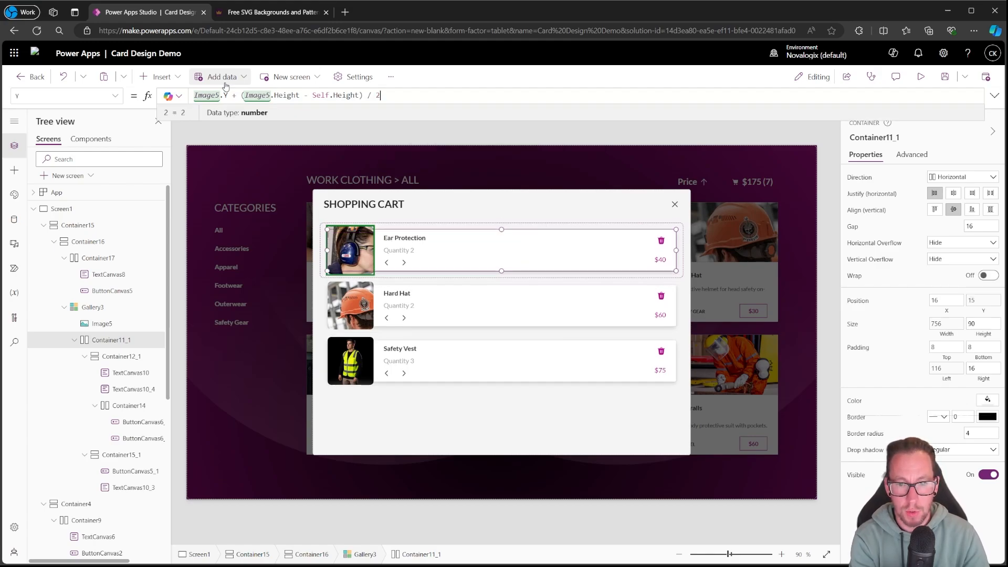
# Enclose the halved height difference in outer parentheses, making the Y formula Image5.Y + ((Image5.Height - Self.Height) / 2)
pyautogui.press('BackSpace')
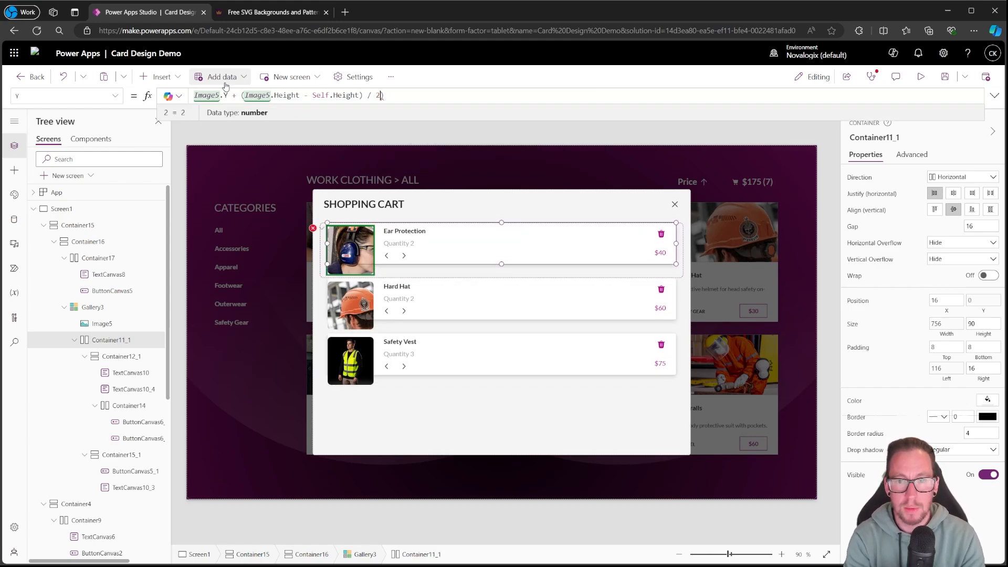
pyautogui.press('Left')
pyautogui.press('Left')
pyautogui.press('Left')
pyautogui.press('Left')
pyautogui.press('Left')
pyautogui.press('Left')
pyautogui.press('Left')
pyautogui.press('Left')
pyautogui.press('Left')
pyautogui.press('Left')
pyautogui.press('Left')
pyautogui.press('Left')
pyautogui.press('Left')
pyautogui.press('Left')
pyautogui.press('Left')
pyautogui.press('Left')
pyautogui.write('(')
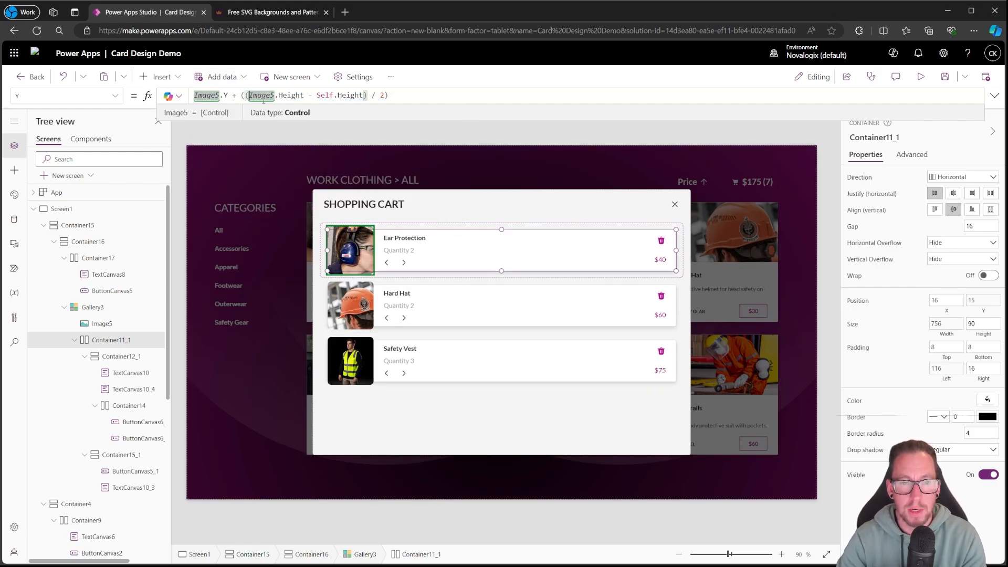
# Examine the evaluated results of the height difference, its half and the complete Y formula of the row container
pyautogui.click(368, 95)
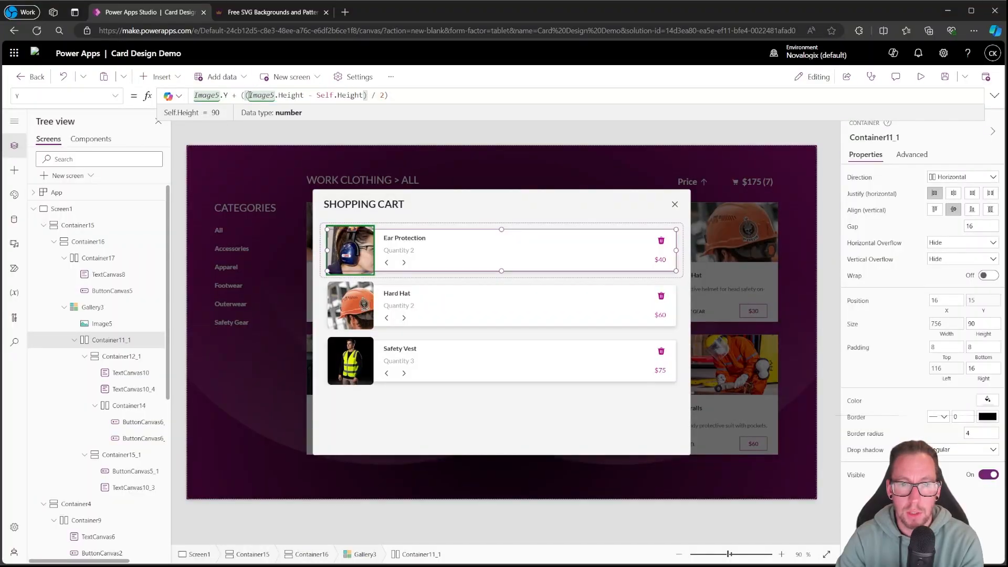
pyautogui.moveTo(250, 95); pyautogui.dragTo(364, 95)
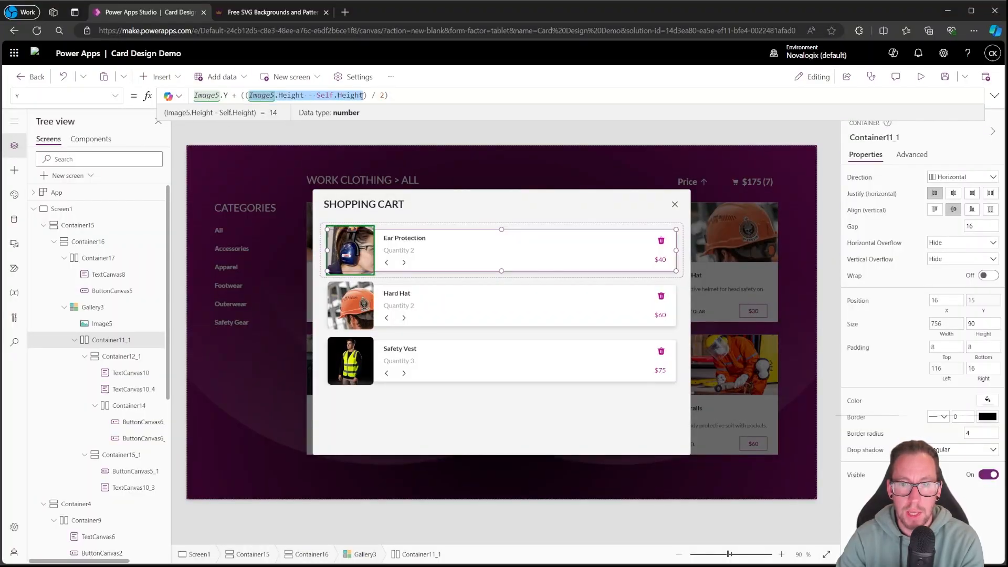
pyautogui.click(241, 95)
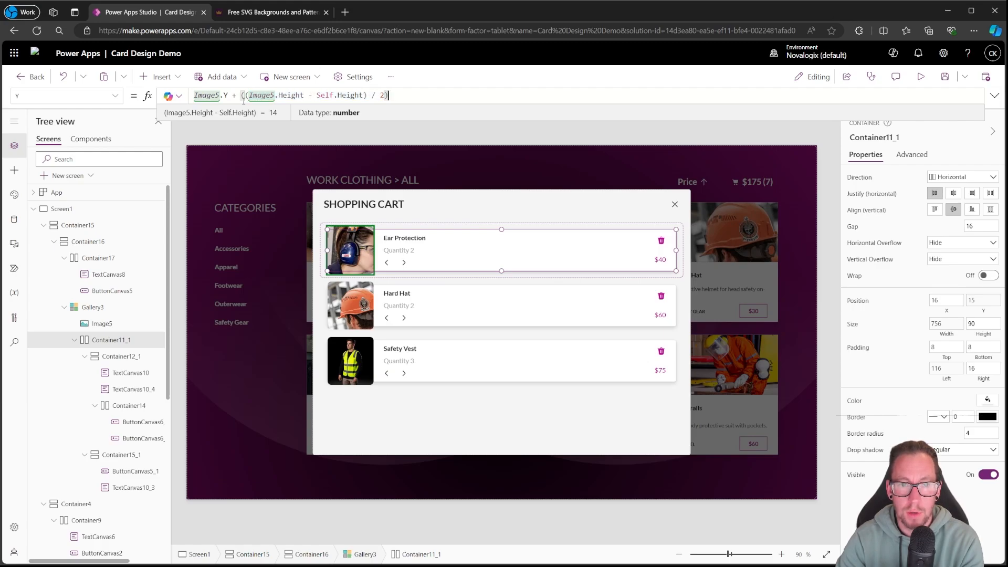
pyautogui.hotkey('shift', 'End')
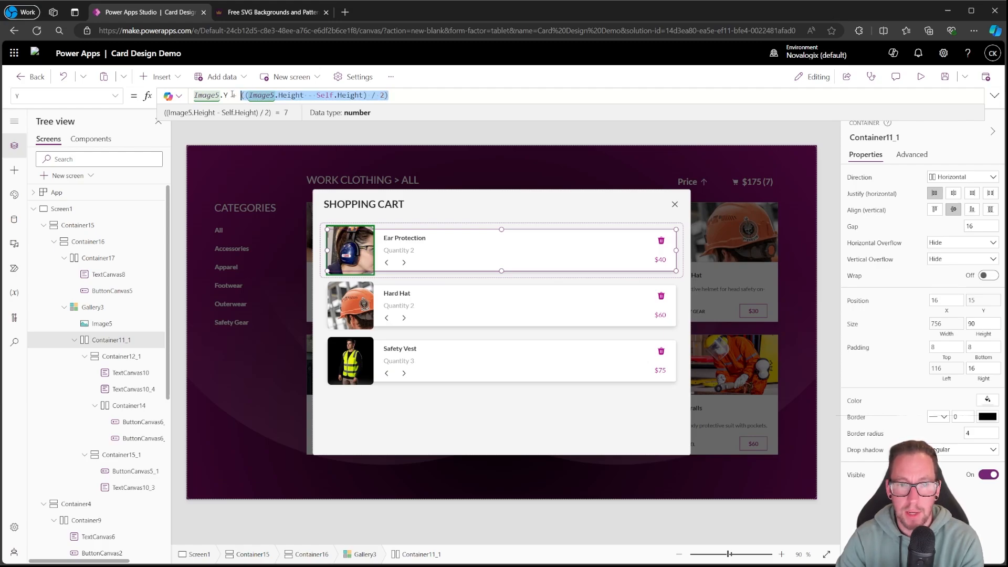
pyautogui.click(228, 95)
pyautogui.hotkey('shift', 'End')
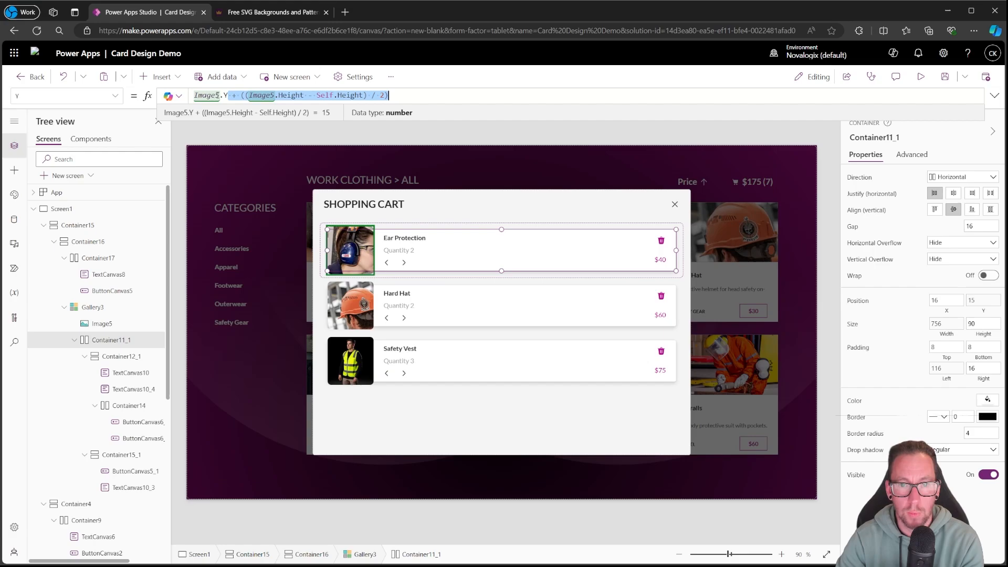
pyautogui.click(785, 275)
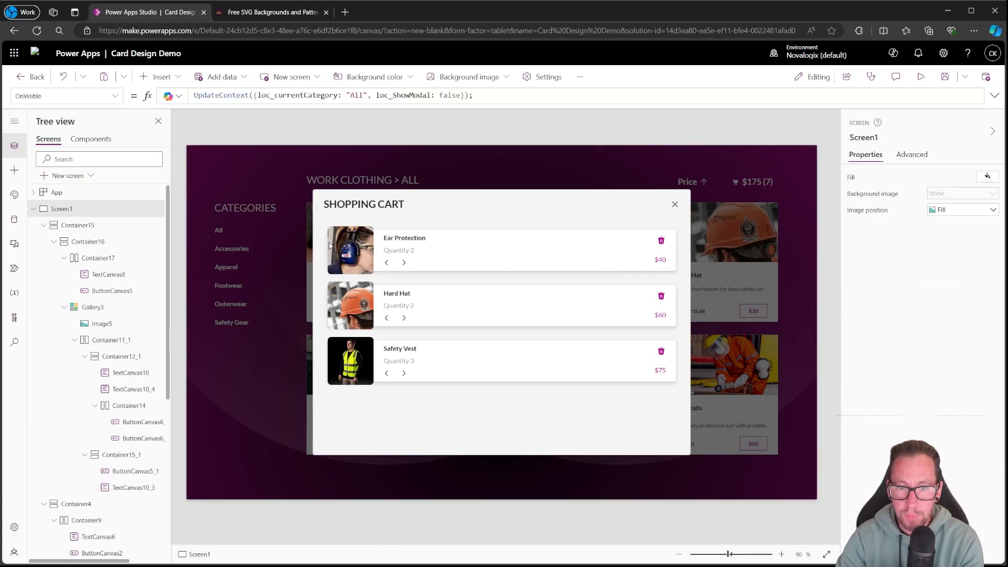
# Try subtracting 8 from Parent.TemplateHeight in the cart image's Height formula, and restore the subtraction to 16
pyautogui.click(100, 323)
pyautogui.click(983, 293)
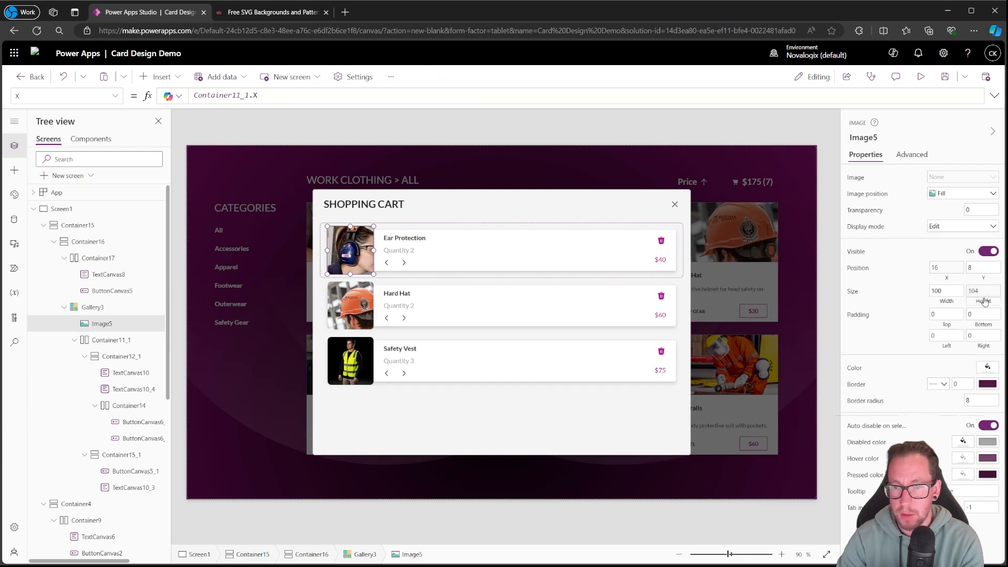
pyautogui.click(330, 99)
pyautogui.hotkey('shift', 'Left')
pyautogui.hotkey('shift', 'Left')
pyautogui.write('8')
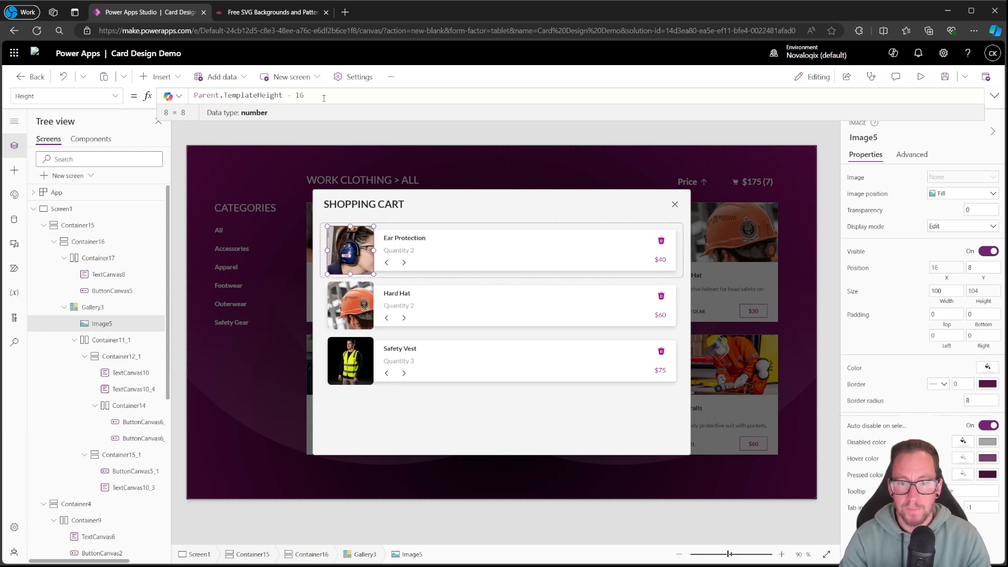
pyautogui.click(337, 133)
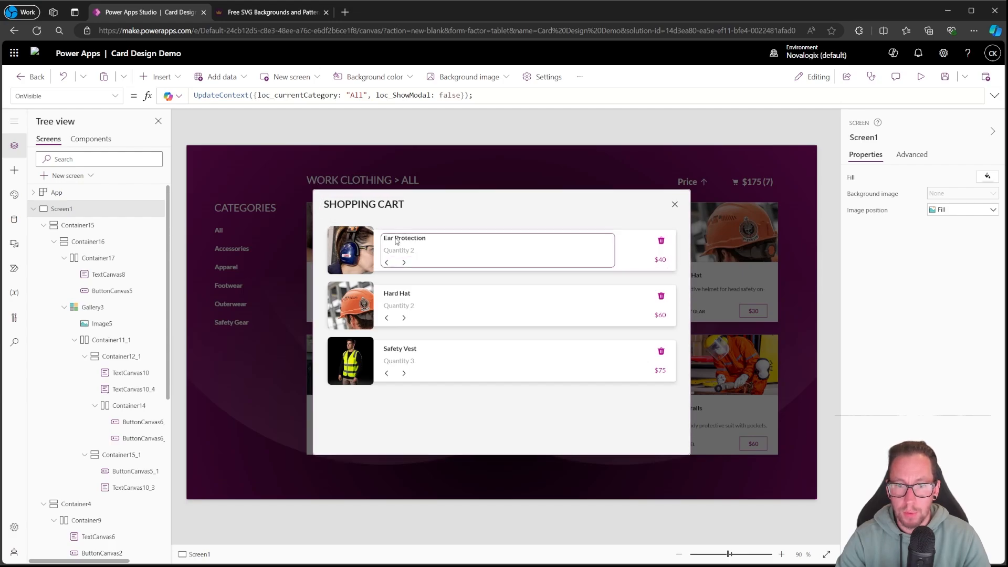
# Test the cart's Ear Protection quantity and delete buttons, and reopen the cart with more products added from the gallery
pyautogui.click(404, 262)
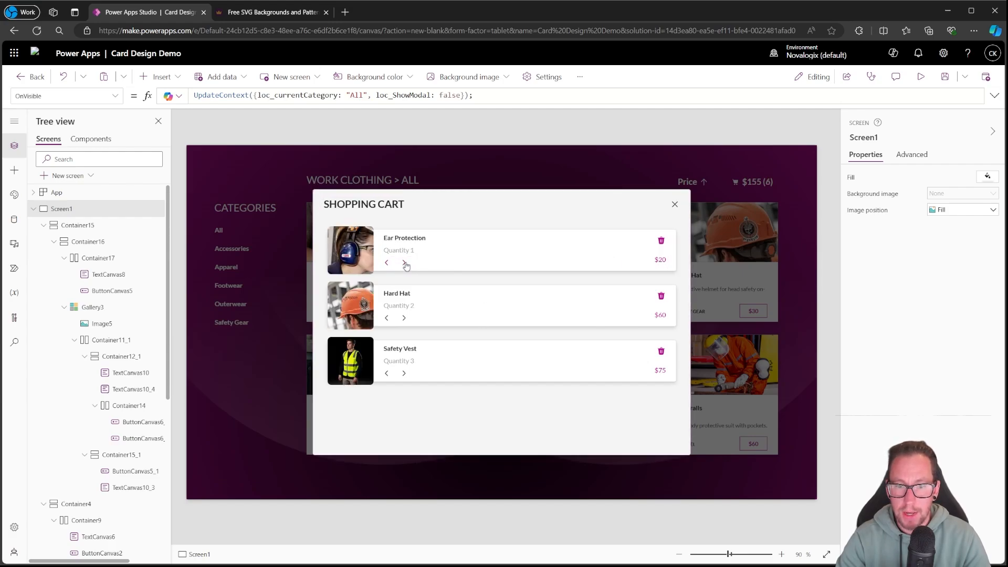
pyautogui.click(662, 242)
pyautogui.click(674, 205)
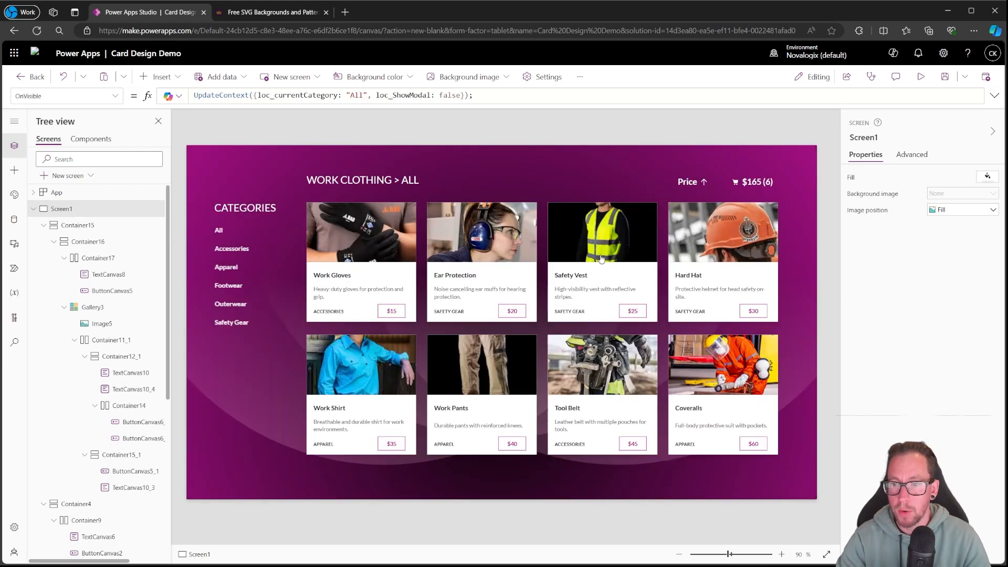
pyautogui.click(759, 182)
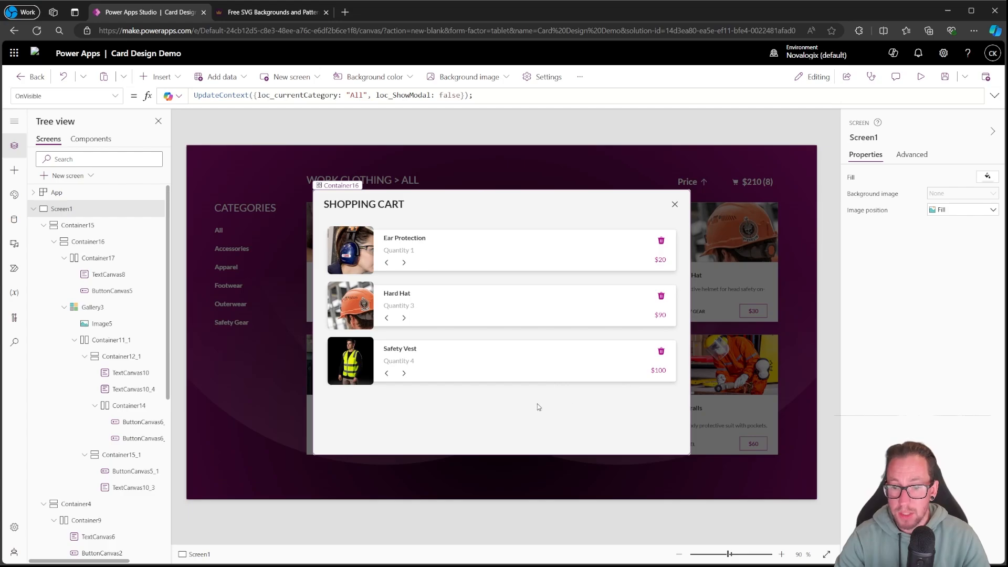
pyautogui.click(629, 416)
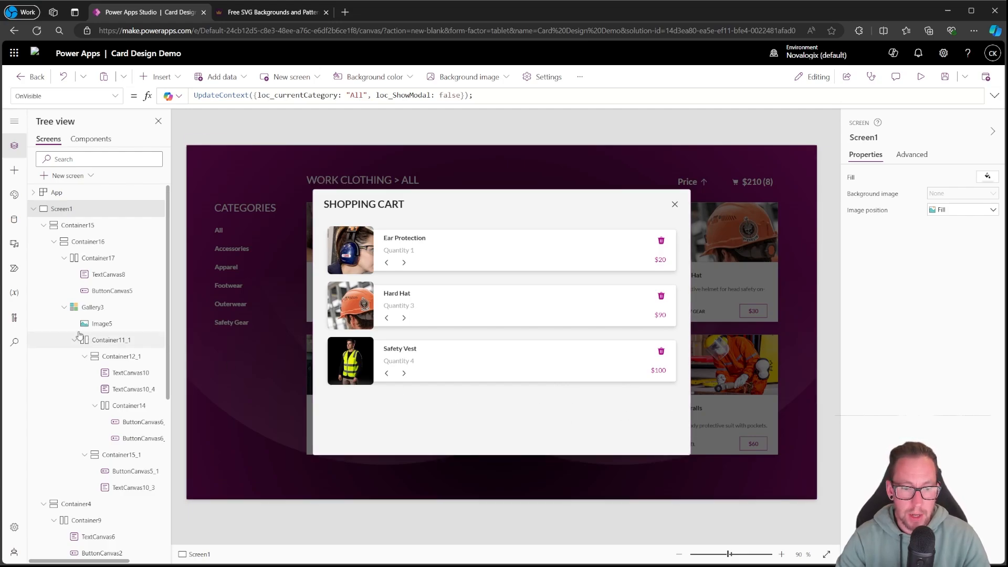
# Add left padding to the Proceed to Checkout button's container to match its right padding of 16
pyautogui.click(695, 136)
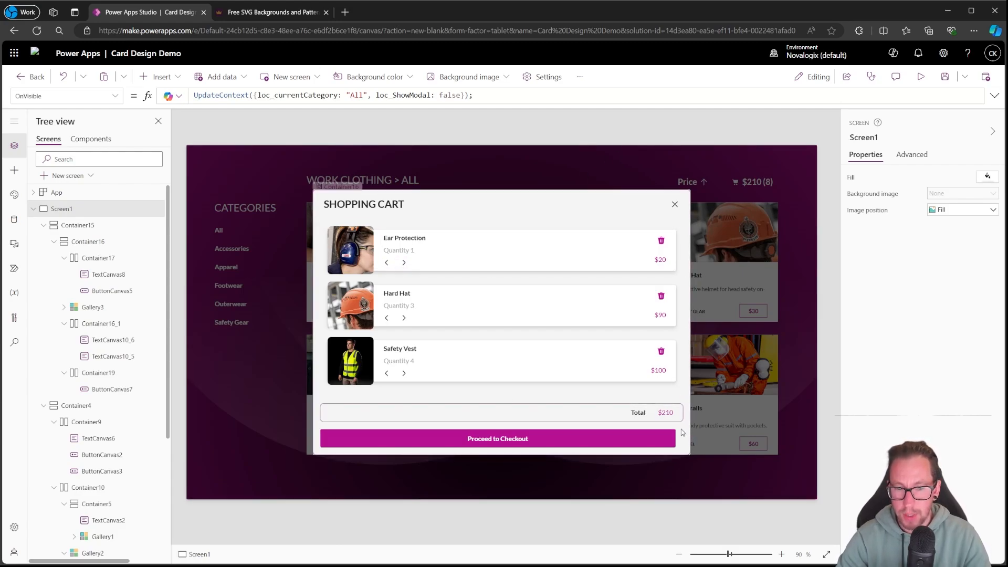
pyautogui.click(323, 207)
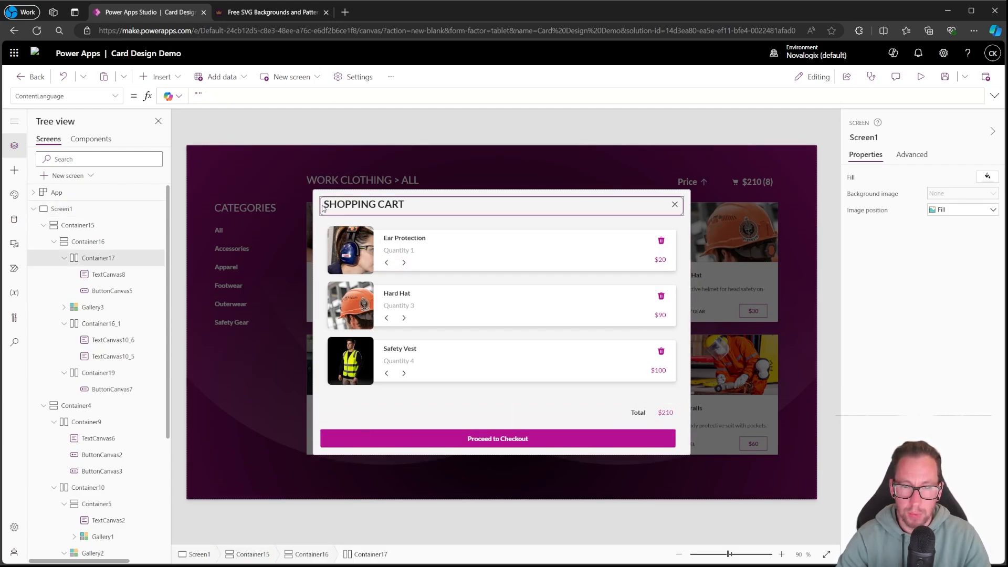
pyautogui.click(325, 440)
pyautogui.click(128, 374)
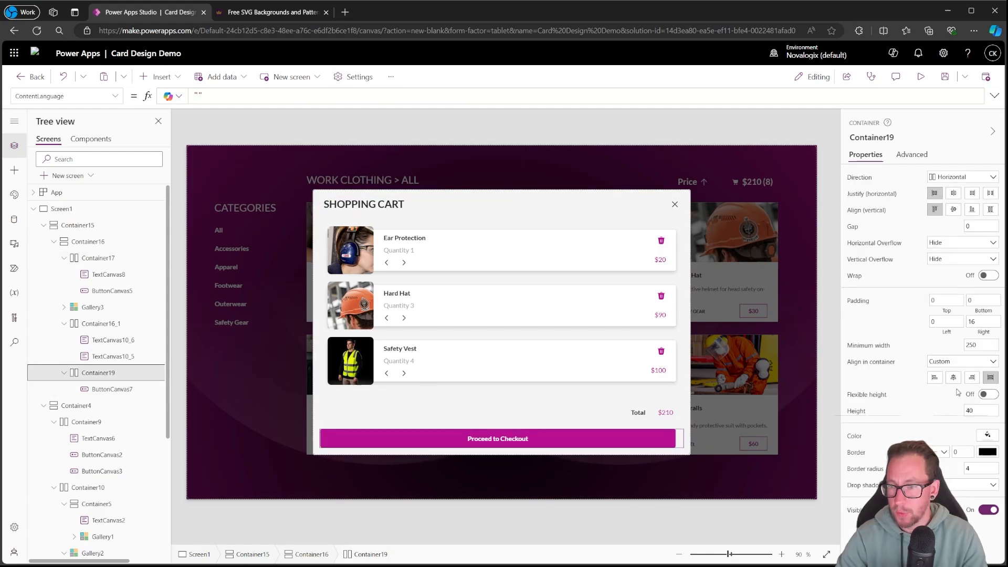
pyautogui.click(831, 311)
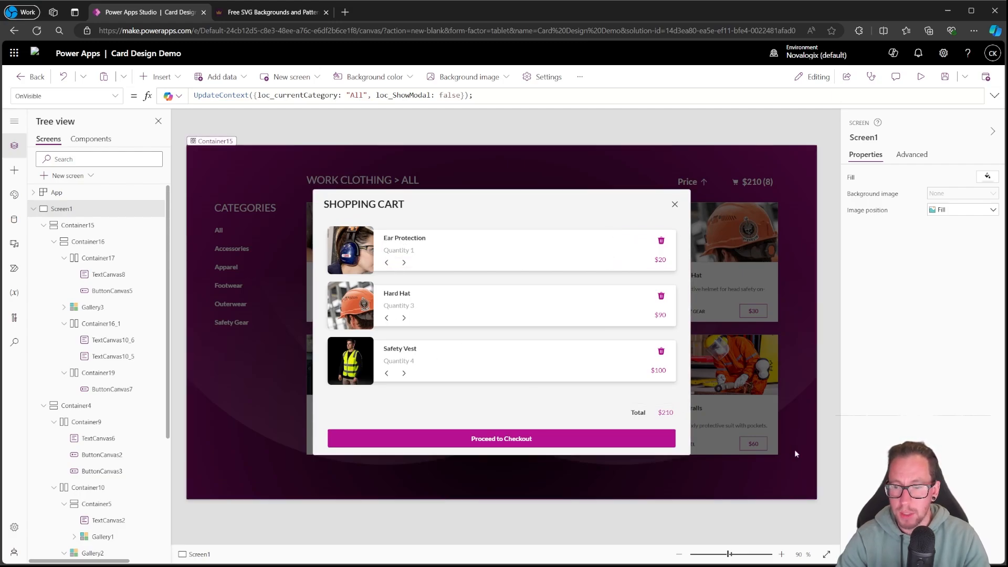
# Close the cart and test the Accessories, Apparel, Footwear and All category filters together with the price sort toggle
pyautogui.keyDown('alt'); pyautogui.click(674, 204); pyautogui.keyUp('alt')
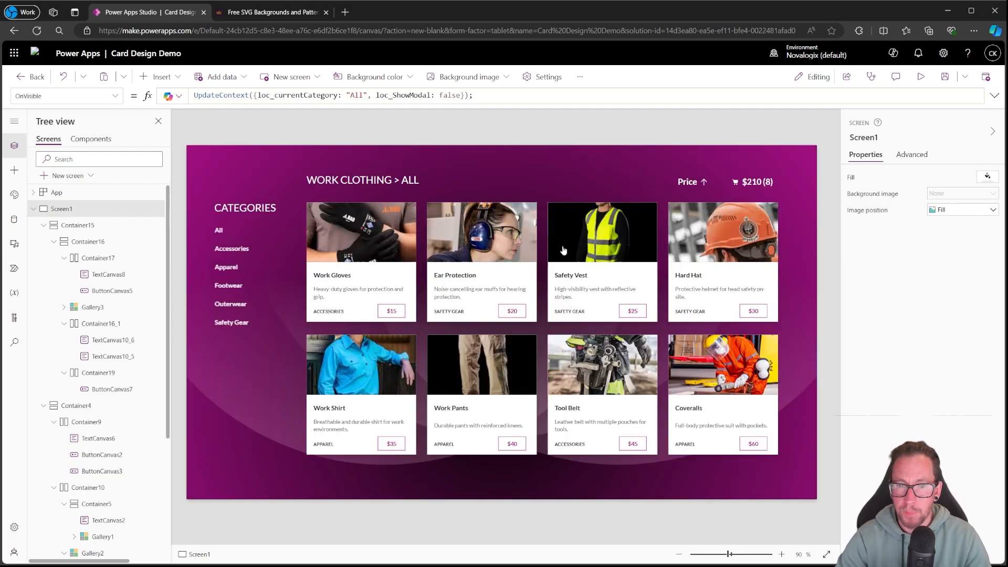
pyautogui.keyDown('alt'); pyautogui.click(239, 249); pyautogui.keyUp('alt')
pyautogui.keyDown('alt'); pyautogui.click(235, 273); pyautogui.keyUp('alt')
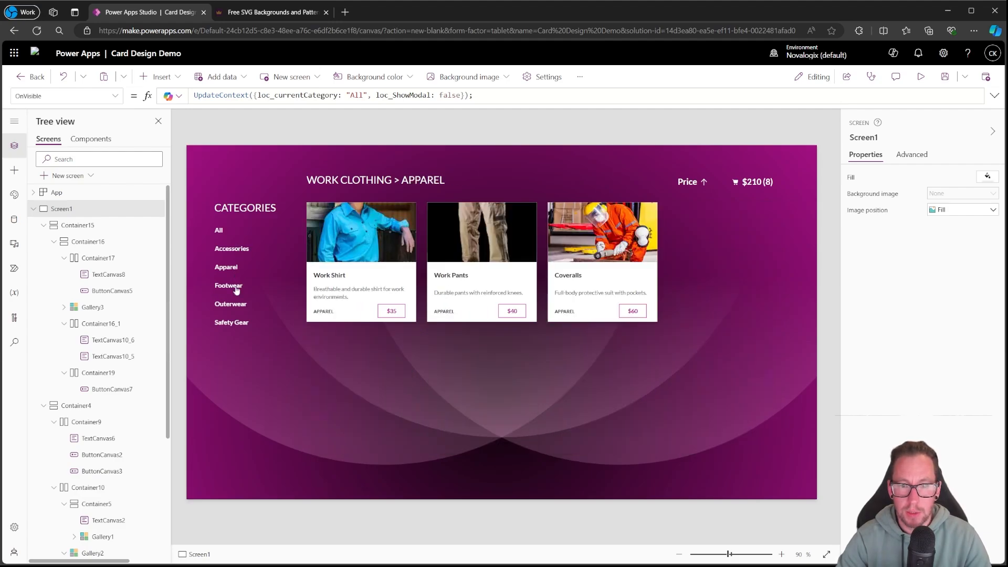
pyautogui.keyDown('alt'); pyautogui.click(239, 286); pyautogui.keyUp('alt')
pyautogui.keyDown('alt'); pyautogui.click(218, 230); pyautogui.keyUp('alt')
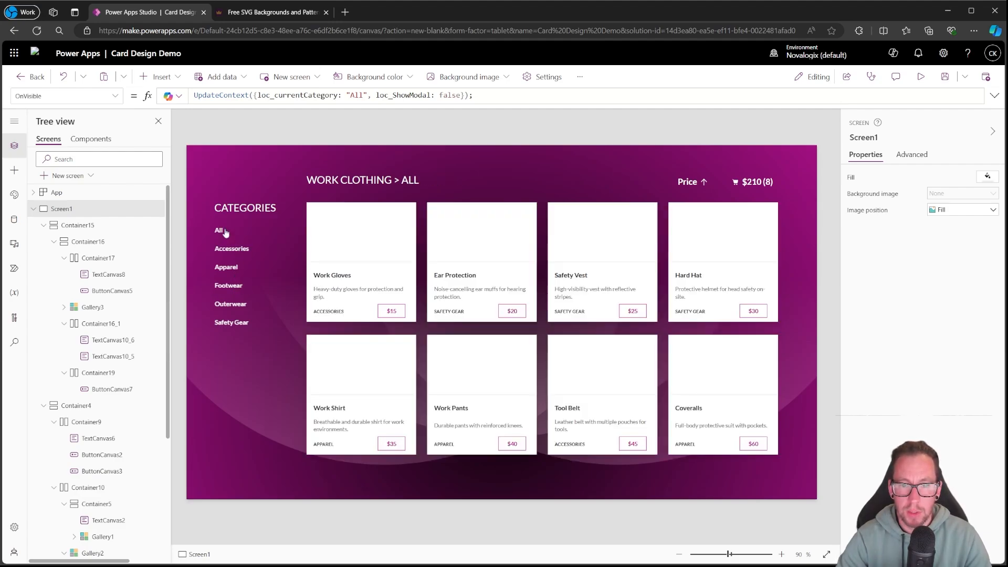
pyautogui.keyDown('alt'); pyautogui.click(705, 182); pyautogui.keyUp('alt')
pyautogui.keyDown('alt'); pyautogui.click(706, 182); pyautogui.keyUp('alt')
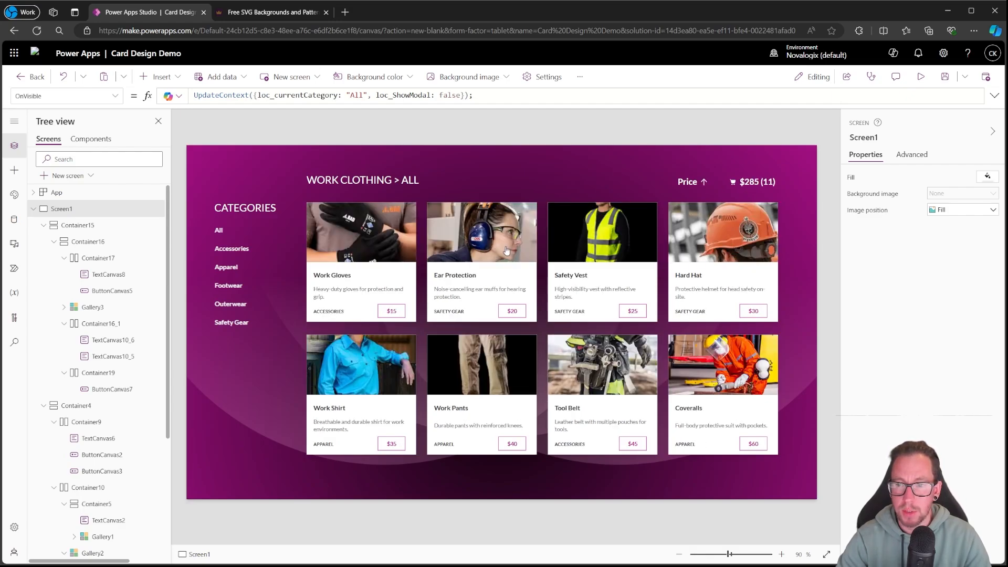
# Test the shopping cart by deleting Ear Protection and raising and lowering the Hard Hat quantity, and close the cart
pyautogui.keyDown('alt'); pyautogui.click(772, 182); pyautogui.keyUp('alt')
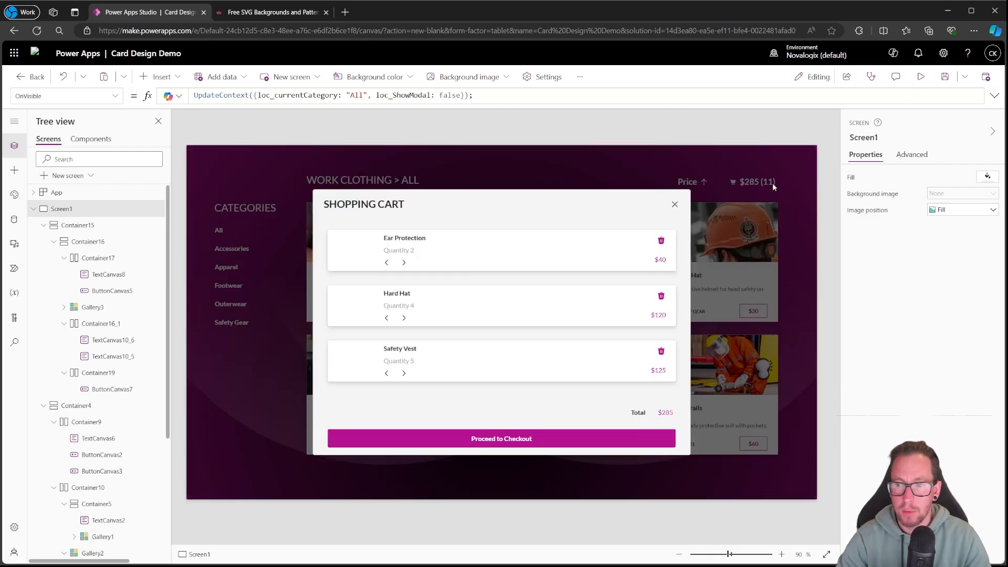
pyautogui.keyDown('alt'); pyautogui.click(661, 240); pyautogui.keyUp('alt')
pyautogui.keyDown('alt'); pyautogui.click(404, 263); pyautogui.keyUp('alt')
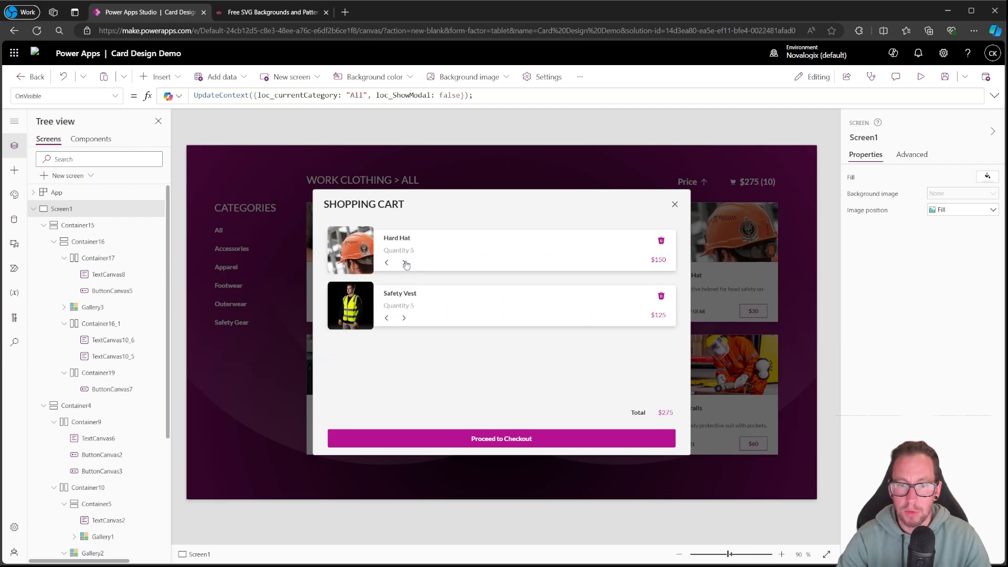
pyautogui.keyDown('alt'); pyautogui.click(403, 262); pyautogui.keyUp('alt')
pyautogui.keyDown('alt'); pyautogui.click(387, 263); pyautogui.keyUp('alt')
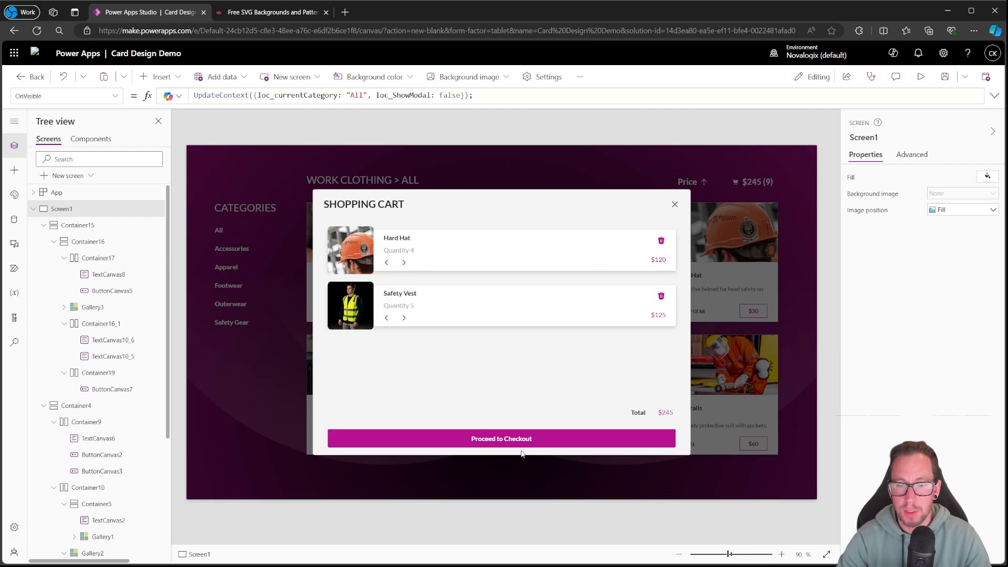
pyautogui.keyDown('alt'); pyautogui.click(675, 206); pyautogui.keyUp('alt')
# Try the Power Apps theme and the SharePoint theme on the app
pyautogui.click(14, 194)
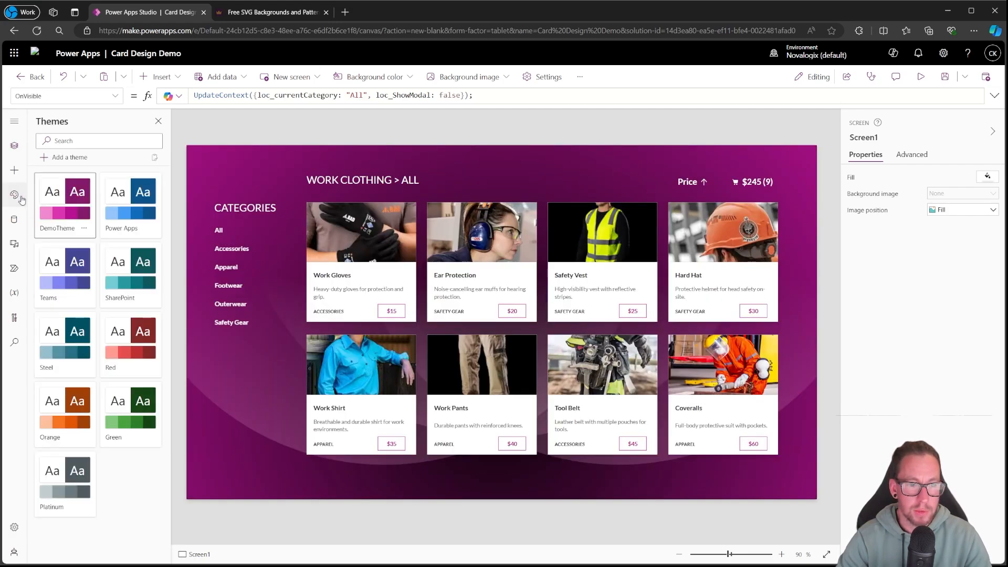
pyautogui.click(131, 200)
pyautogui.click(117, 282)
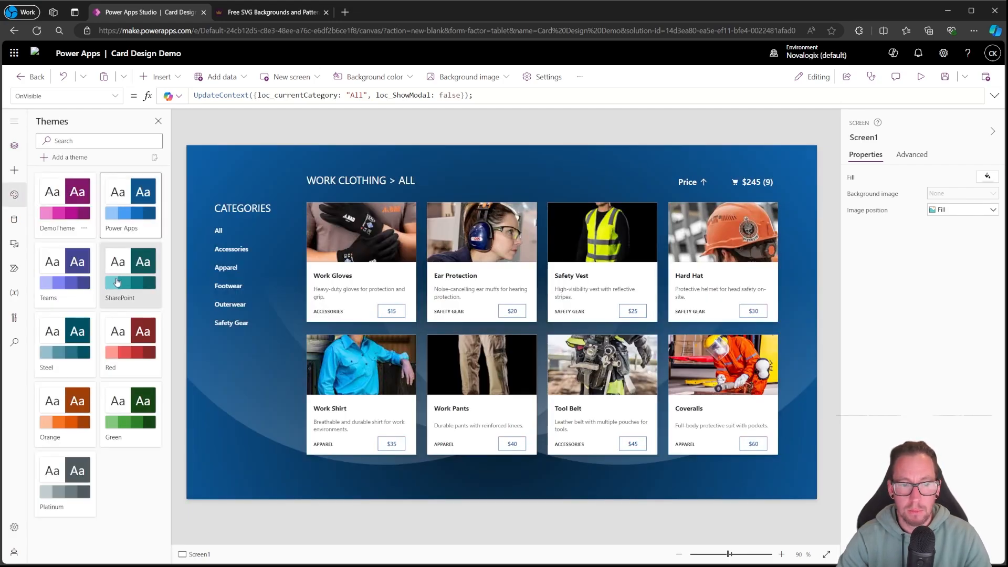